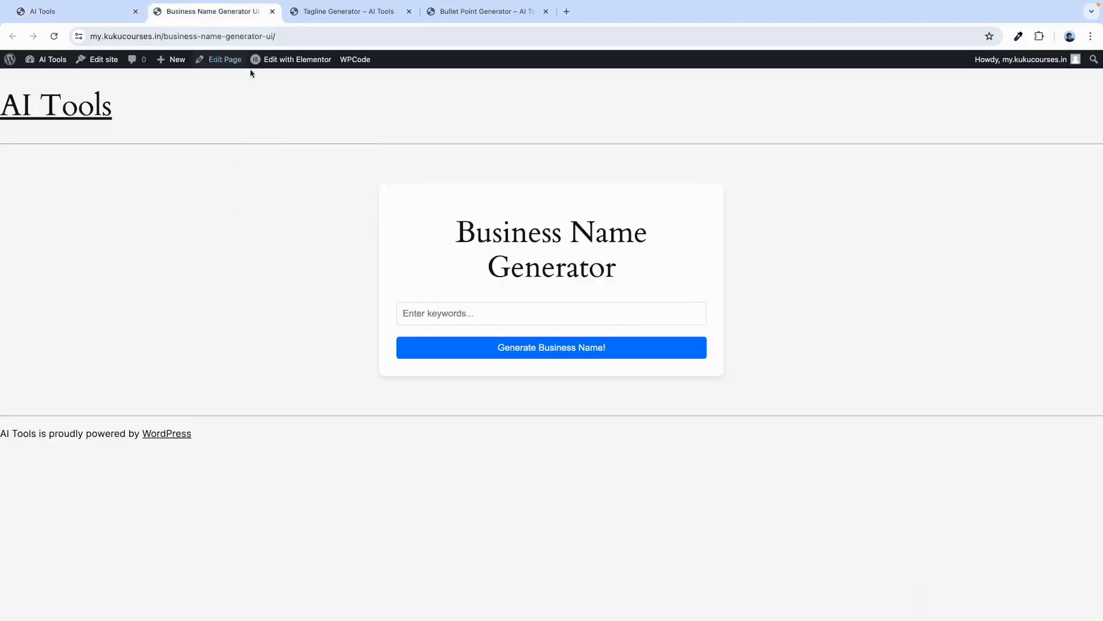
Open the Bullet Point Generator and enter job title 'digital marketing expert' with skills 'seo, smm, paid advertising'.
click(64, 12)
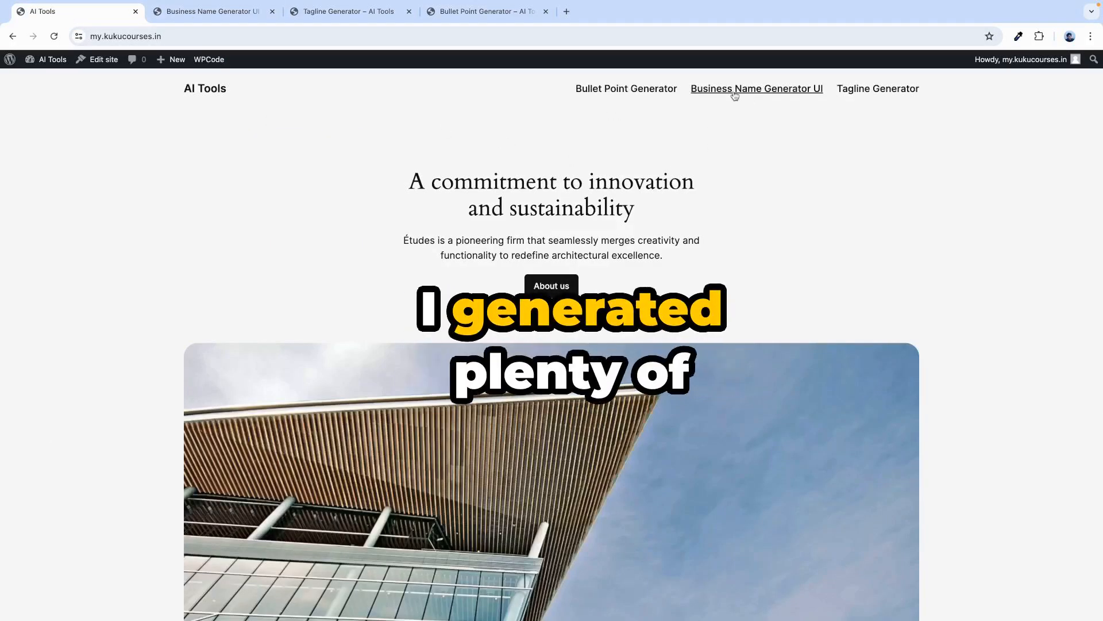
click(212, 93)
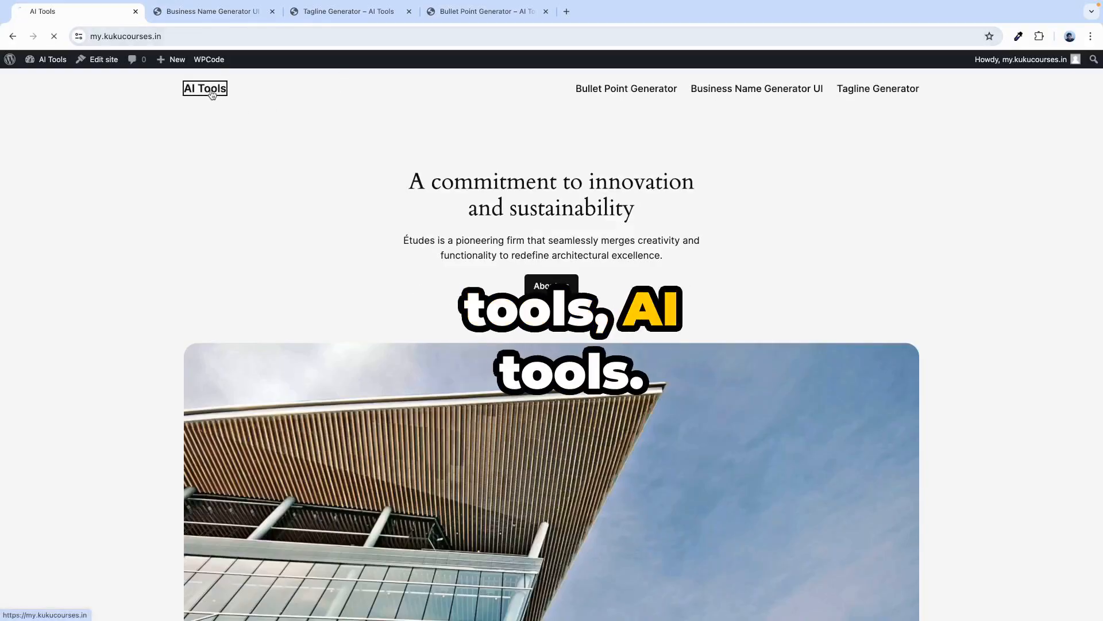
click(627, 89)
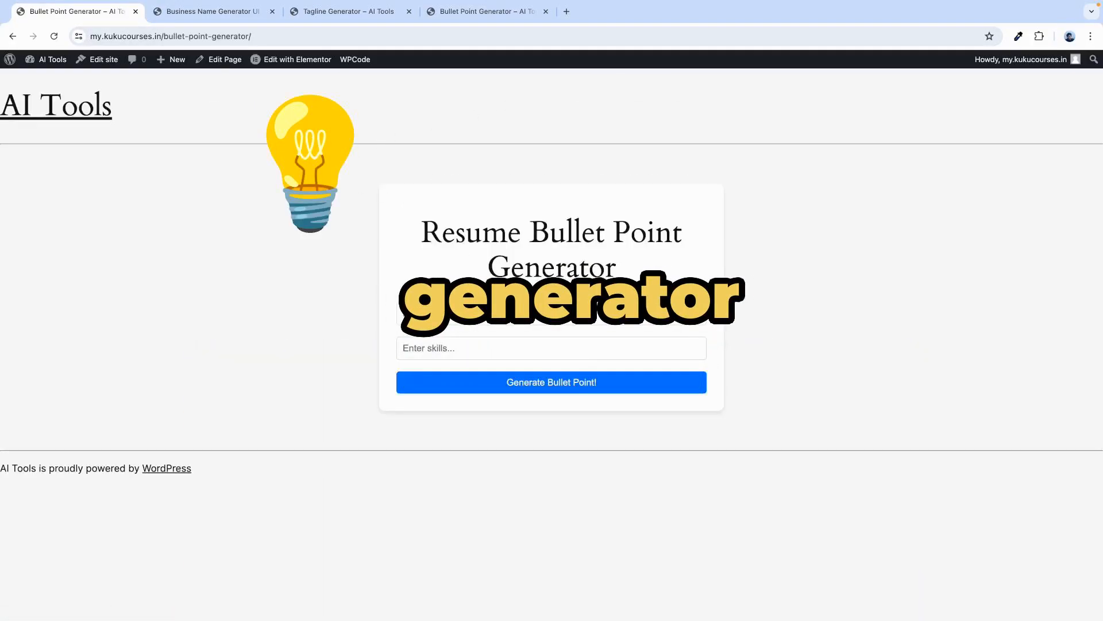
click(428, 318)
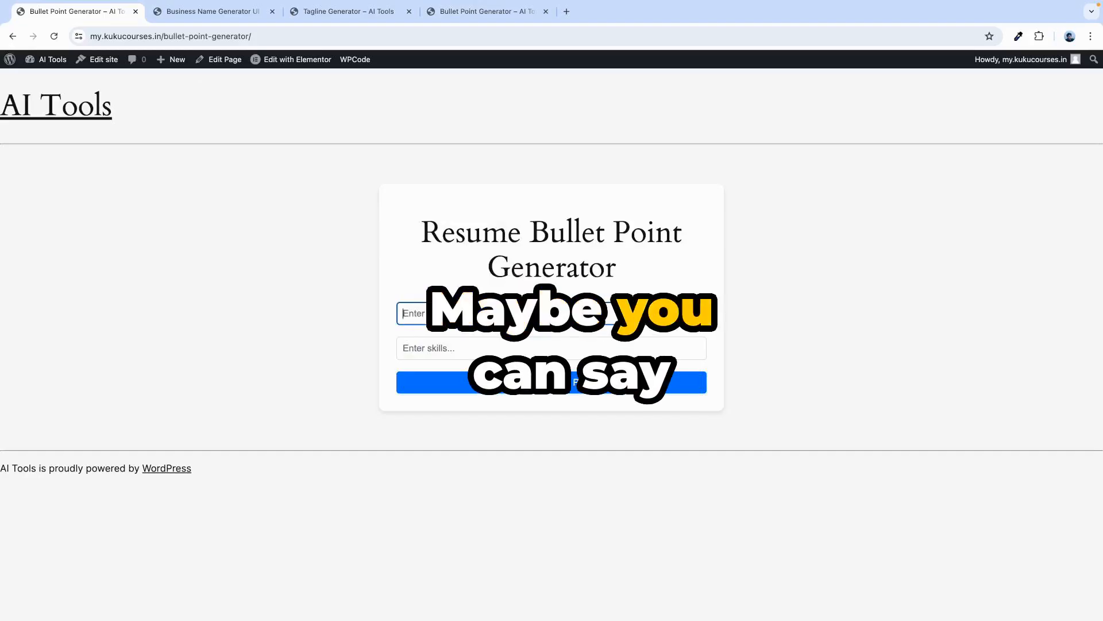
text(digita)
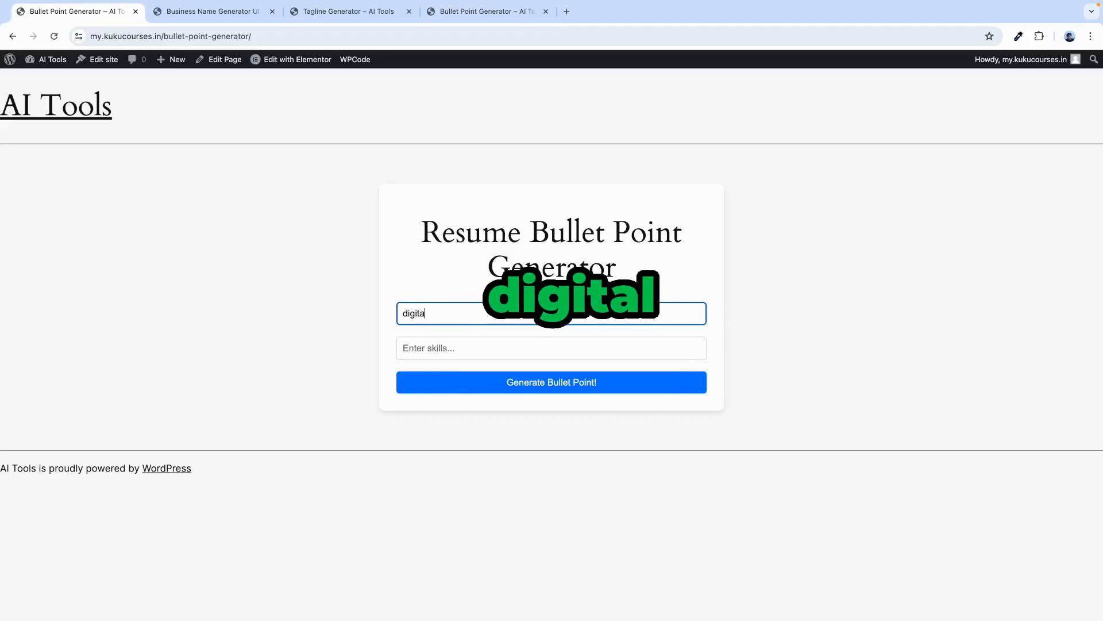
text(l marketing)
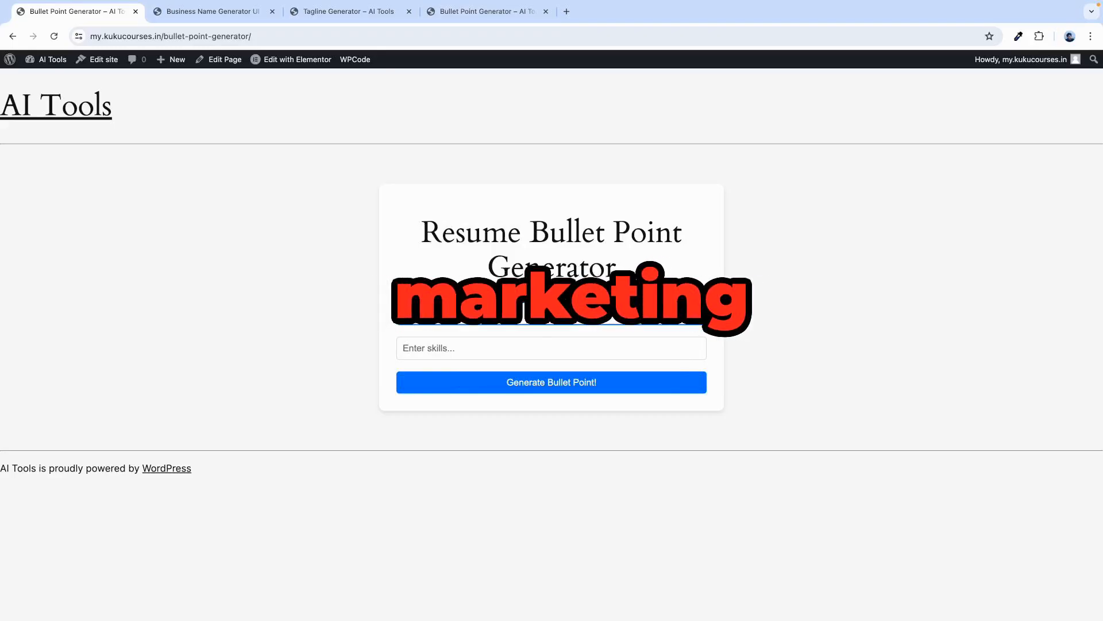
text( expe)
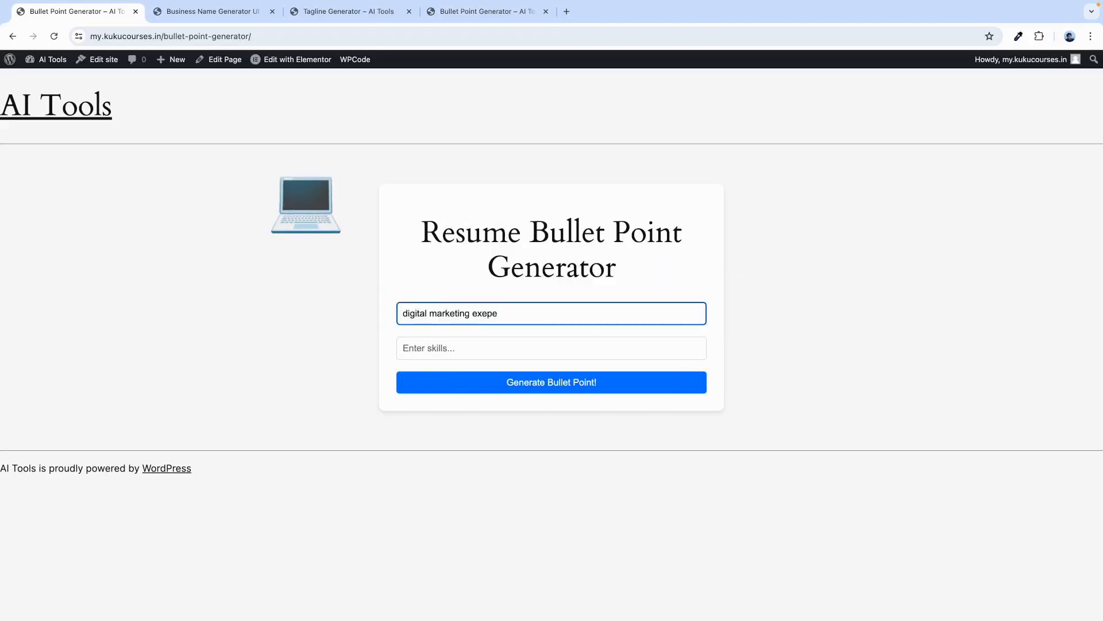
key(BackSpace)
key(BackSpace)
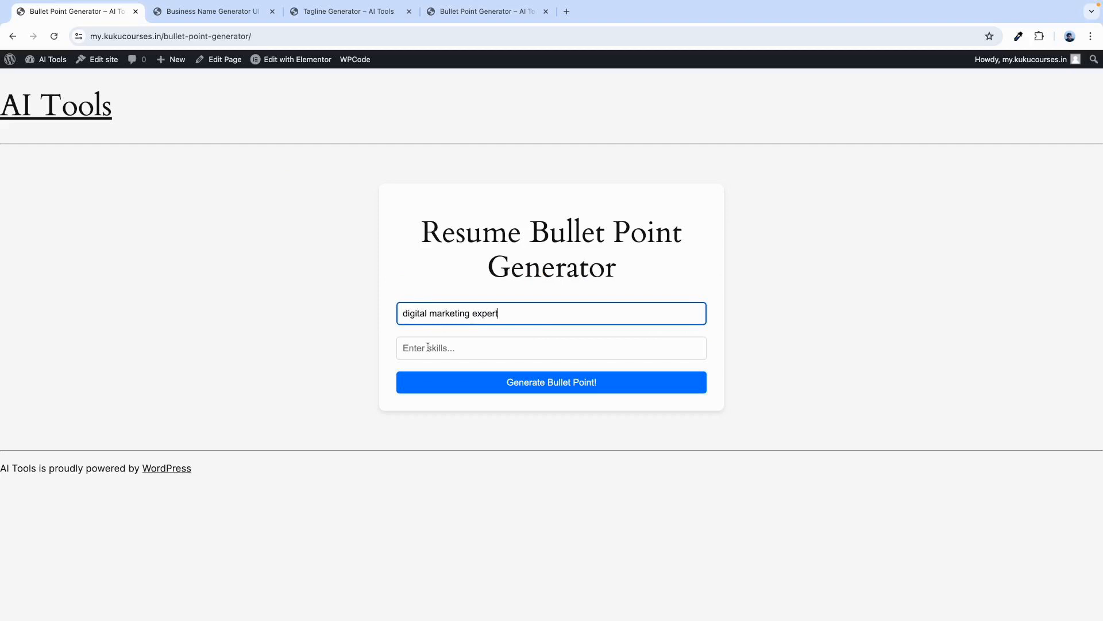
click(428, 347)
text(seo, sm)
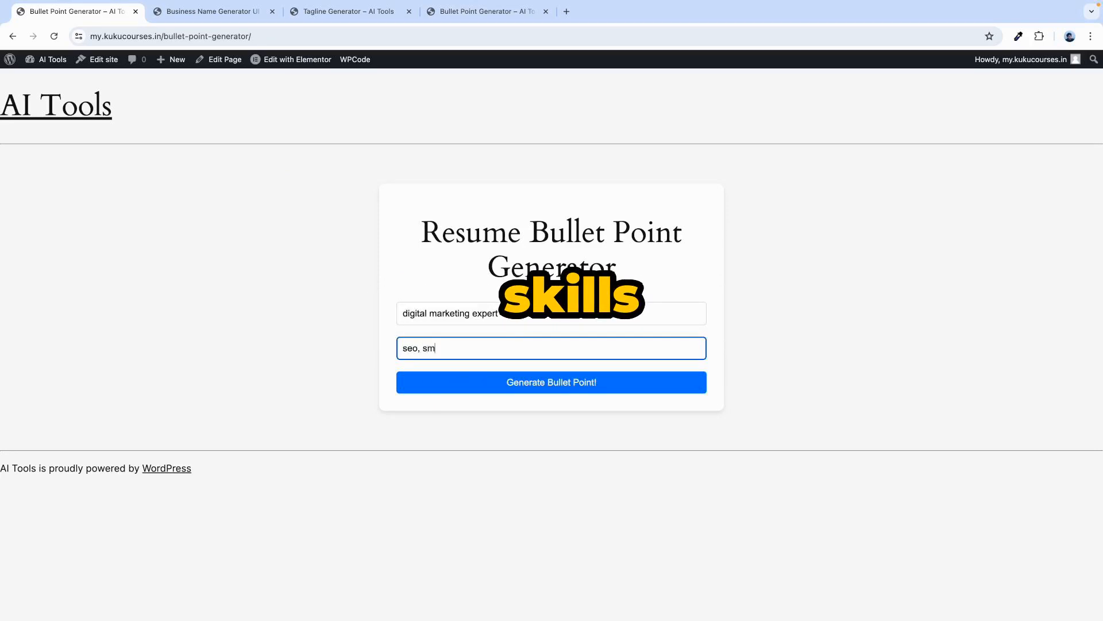
text(m, )
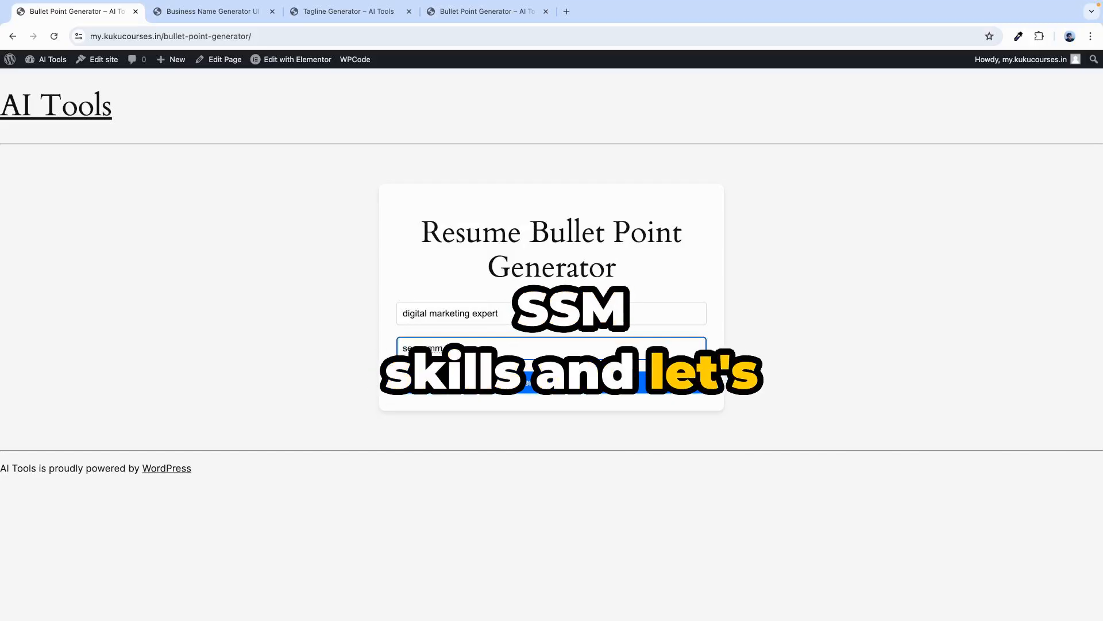
text(paid a)
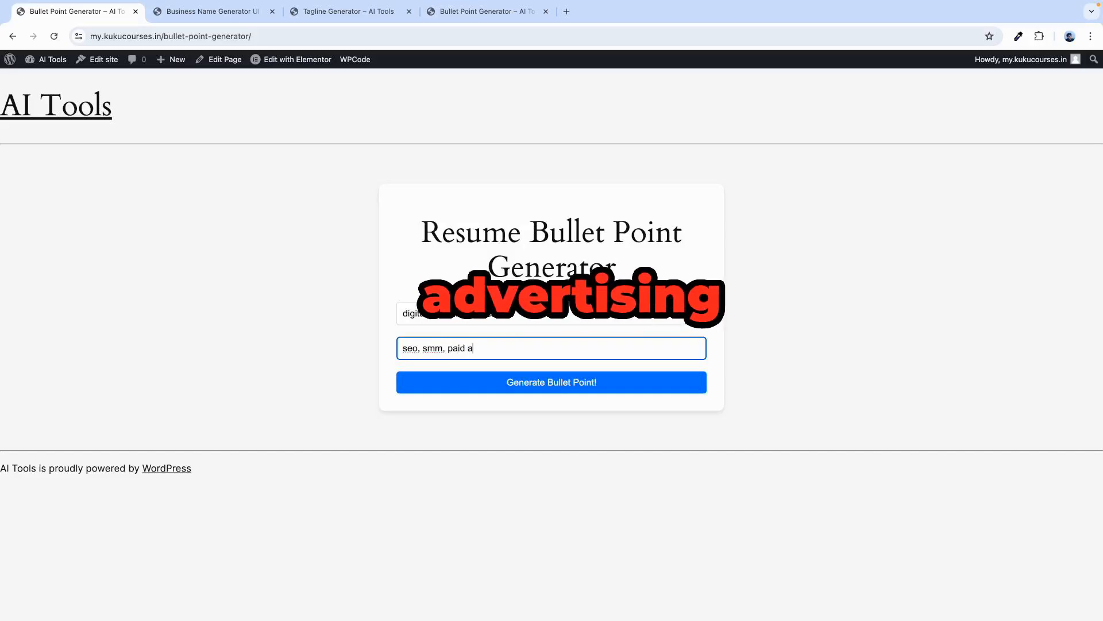
text(dvertising)
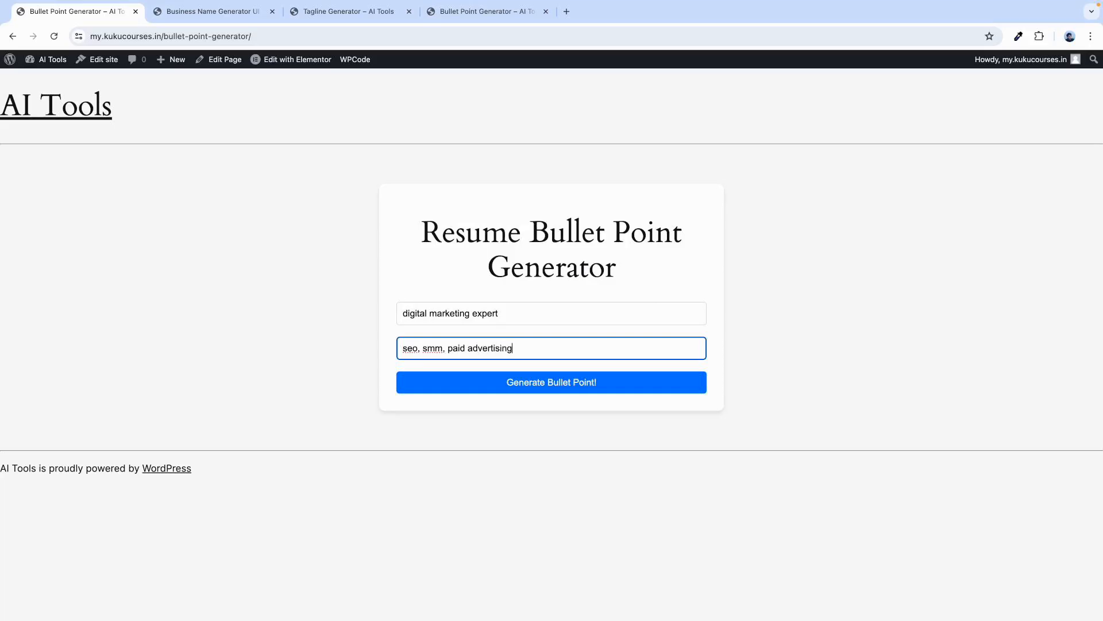
Generate the resume bullet points, copy them, and dismiss the copied-to-clipboard alert.
drag(423, 231, 605, 258)
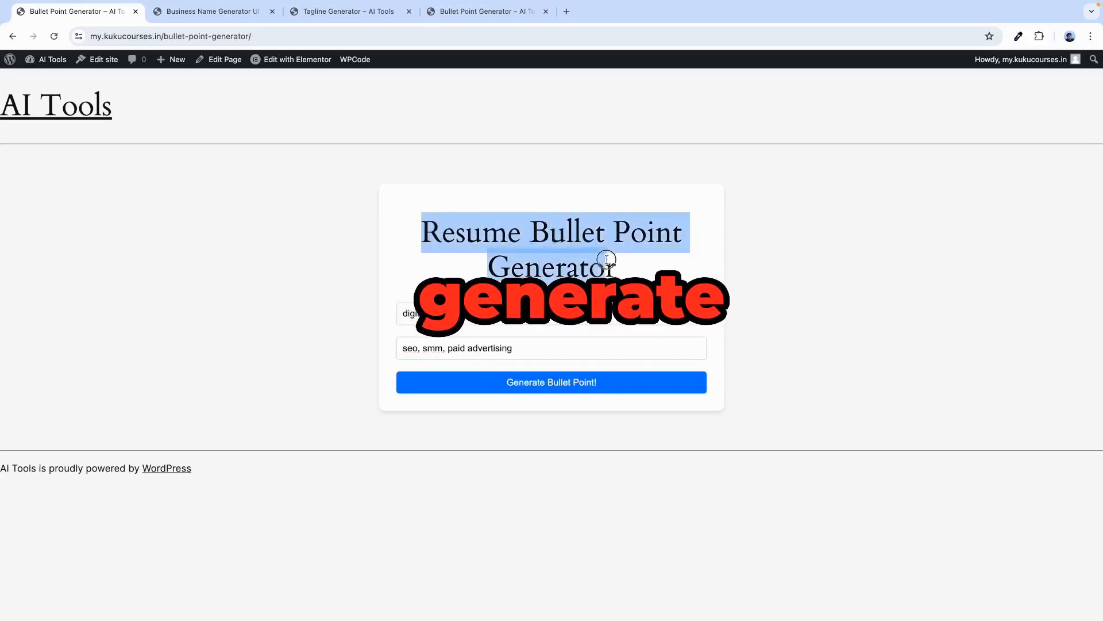
click(604, 258)
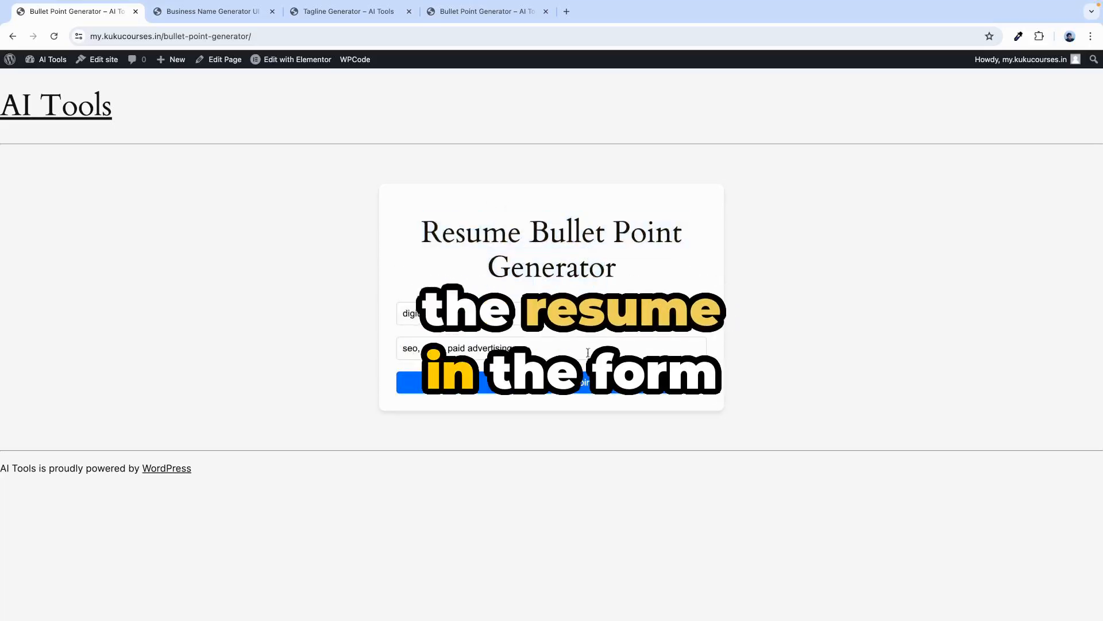
click(562, 392)
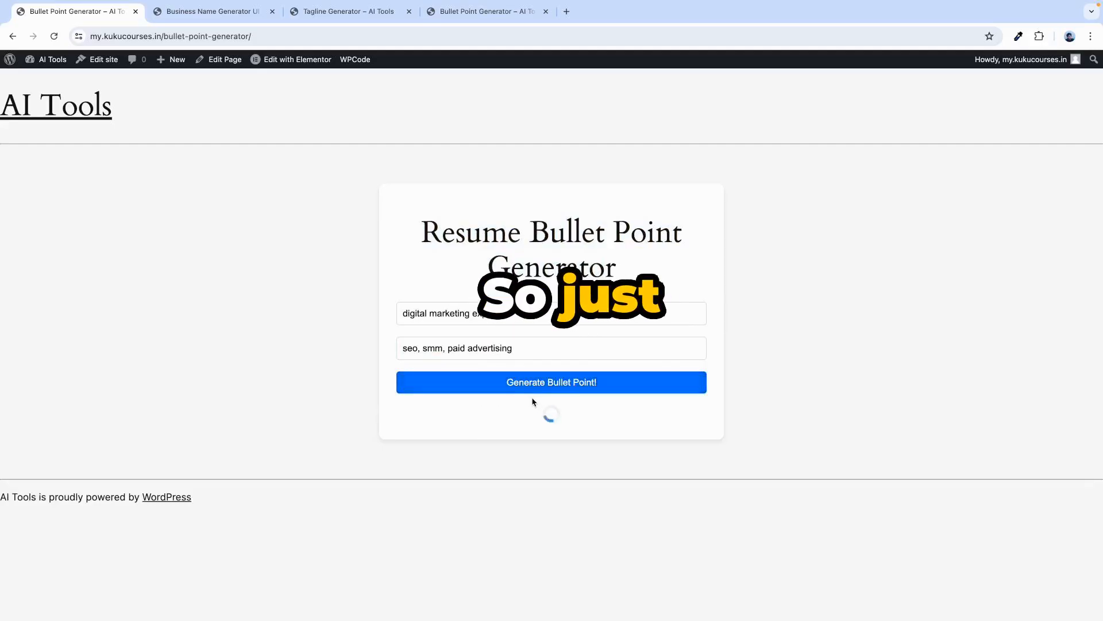
drag(404, 417, 501, 504)
click(552, 552)
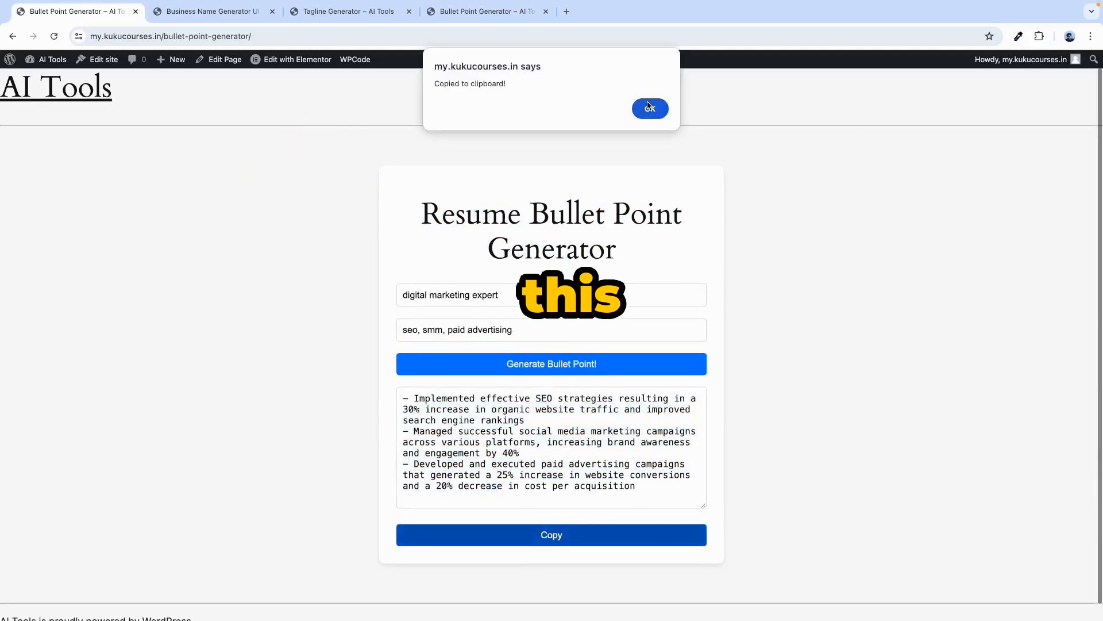
click(649, 108)
scroll(495, 401, down, 1)
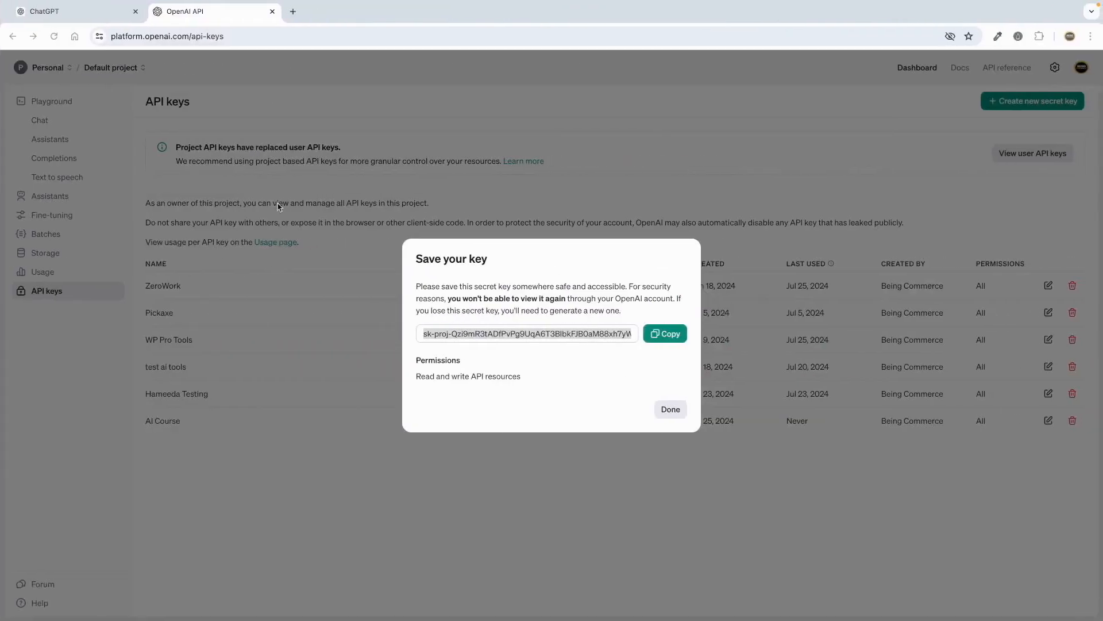
Review ChatGPT's PHP code for the Resume Bullet Point Generator, then return to the OpenAI API keys page.
click(143, 13)
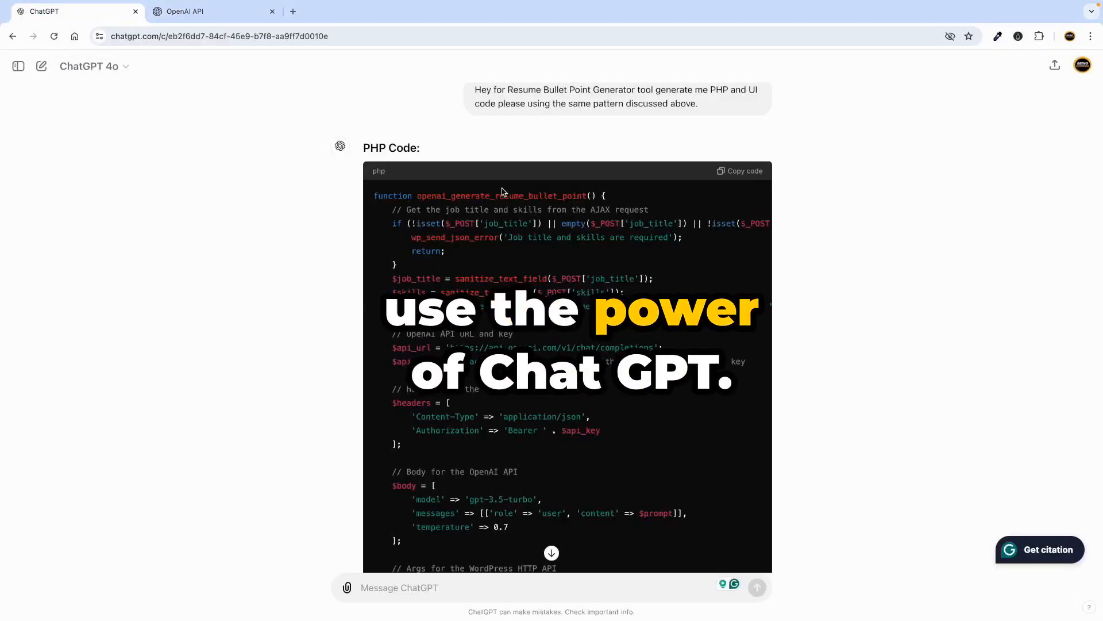
drag(511, 89, 583, 90)
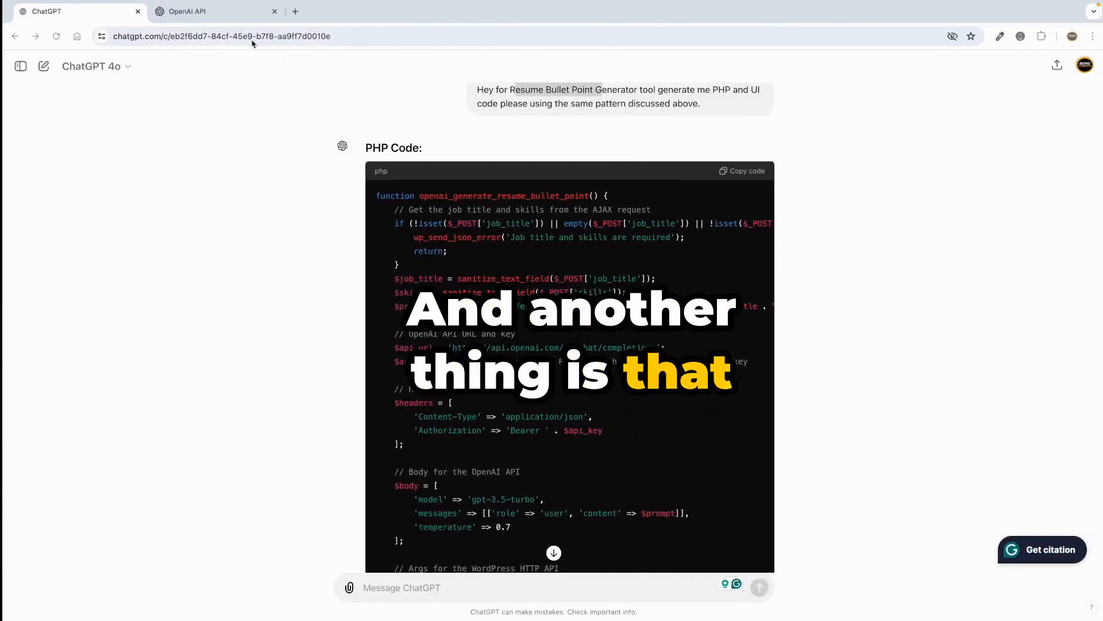
click(208, 12)
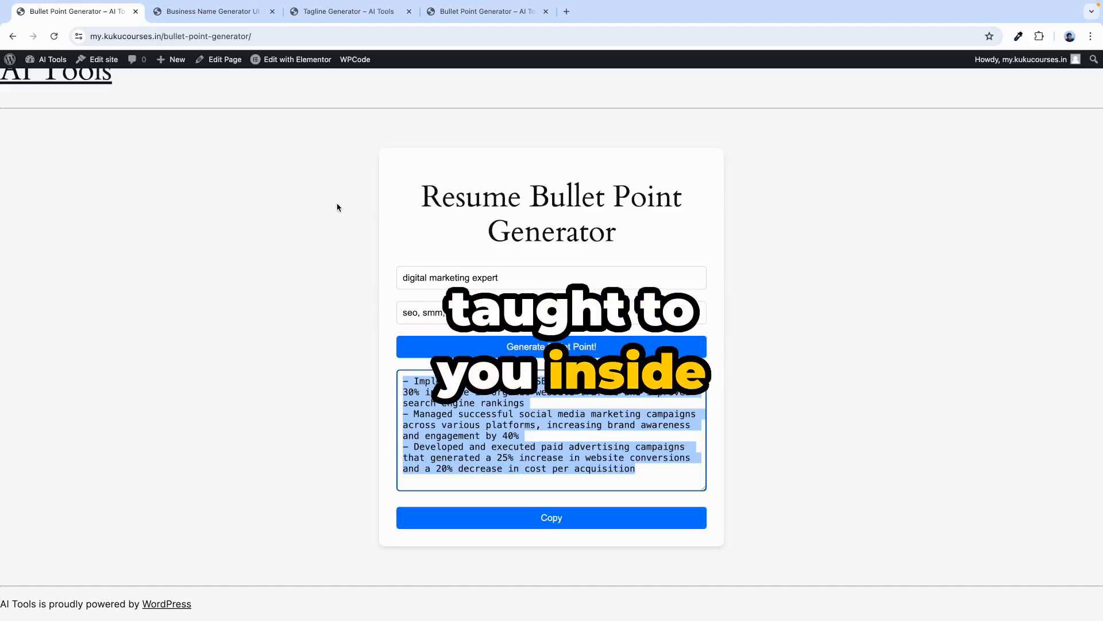
Generate a business name for the keyword 'saloon' in the Business Name Generator.
scroll(287, 109, up, 2)
click(107, 106)
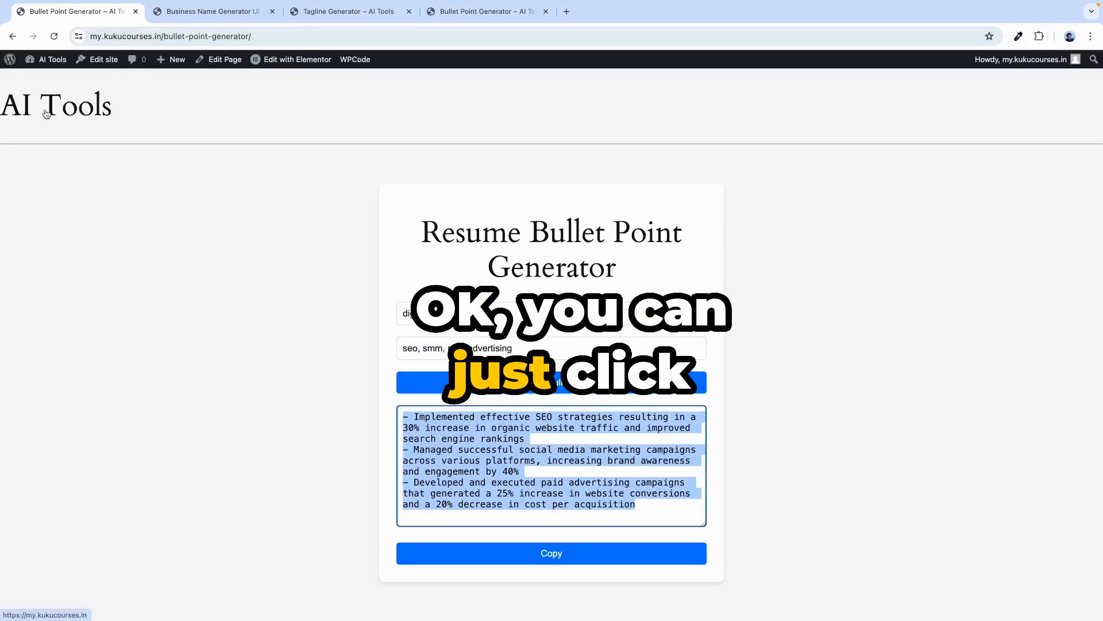
click(725, 90)
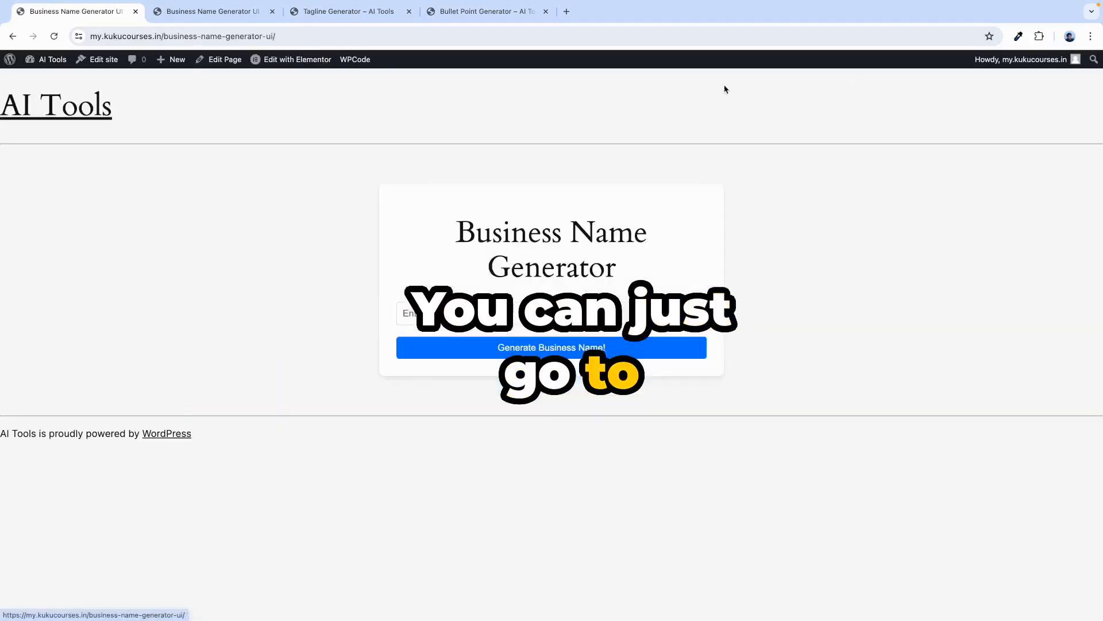
click(420, 321)
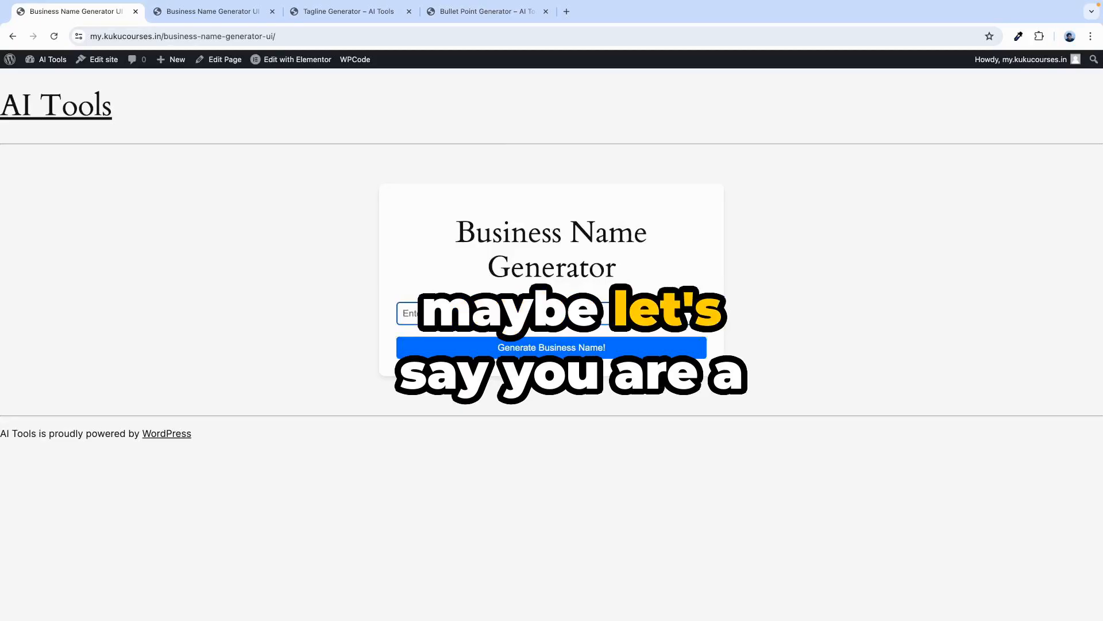
text(sal)
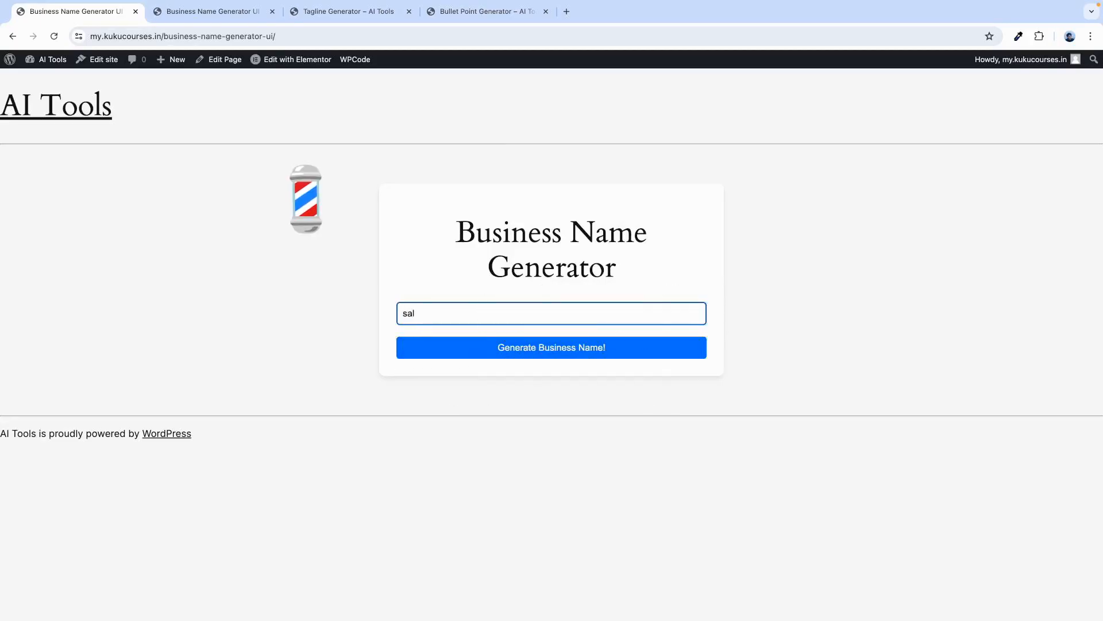
text(oon shop)
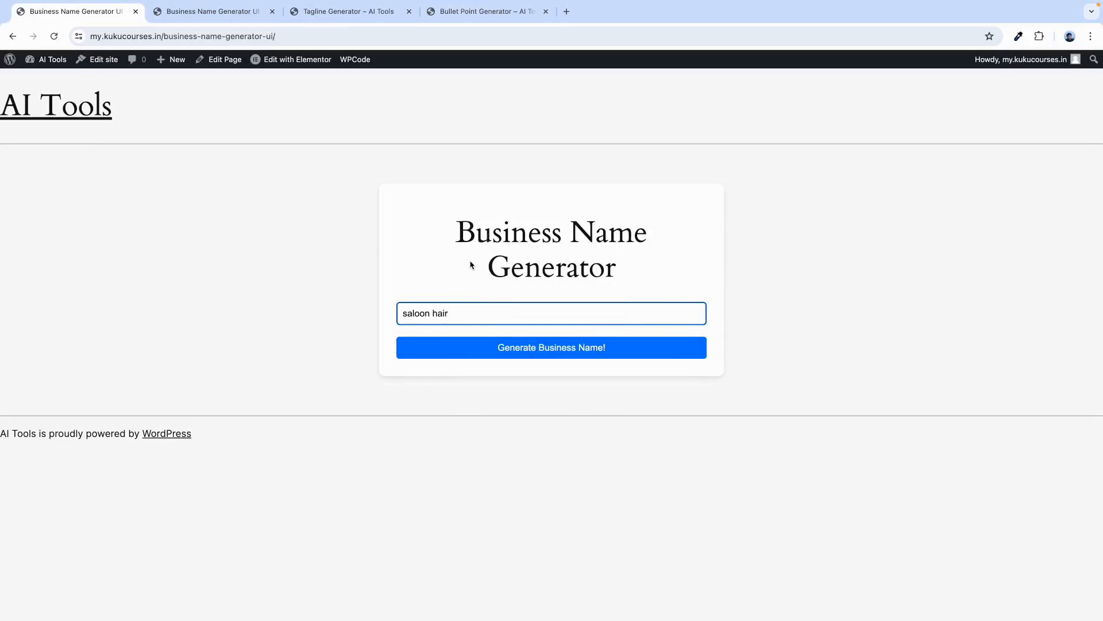
click(436, 320)
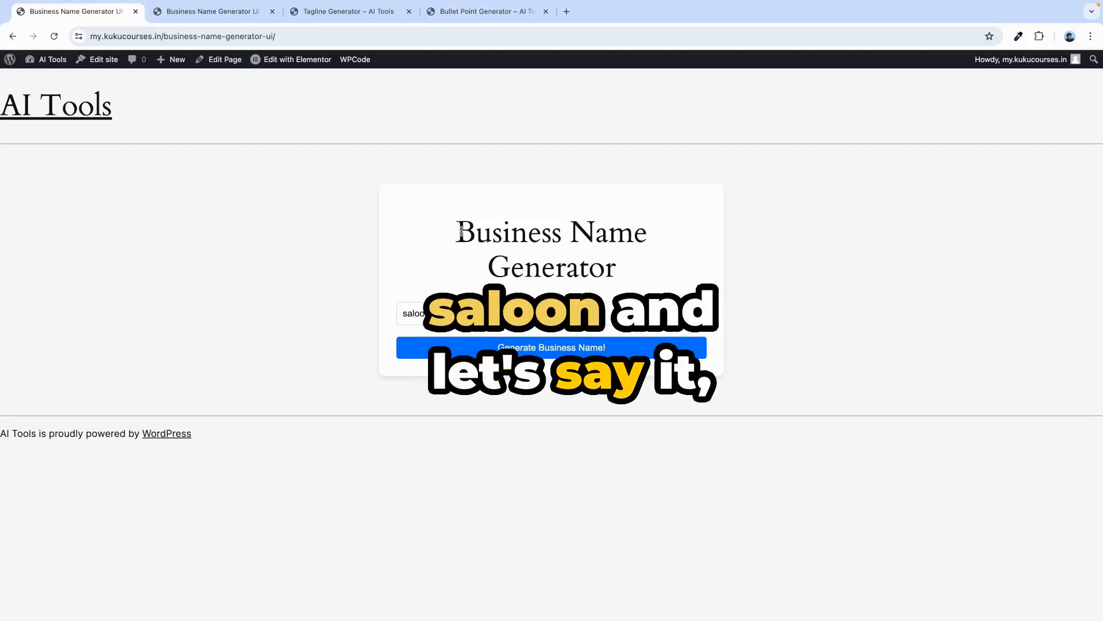
drag(455, 234, 615, 248)
click(423, 280)
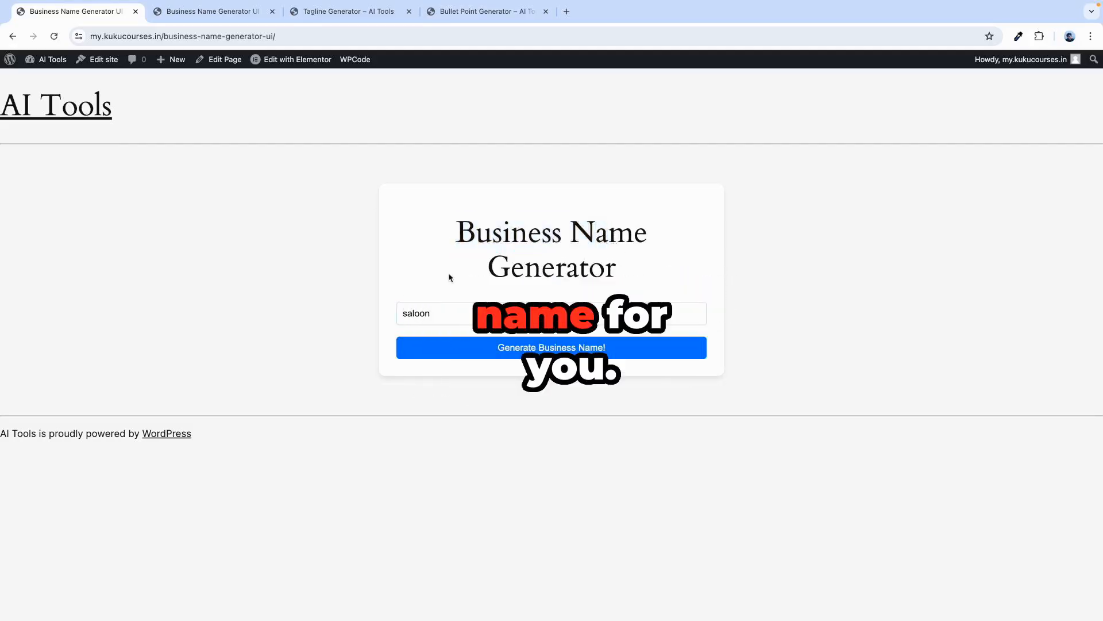
click(521, 350)
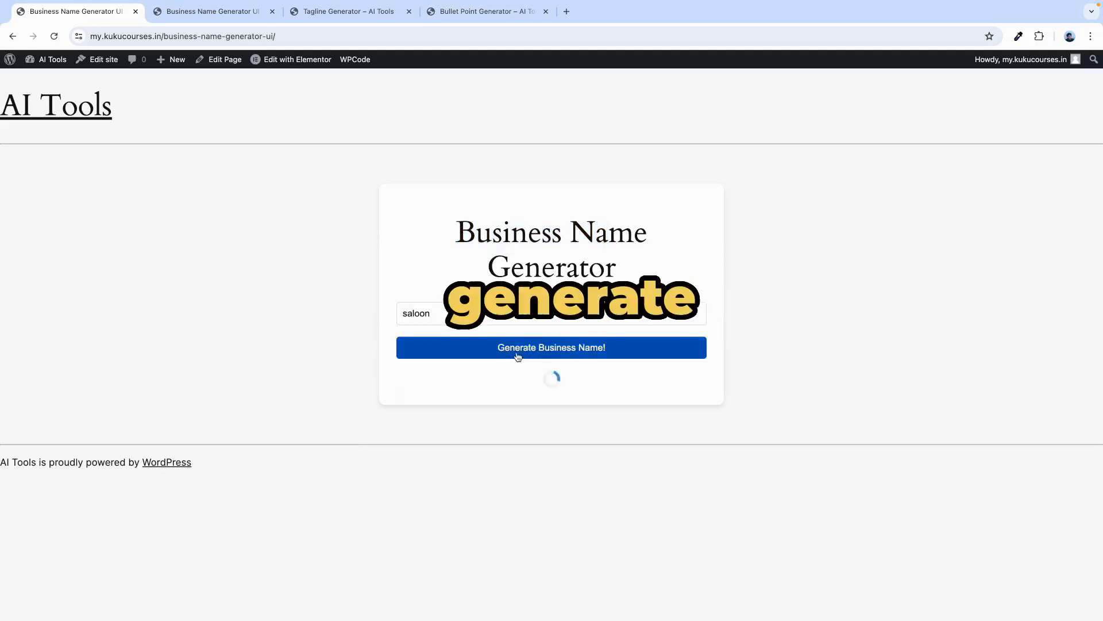
Select the resulting name SlickStyles Saloon, then go to the Tagline Generator page via AI Tools.
drag(406, 387, 501, 381)
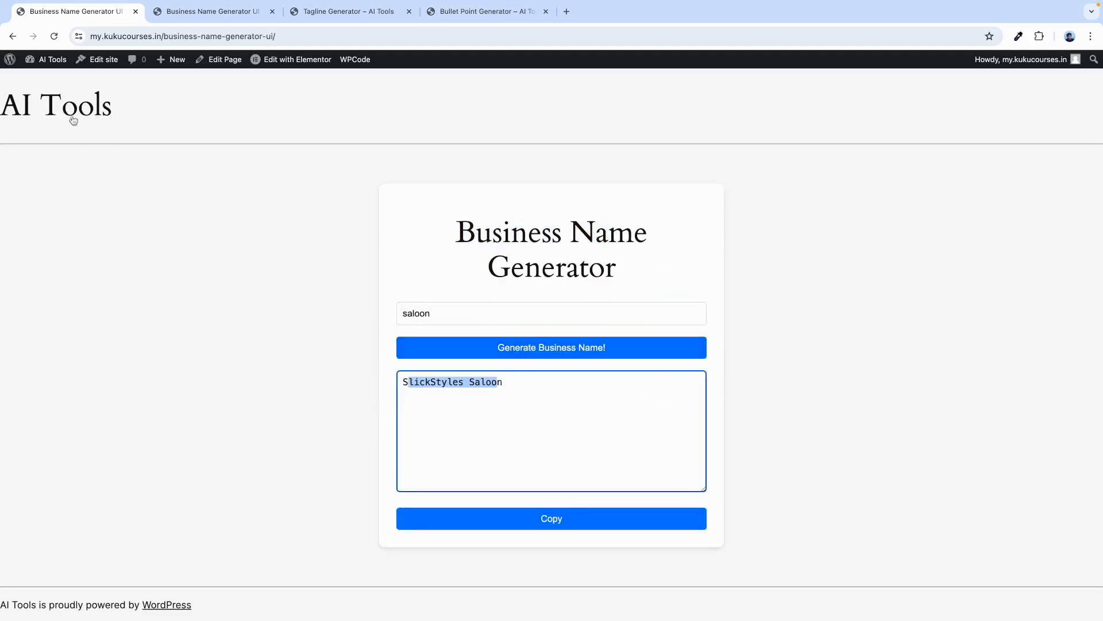
click(69, 110)
click(878, 90)
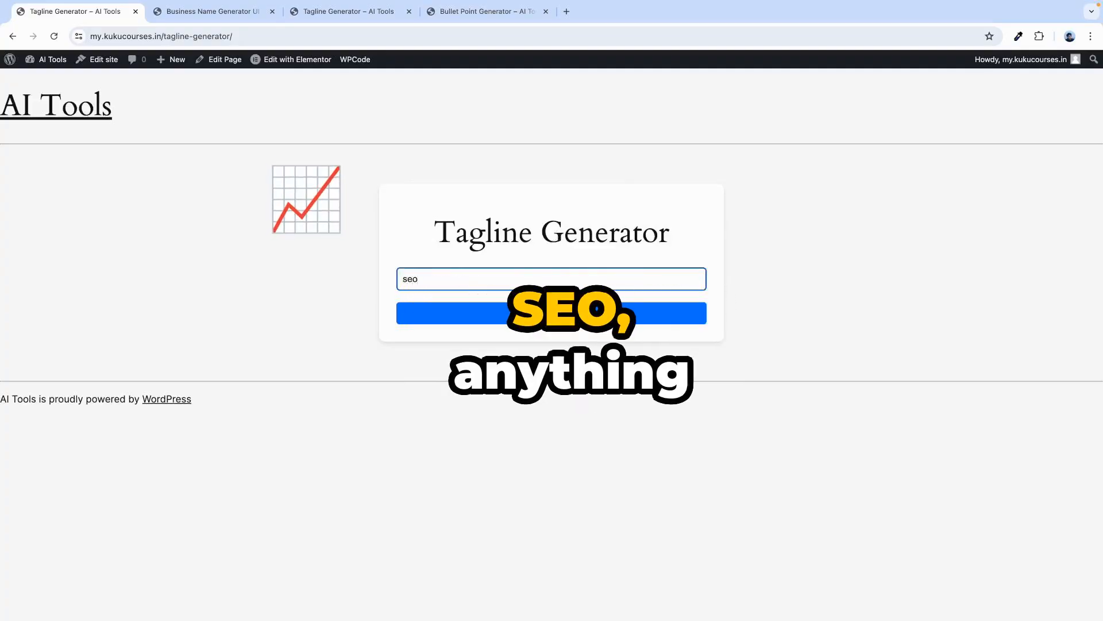
Generate a tagline for 'seo', select it, and return to the AI Tools home page.
click(546, 324)
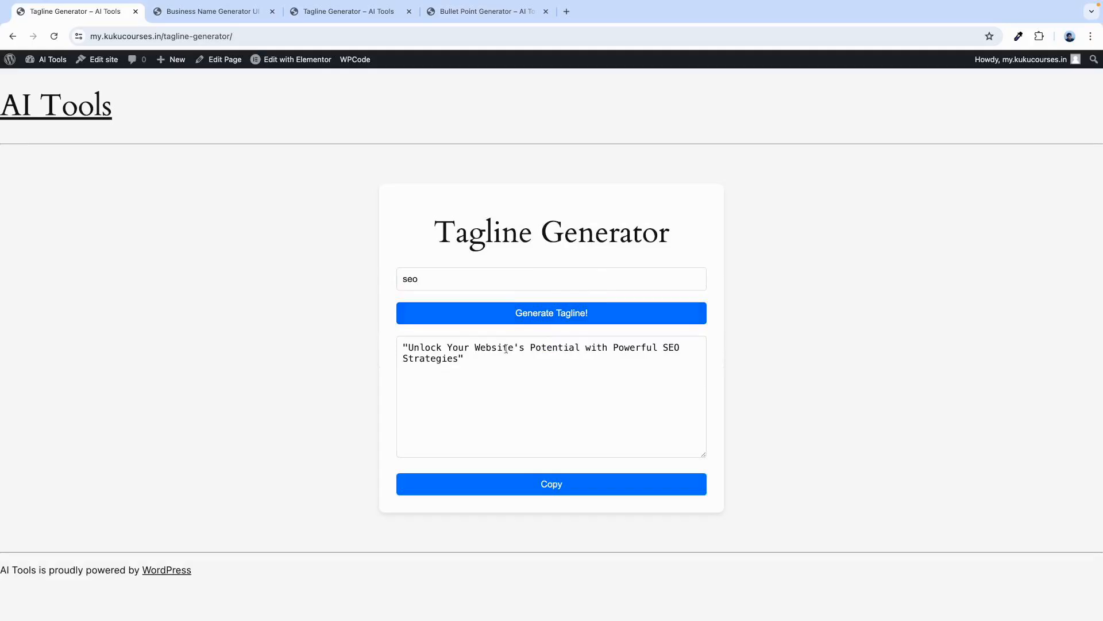
drag(414, 347, 467, 355)
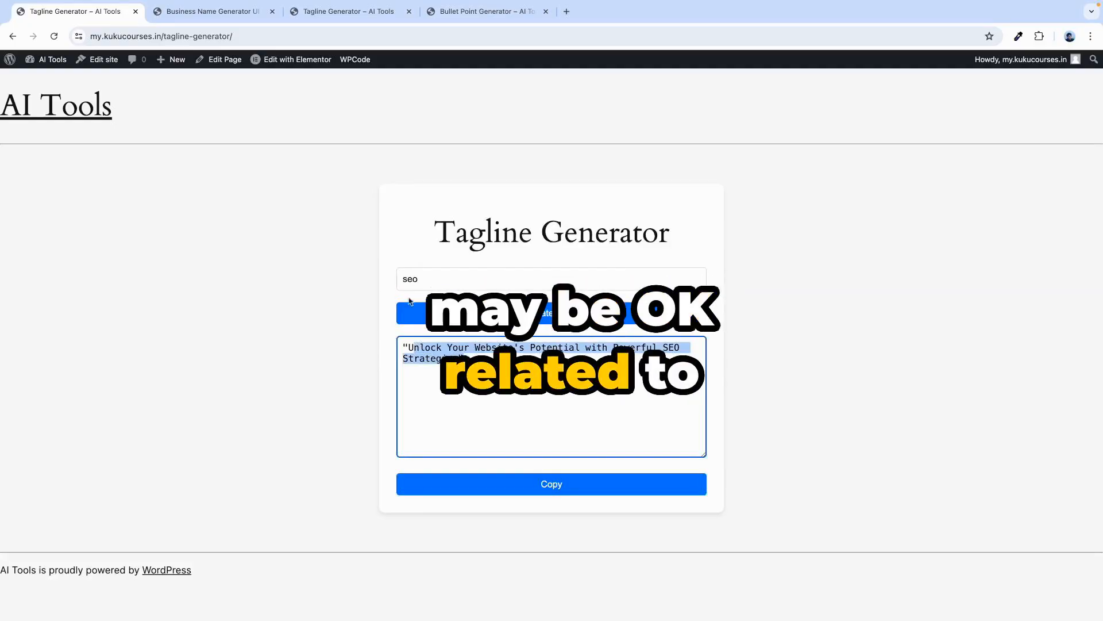
click(92, 125)
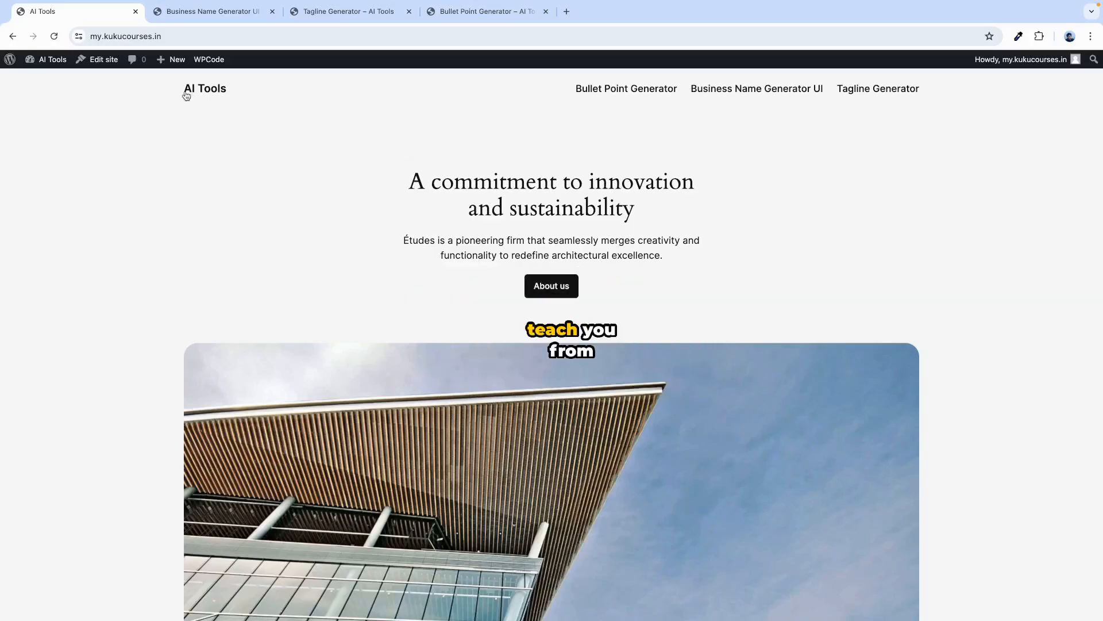
Look over the Business Name Generator tab, then start a fresh blank browser tab.
click(222, 11)
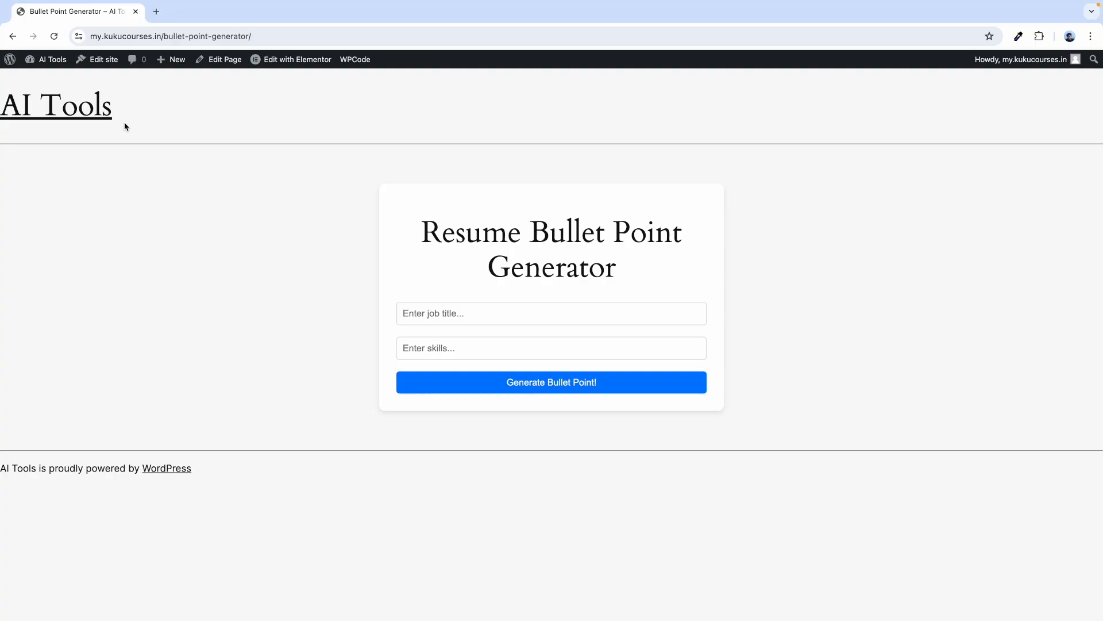
click(156, 11)
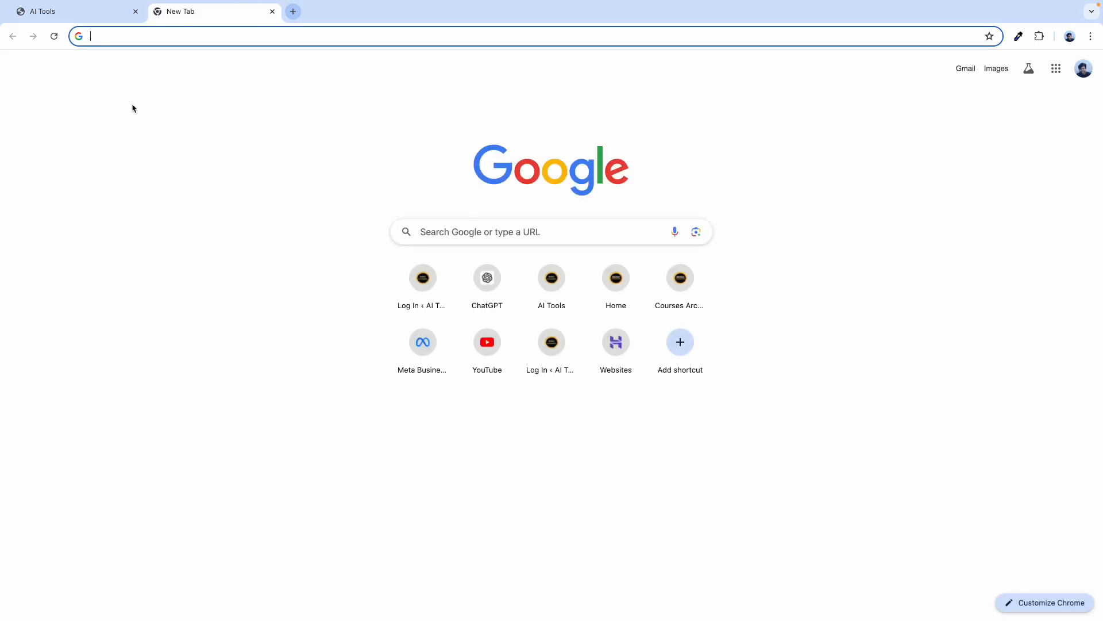
Search Google for 'kuku courses' and open the 'KuKu Courses: Home' result.
text(kuku courses)
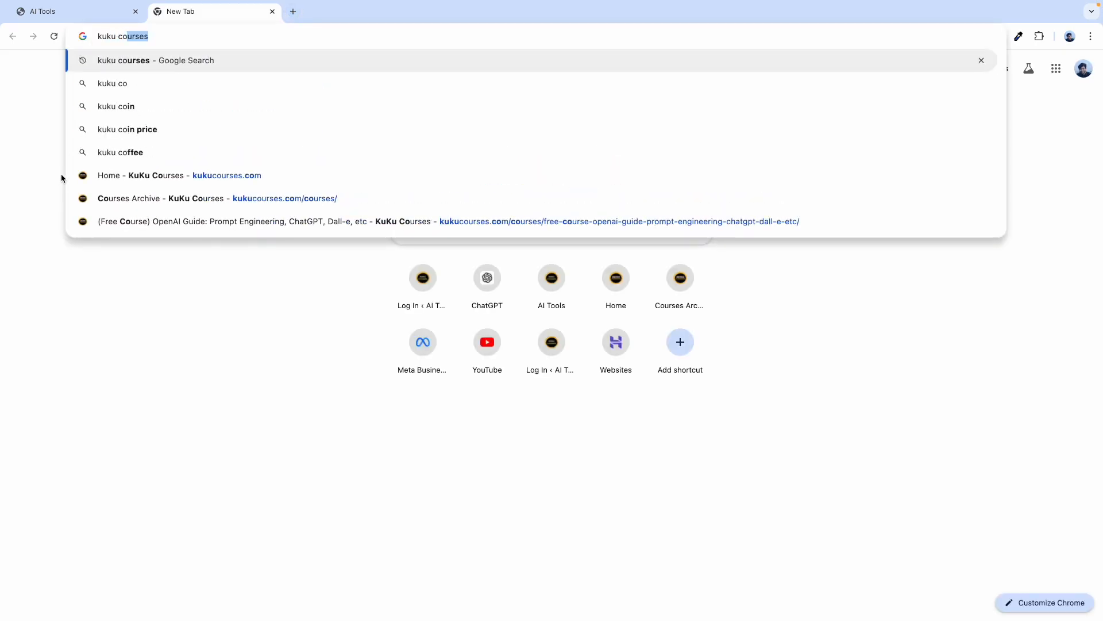
key(Return)
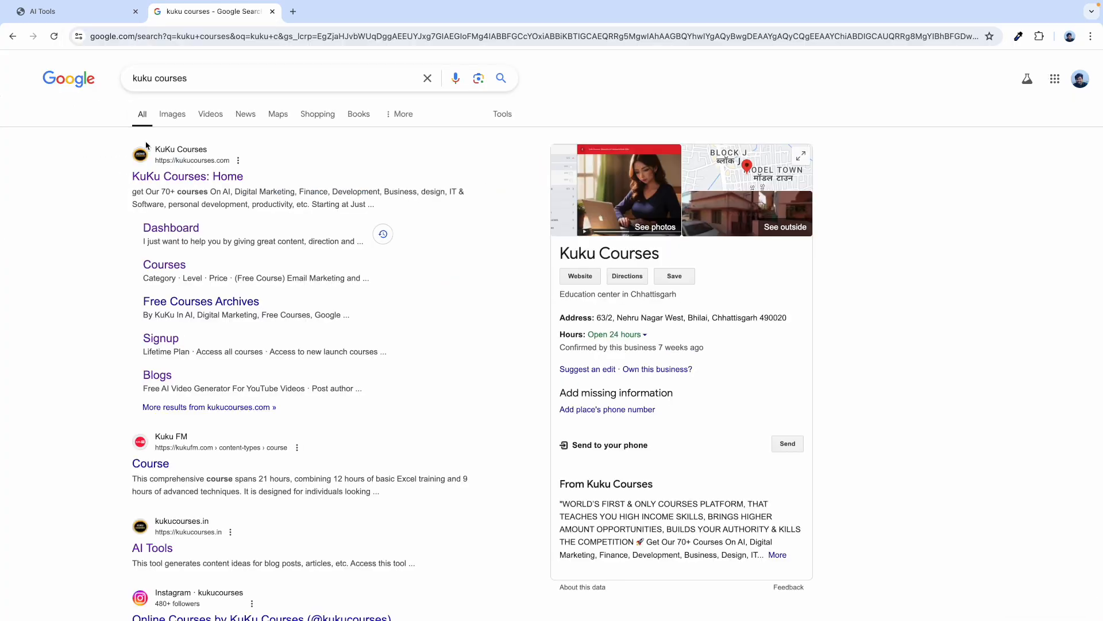
scroll(152, 63, up, 5)
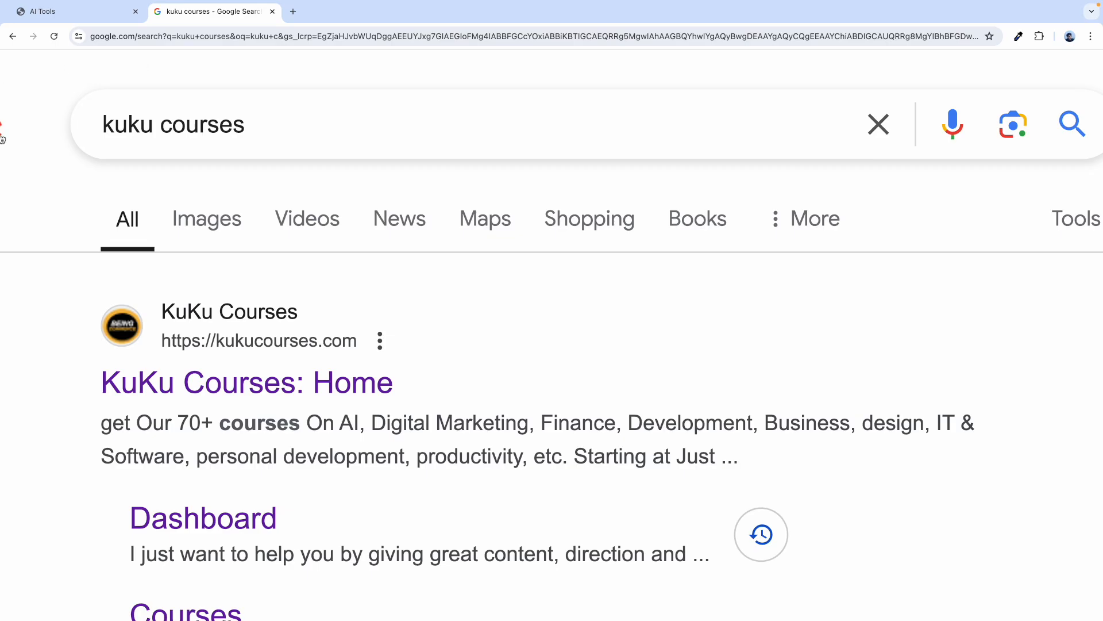
scroll(271, 222, down, 5)
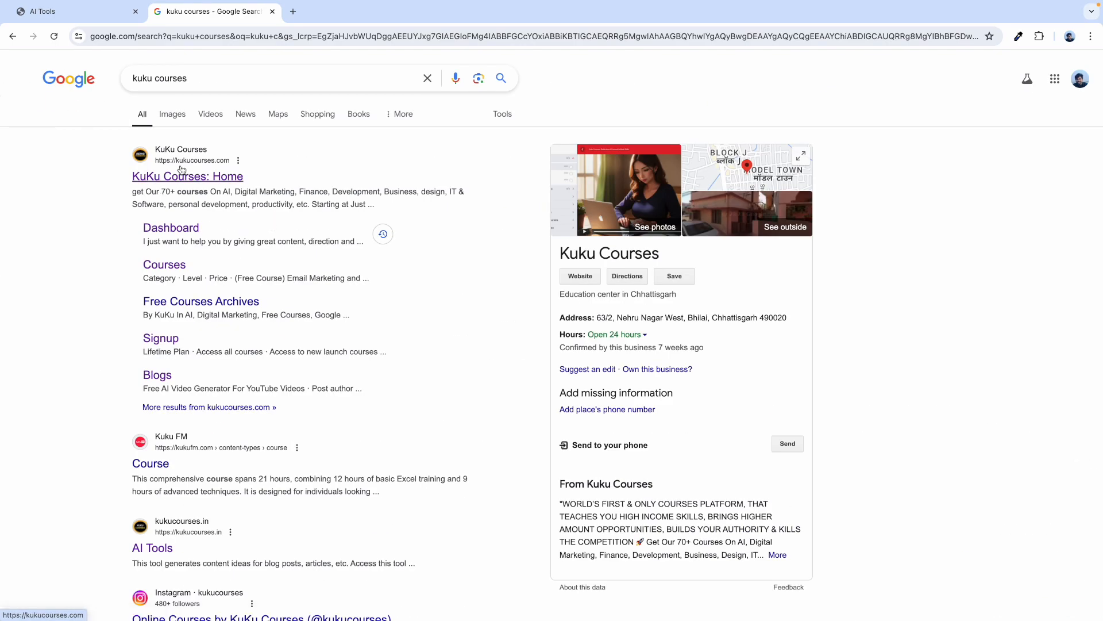
scroll(183, 163, up, 5)
scroll(282, 166, down, 5)
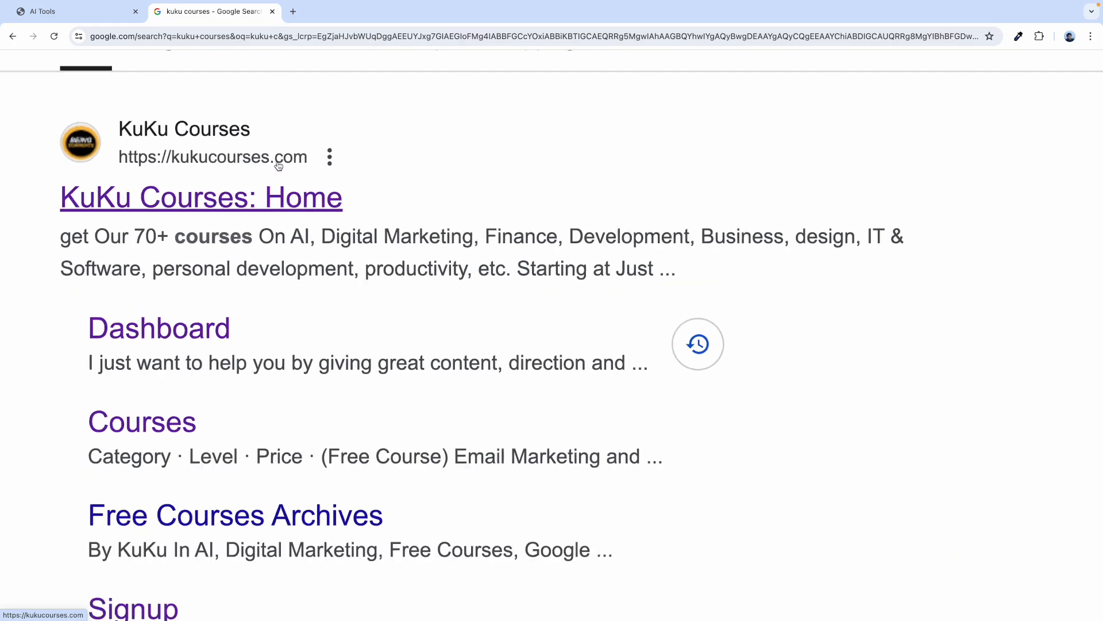
click(191, 180)
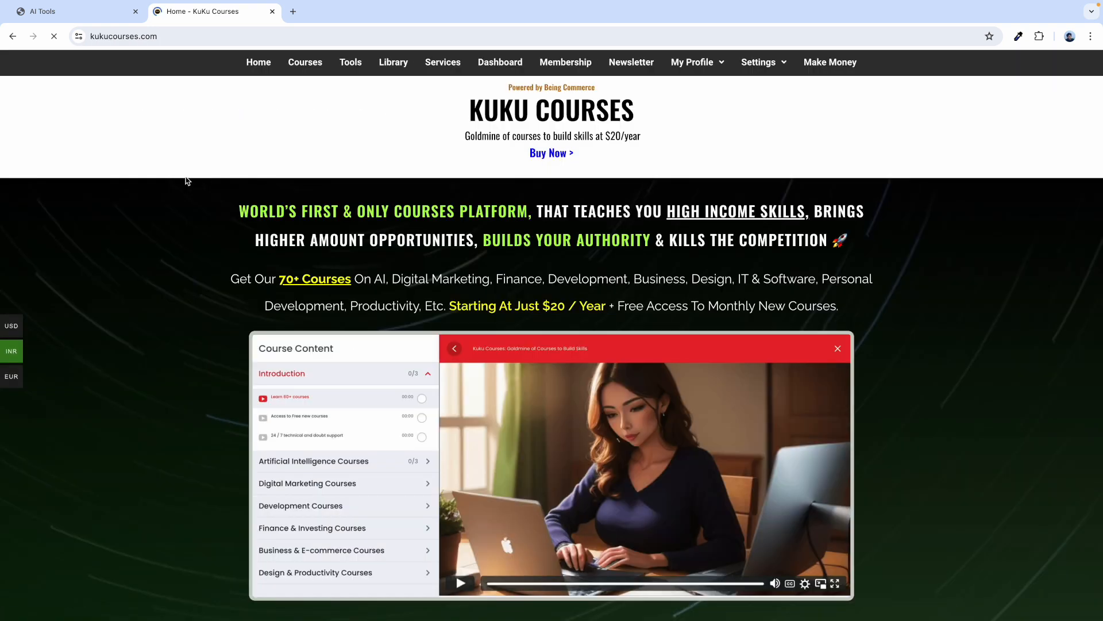
Go to the KuKu Courses Library page and open the free resources library via its 'here' link.
click(396, 73)
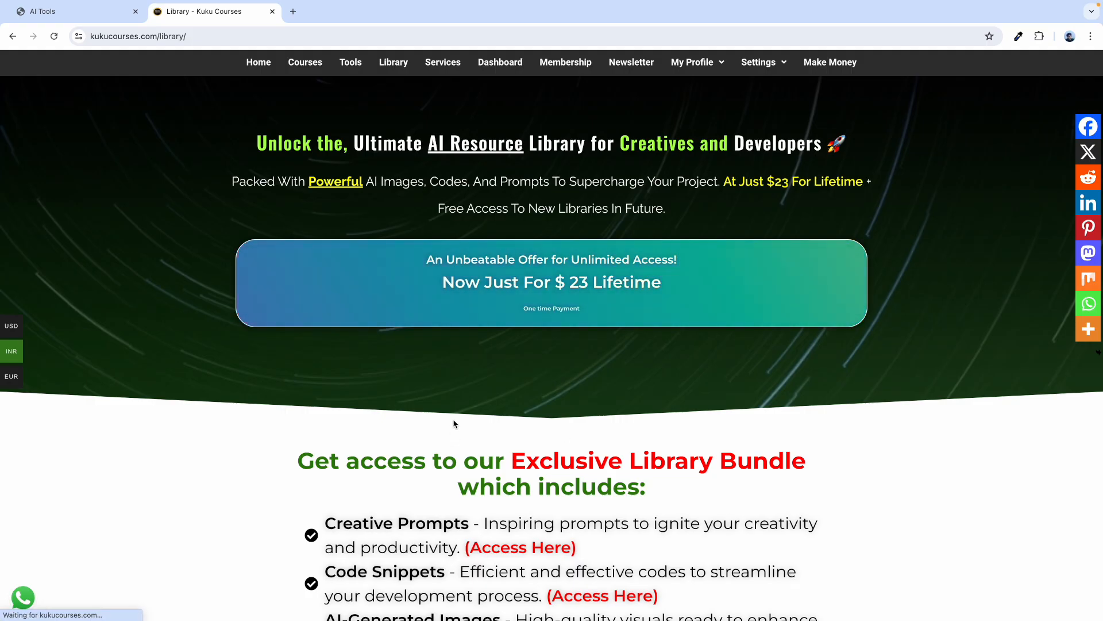
scroll(408, 185, down, 10)
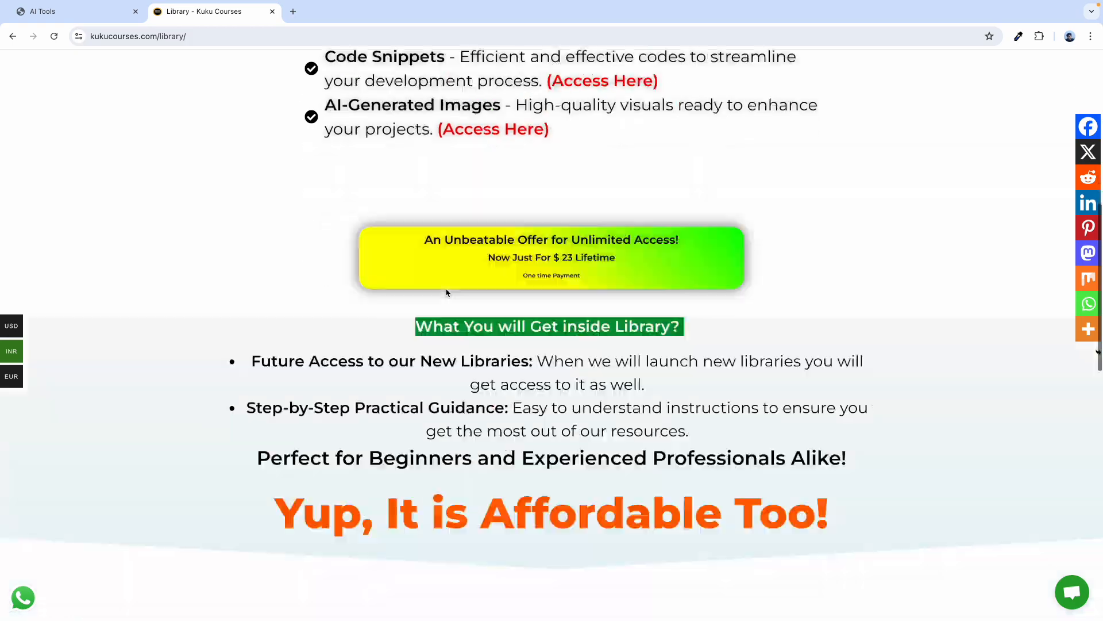
scroll(447, 292, down, 6)
scroll(447, 291, up, 2)
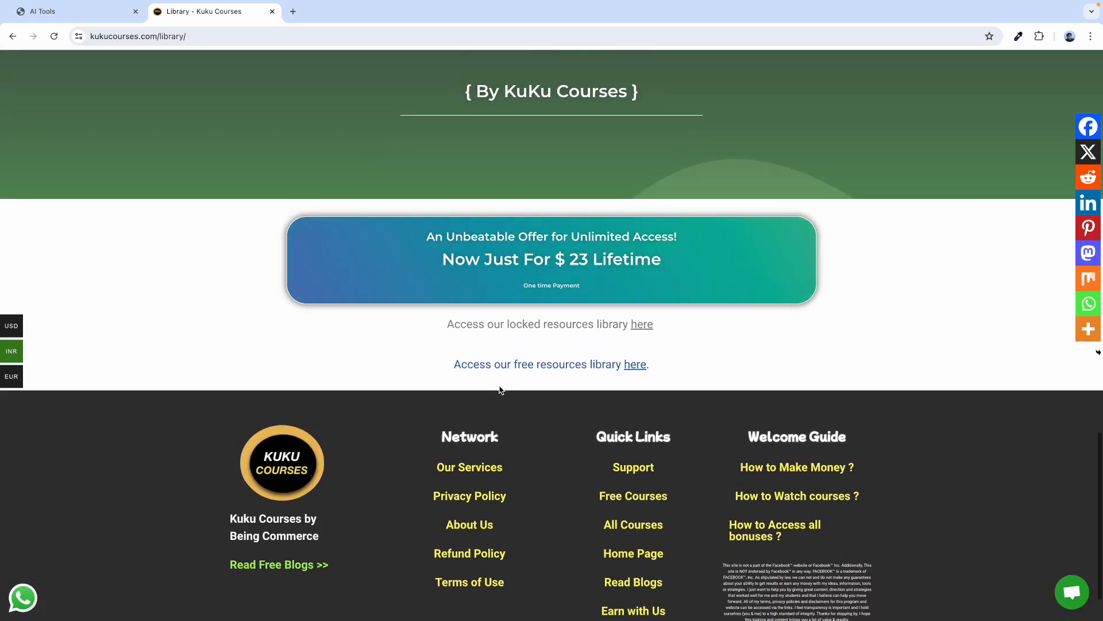
scroll(505, 384, up, 5)
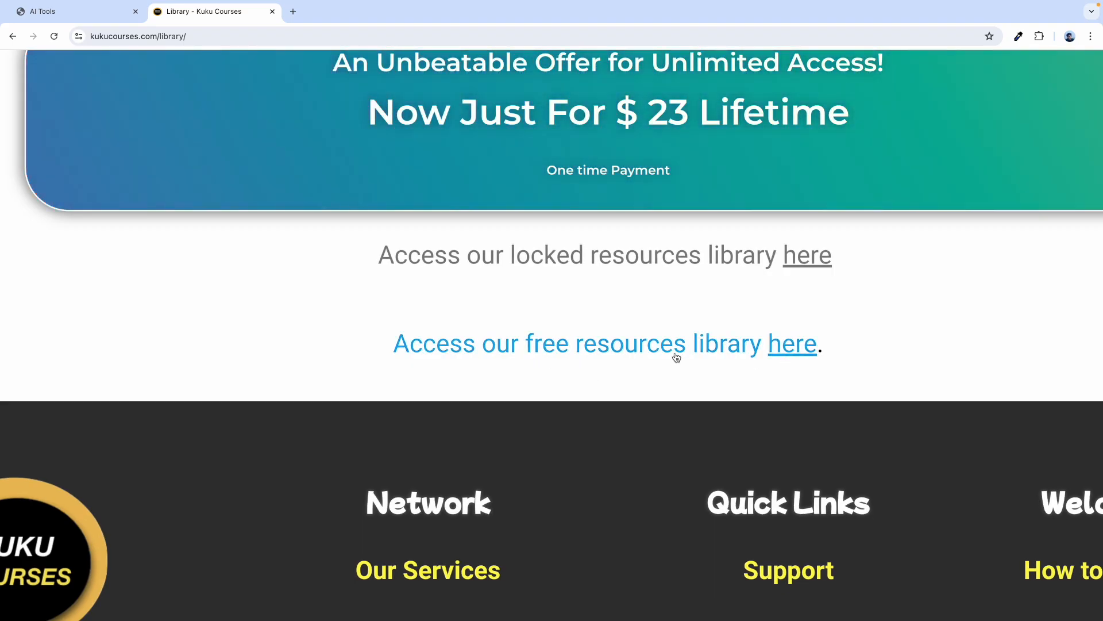
scroll(717, 347, down, 5)
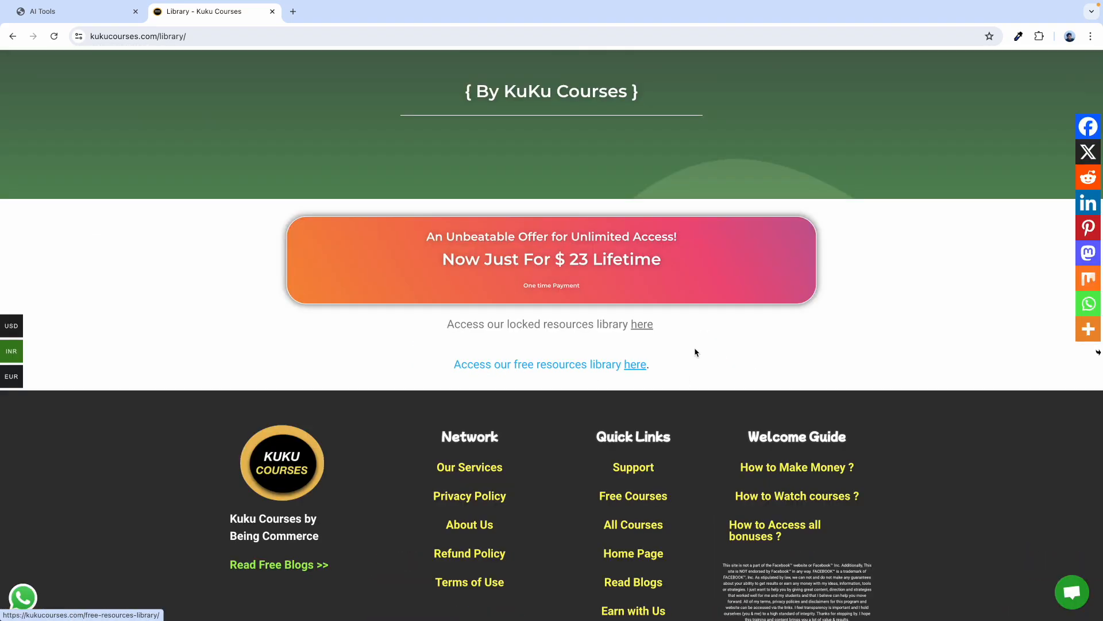
click(556, 374)
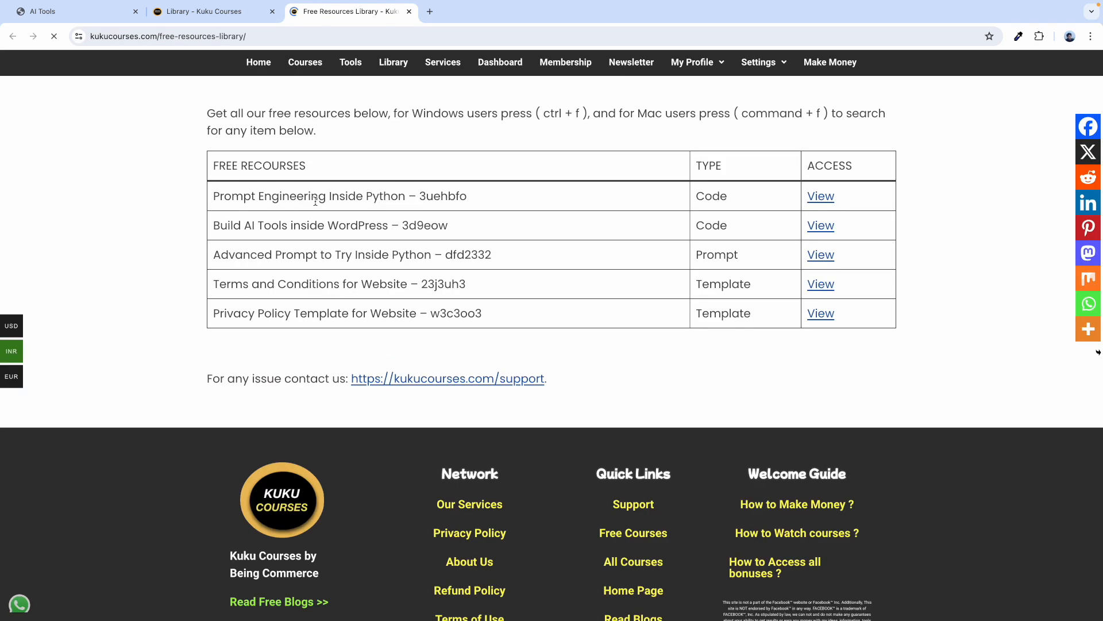
Read the Build AI Tools entry and the page's Windows/Mac in-page search instructions.
drag(214, 226, 402, 227)
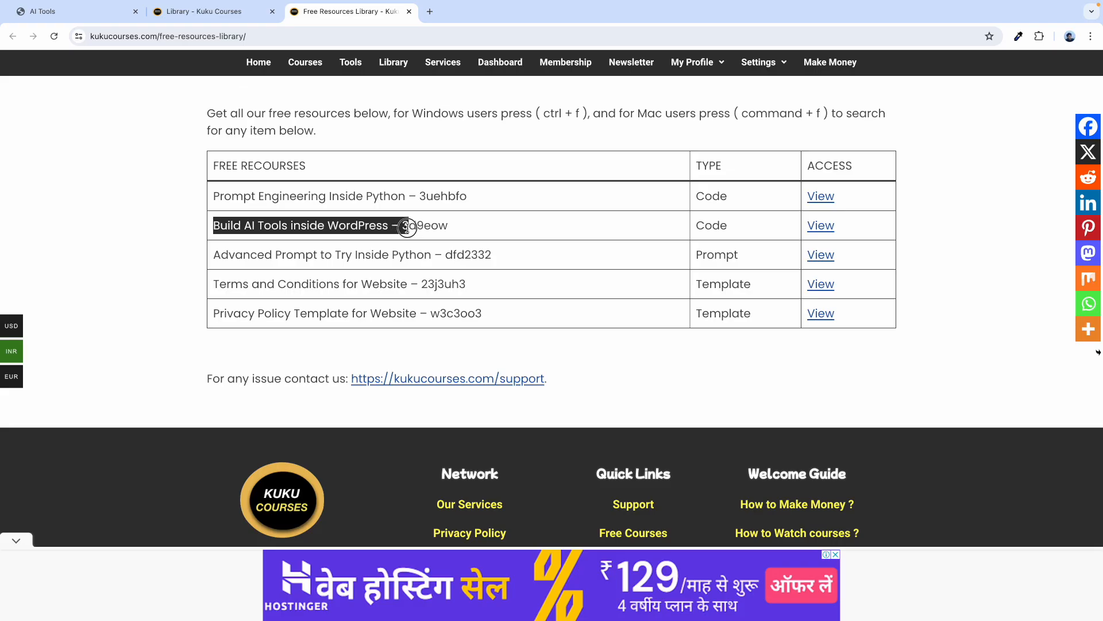
double_click(420, 225)
double_click(339, 221)
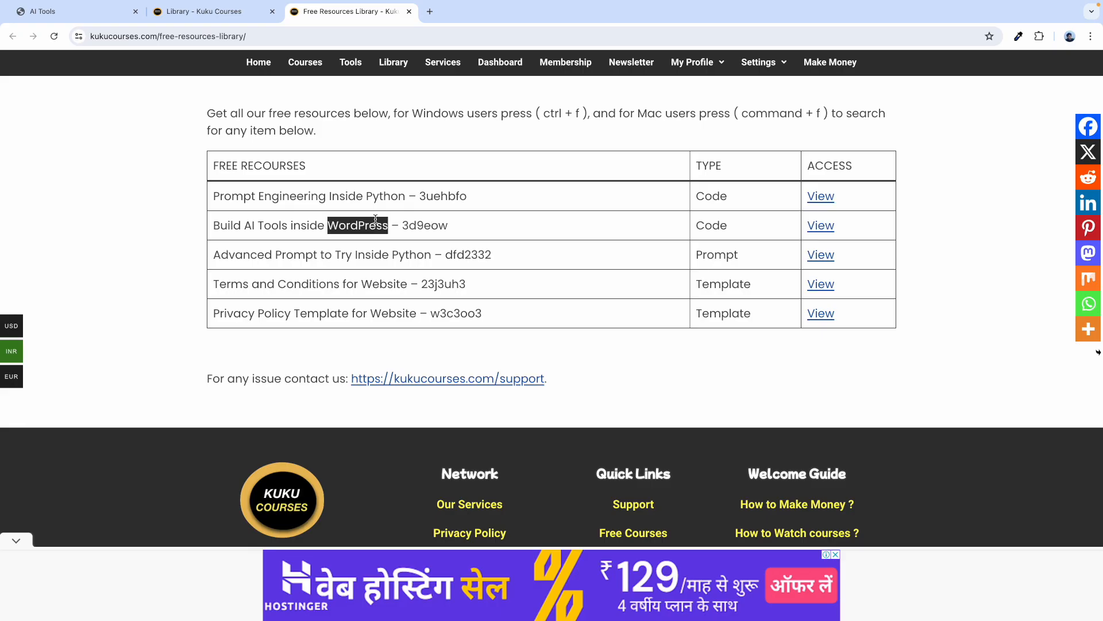
click(381, 222)
drag(536, 122, 581, 118)
shift+click(413, 119)
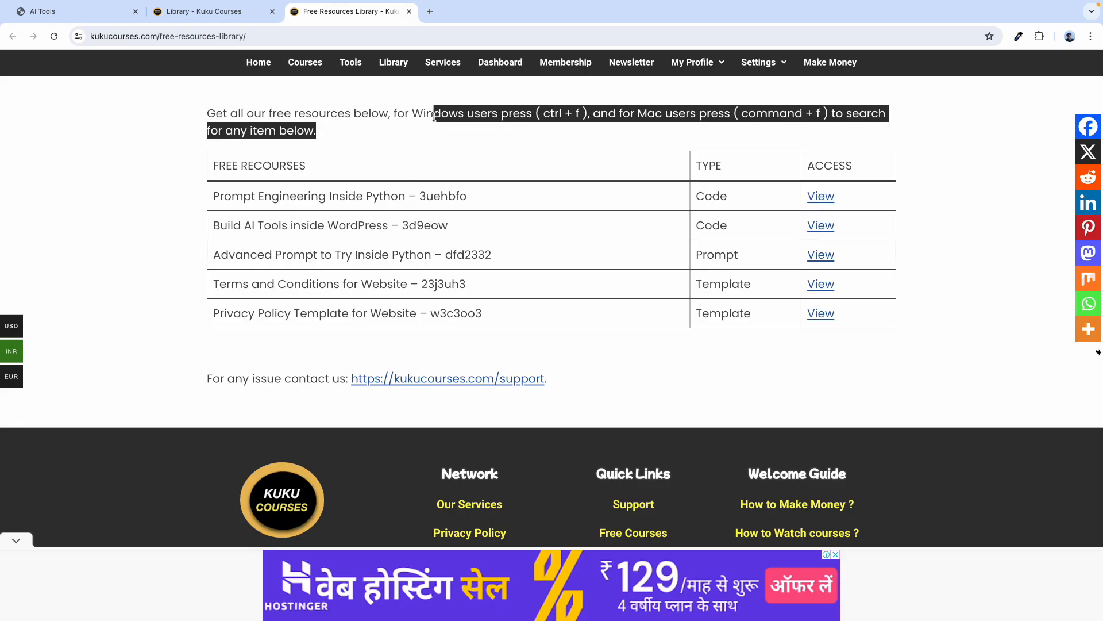
click(435, 115)
drag(648, 111, 665, 108)
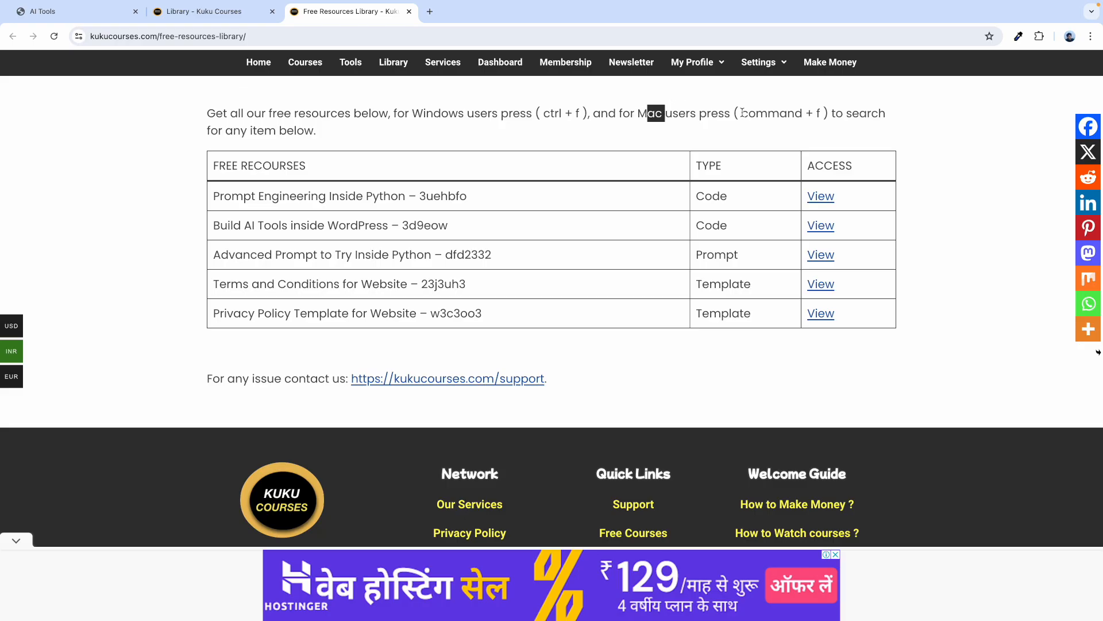
drag(742, 114, 825, 115)
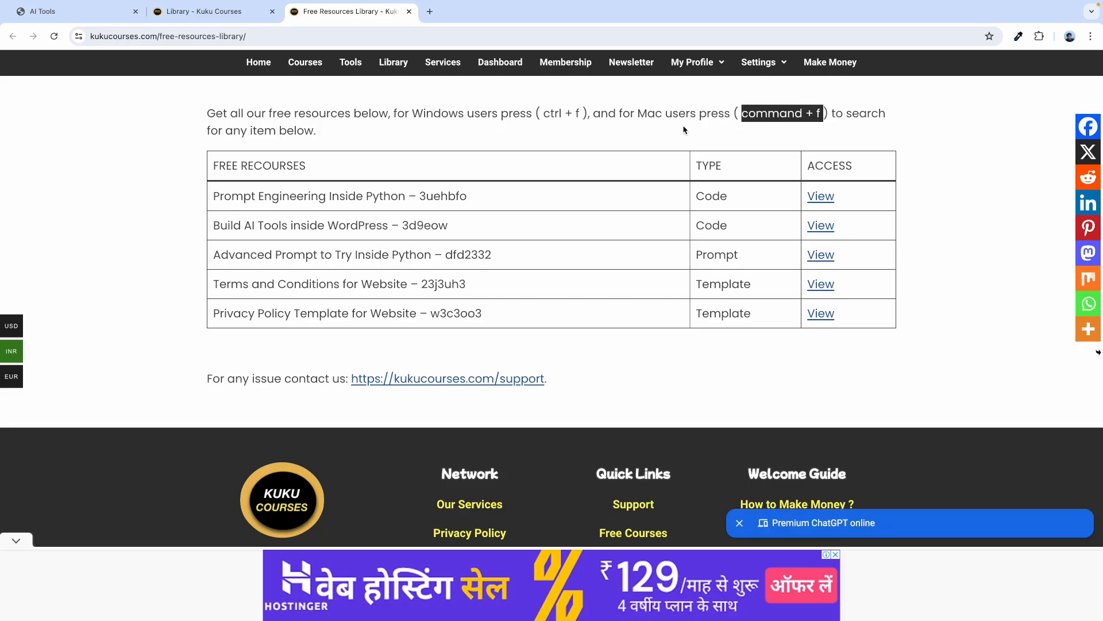
click(684, 129)
Find 'build ai tools' on the page and open the Build AI Tools inside WordPress resource.
key(super+f)
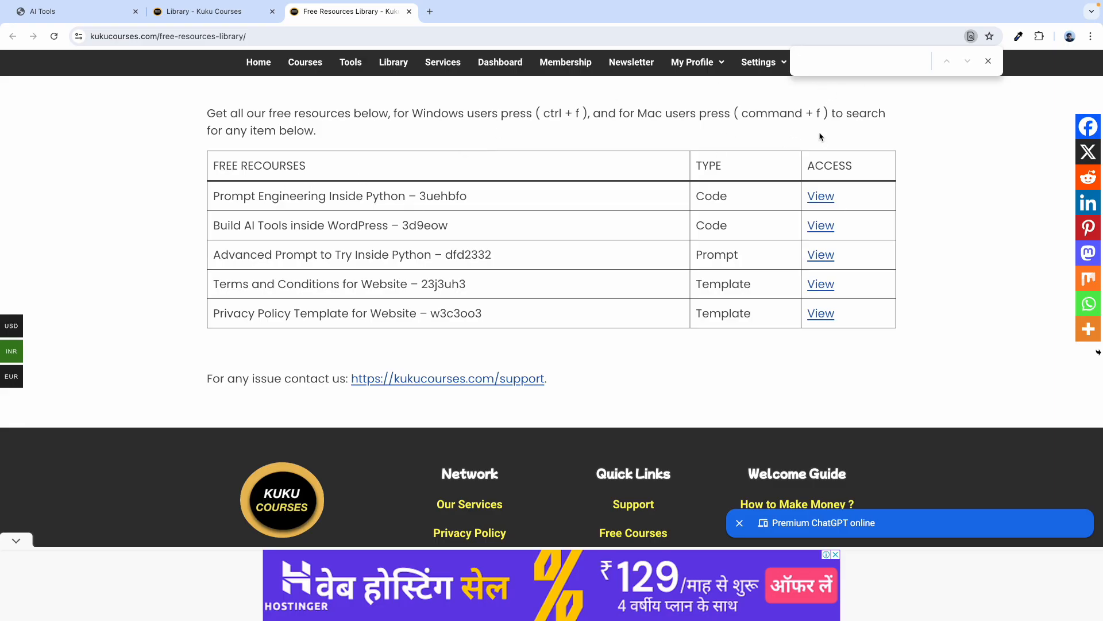
text(build ai tools)
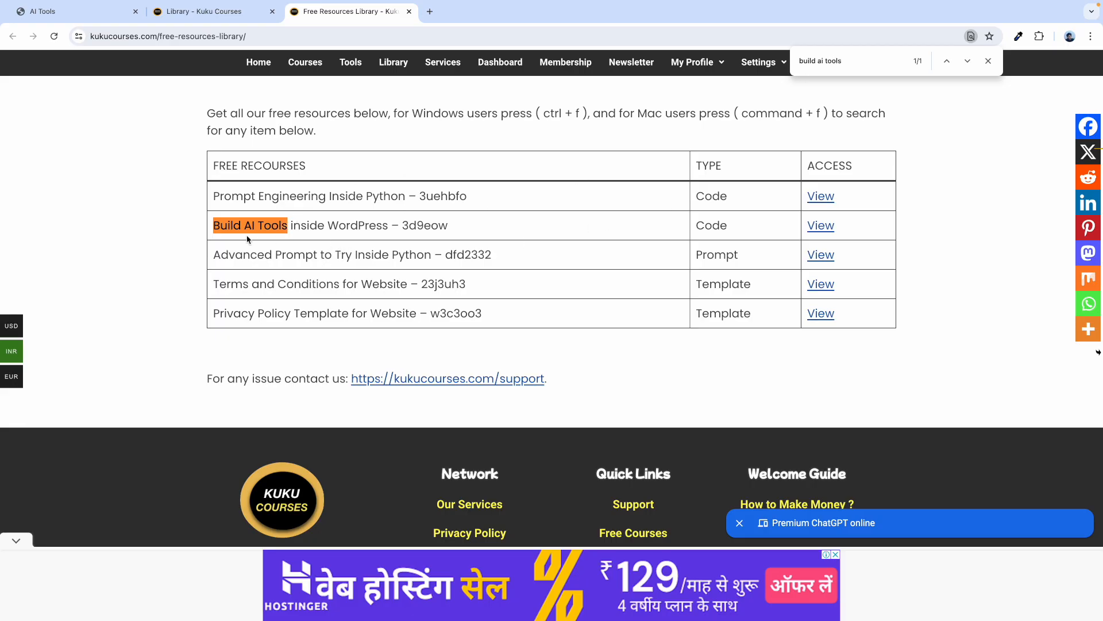
click(988, 63)
click(376, 271)
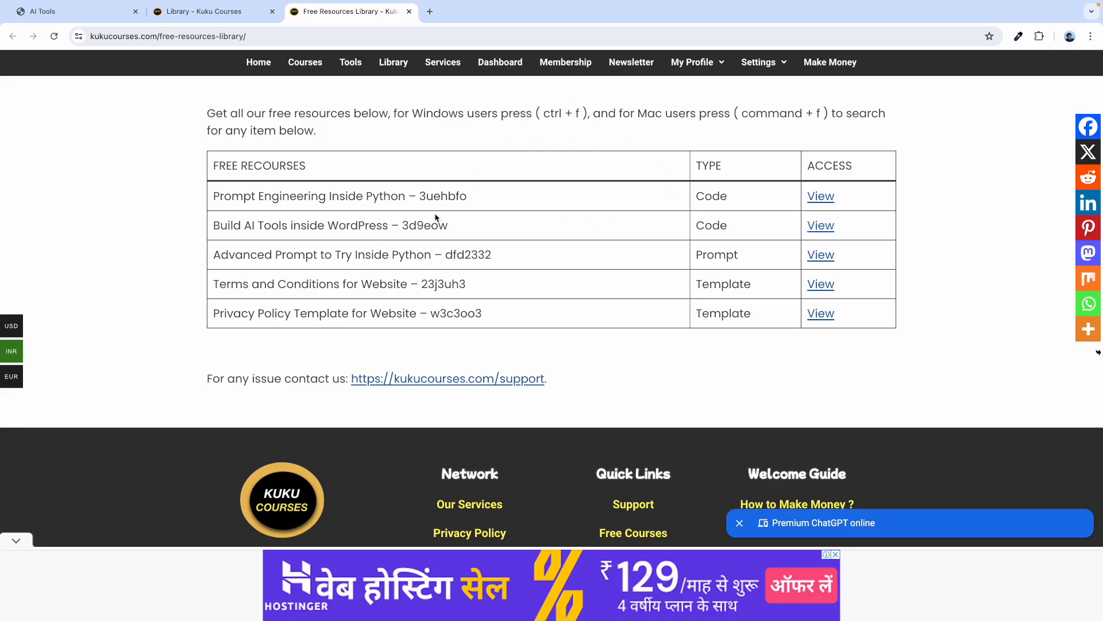
double_click(278, 225)
drag(404, 225, 453, 225)
click(576, 231)
click(823, 229)
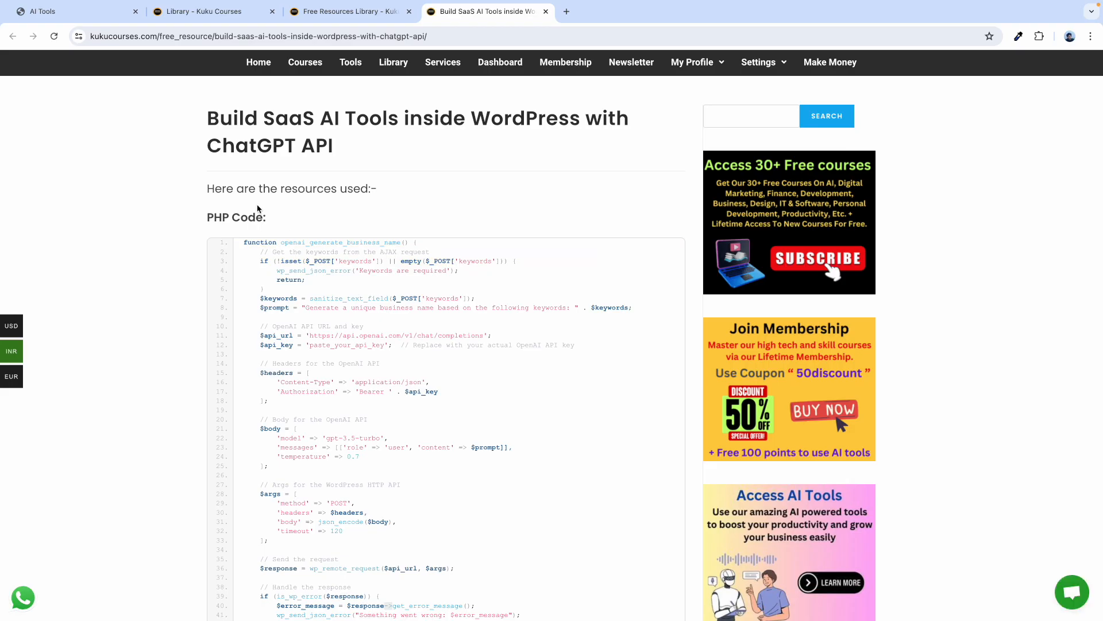
Scroll through the PHP code on the Build SaaS AI Tools inside WordPress resource page.
scroll(321, 259, down, 5)
scroll(323, 261, up, 5)
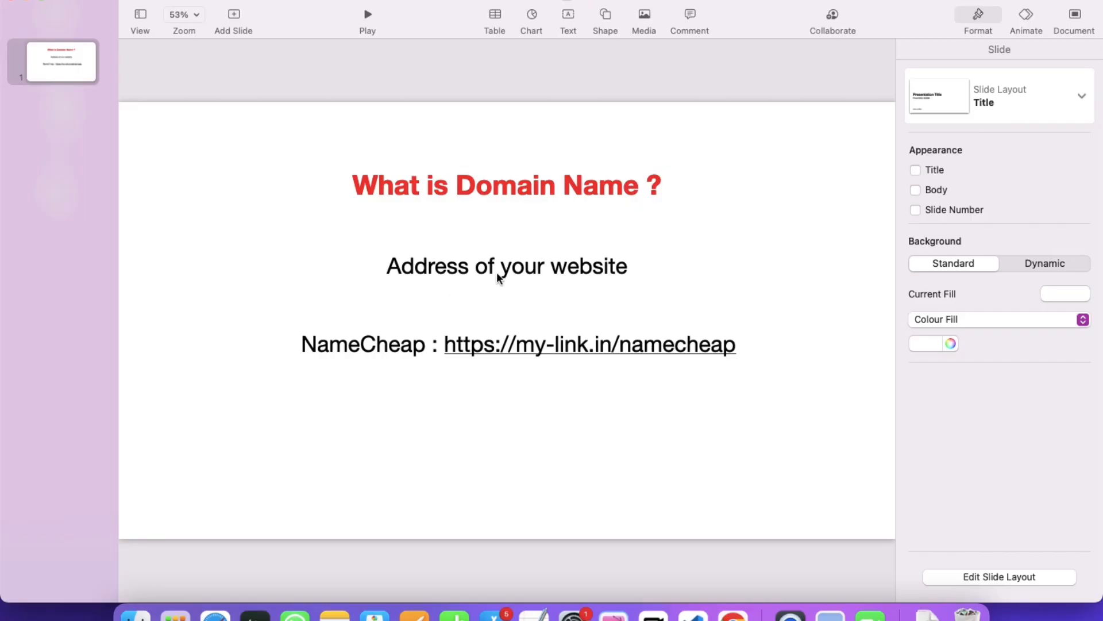
key(ctrl+Right)
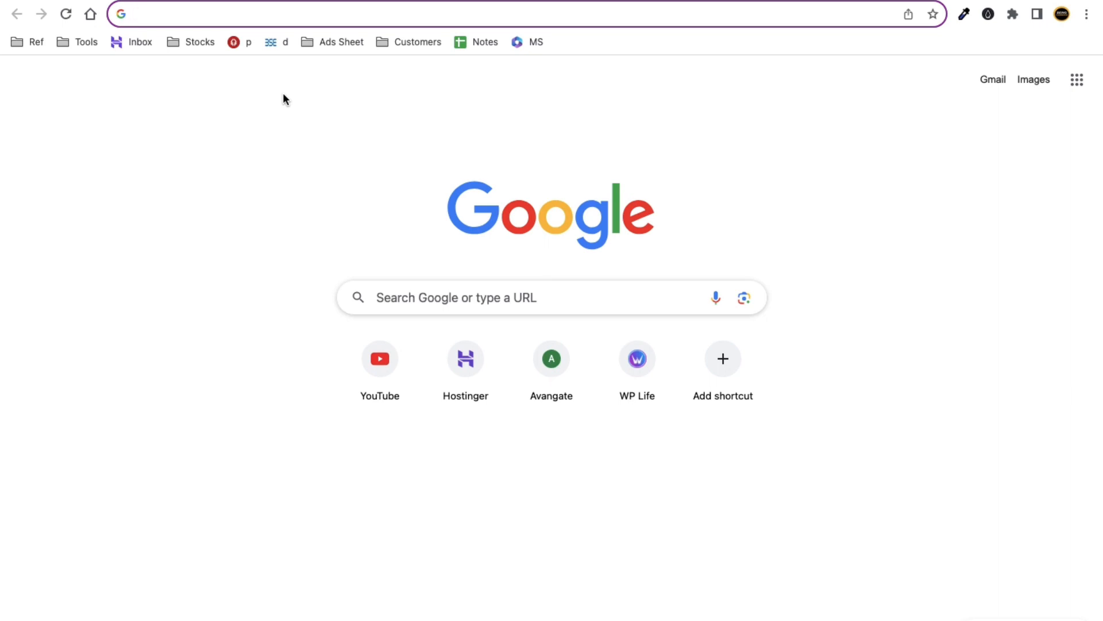
key(ctrl+Left)
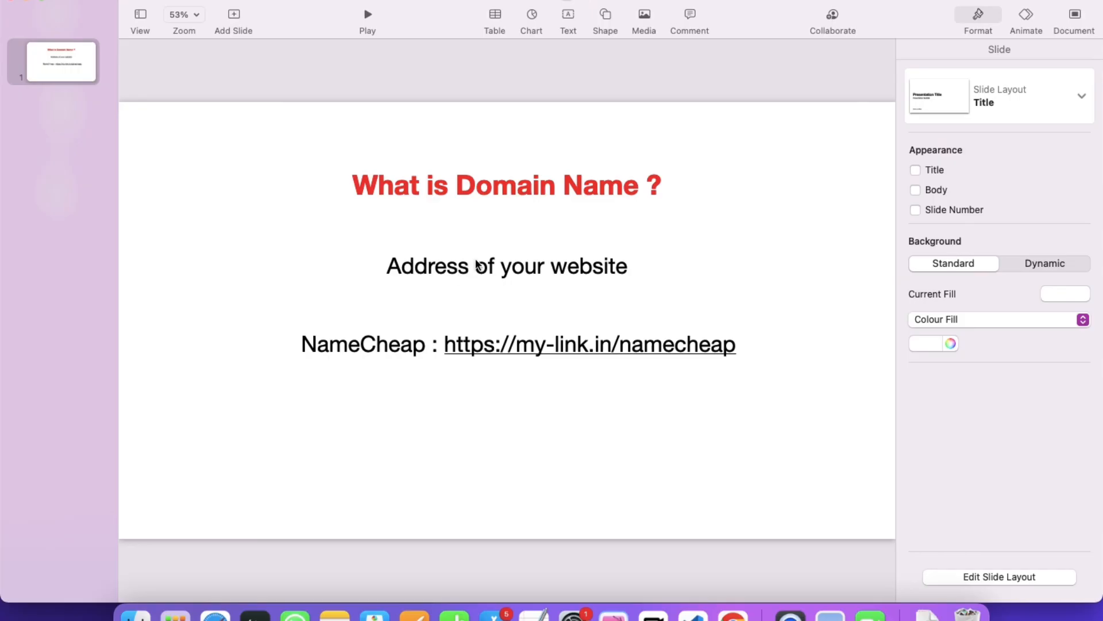
Insert the House shape from the shape library and move it to the slide's top-right.
click(598, 16)
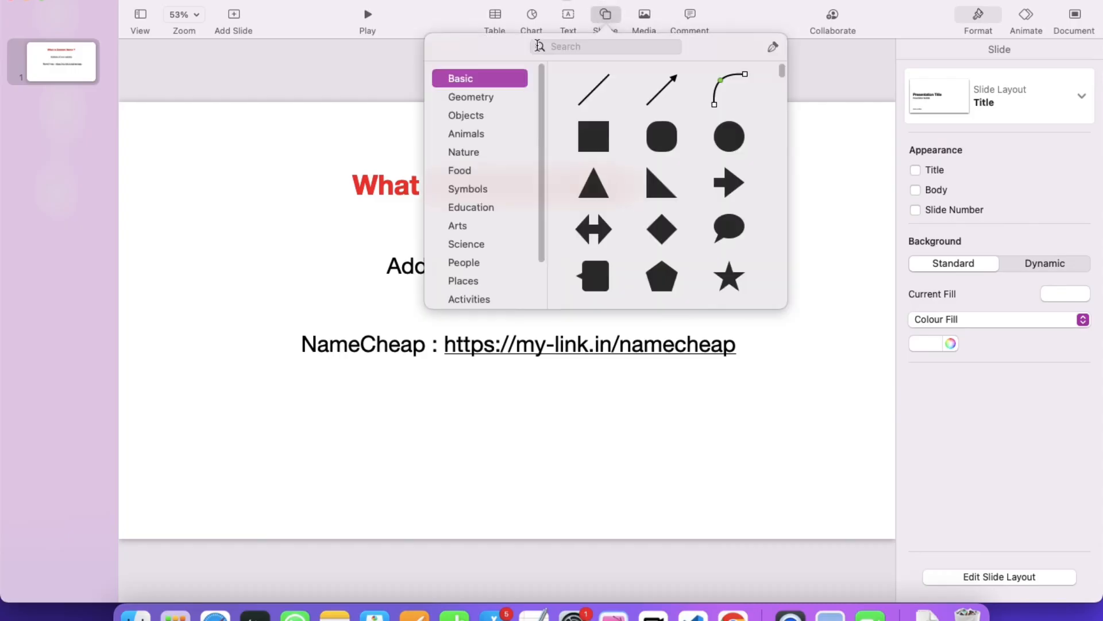
click(578, 47)
text(hous)
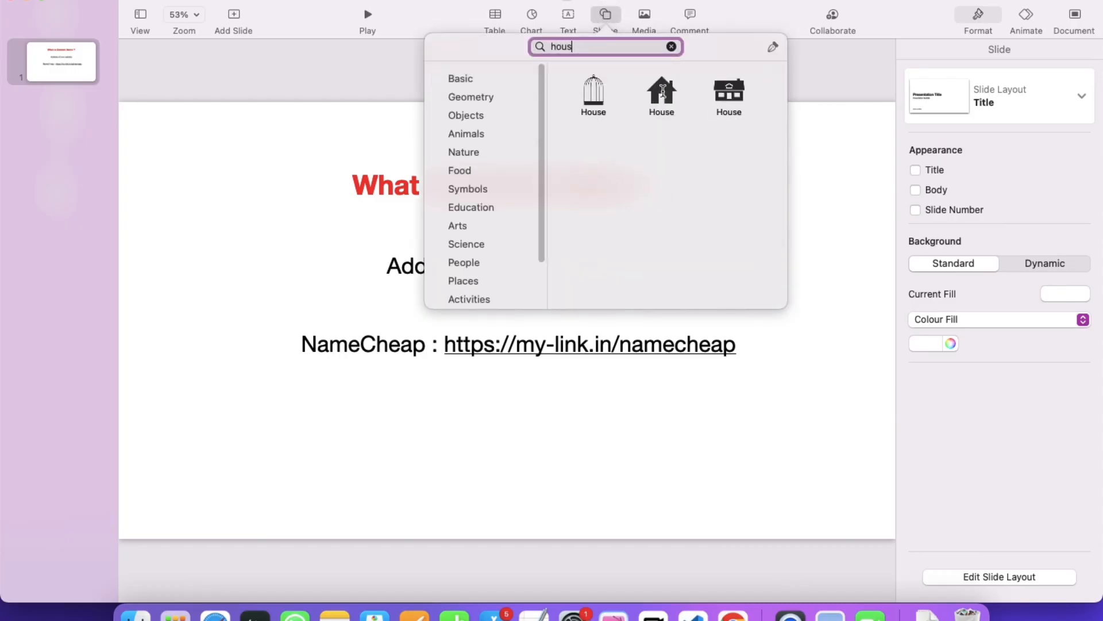
click(663, 91)
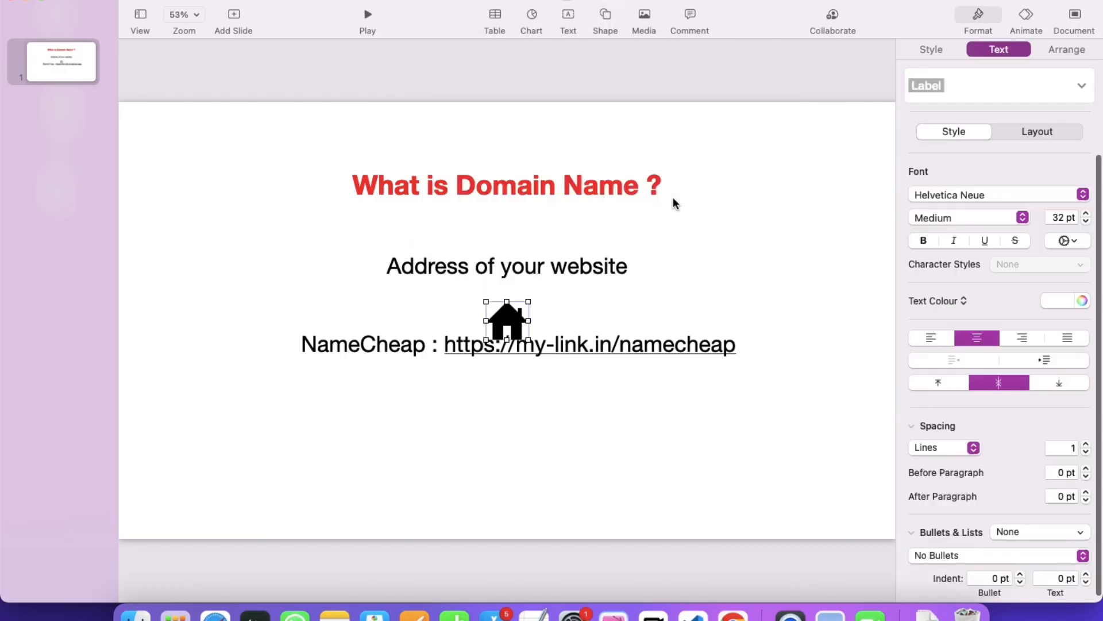
drag(520, 313, 822, 152)
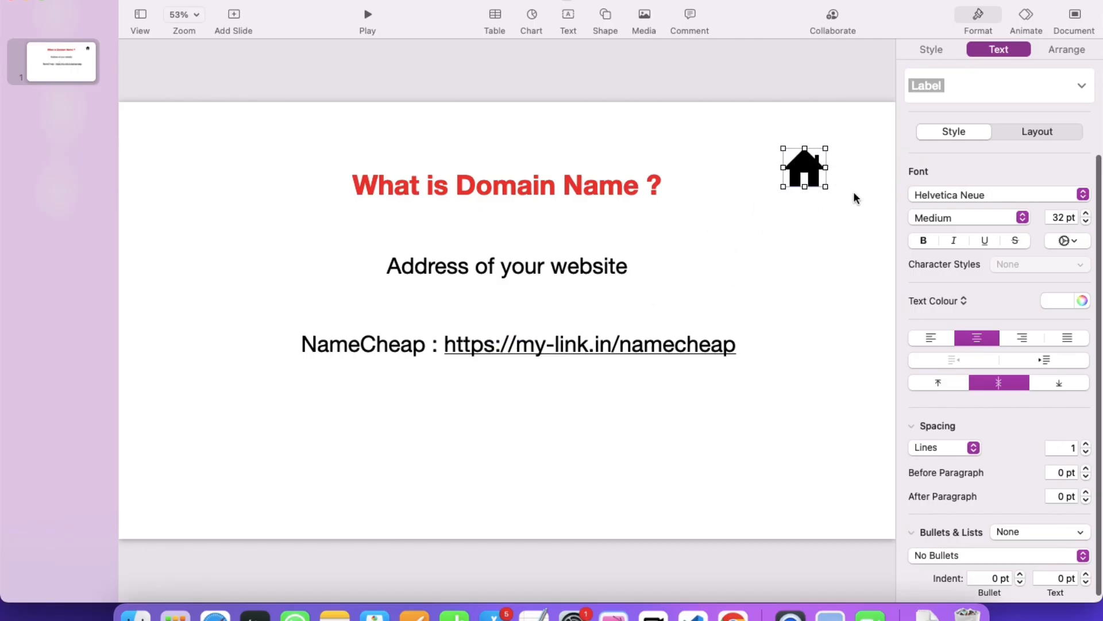
Paste a copy of the word Address beneath the house icon and select both together.
double_click(430, 265)
key(super+c)
click(733, 261)
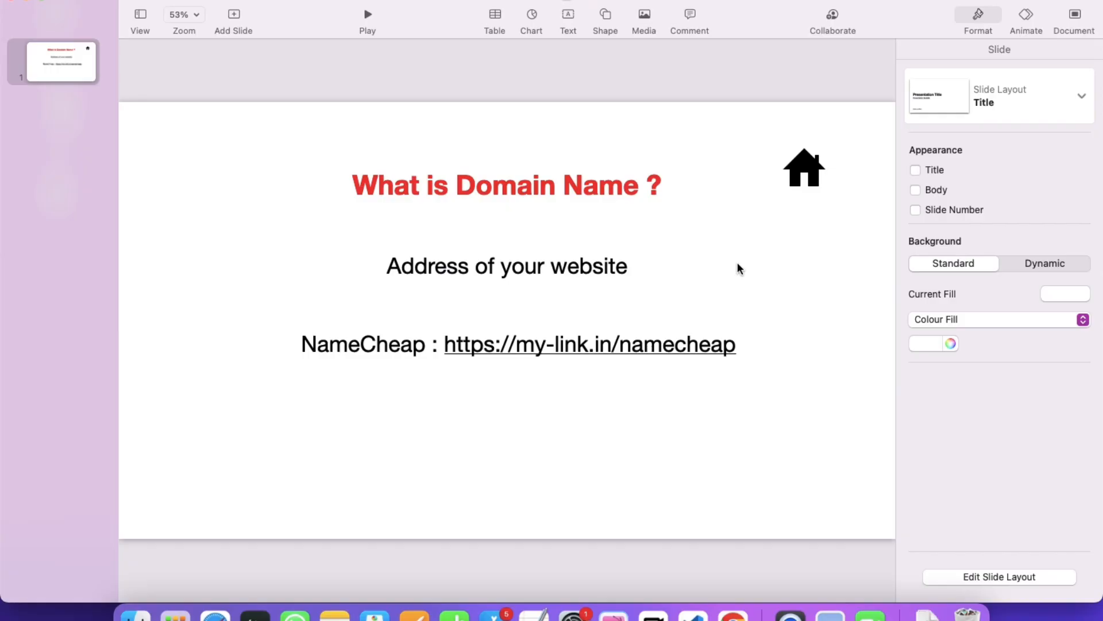
key(super+v)
drag(499, 322, 798, 208)
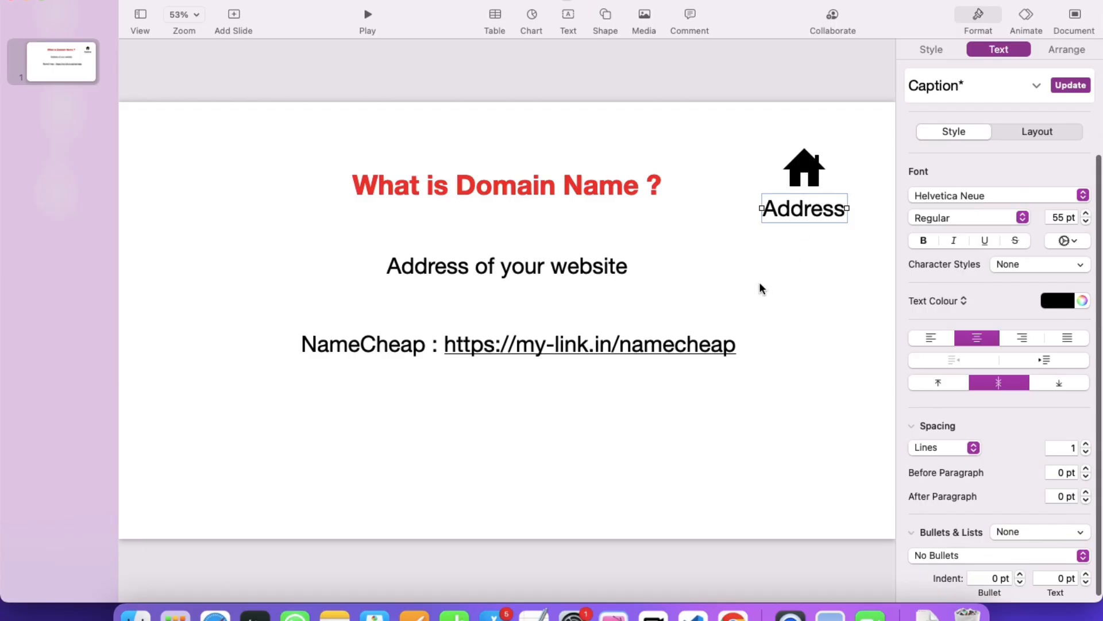
drag(812, 247, 815, 169)
right_click(814, 169)
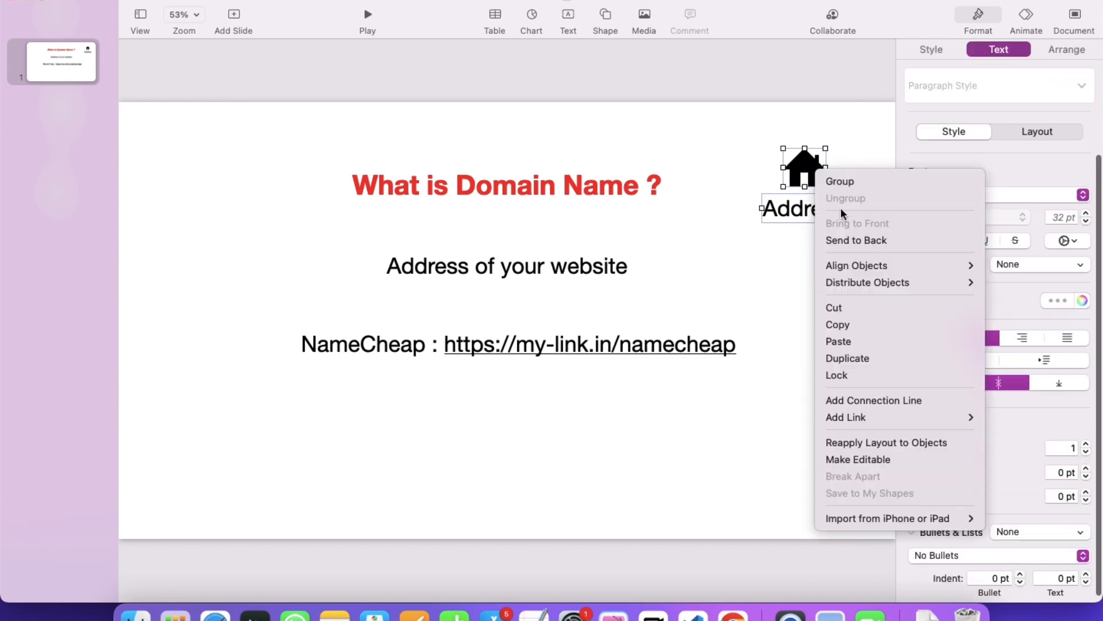
click(796, 236)
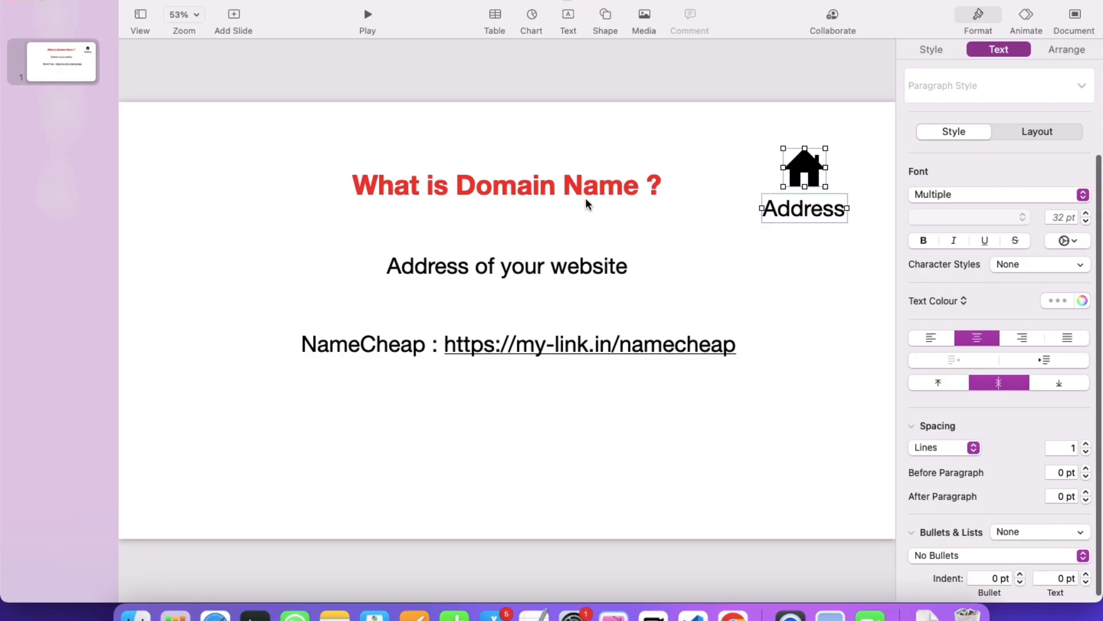
click(811, 234)
click(810, 213)
shift+click(807, 167)
right_click(807, 166)
Load kukucourses.com in Chrome as an example domain name.
click(764, 239)
key(ctrl+Right)
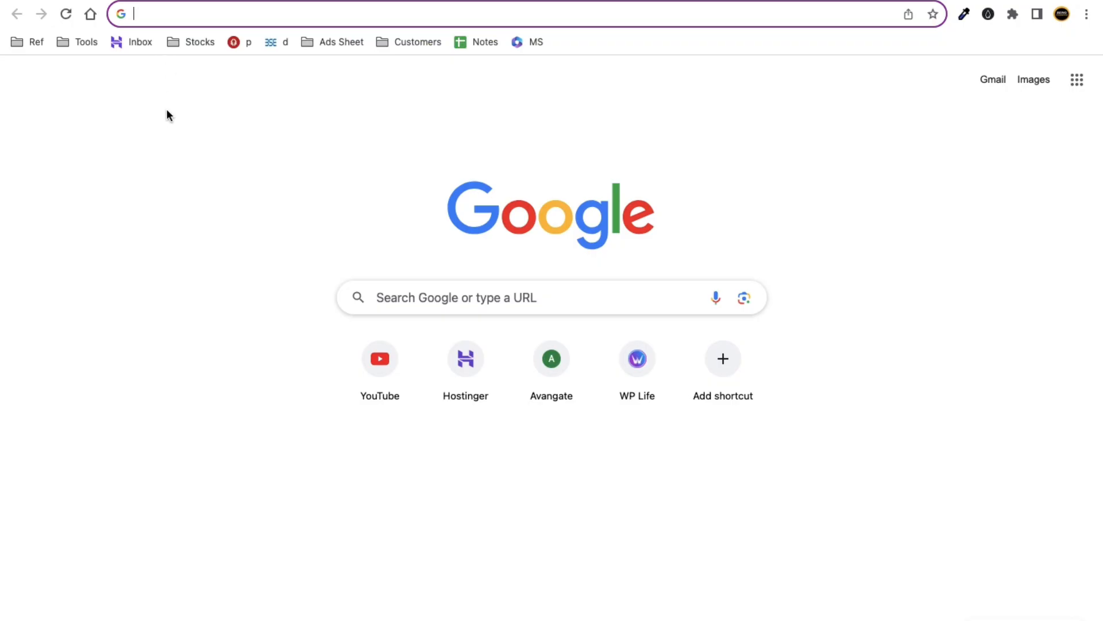
text(ukucourses.com)
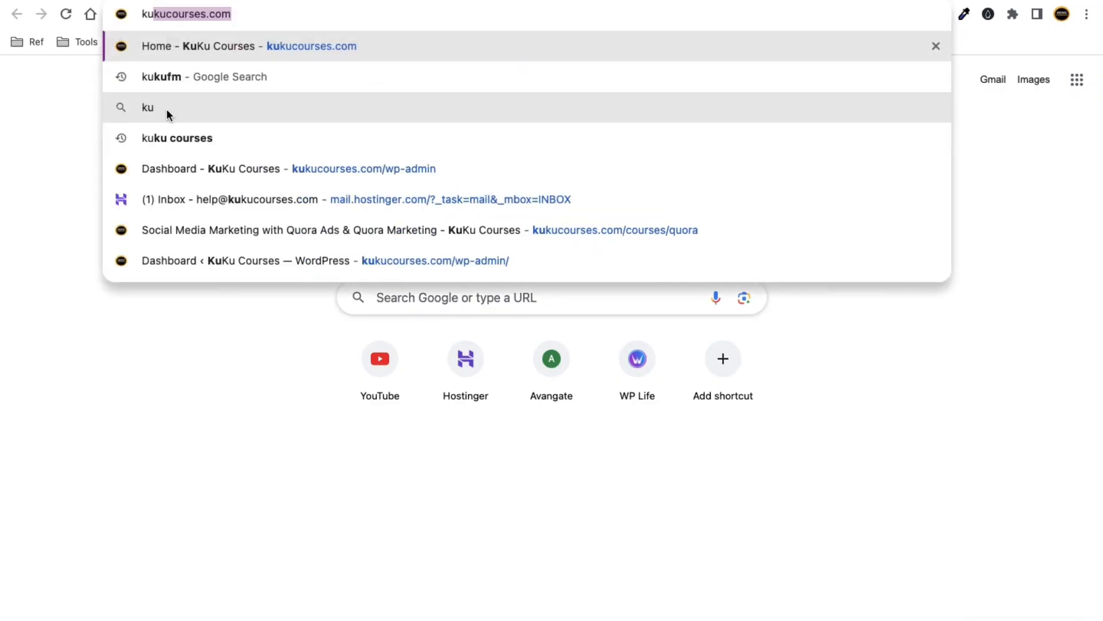
key(Right)
key(Return)
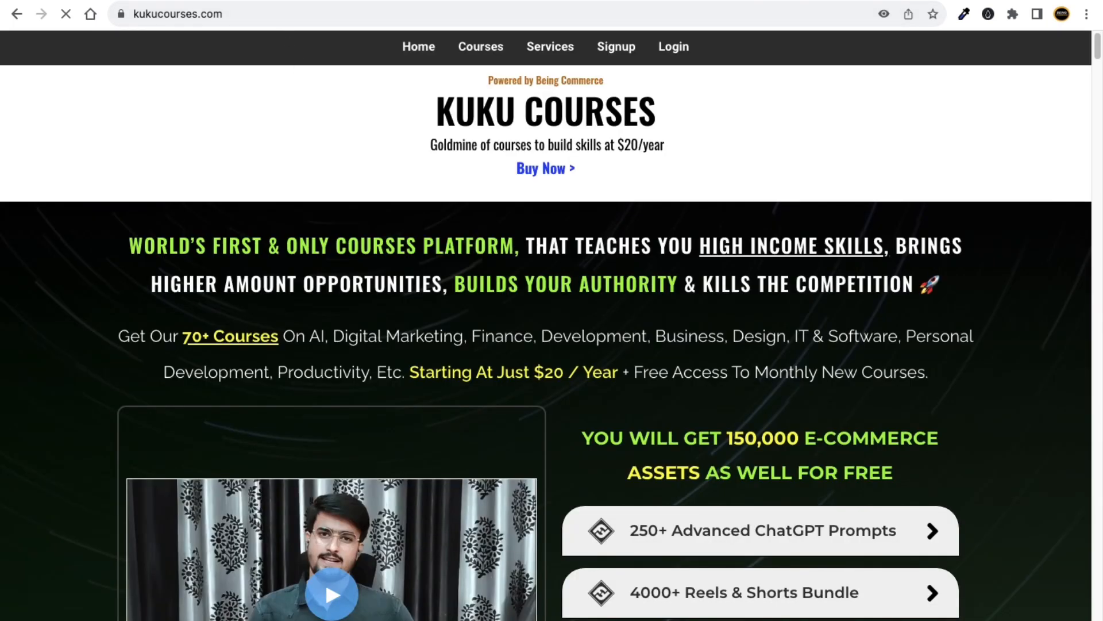
Open apple.com in a new tab and highlight its domain in the address bar.
key(super+t)
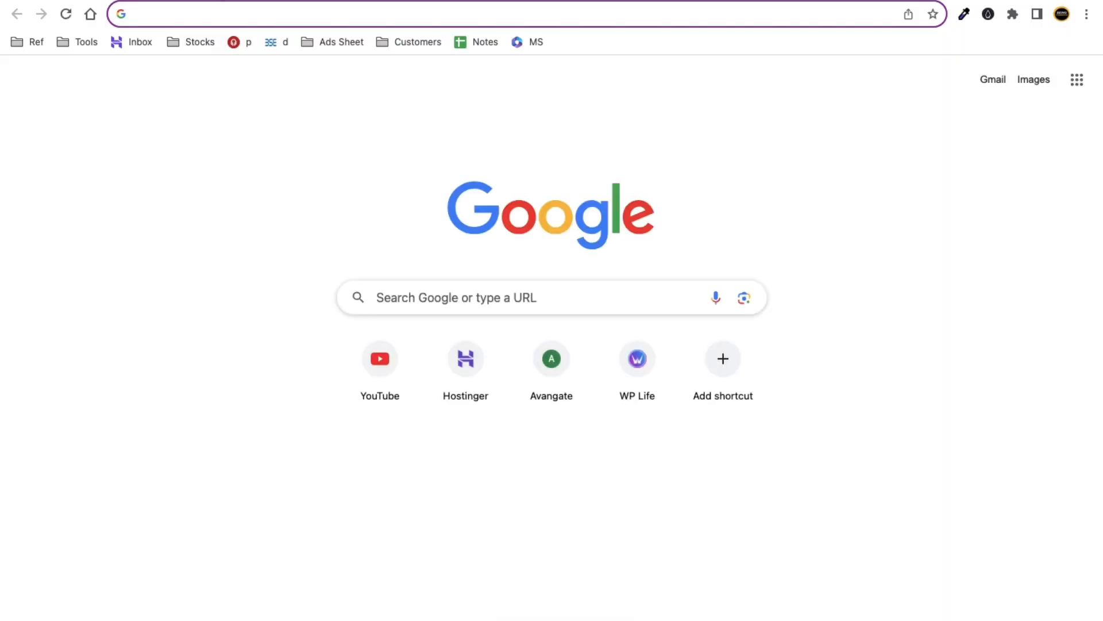
text(apple)
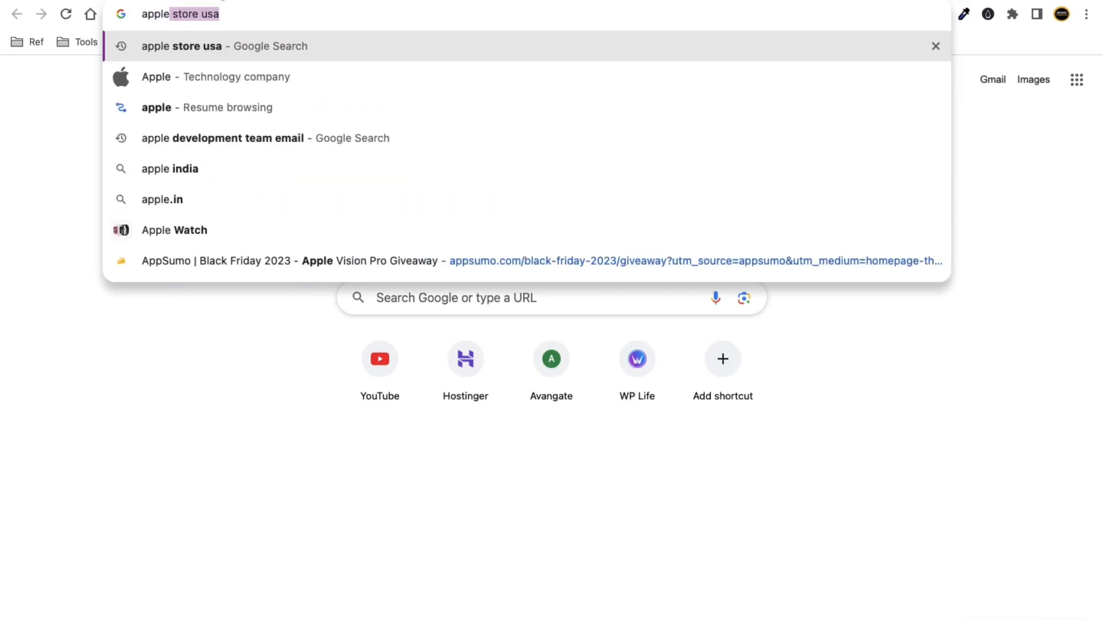
text(.com)
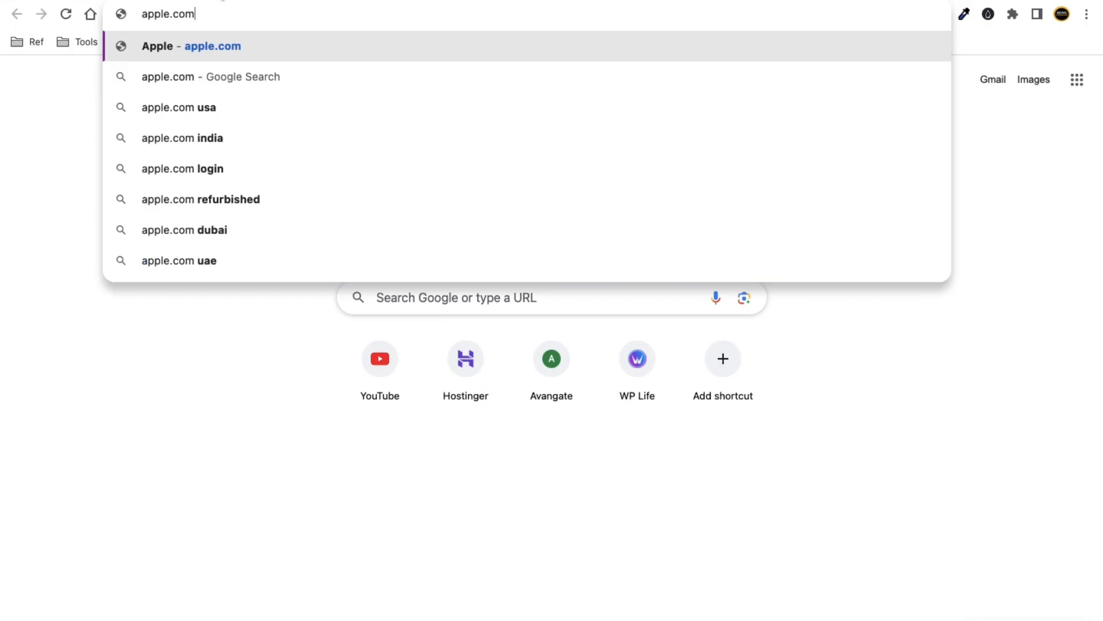
key(Return)
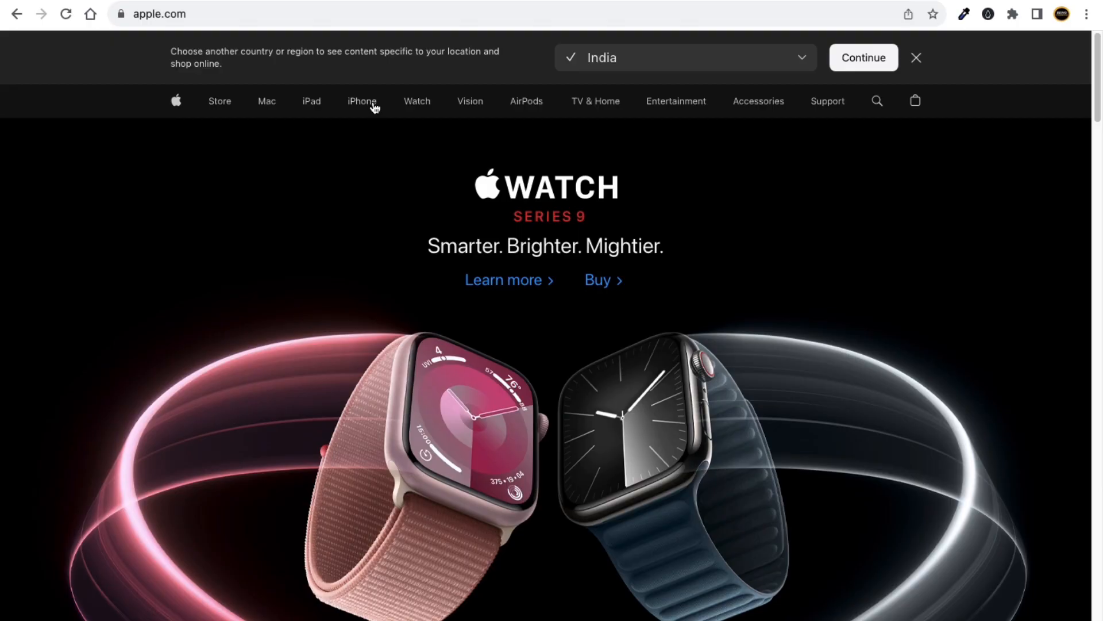
mouse_move(374, 106)
click(247, 14)
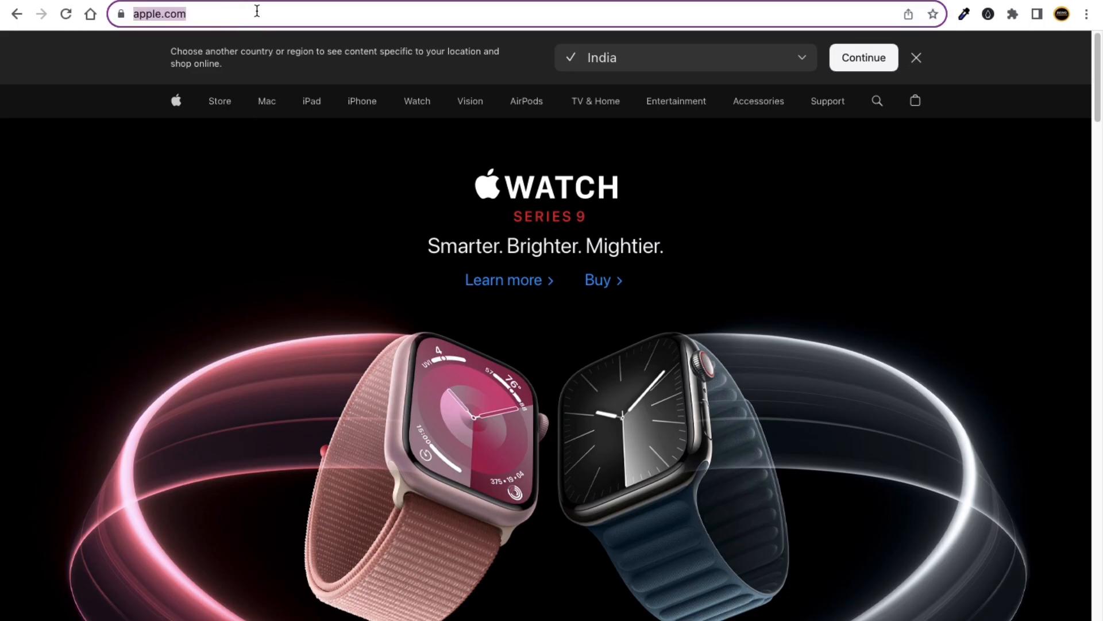
drag(288, 15, 189, 15)
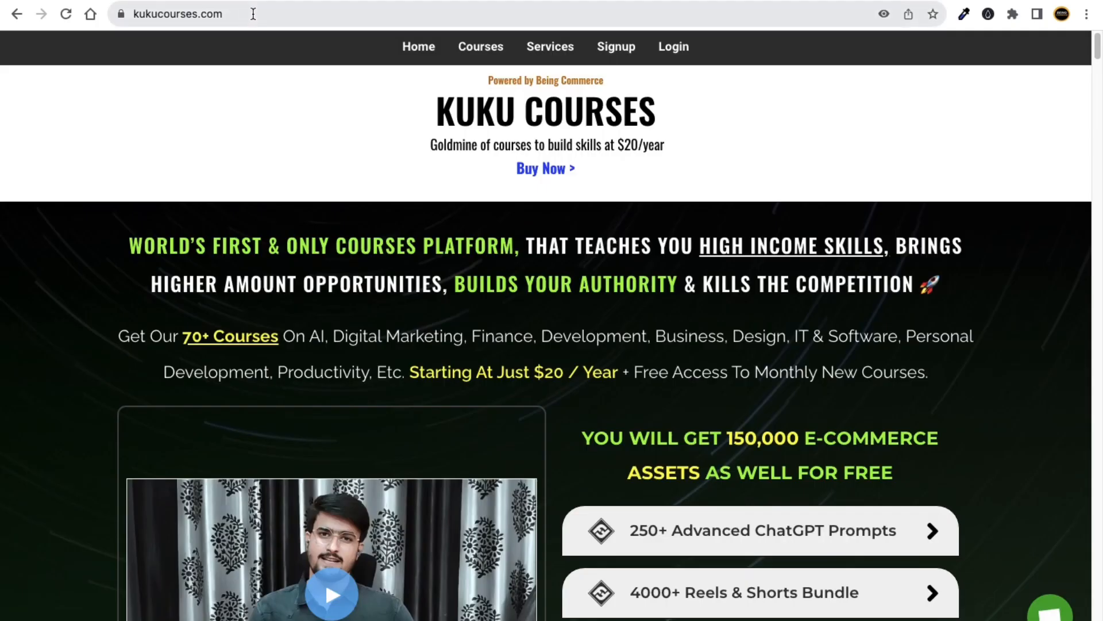
Return to the kukucourses.com page and highlight its domain in the address bar.
click(273, 18)
drag(316, 15, 182, 16)
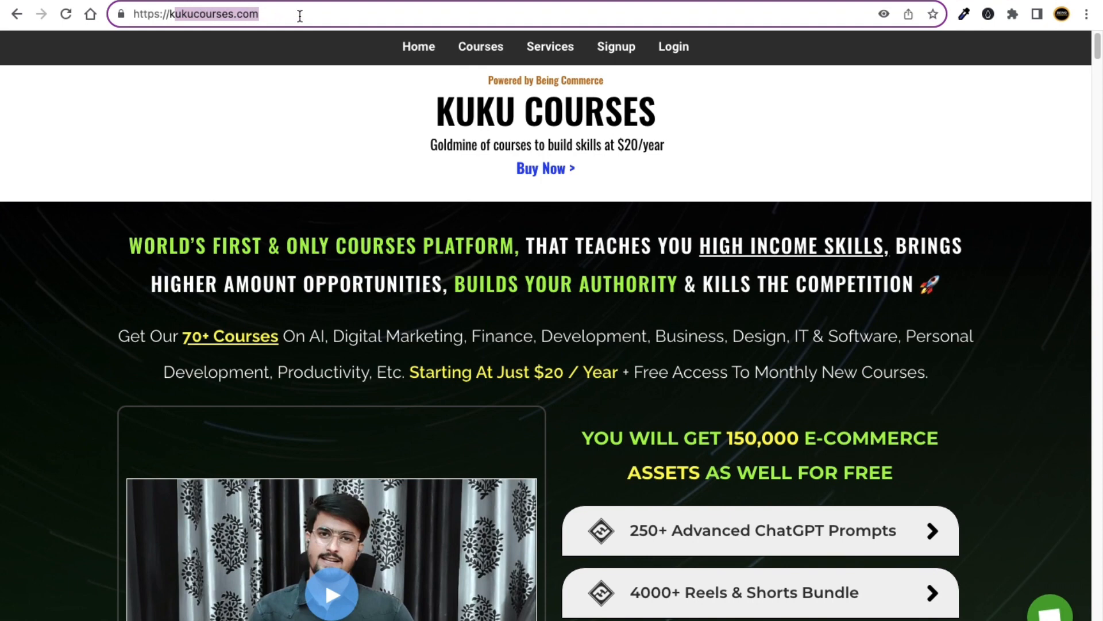
drag(300, 16, 161, 14)
drag(311, 15, 154, 11)
Delete the house icon and its Address label from the Keynote slide.
key(ctrl+Left)
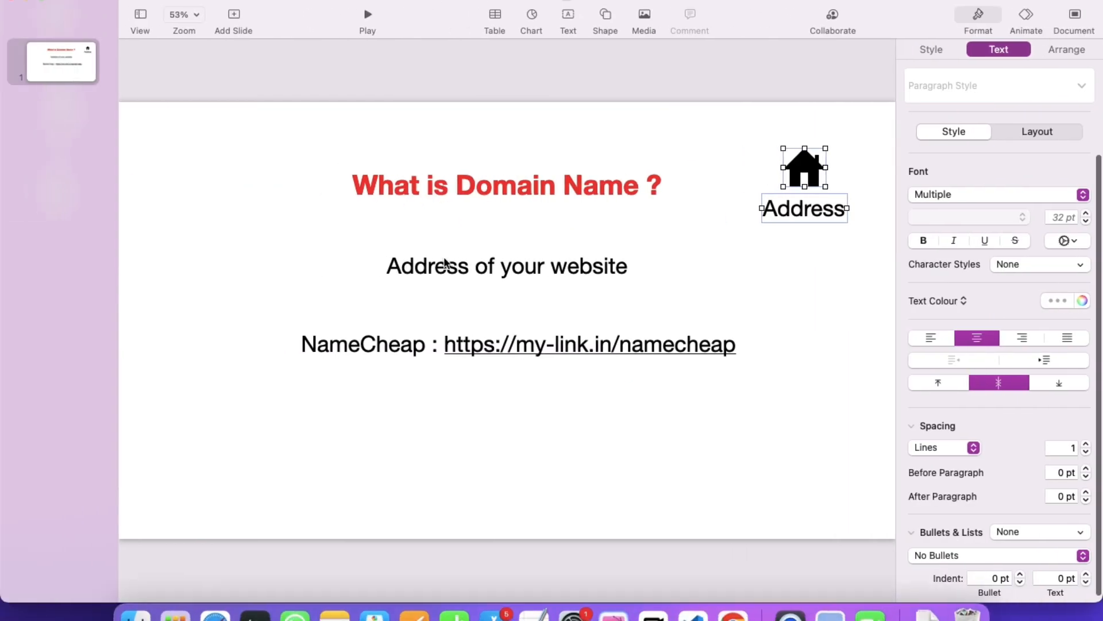
click(494, 309)
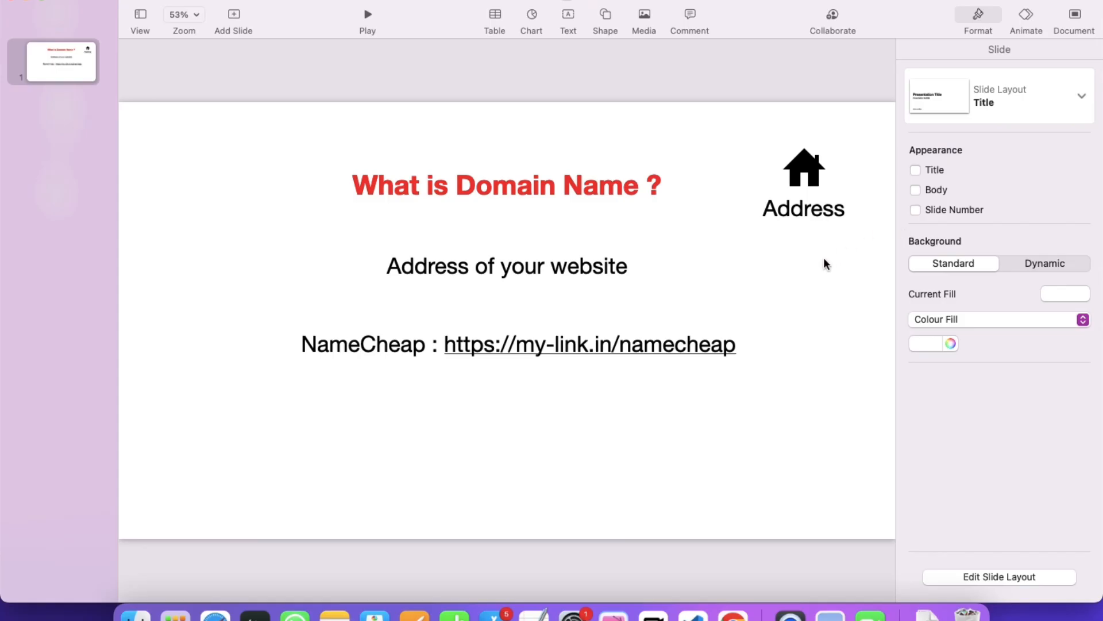
drag(820, 264, 798, 148)
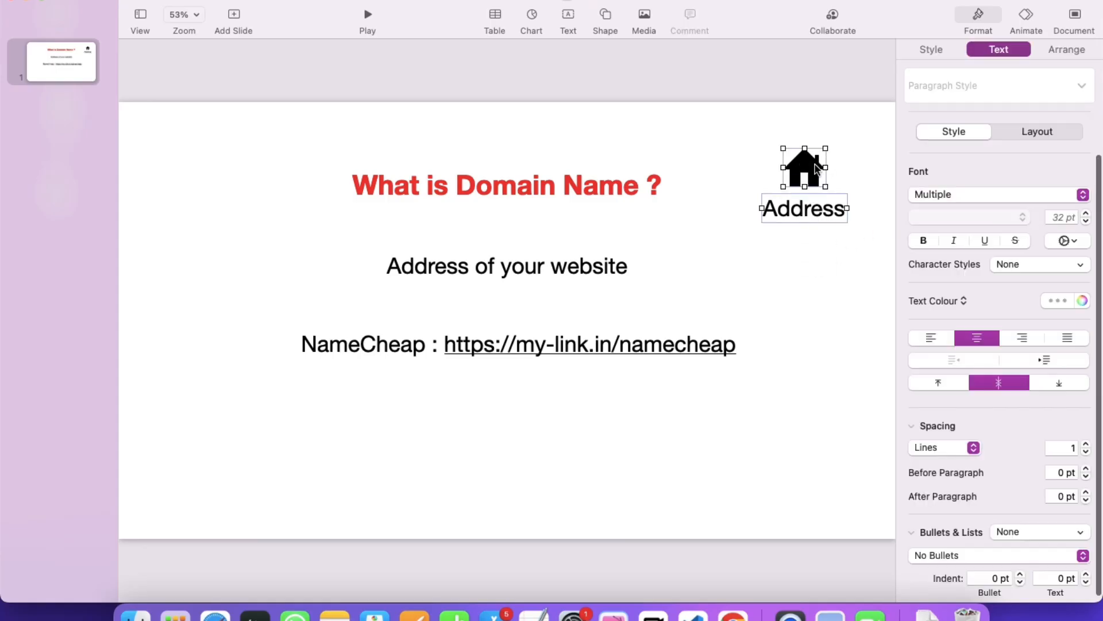
key(Delete)
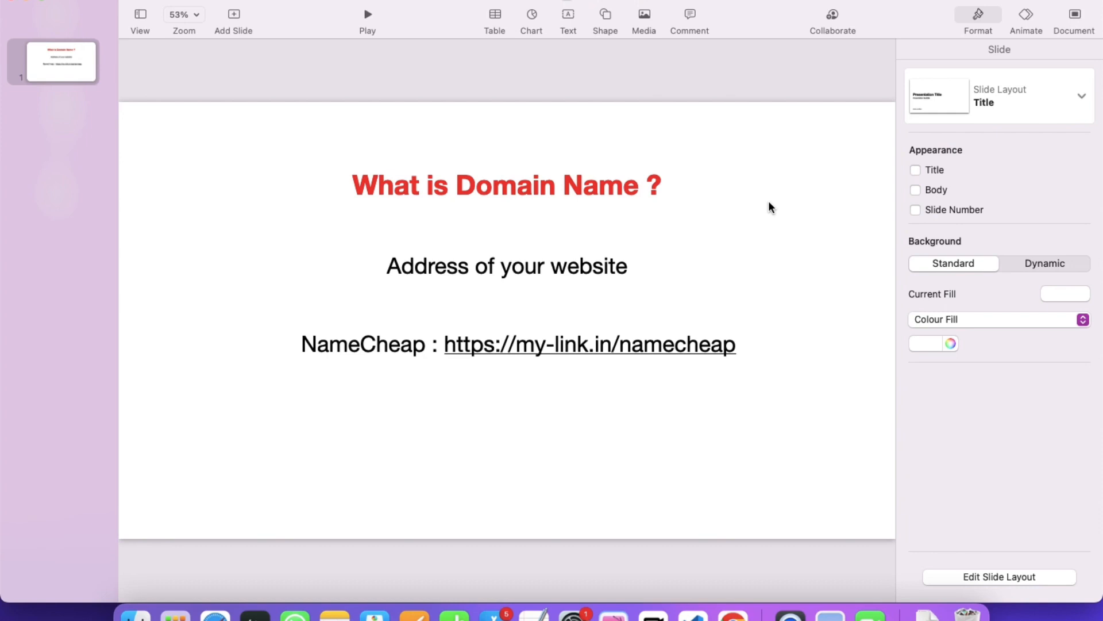
click(536, 274)
Duplicate the address line below NameCheap and type 'name, short,' and 'kukucourses.in' into it.
drag(536, 273, 515, 428)
triple_click(515, 426)
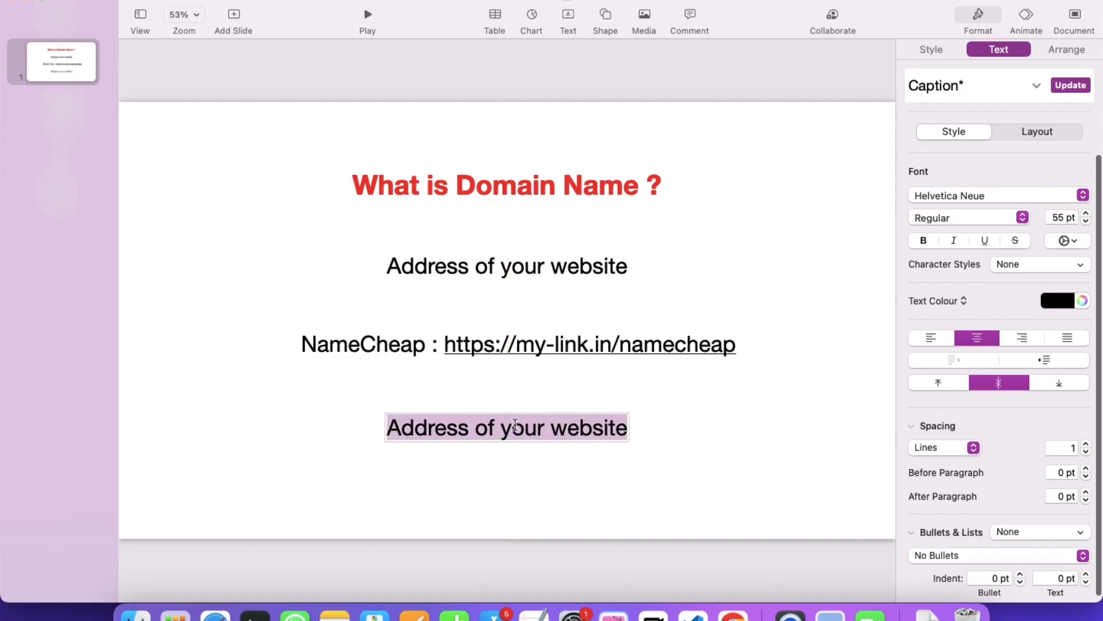
text(name,)
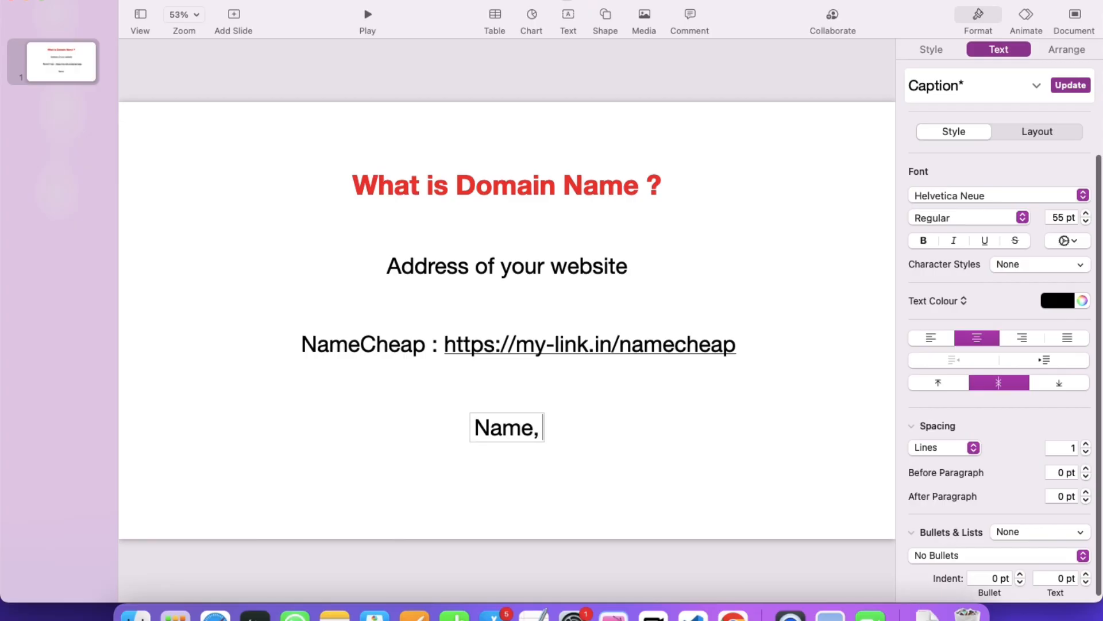
text( short)
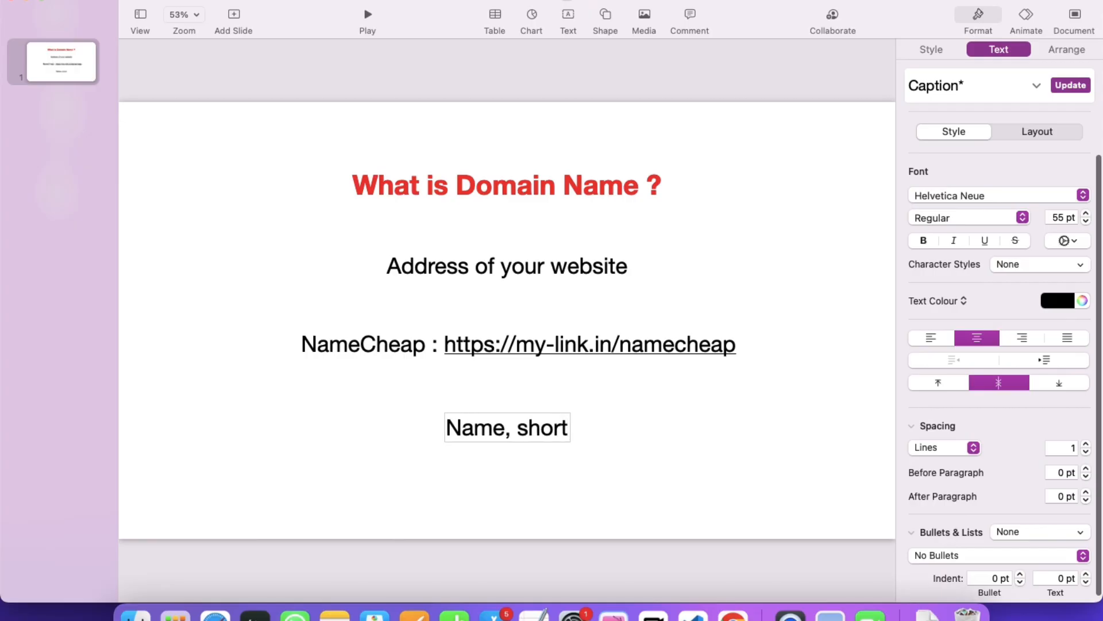
text(,)
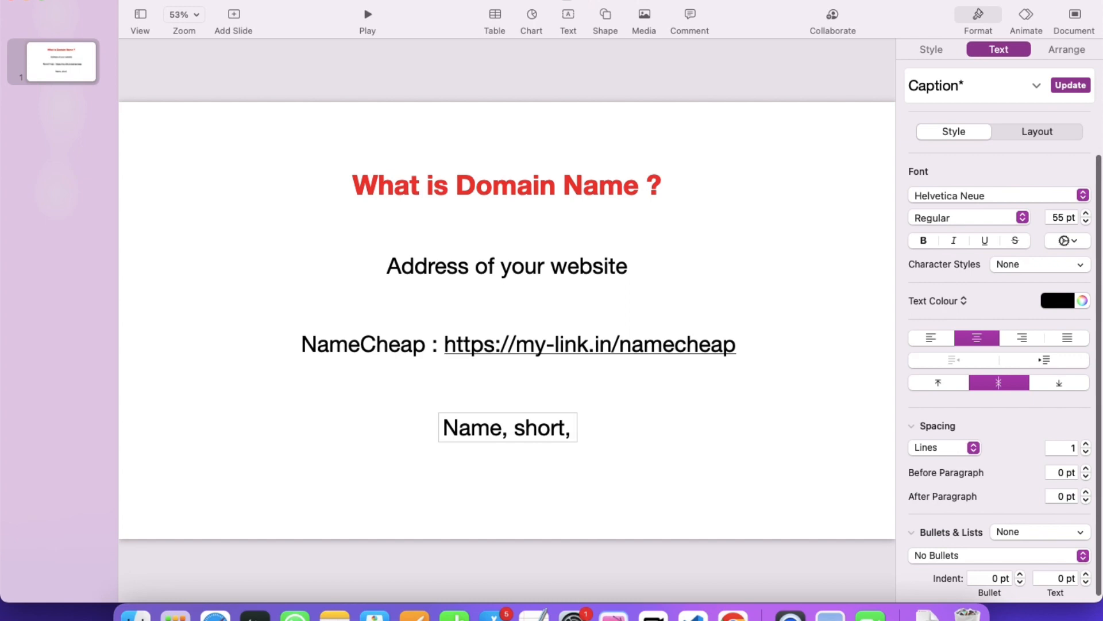
text(kukuc)
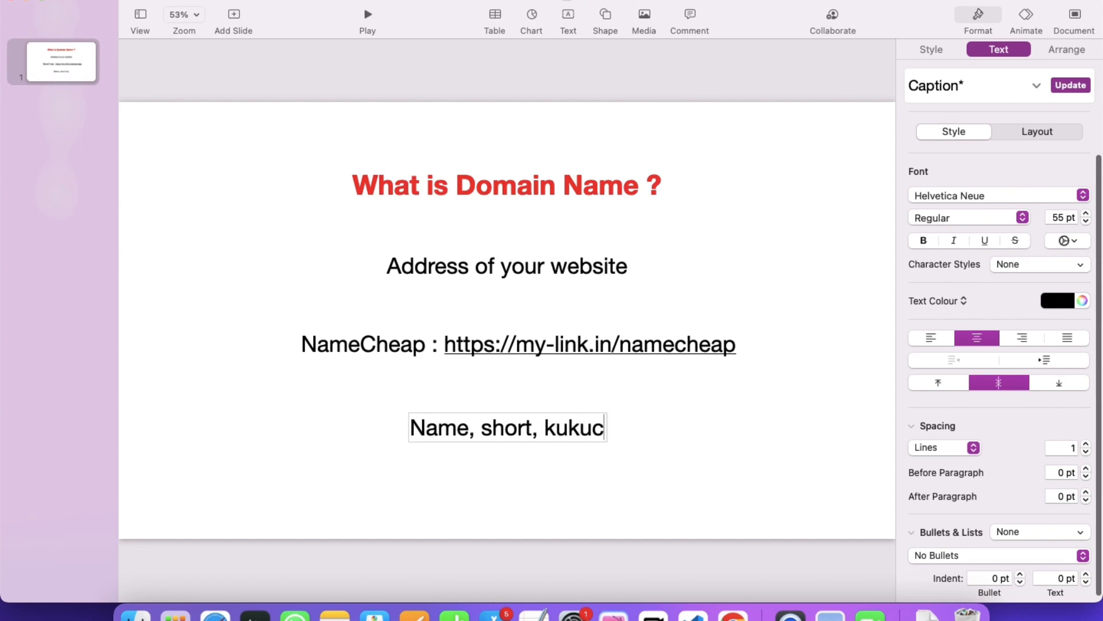
text(ourses.in)
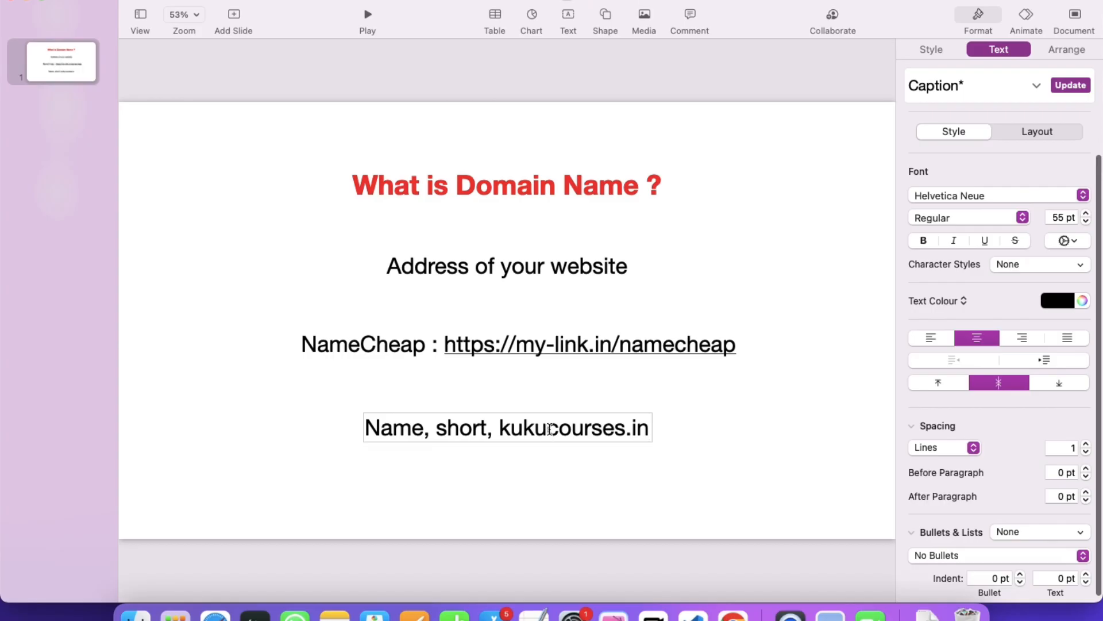
Replace kukucourses.in in the copied line with healthking, trying .com and .io extensions.
drag(505, 430, 630, 429)
click(583, 428)
drag(547, 429, 602, 428)
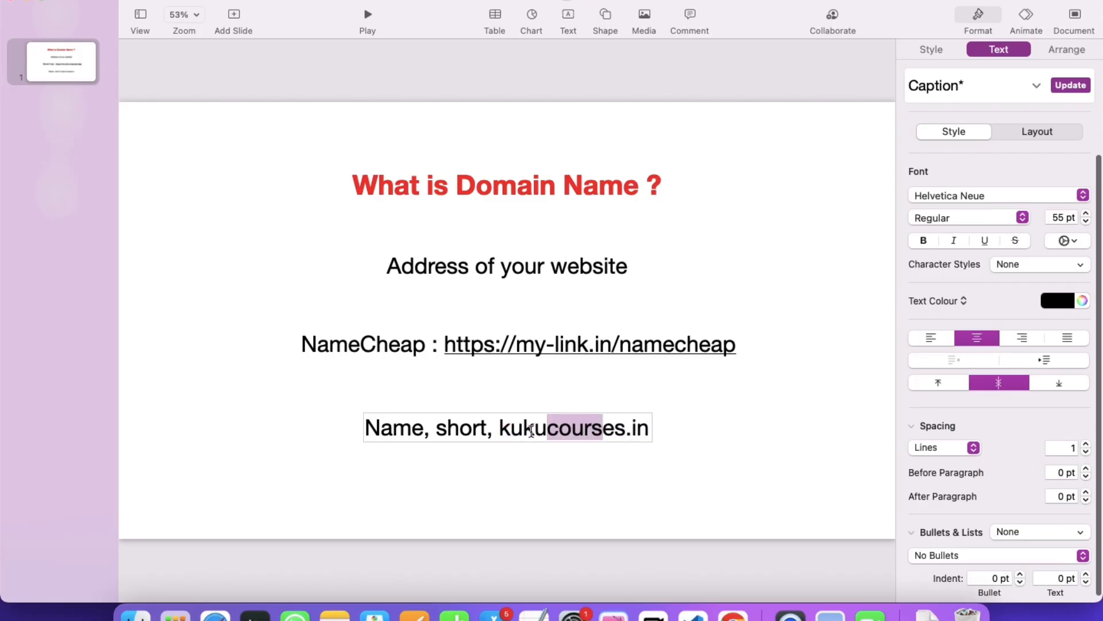
drag(503, 429, 656, 443)
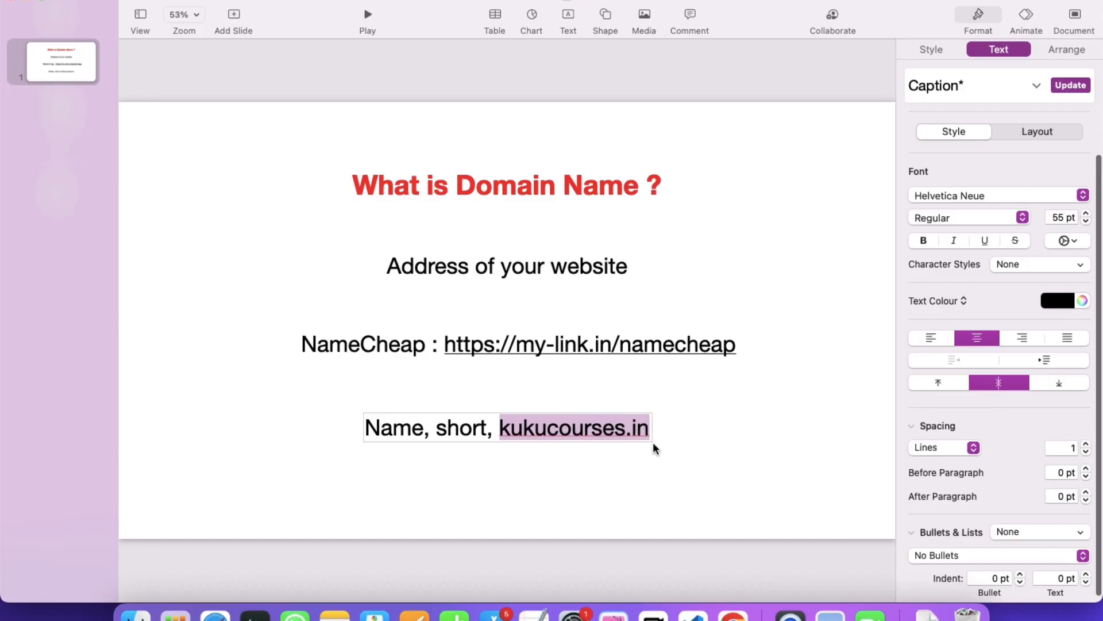
key(BackSpace)
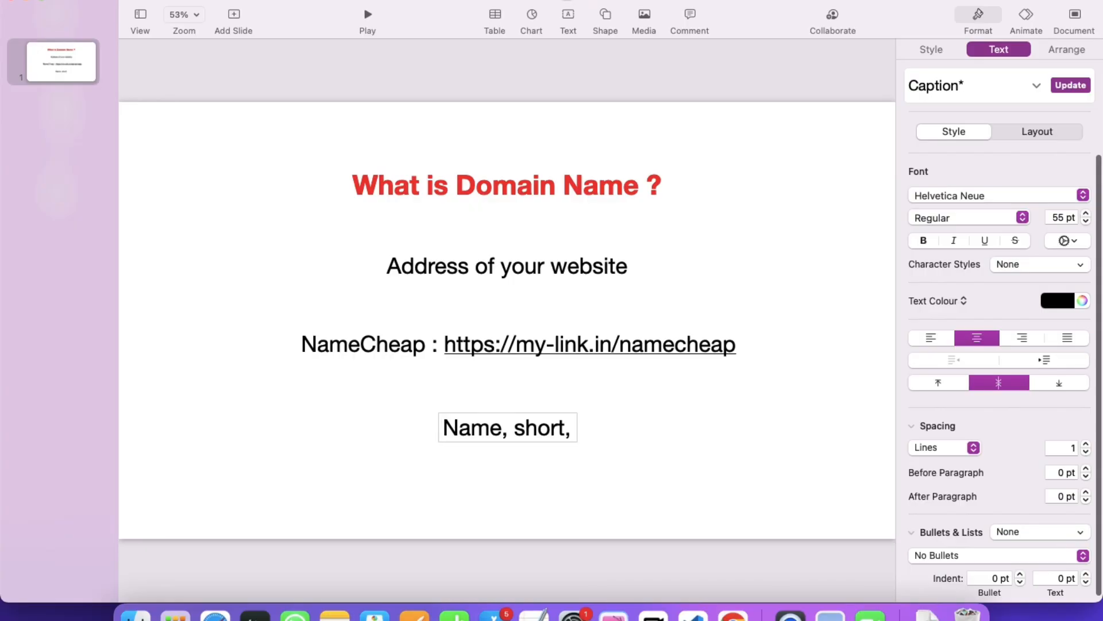
text(health)
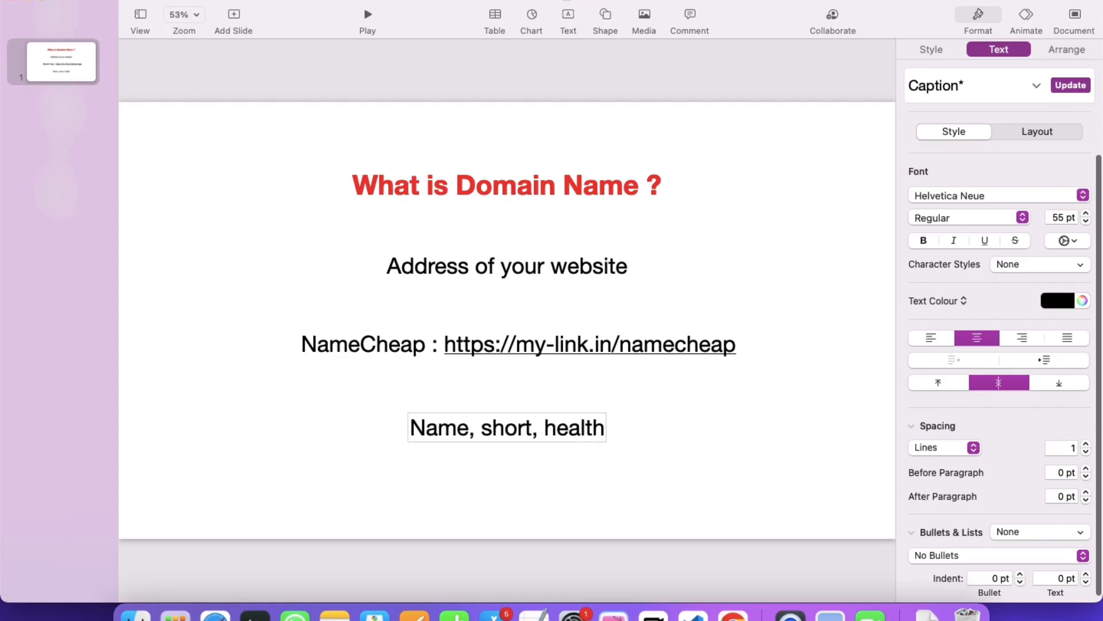
text(king)
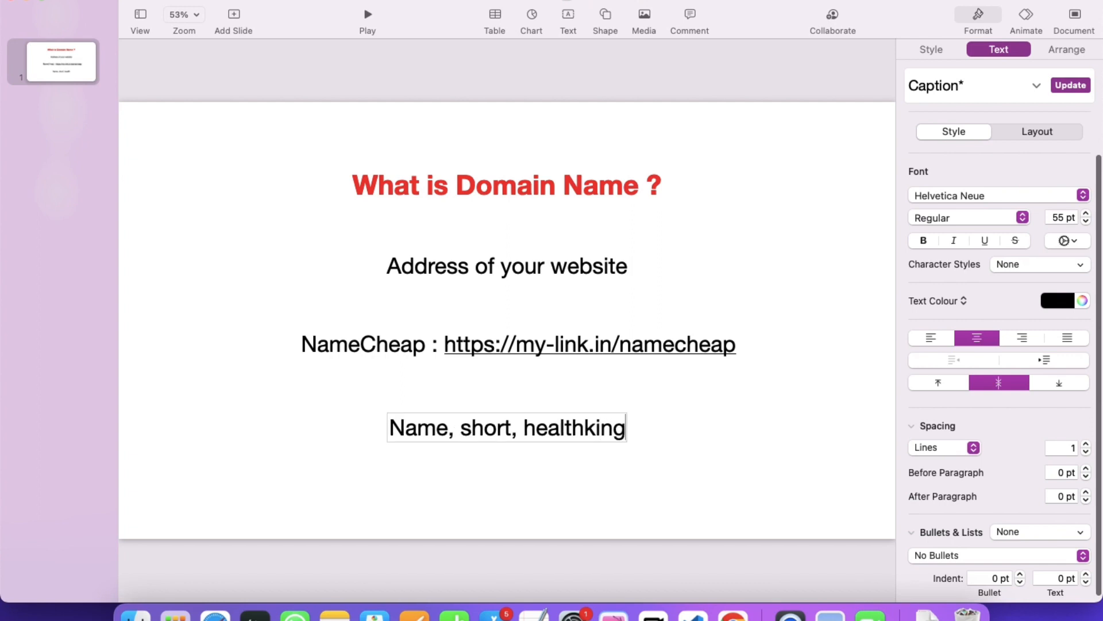
text(.)
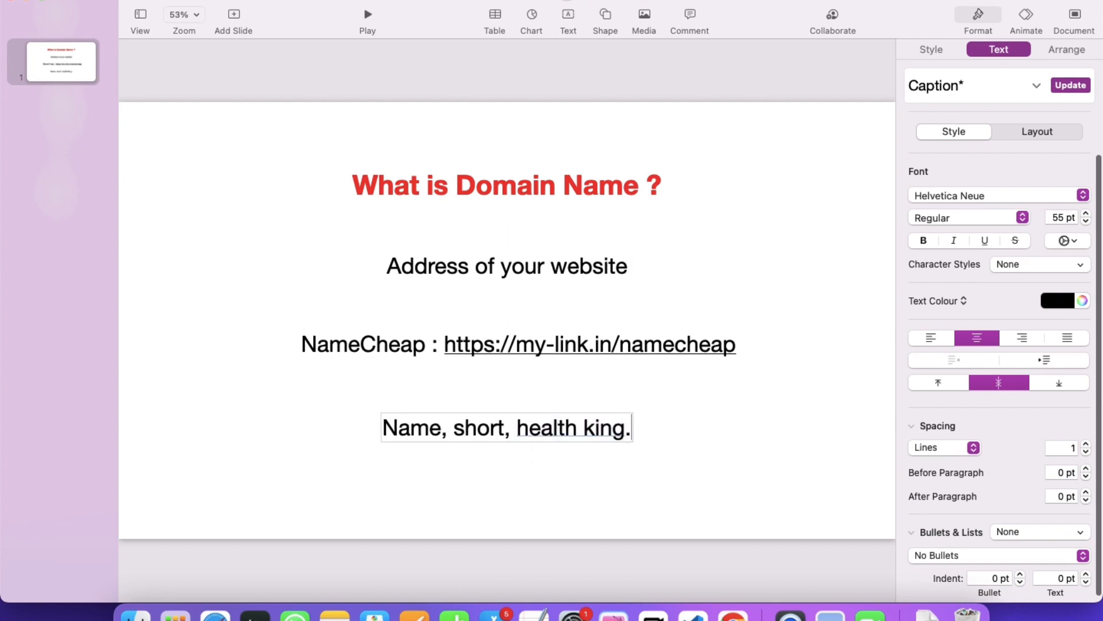
text(com)
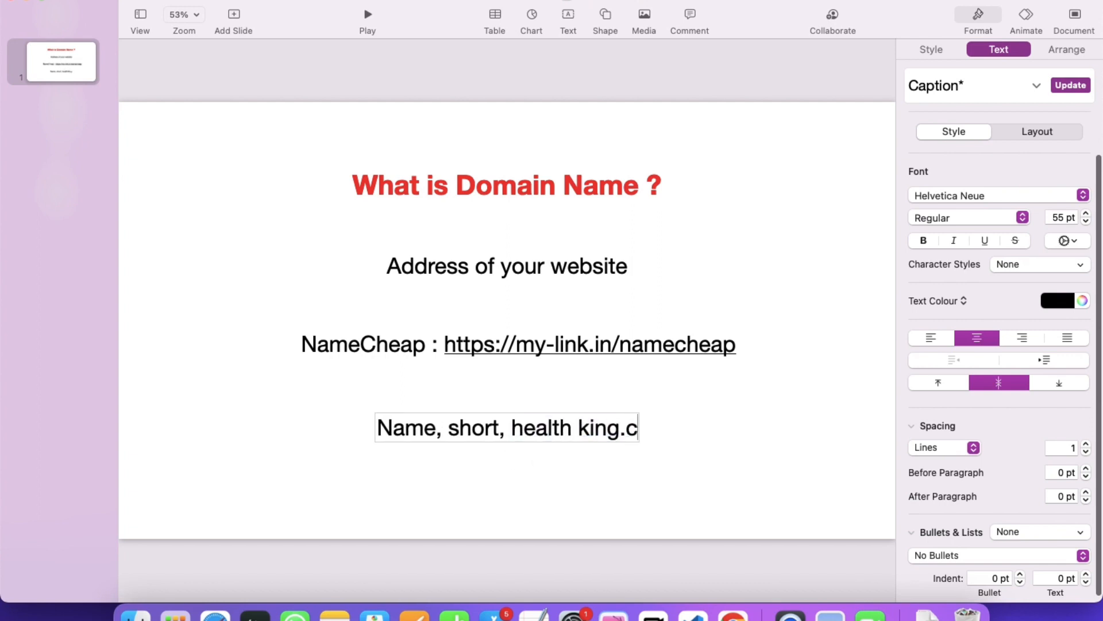
key(BackSpace)
key(BackSpace)
key(BackSpace)
text(io)
key(BackSpace)
key(BackSpace)
key(BackSpace)
key(BackSpace)
key(BackSpace)
key(BackSpace)
key(BackSpace)
key(BackSpace)
key(BackSpace)
key(BackSpace)
key(BackSpace)
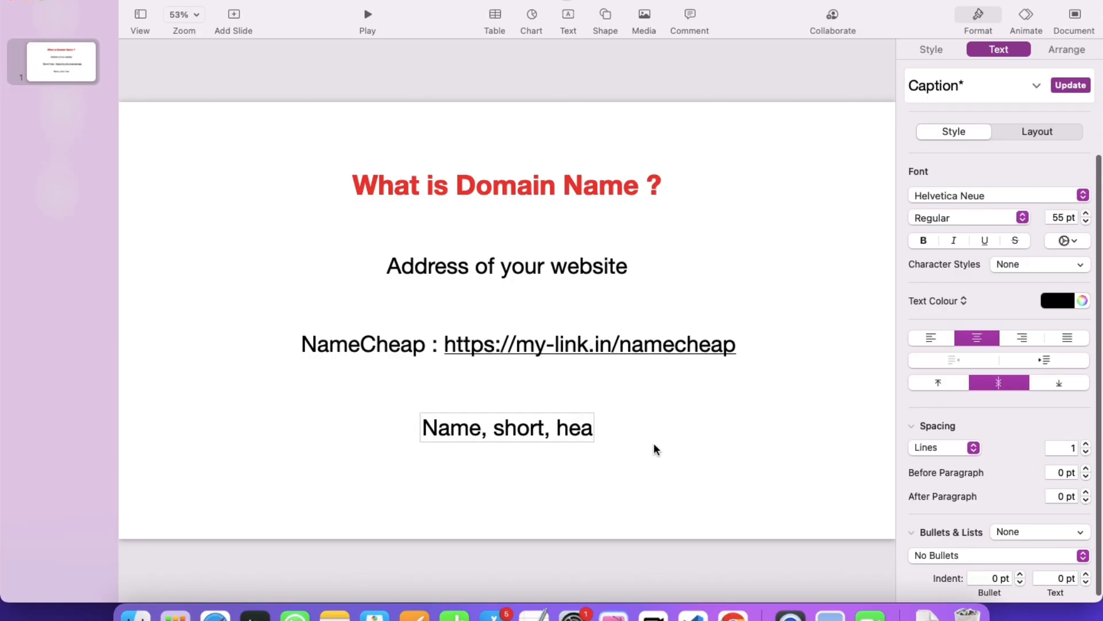
Delete the copied caption text box from the slide.
double_click(446, 428)
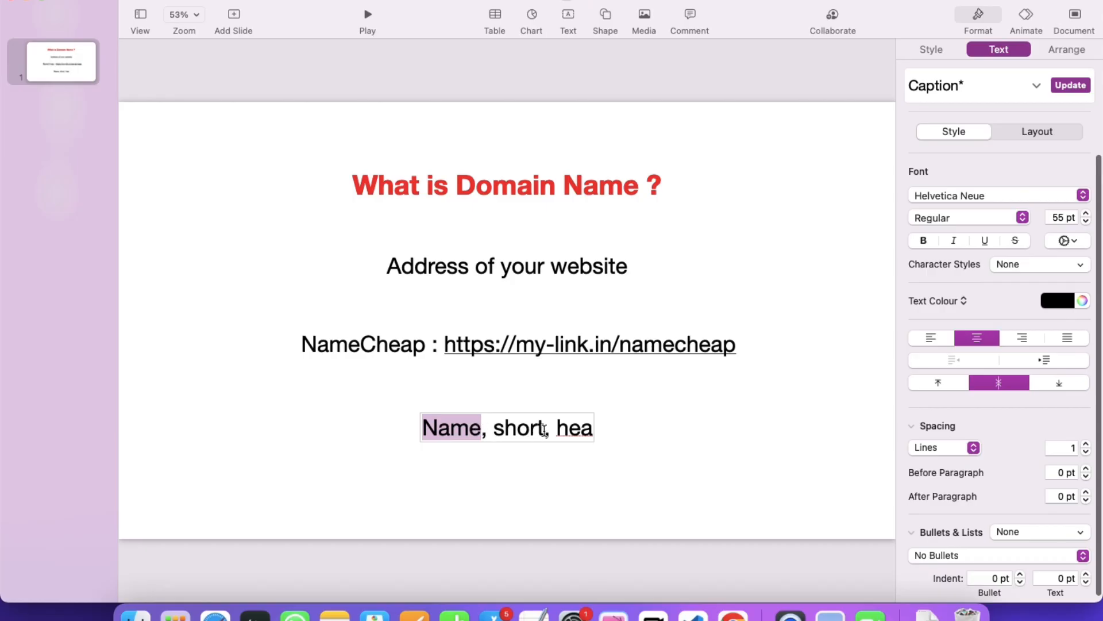
drag(557, 428, 517, 428)
click(660, 428)
click(532, 426)
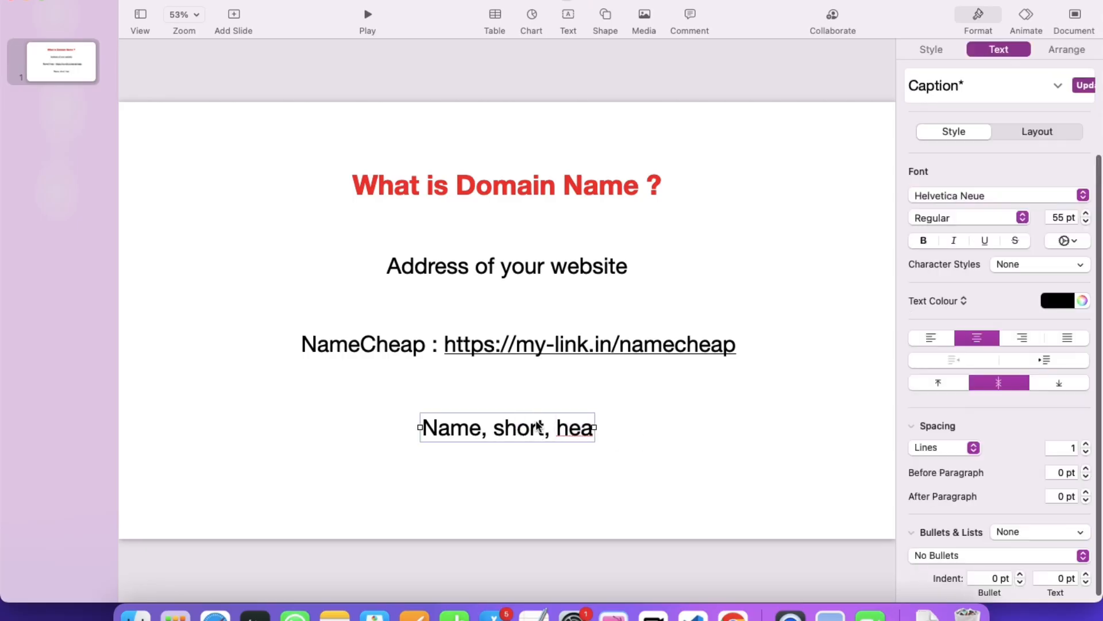
key(BackSpace)
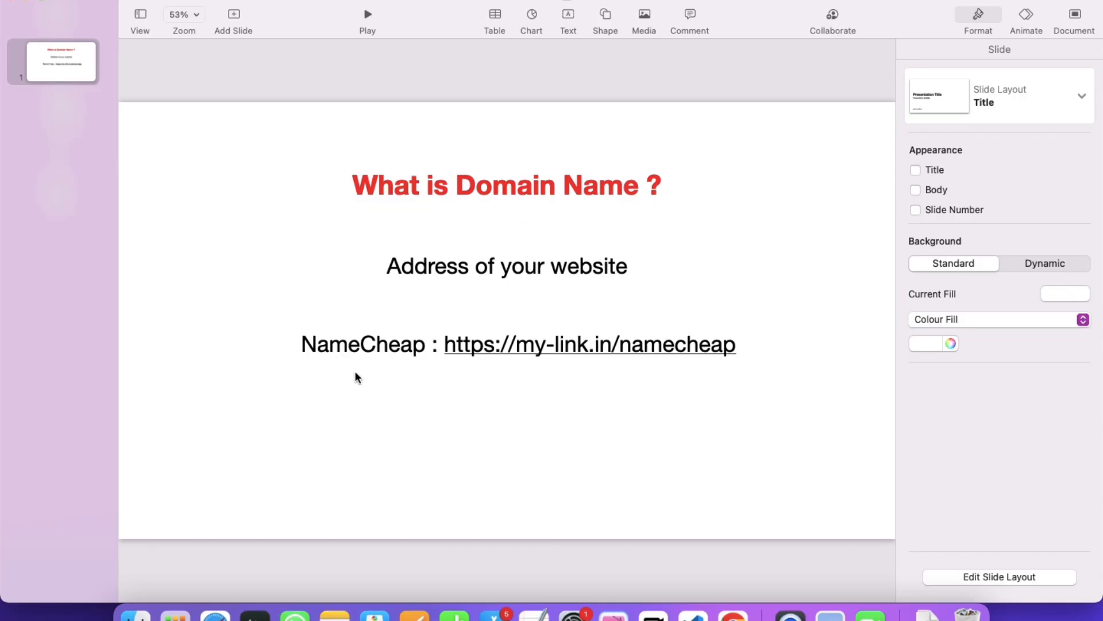
Open my-link.in/namecheap in a new Chrome tab to reach the Namecheap homepage.
key(ctrl+Right)
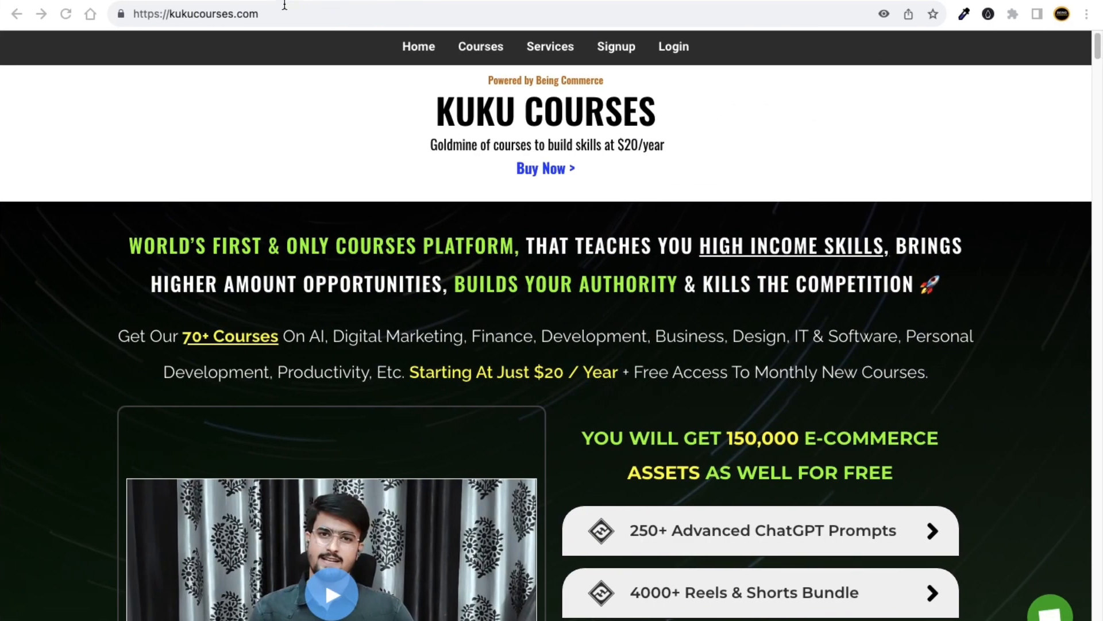
key(super+t)
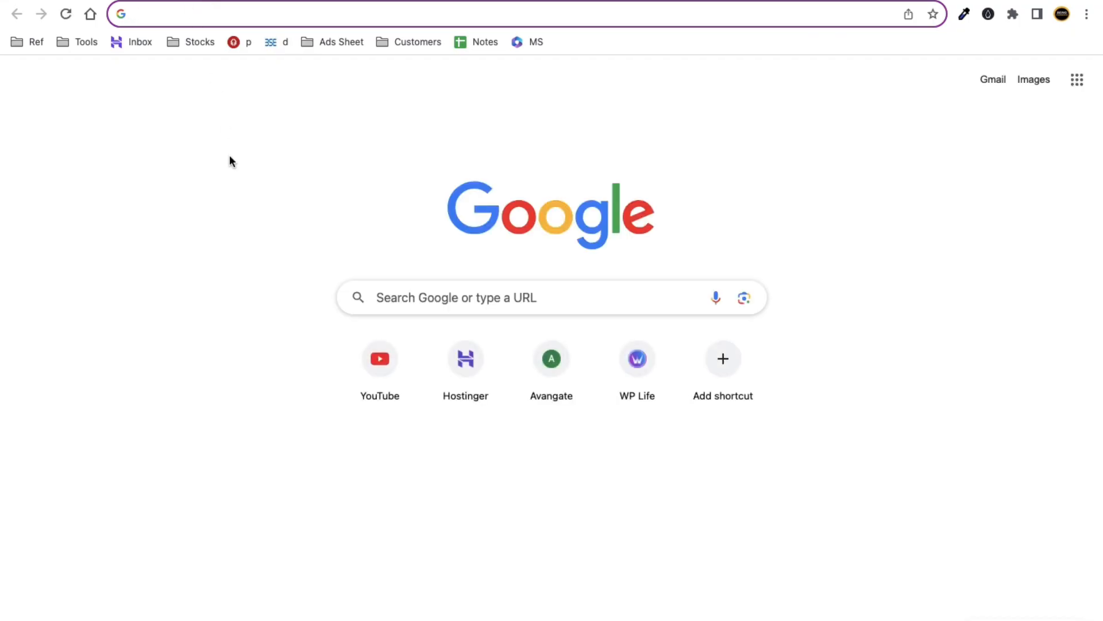
text(my)
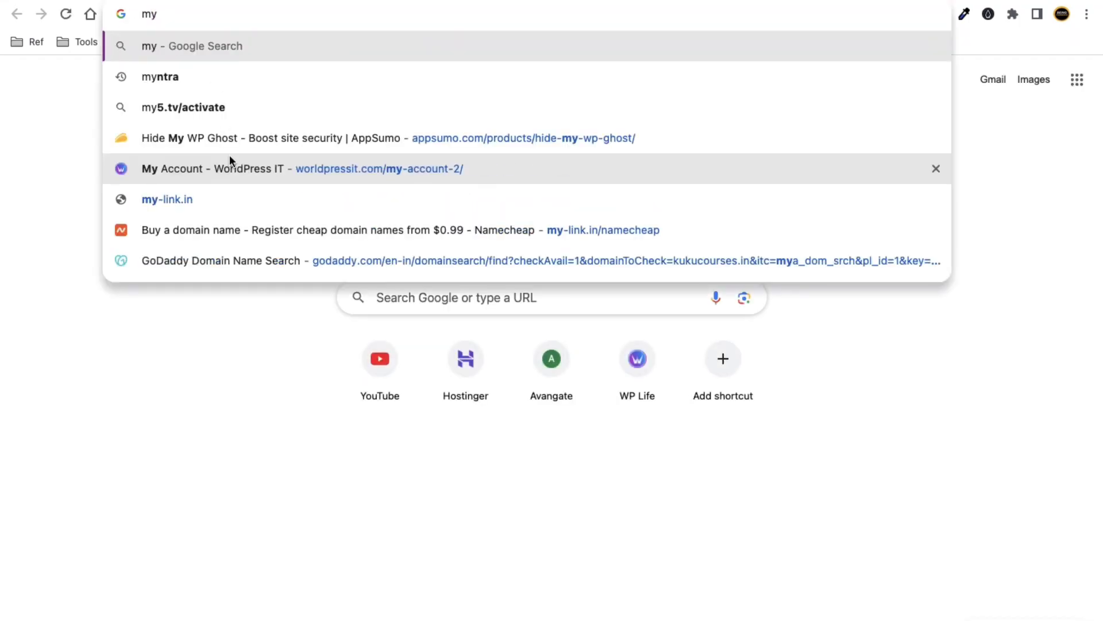
text(-link.)
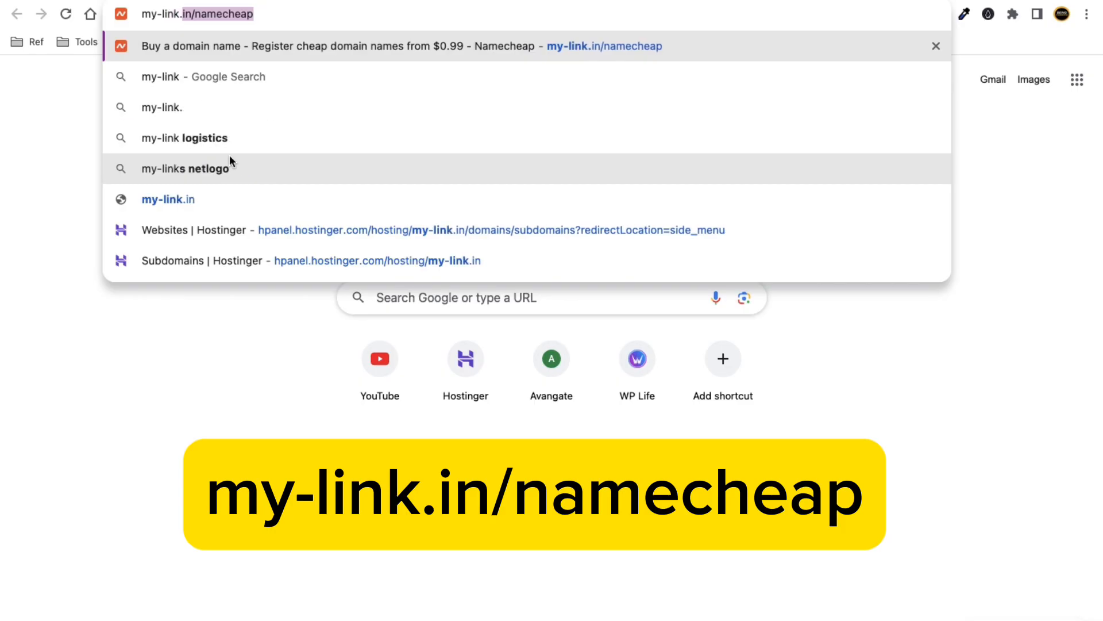
text(in/nam)
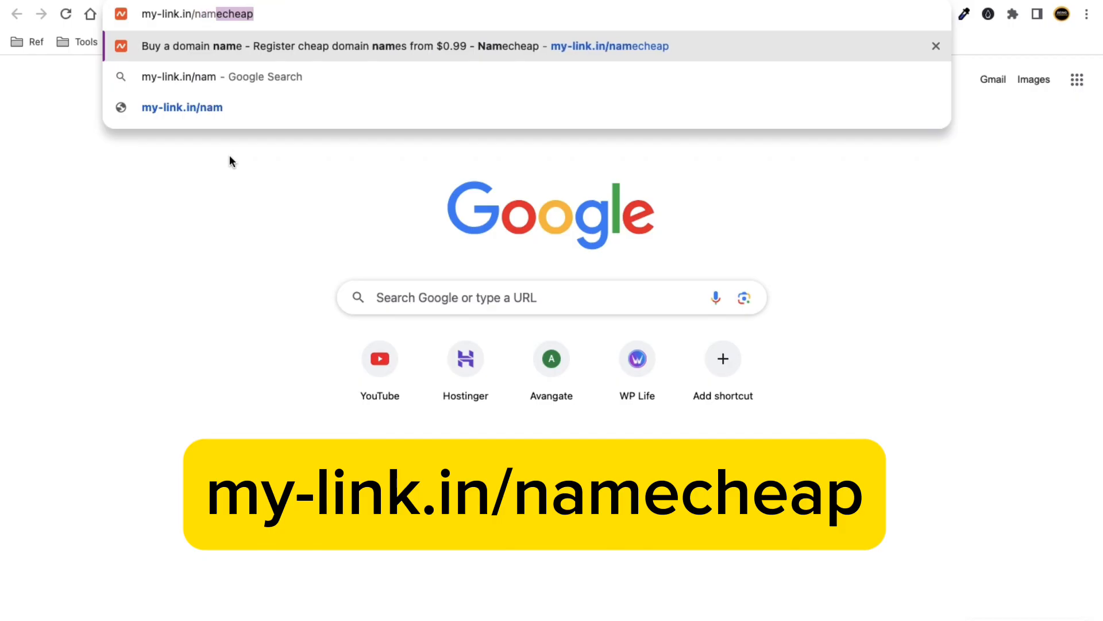
text(echeap)
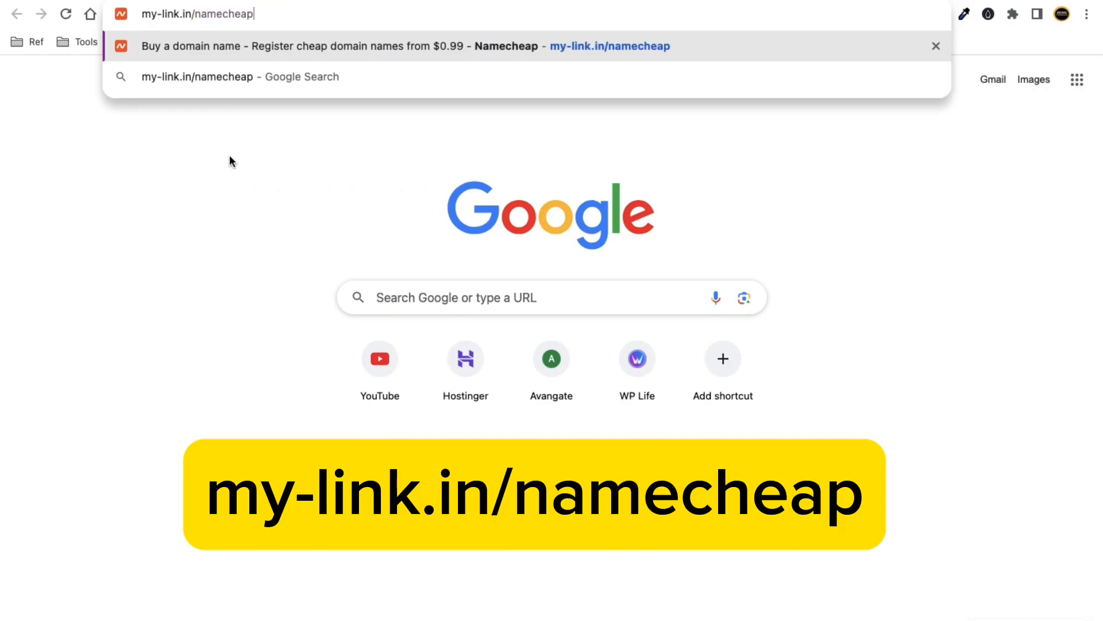
drag(276, 15, 146, 16)
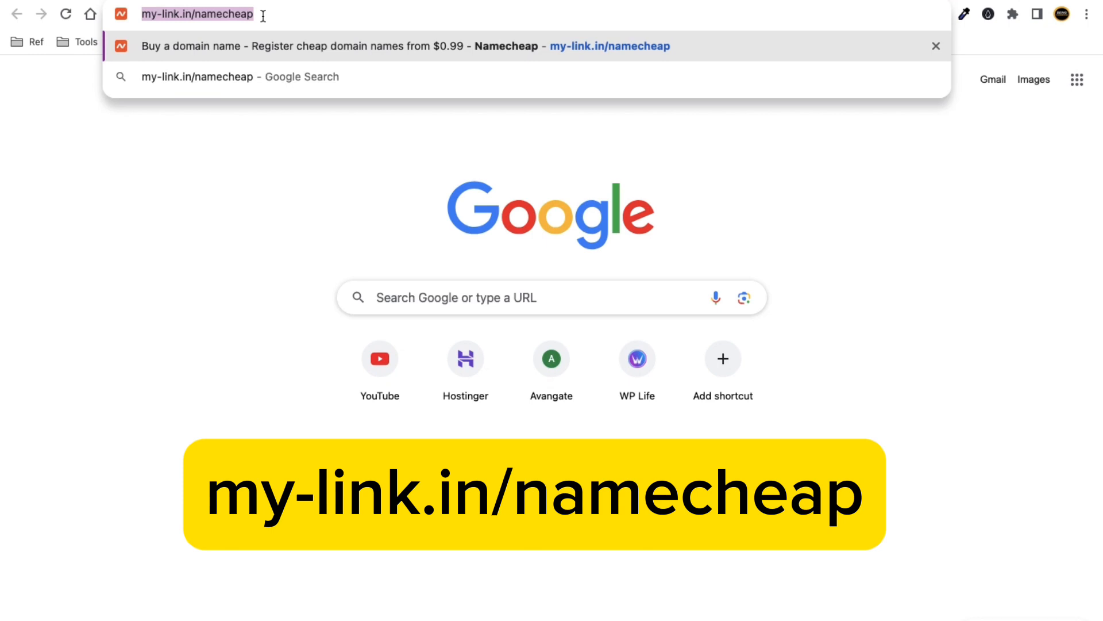
click(274, 15)
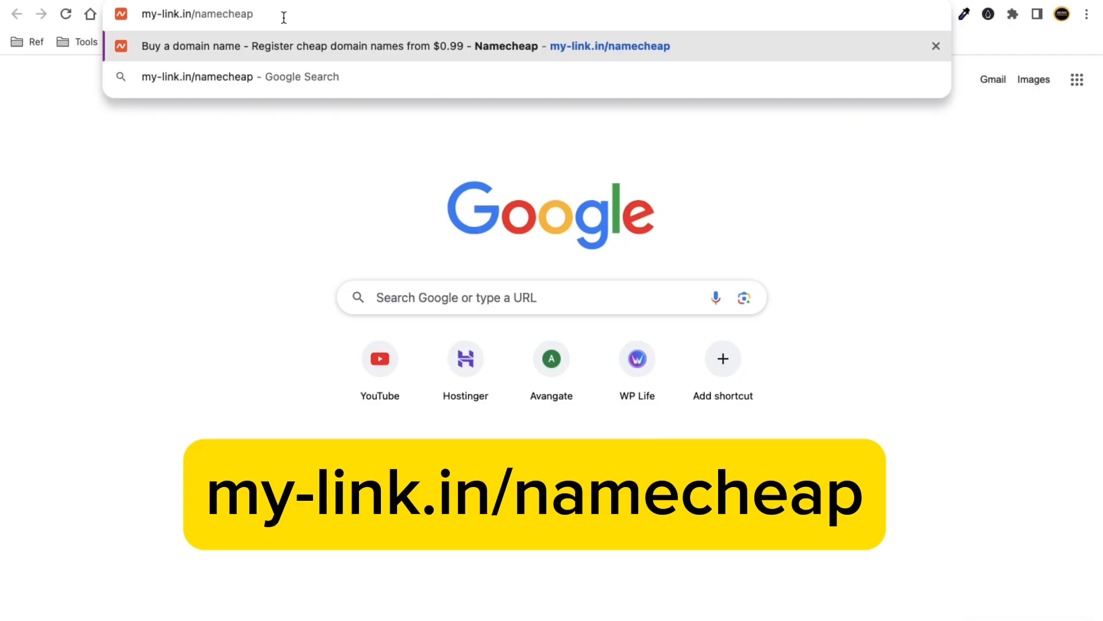
drag(285, 17, 137, 16)
drag(285, 19, 131, 16)
click(298, 14)
key(Return)
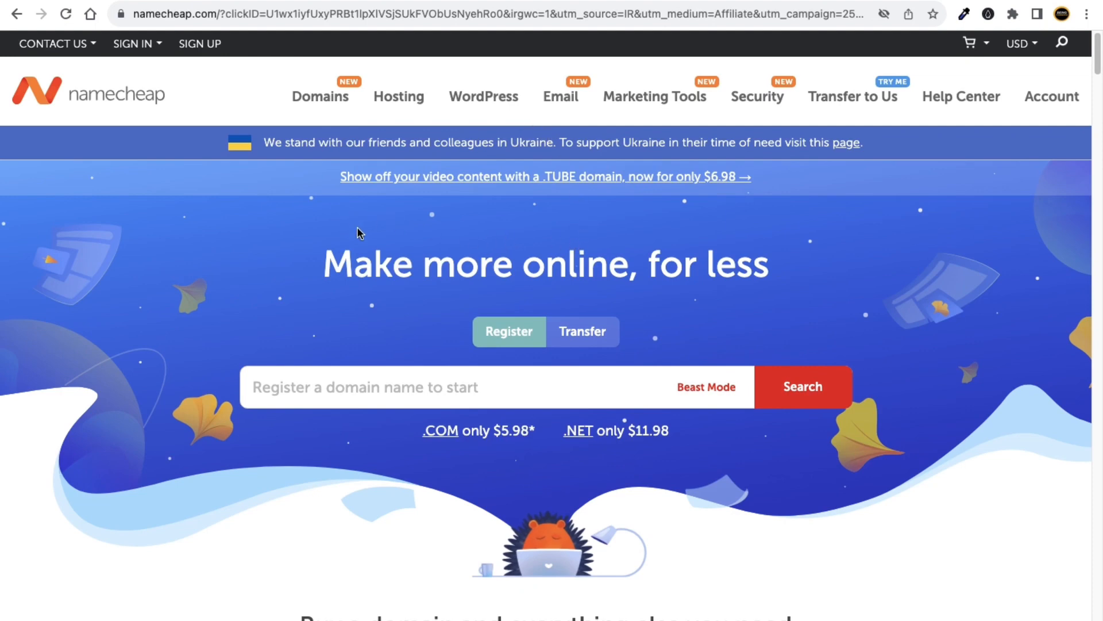
Clear test text and a typed name from the domain search, then search for healthking.
click(328, 392)
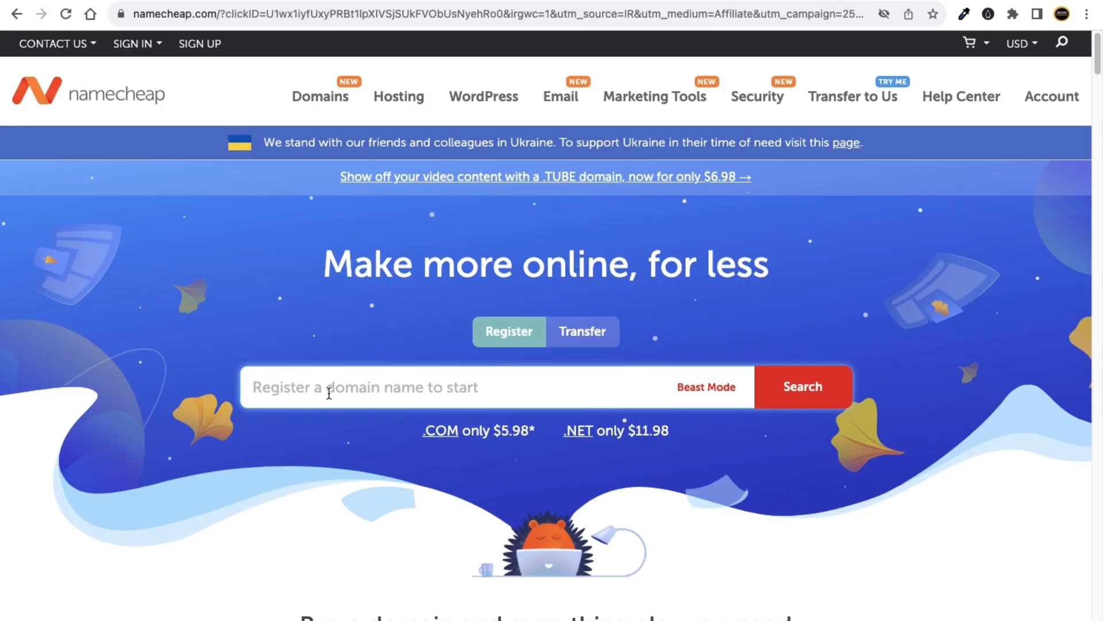
text(sjdsjkdsf)
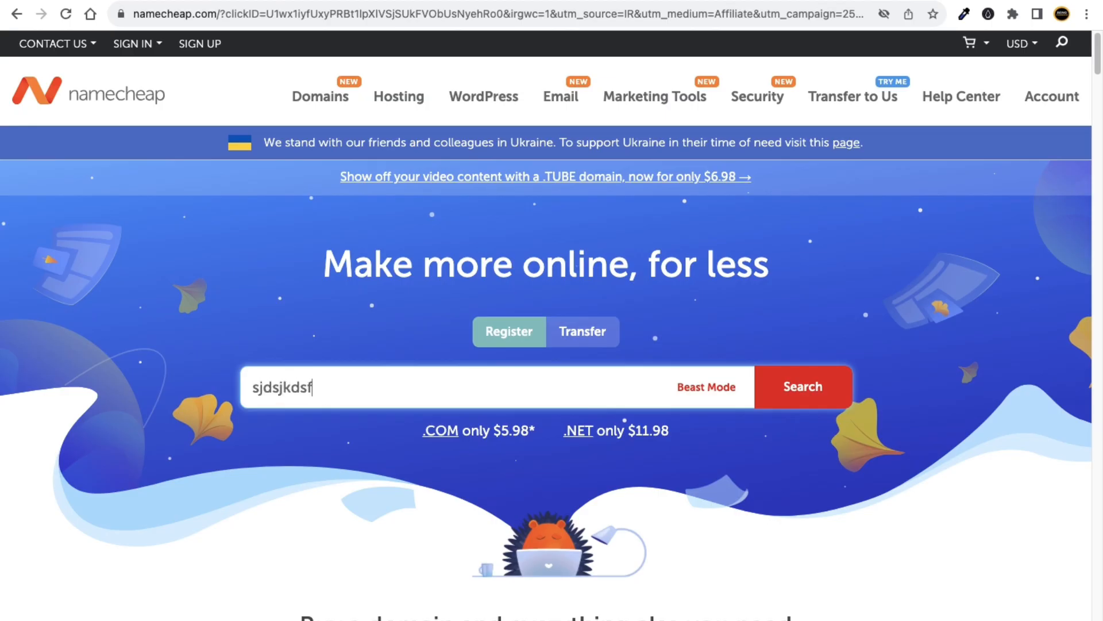
text(dmfdkfdlfdfd)
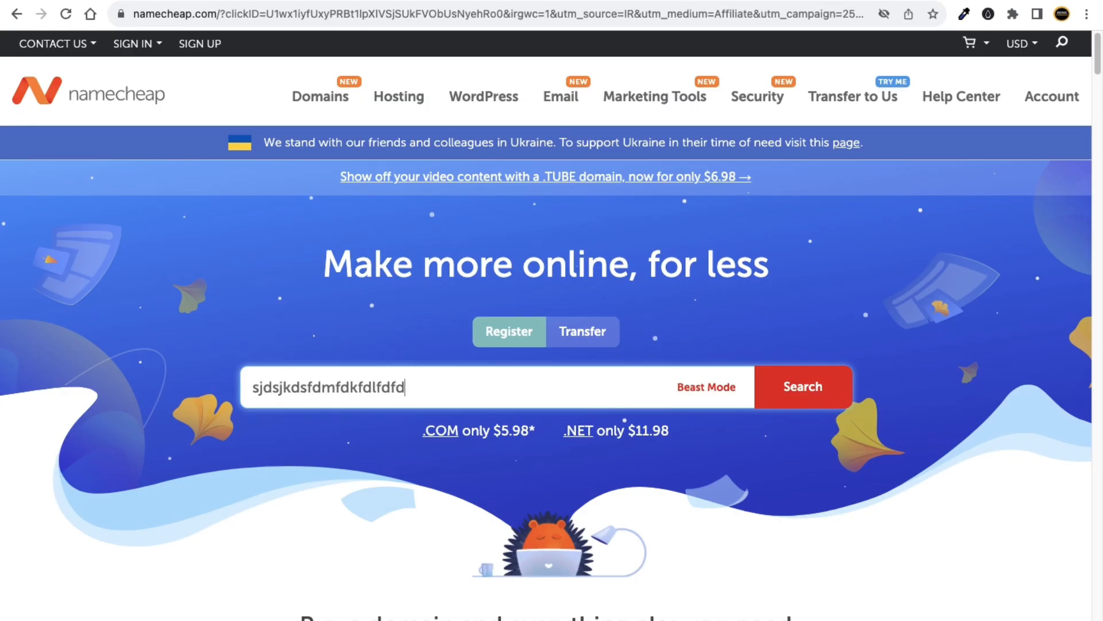
drag(480, 394, 248, 387)
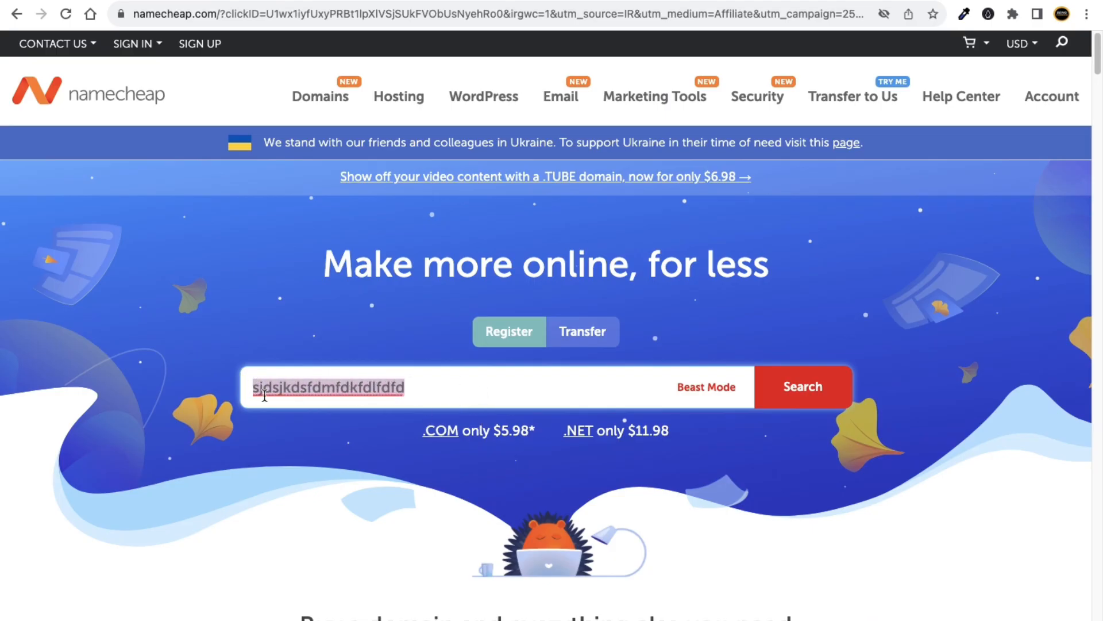
drag(444, 392, 256, 391)
key(BackSpace)
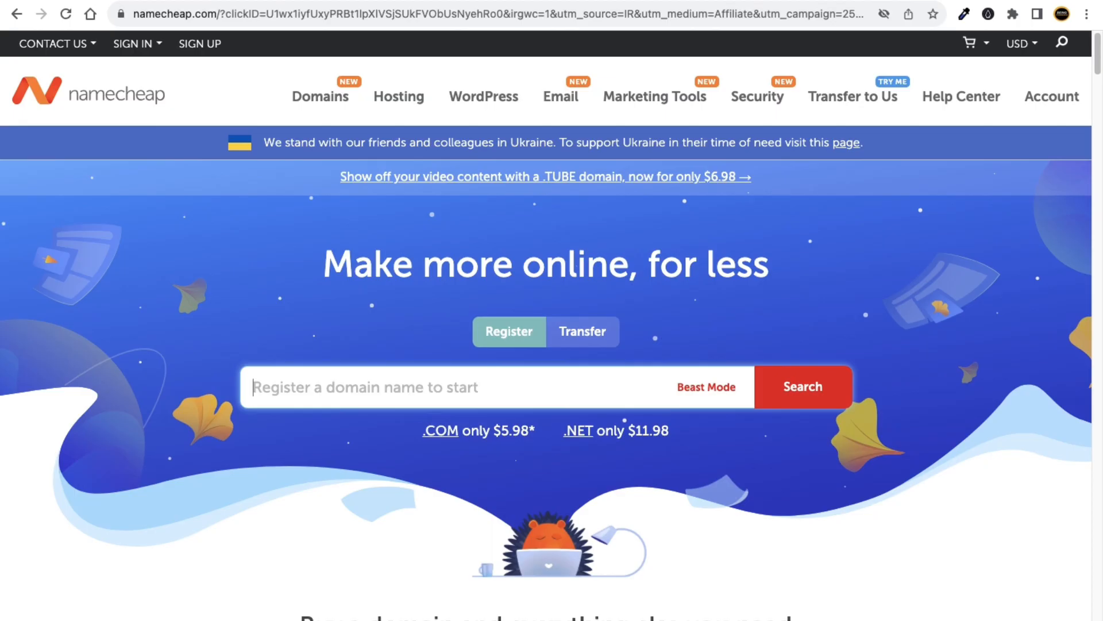
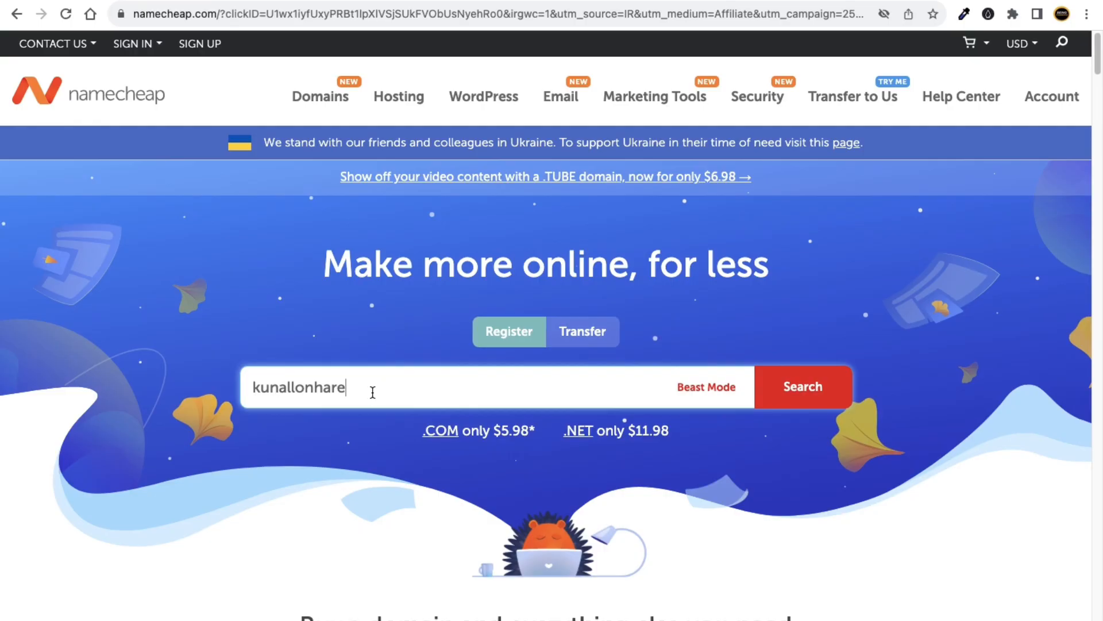
drag(360, 387, 237, 391)
key(BackSpace)
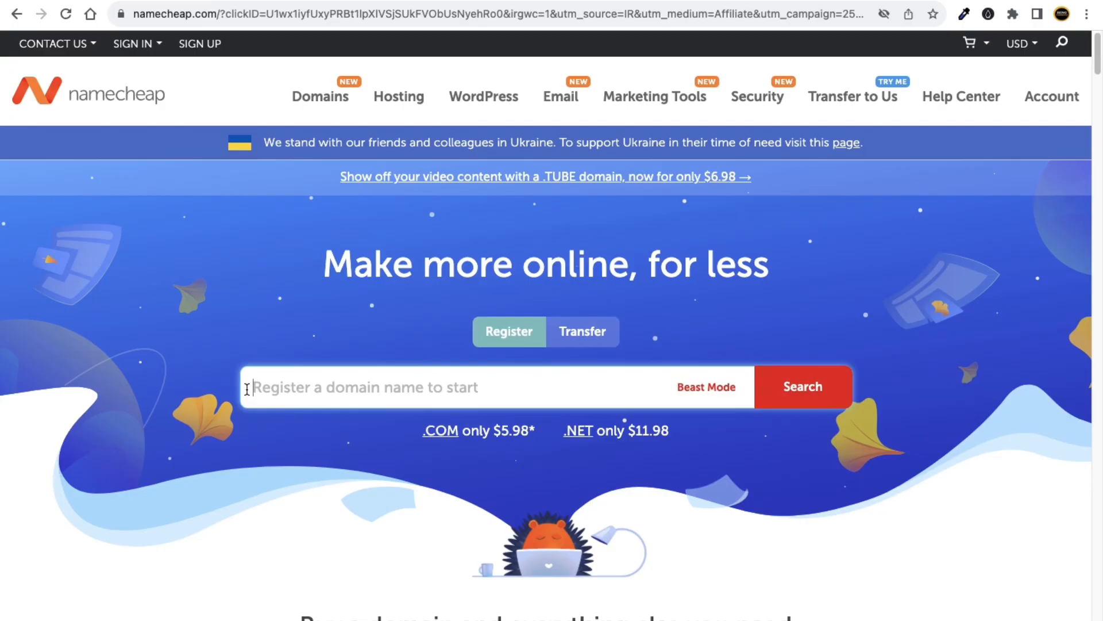
text(health)
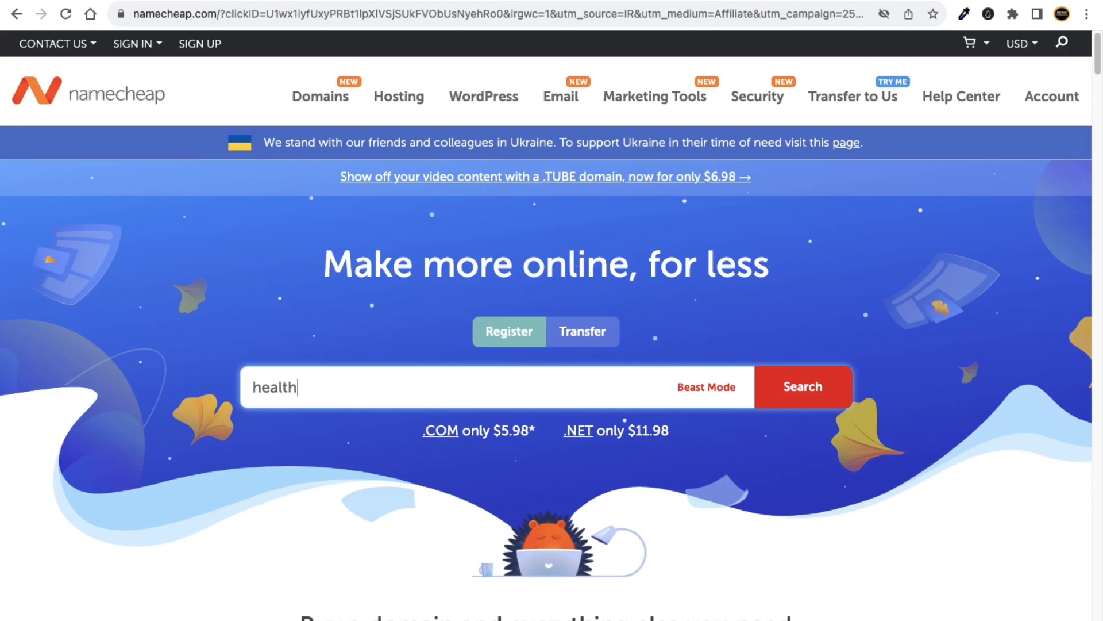
text(king)
key(Return)
Run the healthking search and scroll through results like healthking.bot and premium healthking.org.
click(838, 386)
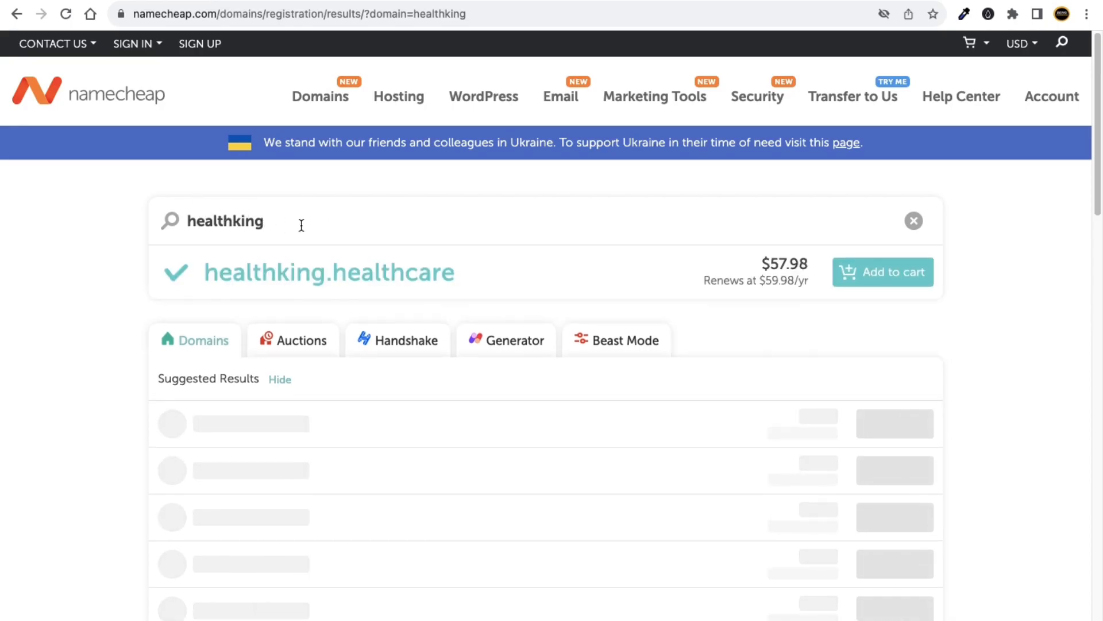
scroll(305, 294, down, 1)
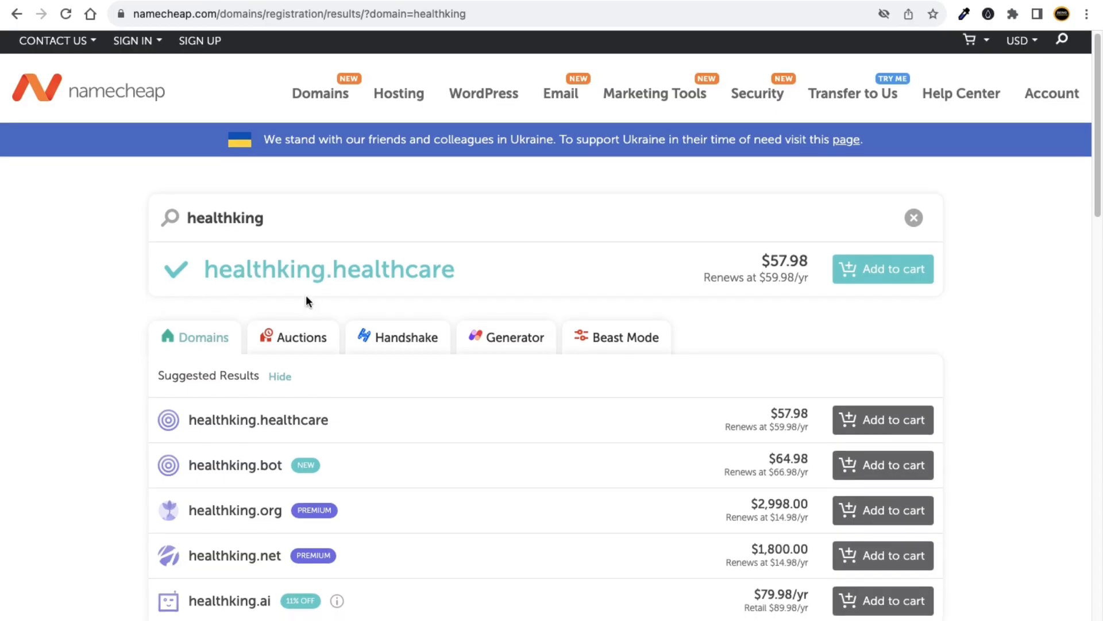
scroll(356, 288, down, 1)
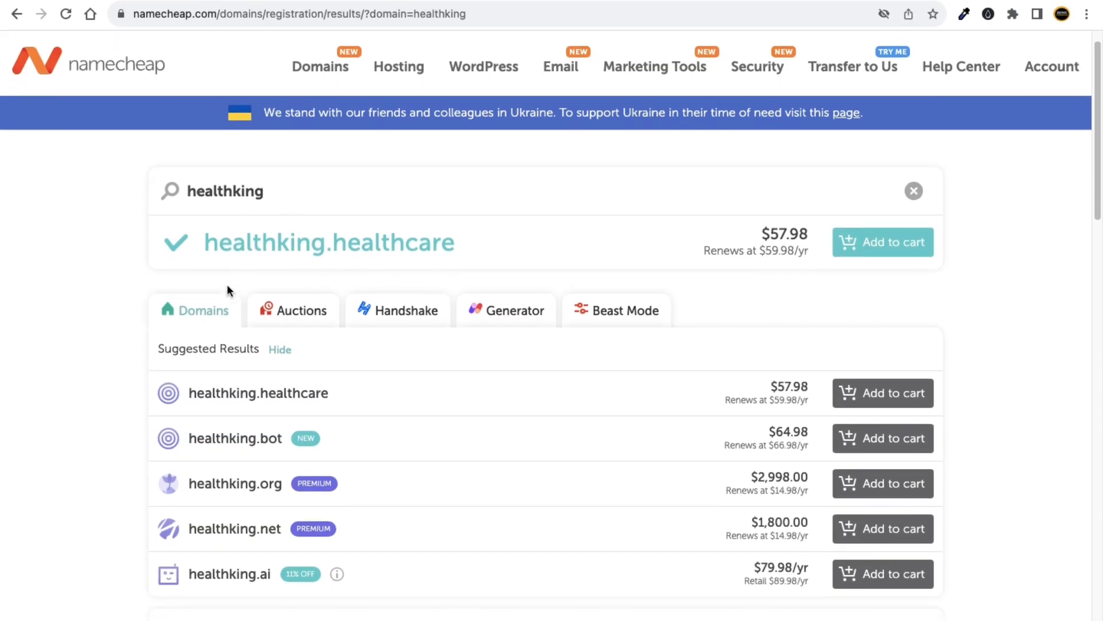
scroll(226, 284, down, 6)
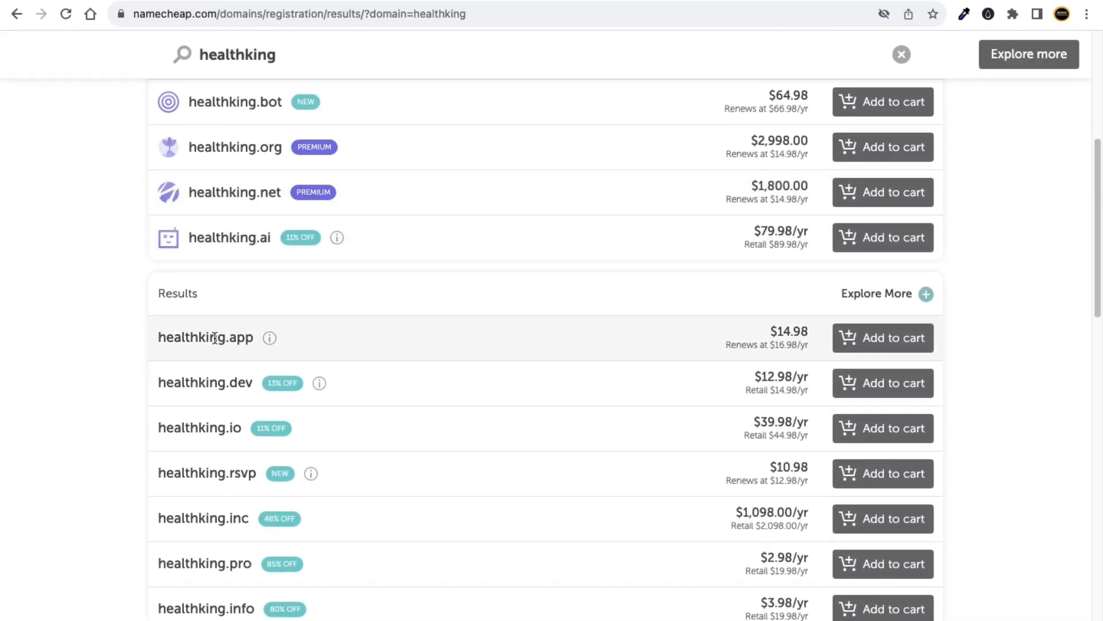
scroll(221, 333, down, 1)
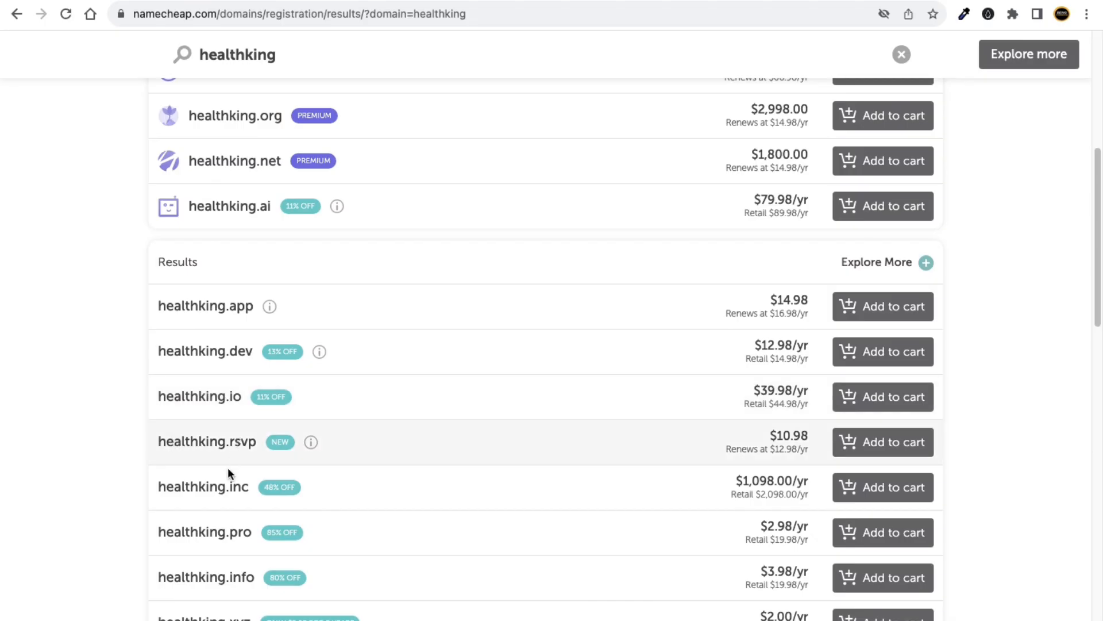
scroll(327, 525, up, 7)
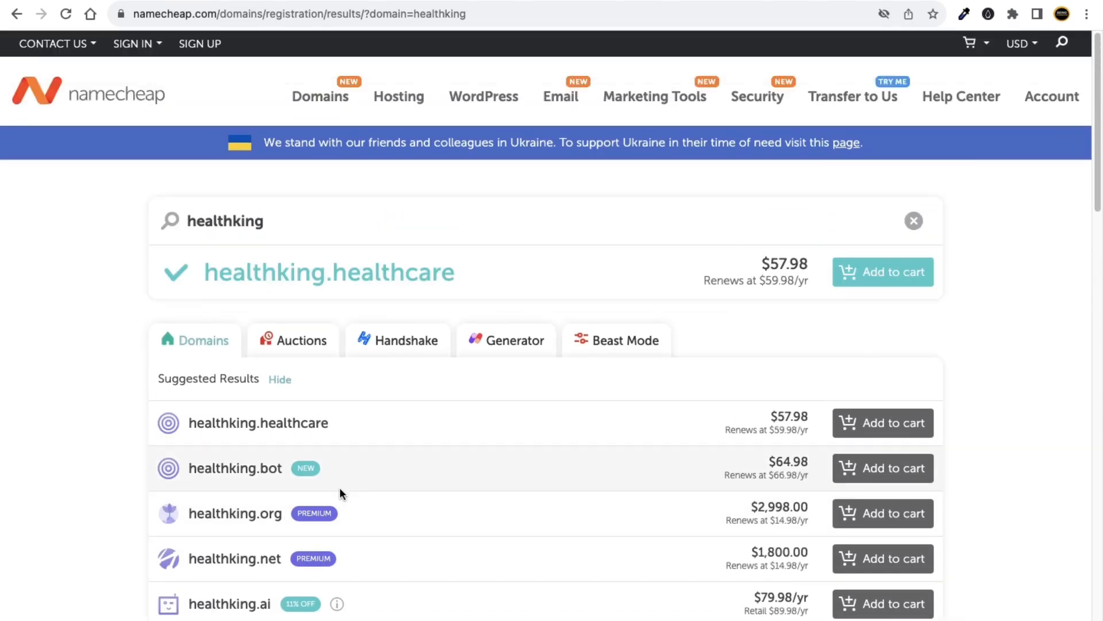
Search for kukucourses.in and check the existing kukucourses.com site in a new tab.
double_click(215, 221)
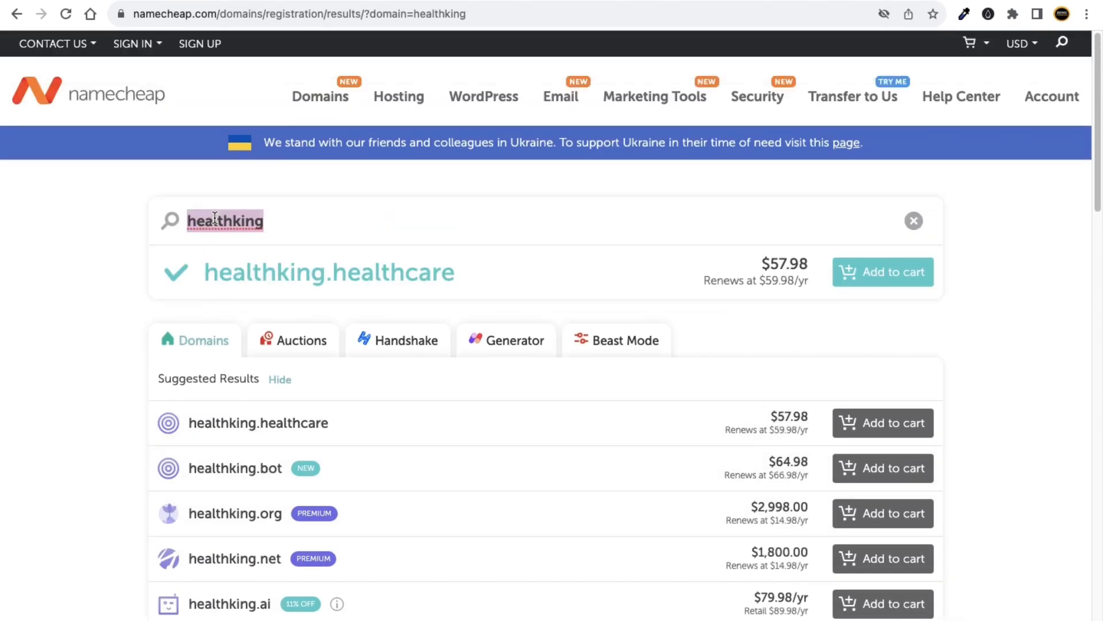
text(kuk)
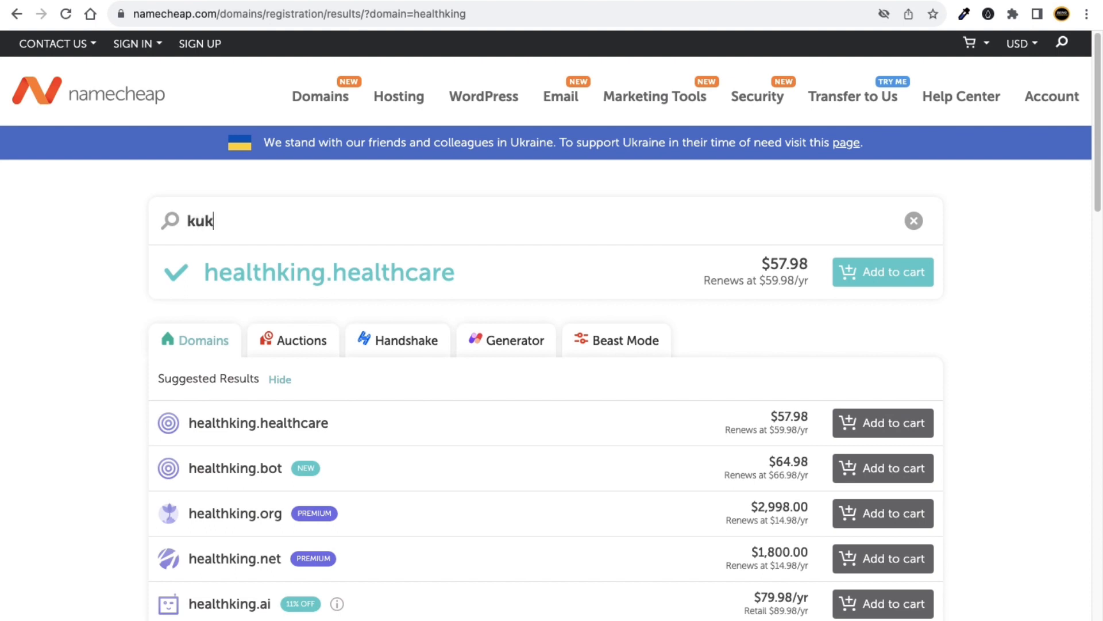
text(ucourses.in)
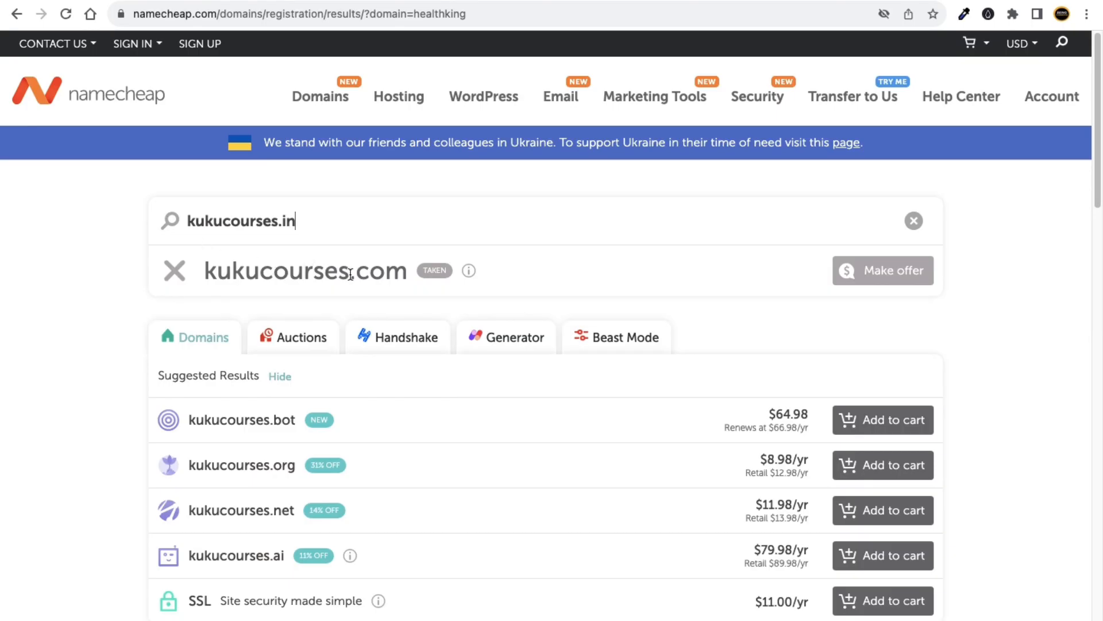
mouse_move(429, 273)
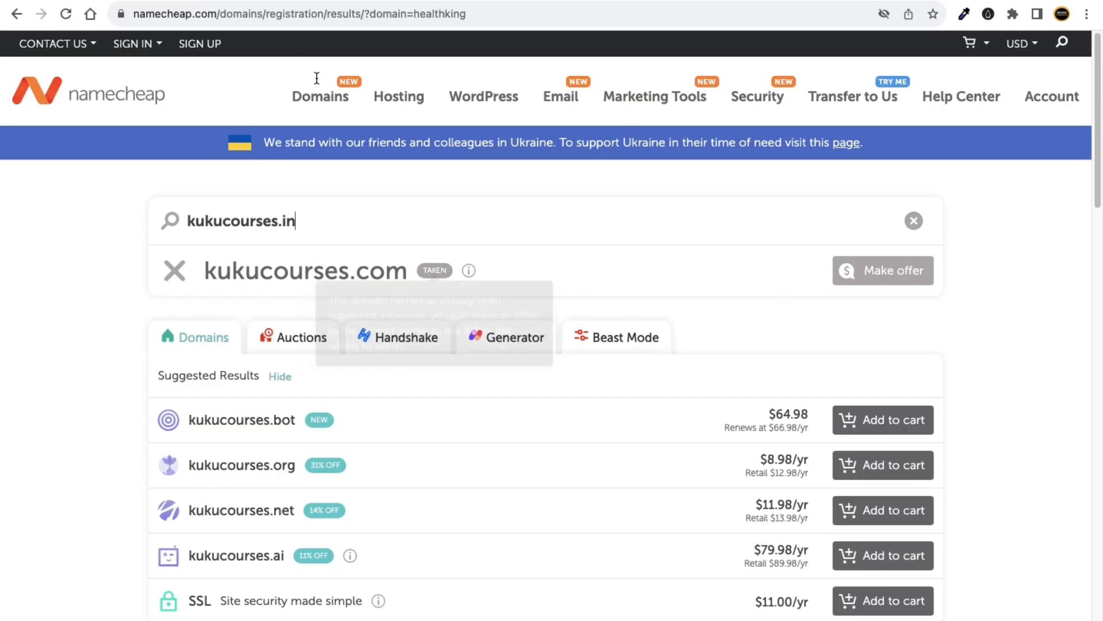
key(super+t)
text(kukucourses.com)
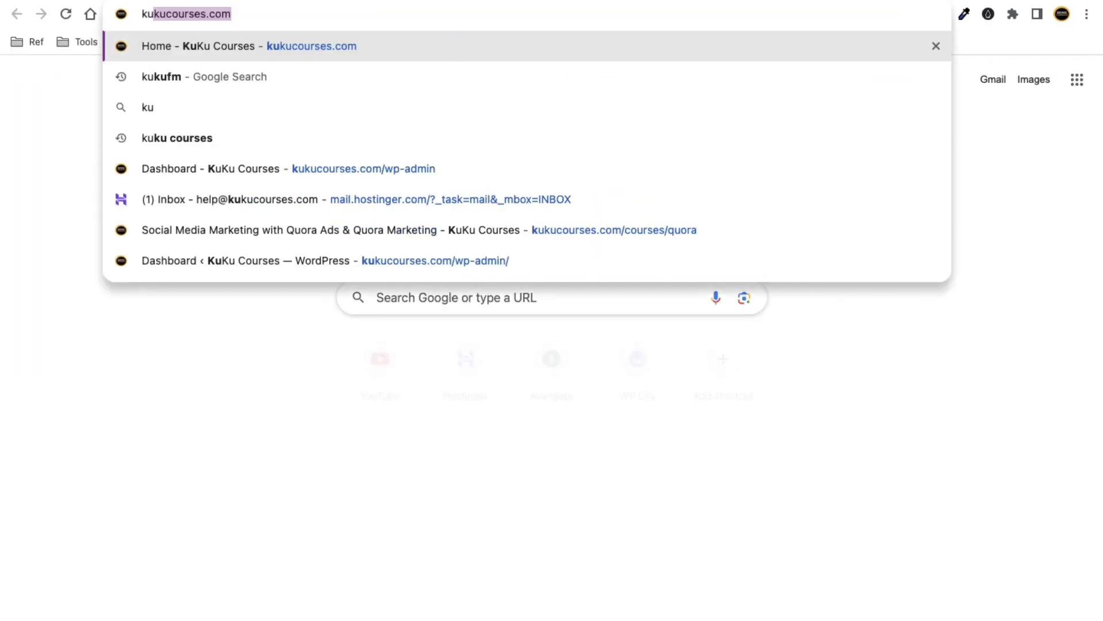
key(Return)
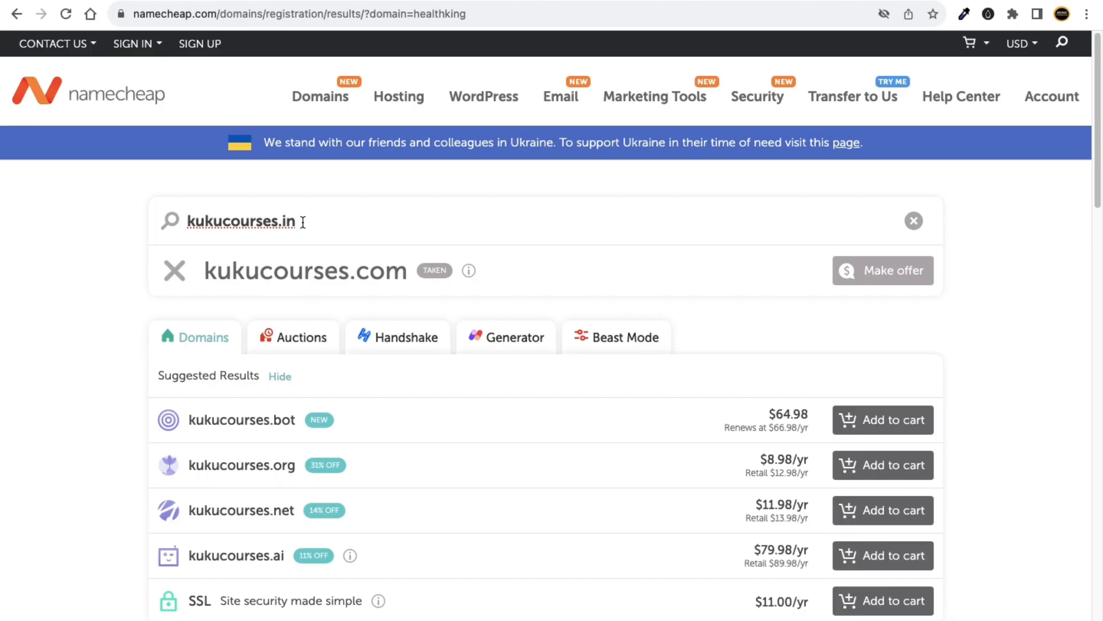
key(Return)
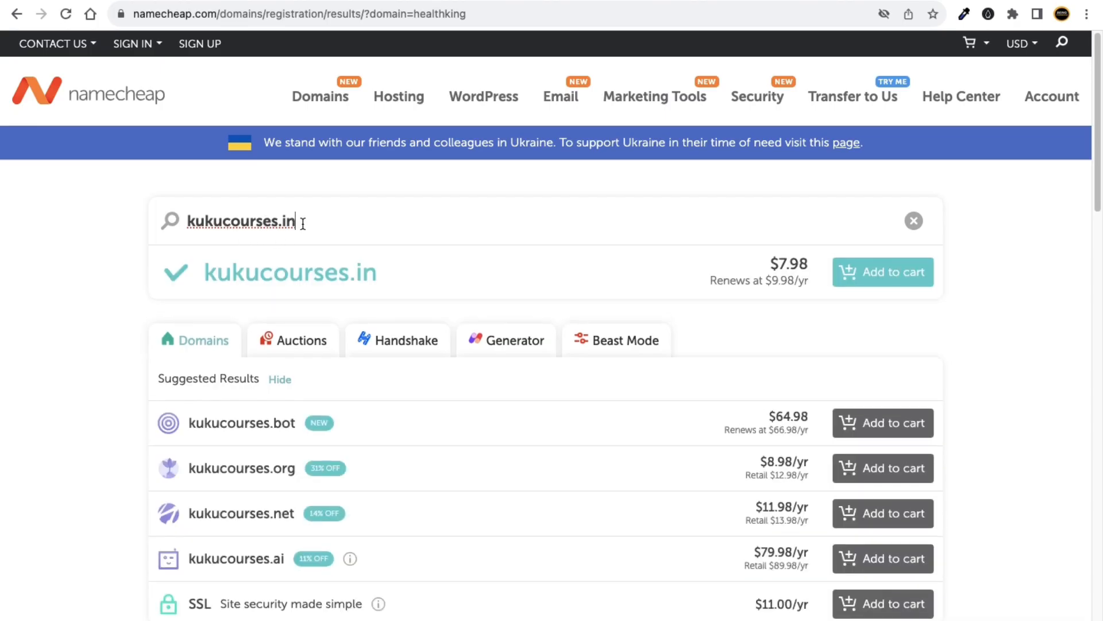
Confirm kukucourses.in is available at $7.98 and add it to the cart.
drag(208, 273, 368, 266)
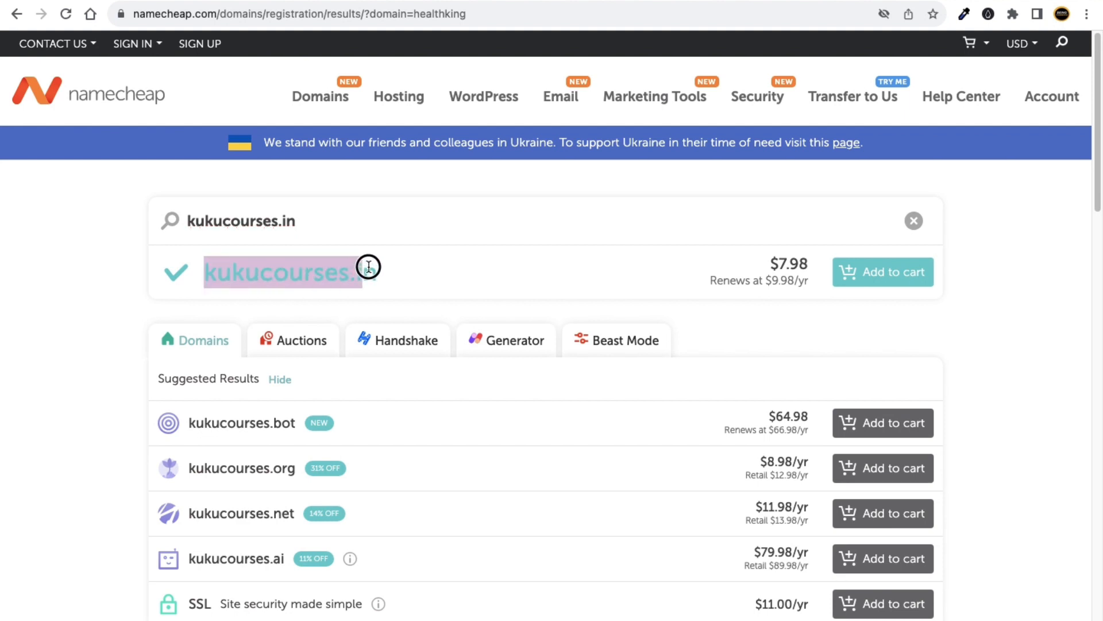
click(104, 315)
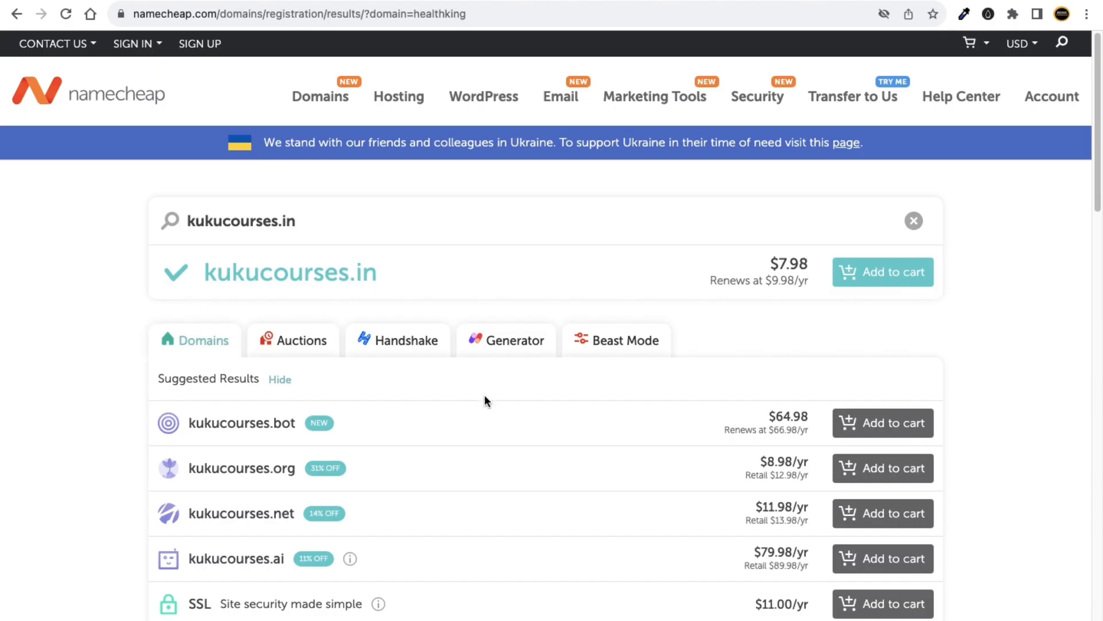
scroll(482, 398, down, 5)
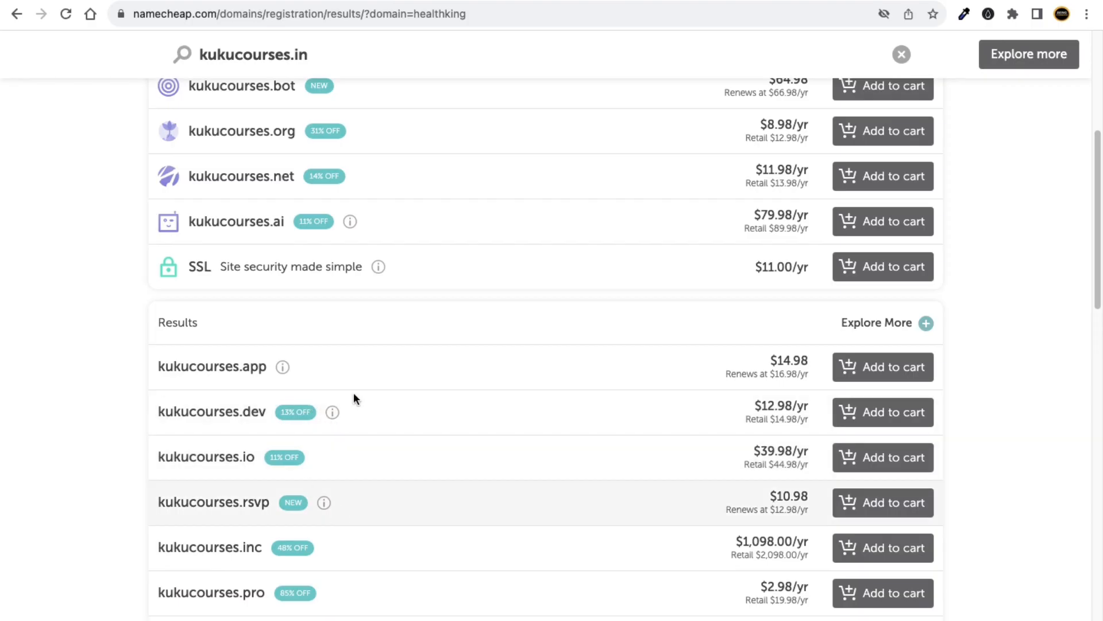
scroll(353, 397, up, 5)
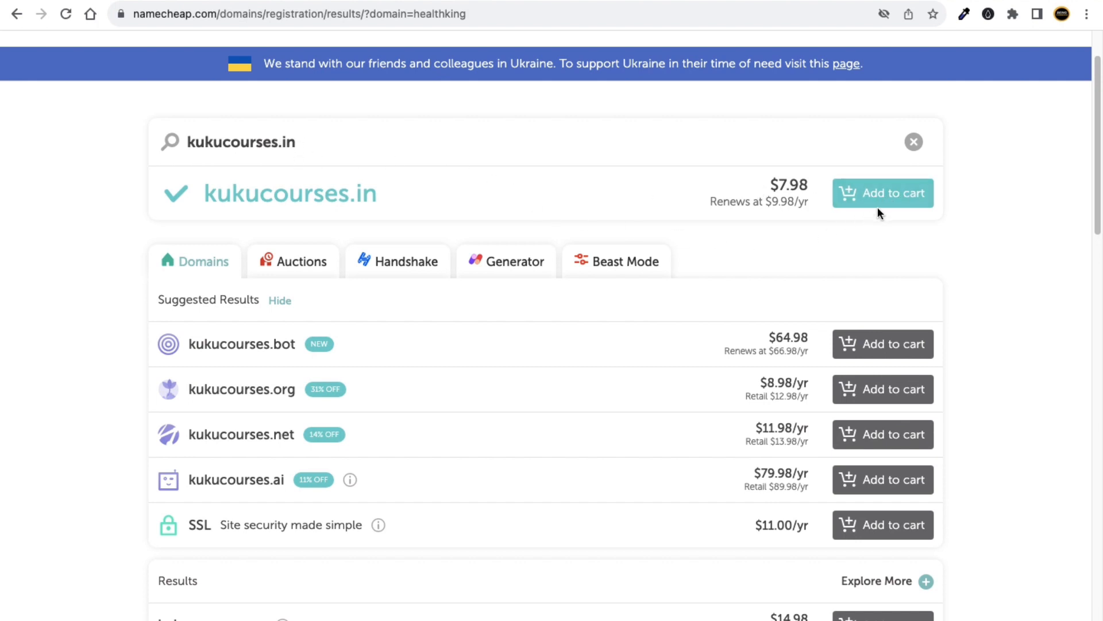
click(884, 199)
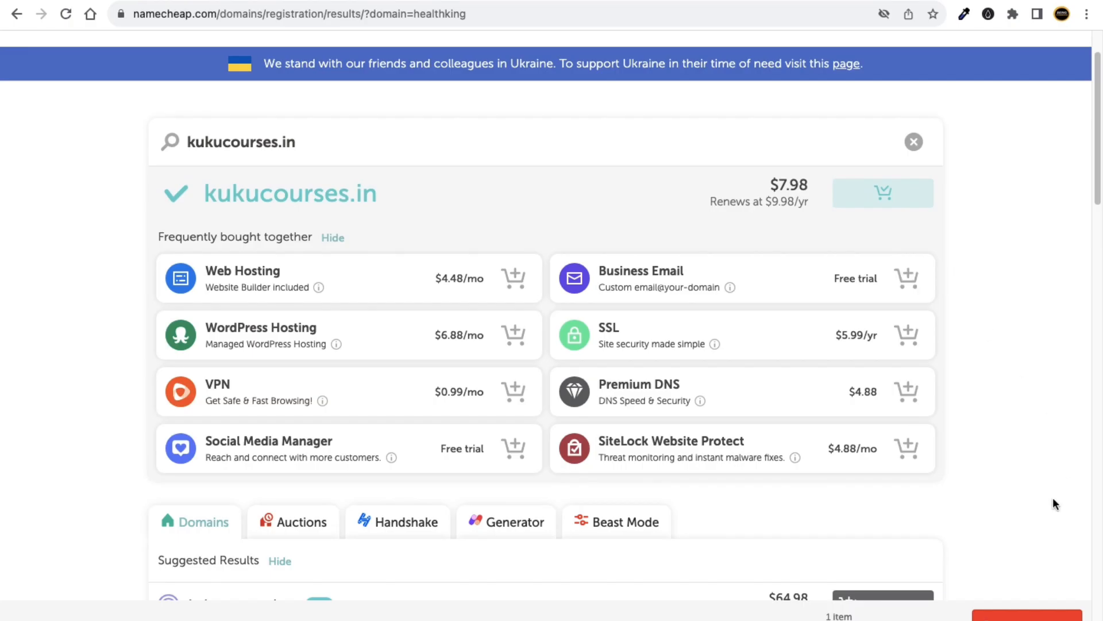
Proceed to checkout with kukucourses.in from the bottom cart bar.
scroll(1041, 543, up, 5)
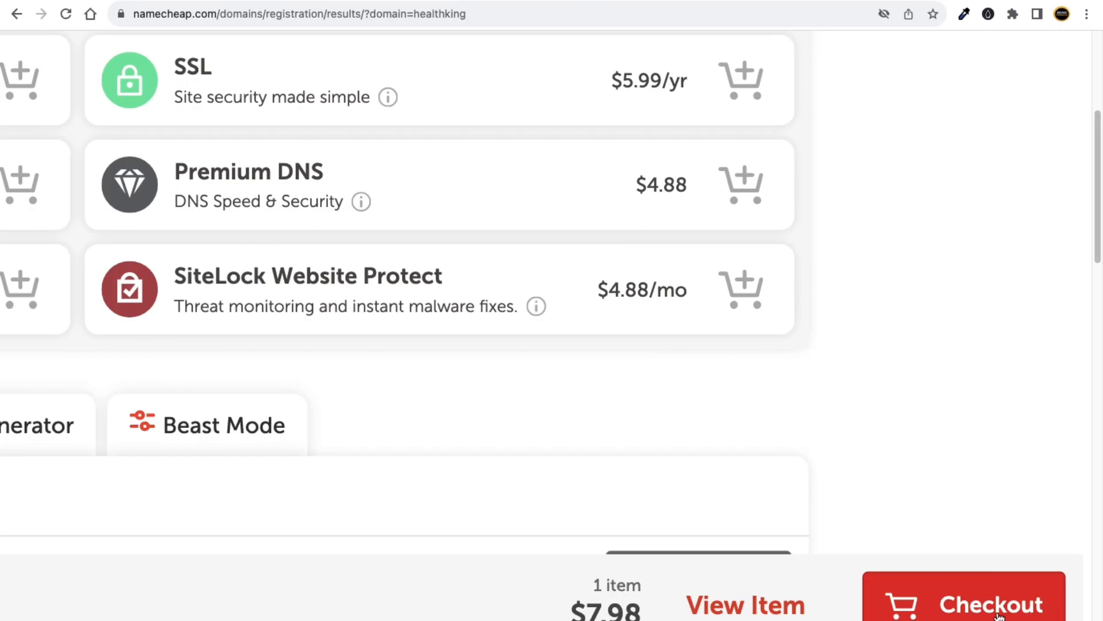
scroll(1000, 615, down, 5)
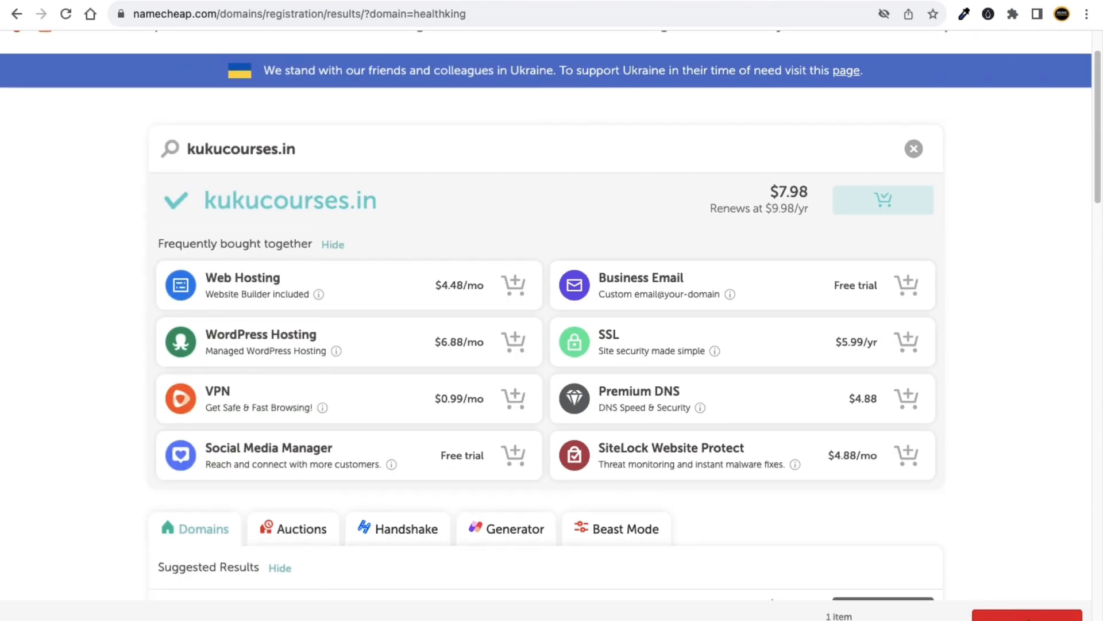
click(1034, 616)
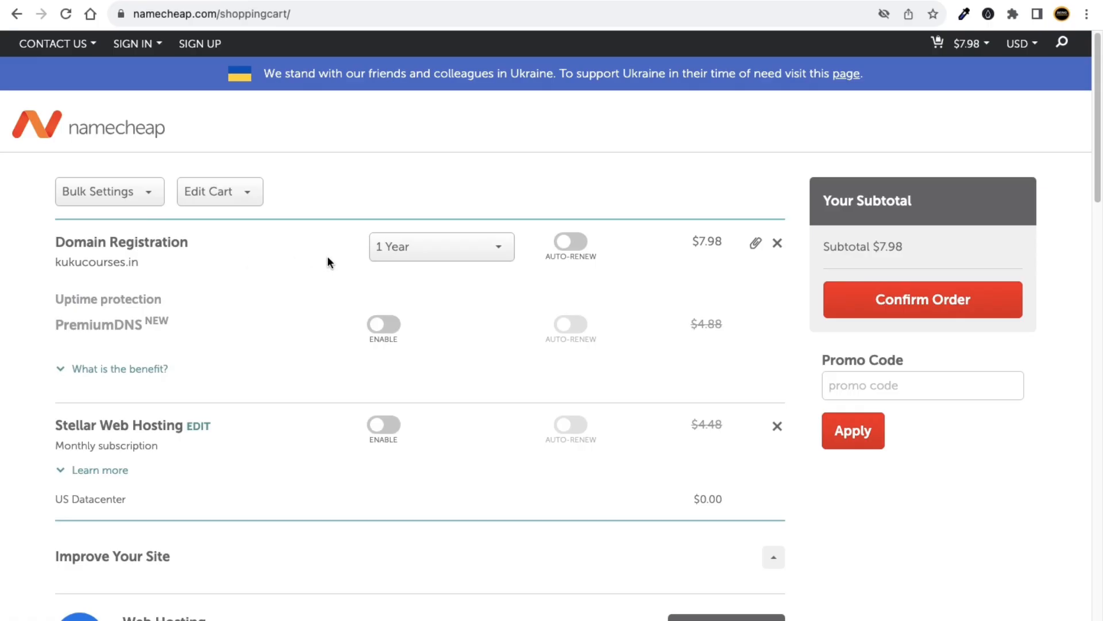
click(1022, 44)
click(412, 240)
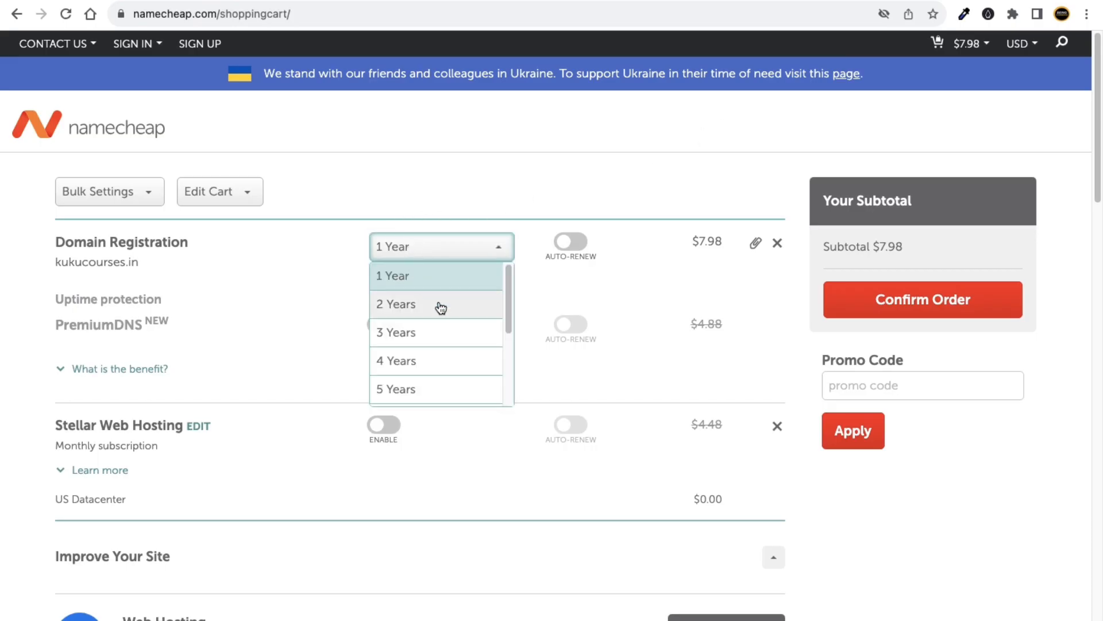
click(421, 344)
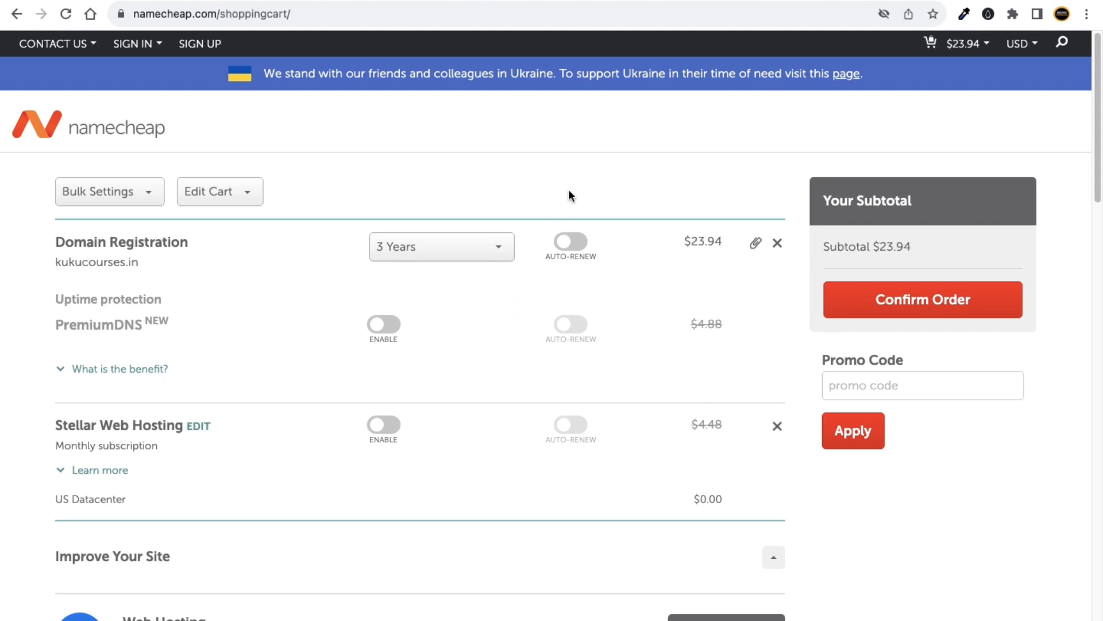
click(405, 250)
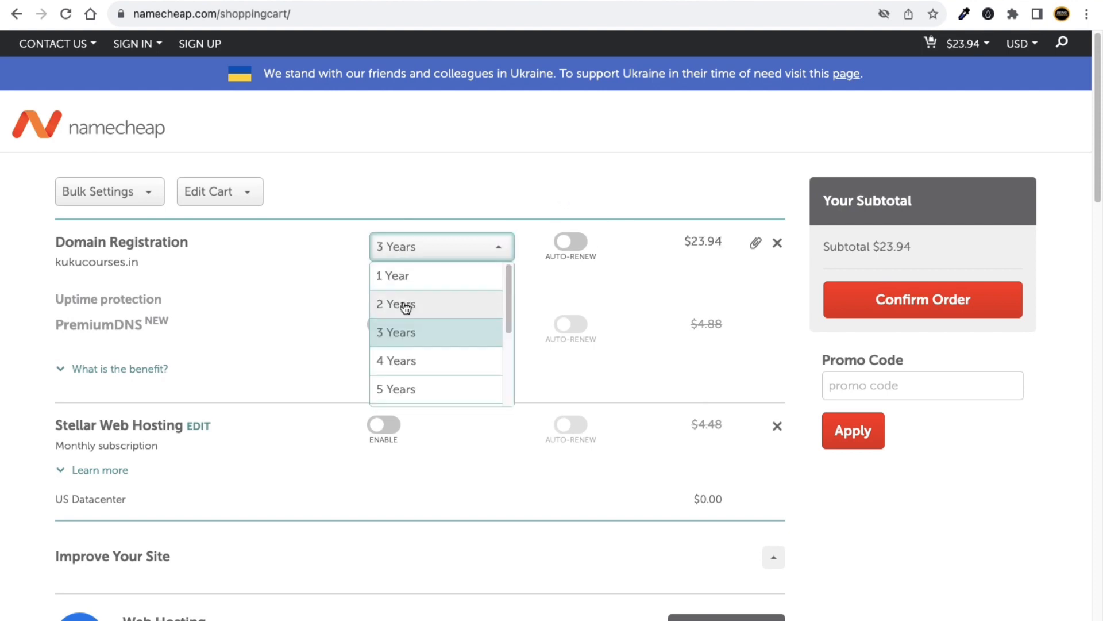
scroll(408, 384, down, 3)
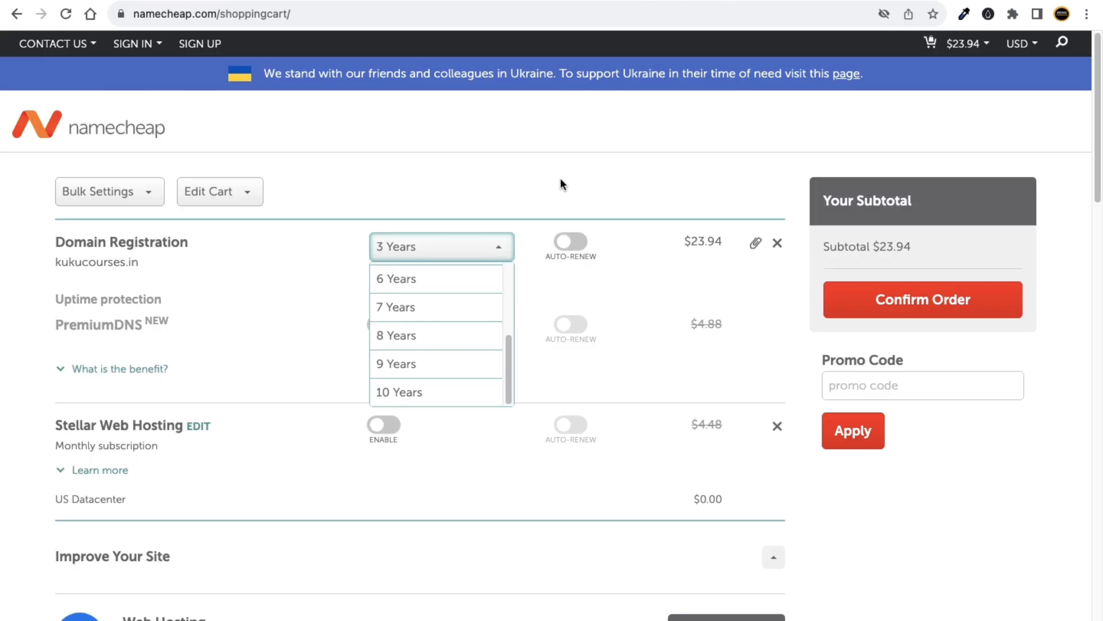
scroll(456, 344, up, 3)
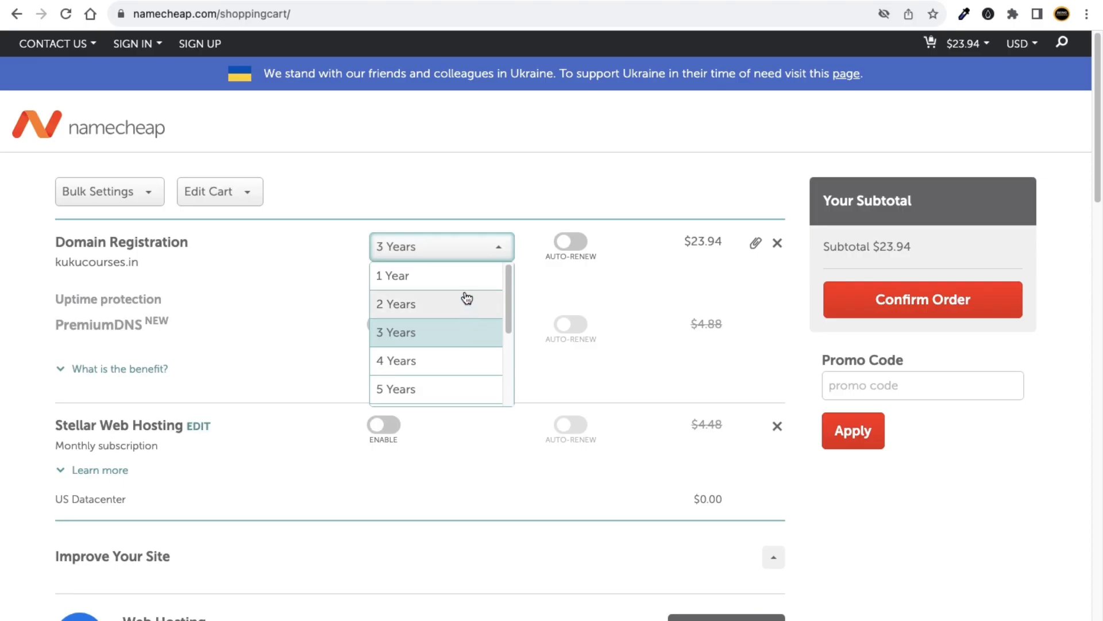
click(429, 288)
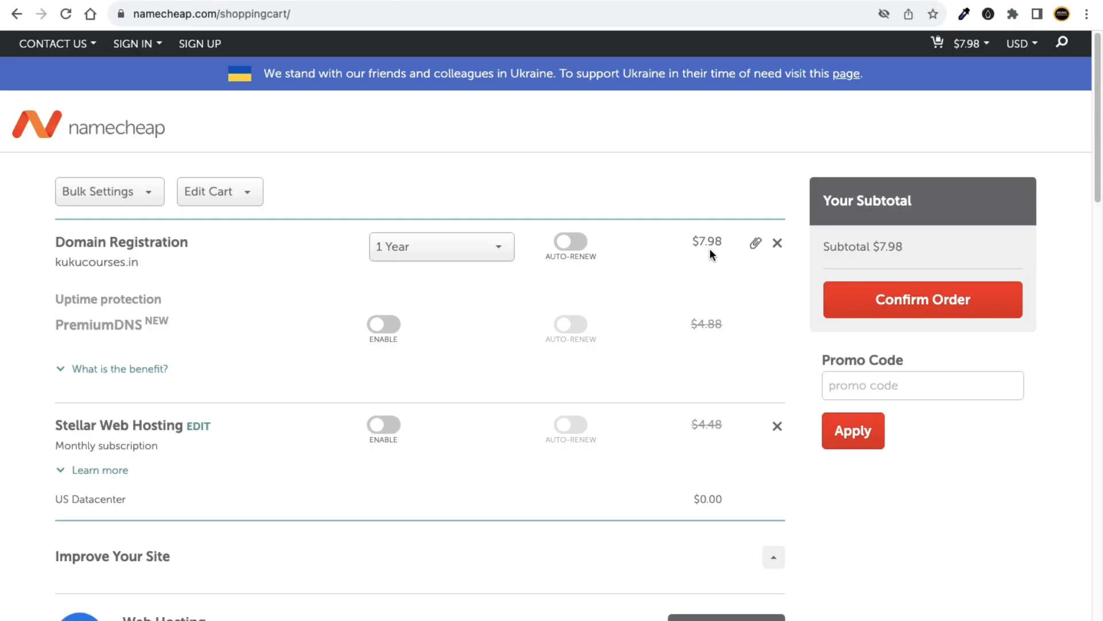
click(490, 253)
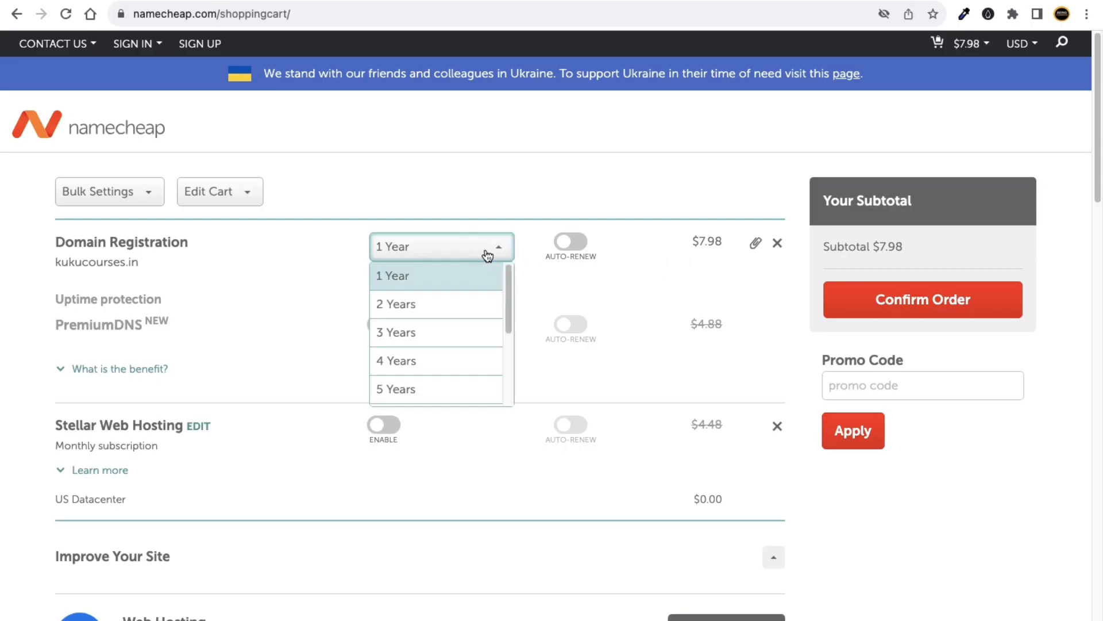
click(445, 302)
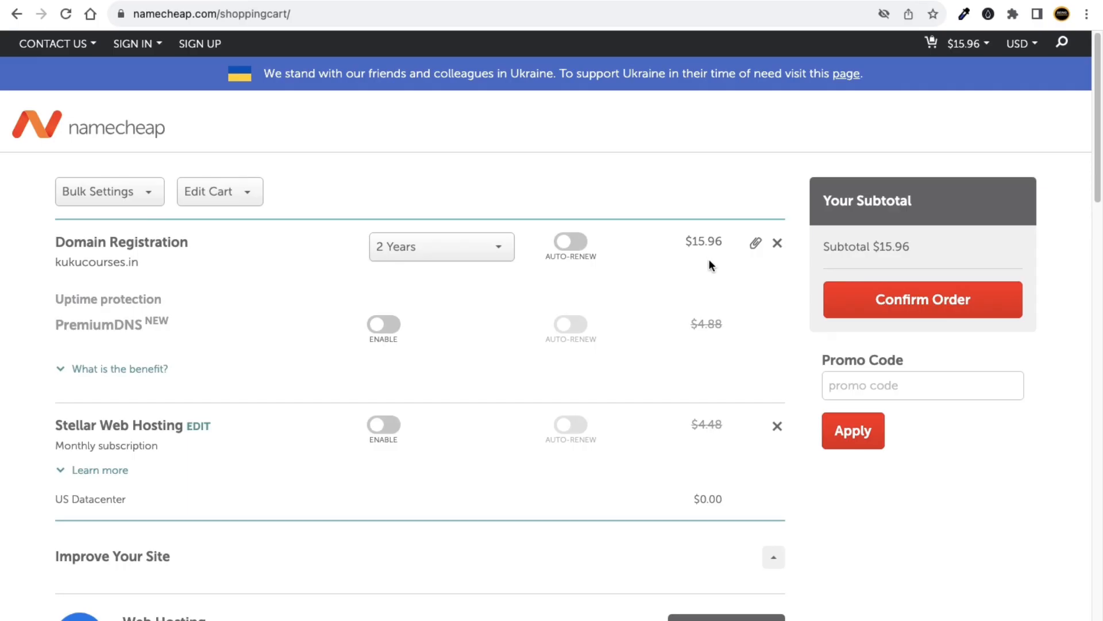
click(488, 252)
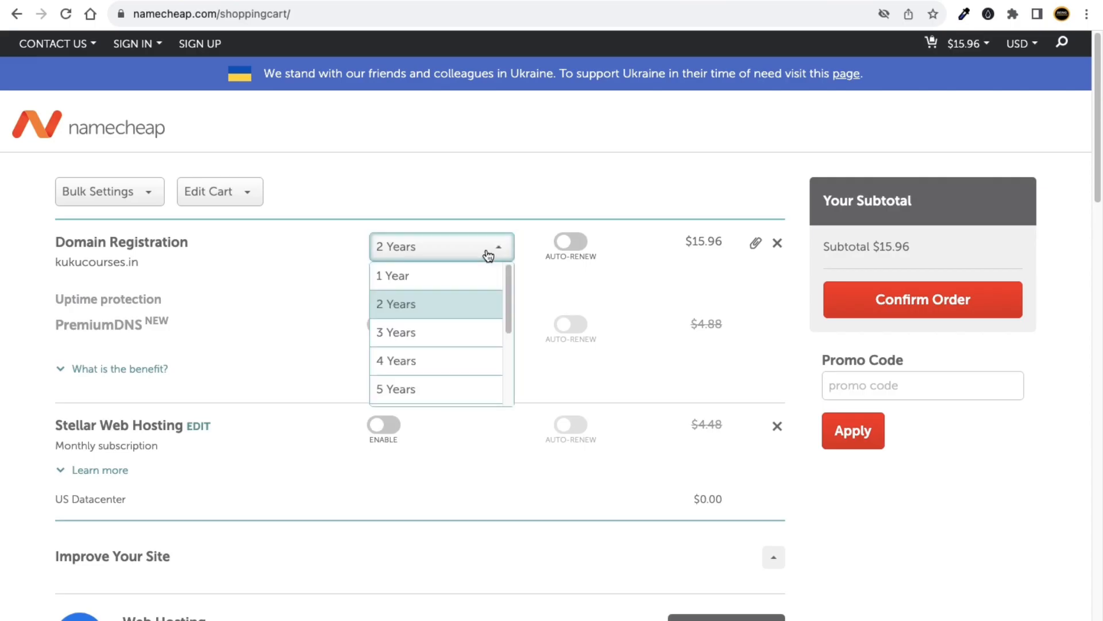
click(426, 282)
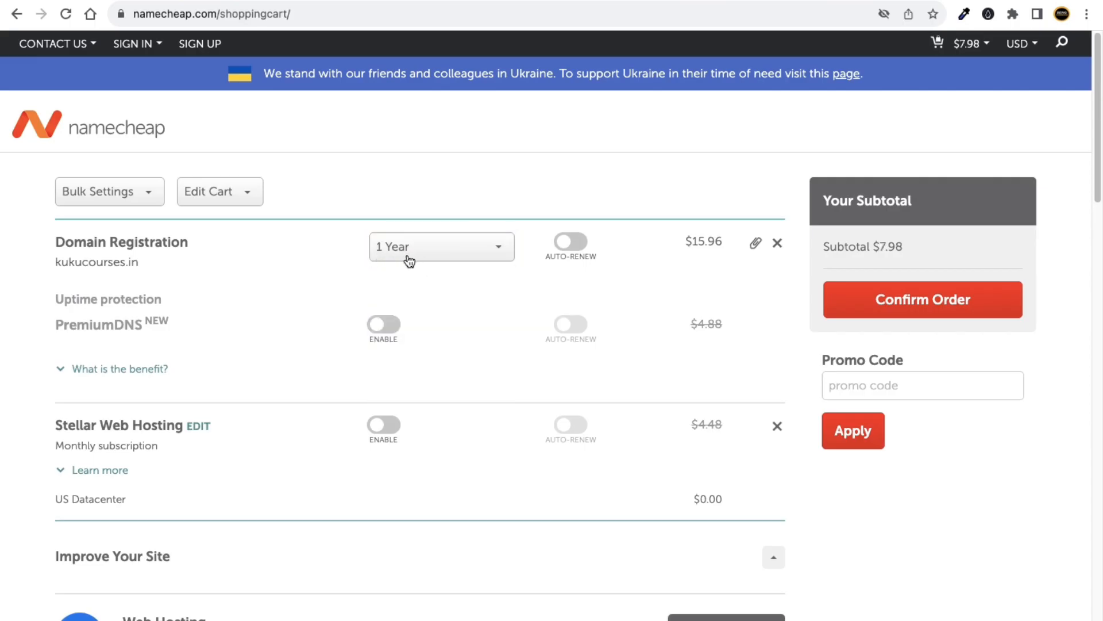
drag(695, 243, 723, 241)
Copy the $7.98 price and enter 7.98 into the Google calculator.
right_click(718, 242)
click(723, 272)
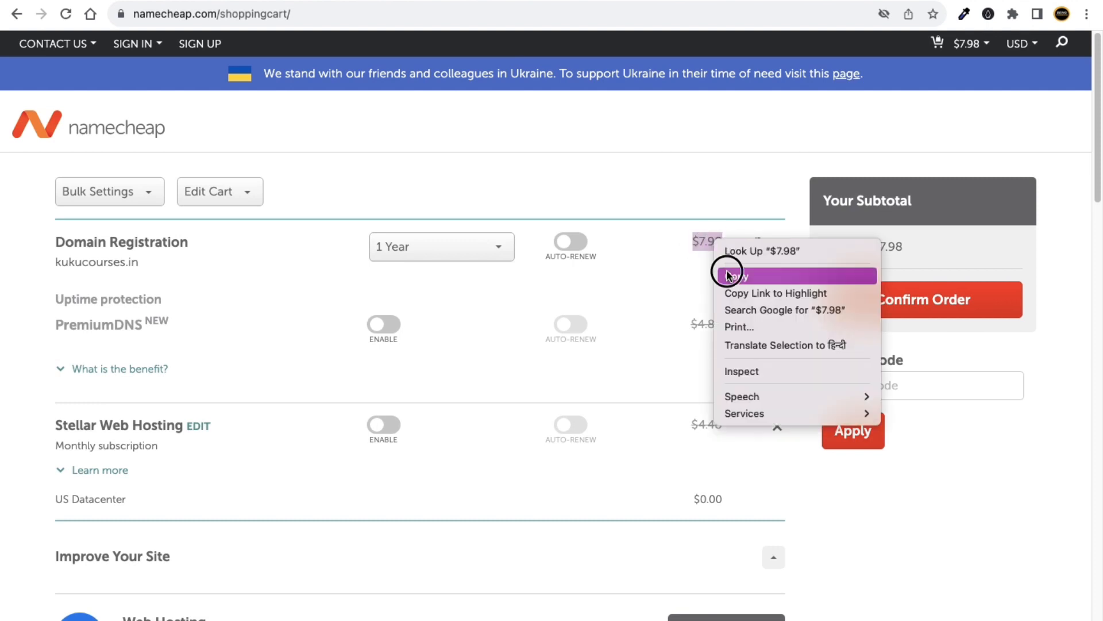
key(super+t)
text(ca)
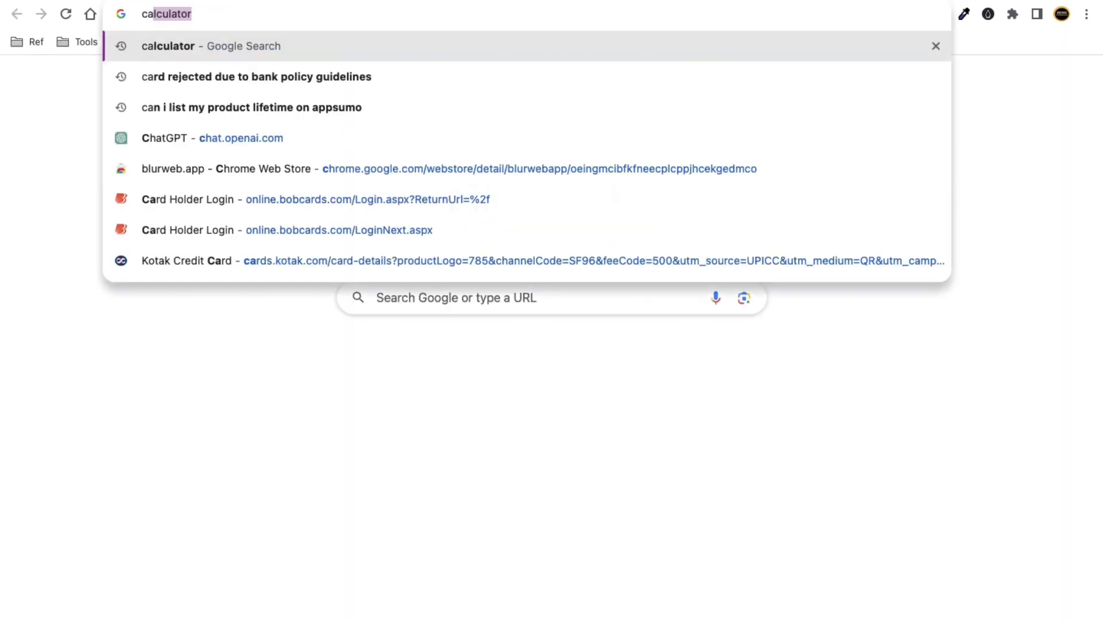
key(Return)
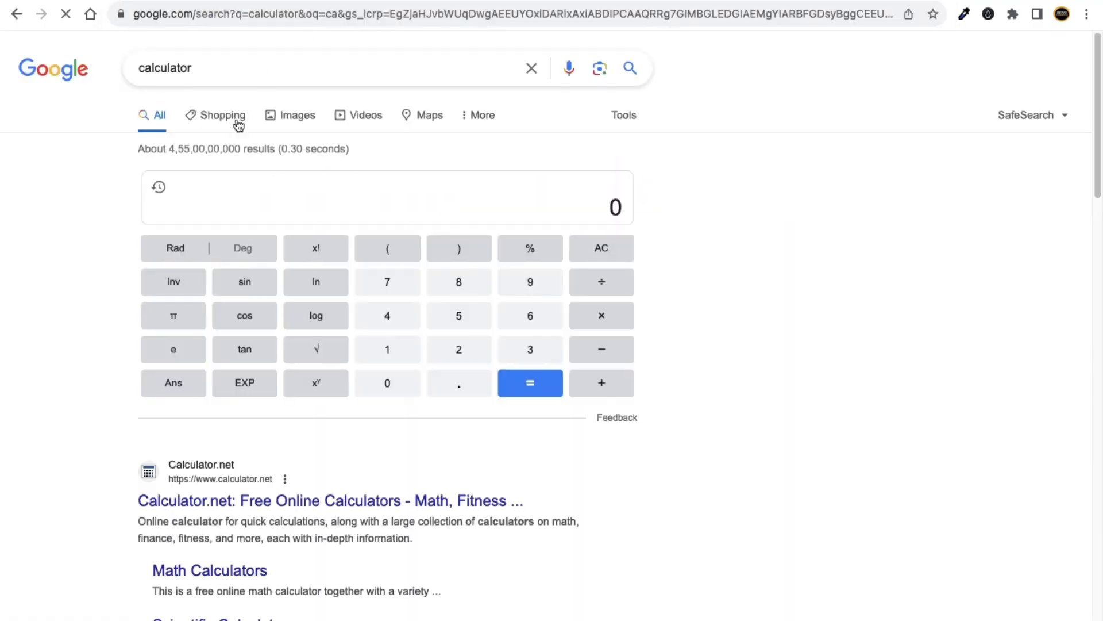
double_click(614, 206)
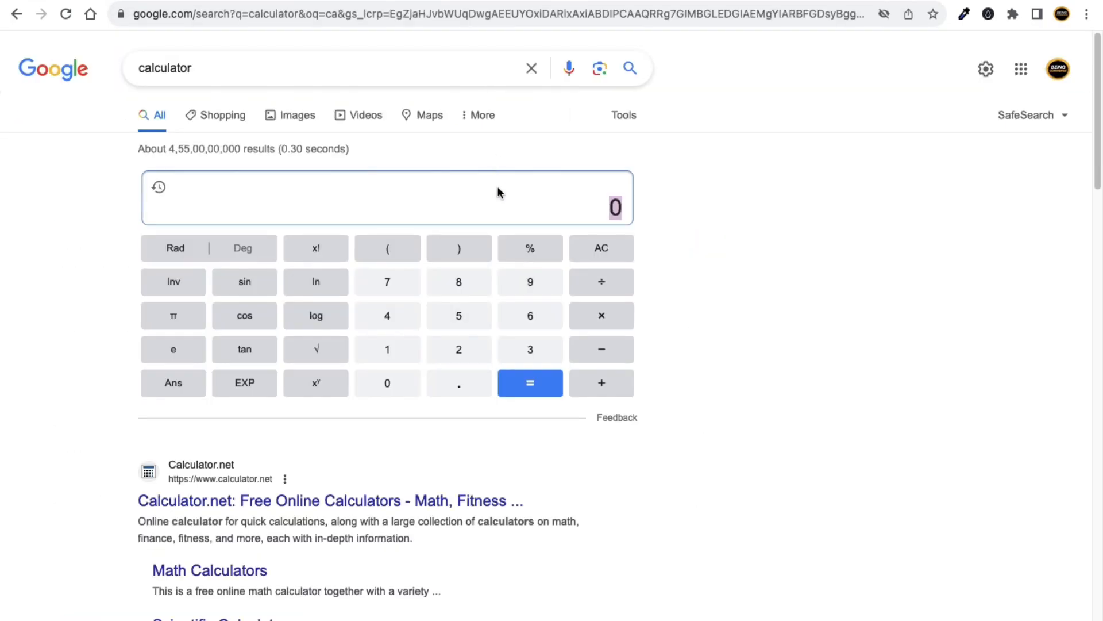
text(6)
key(BackSpace)
text(7.98)
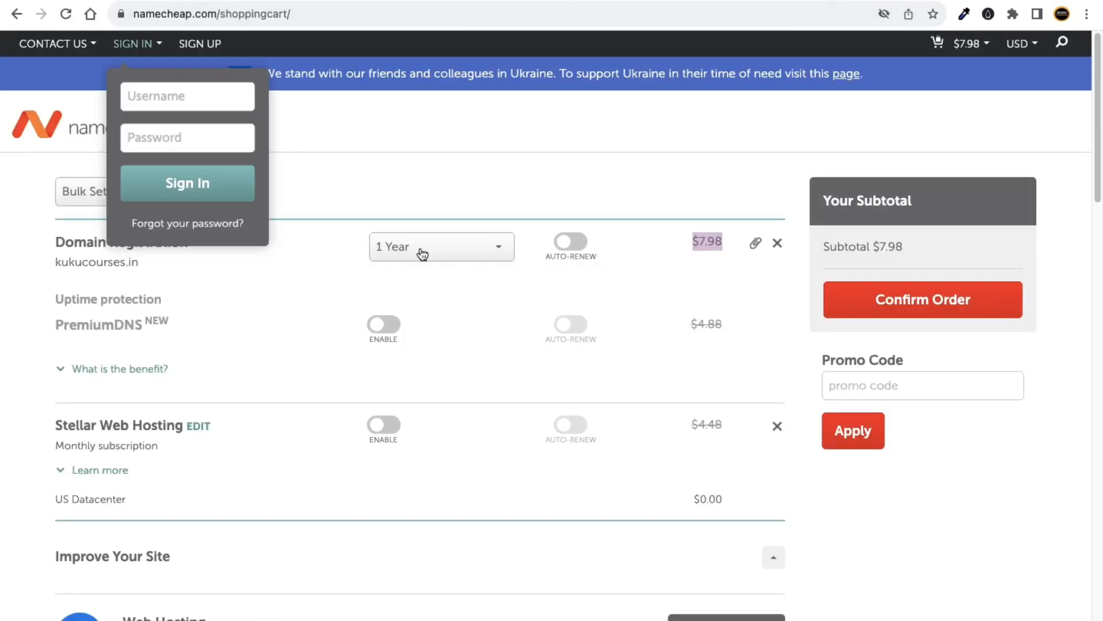
Add 8 to 7.98 on the calculator to get 15.98.
click(520, 138)
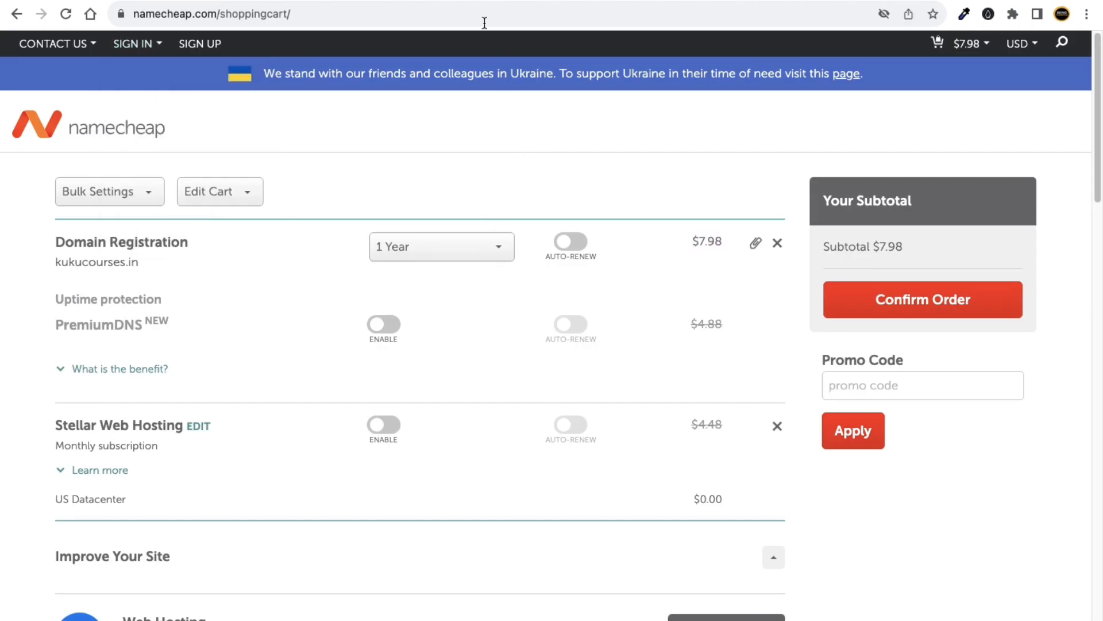
click(468, 1)
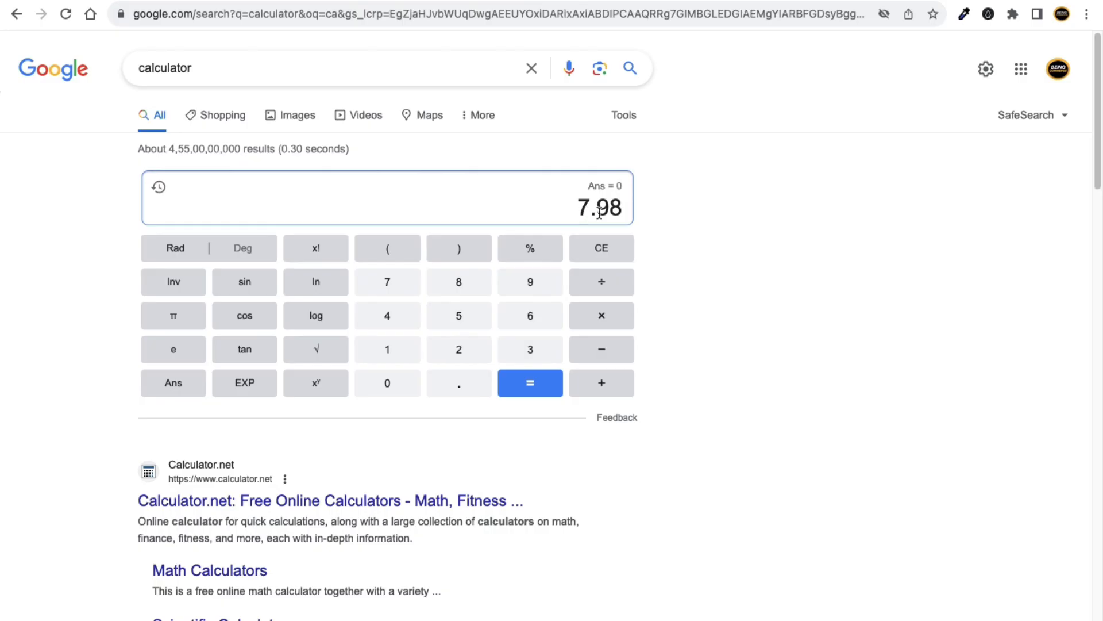
click(603, 382)
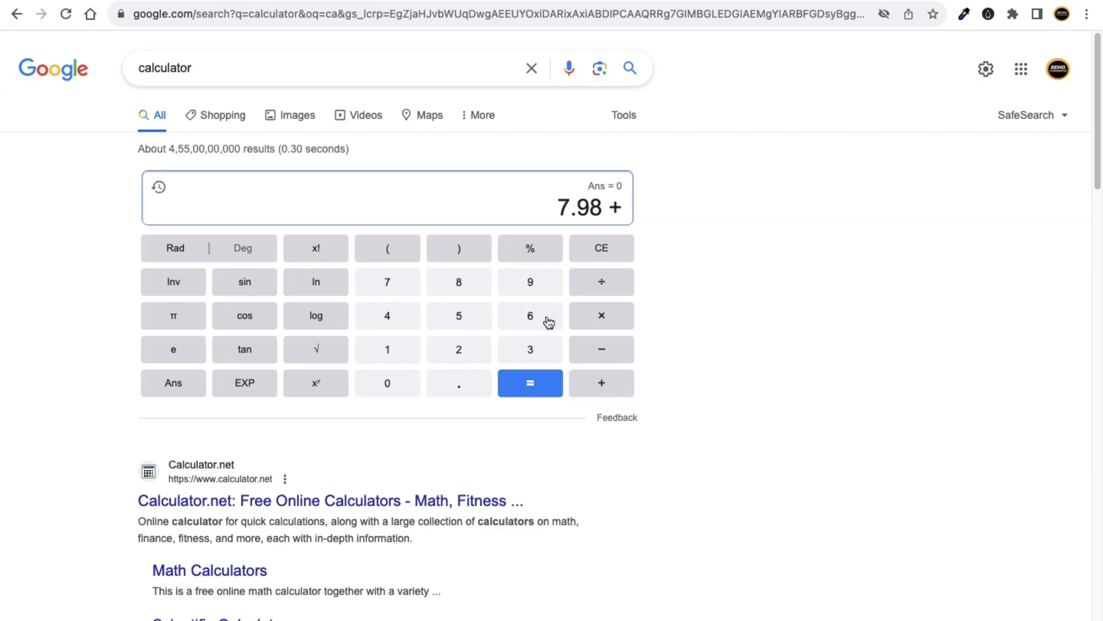
click(457, 284)
click(552, 383)
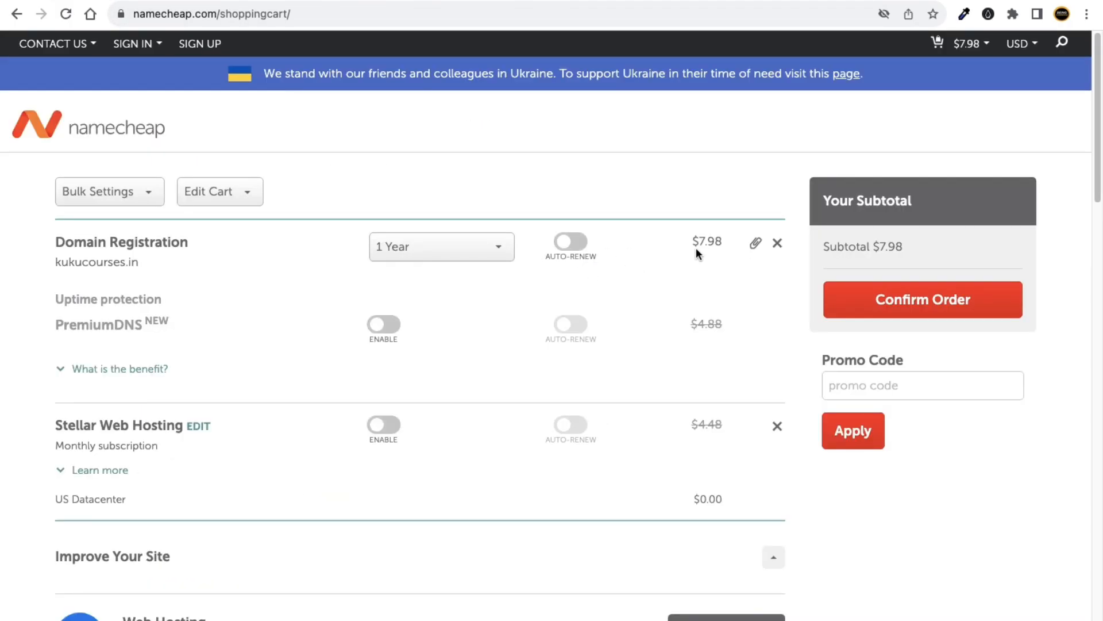
Change the kukucourses.in registration to 2 years, then 3 years ($23.94).
click(451, 248)
click(436, 303)
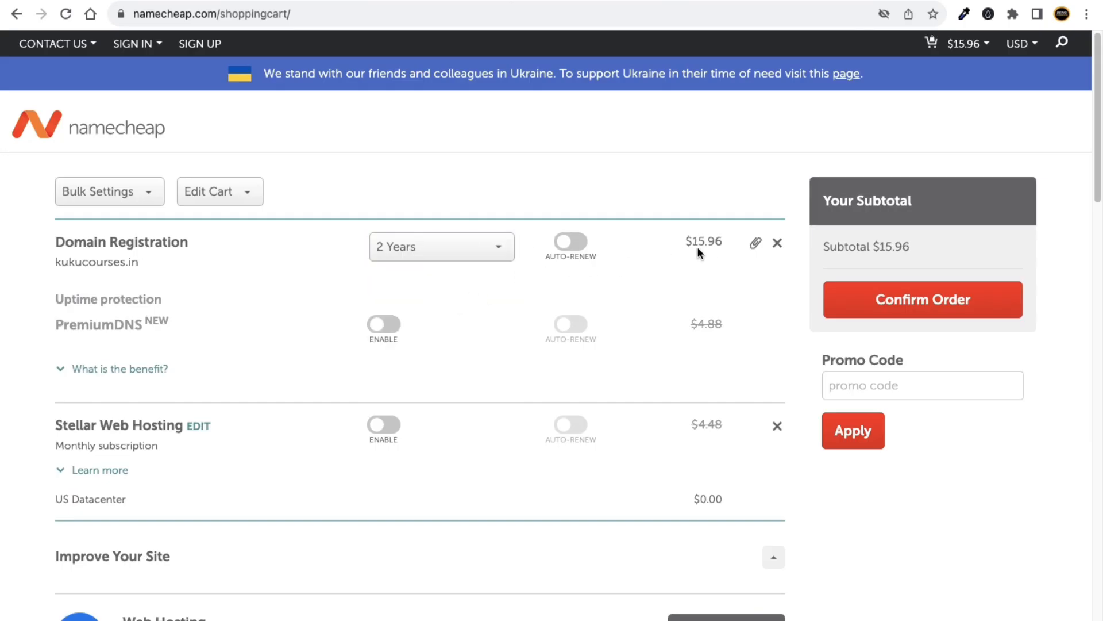
click(433, 1)
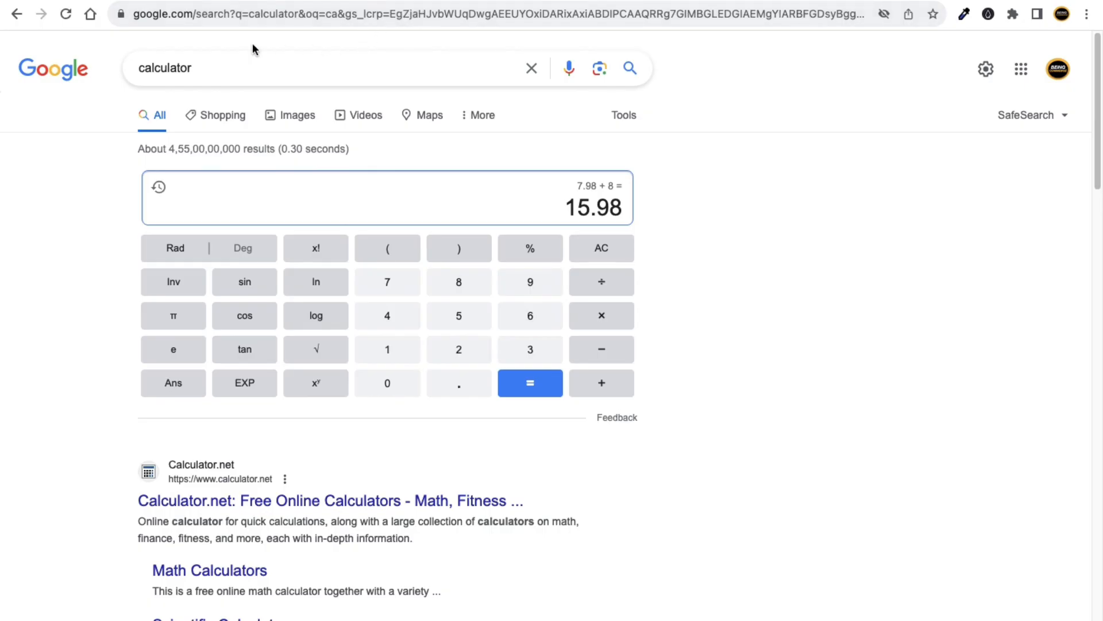
click(162, 2)
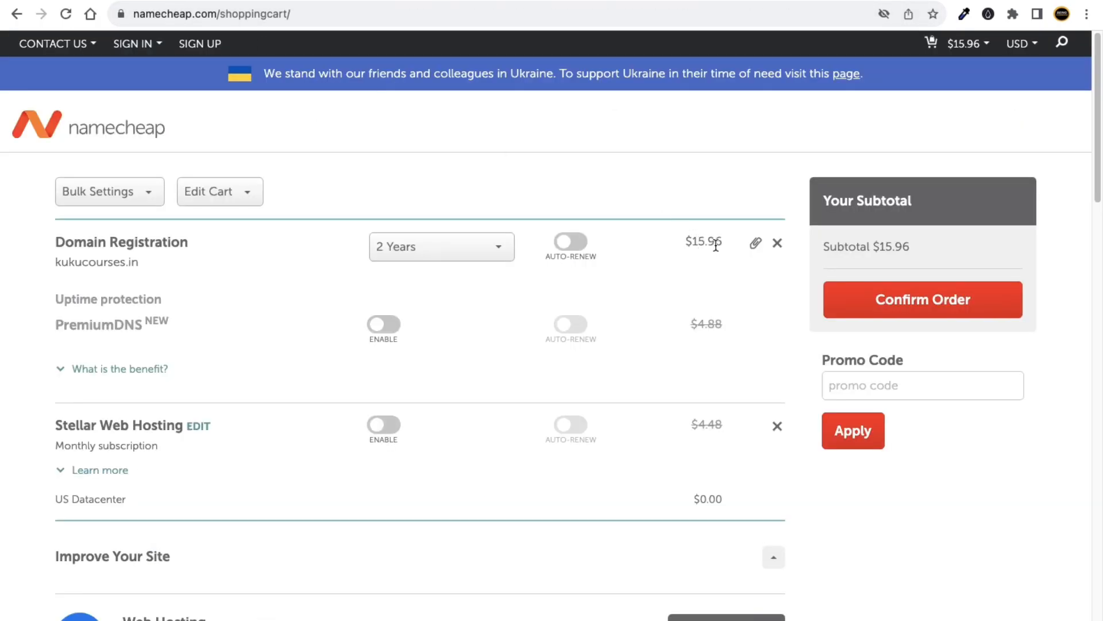
click(480, 2)
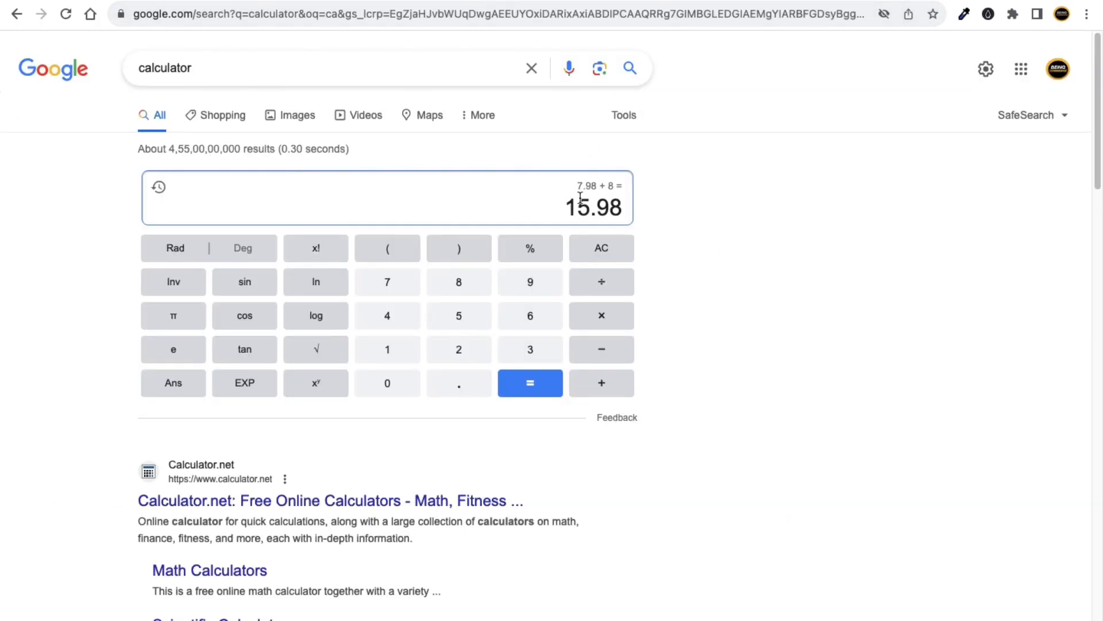
click(96, 2)
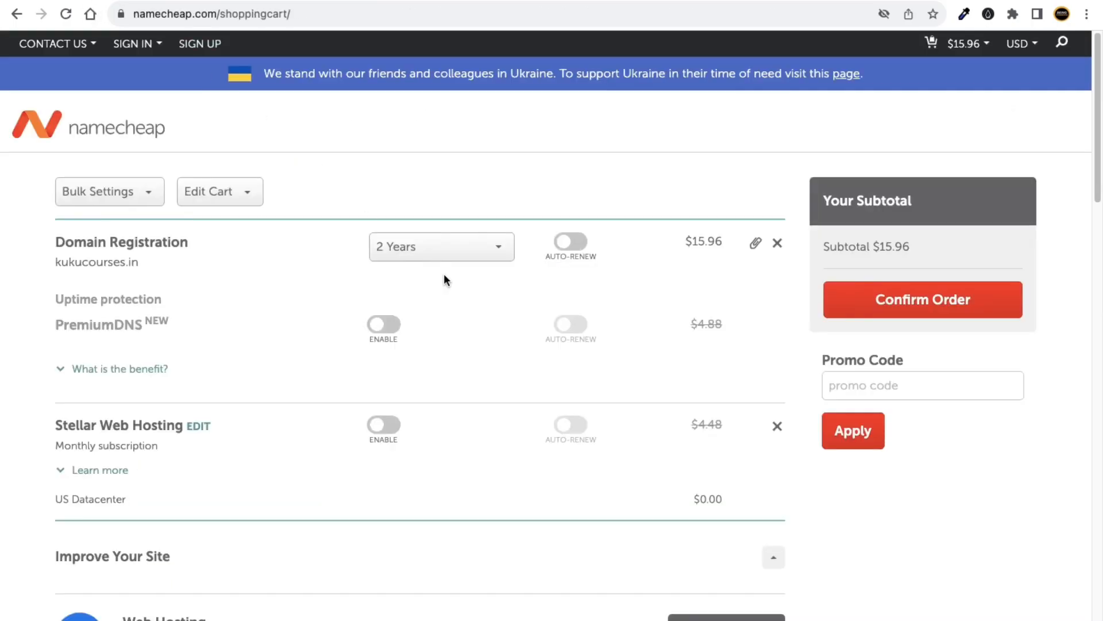
click(441, 253)
click(429, 331)
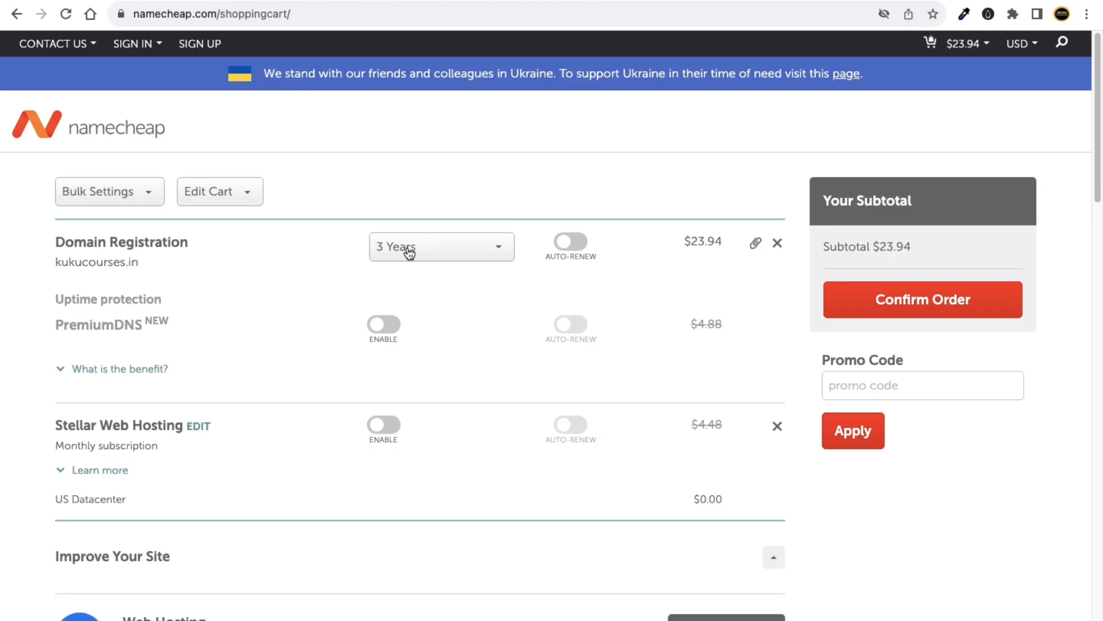
Switch the cart currency to Indian Rupees and highlight the rupee subtotal.
double_click(696, 242)
click(1045, 352)
mouse_move(1027, 50)
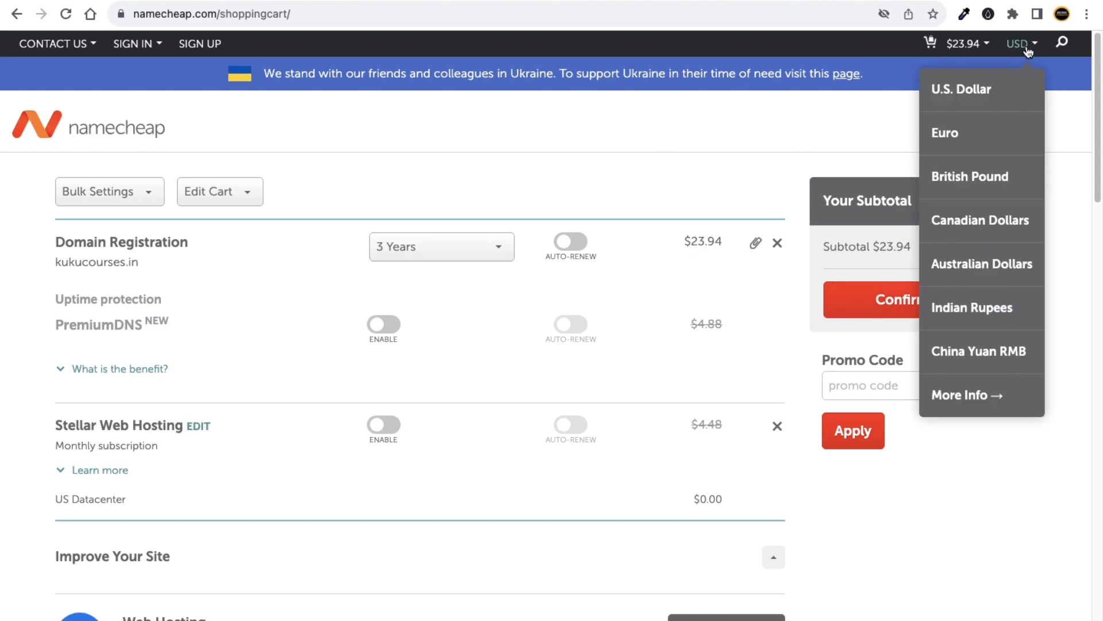
click(965, 305)
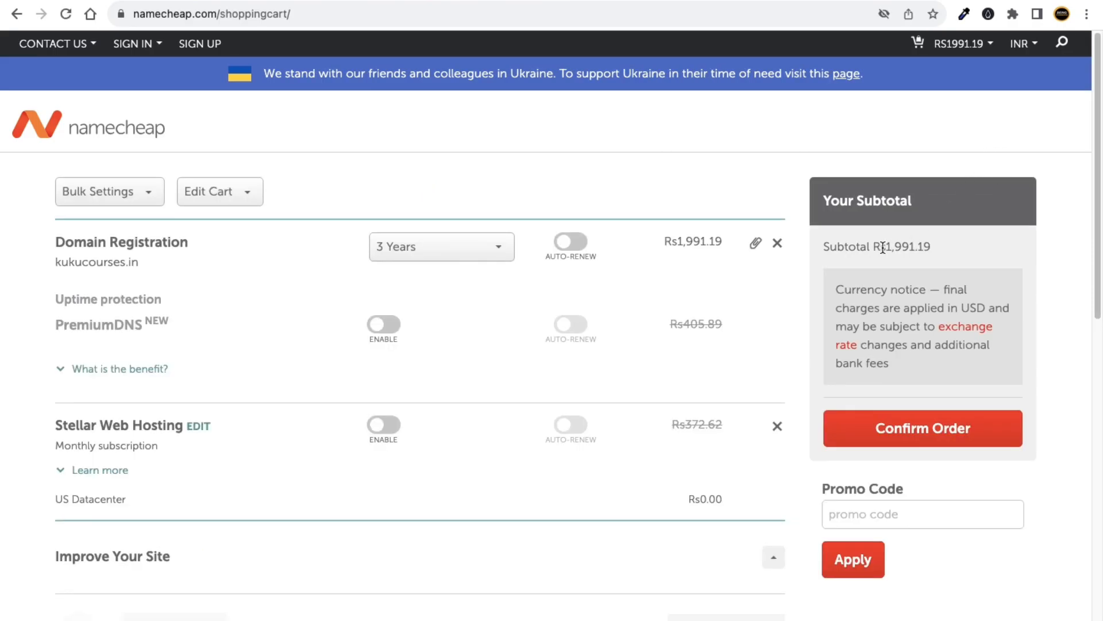
drag(882, 248, 997, 247)
click(1072, 242)
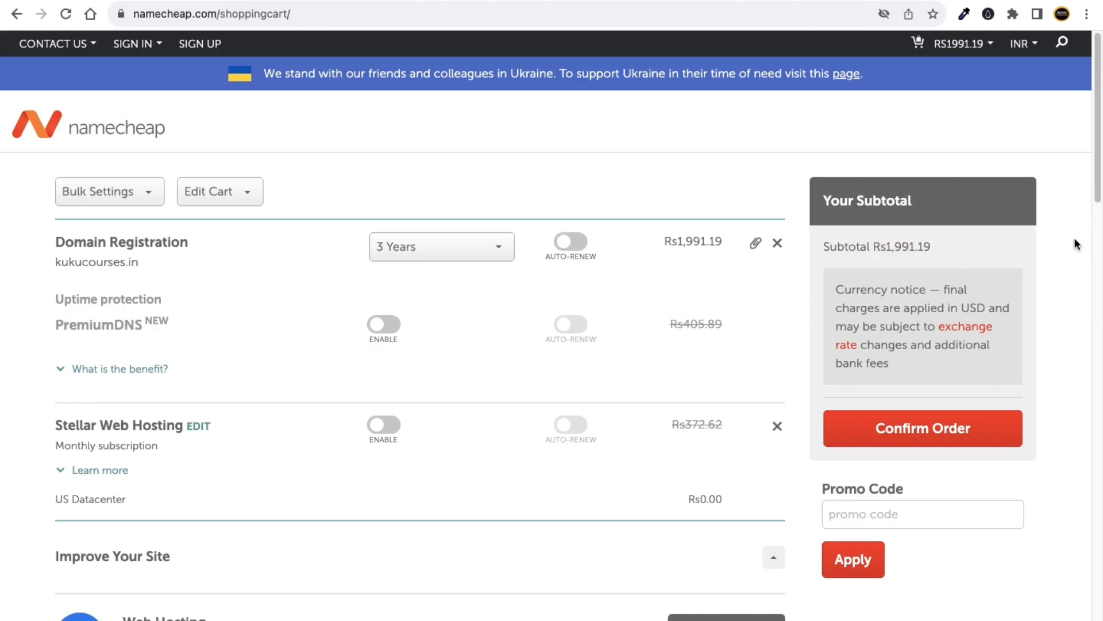
Try a 4-year registration (Rs2,654.91), then set it back to 3 years.
click(475, 249)
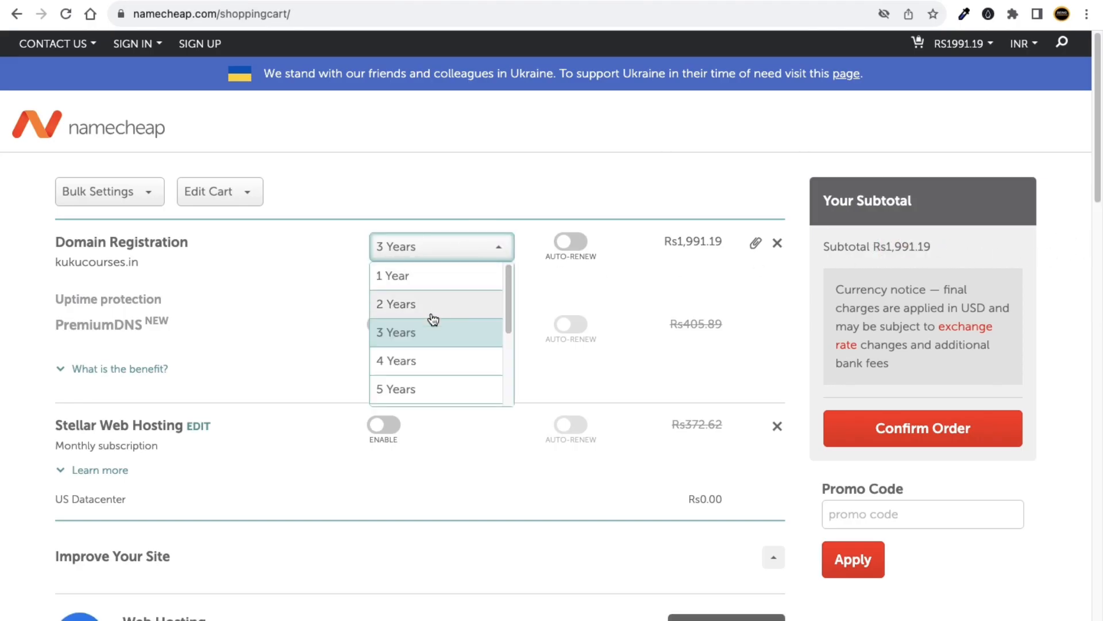
click(432, 357)
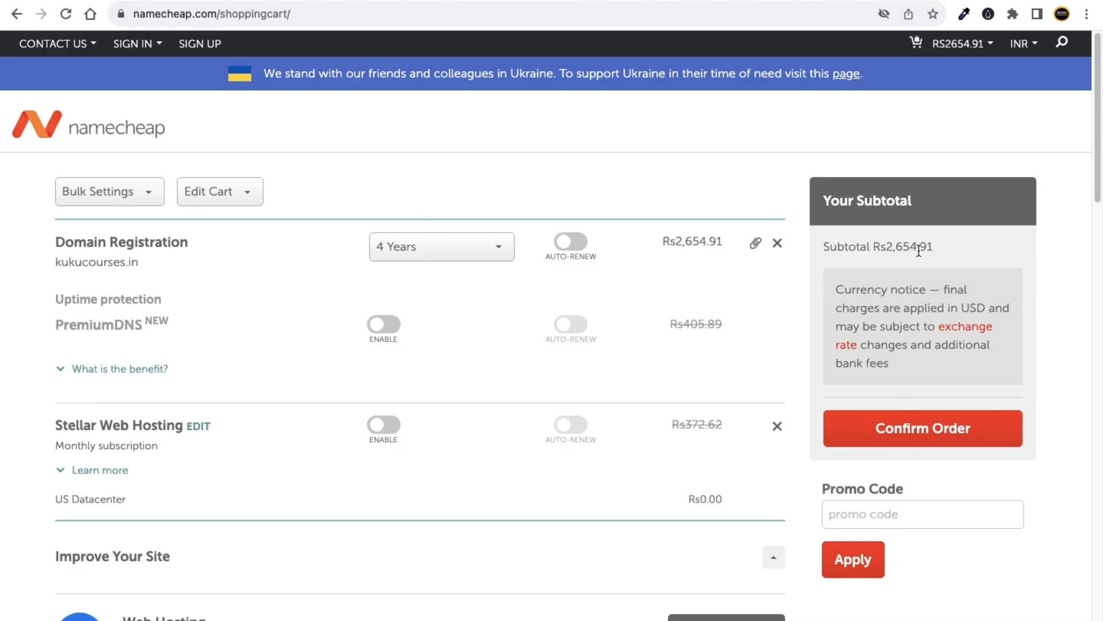
drag(879, 248, 939, 241)
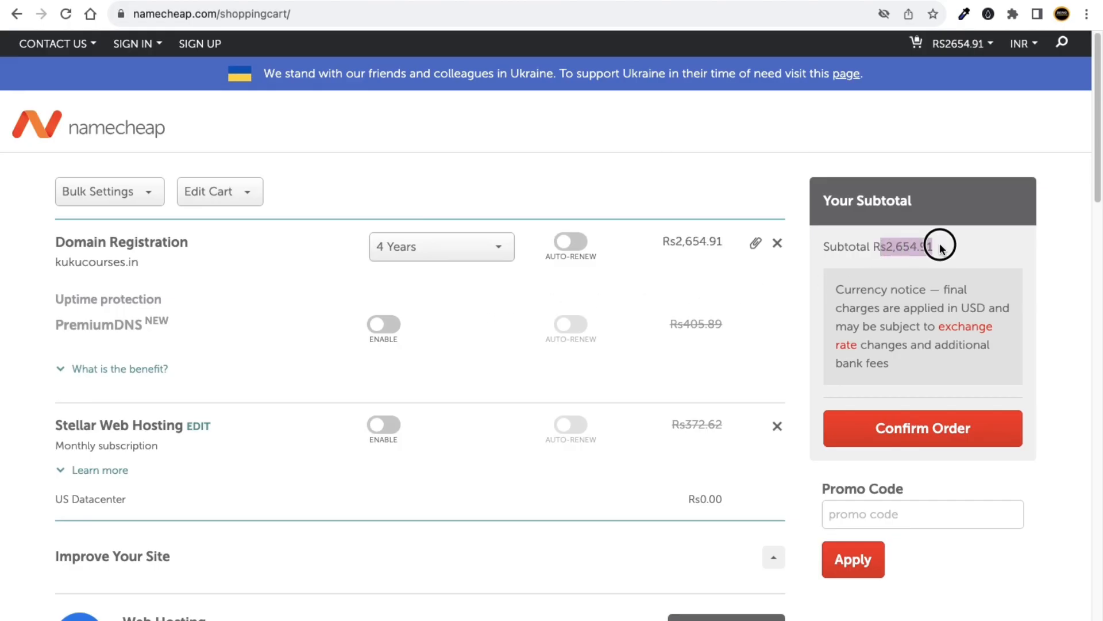
click(457, 248)
click(412, 330)
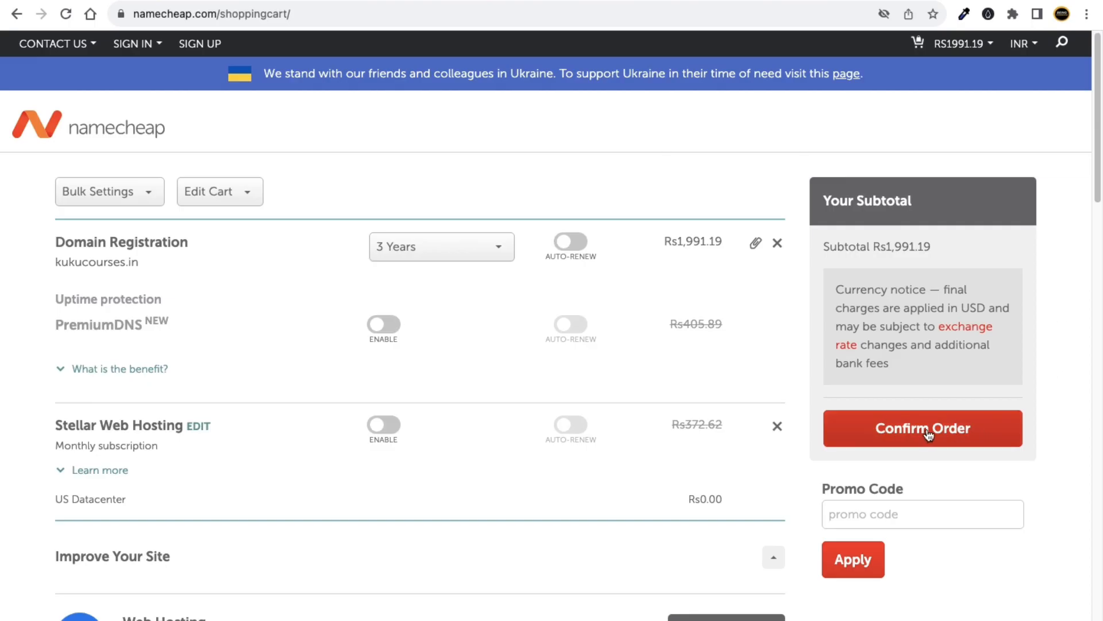
Keep the 3-year registration at Rs1,991.19 and confirm the order.
click(498, 247)
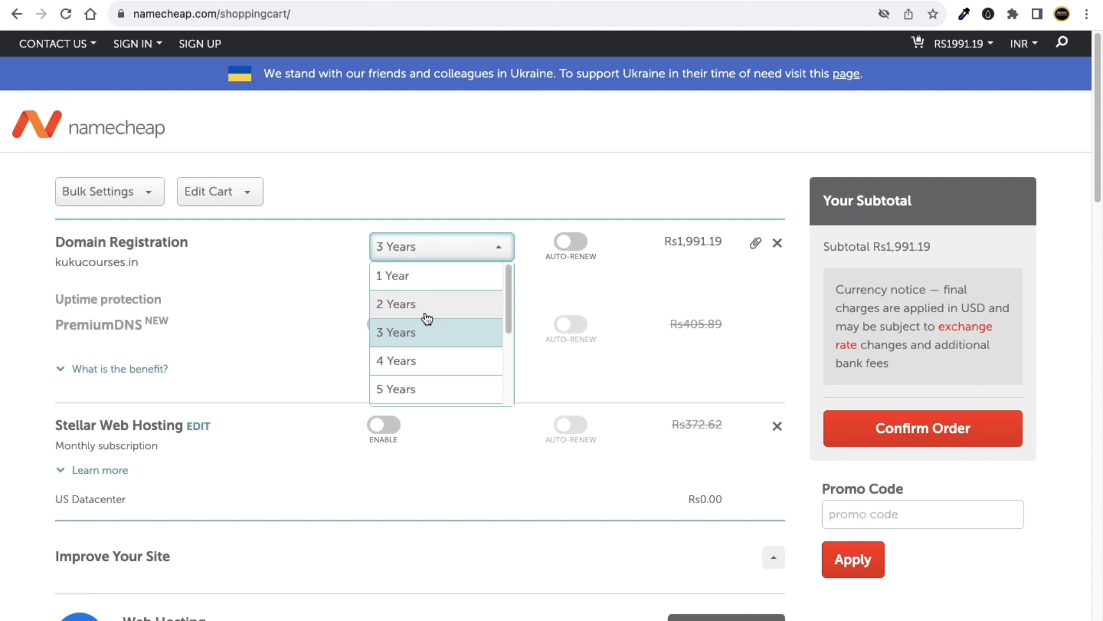
click(549, 165)
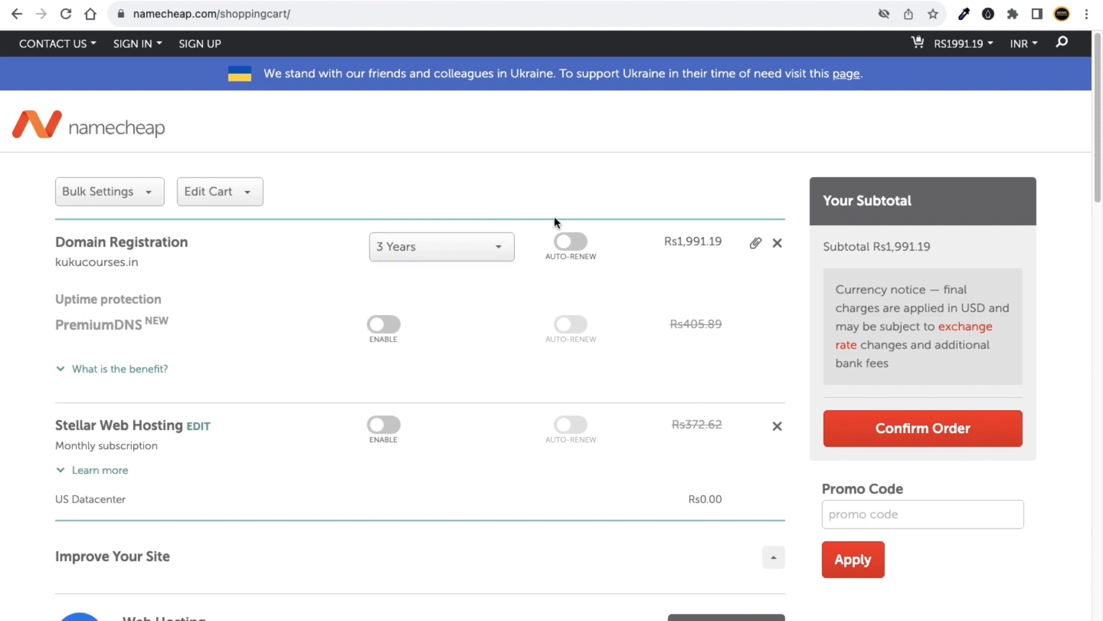
click(935, 432)
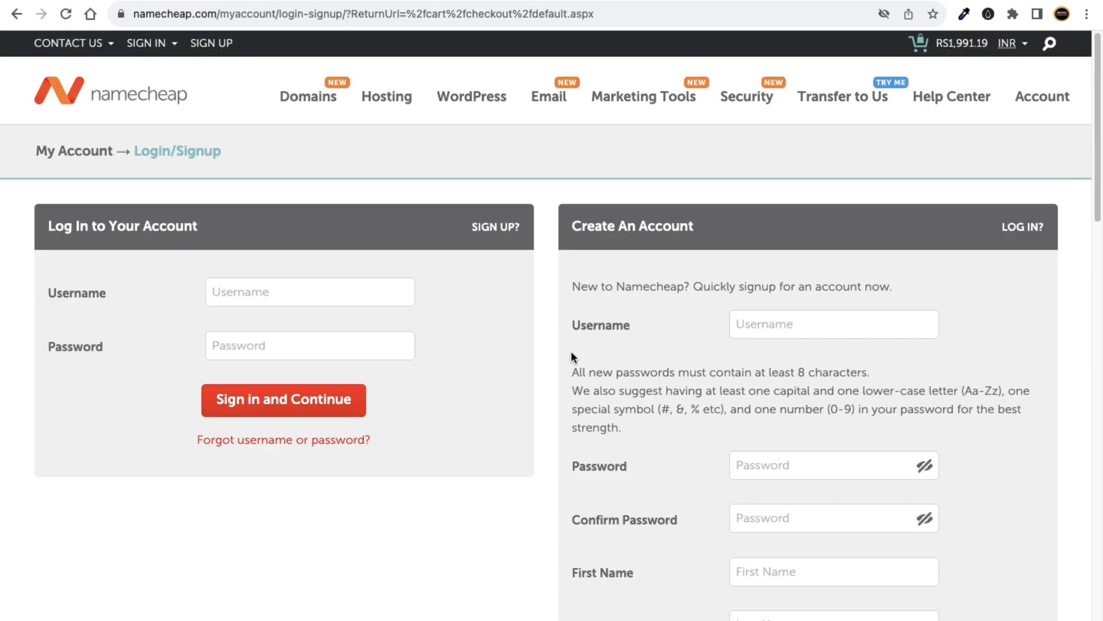
Try the existing-account login username and password fields, then leave the login form empty.
click(305, 304)
click(287, 335)
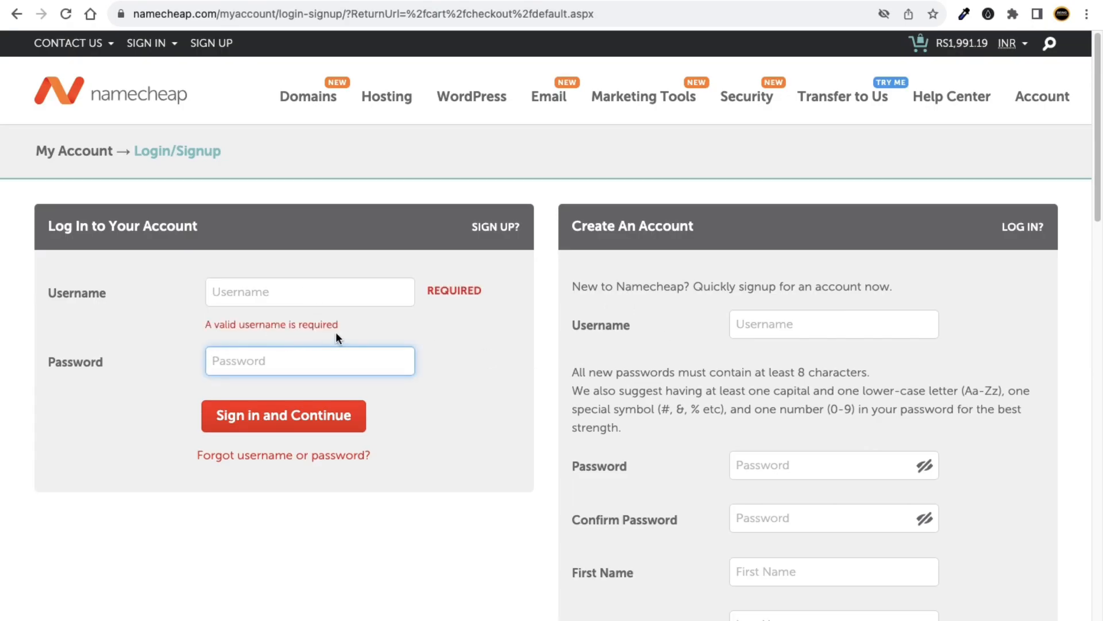
click(489, 333)
Review the Create An Account form, opt out of the newsletter, and create the account.
scroll(719, 295, down, 8)
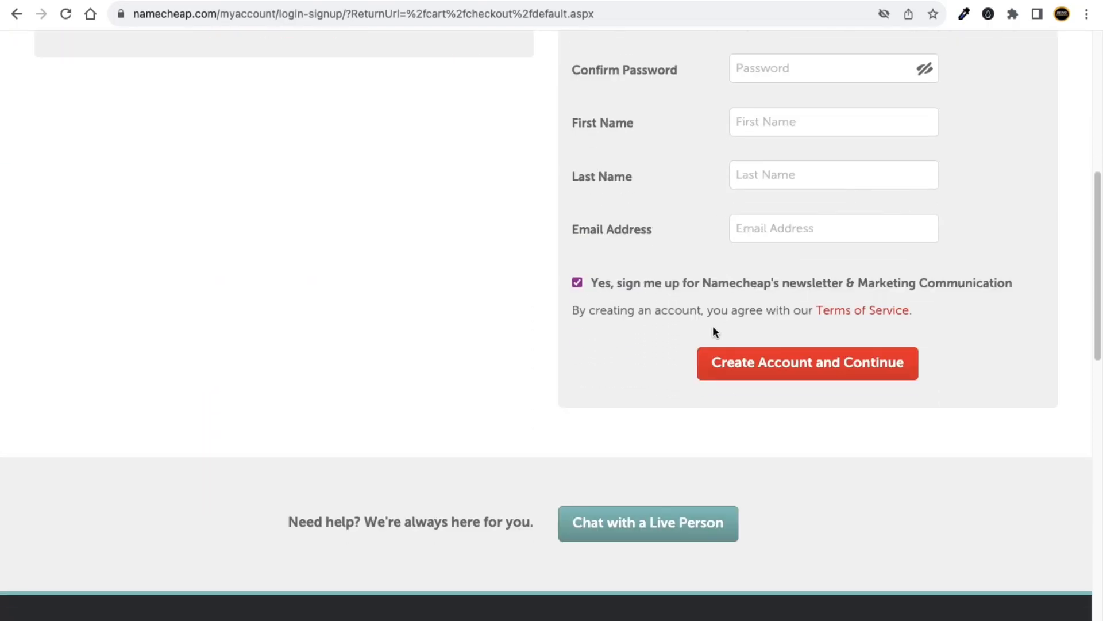
scroll(713, 328, up, 5)
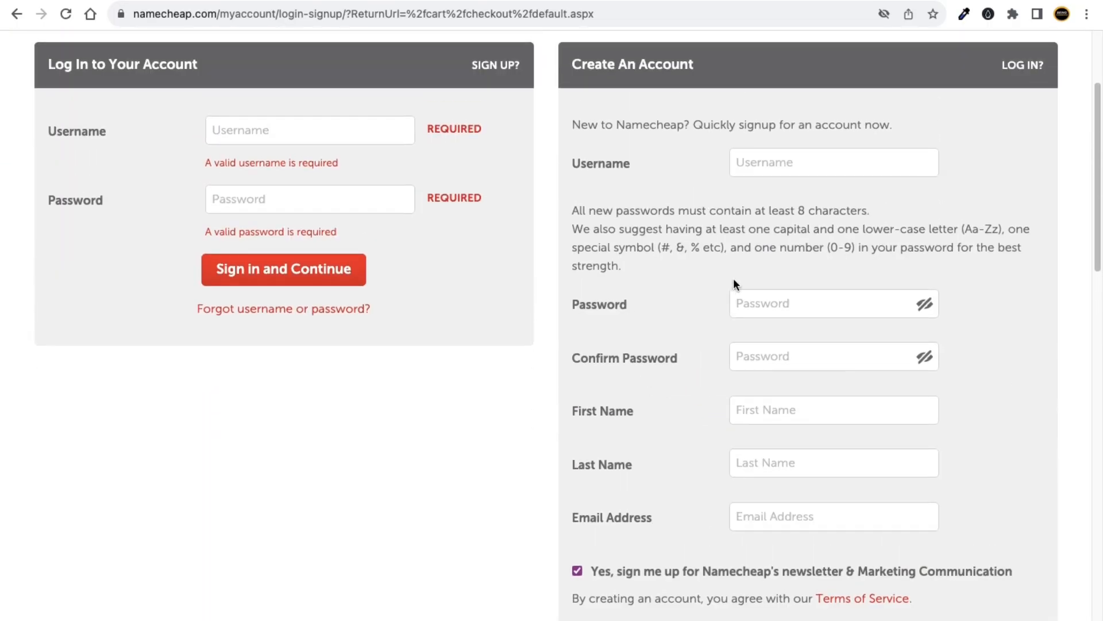
scroll(781, 145, down, 2)
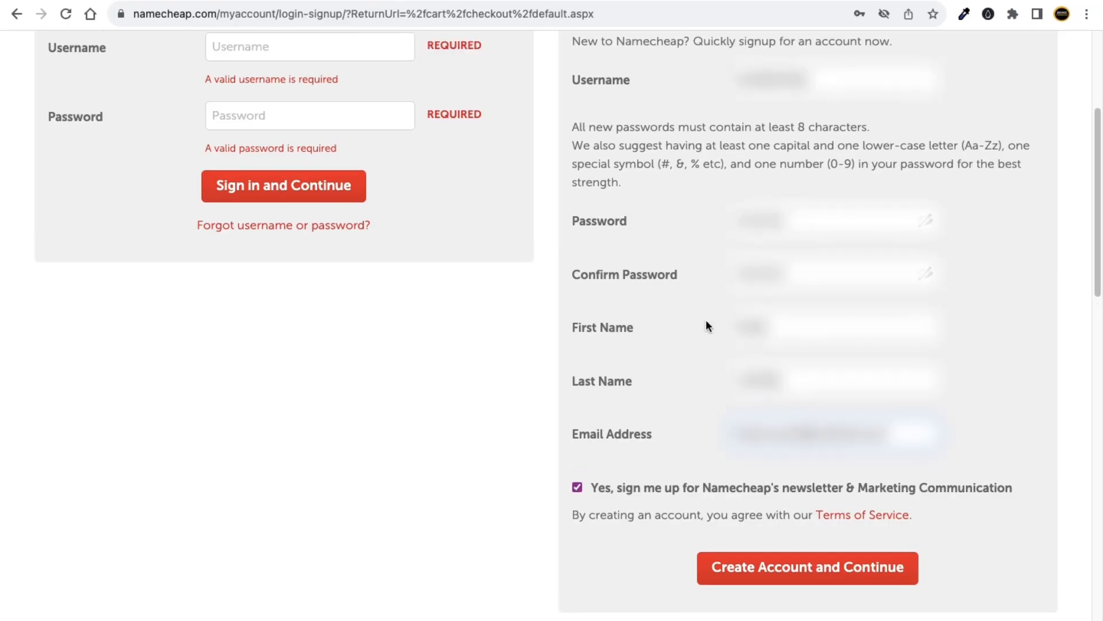
scroll(706, 320, up, 2)
scroll(759, 132, down, 1)
scroll(786, 244, down, 1)
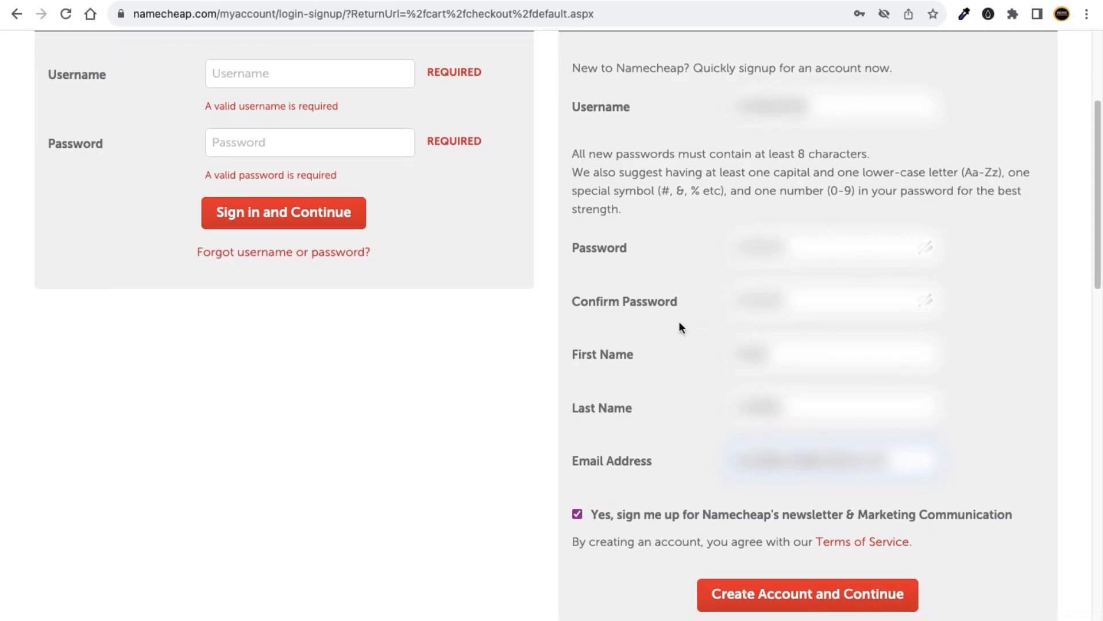
scroll(786, 278, down, 1)
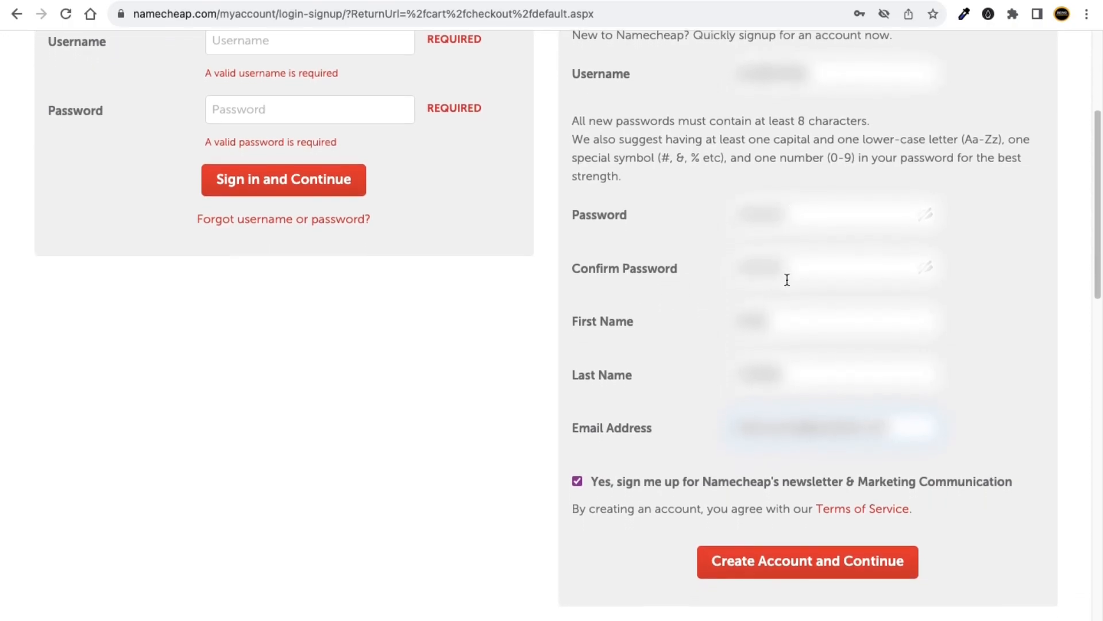
scroll(778, 234, up, 1)
scroll(688, 349, down, 1)
scroll(851, 440, up, 1)
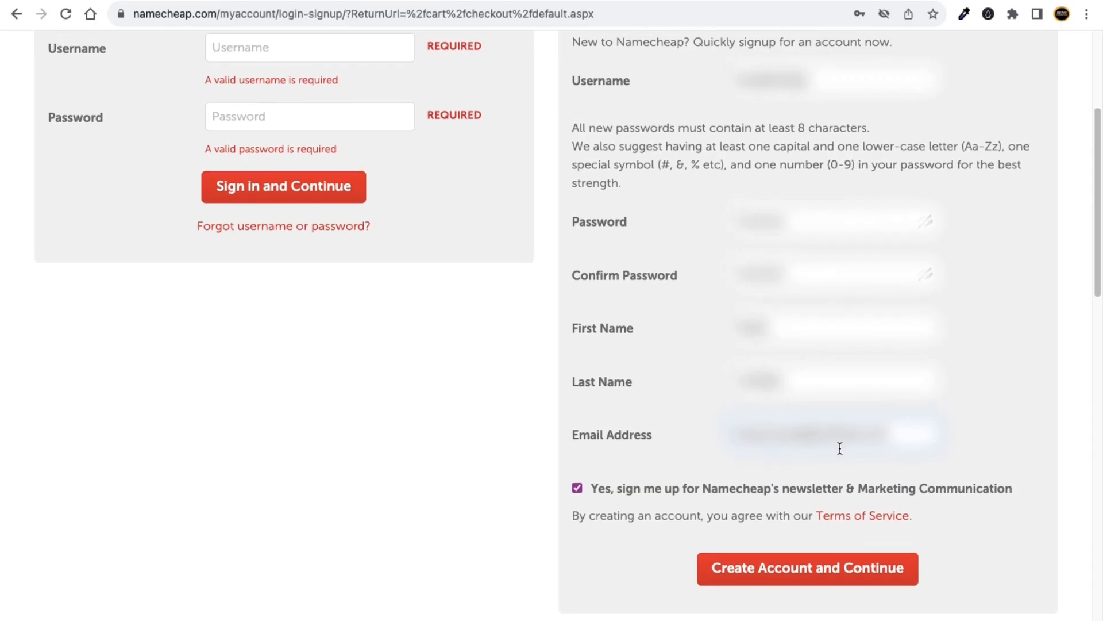
click(578, 489)
click(790, 574)
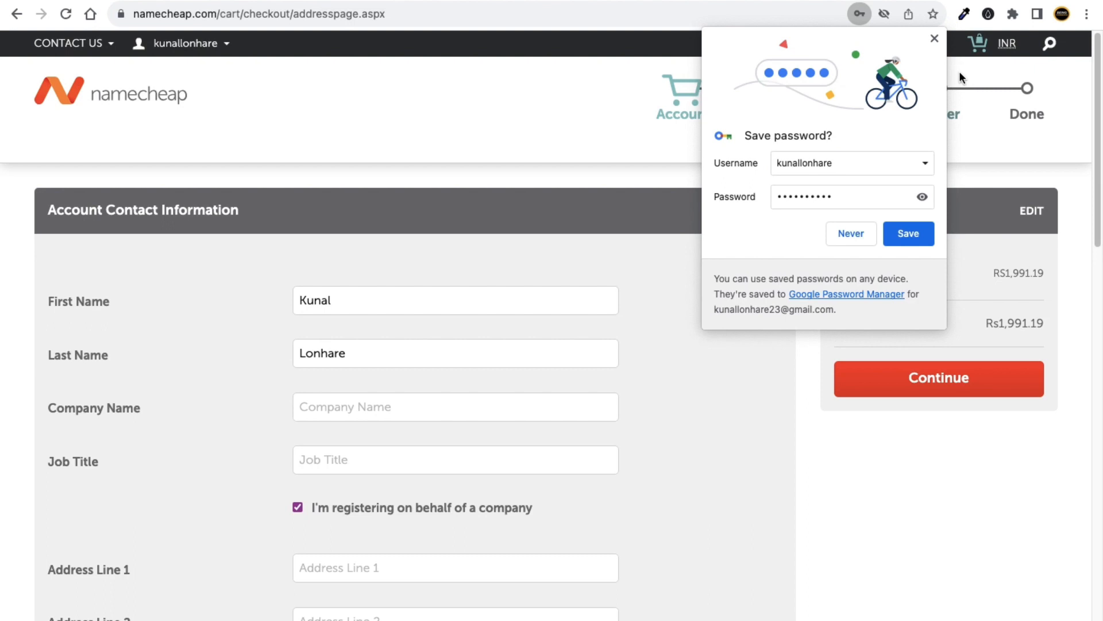
Save the new Namecheap password in the browser and review the Account Contact Information page.
click(902, 240)
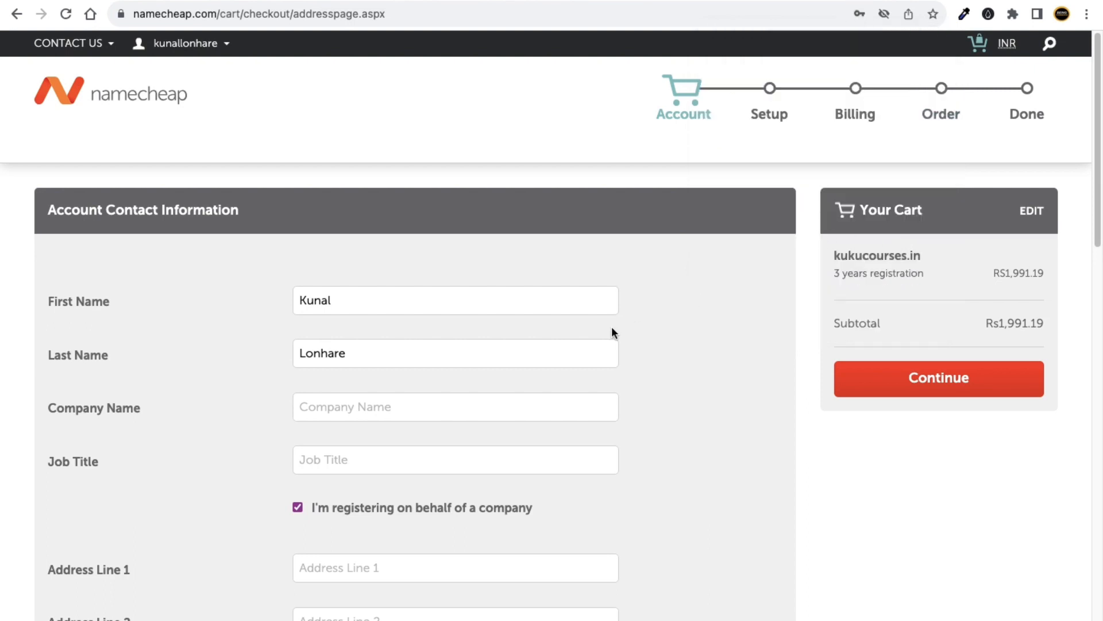
scroll(379, 339, down, 9)
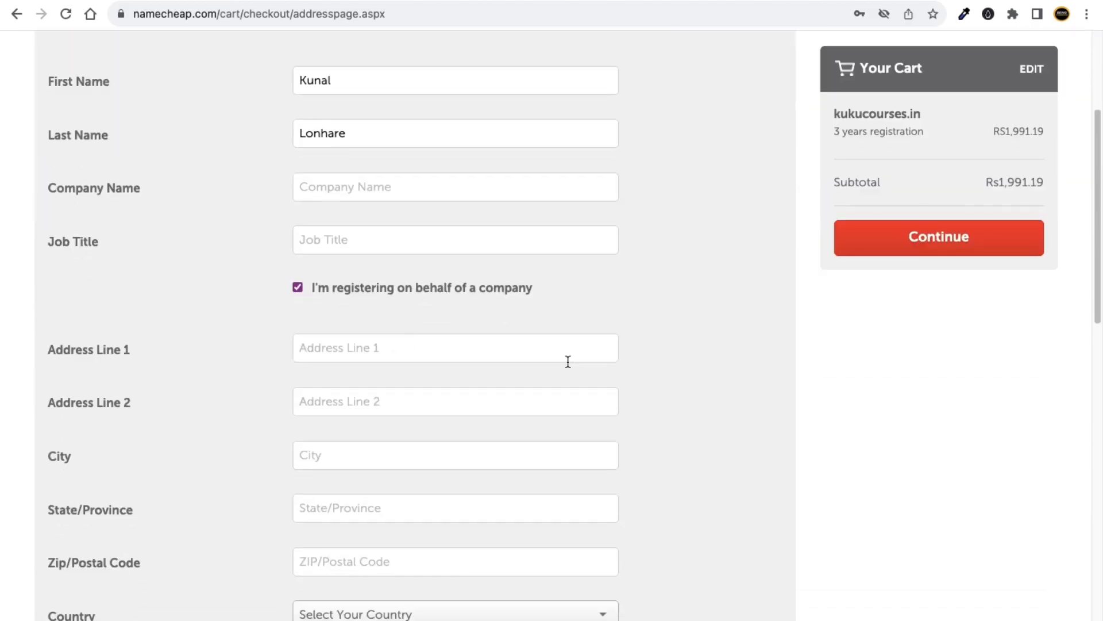
scroll(408, 310, down, 1)
scroll(425, 287, up, 10)
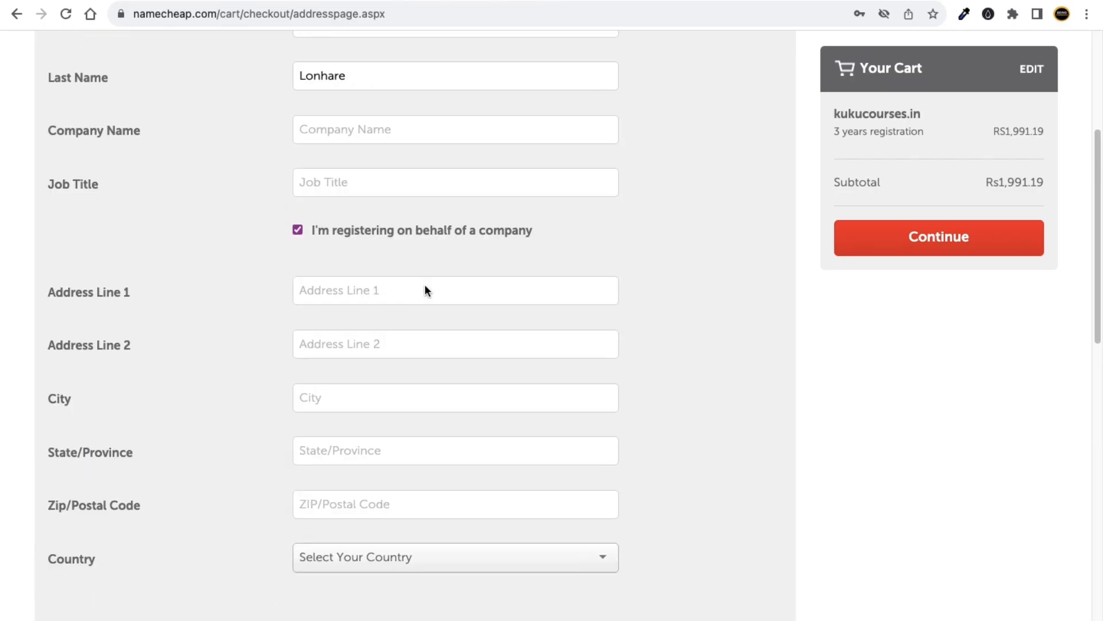
scroll(265, 405, down, 5)
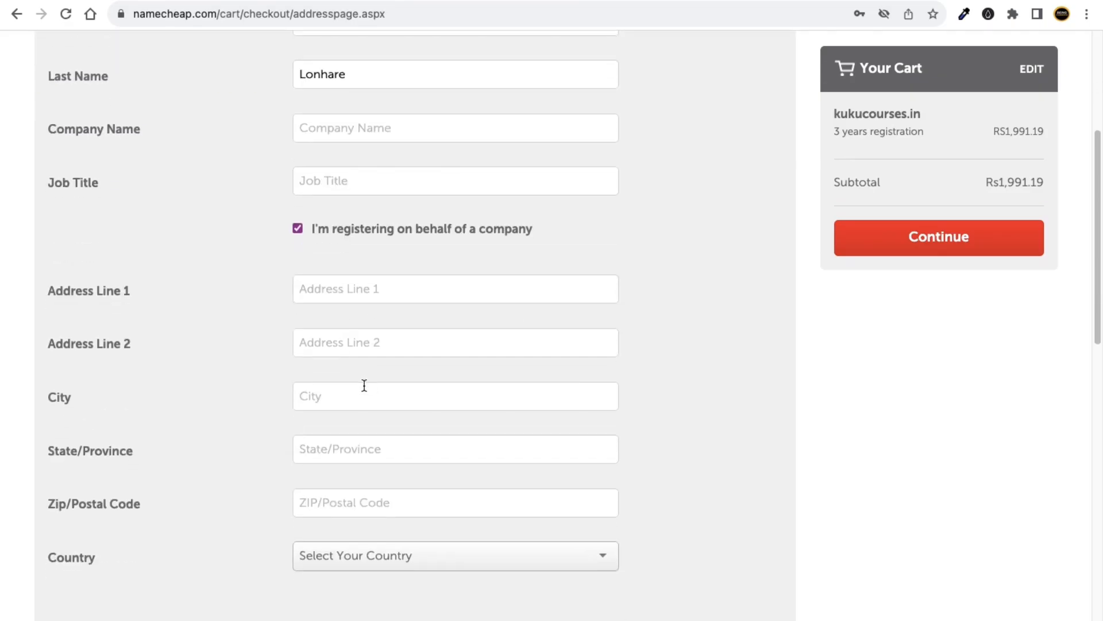
scroll(363, 376, down, 1)
scroll(356, 403, down, 5)
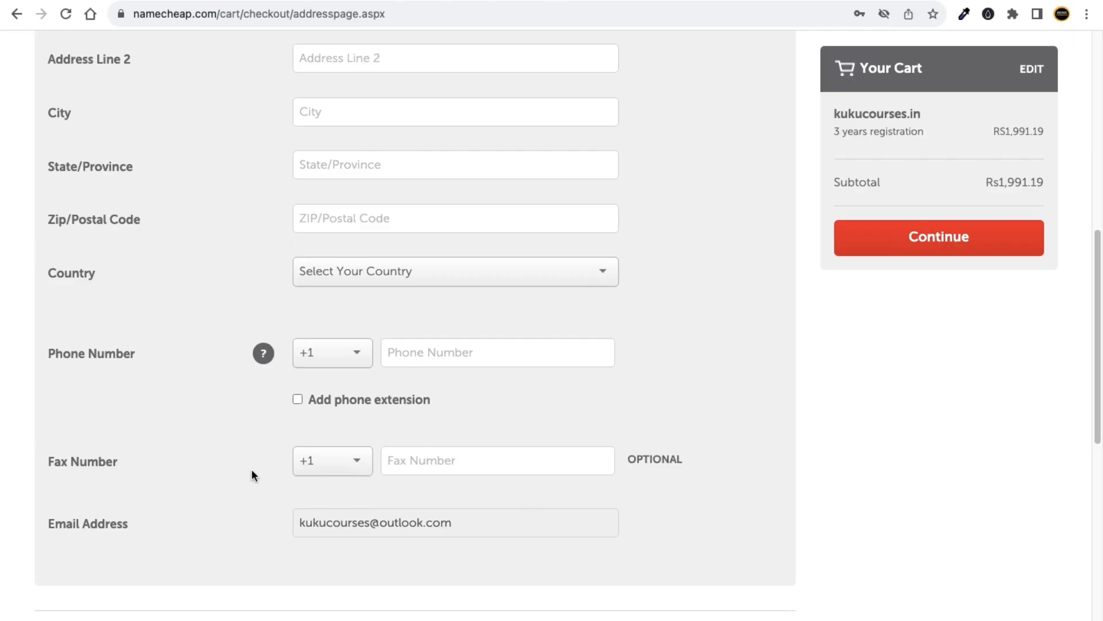
scroll(251, 468, up, 10)
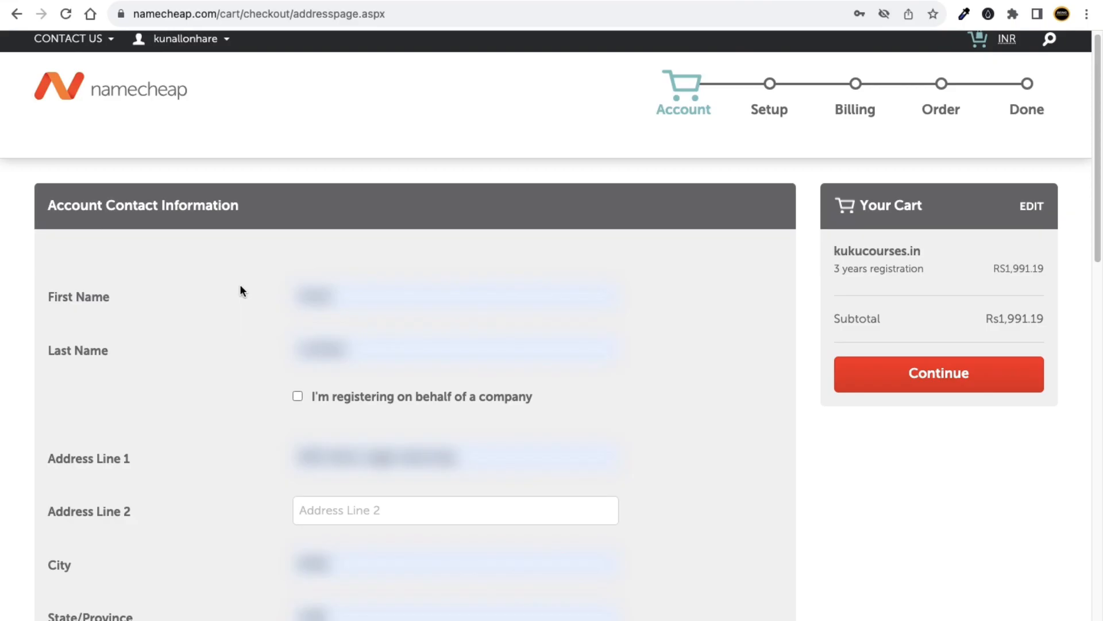
scroll(240, 287, down, 3)
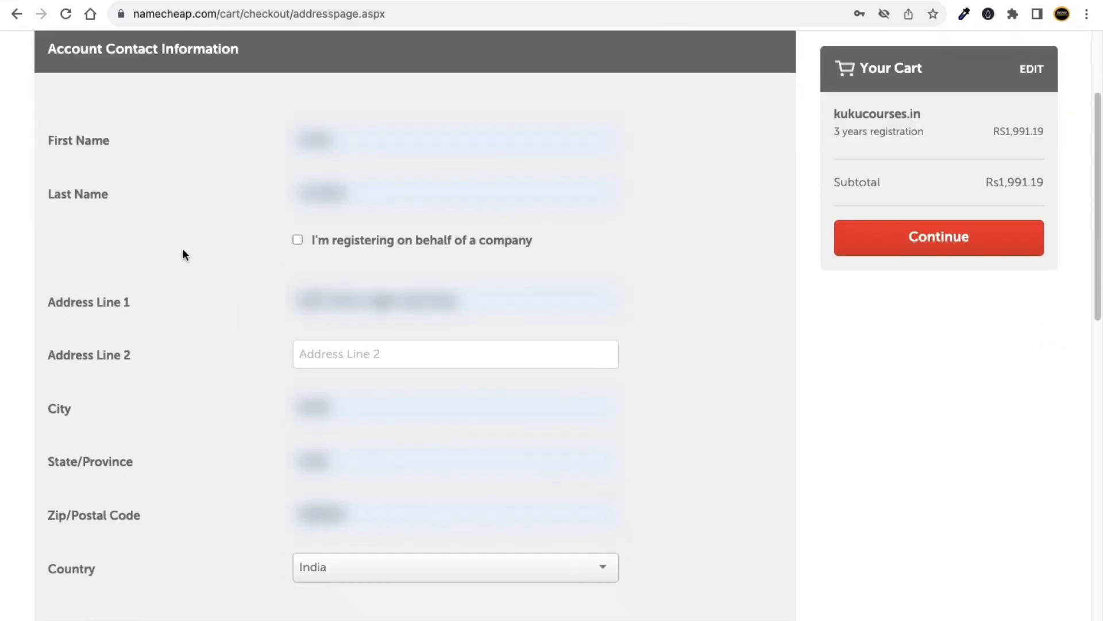
Toggle company registration on and back off to keep it personal, then continue past account contacts.
click(298, 234)
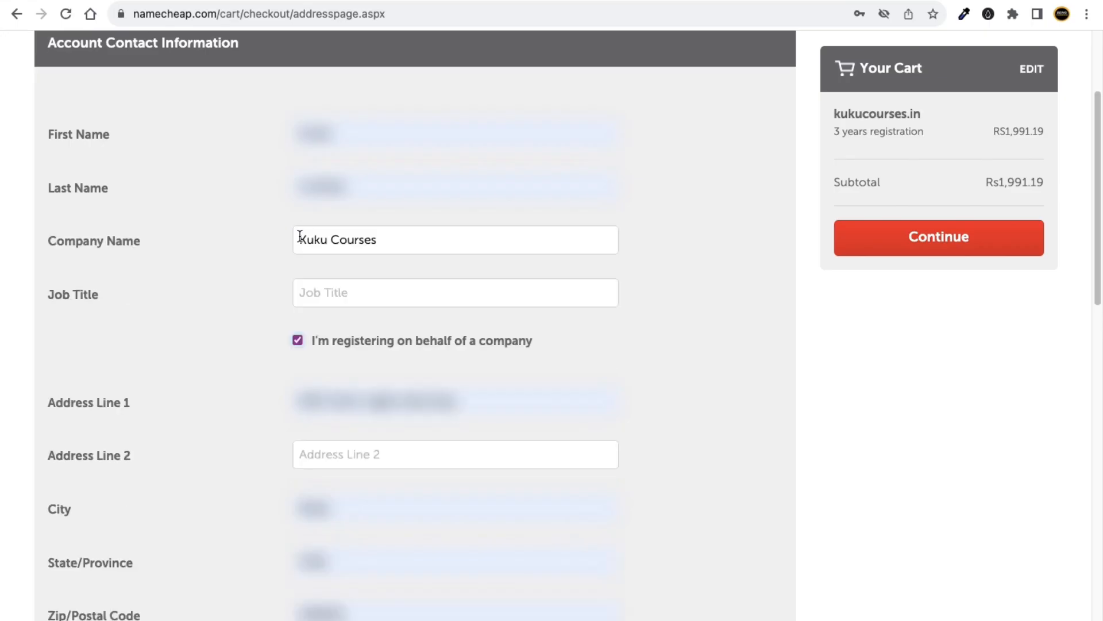
click(298, 342)
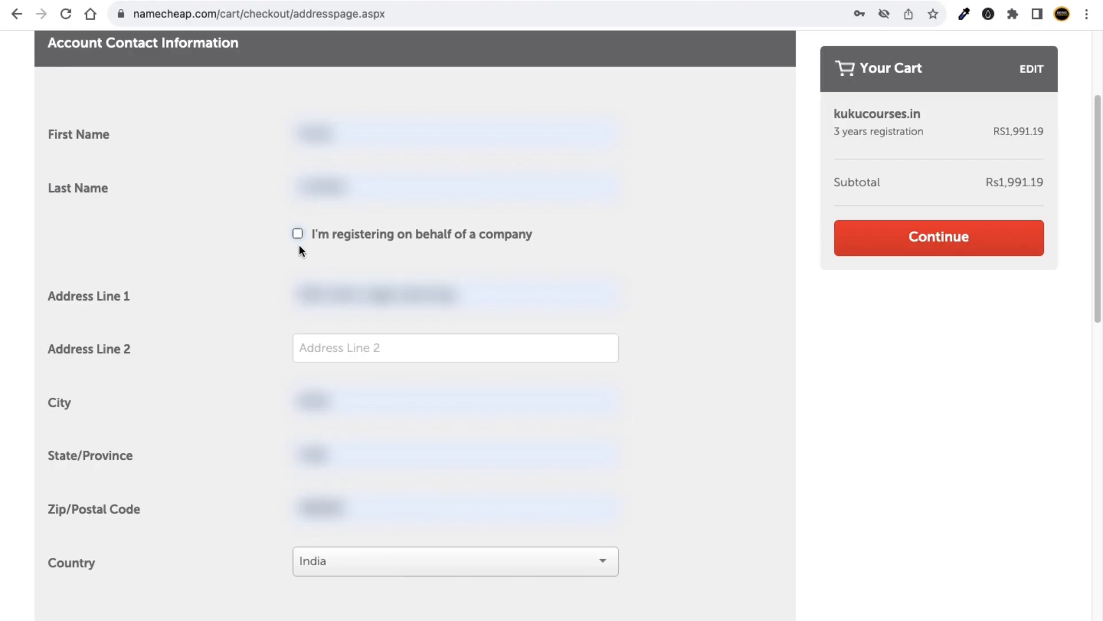
scroll(258, 270, down, 1)
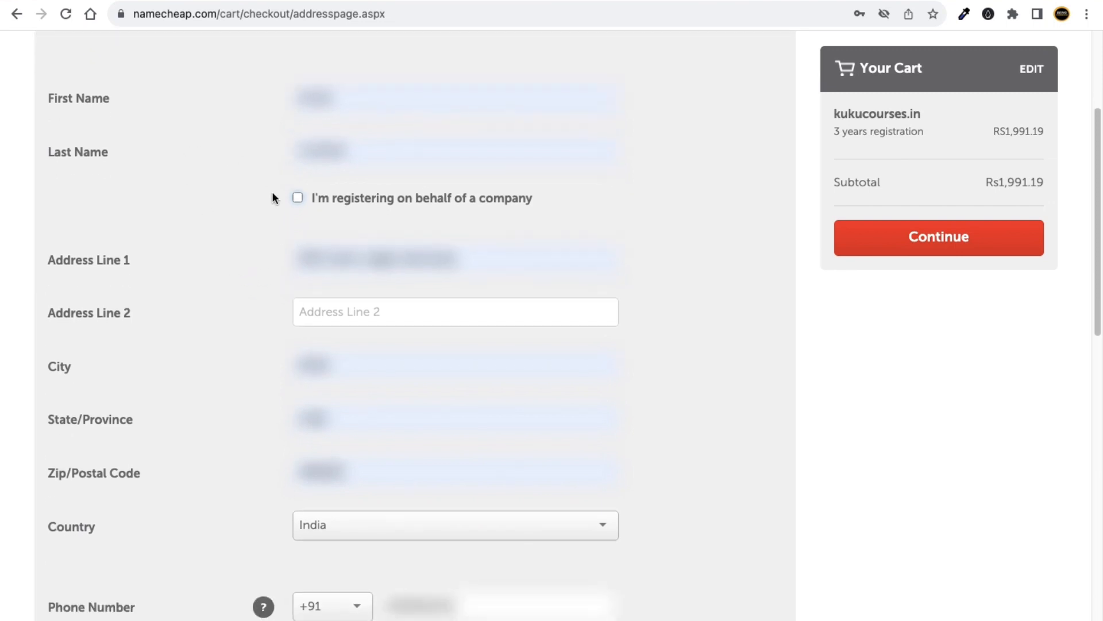
scroll(322, 293, down, 1)
scroll(247, 322, down, 5)
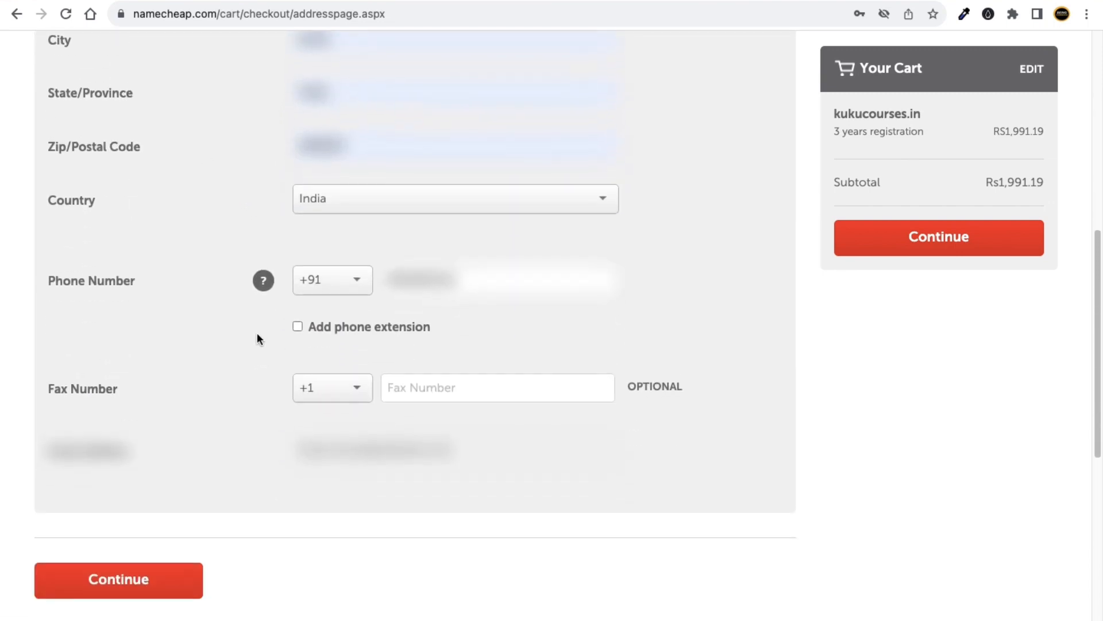
scroll(172, 408, up, 2)
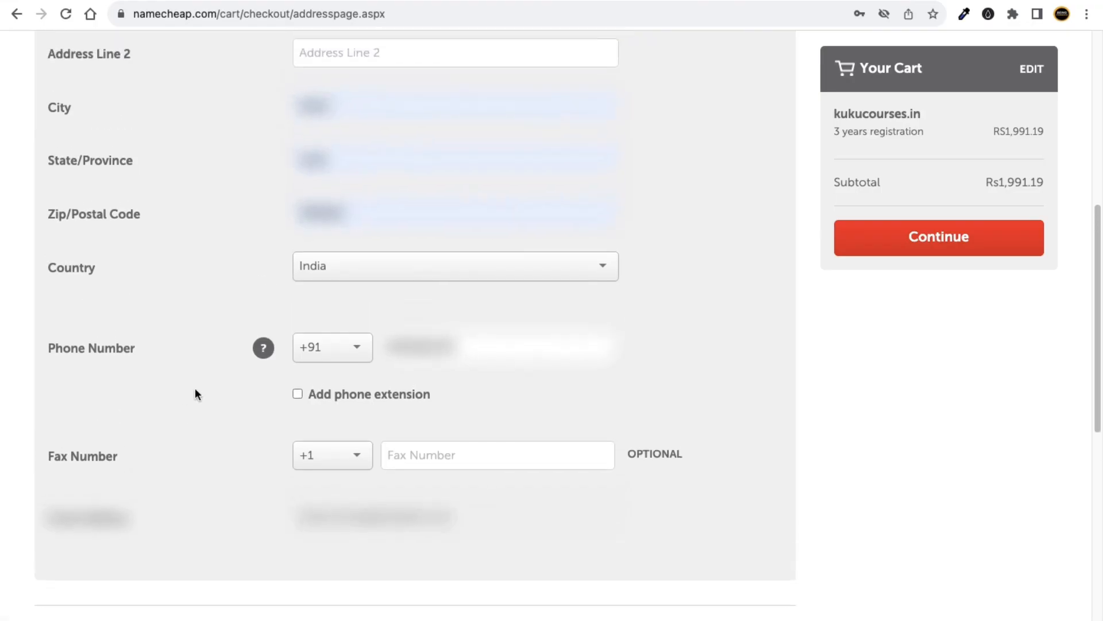
scroll(209, 320, up, 8)
scroll(229, 374, down, 10)
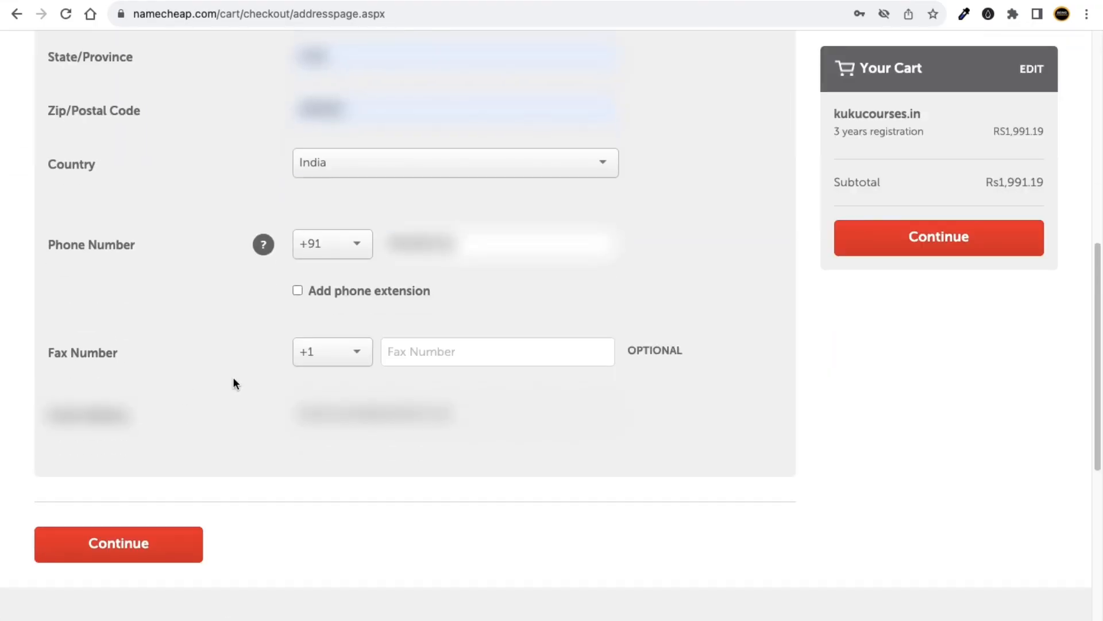
scroll(862, 322, up, 4)
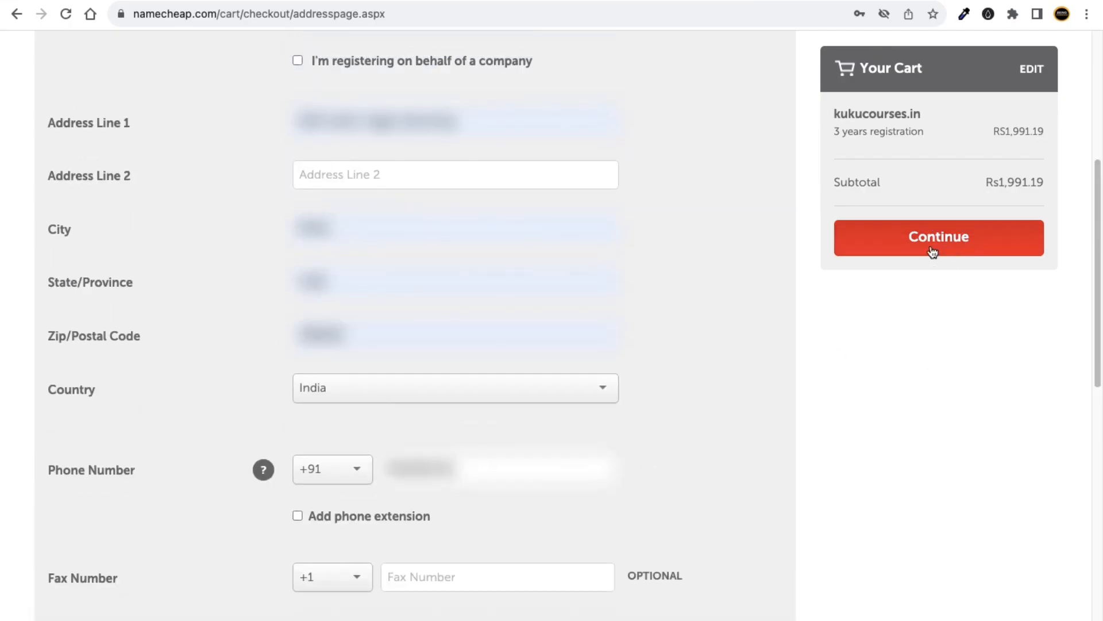
click(945, 251)
Submit the Whois contact details with the save-as-default checkout setting.
scroll(747, 253, down, 2)
scroll(414, 431, down, 9)
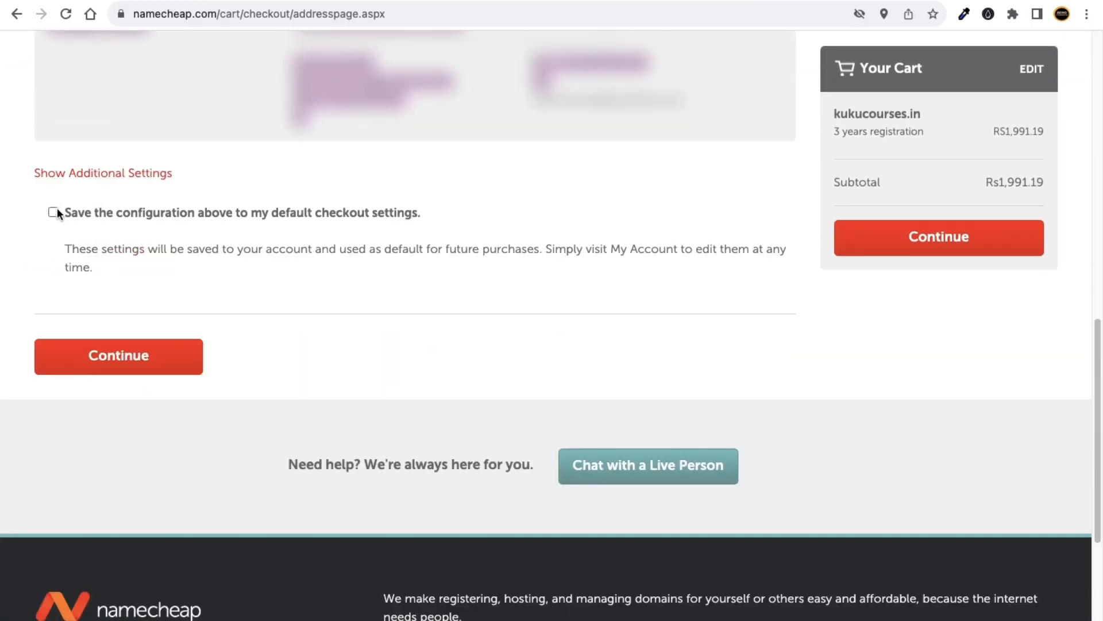
scroll(574, 308, up, 3)
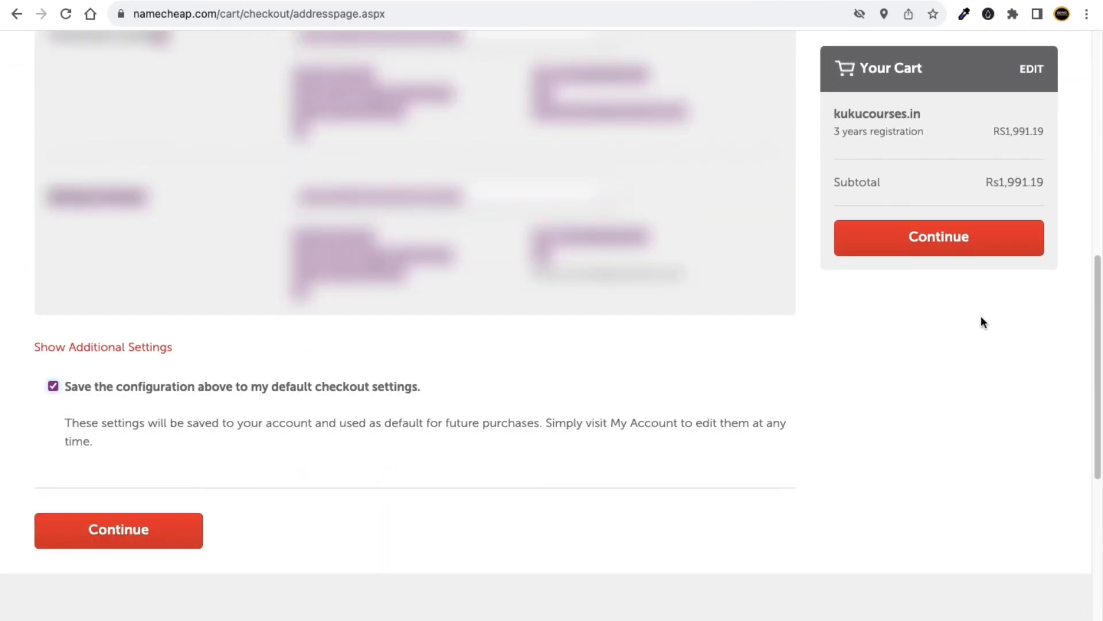
click(957, 254)
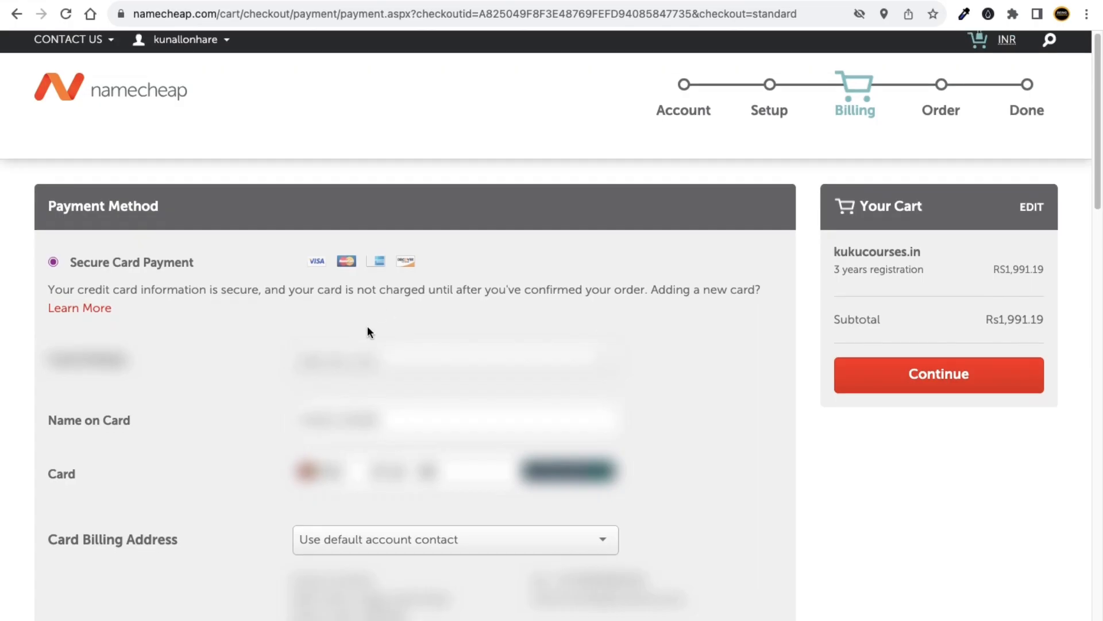
Review the Billing page: Secure Card Payment for Rs1,991.19, receipt details, and kukucourses.in auto-renewal off.
scroll(367, 325, down, 2)
scroll(396, 176, down, 3)
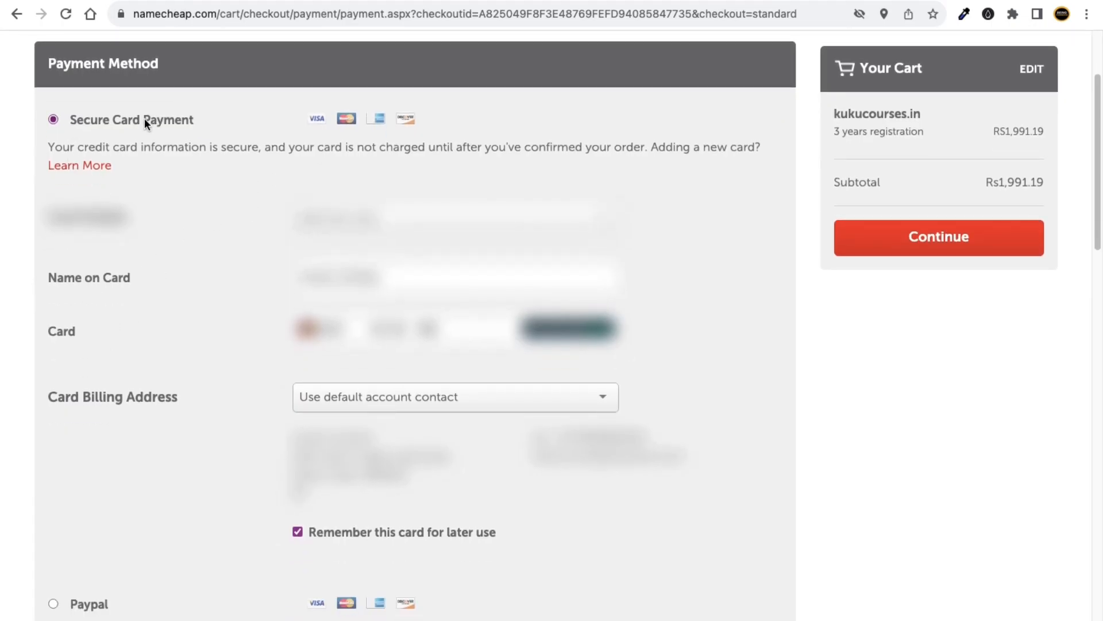
scroll(216, 116, down, 2)
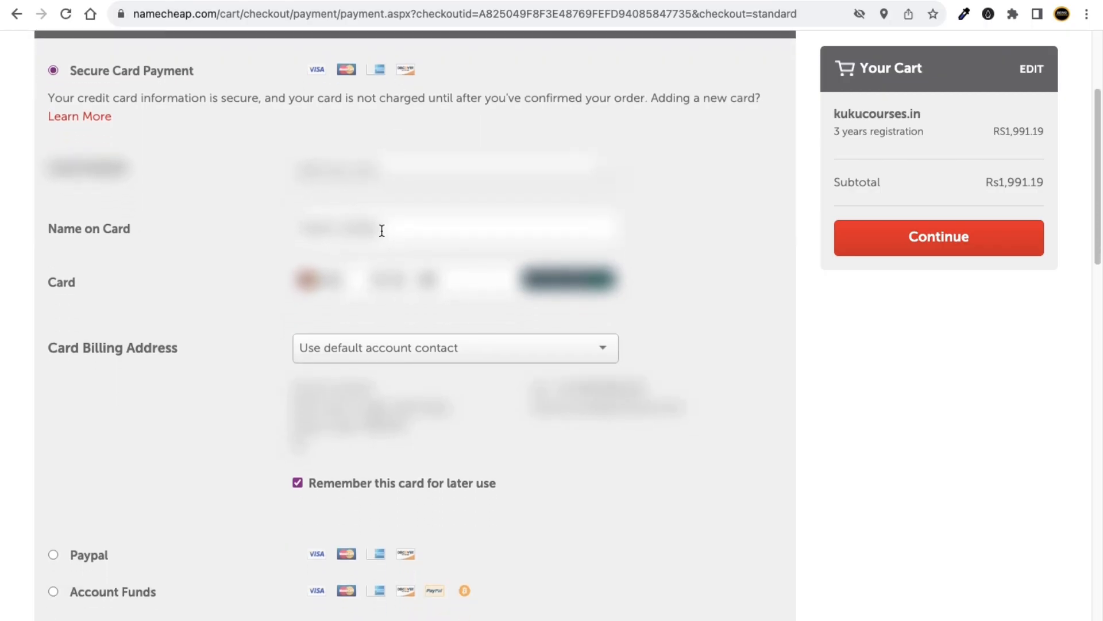
scroll(329, 193, down, 1)
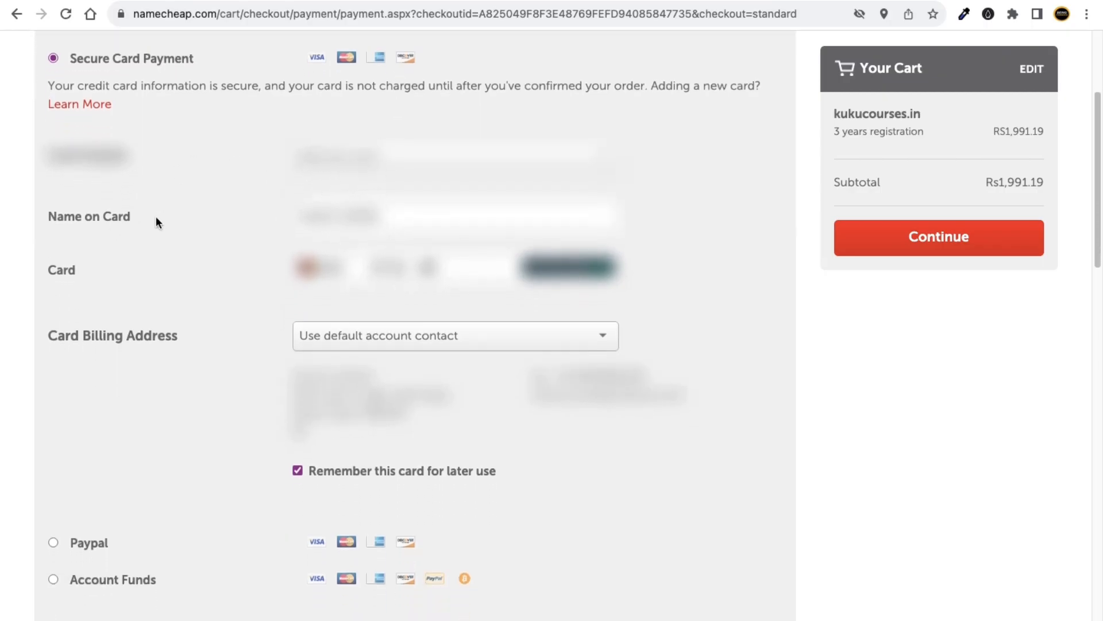
scroll(187, 273, down, 2)
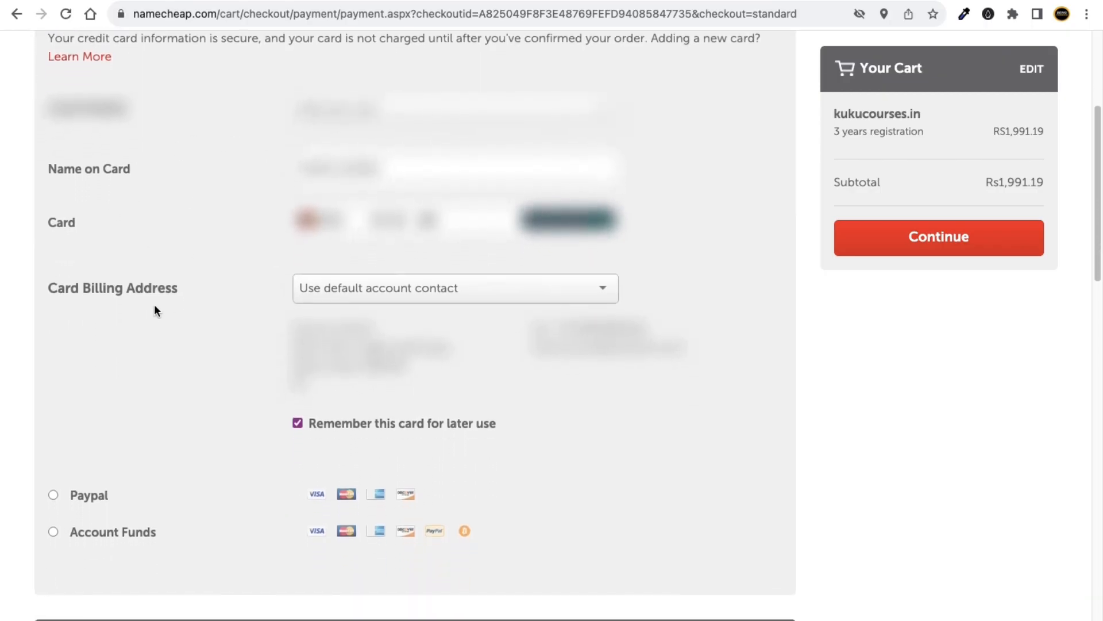
scroll(290, 400, down, 6)
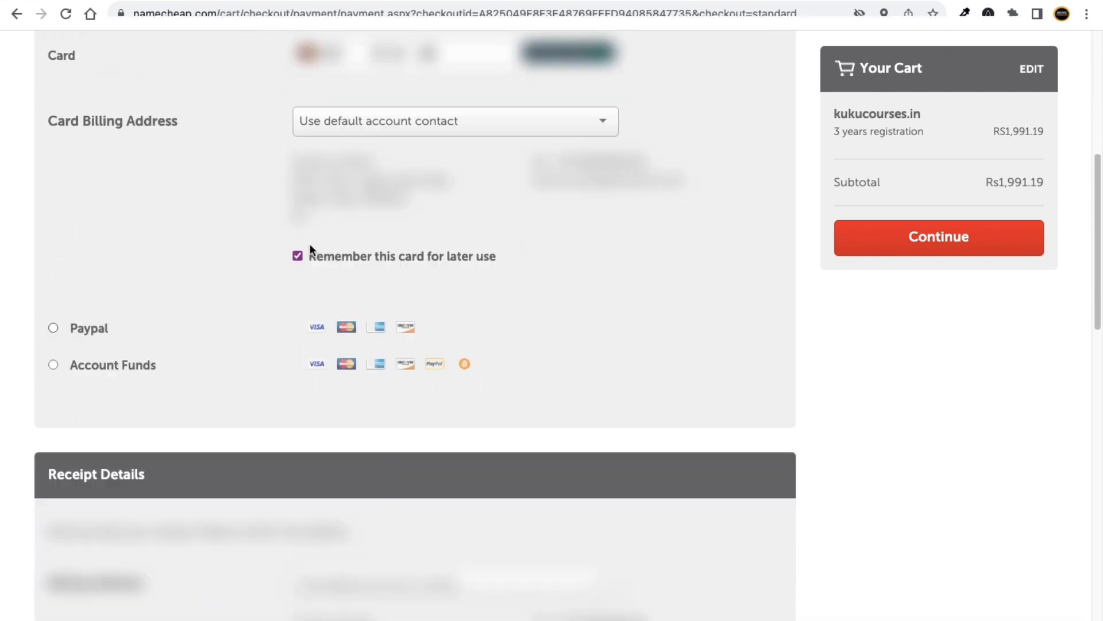
scroll(379, 155, up, 4)
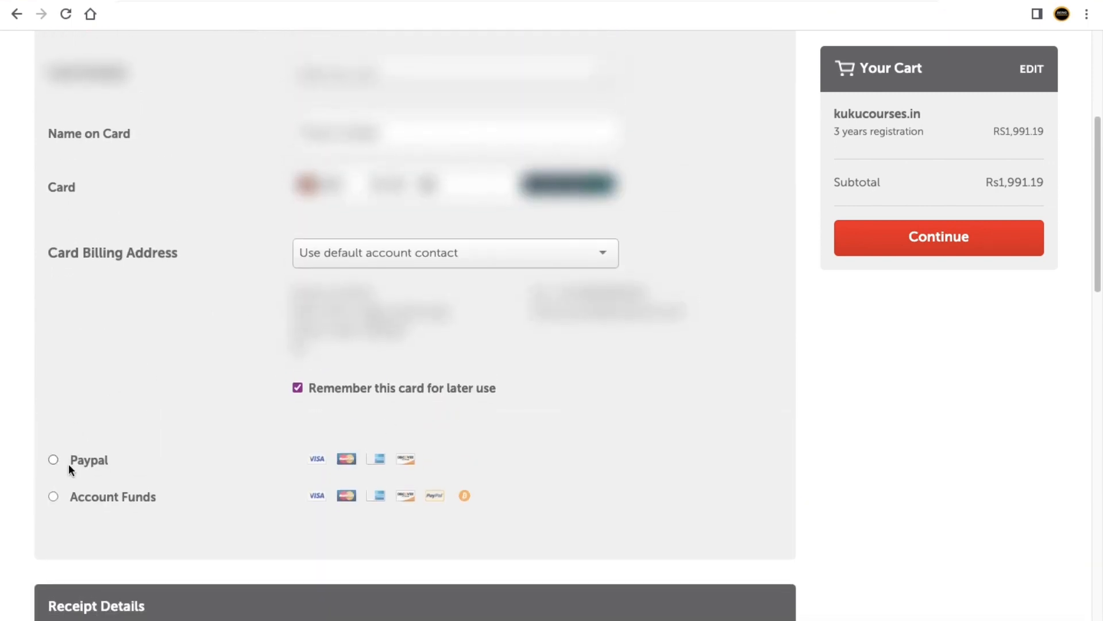
scroll(332, 410, down, 17)
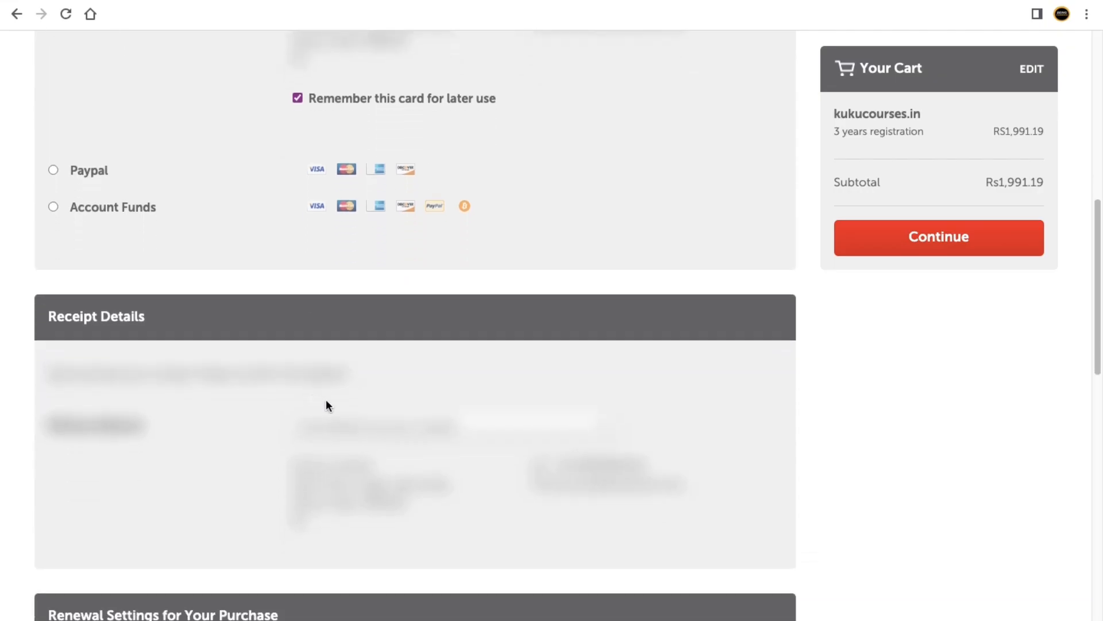
scroll(350, 413, down, 12)
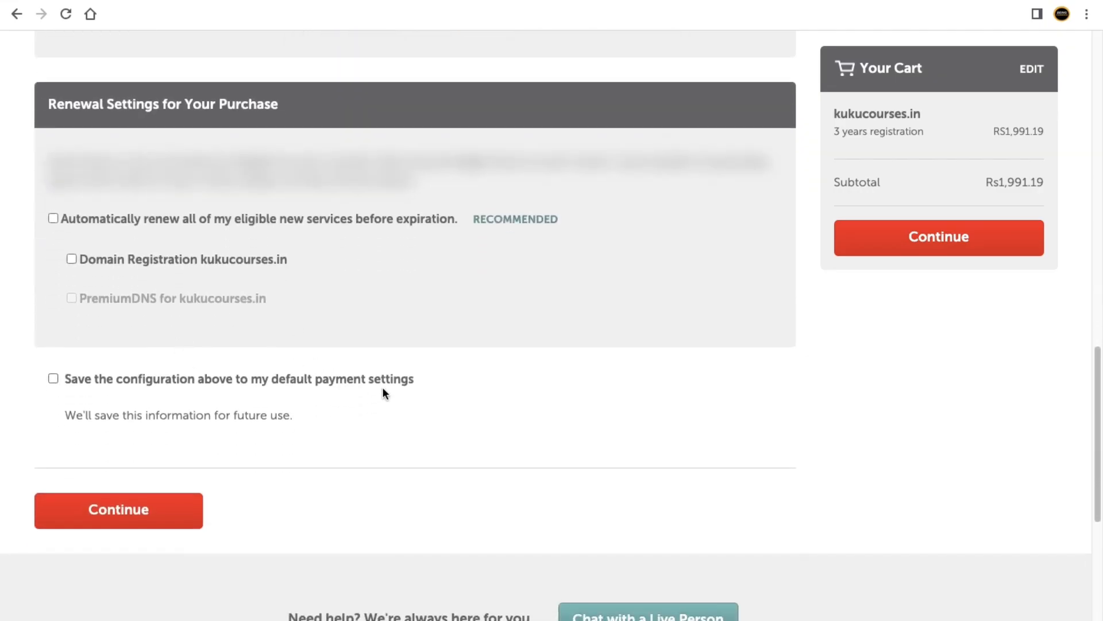
scroll(384, 391, up, 20)
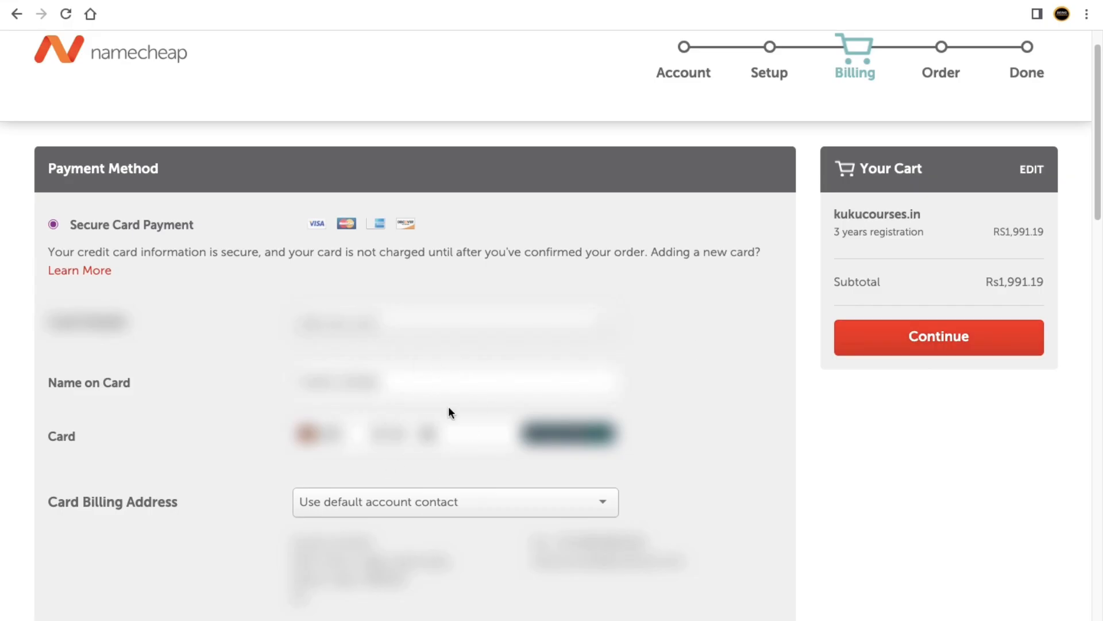
Continue to Order Review and pay for the 3-year kukucourses.in registration.
click(951, 348)
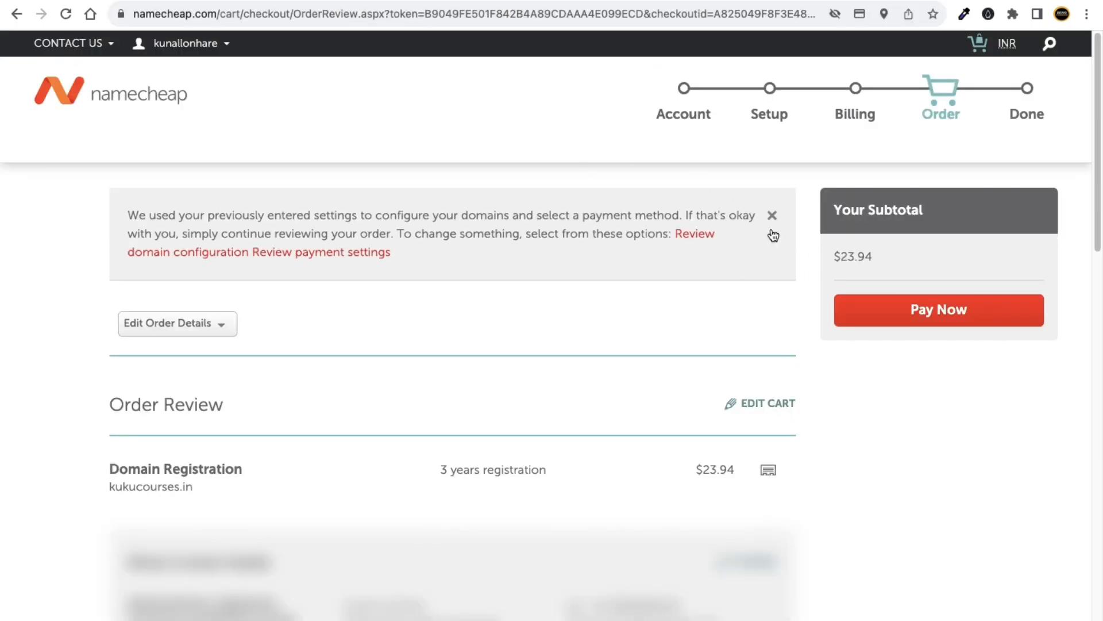
click(953, 323)
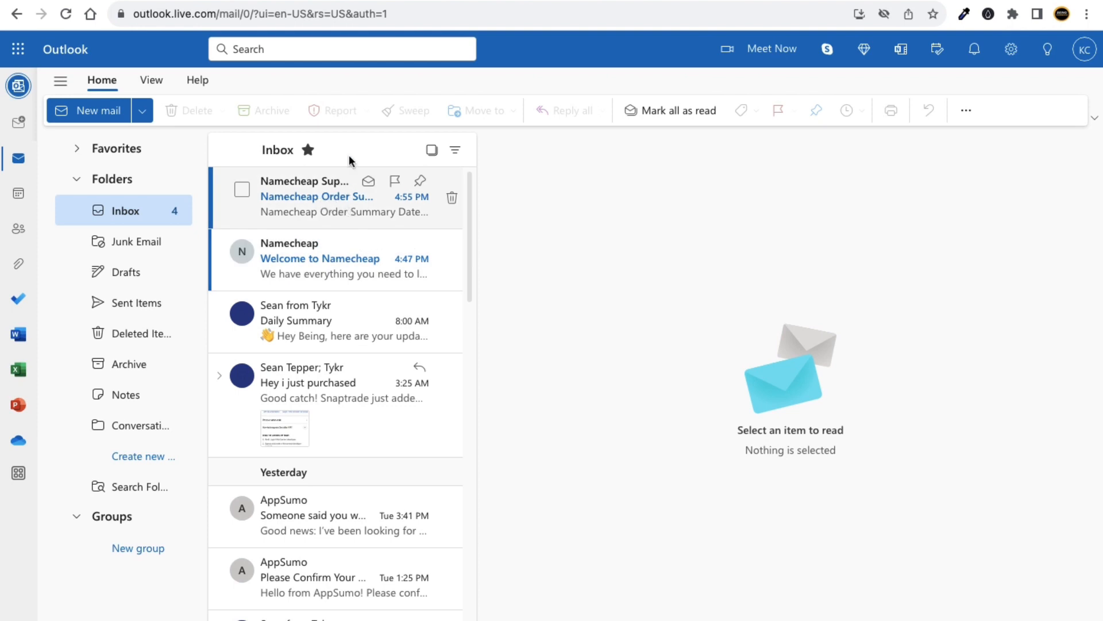
click(287, 0)
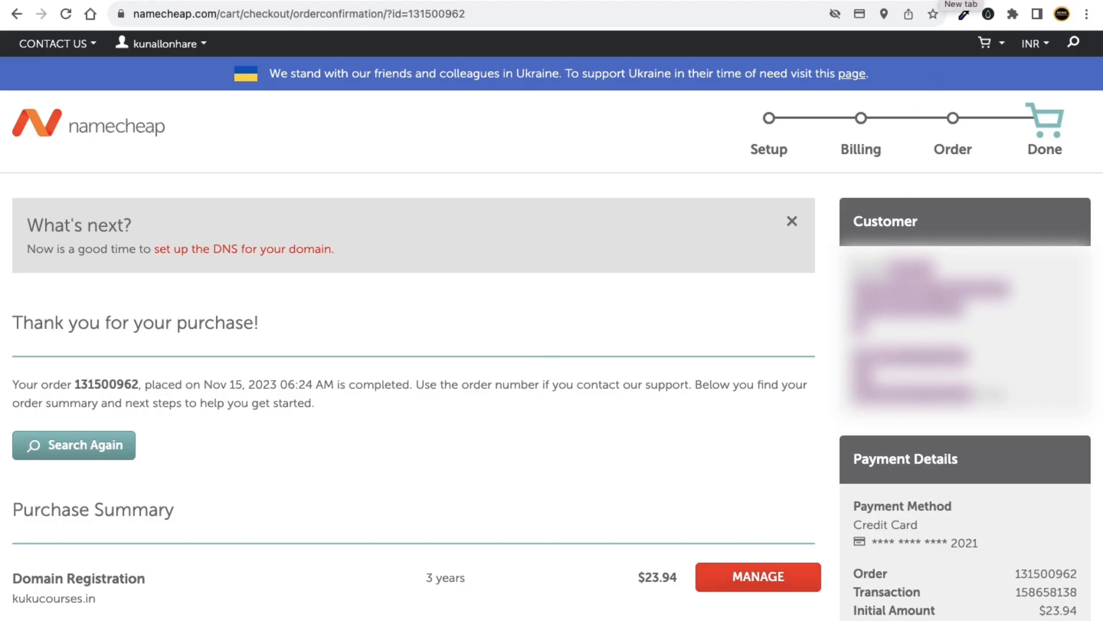
Open my-link.in/namecheap in a new browser tab.
click(960, 0)
text(my)
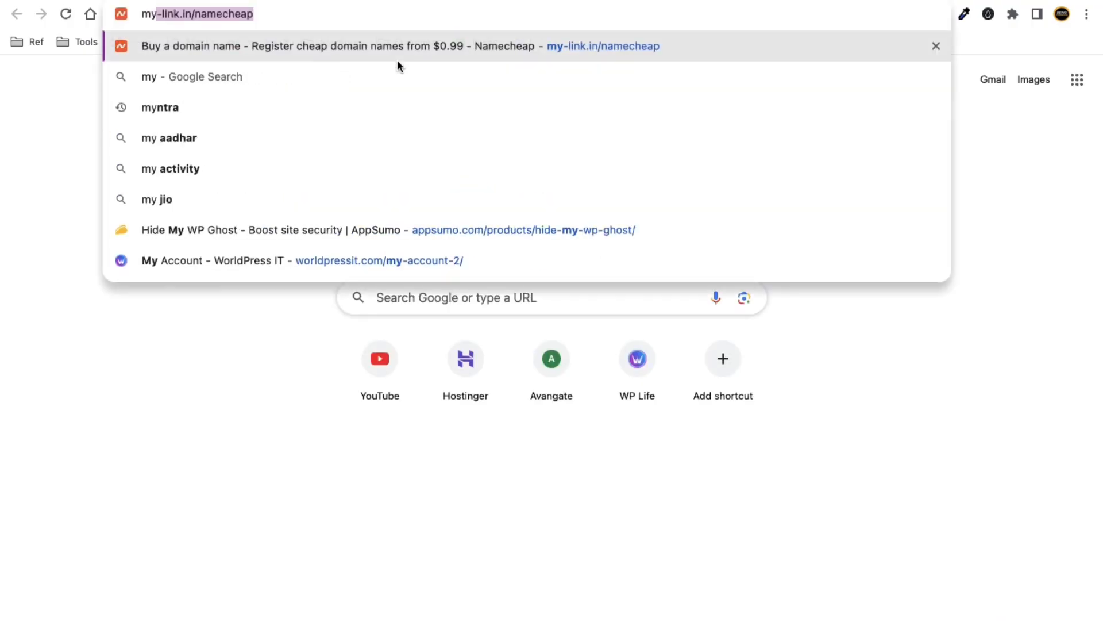
key(Right)
key(Return)
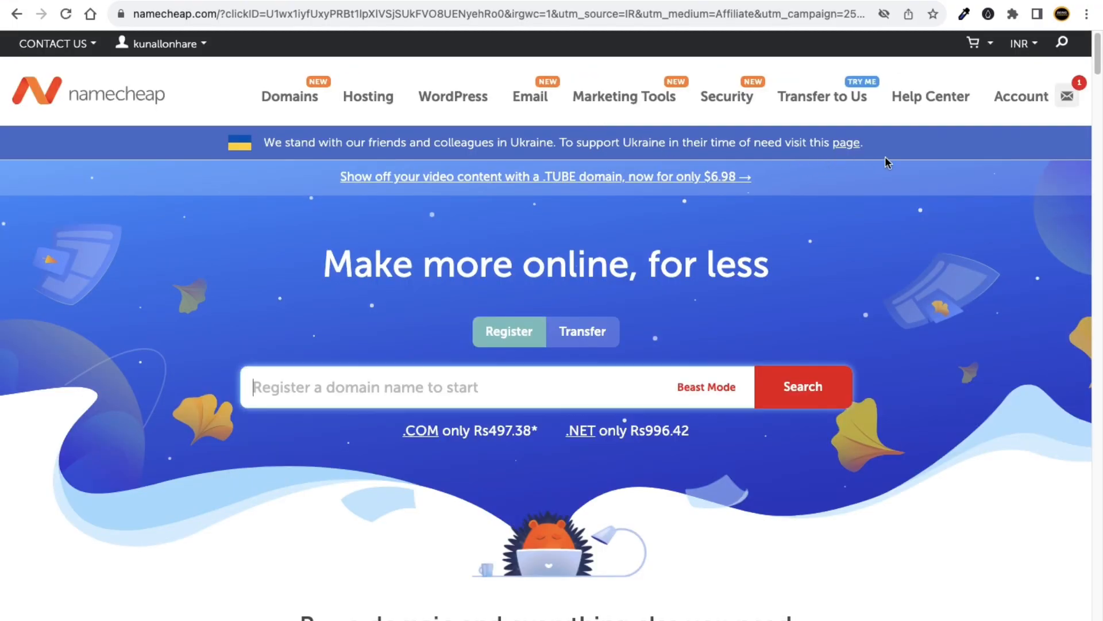
Go to the account's Domain List from the Account menu.
mouse_move(1013, 98)
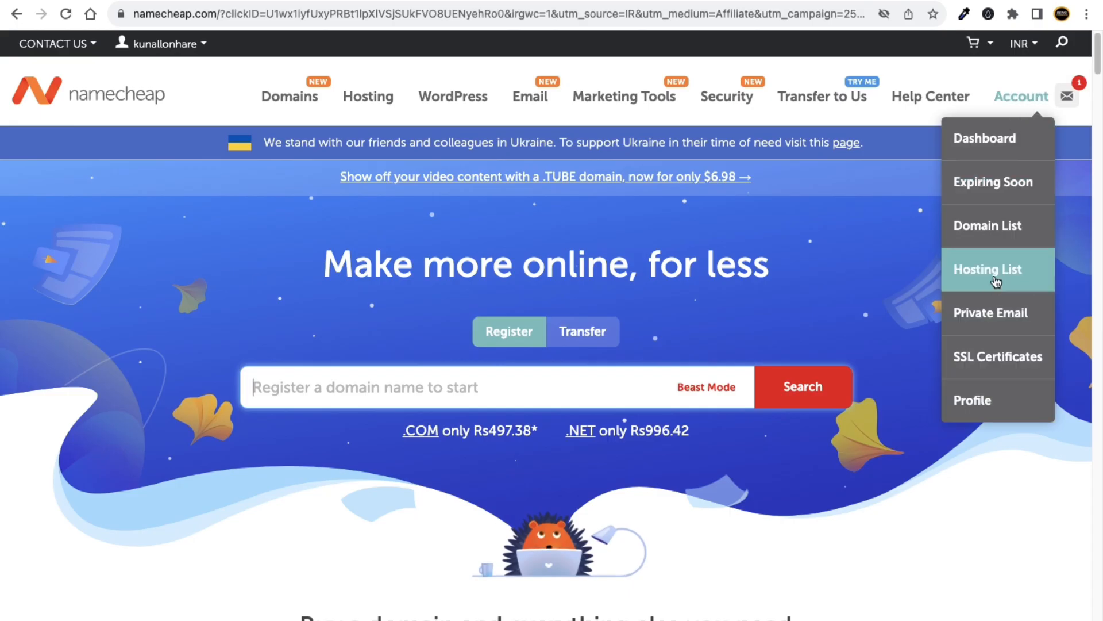
mouse_move(1024, 44)
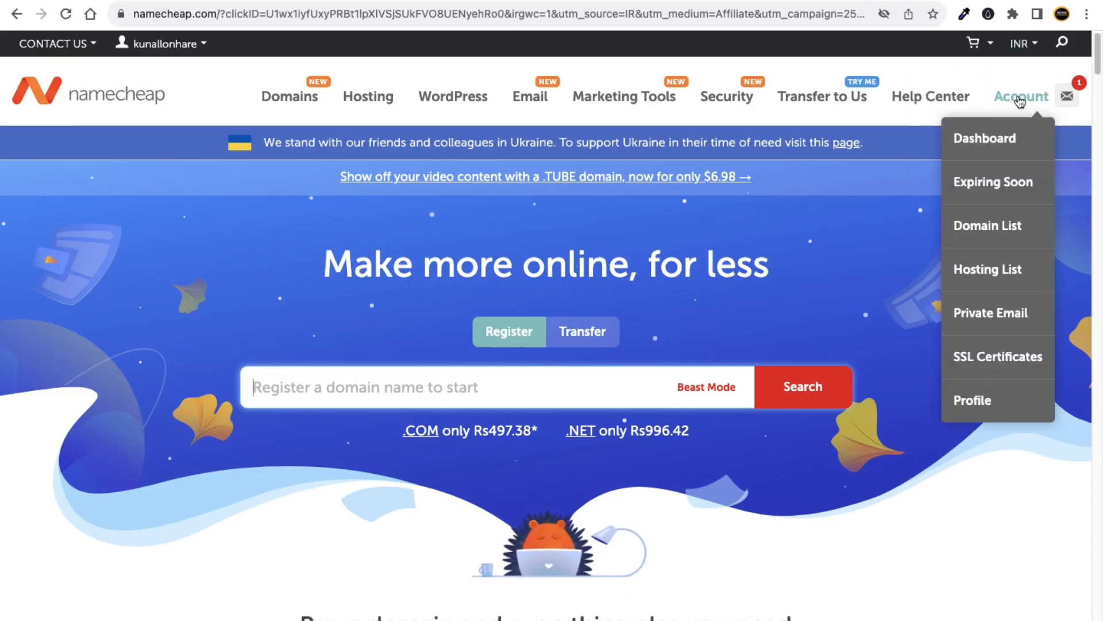
click(993, 230)
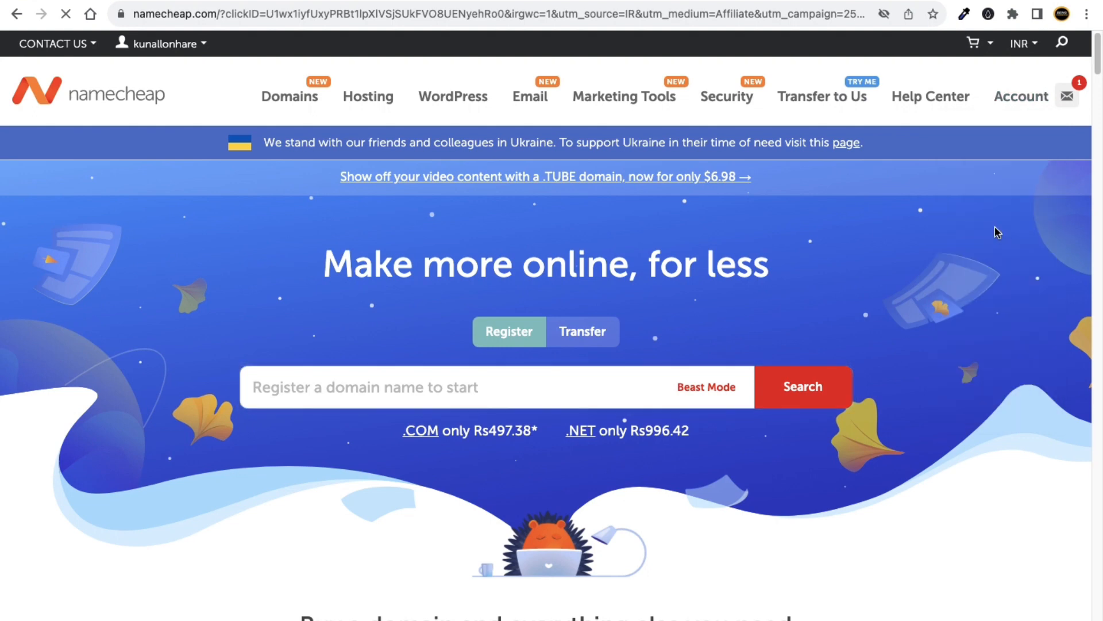
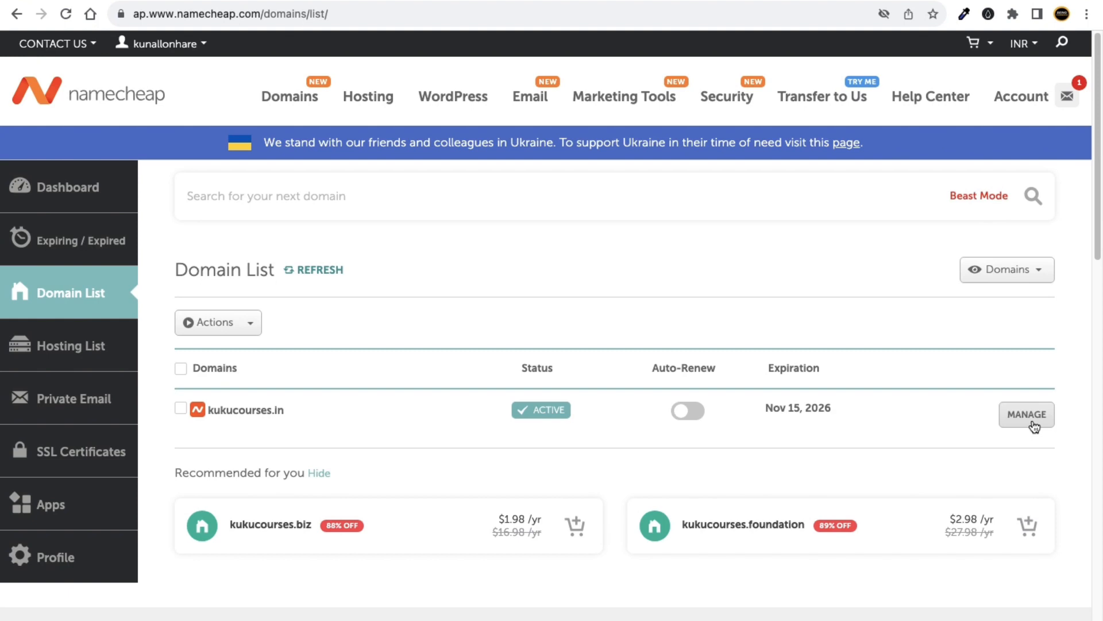
Switch kukucourses.in to Custom DNS nameservers in Namecheap, then bring up the kukucourses.com homepage.
click(1032, 423)
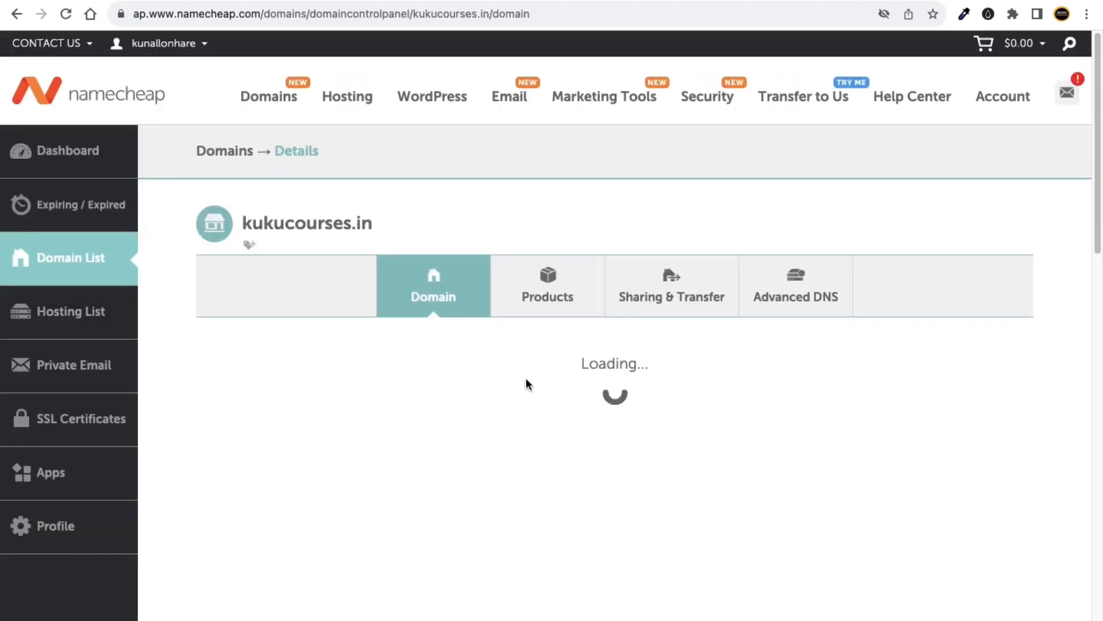
scroll(402, 389, down, 1)
mouse_move(374, 478)
click(486, 477)
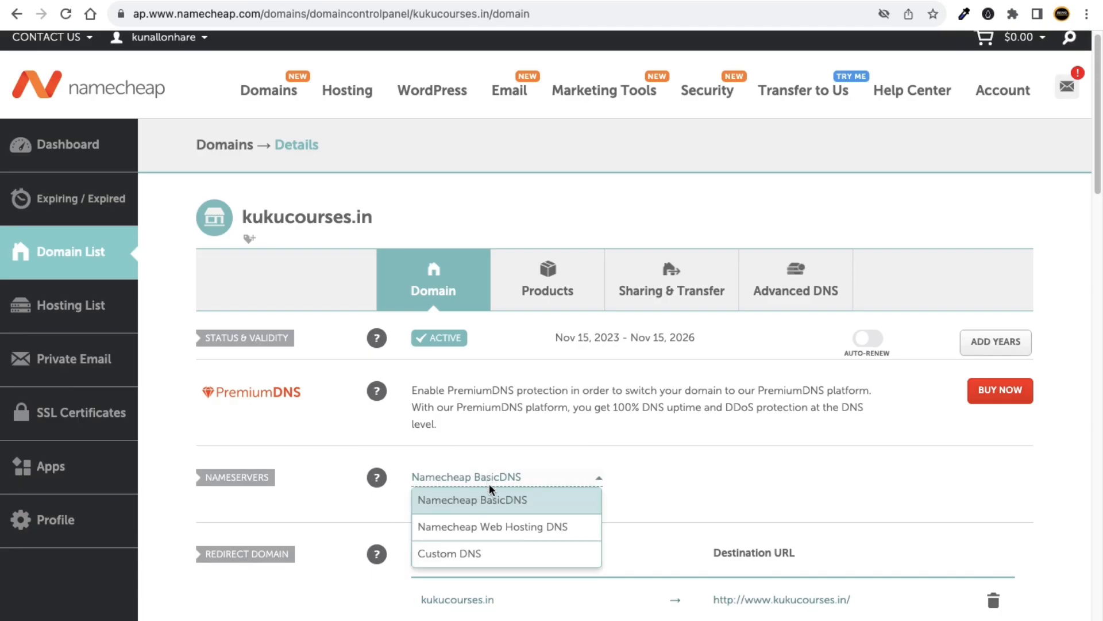
click(468, 554)
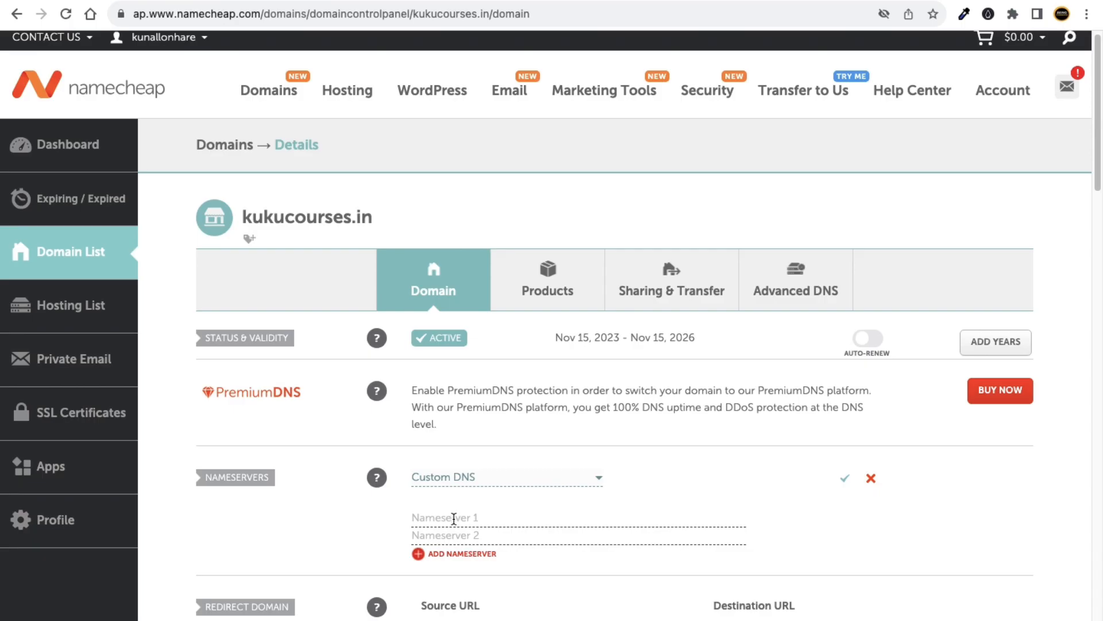
click(89, 254)
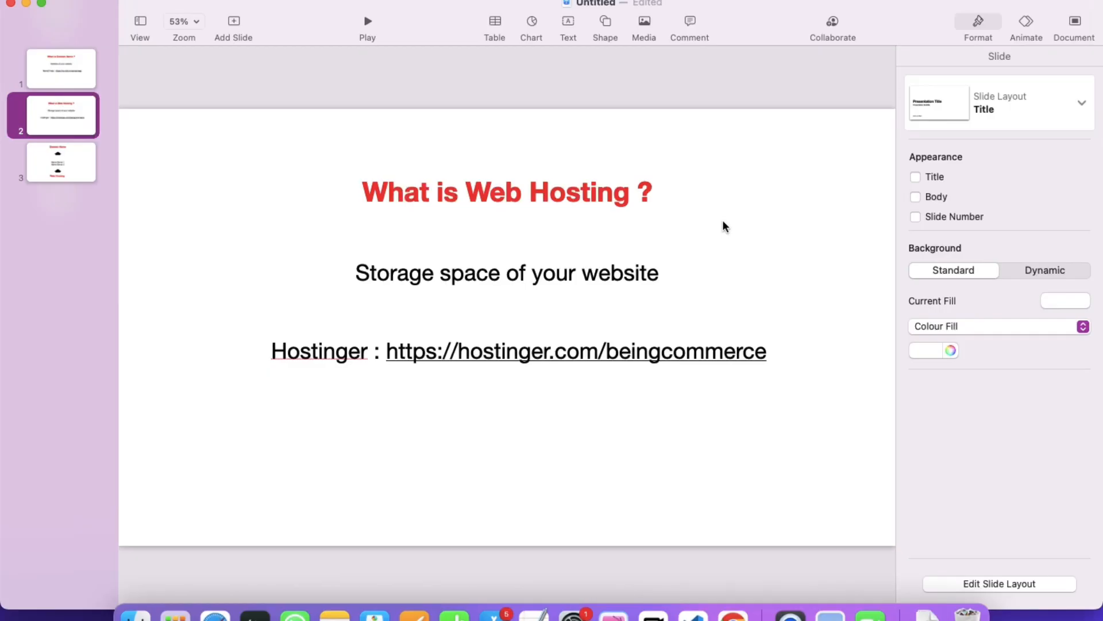
drag(746, 24, 744, 19)
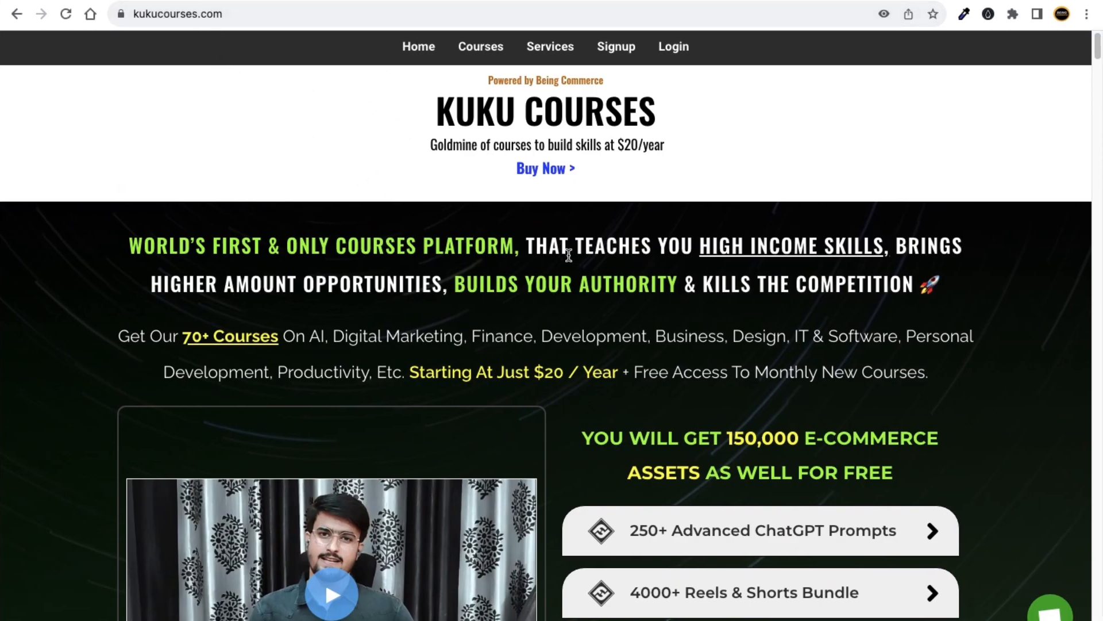
Scroll kukucourses.com down to its bonus books, then swipe over to the web hosting slide.
scroll(739, 308, down, 4)
scroll(683, 375, down, 12)
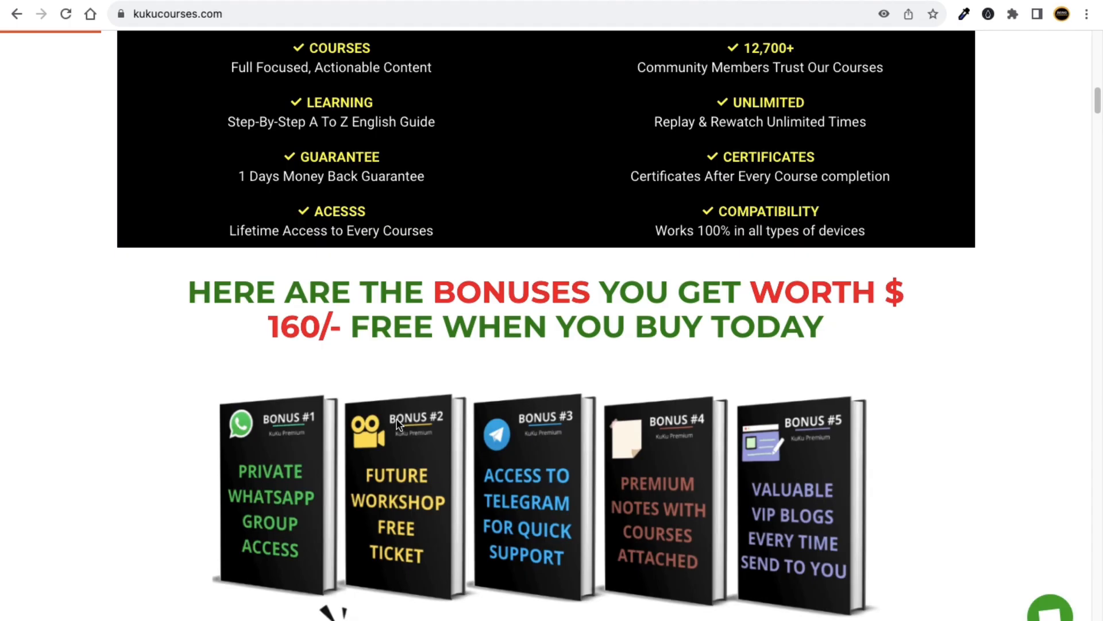
key(ctrl+Left)
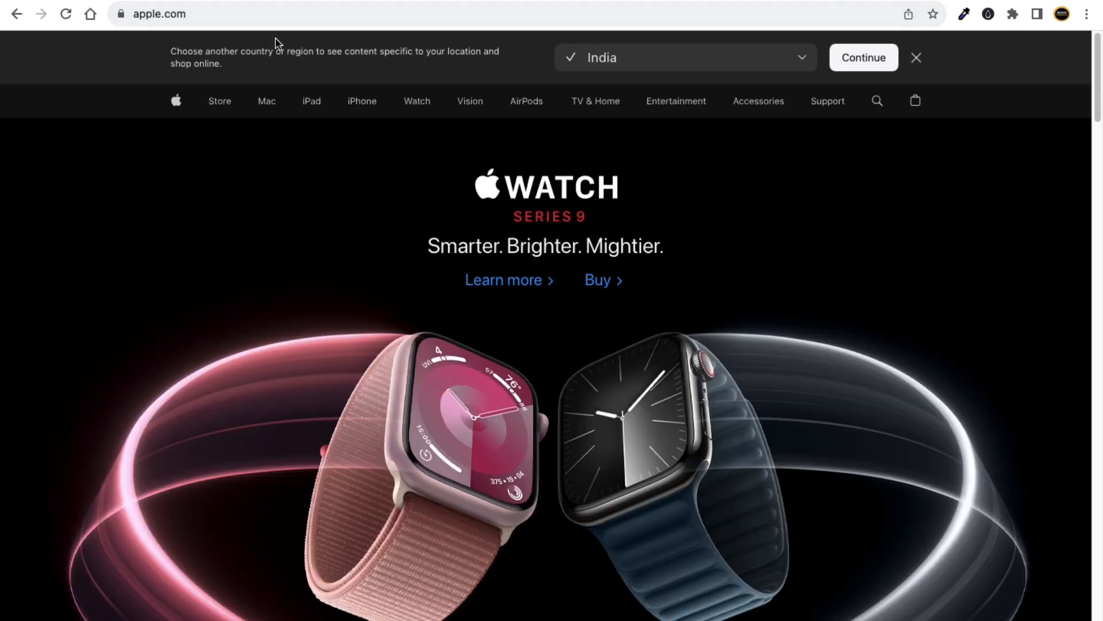
Scroll through apple.com, opening and dismissing the link menus for the watch and camera images.
scroll(344, 292, down, 3)
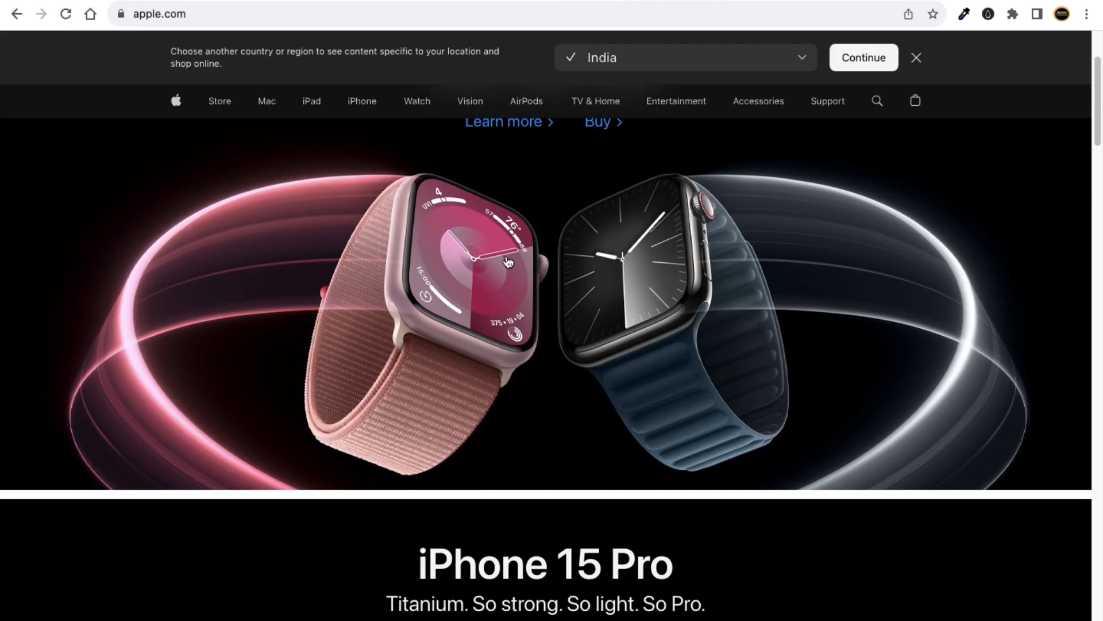
right_click(489, 263)
mouse_move(529, 333)
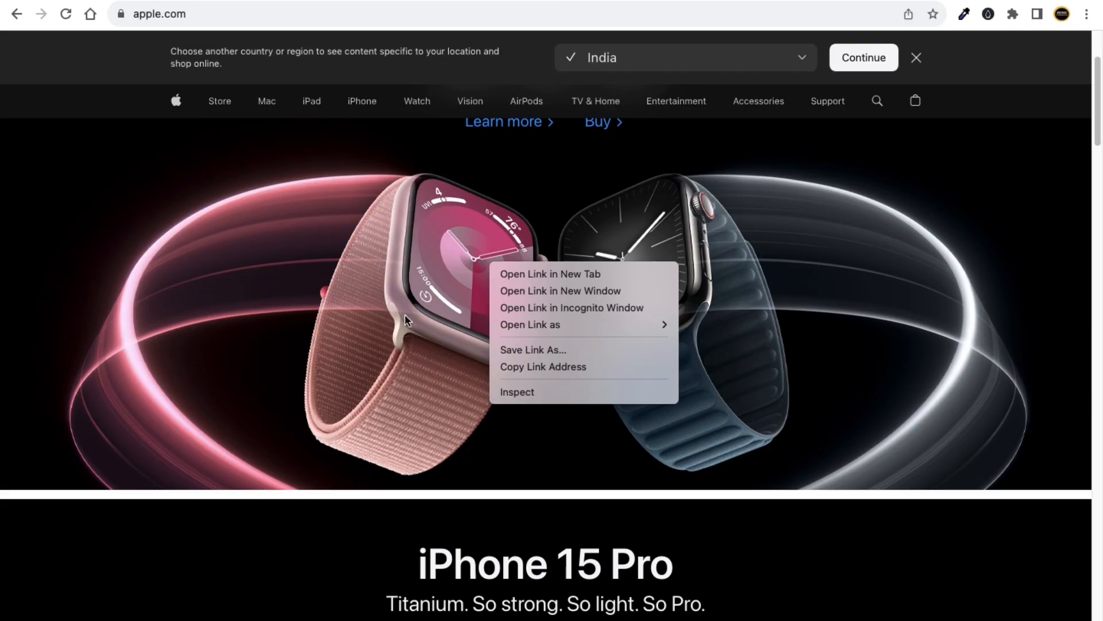
click(397, 512)
scroll(373, 483, down, 2)
scroll(368, 431, down, 10)
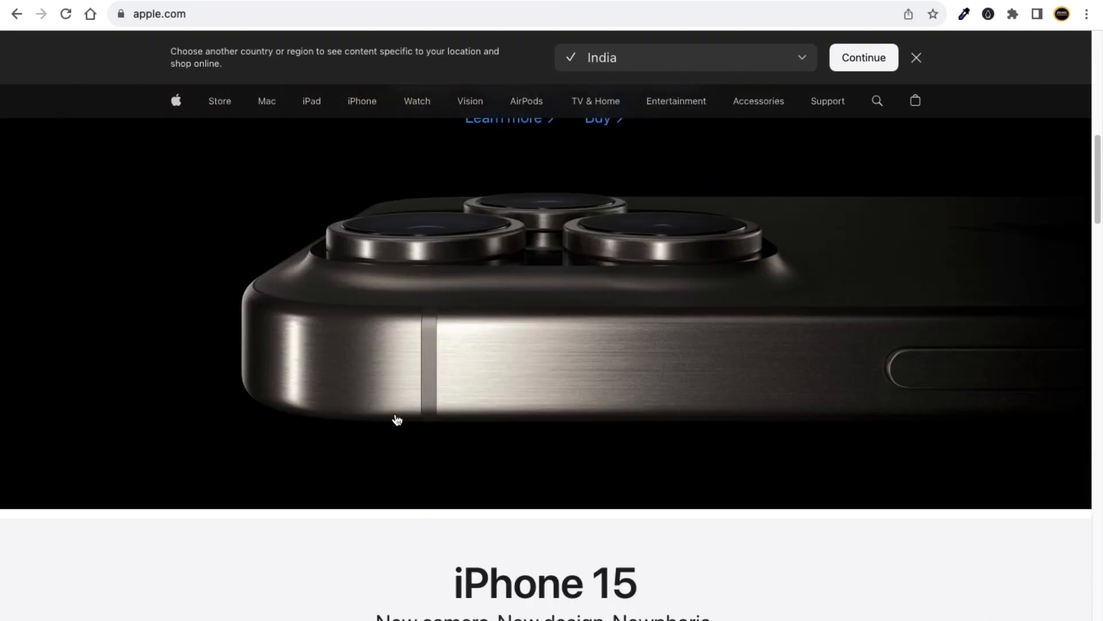
right_click(469, 318)
click(394, 445)
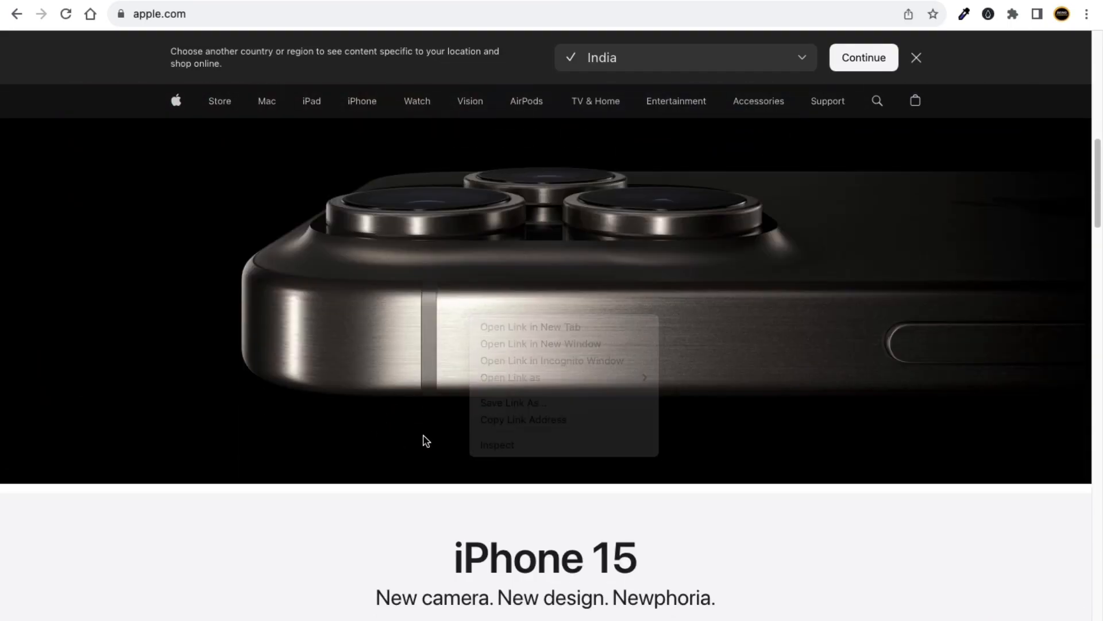
scroll(439, 293, down, 2)
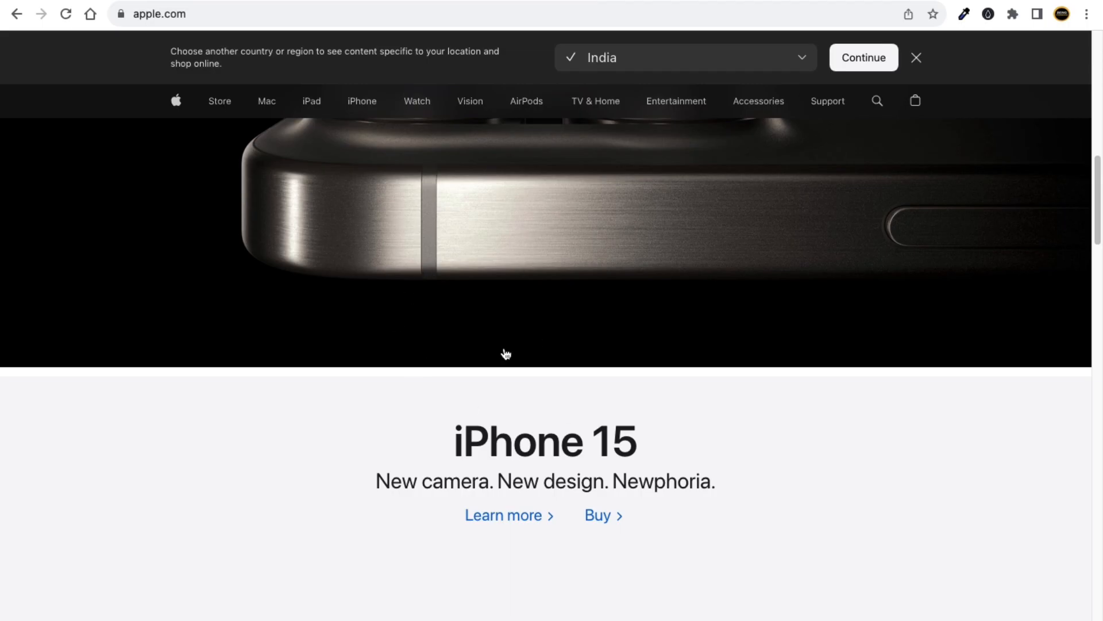
scroll(506, 353, up, 5)
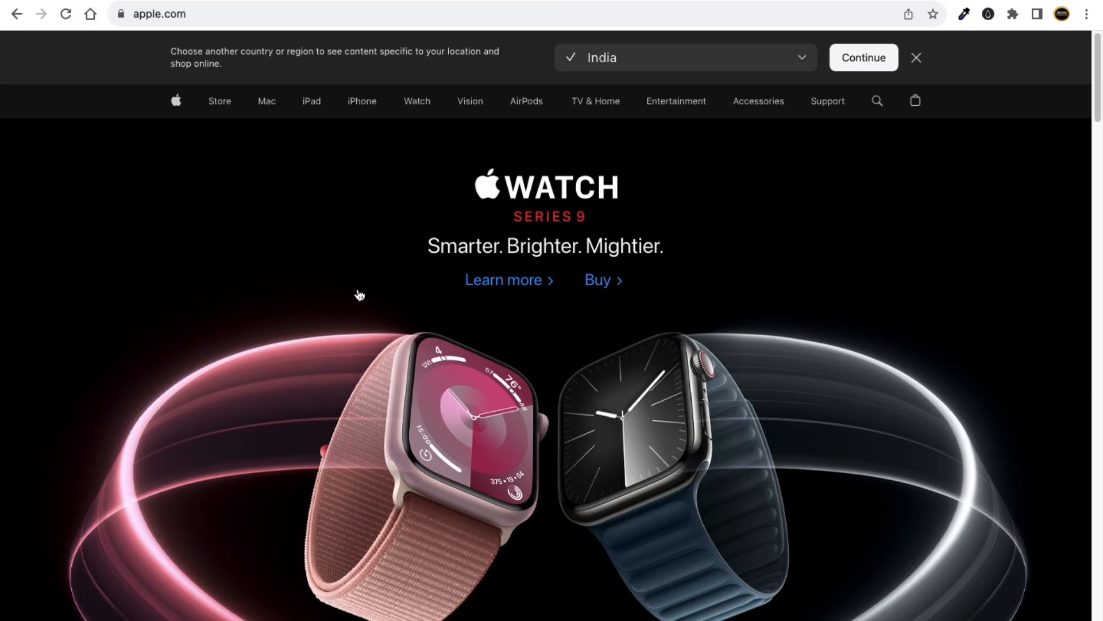
Glance at the web hosting slide, return to apple.com, and open a new browser tab.
key(ctrl+Left)
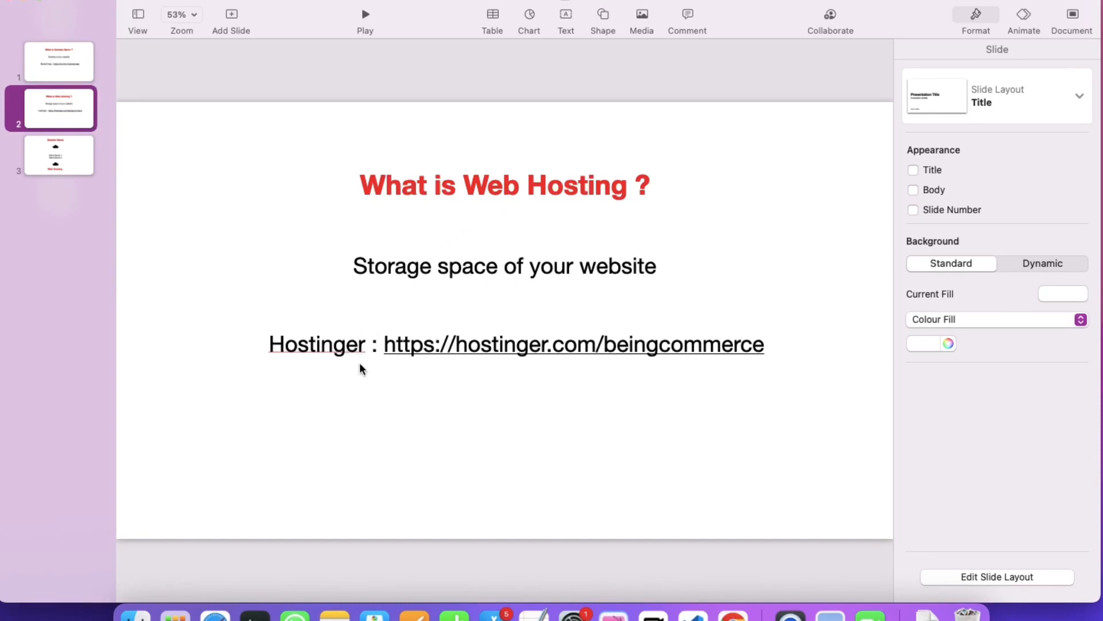
key(ctrl+Right)
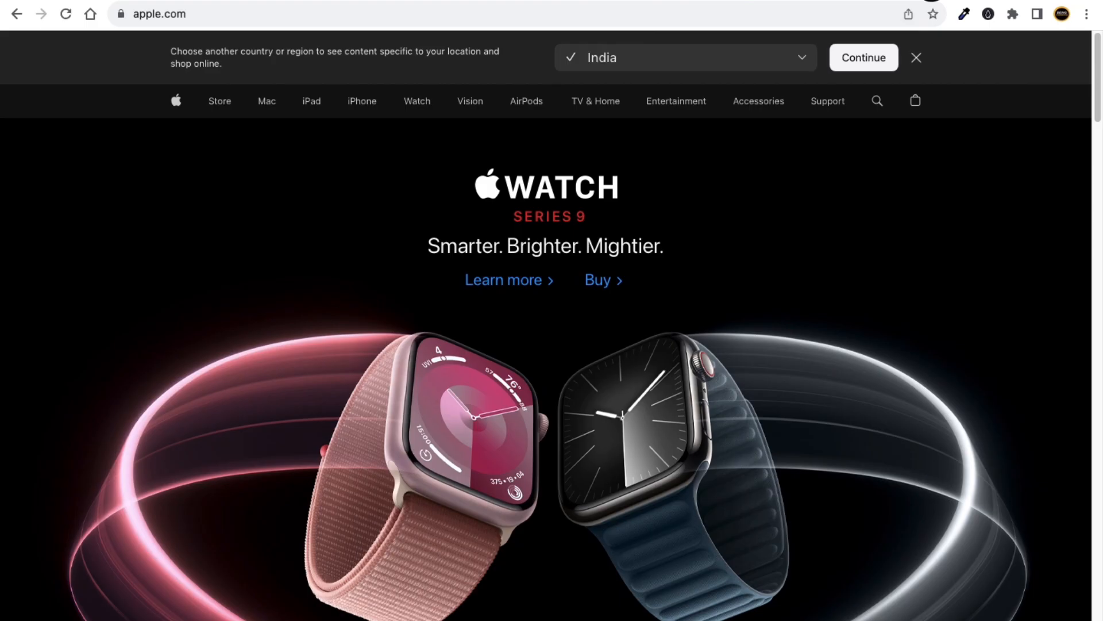
key(super+t)
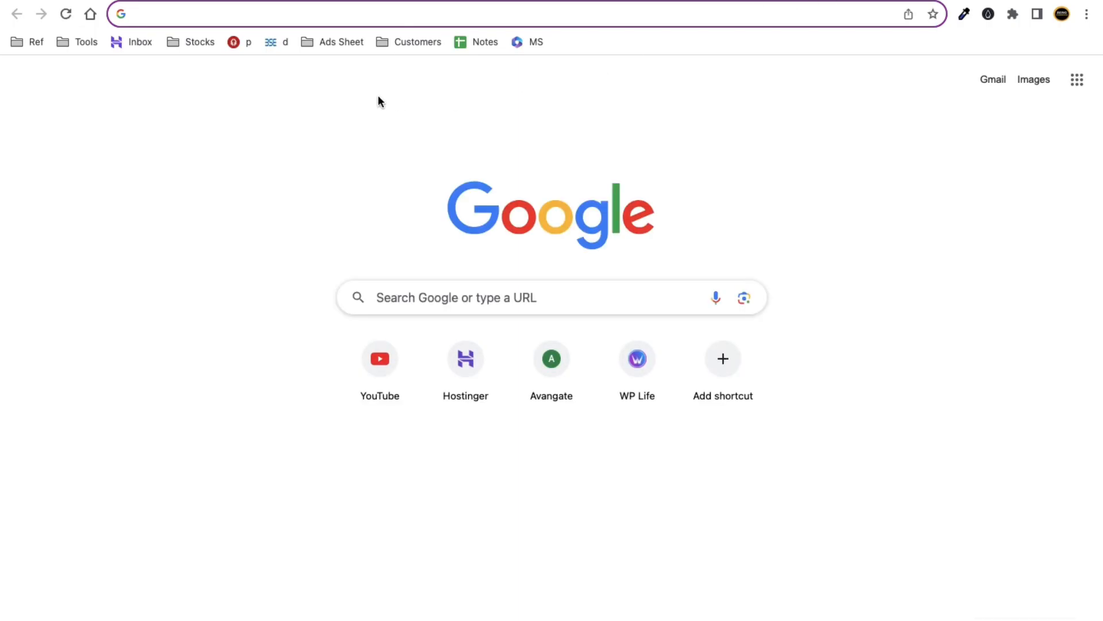
Load hostinger.com/beingcommerce, then load the same address again in a second new tab.
text(hostinger)
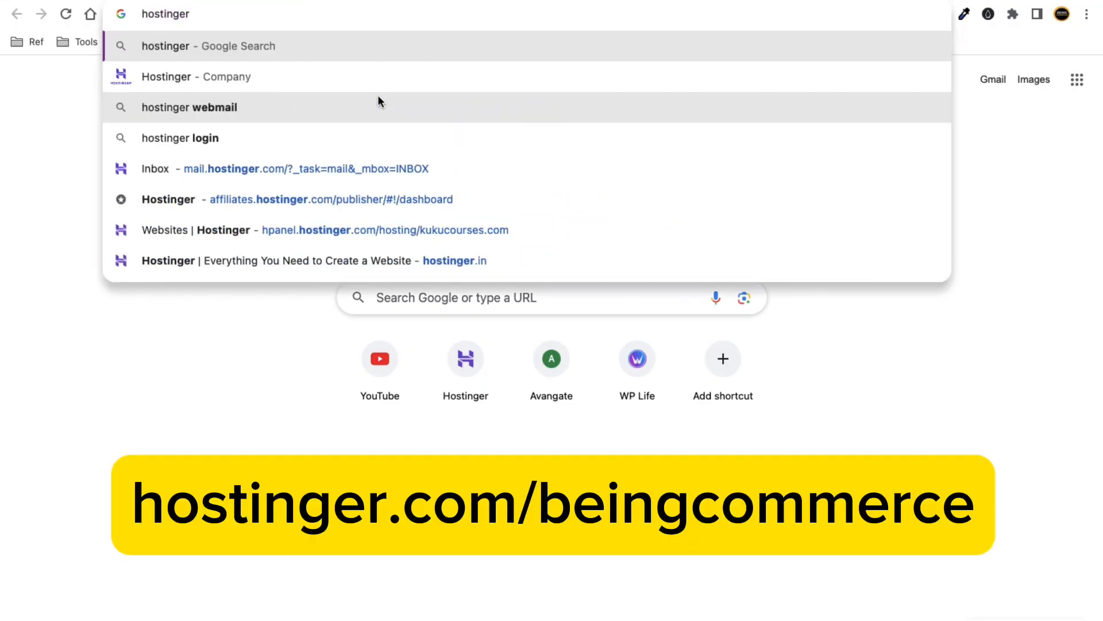
text(.com)
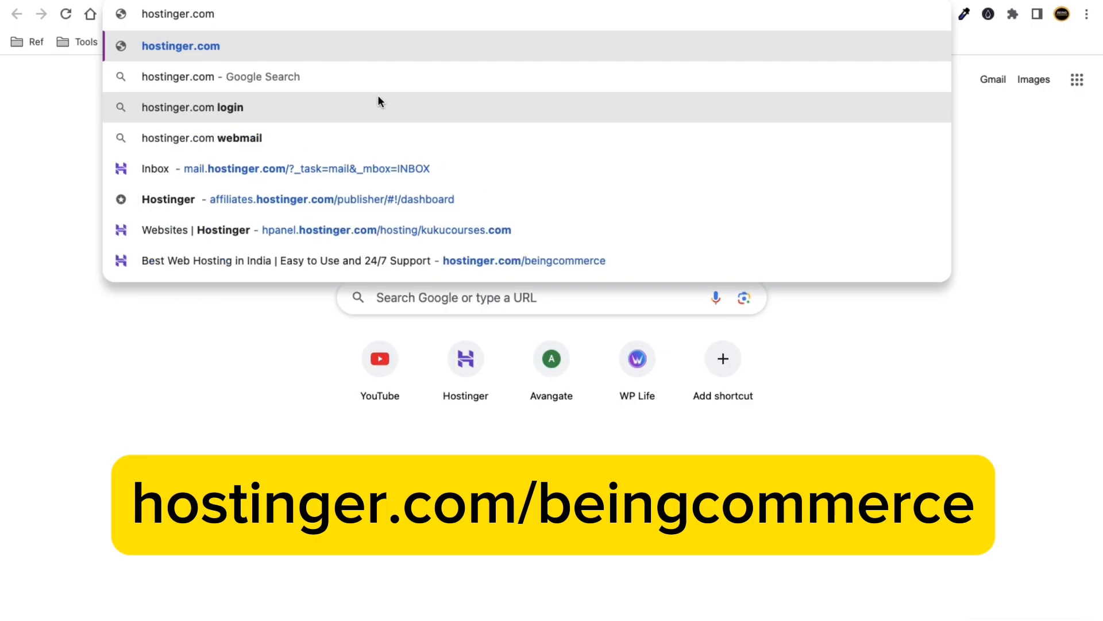
text(/beingcommerce)
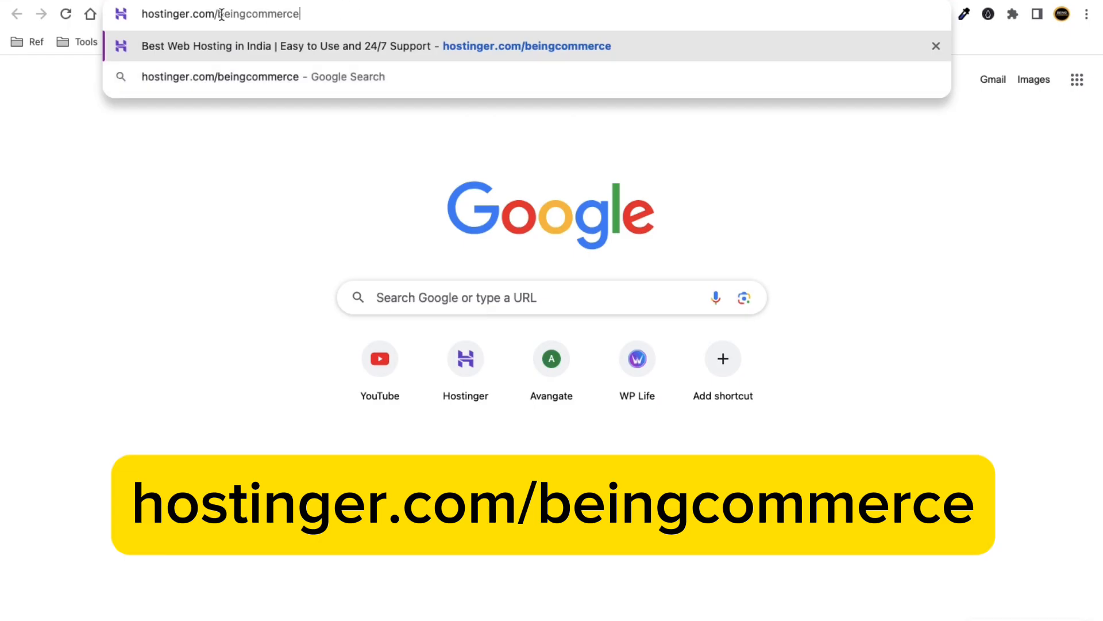
key(Return)
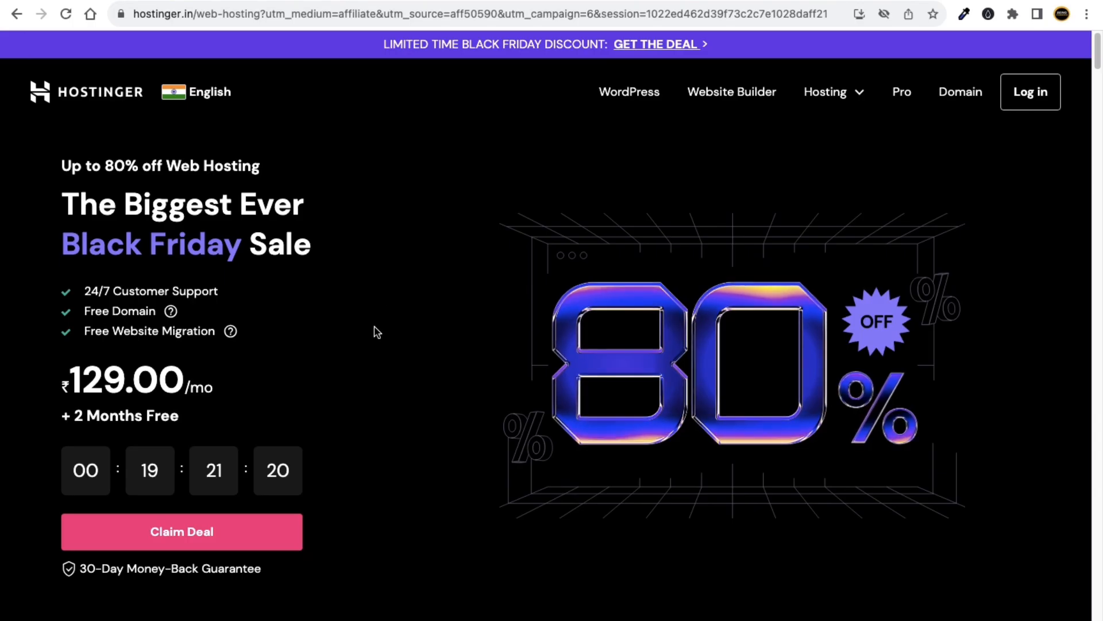
key(super+t)
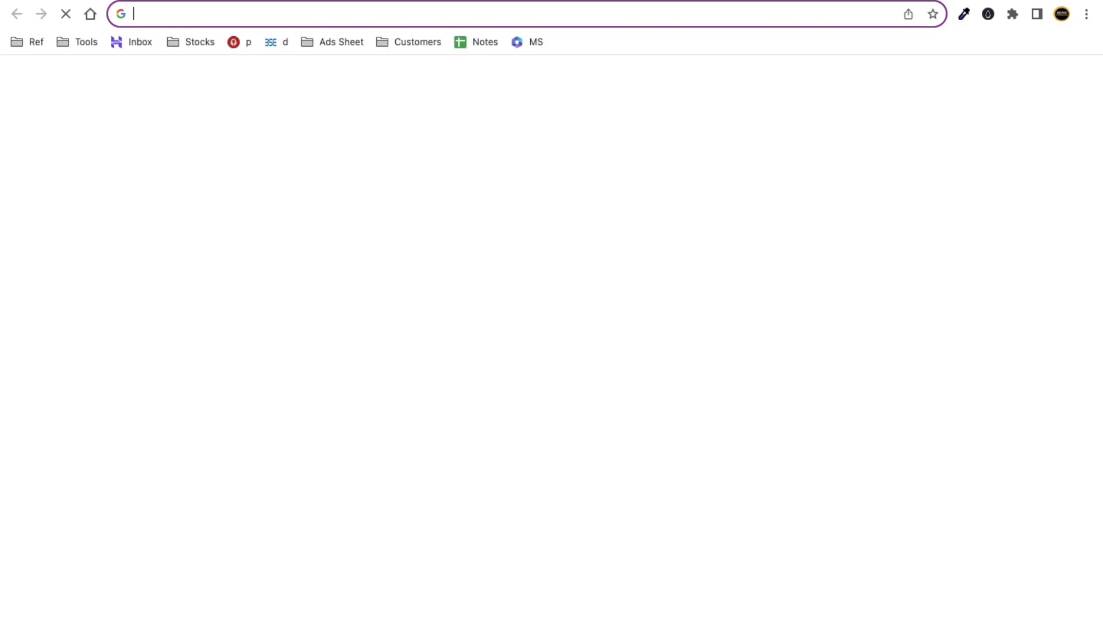
text(hos)
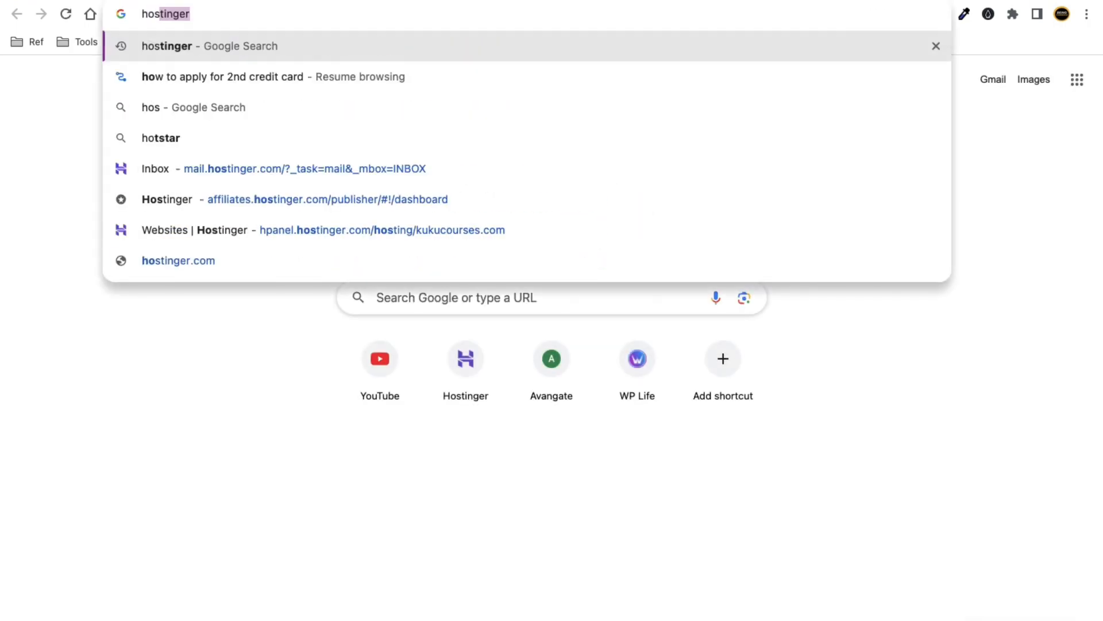
text(tinger)
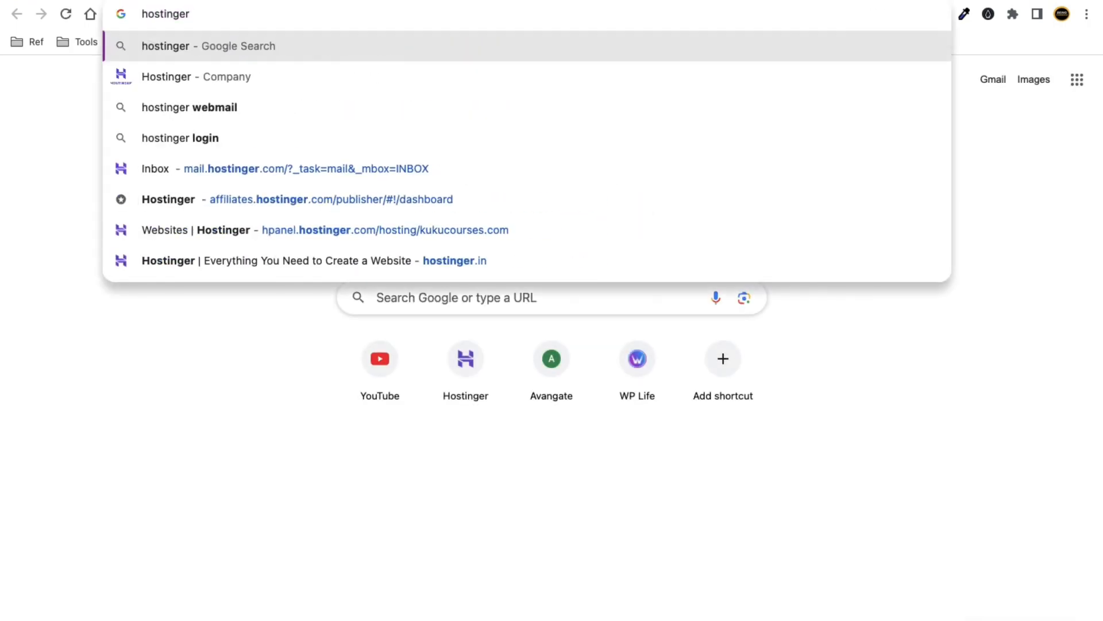
text(.com/)
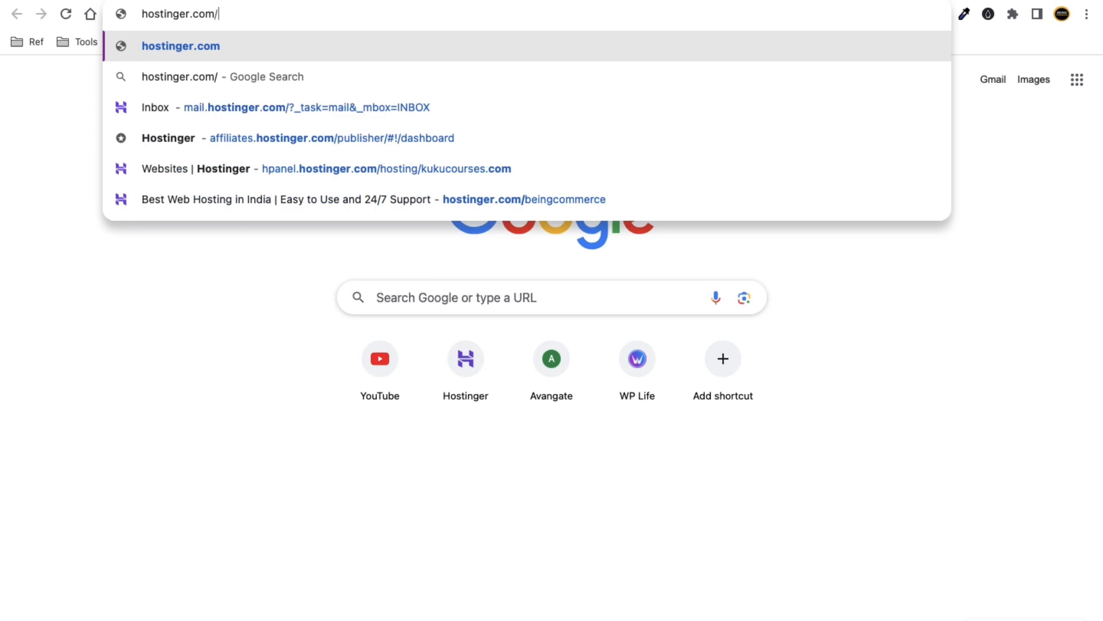
text(be)
key(Right)
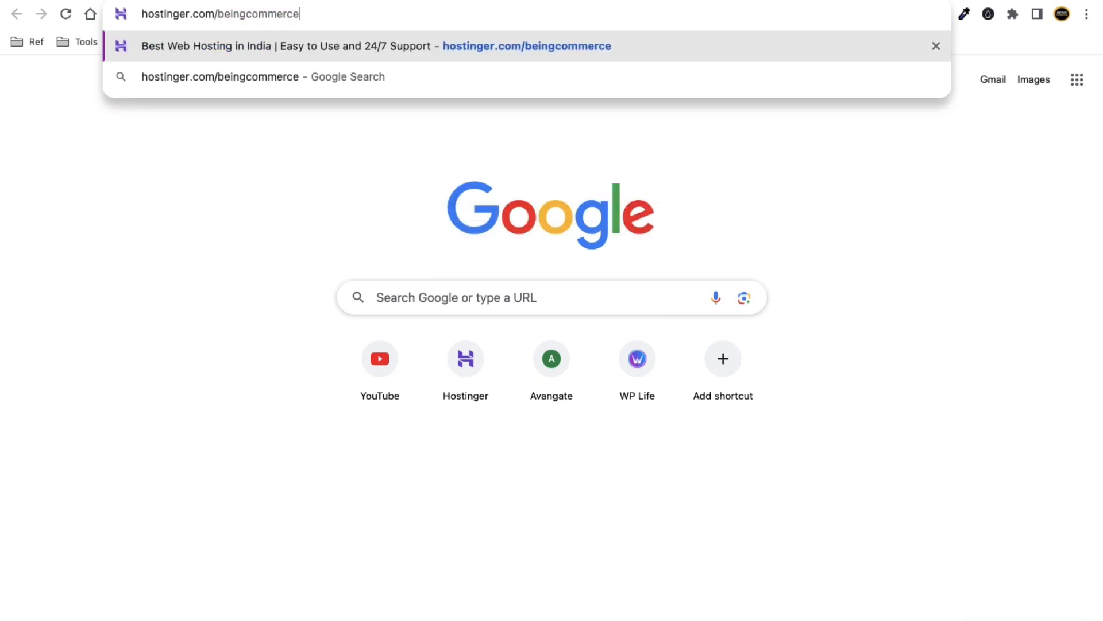
key(Return)
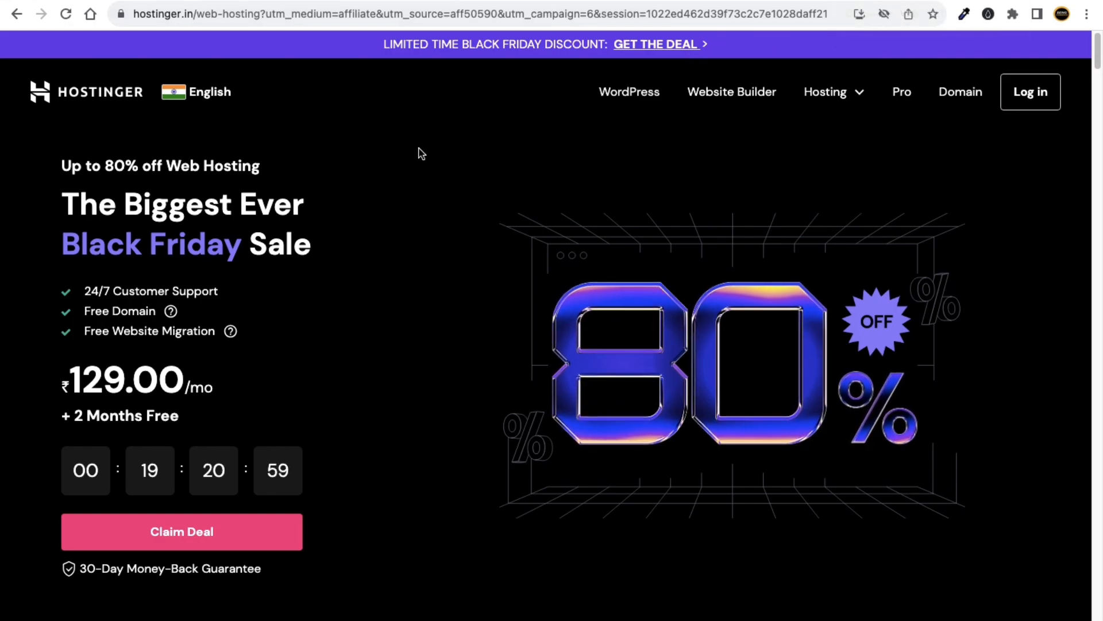
click(180, 97)
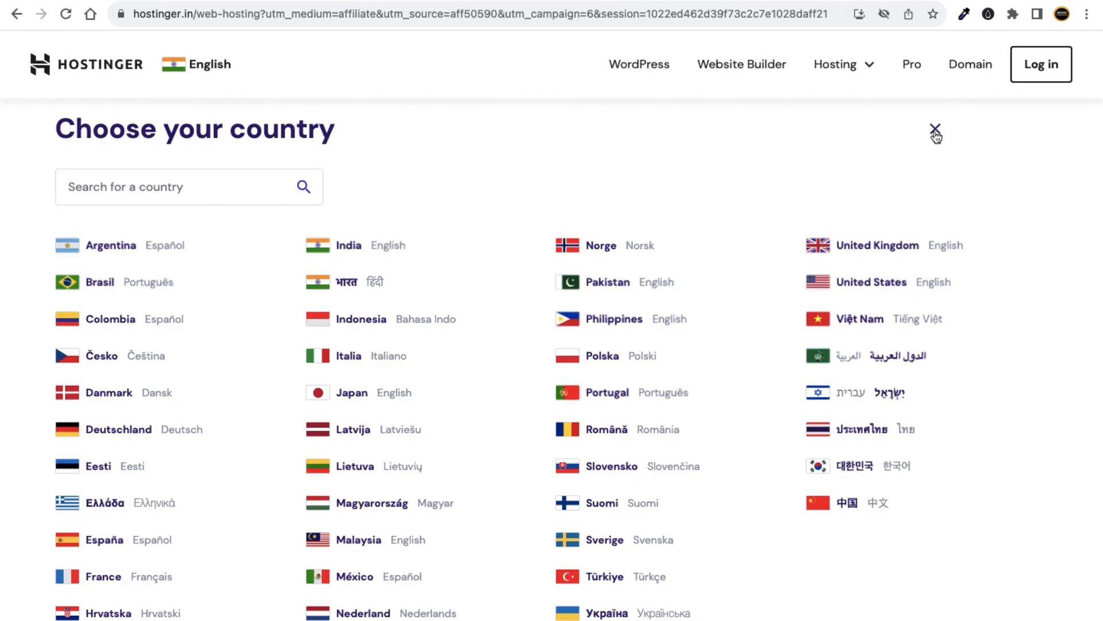
click(859, 284)
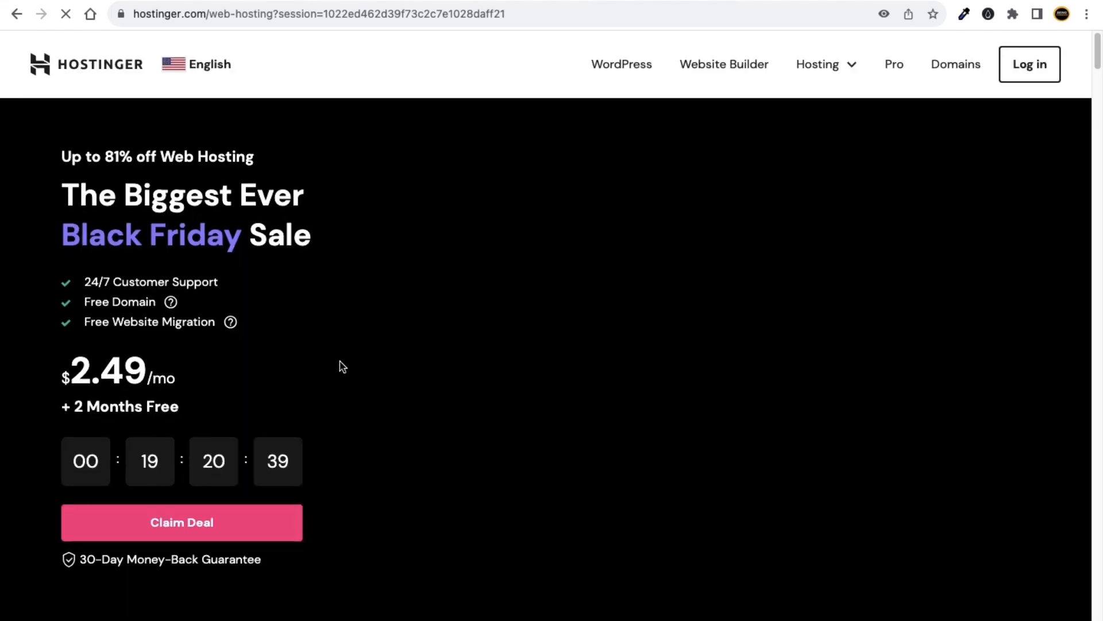
scroll(118, 338, down, 2)
click(178, 71)
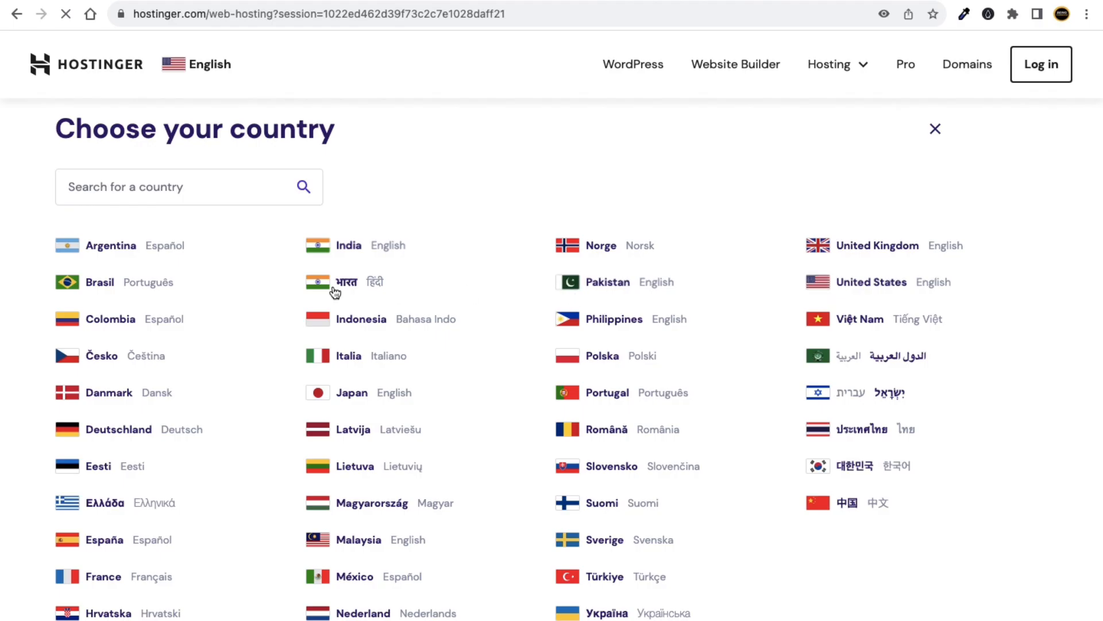
click(378, 247)
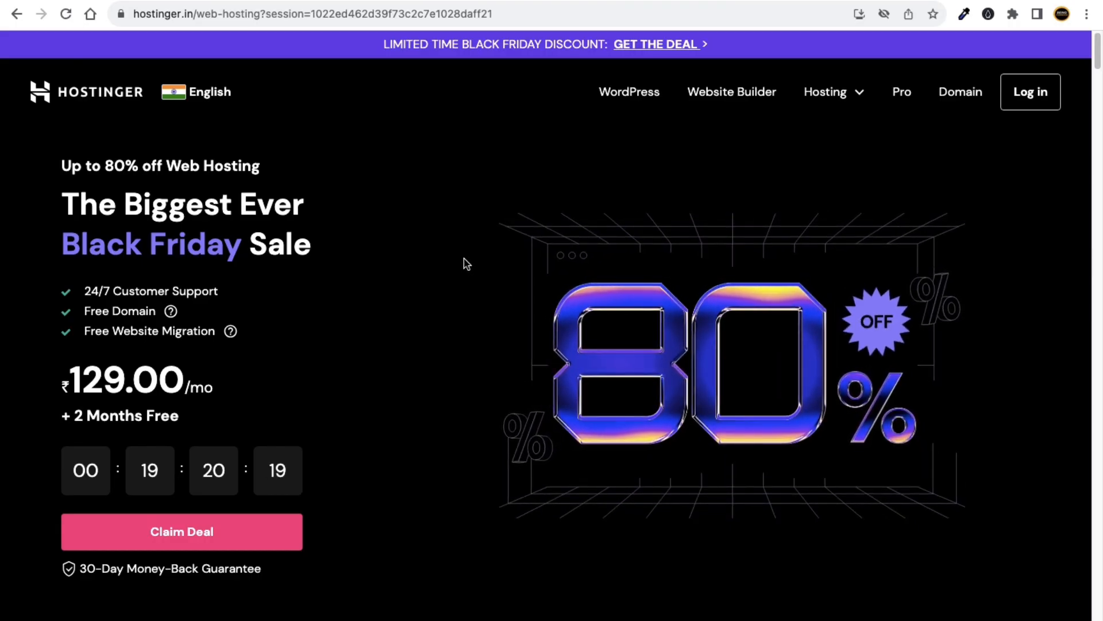
Go to Hostinger's Web Hosting plans page from the Hosting menu.
scroll(468, 263, down, 1)
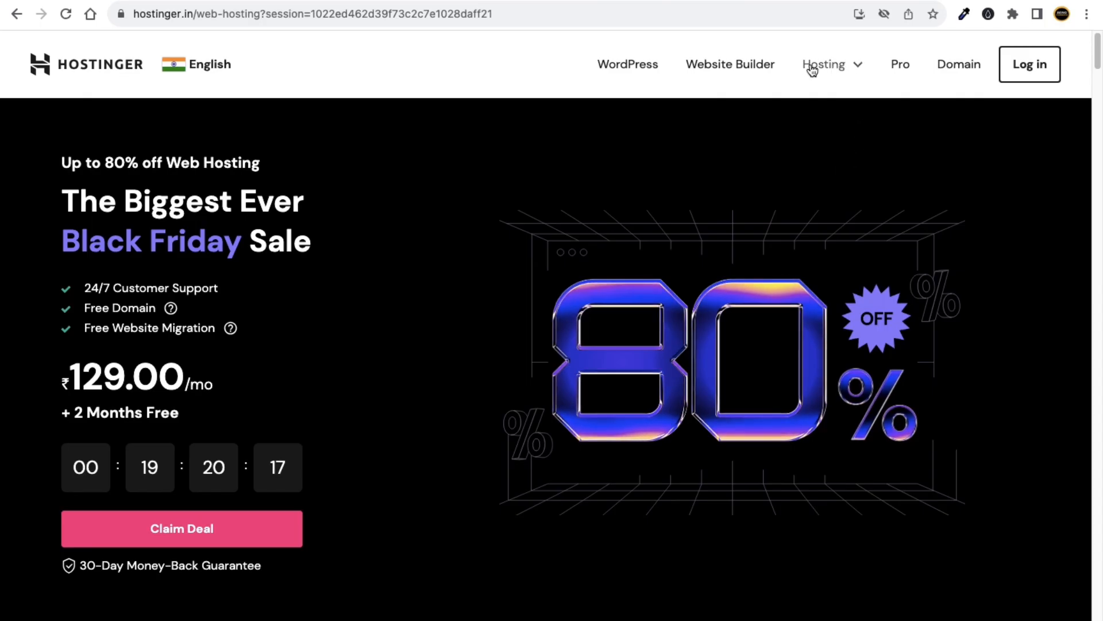
click(854, 74)
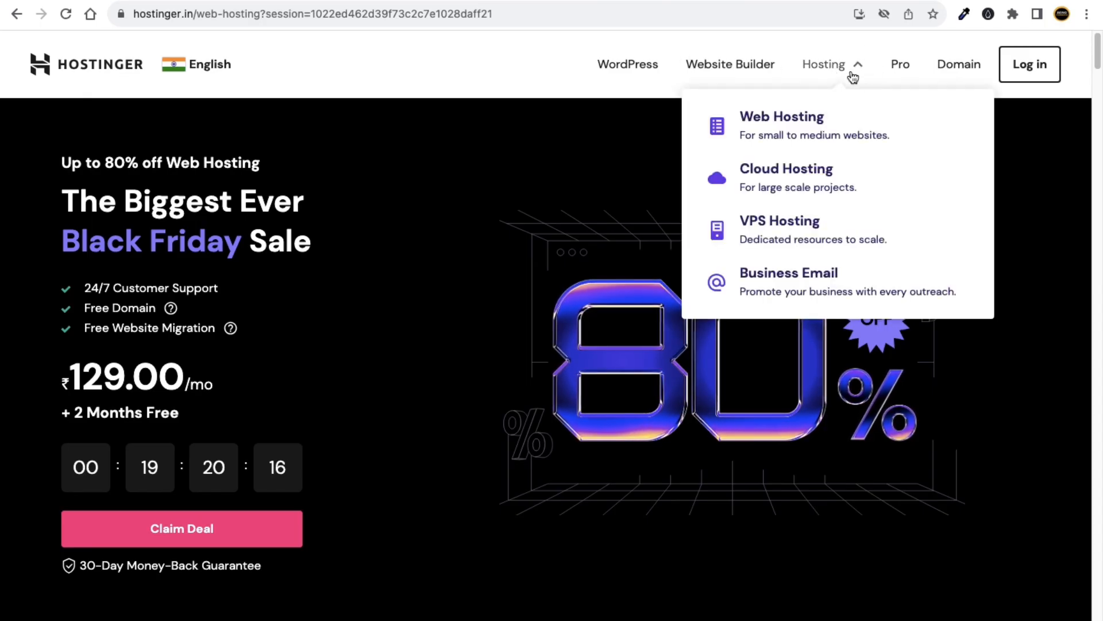
click(791, 124)
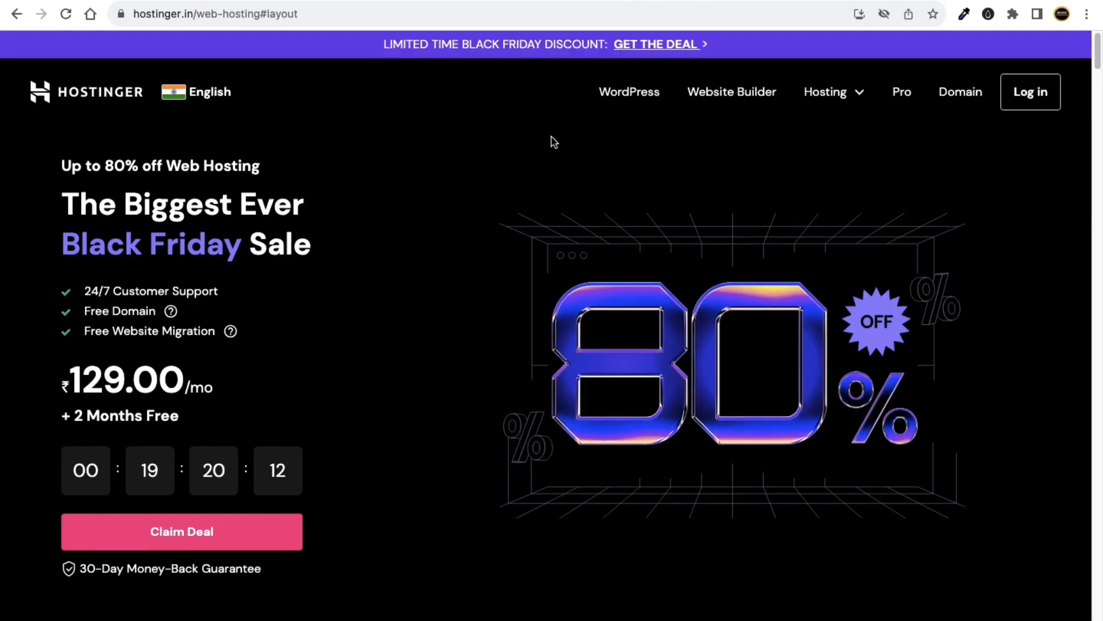
Compare features and prices of the Single, Premium, Business and Cloud Startup packages.
scroll(460, 184, down, 2)
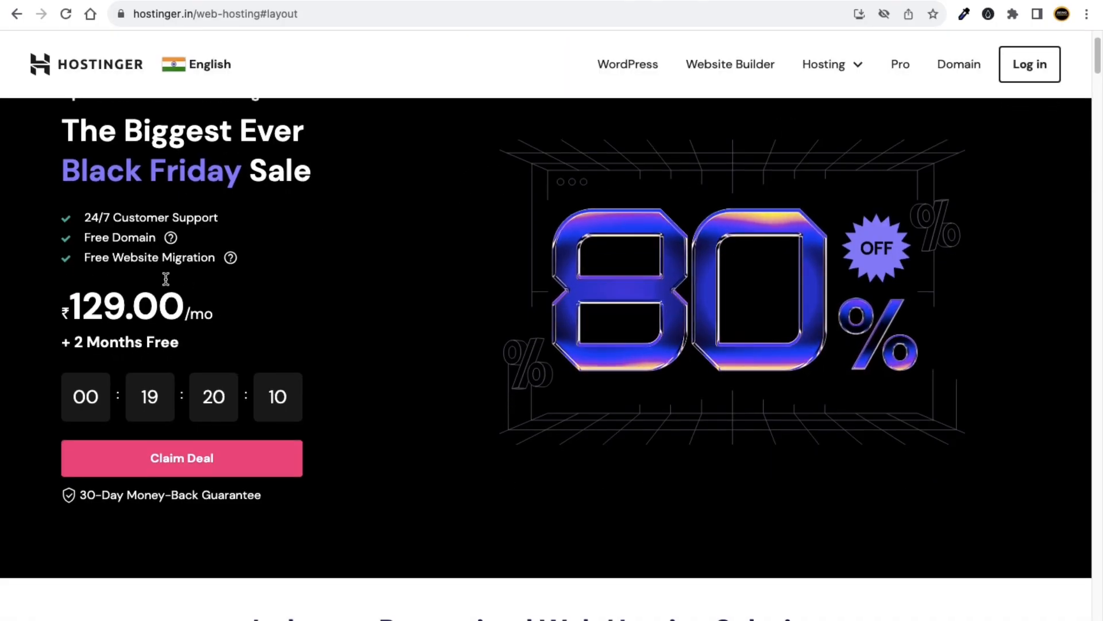
scroll(316, 258, down, 5)
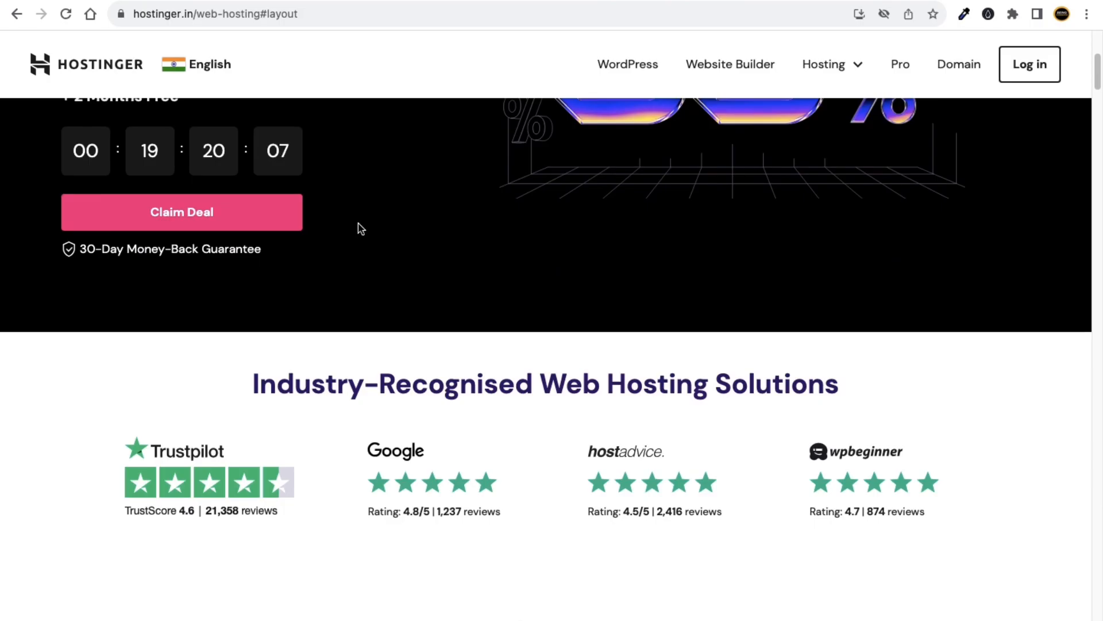
scroll(320, 254, down, 8)
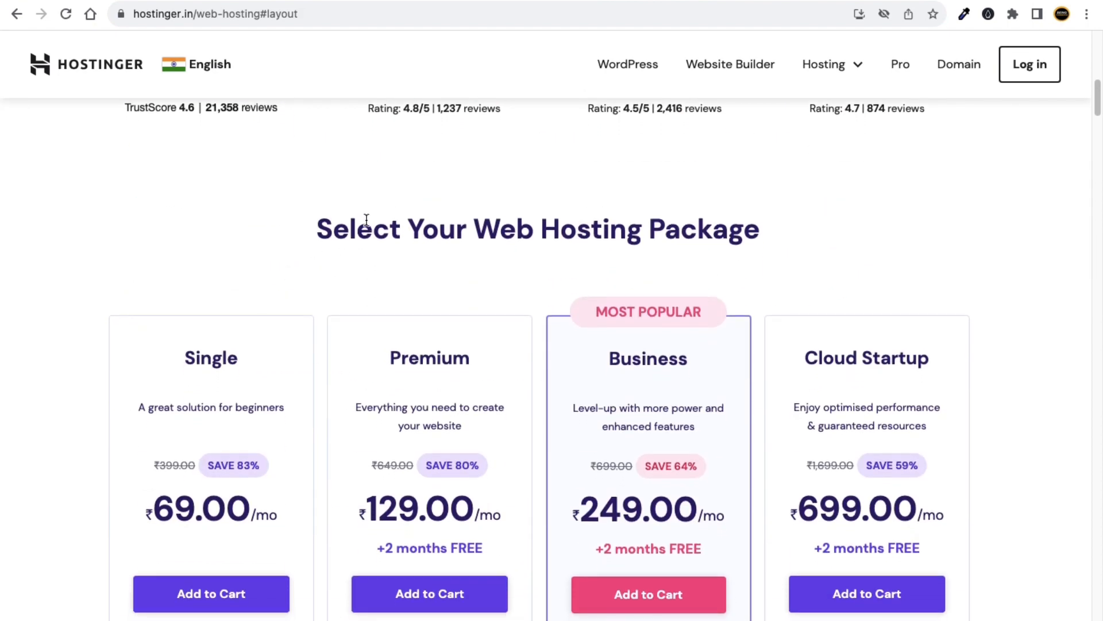
scroll(335, 254, down, 6)
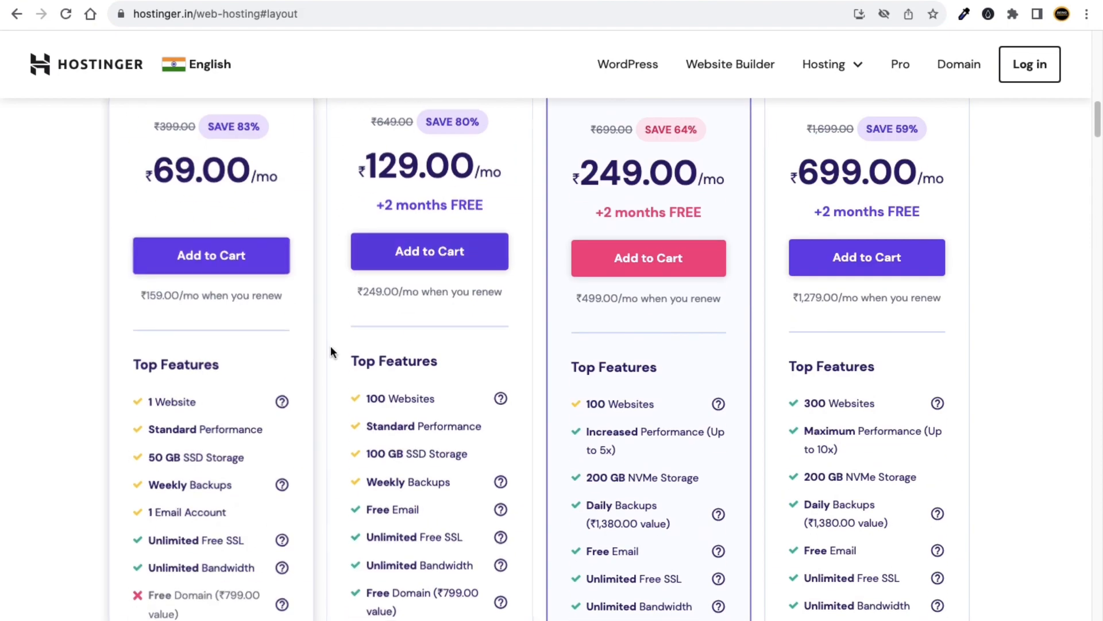
scroll(339, 349, down, 3)
scroll(379, 306, up, 3)
scroll(323, 499, up, 12)
scroll(330, 483, down, 16)
scroll(362, 322, up, 4)
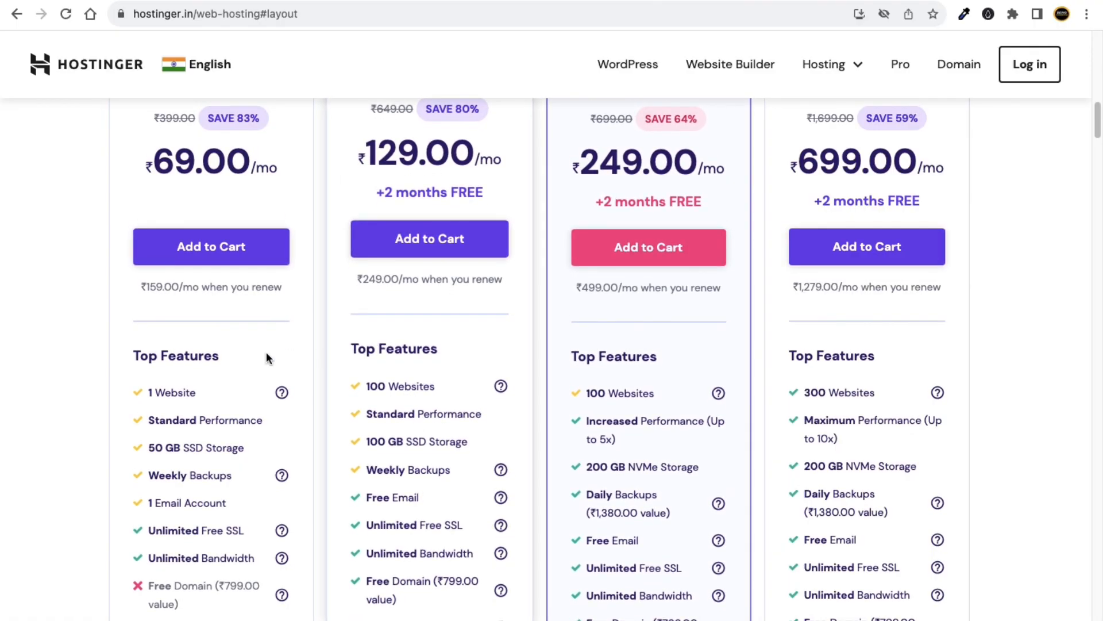
scroll(229, 242, up, 2)
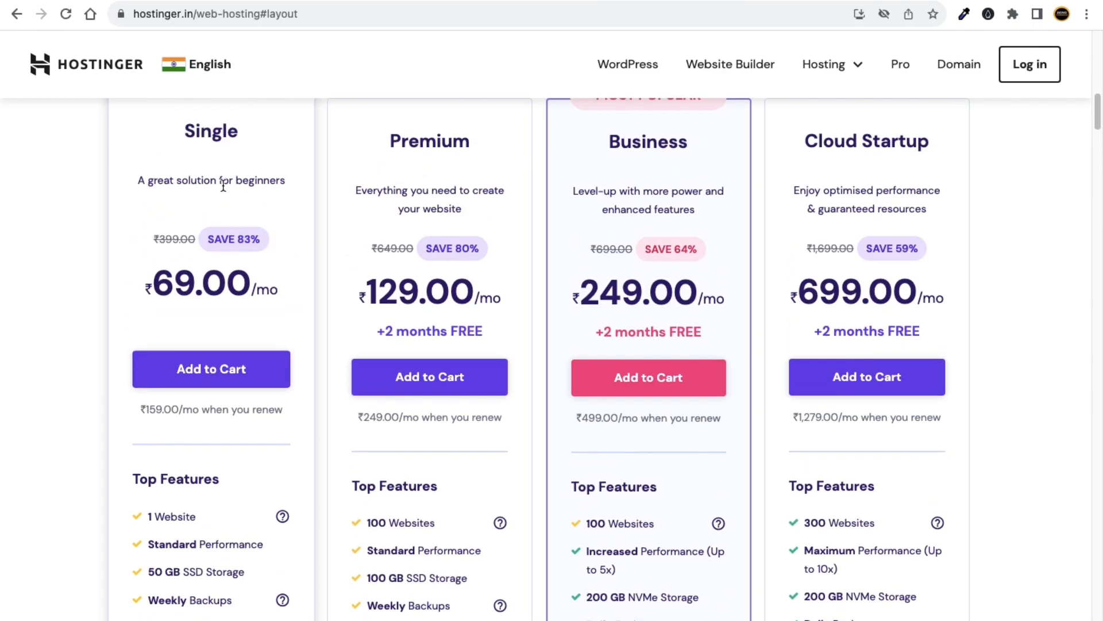
drag(240, 133, 193, 128)
scroll(302, 416, down, 1)
drag(198, 493, 154, 492)
scroll(322, 373, down, 2)
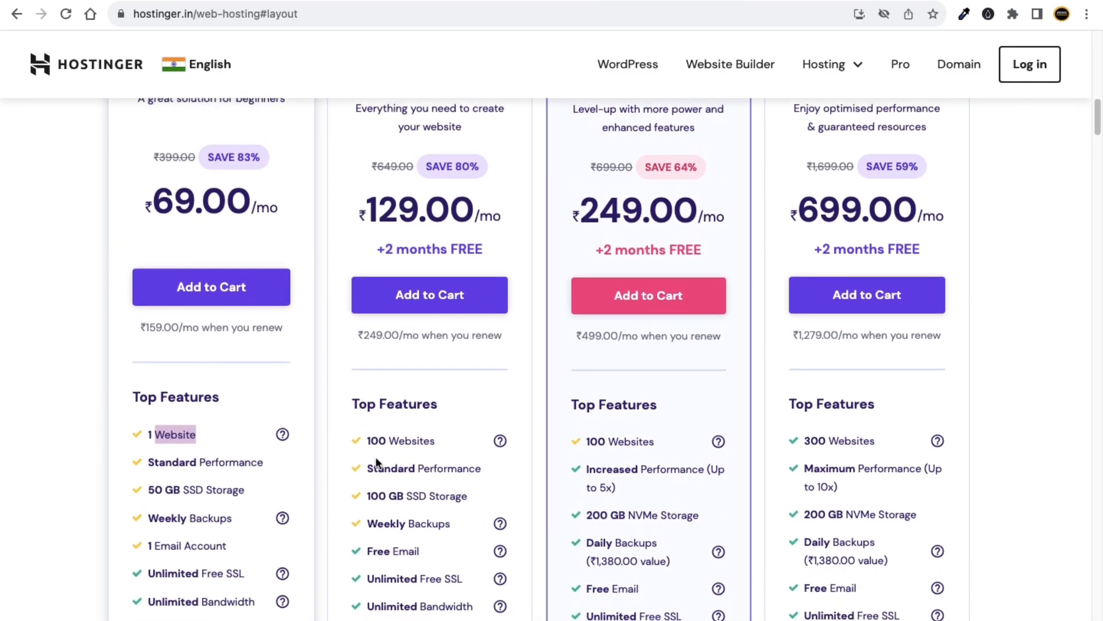
scroll(480, 239, up, 4)
drag(478, 179, 388, 182)
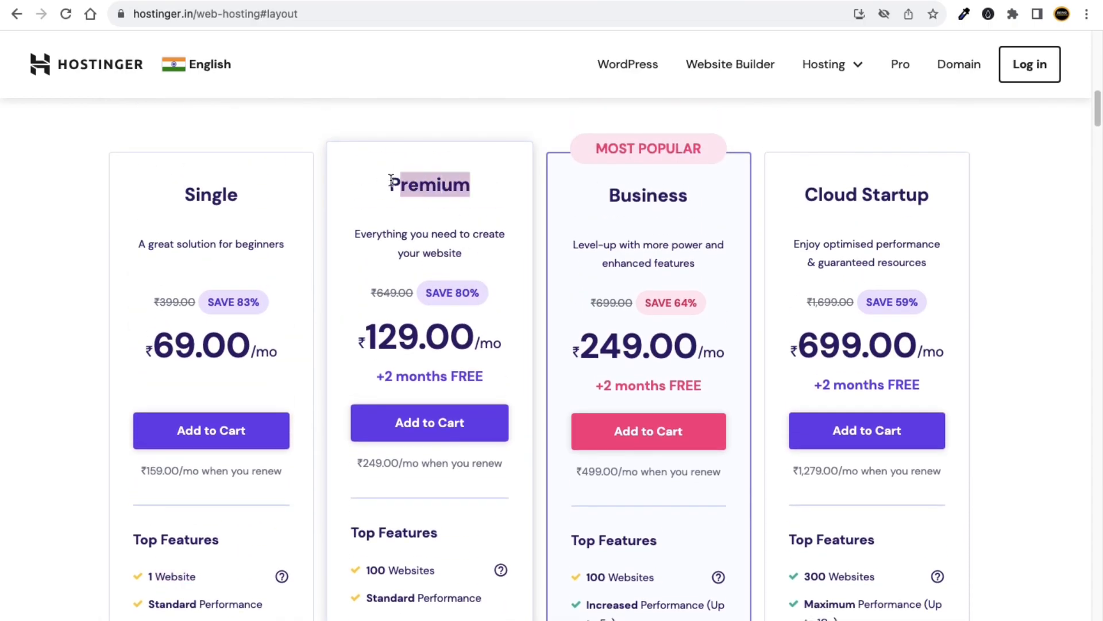
scroll(419, 523, down, 1)
scroll(428, 537, up, 1)
scroll(442, 546, down, 1)
scroll(926, 235, up, 1)
scroll(907, 206, up, 1)
scroll(788, 446, down, 2)
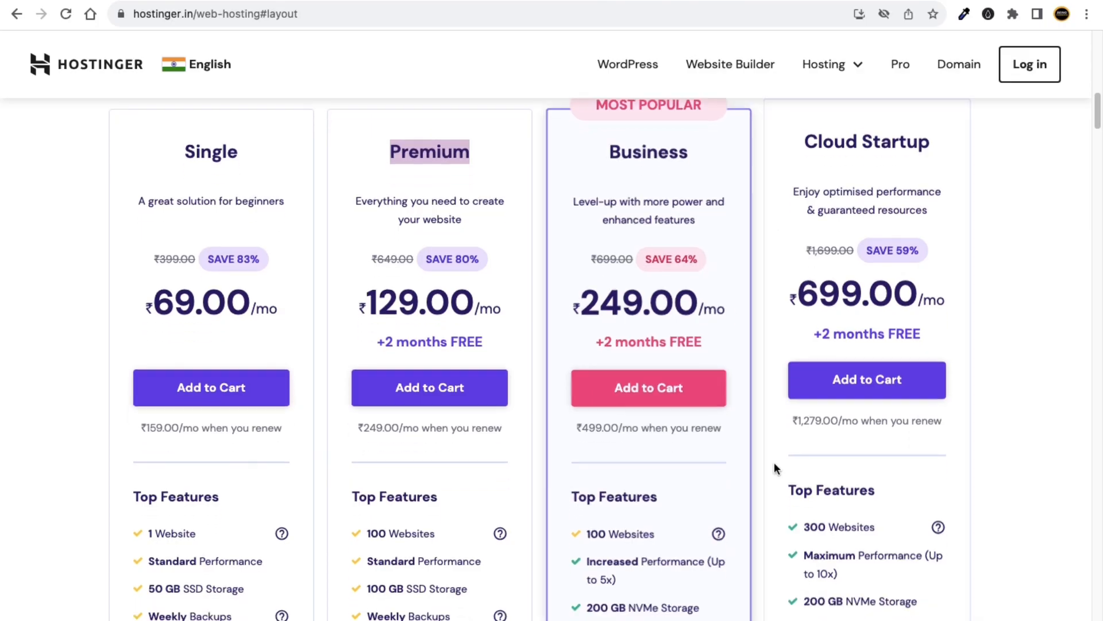
scroll(460, 442, down, 5)
scroll(406, 430, down, 1)
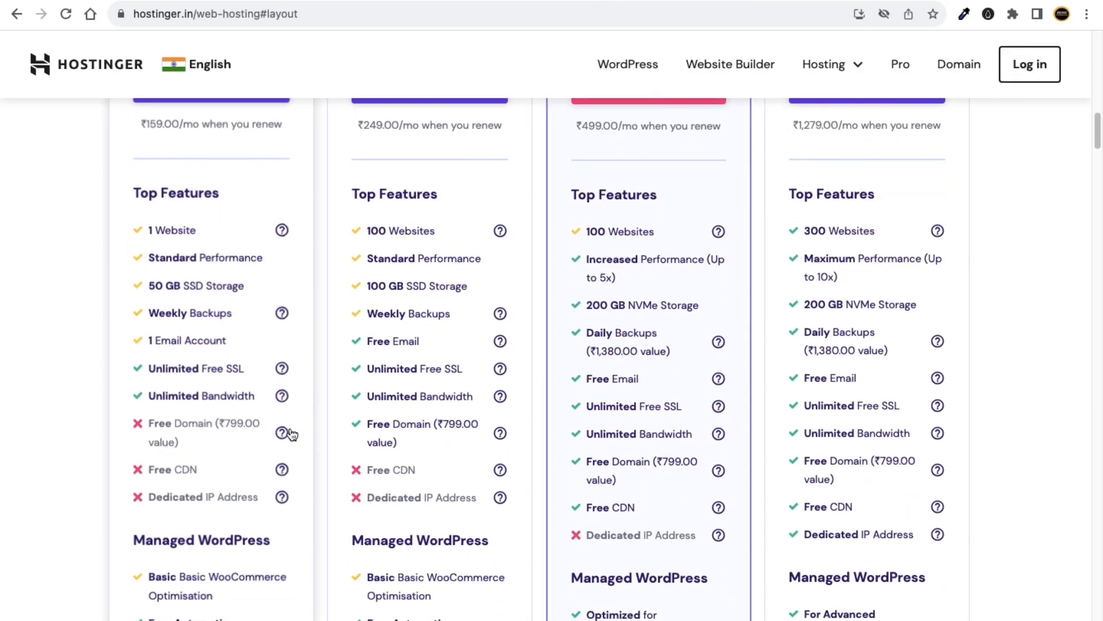
scroll(249, 286, up, 3)
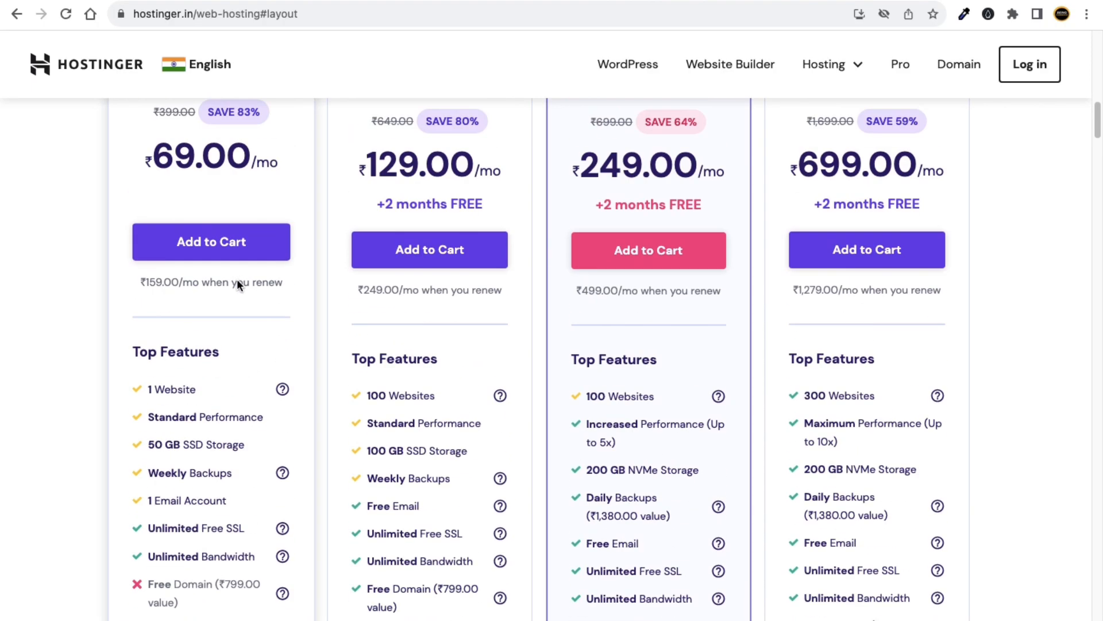
scroll(213, 144, up, 1)
scroll(211, 194, up, 1)
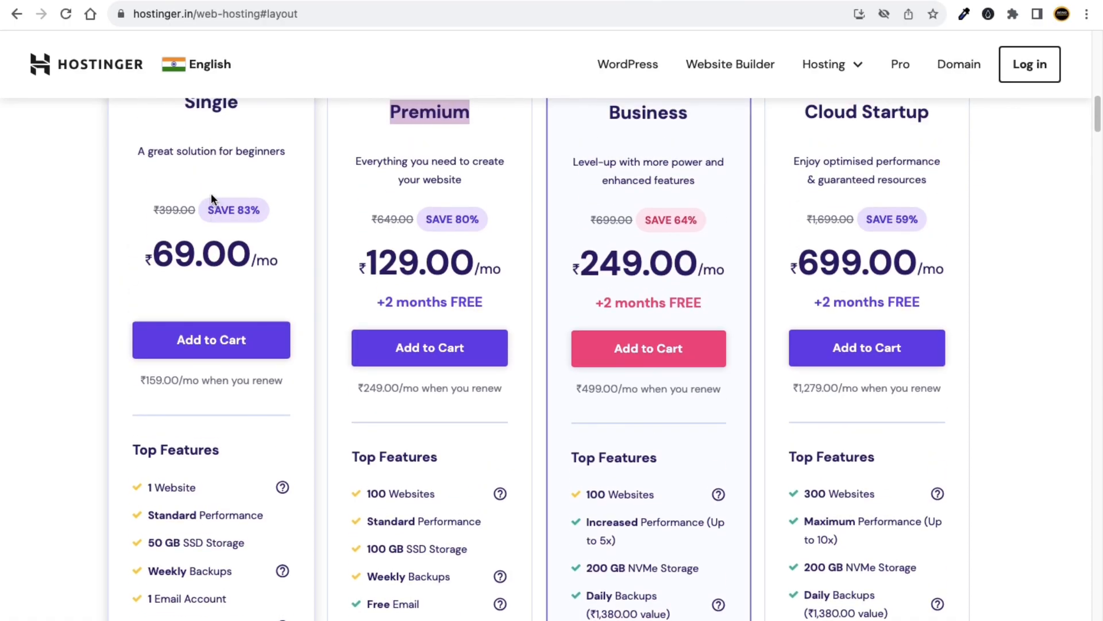
scroll(223, 117, down, 4)
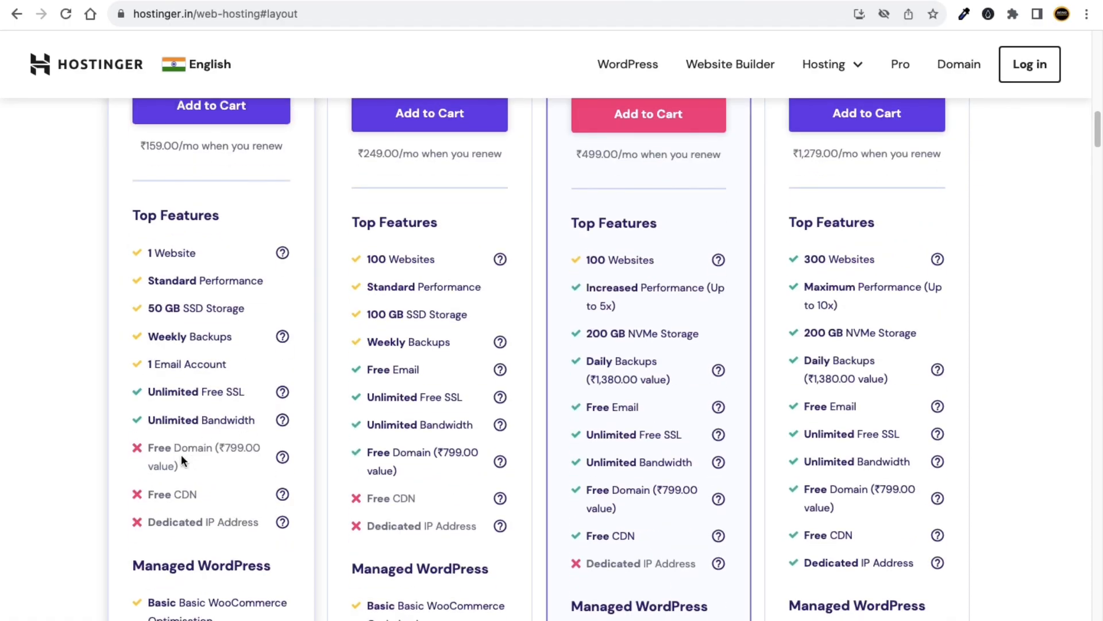
scroll(218, 452, up, 4)
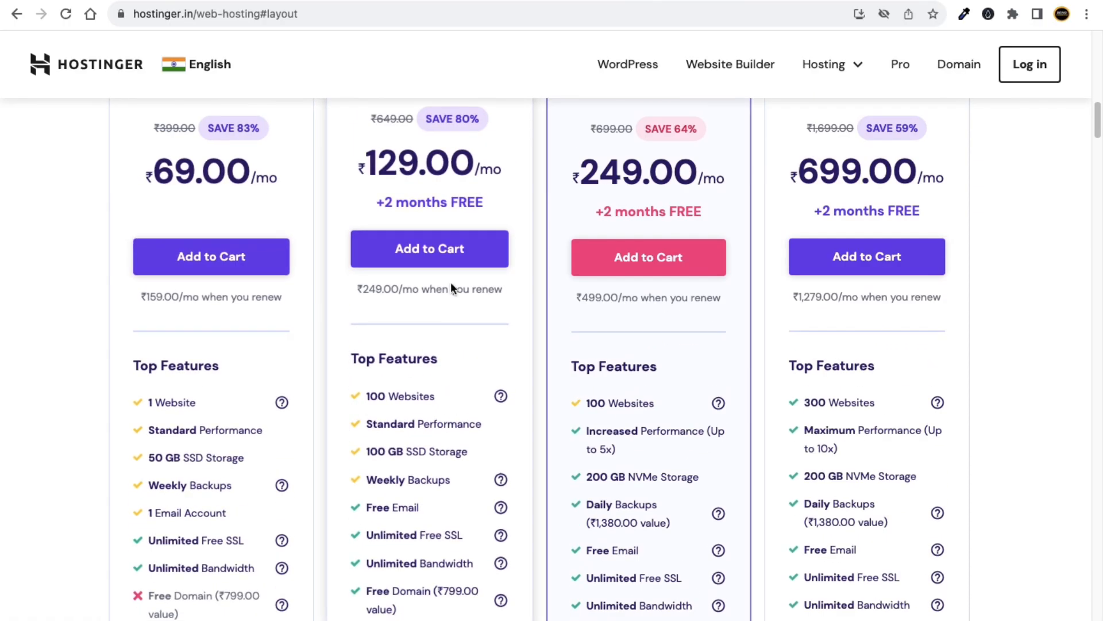
scroll(446, 457, down, 4)
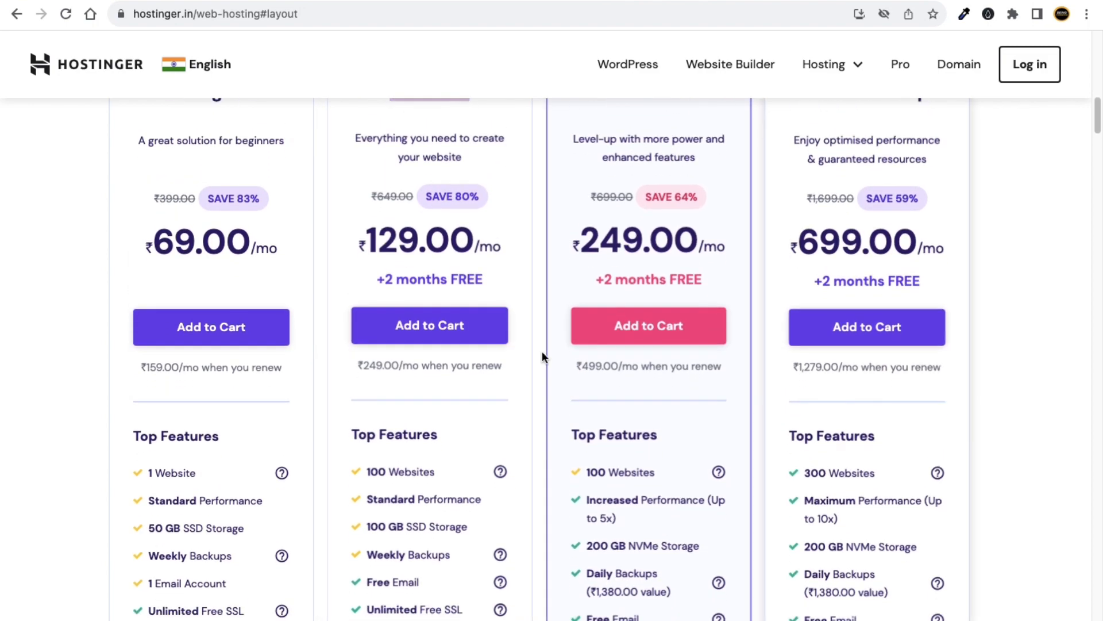
scroll(743, 442, down, 5)
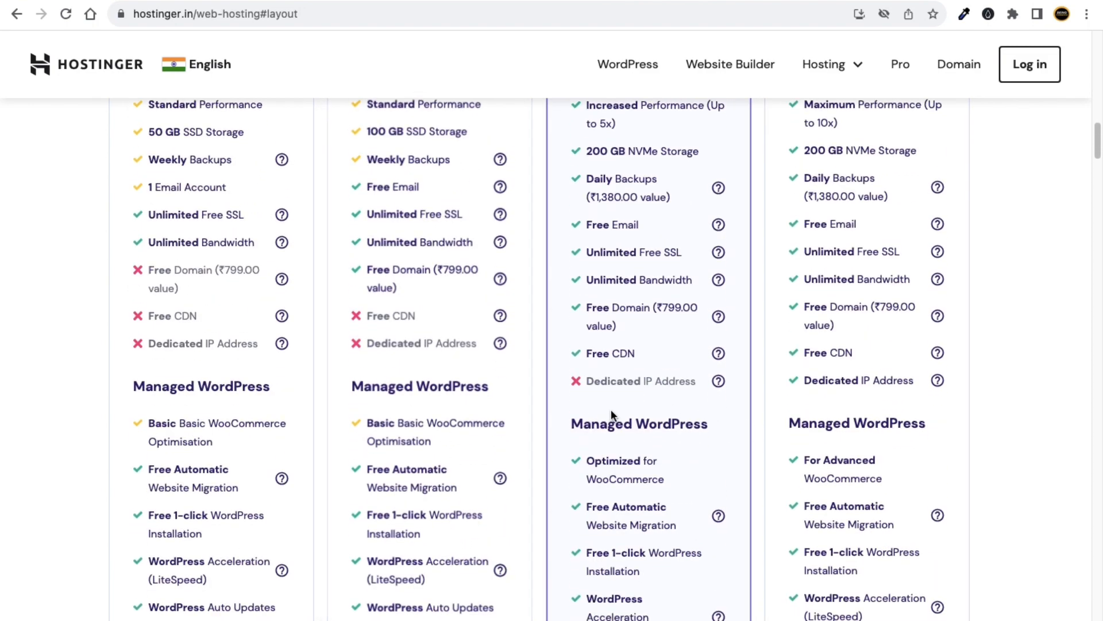
scroll(395, 288, down, 4)
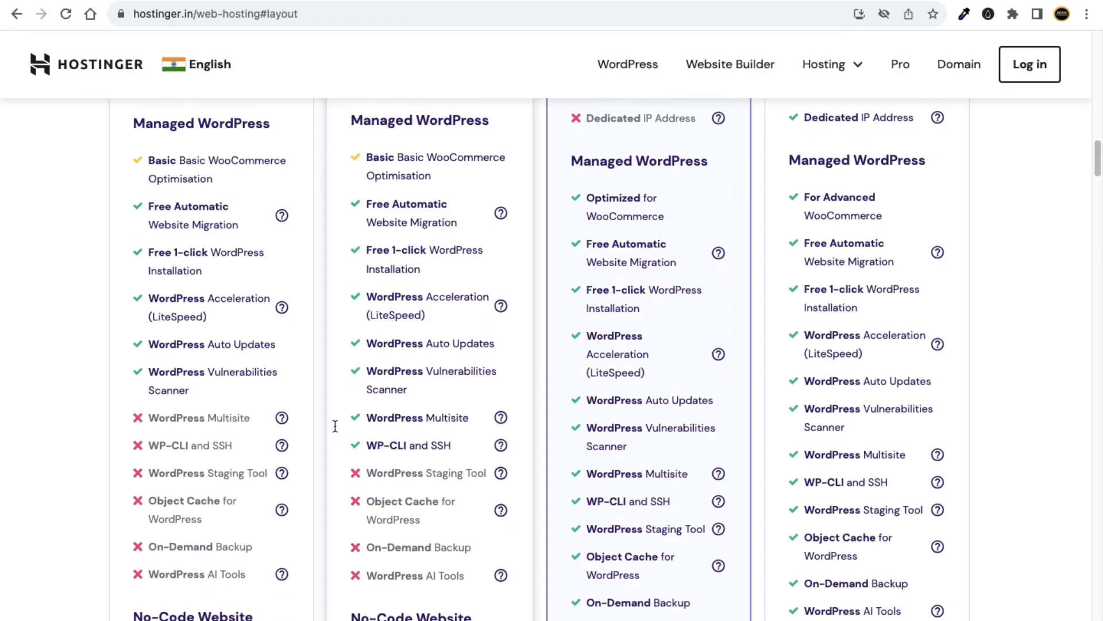
scroll(832, 461, down, 1)
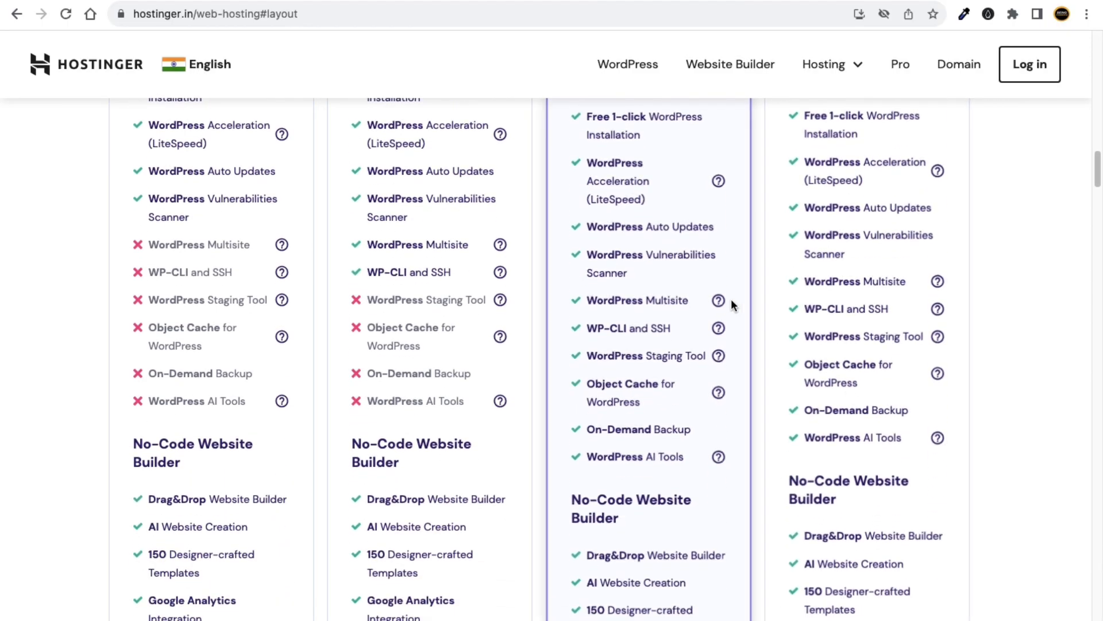
mouse_move(718, 302)
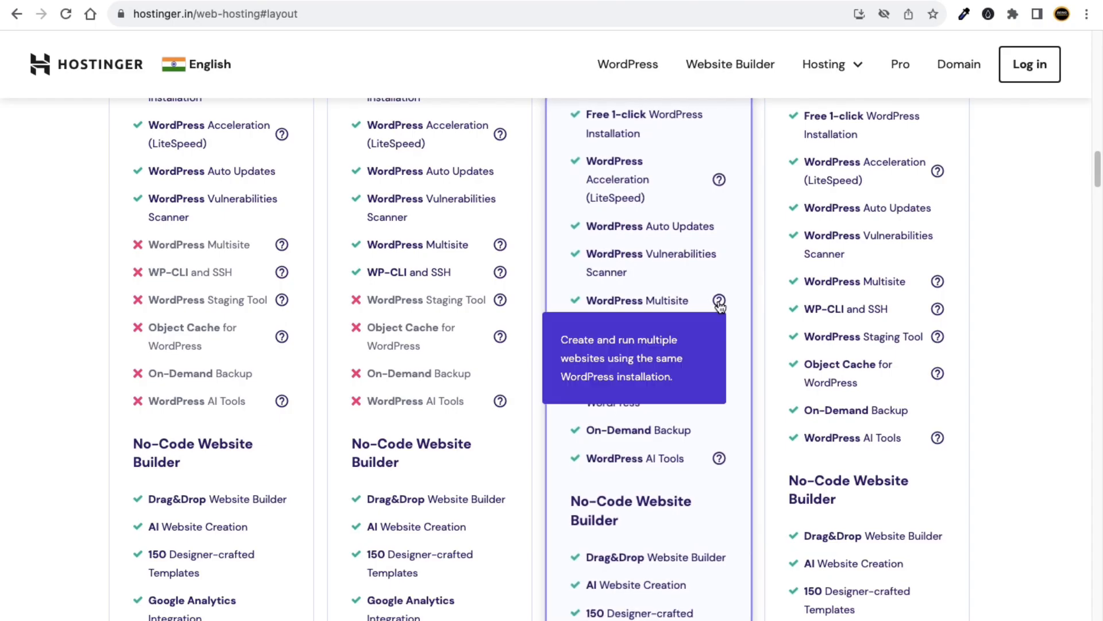
mouse_move(938, 313)
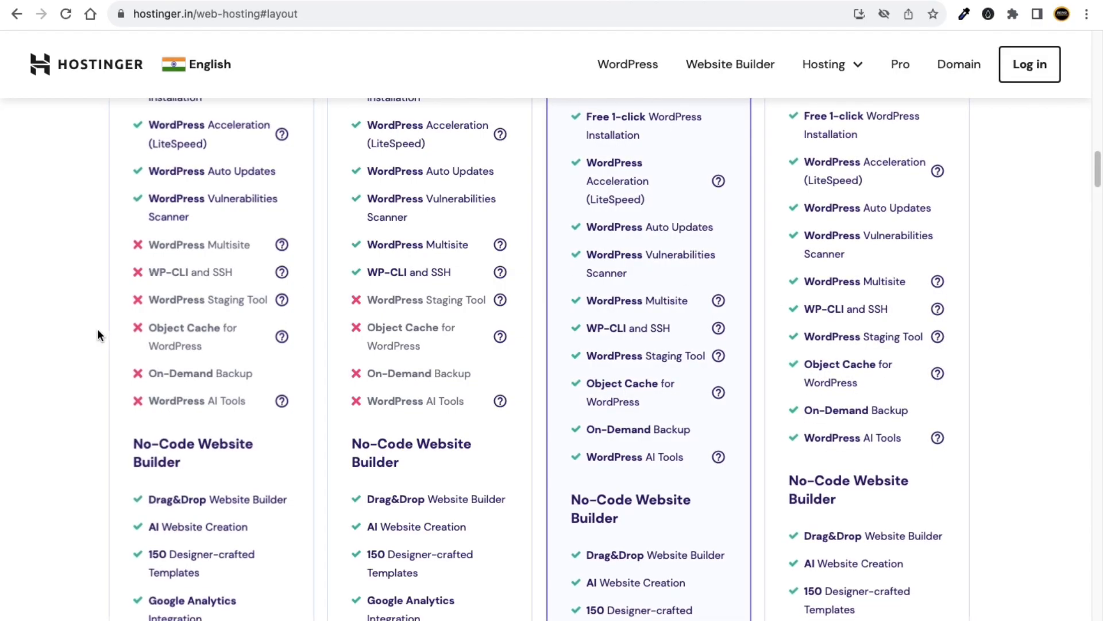
scroll(98, 332, up, 1)
scroll(99, 331, up, 4)
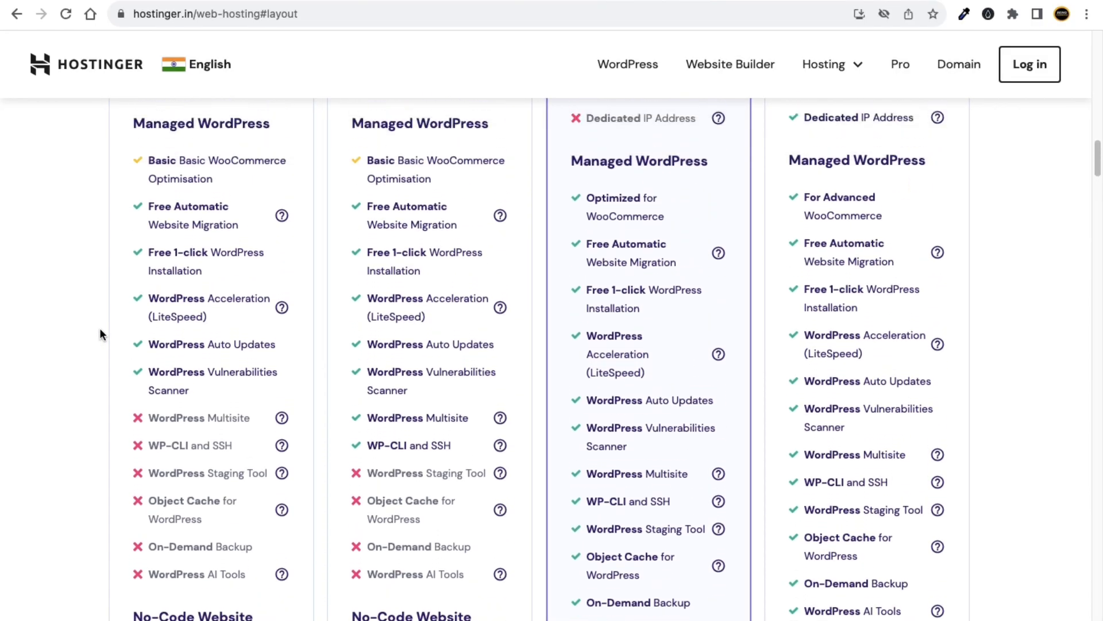
scroll(101, 333, up, 6)
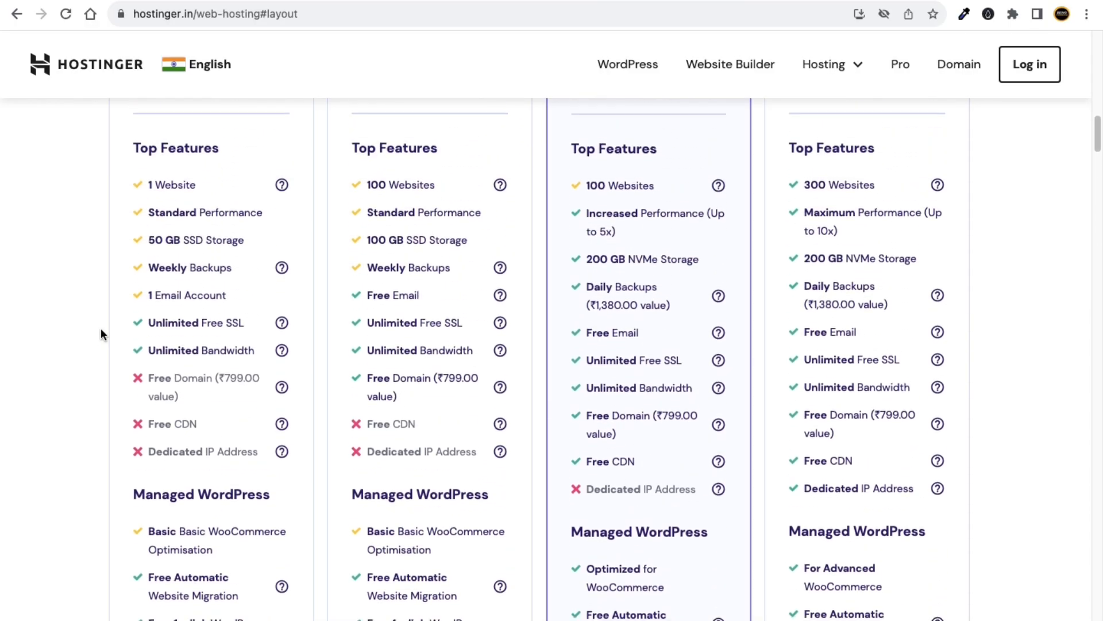
scroll(101, 329, up, 5)
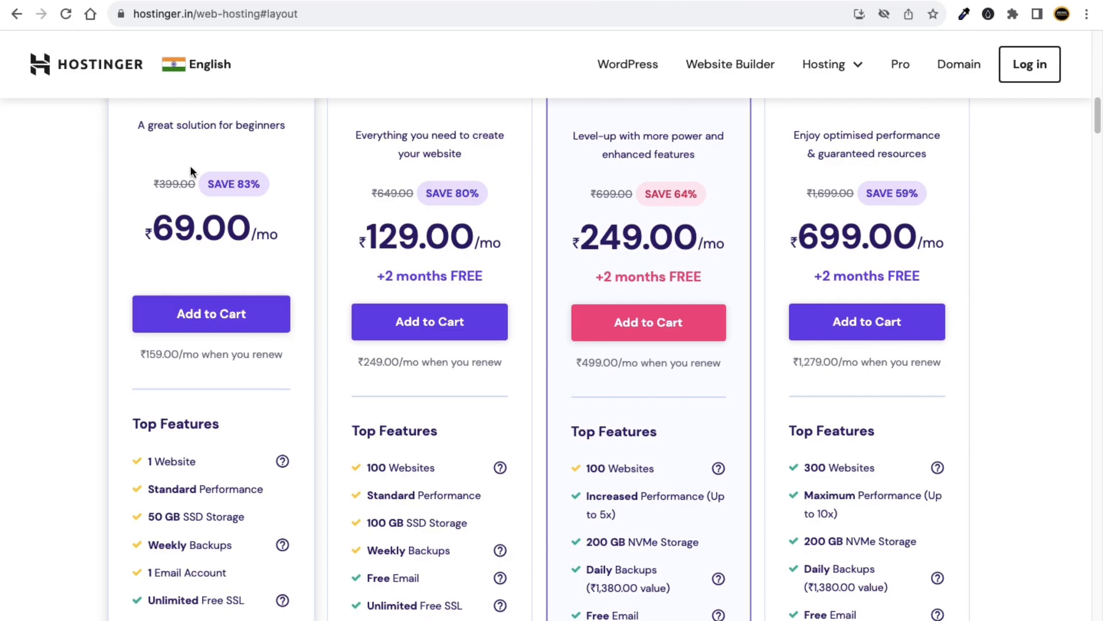
scroll(188, 170, up, 3)
Highlight the Single plan's name, priced at ₹69.00/mo.
double_click(209, 219)
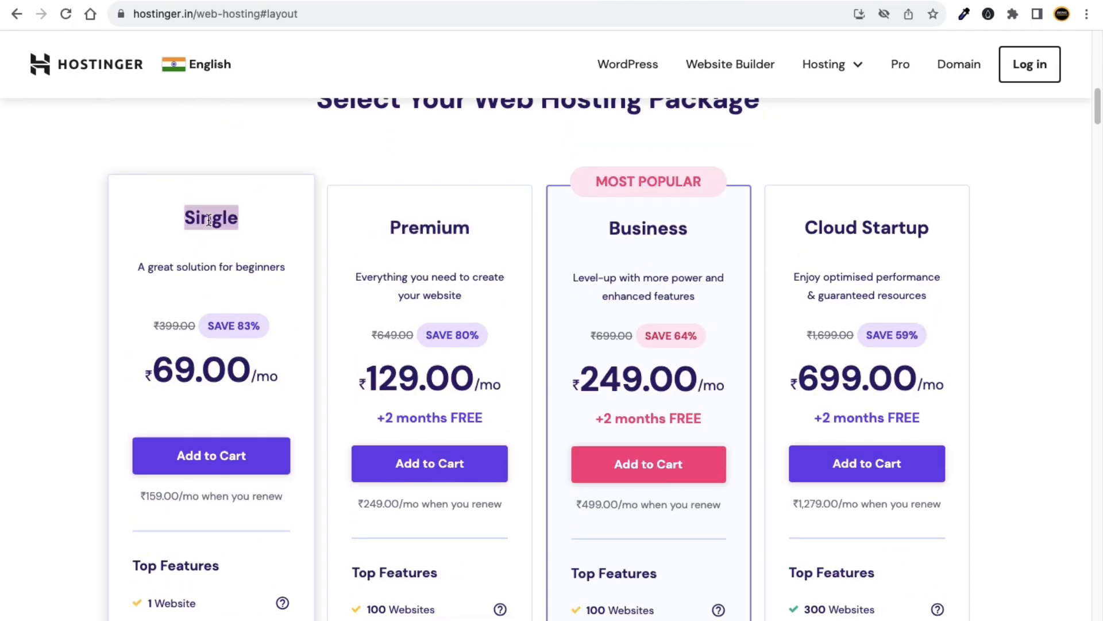
scroll(206, 221, down, 1)
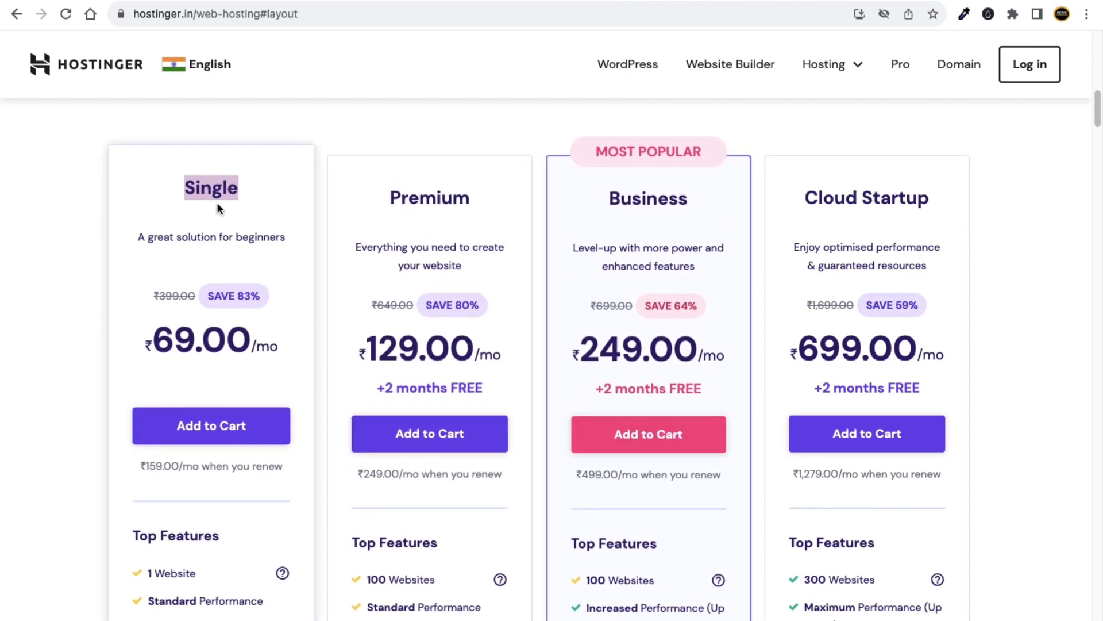
click(216, 195)
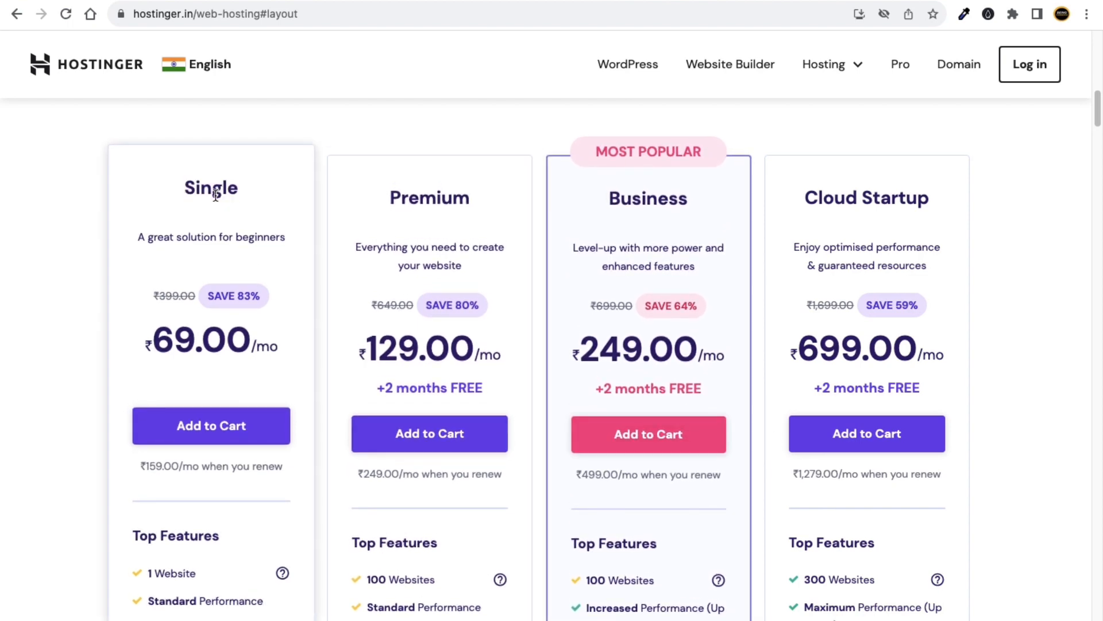
Add the Single web hosting plan to the cart.
click(212, 432)
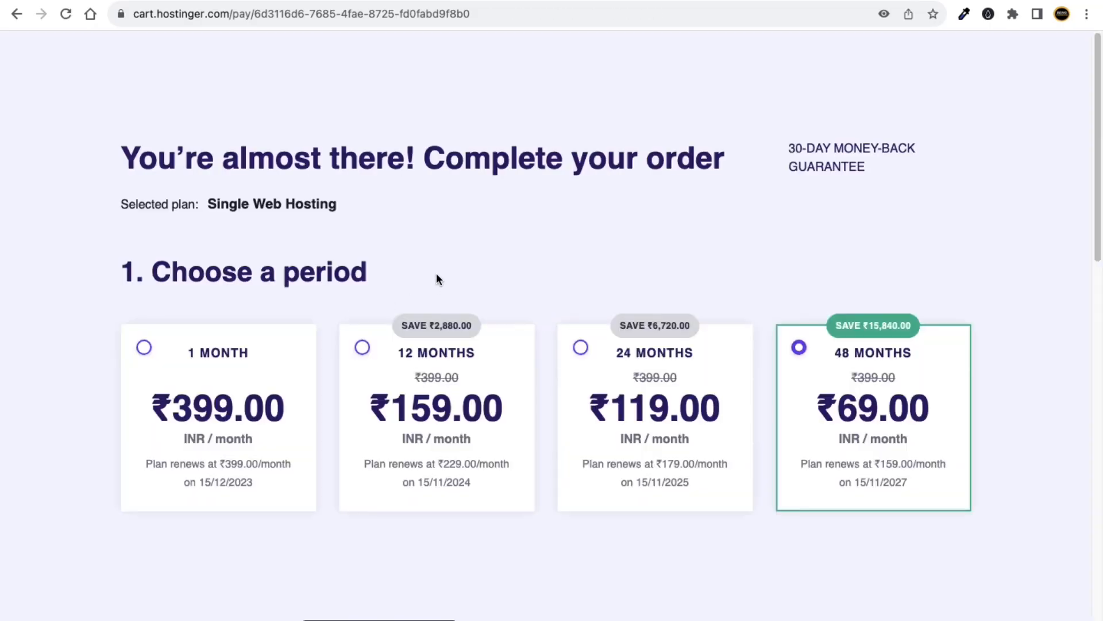
scroll(540, 291, down, 3)
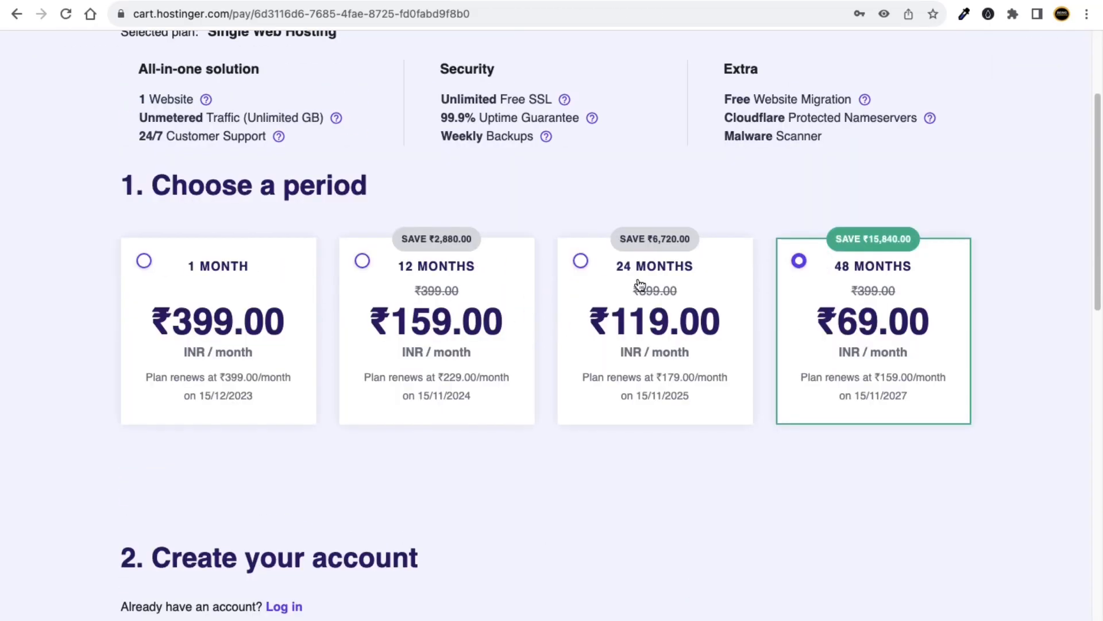
scroll(176, 297, up, 1)
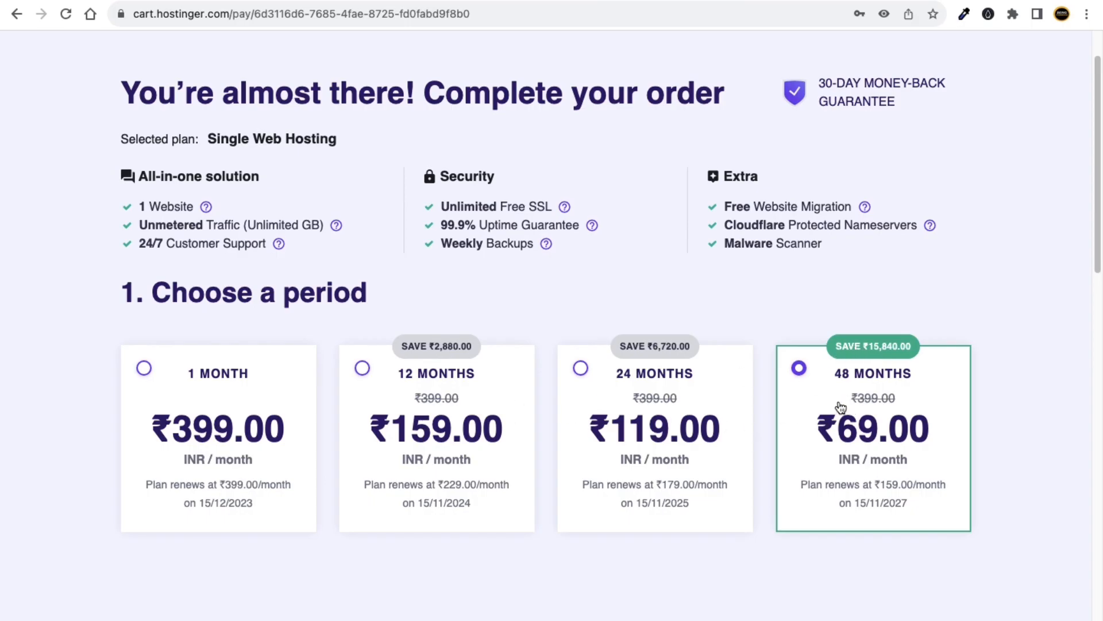
Choose the 12-month period: ₹159.00/month, ₹1,908.00 total.
click(453, 382)
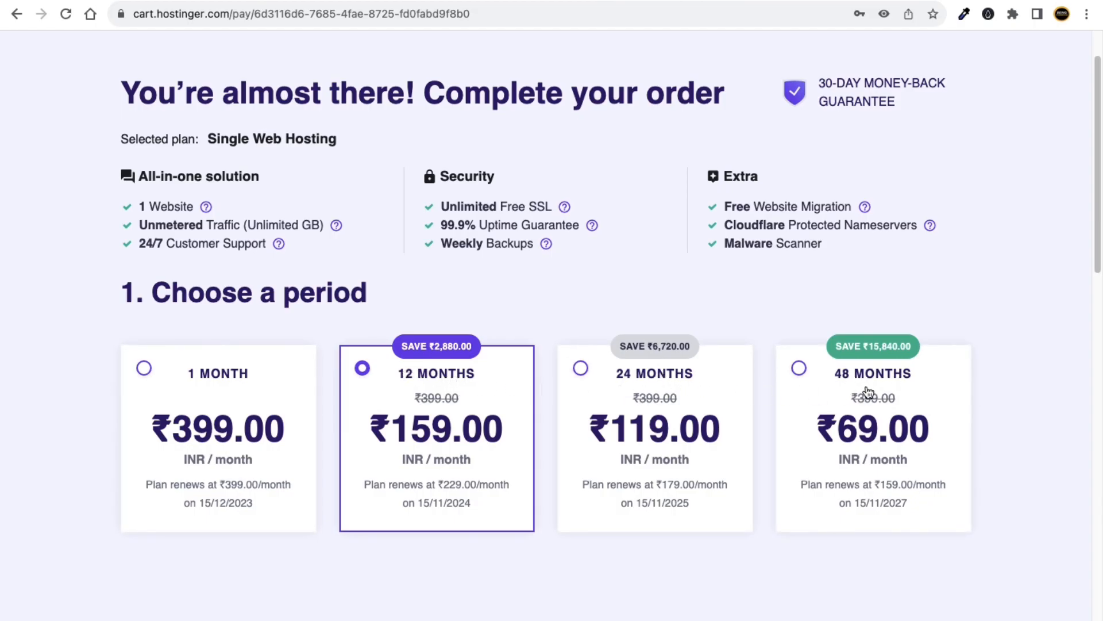
scroll(455, 386, down, 3)
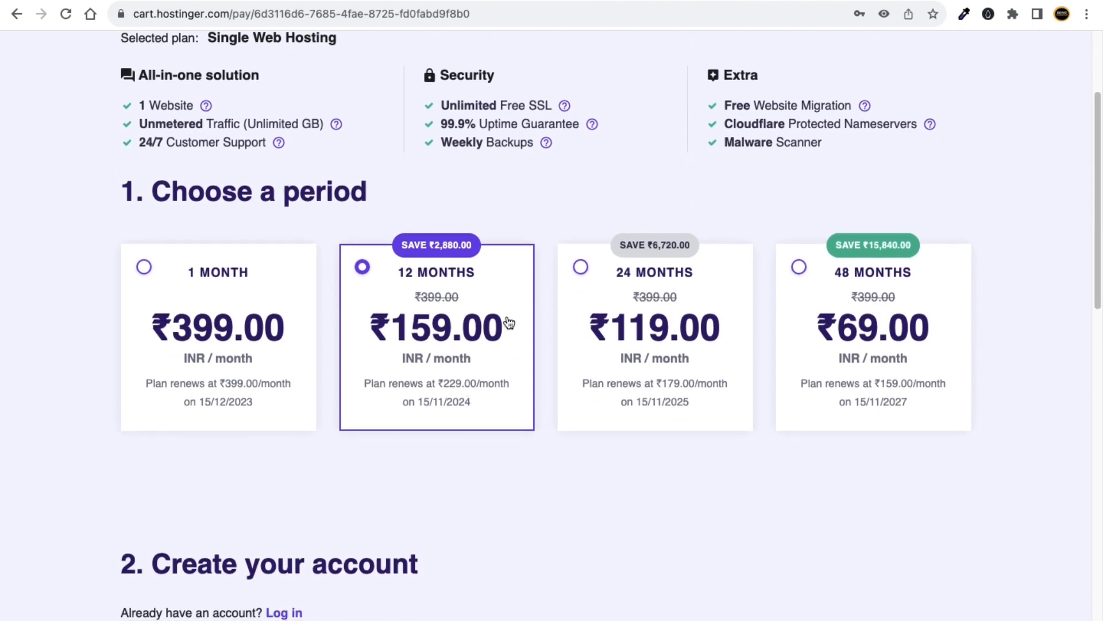
scroll(446, 307, down, 2)
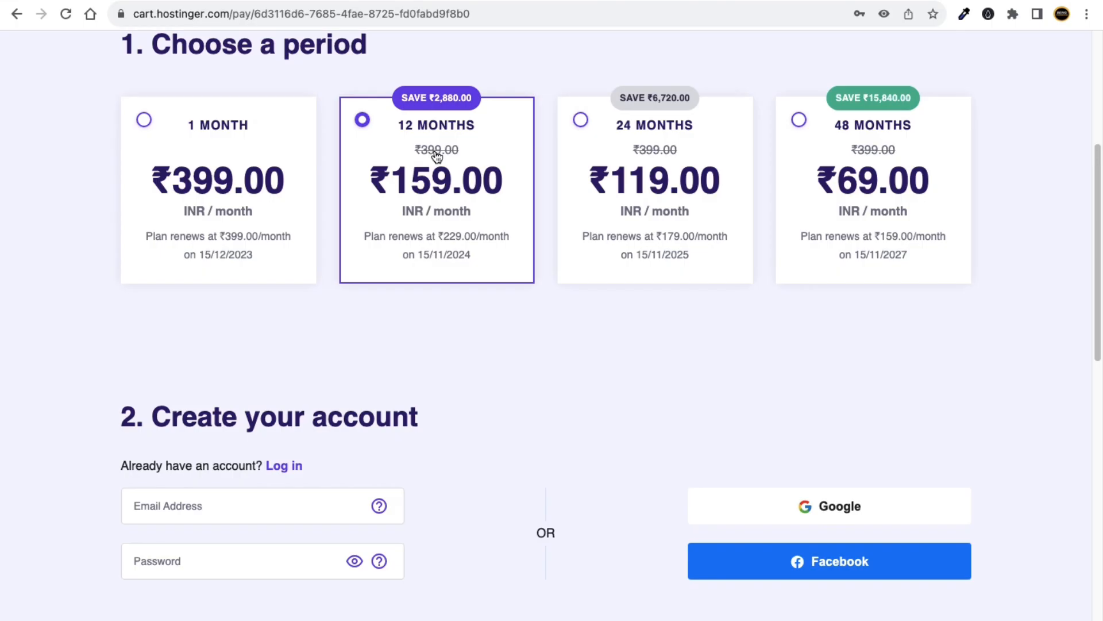
scroll(491, 313, down, 1)
scroll(500, 339, down, 1)
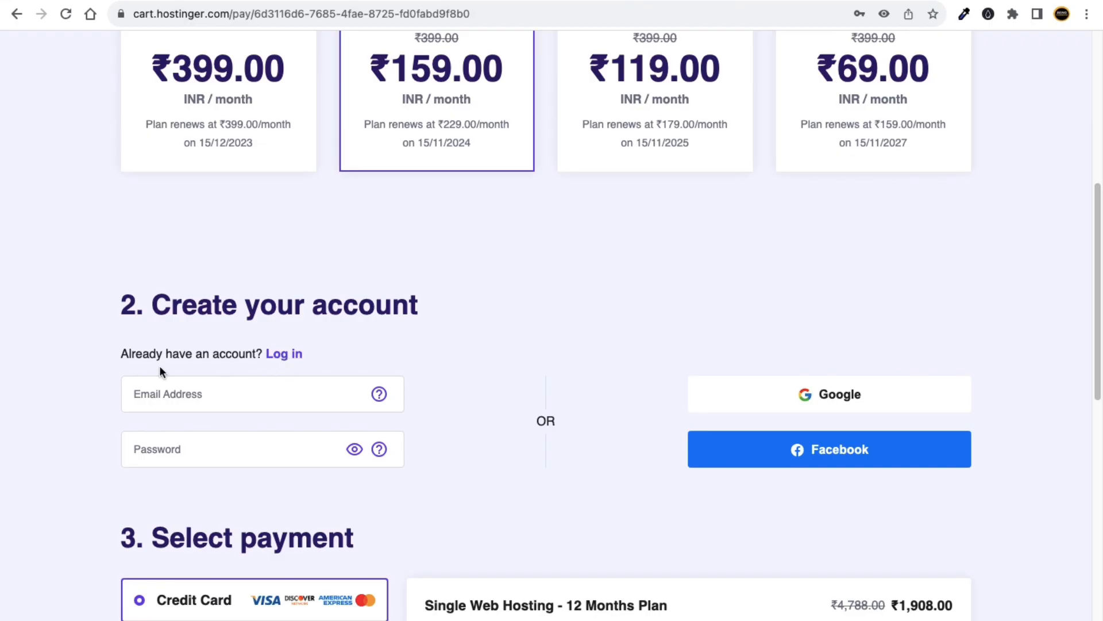
Enter the new account's e-mail address on the checkout form.
click(226, 401)
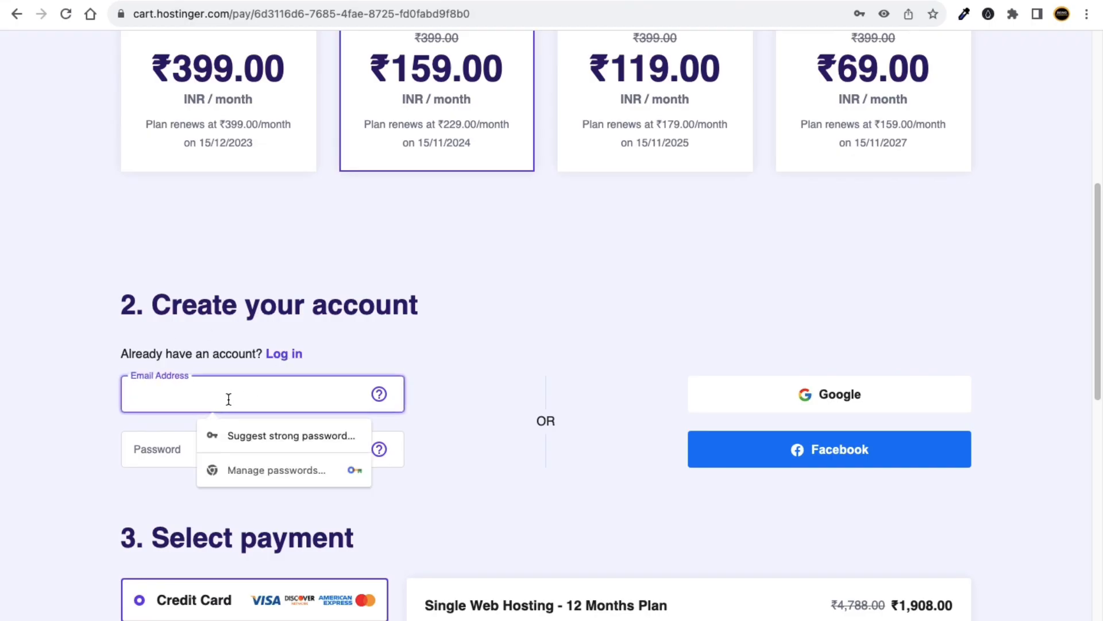
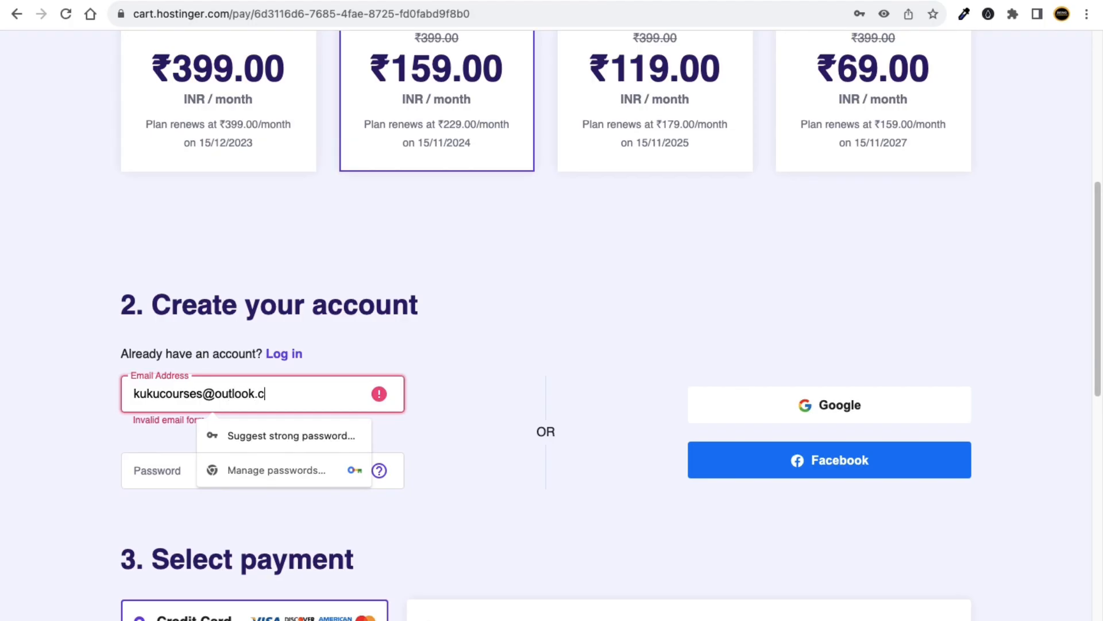
click(92, 411)
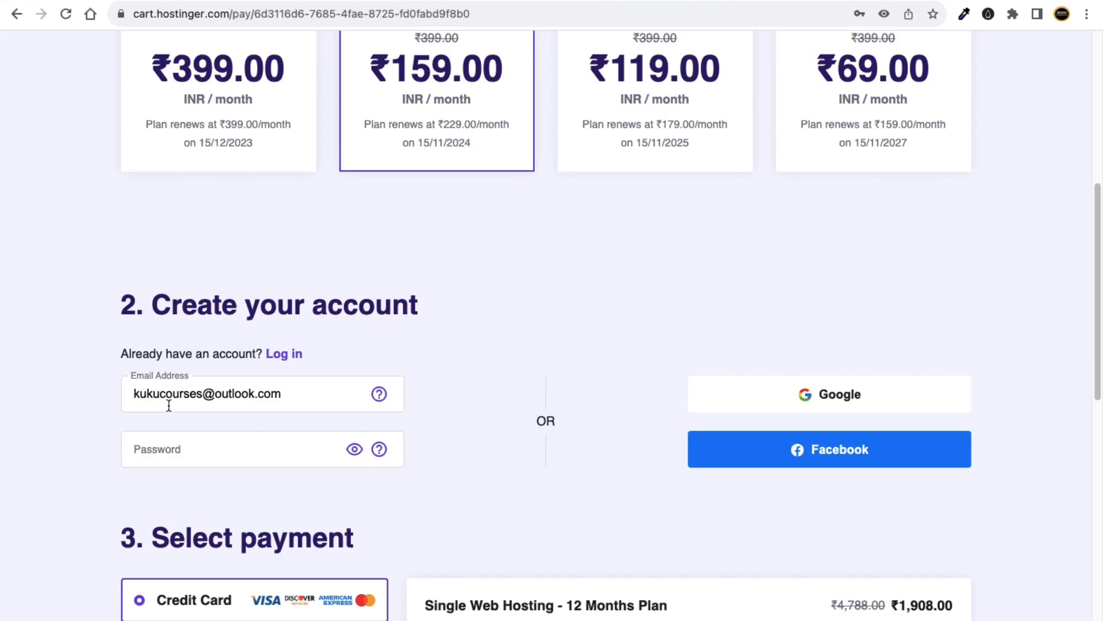
Type a password for the account and review the order total of ₹2,251.44.
click(162, 443)
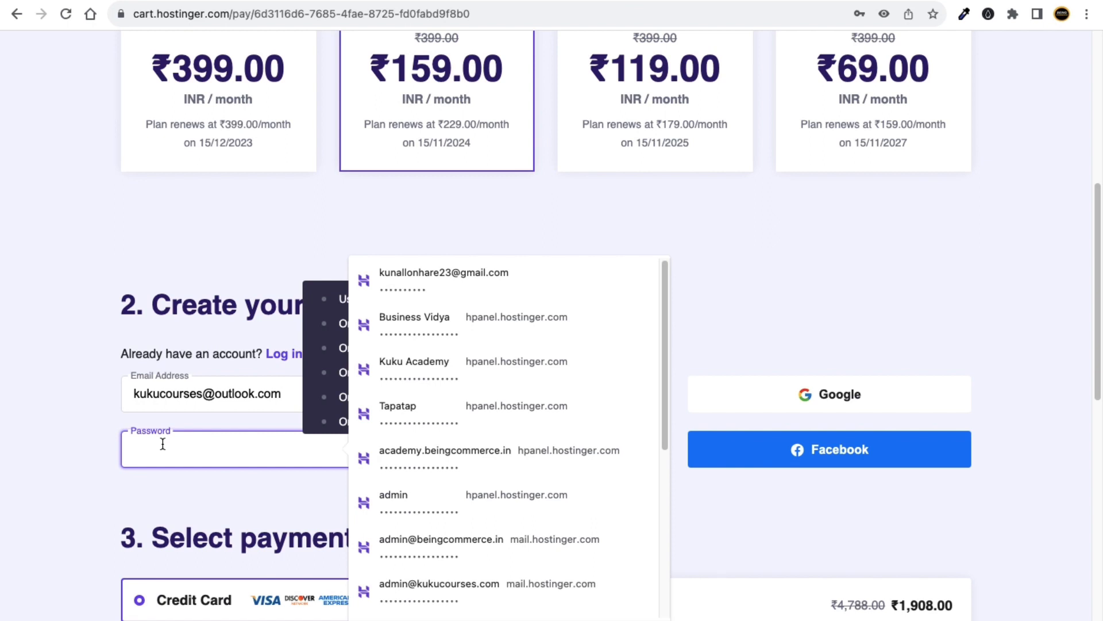
text(K)
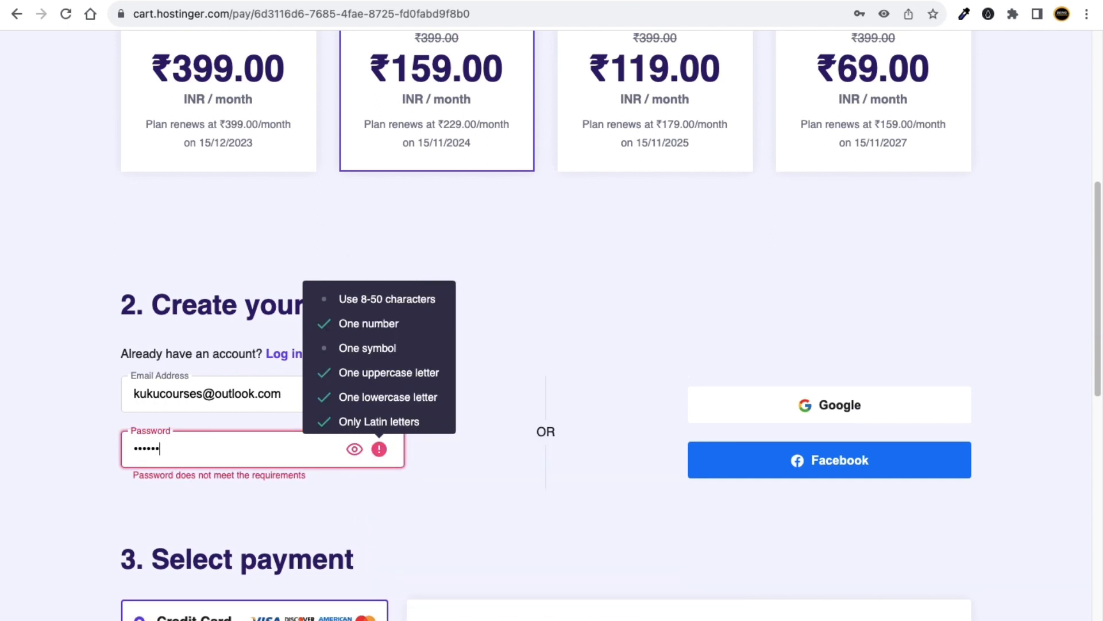
text(@)
click(69, 475)
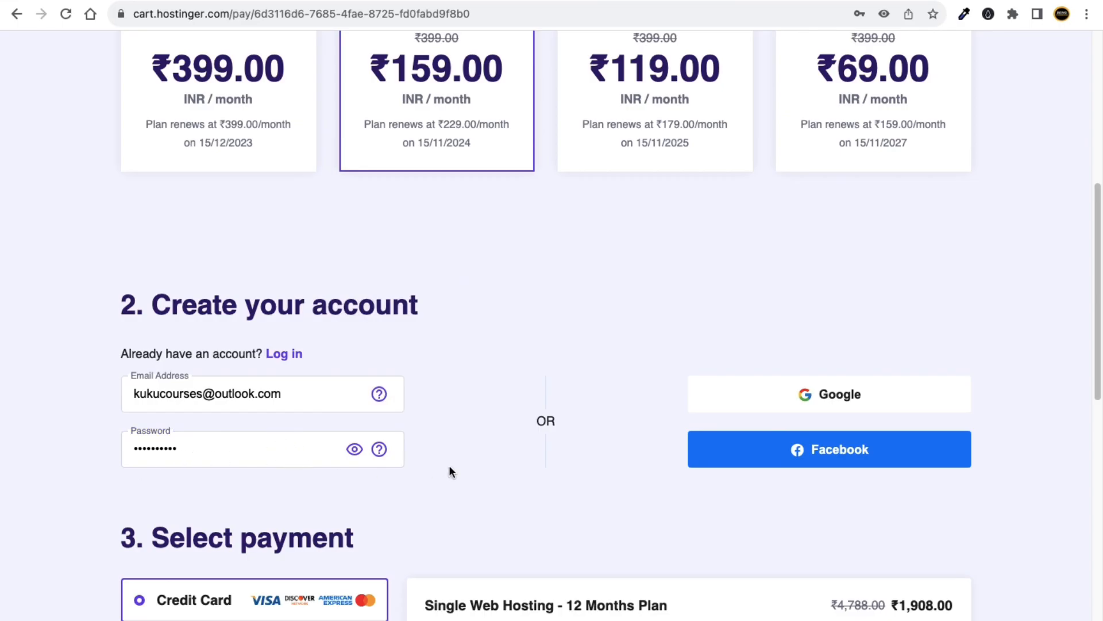
scroll(455, 467, down, 3)
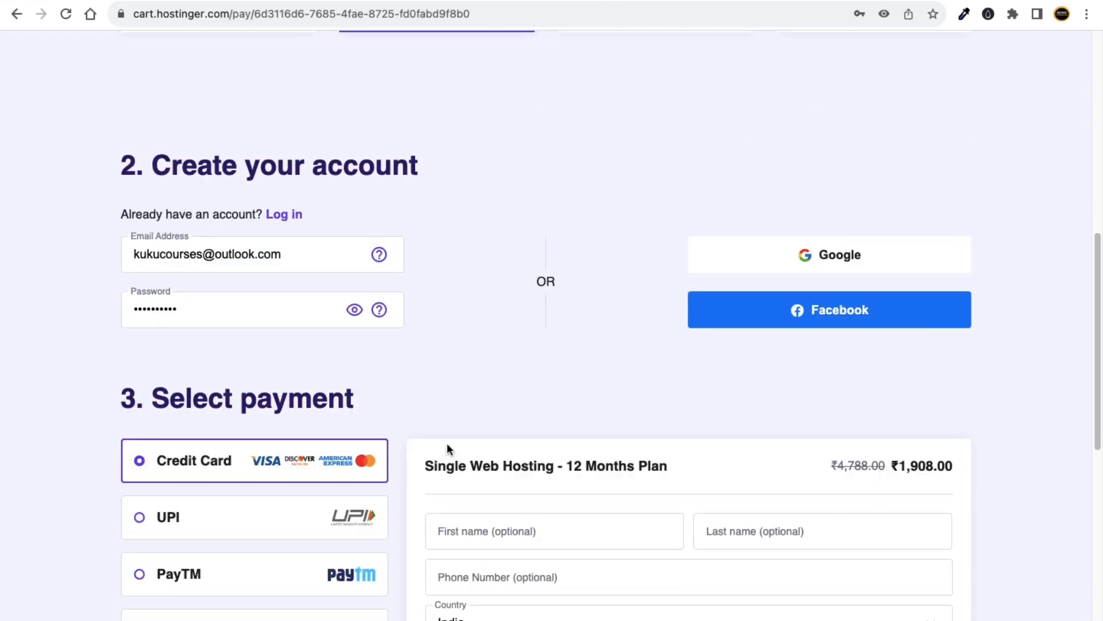
scroll(444, 443, down, 4)
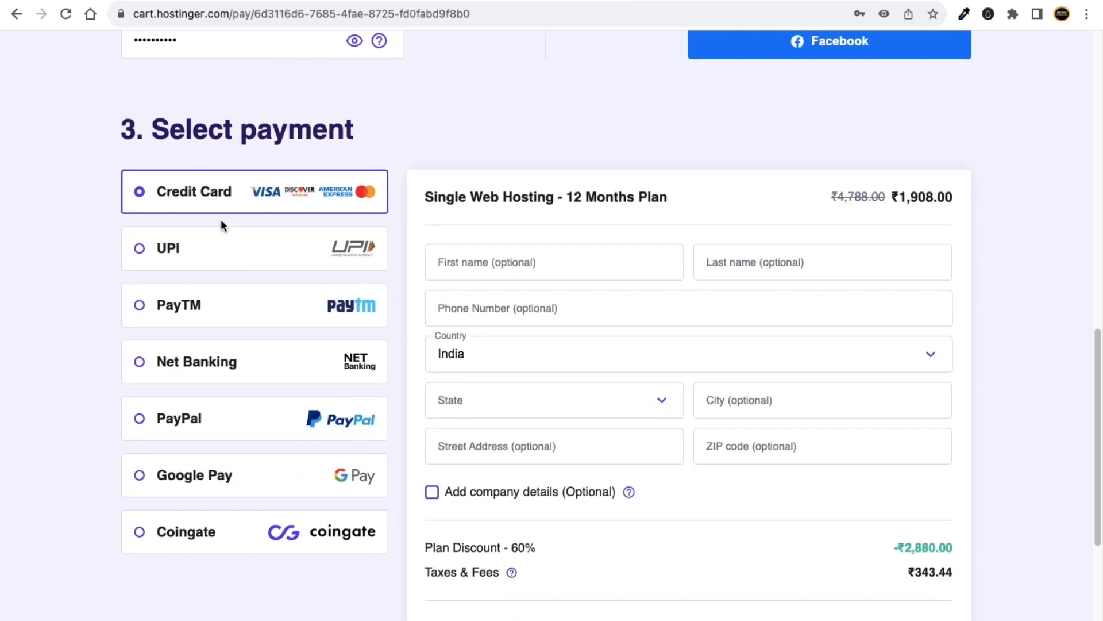
scroll(562, 343, down, 3)
mouse_move(631, 305)
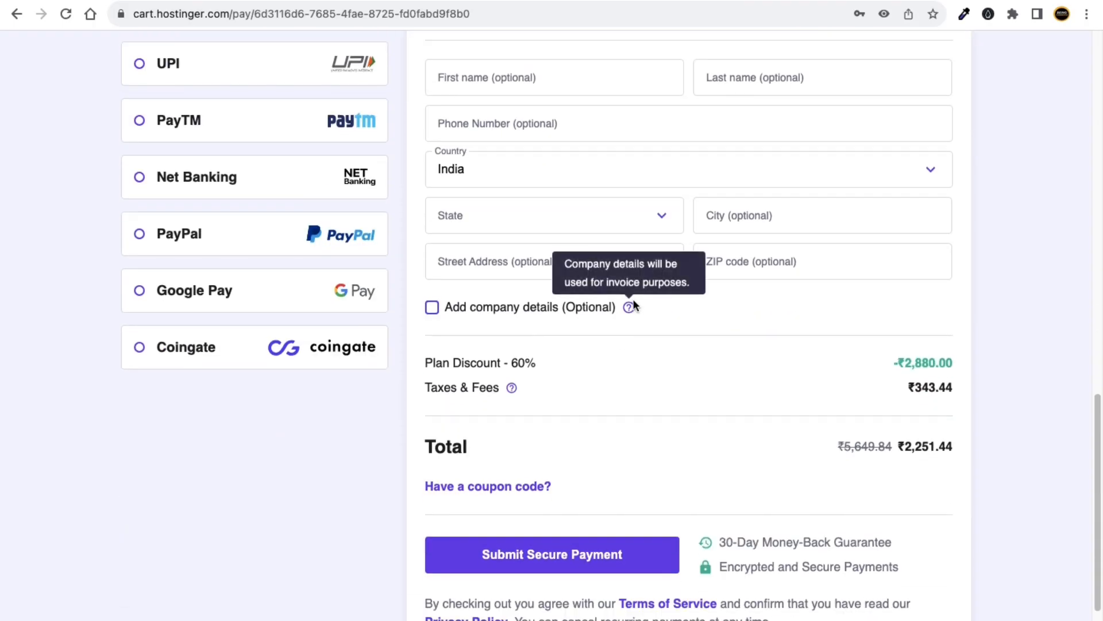
scroll(595, 301, down, 1)
Enter coupon BEINGCOMMERCE and apply it, giving 63% off and a ₹2,093.84 total.
click(509, 410)
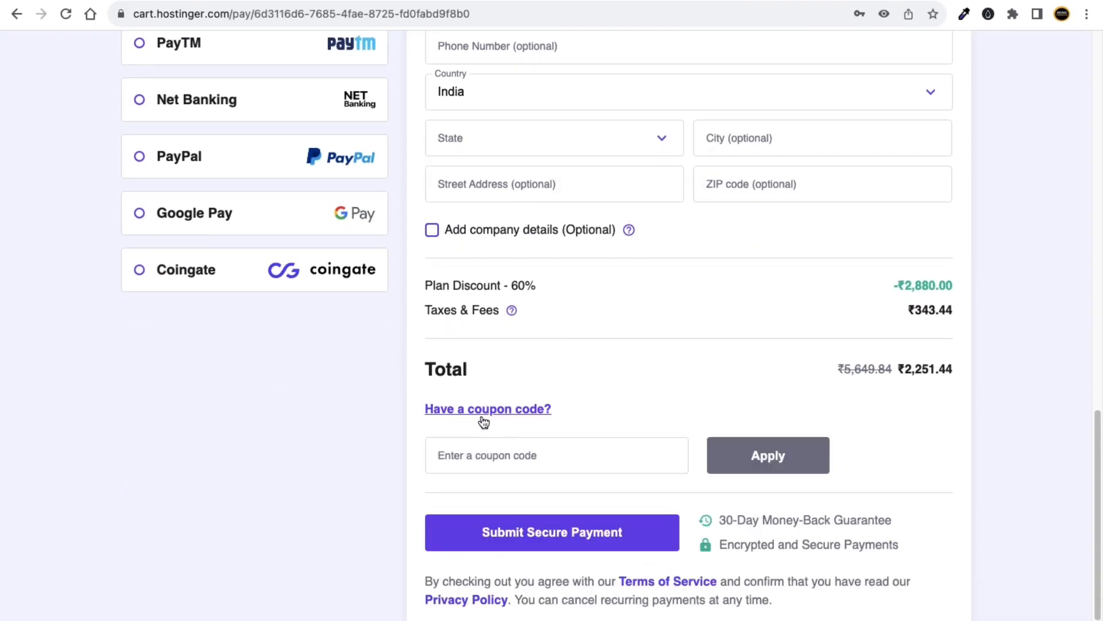
click(468, 450)
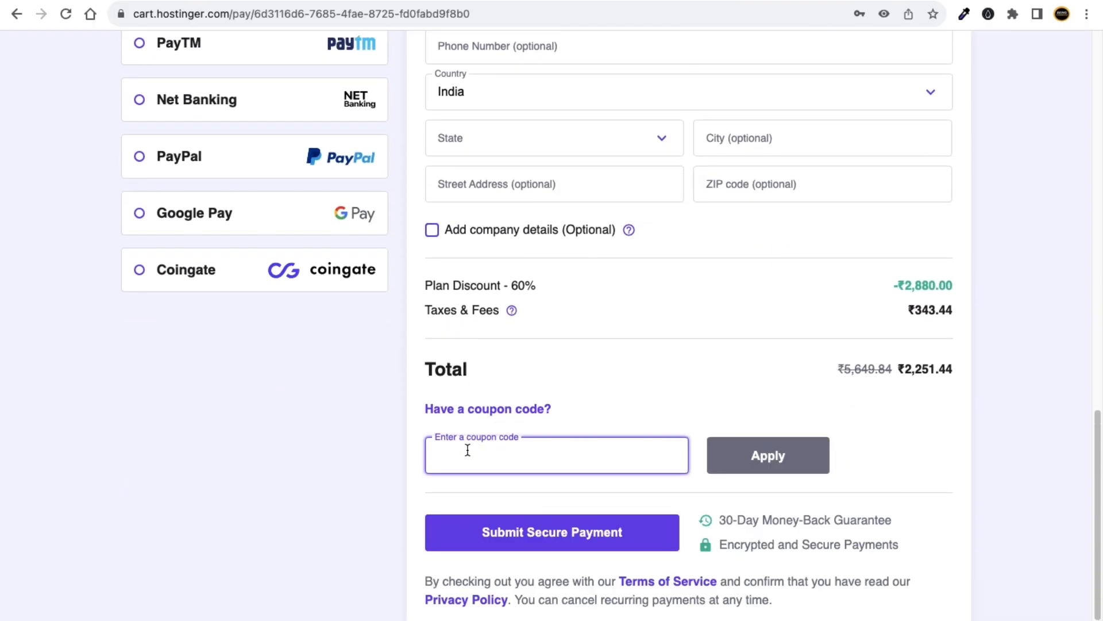
text(BEINGCOMMERCE)
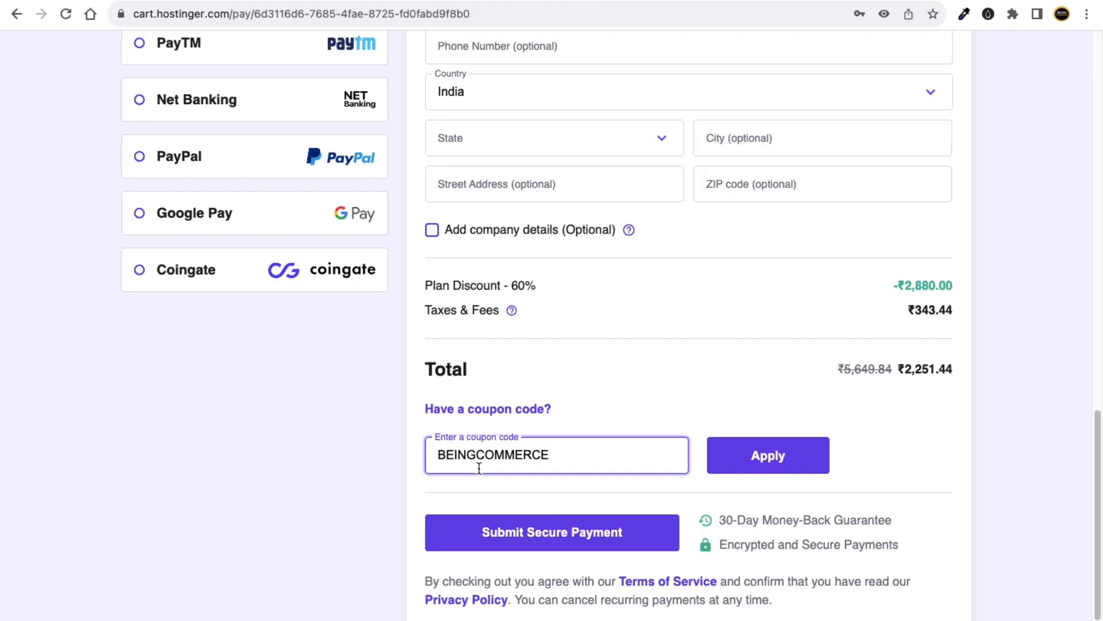
scroll(479, 467, up, 5)
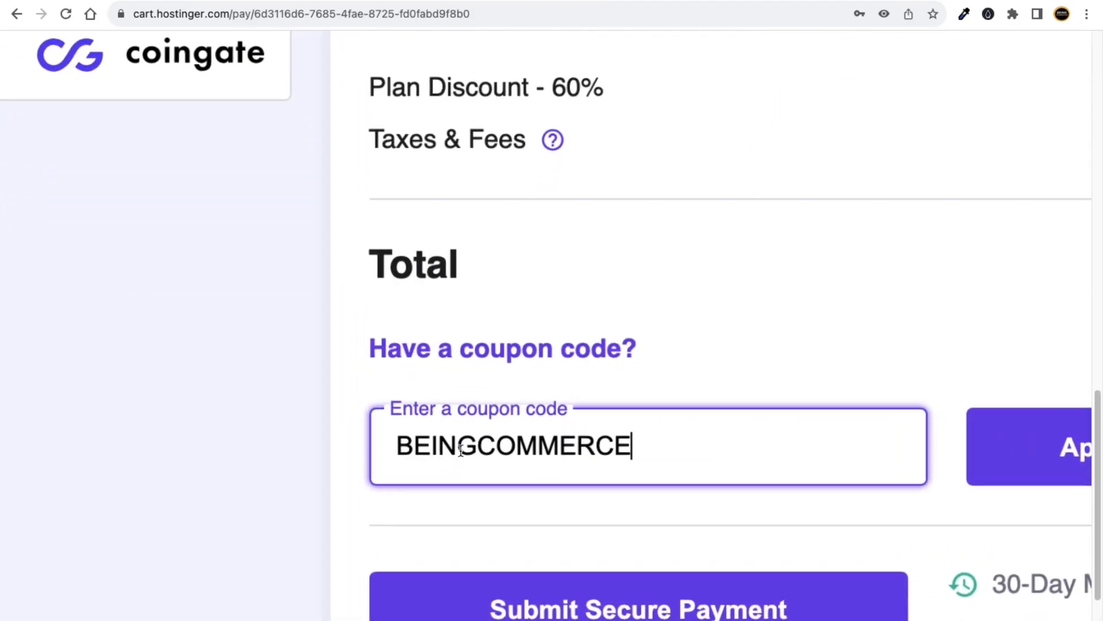
scroll(448, 452, down, 1)
scroll(441, 450, down, 5)
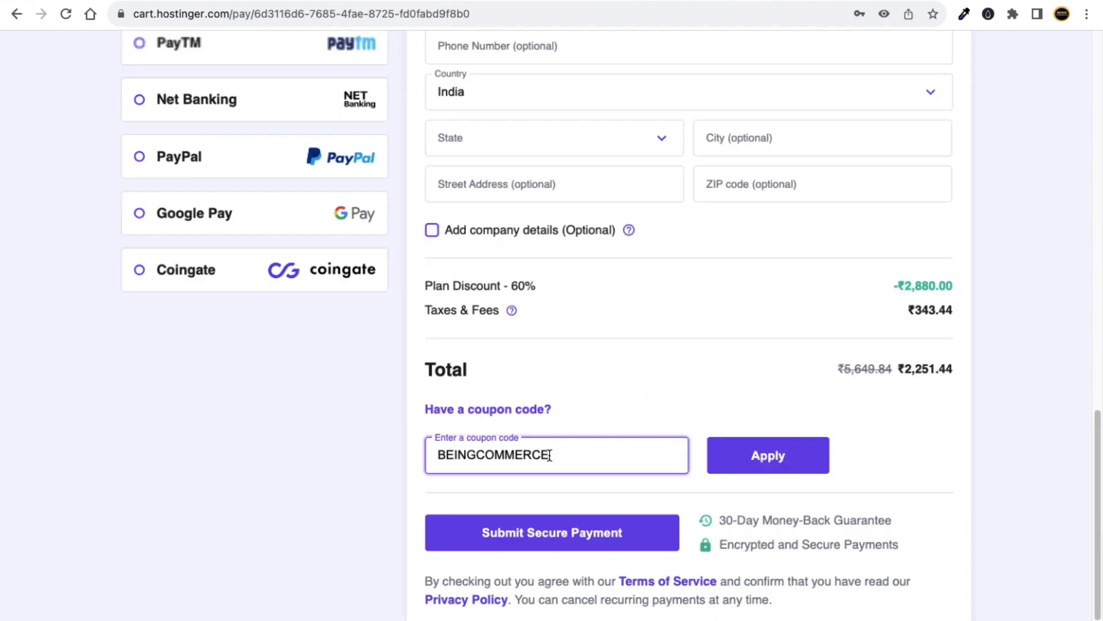
click(744, 461)
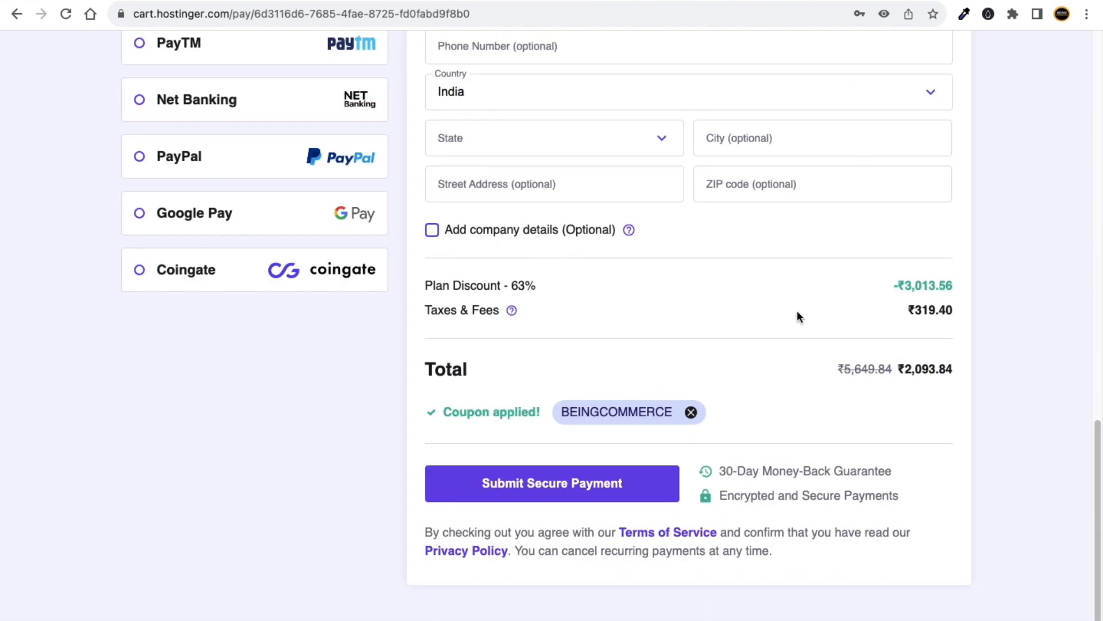
scroll(664, 372, up, 5)
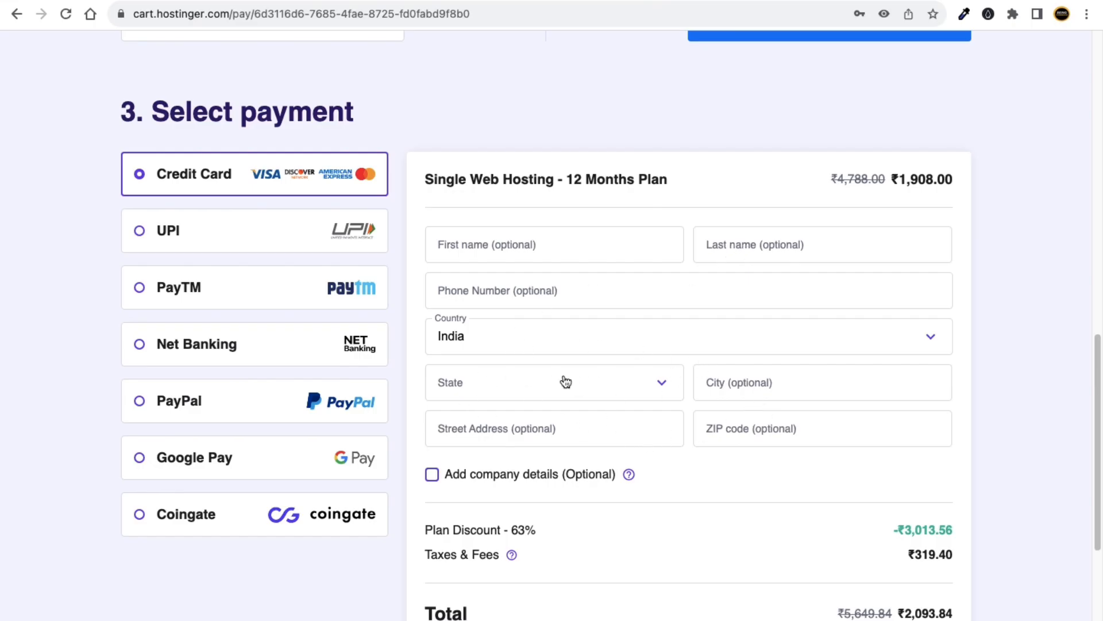
Fill in the billing name, choose Chhattisgarh and UPI, and submit the secure payment.
scroll(600, 387, up, 1)
scroll(546, 343, up, 1)
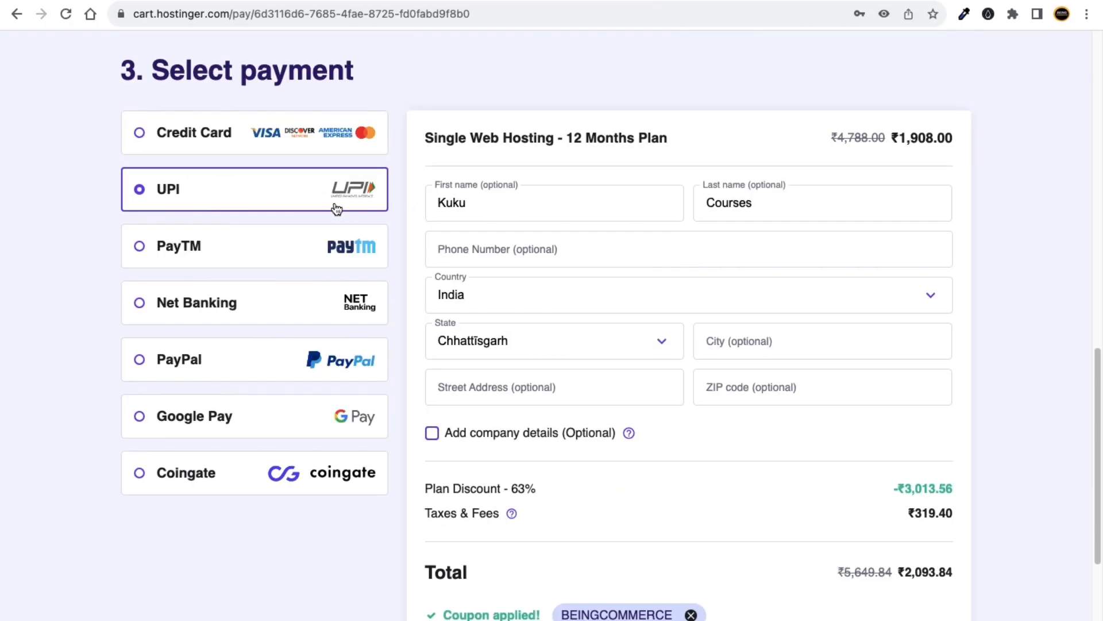
scroll(624, 325, down, 1)
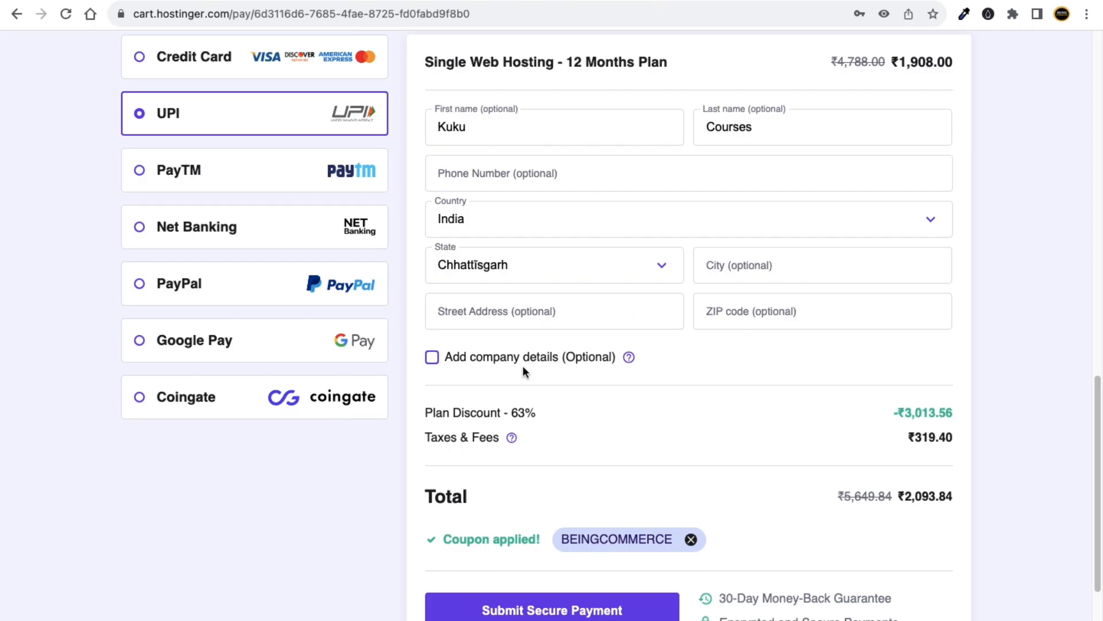
scroll(632, 350, down, 1)
scroll(660, 374, down, 1)
scroll(643, 356, down, 2)
scroll(402, 287, up, 4)
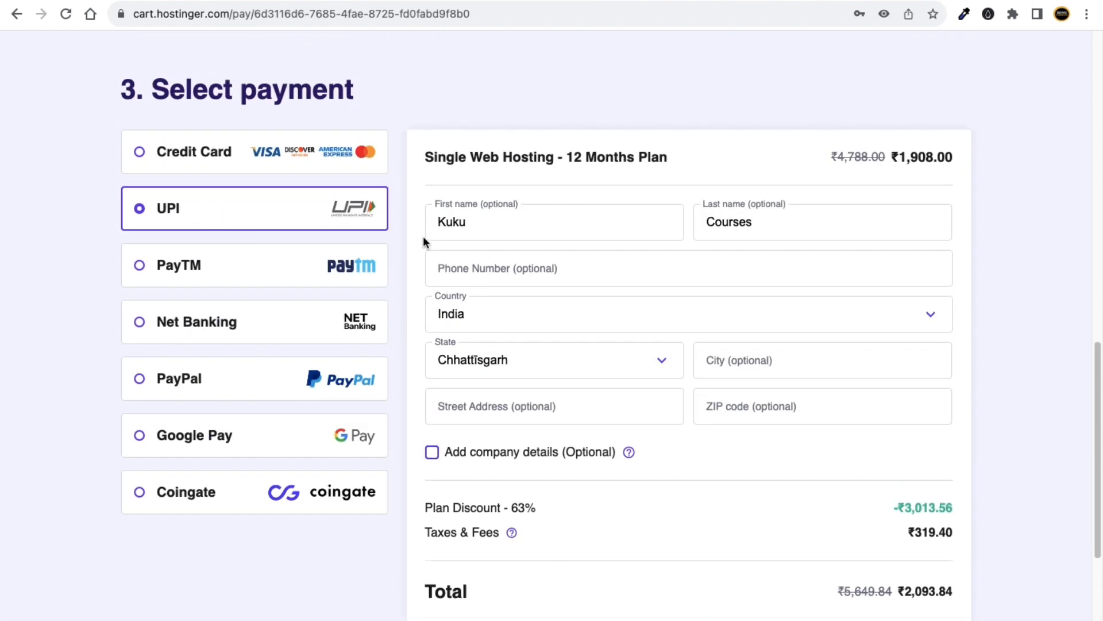
scroll(428, 276, down, 1)
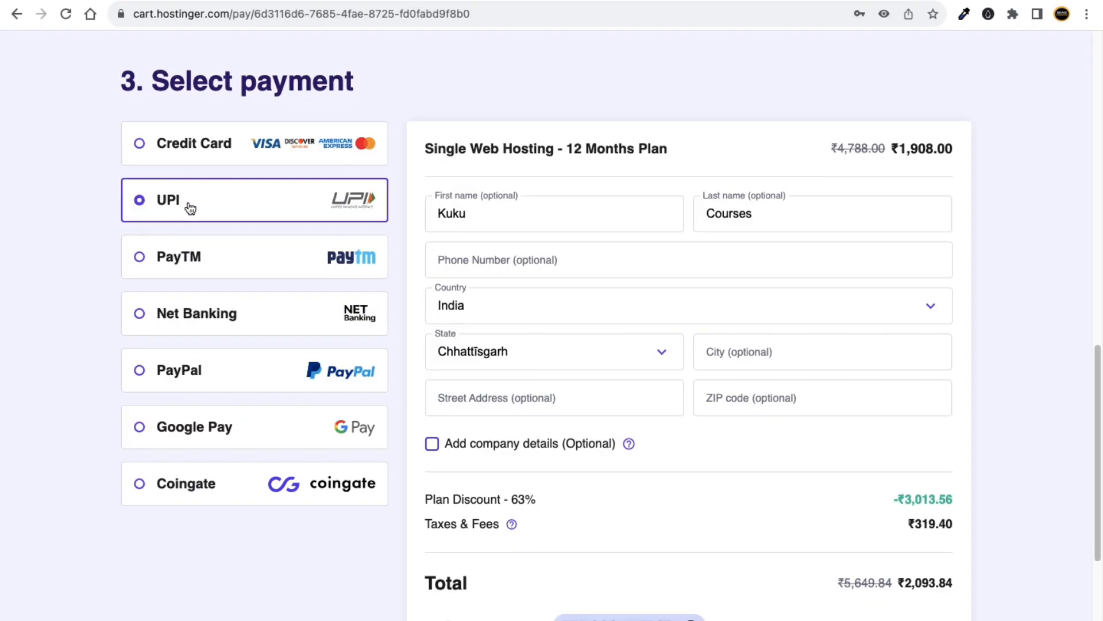
scroll(408, 287, down, 5)
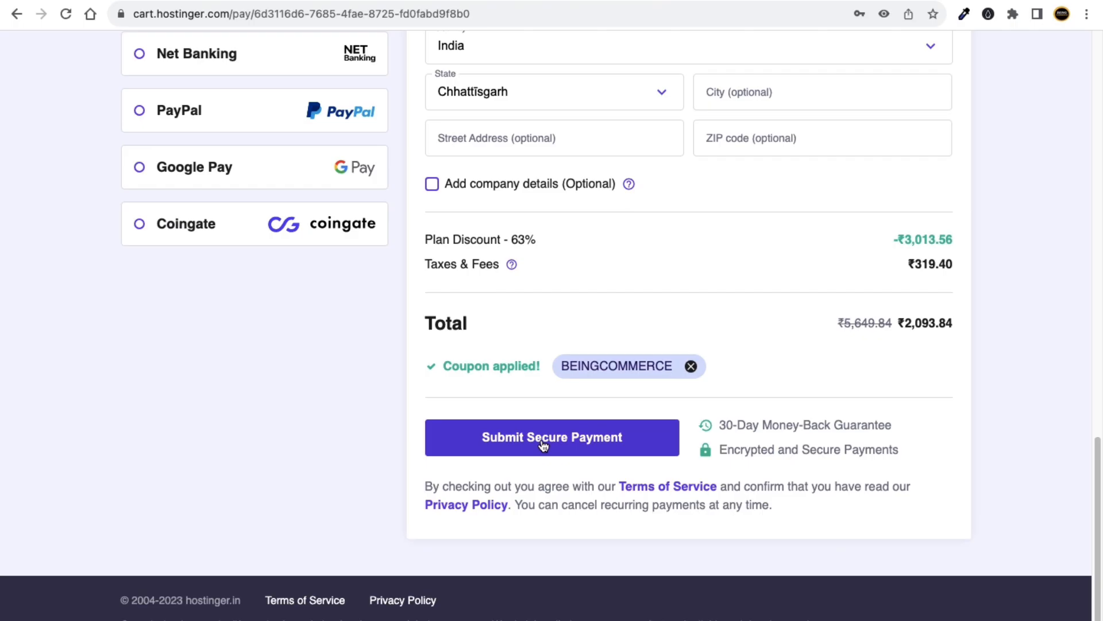
click(542, 442)
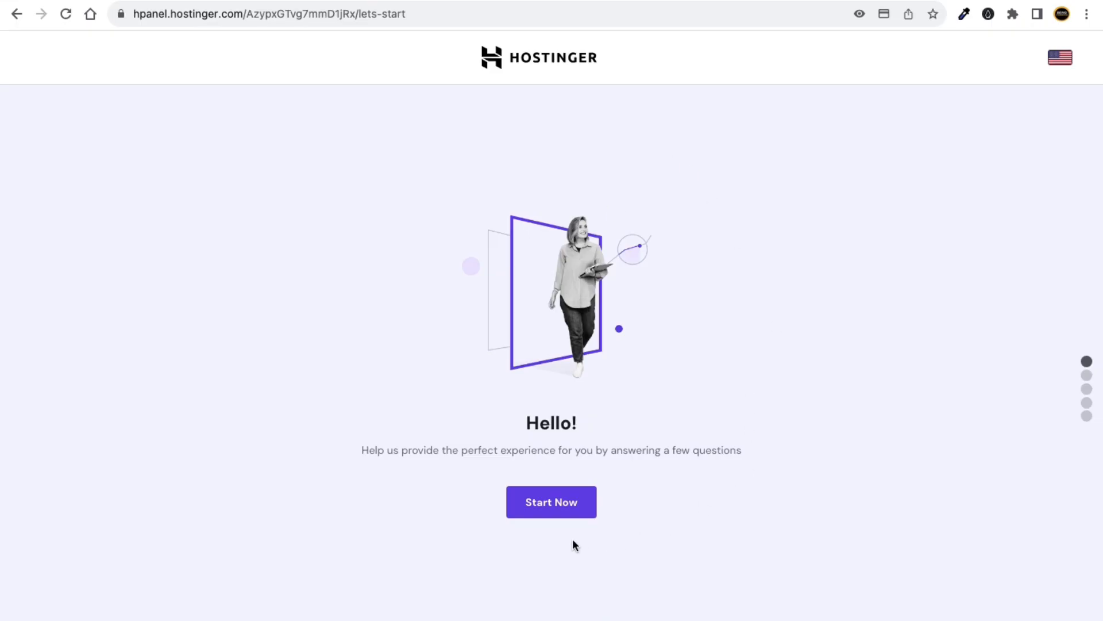
Begin hPanel onboarding, skip the survey, and choose to create an empty website.
click(552, 501)
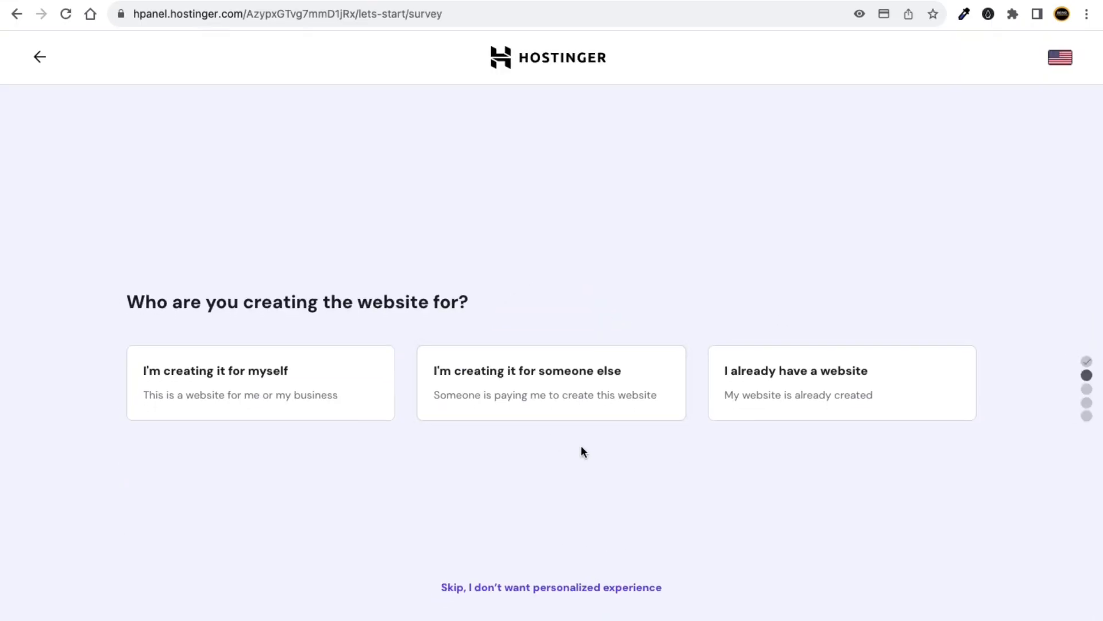
click(504, 588)
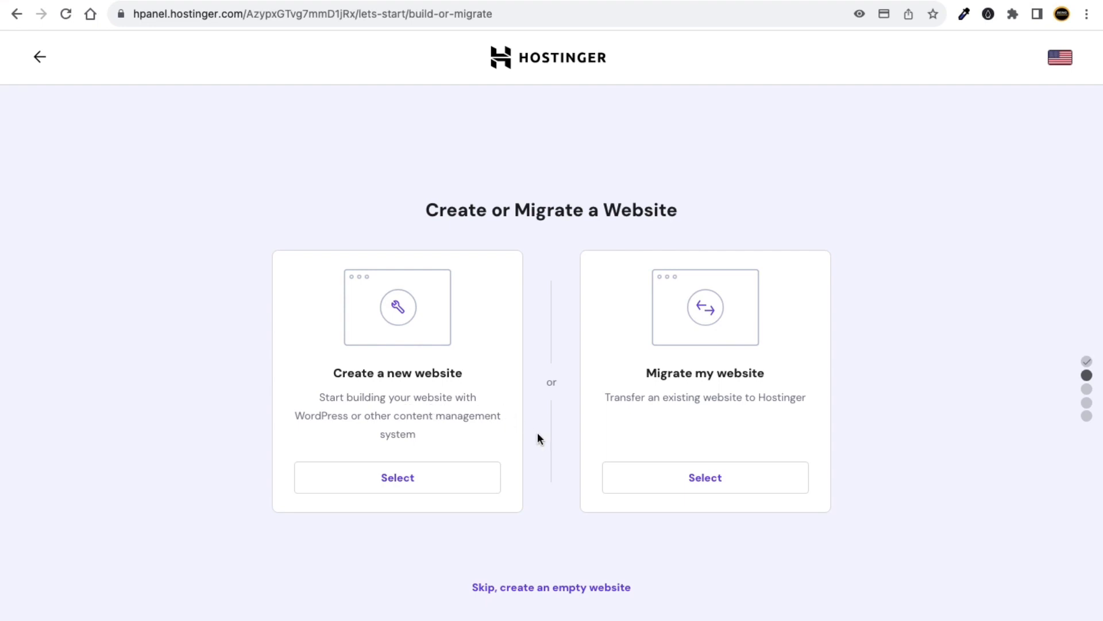
click(529, 591)
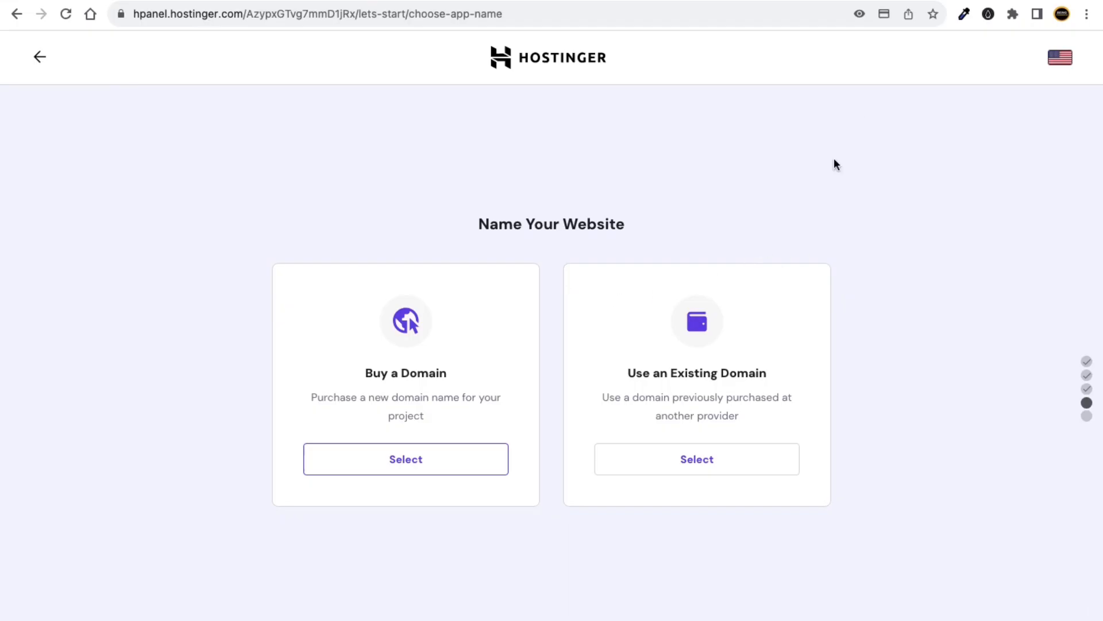
Open my-link.in/namecheap in a new tab and go to the account's Domain List.
key(super+t)
text(My-link.in/namecheap)
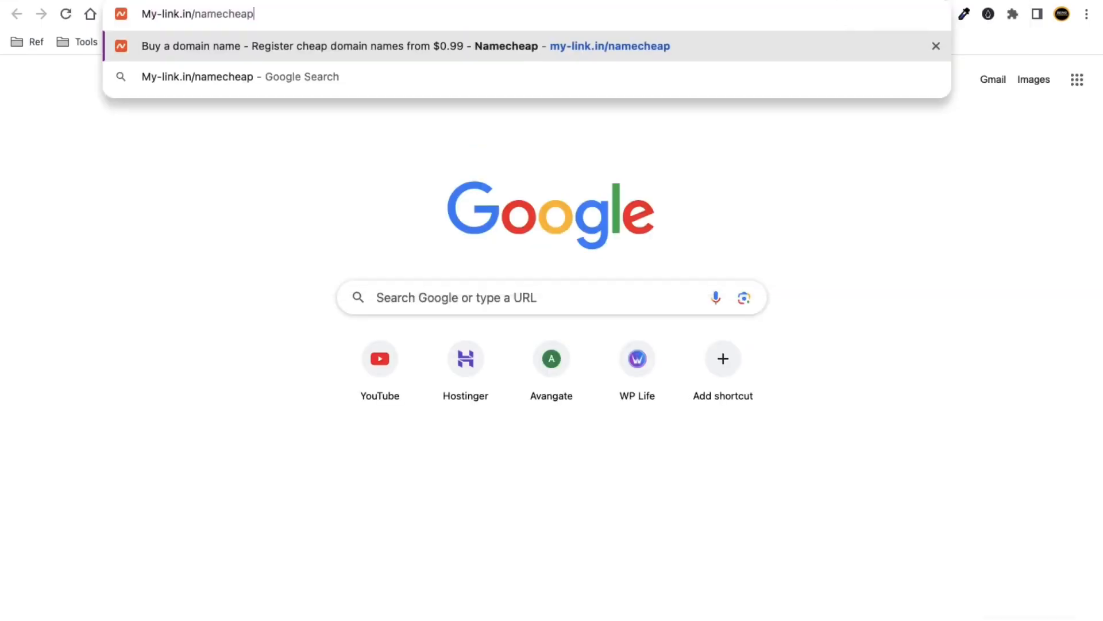
key(Return)
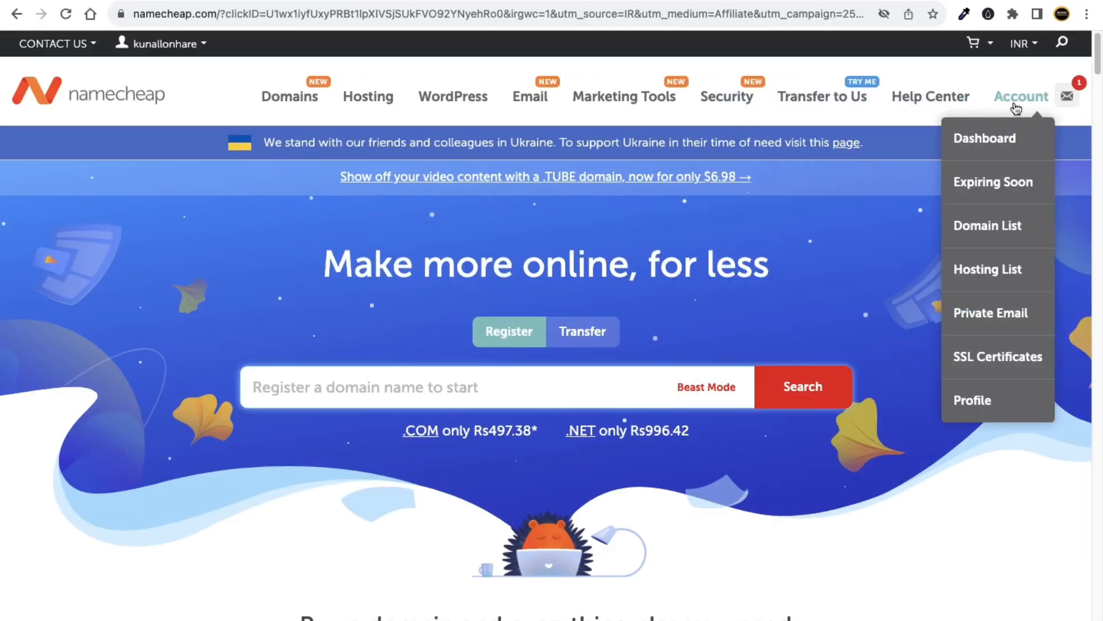
mouse_move(228, 66)
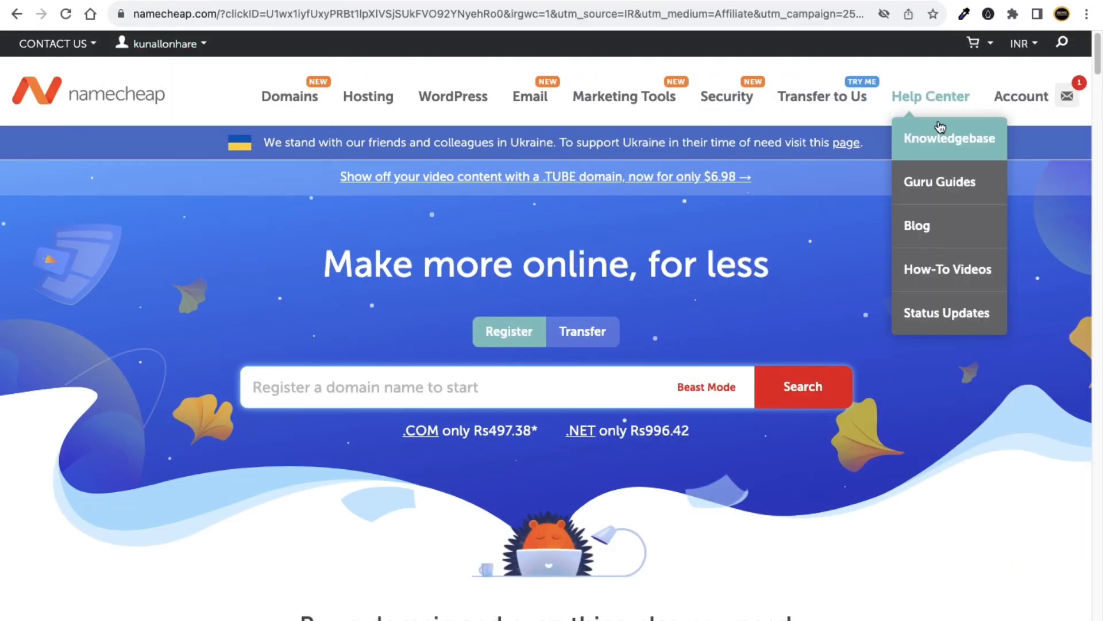
mouse_move(1021, 102)
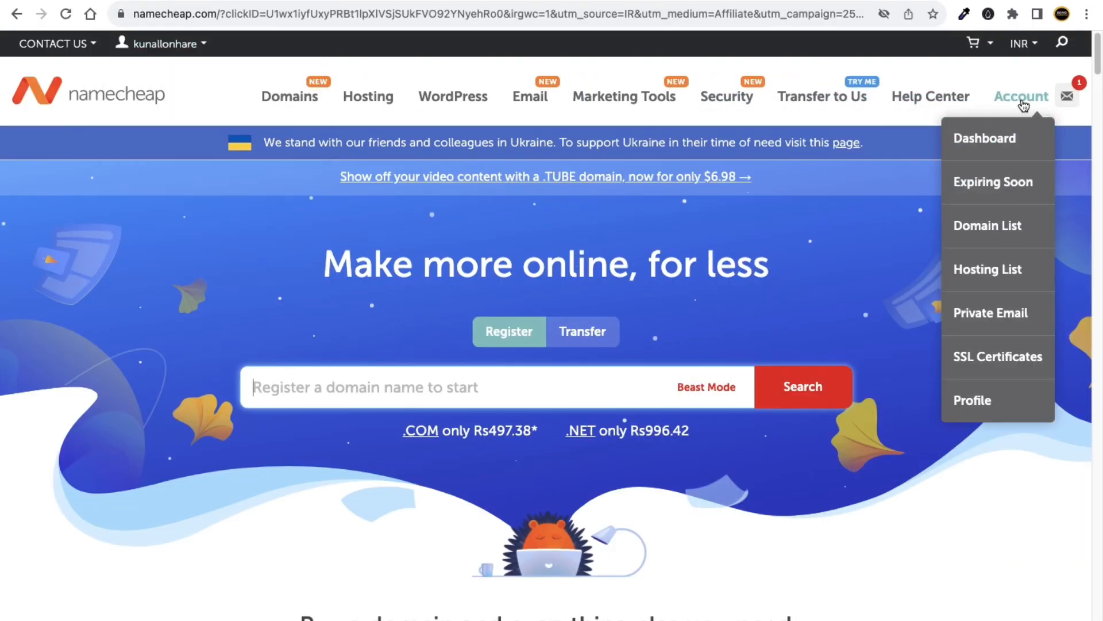
click(977, 225)
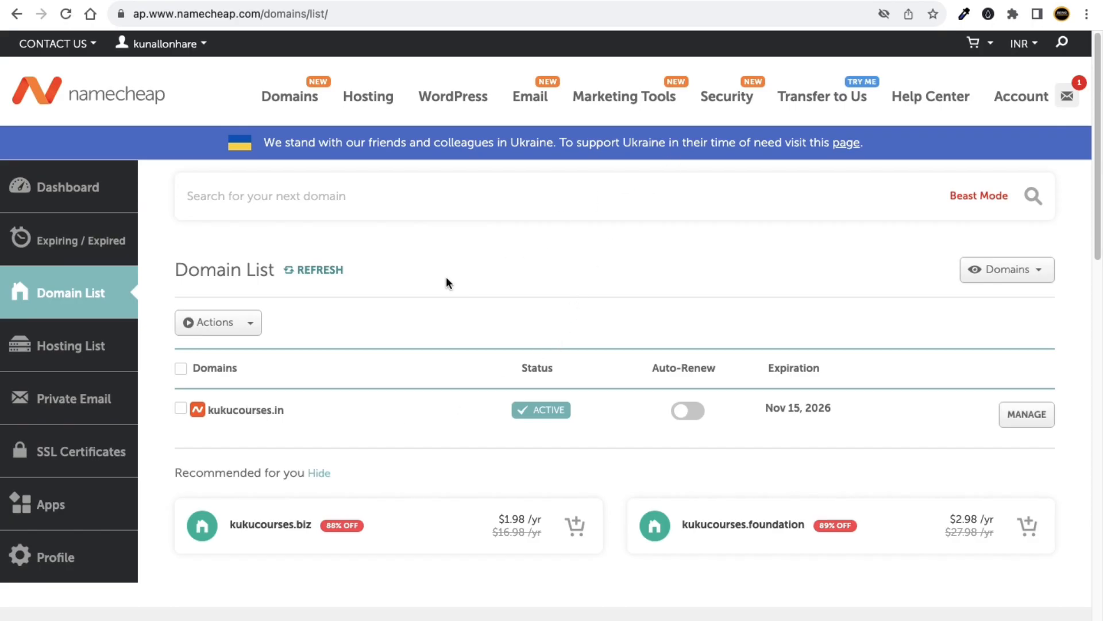
Open kukucourses.in's Namecheap management page, copy the domain name, and return to Hostinger.
click(1034, 427)
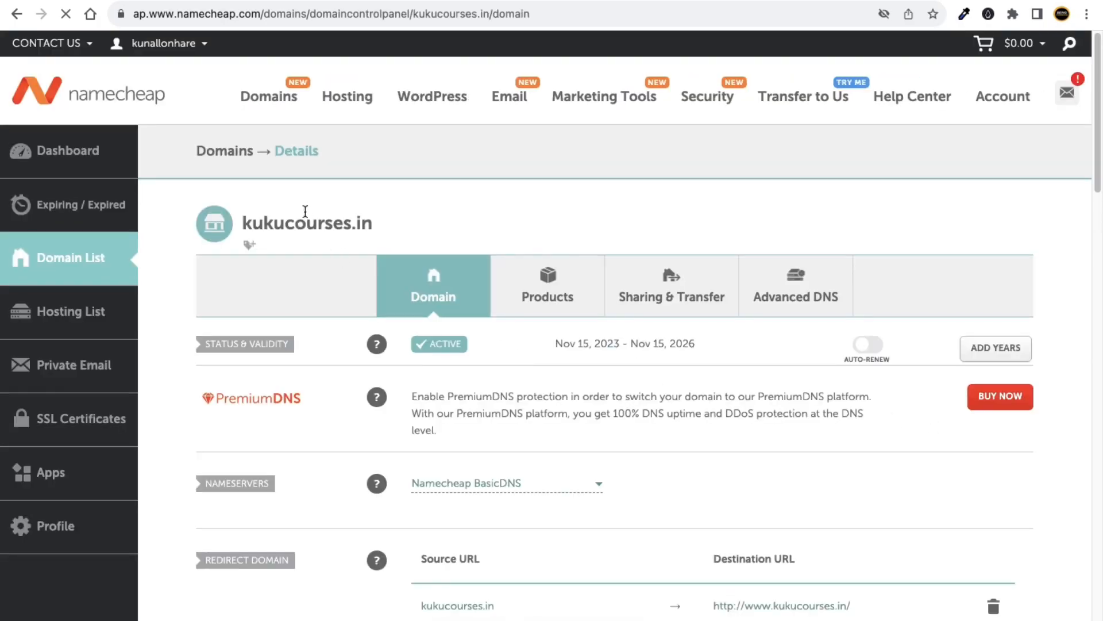
double_click(292, 215)
right_click(292, 219)
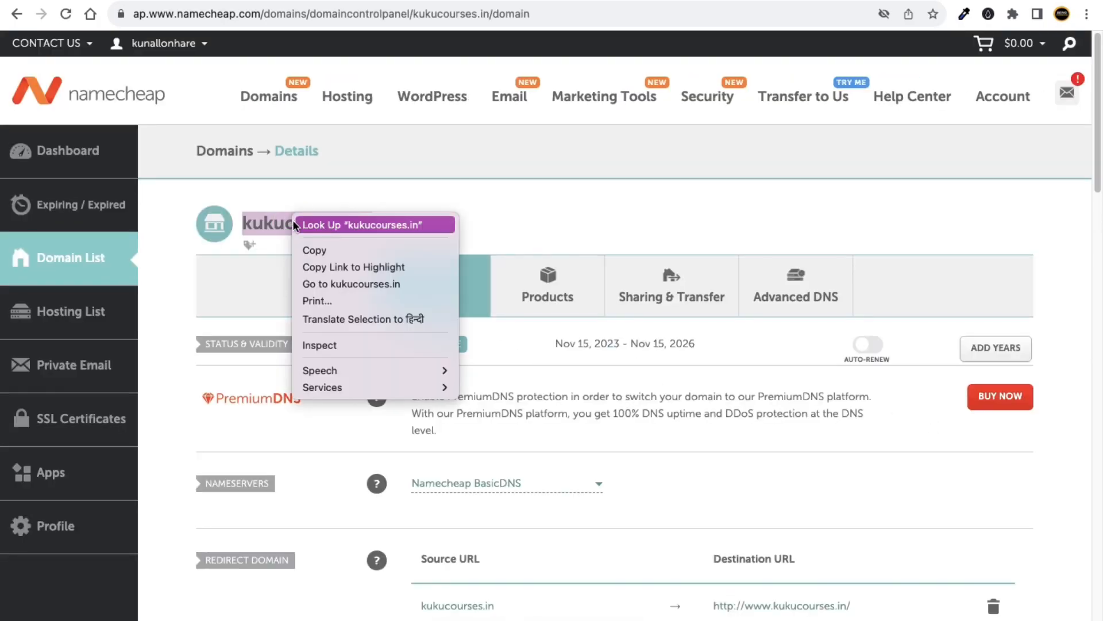
click(305, 243)
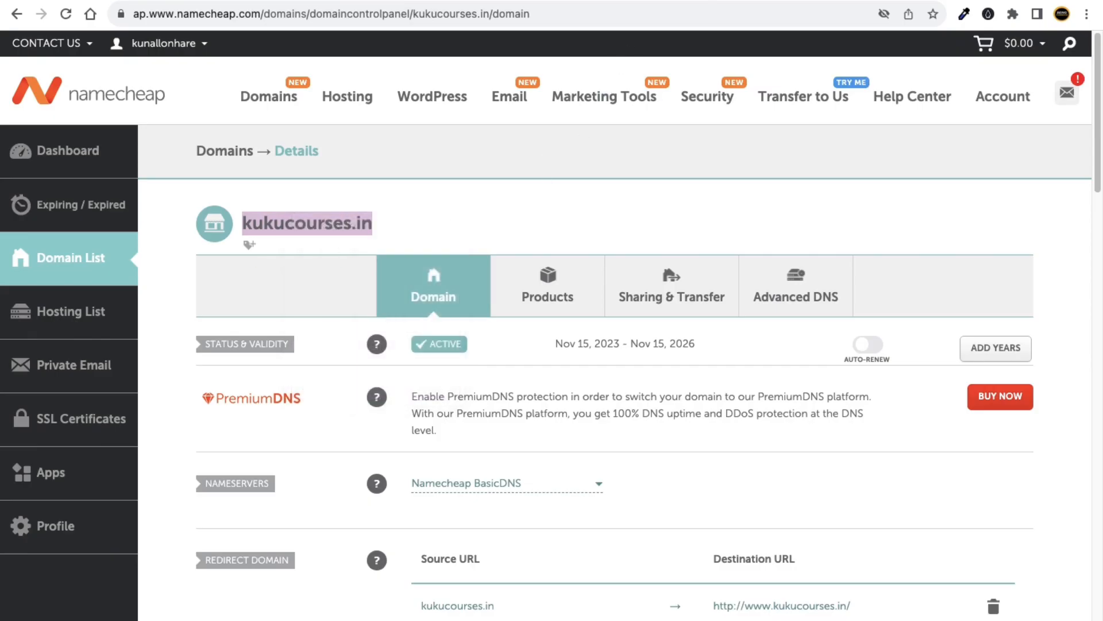
key(ctrl+shift+Tab)
drag(637, 373, 729, 371)
Choose Use an Existing Domain and paste kukucourses.in into the domain field.
click(744, 374)
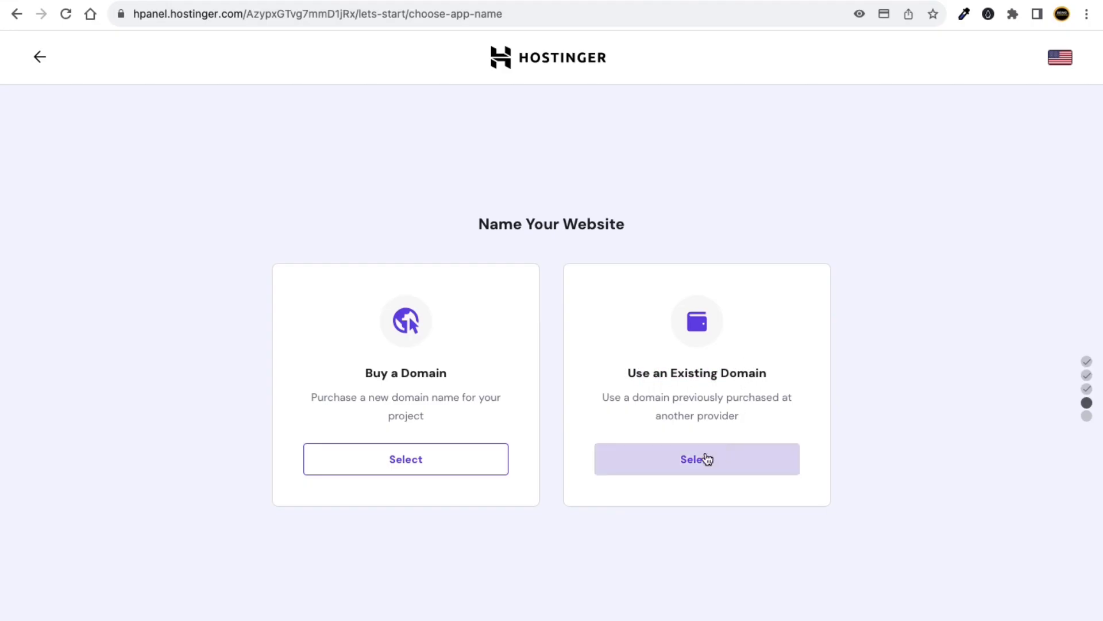
click(706, 459)
click(419, 510)
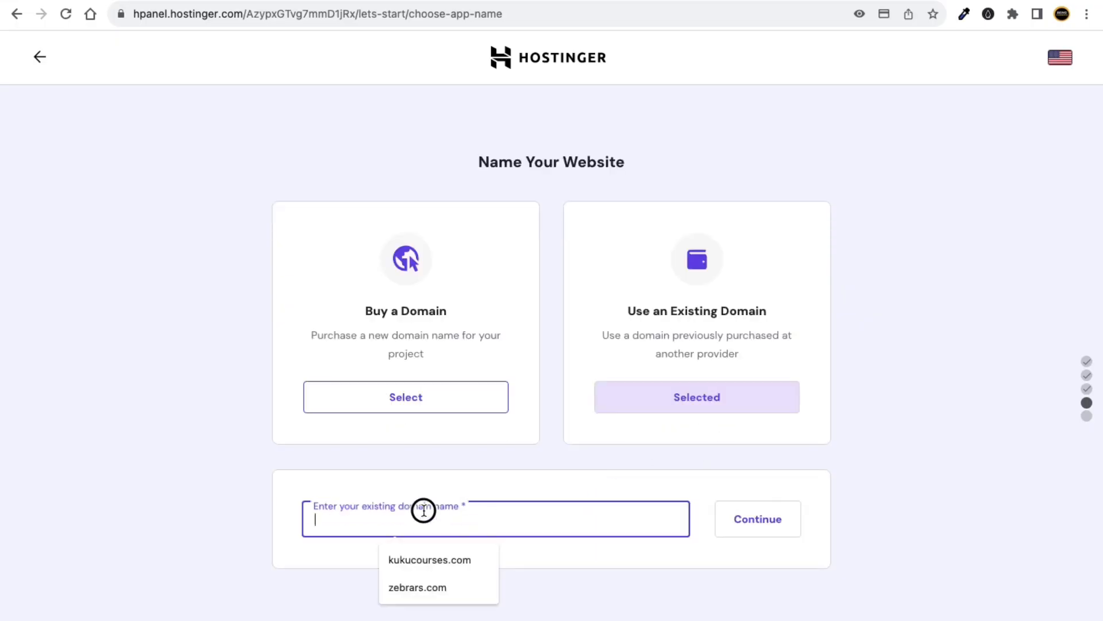
right_click(420, 511)
click(450, 539)
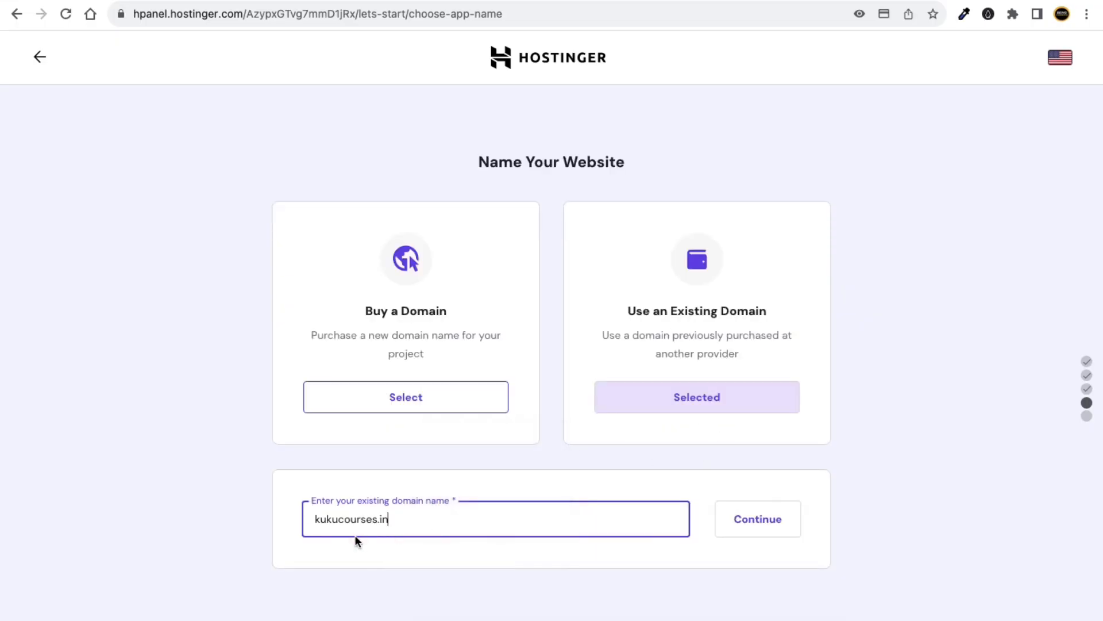
click(273, 522)
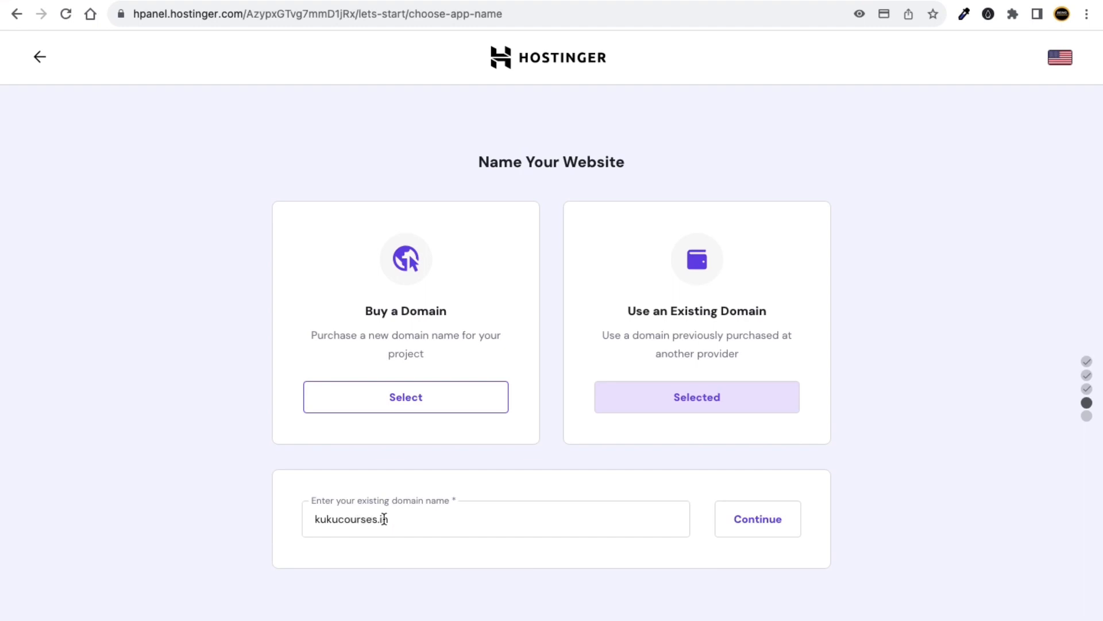
After checking Namecheap's details, continue with kukucourses.in and maximise the Keynote window.
key(super+Tab)
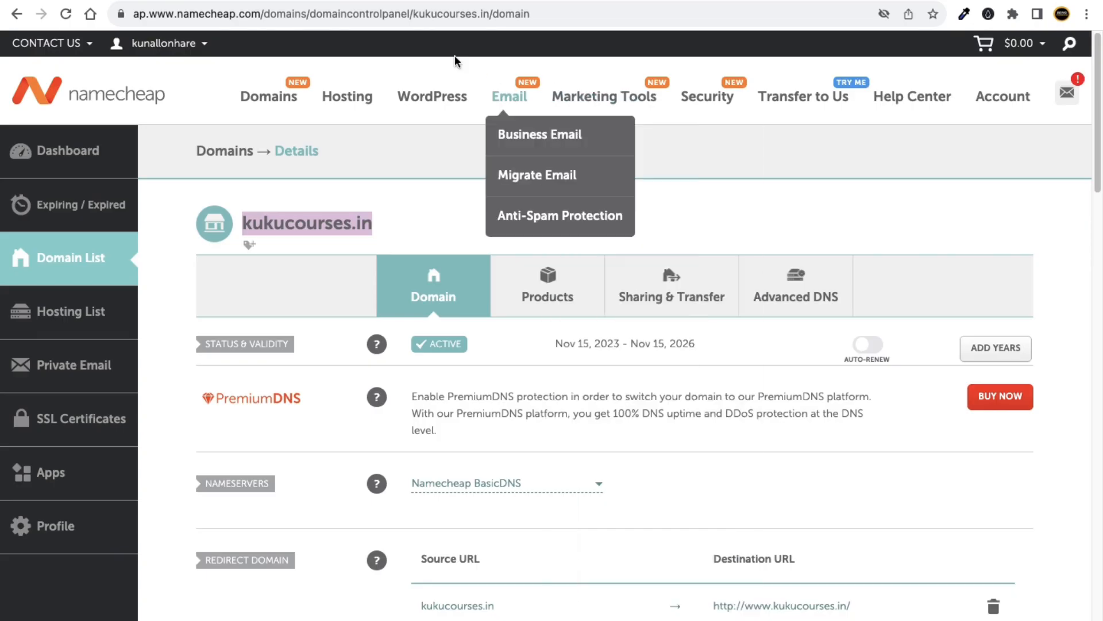
mouse_move(266, 109)
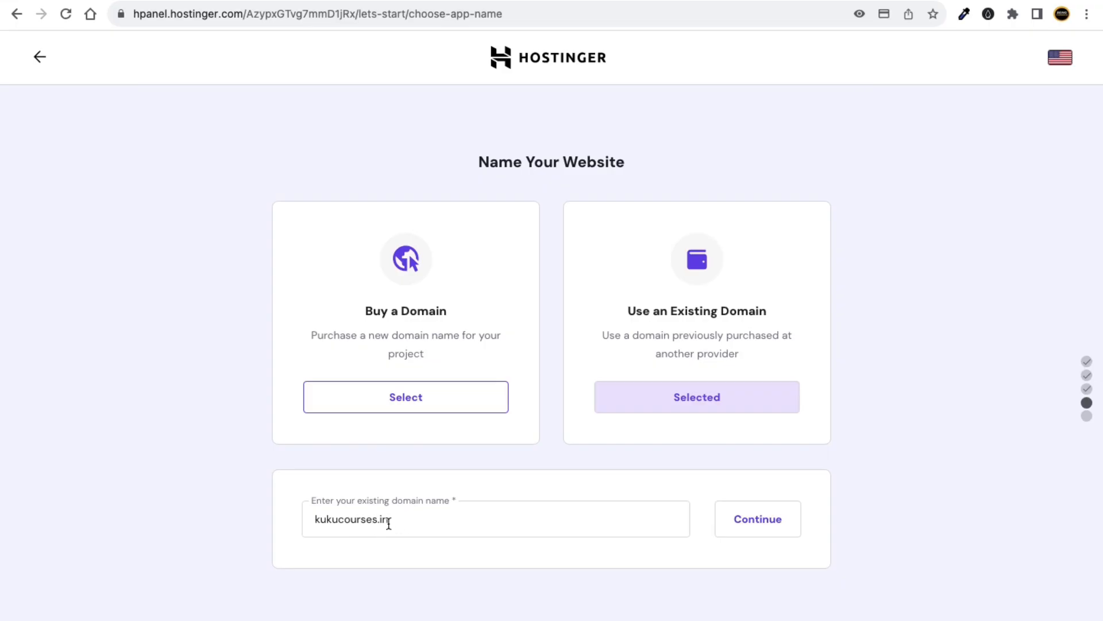
click(770, 535)
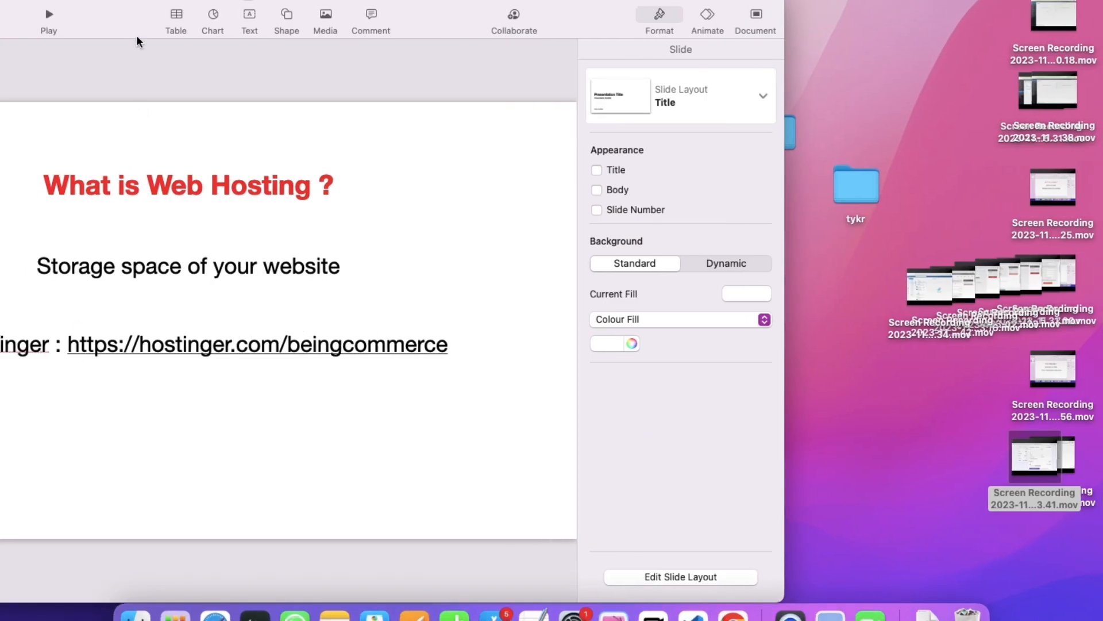
drag(136, 35, 446, 7)
On slide 3, highlight the Domain Name, Web Hosting, Name Server 1 and Name Server 2 labels.
click(70, 156)
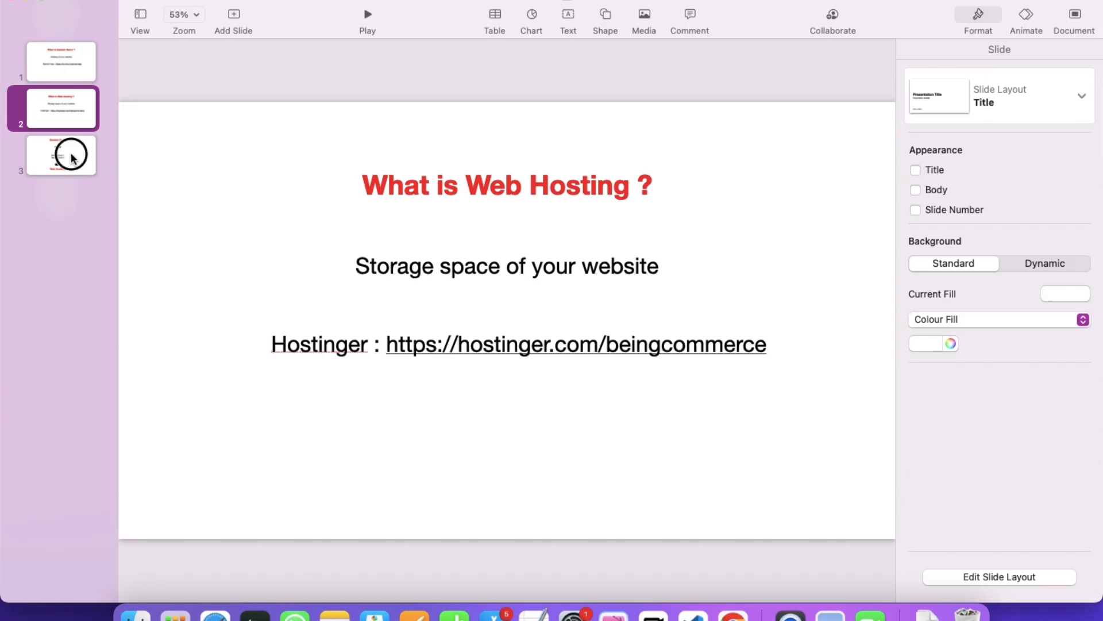
click(478, 154)
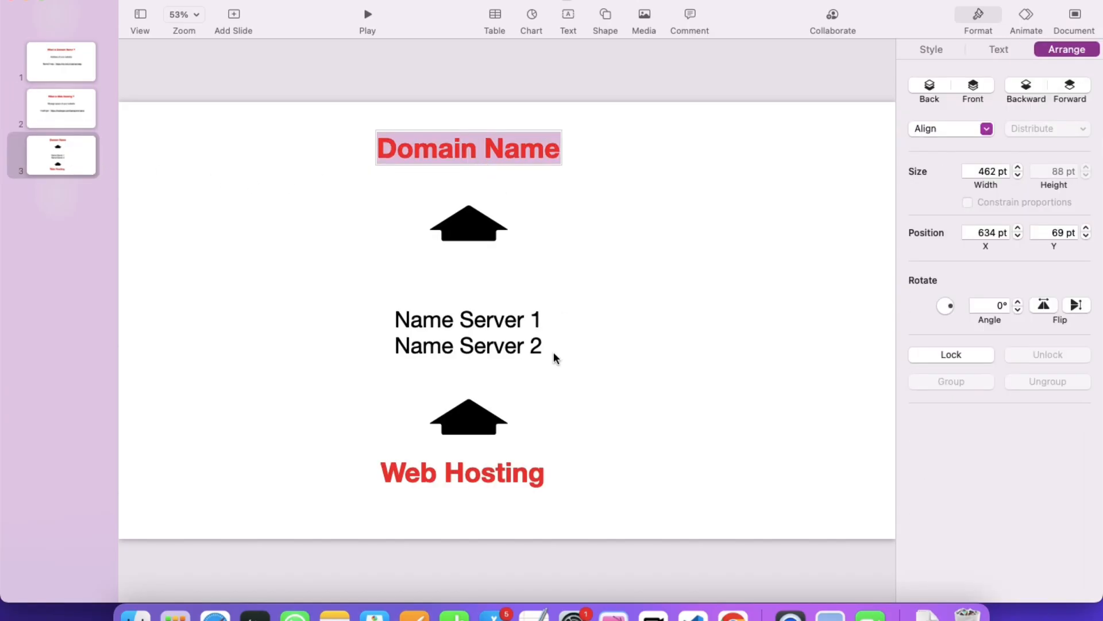
click(440, 477)
click(440, 470)
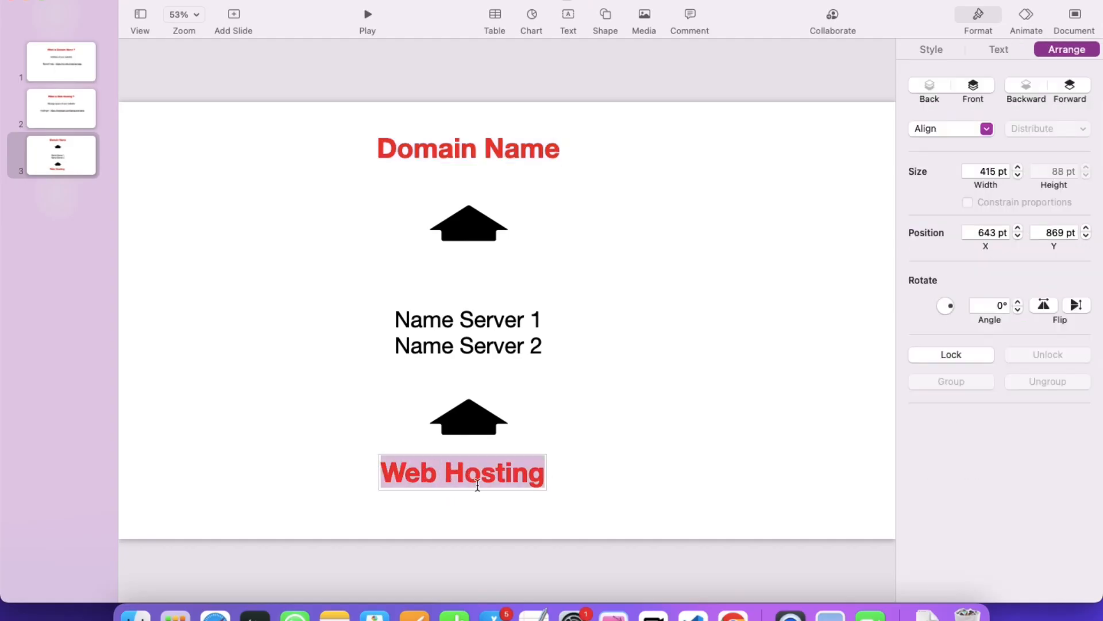
click(447, 324)
triple_click(466, 339)
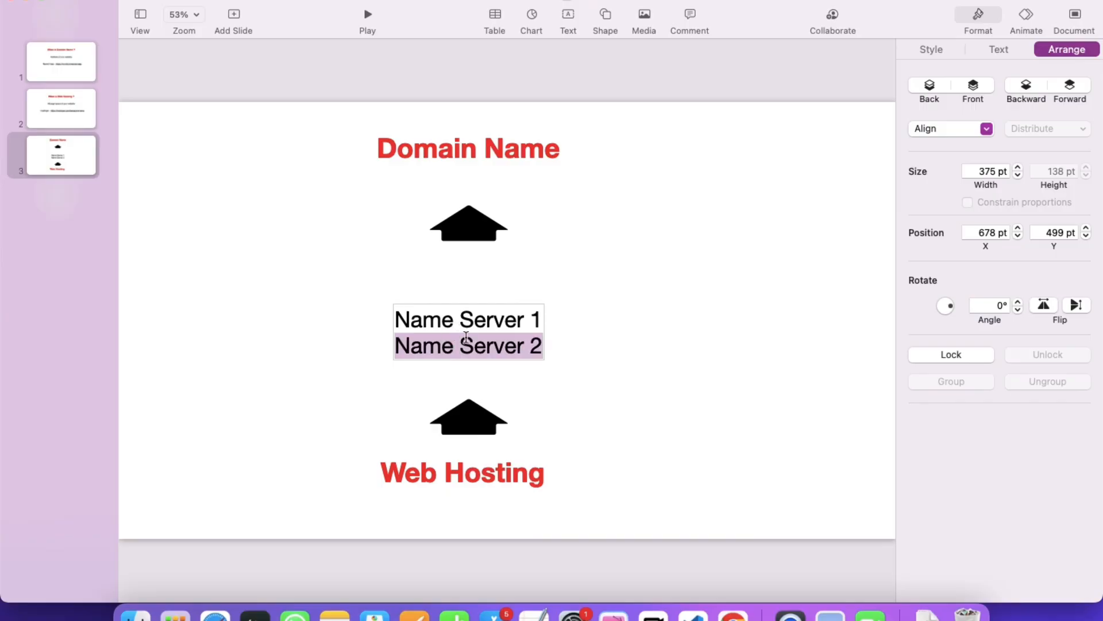
Highlight ns1 and ns2.dns-parking.com in Hostinger's summary, then return to Namecheap's kukucourses.in page.
key(ctrl+Right)
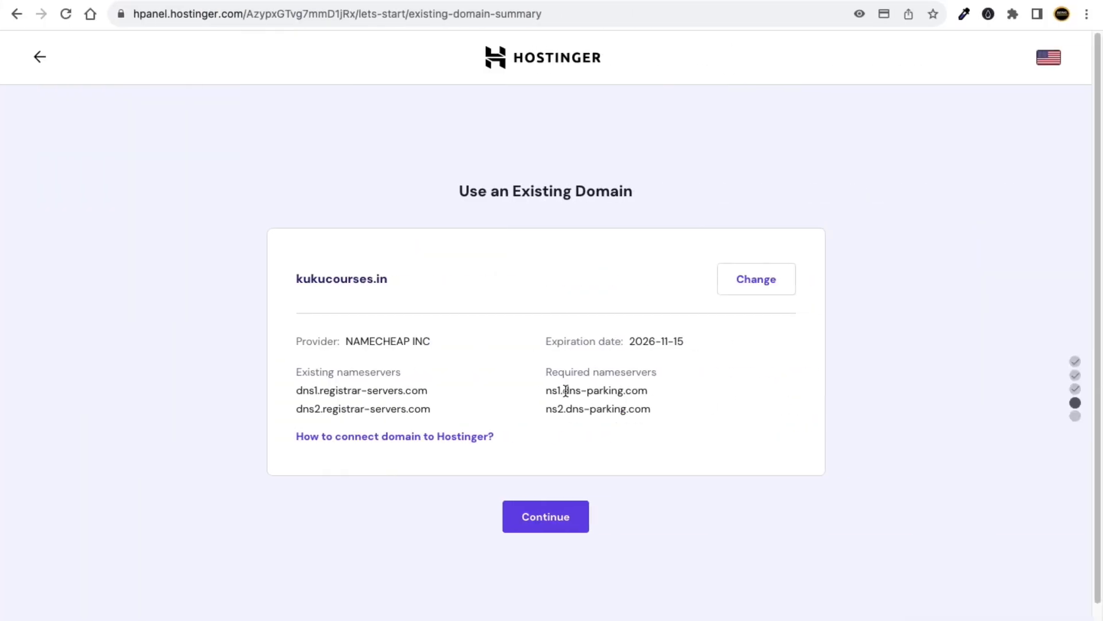
scroll(586, 392, up, 5)
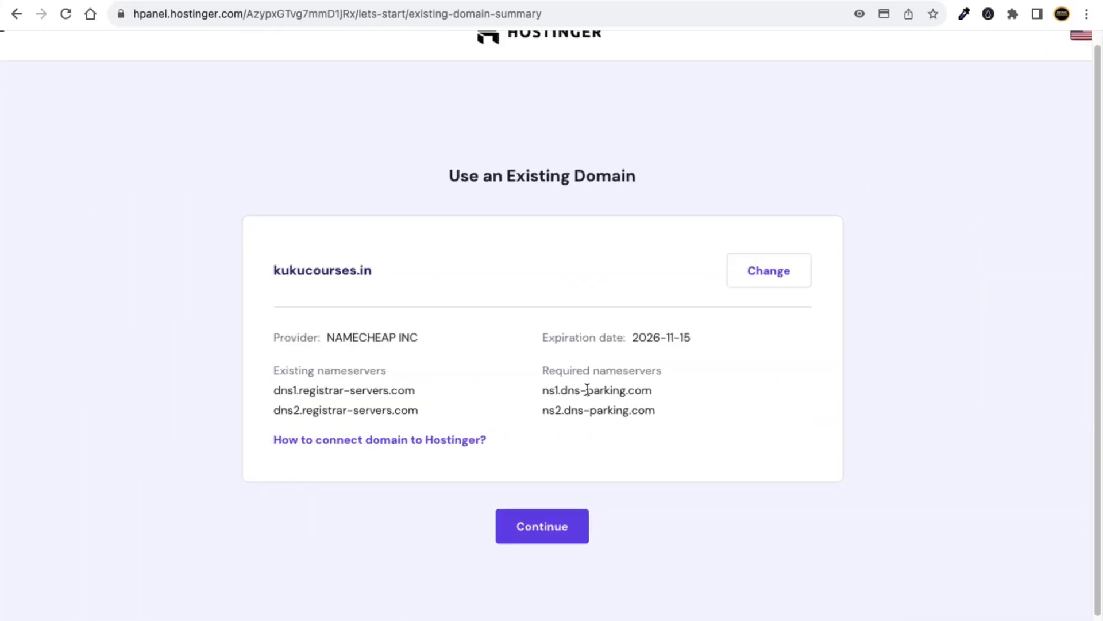
drag(516, 391, 689, 395)
drag(516, 424, 697, 425)
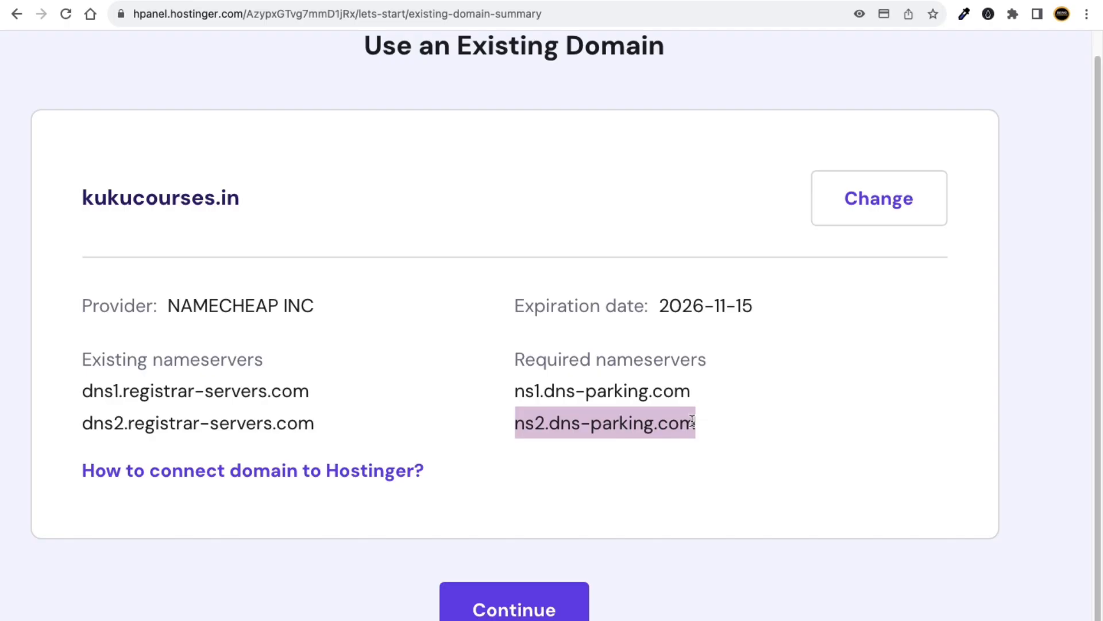
key(ctrl+Left)
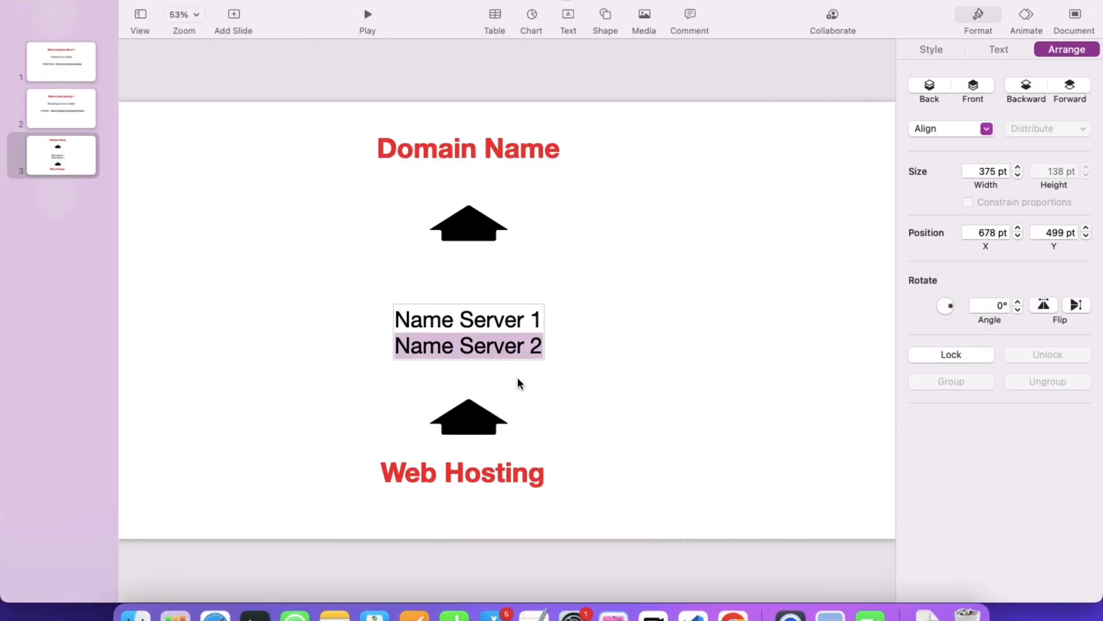
click(568, 396)
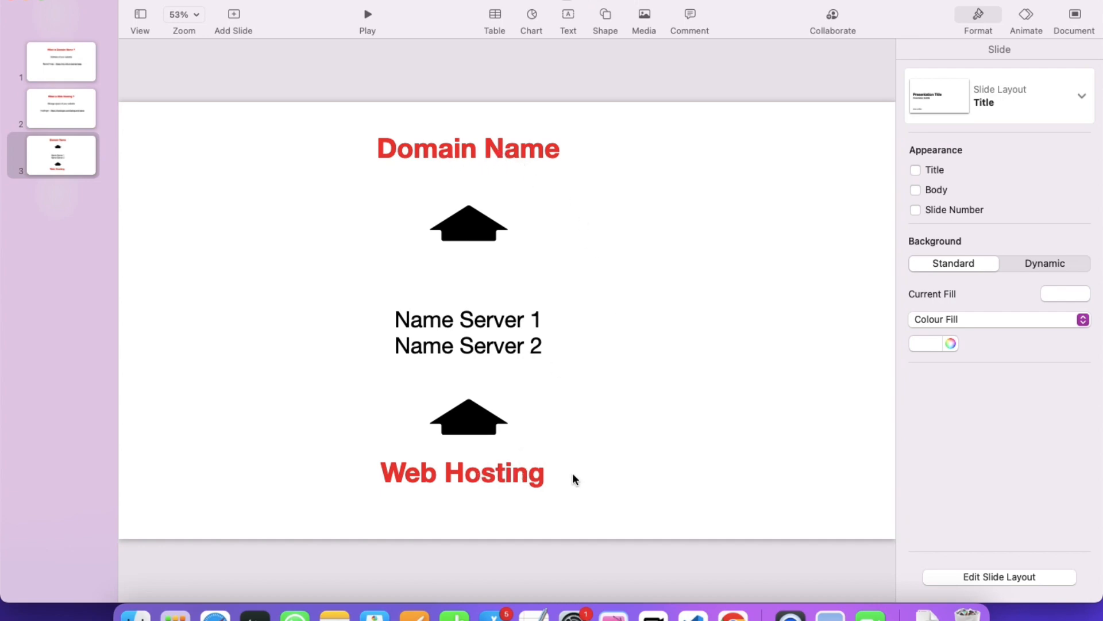
key(ctrl+Right)
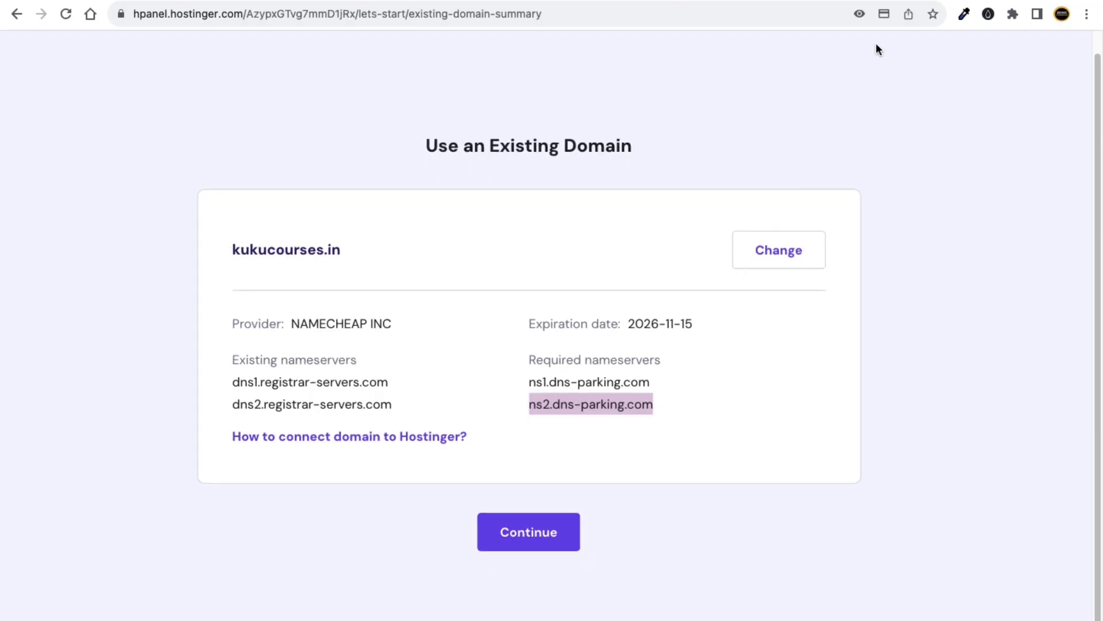
key(ctrl+Tab)
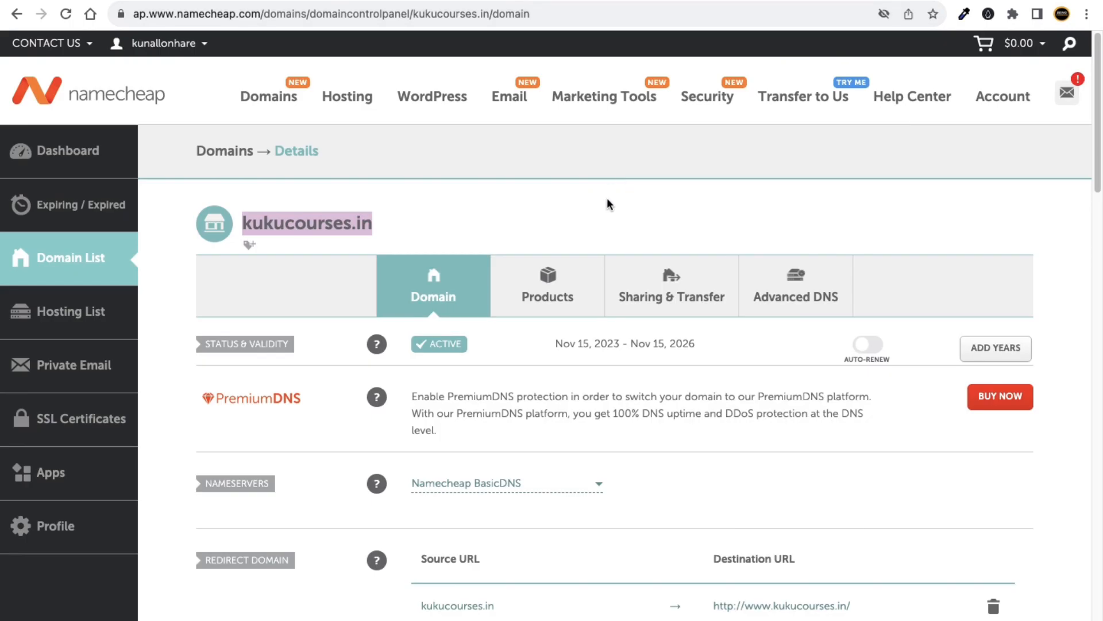
Switch kukucourses.in's nameserver setting from Namecheap BasicDNS to Custom DNS.
click(504, 202)
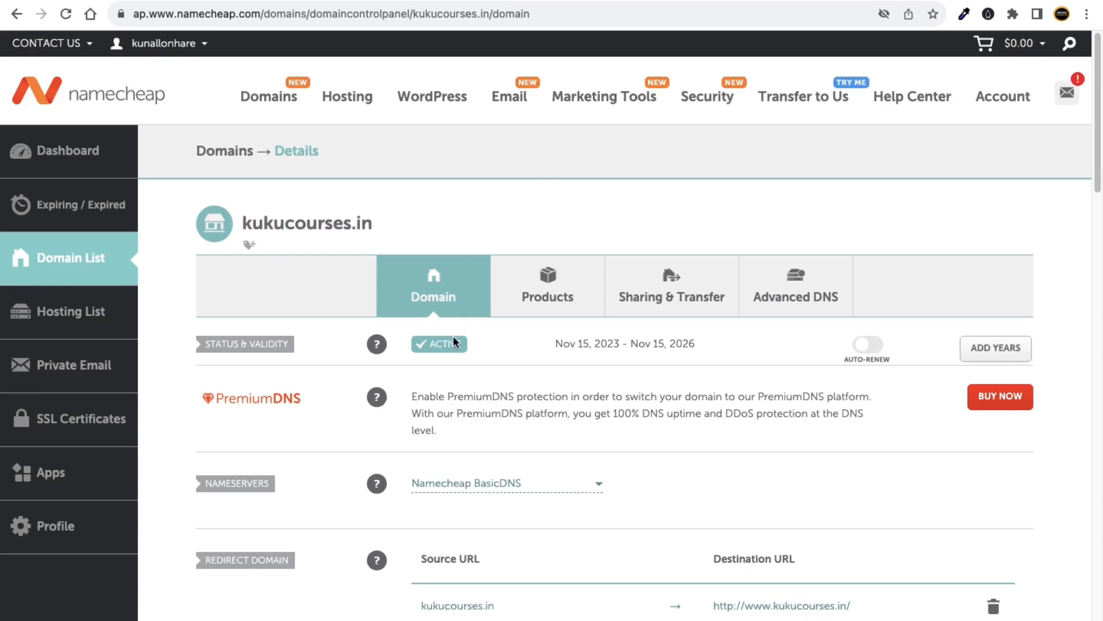
scroll(261, 416, down, 2)
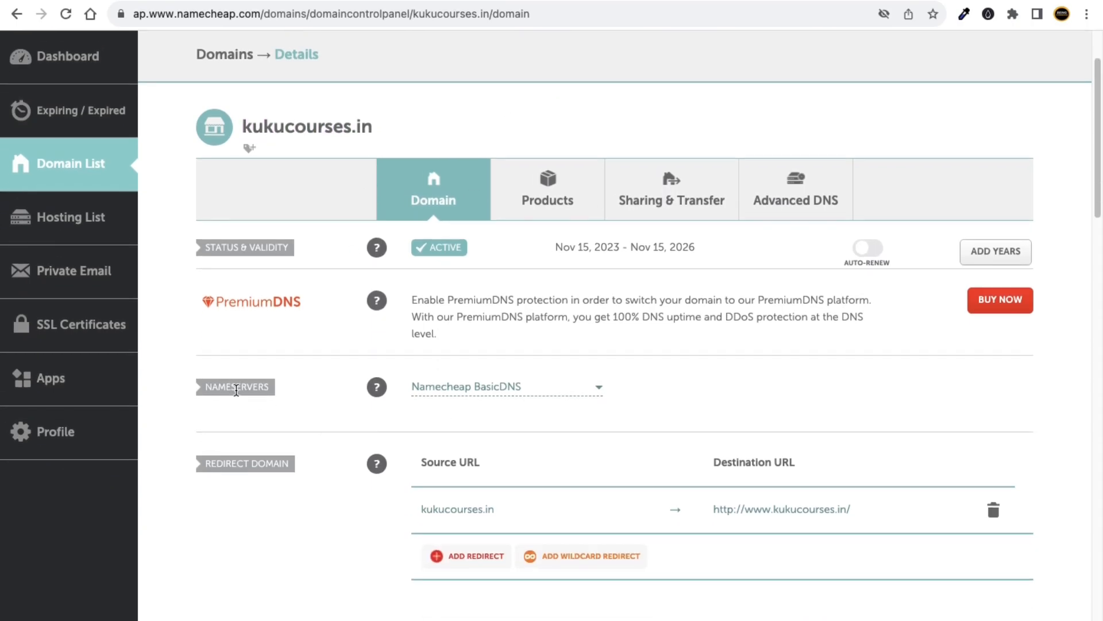
click(464, 388)
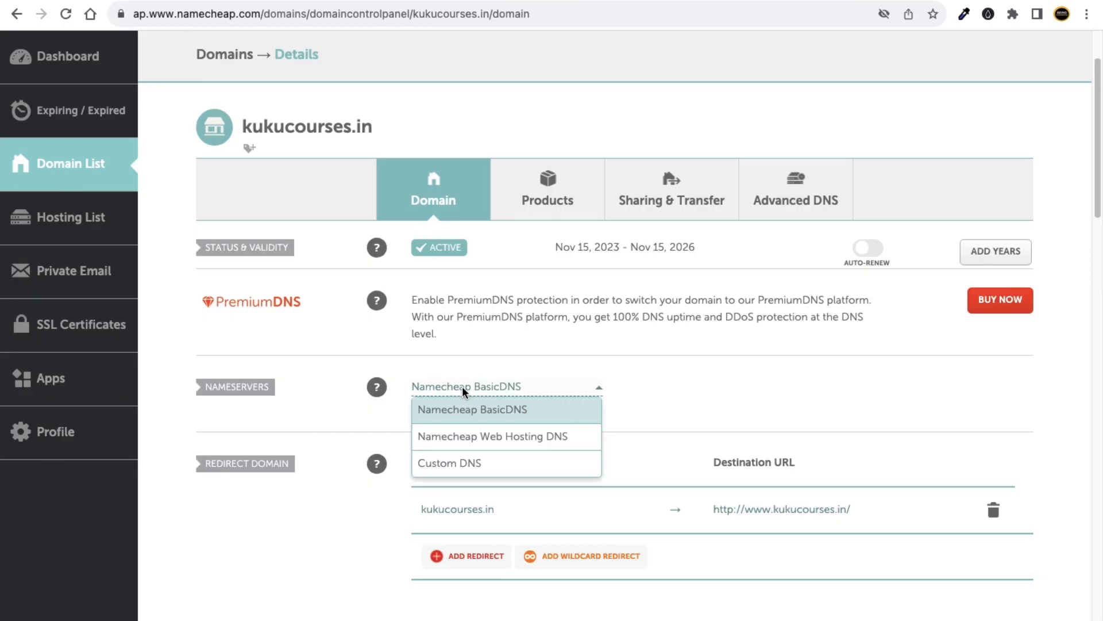
click(458, 464)
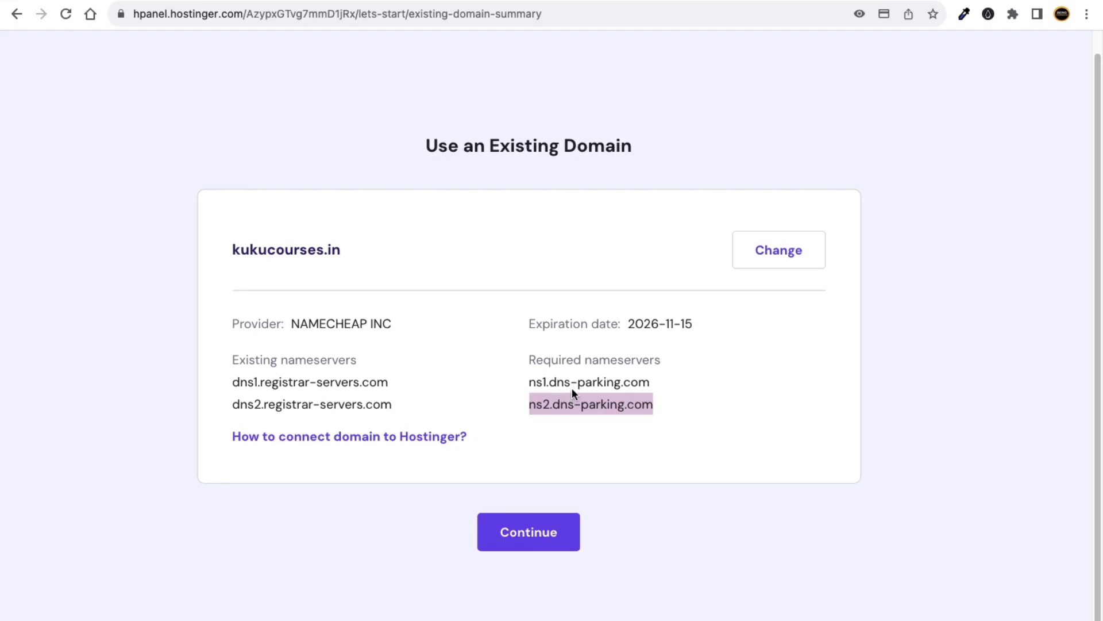
Copy ns1.dns-parking.com from Hostinger into Namecheap's first nameserver field.
drag(578, 382, 528, 382)
right_click(540, 380)
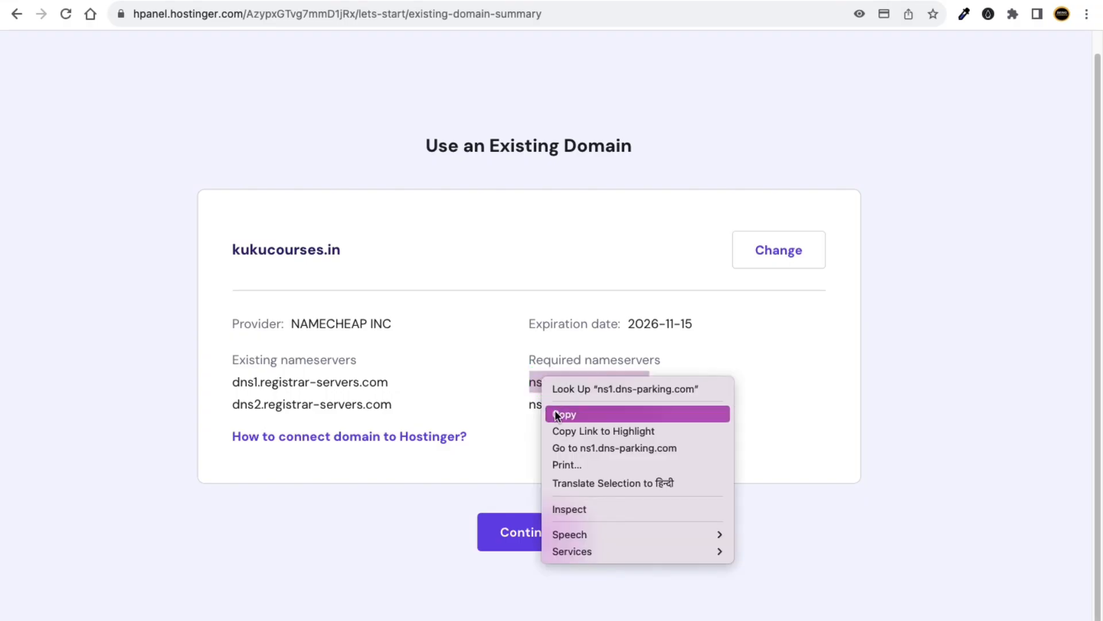
click(560, 414)
key(ctrl+Tab)
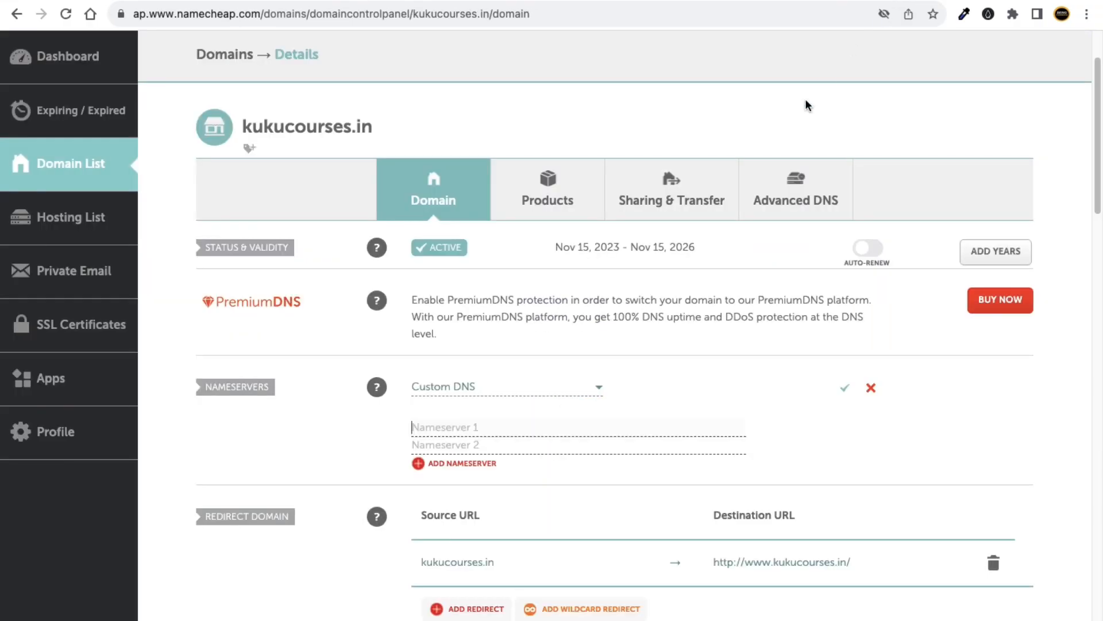
right_click(427, 428)
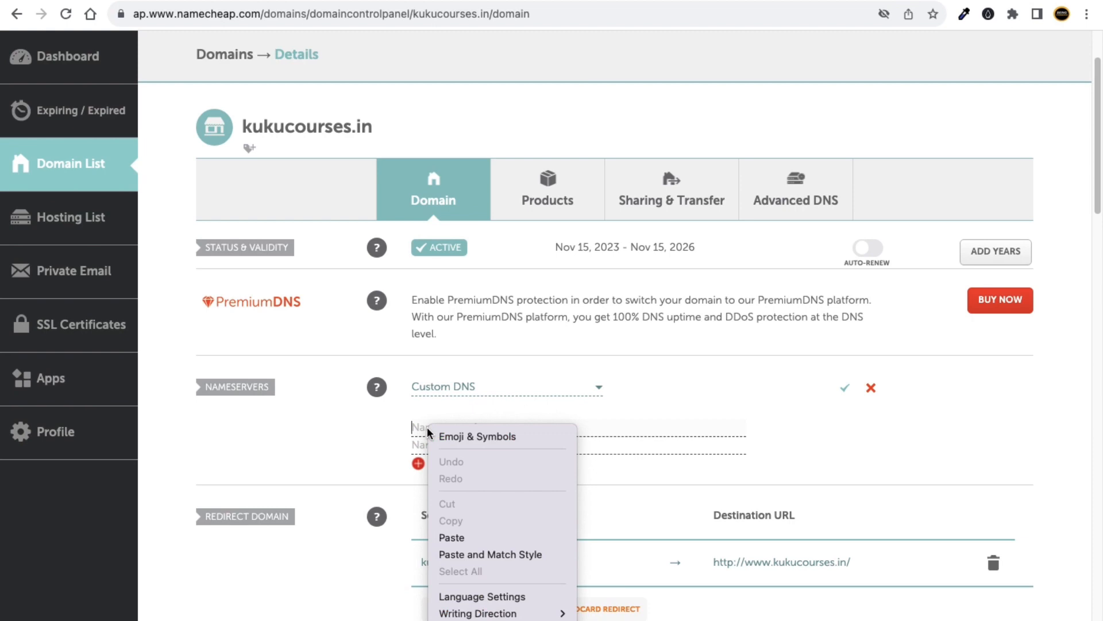
click(455, 531)
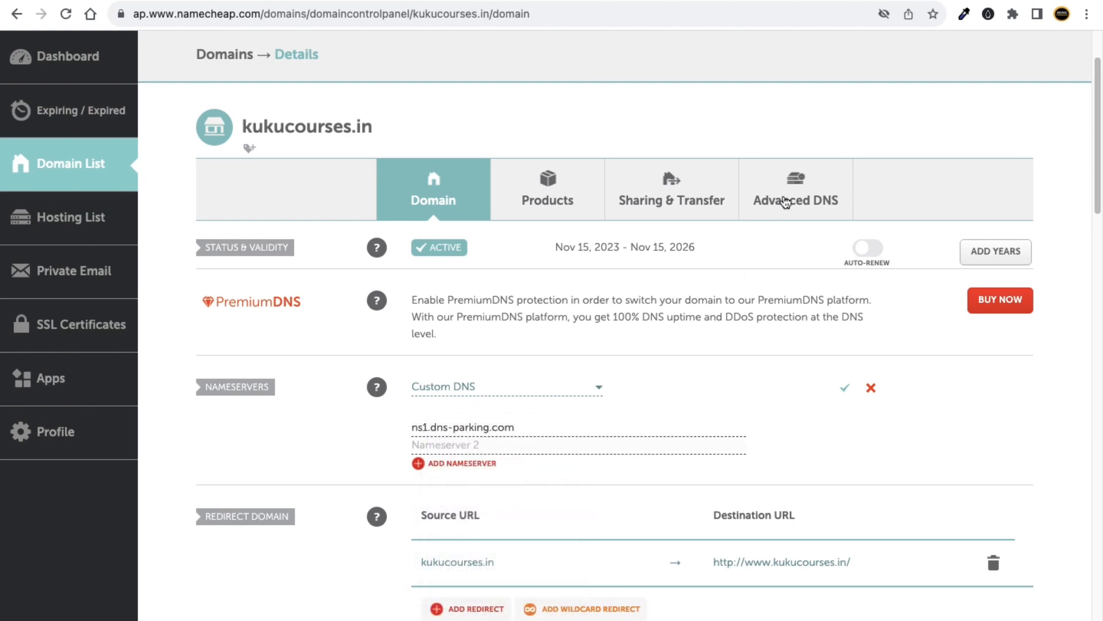
Copy ns2.dns-parking.com from Hostinger into Namecheap's second nameserver field.
key(ctrl+shift+Tab)
drag(653, 403, 527, 405)
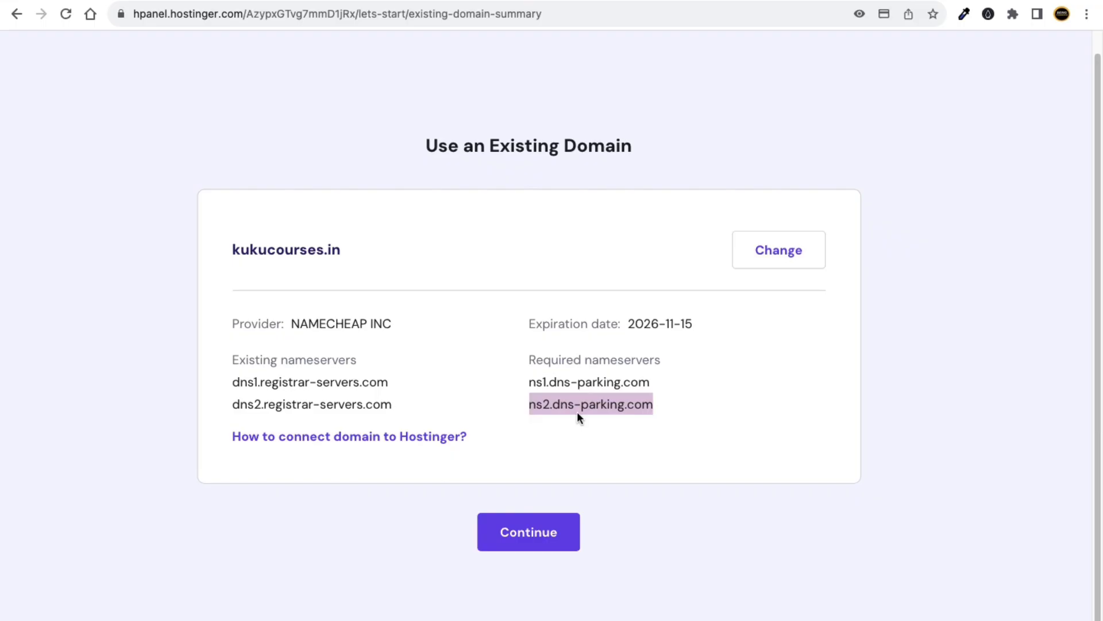
right_click(580, 405)
click(594, 437)
key(ctrl+Tab)
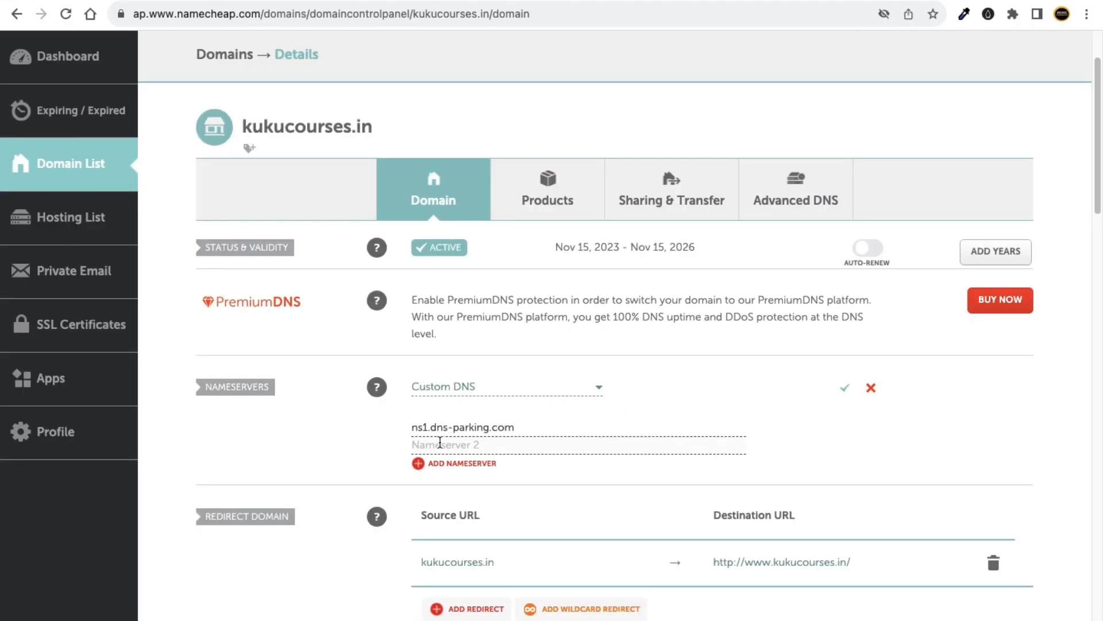
right_click(436, 444)
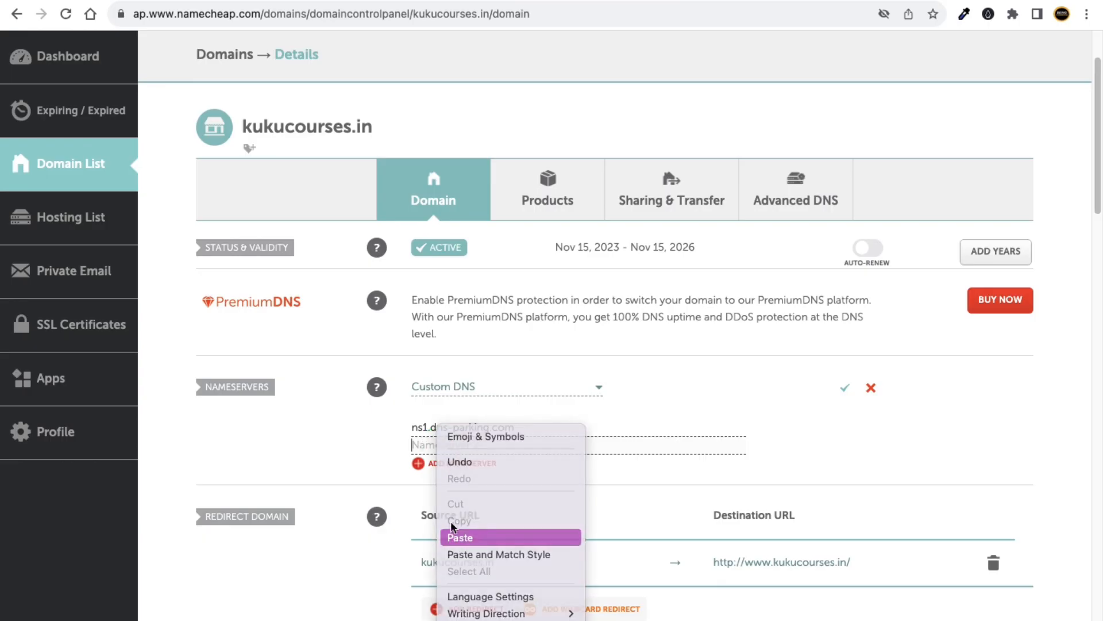
click(467, 535)
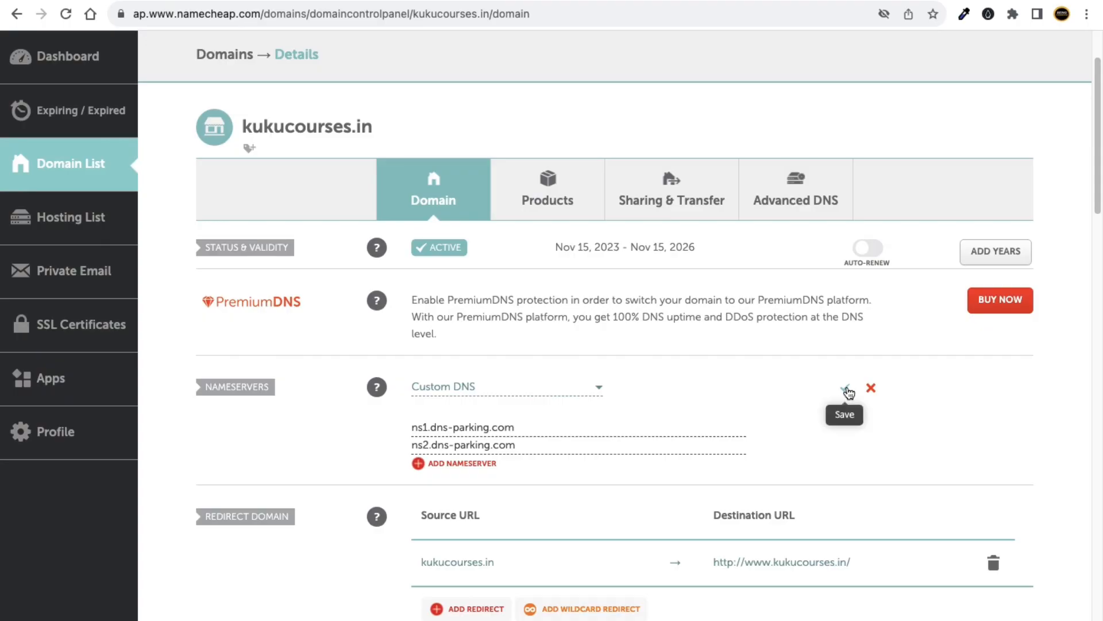
scroll(847, 393, up, 5)
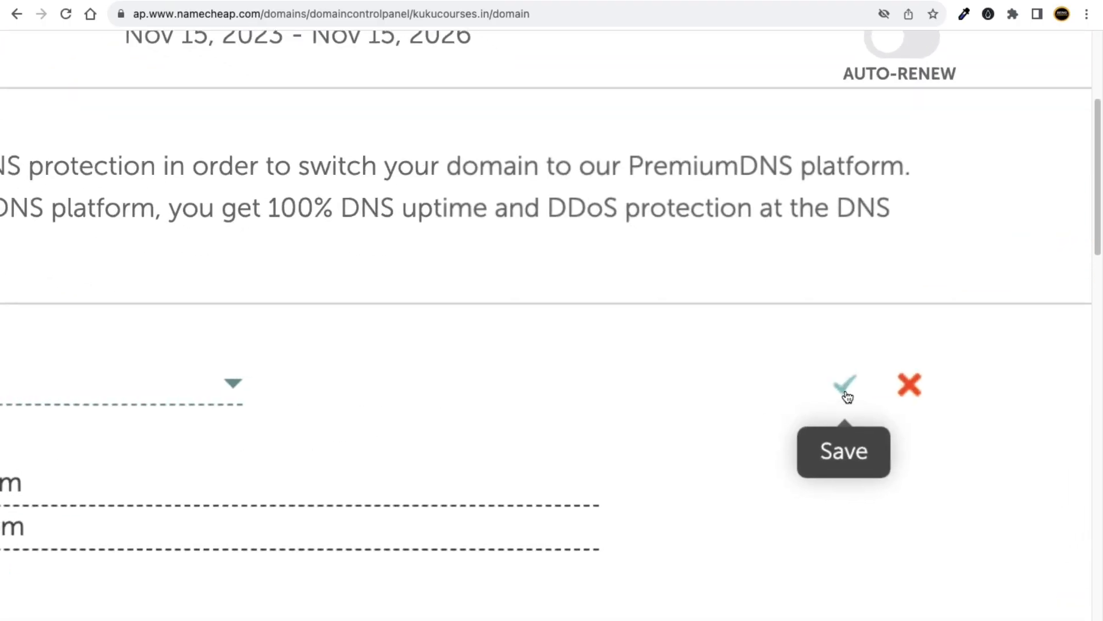
scroll(847, 395, down, 5)
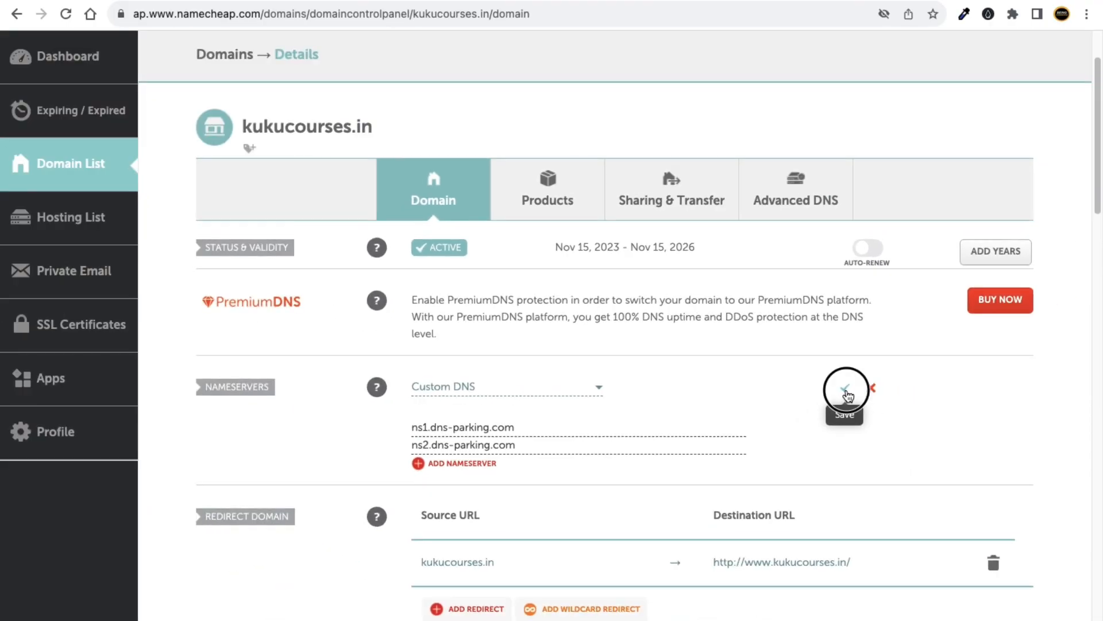
Save kukucourses.in's custom nameservers in Namecheap and go back to the Hostinger window.
click(847, 390)
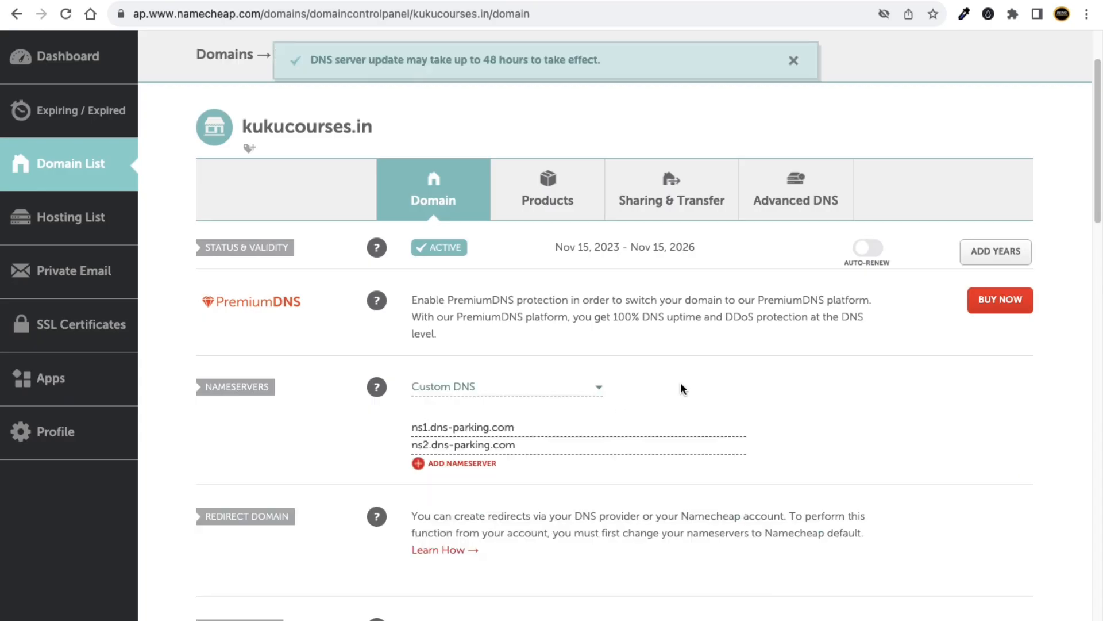
drag(311, 60, 602, 60)
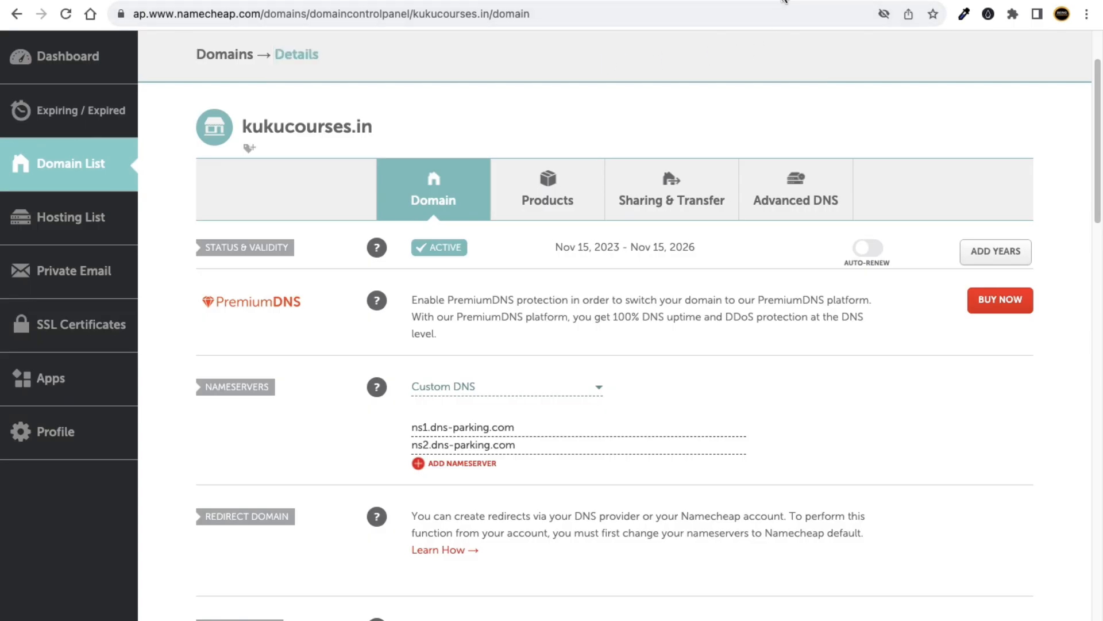
click(783, 3)
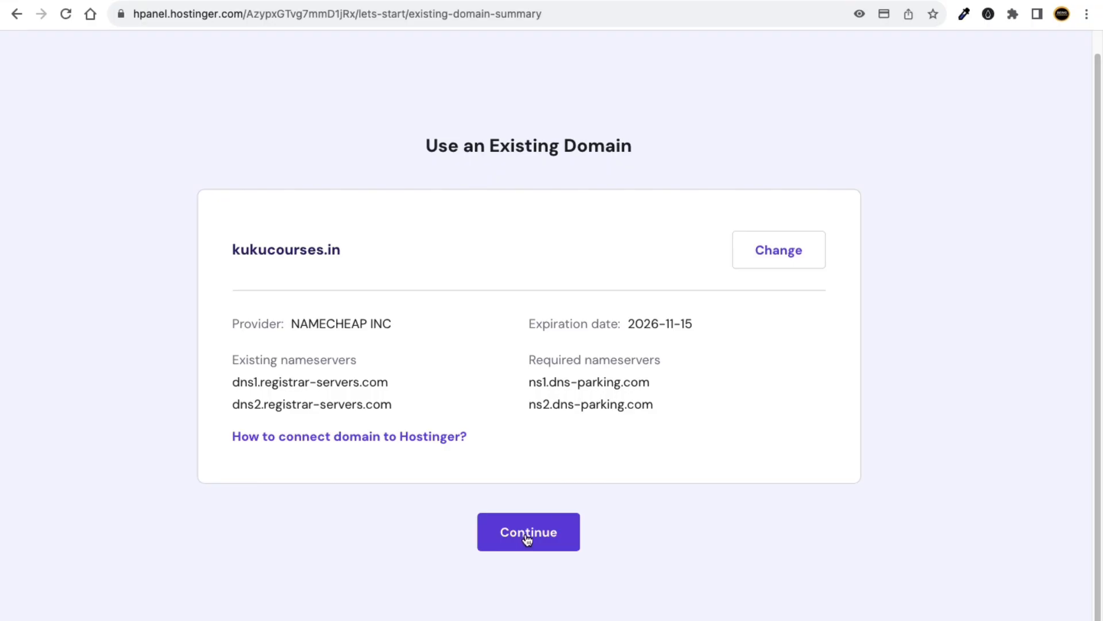
Continue past Use an Existing Domain to the summary with Asia (India) server location.
click(540, 524)
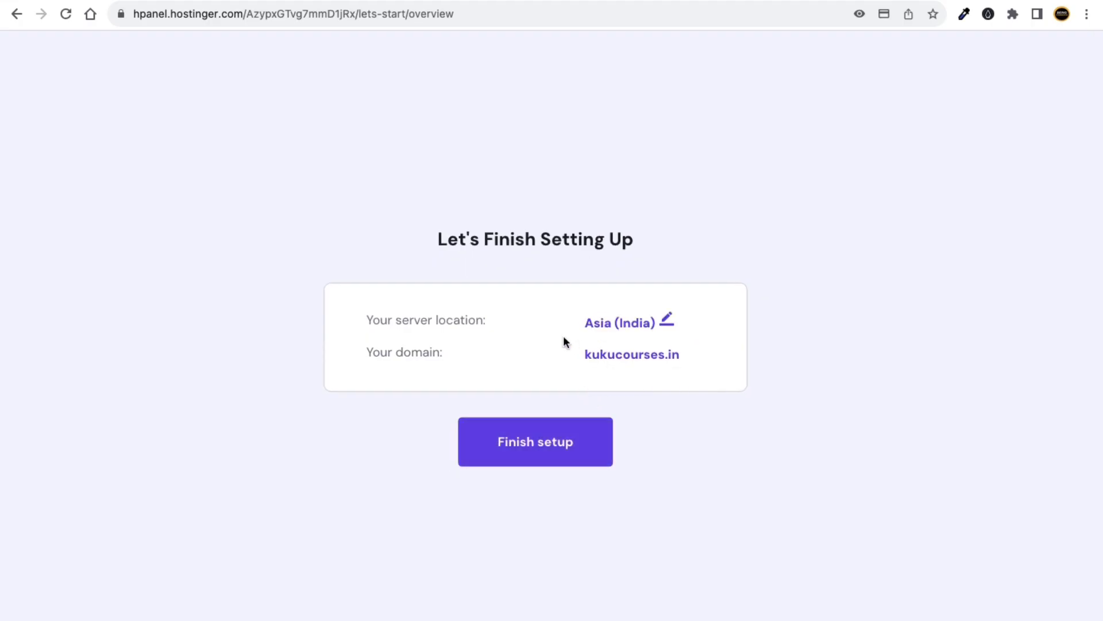
drag(367, 320, 486, 318)
click(487, 316)
click(666, 319)
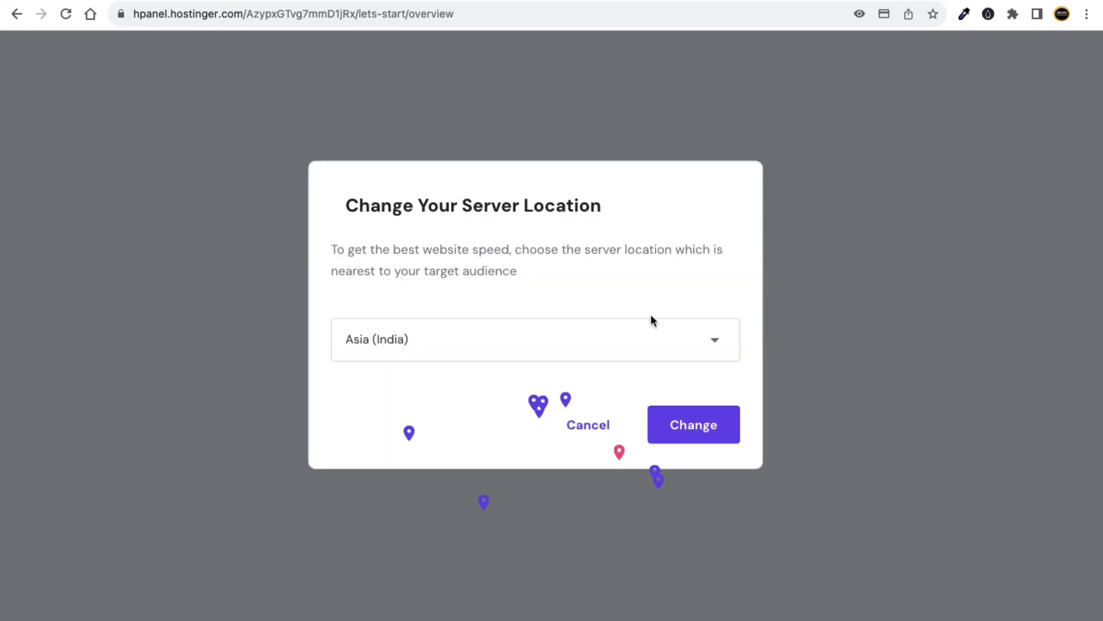
click(480, 470)
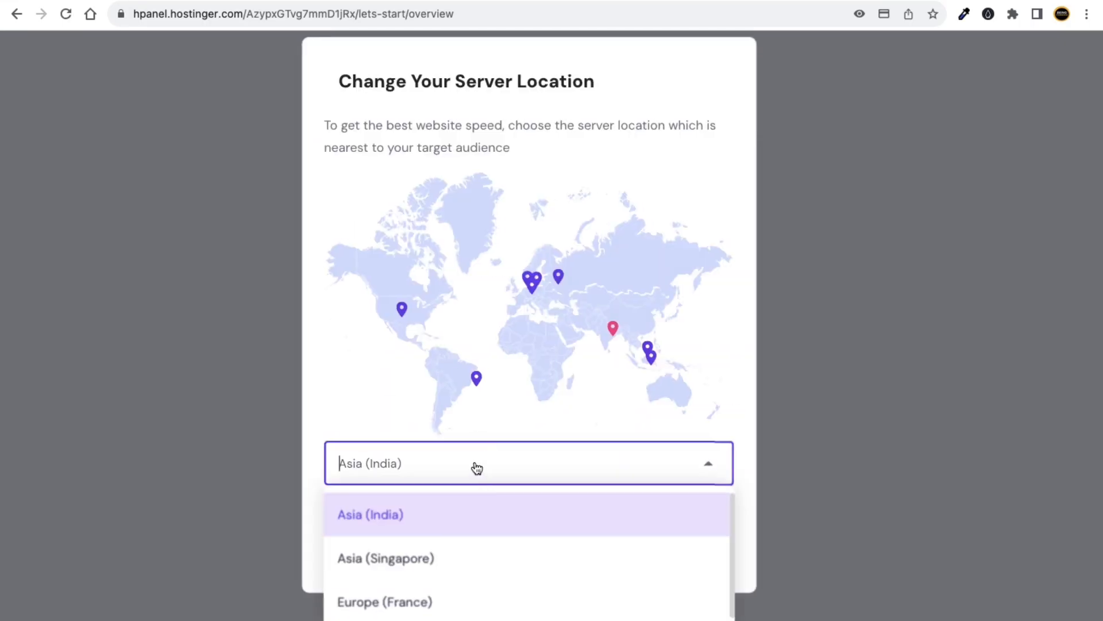
scroll(468, 570, down, 1)
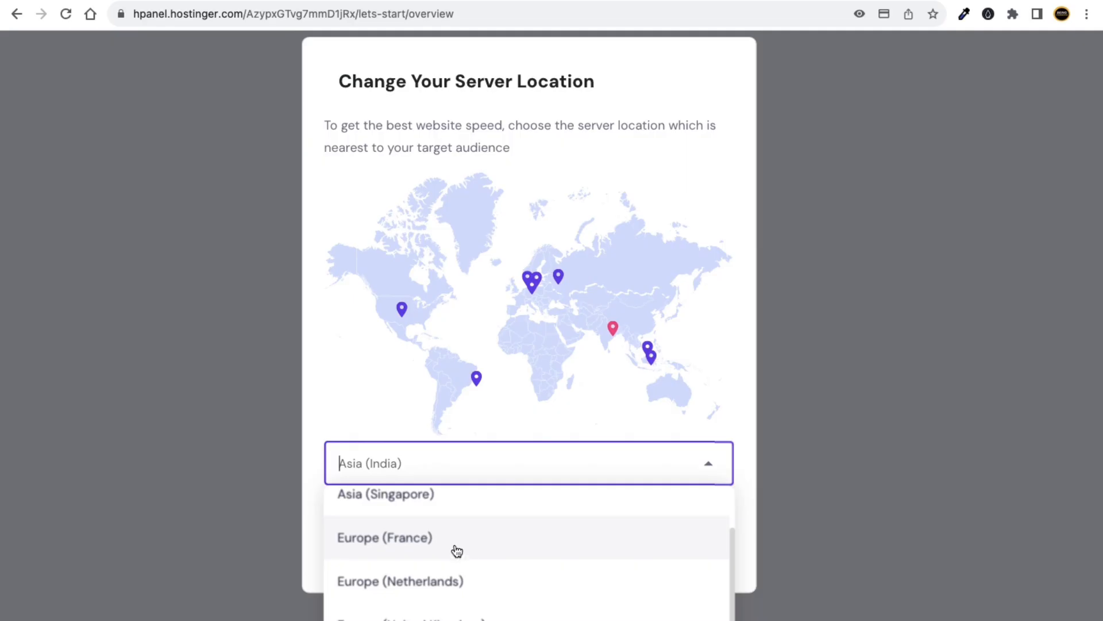
scroll(455, 547, up, 1)
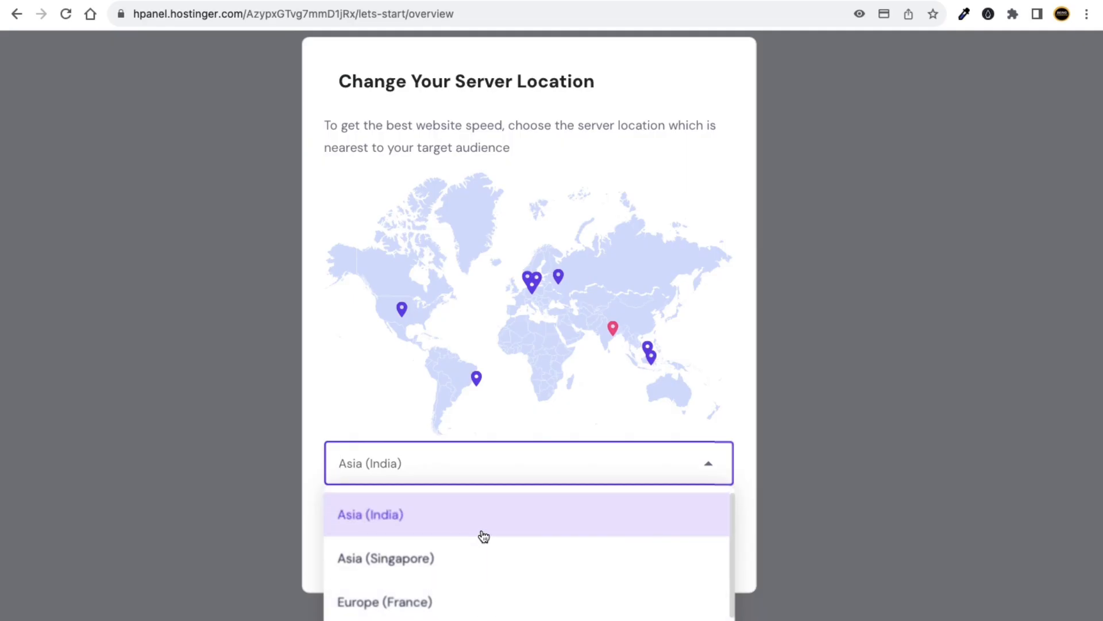
scroll(498, 540, down, 2)
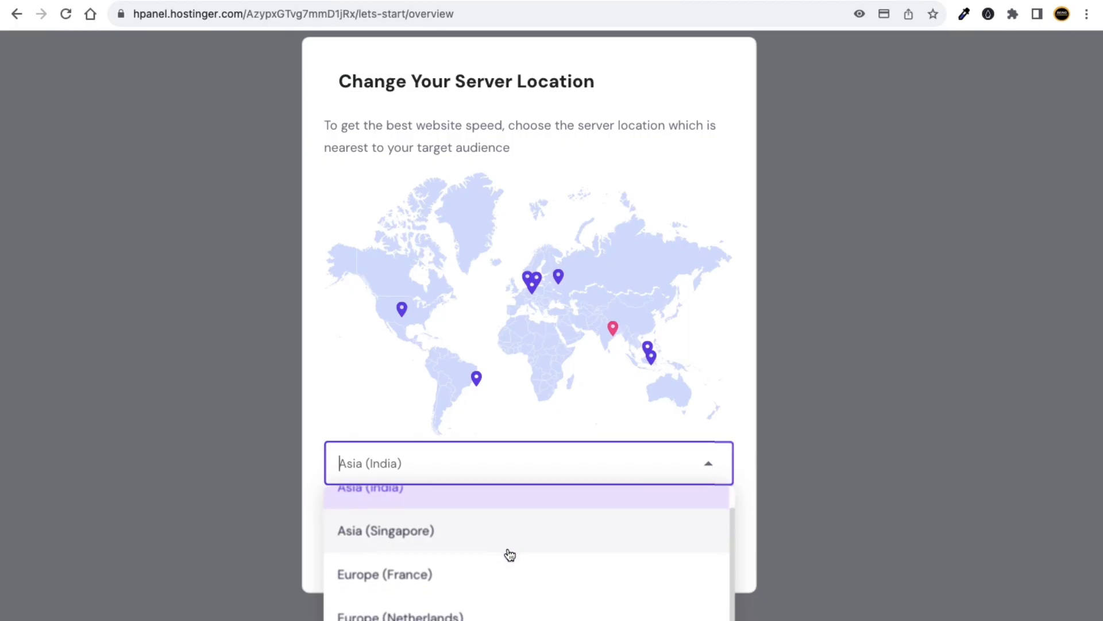
scroll(519, 569, down, 2)
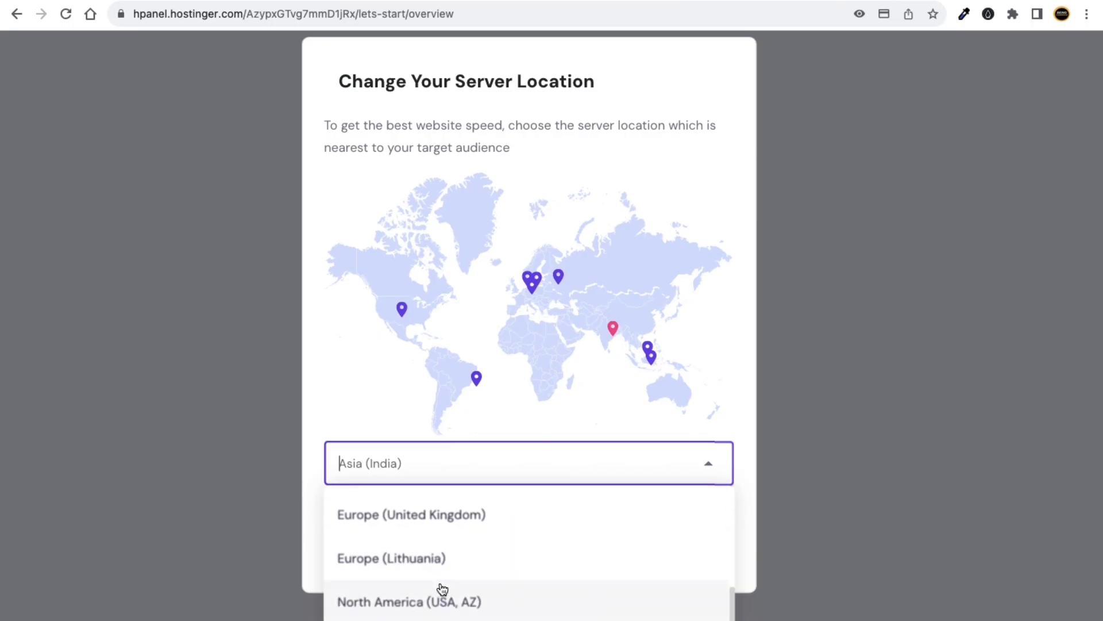
scroll(488, 590, down, 1)
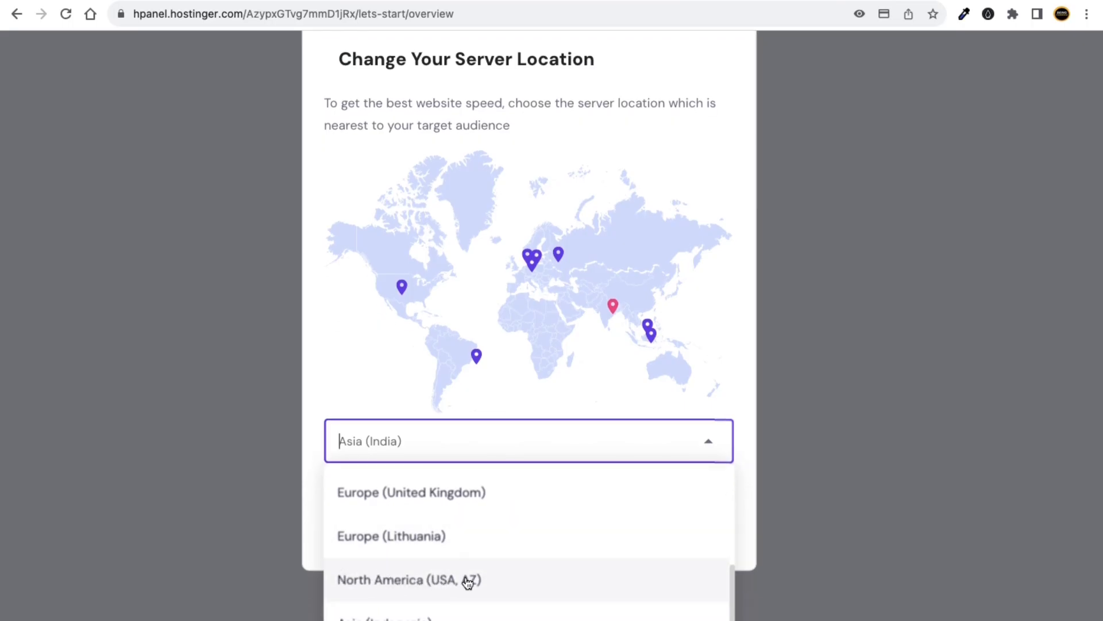
scroll(466, 583, up, 2)
scroll(453, 540, up, 2)
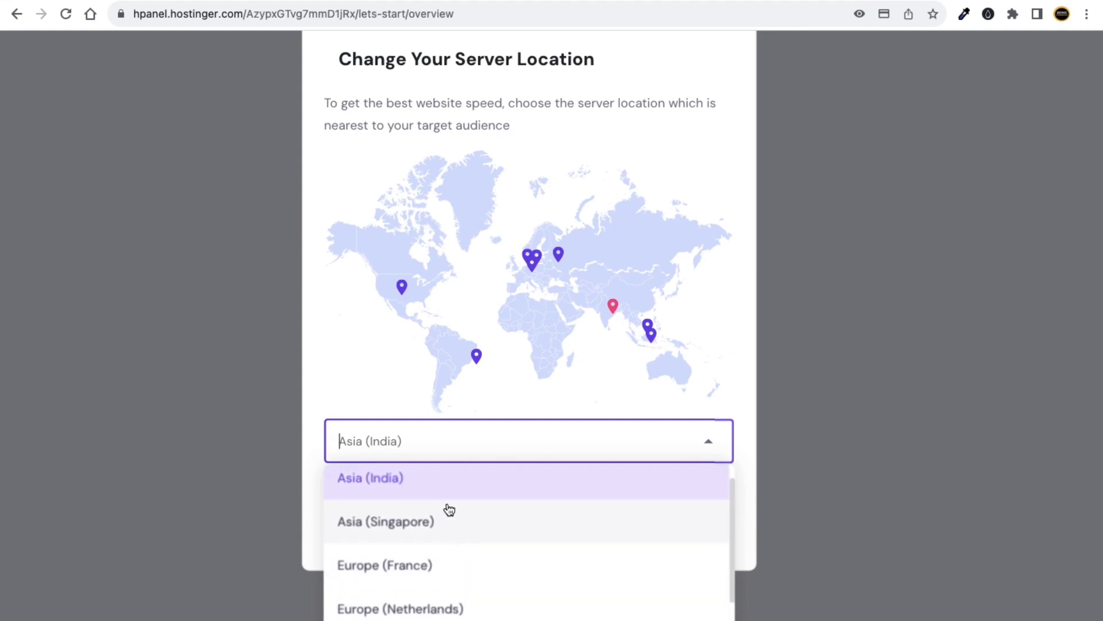
scroll(405, 505, up, 1)
scroll(405, 505, up, 1)
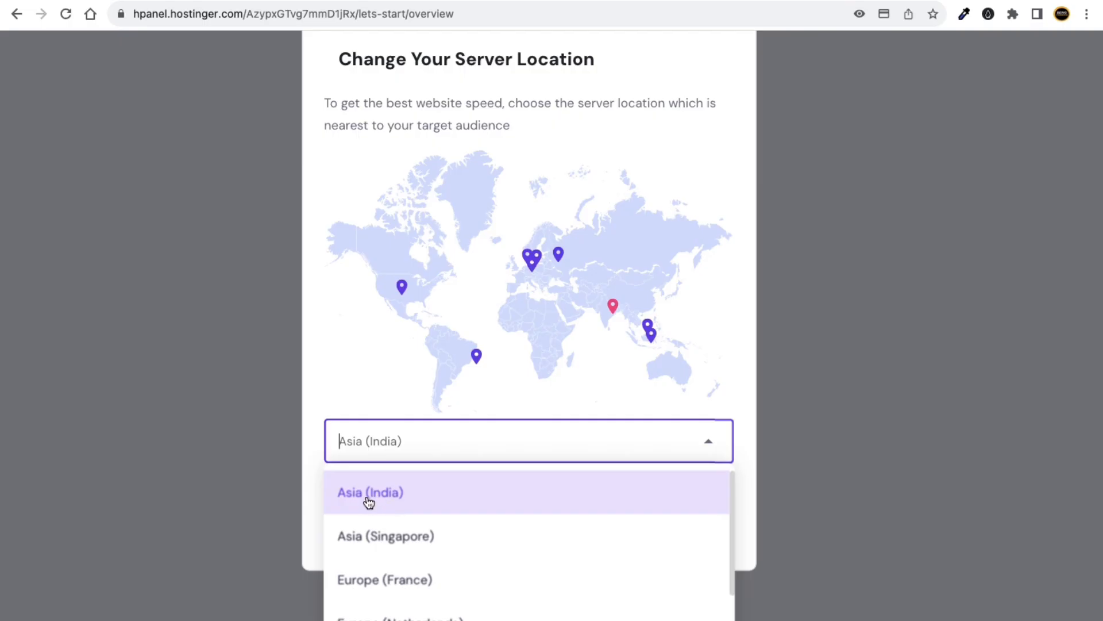
click(372, 502)
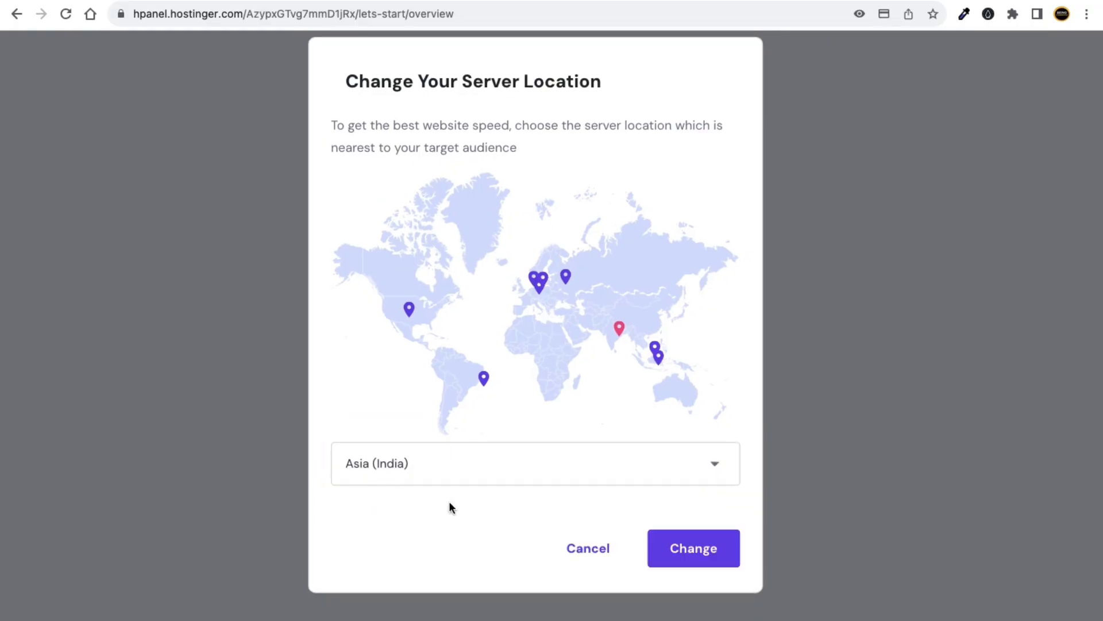
click(589, 551)
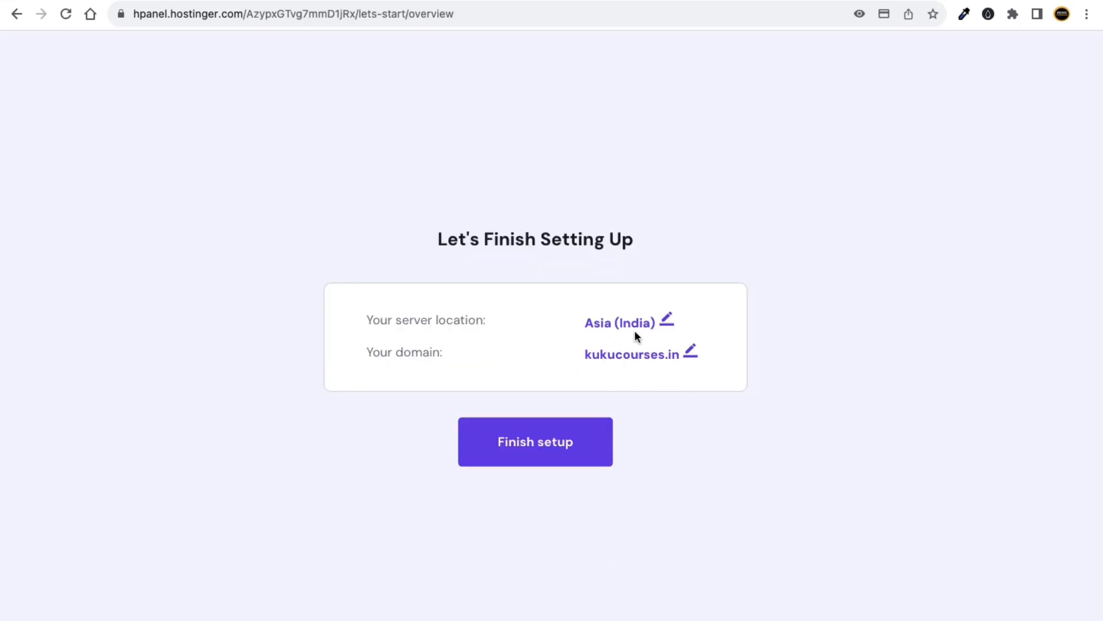
Finish the kukucourses.in hosting setup and open its hPanel dashboard.
click(537, 444)
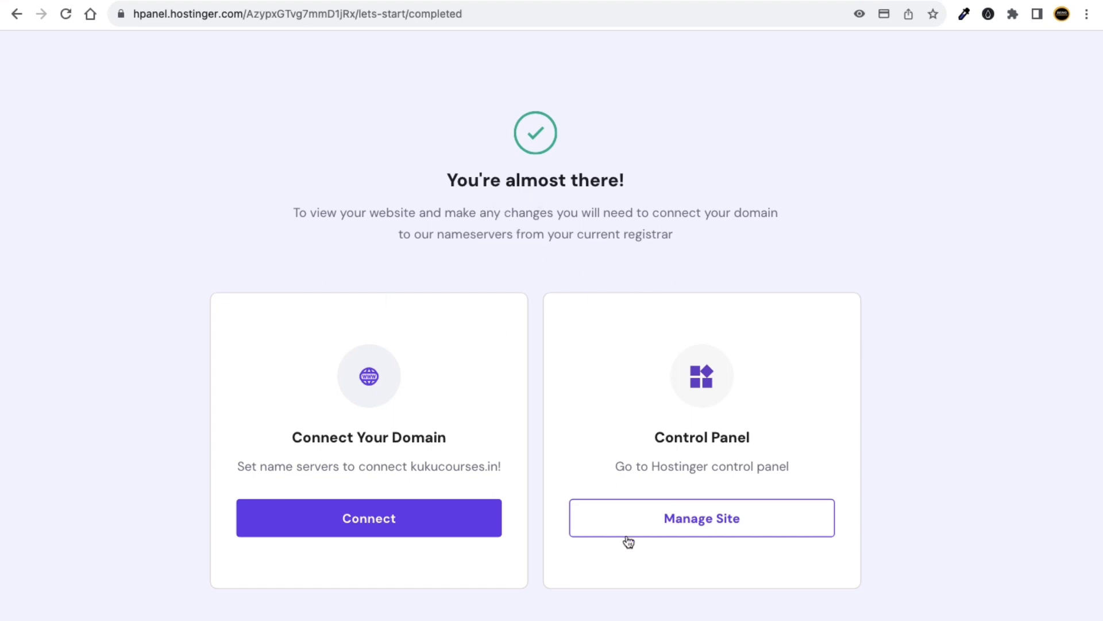
click(723, 520)
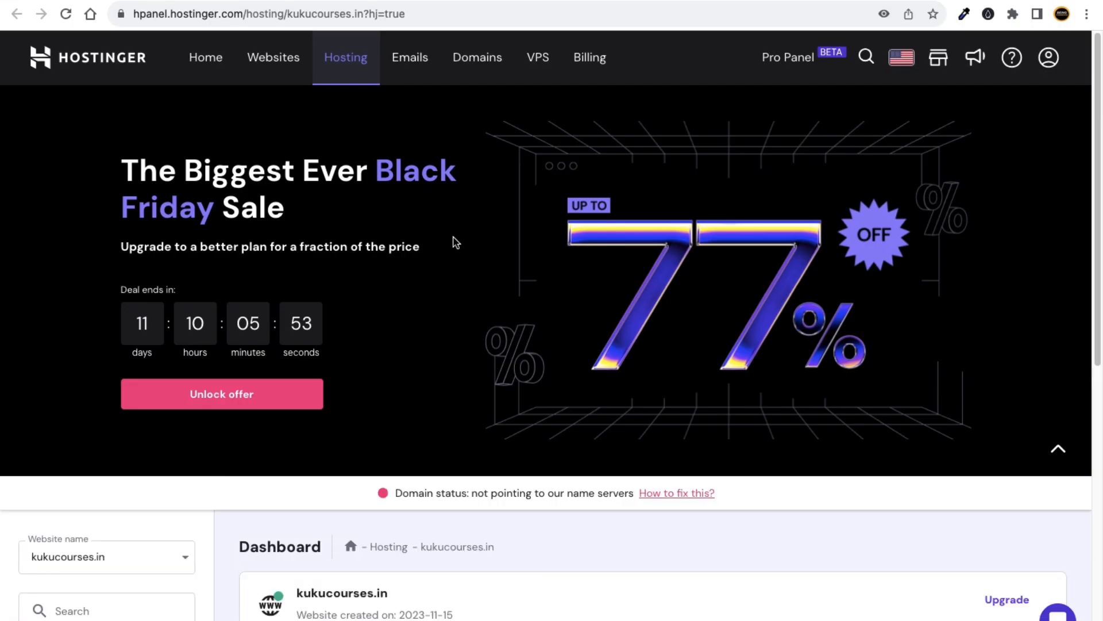
scroll(419, 373, down, 1)
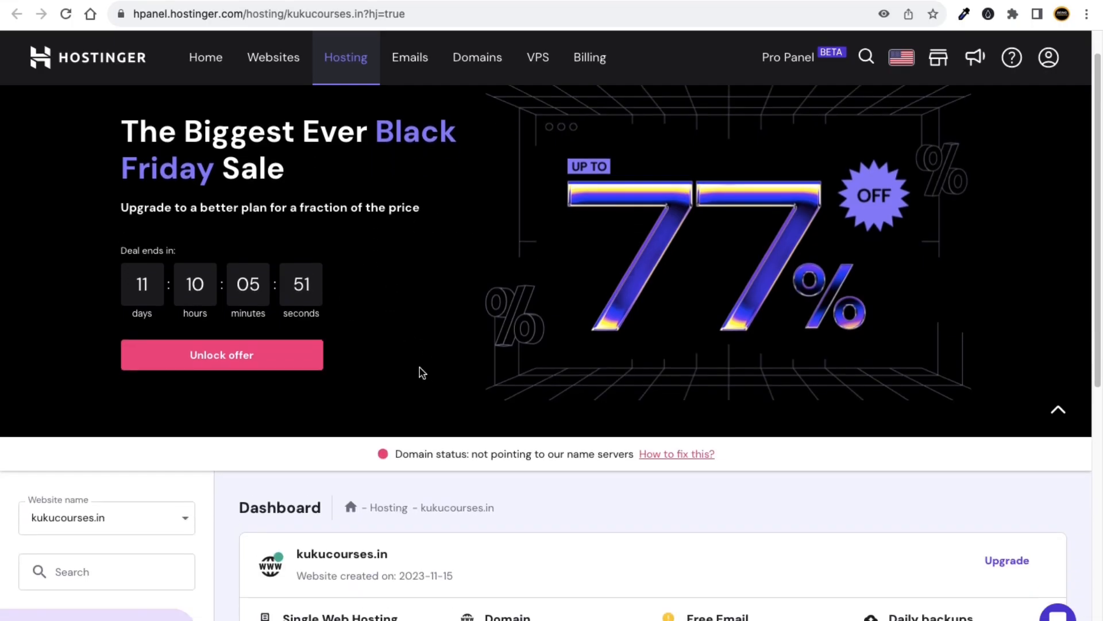
scroll(437, 385, up, 1)
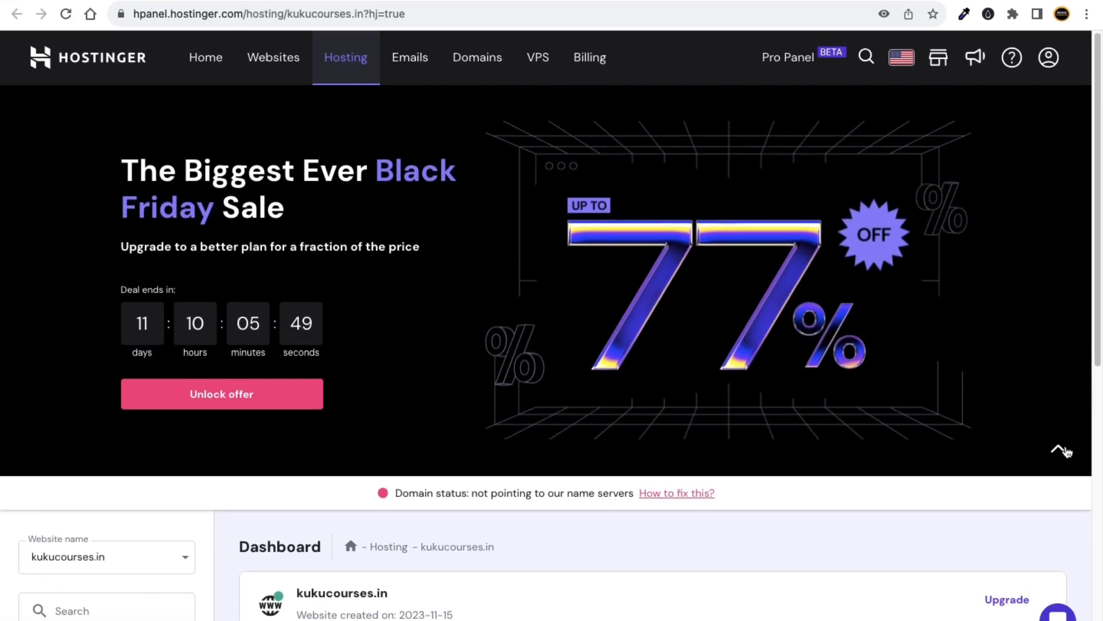
Collapse the Black Friday sale banner on the kukucourses.in dashboard.
click(1060, 450)
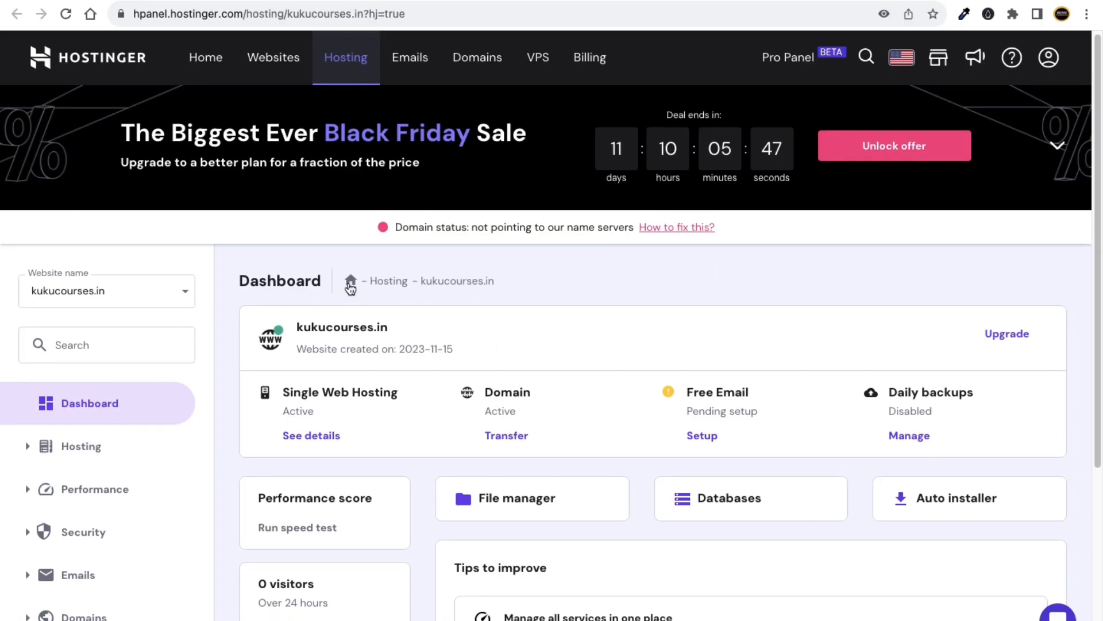
scroll(343, 282, down, 5)
scroll(281, 336, up, 5)
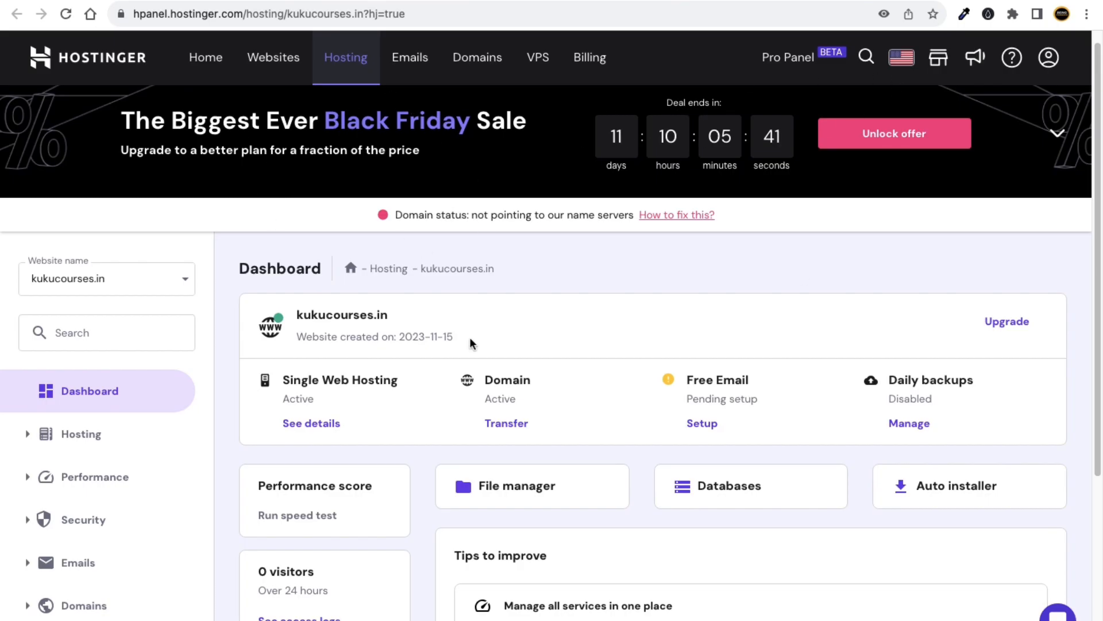
Load hpanel.hostinger.com in a new tab, highlight the email verification notice, then go to Outlook.
key(super+t)
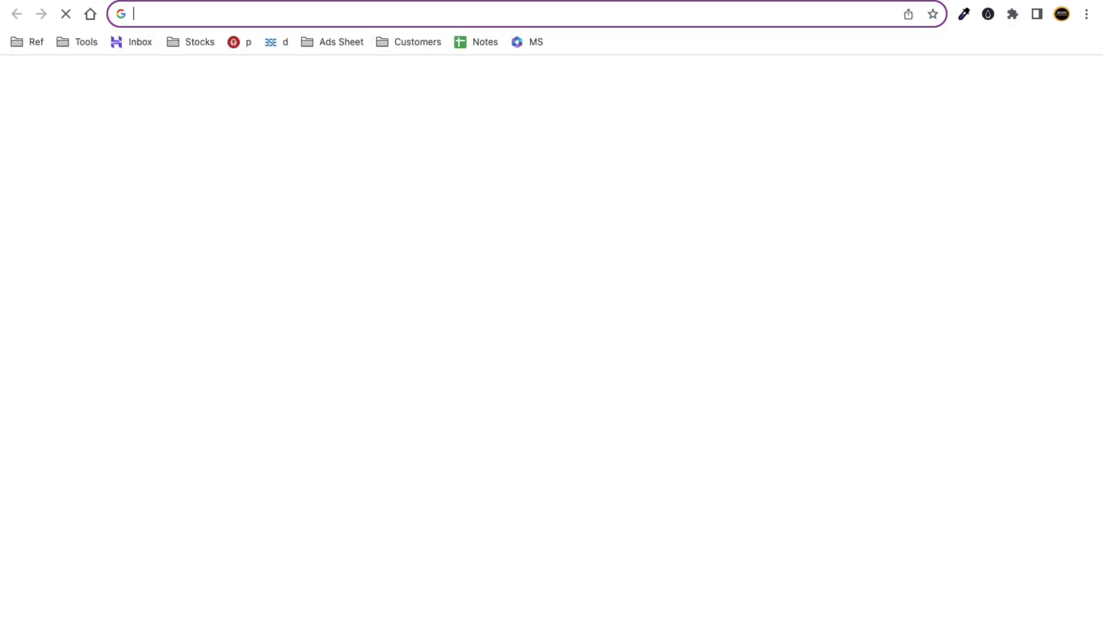
text(hpe)
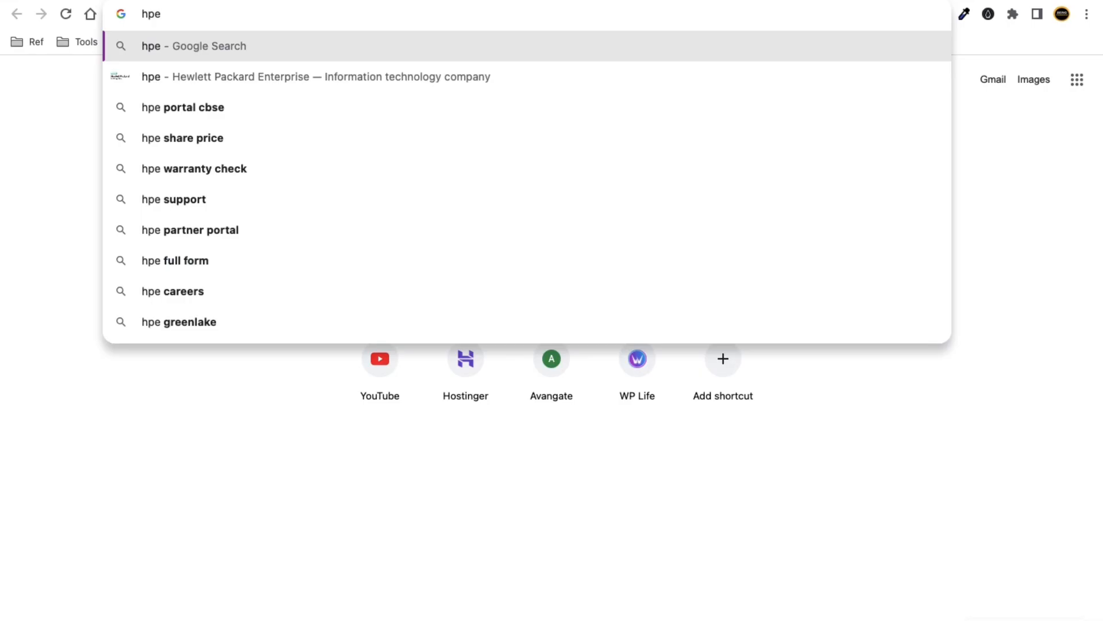
key(BackSpace)
text(anel.hostinger.co)
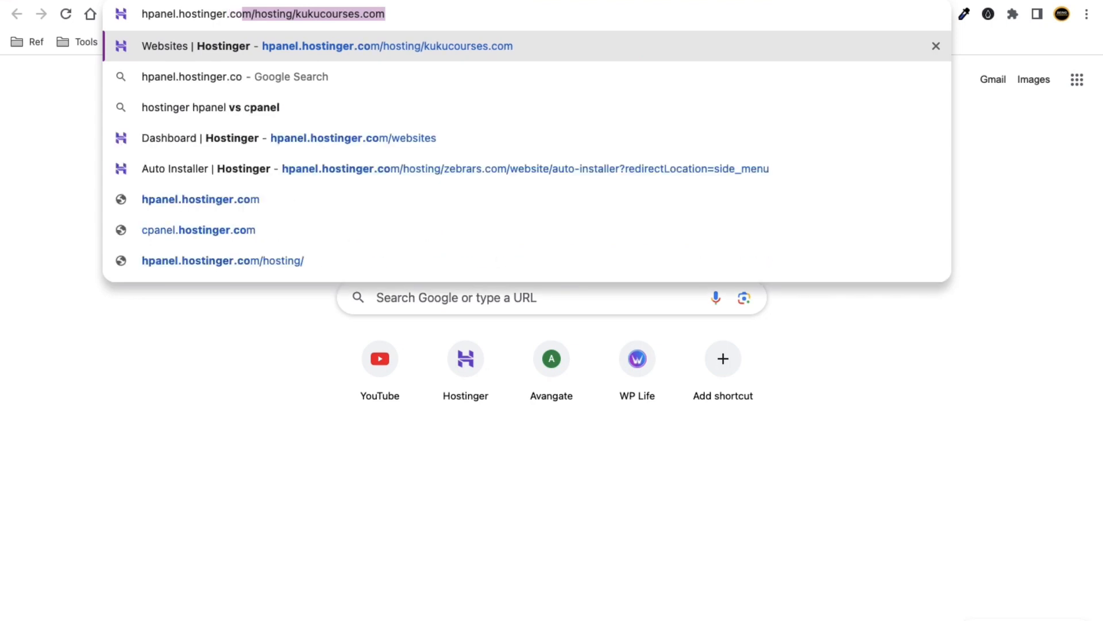
text(m)
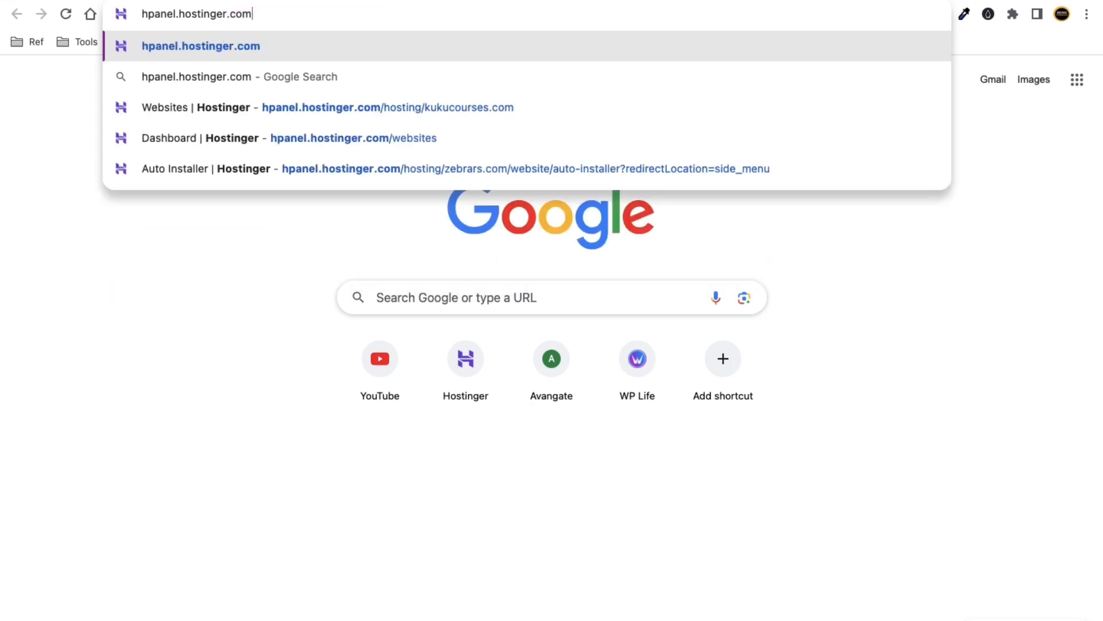
key(Return)
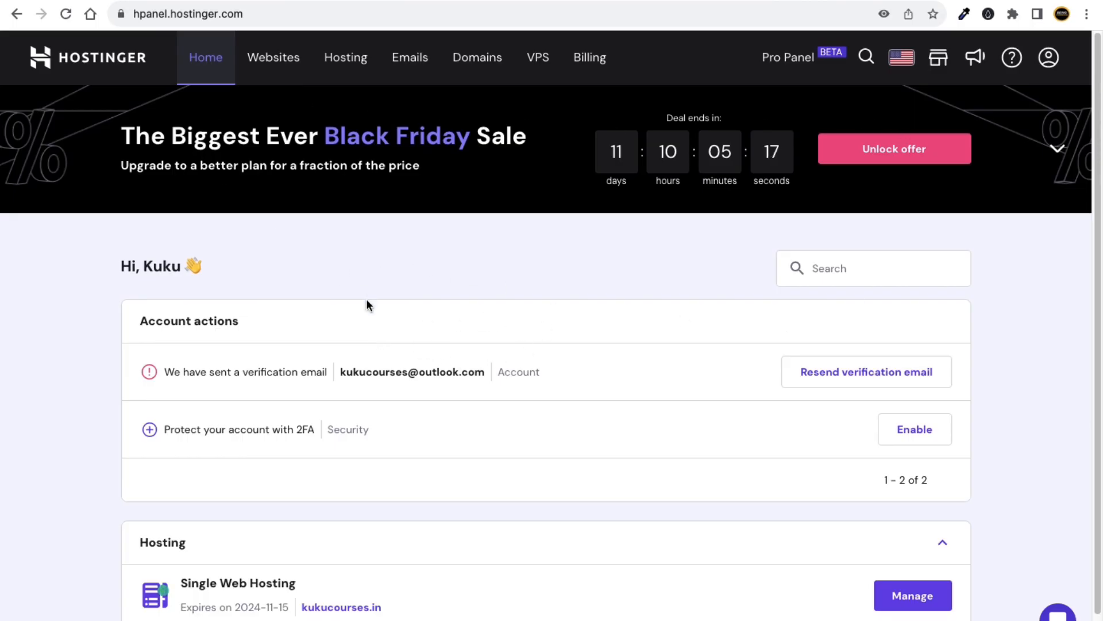
drag(282, 370, 310, 372)
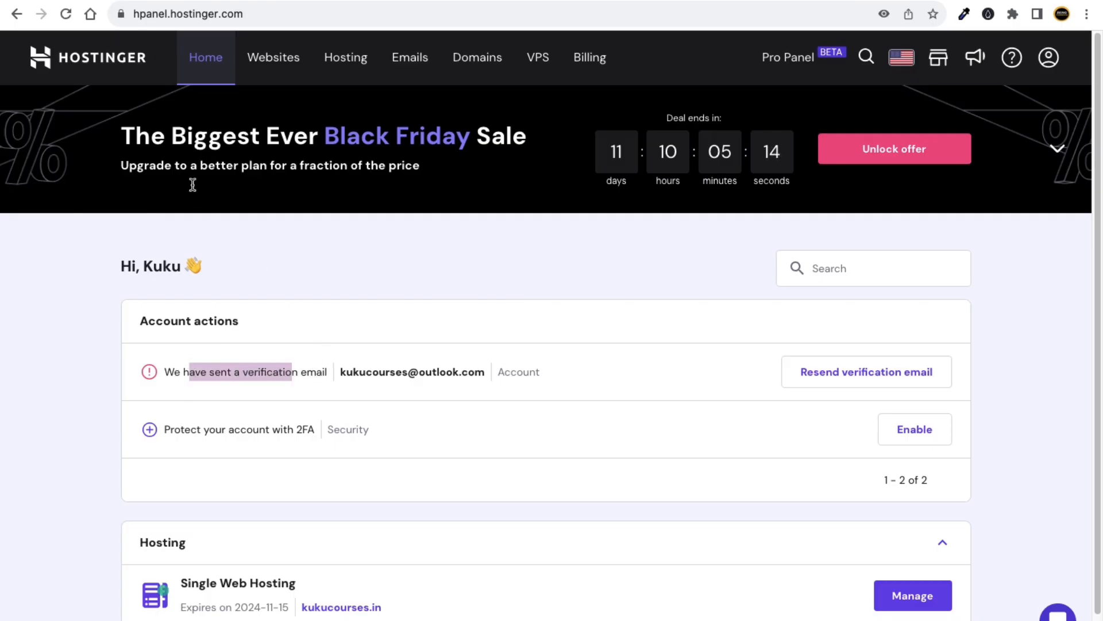
click(74, 0)
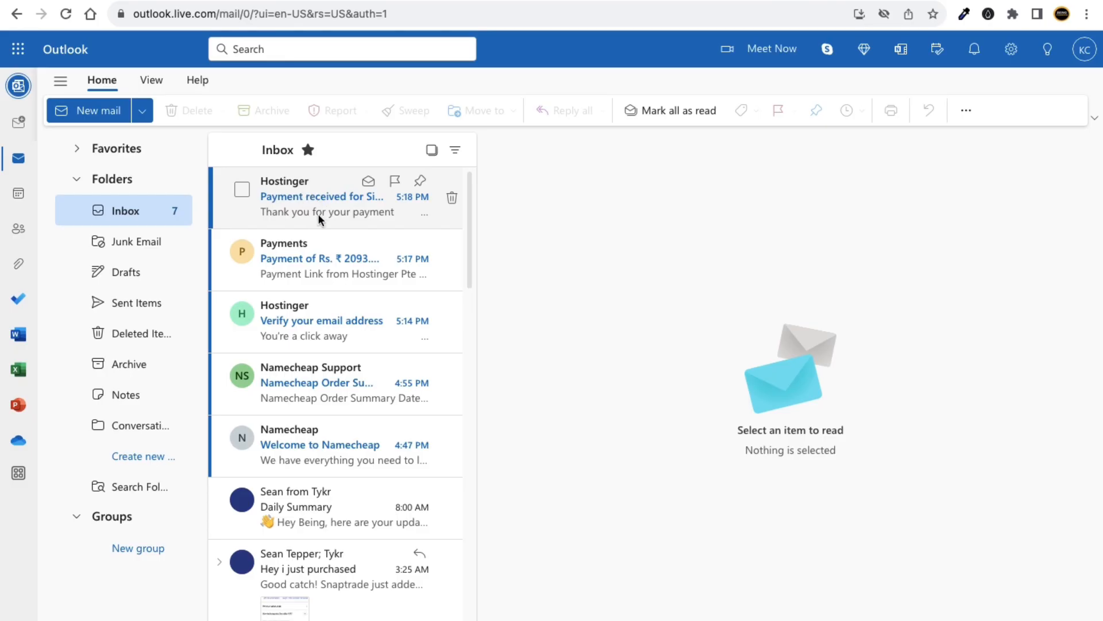
Verify the Hostinger email from the Outlook message and decline enabling 2FA.
click(315, 321)
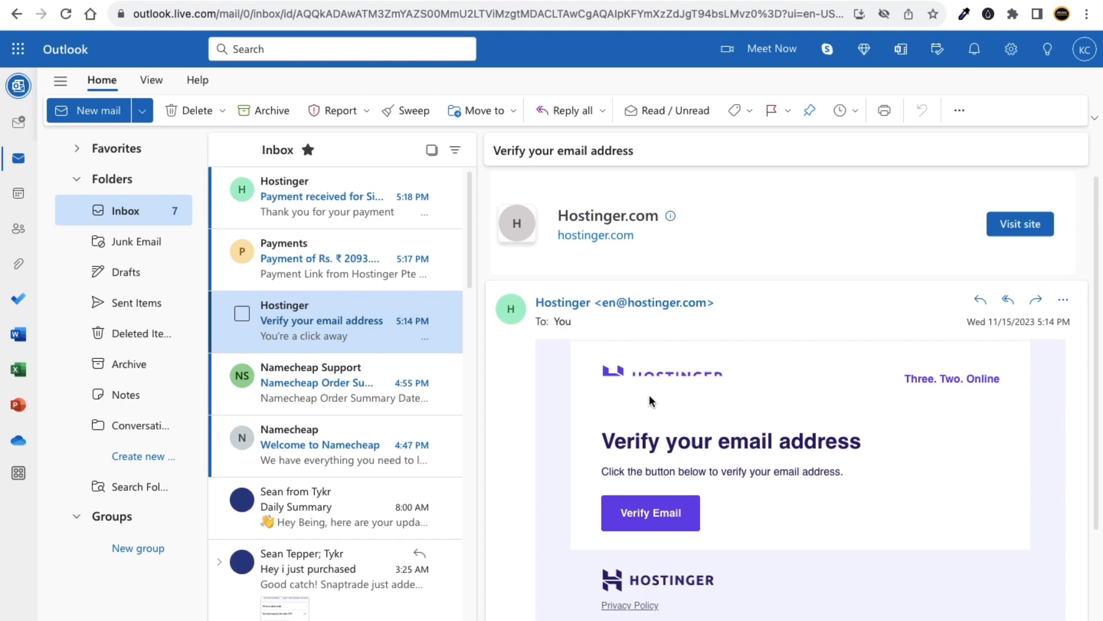
click(641, 517)
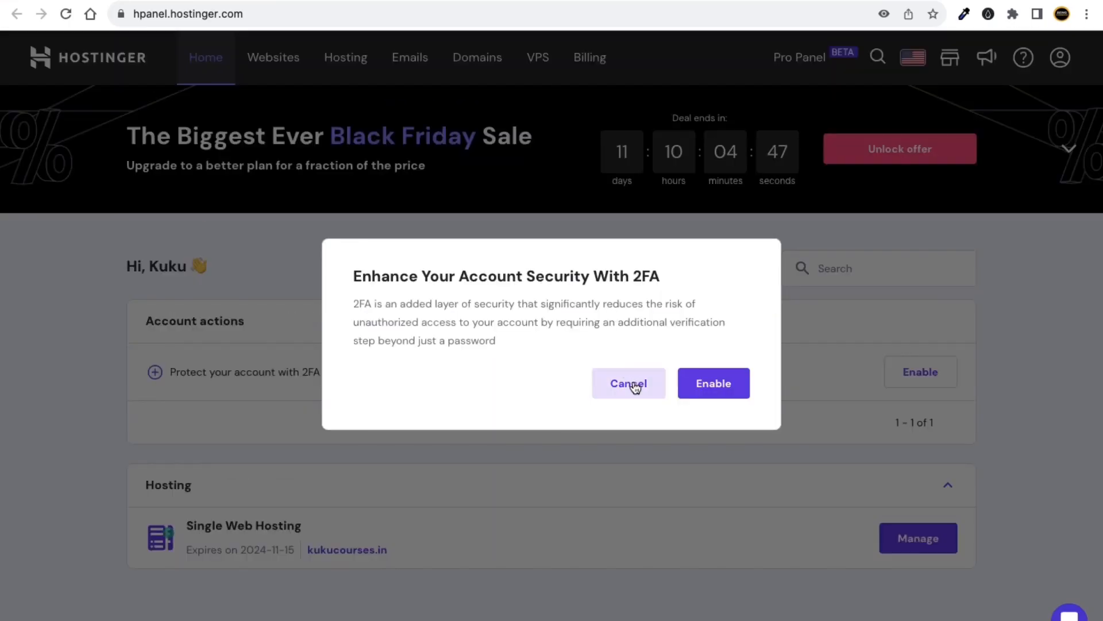
click(635, 385)
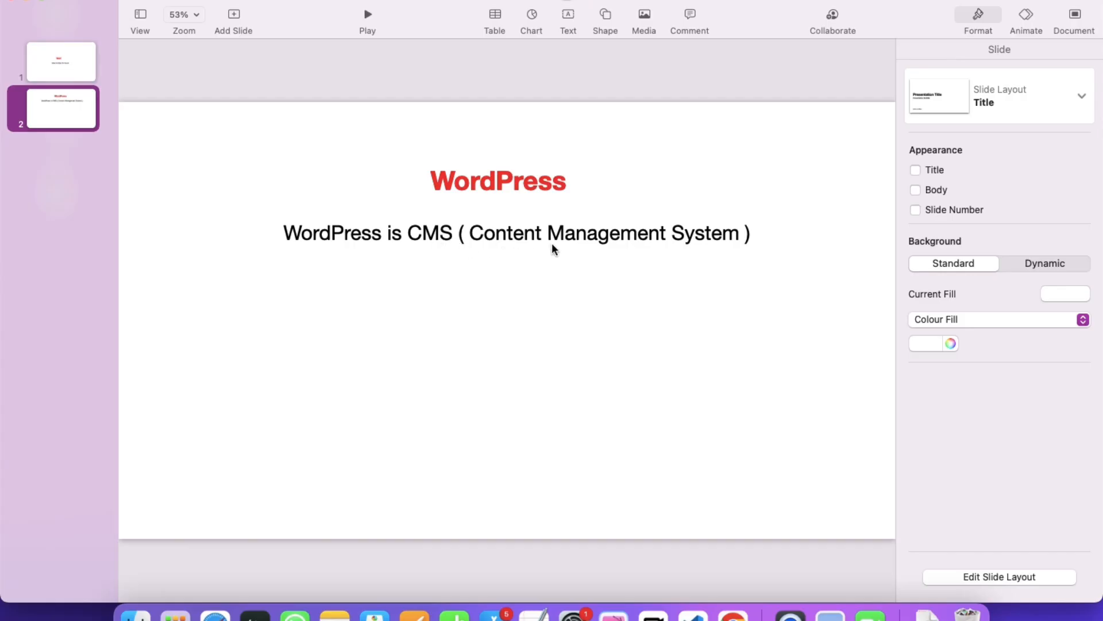
Duplicate the CMS definition line, retype it as 'Using WP = Website, apps, etc' and place it just beneath.
click(419, 234)
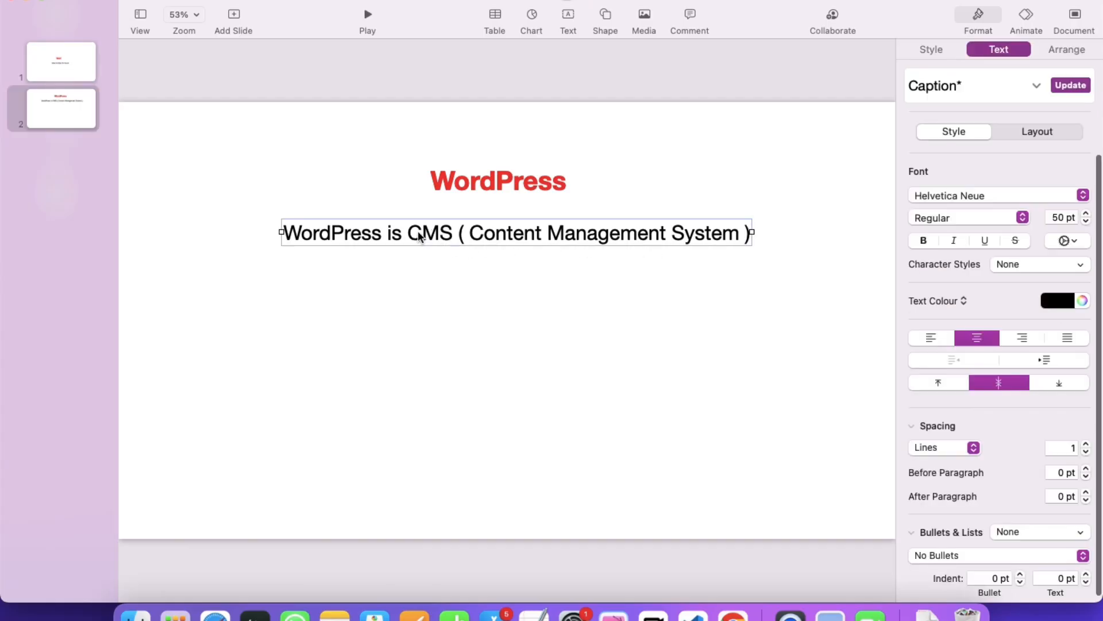
drag(421, 236, 435, 297)
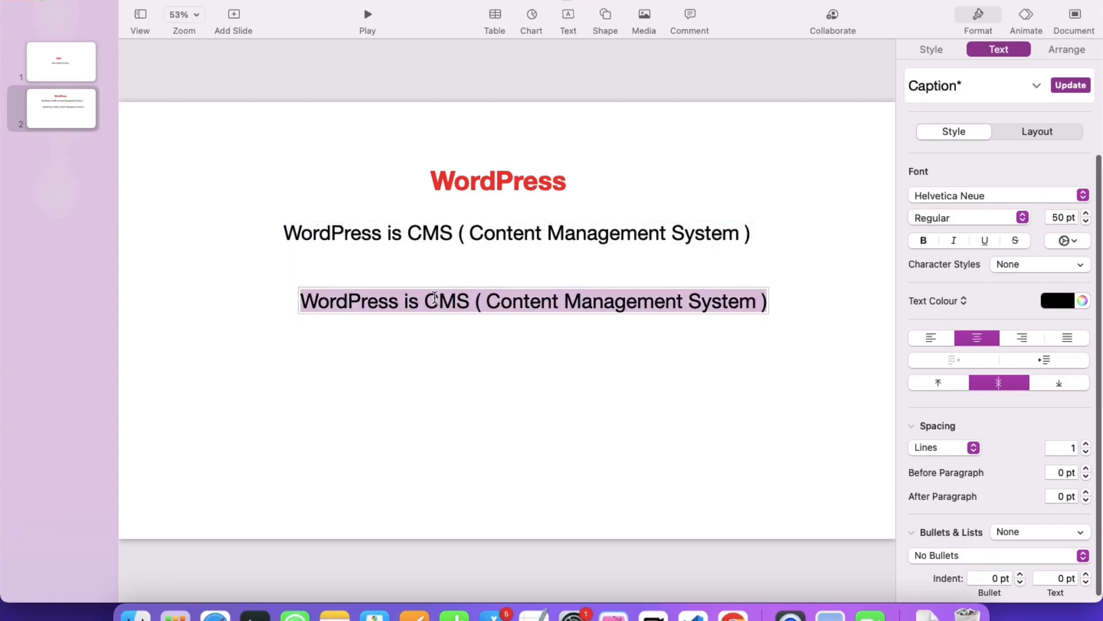
text(Using)
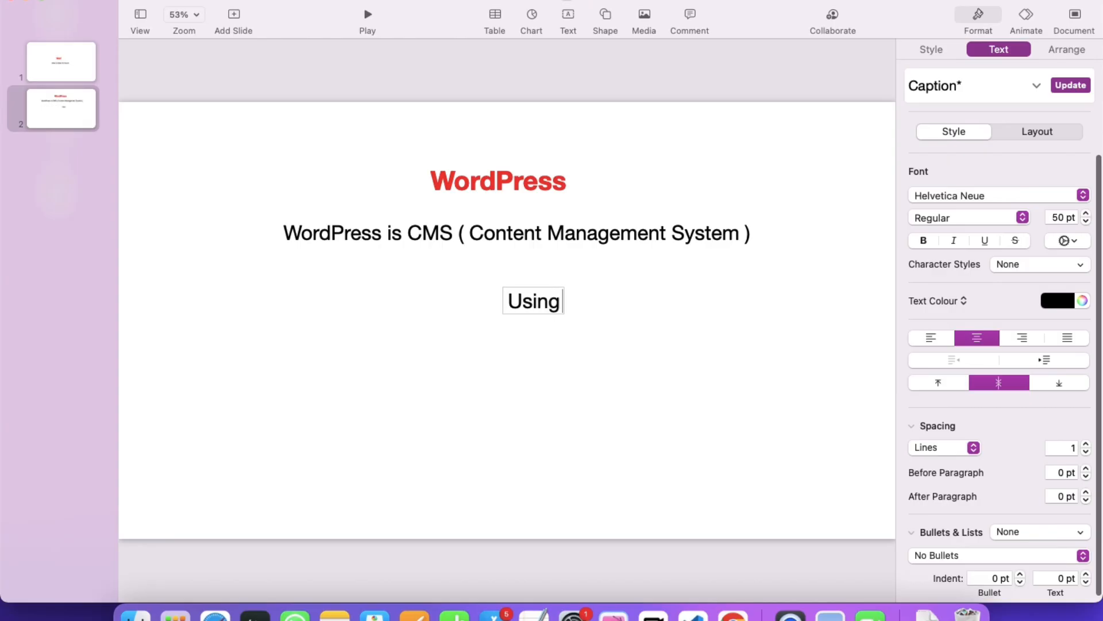
text( WP)
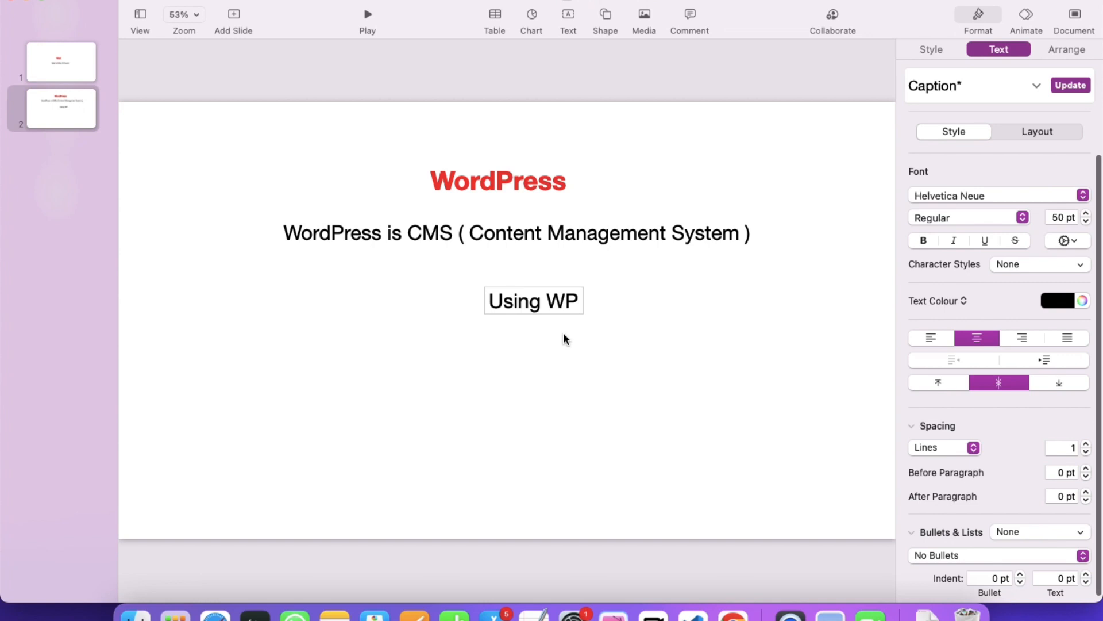
text(= W)
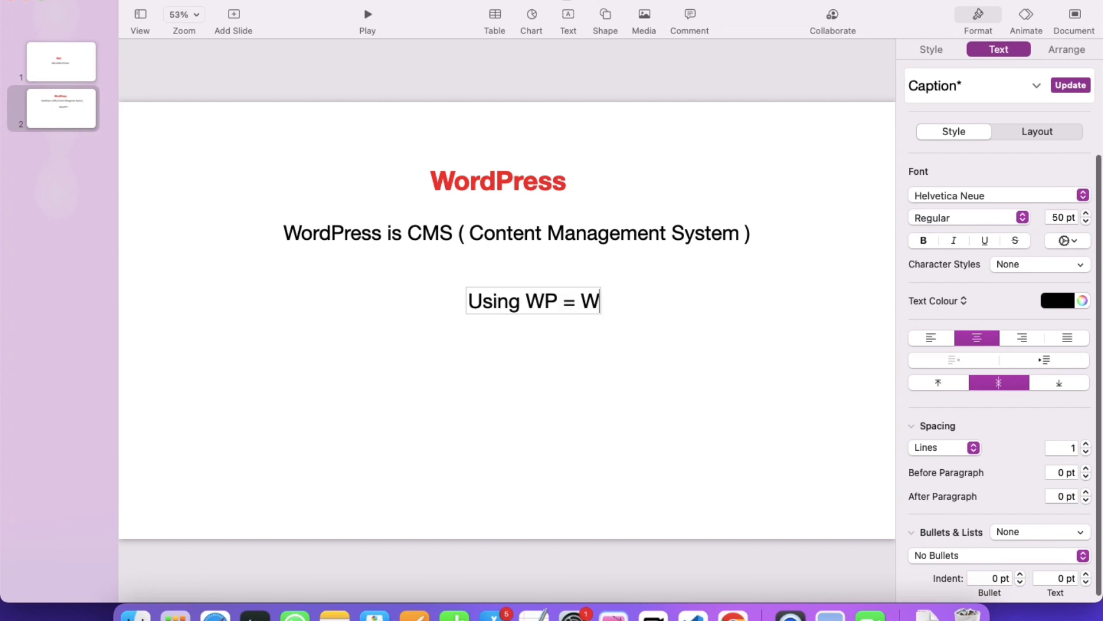
text(ebsite, )
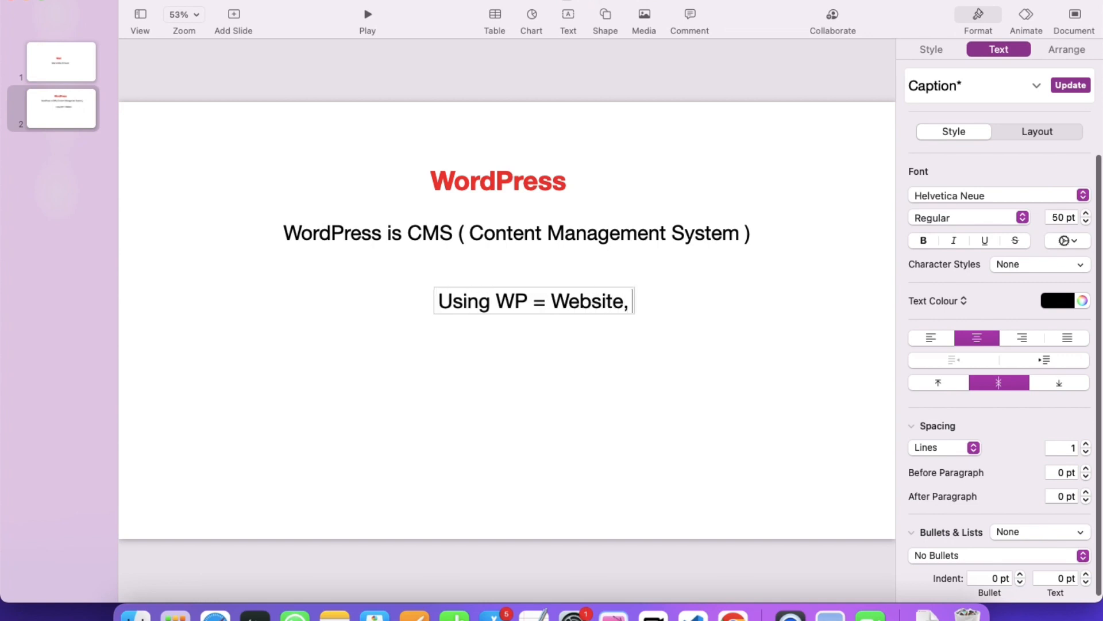
text(apps)
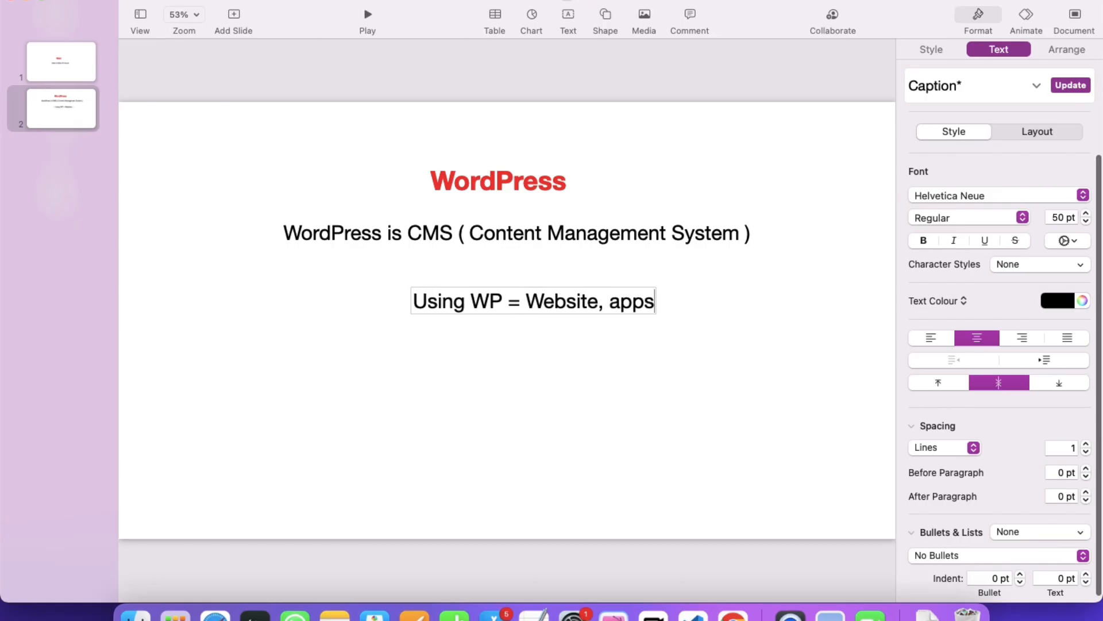
text(, etc)
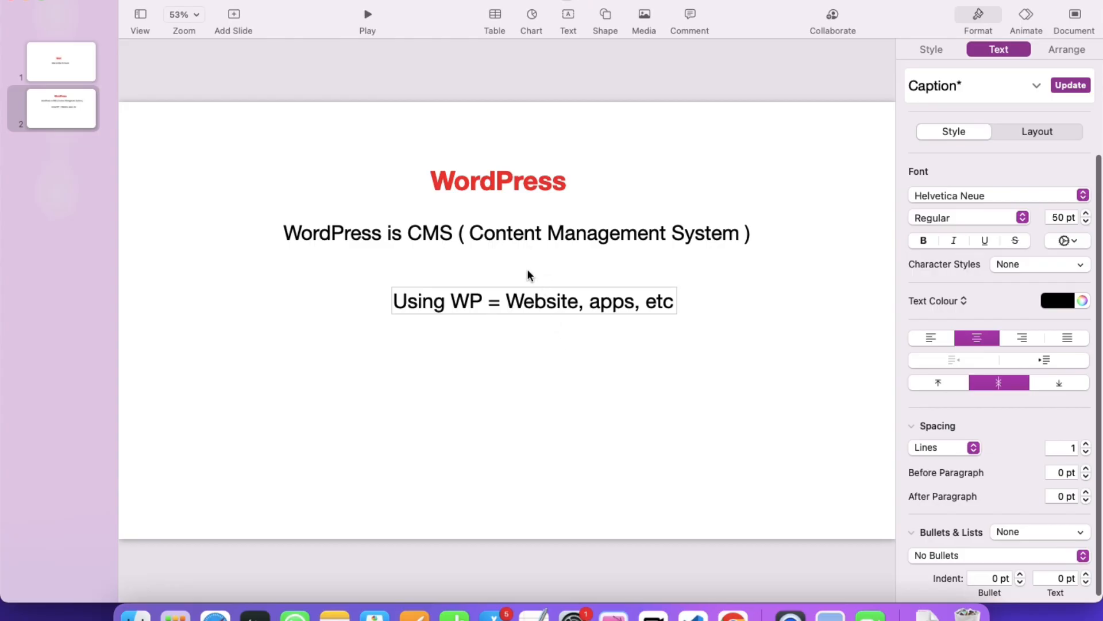
click(543, 272)
drag(535, 293, 511, 286)
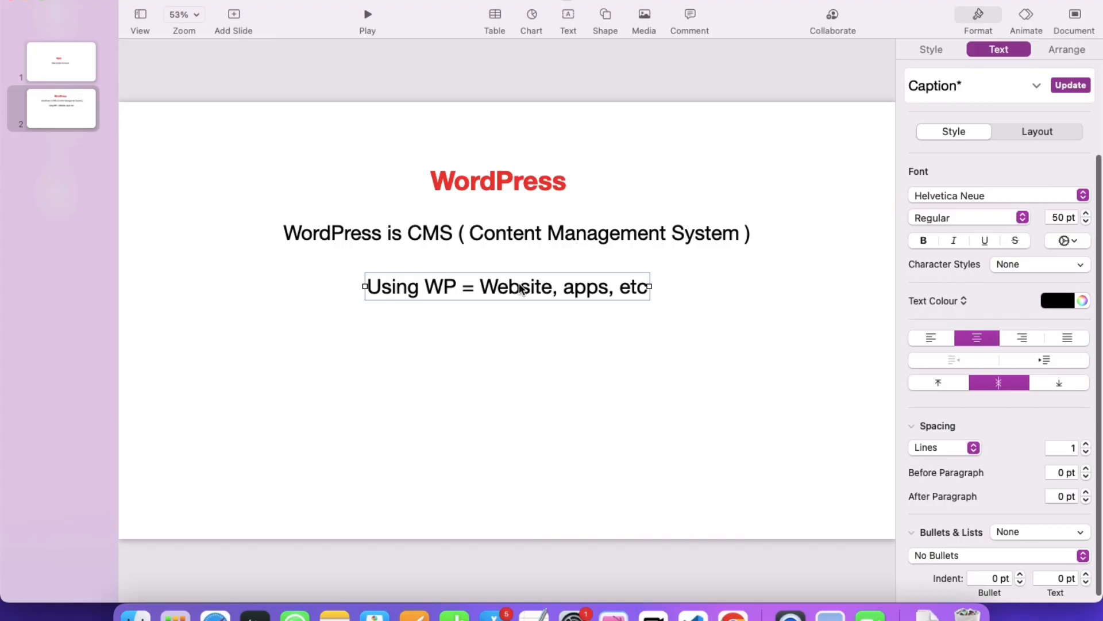
In a new incognito Chrome window, search Google for 'kuku courses' and open the KuKu Courses: Home result.
key(ctrl+Right)
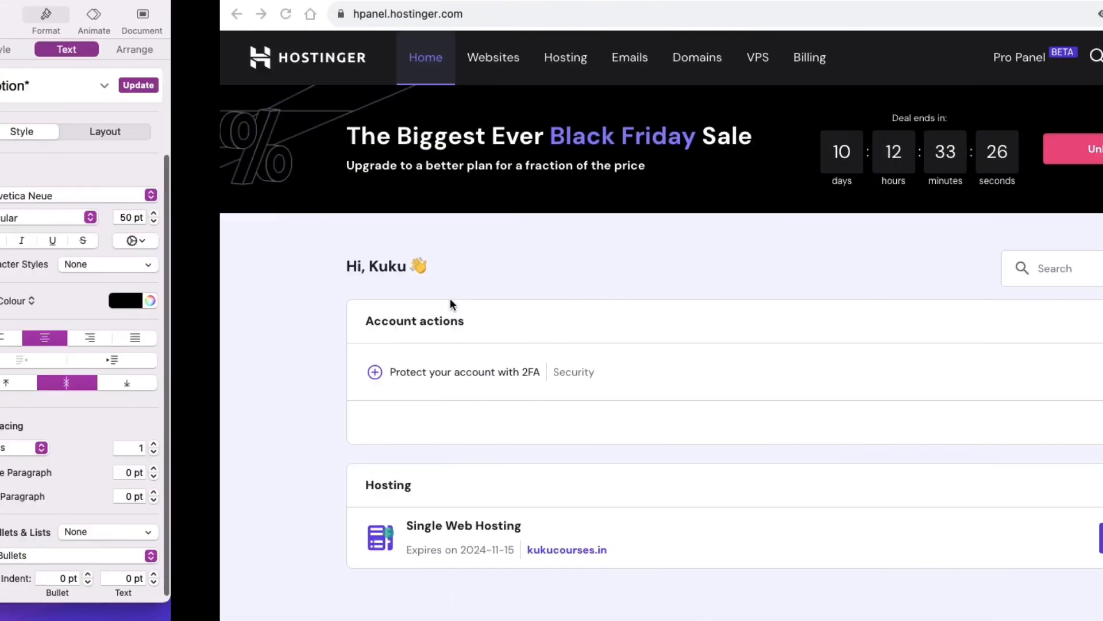
key(super+t)
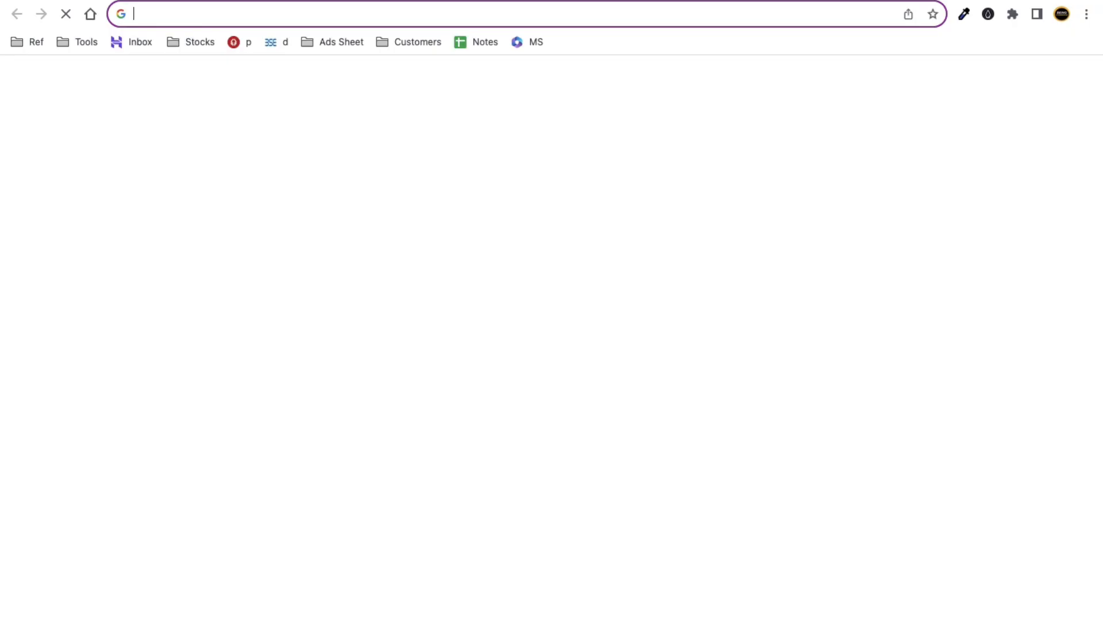
text(kukucourses.com)
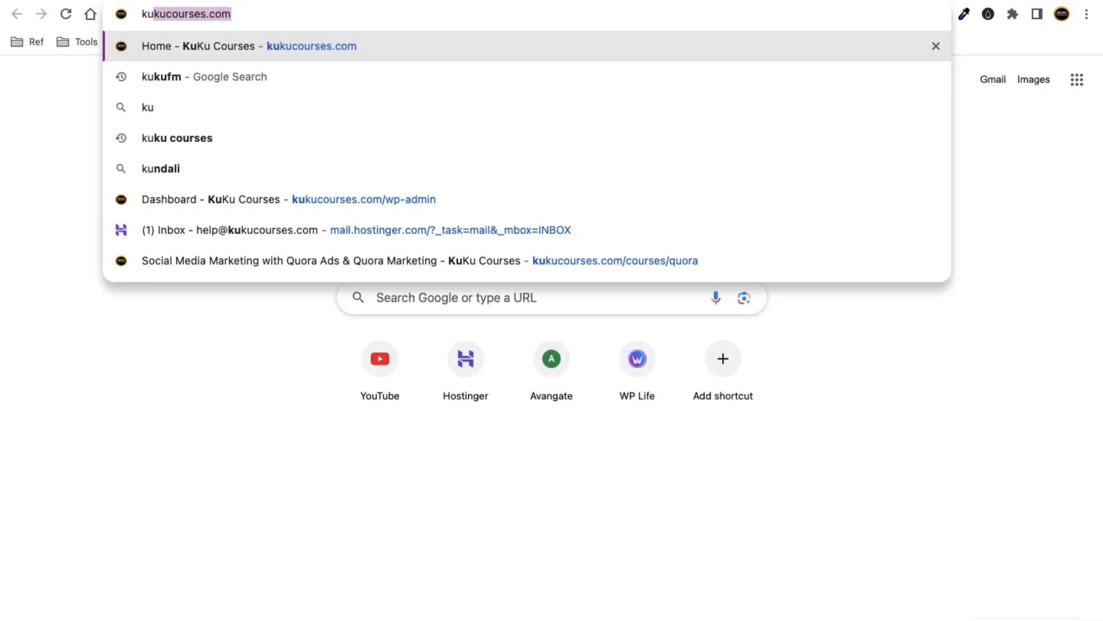
key(super+w)
click(1086, 14)
click(1025, 85)
text(kuku)
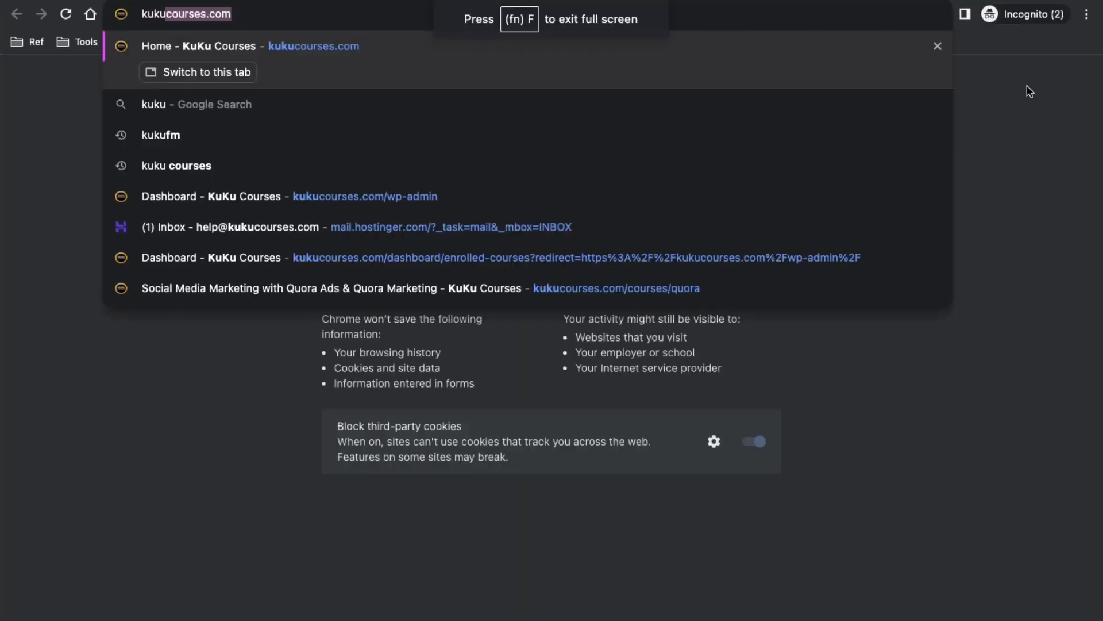
text(c)
key(BackSpace)
text(co)
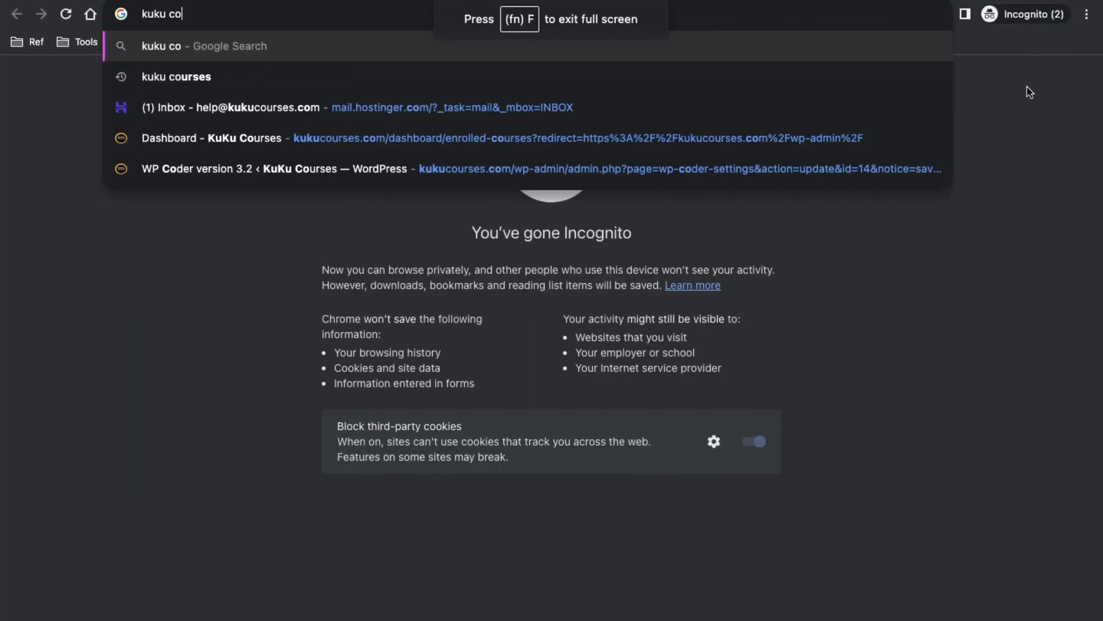
text(ursese)
key(Return)
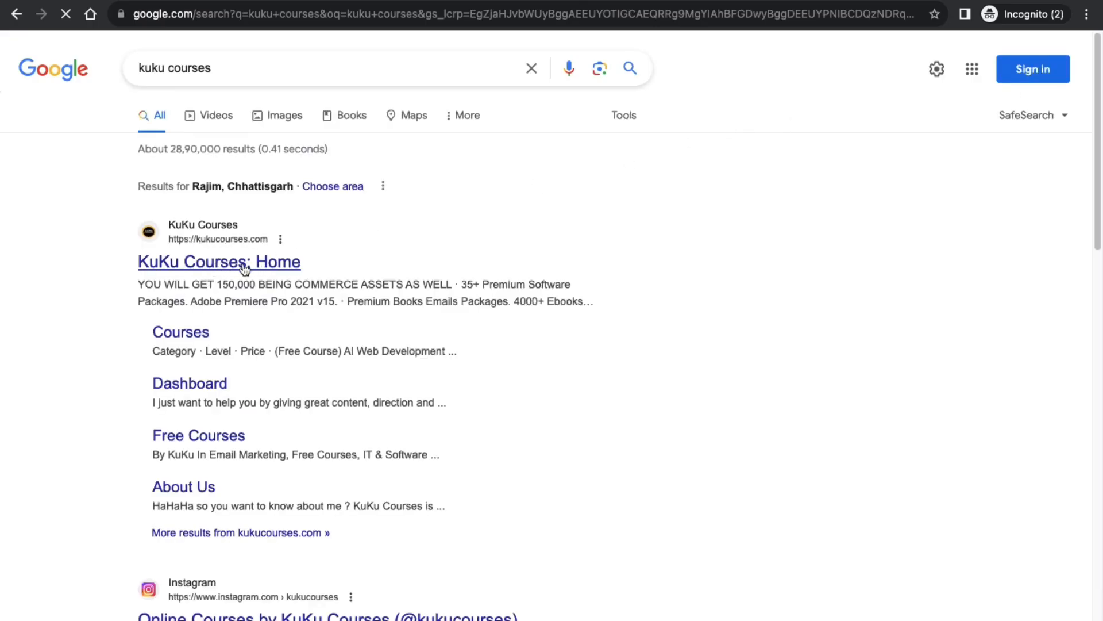
click(247, 266)
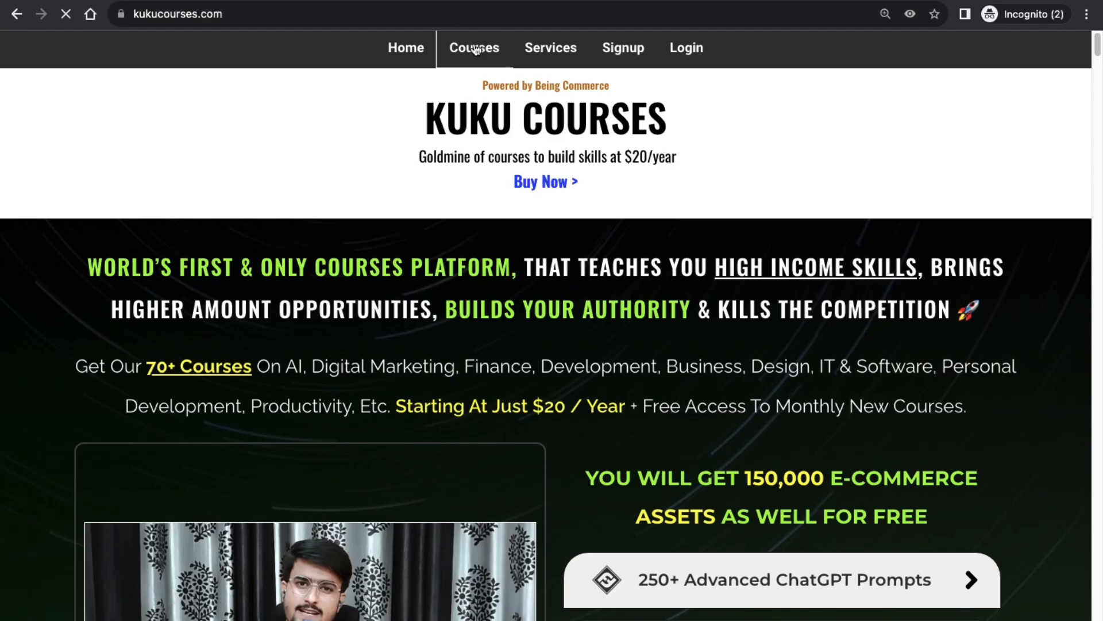
Open the KuKu Courses catalogue and enter 'wordpress' in the course search box.
click(476, 50)
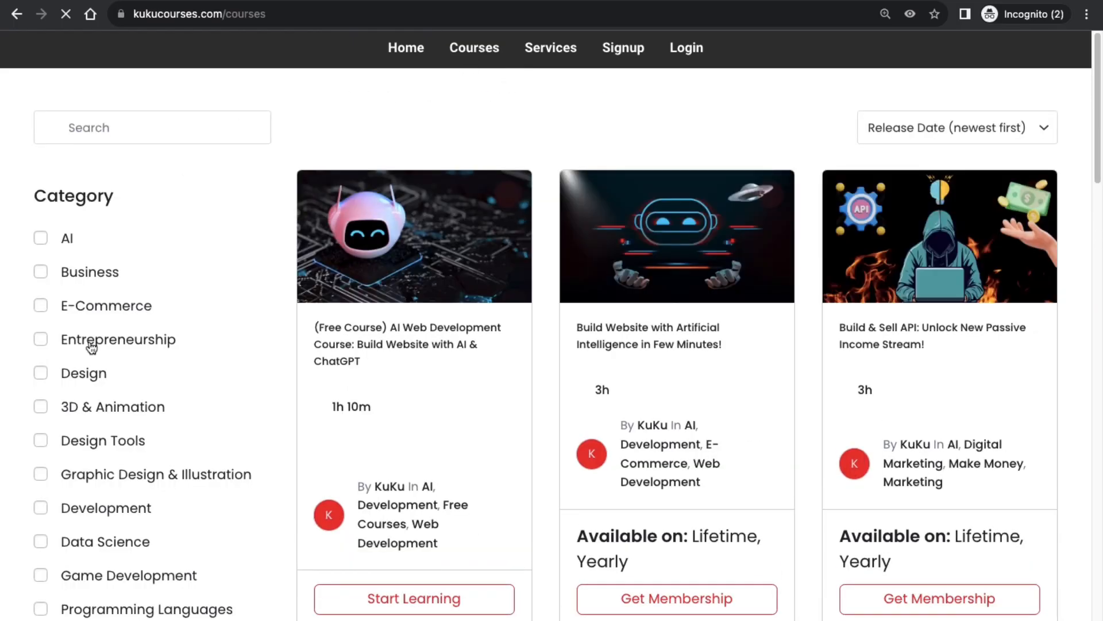
scroll(274, 399, down, 7)
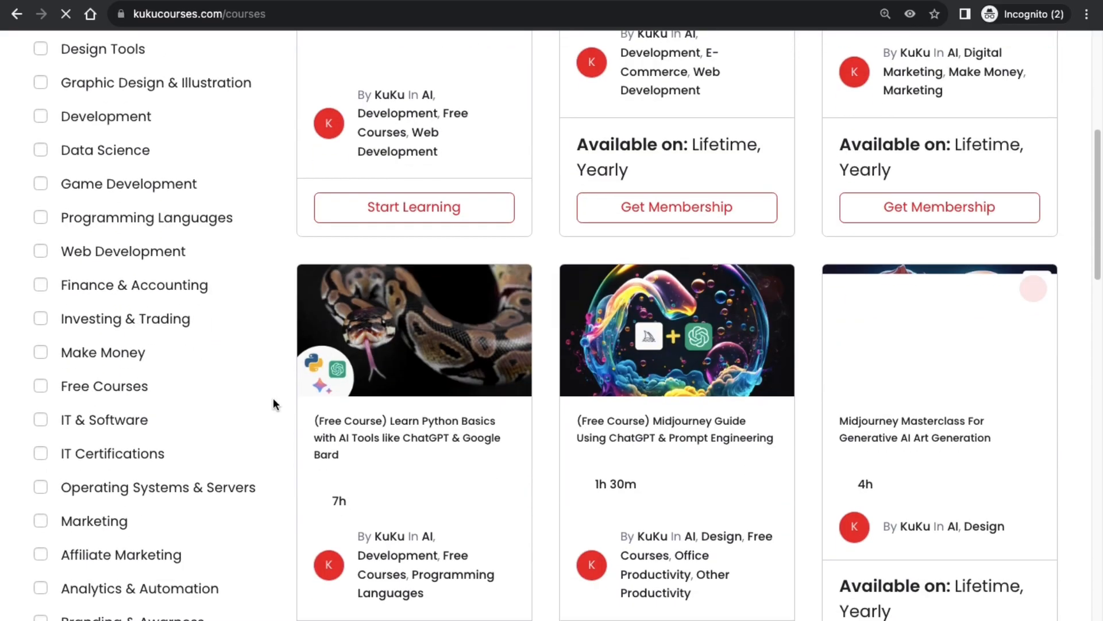
scroll(273, 397, up, 7)
click(126, 125)
text(w)
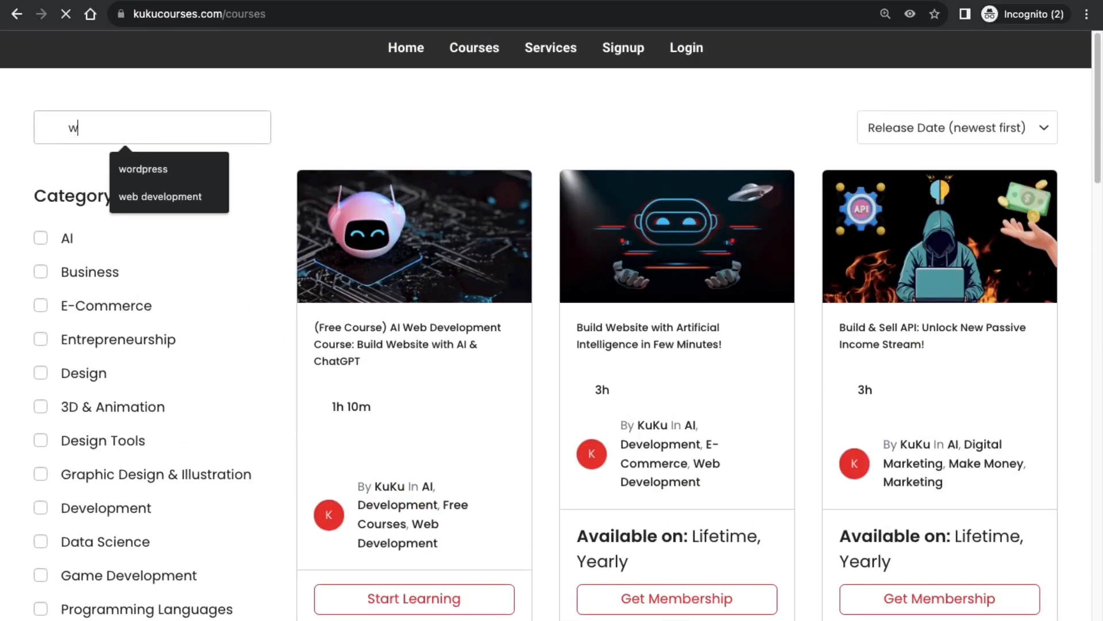
text(ordpress)
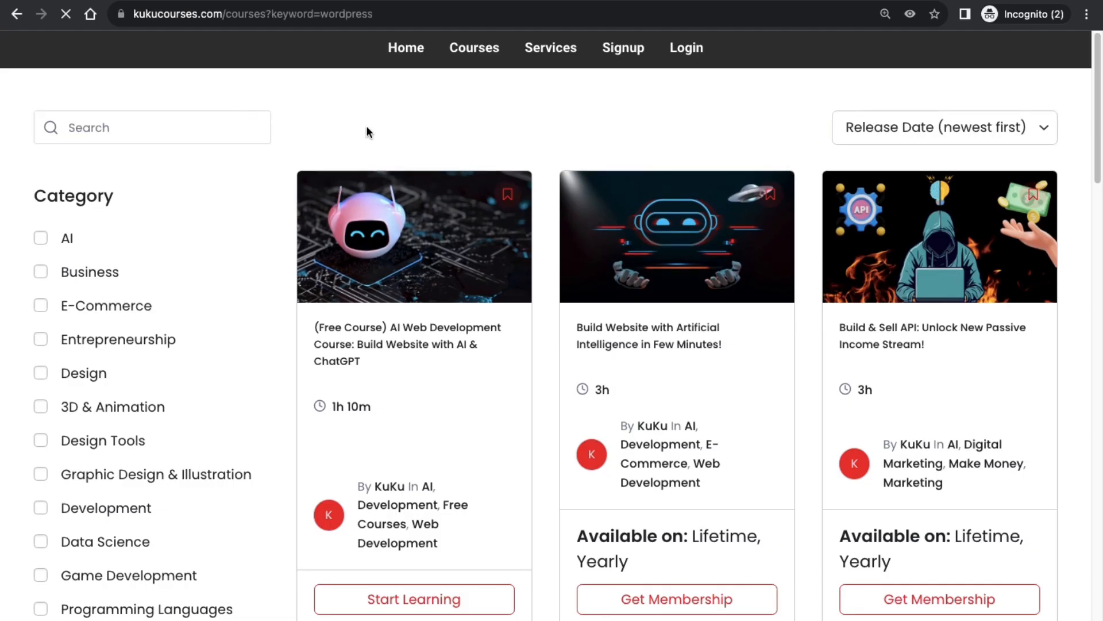
click(139, 127)
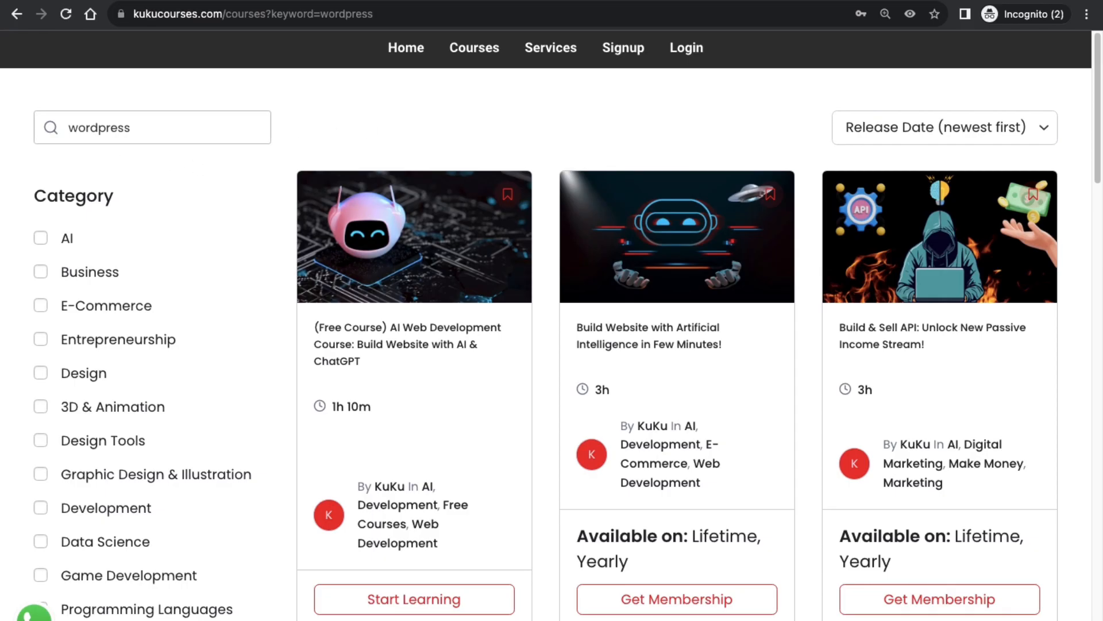
click(136, 128)
scroll(387, 229, down, 5)
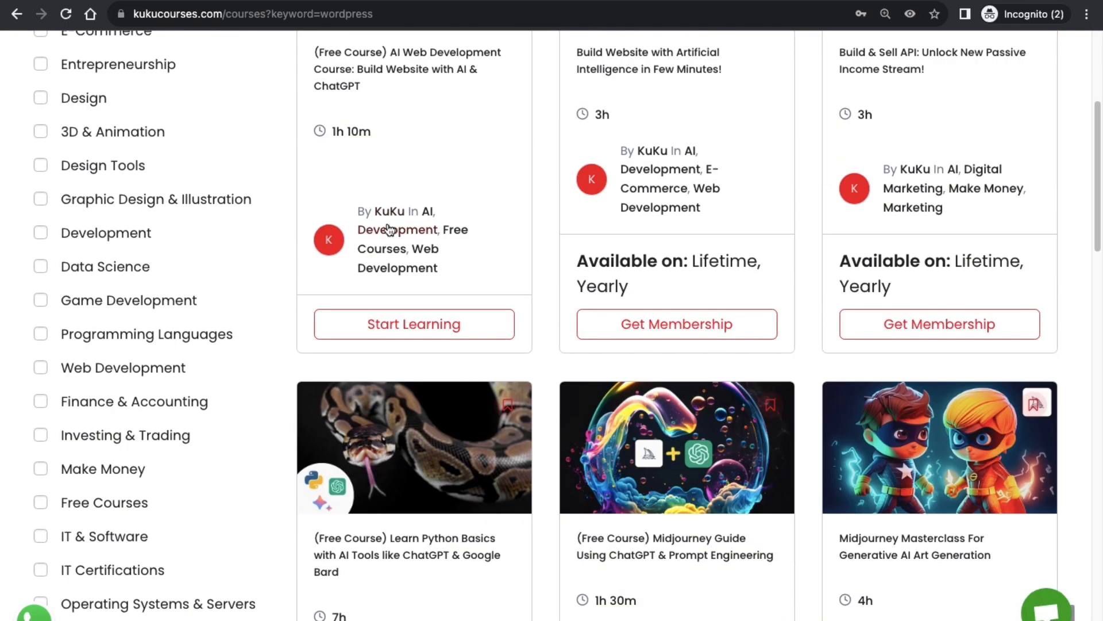
scroll(322, 231, down, 10)
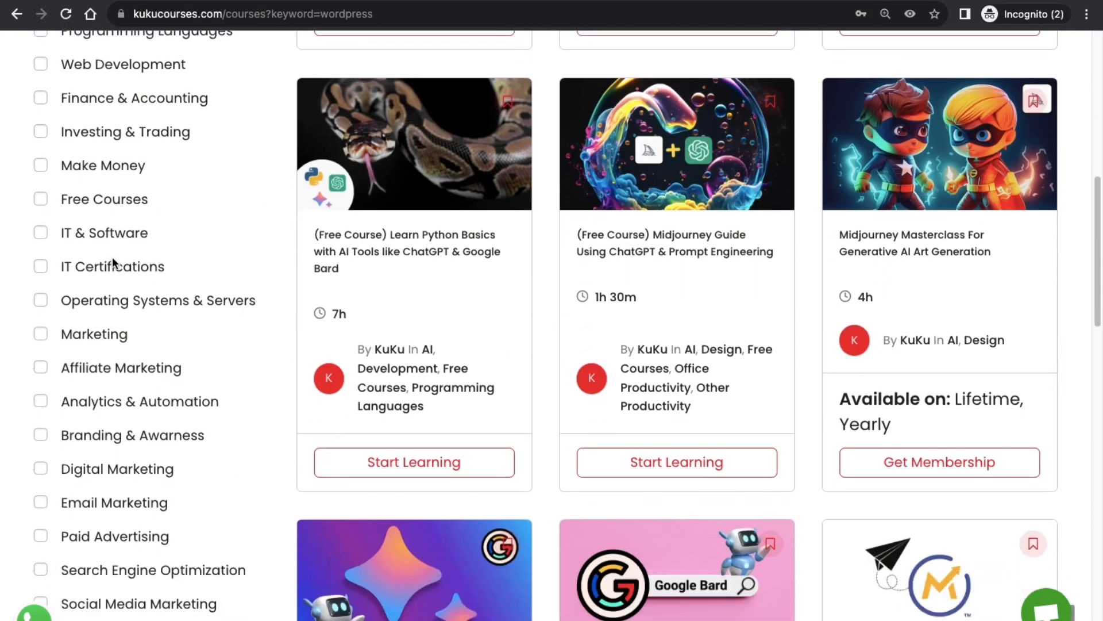
scroll(108, 281, up, 15)
scroll(52, 54, down, 1)
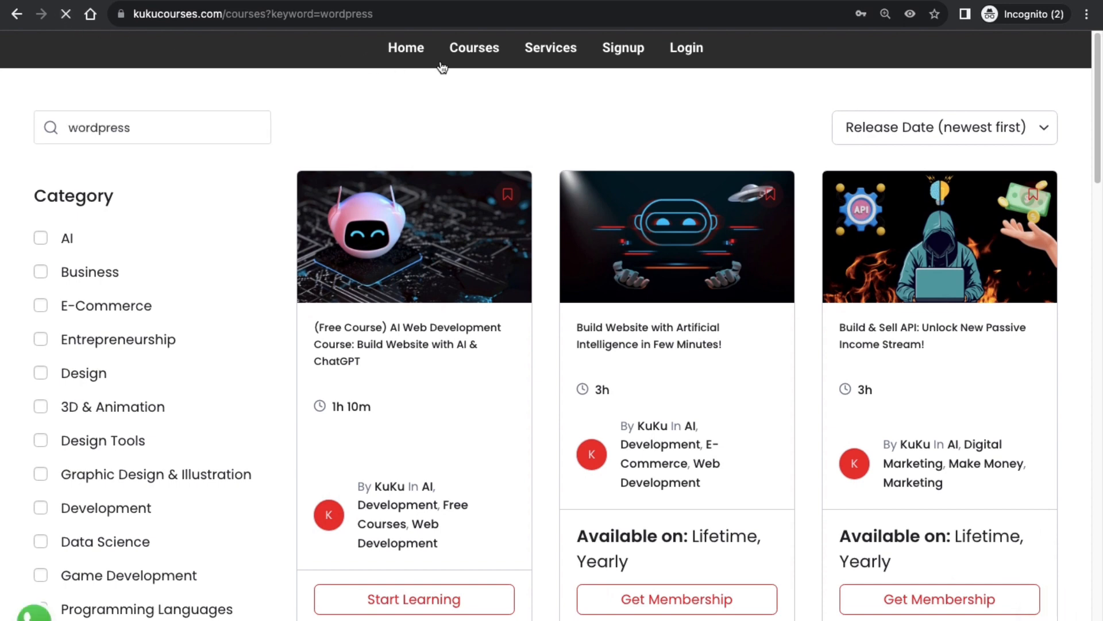
Reload the full course list, run a fresh 'wordpress' search and scroll the results.
click(486, 60)
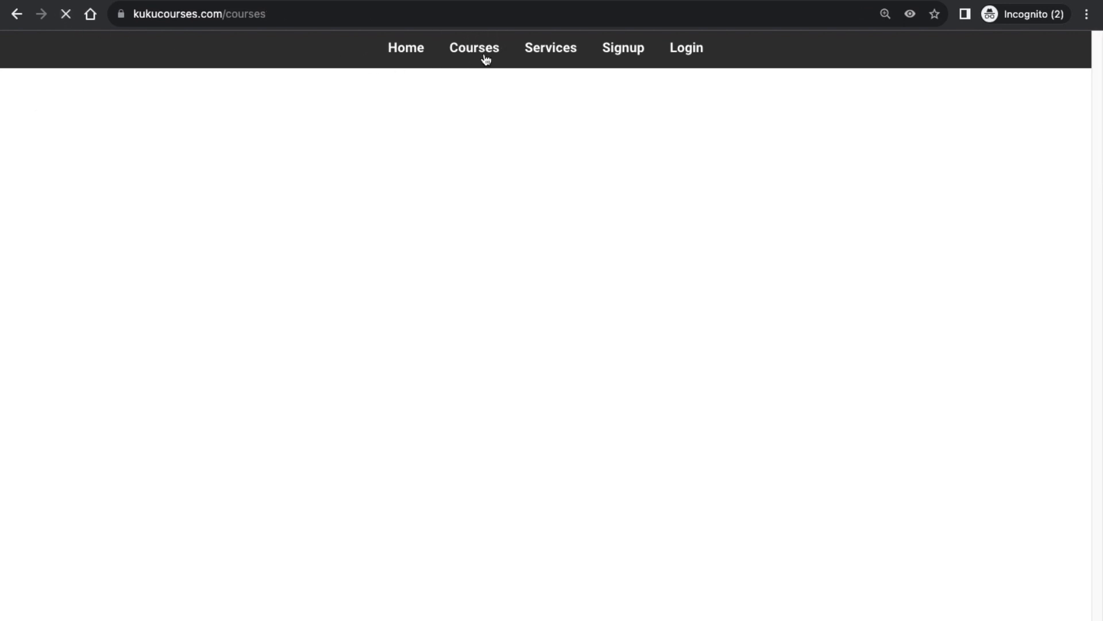
click(131, 125)
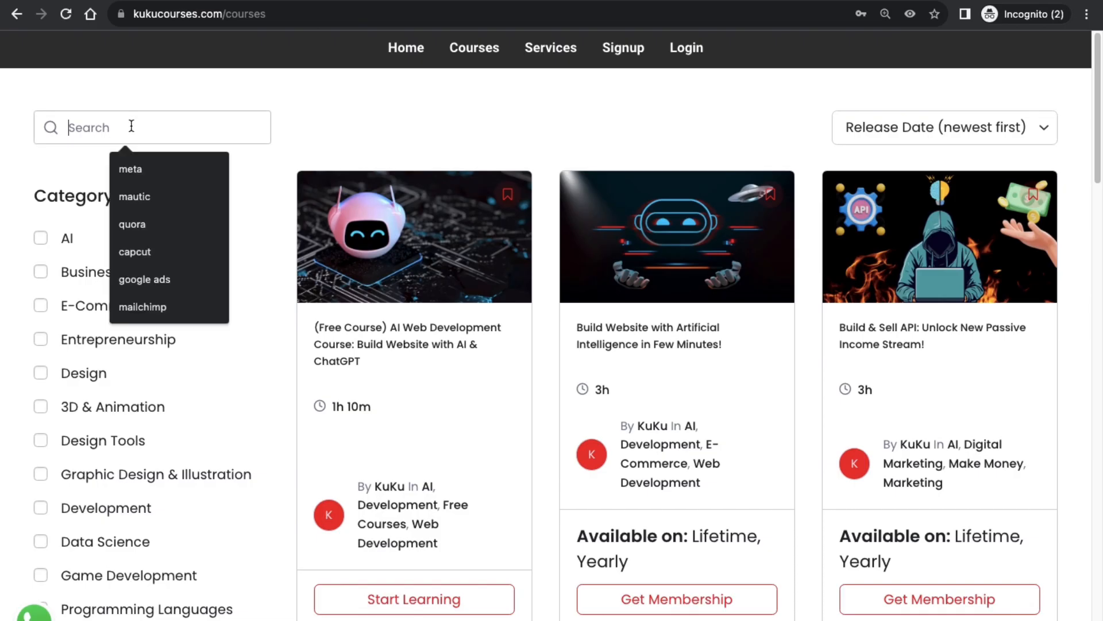
text(wordpre)
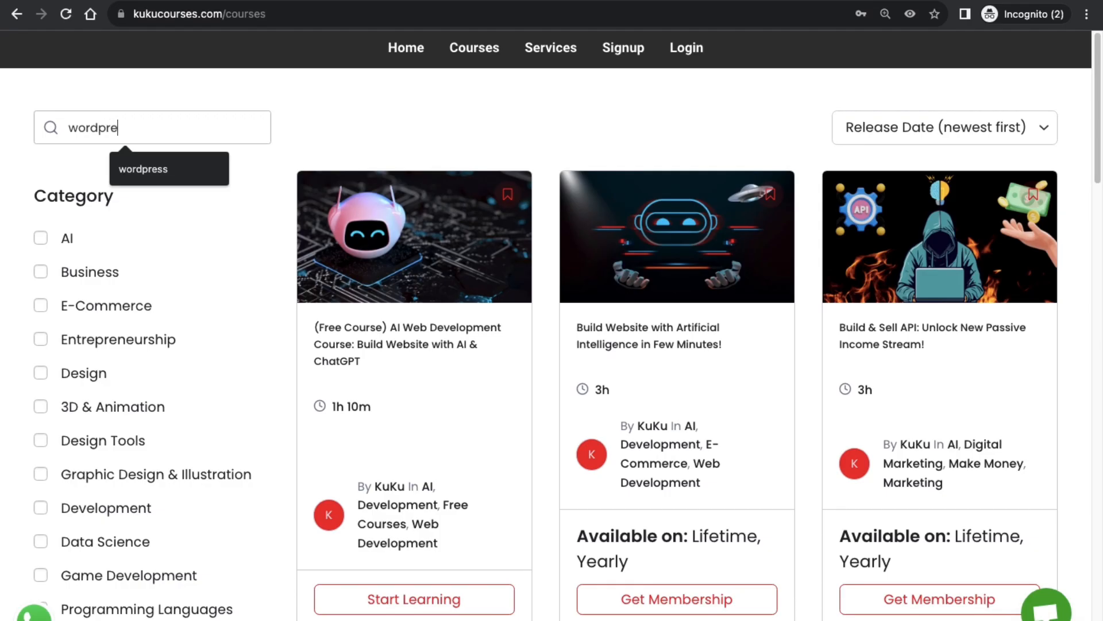
text(ss)
key(Return)
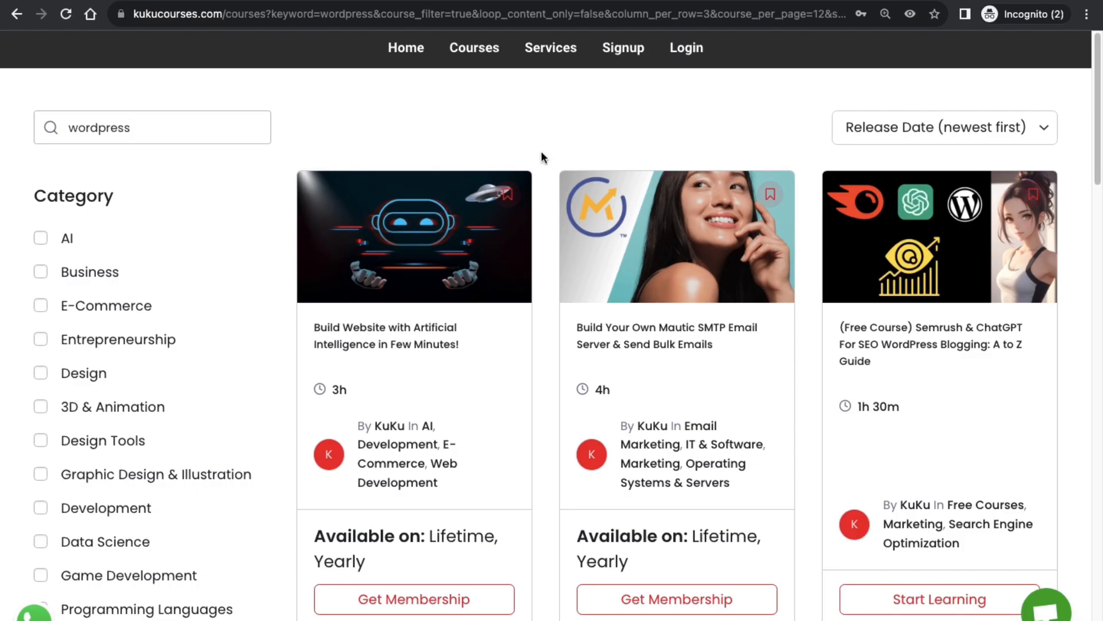
scroll(536, 239, down, 9)
scroll(443, 293, down, 1)
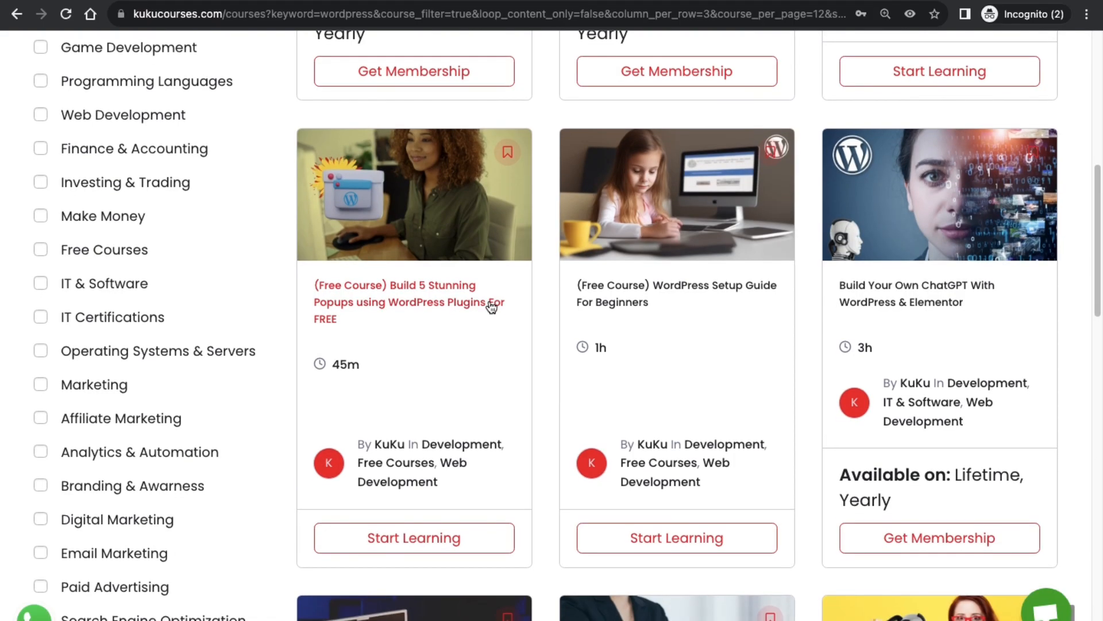
scroll(709, 257, up, 1)
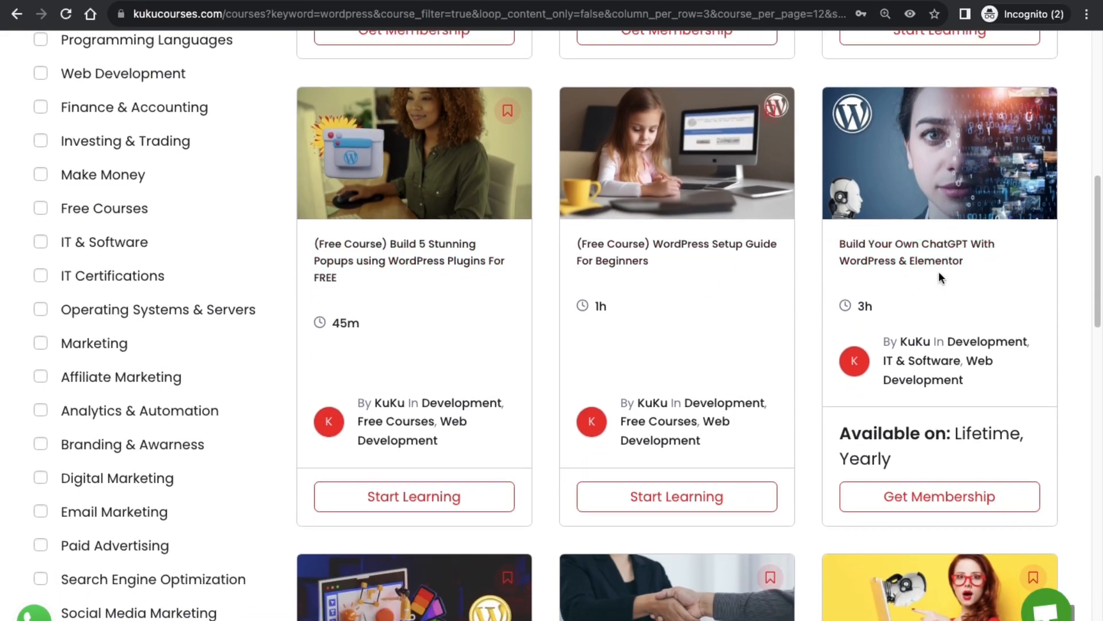
scroll(939, 274, down, 6)
scroll(563, 360, down, 1)
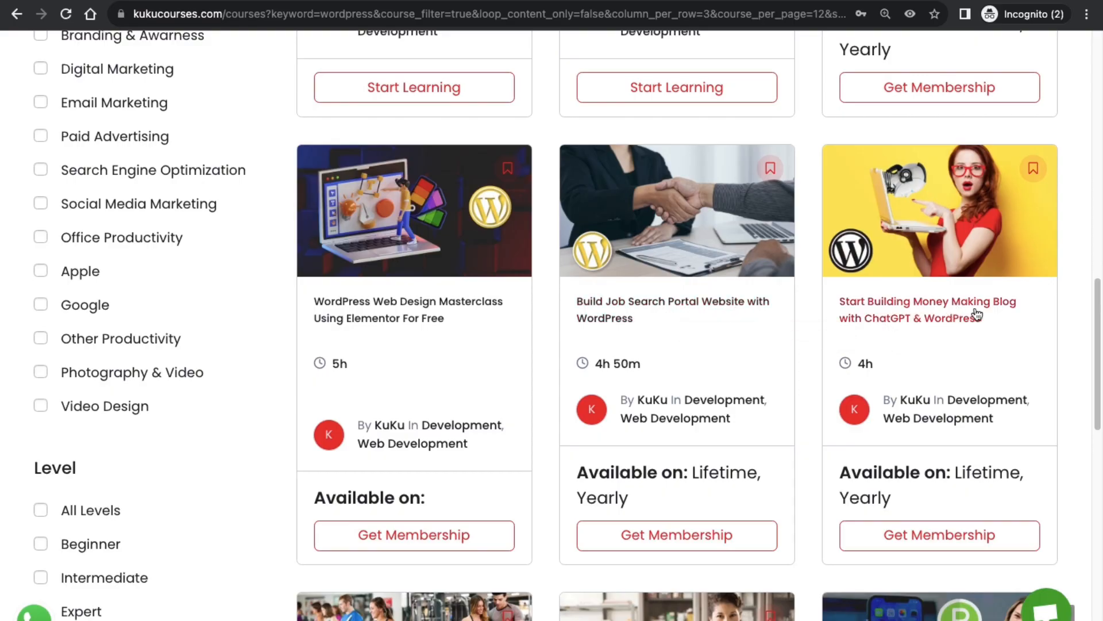
scroll(941, 328, down, 1)
scroll(941, 329, down, 8)
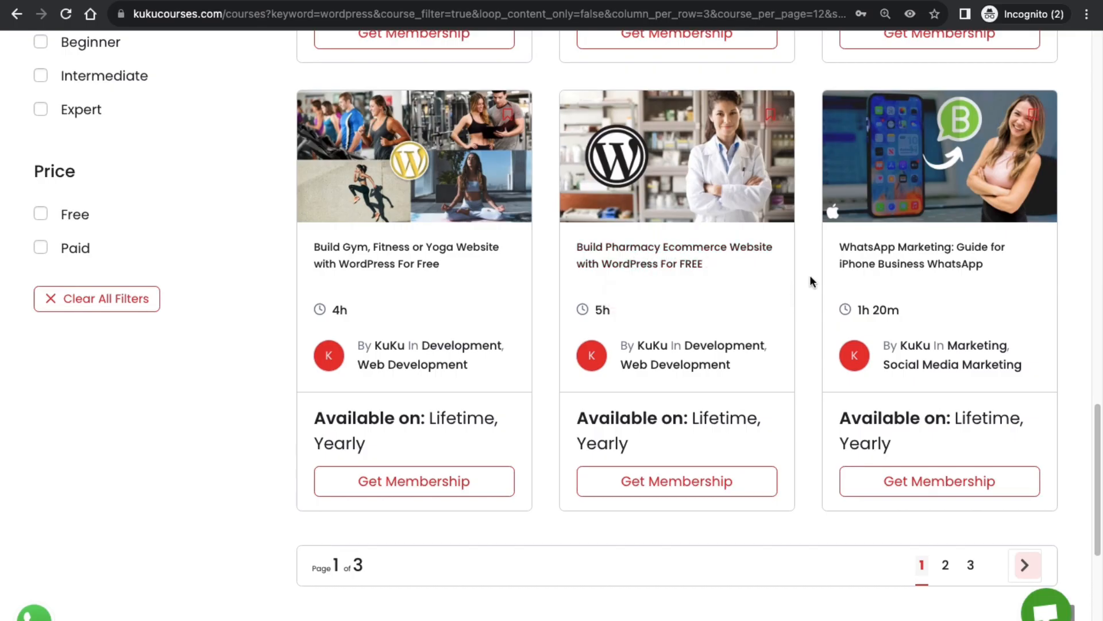
Go to page 2 of the wordpress results and scroll through its courses.
click(948, 567)
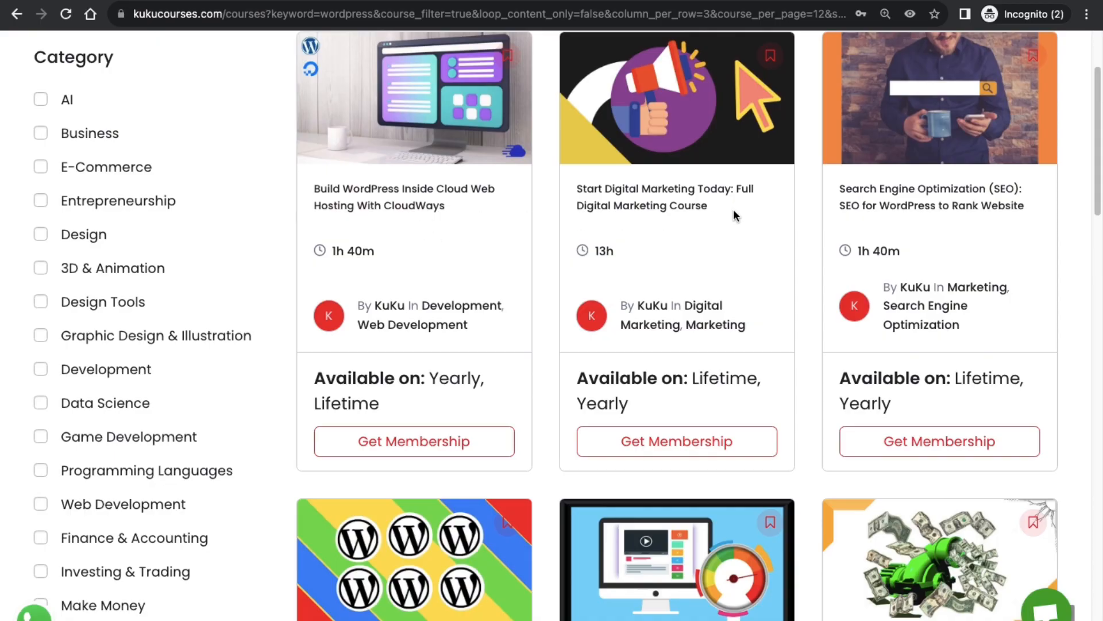
scroll(869, 256, down, 1)
scroll(657, 335, down, 3)
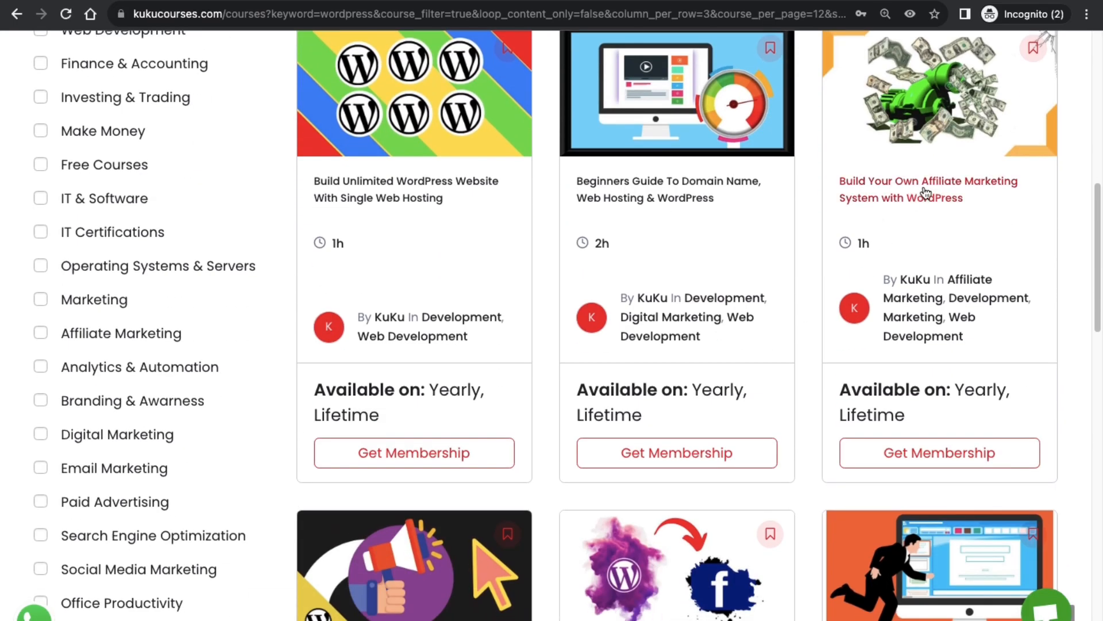
scroll(740, 316, down, 4)
scroll(419, 467, down, 3)
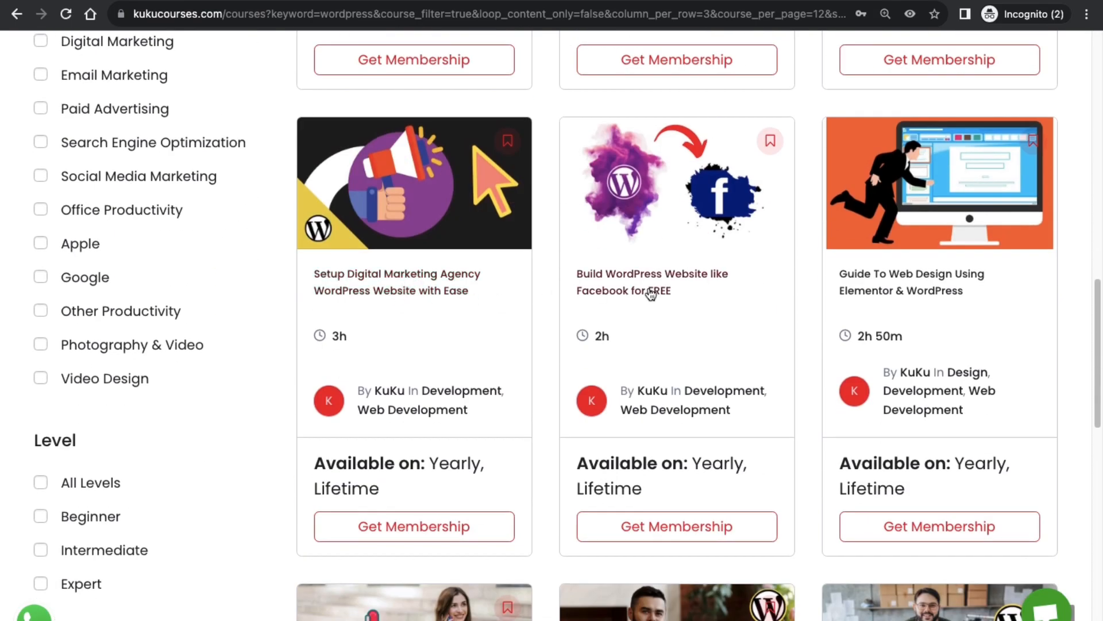
scroll(691, 285, down, 1)
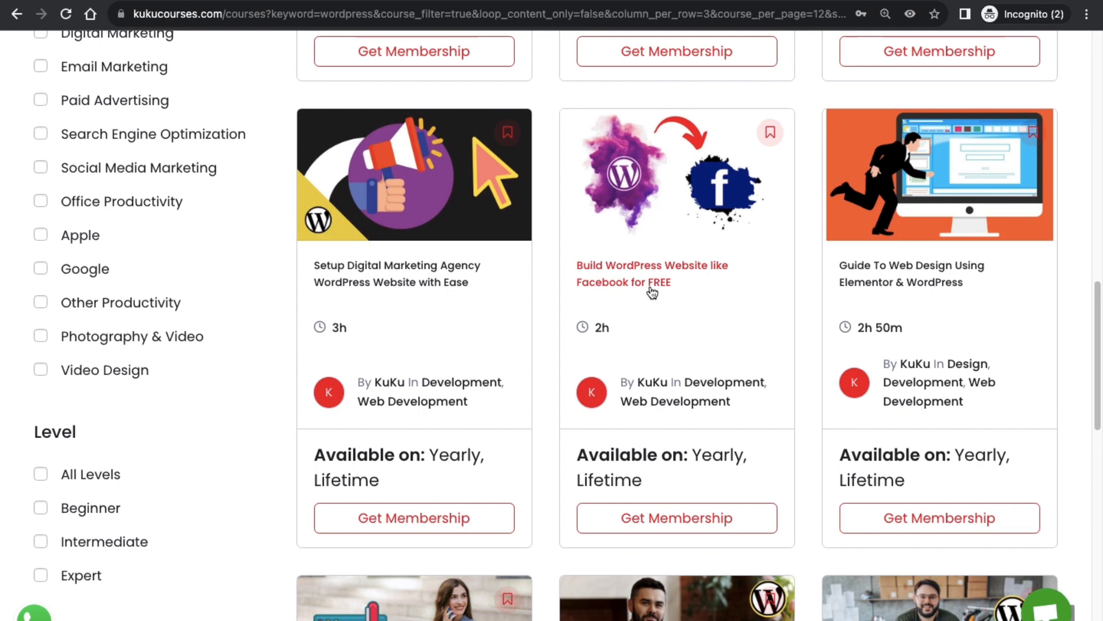
scroll(742, 317, down, 1)
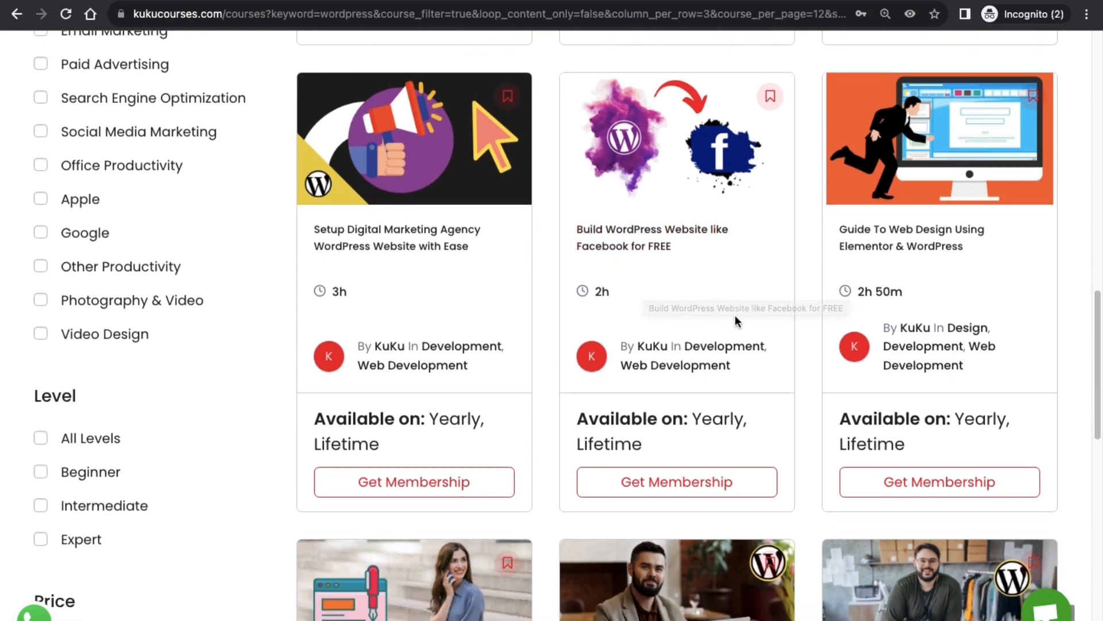
scroll(760, 278, down, 8)
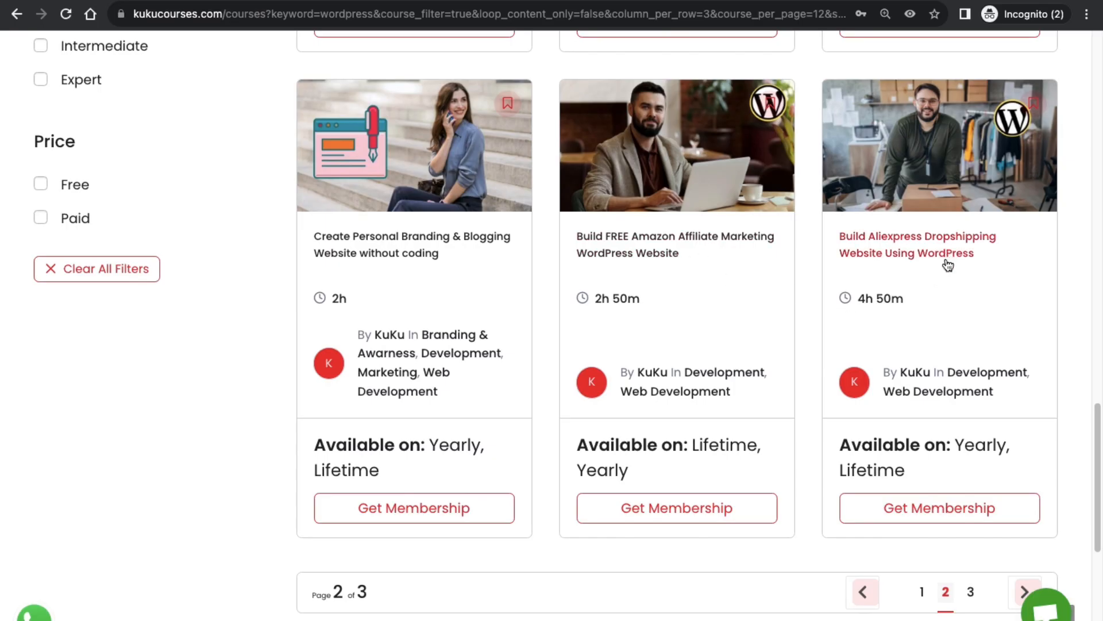
Open page 3 of the wordpress results, scroll it, then switch to the other desktop.
click(971, 591)
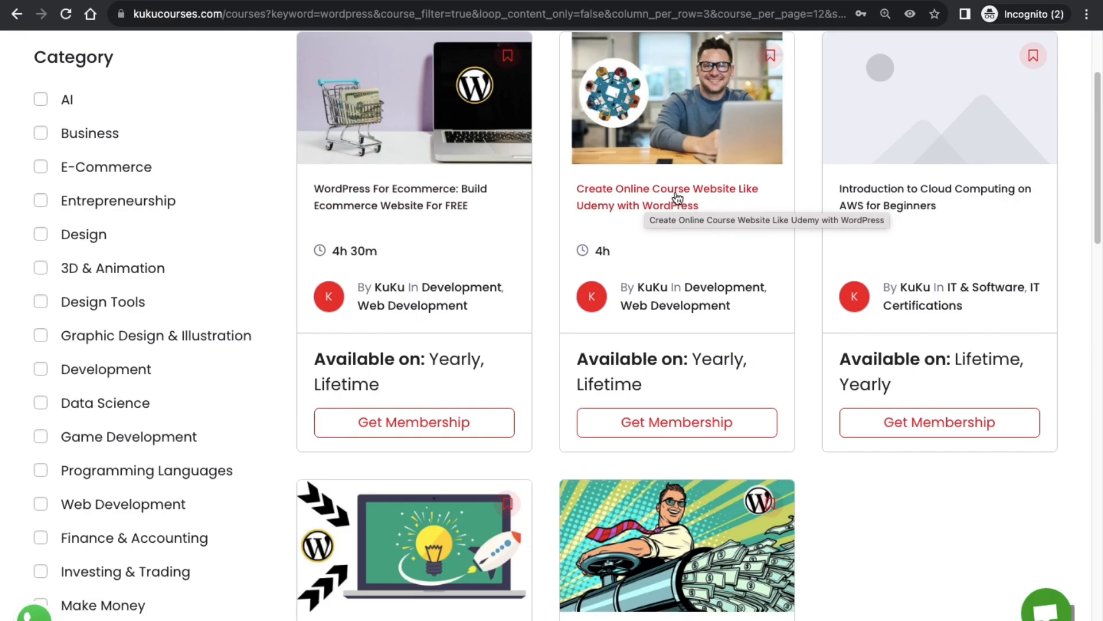
scroll(537, 321, down, 5)
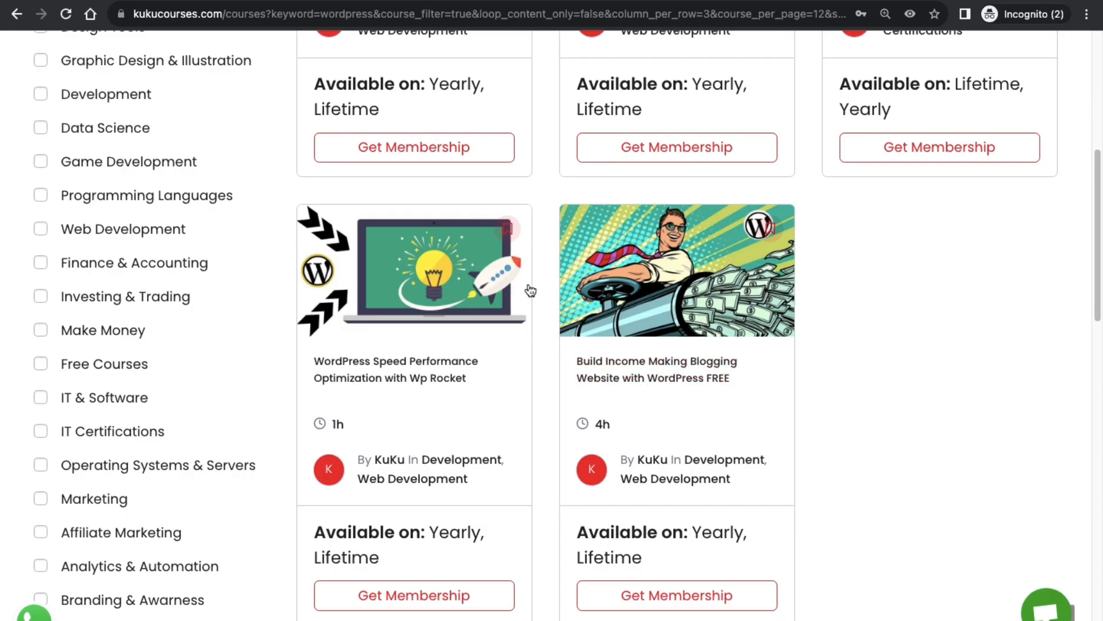
key(ctrl+Left)
key(ctrl+Left)
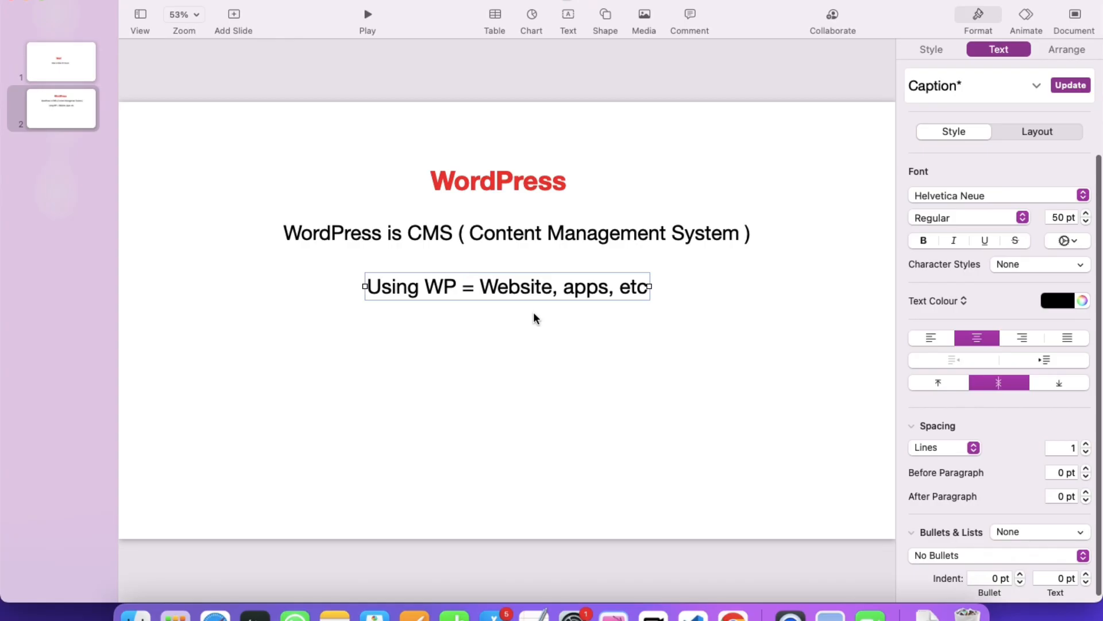
Duplicate the Using WP line, retype it as 'WP install inside Web Hosting' and centre it beneath.
click(578, 197)
click(513, 288)
drag(513, 288, 475, 368)
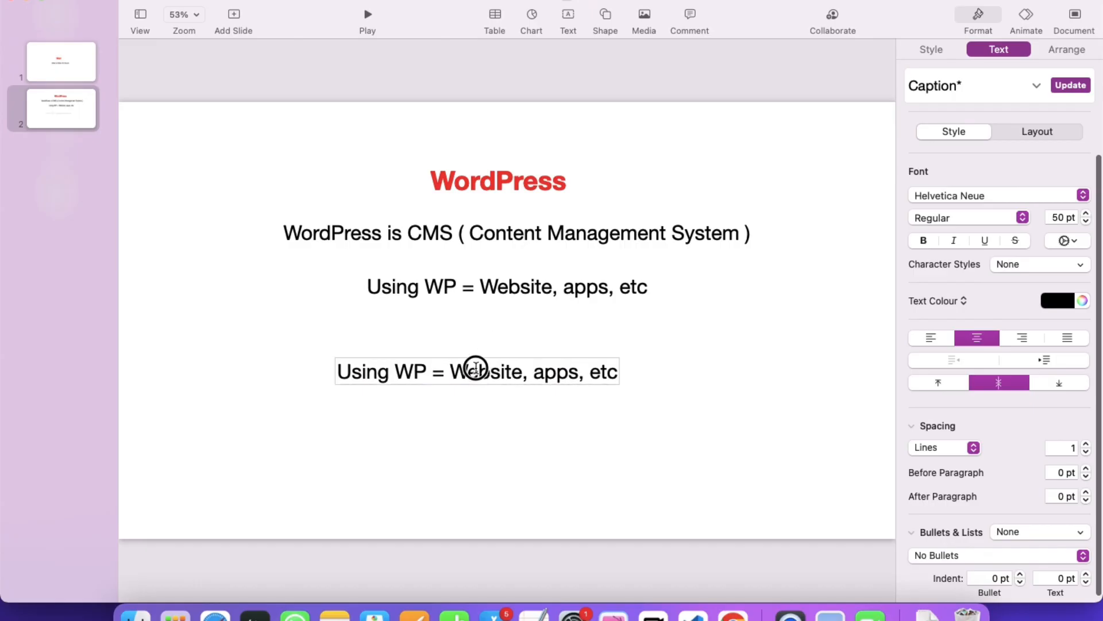
triple_click(477, 368)
text(Wp)
key(BackSpace)
text(P )
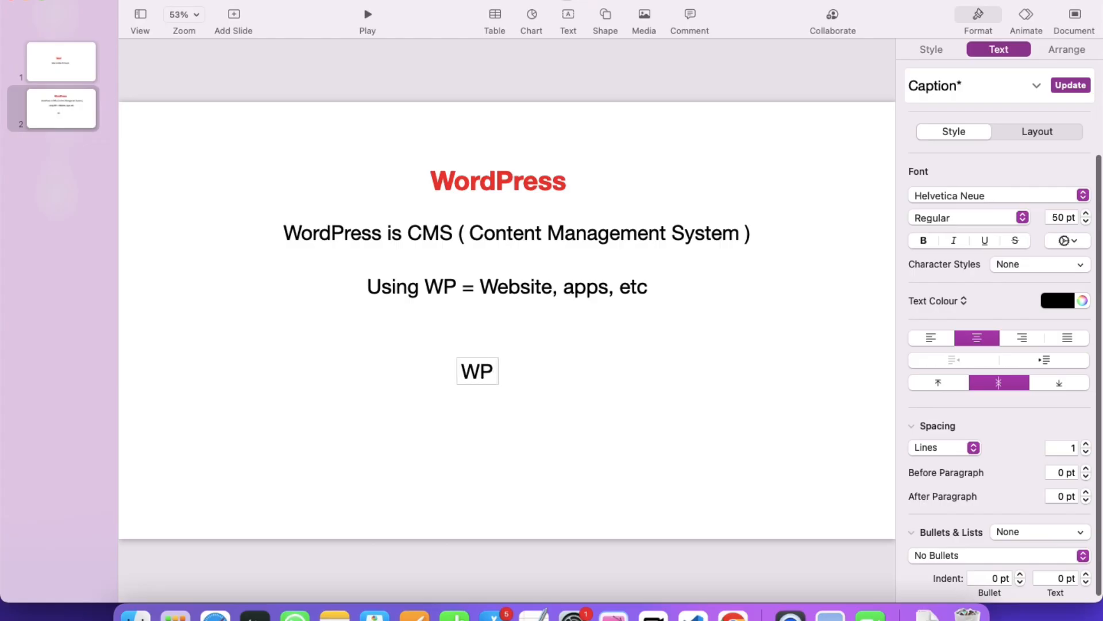
text(instal)
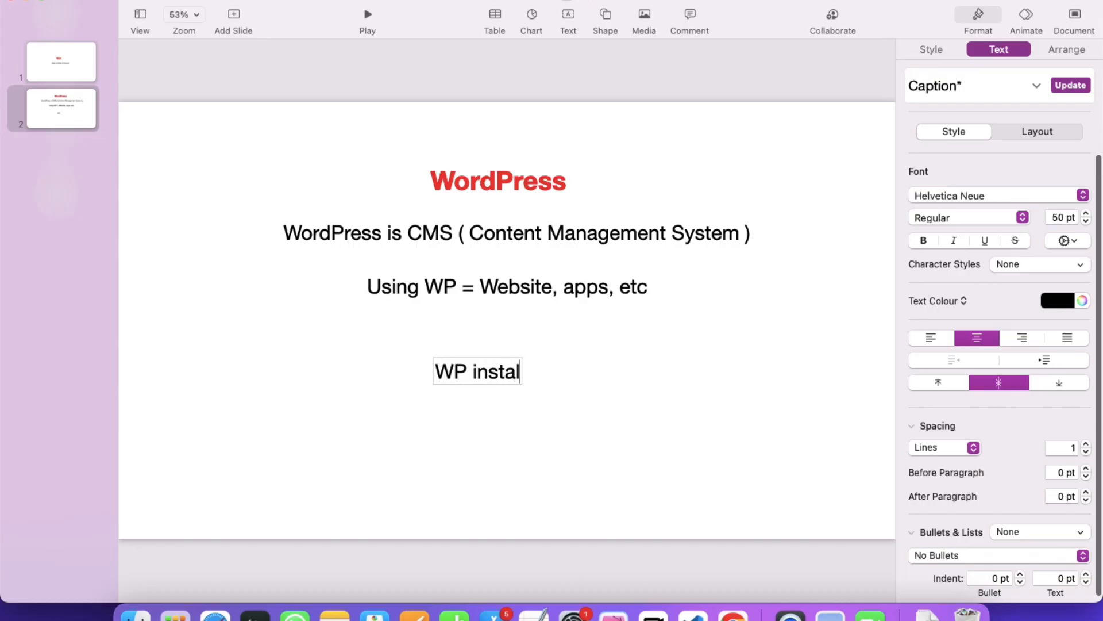
text(l inside W)
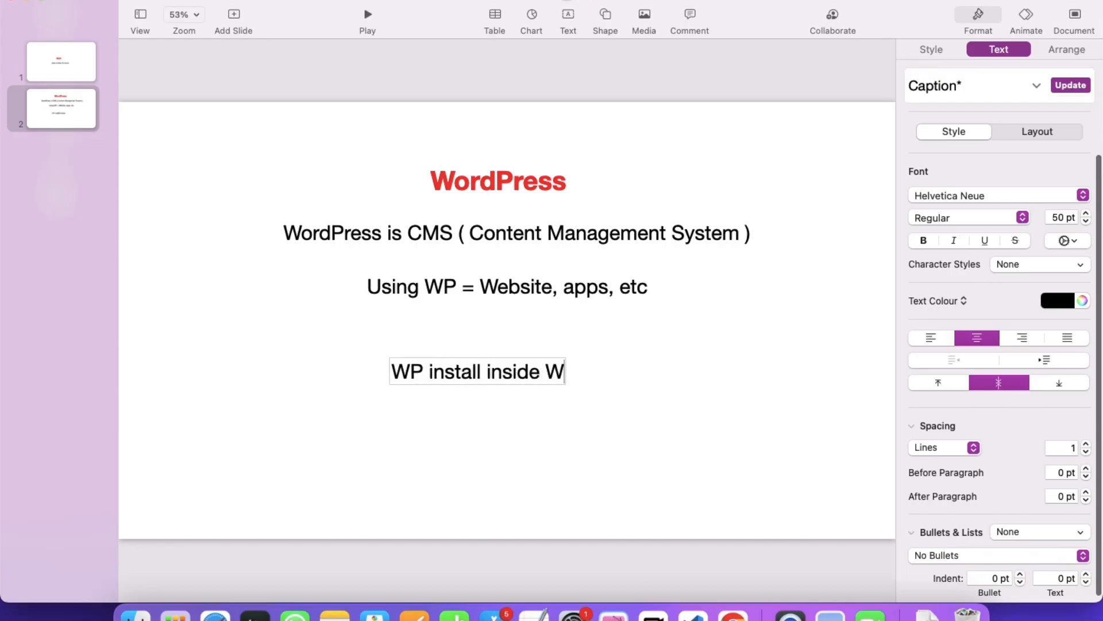
text(eb Host)
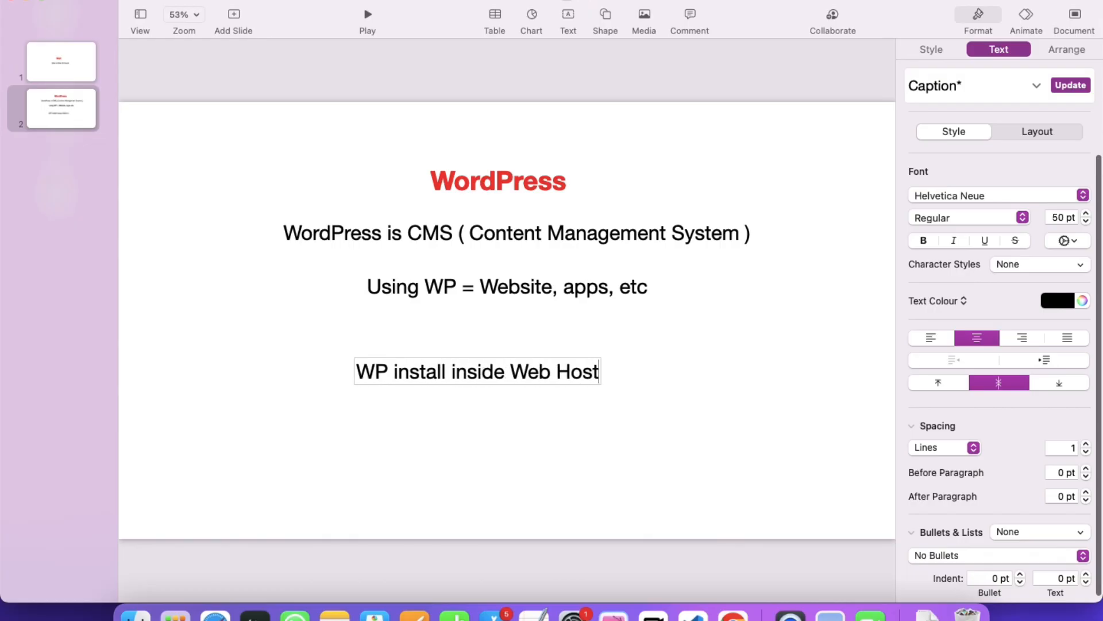
text(ing)
click(546, 323)
click(483, 377)
drag(483, 377, 521, 358)
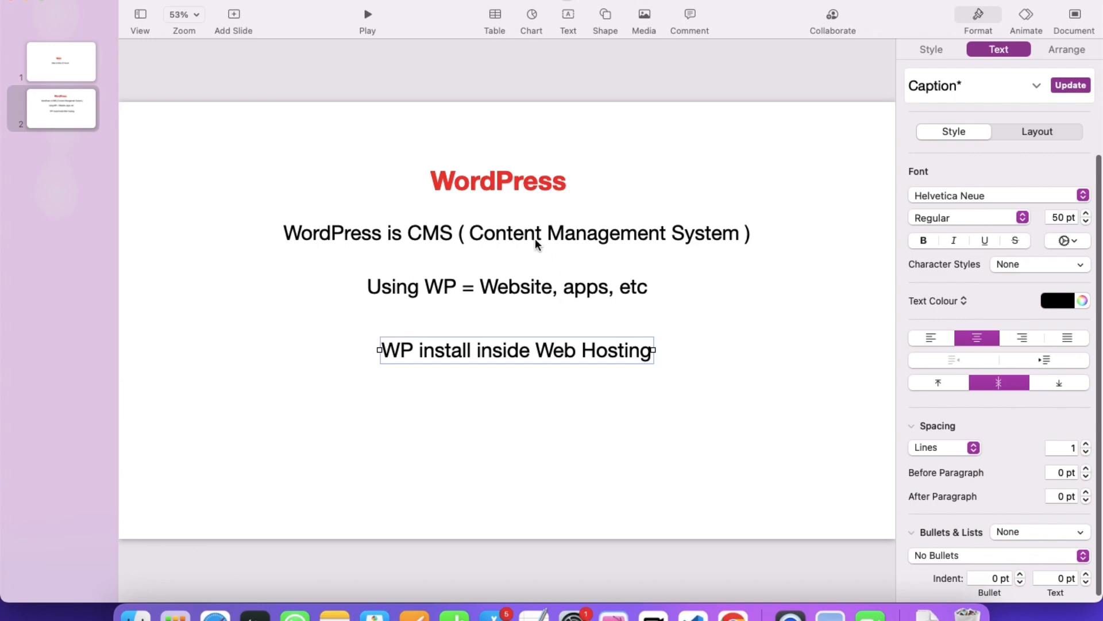
key(ctrl+Right)
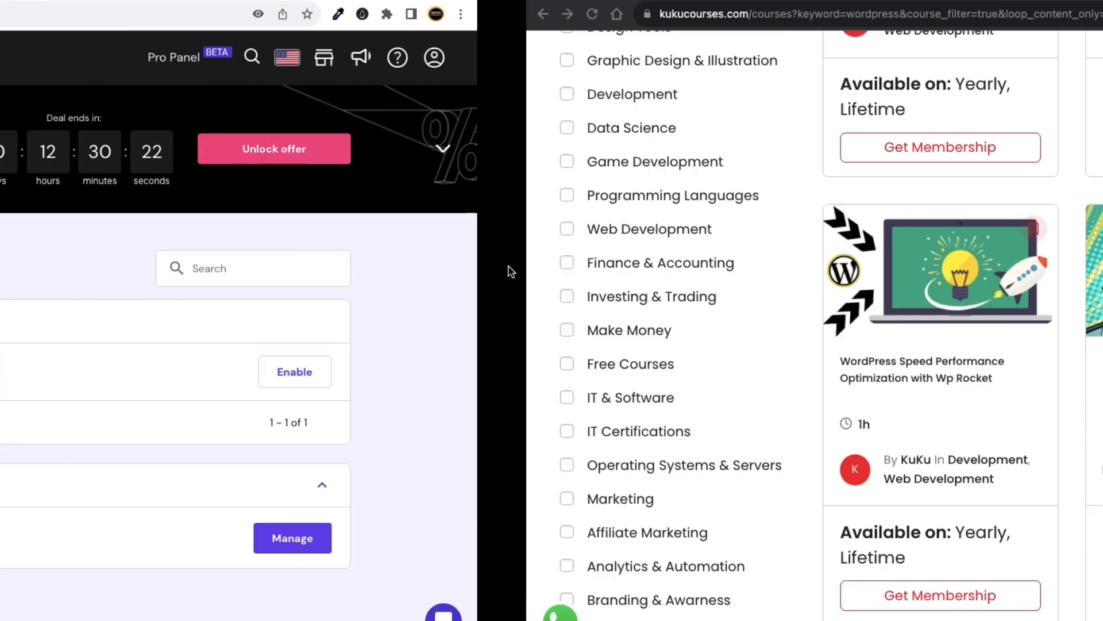
Scroll through the wordpress course results, led by 'WordPress For Ecommerce'.
scroll(280, 312, up, 7)
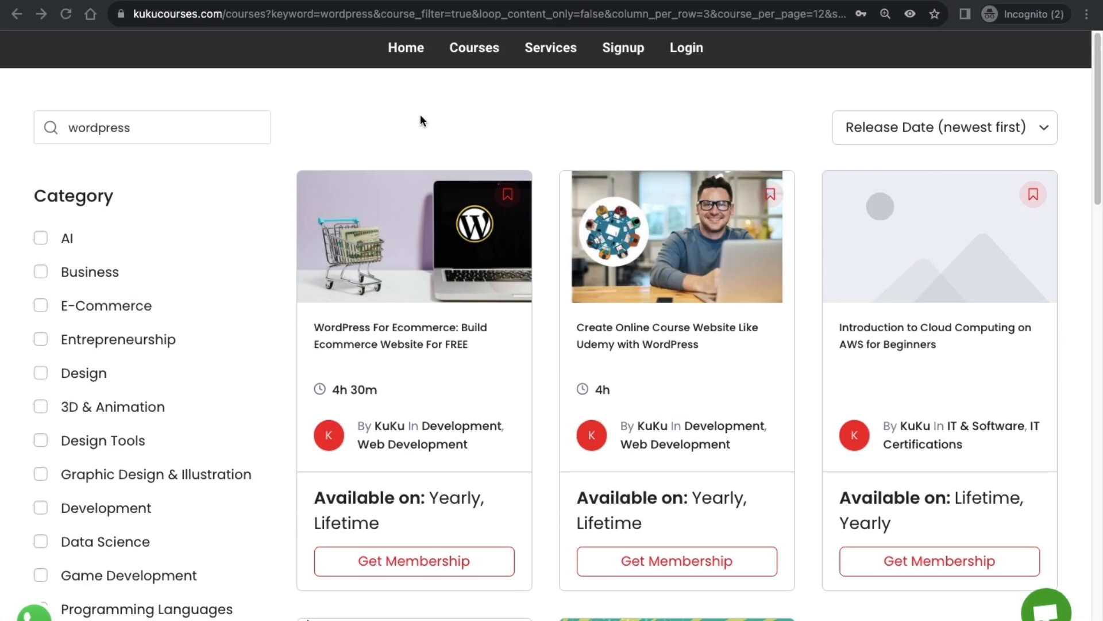
scroll(422, 126, down, 4)
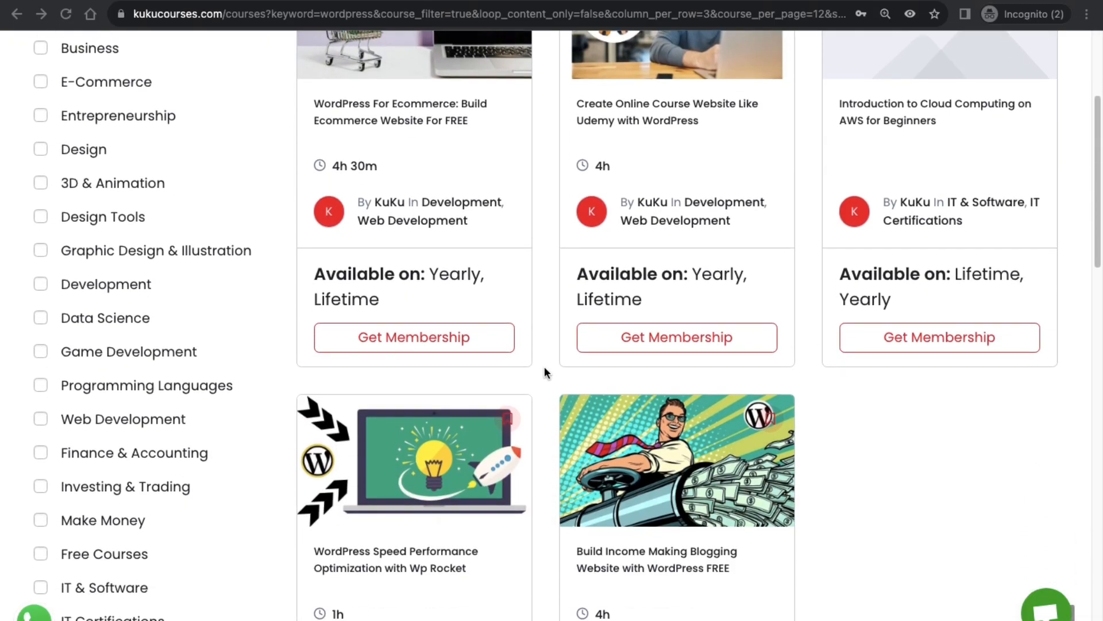
scroll(354, 258, down, 6)
scroll(393, 256, up, 10)
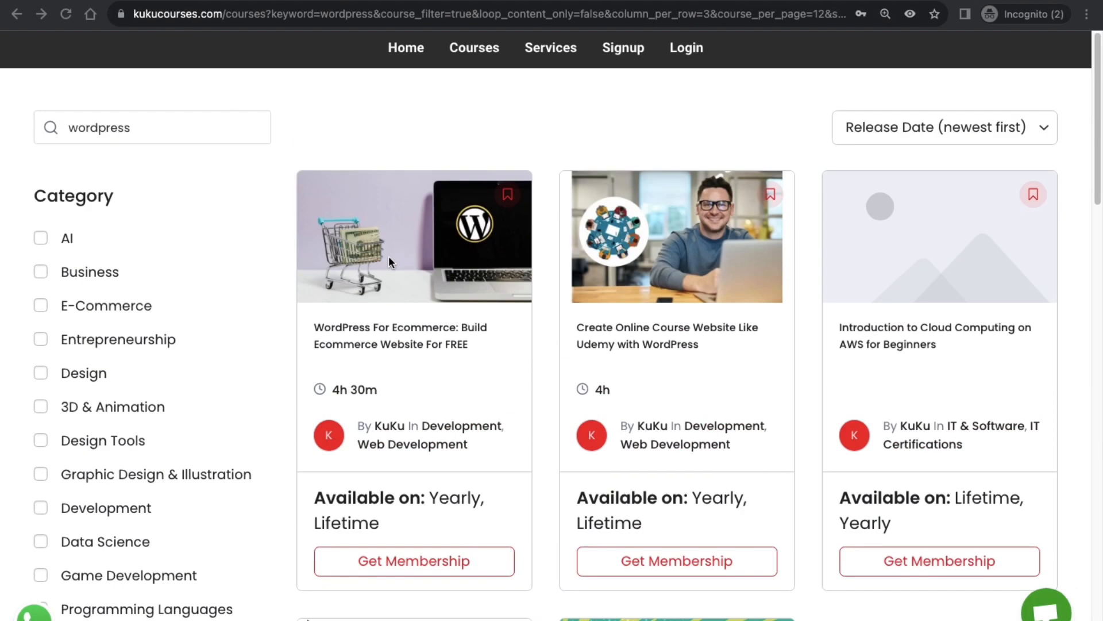
click(470, 51)
scroll(520, 190, down, 1)
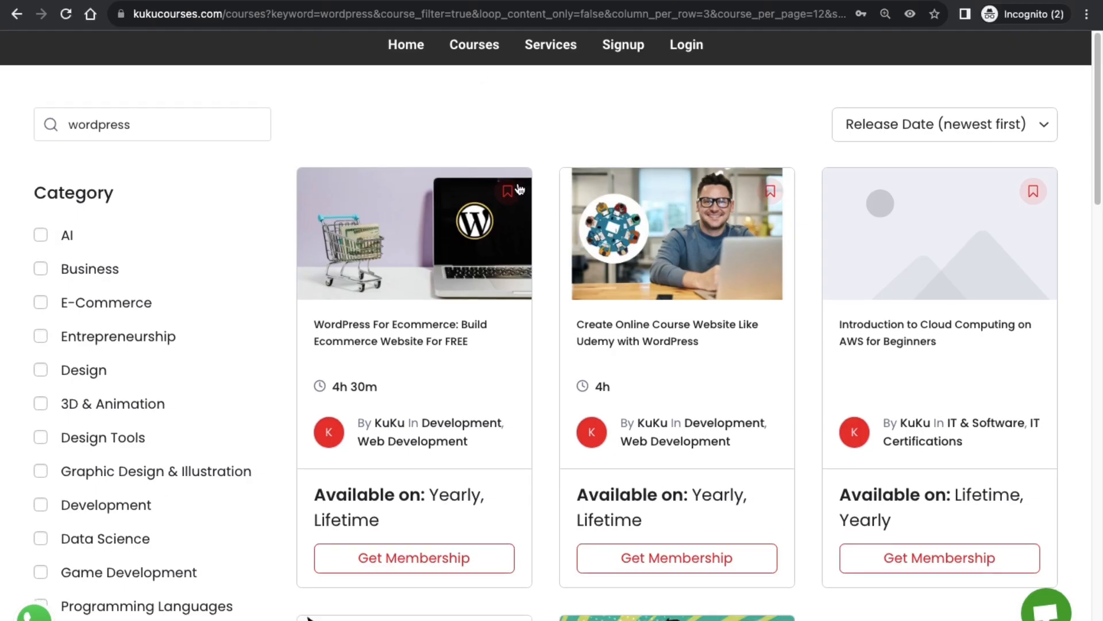
scroll(519, 189, down, 1)
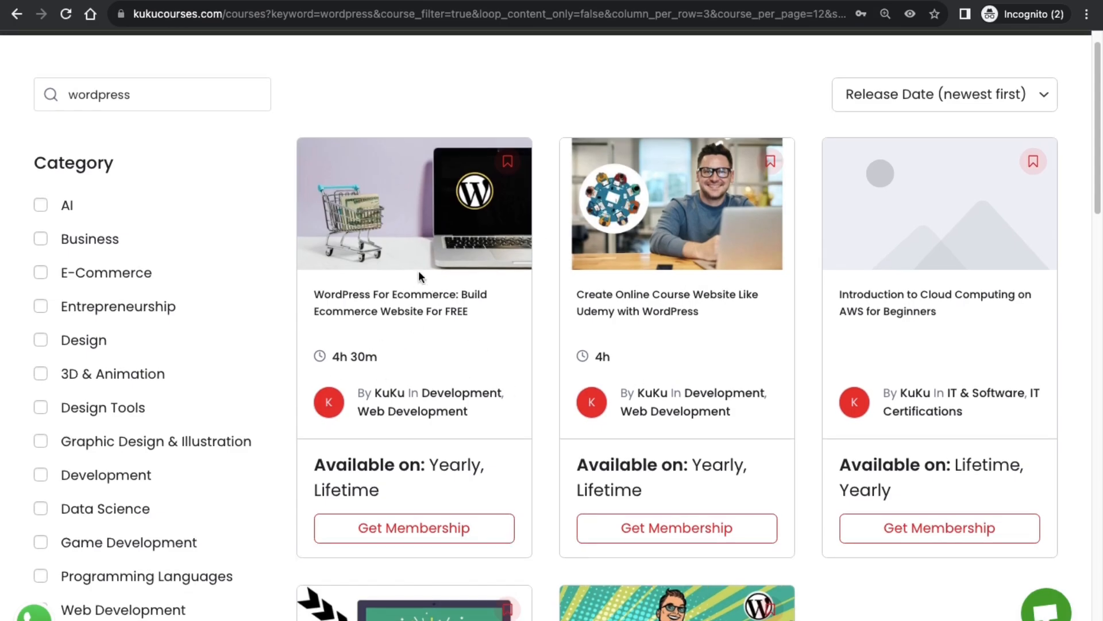
scroll(412, 442, up, 1)
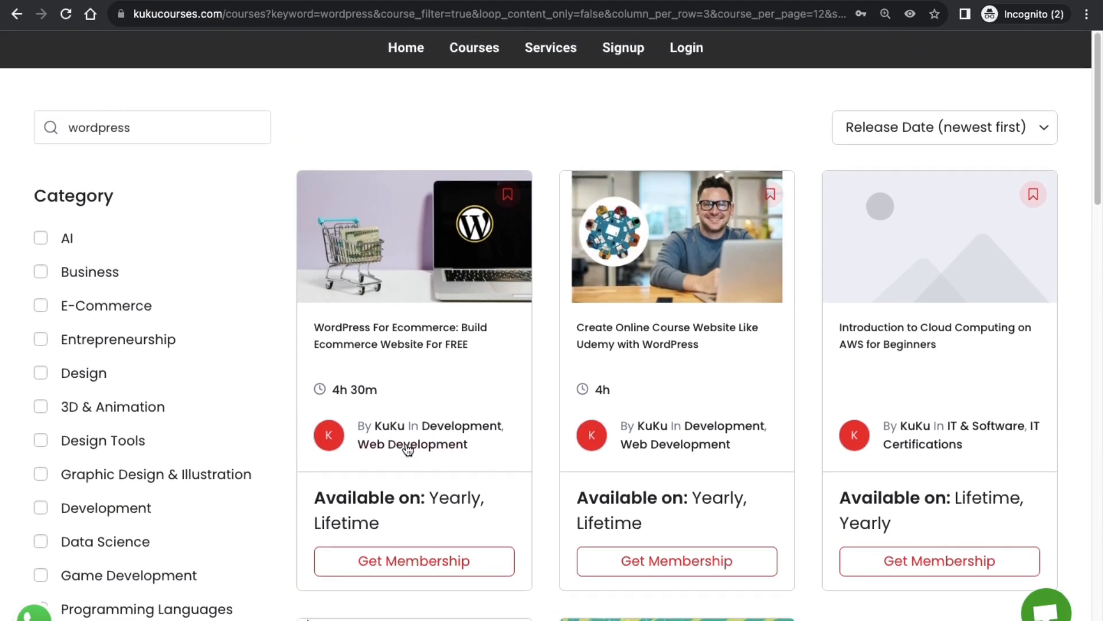
On the Signup page, apply discount code '50discount' to bring Lifetime membership down to $49.50.
click(623, 53)
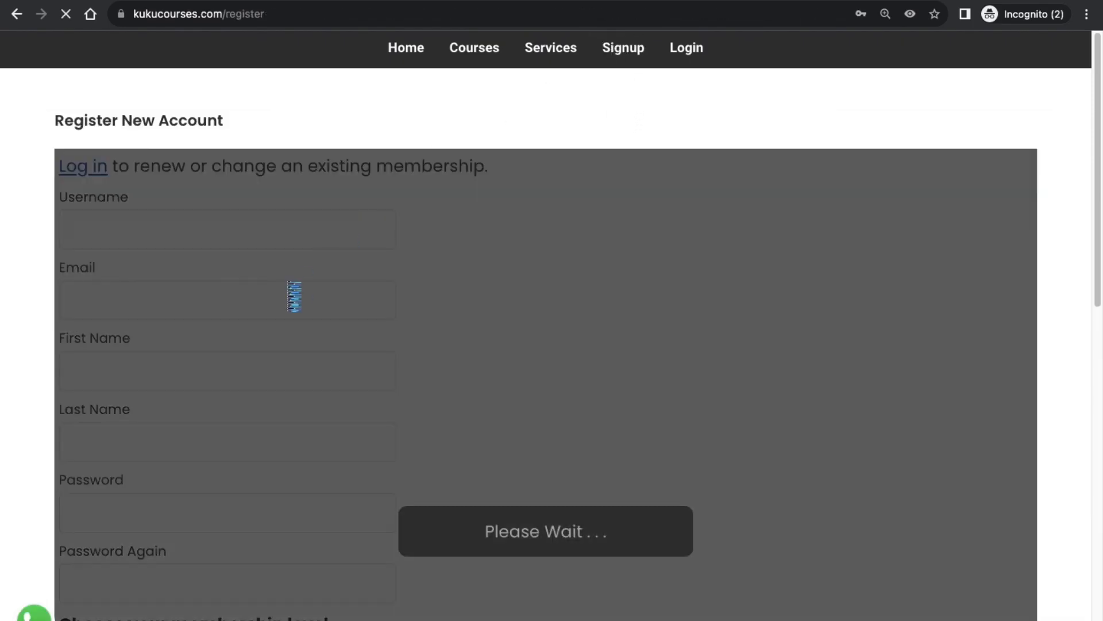
scroll(199, 233, down, 3)
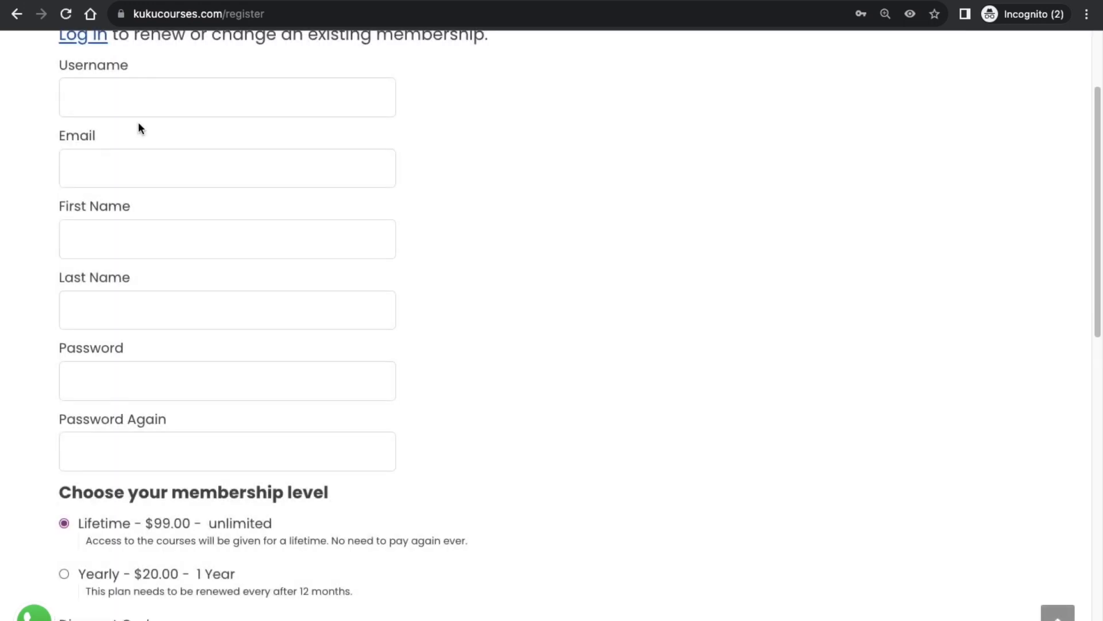
scroll(86, 323, down, 5)
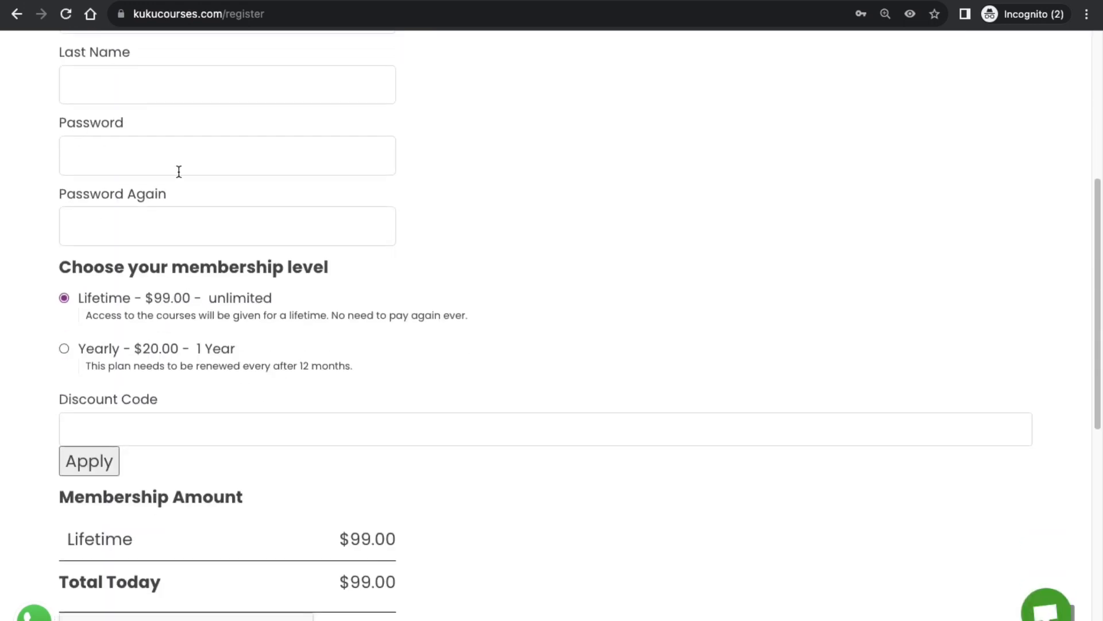
click(112, 424)
text(50disco)
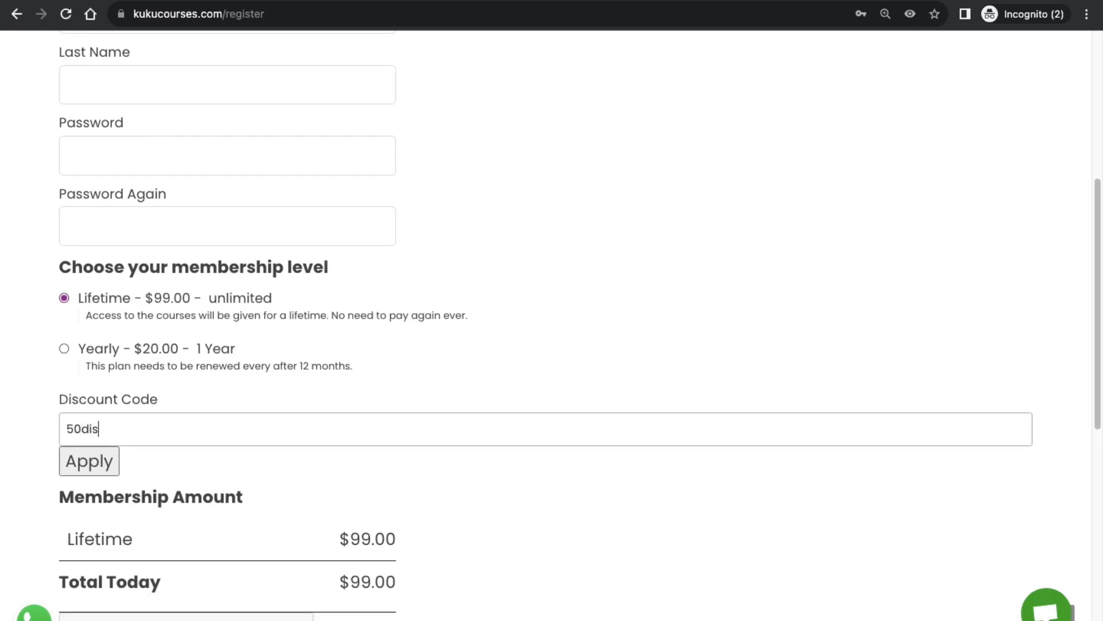
text(unt)
click(90, 460)
scroll(368, 362, down, 4)
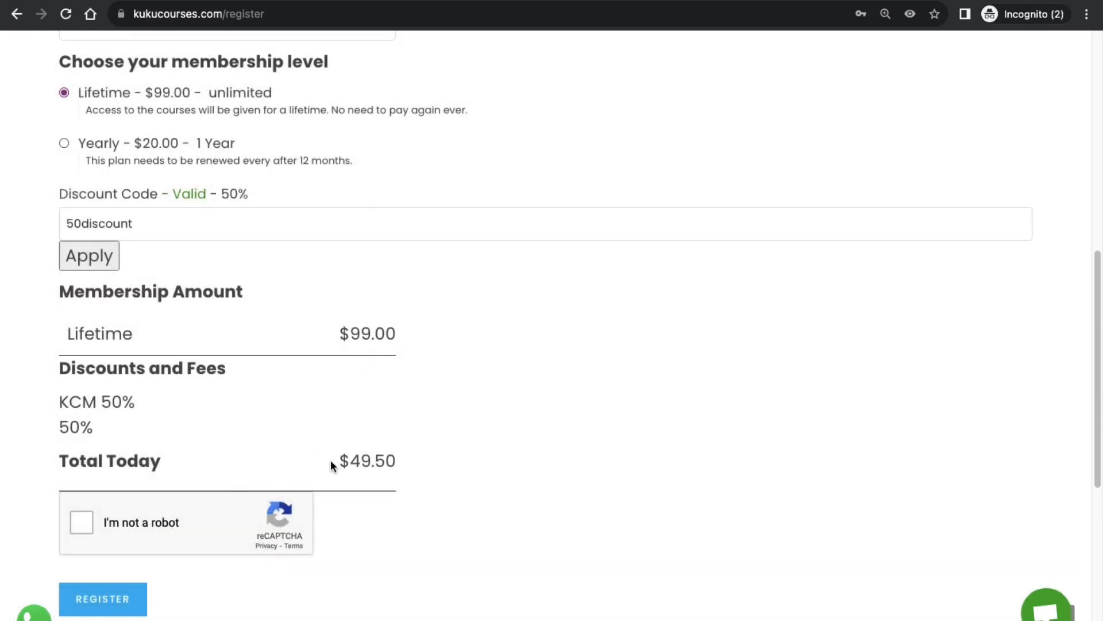
scroll(332, 462, up, 10)
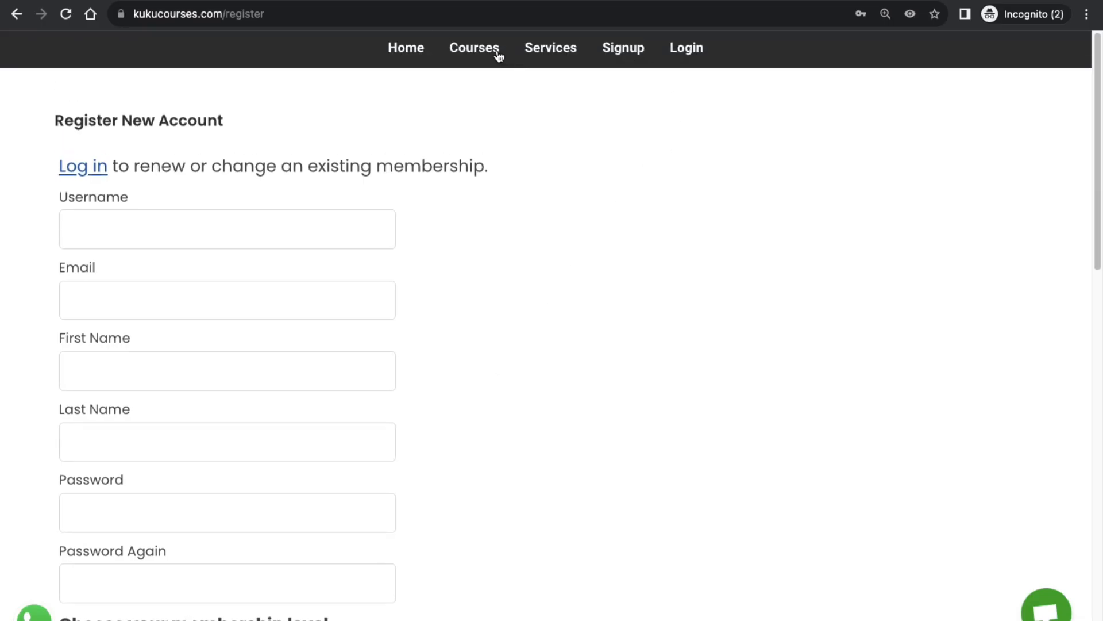
right_click(495, 50)
Open Courses in a new tab and scroll through the full course catalogue.
click(534, 54)
click(234, 1)
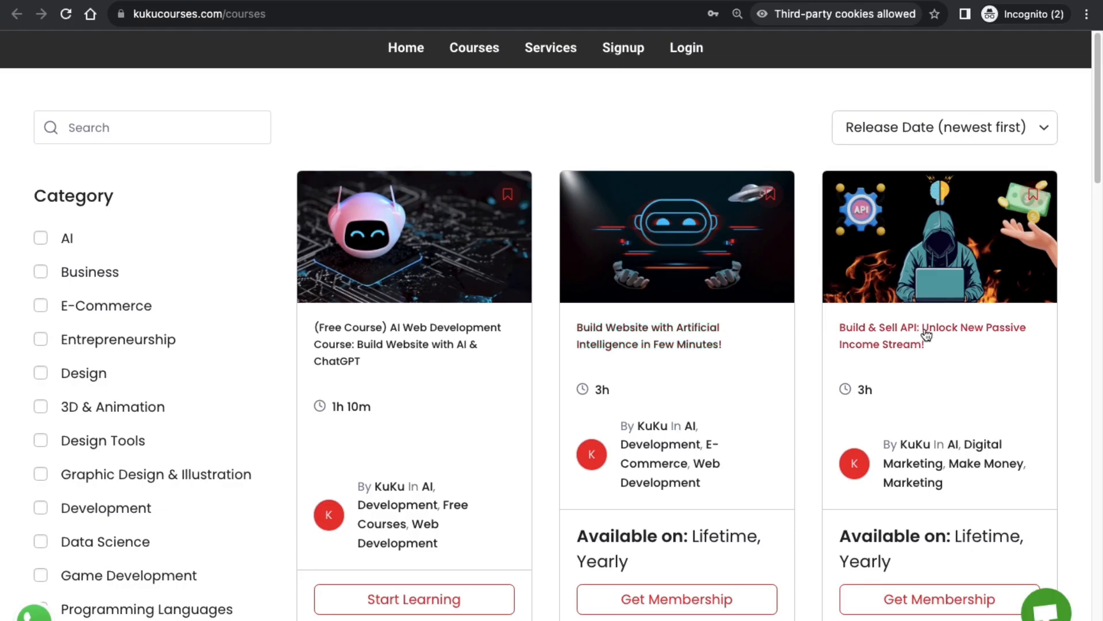
scroll(850, 357, down, 10)
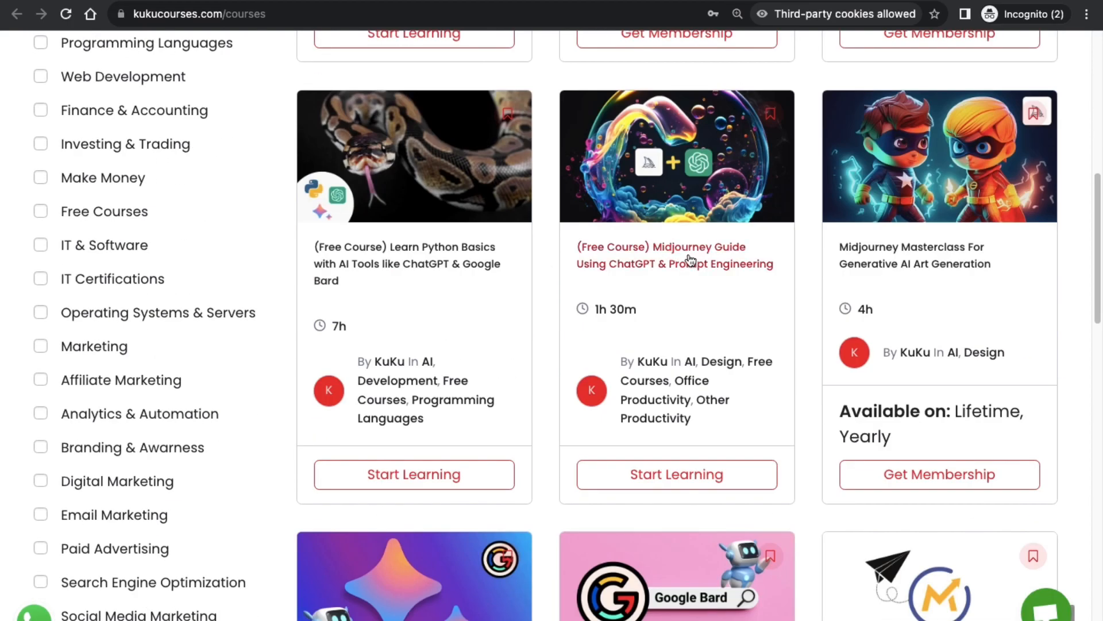
scroll(747, 355, down, 5)
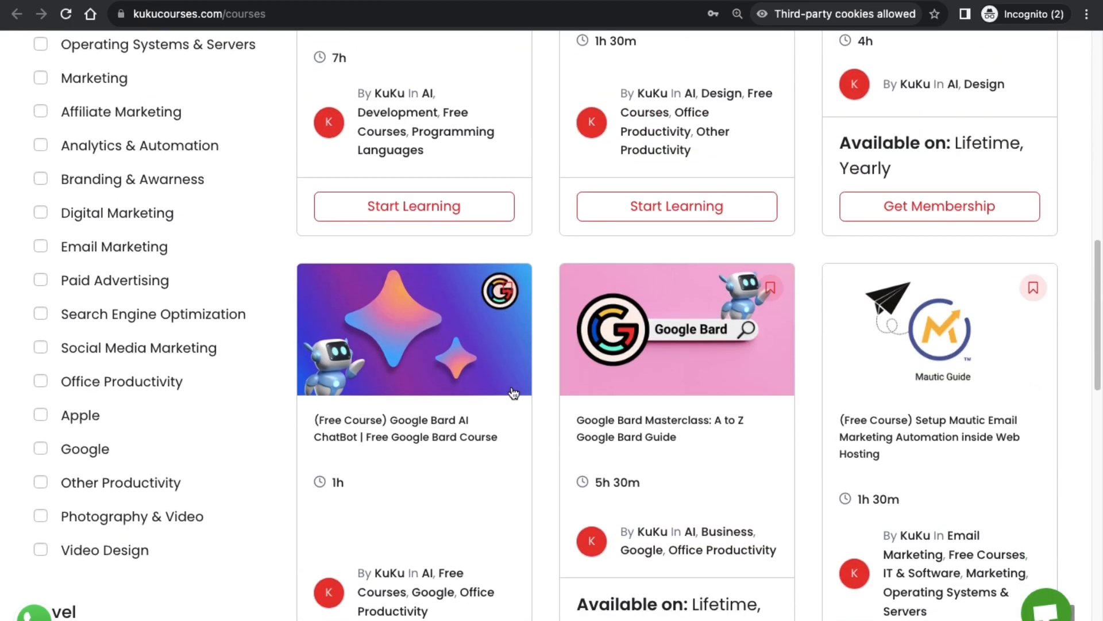
scroll(712, 424, down, 4)
scroll(709, 377, down, 4)
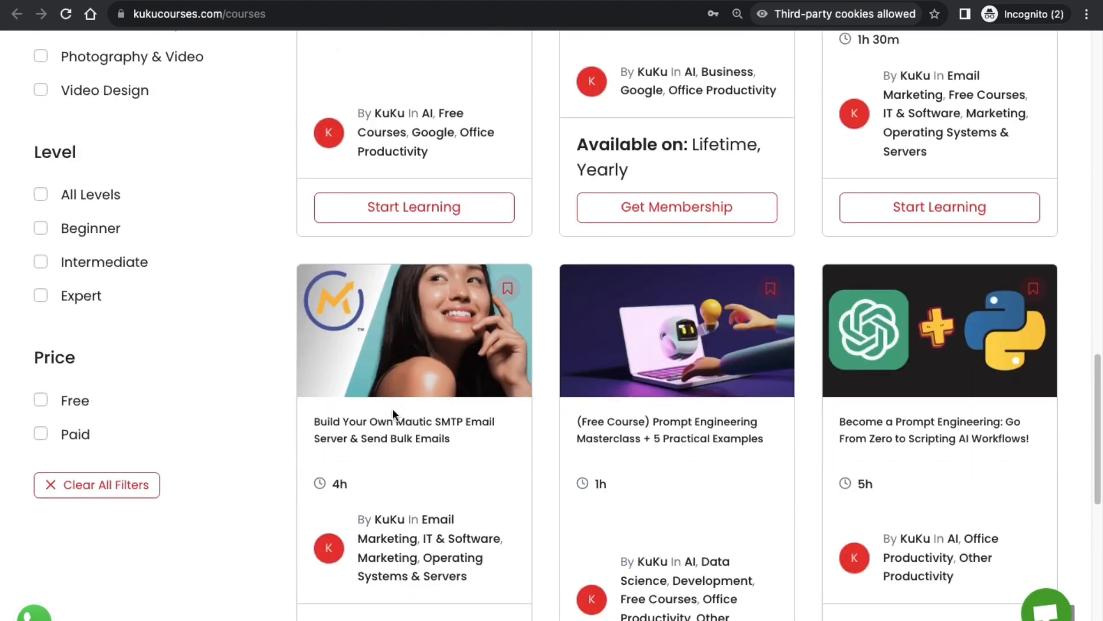
scroll(494, 429, up, 3)
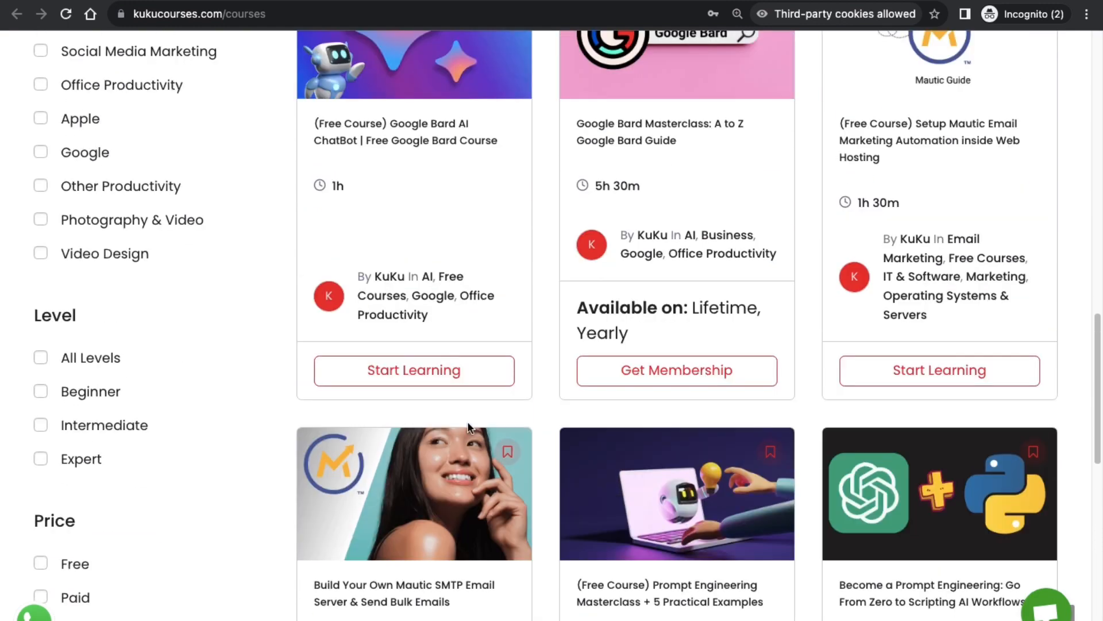
scroll(234, 362, up, 1)
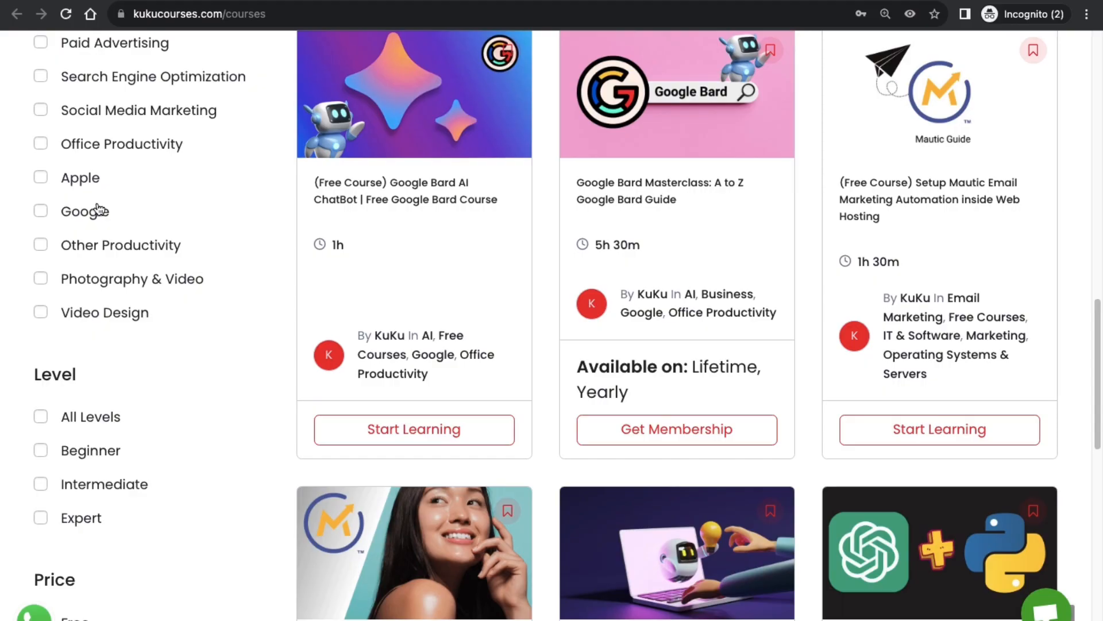
scroll(99, 210, up, 6)
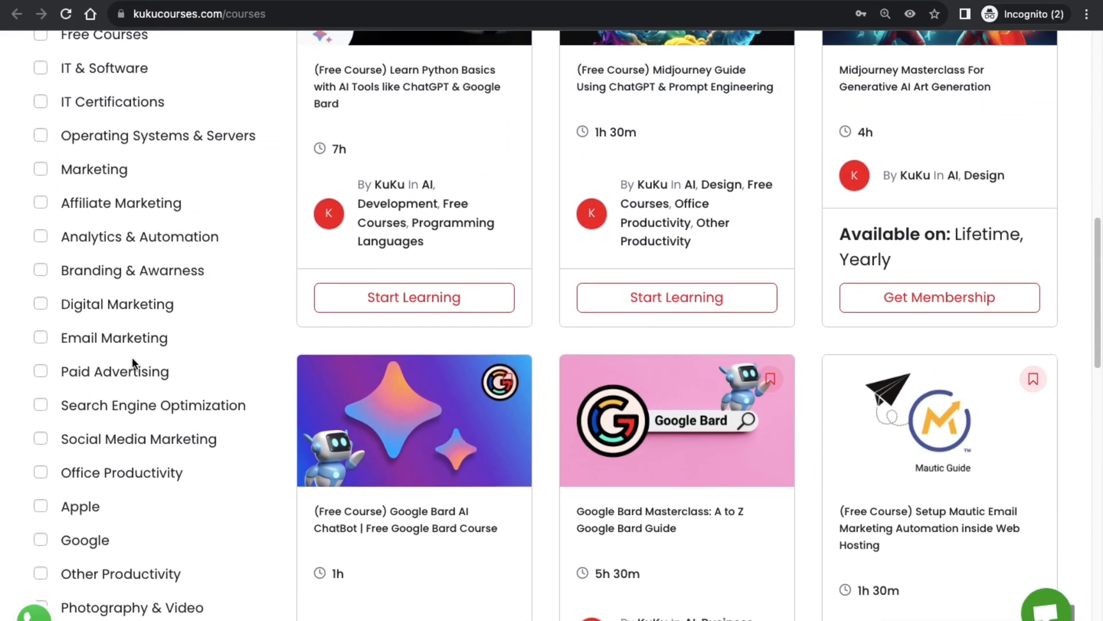
scroll(132, 357, up, 3)
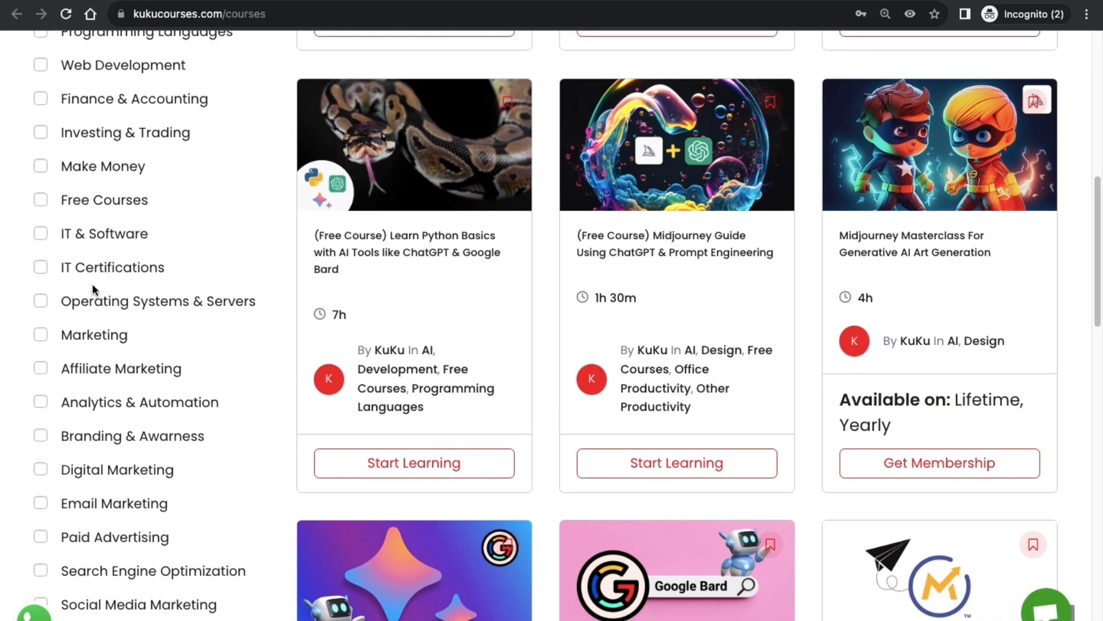
scroll(92, 284, up, 5)
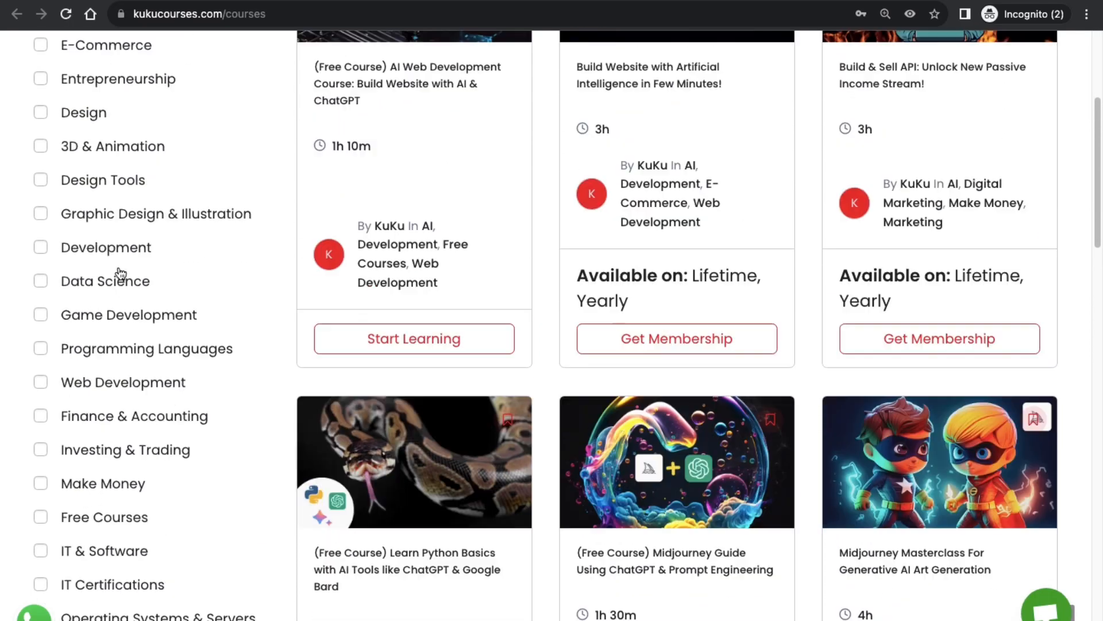
scroll(119, 272, up, 5)
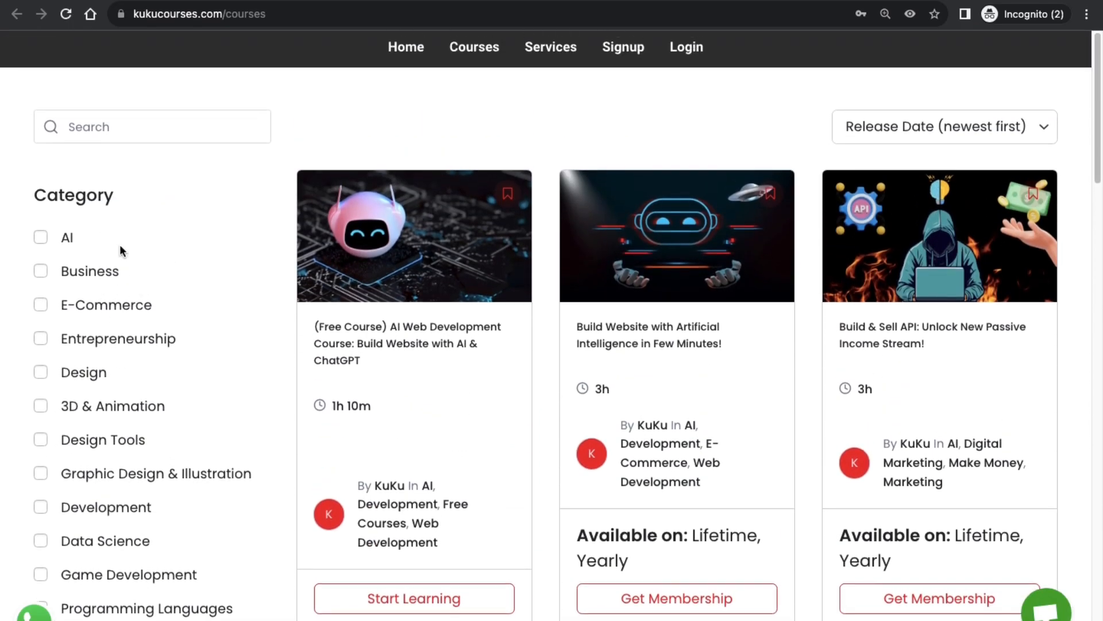
Return to the registration tab and scroll past the valid 50discount code and $49.50 total.
click(562, 170)
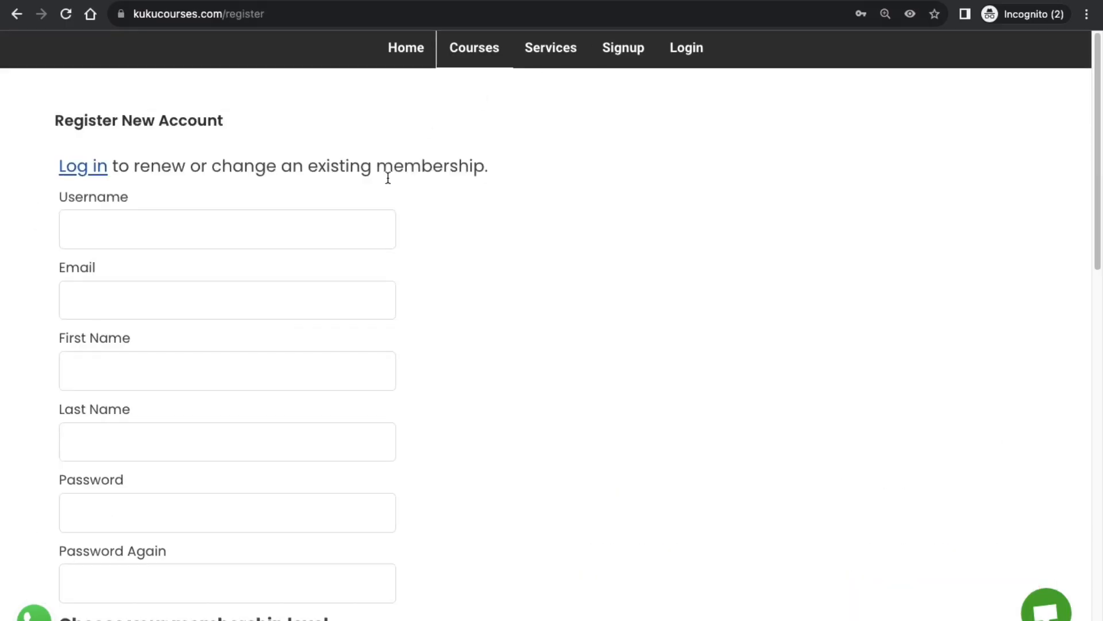
scroll(388, 177, down, 10)
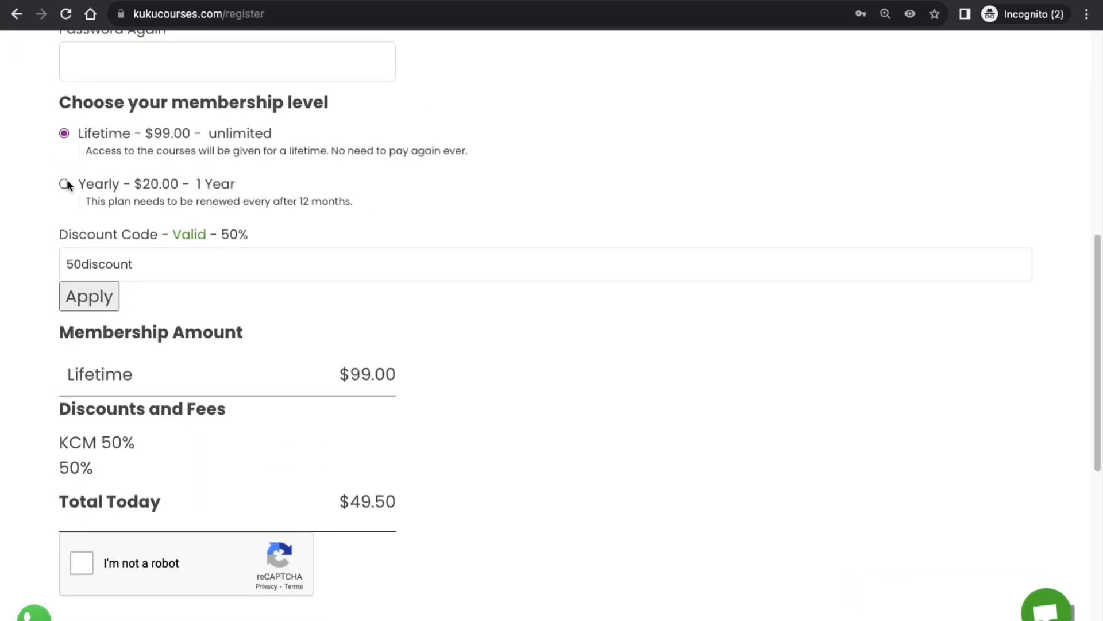
scroll(177, 266, down, 4)
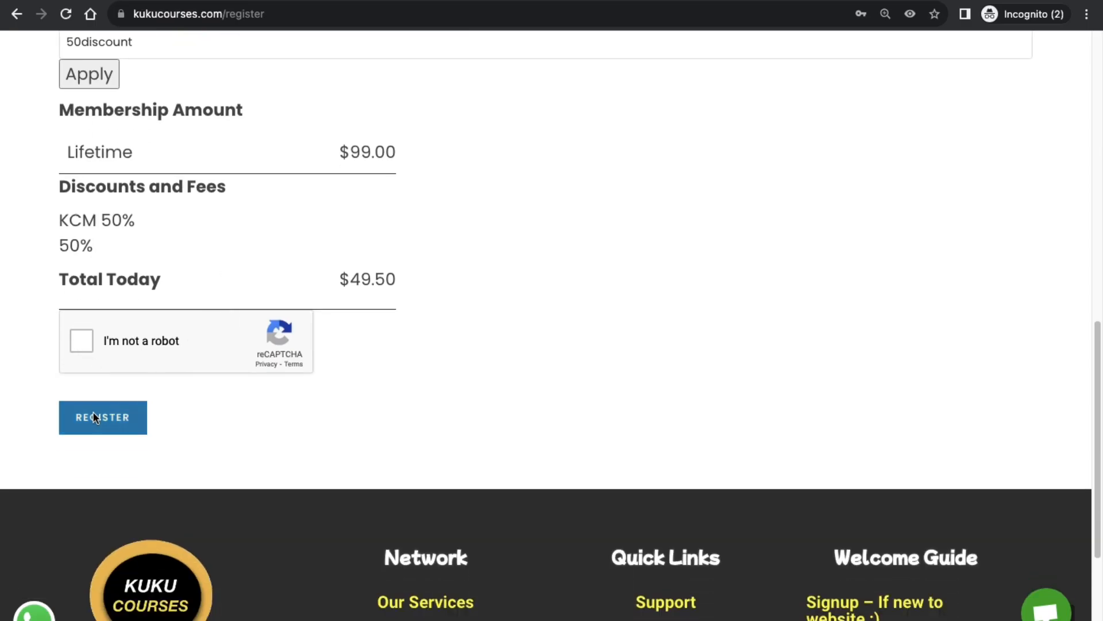
scroll(345, 399, down, 1)
scroll(448, 364, up, 15)
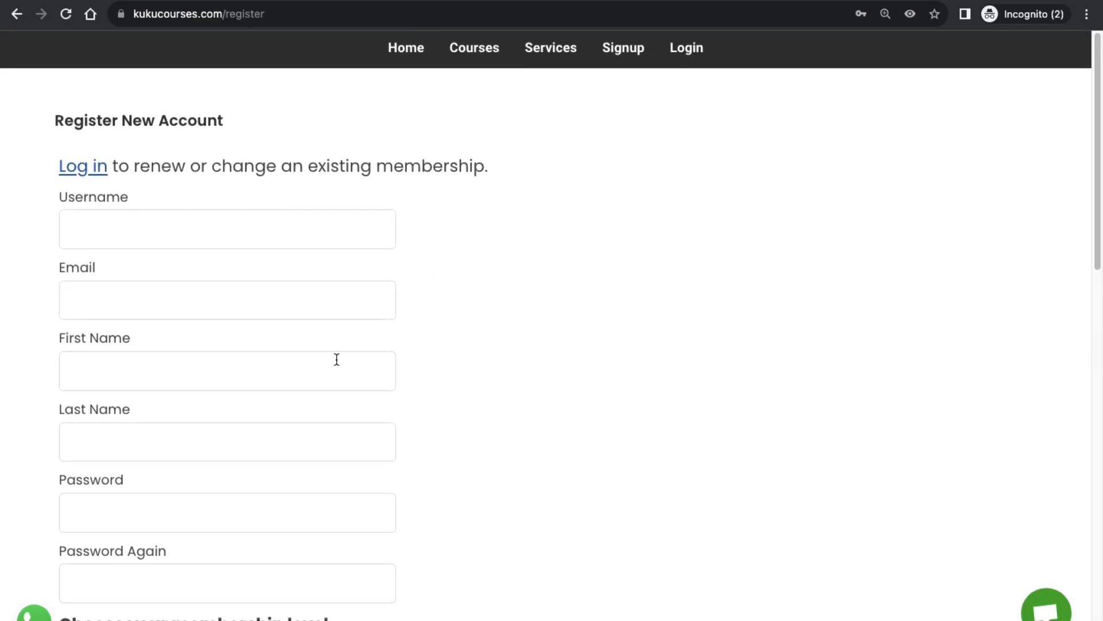
scroll(498, 236, down, 6)
scroll(498, 299, down, 8)
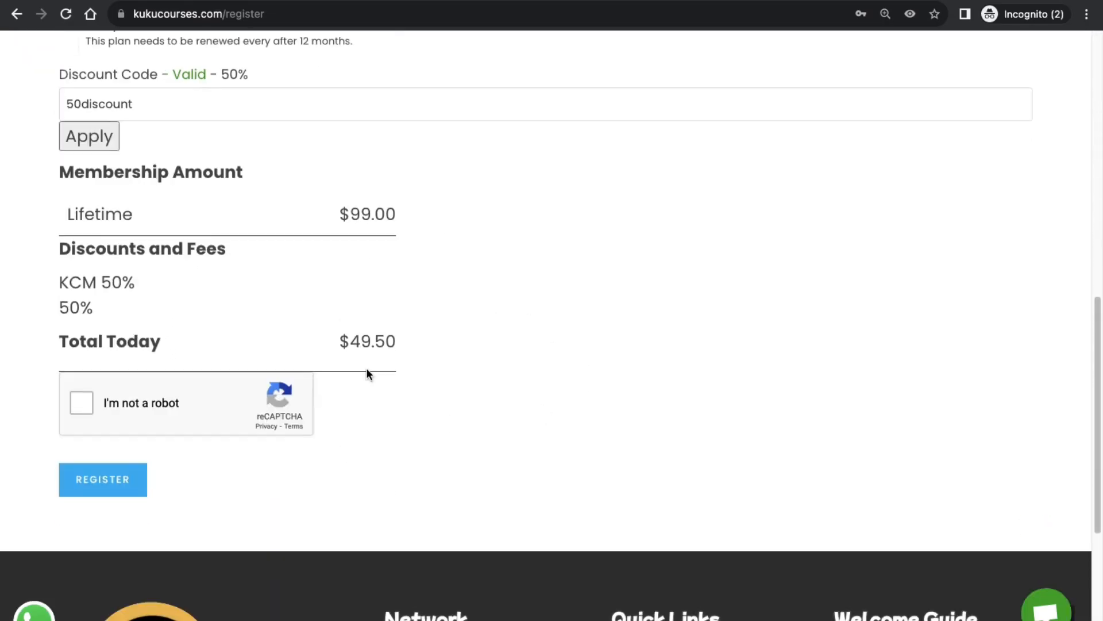
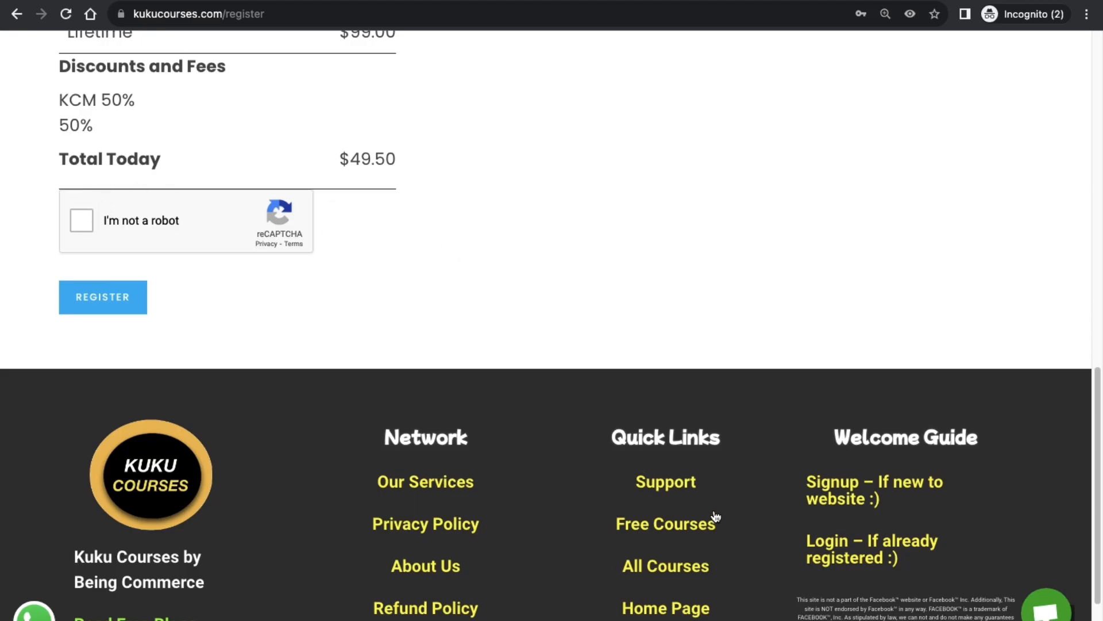
From the footer Support page, expand 'Unable to make payment? Why?' and open its manual payment article.
click(683, 487)
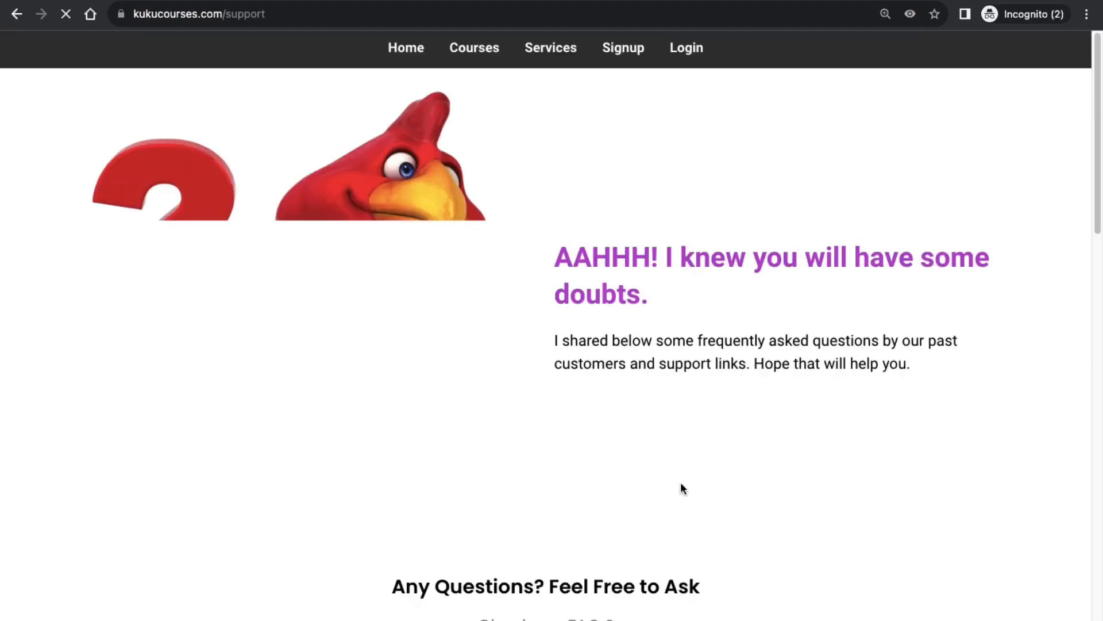
scroll(711, 474, down, 10)
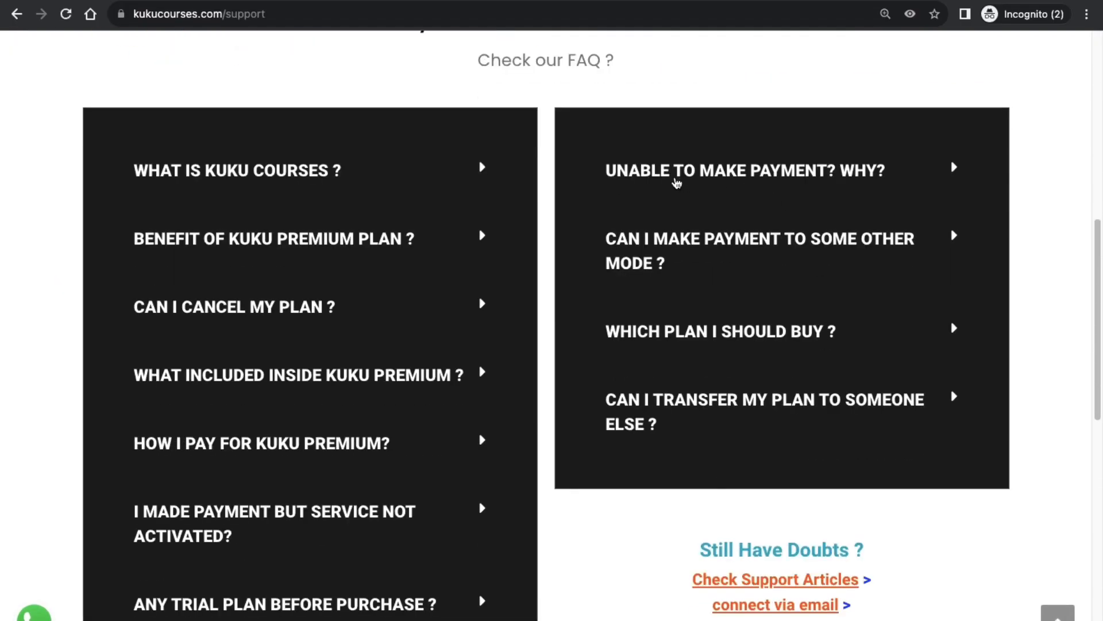
click(701, 178)
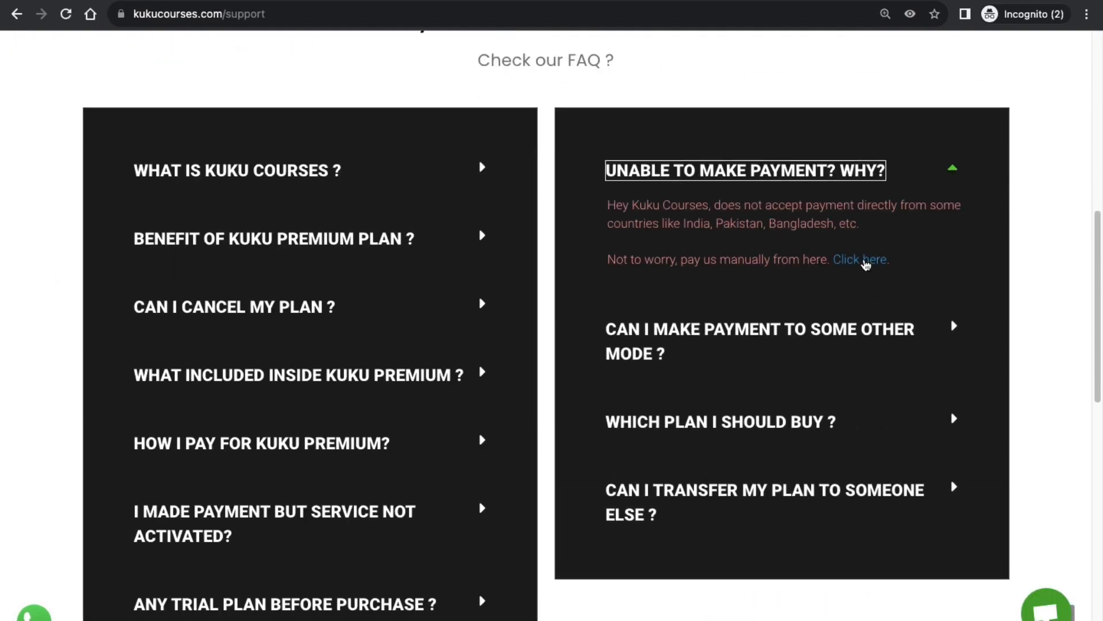
click(858, 261)
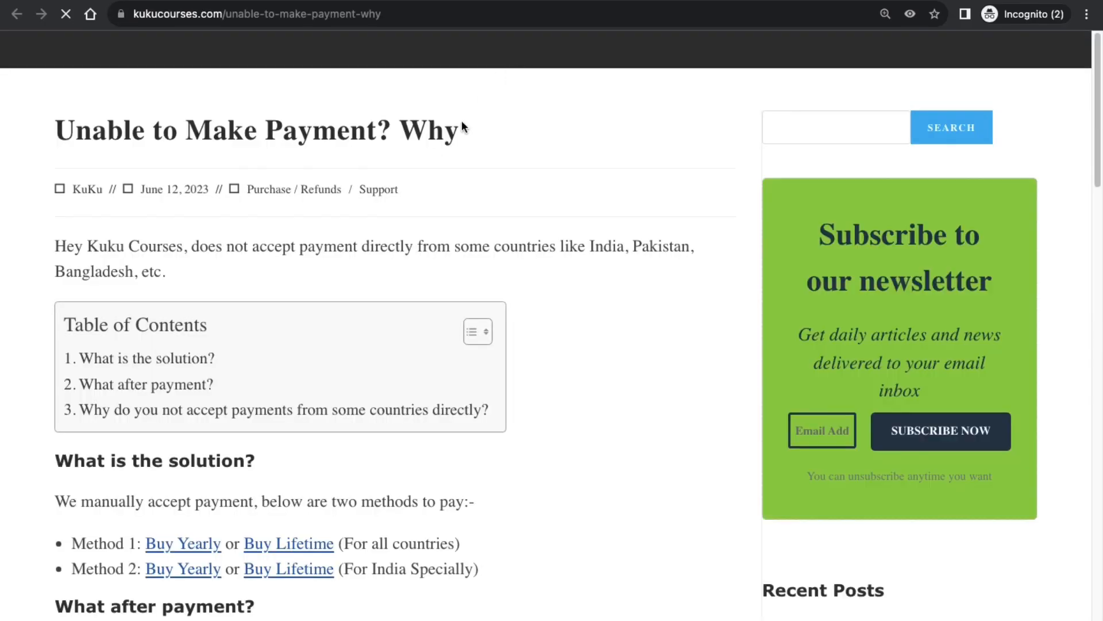
Scroll to the manual payment methods and open the India-only Buy Yearly link.
scroll(391, 353, down, 4)
scroll(216, 340, down, 6)
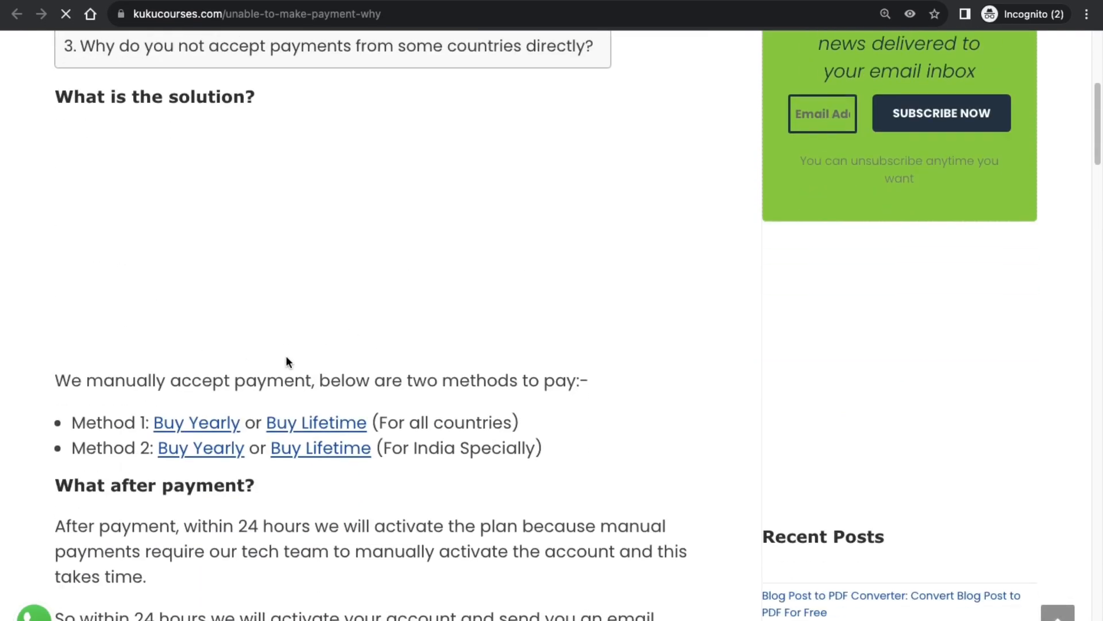
drag(415, 251, 521, 251)
click(470, 288)
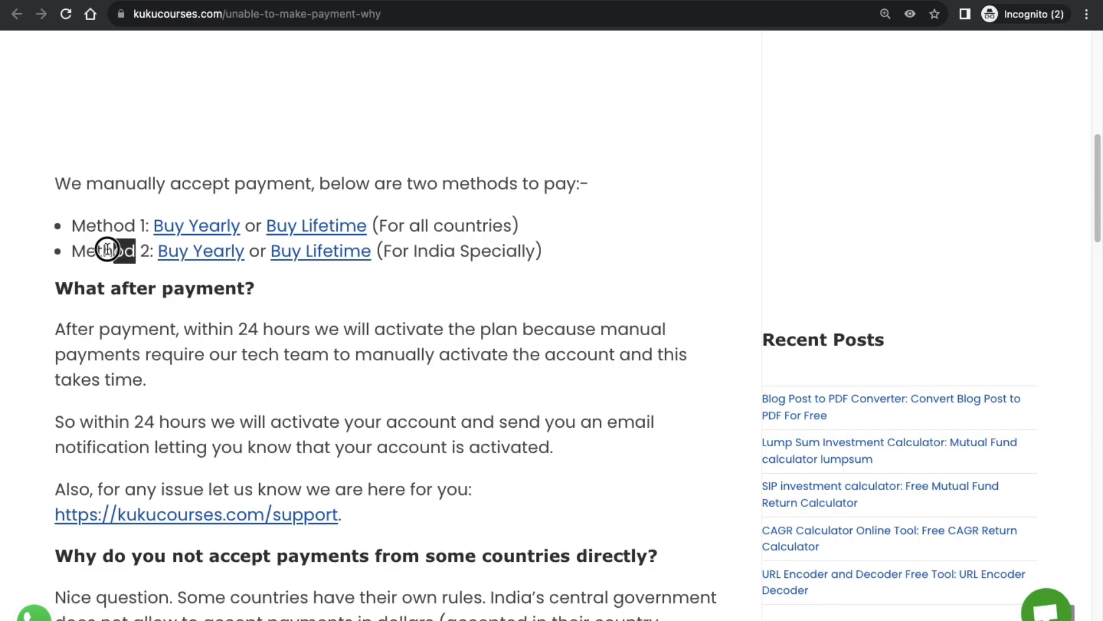
click(201, 251)
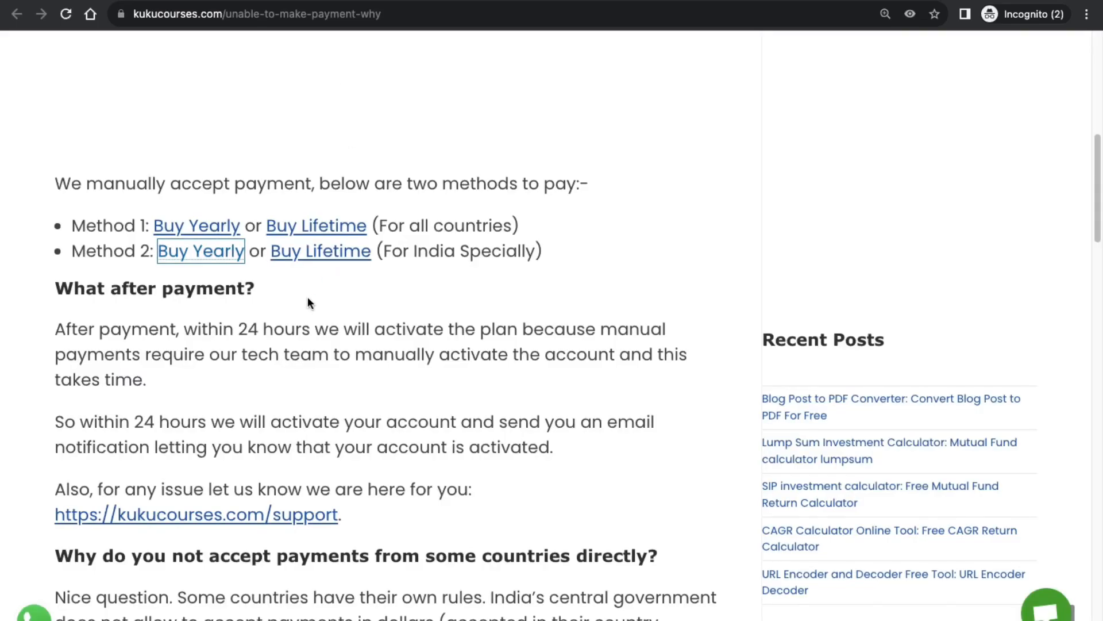
Apply code 50discount to the Instamojo Lifetime Plan, cutting ₹8,200 to ₹4,100, then return to the article.
click(310, 253)
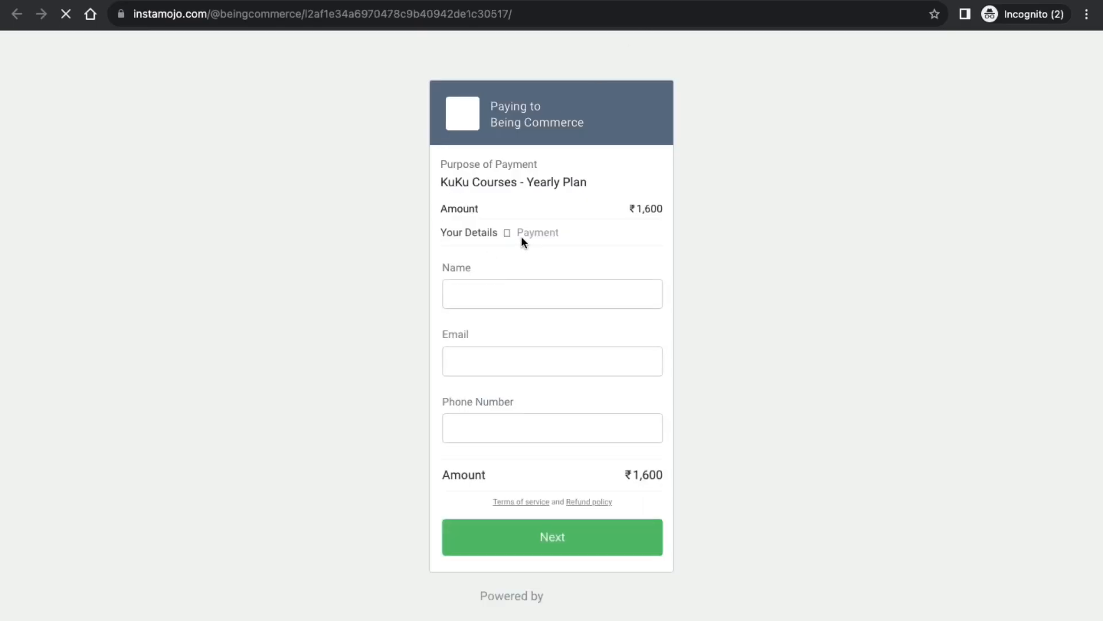
drag(636, 206, 629, 208)
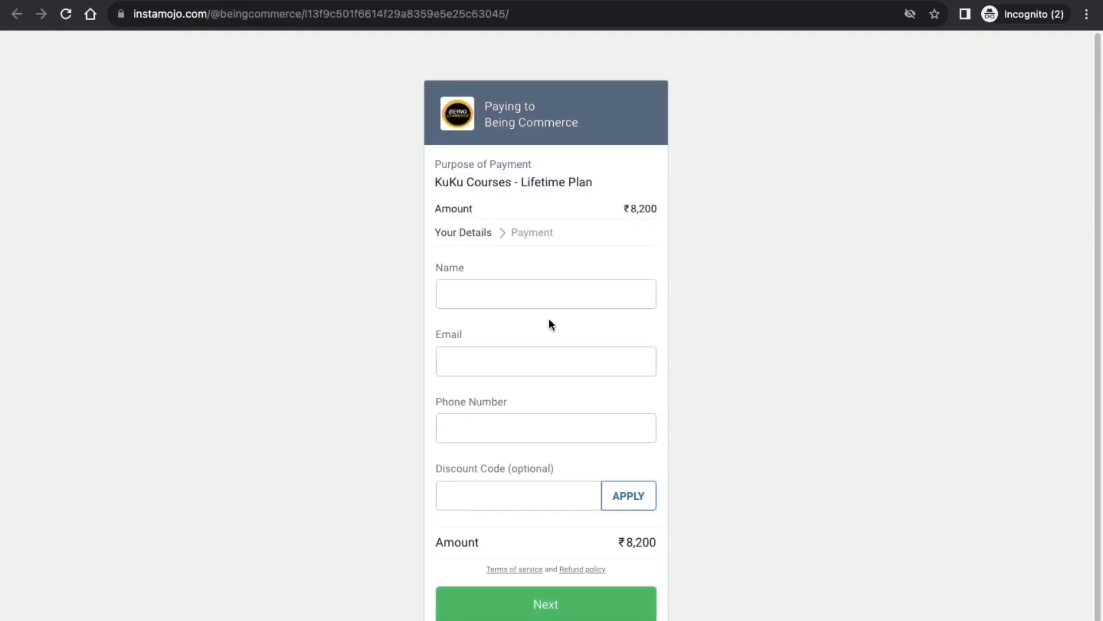
scroll(536, 509, down, 1)
click(486, 462)
text(50)
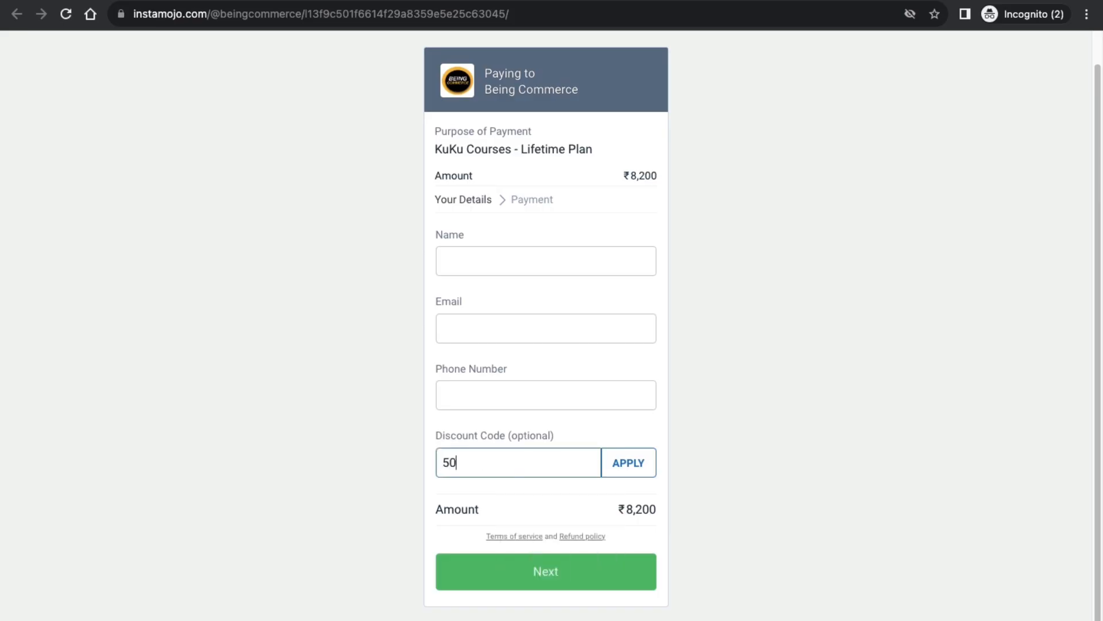
text(discount)
click(636, 467)
scroll(719, 485, down, 1)
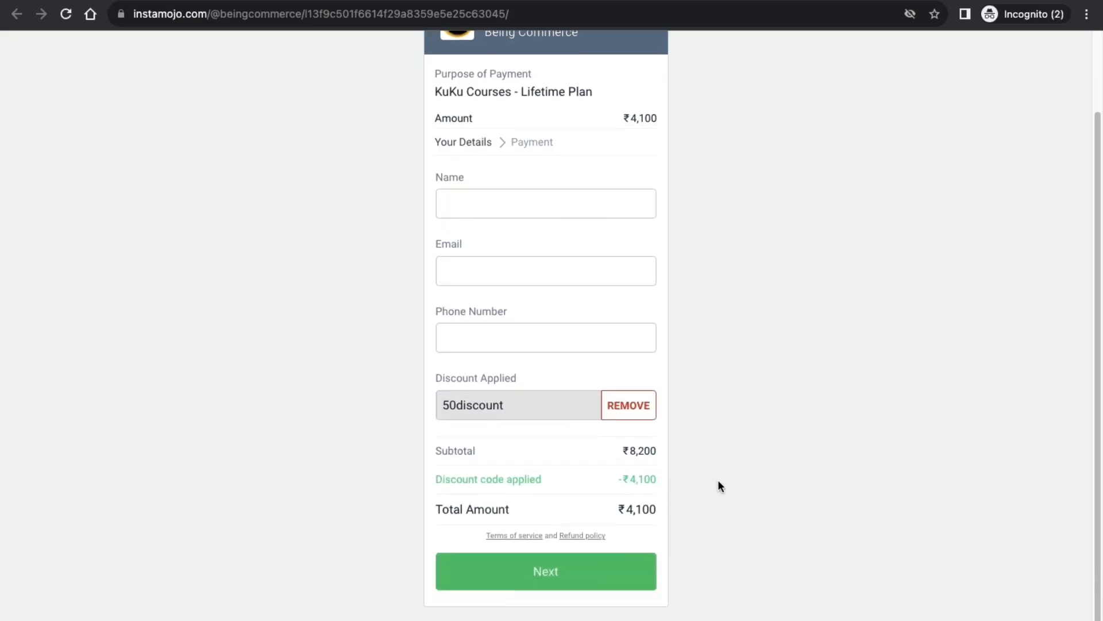
key(ctrl+w)
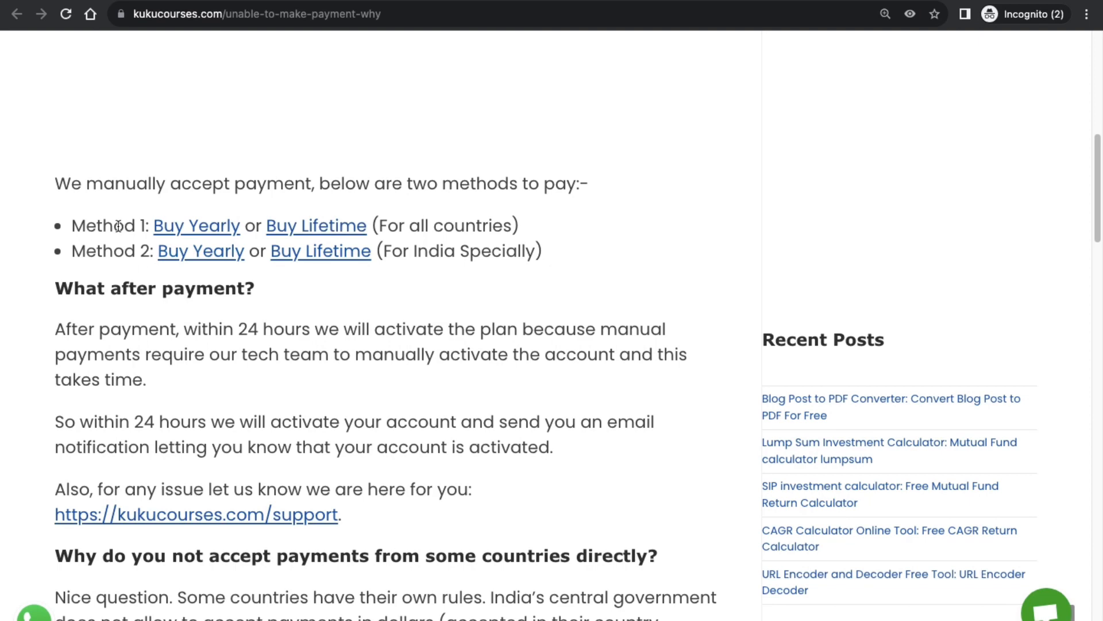
Try the 'For all countries' Buy Yearly link and close the blank page it opens.
drag(384, 215, 517, 222)
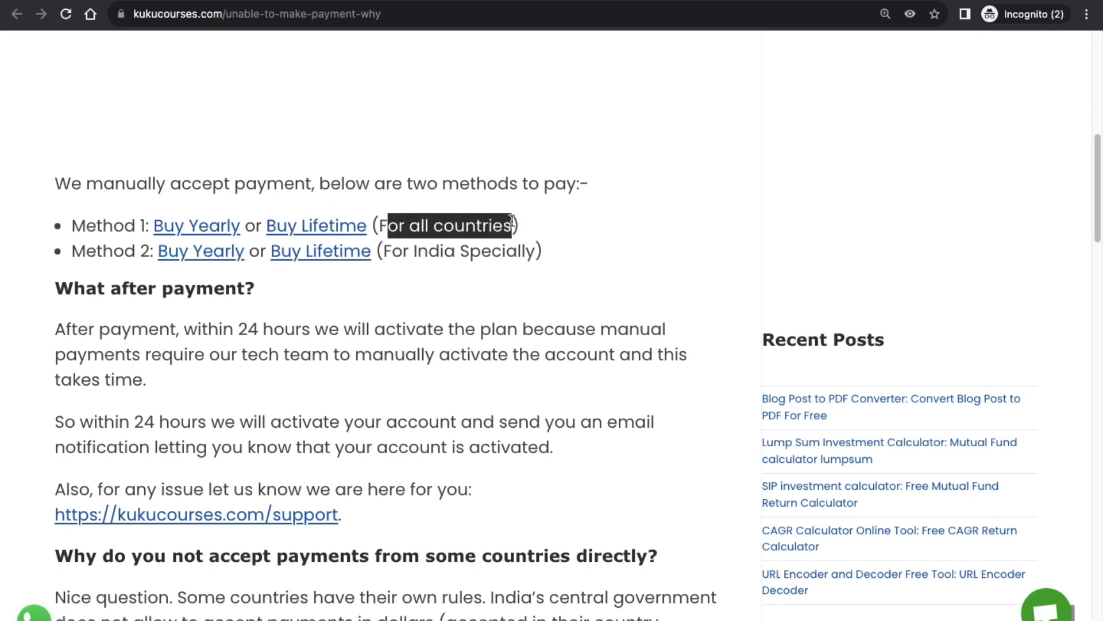
click(511, 224)
click(185, 230)
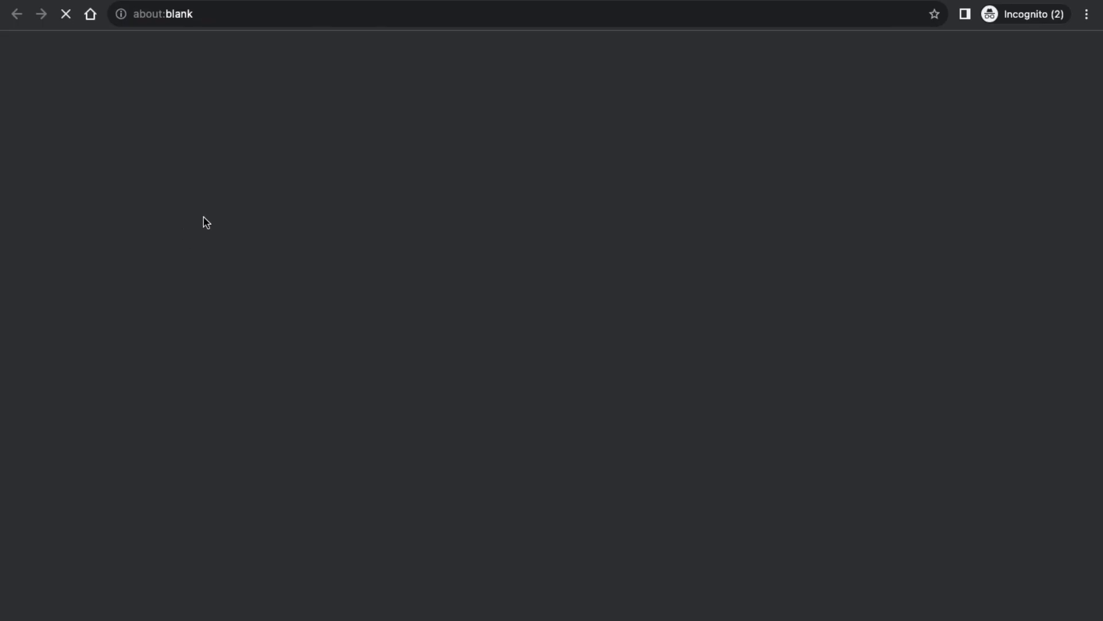
key(ctrl+w)
Apply promotion code 50DISCOUNT to the $99 Stripe Lifetime Plan, reducing it to $49.50.
click(300, 233)
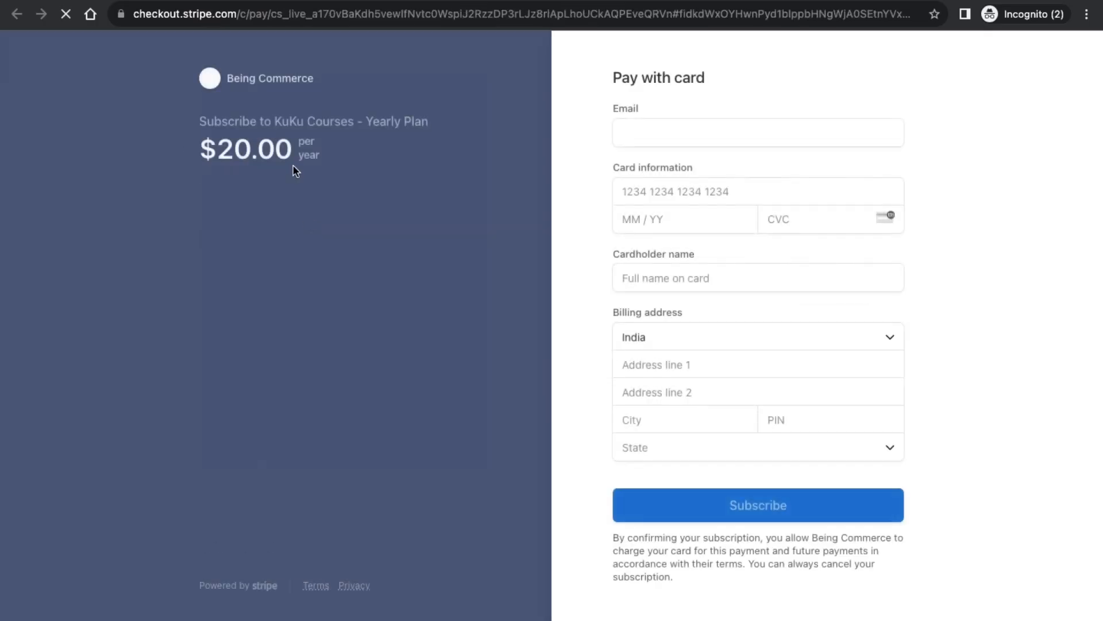
drag(295, 170, 222, 121)
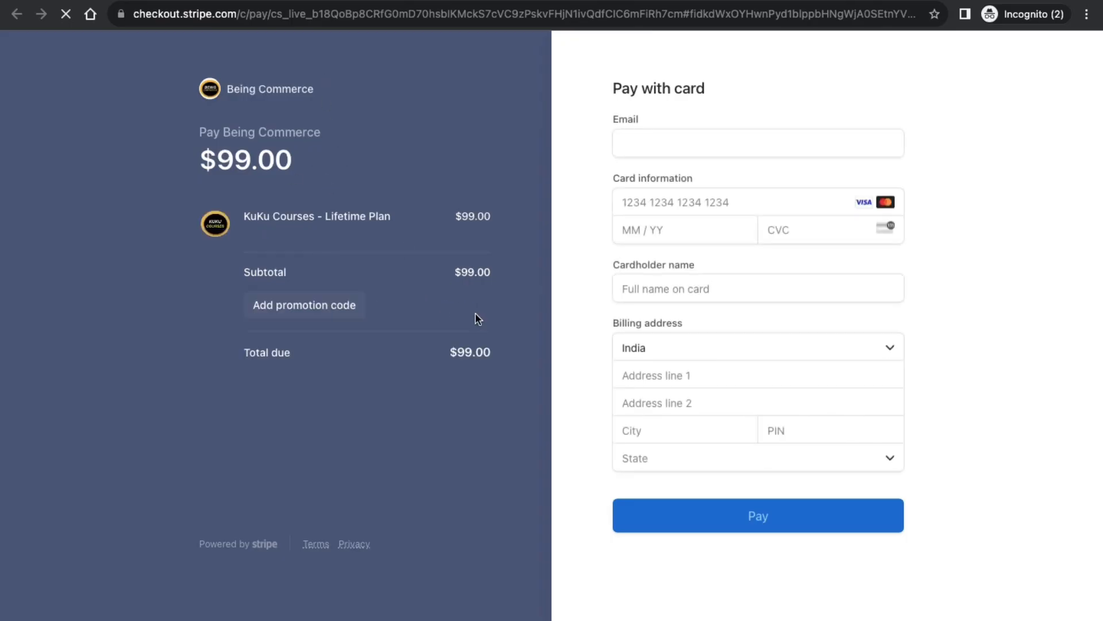
click(293, 304)
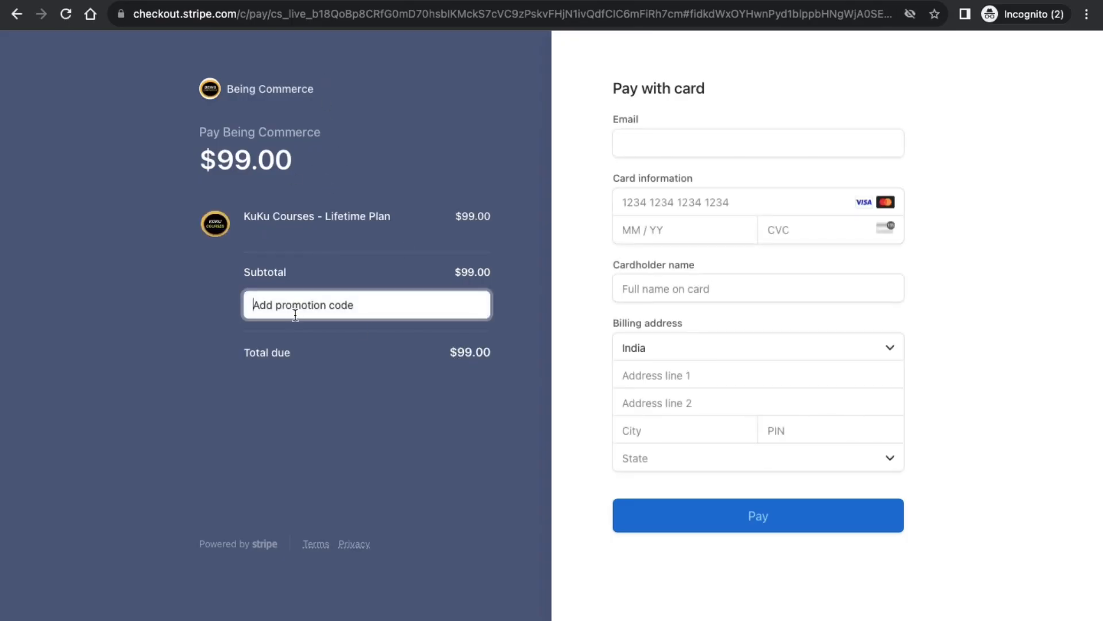
text(50DISCOUNT)
click(475, 311)
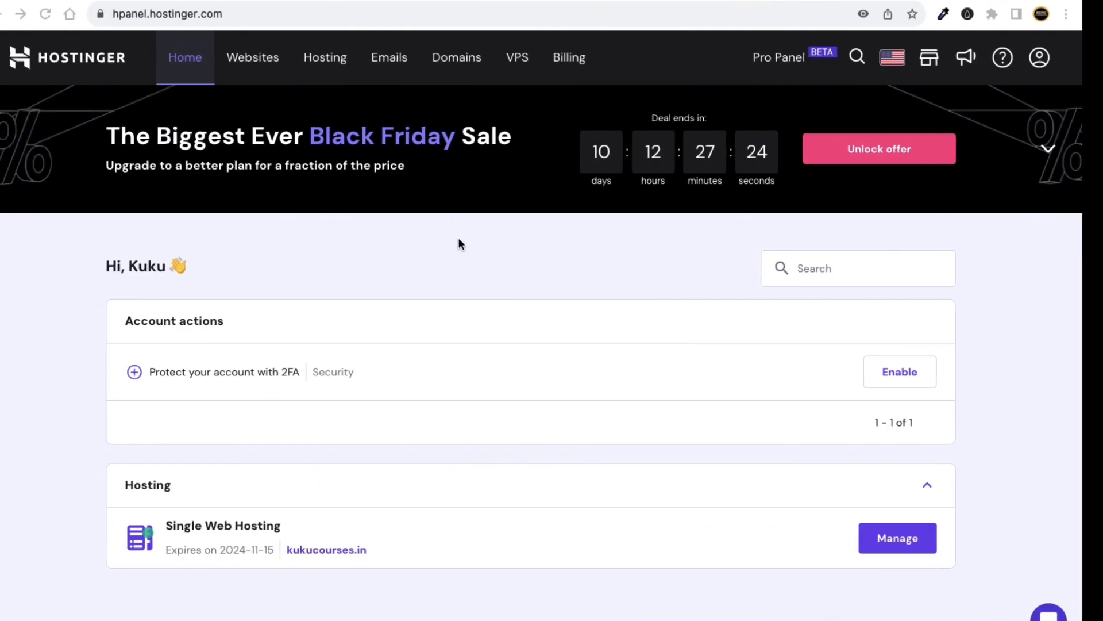
In Keynote, show the first slide 'Wait – Max to Max 24 hours', then return to Chrome's hPanel.
key(ctrl+Left)
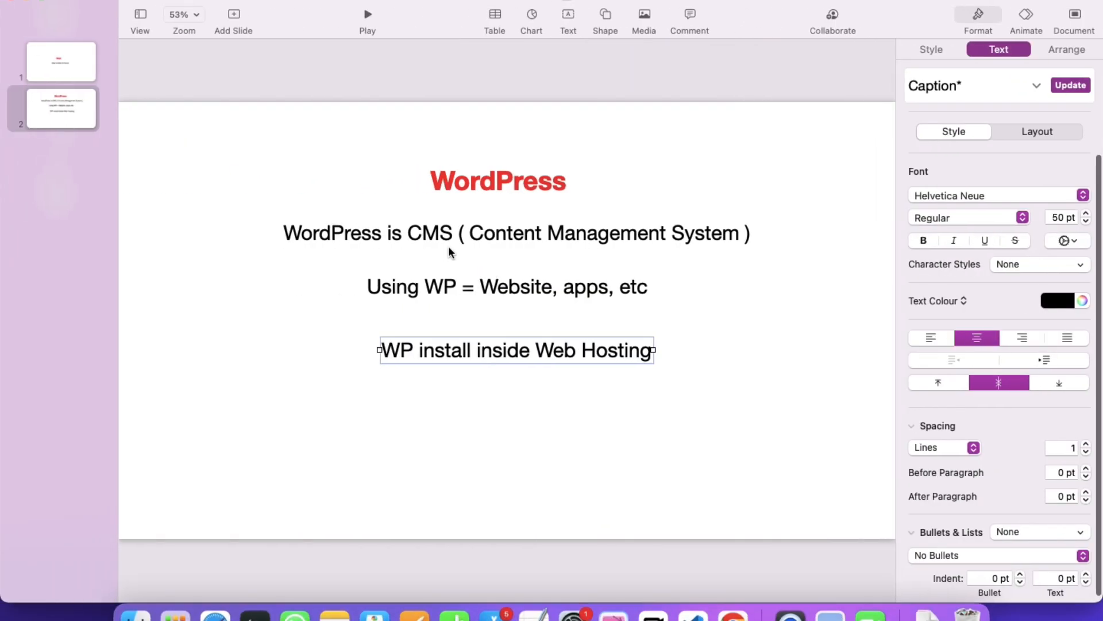
click(394, 160)
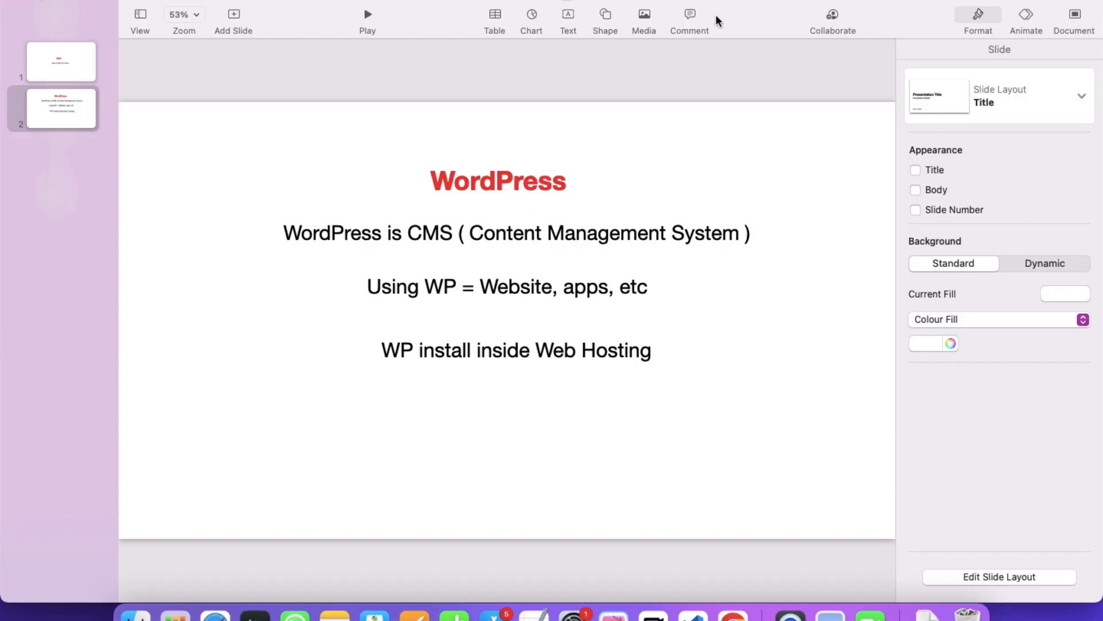
key(Up)
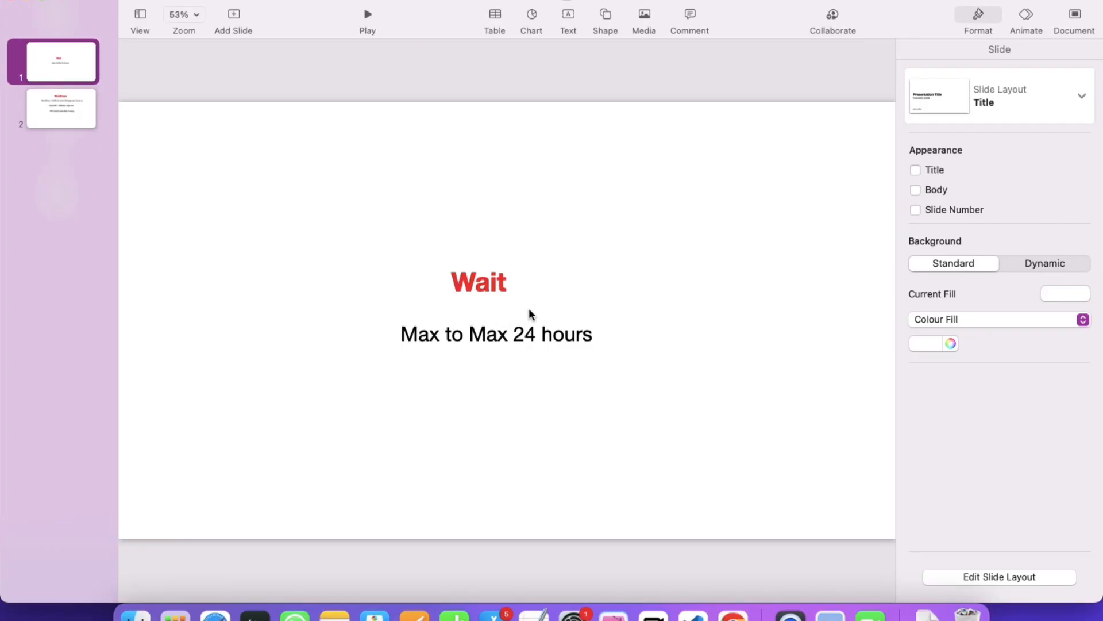
key(ctrl+Right)
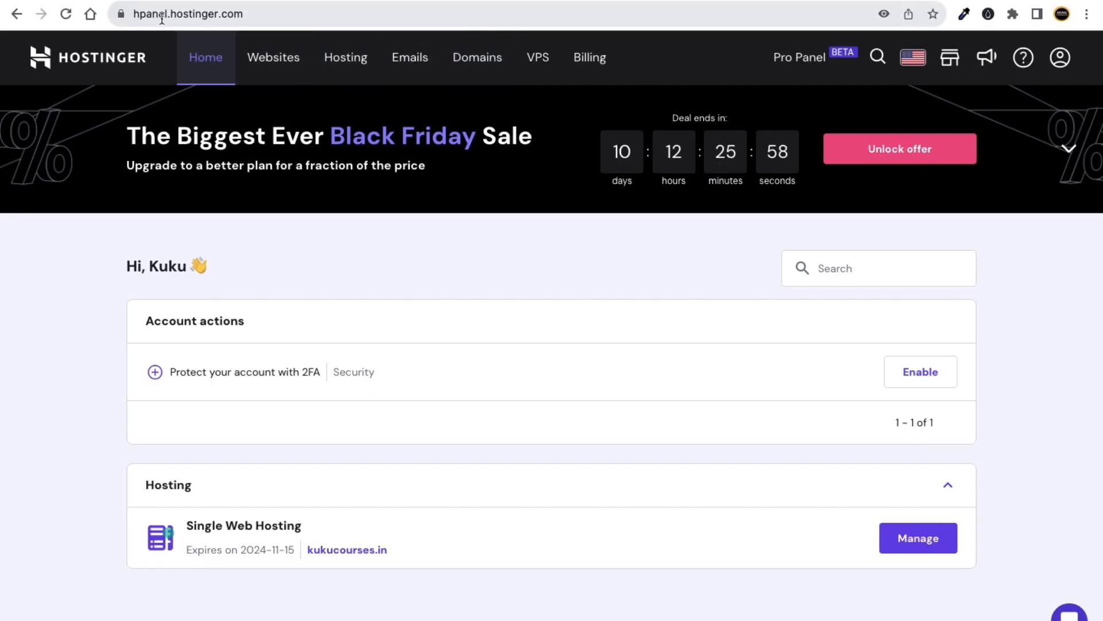
Manage kukucourses.in from the Websites list and open the live site's 'You Are All Set to Go!' page.
click(279, 65)
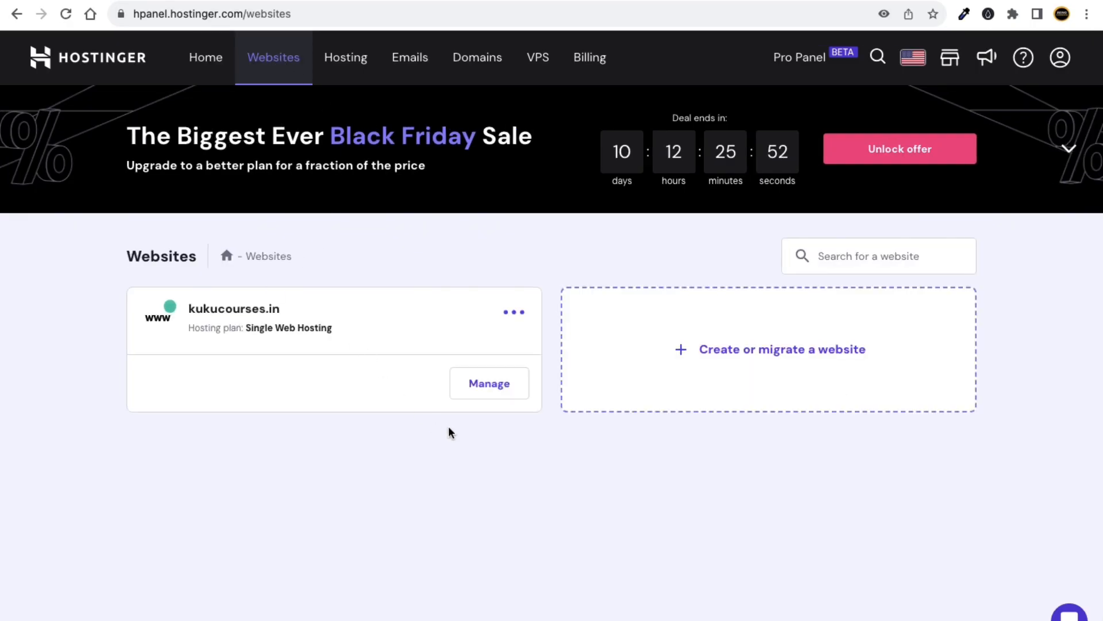
click(496, 391)
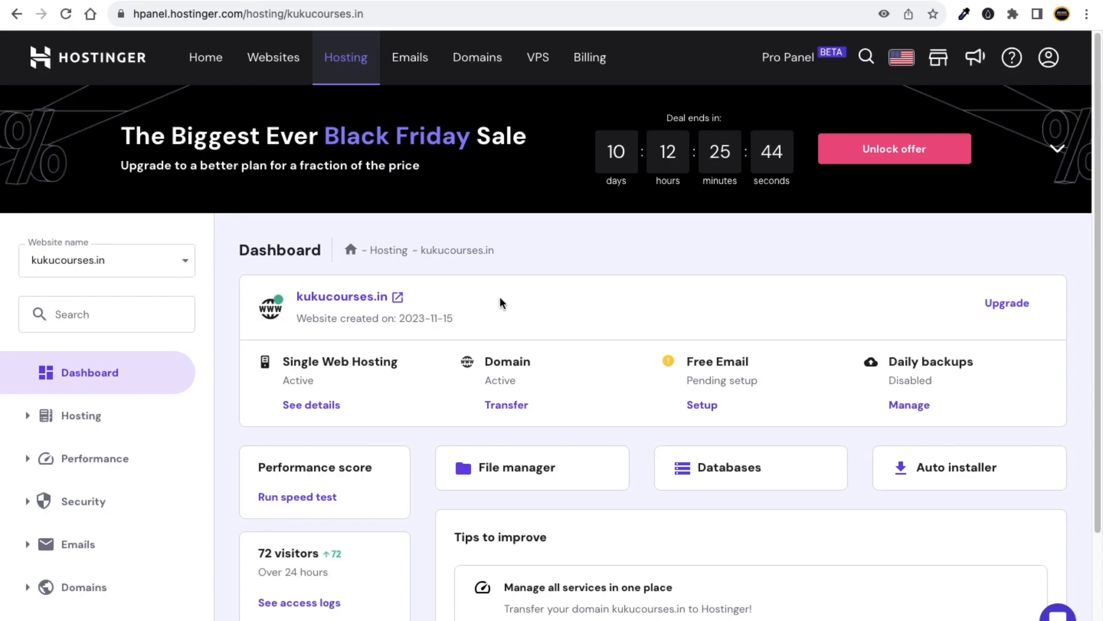
click(397, 298)
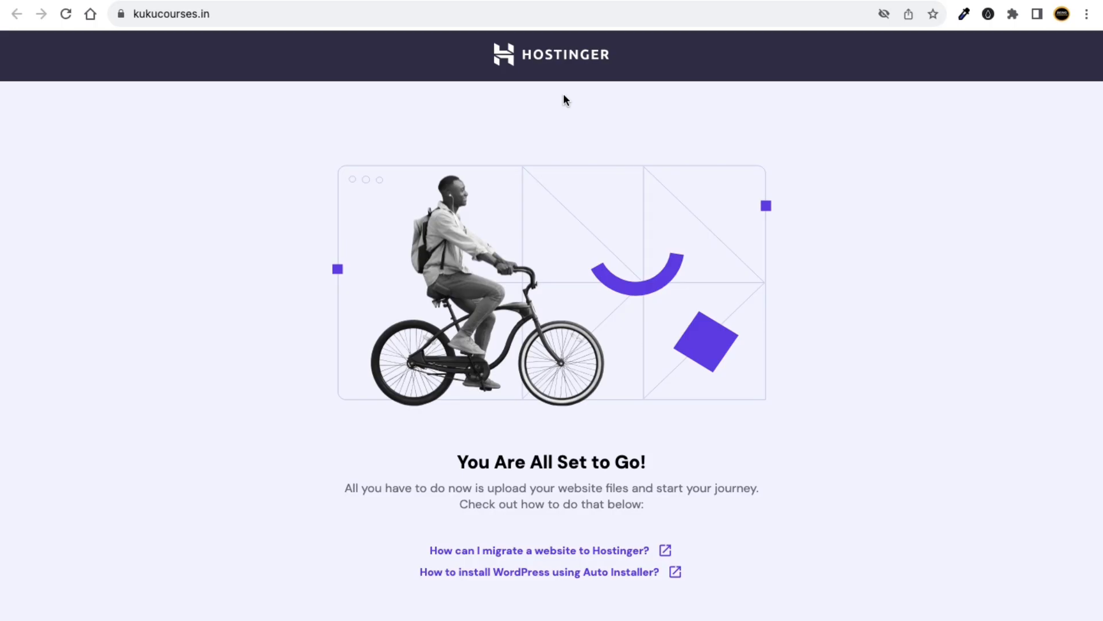
Glance at the Keynote notes, then return to the kukucourses.in hPanel dashboard tab.
key(ctrl+Left)
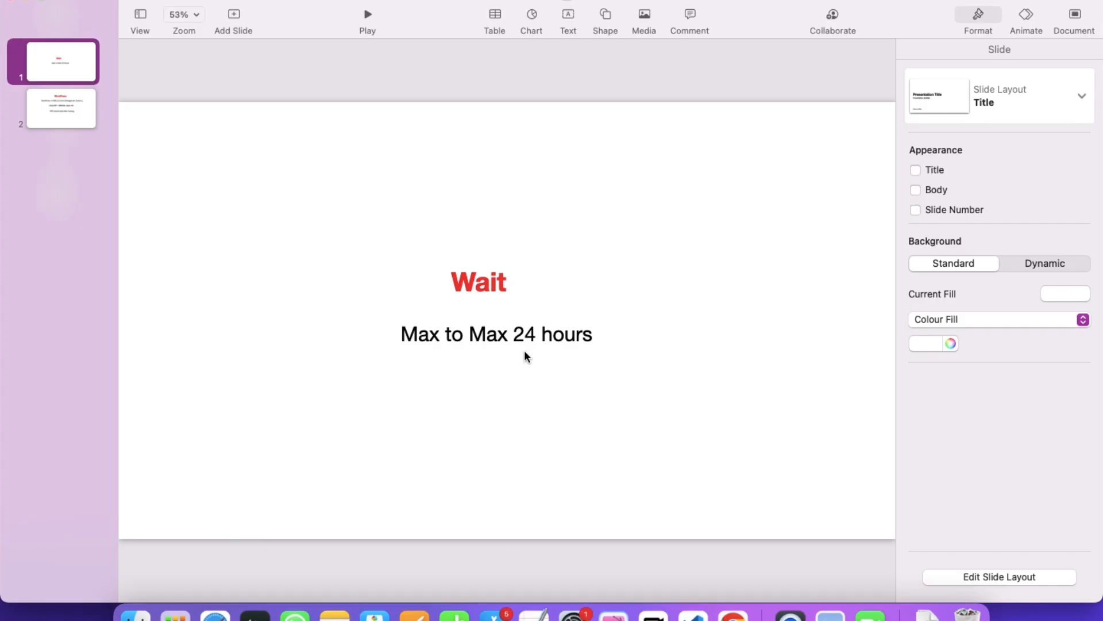
key(ctrl+Right)
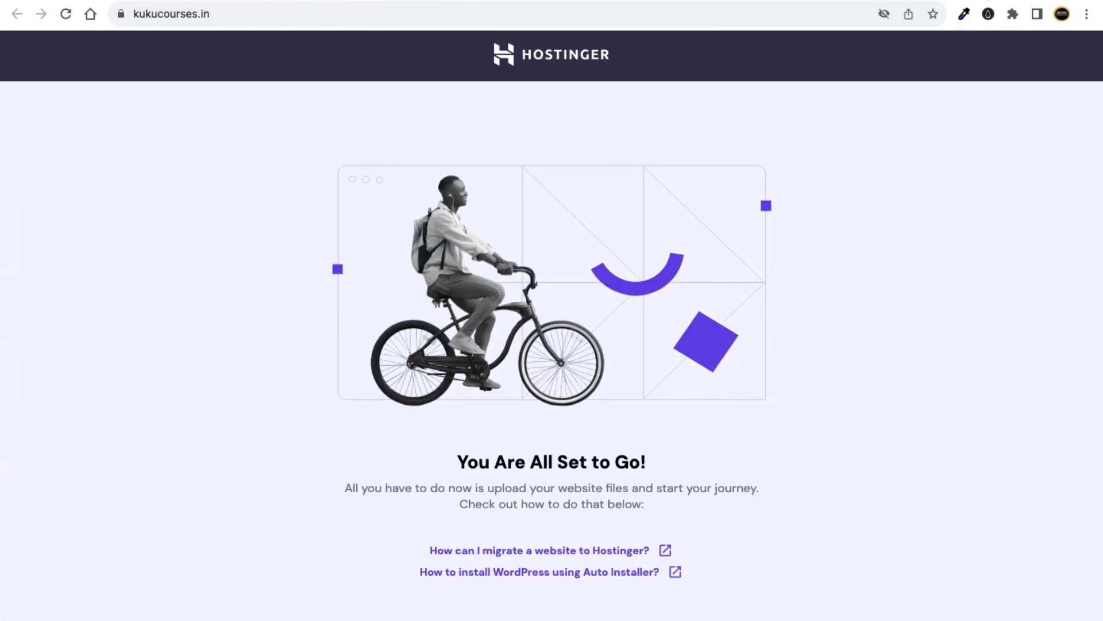
click(899, 2)
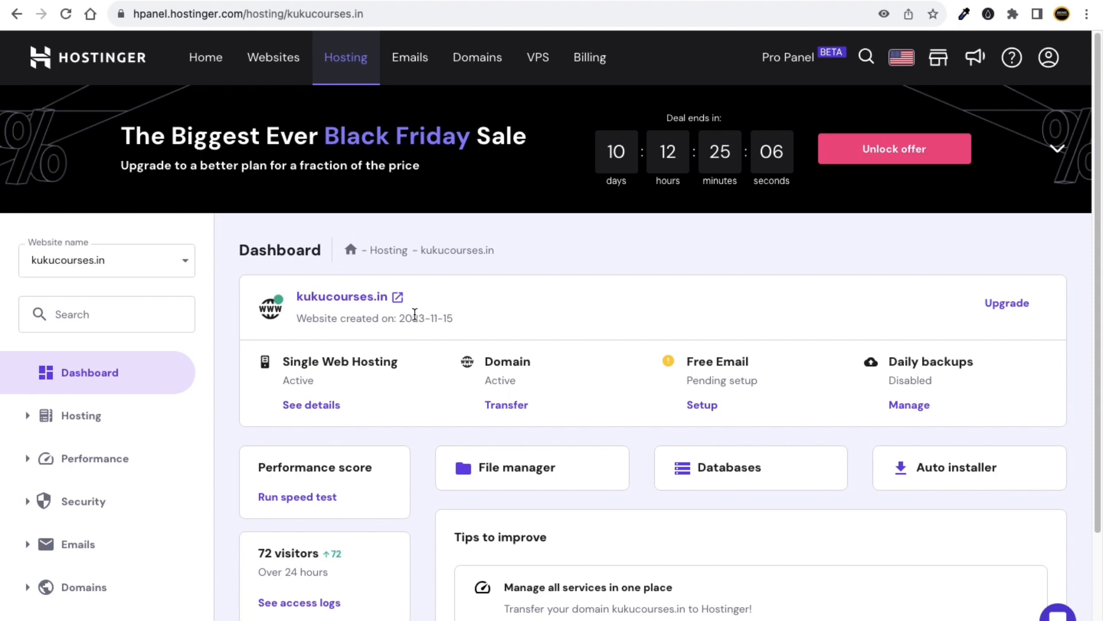
Expand Website in the hPanel sidebar and open Auto Installer for kukucourses.in.
scroll(355, 326, down, 1)
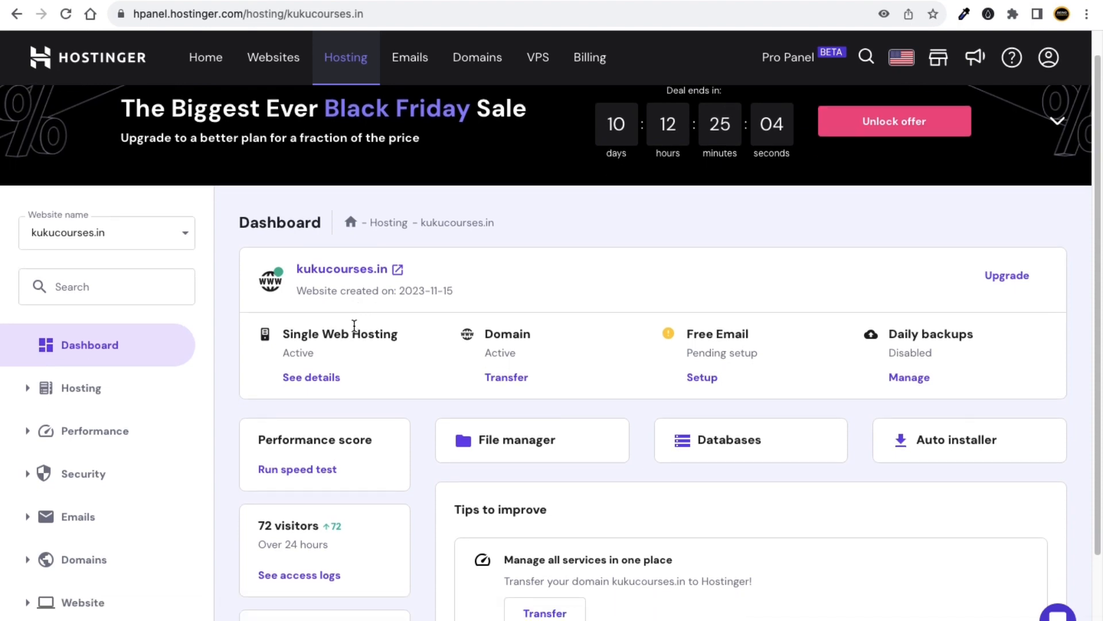
scroll(301, 311, down, 4)
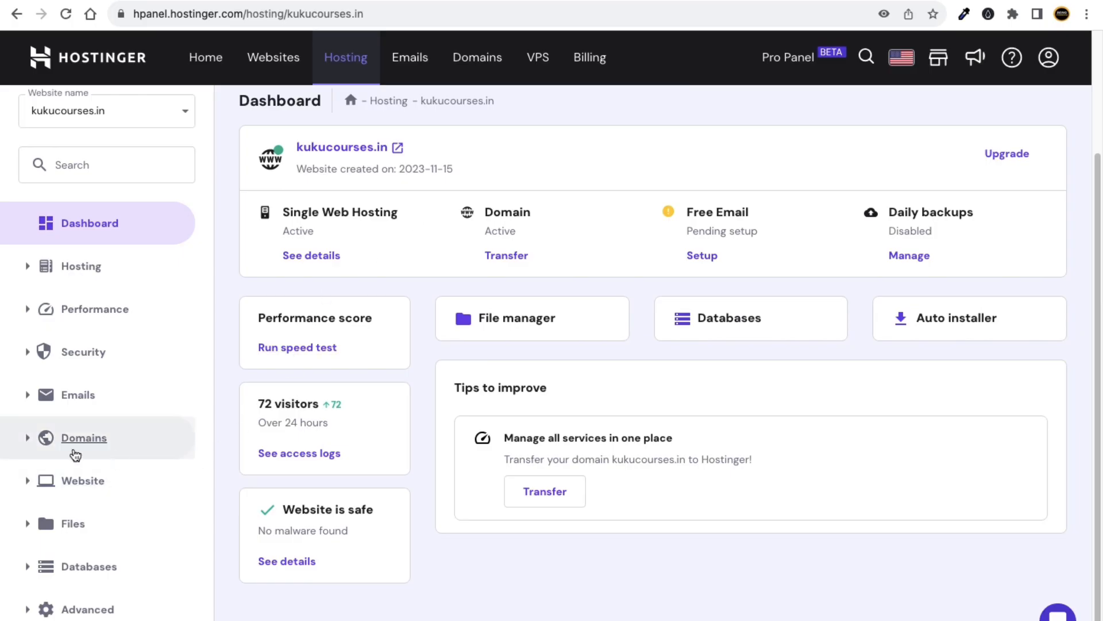
click(30, 484)
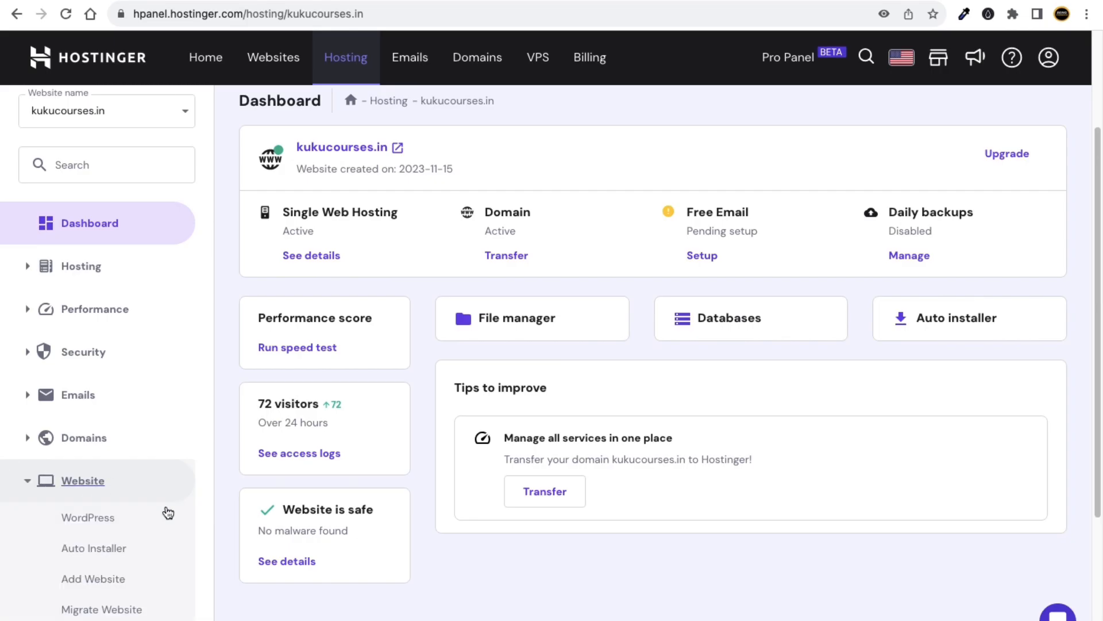
scroll(155, 534, down, 1)
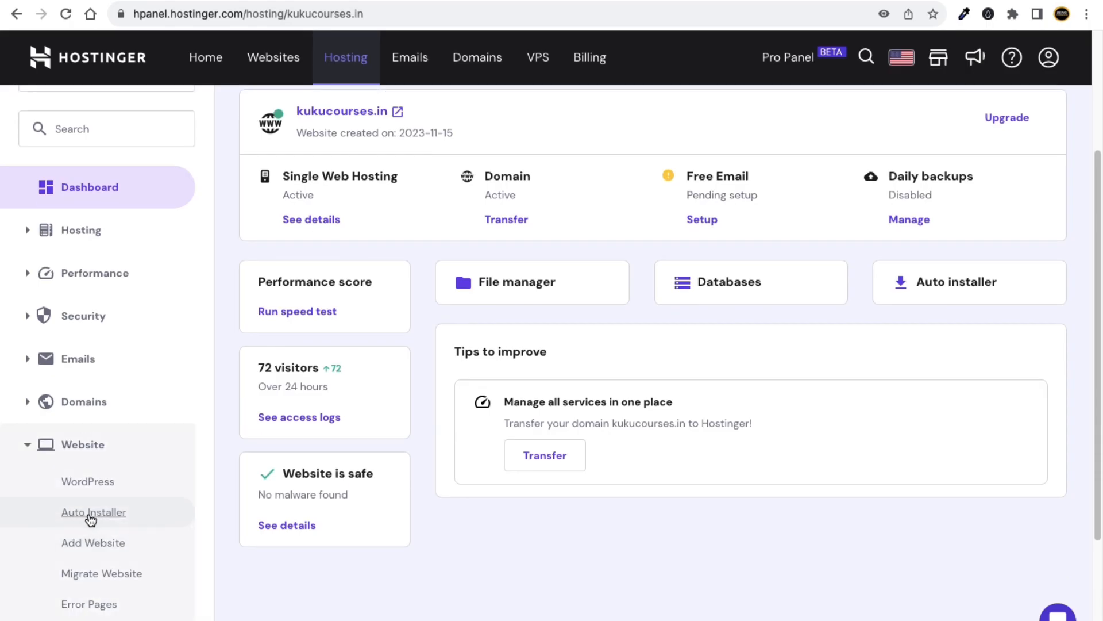
click(103, 519)
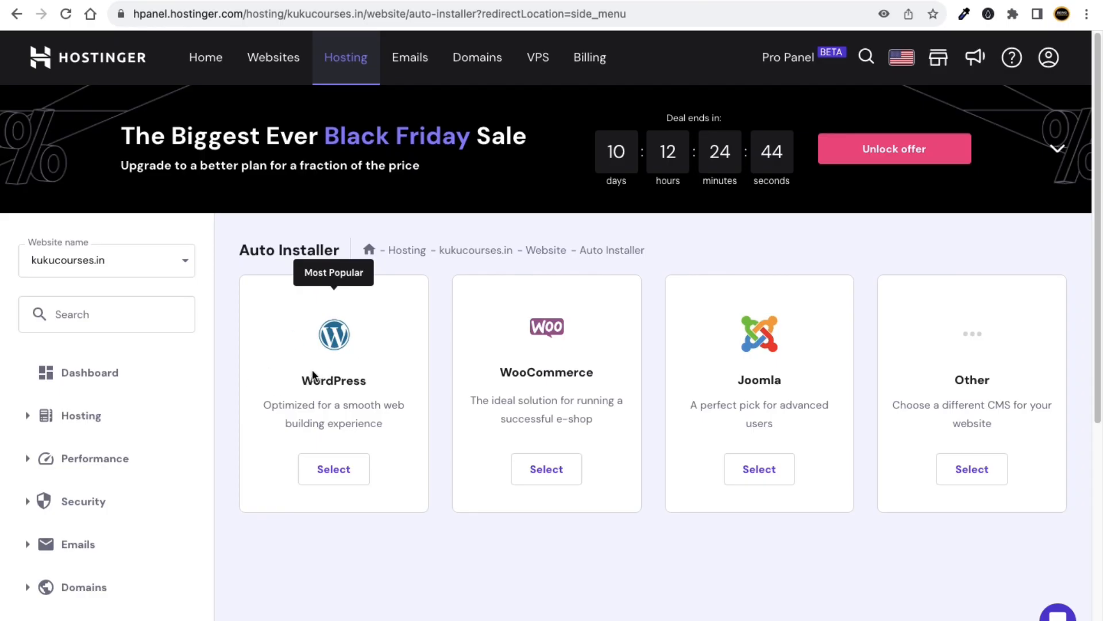
drag(301, 380, 394, 388)
Select WordPress in Auto Installer and set the website title to 'kukucourses'.
click(394, 389)
click(340, 468)
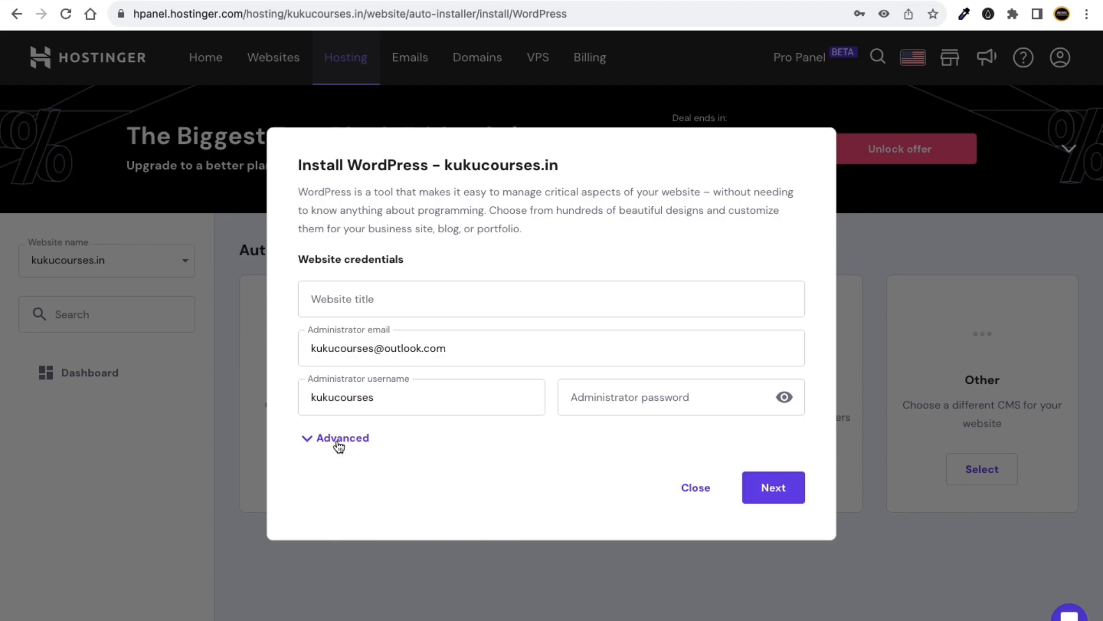
click(398, 302)
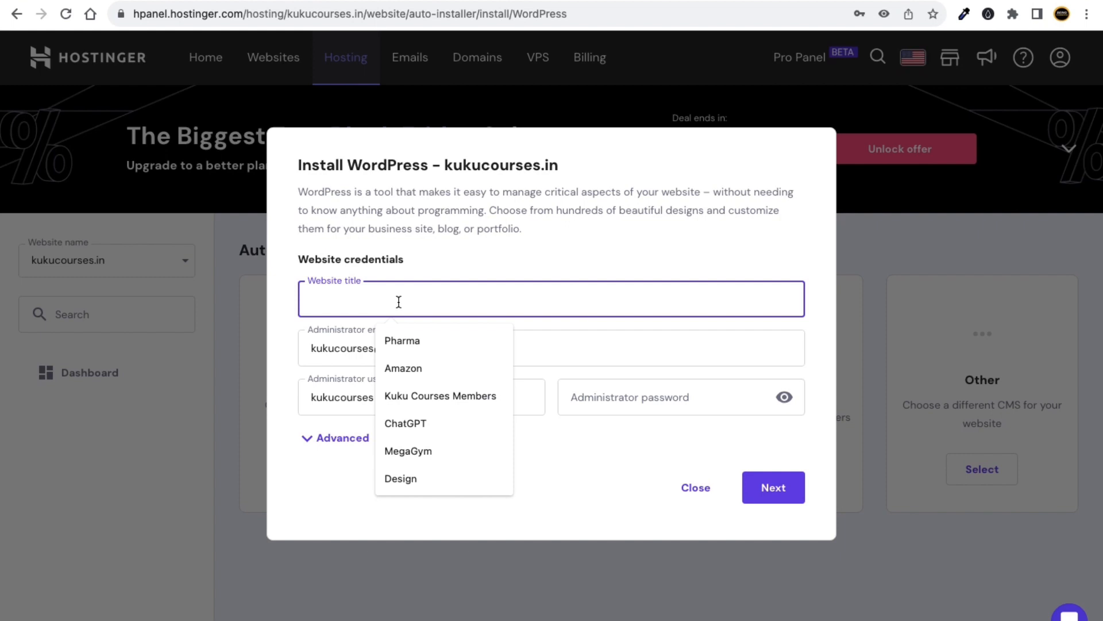
text(kukuc)
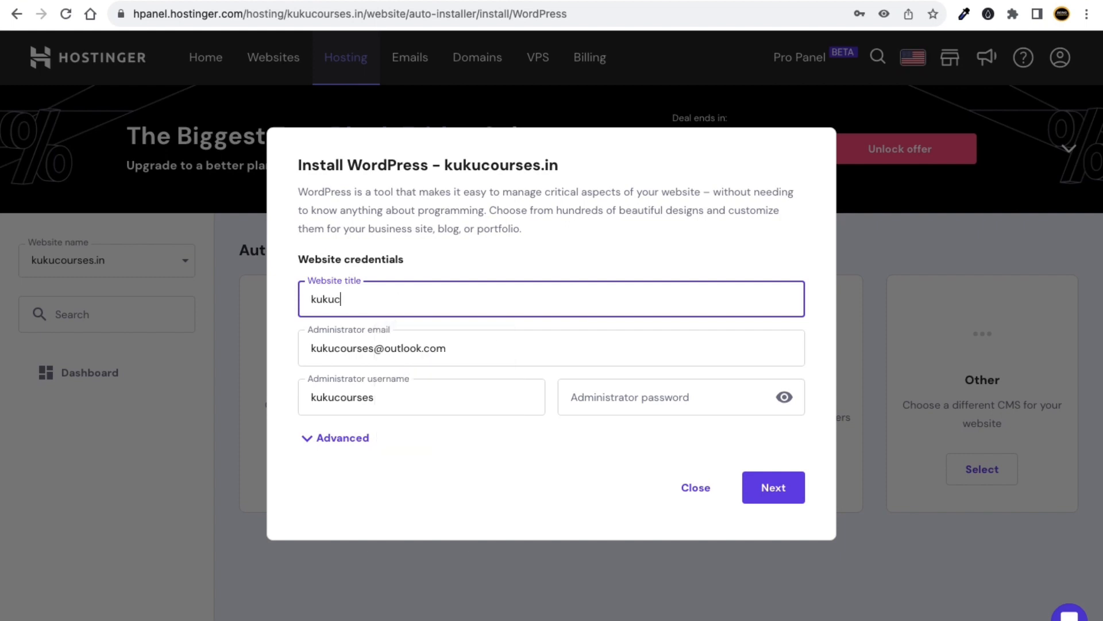
text(ourses)
Use the administrator email as the username, leave the password unfilled, and open a blank tab.
click(462, 350)
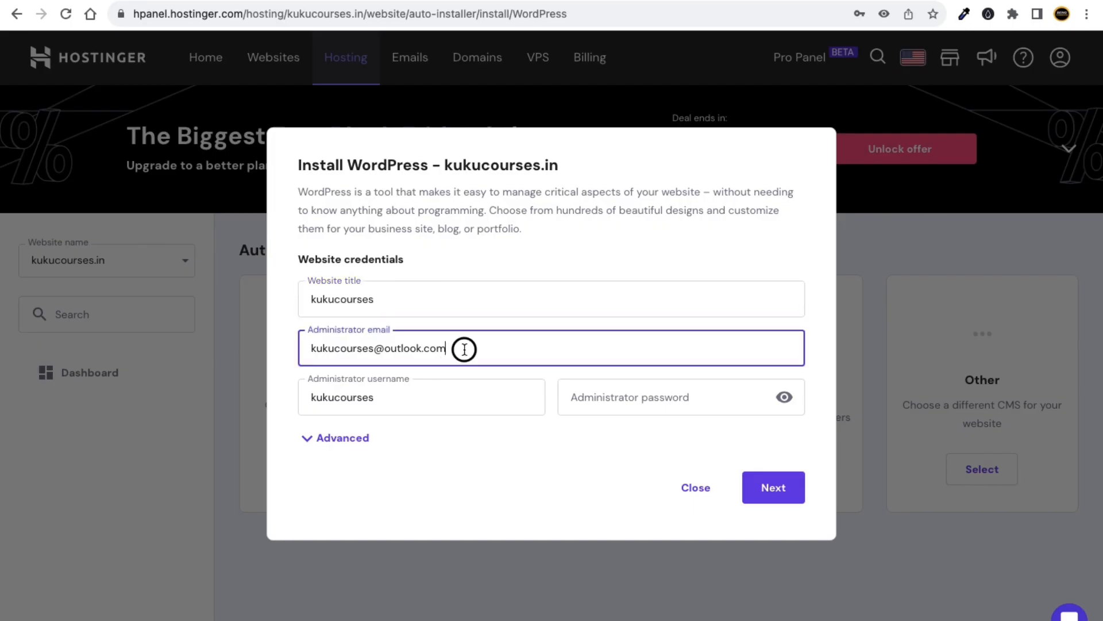
key(ctrl+a)
key(ctrl+c)
click(368, 398)
key(ctrl+a)
key(ctrl+v)
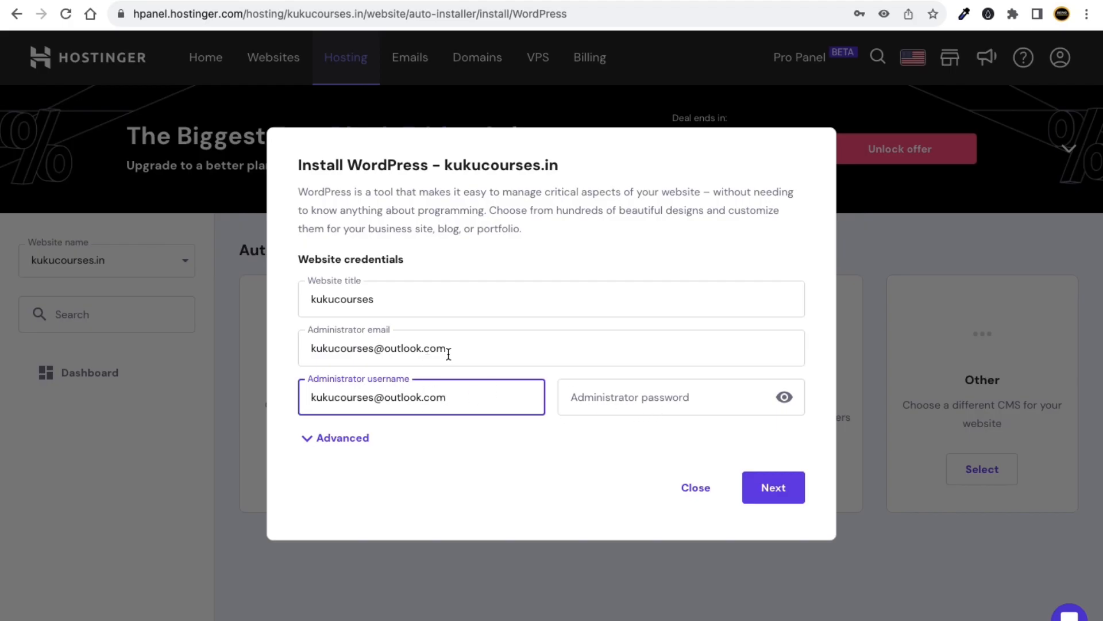
click(687, 396)
click(675, 457)
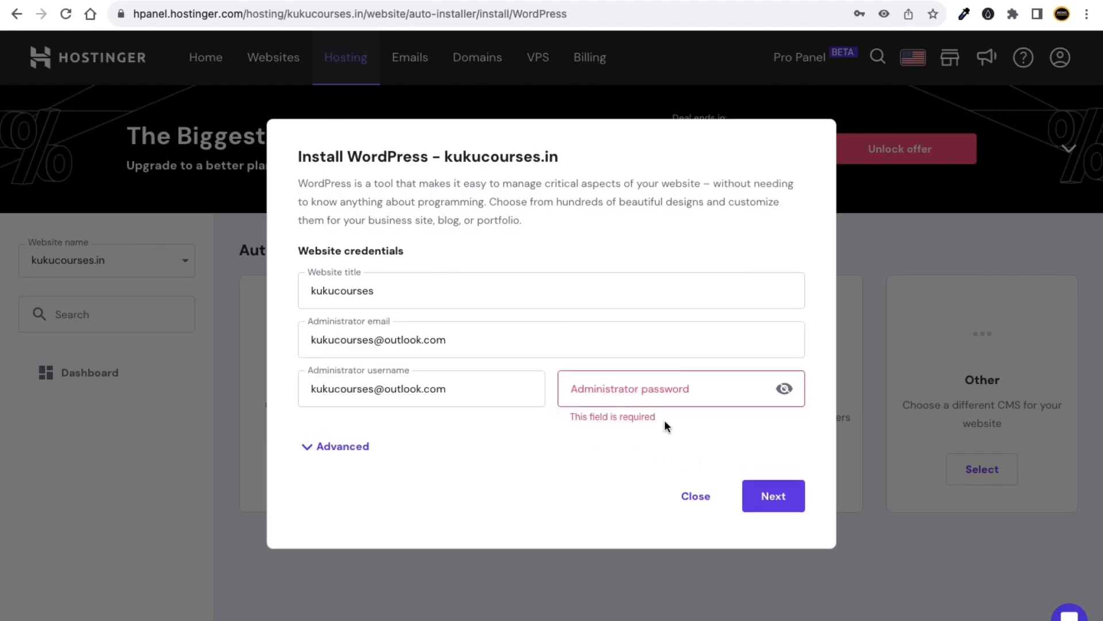
key(ctrl+t)
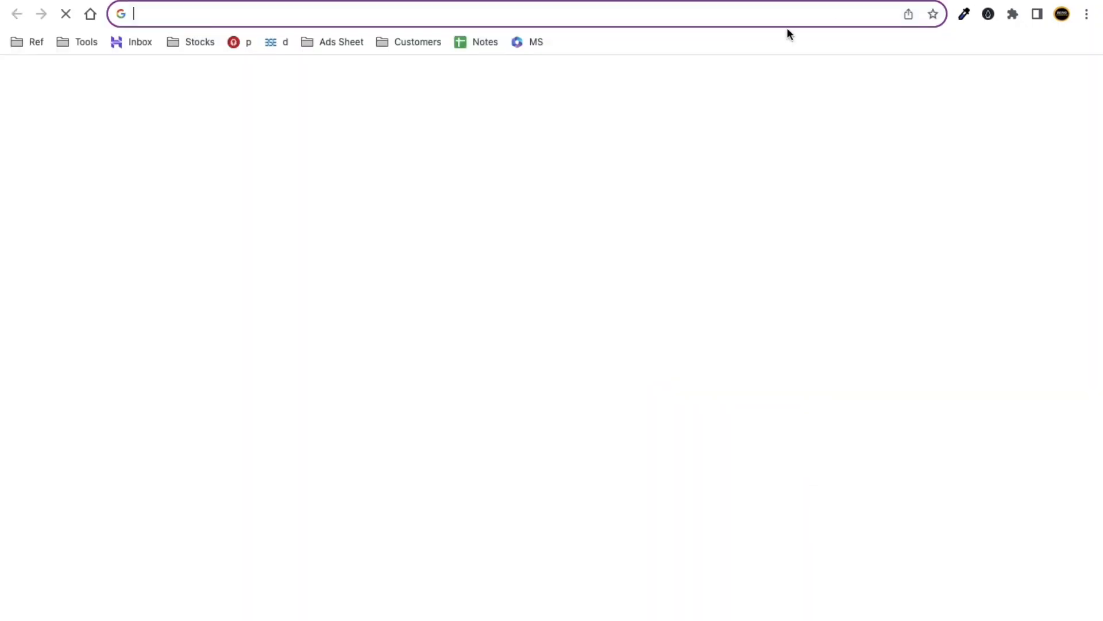
Search Google for 'kuku courses password generator'.
text(kuku co)
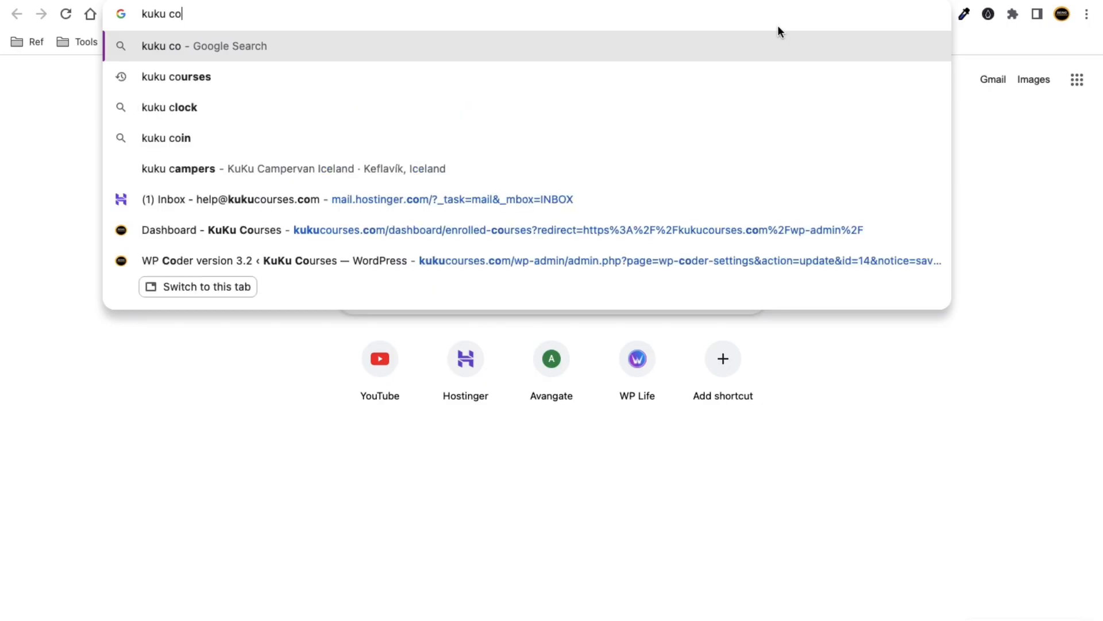
text(urses p)
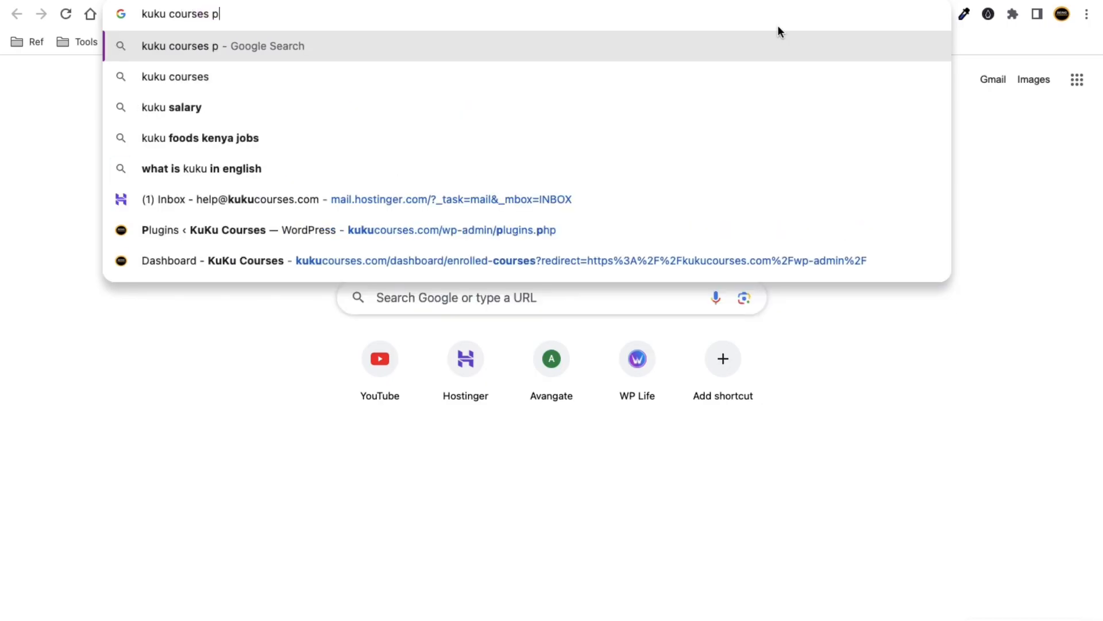
text(assword )
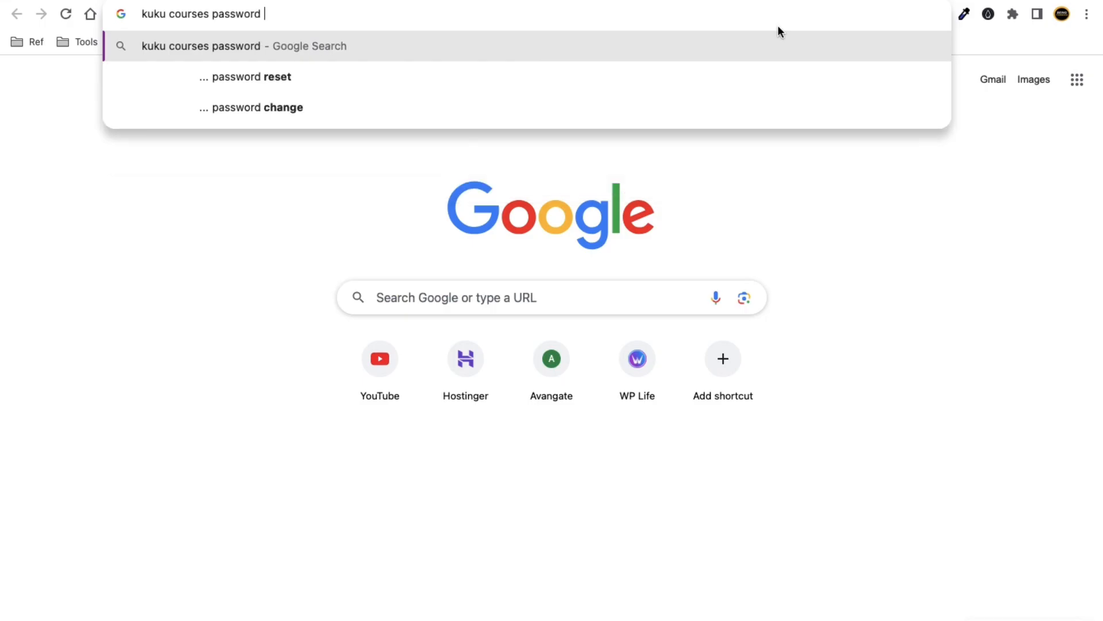
text(generator)
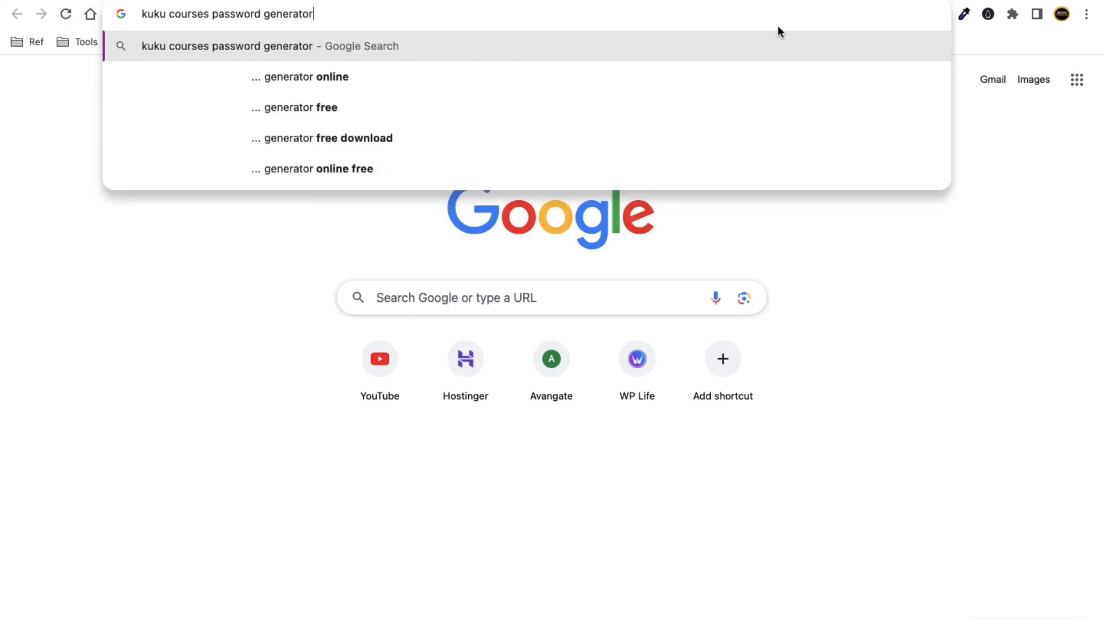
key(Return)
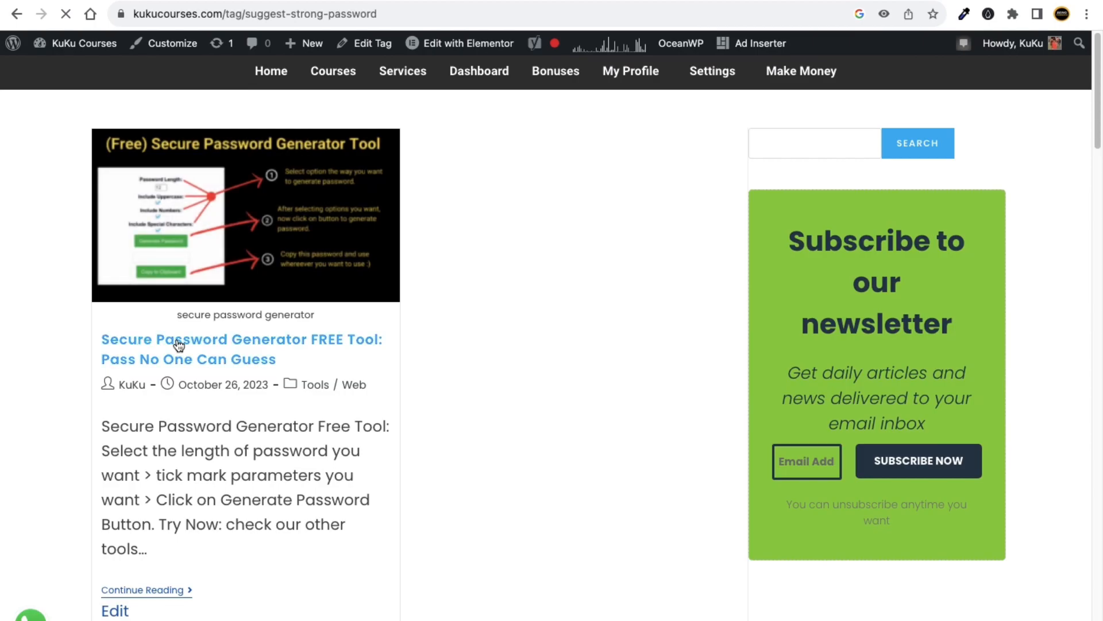
Open the Secure Password Generator post and set Password Length to 8.
click(190, 344)
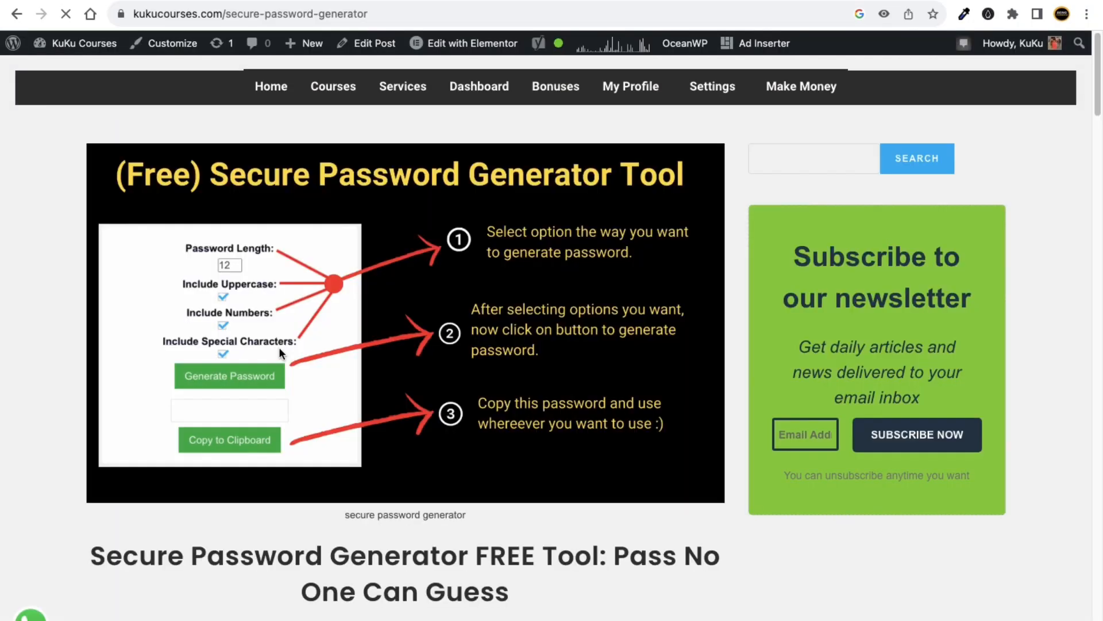
scroll(411, 440, down, 10)
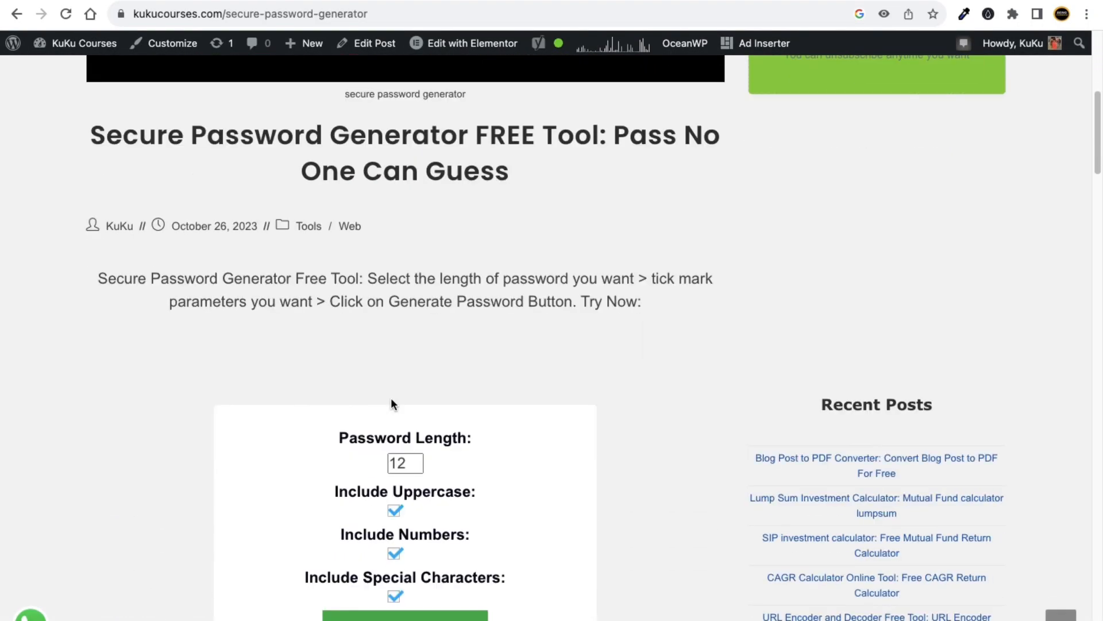
drag(409, 331, 389, 328)
text(8)
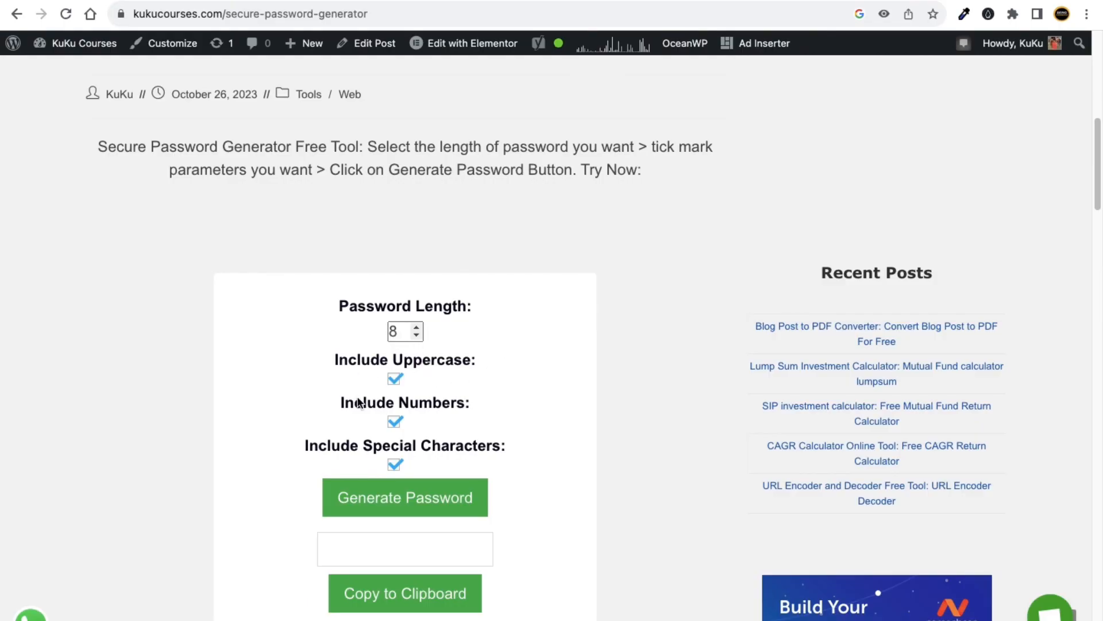
With uppercase, numbers and special characters on, generate the 8-character password and copy it.
scroll(484, 440, down, 1)
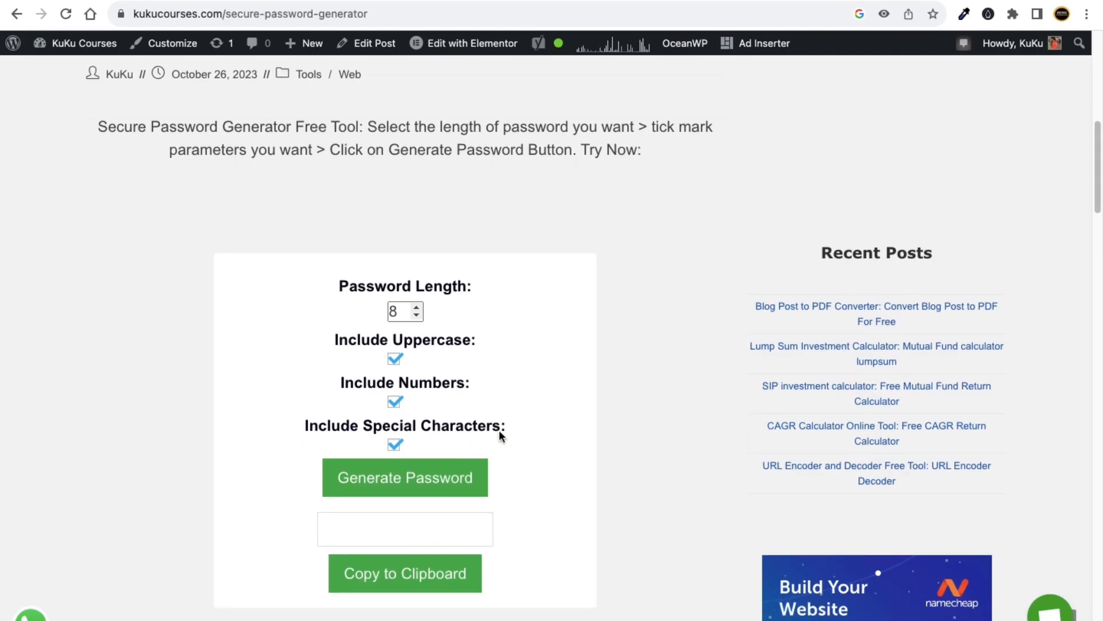
scroll(499, 435, down, 1)
click(396, 378)
click(397, 378)
scroll(434, 402, down, 1)
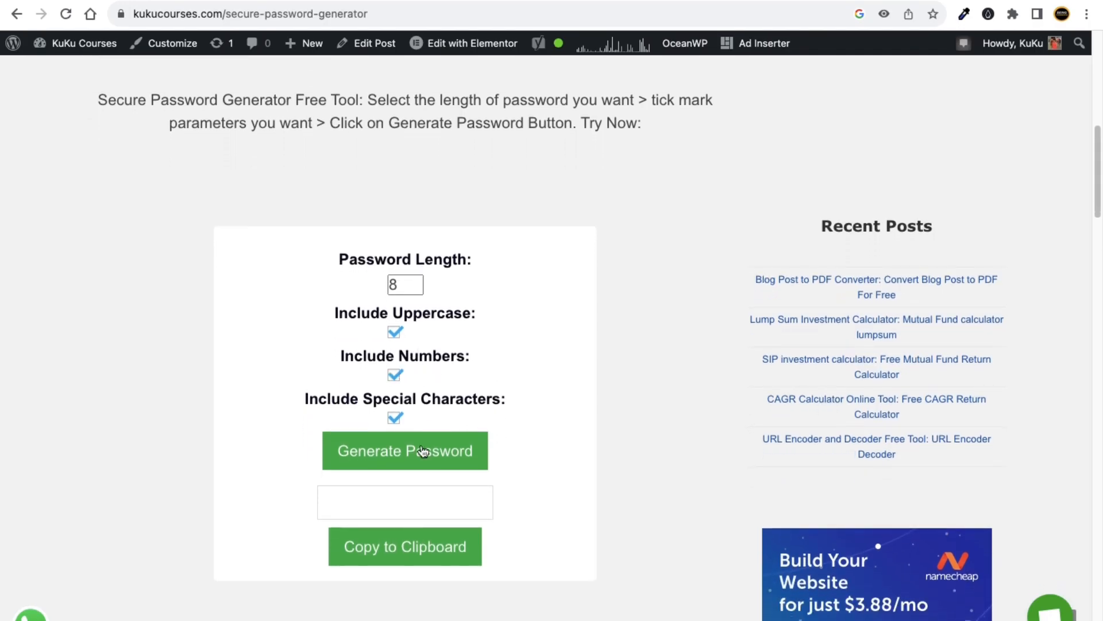
click(386, 453)
click(402, 545)
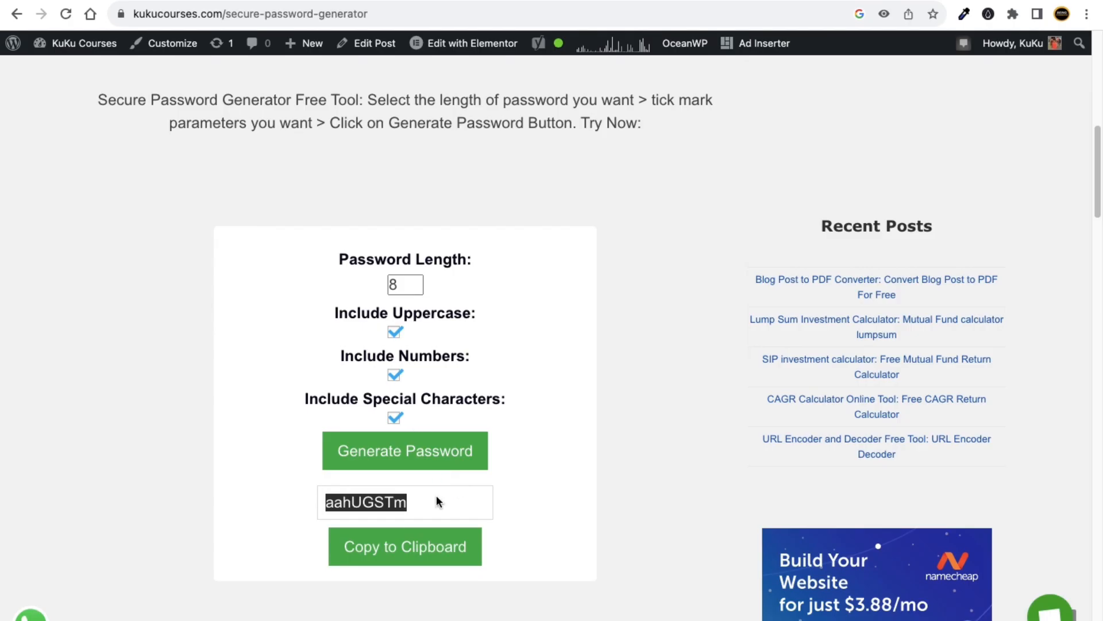
click(408, 545)
Paste the generated password as the Hostinger admin password and note it lacks a number and symbol.
click(813, 3)
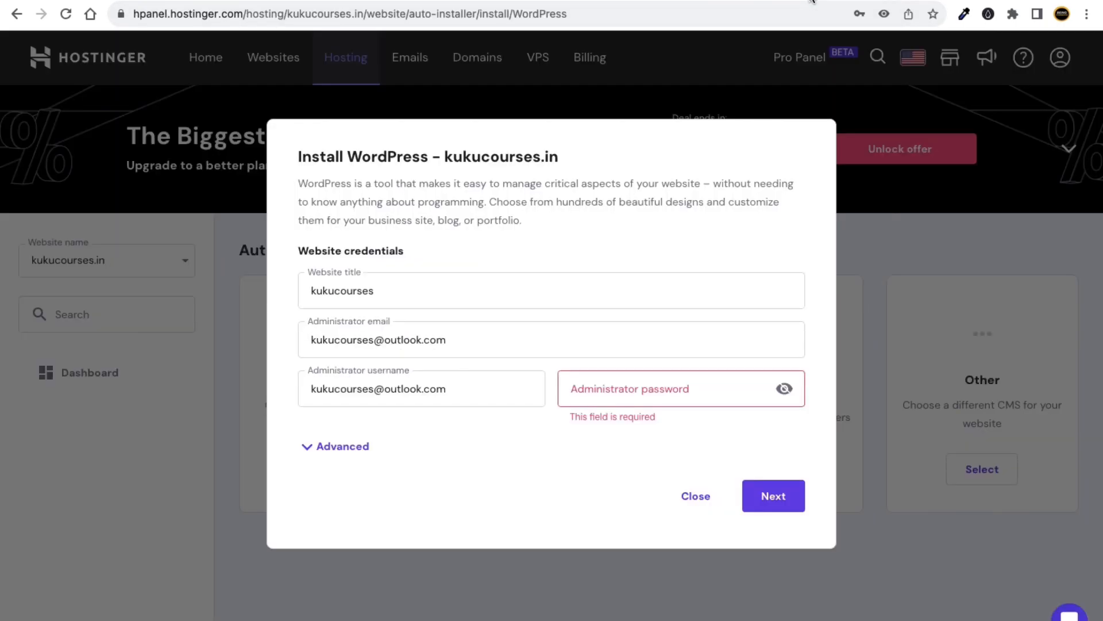
click(627, 399)
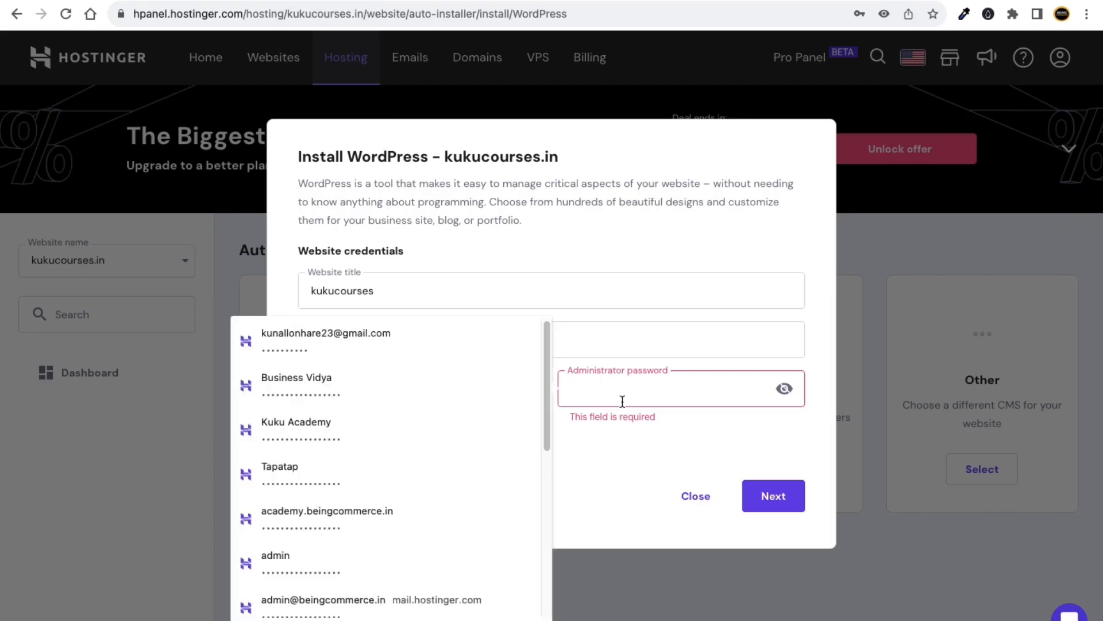
key(ctrl+v)
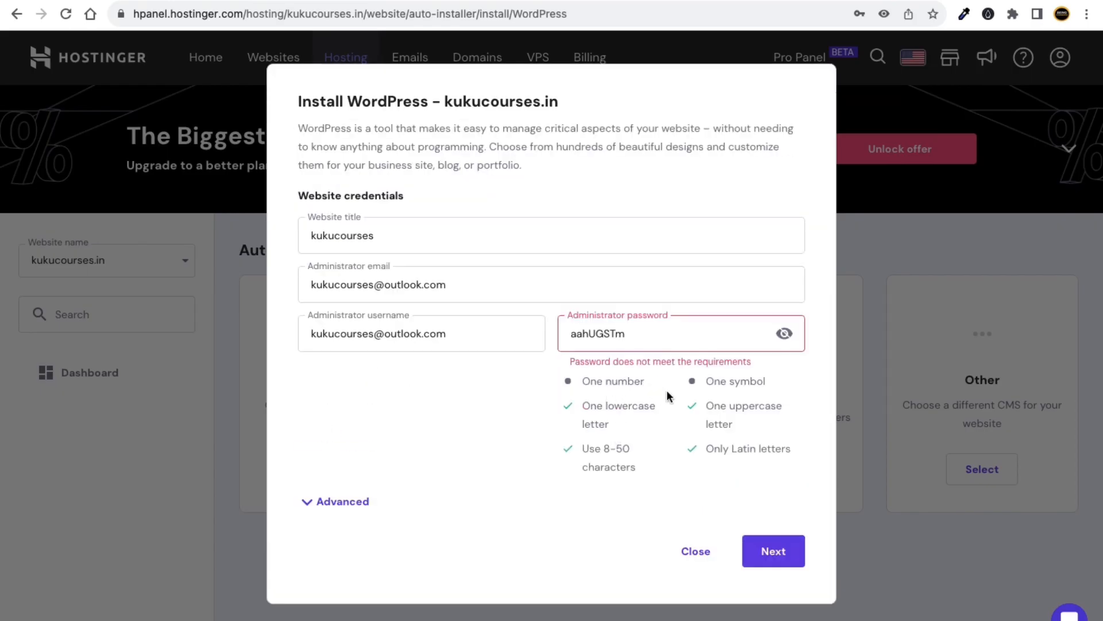
drag(640, 382, 609, 381)
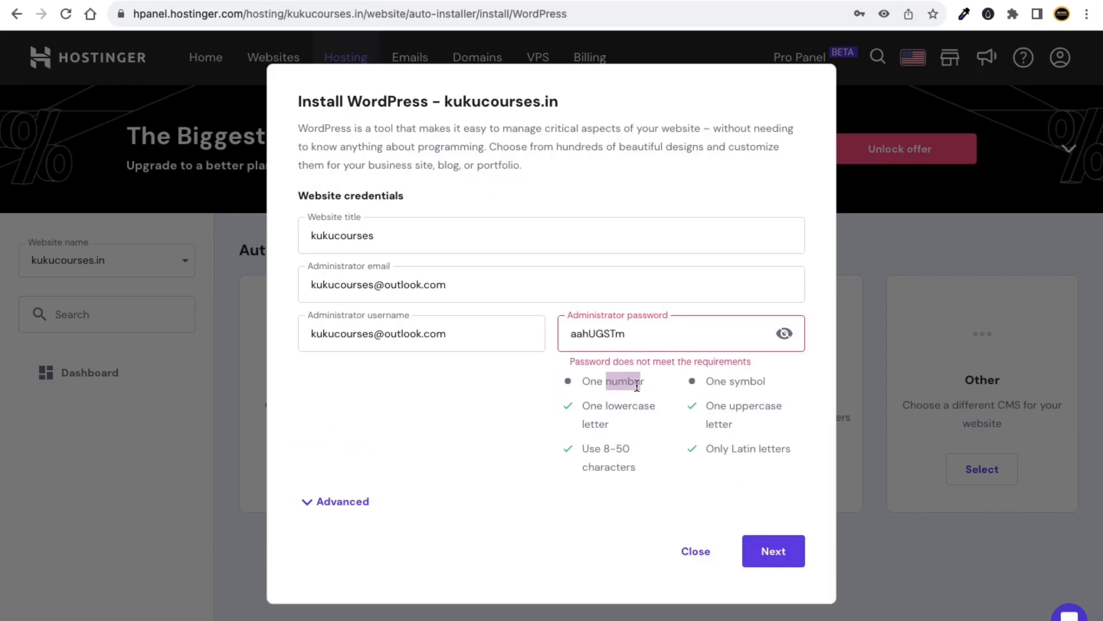
drag(750, 381, 721, 384)
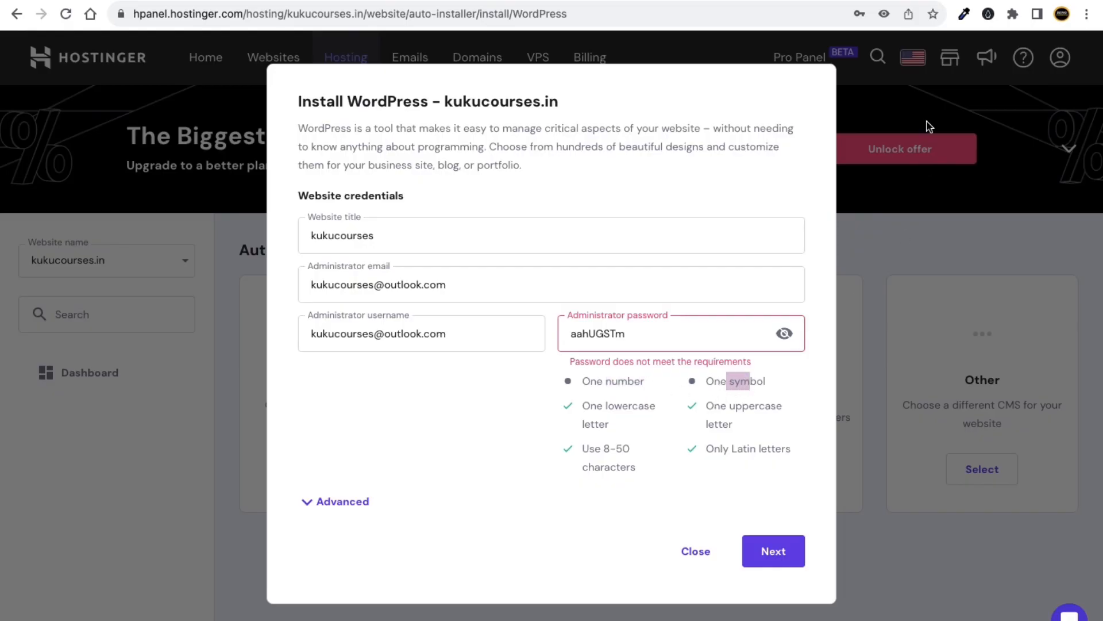
click(904, 2)
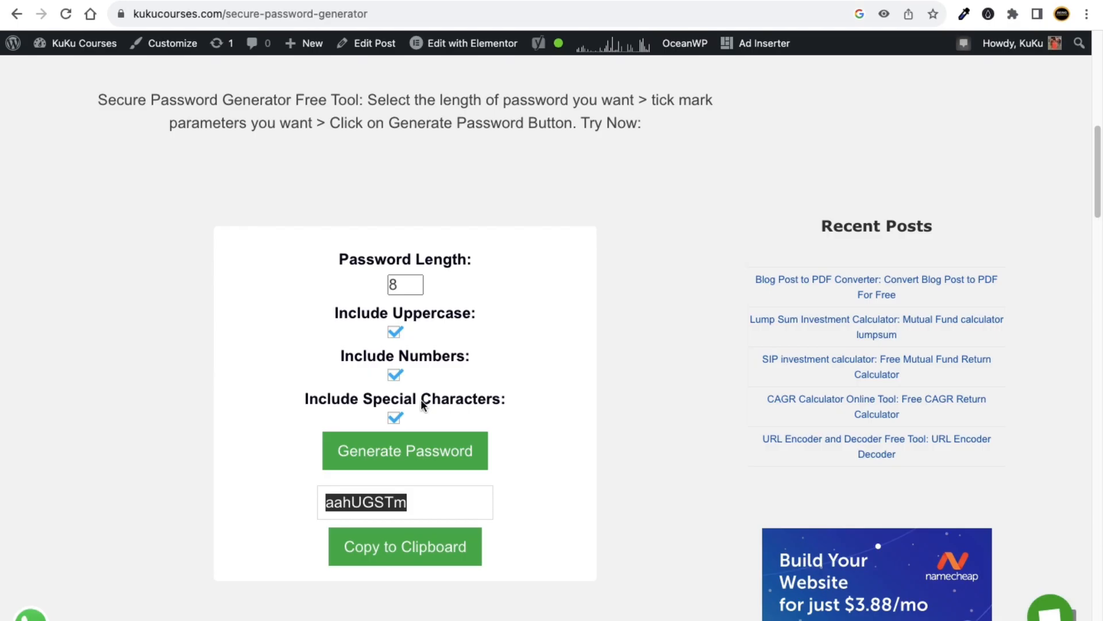
Set the password length to 12, generate a new password, and copy it.
click(422, 502)
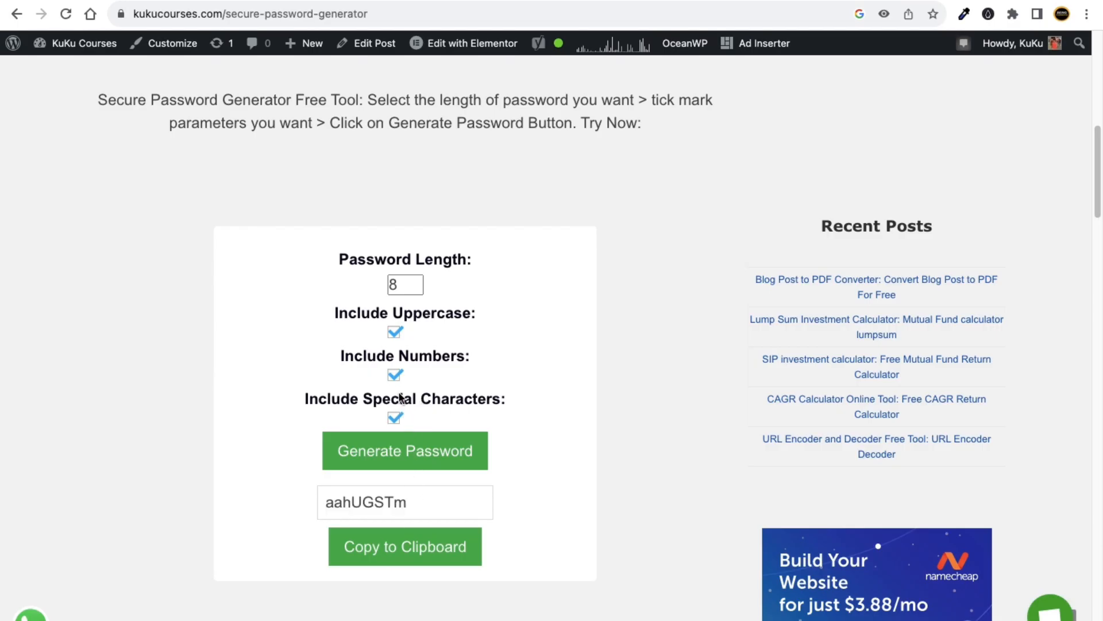
click(392, 282)
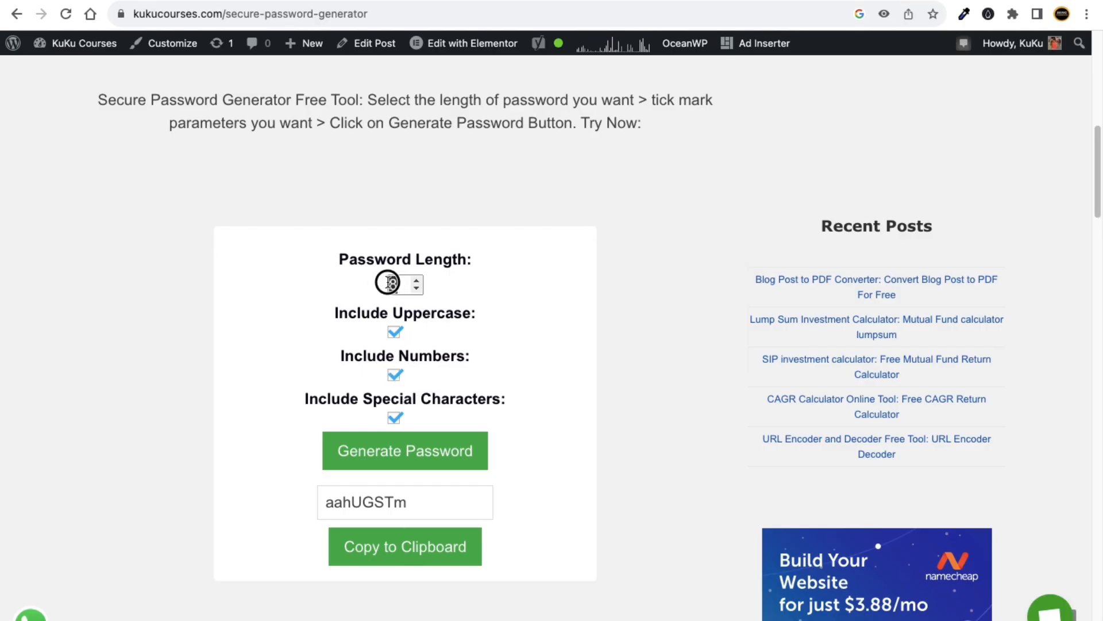
text(12)
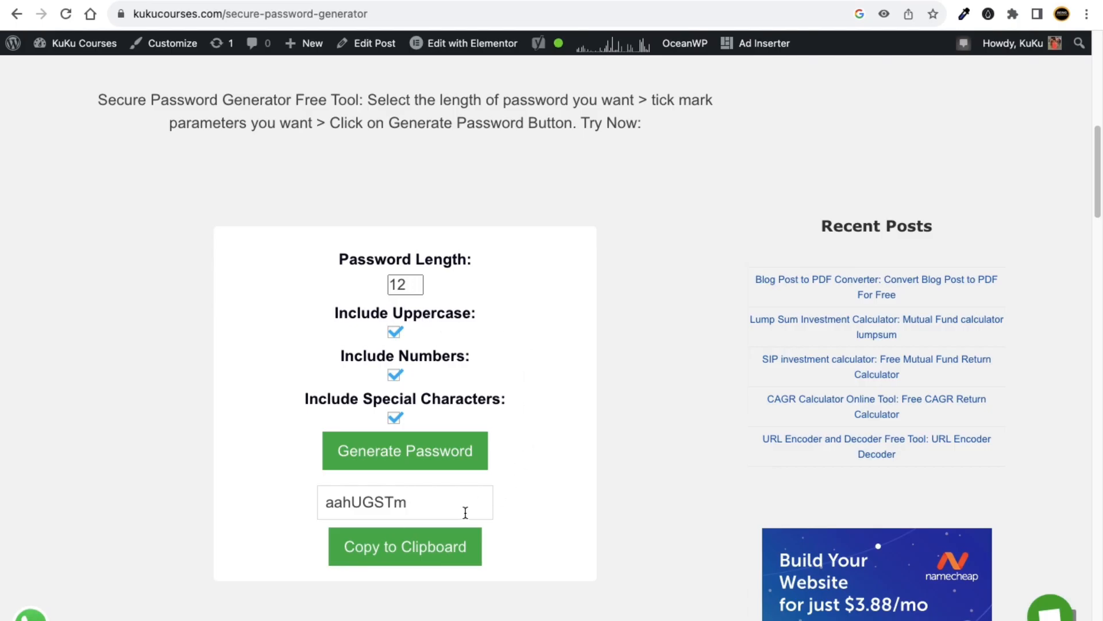
click(385, 450)
click(452, 508)
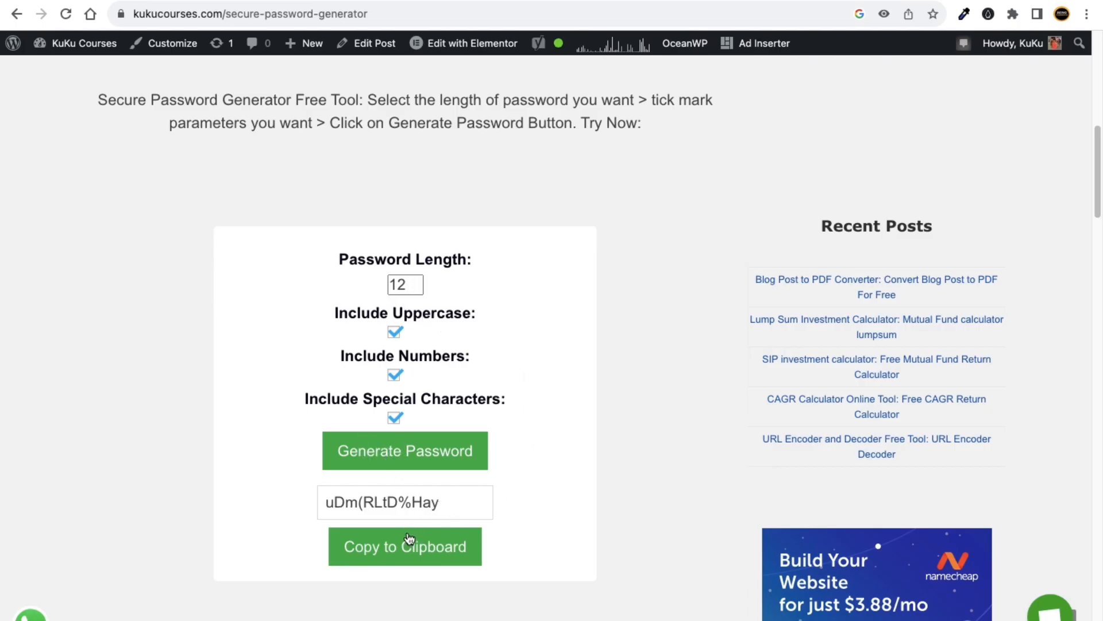
click(409, 544)
click(811, 5)
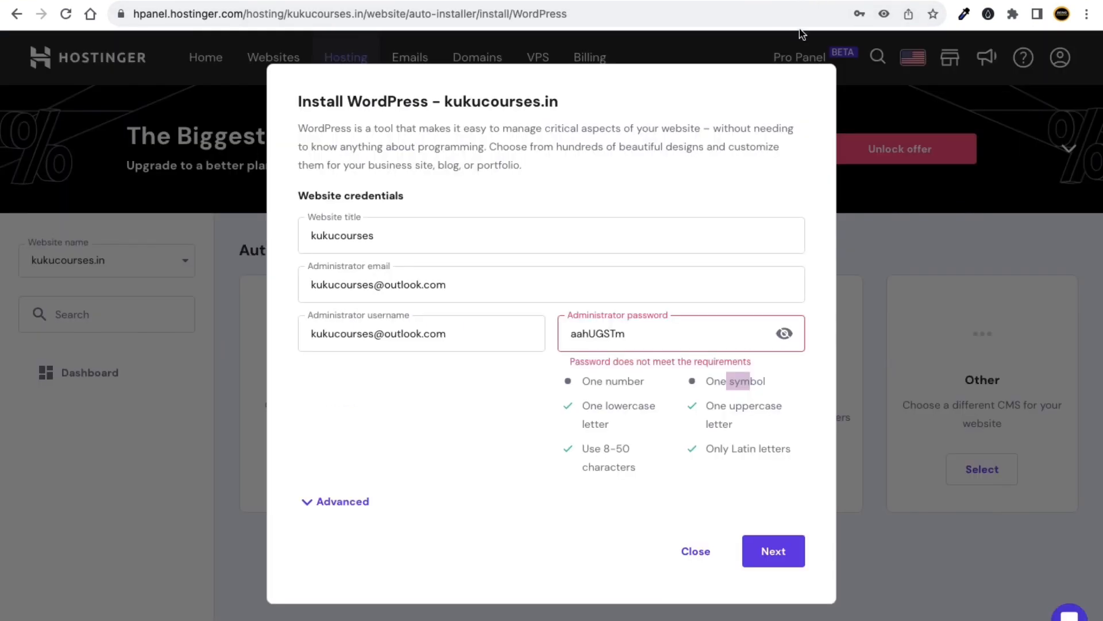
Replace the administrator password with the copied one, appending the digit 4.
drag(634, 335, 557, 328)
key(ctrl+v)
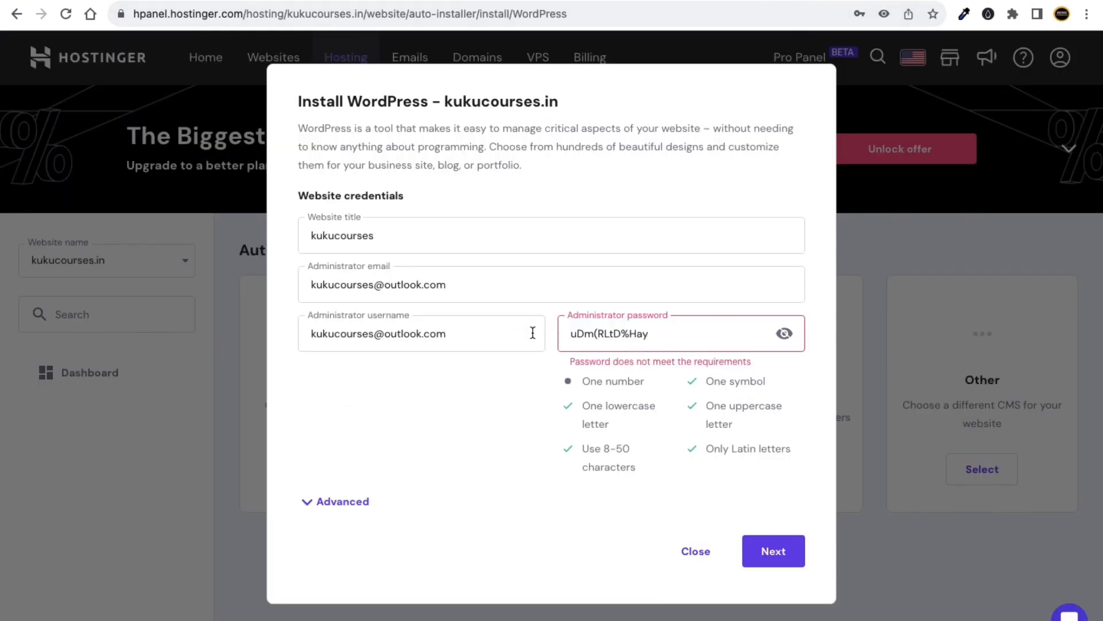
text(4)
click(654, 387)
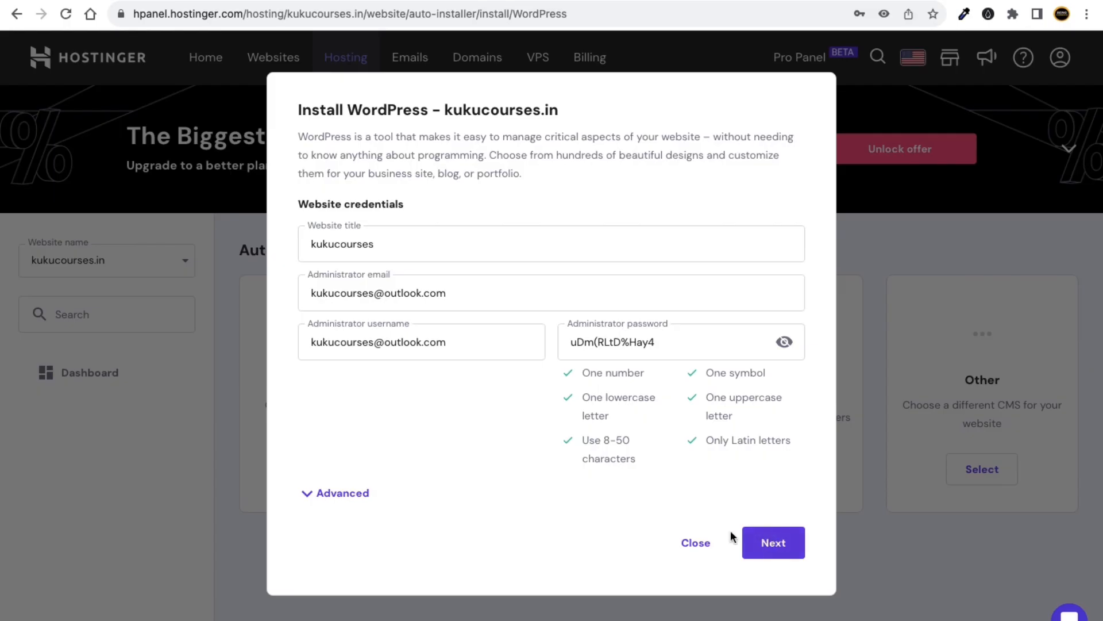
Expand the Advanced options and continue to the next installation step.
click(303, 493)
scroll(393, 478, down, 3)
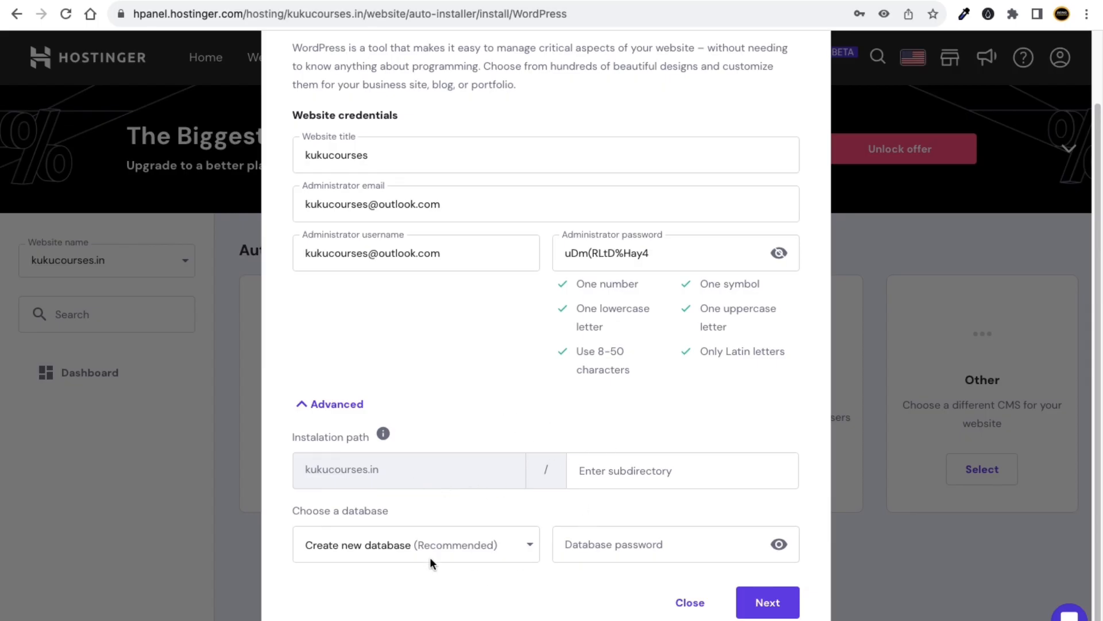
scroll(431, 432, up, 3)
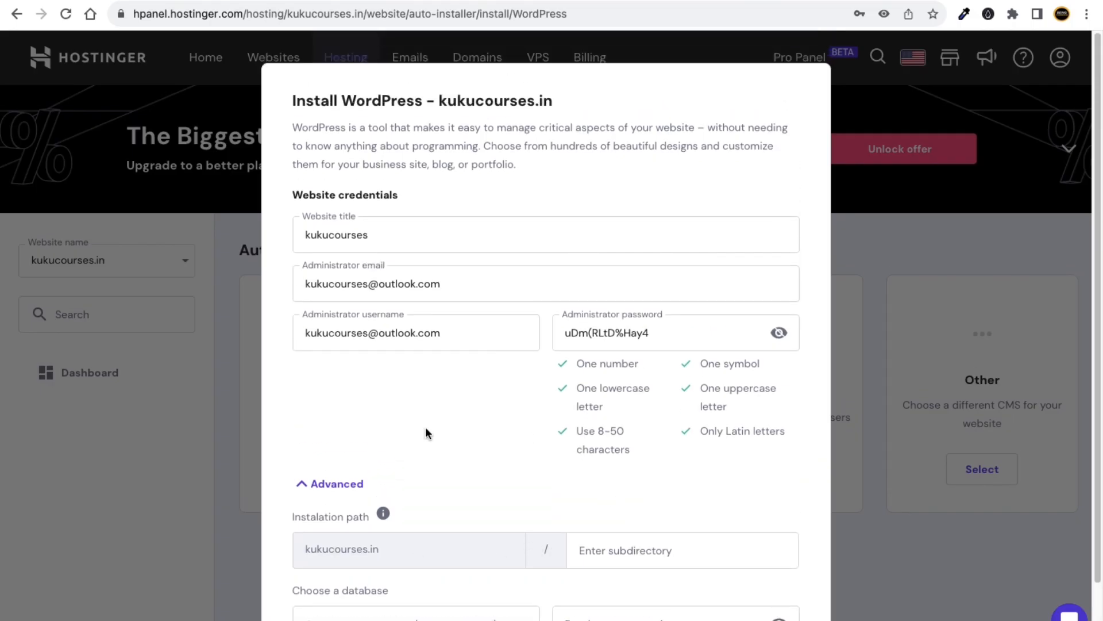
scroll(520, 351, down, 3)
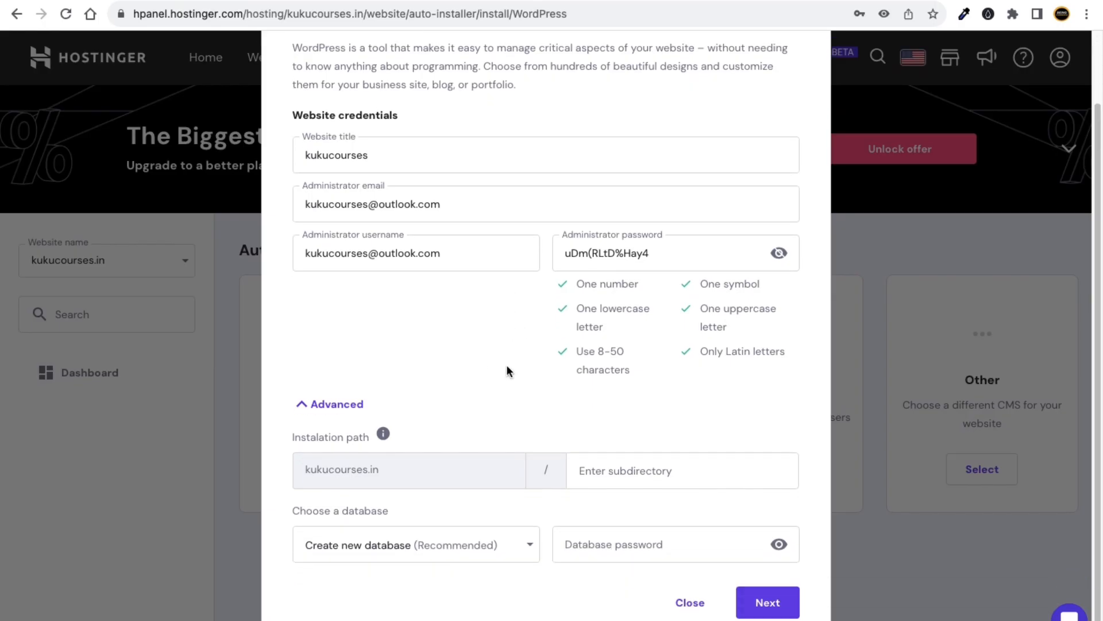
click(776, 601)
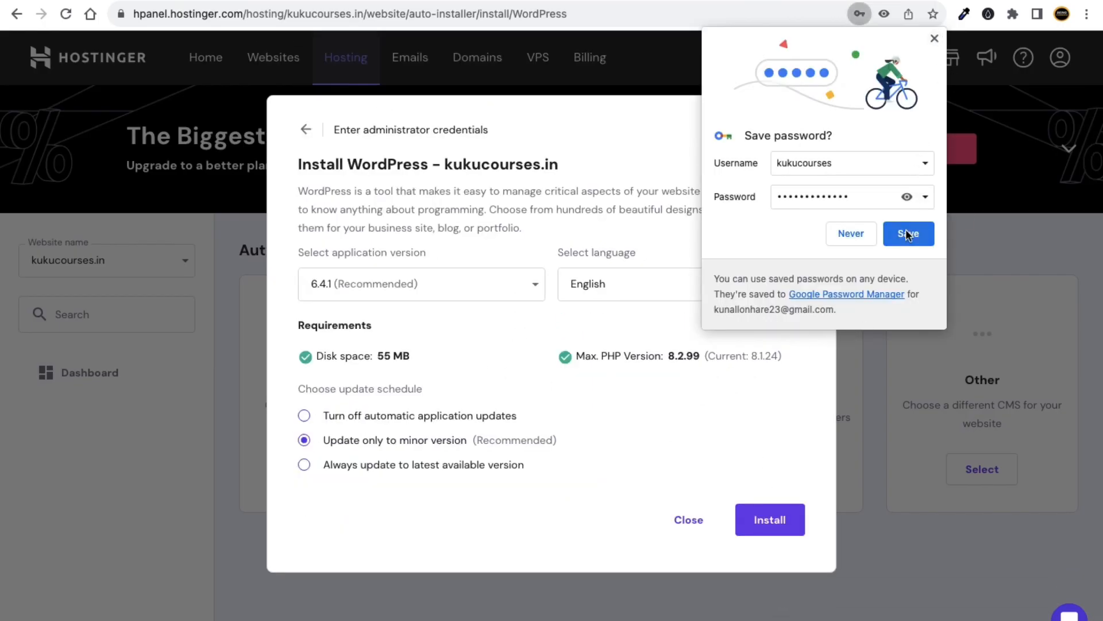
Save the admin password in Chrome, keep English as the language, and start the installation.
click(935, 39)
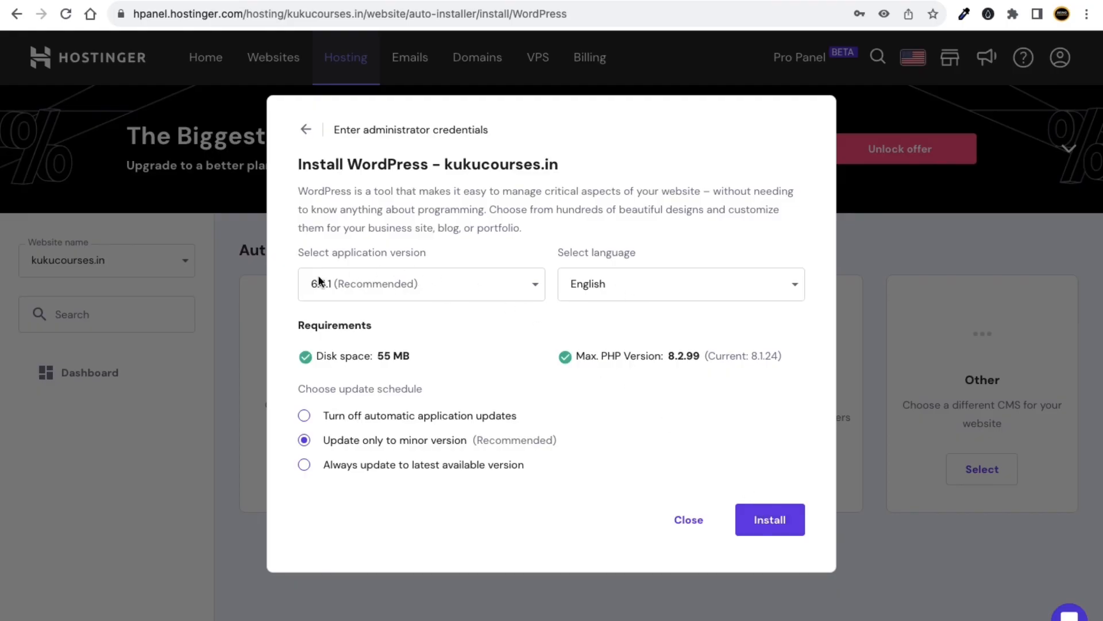
click(657, 289)
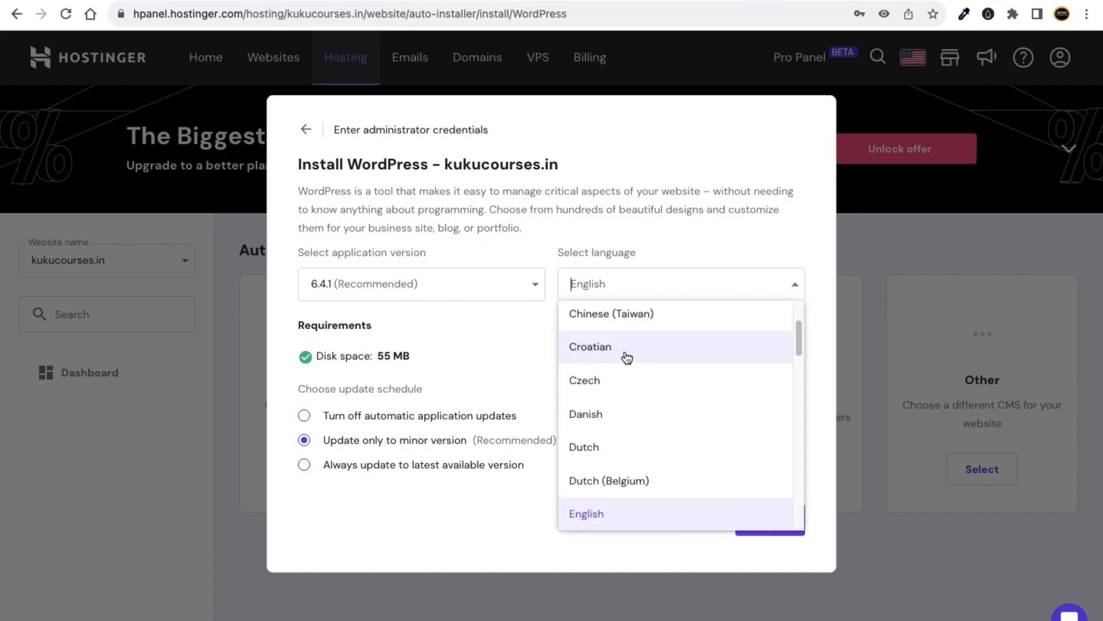
click(641, 244)
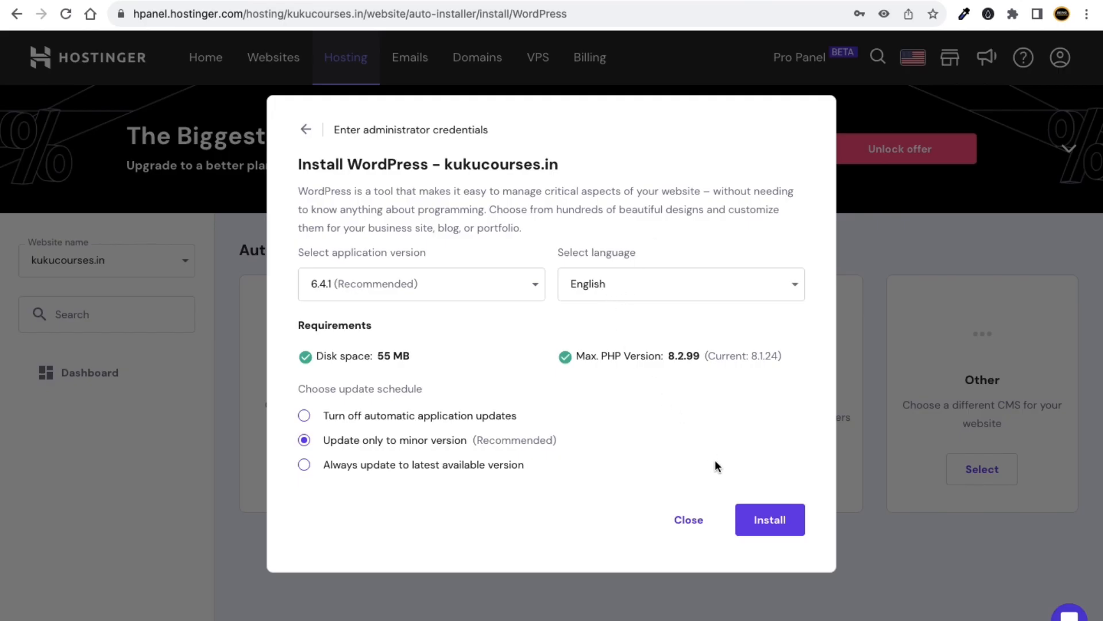
click(781, 526)
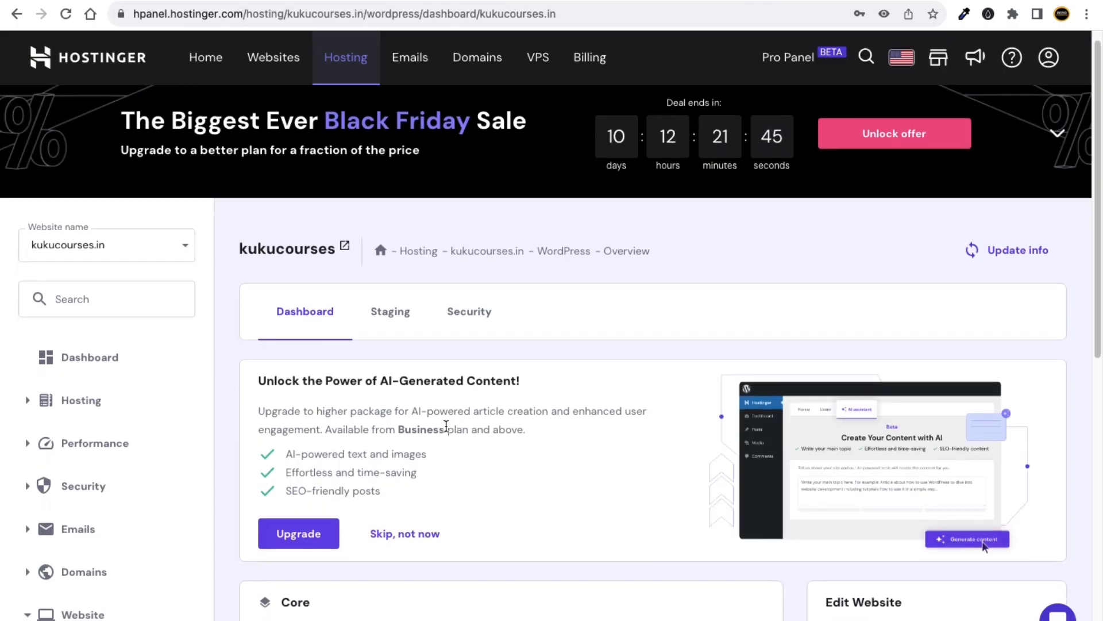
Open the Admin Panel from the kukucourses WordPress Overview.
scroll(471, 419, down, 3)
scroll(495, 400, down, 2)
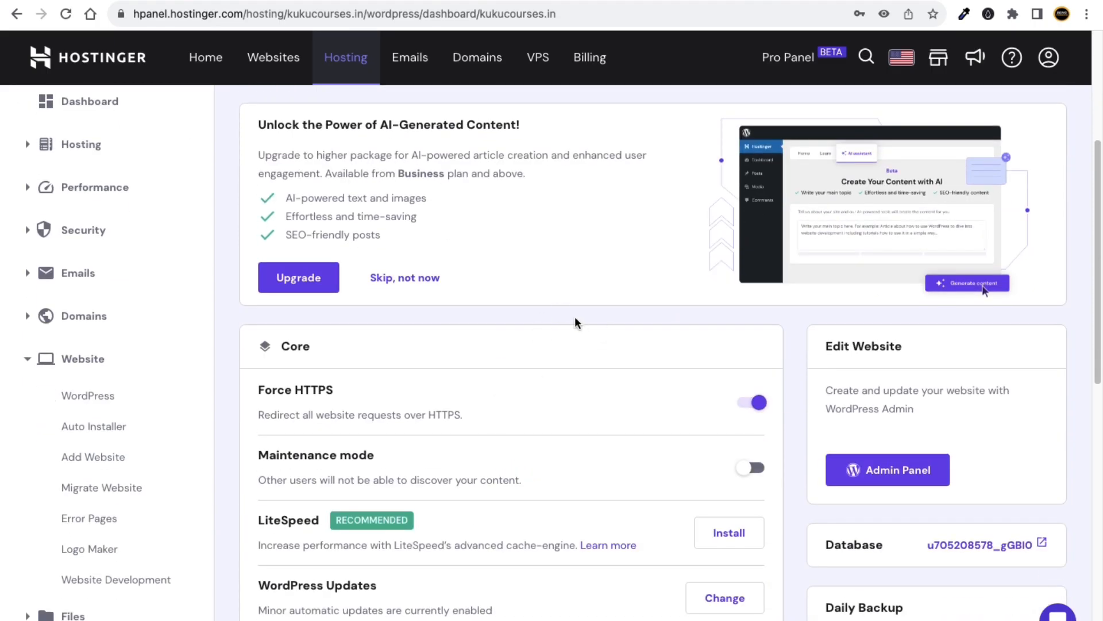
scroll(632, 367, down, 3)
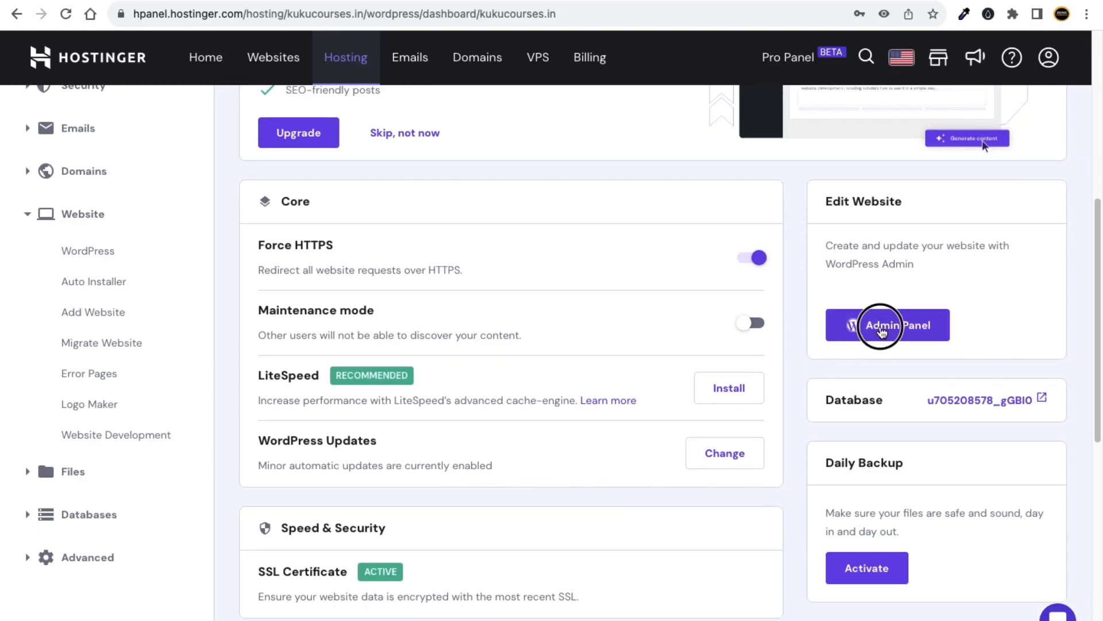
click(880, 329)
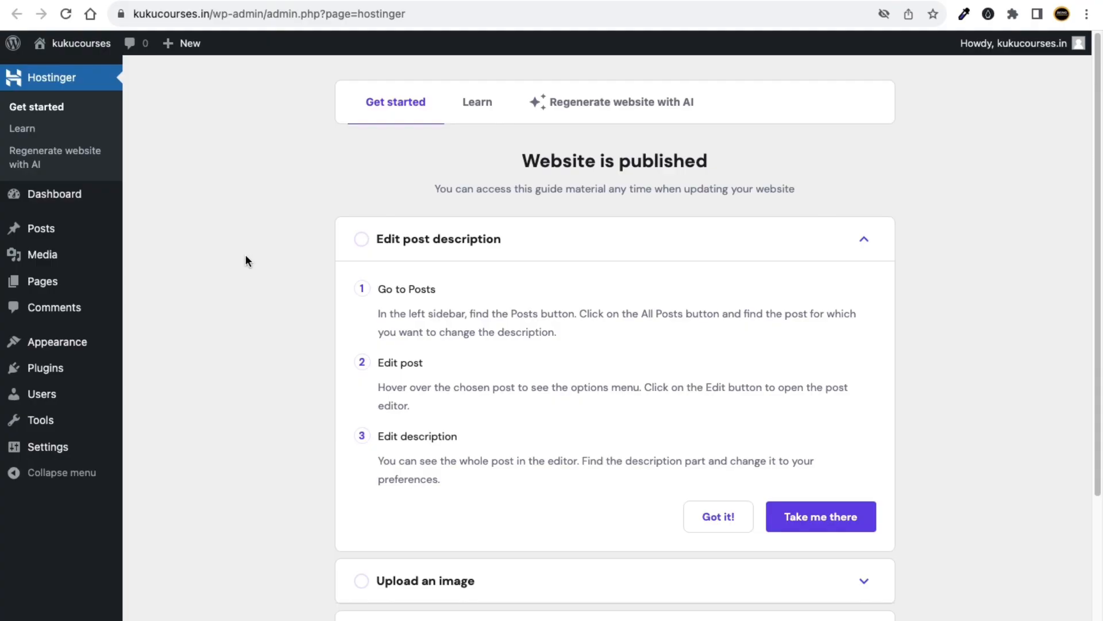
Open Settings > General from the WordPress admin sidebar.
scroll(329, 256, down, 4)
scroll(328, 256, down, 5)
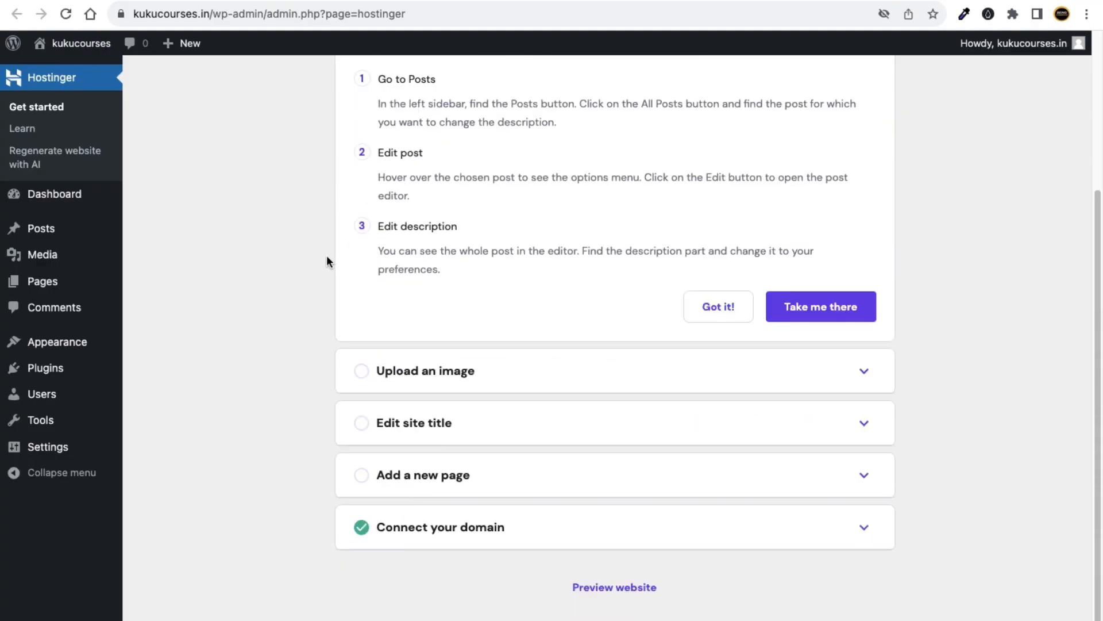
scroll(326, 255, up, 5)
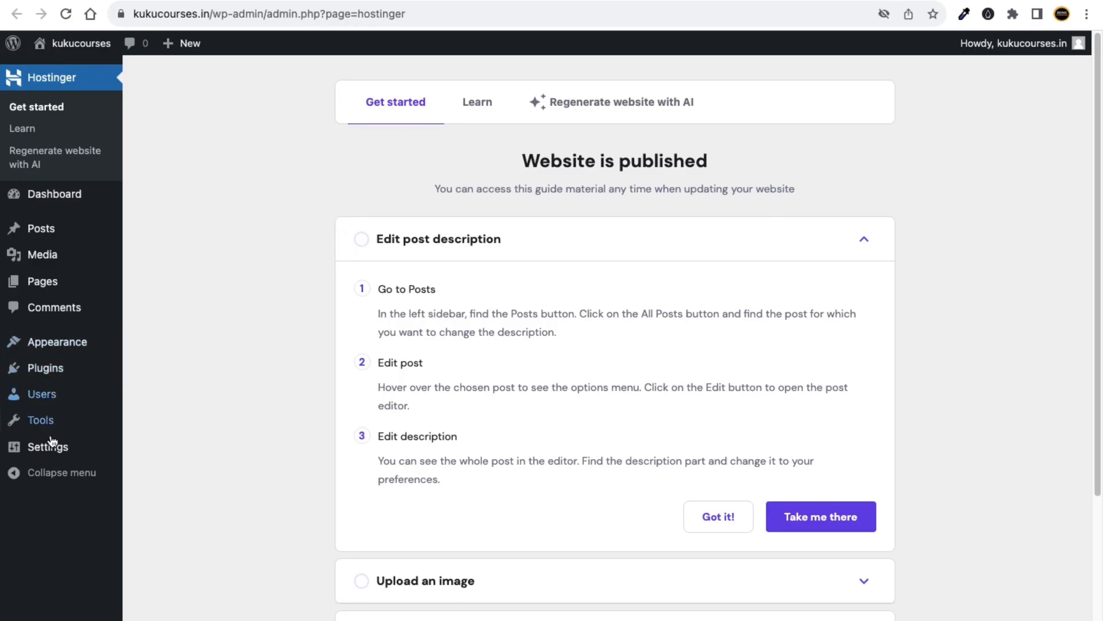
mouse_move(64, 447)
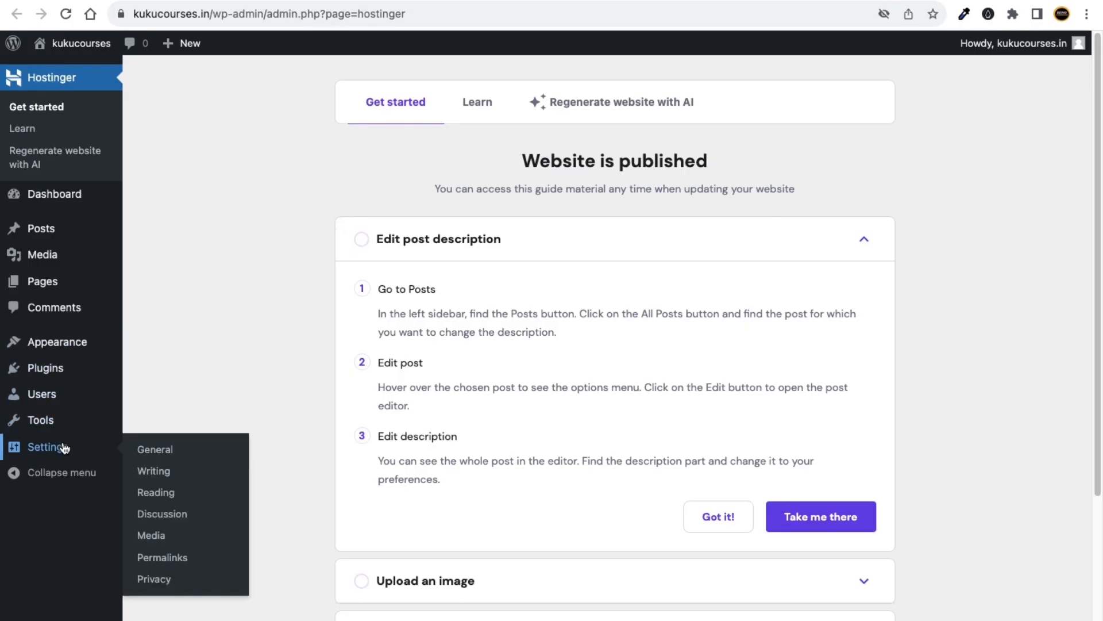
click(153, 452)
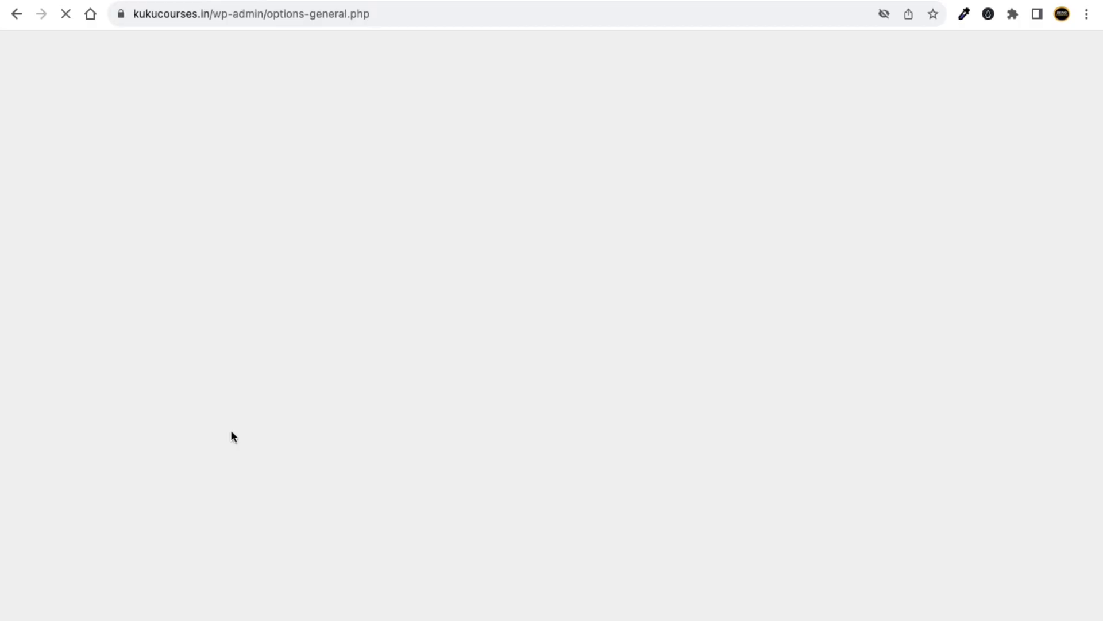
Enable 'Anyone can register' and set the timezone to UTC+5:30.
scroll(285, 396, down, 2)
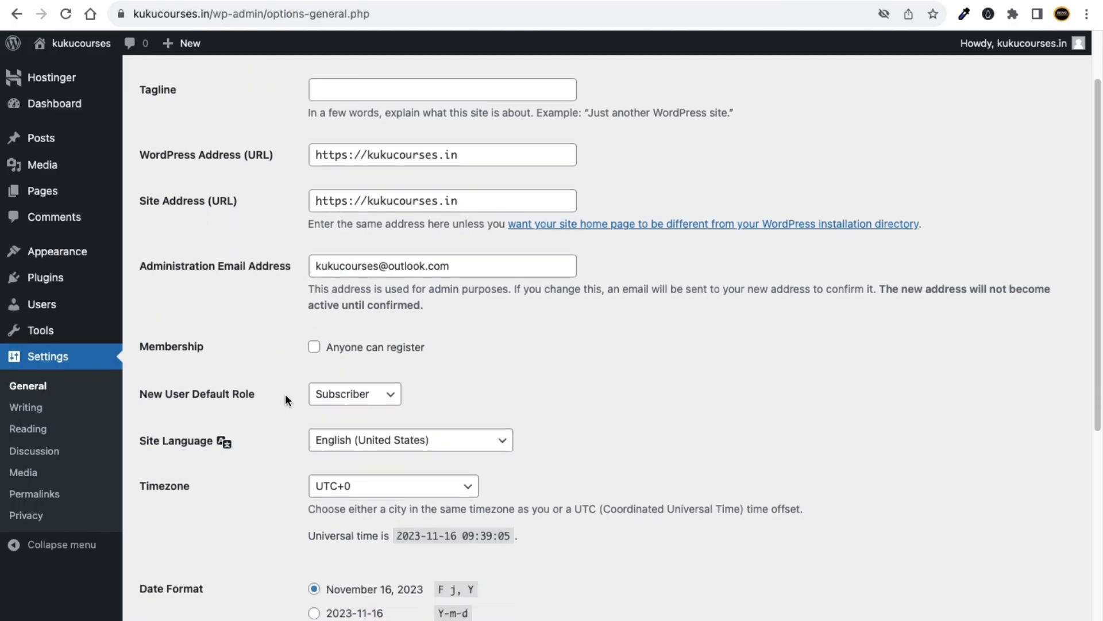
scroll(345, 326, up, 2)
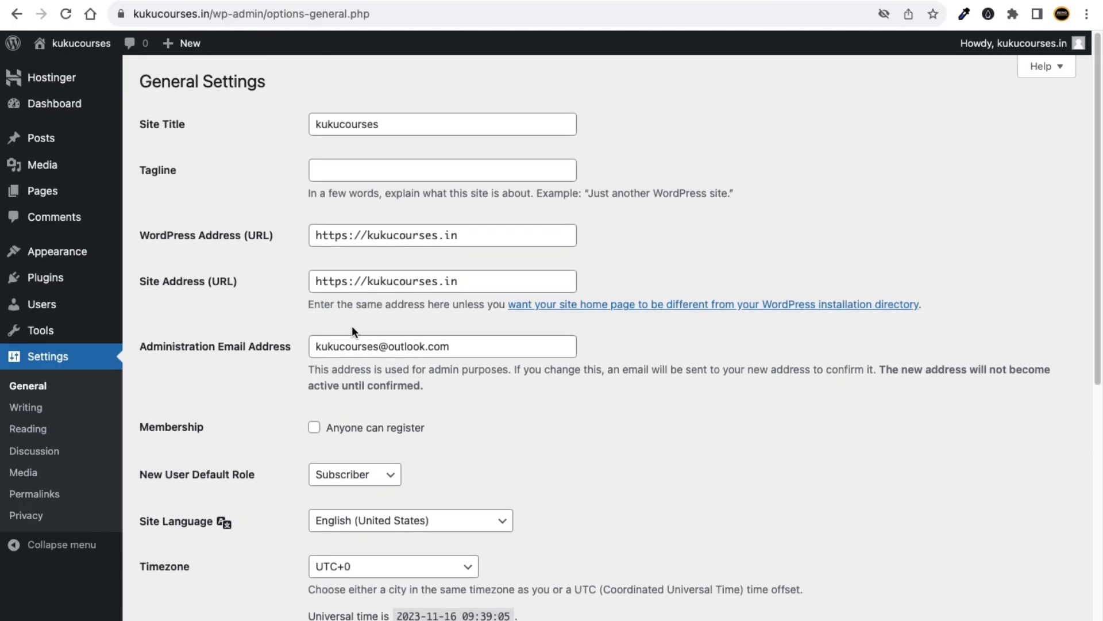
click(318, 433)
scroll(288, 432, down, 3)
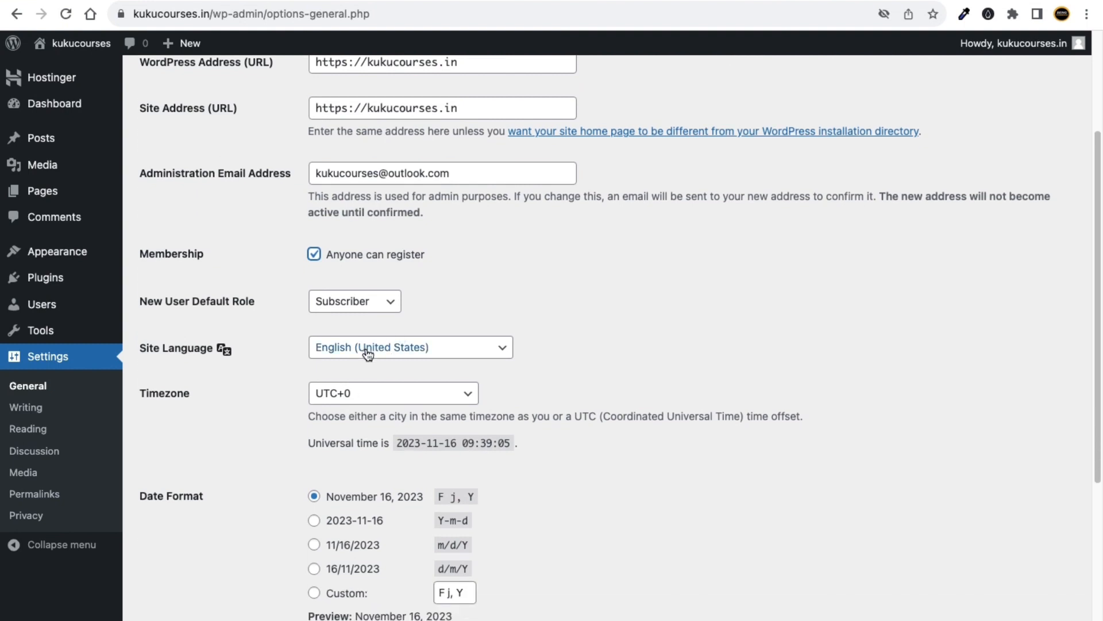
click(362, 394)
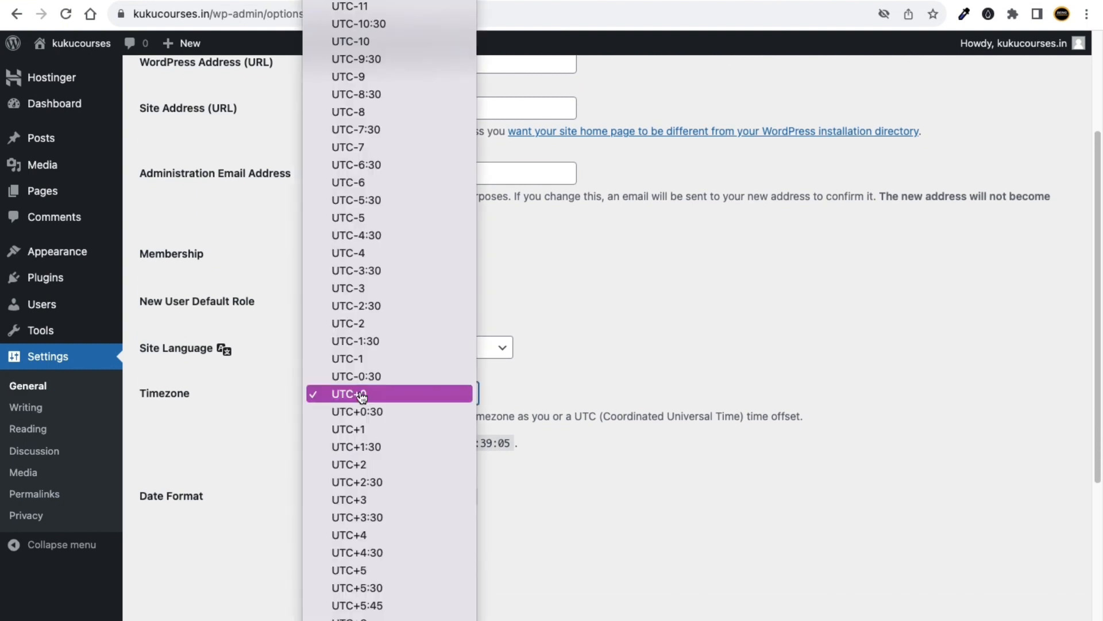
scroll(374, 421, down, 5)
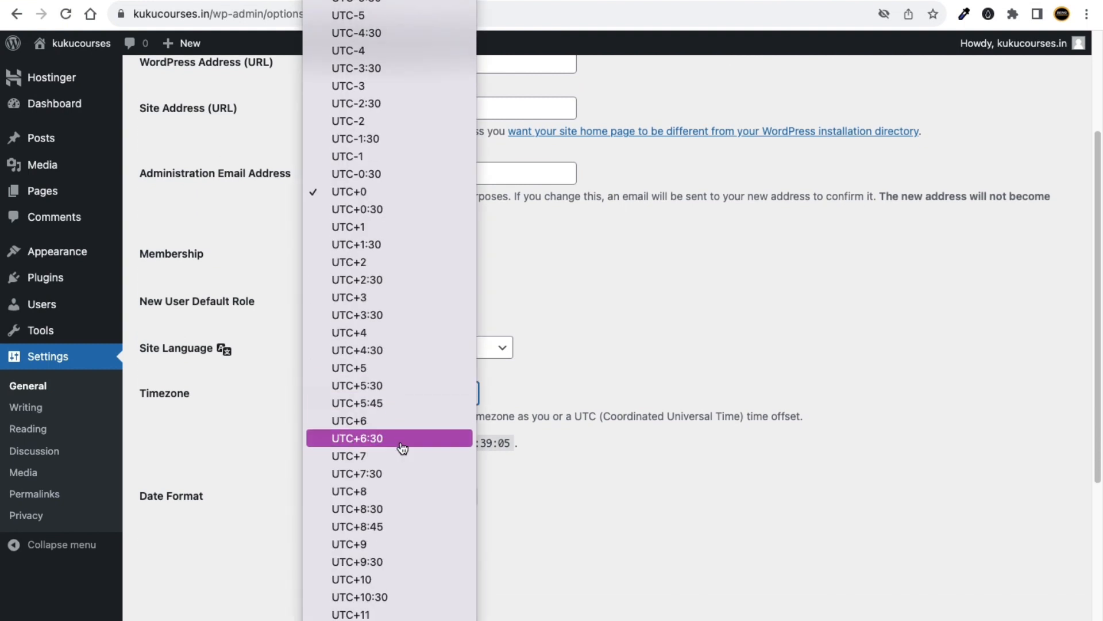
click(410, 386)
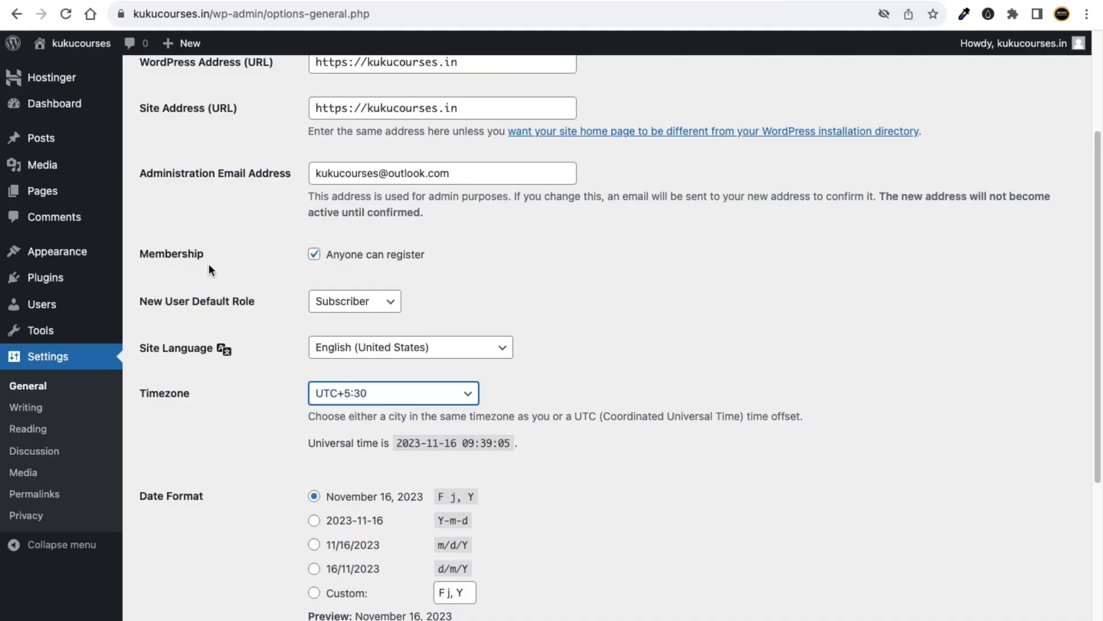
Save the General Settings changes.
drag(147, 256, 216, 253)
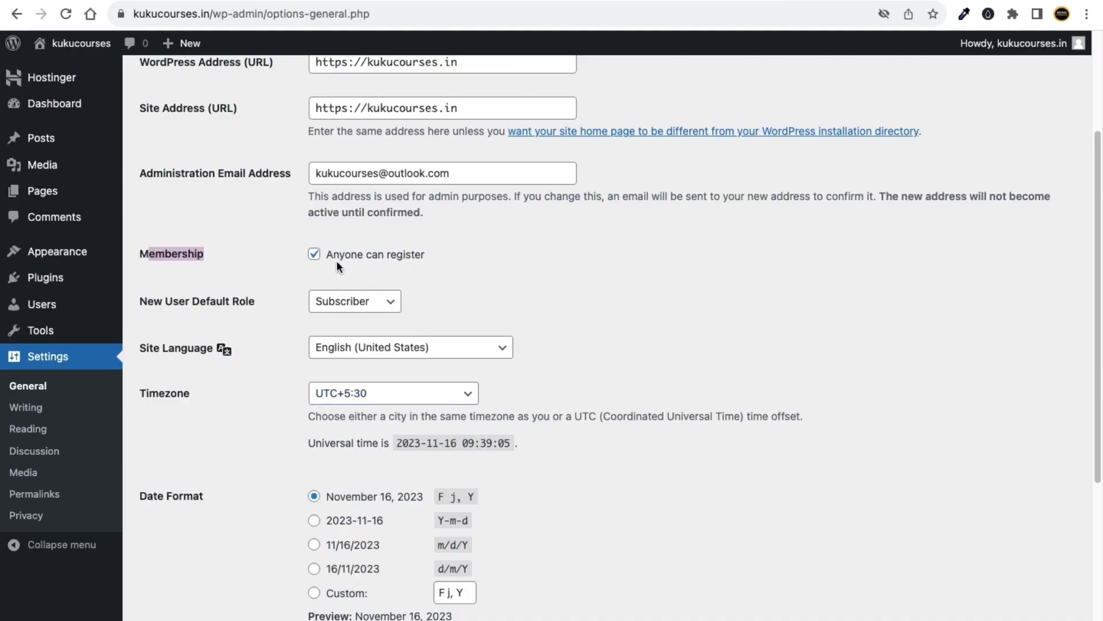
click(227, 251)
scroll(258, 353, down, 5)
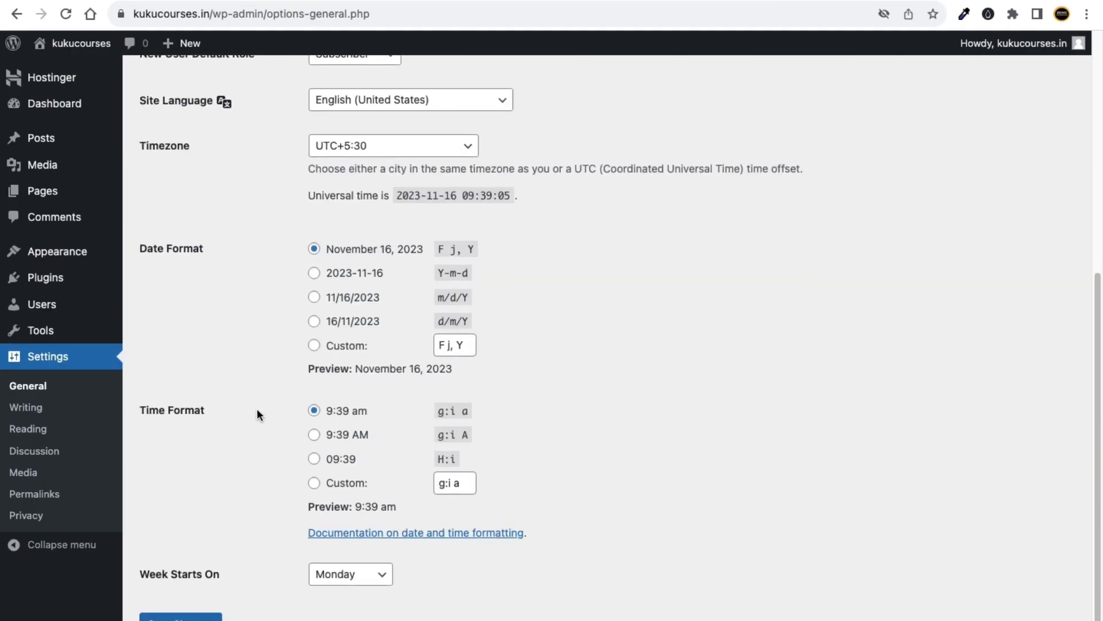
click(193, 577)
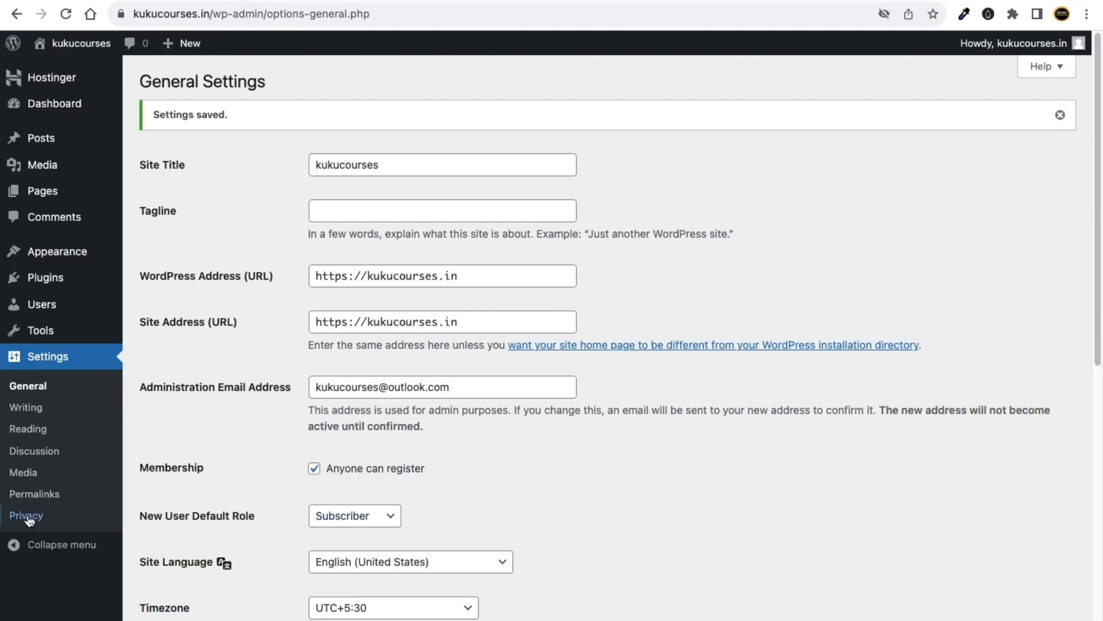
click(34, 496)
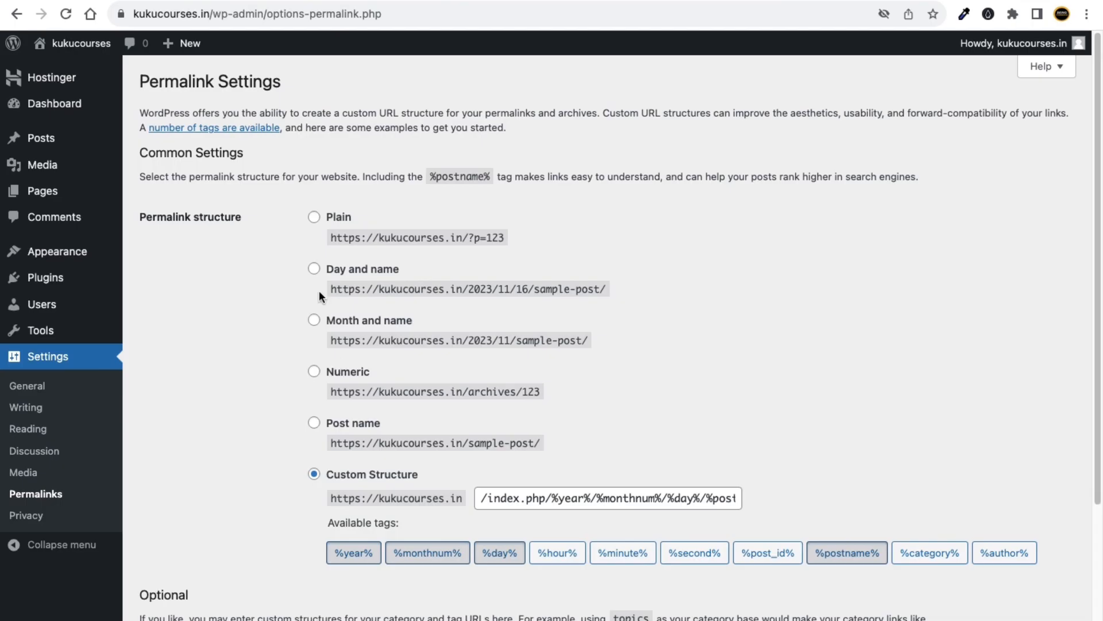
Select the Post name permalink structure and save the change.
click(315, 269)
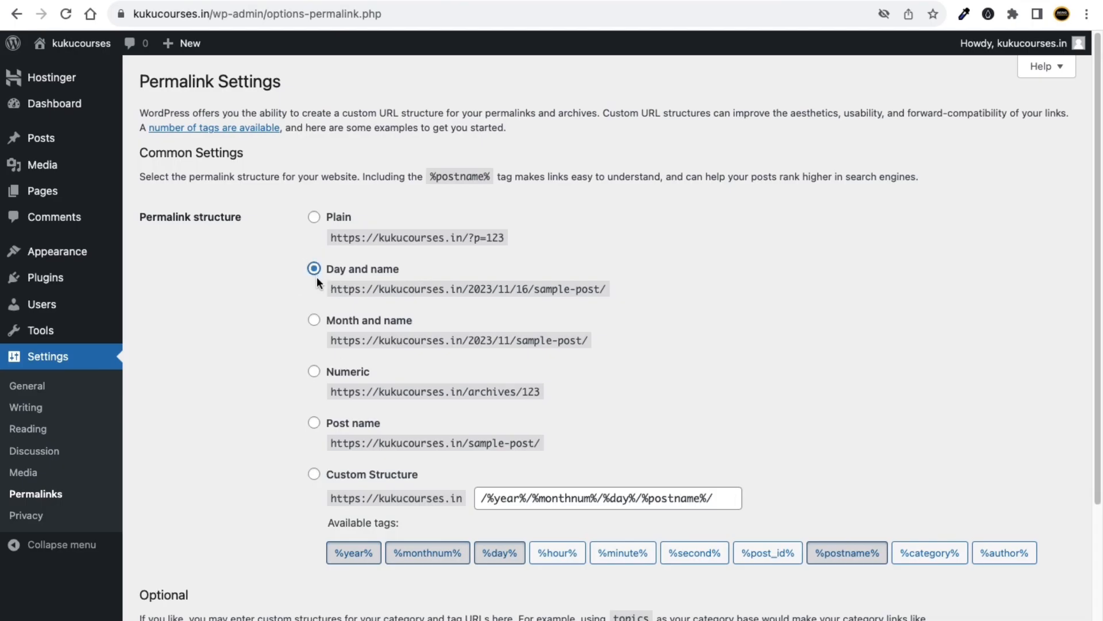
click(315, 476)
scroll(319, 433, up, 5)
click(314, 425)
drag(352, 413, 420, 413)
click(413, 414)
scroll(410, 423, down, 5)
scroll(364, 433, down, 3)
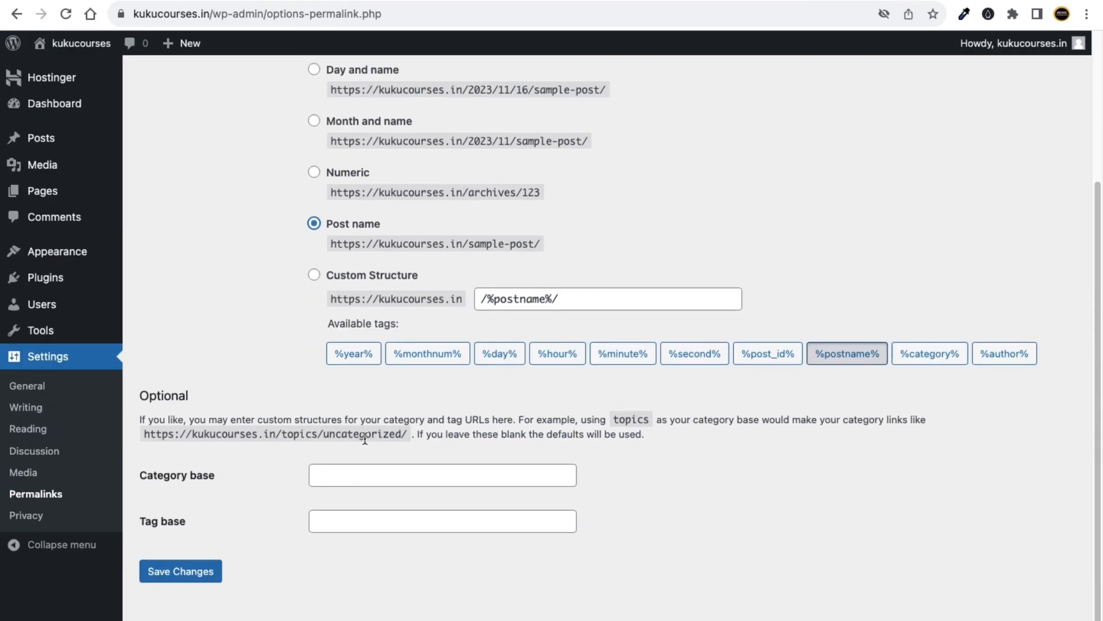
click(205, 576)
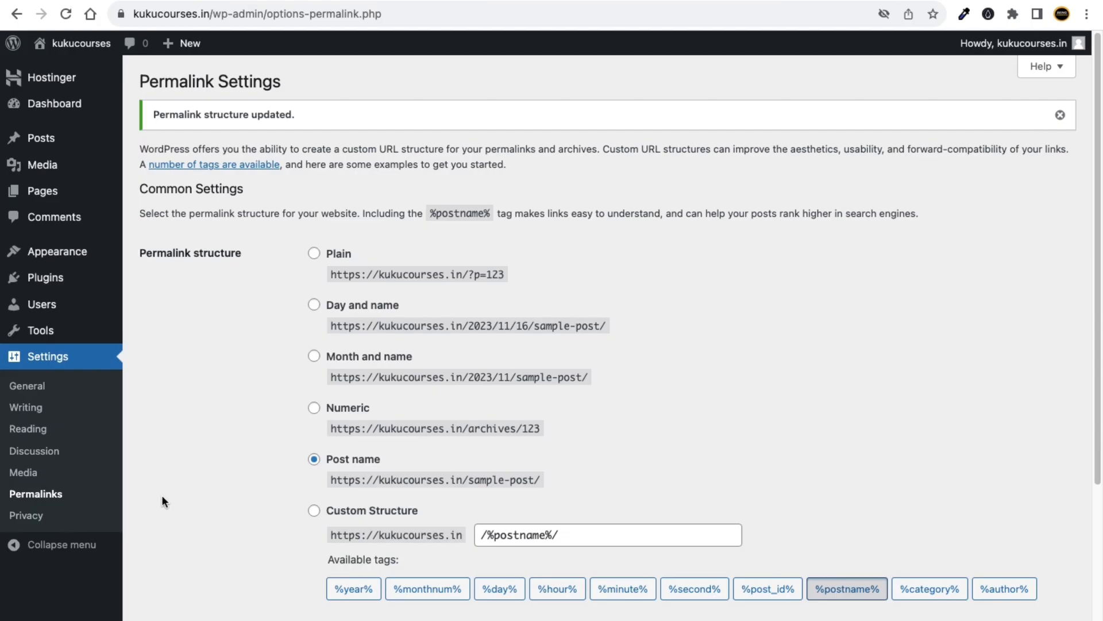
In General Settings, untick 'Anyone can register', then return to Permalinks.
click(26, 385)
click(314, 428)
scroll(270, 494, down, 9)
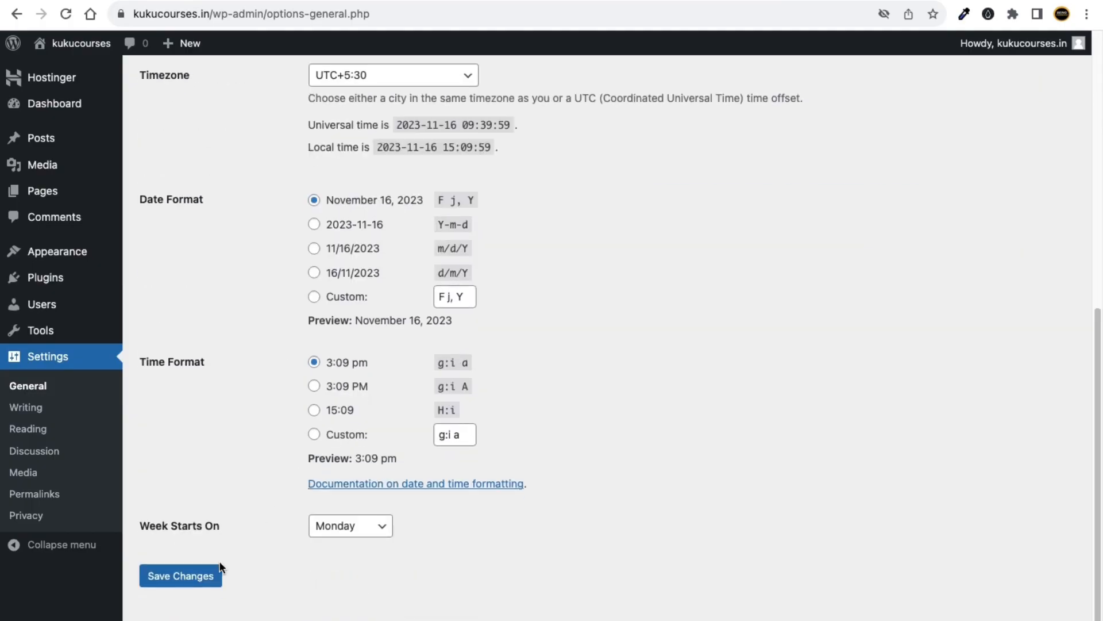
click(63, 493)
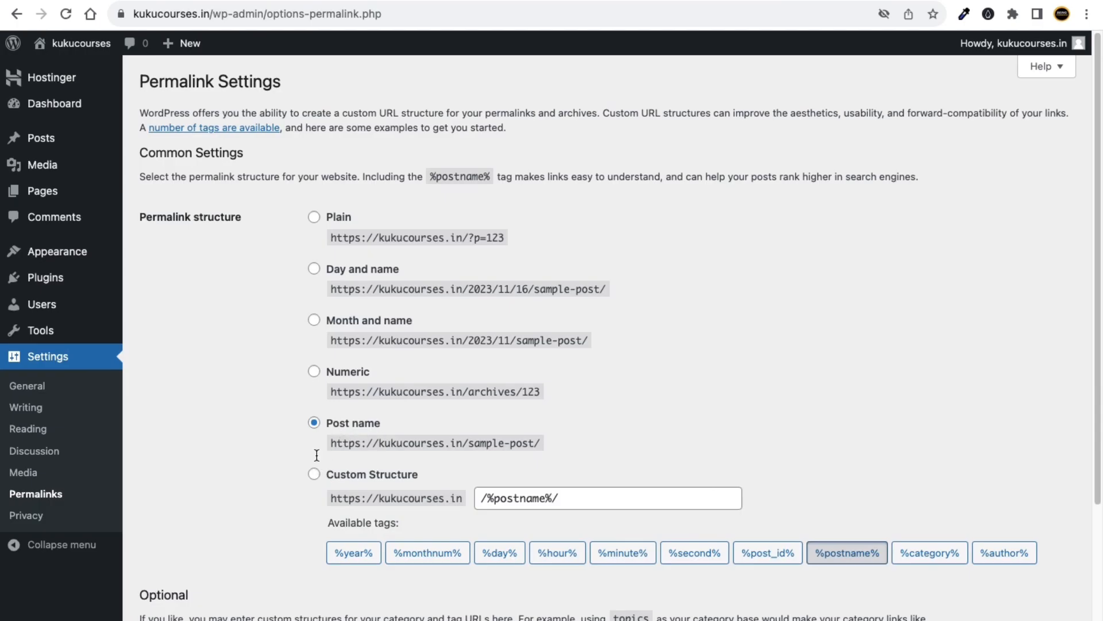
scroll(287, 517, down, 3)
scroll(193, 591, up, 3)
mouse_move(69, 312)
mouse_move(61, 280)
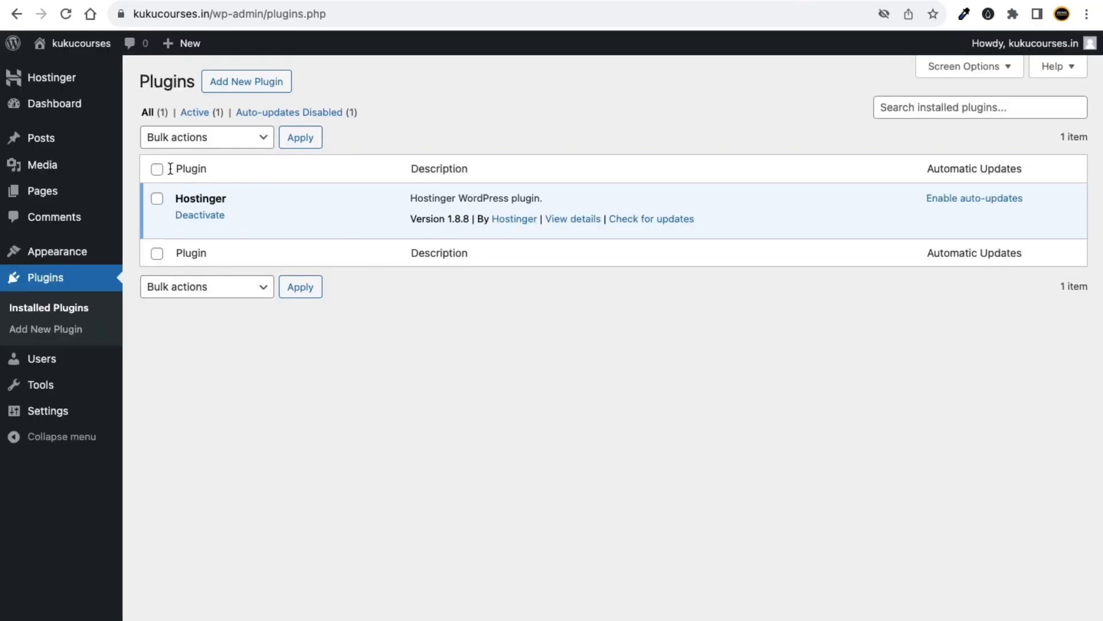
Select all plugins and bulk-deactivate the Hostinger plugin.
click(157, 169)
click(213, 147)
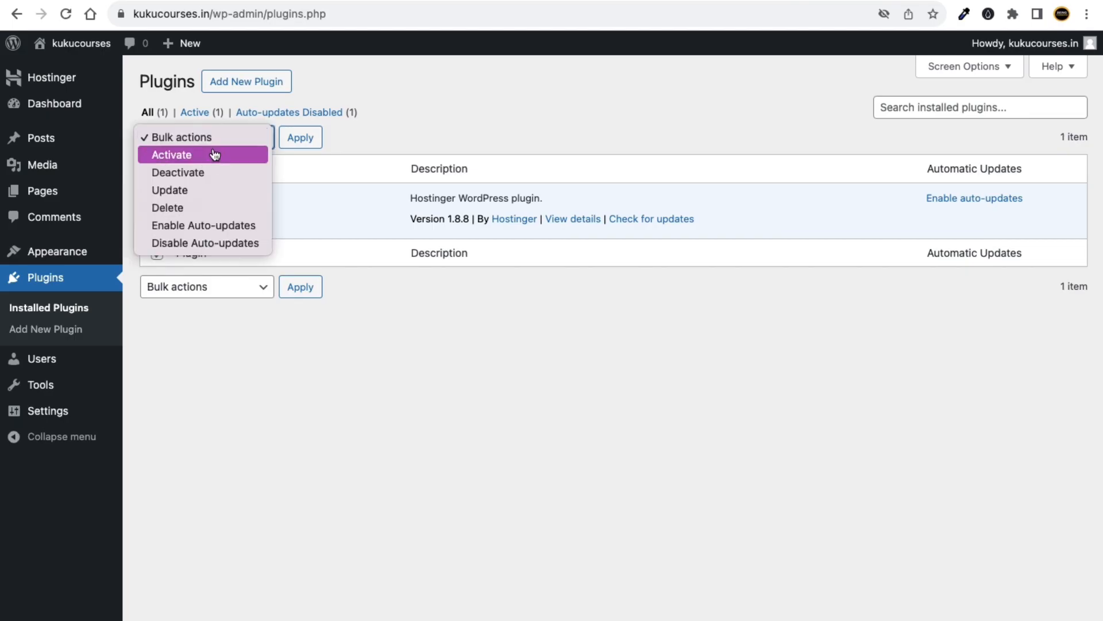
click(216, 184)
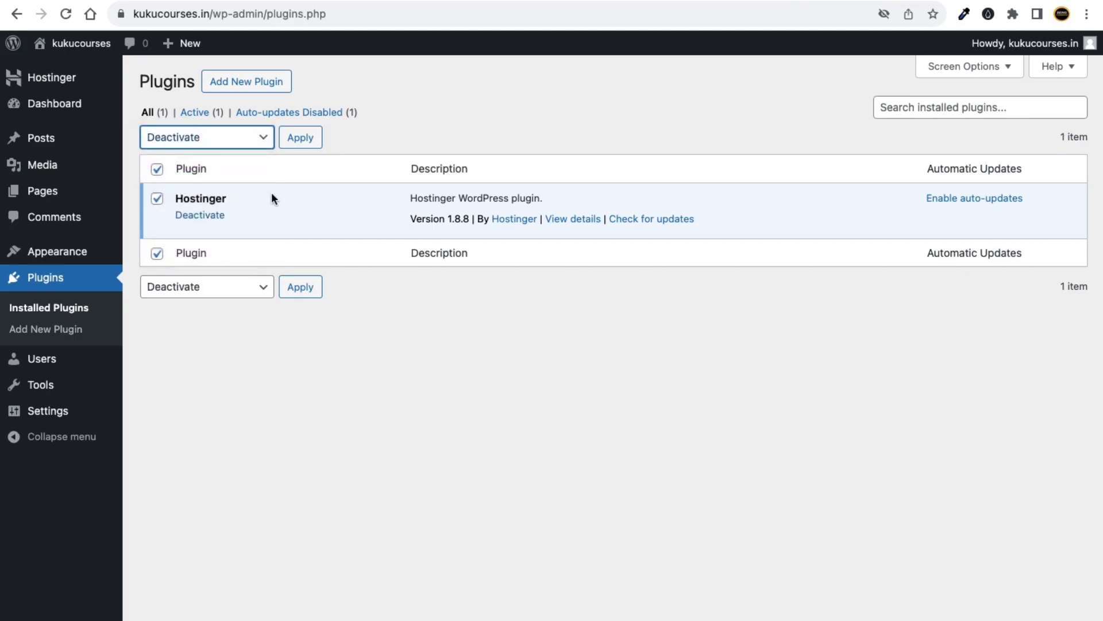
click(299, 138)
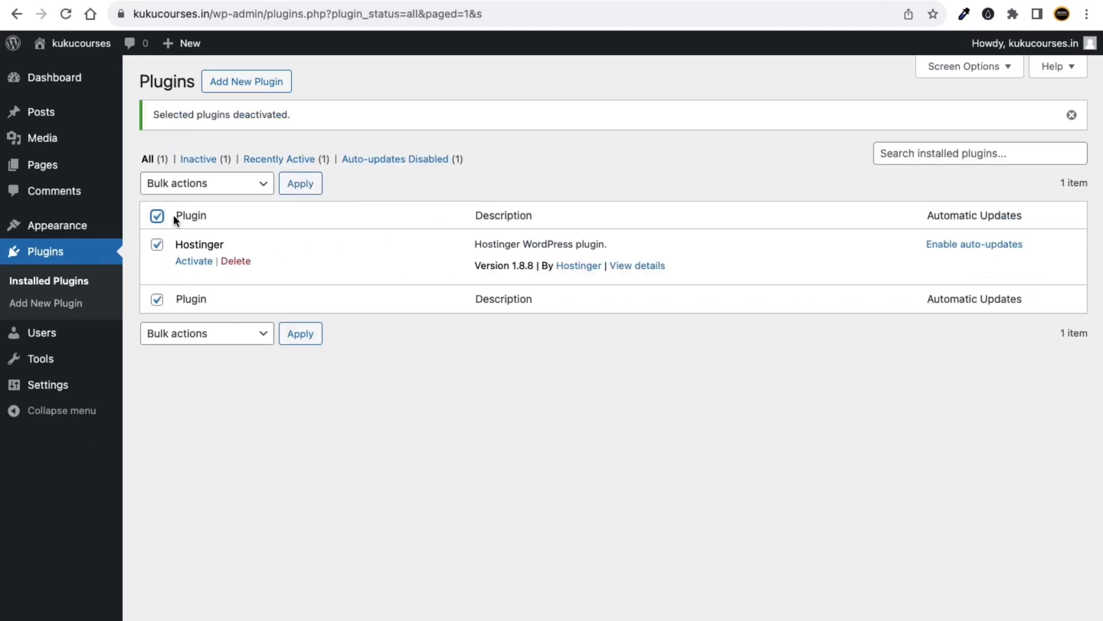
Bulk-delete the Hostinger plugin and confirm the deletion.
click(196, 189)
click(200, 251)
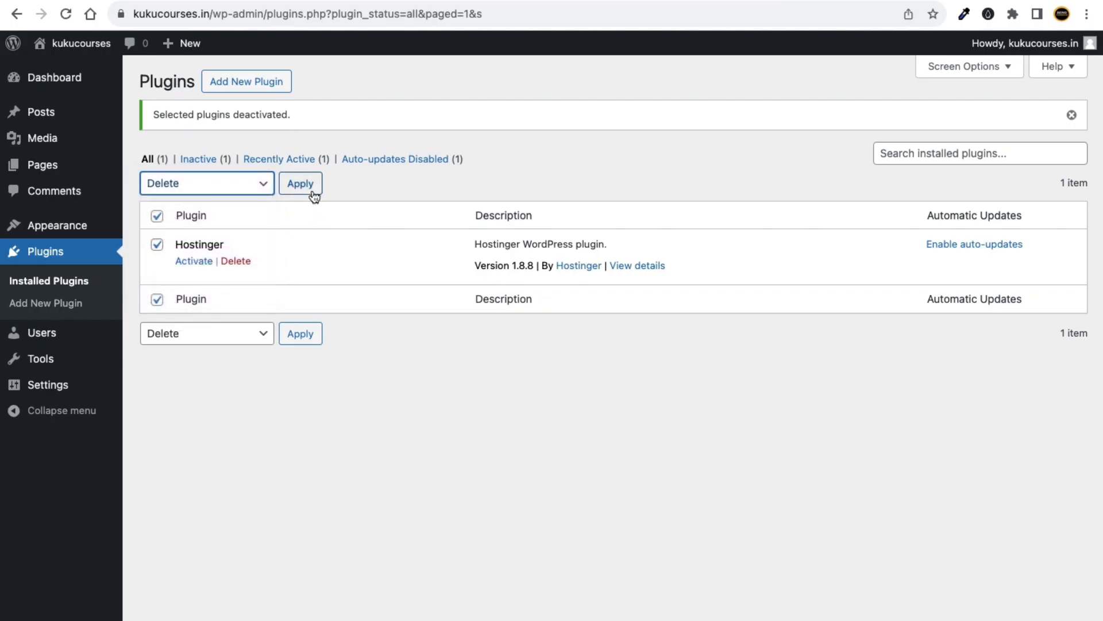
click(300, 182)
click(682, 121)
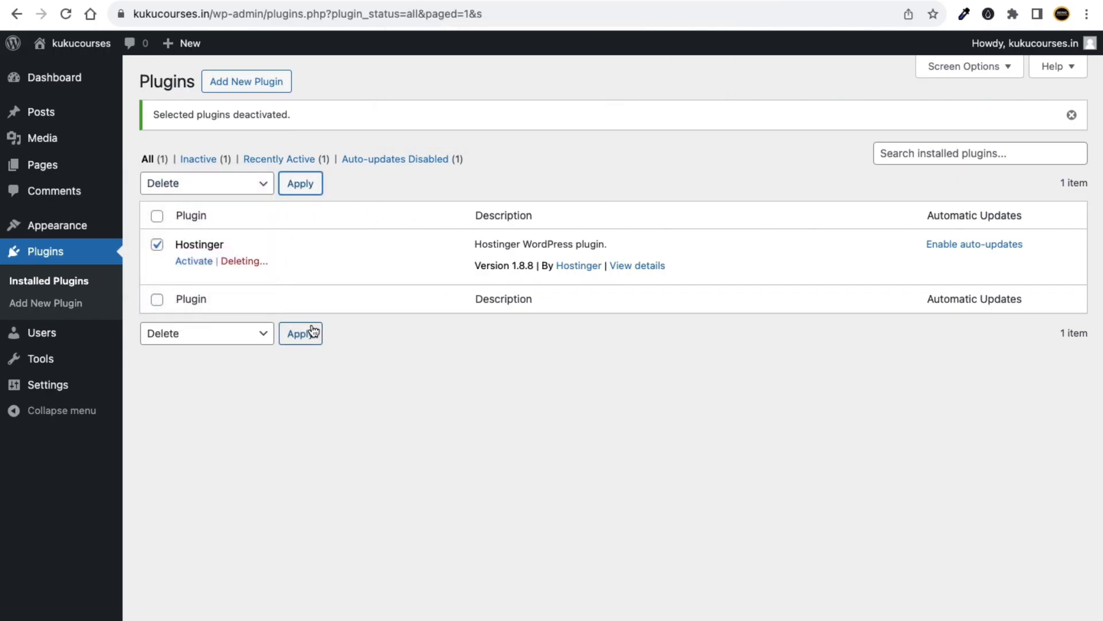
Go to the Dashboard and dismiss the Welcome to WordPress banner.
click(65, 77)
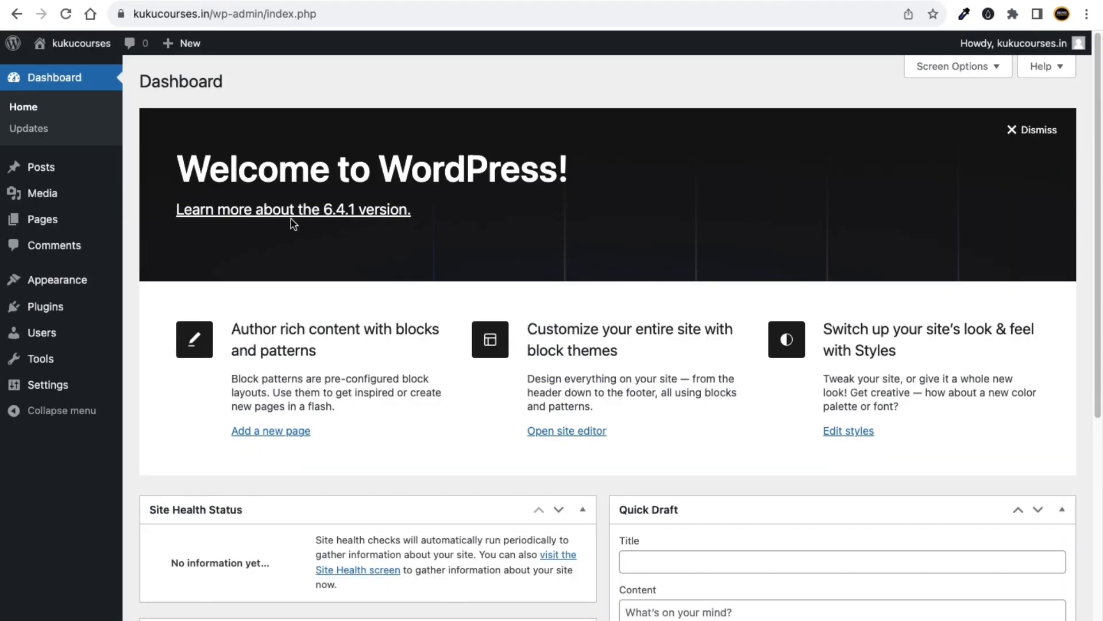
scroll(324, 443, down, 7)
scroll(324, 443, up, 7)
scroll(357, 385, down, 6)
scroll(330, 473, up, 5)
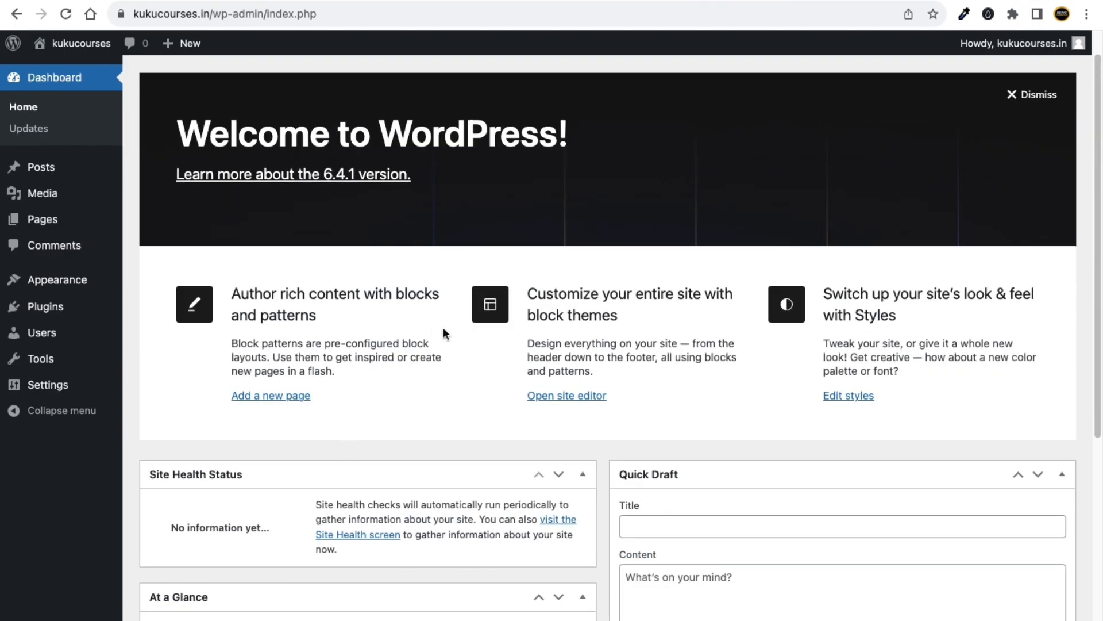
scroll(432, 485, down, 4)
scroll(697, 434, up, 5)
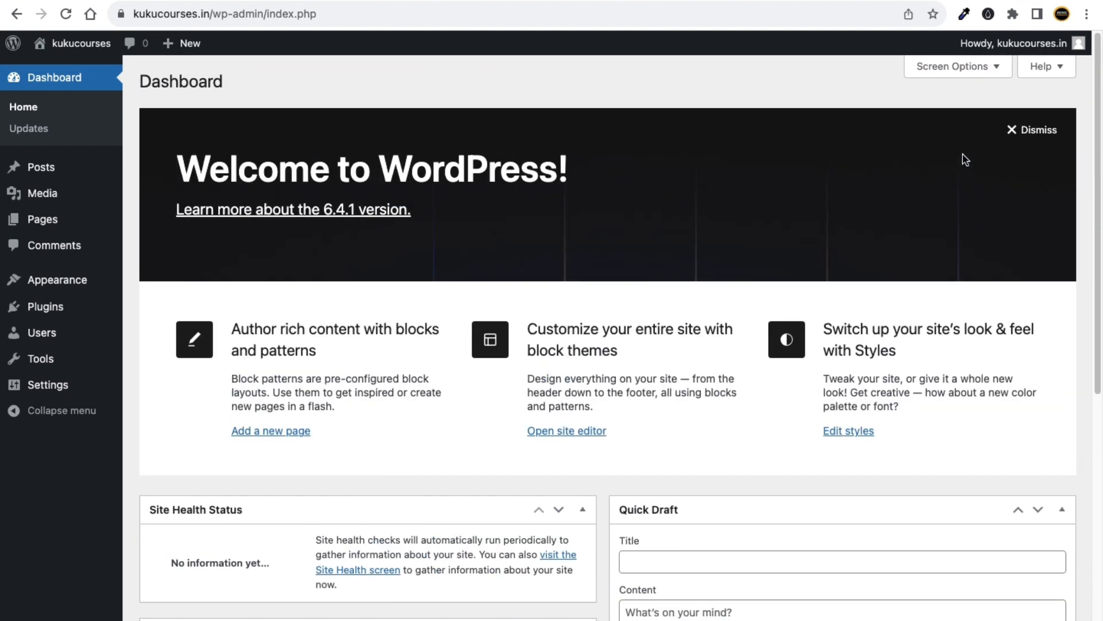
click(1050, 134)
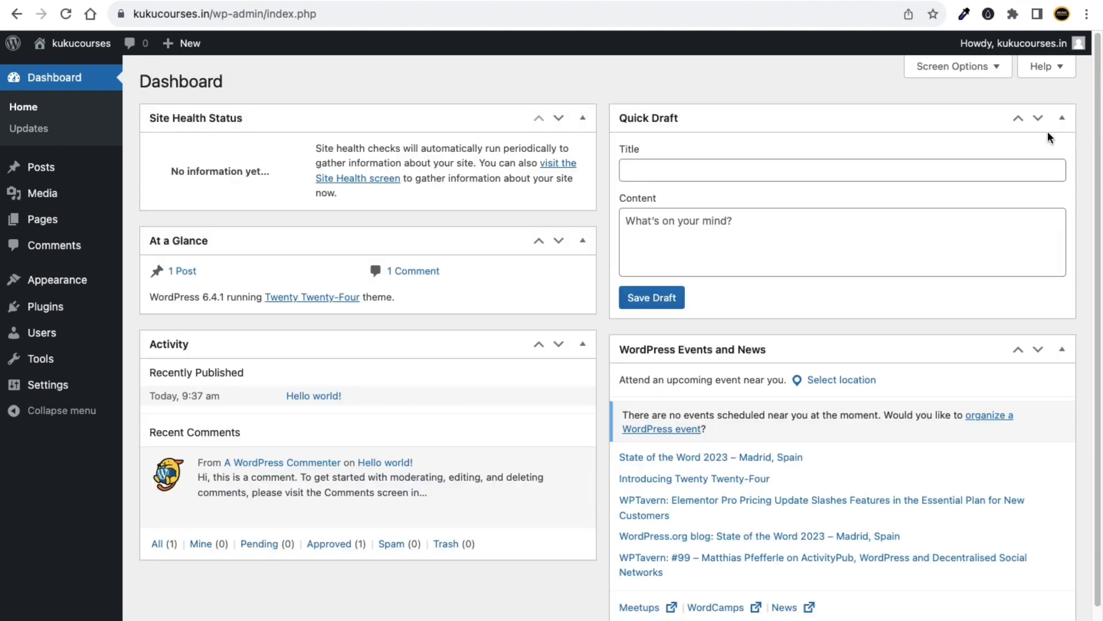
In Screen Options, hide Site Health Status, At a Glance, Activity, Quick Draft, and Events and News.
click(968, 80)
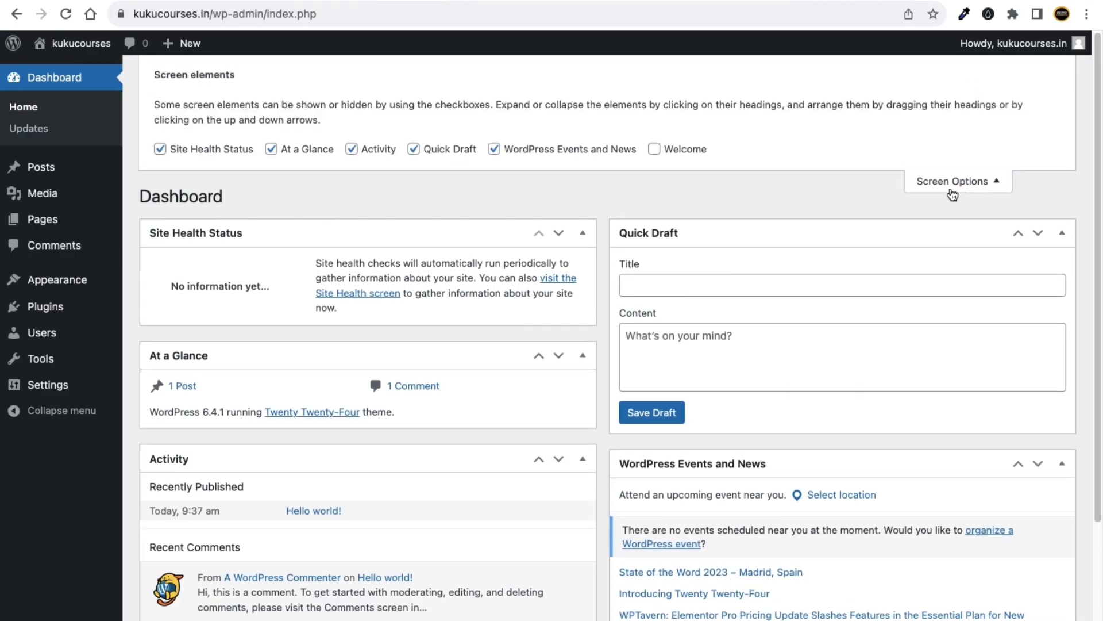
click(952, 192)
click(969, 78)
click(161, 151)
click(271, 151)
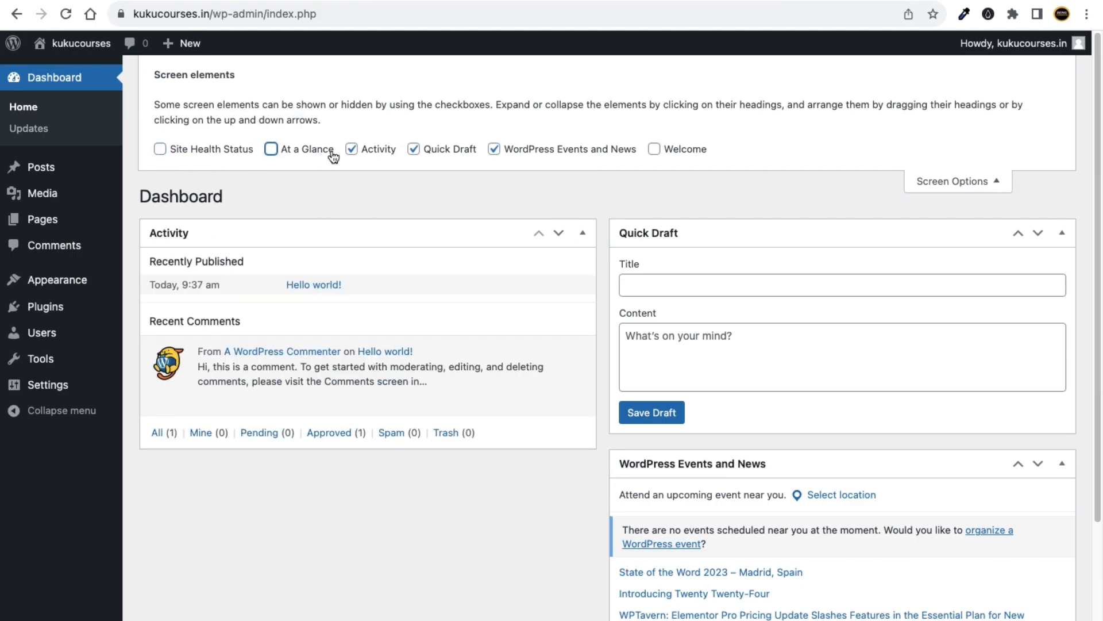
click(352, 151)
click(414, 150)
click(493, 150)
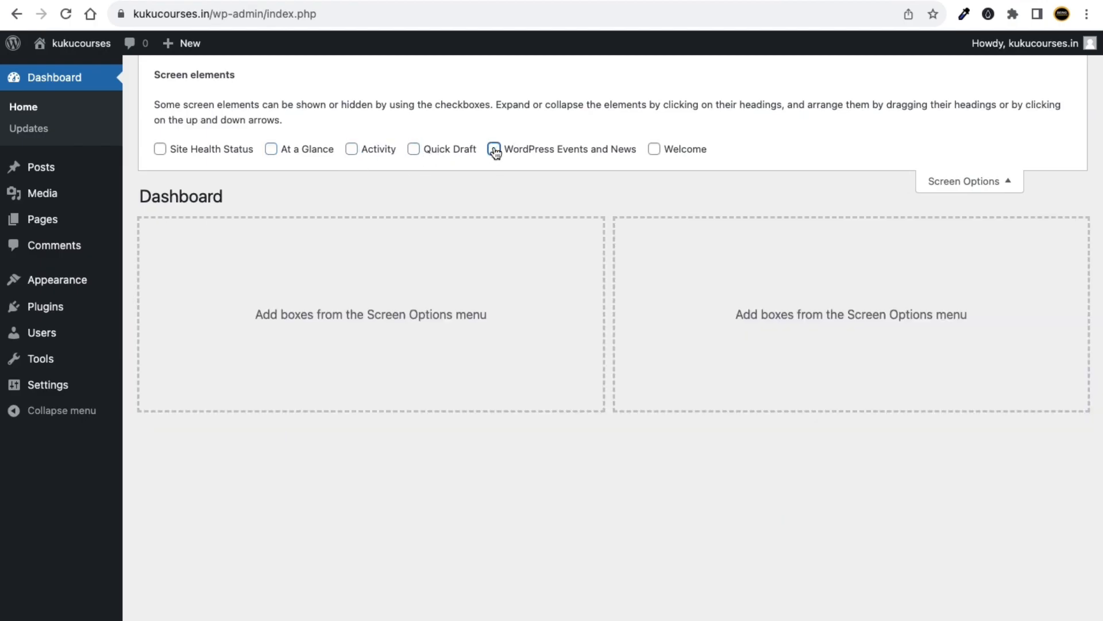
click(1000, 187)
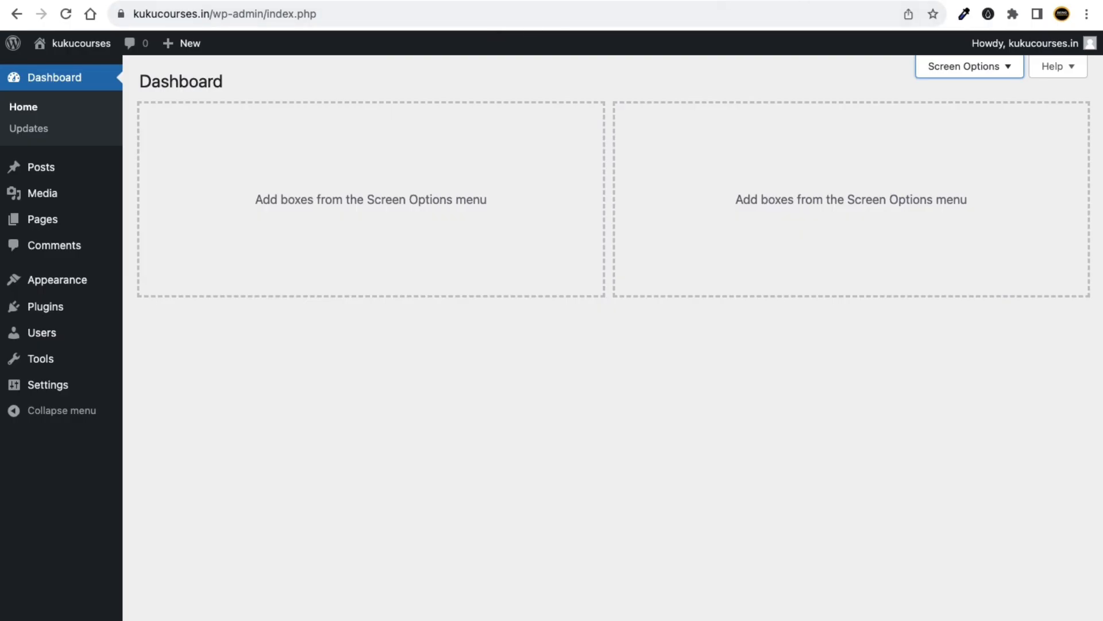
Open the Hostinger hPanel site (hpanel.hostinger.com) in a new tab.
key(super+t)
text(hp)
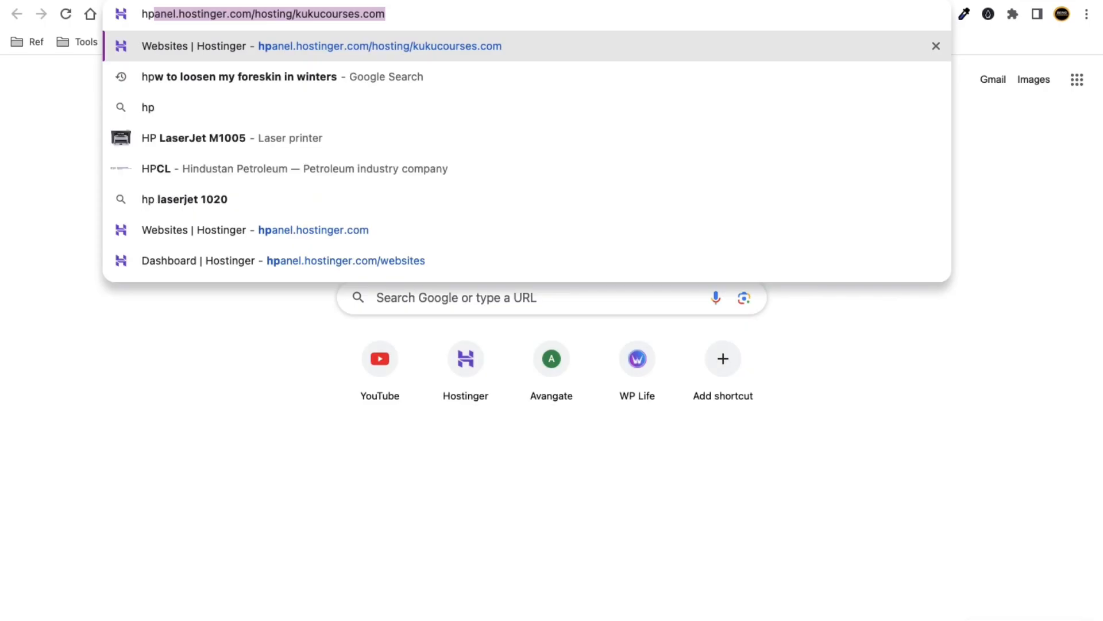
key(Down)
key(Down)
key(Down)
key(Down)
key(Down)
key(Down)
key(Down)
key(Up)
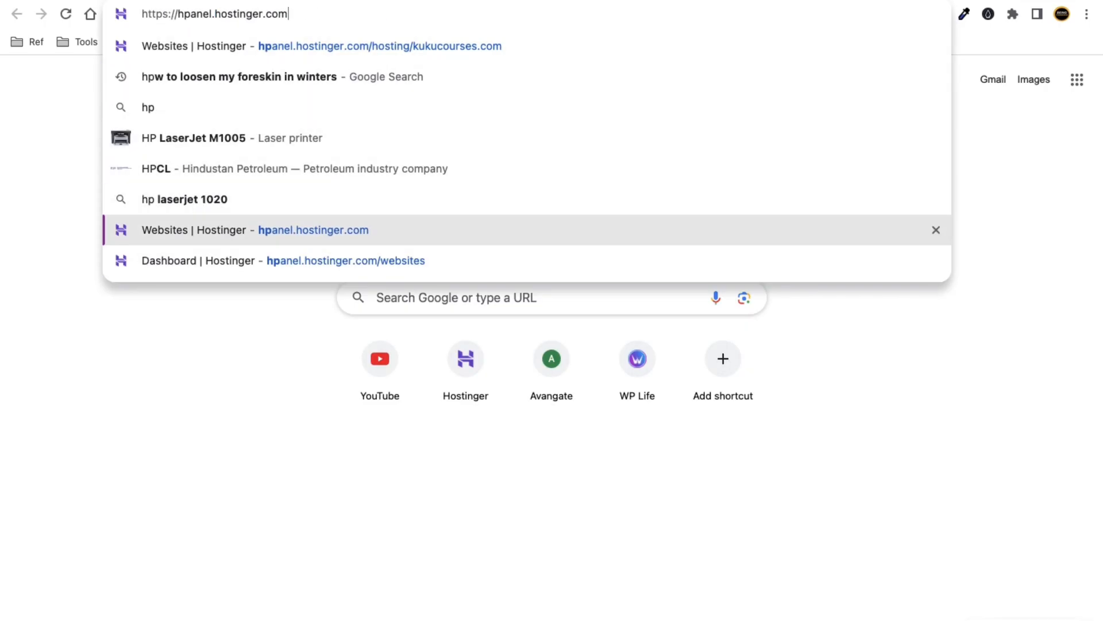
key(Return)
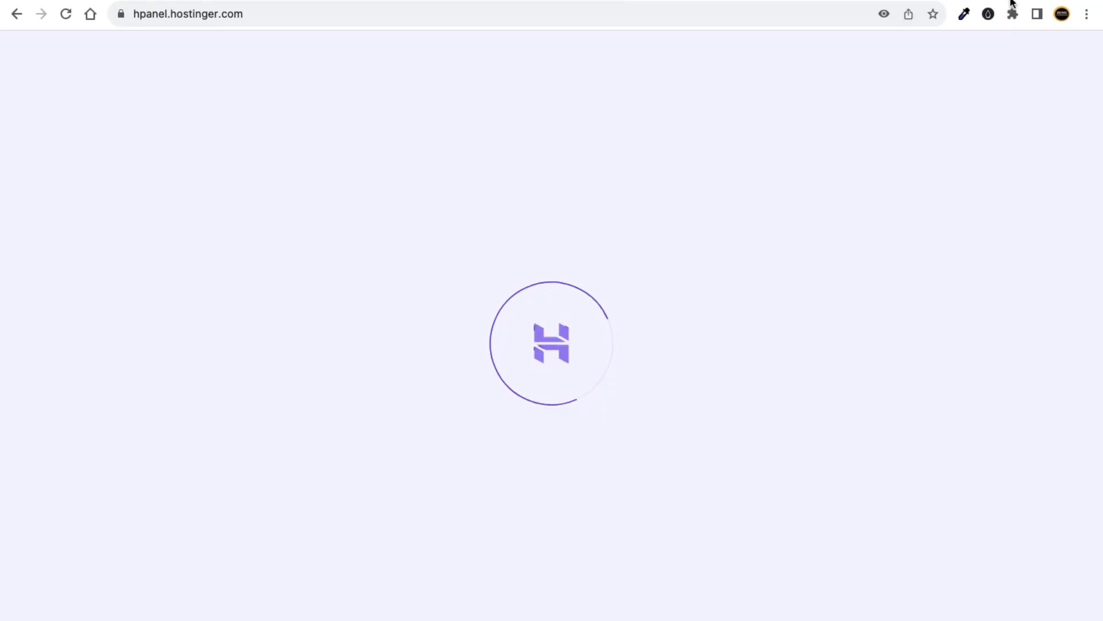
Enter the kukucourses.in/wp-admin address in a fresh tab, correcting the .co ending.
key(super+t)
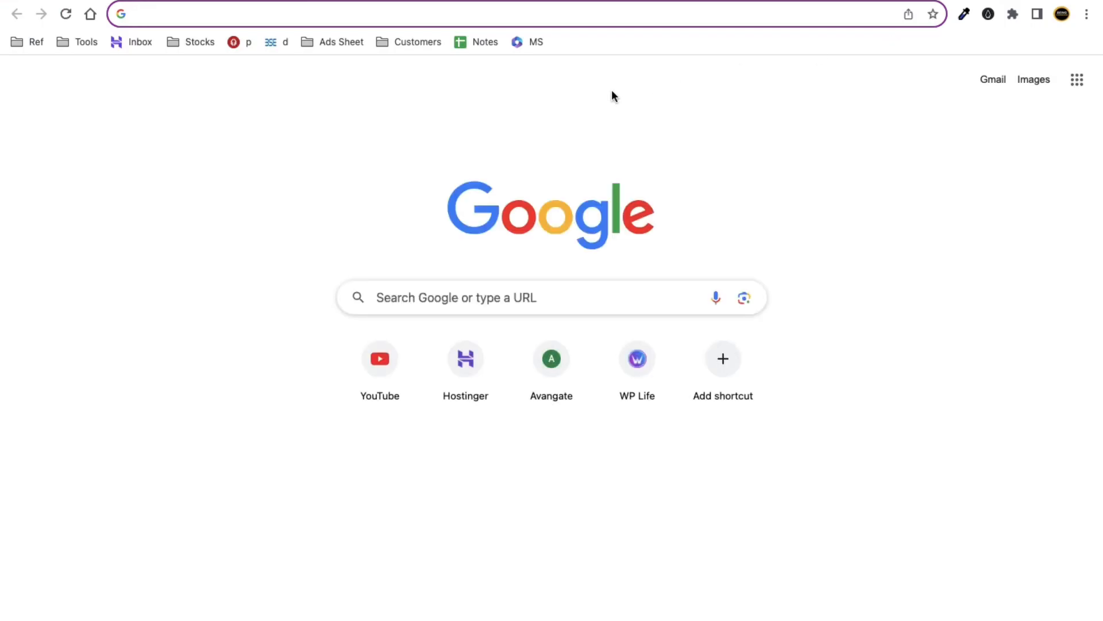
text(kukuc)
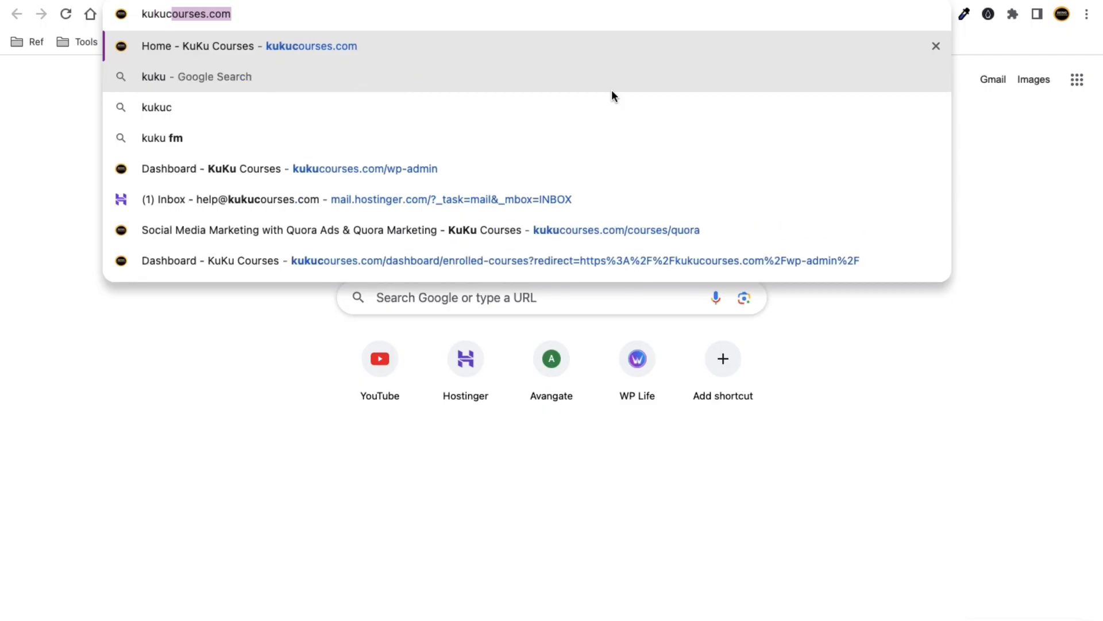
text(ourses.co)
key(BackSpace)
key(BackSpace)
text(i)
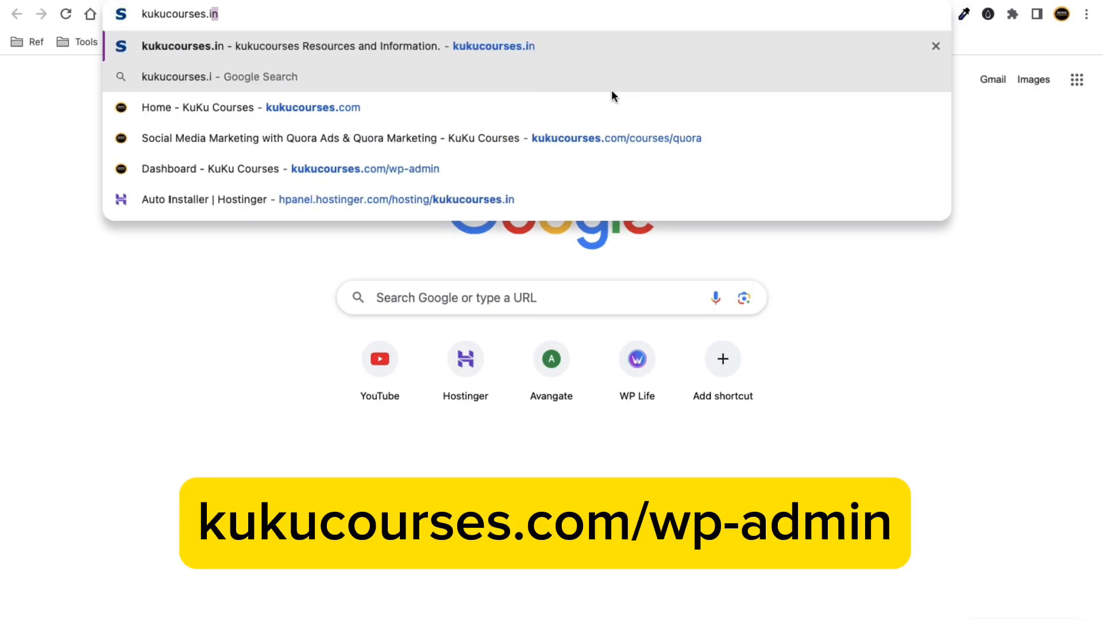
text(n)
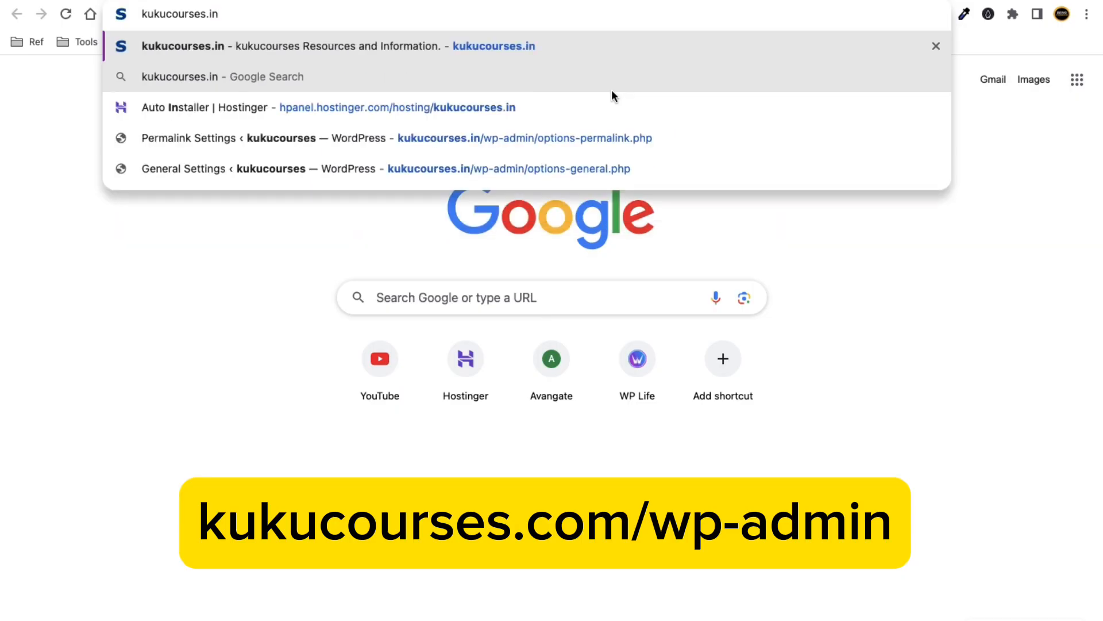
text(/)
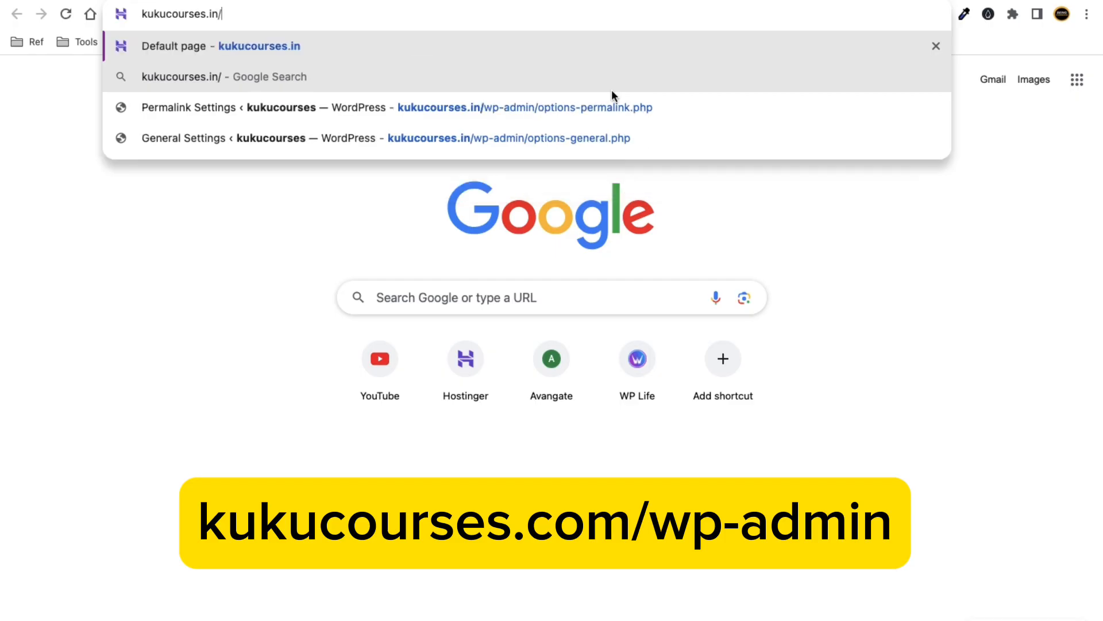
text(w)
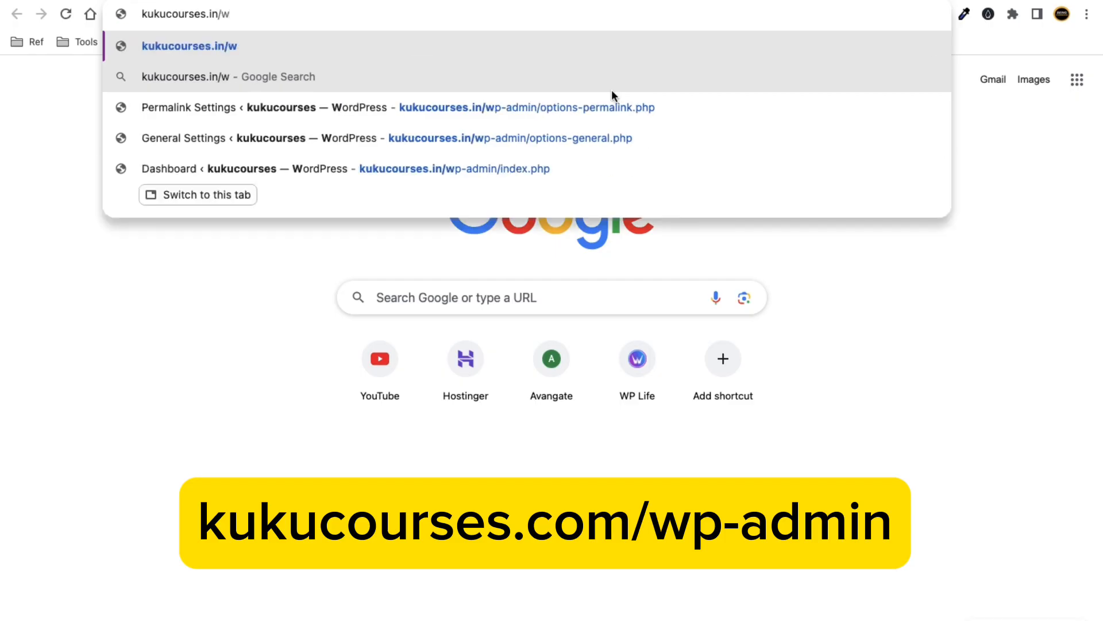
text(p-admin)
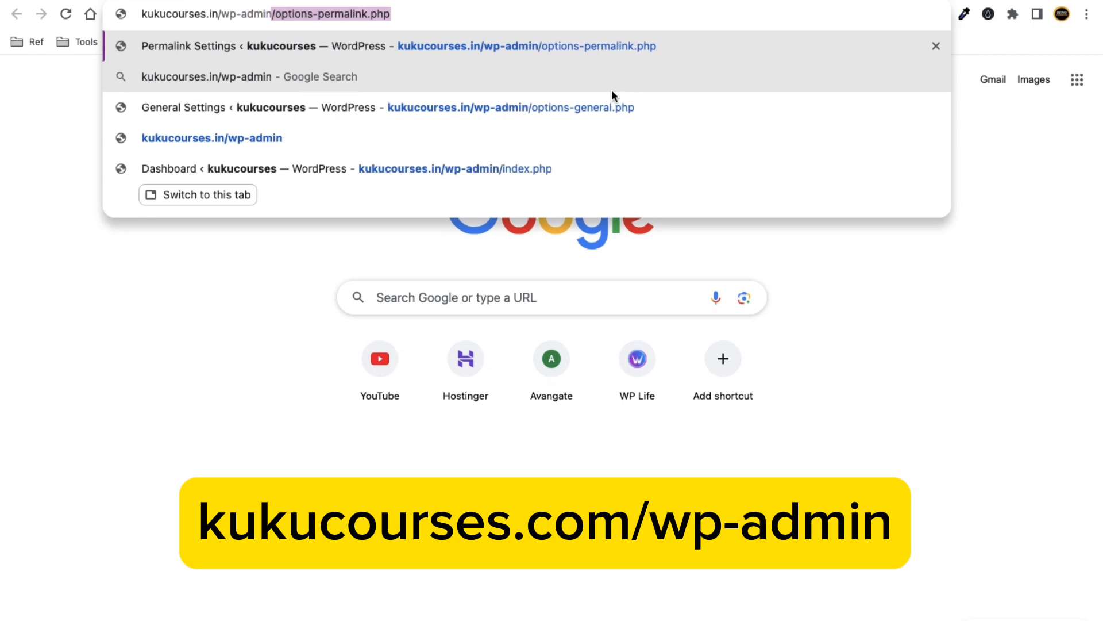
key(Delete)
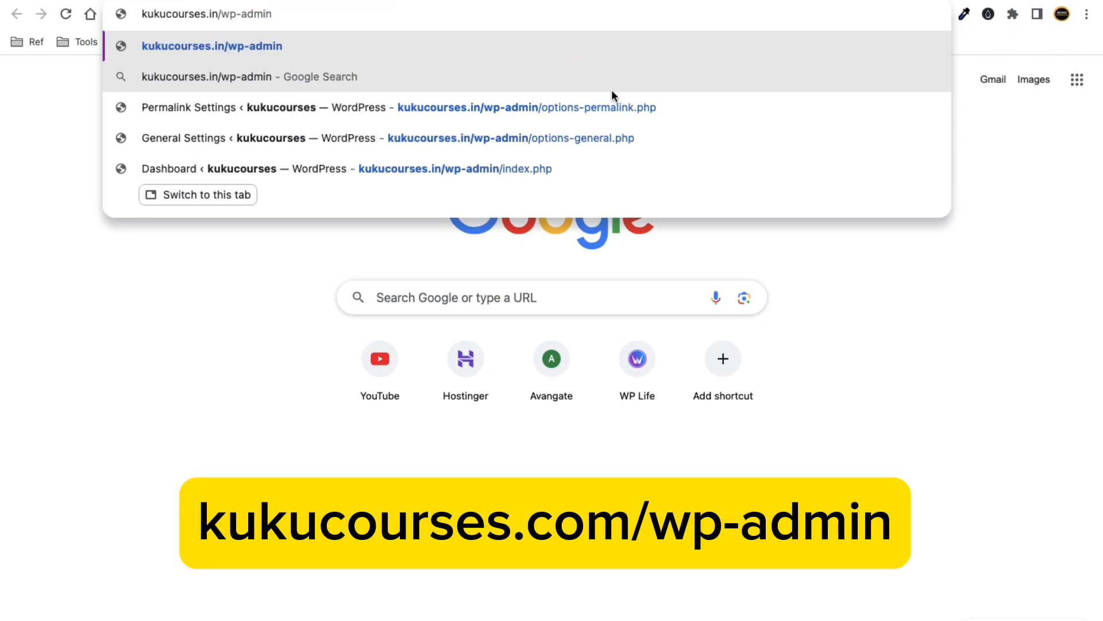
Copy the kukucourses.in/wp-admin address and paste it into a new Incognito window.
click(281, 15)
drag(281, 16, 142, 13)
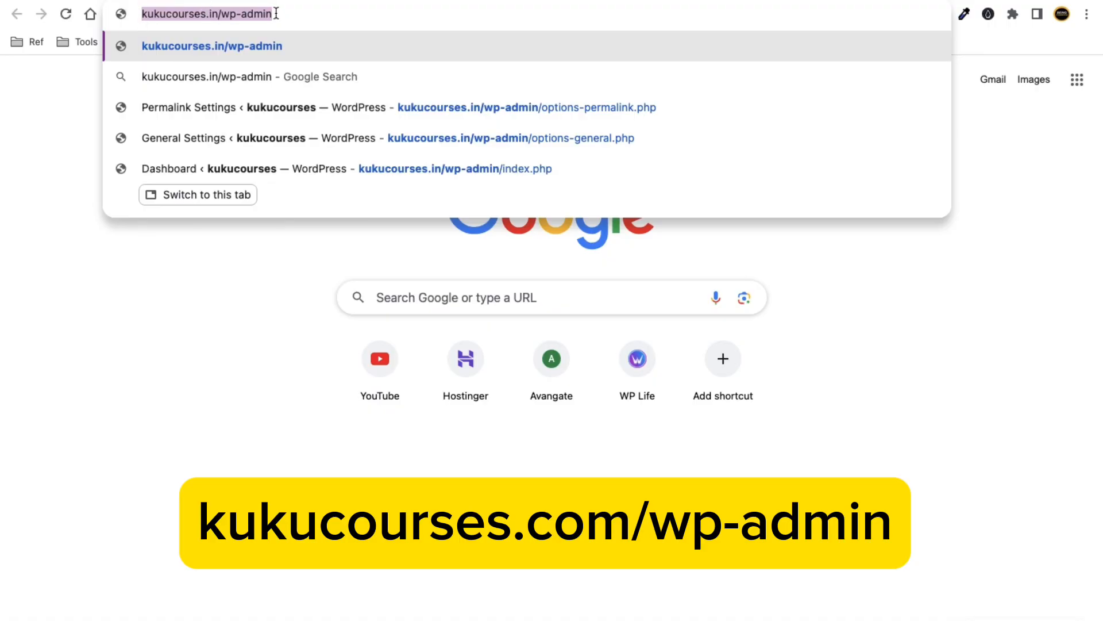
right_click(259, 14)
click(308, 114)
click(1089, 13)
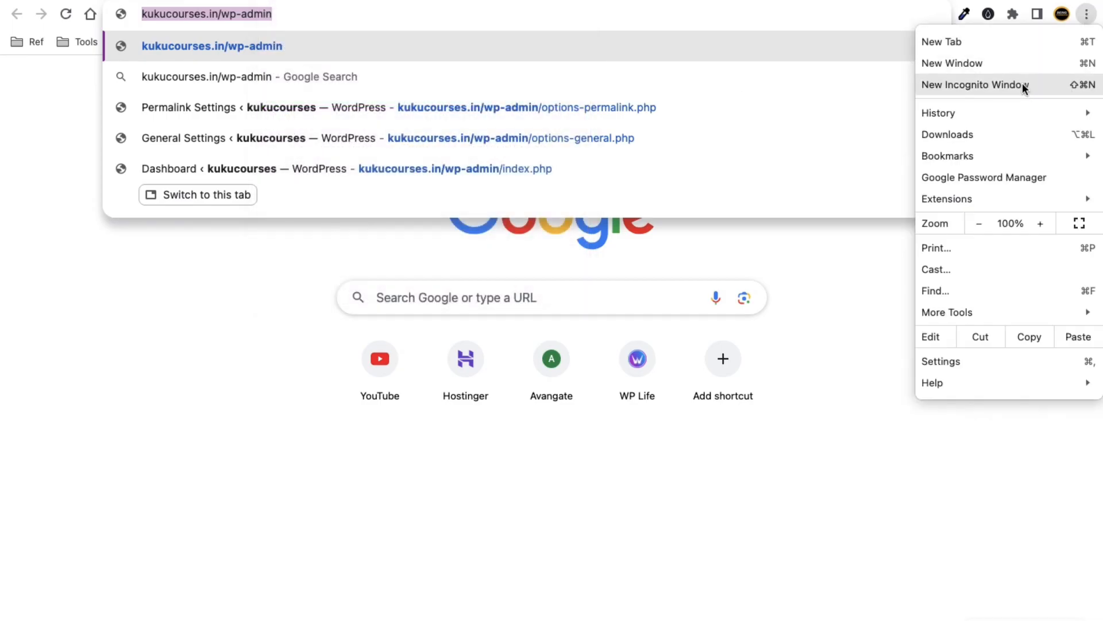
click(1014, 84)
key(super+v)
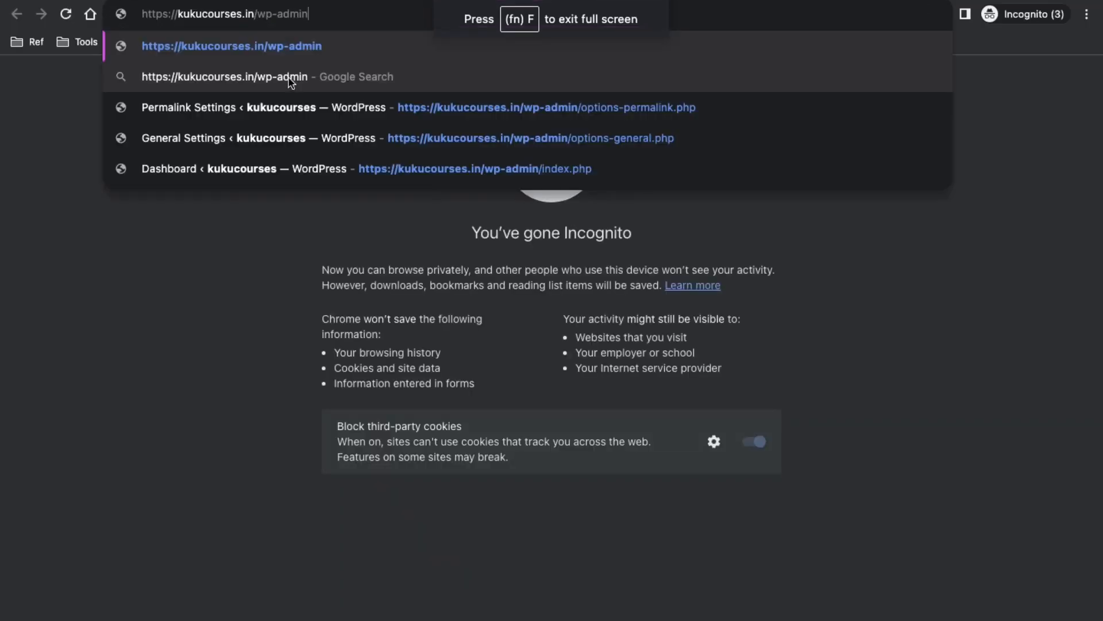
Load the wp-admin login page and enter the site account's e-mail as the username.
key(Return)
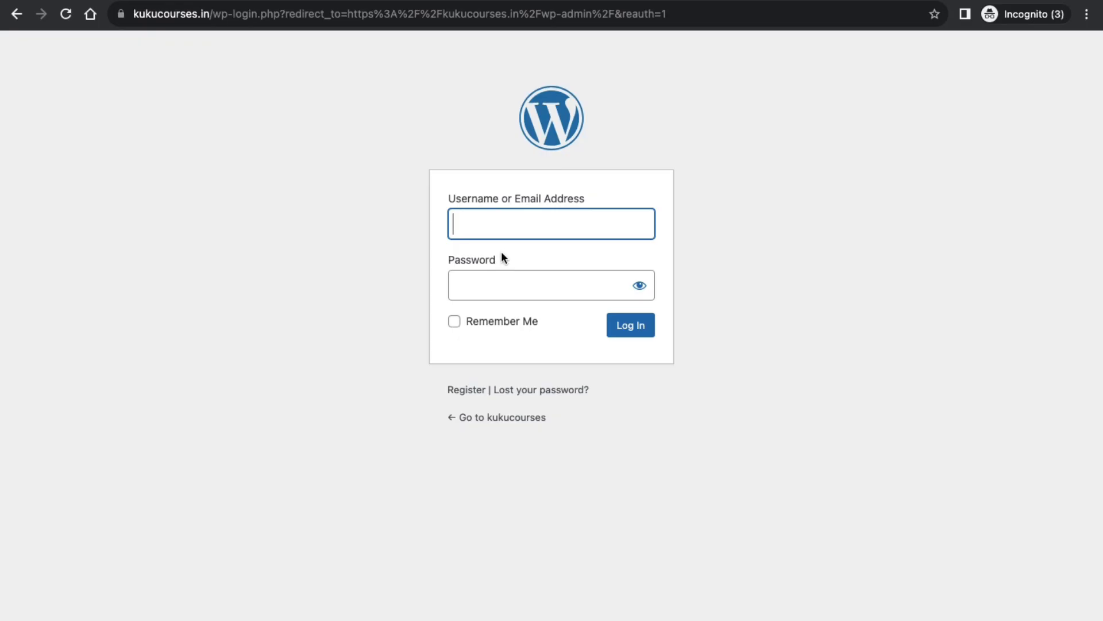
click(493, 226)
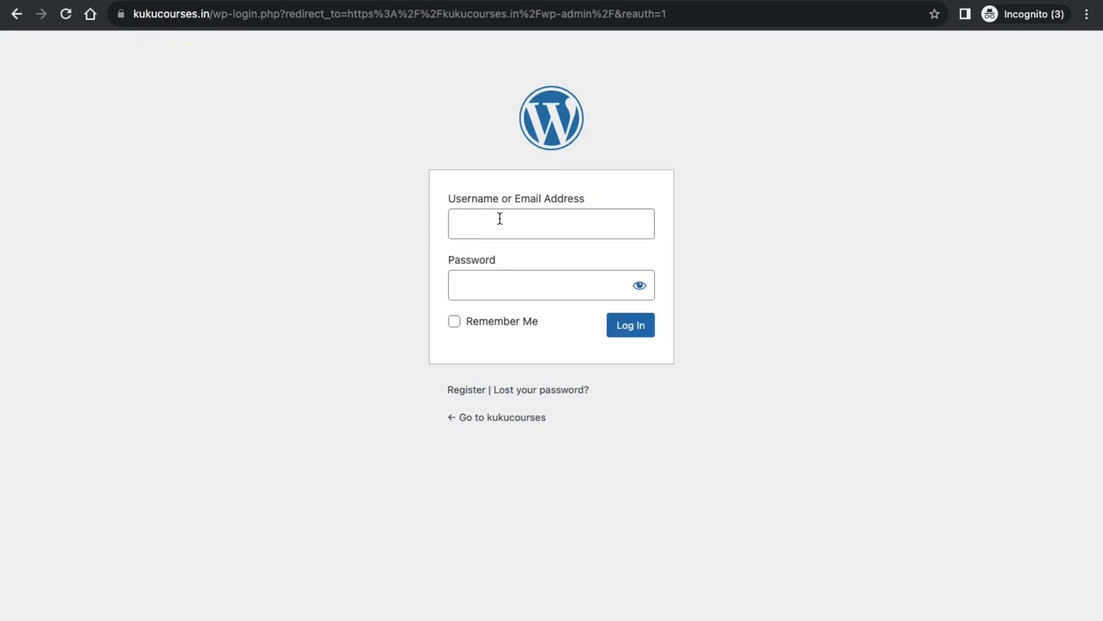
click(500, 219)
click(472, 279)
click(486, 238)
click(483, 263)
click(493, 221)
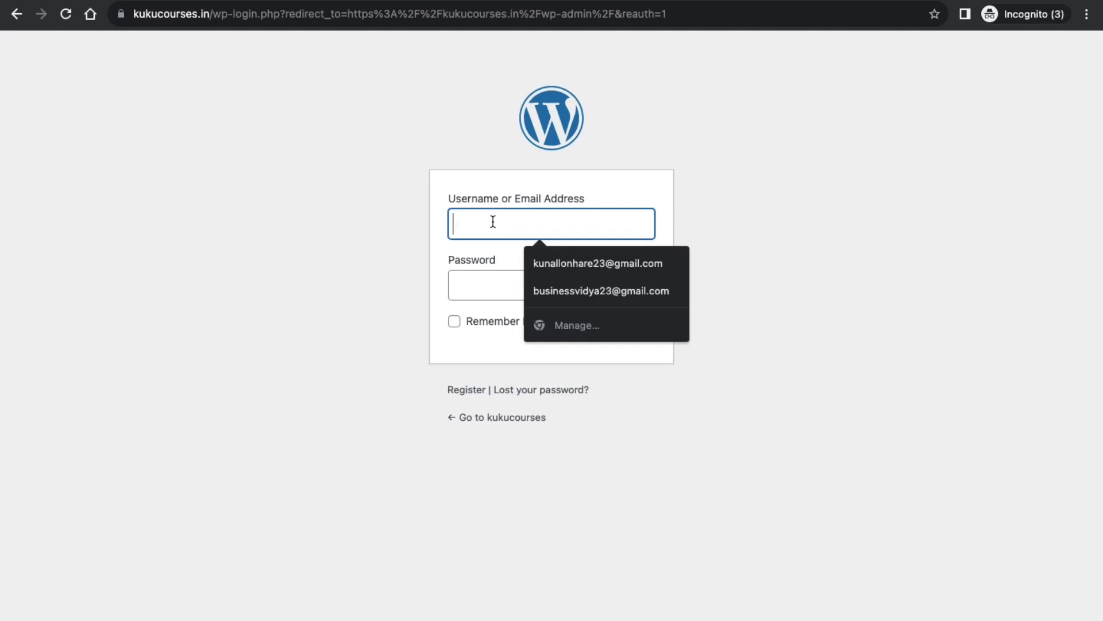
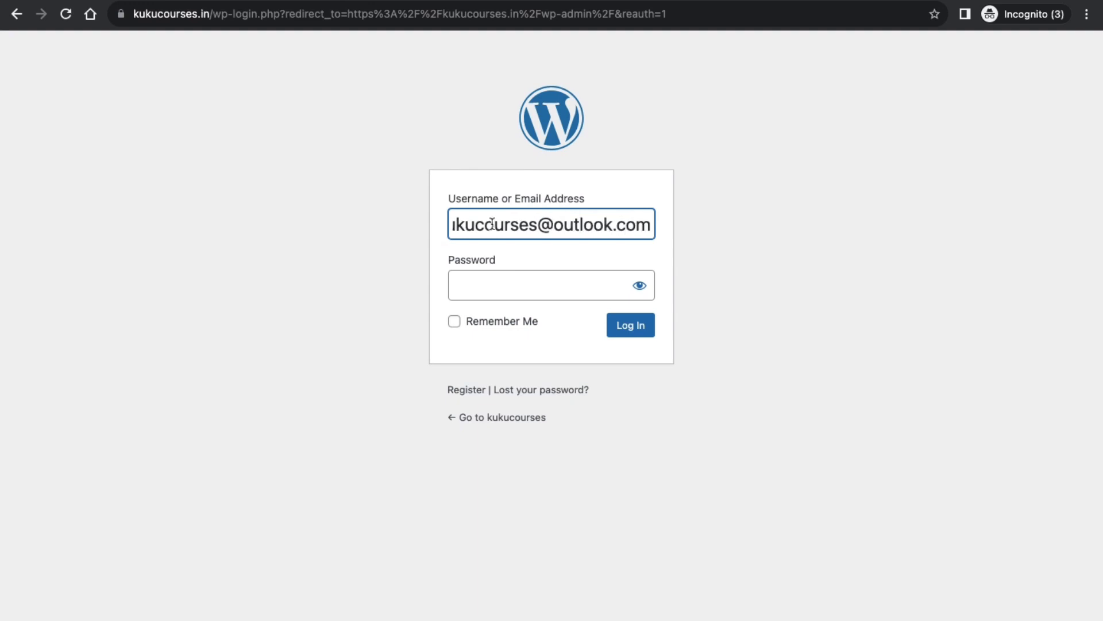
click(268, 245)
Paste the password copied from the Secure Password Generator page and log in.
click(494, 283)
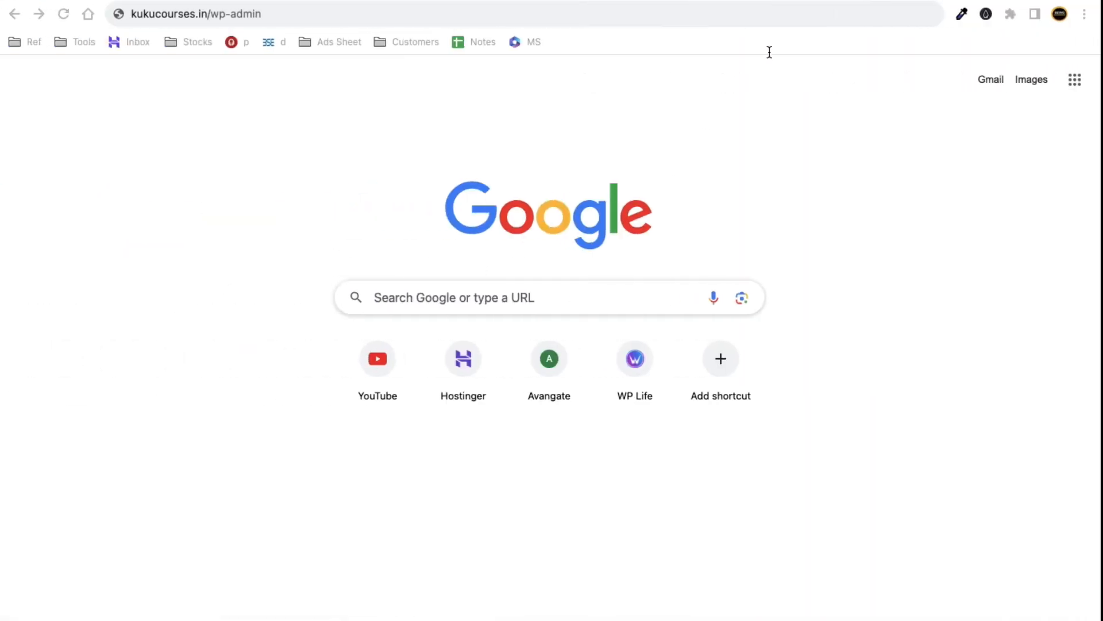
click(847, 5)
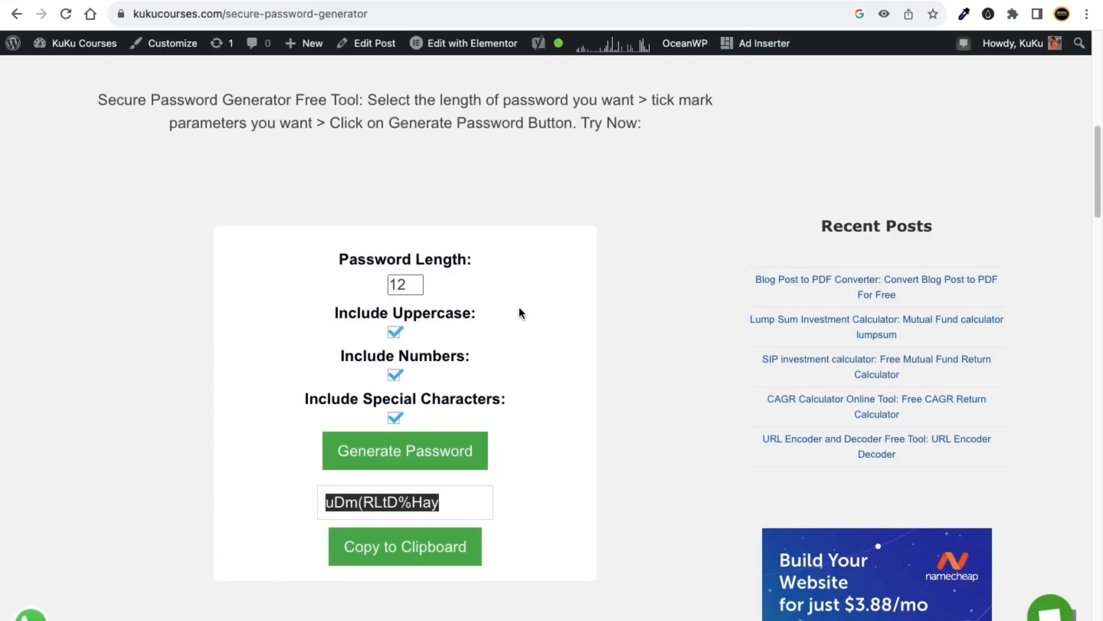
click(419, 548)
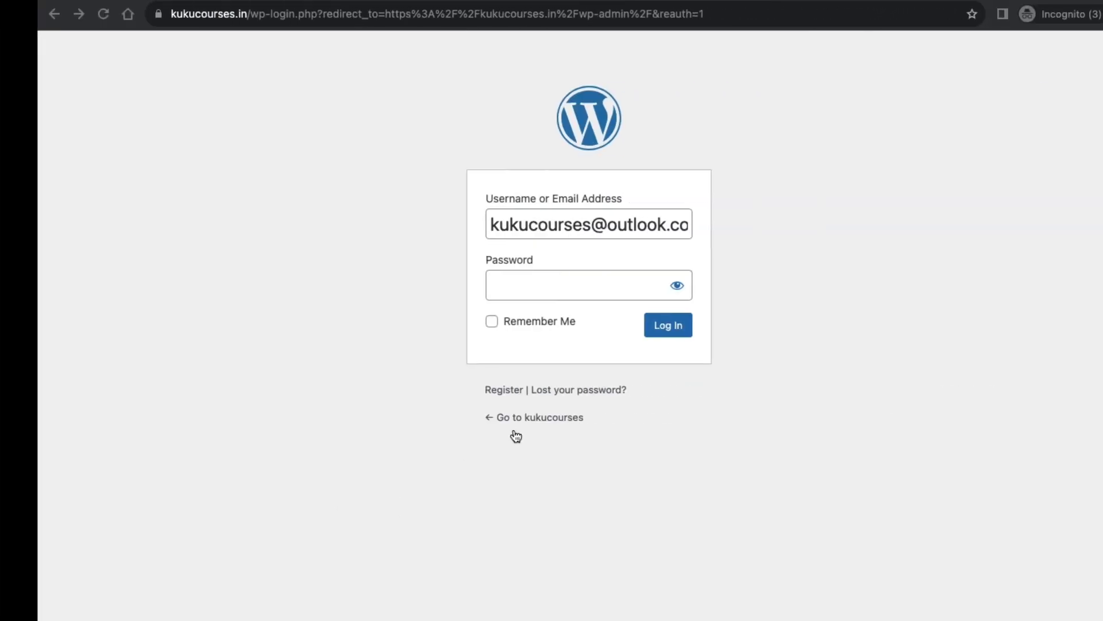
click(486, 298)
key(super+v)
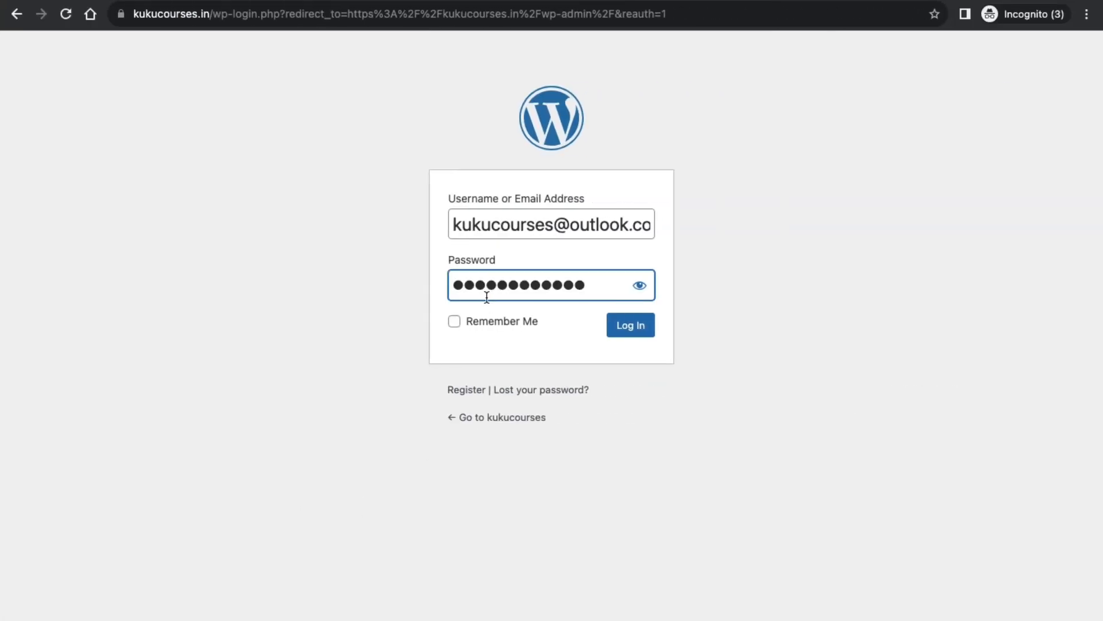
text(a)
click(421, 378)
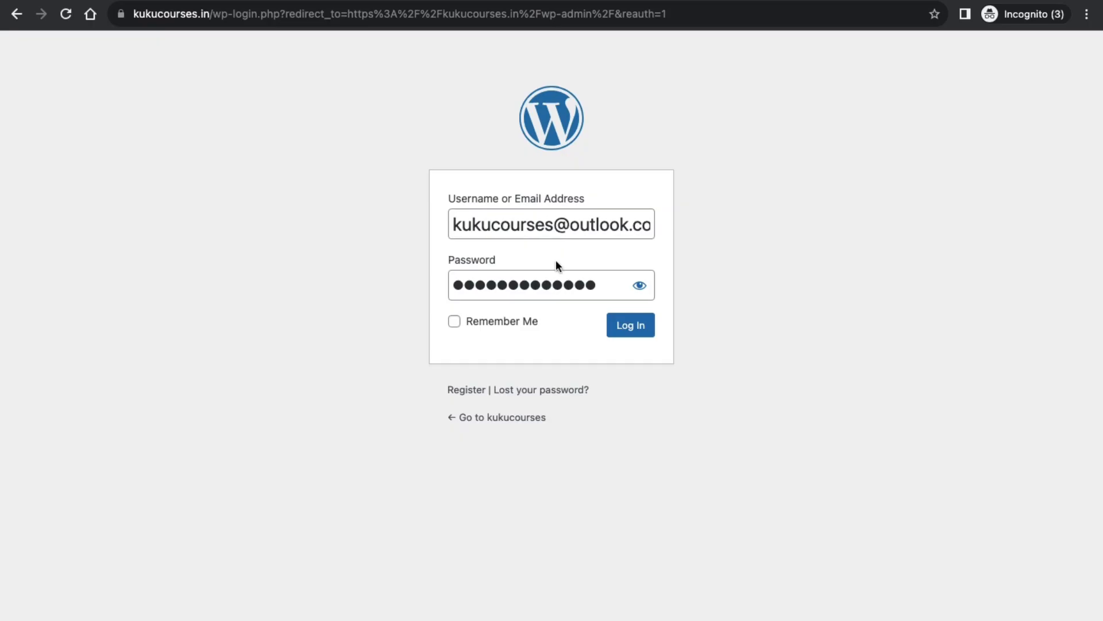
click(638, 333)
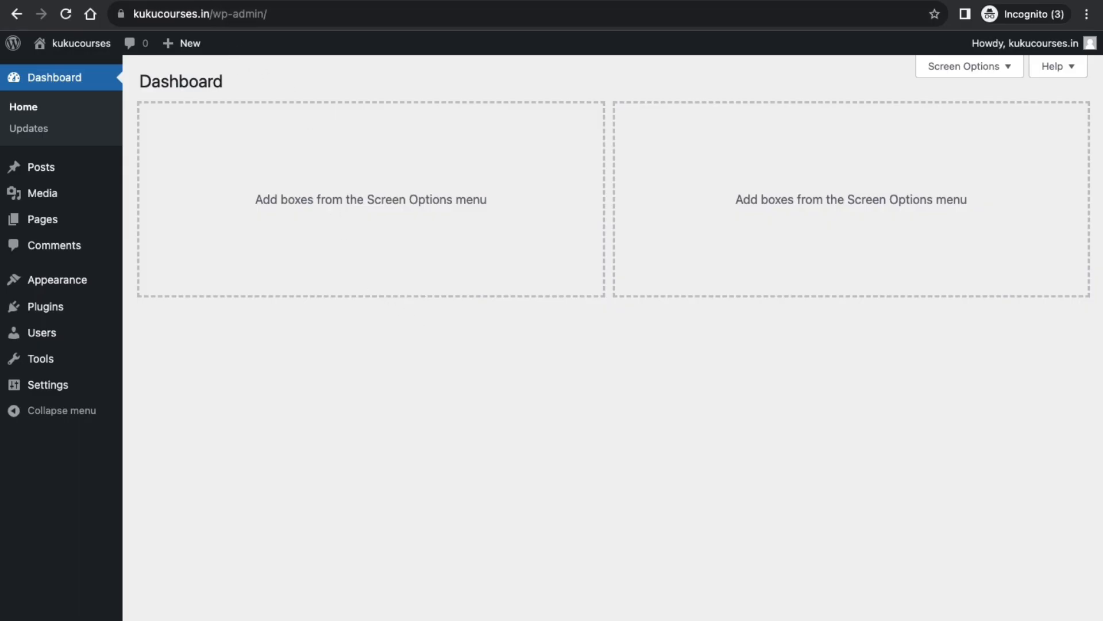
Load kukucourses.in/wp-admin in a new tab to reach the AI Tools site Dashboard.
key(ctrl+t)
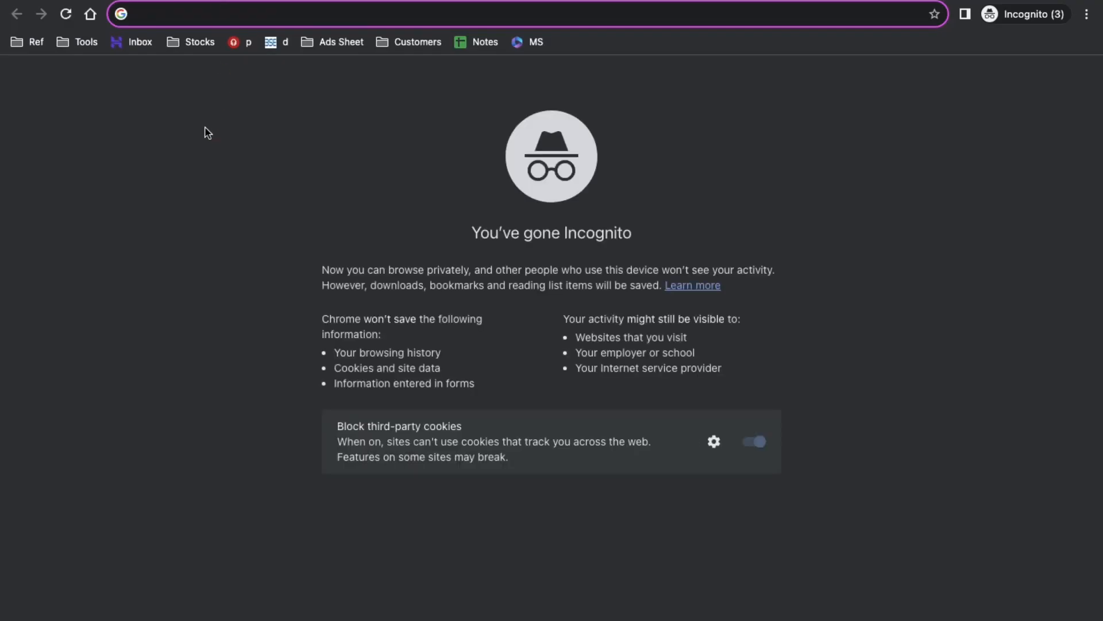
text(kukucourses.com)
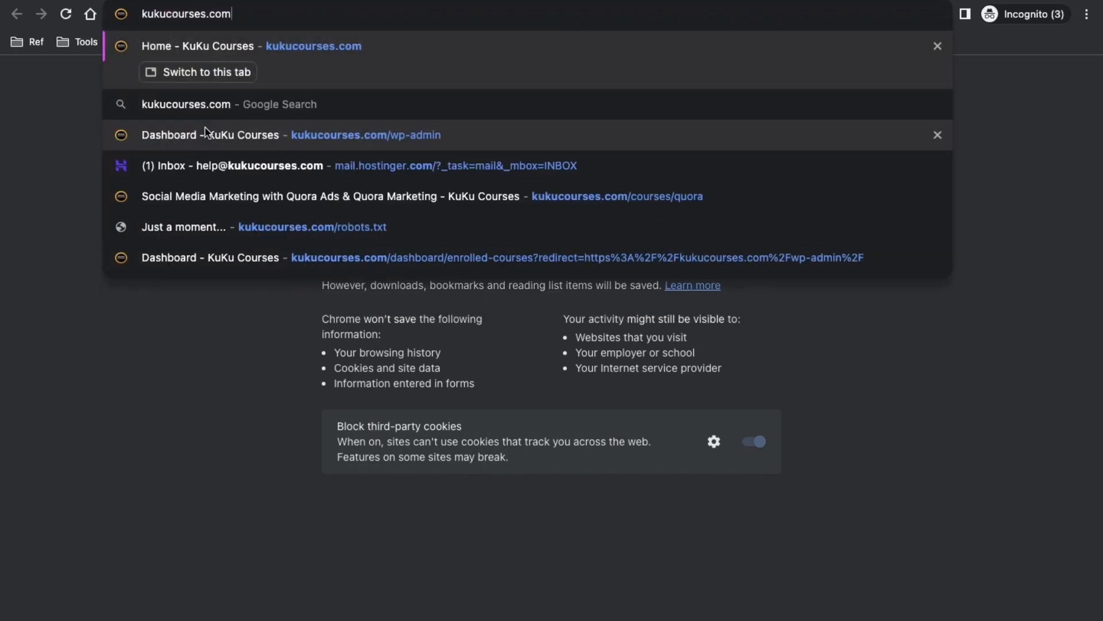
key(BackSpace)
key(BackSpace)
key(BackSpace)
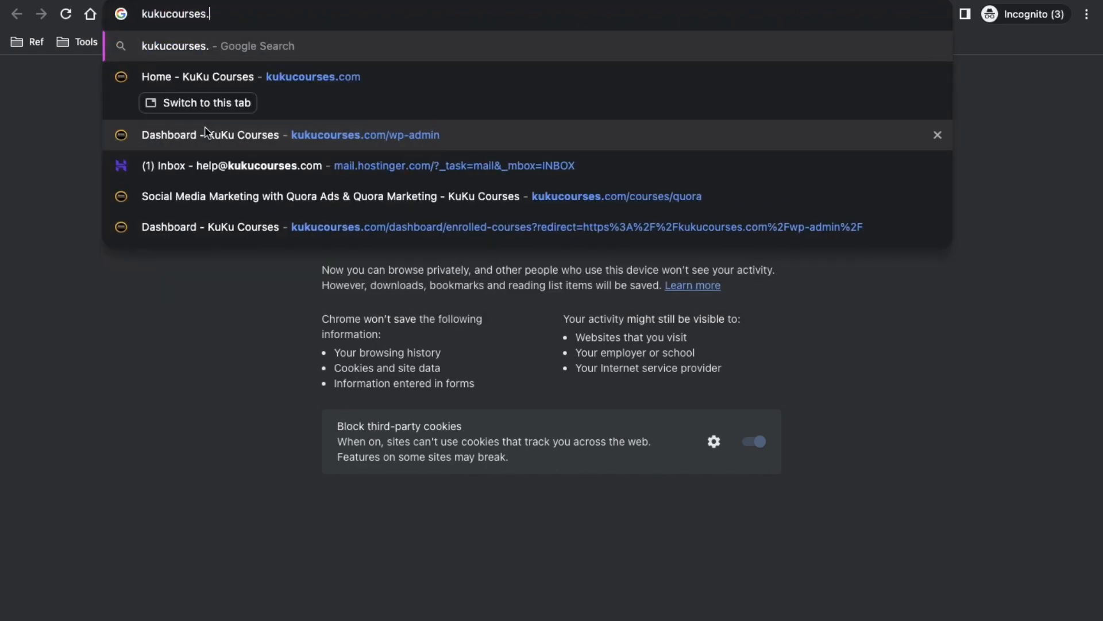
text(in)
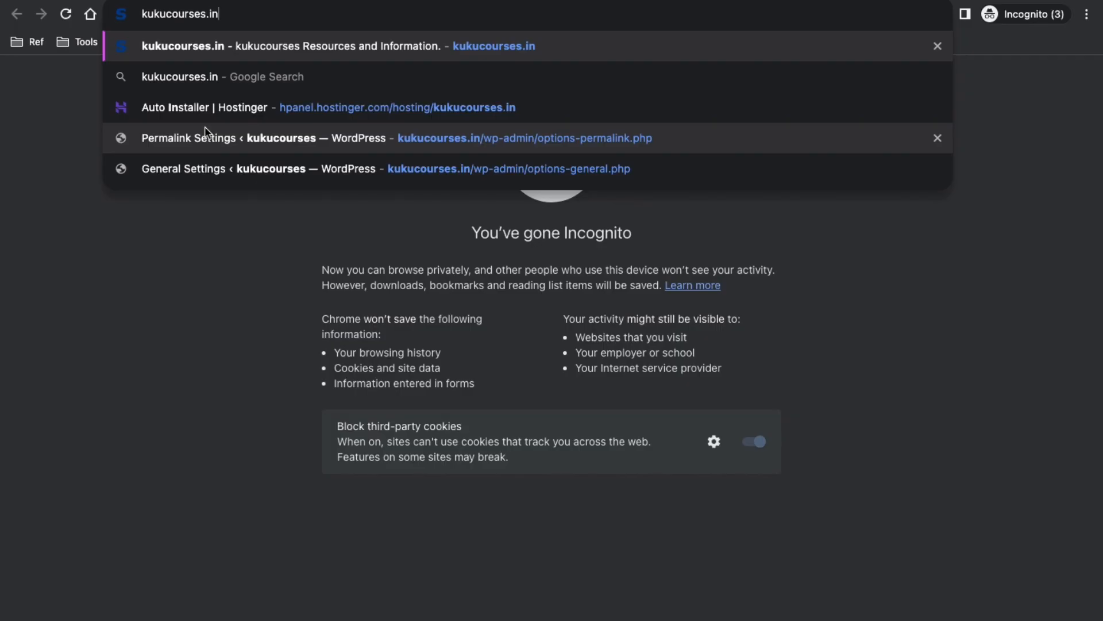
text(/wp)
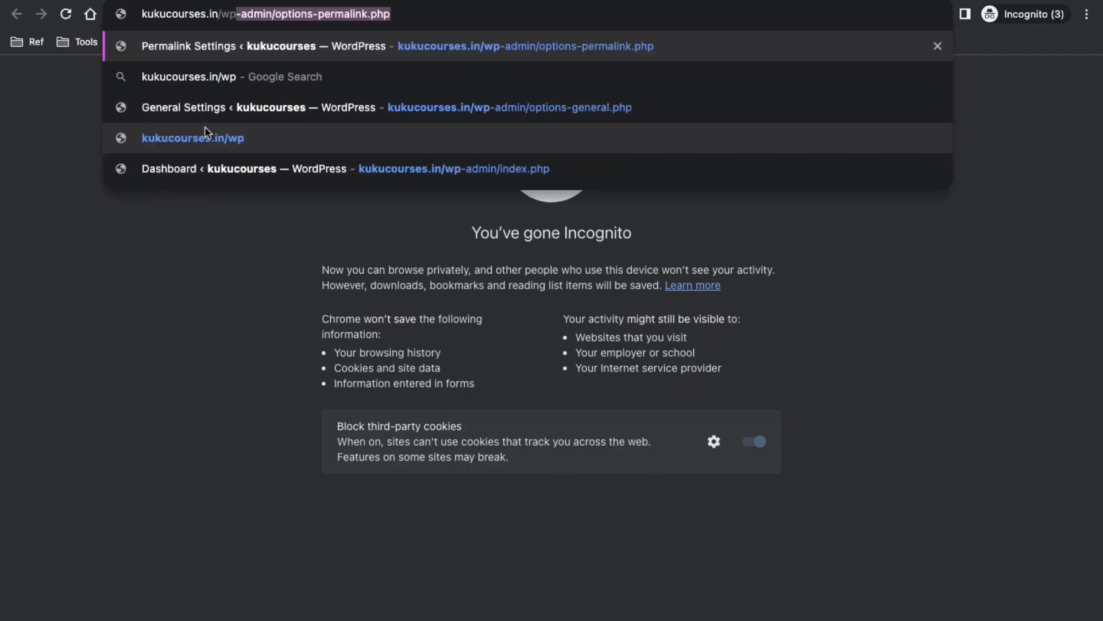
text(-admin)
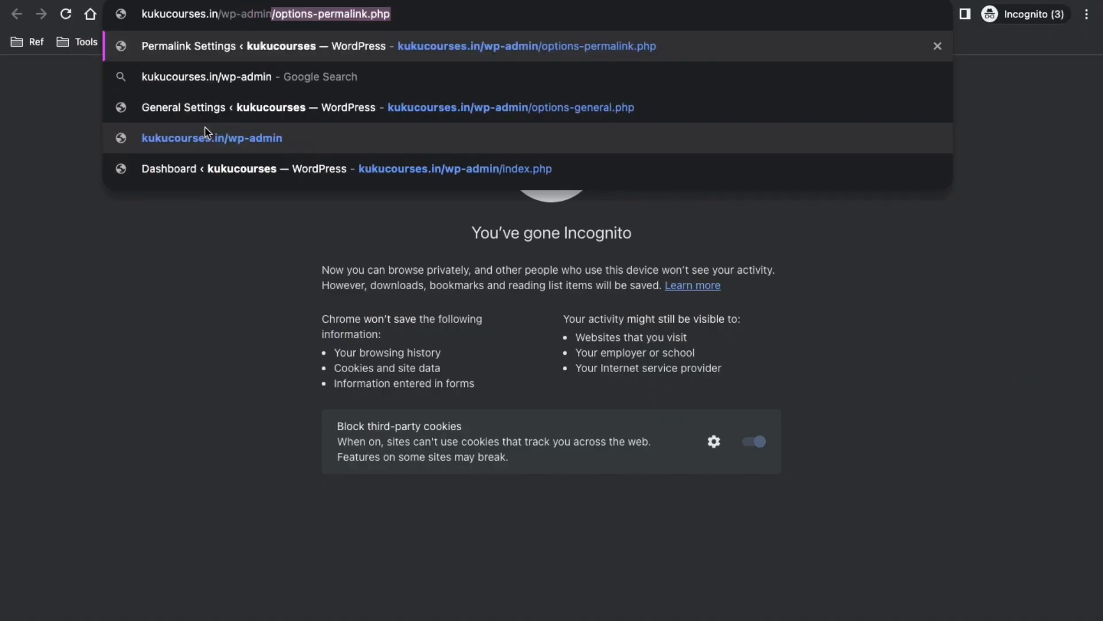
key(Delete)
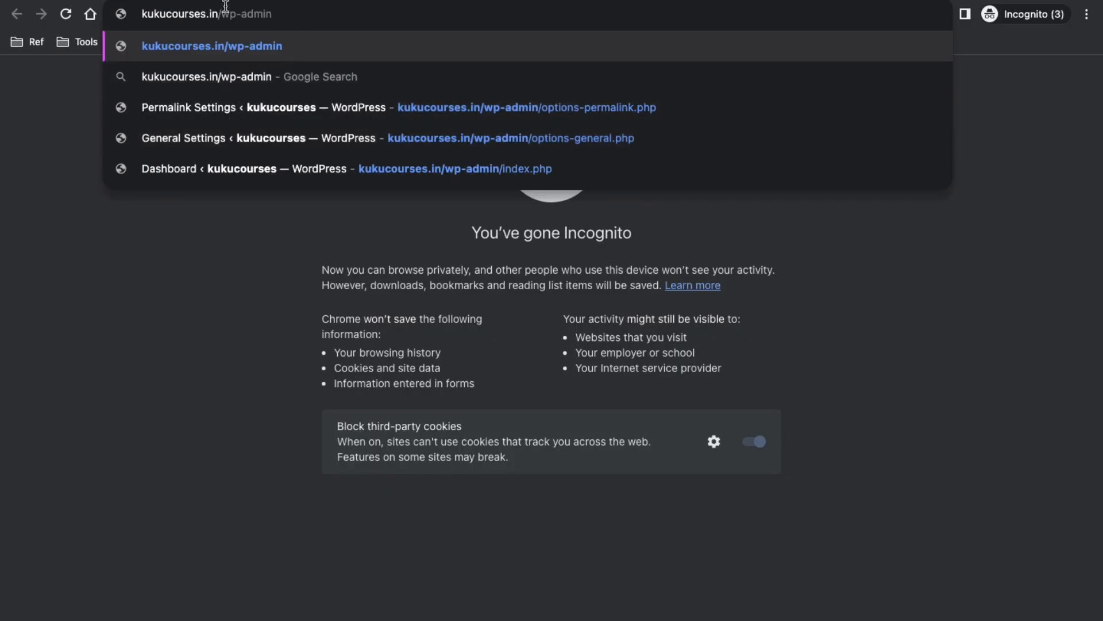
key(Return)
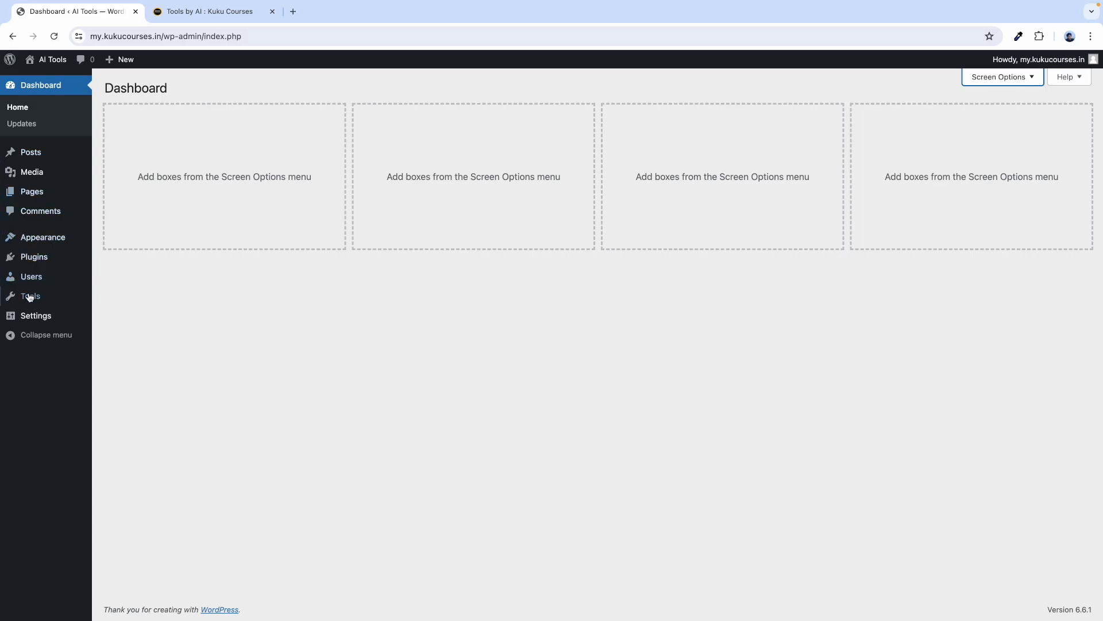
Search the theme directory for OceanWP and open its Details & Preview.
mouse_move(53, 243)
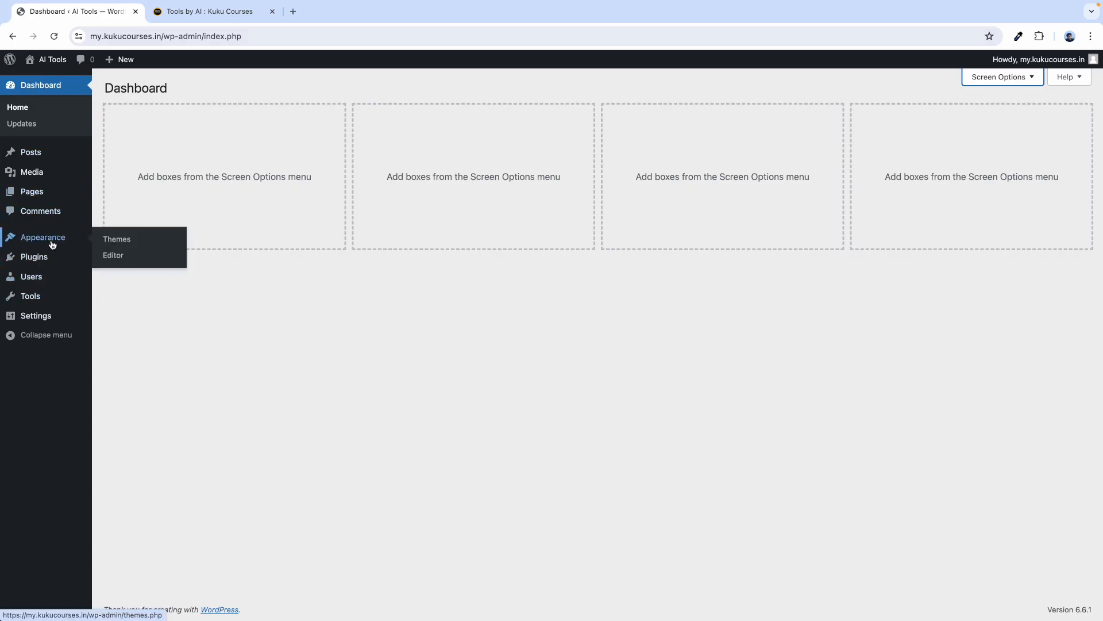
click(122, 240)
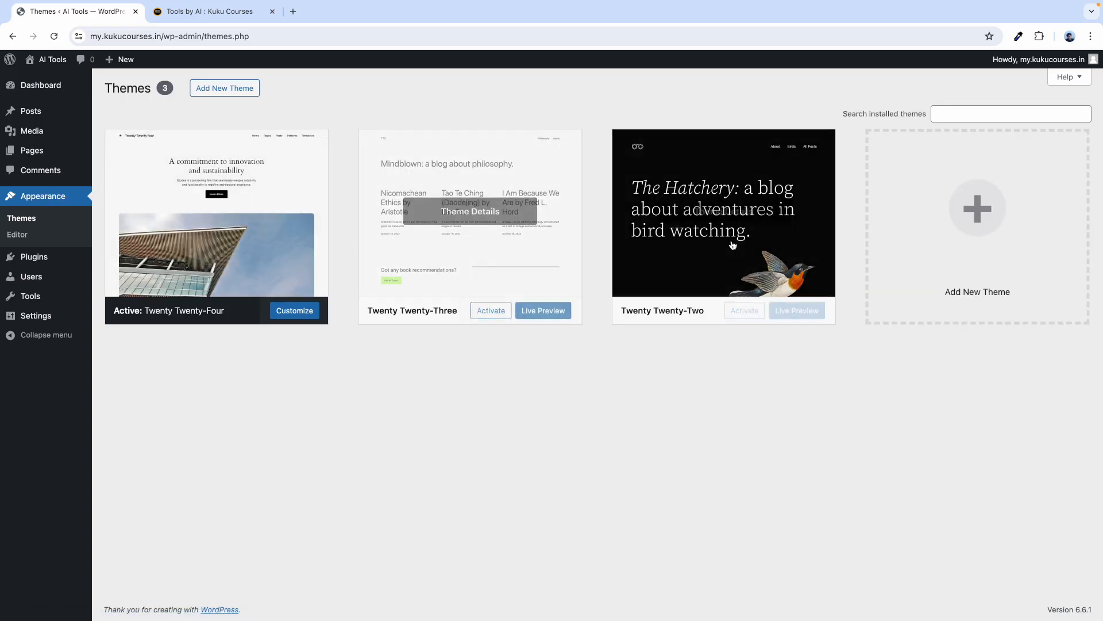
click(224, 90)
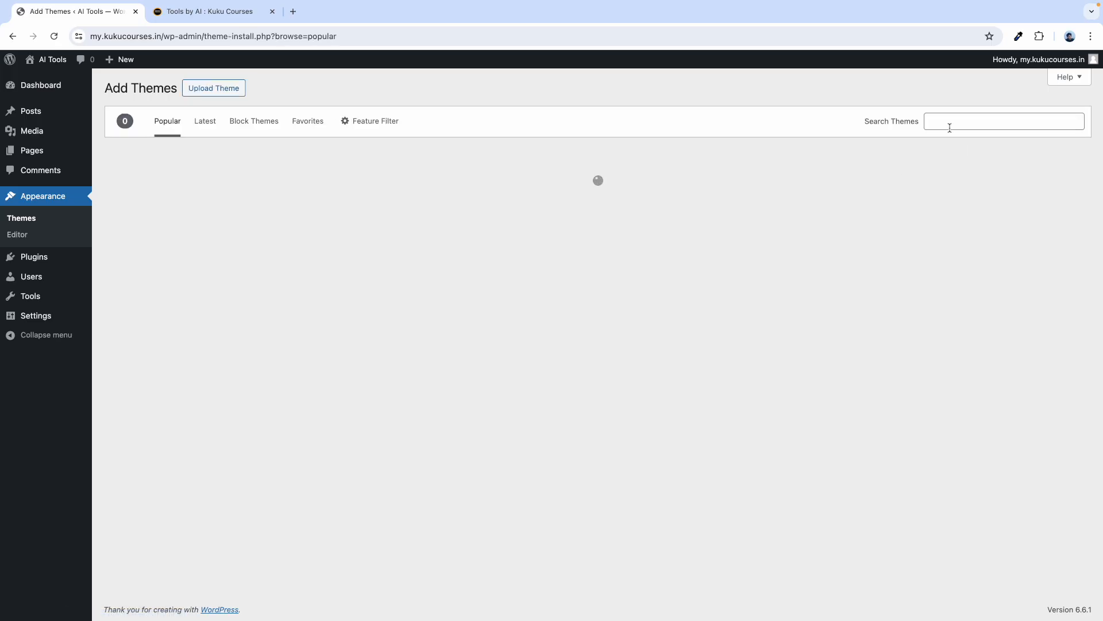
click(948, 126)
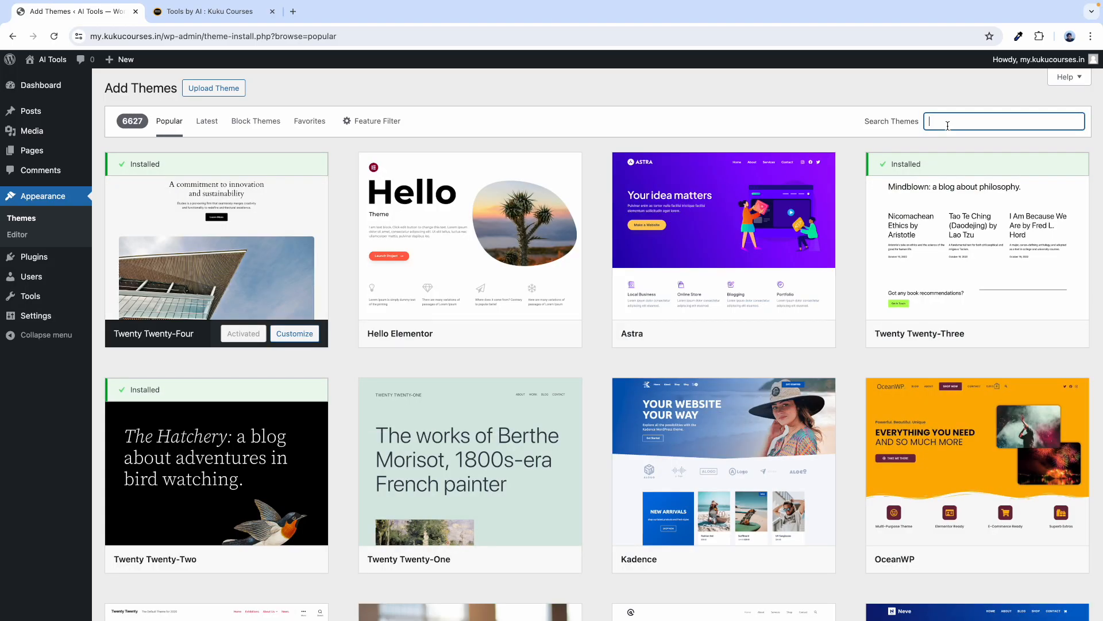
text(oceanwp)
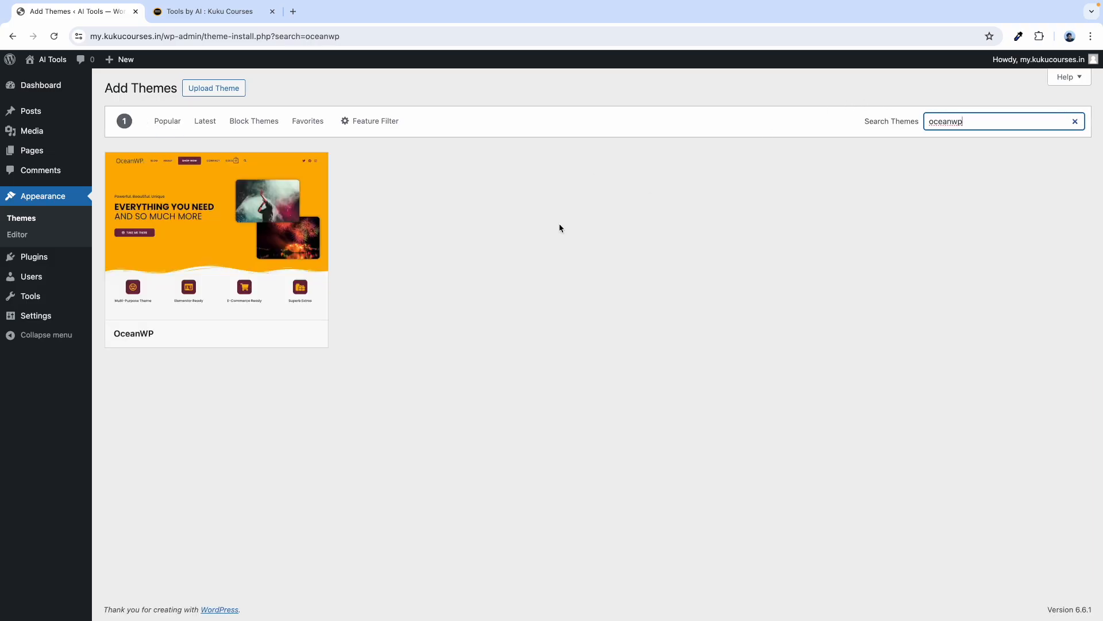
mouse_move(296, 305)
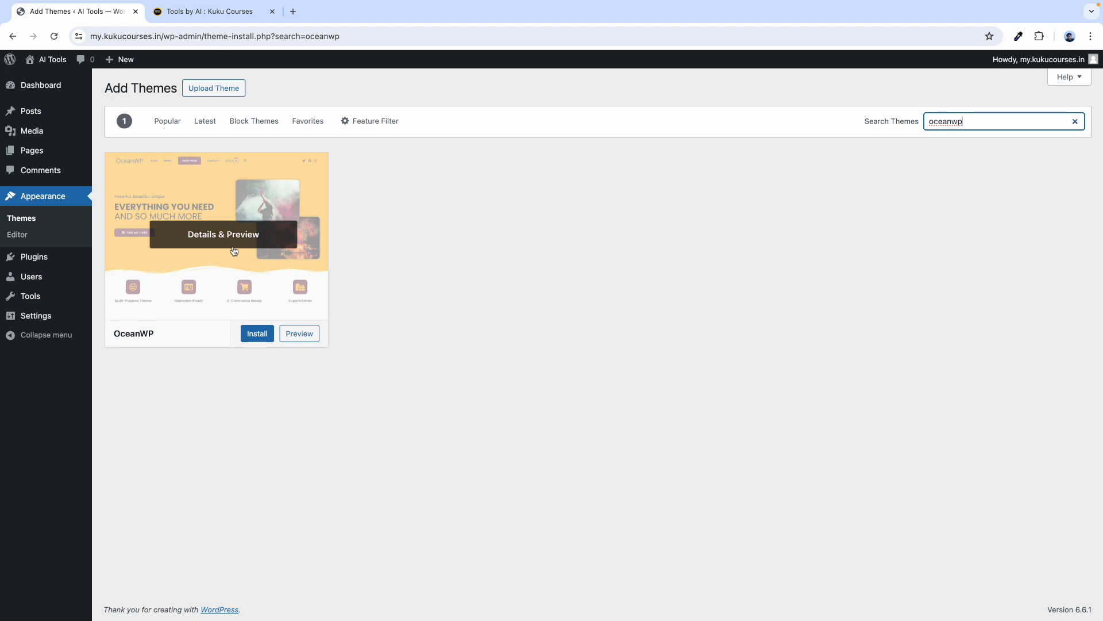
click(193, 234)
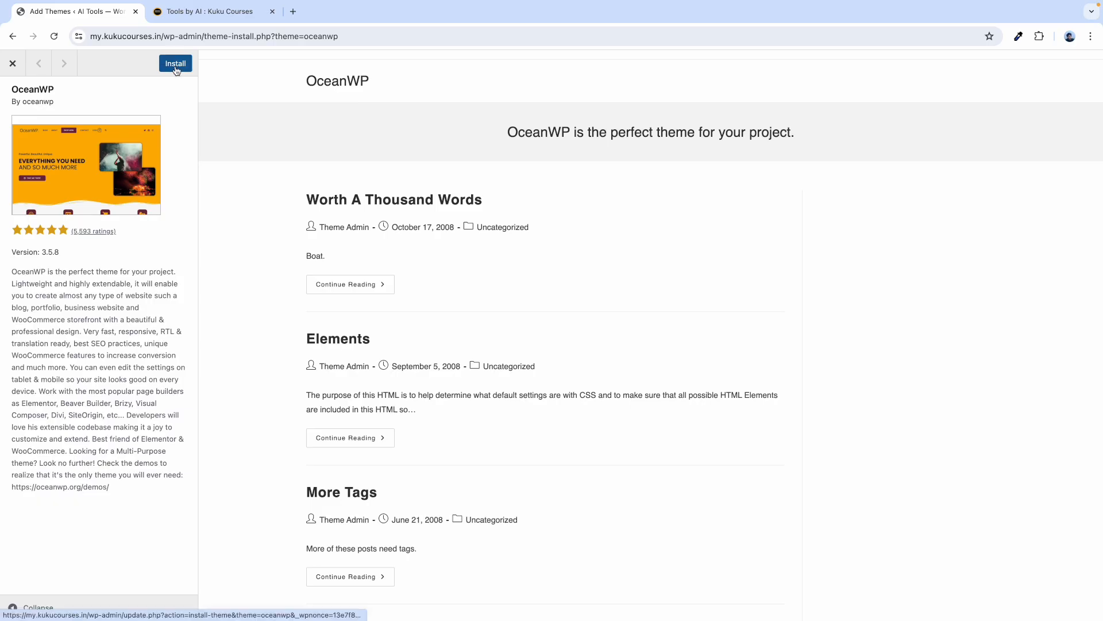
Close the OceanWP preview, clear the search, and go back to installed Themes.
click(11, 73)
click(950, 121)
key(ctrl+a)
key(BackSpace)
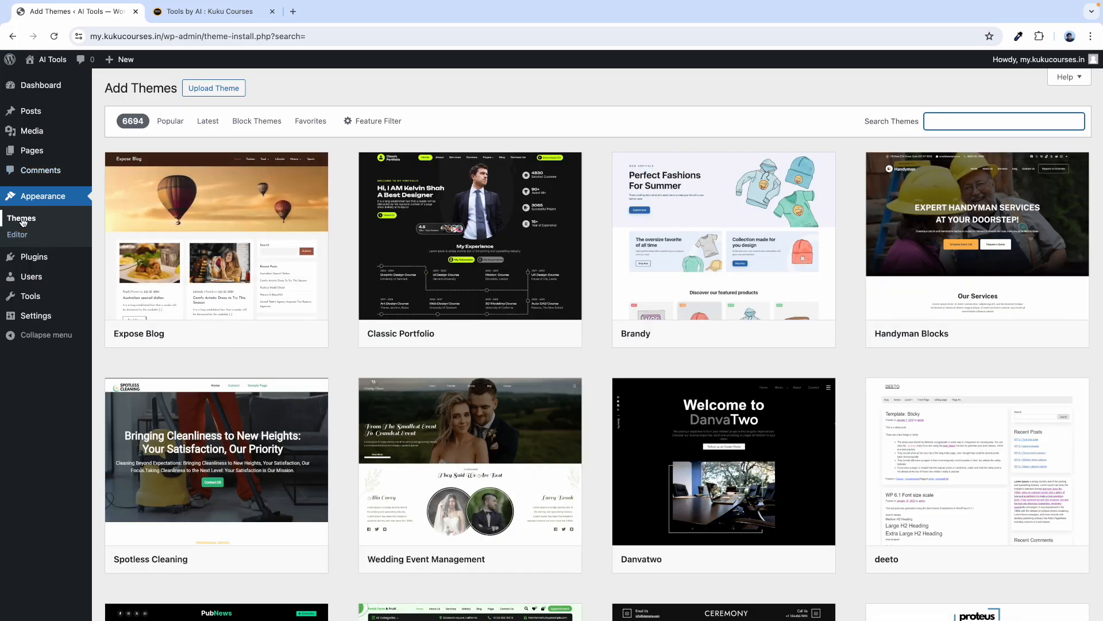
click(22, 221)
mouse_move(176, 208)
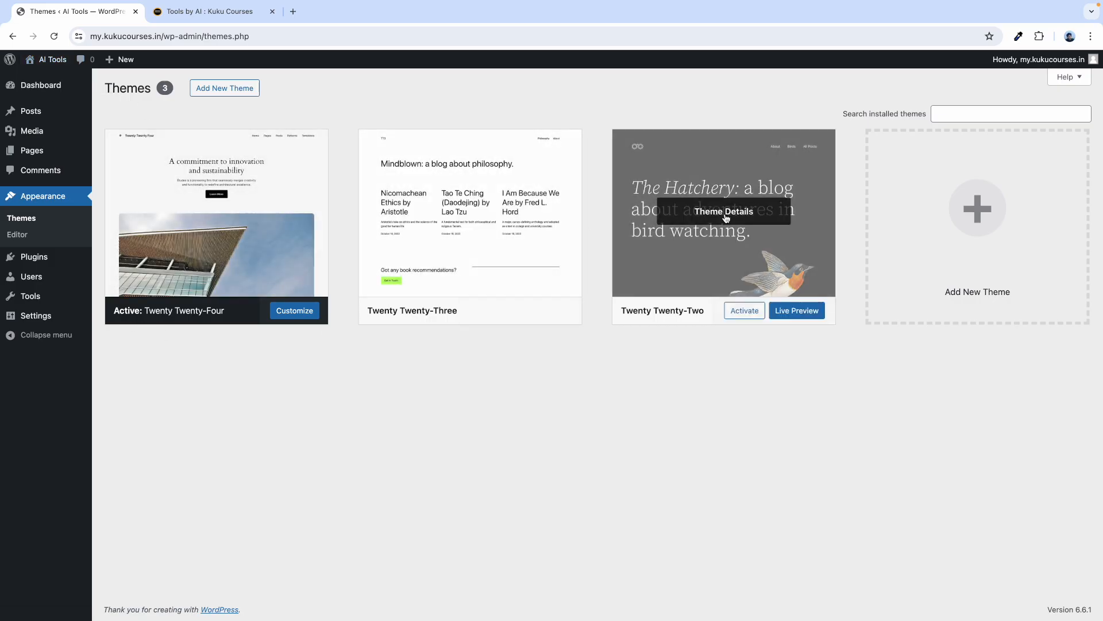
Delete Twenty Twenty-Three and Twenty Twenty-Two, then enable auto-updates on Twenty Twenty-Four.
click(452, 213)
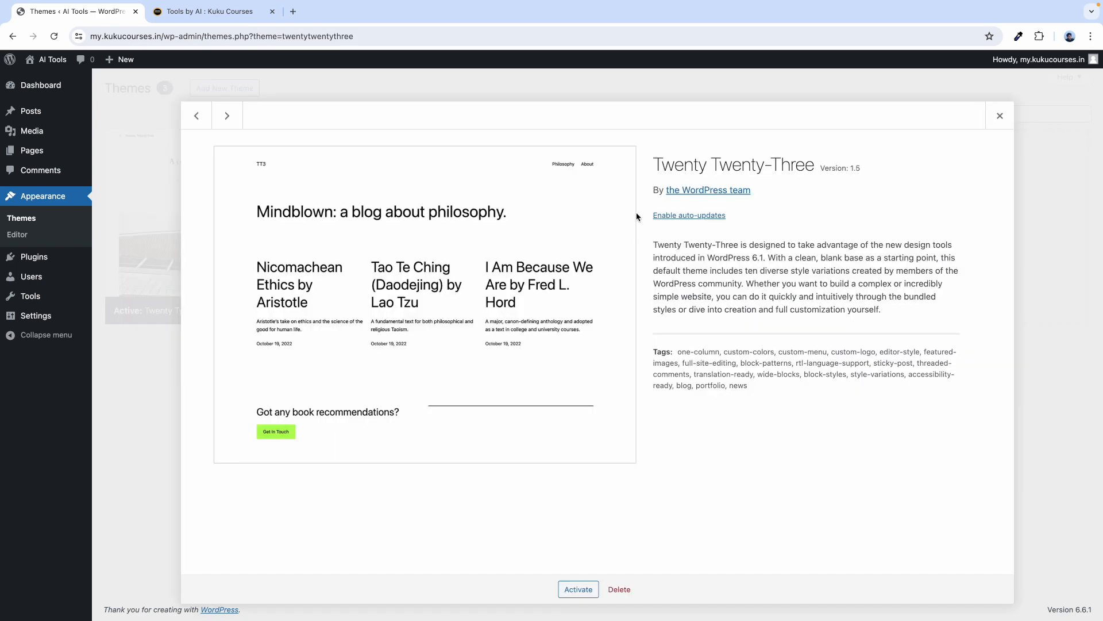
click(619, 589)
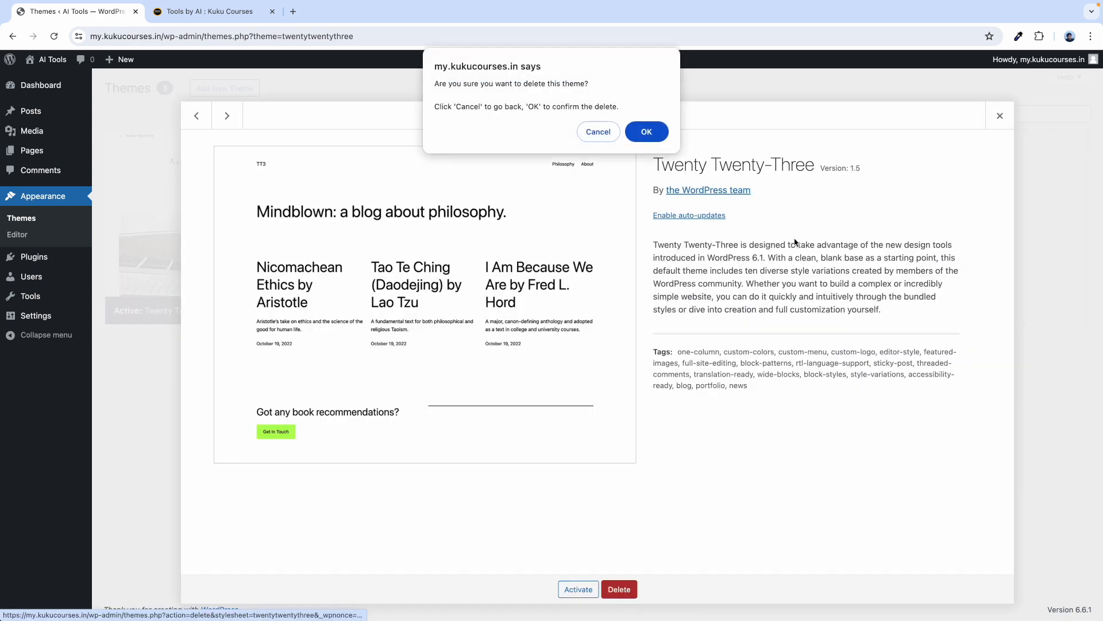
click(655, 141)
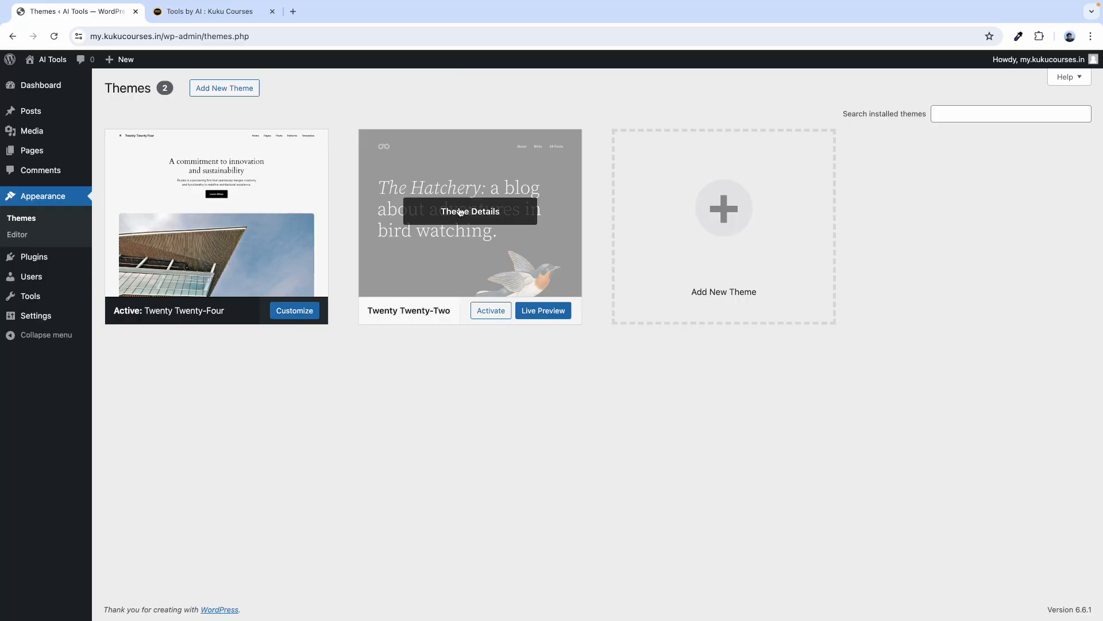
click(459, 217)
click(619, 589)
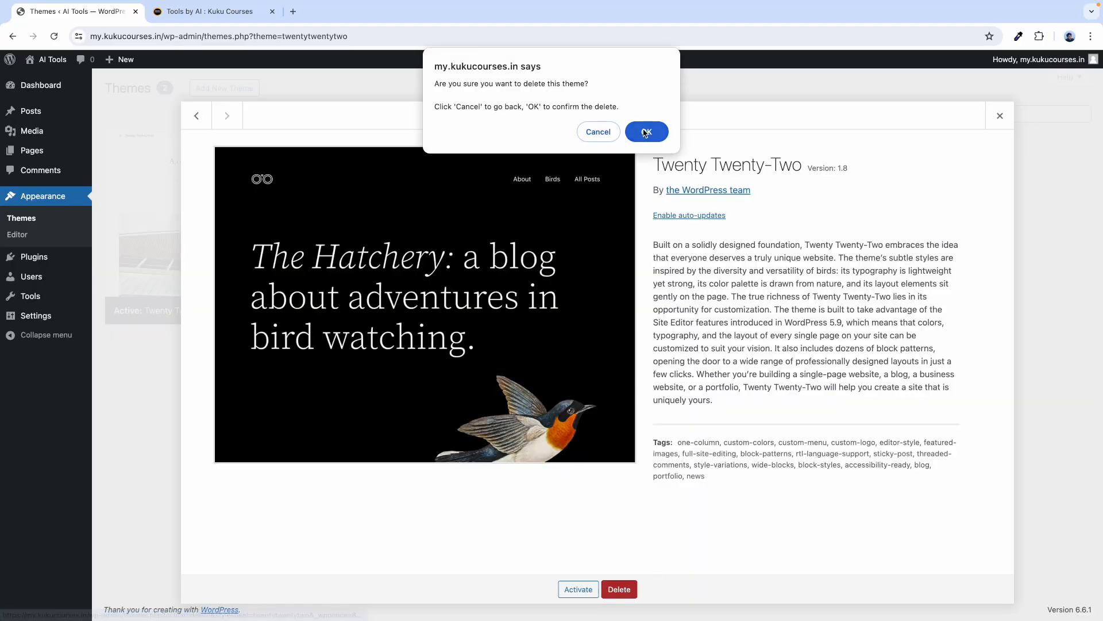
click(644, 132)
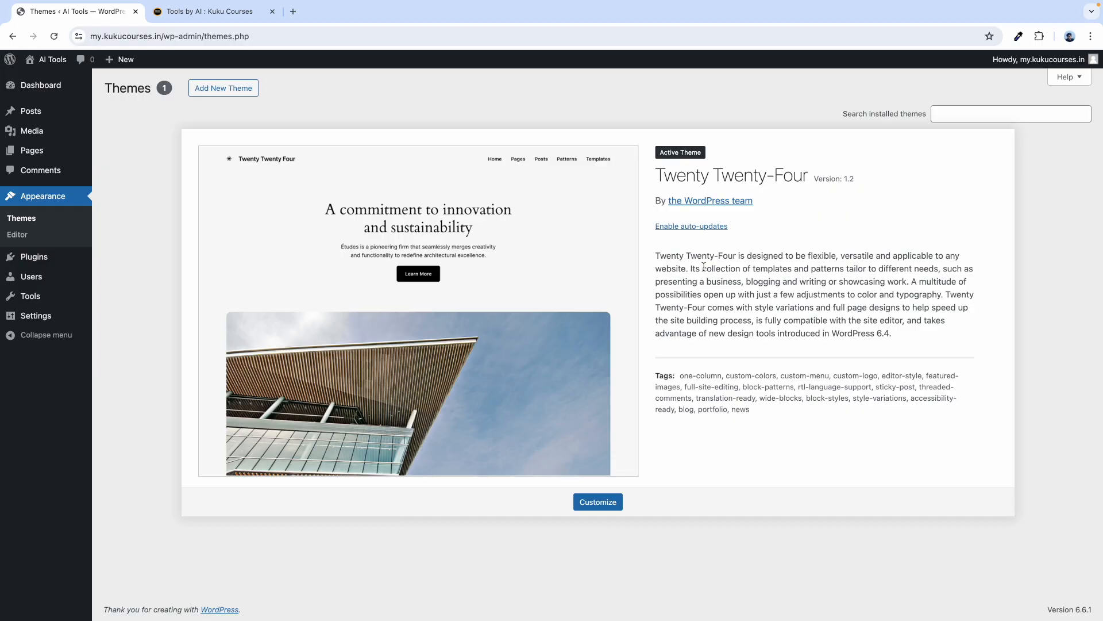
click(692, 227)
click(687, 263)
Go from the Dashboard through Installed Plugins to the Add New Plugin page.
mouse_move(35, 91)
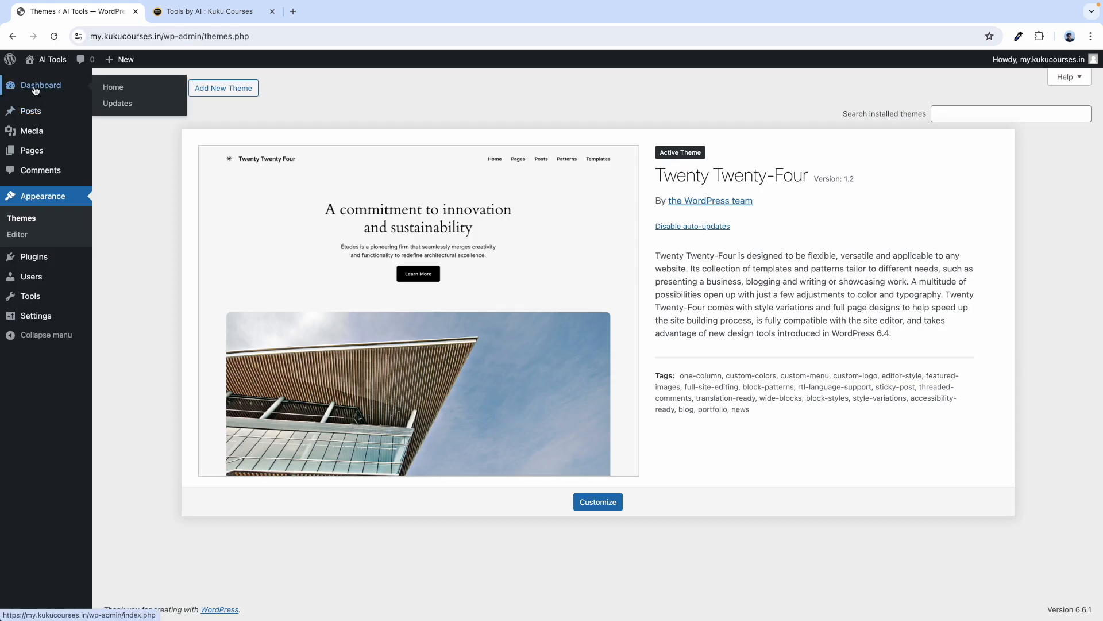
click(35, 90)
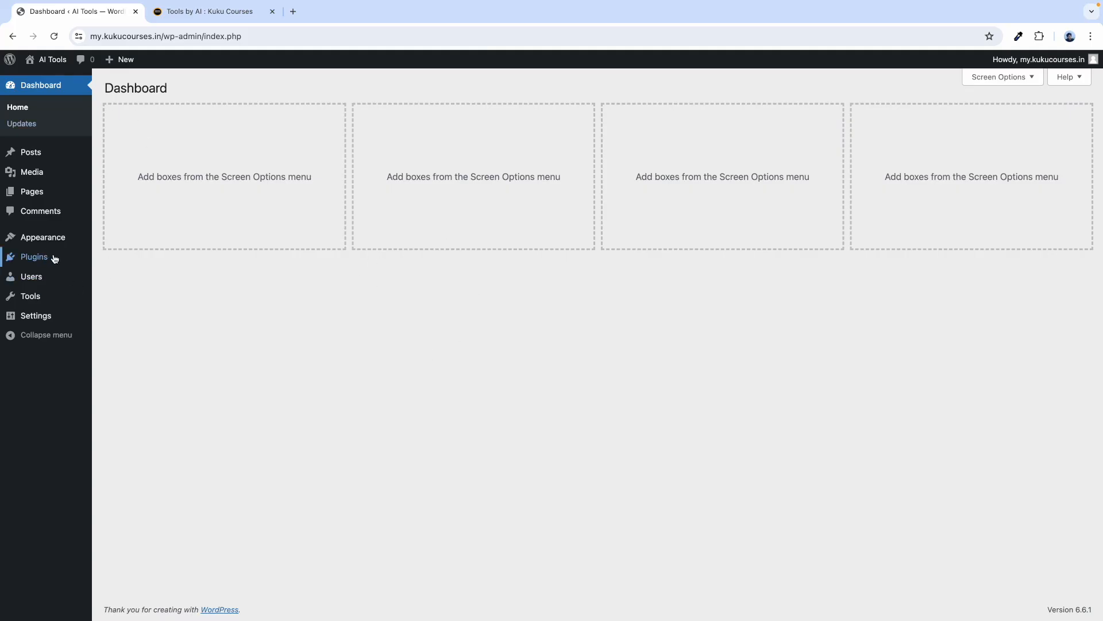
mouse_move(55, 259)
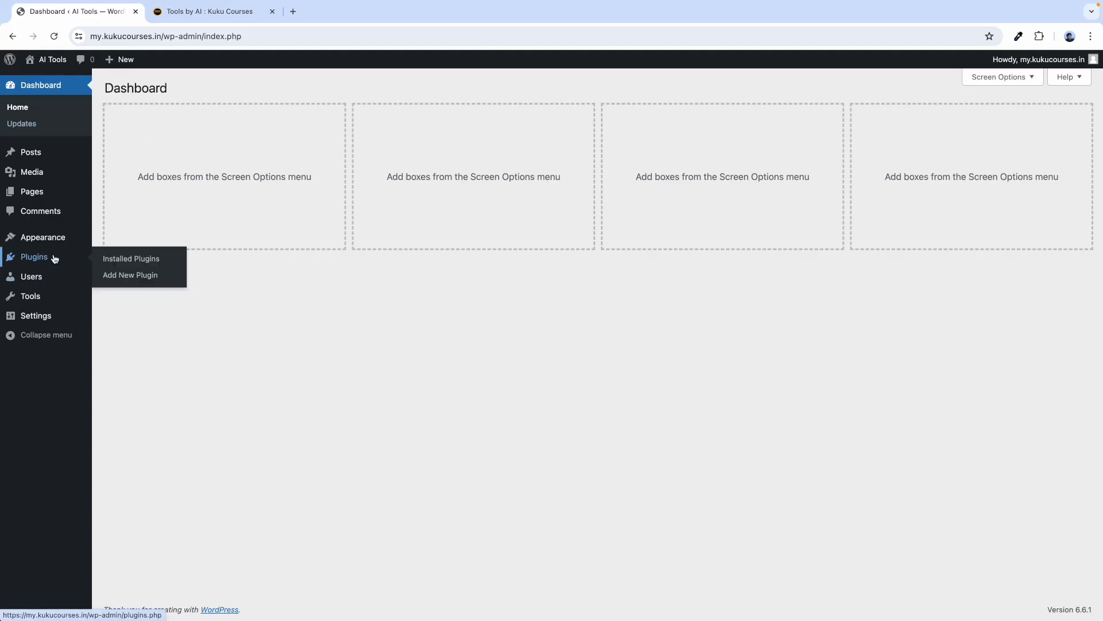
click(120, 261)
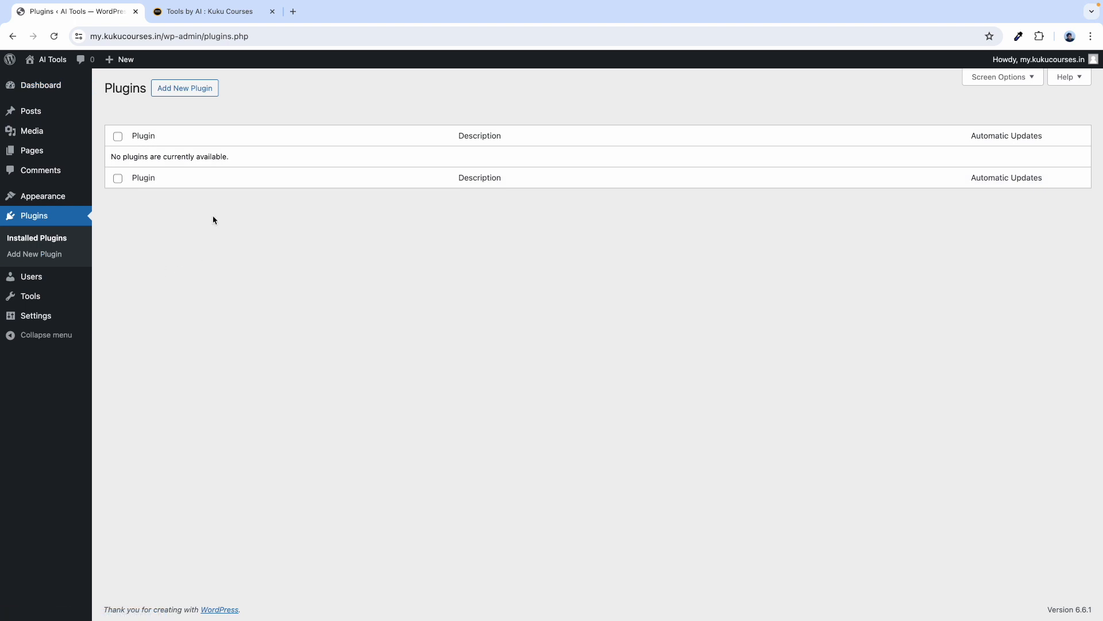
click(192, 87)
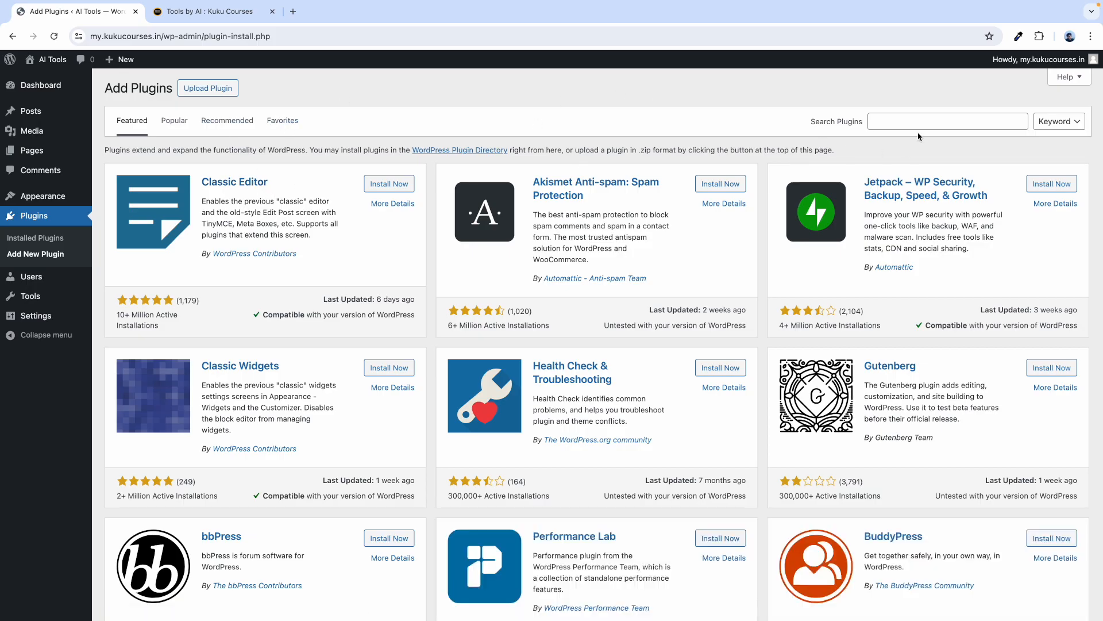
Search 'wpcode' and install WPCode – Insert Headers and Footers + Custom Code Snippets.
click(873, 121)
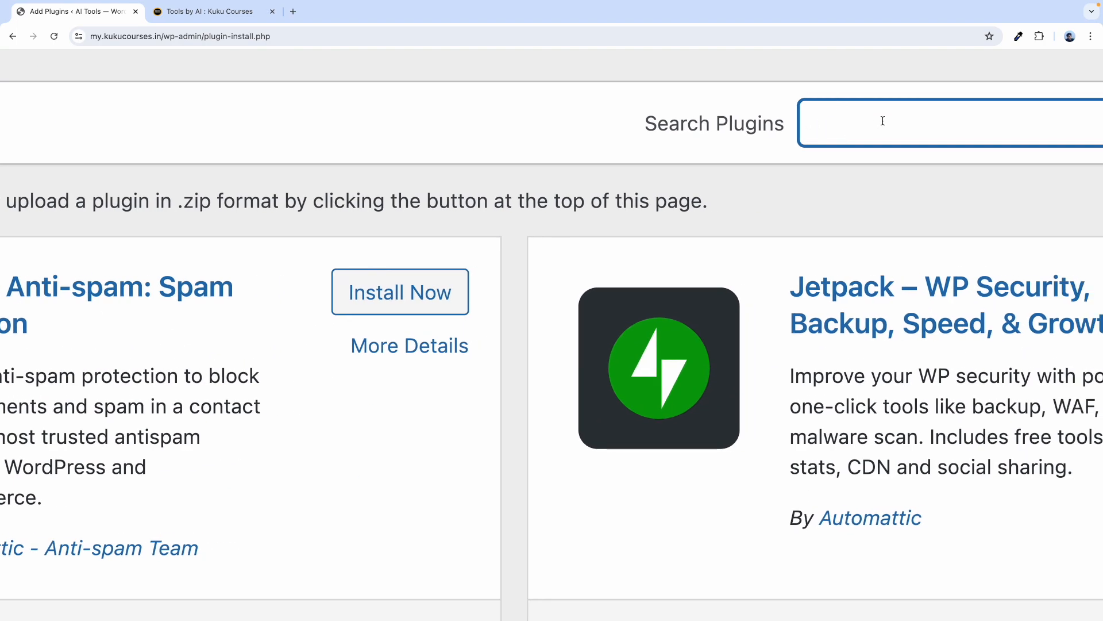
scroll(883, 121, right, 5)
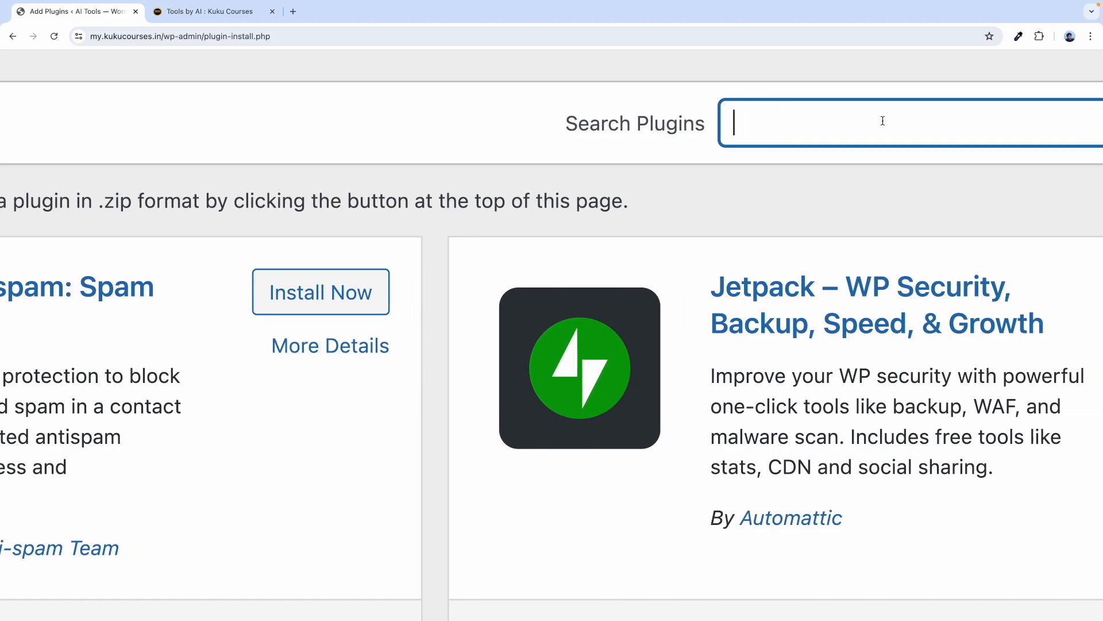
text(wpcode)
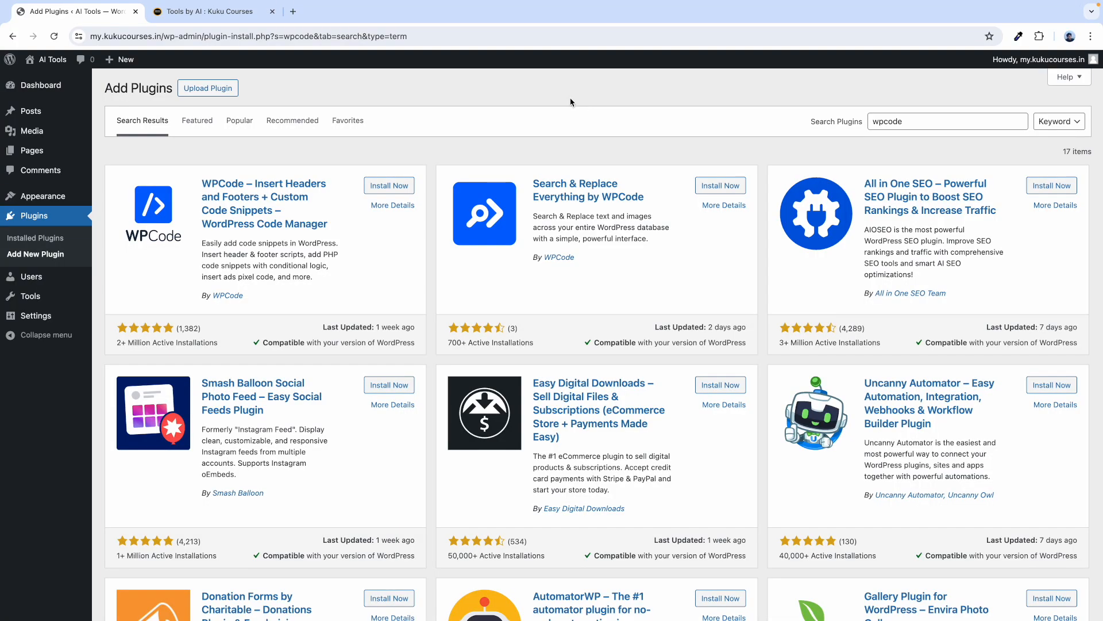
click(379, 192)
triple_click(317, 265)
click(333, 270)
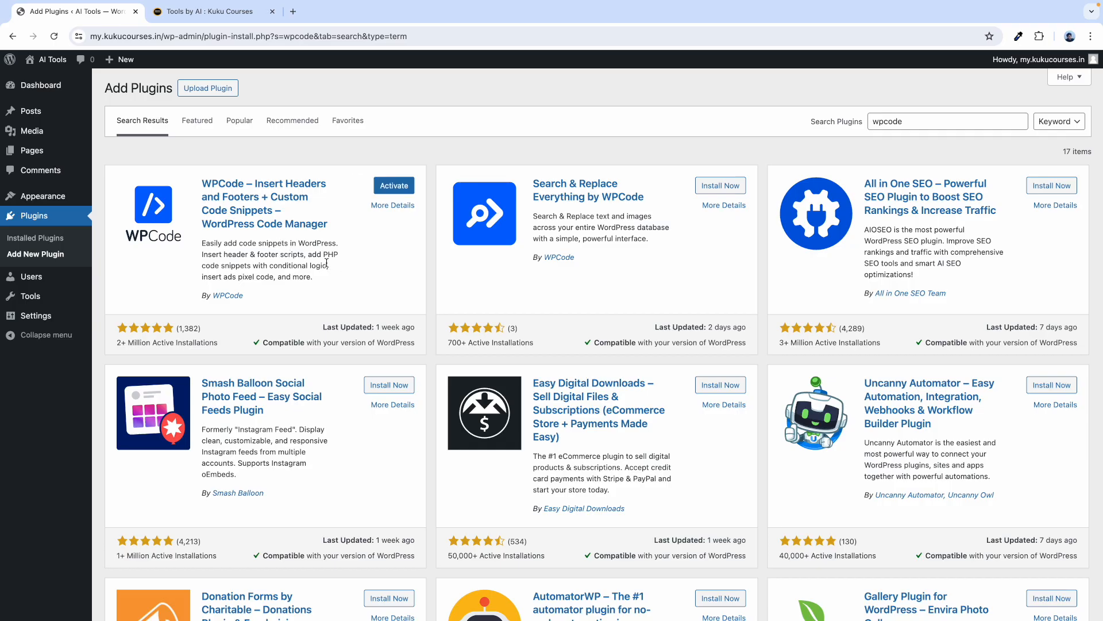
Search 'elementor', install Elementor Website Builder, and view the Installed Plugins list.
double_click(896, 122)
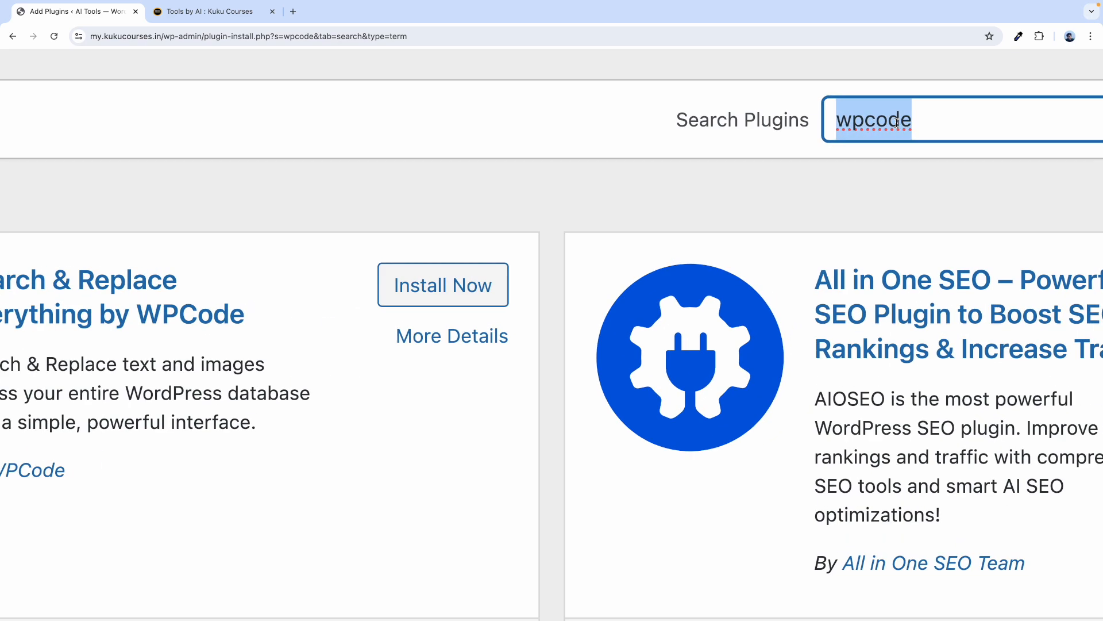
text(elementor)
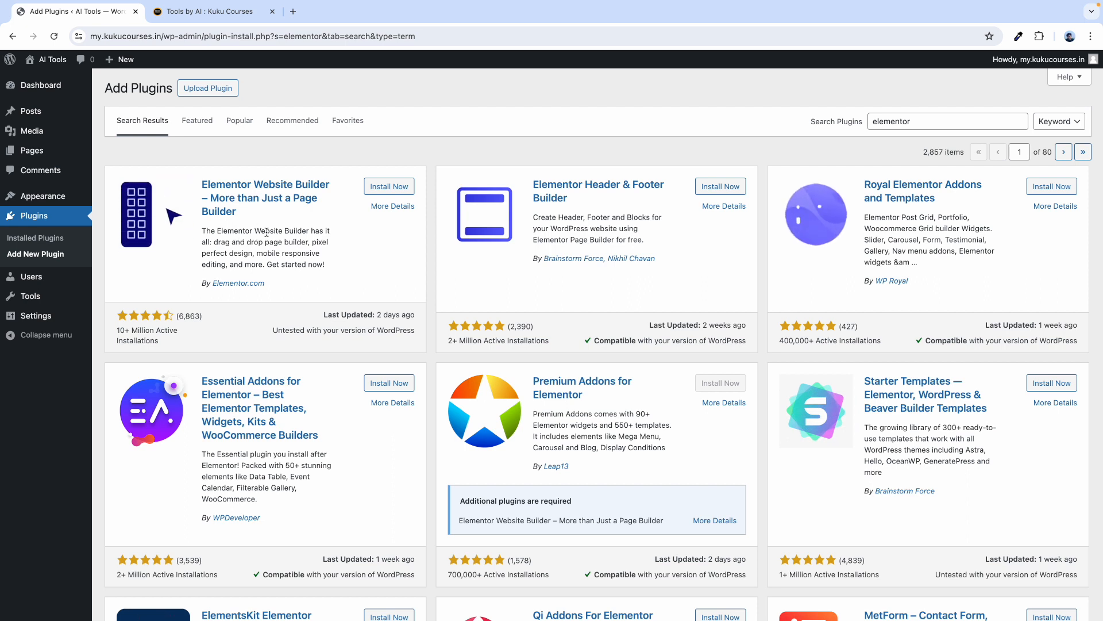
click(376, 186)
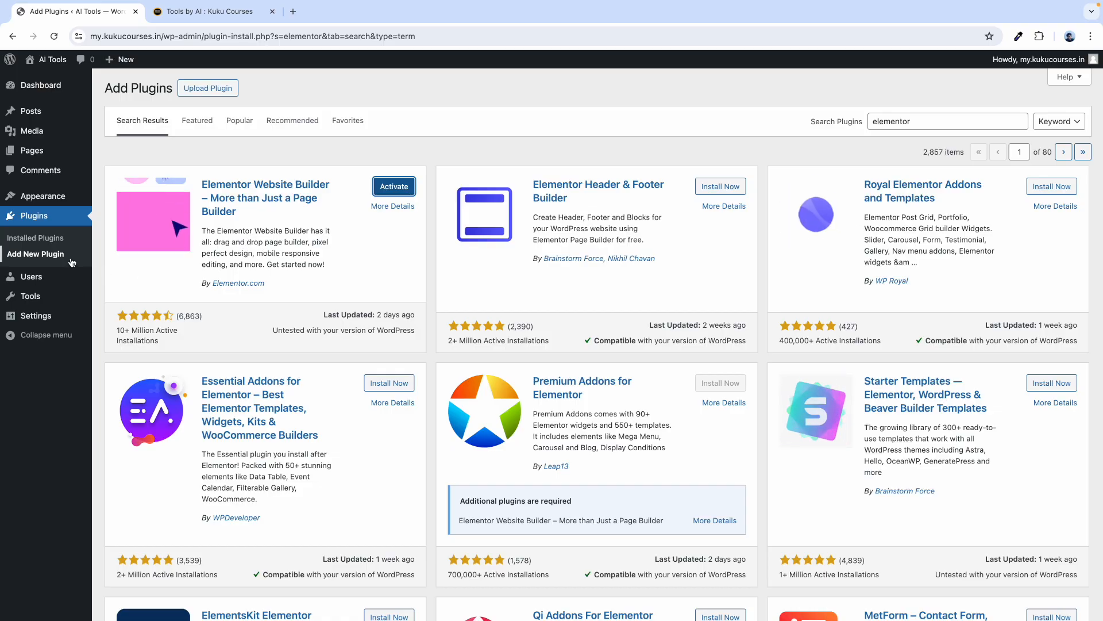
click(52, 239)
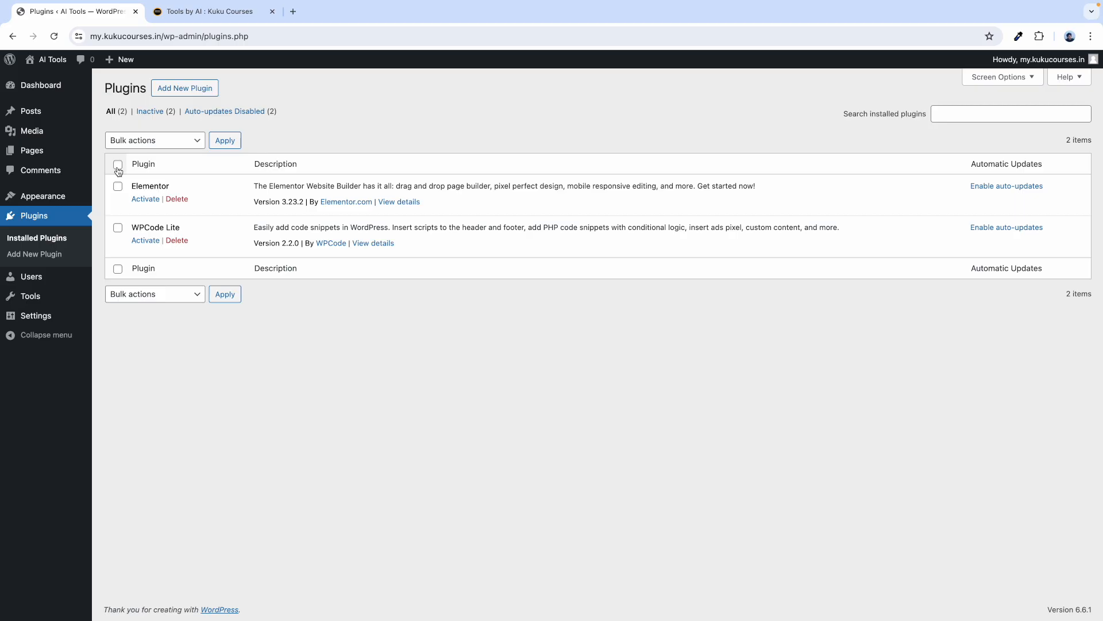
Bulk-activate the Elementor and WPCode Lite plugins.
click(143, 142)
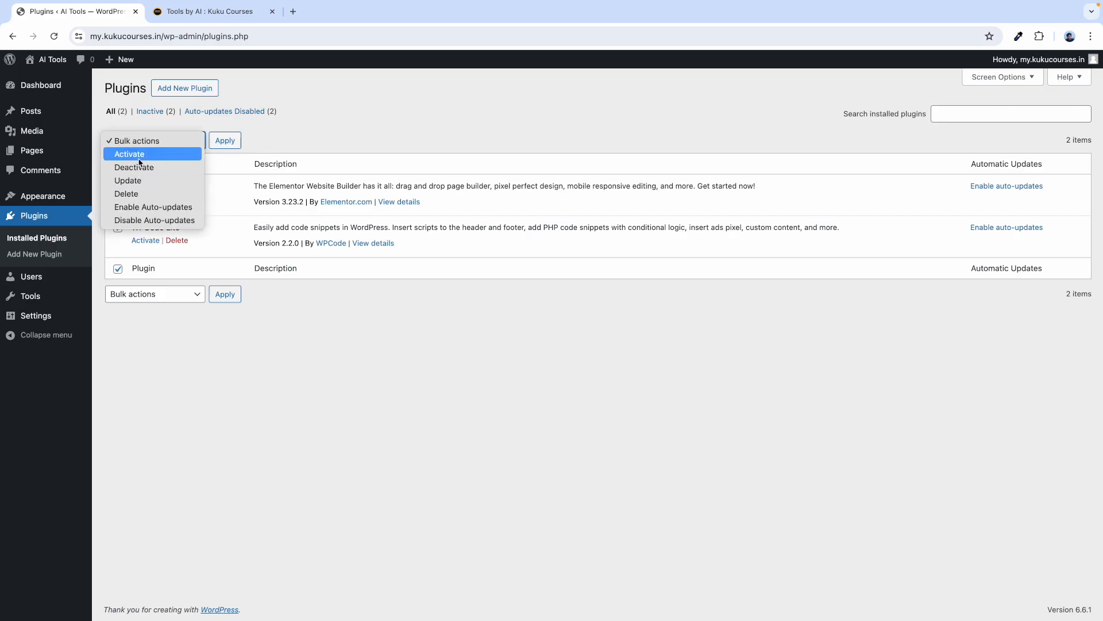
click(141, 154)
click(225, 141)
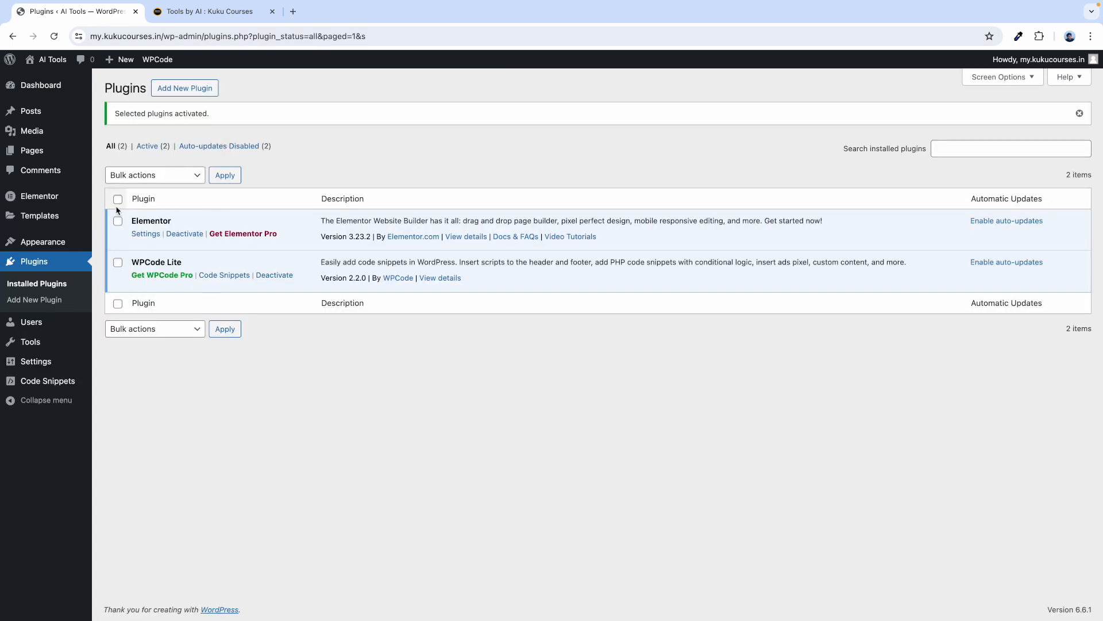
Bulk-enable auto-updates for Elementor and WPCode Lite.
click(145, 176)
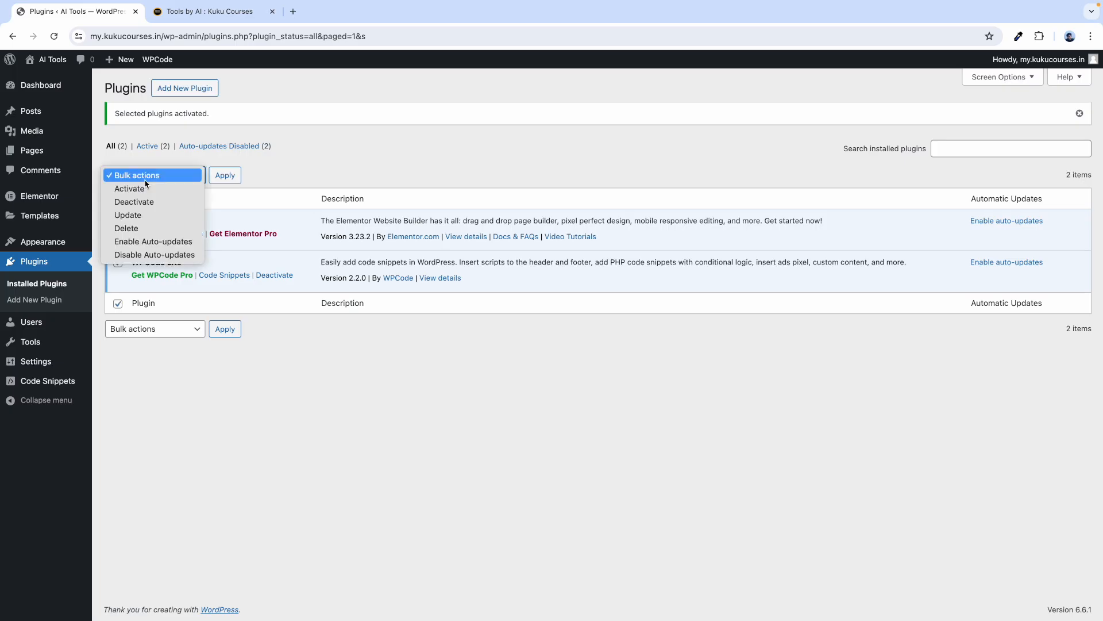
click(142, 242)
click(229, 176)
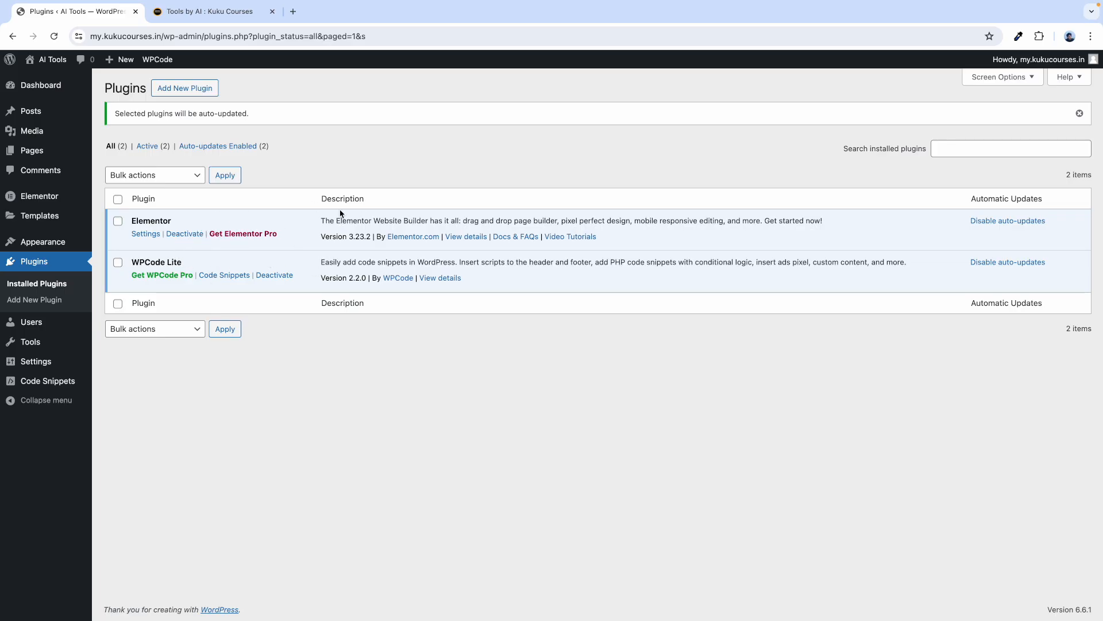
Uncheck Elementor Overview in the Dashboard's Screen Options, then collapse the panel.
click(42, 86)
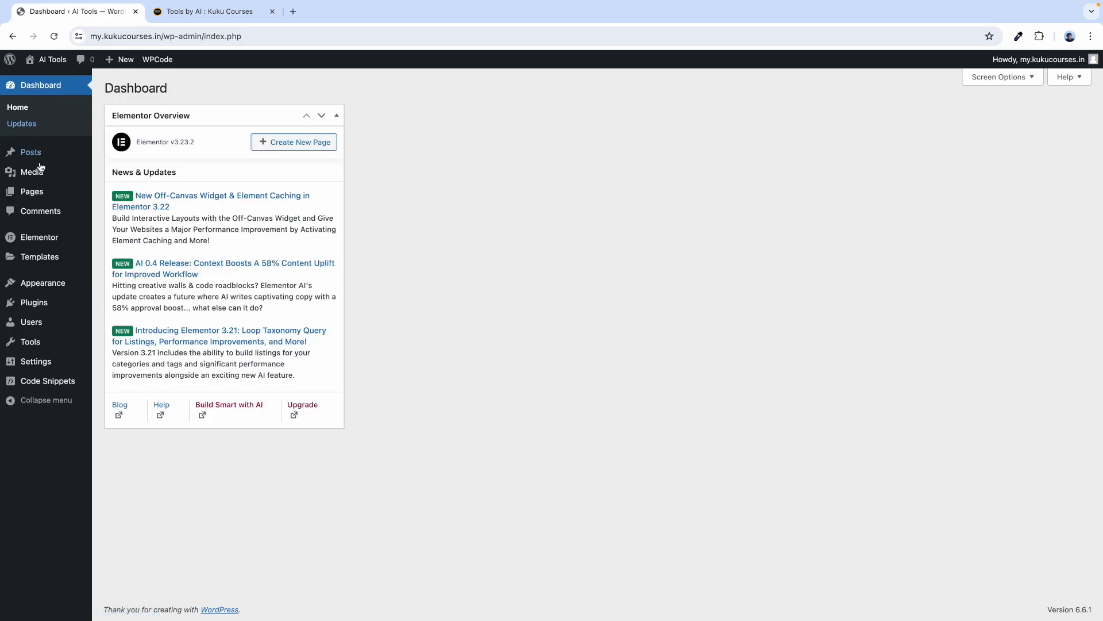
click(984, 80)
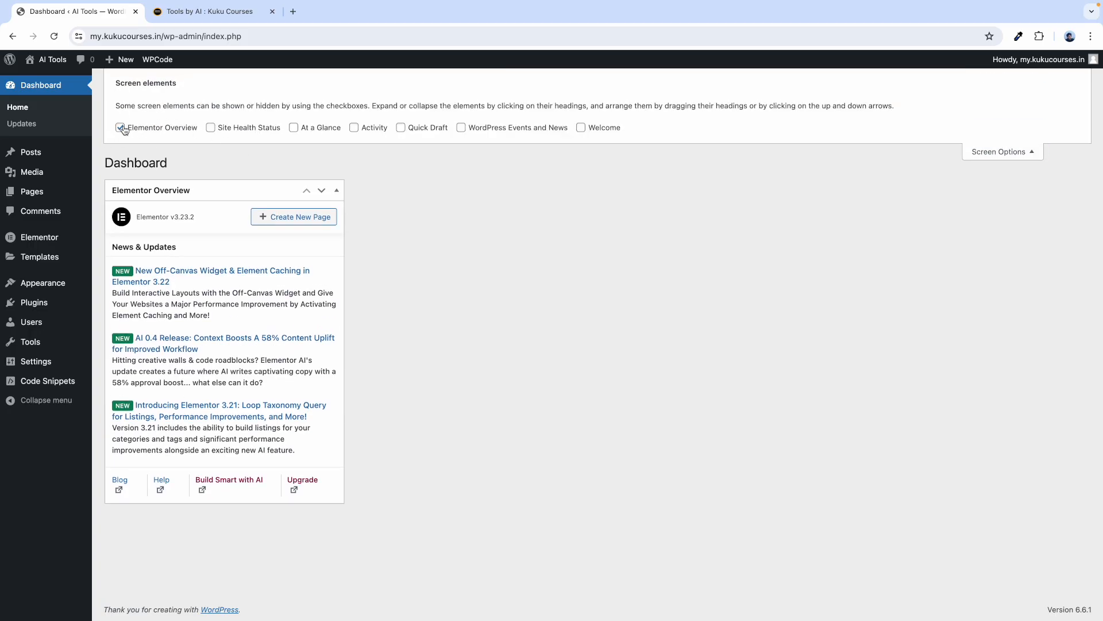
click(121, 127)
click(1025, 151)
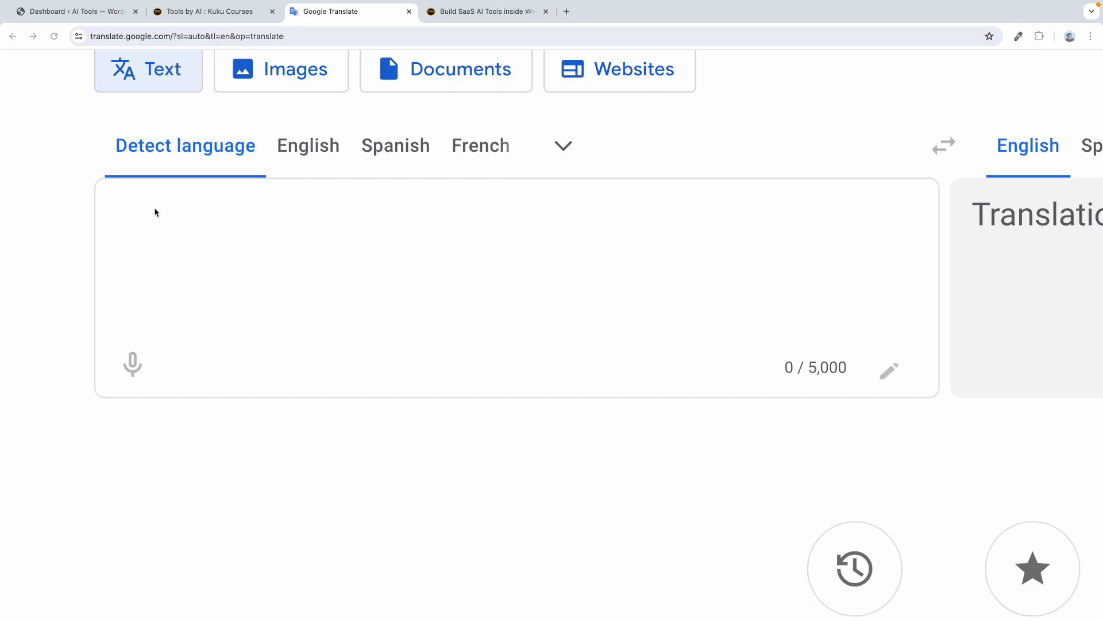
Run a Google image search for 'scooty' in a new tab.
click(124, 221)
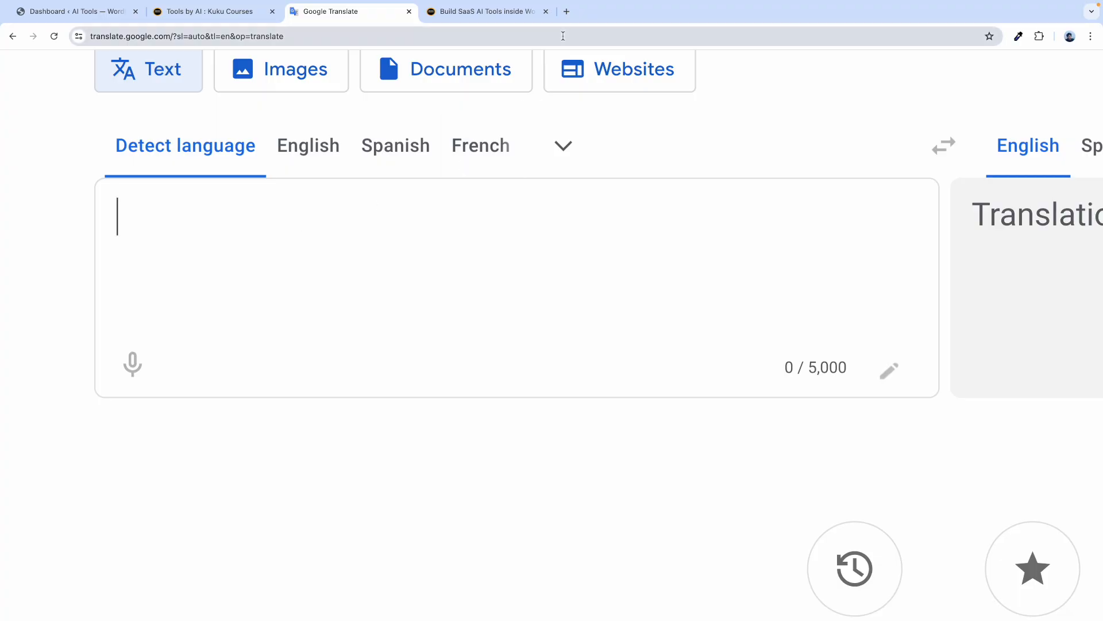
click(566, 11)
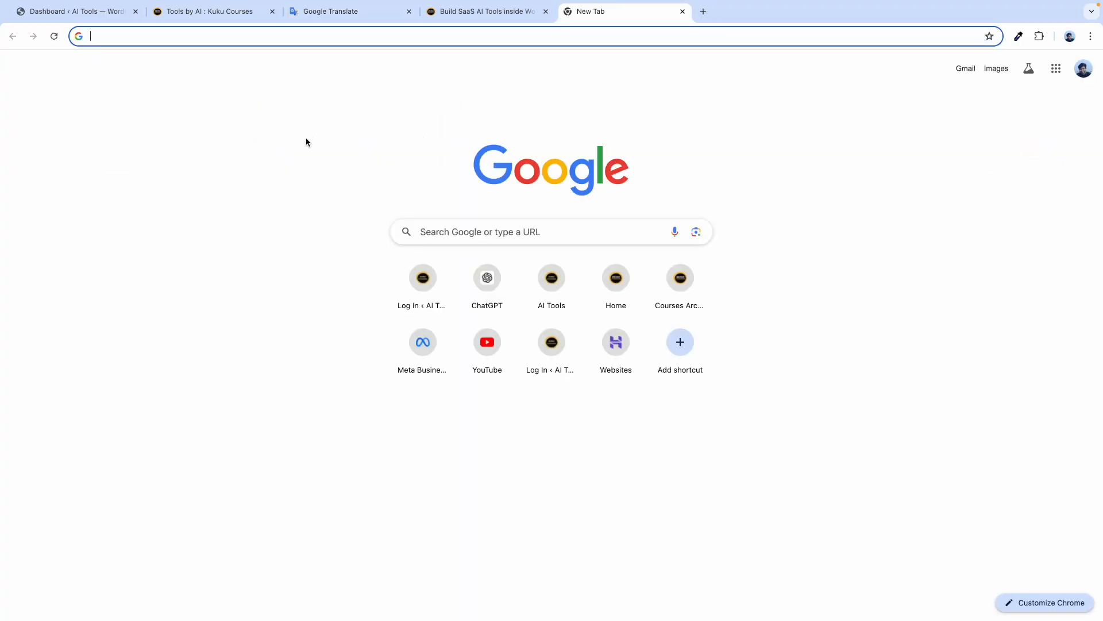
text(scooty)
key(Return)
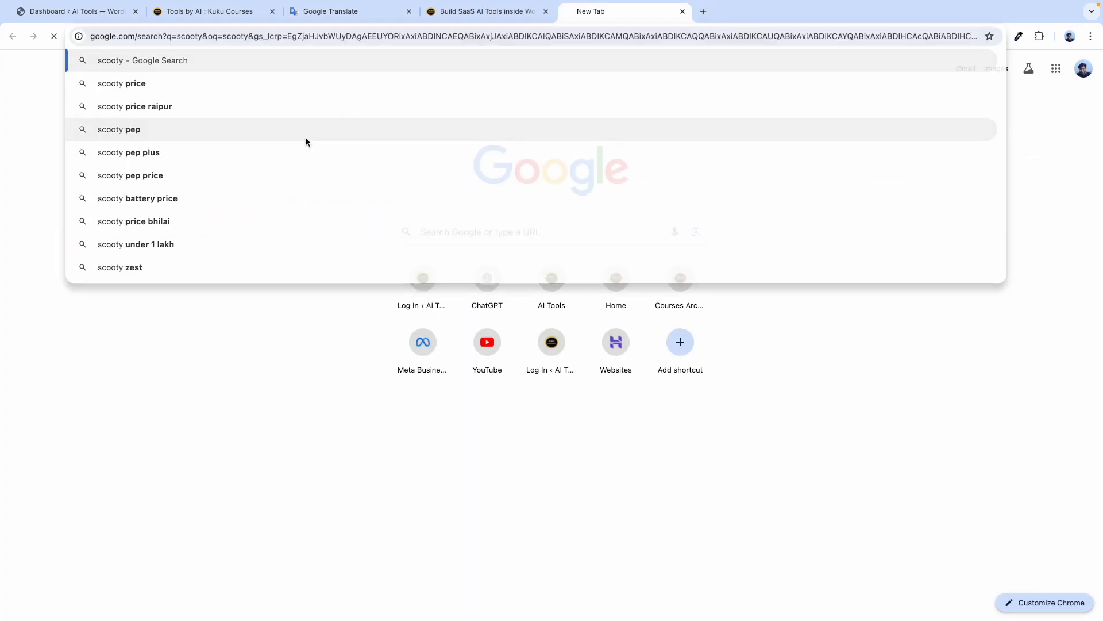
click(167, 110)
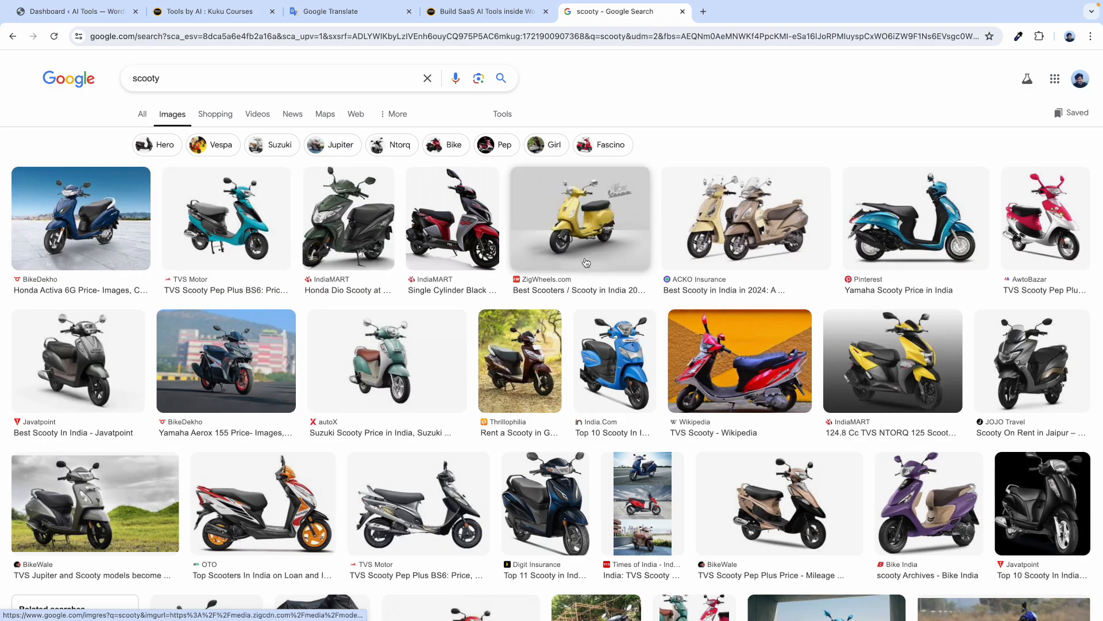
Change the image search to 'bike' and preview the Hero MotoCorp motorcycle image.
double_click(147, 78)
text(bike)
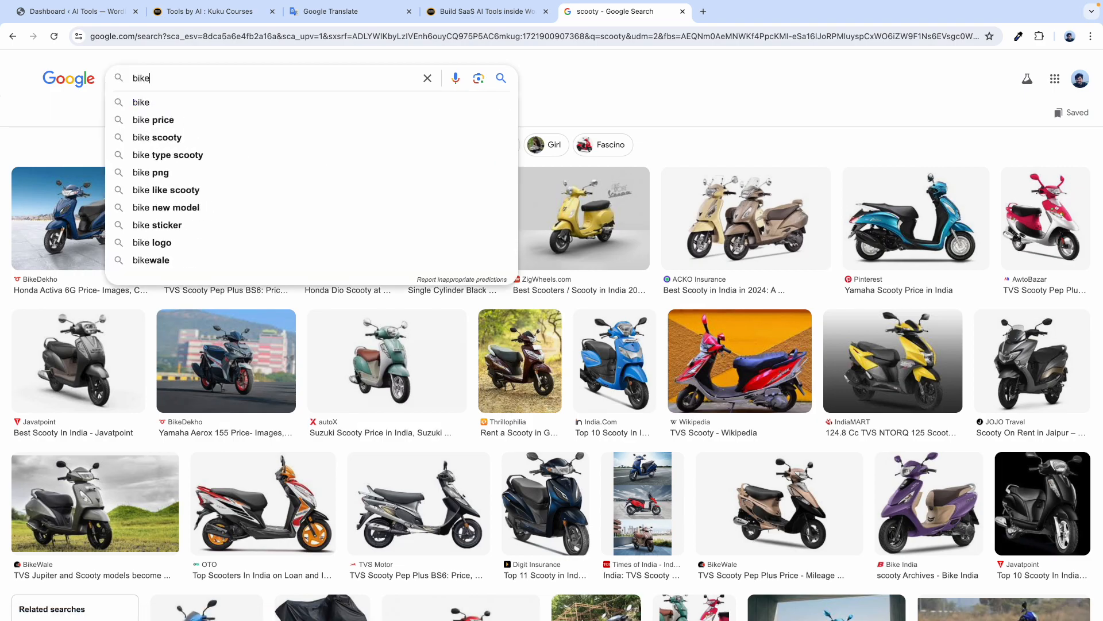
key(Return)
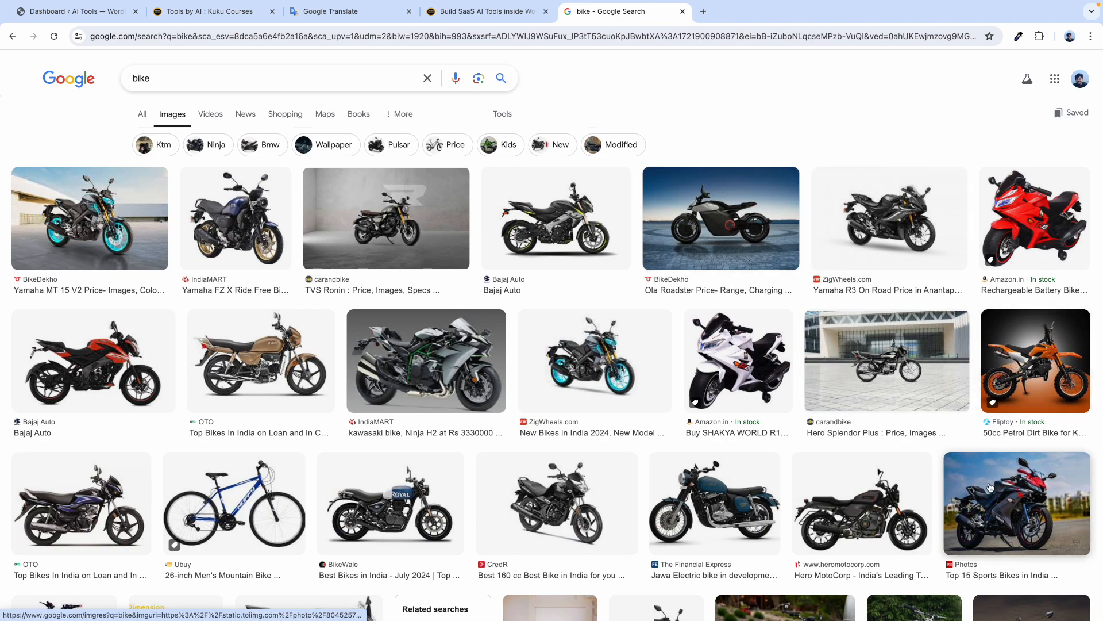
click(862, 496)
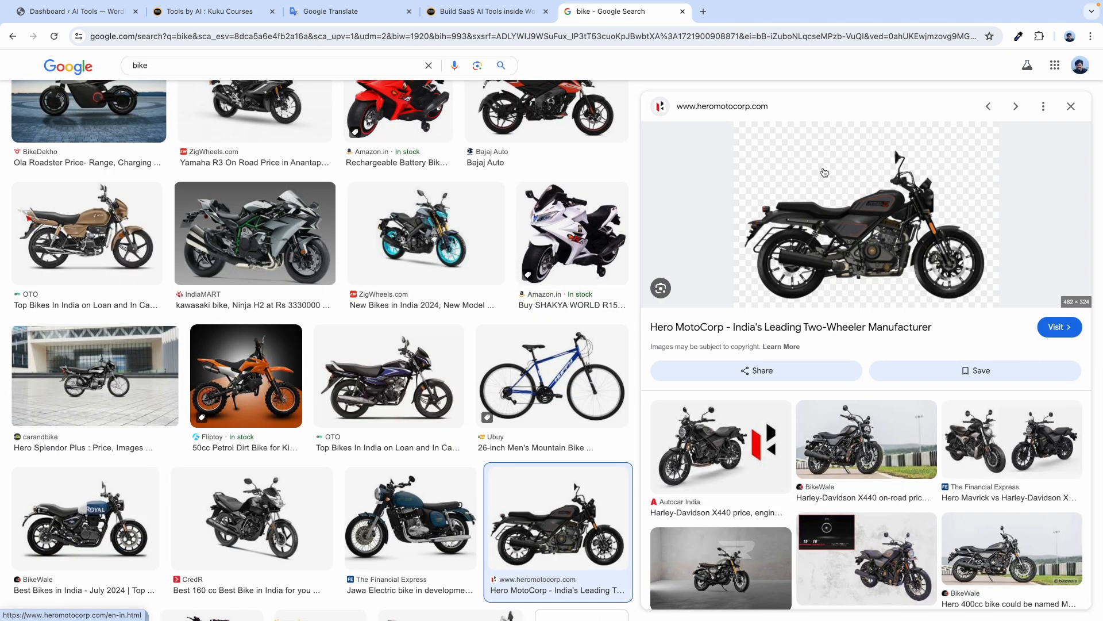
scroll(826, 171, up, 5)
scroll(825, 172, up, 4)
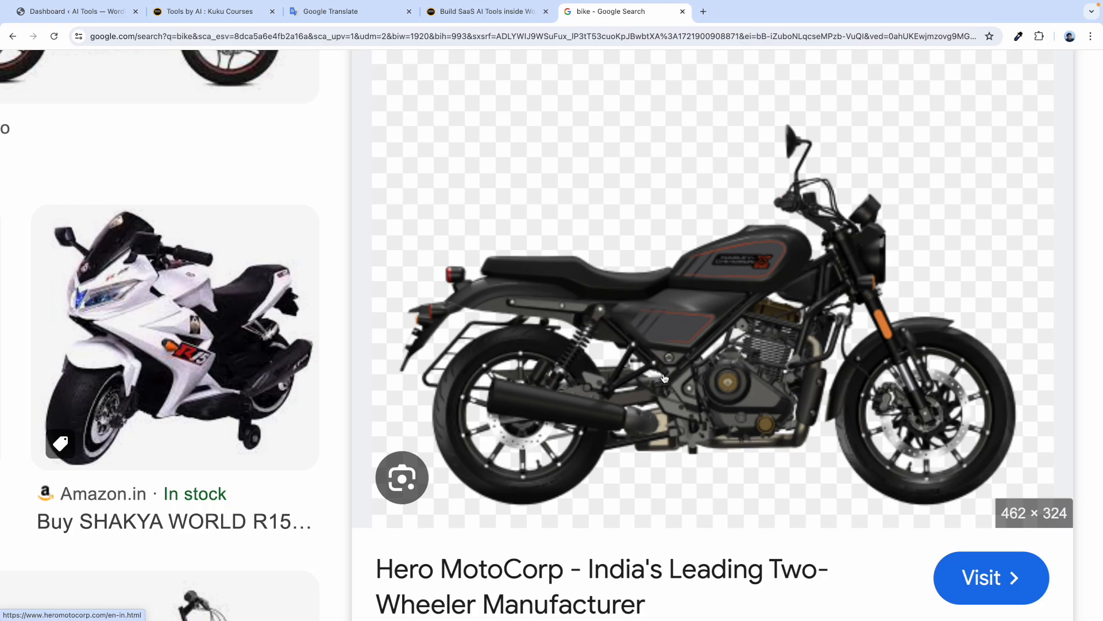
Start the Google Translate notes with 'Bike' on its own first line.
click(325, 13)
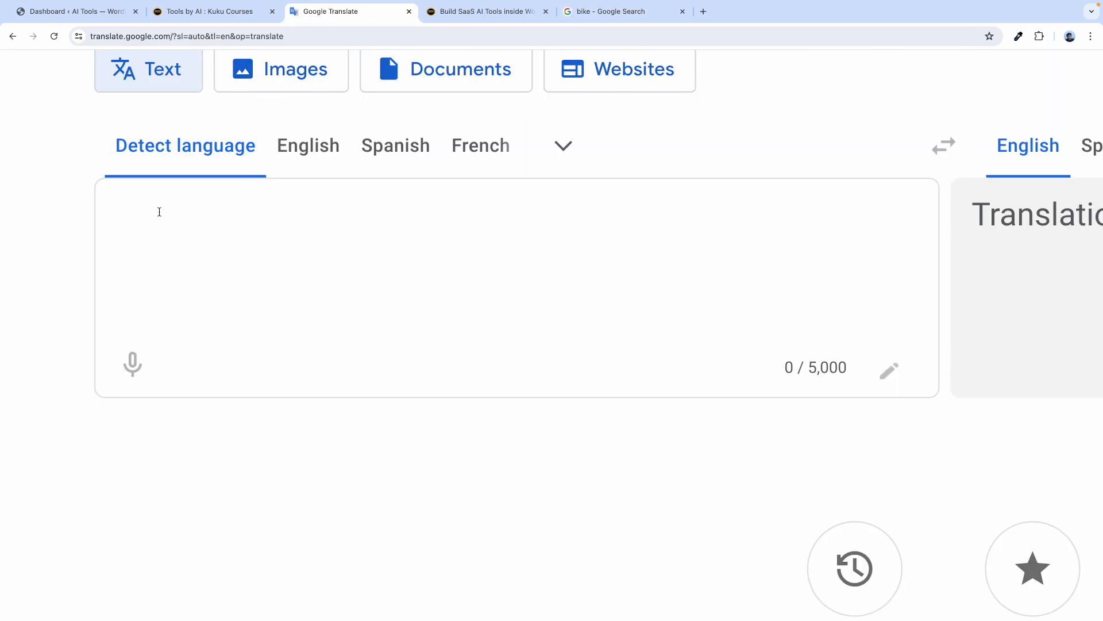
text(Bike)
key(Return)
key(Return)
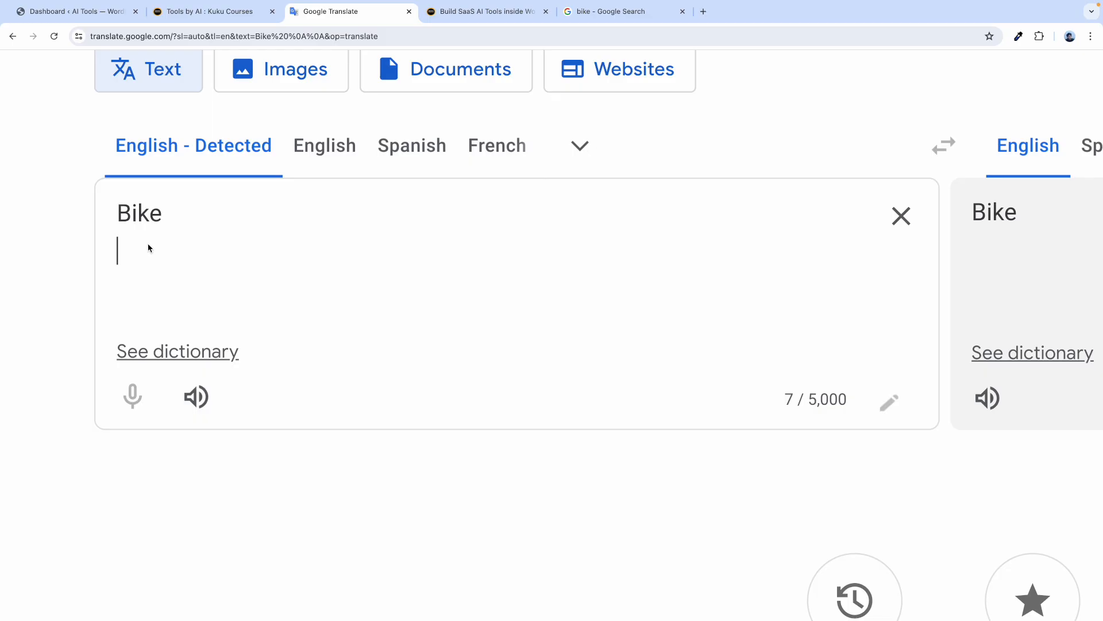
click(596, 16)
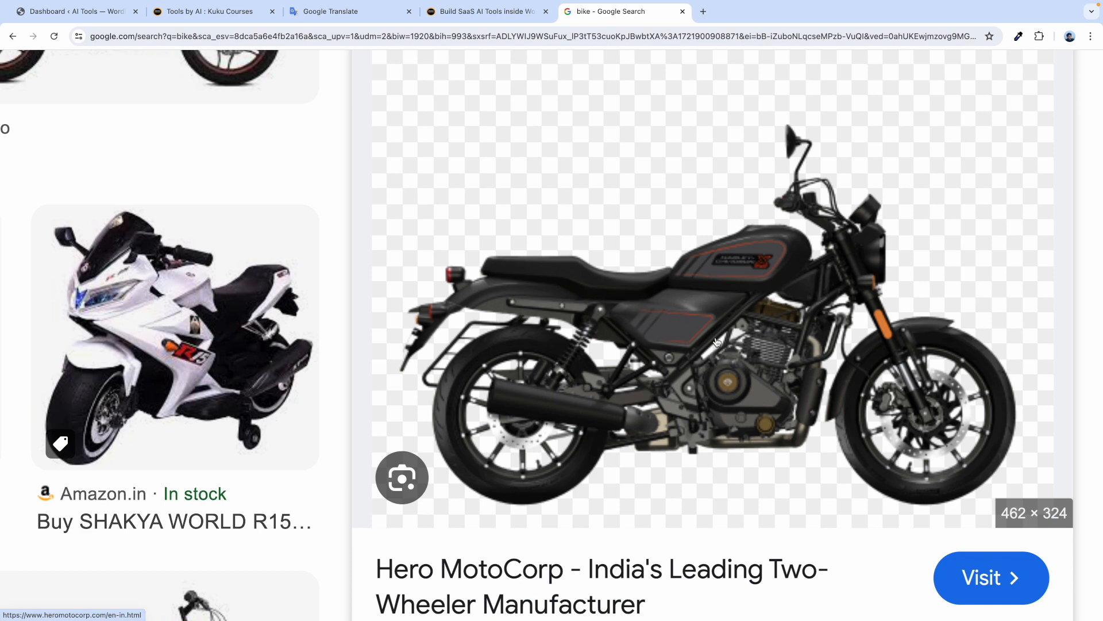
Add 'Engine = Run' as the second line of the notes.
click(352, 12)
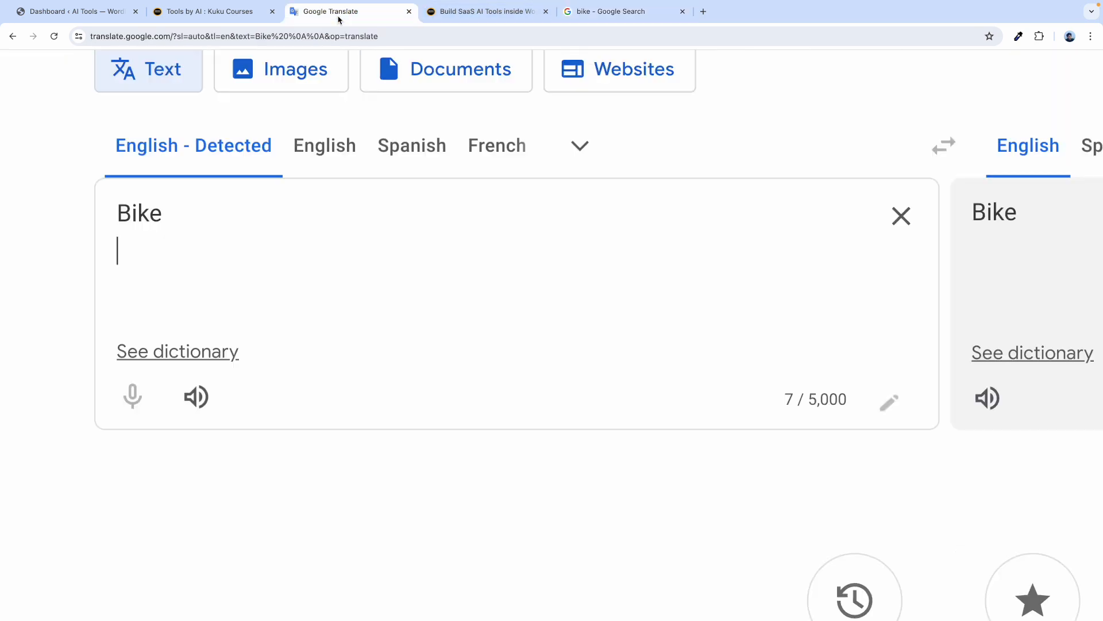
click(112, 257)
text(Engine)
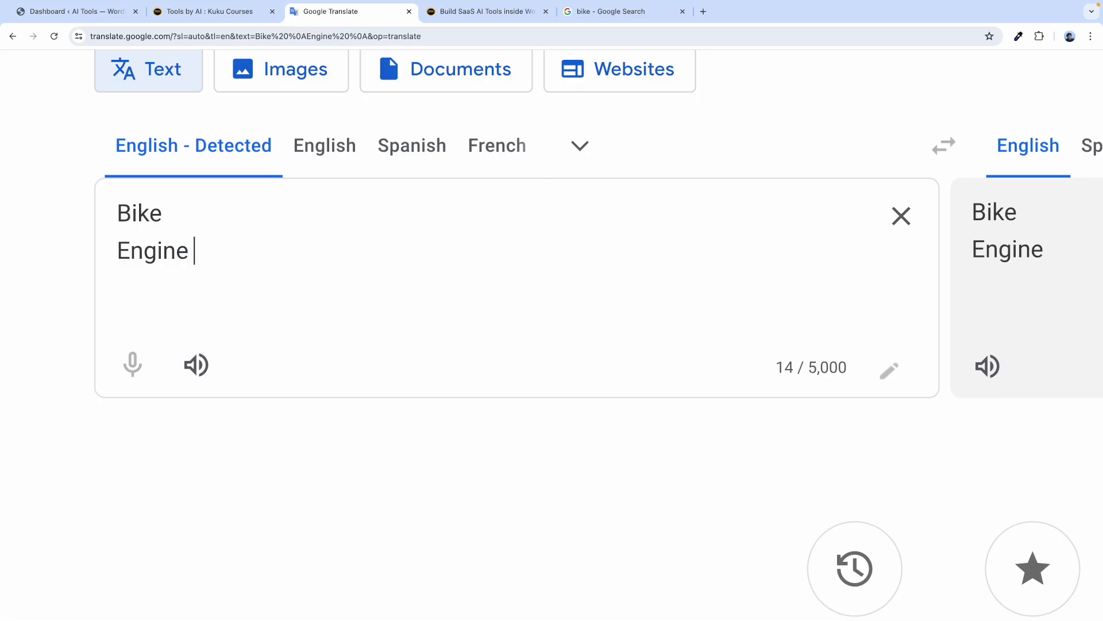
text( =)
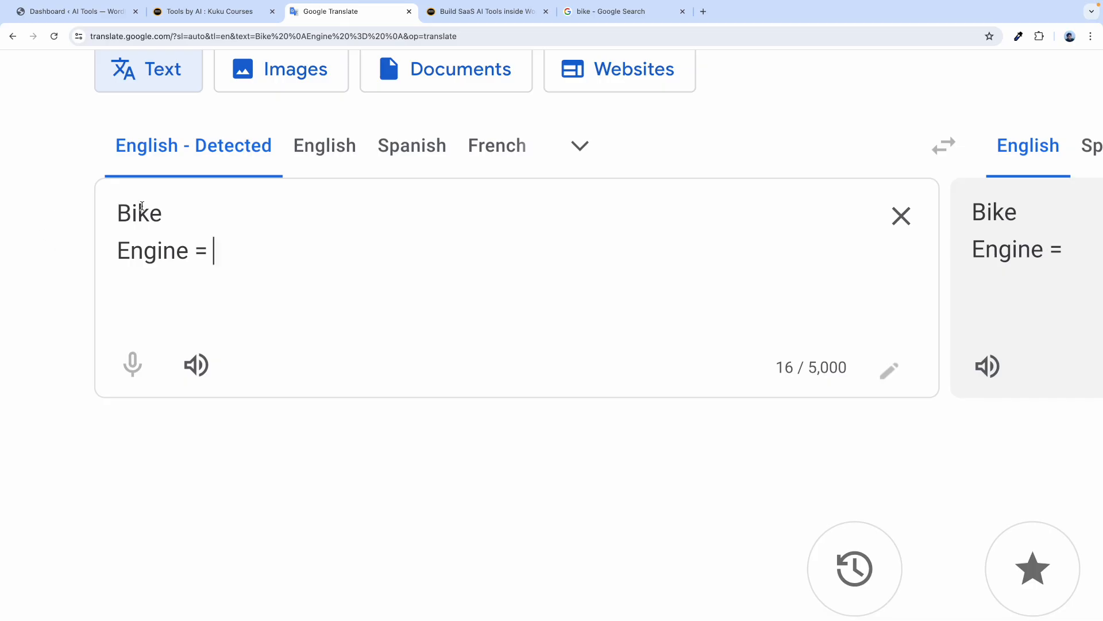
double_click(141, 213)
click(295, 252)
text(Run)
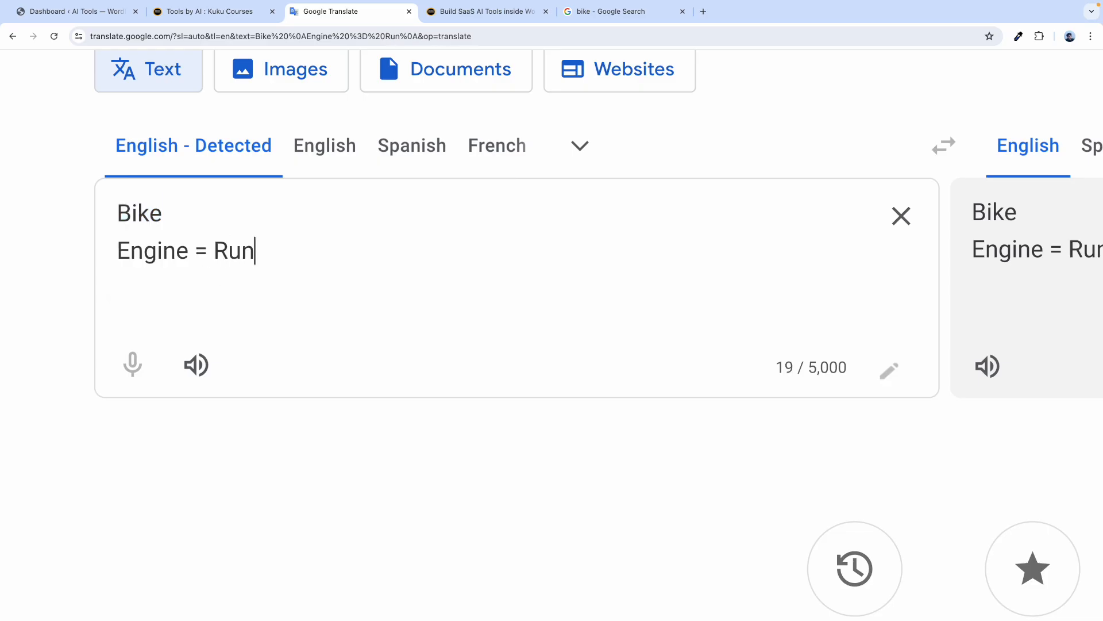
key(Return)
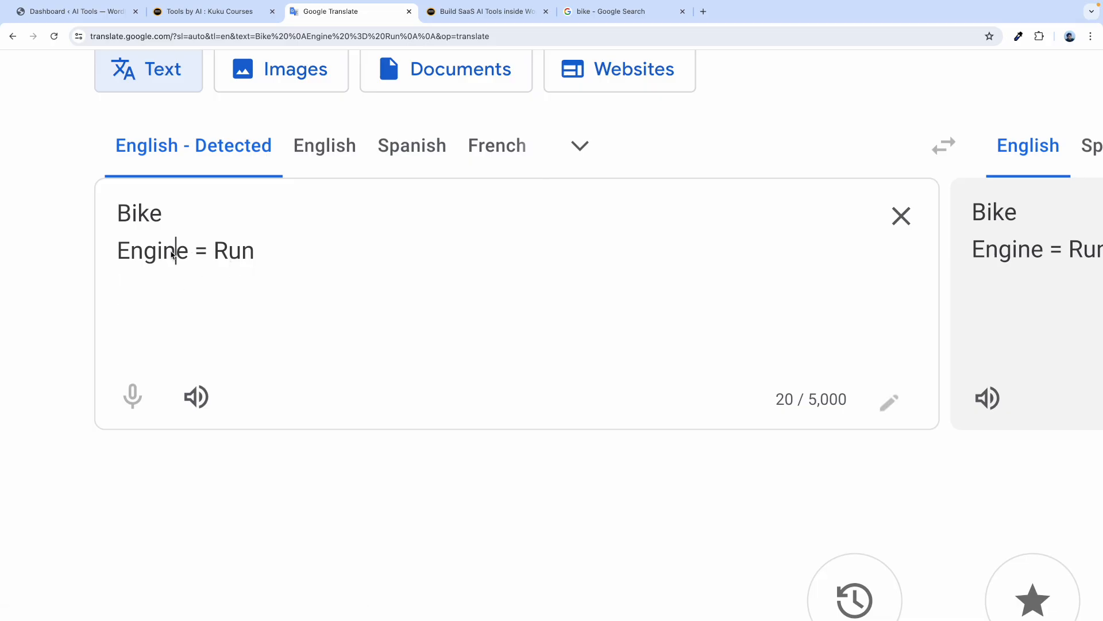
Point out the word 'Engine' in the notes, then go back to the motorcycle image result.
double_click(173, 254)
click(287, 293)
double_click(163, 252)
click(303, 293)
click(618, 11)
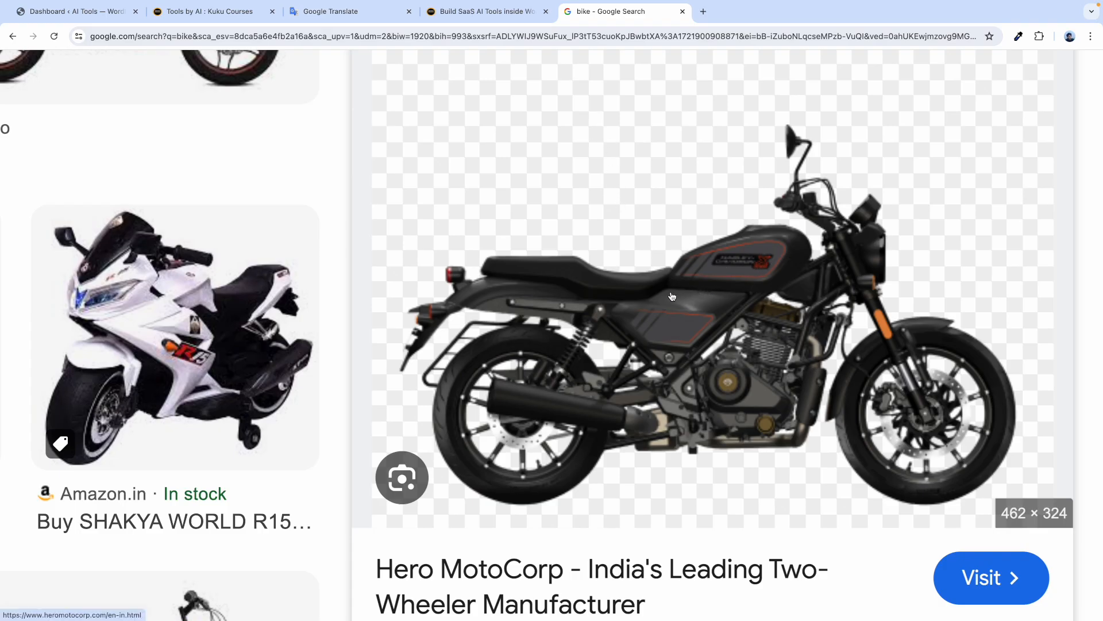
Preview the BikeWale Harley-Davidson X440 image, then switch to the Build SaaS AI Tools page.
scroll(672, 296, down, 5)
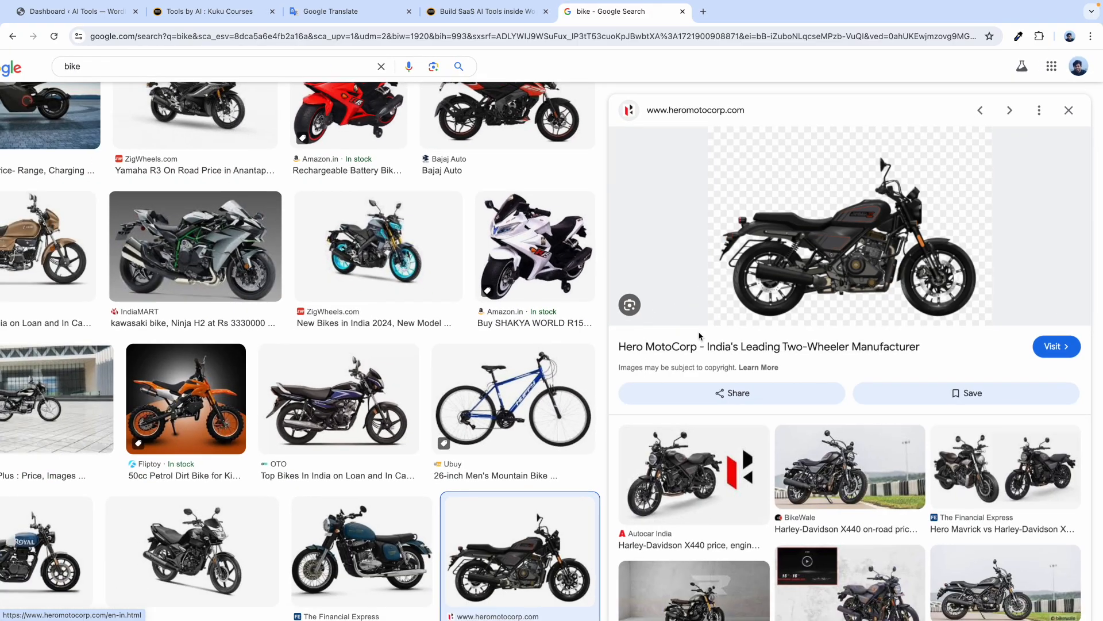
scroll(900, 195, up, 1)
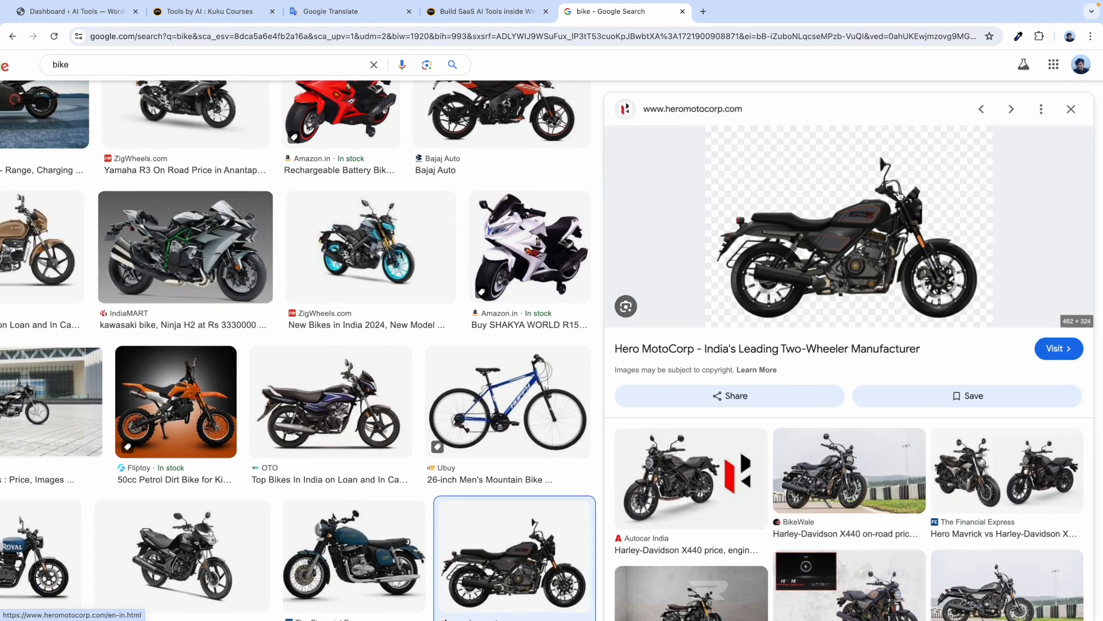
click(826, 479)
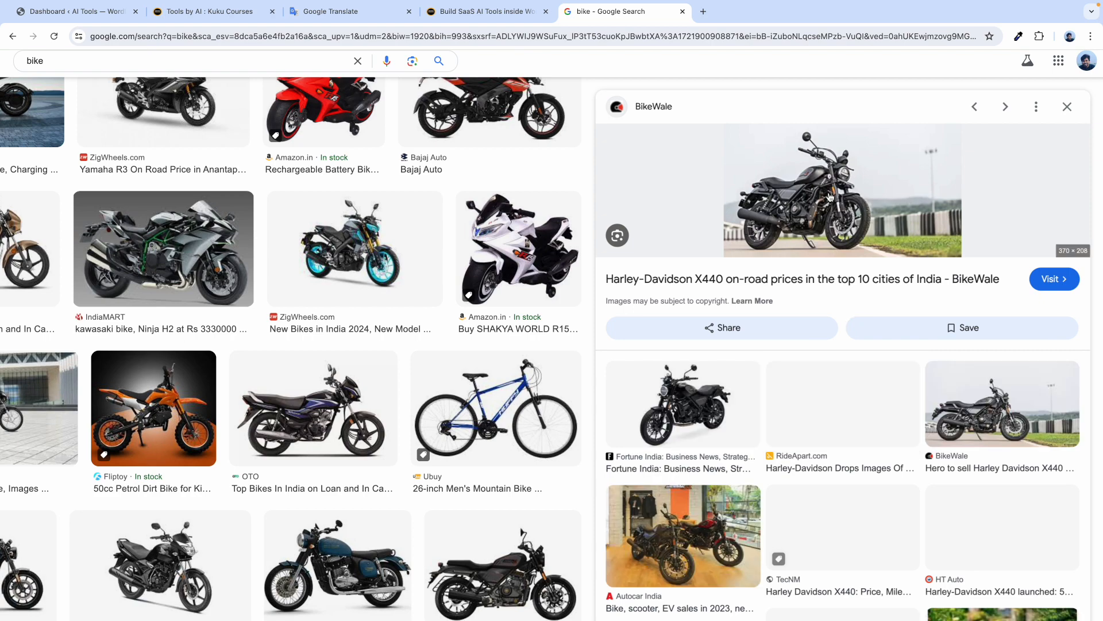
scroll(816, 169, up, 5)
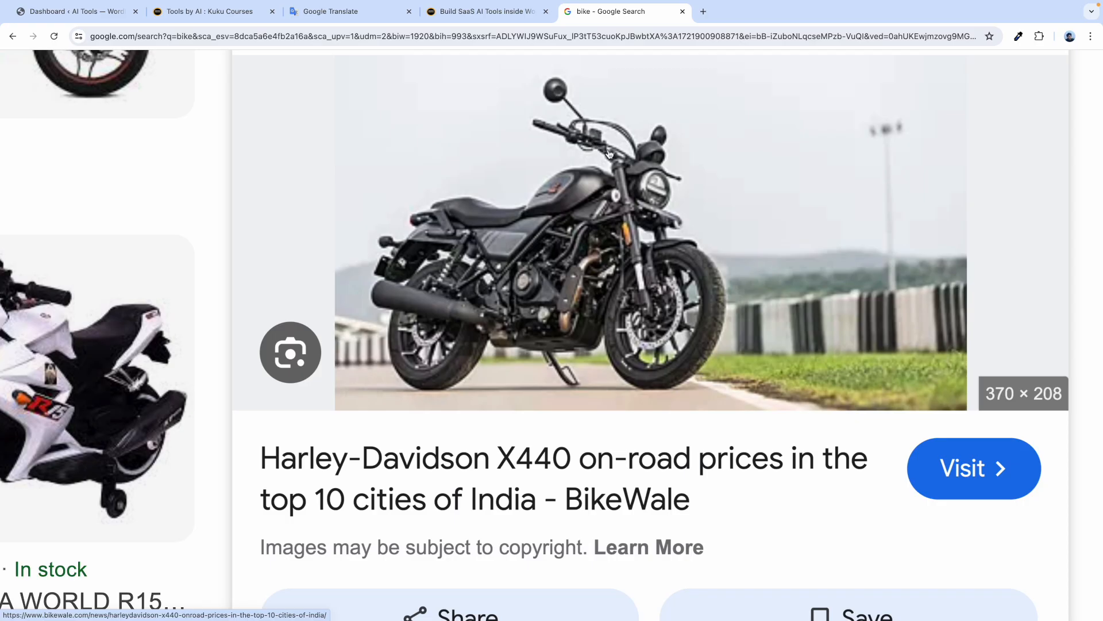
click(487, 13)
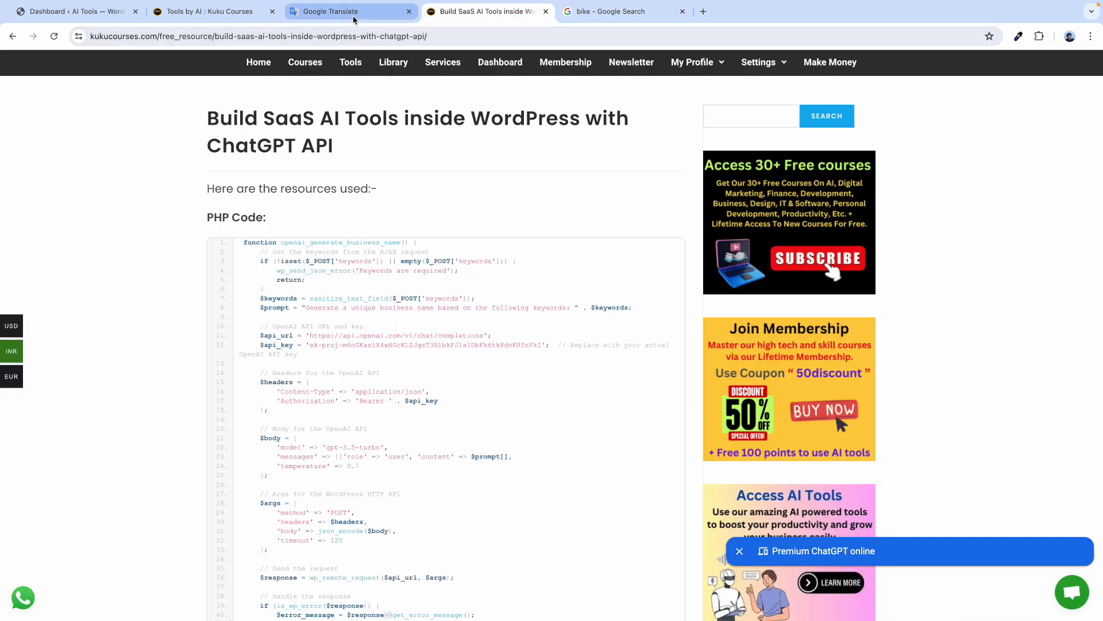
Add 'Acceleator = Control' as the third line of the notes.
click(354, 18)
click(127, 309)
text(A)
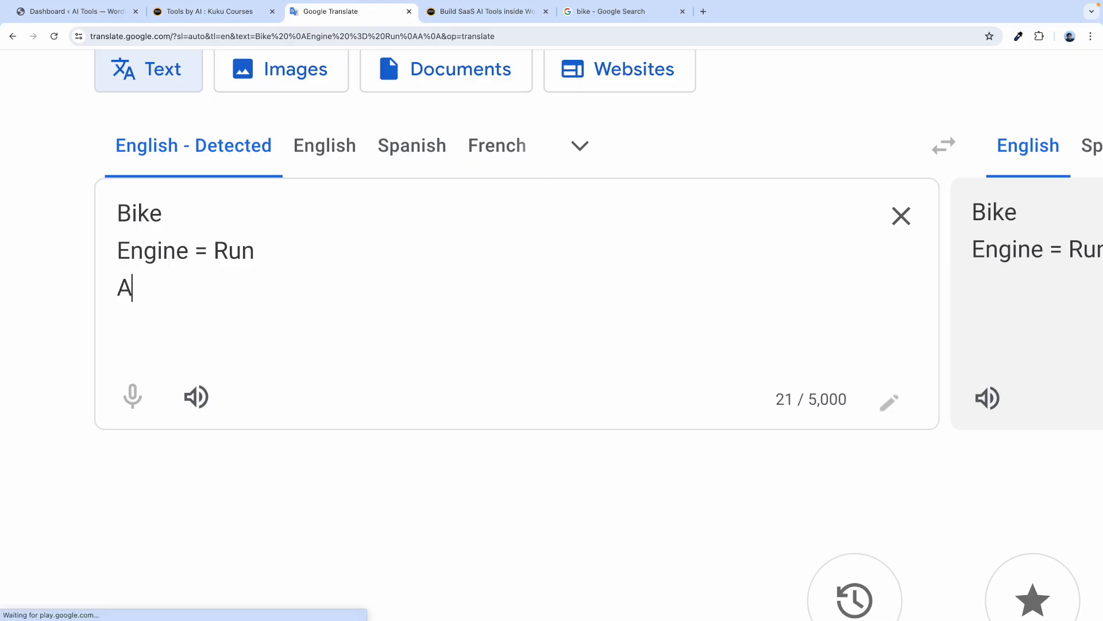
text(cce)
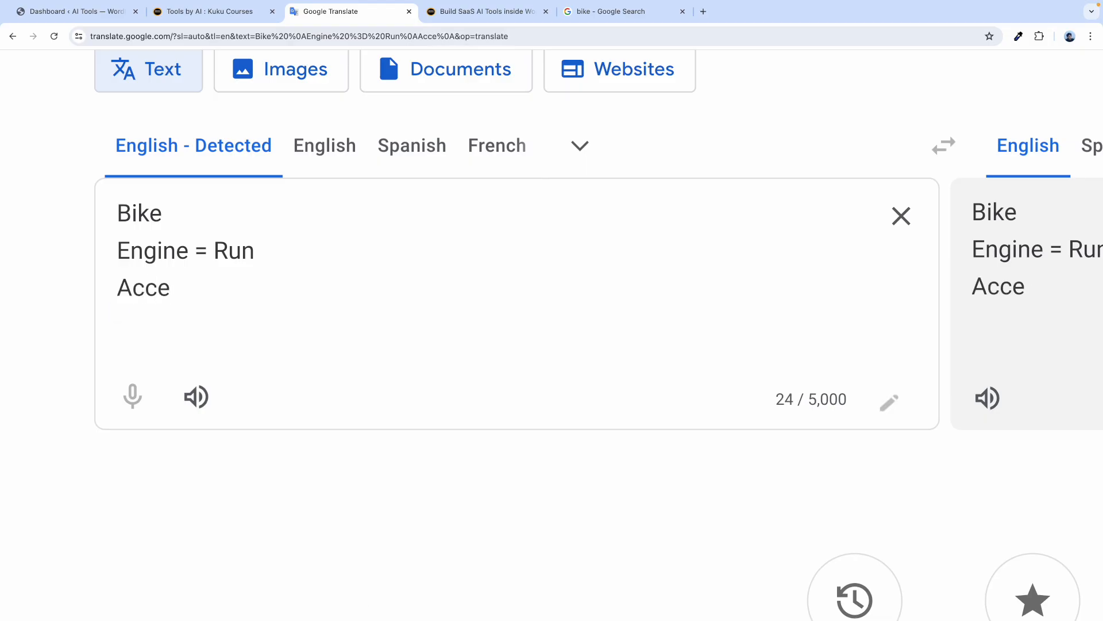
text(leator )
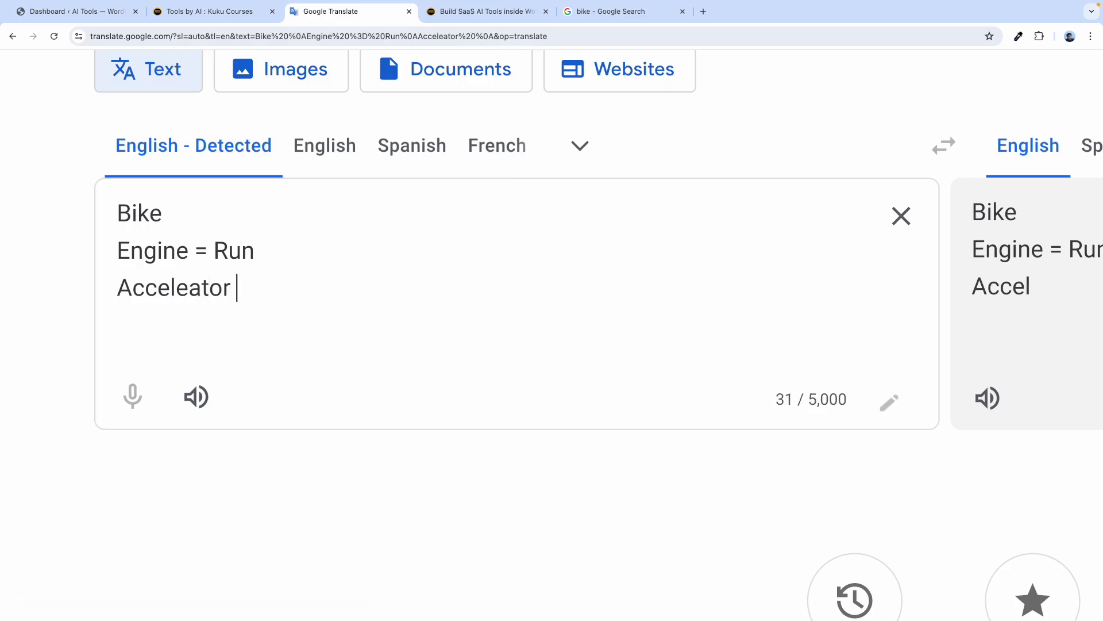
text(= )
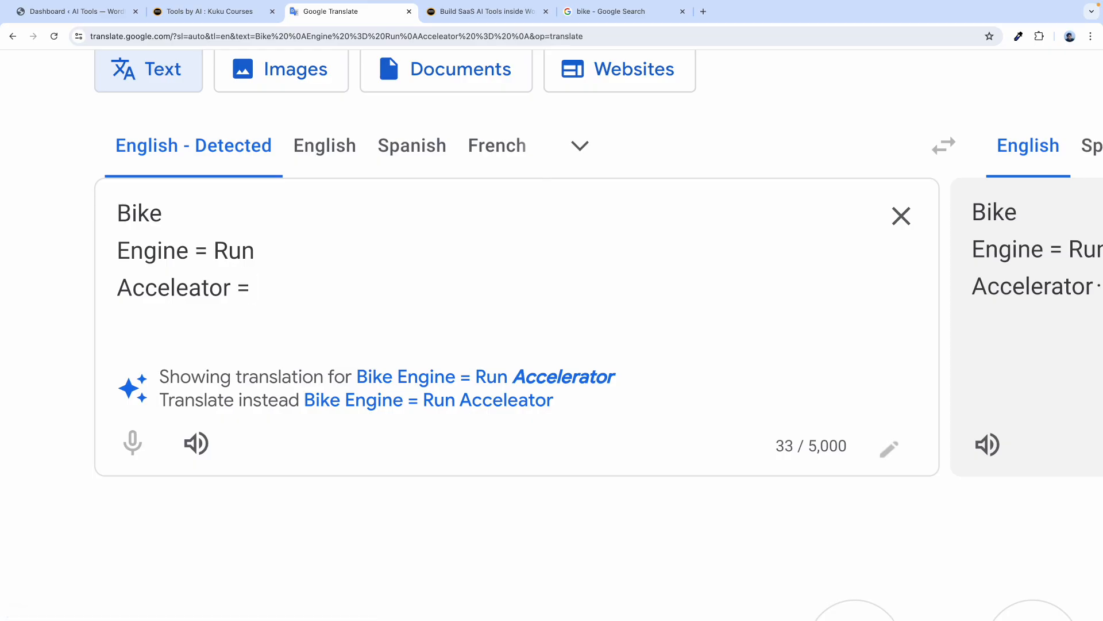
text(Control)
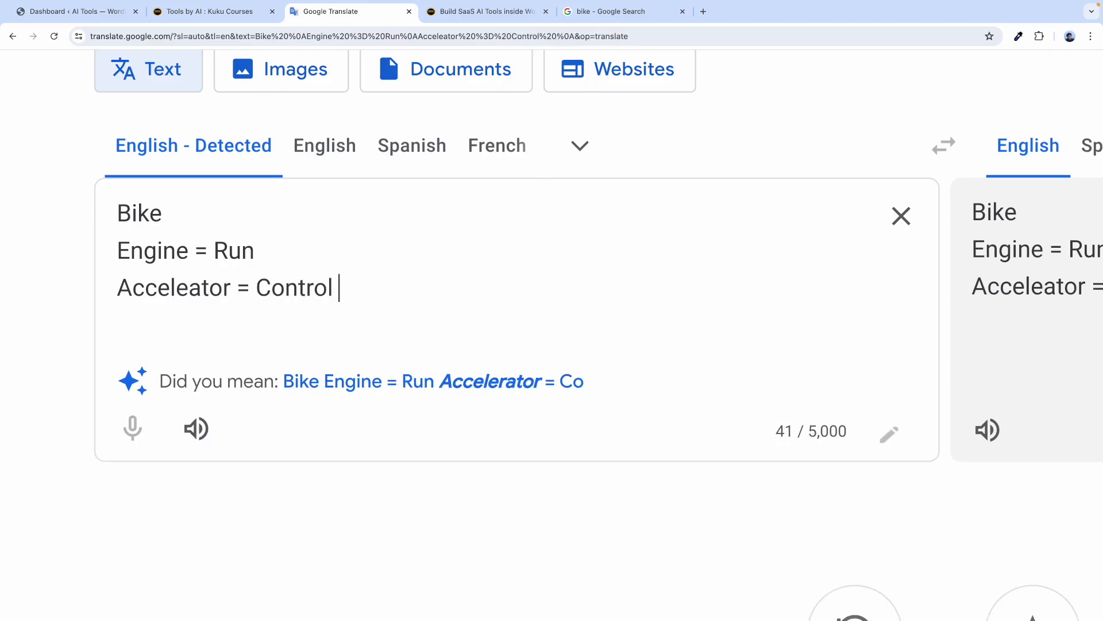
key(Caps_Lock)
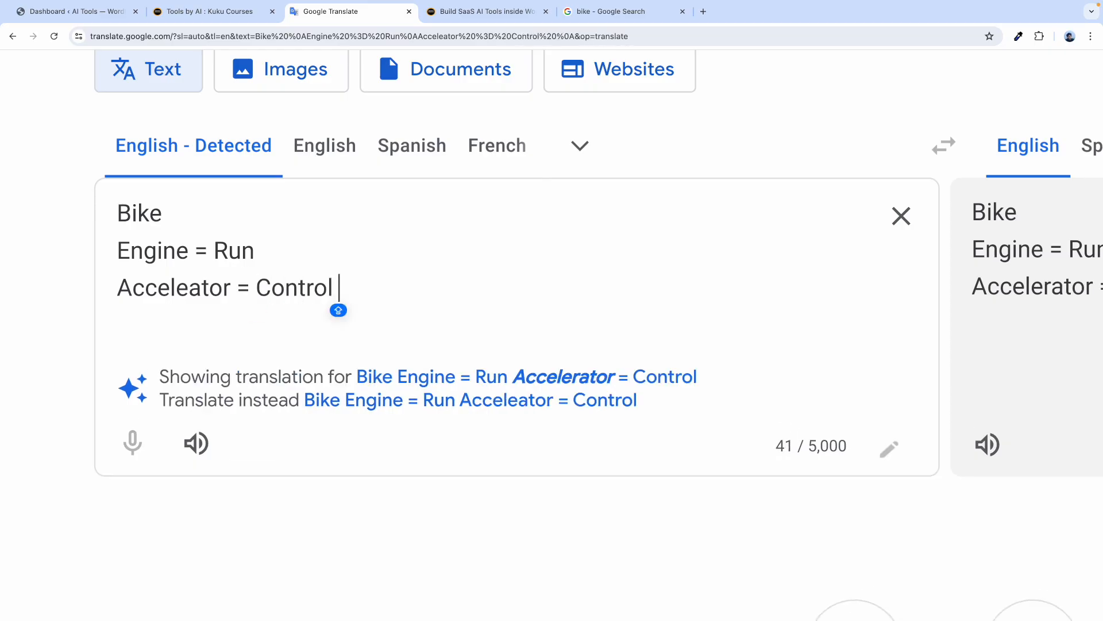
key(BackSpace)
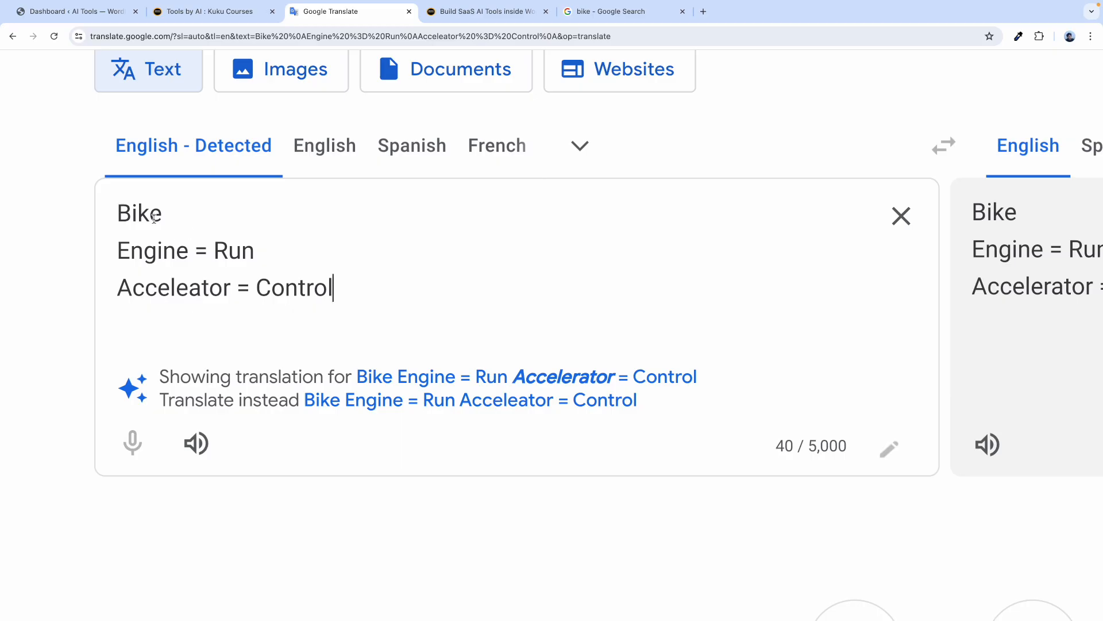
click(114, 11)
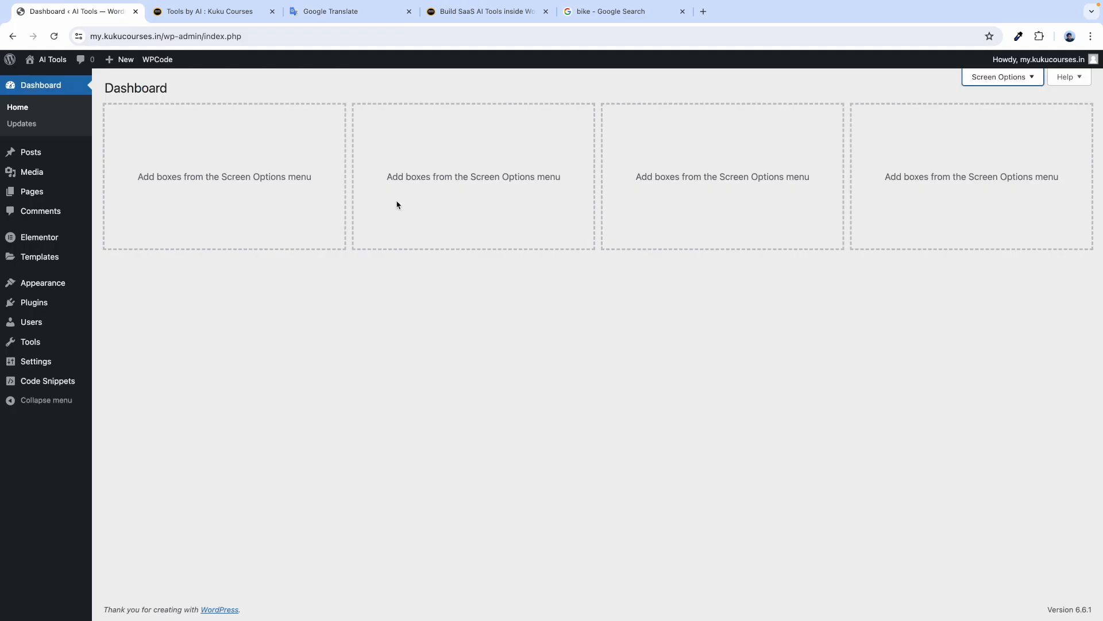
Complete the notes' first line so it reads 'Bike ( AI Tool )'.
click(345, 18)
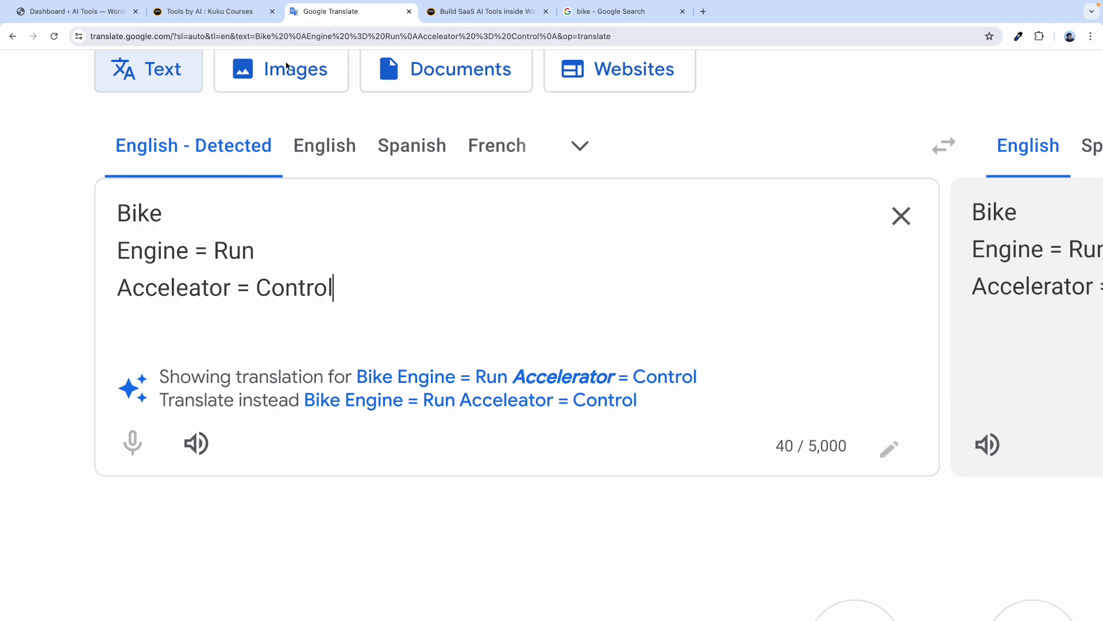
double_click(146, 210)
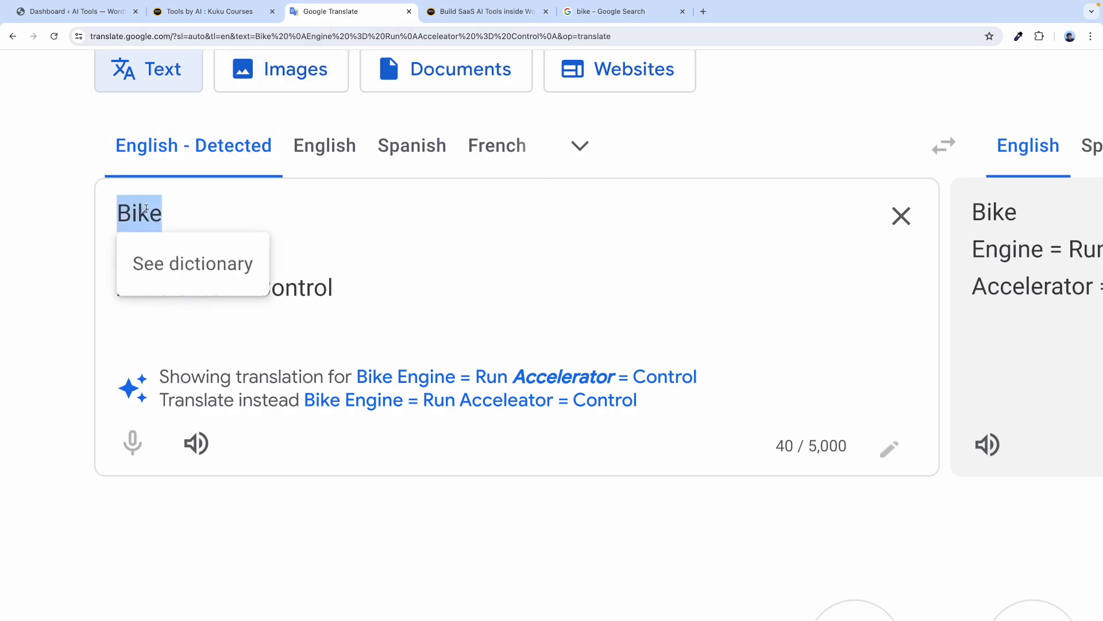
click(196, 217)
text(( )
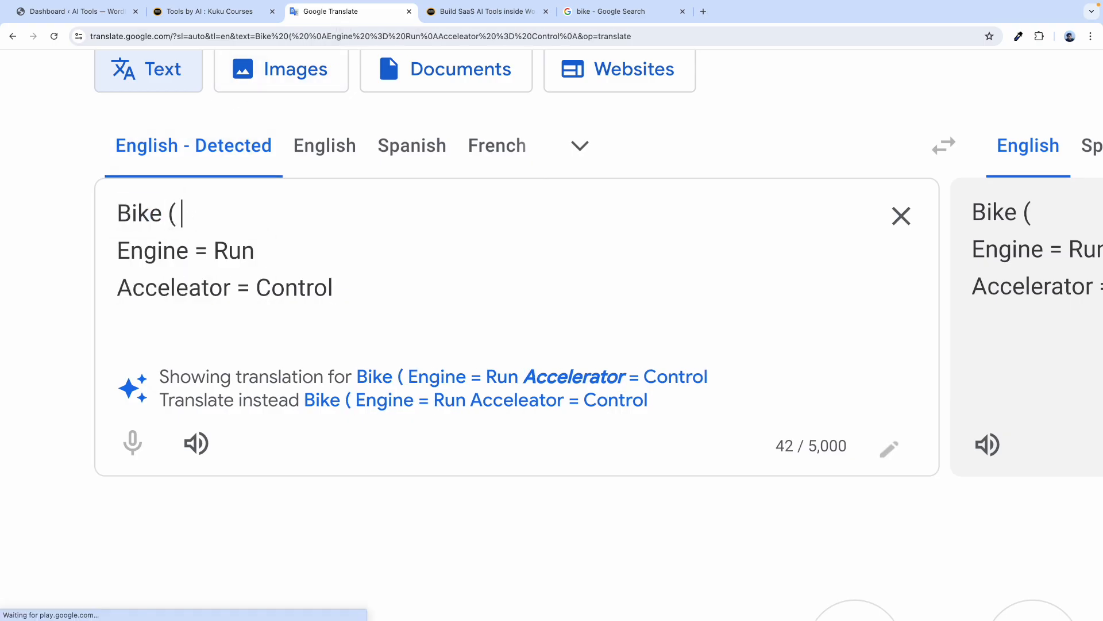
text(AI Tool )
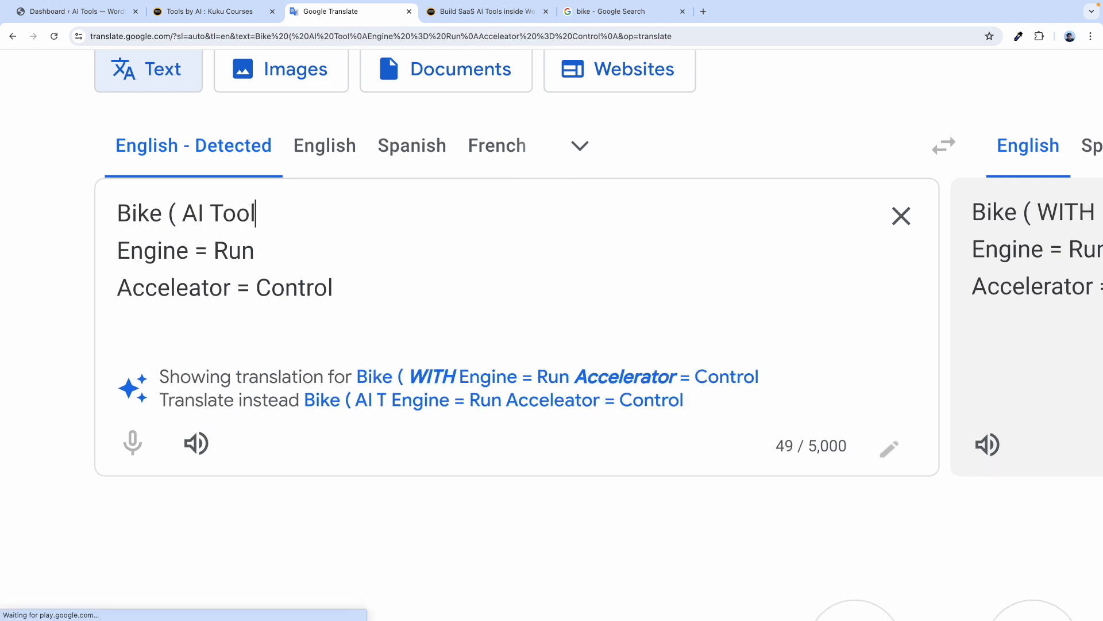
text())
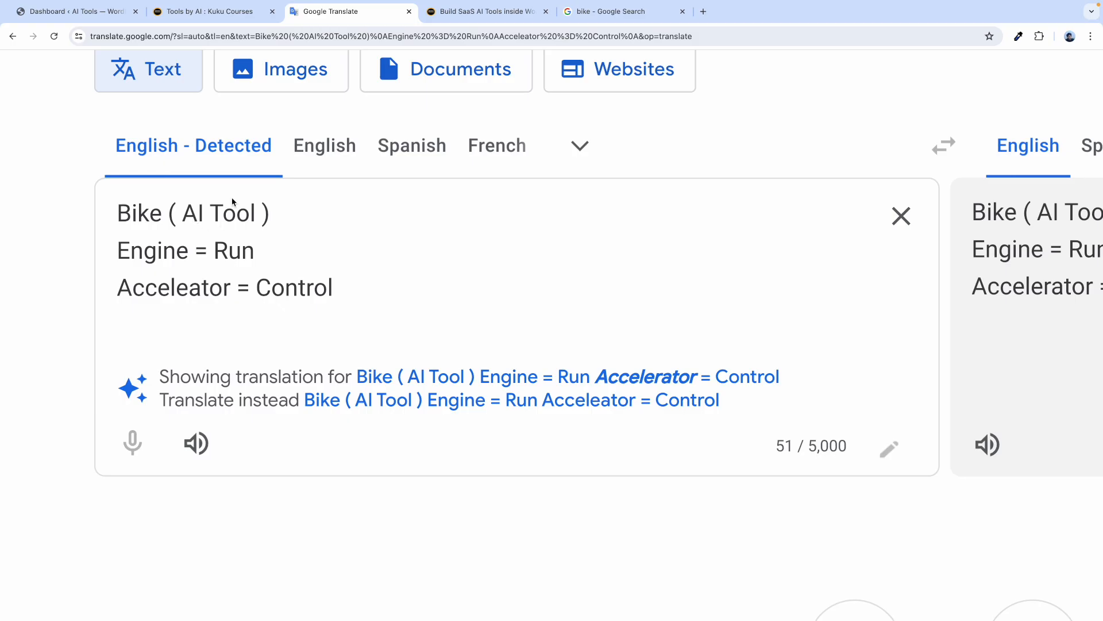
click(222, 16)
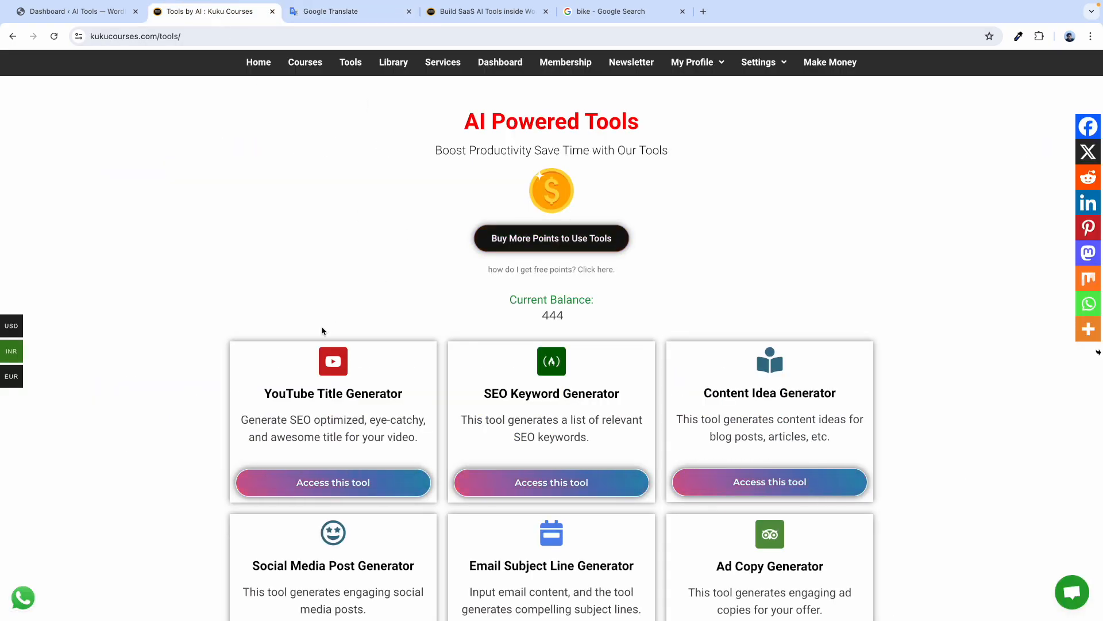
Glance at the Build SaaS AI Tools tutorial and the Keyword SEO card, then return to the notes.
scroll(356, 402, down, 2)
click(480, 14)
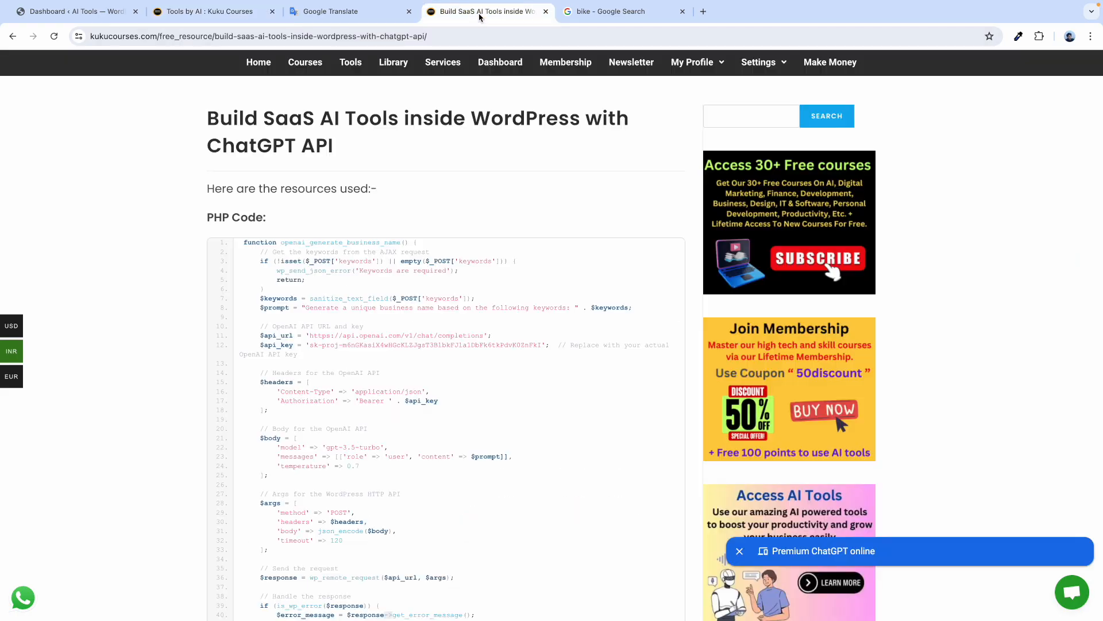
click(219, 14)
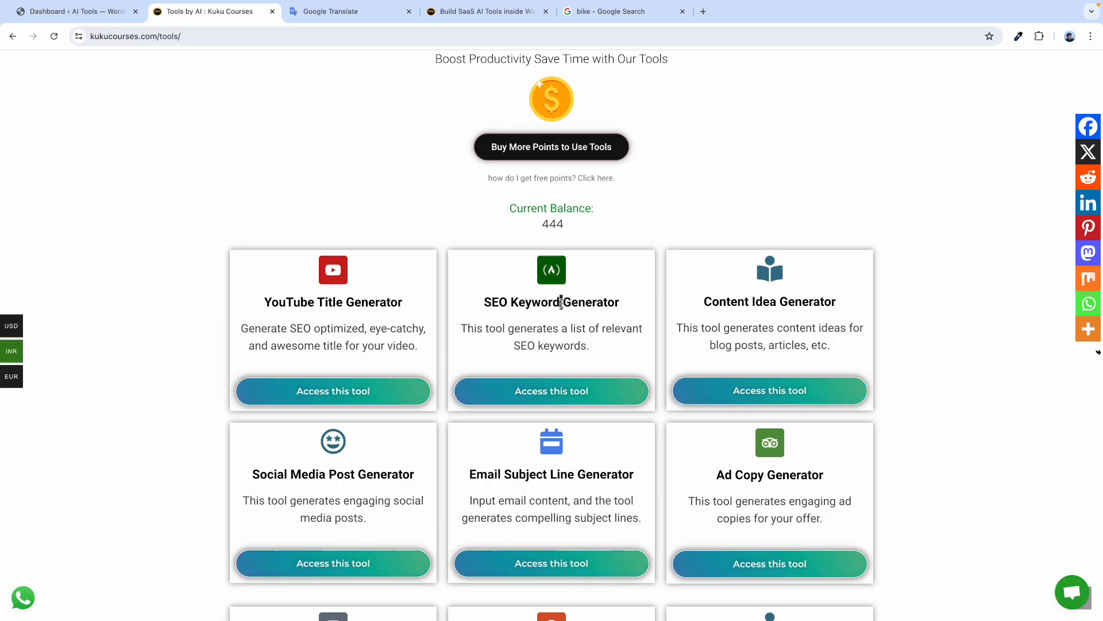
double_click(545, 303)
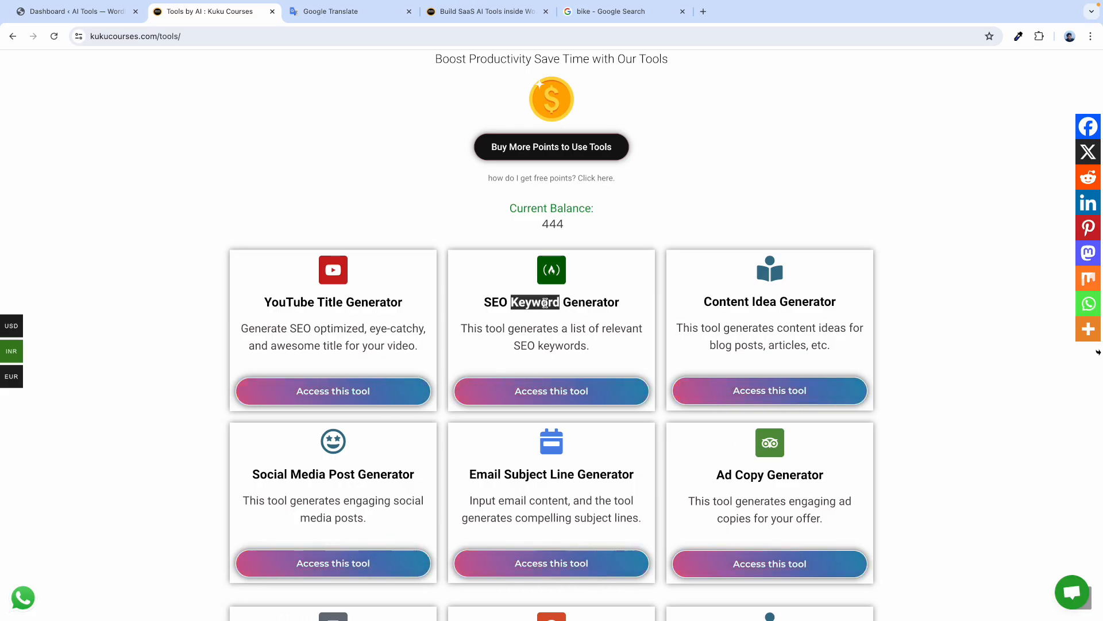
click(544, 303)
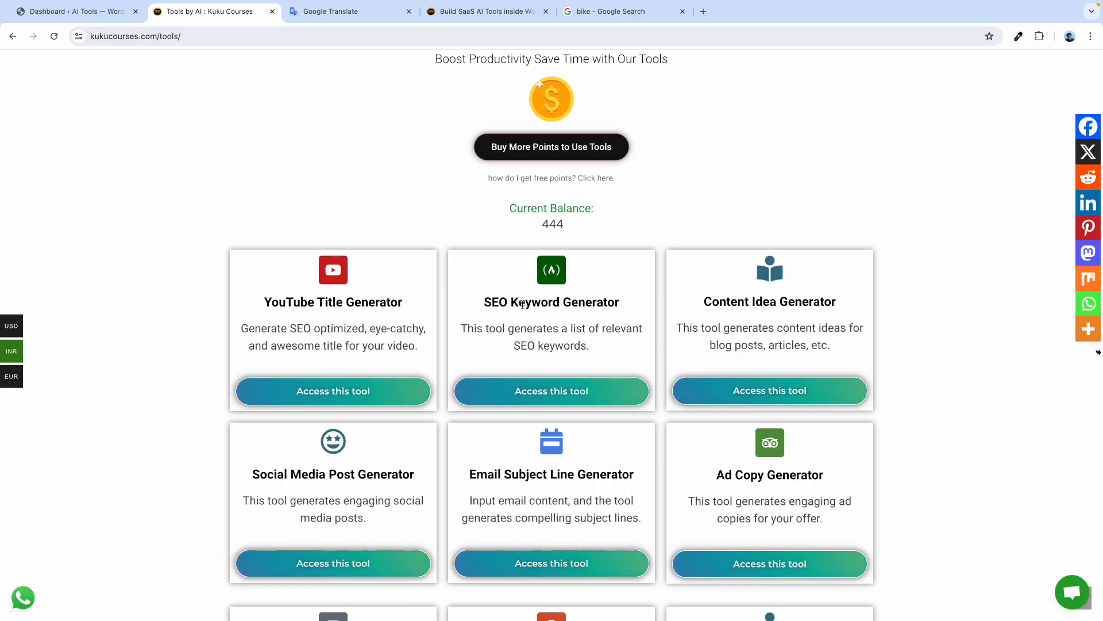
scroll(520, 308, up, 1)
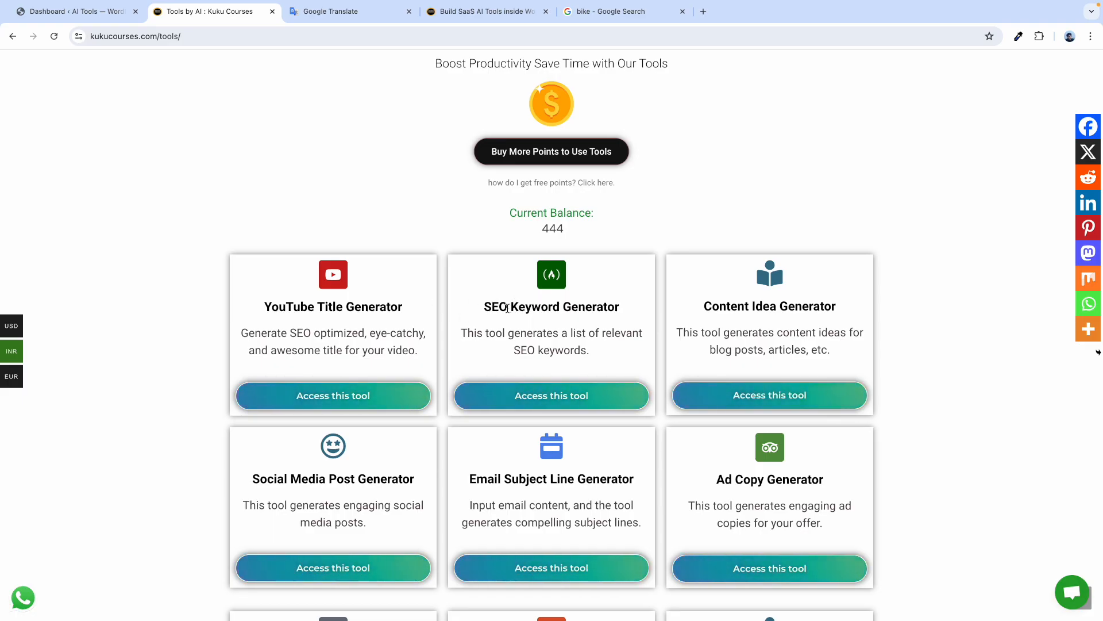
click(332, 11)
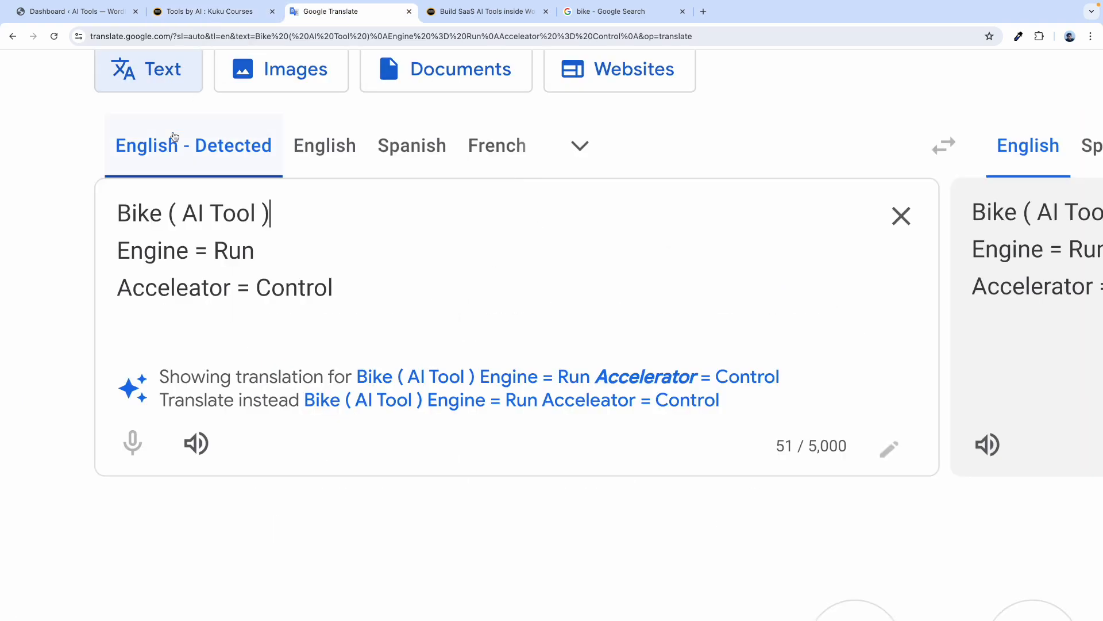
Number the analogy lines as '1) Engine = Run' and '2) Acceleator = Control'.
drag(182, 210, 262, 209)
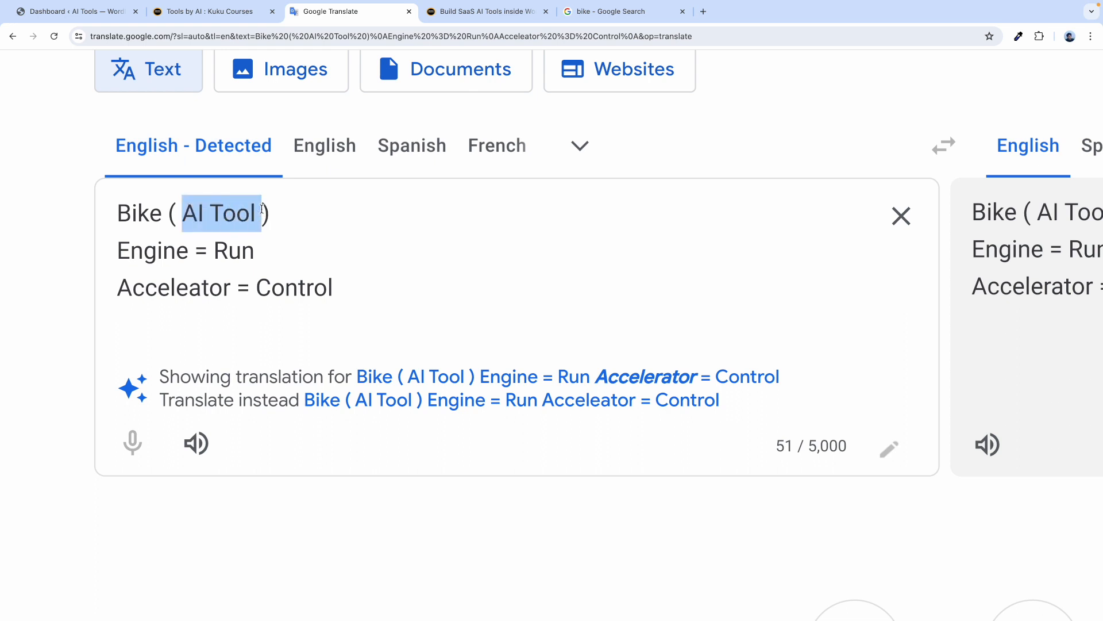
drag(188, 254, 131, 255)
click(119, 250)
text(1) )
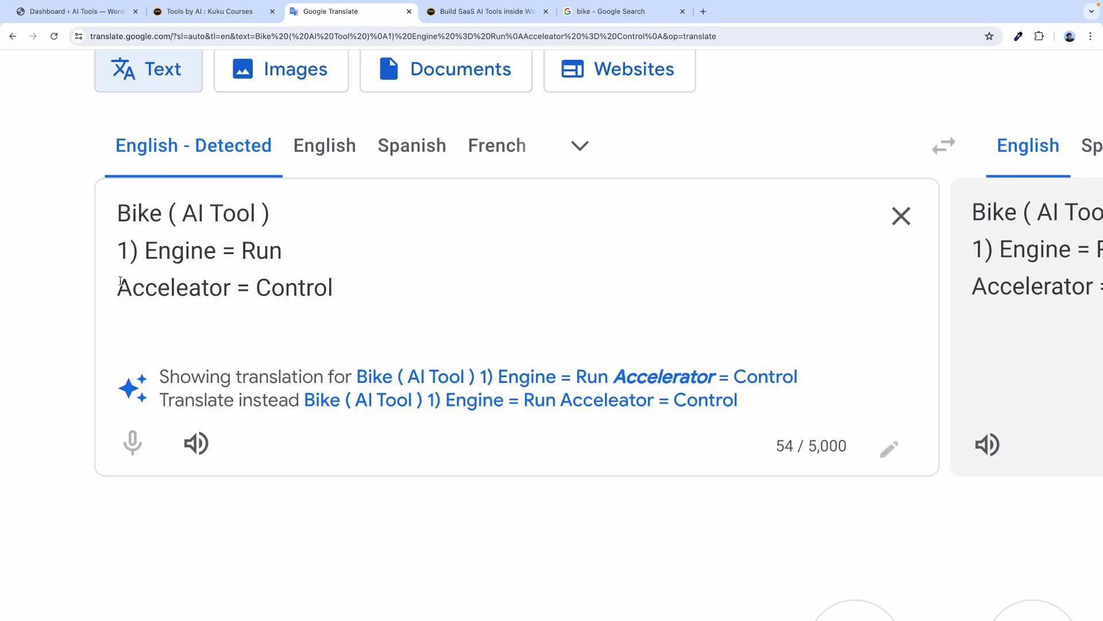
text(2))
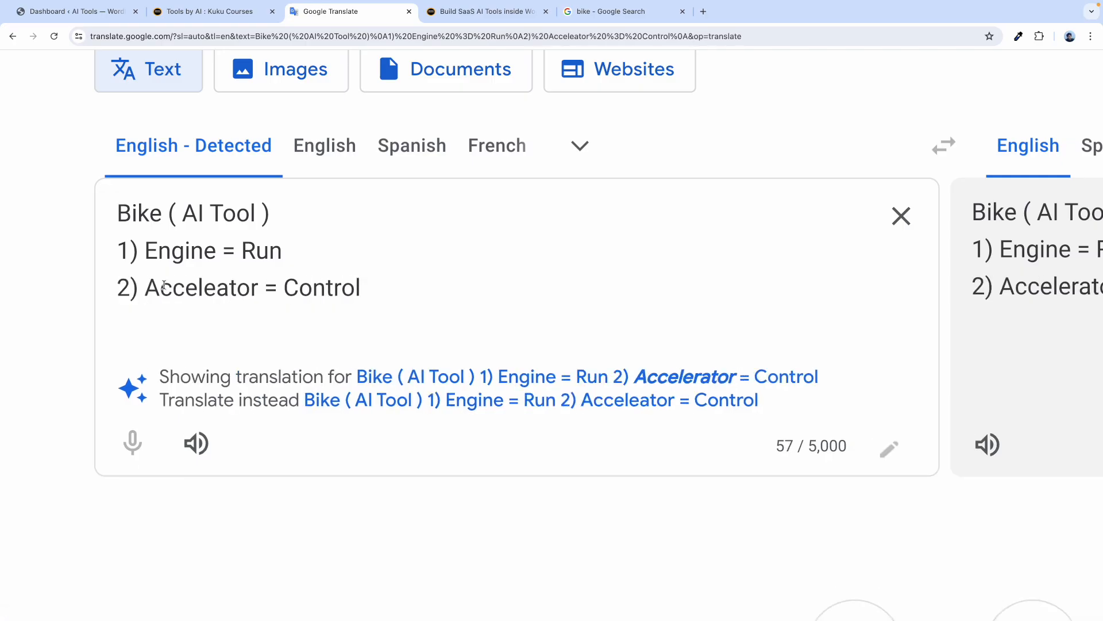
Highlight 'Bike', 'AI Tool' and 'Engine' while explaining the analogy lines.
drag(259, 287, 145, 251)
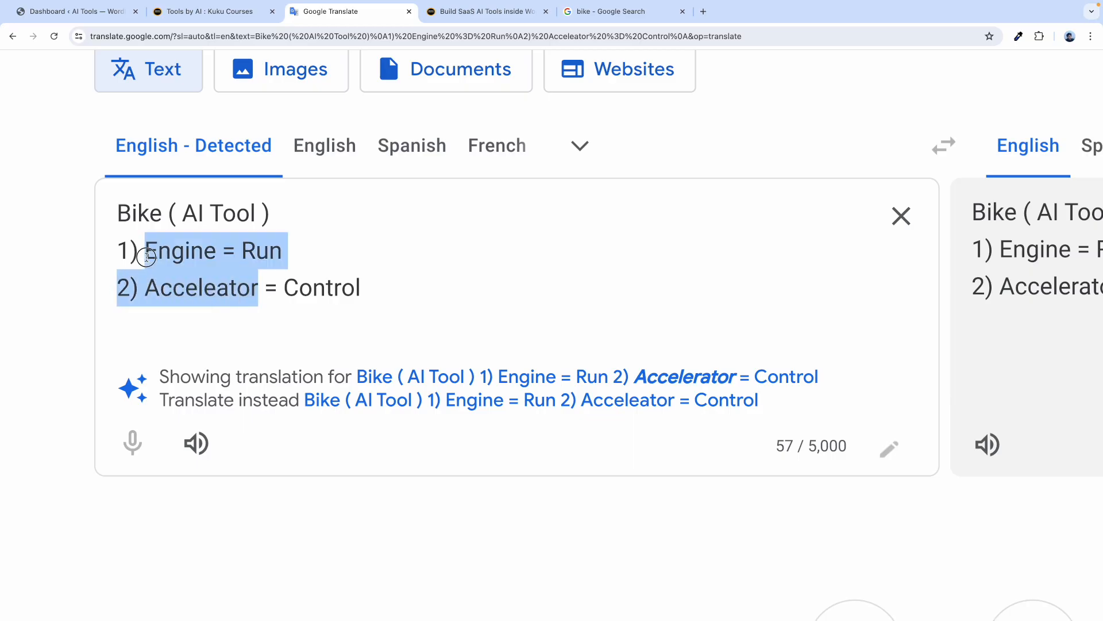
double_click(140, 210)
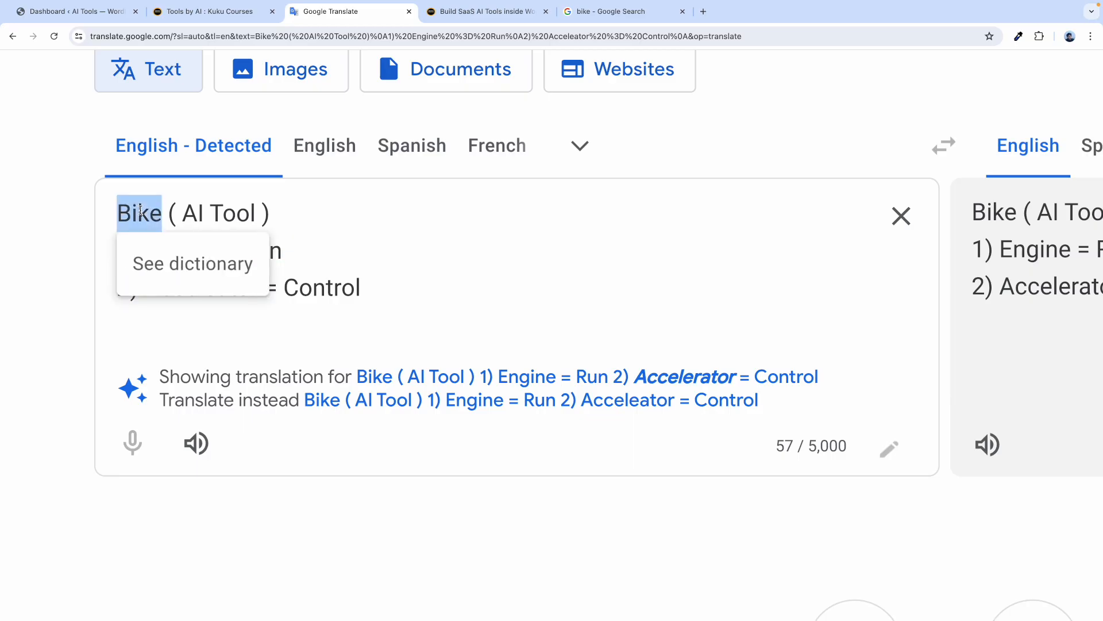
click(254, 208)
drag(254, 210, 188, 209)
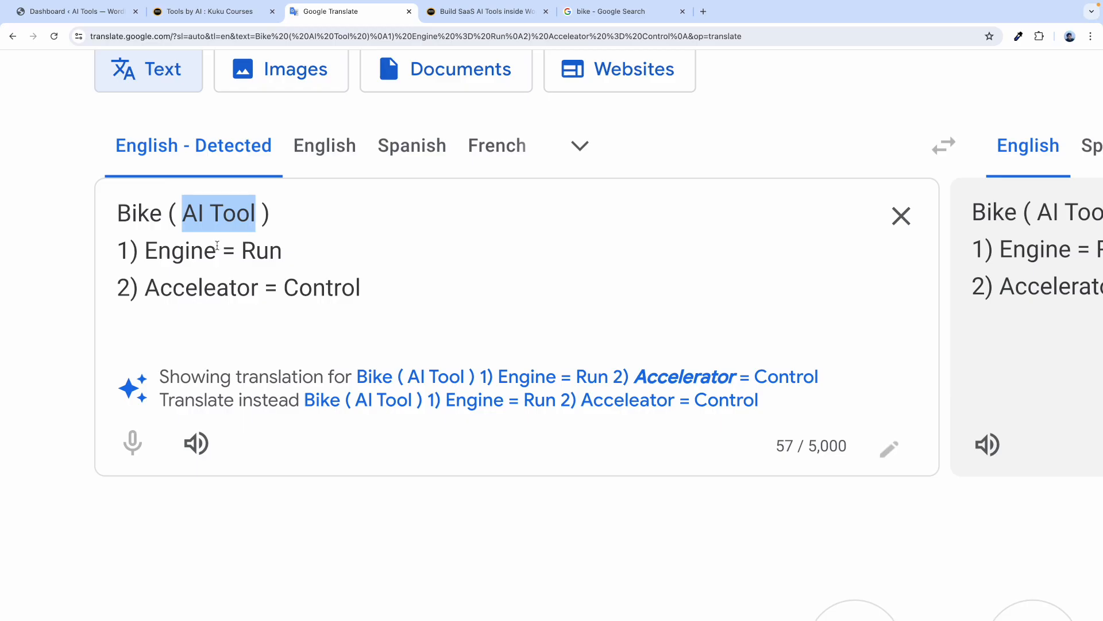
drag(212, 250, 145, 251)
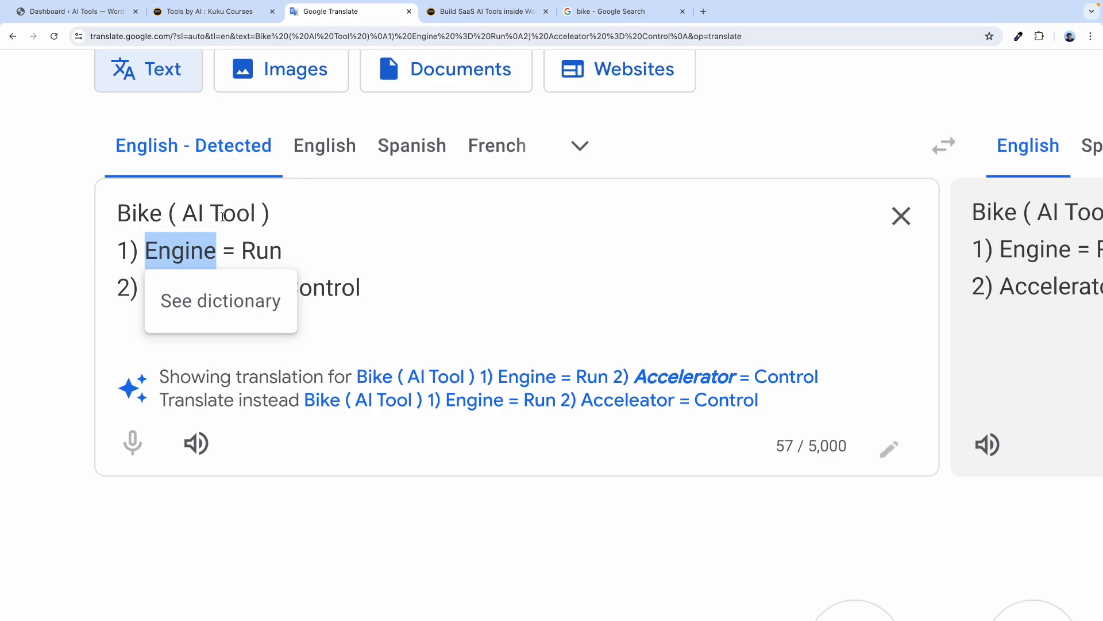
Extend the engine line to read '1) Engine (Php Script Code) = Run'.
click(220, 249)
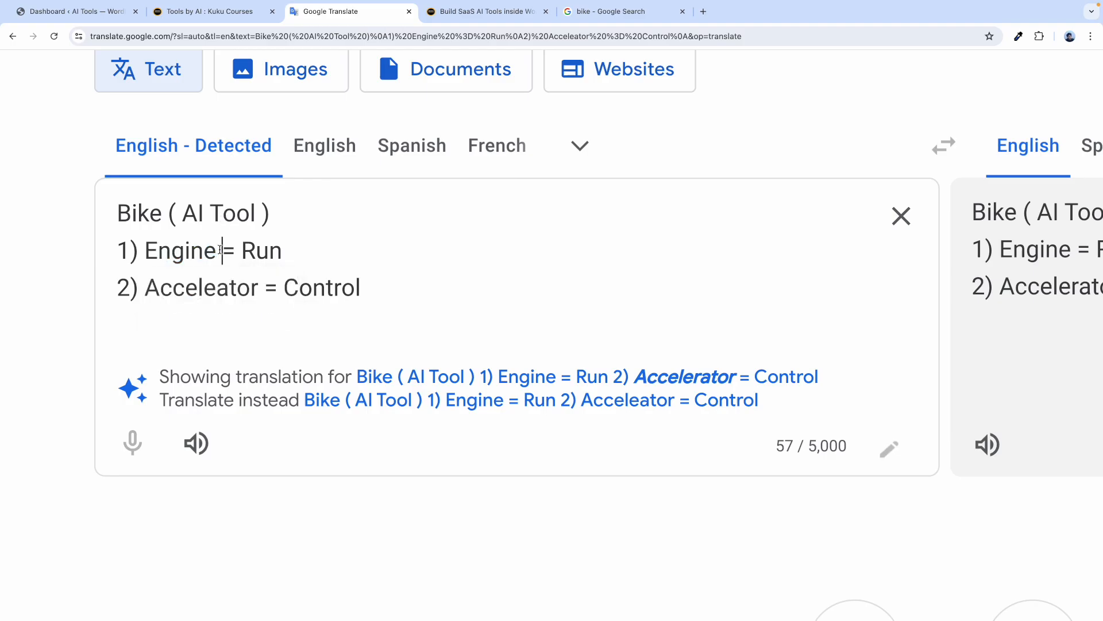
text((Ph)
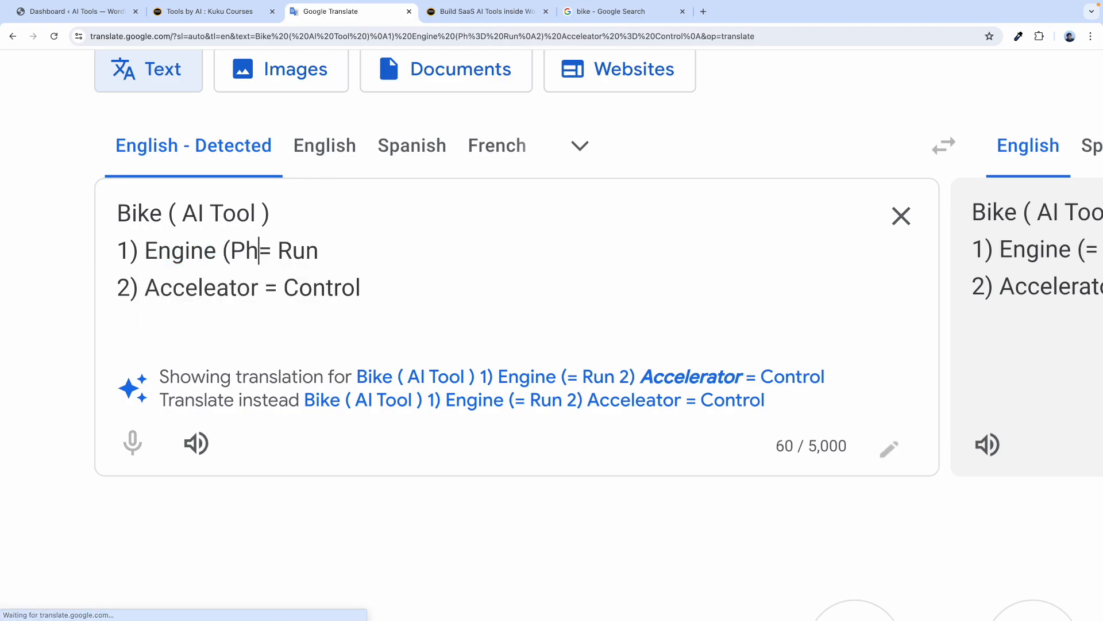
text(p Sc)
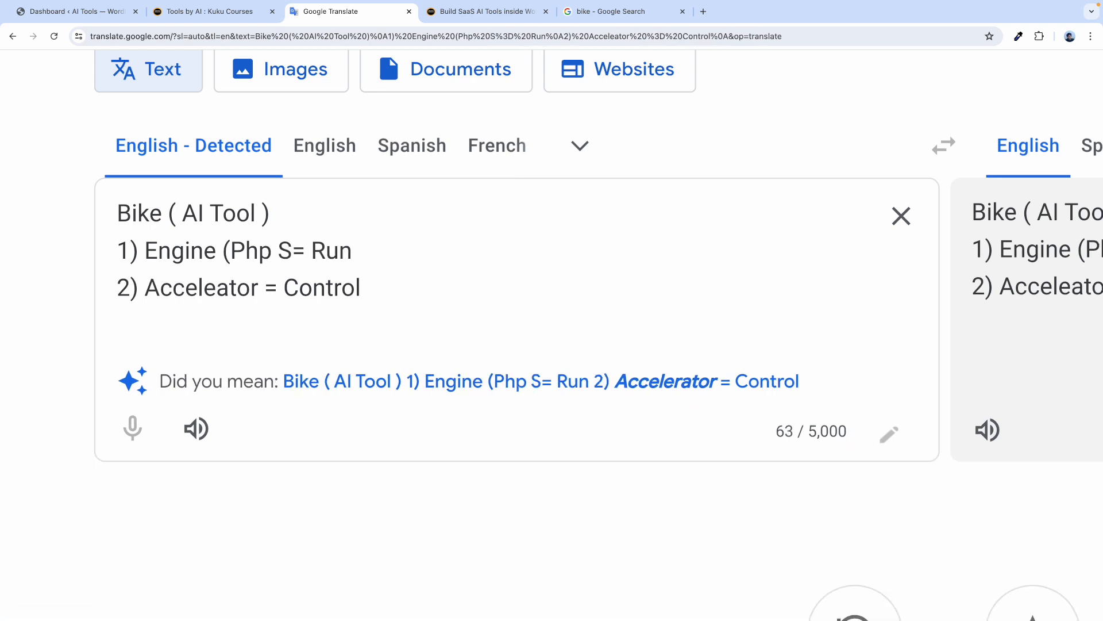
text(ript C)
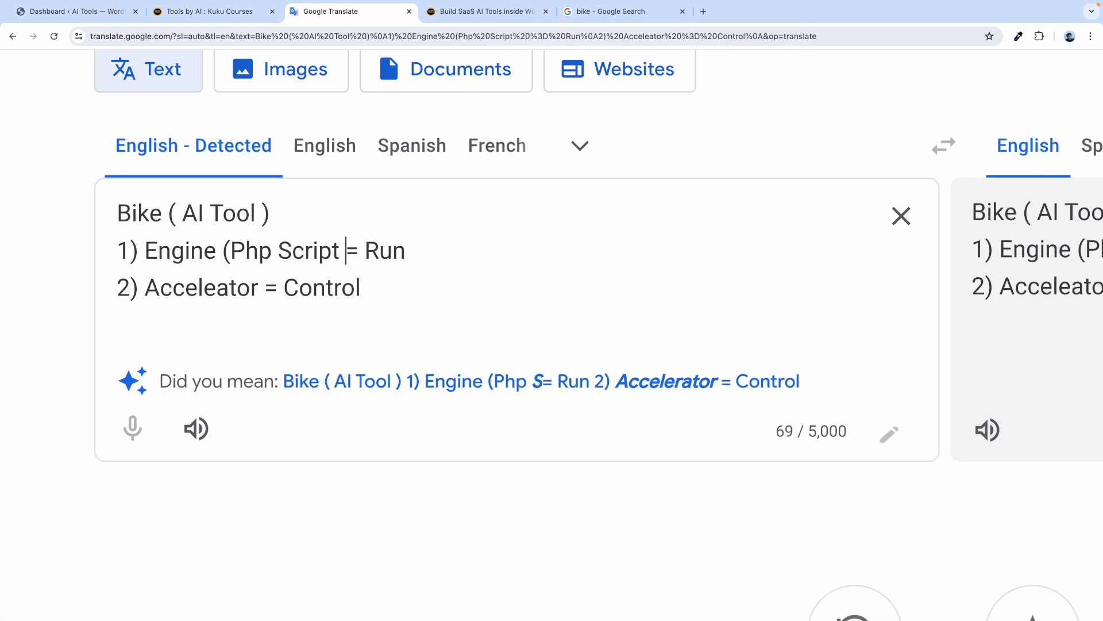
text(ode)
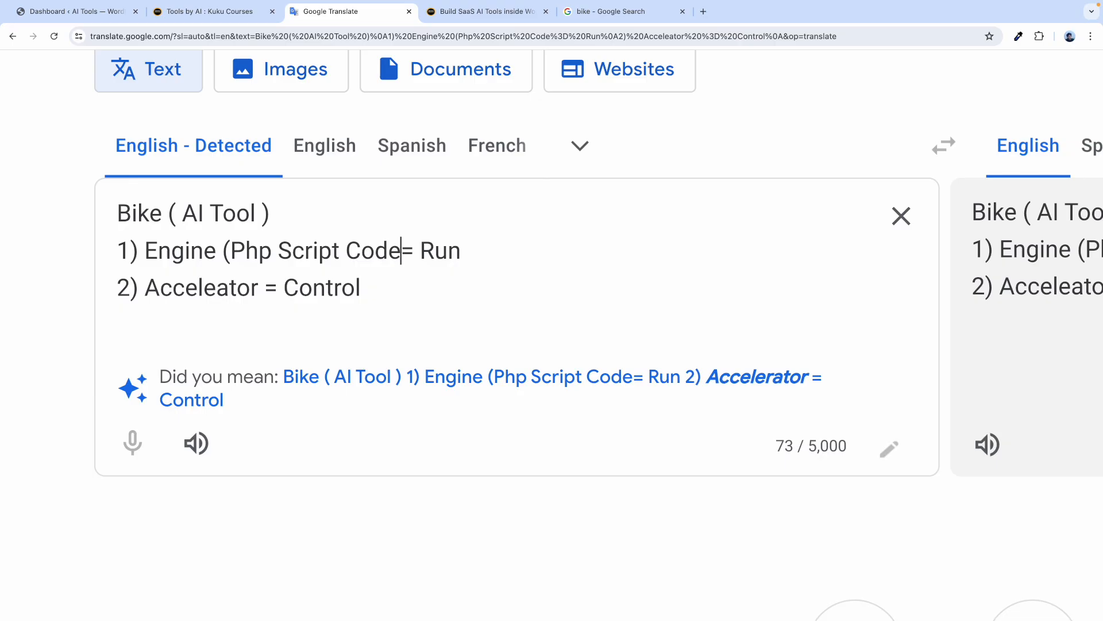
text())
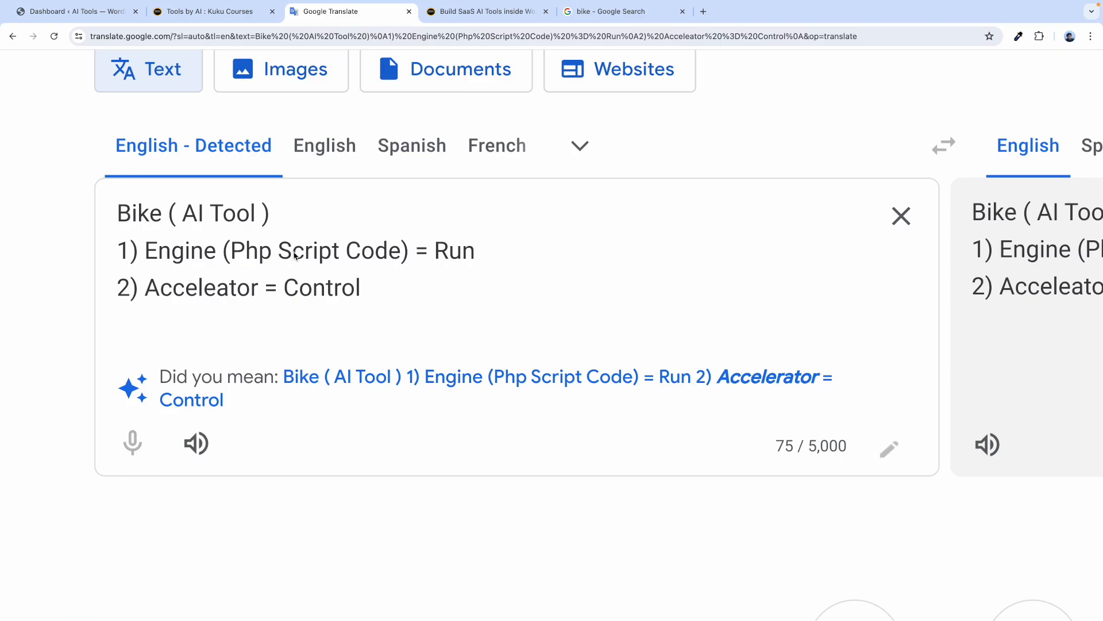
drag(256, 214, 183, 215)
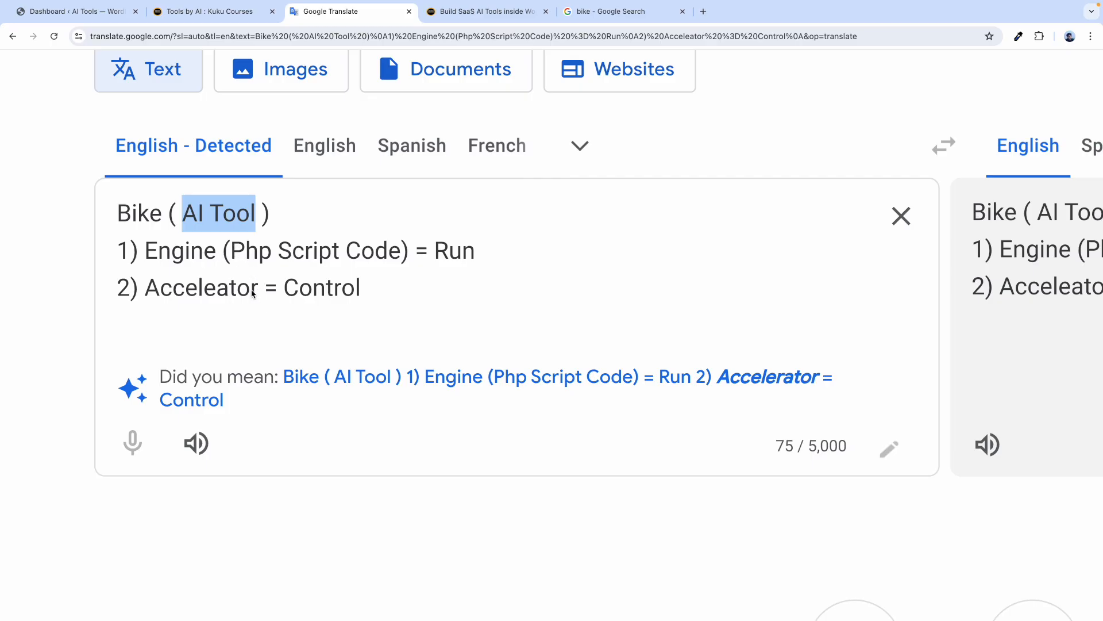
Highlight 'Acceleator' and 'Engine' alternately to compare the two analogy lines.
double_click(204, 292)
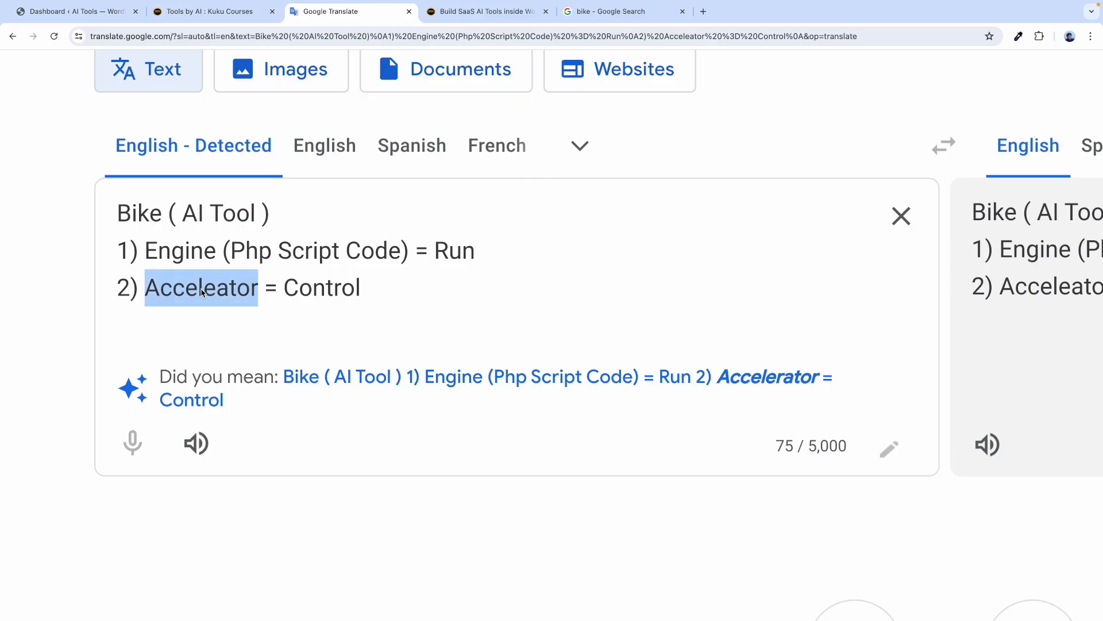
double_click(180, 255)
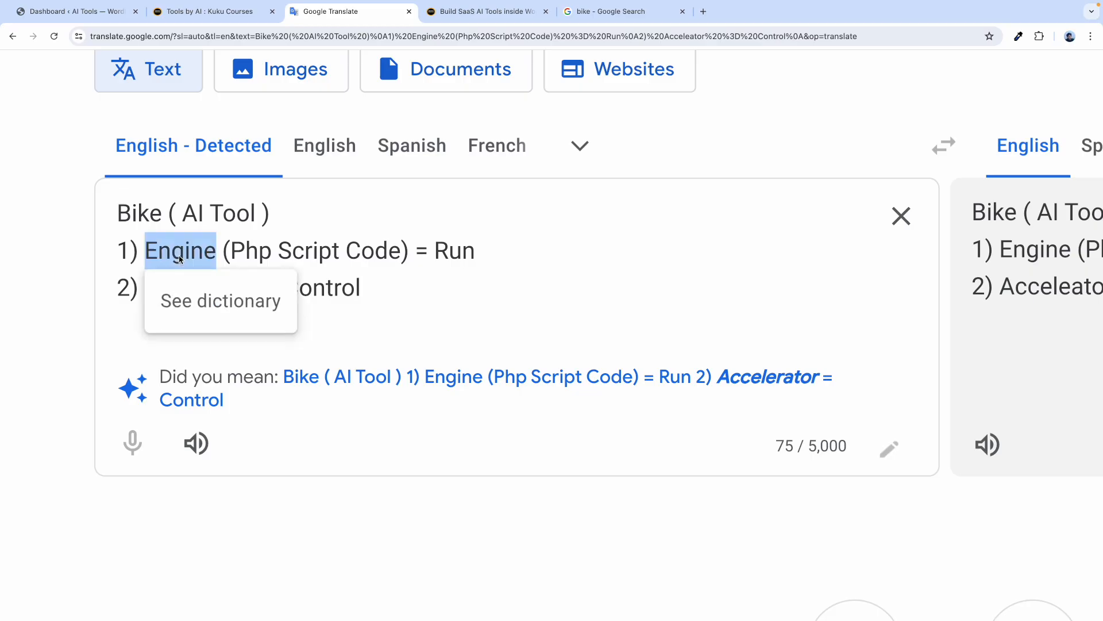
click(292, 260)
double_click(207, 299)
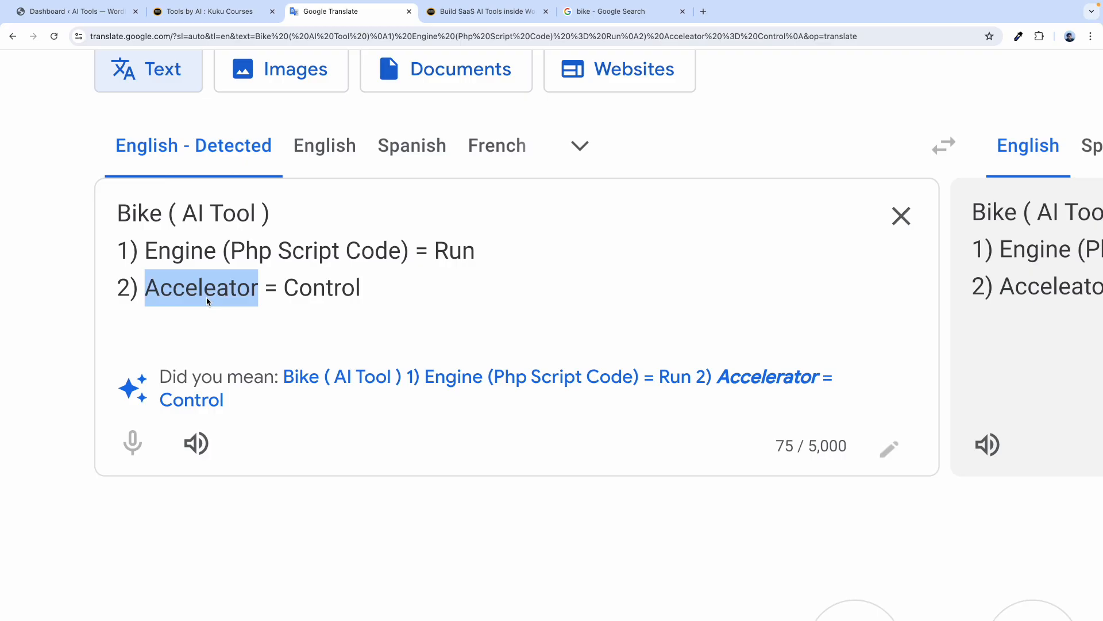
double_click(183, 259)
click(312, 287)
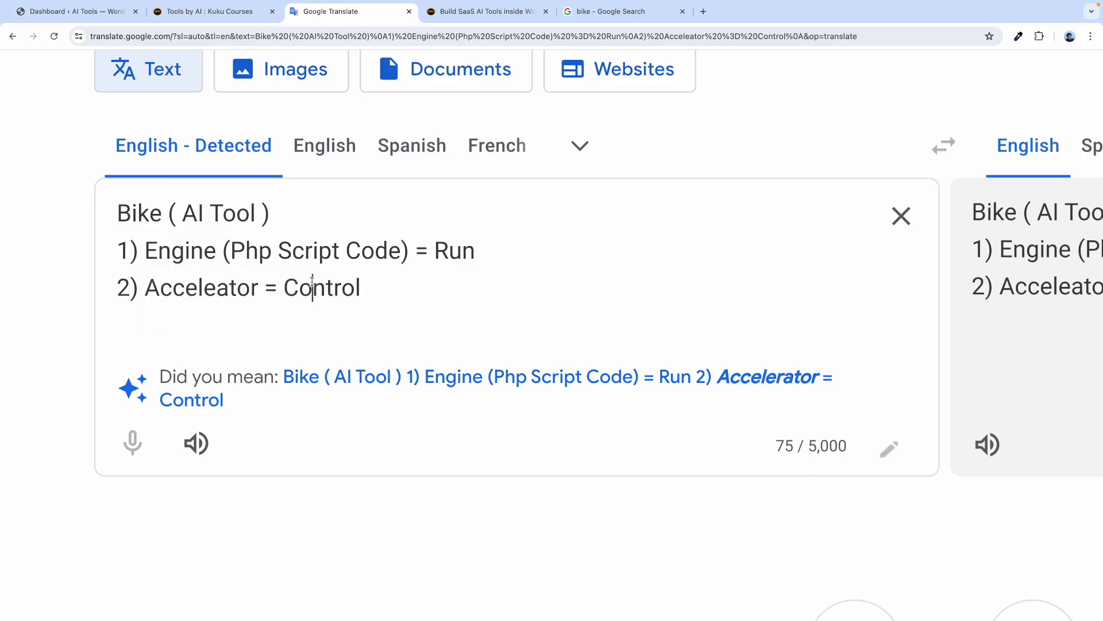
double_click(228, 287)
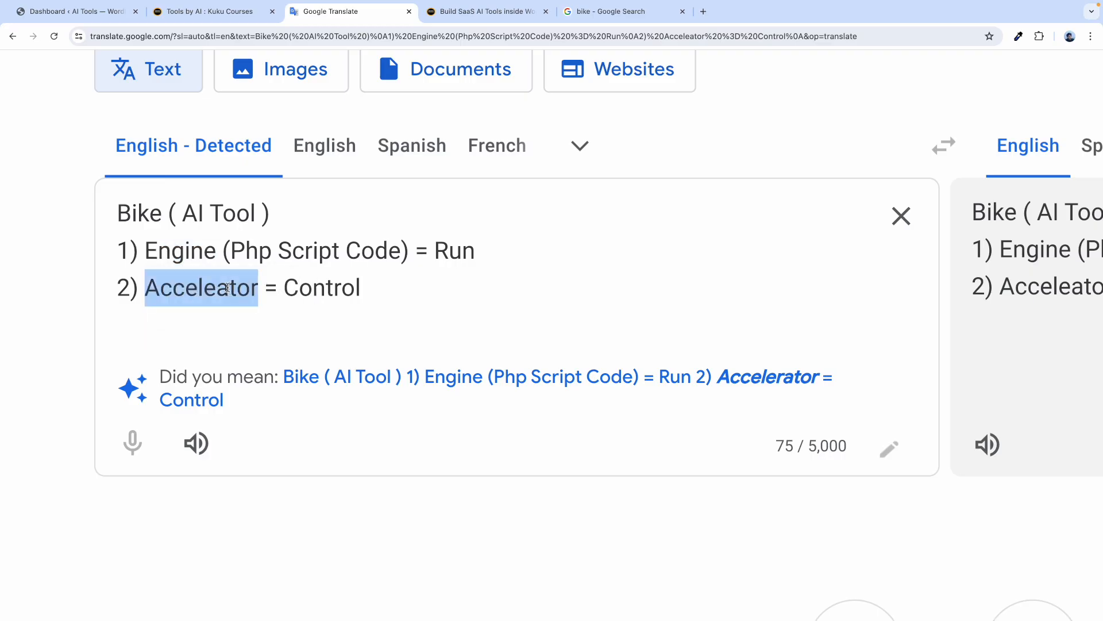
double_click(184, 251)
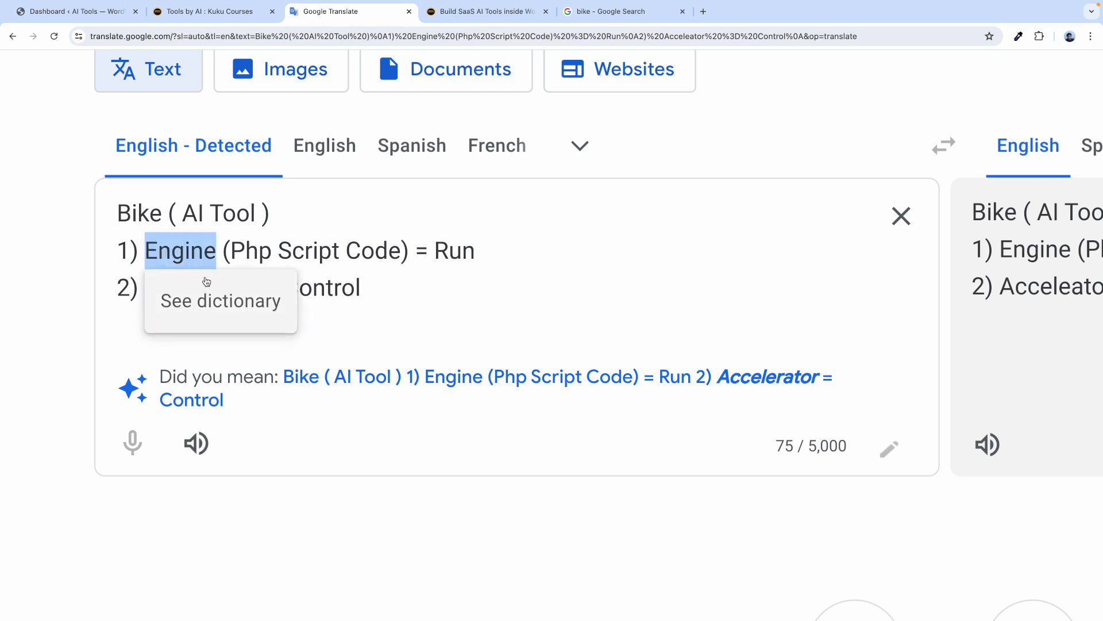
click(326, 288)
Extend the accelerator line to read 'Acceleator ( User Interface Code ) = Control'.
click(261, 285)
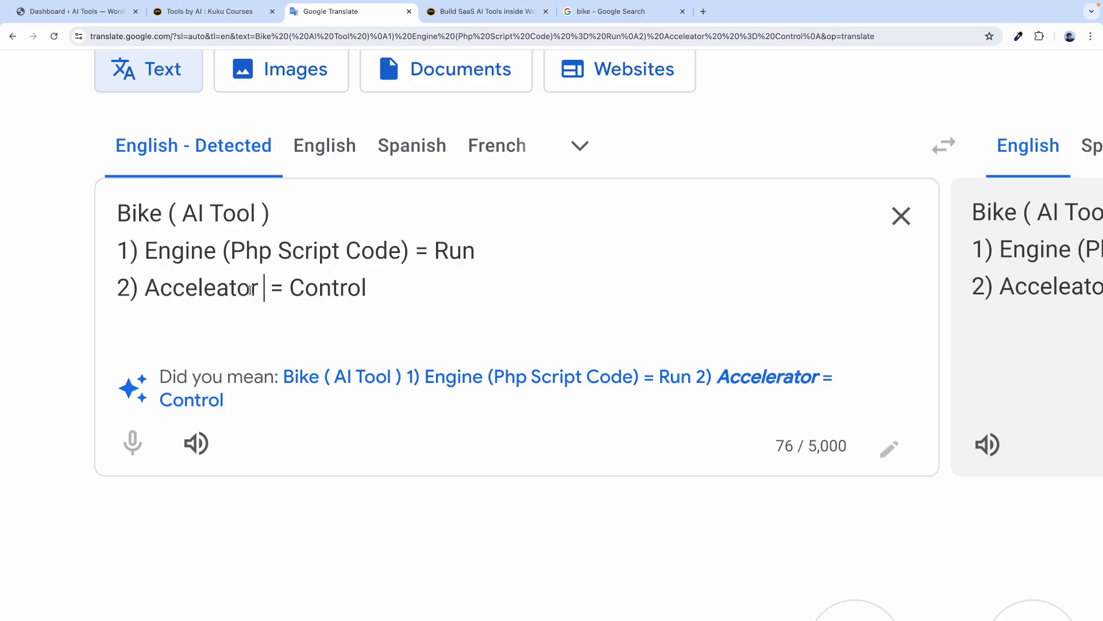
text(( User)
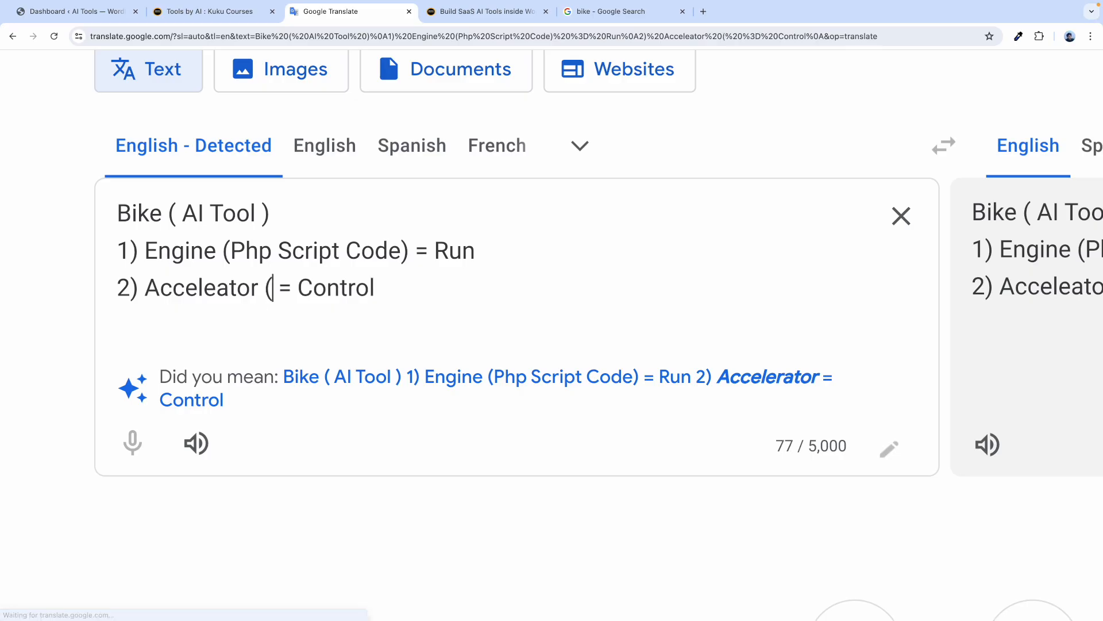
text( Inter)
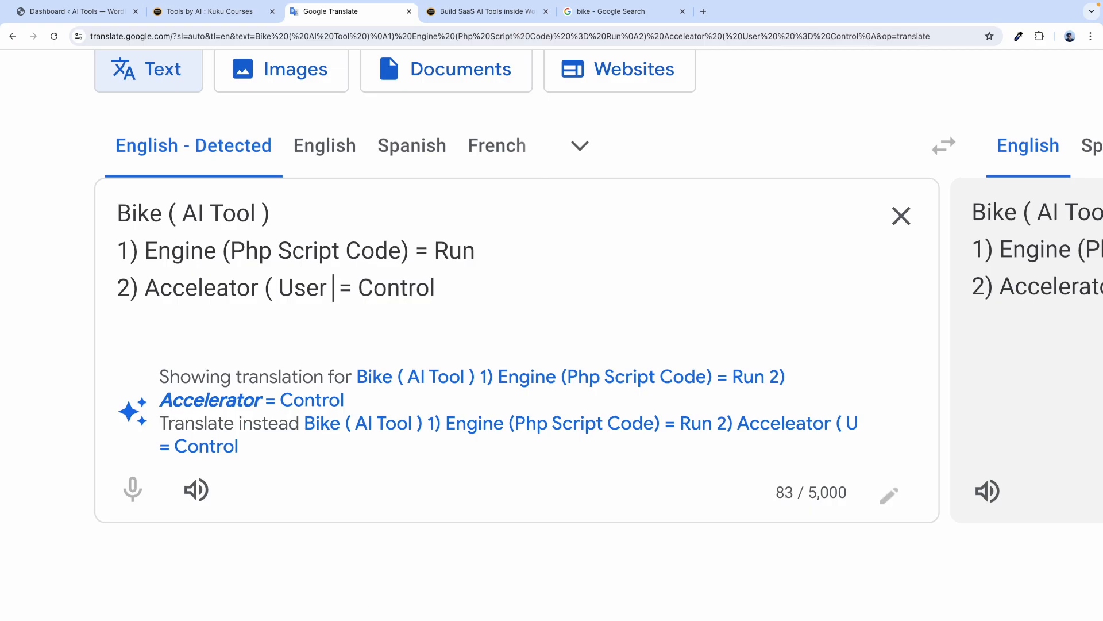
text(face )
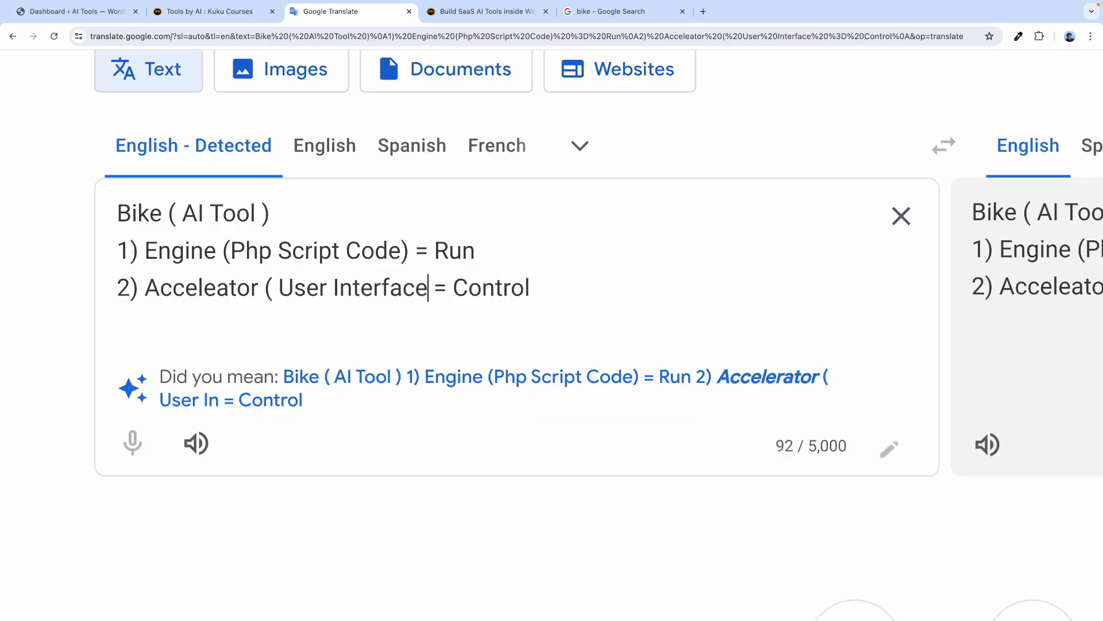
text(Code )
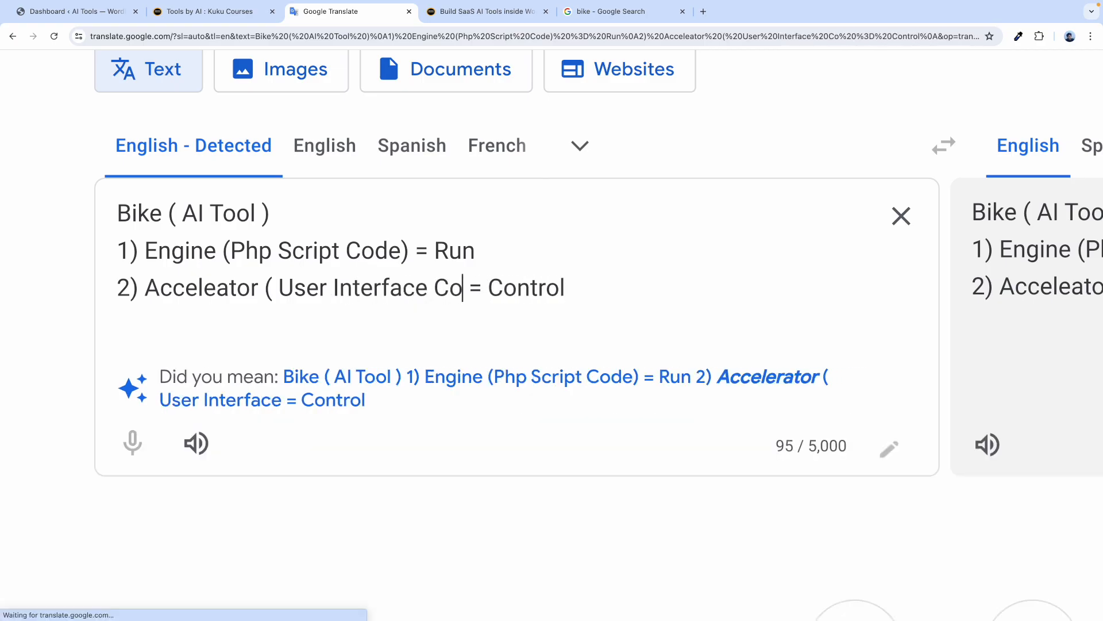
text())
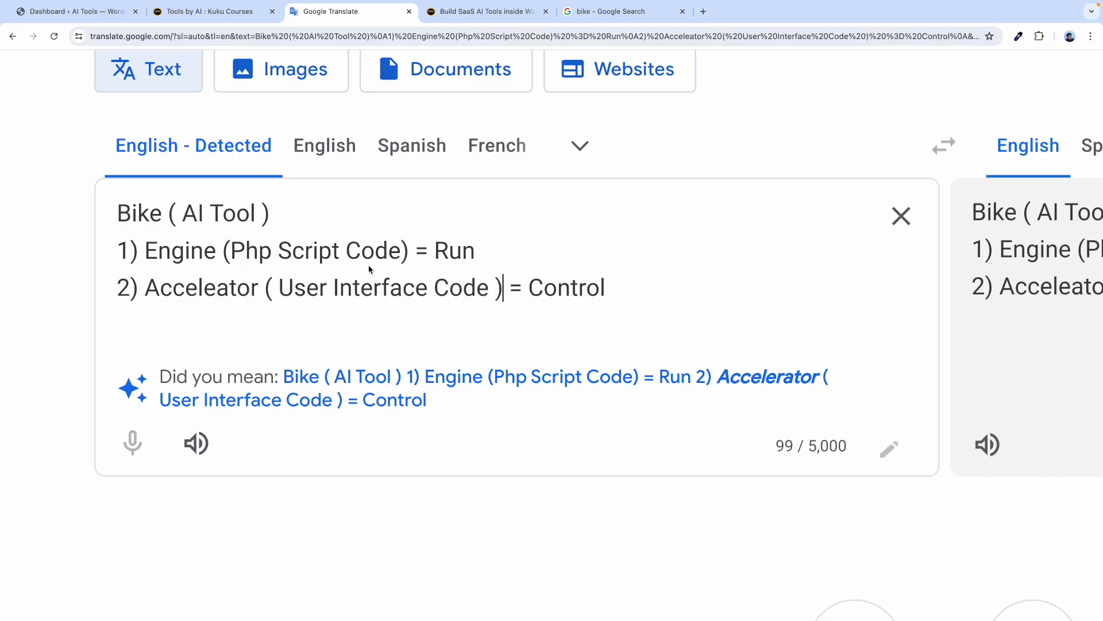
drag(400, 253, 232, 253)
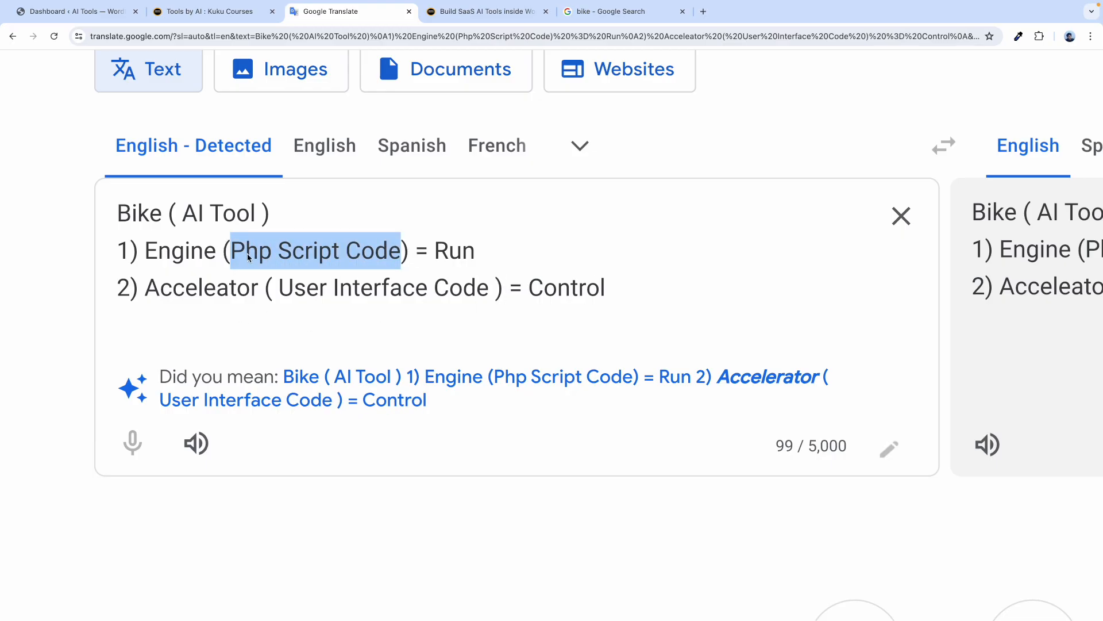
click(393, 256)
drag(400, 254, 232, 253)
drag(490, 295, 281, 297)
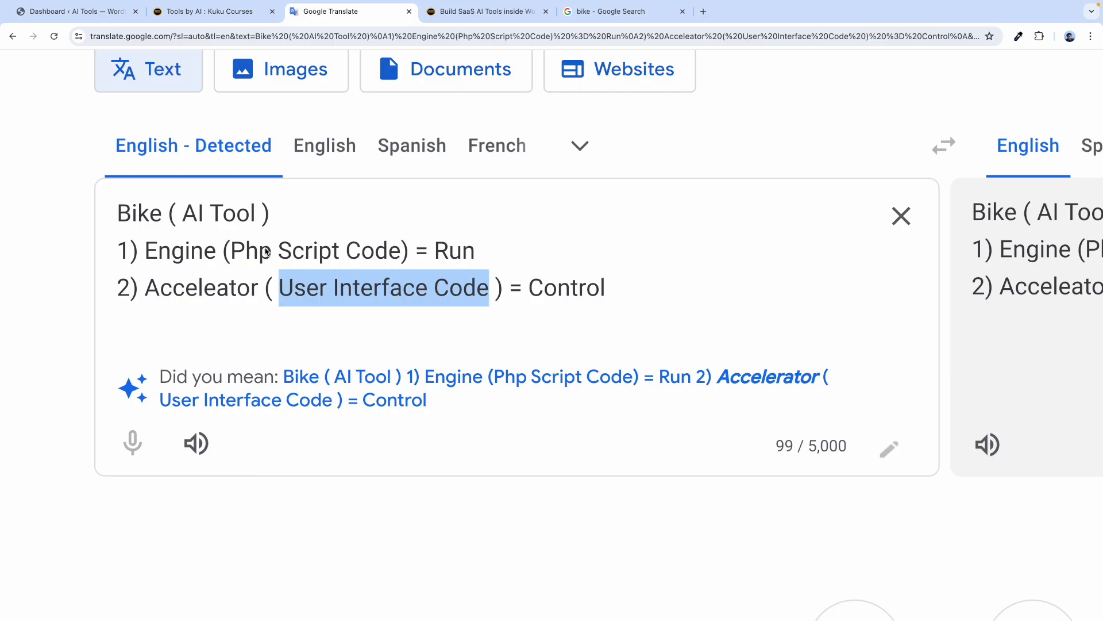
drag(255, 218, 183, 217)
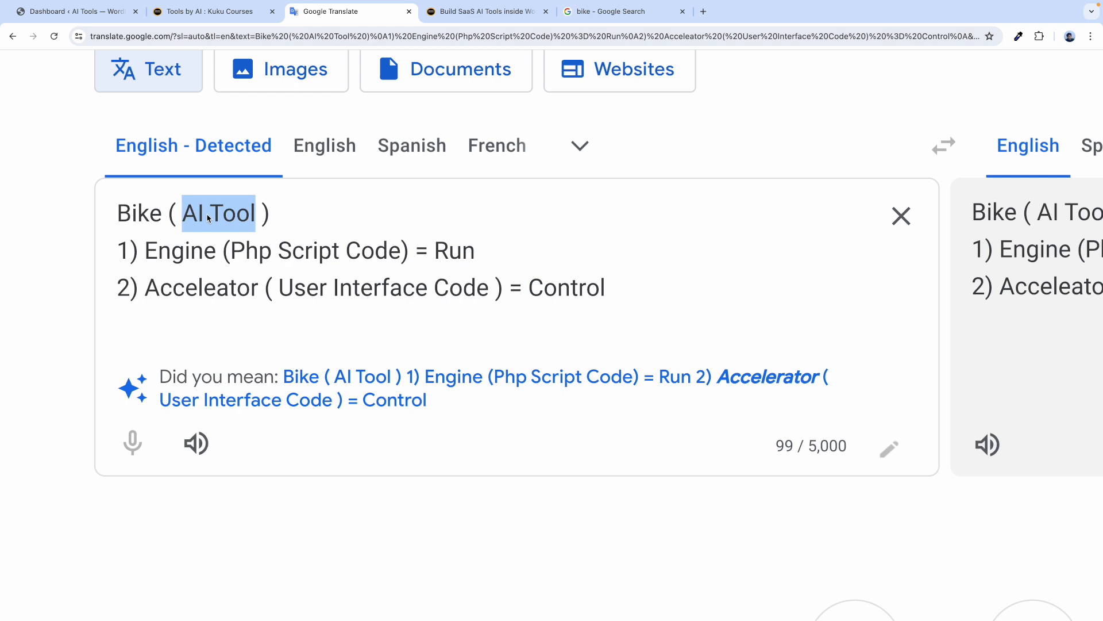
click(147, 223)
double_click(177, 256)
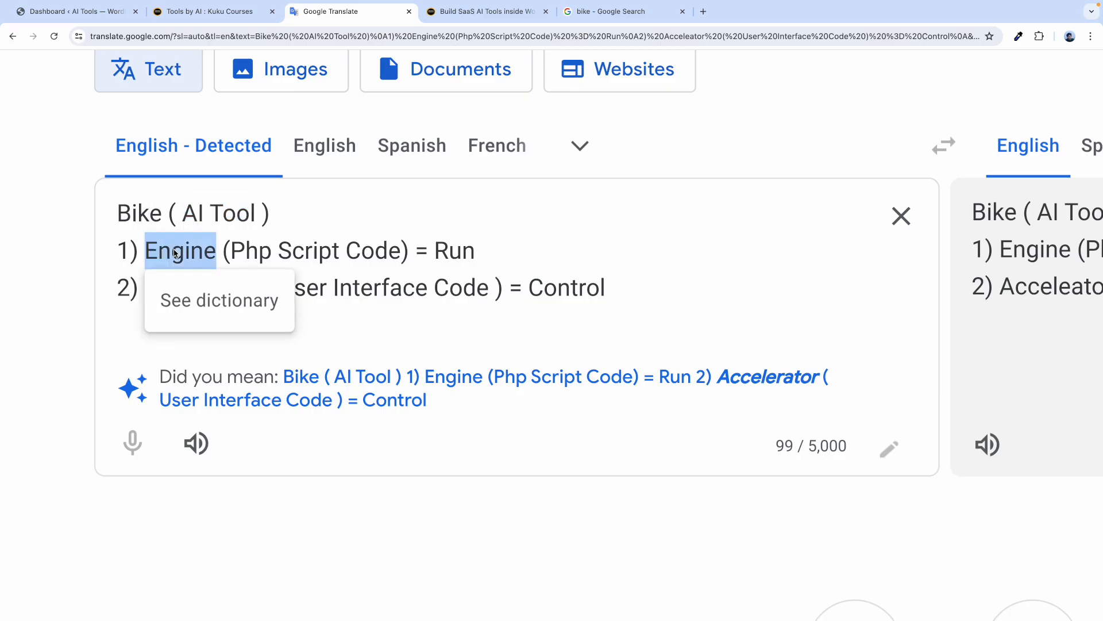
click(150, 251)
double_click(151, 251)
click(306, 287)
click(192, 288)
double_click(191, 286)
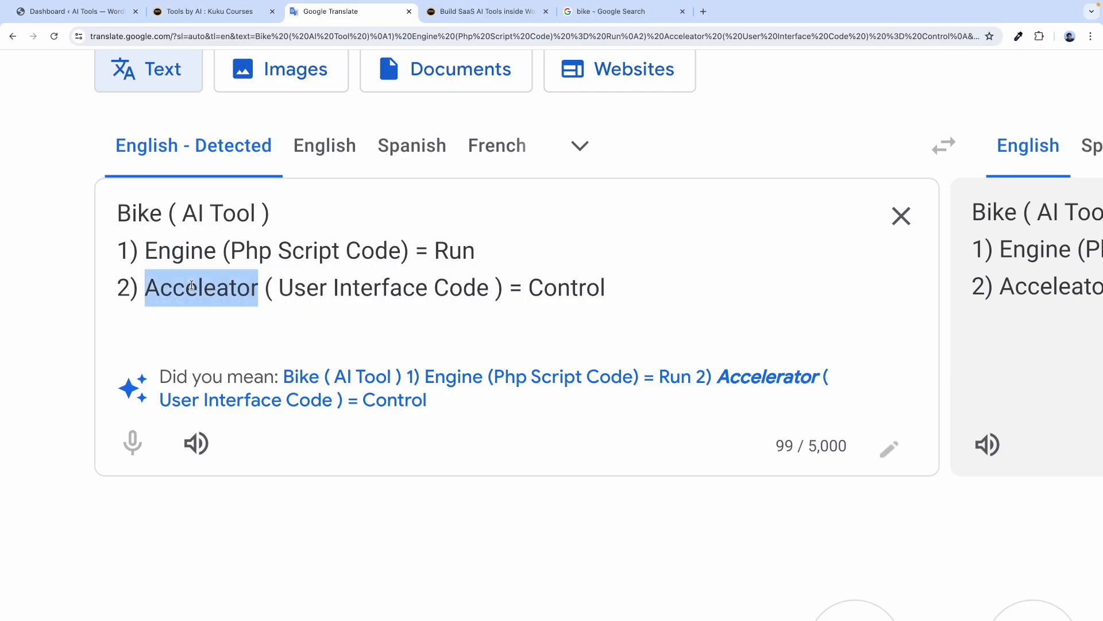
drag(184, 209, 253, 209)
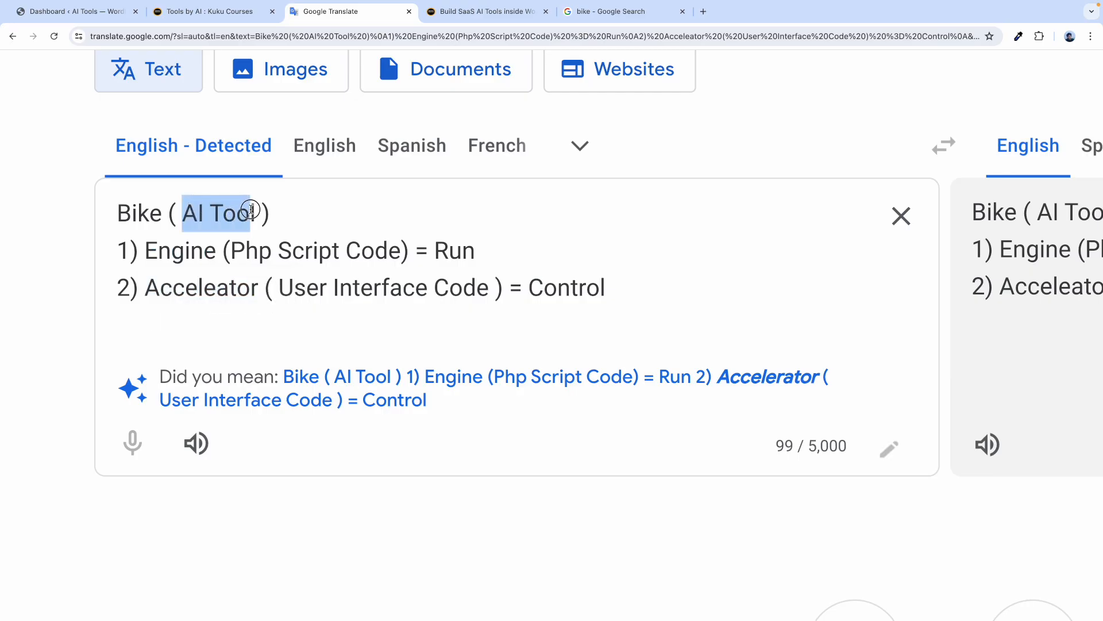
drag(402, 253, 231, 251)
drag(489, 285, 282, 284)
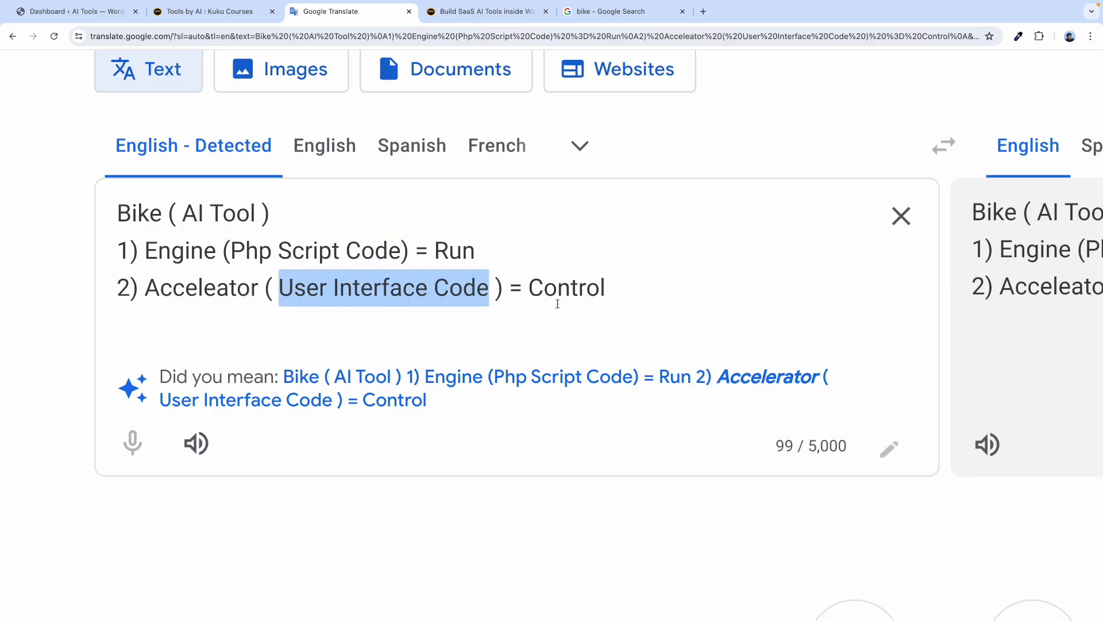
click(351, 253)
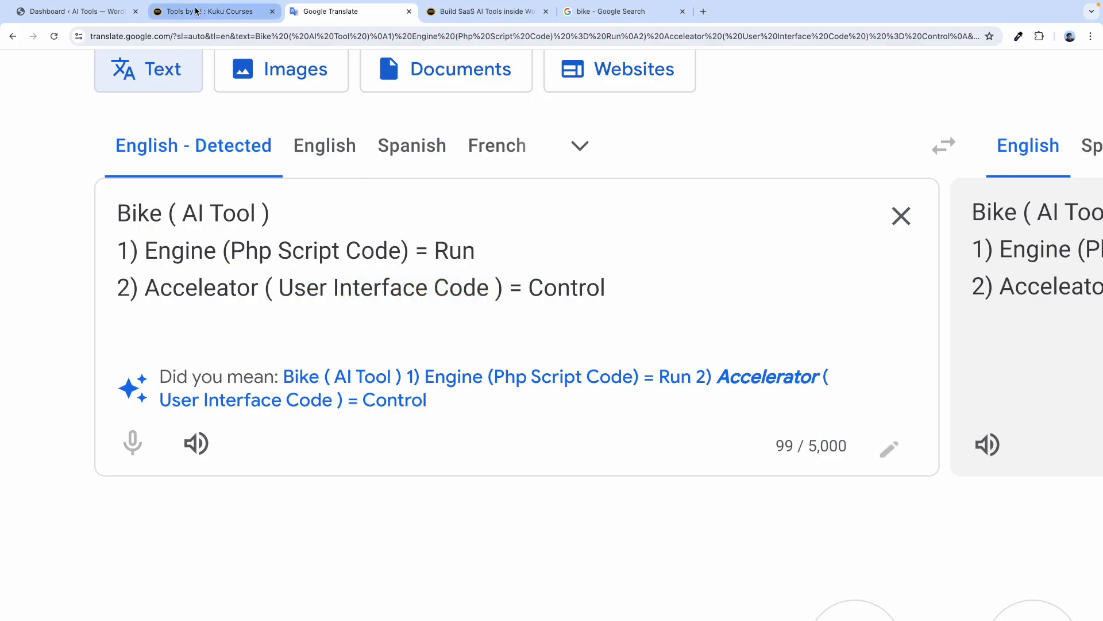
Open the YouTube Title Generator in a new tab, close its ad, and focus the Your Topic field.
click(213, 22)
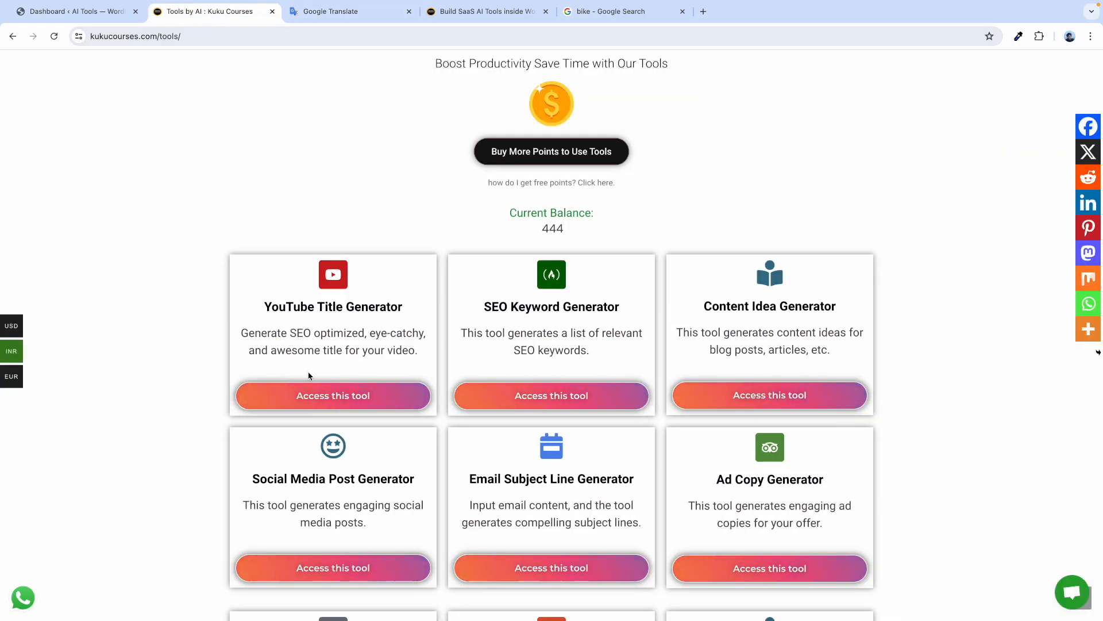
click(309, 395)
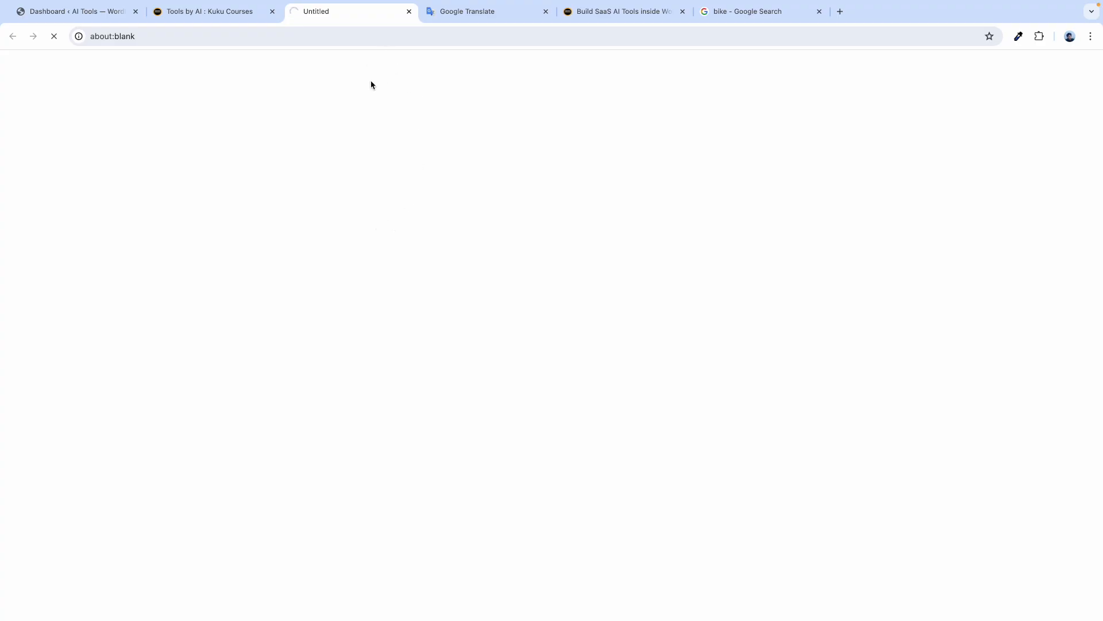
click(229, 11)
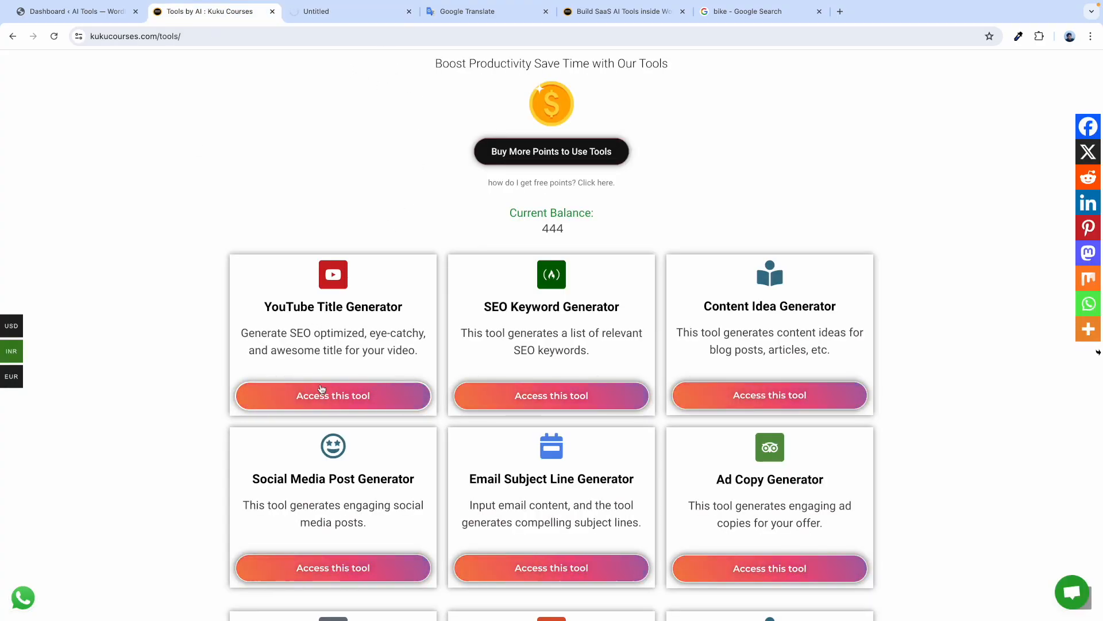
click(345, 7)
click(347, 16)
click(347, 13)
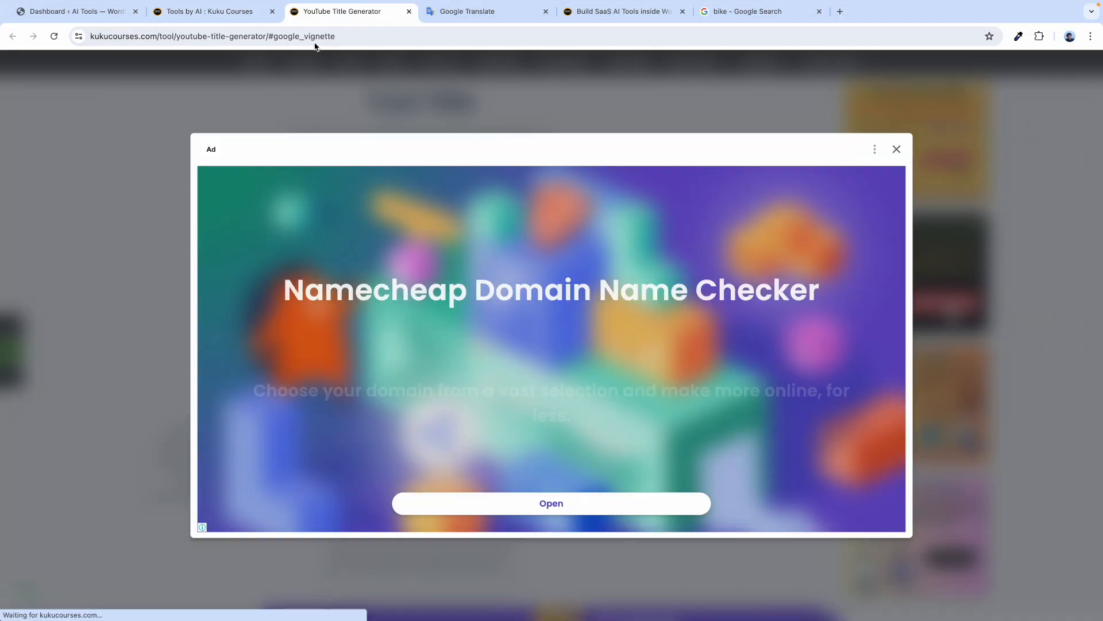
click(897, 150)
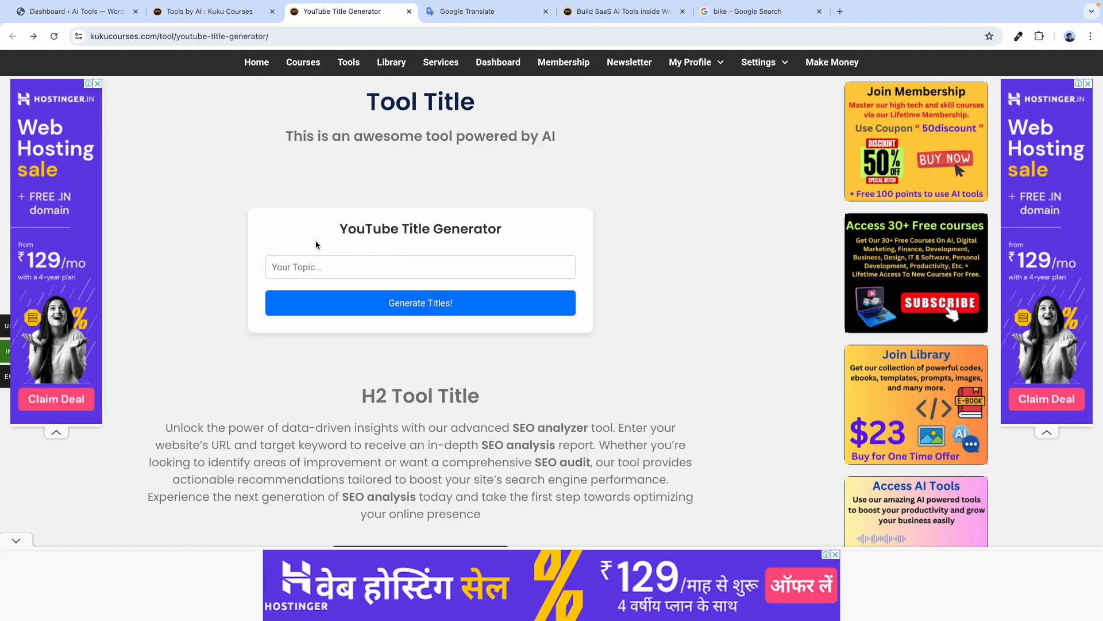
click(318, 267)
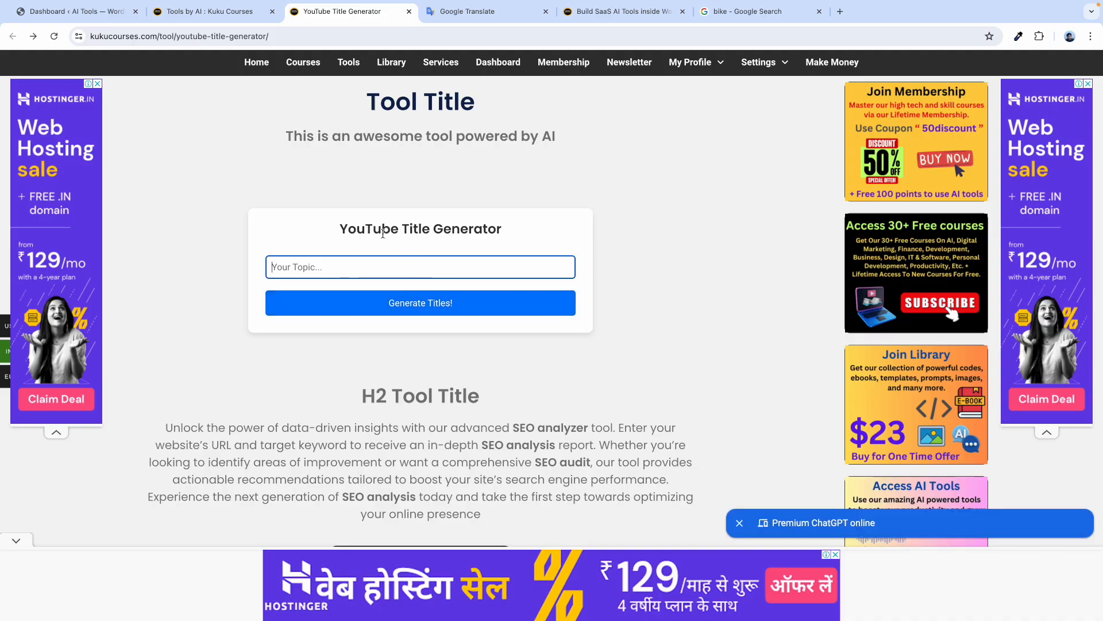
click(603, 12)
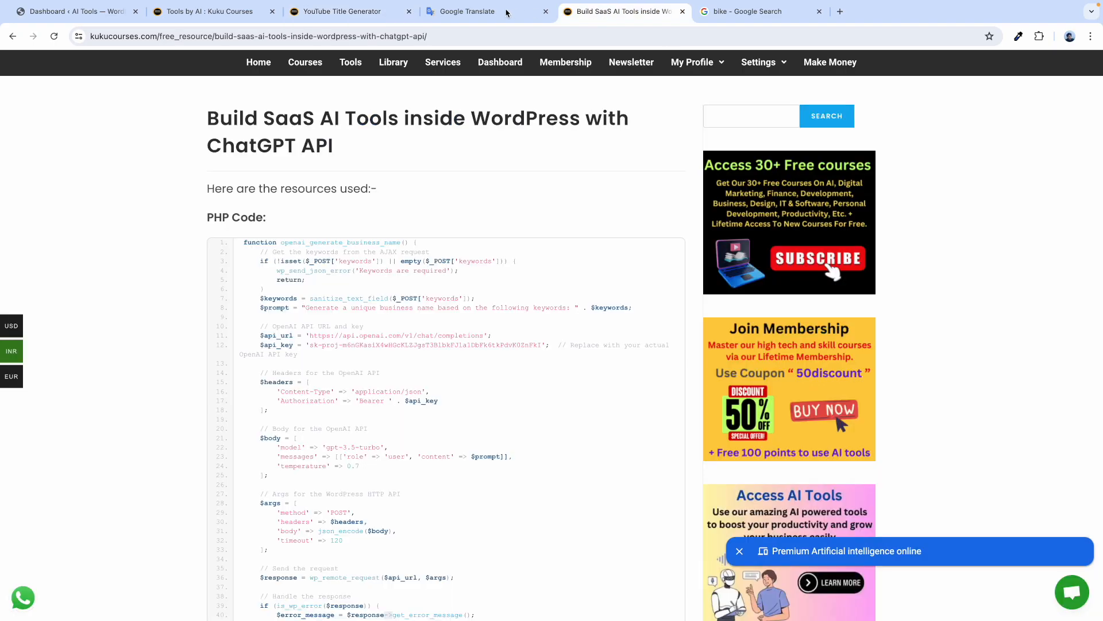
Highlight 'Acceleator', 'Control', 'AI Tool' and 'User Interface' in the bike notes.
click(477, 19)
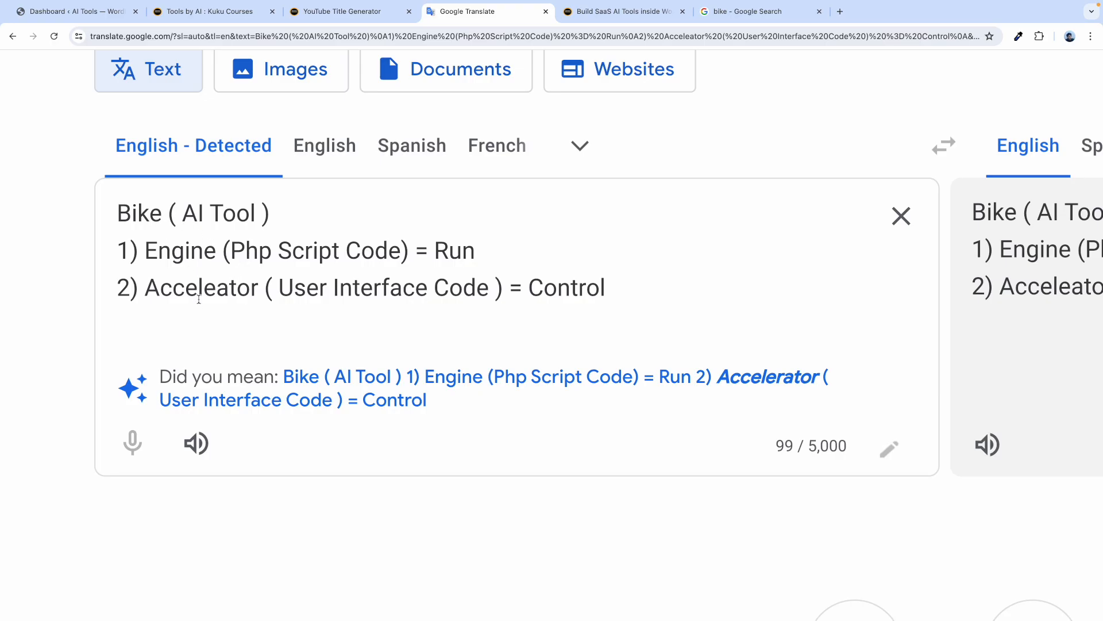
double_click(197, 294)
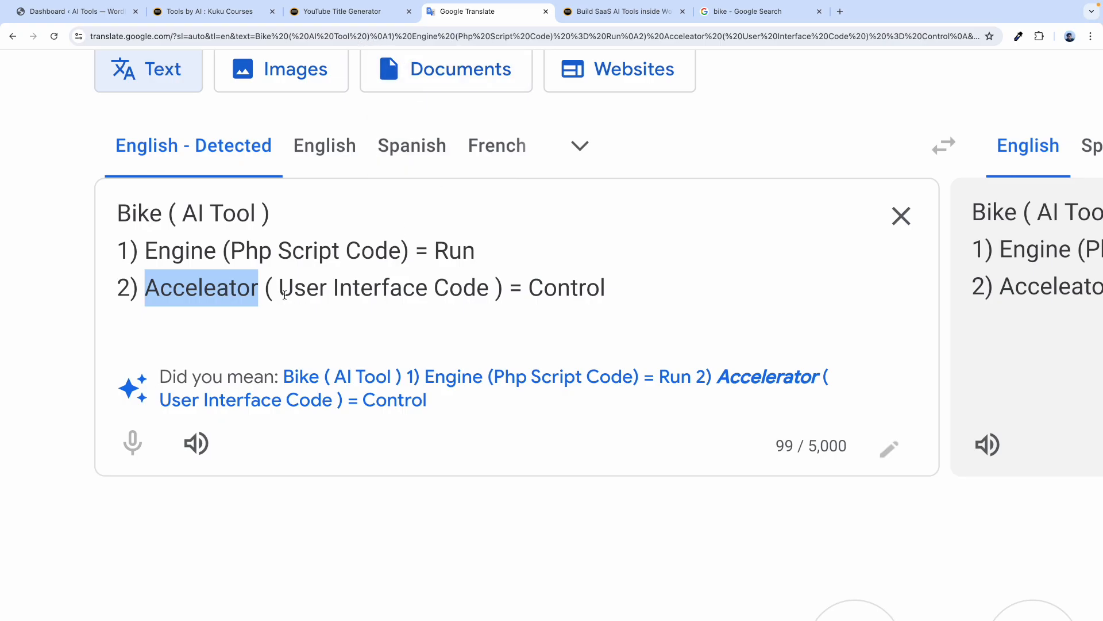
drag(607, 285, 527, 288)
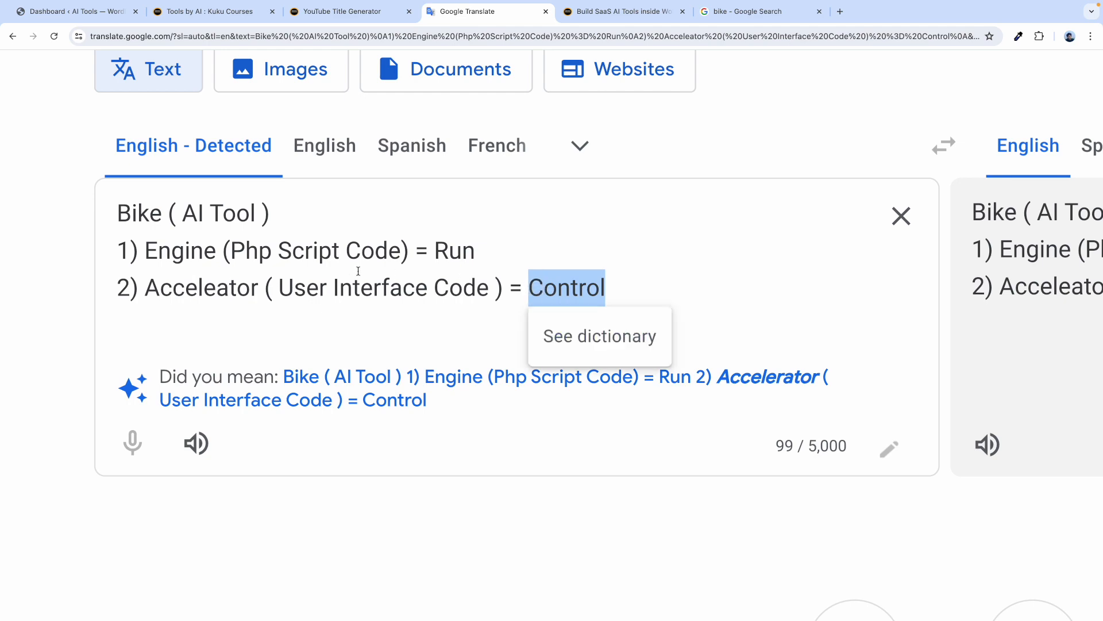
drag(254, 225, 203, 226)
drag(279, 284, 428, 287)
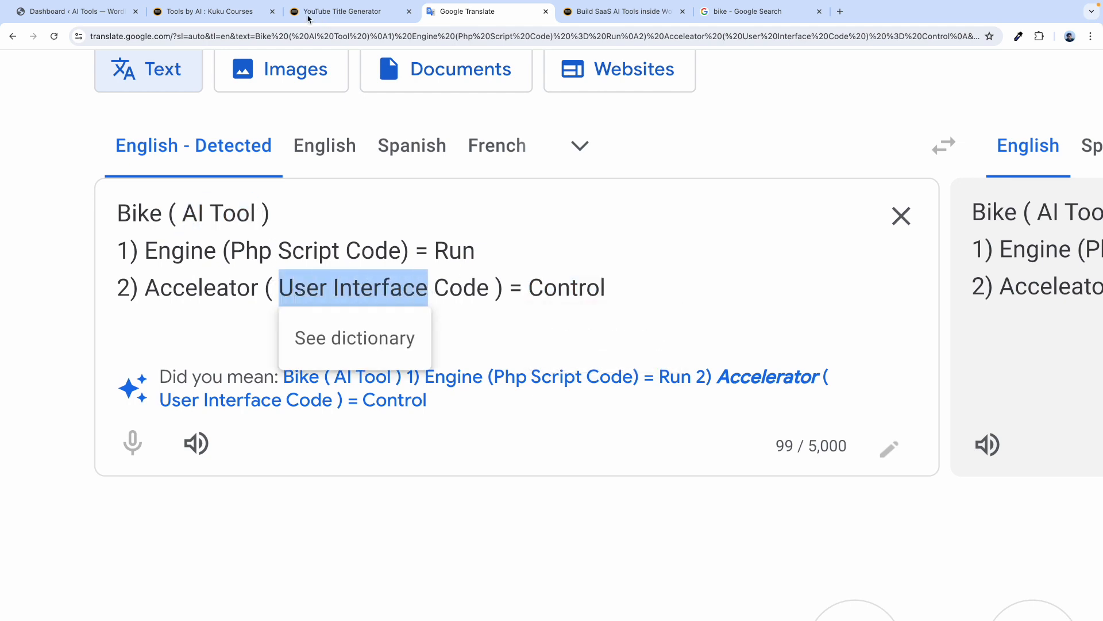
click(308, 17)
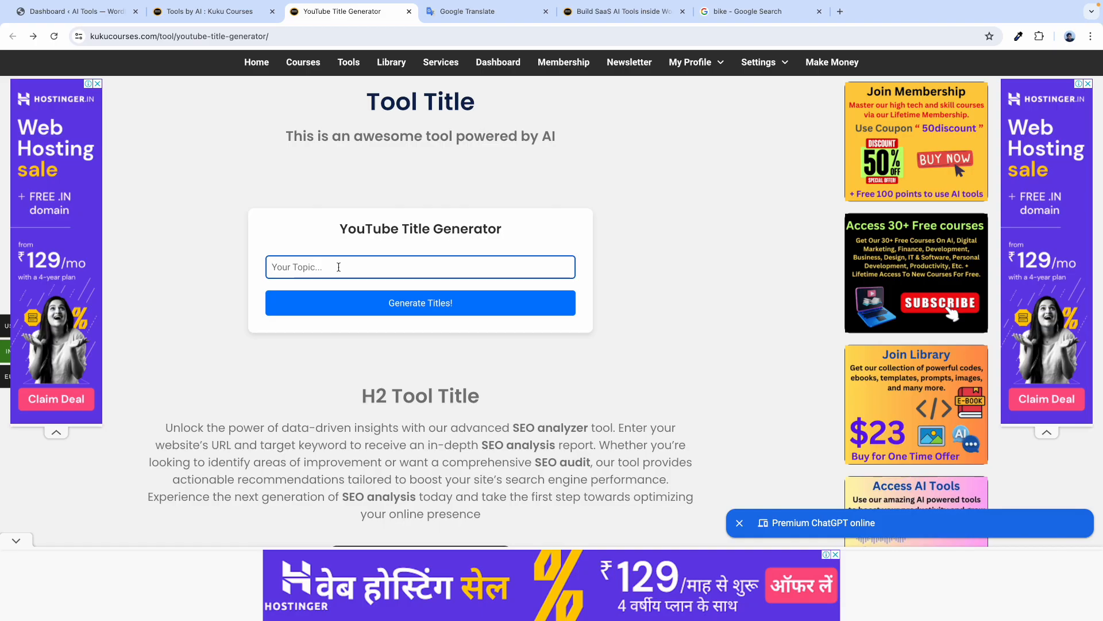
Enter the topic 'twitter marketing', generate titles, and copy all five results.
text(twitter marketing)
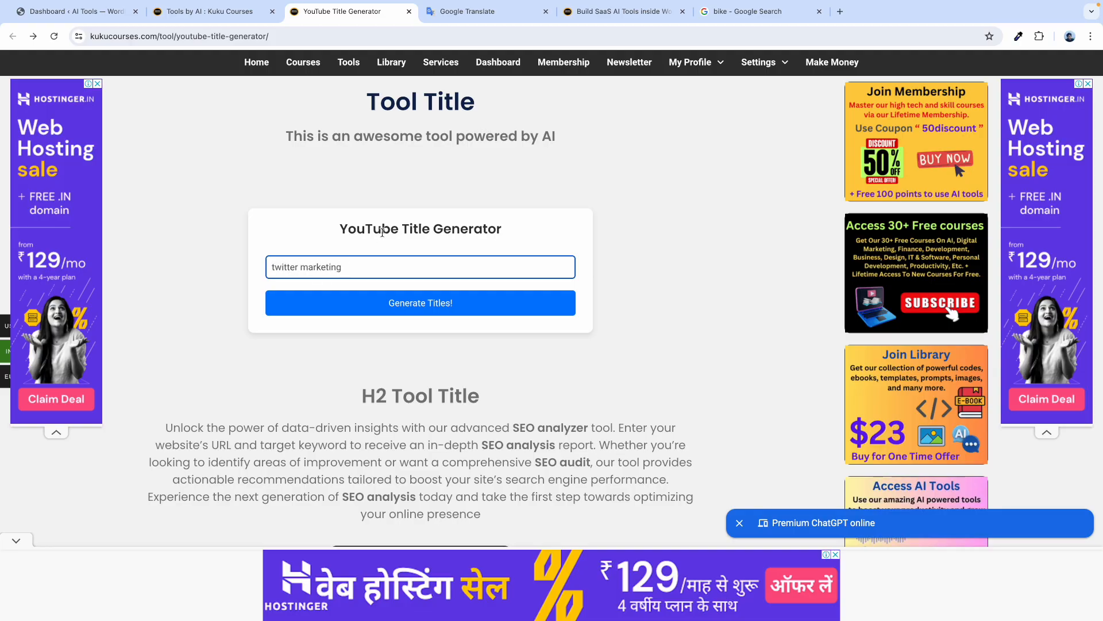
click(417, 309)
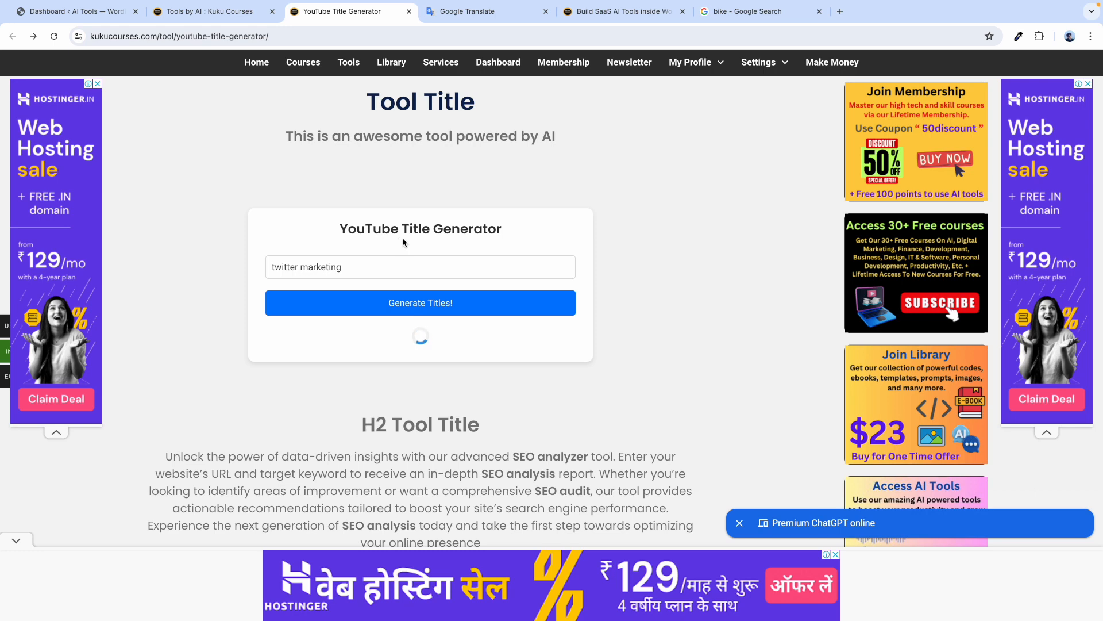
drag(338, 420, 271, 339)
click(426, 504)
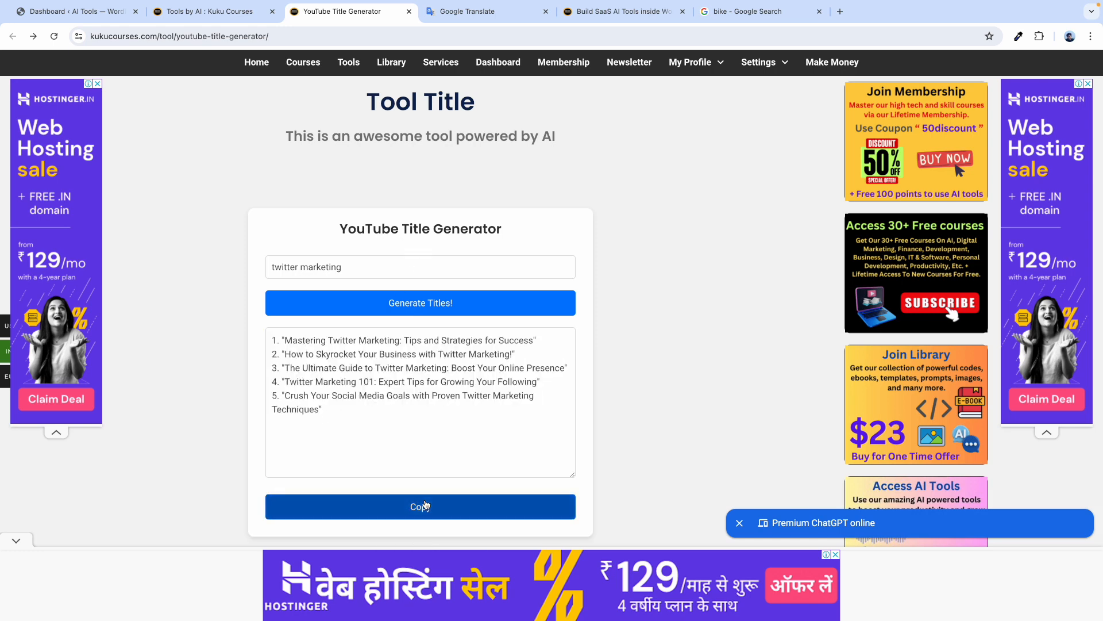
click(648, 108)
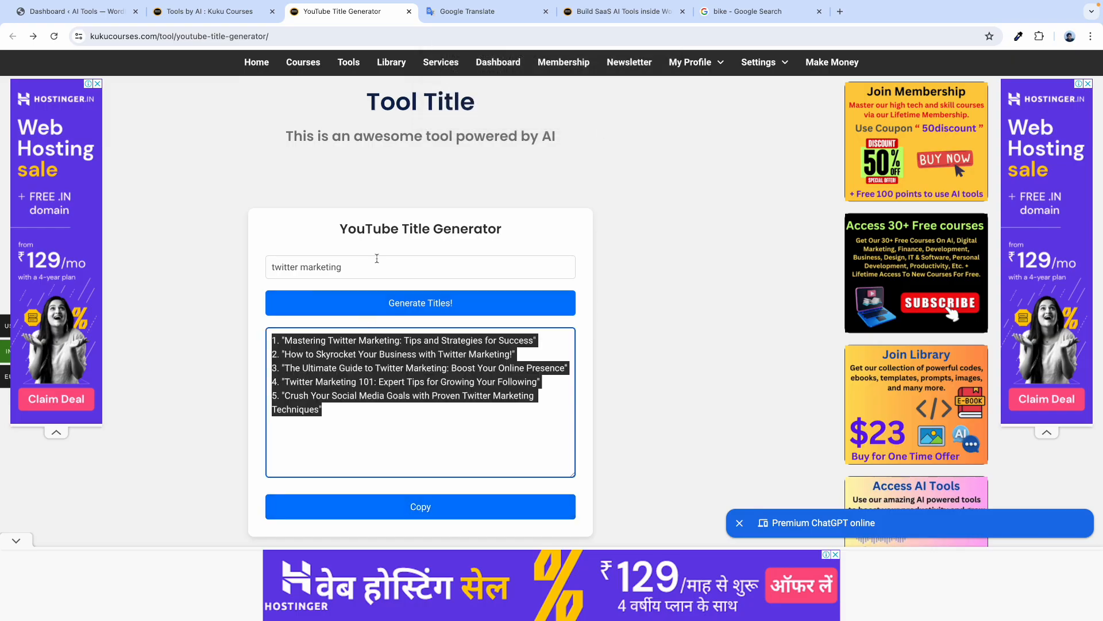
click(376, 237)
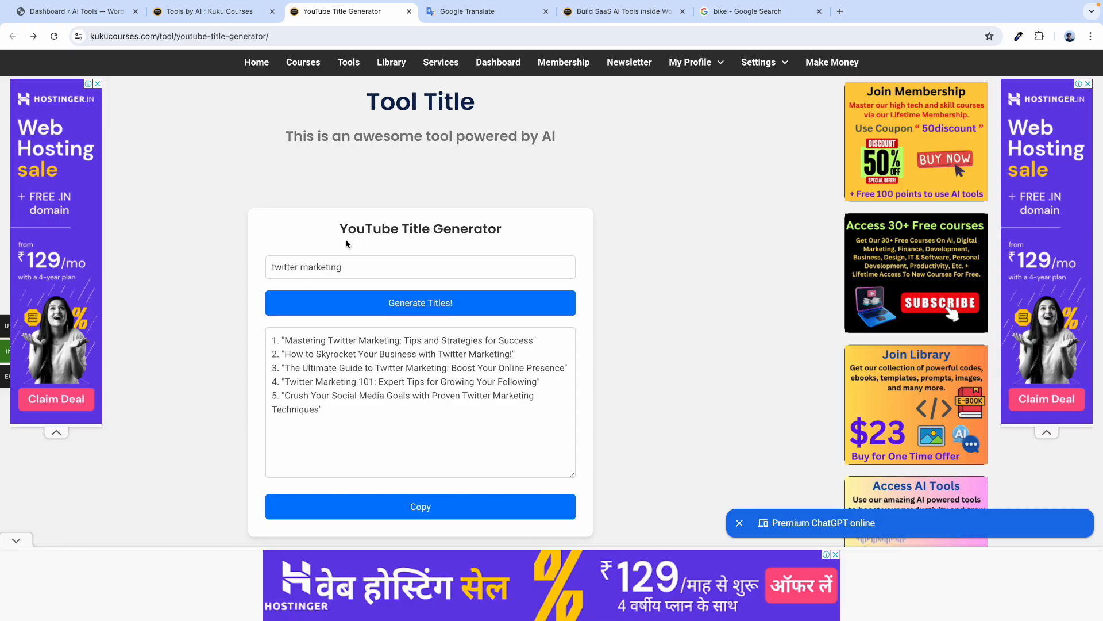
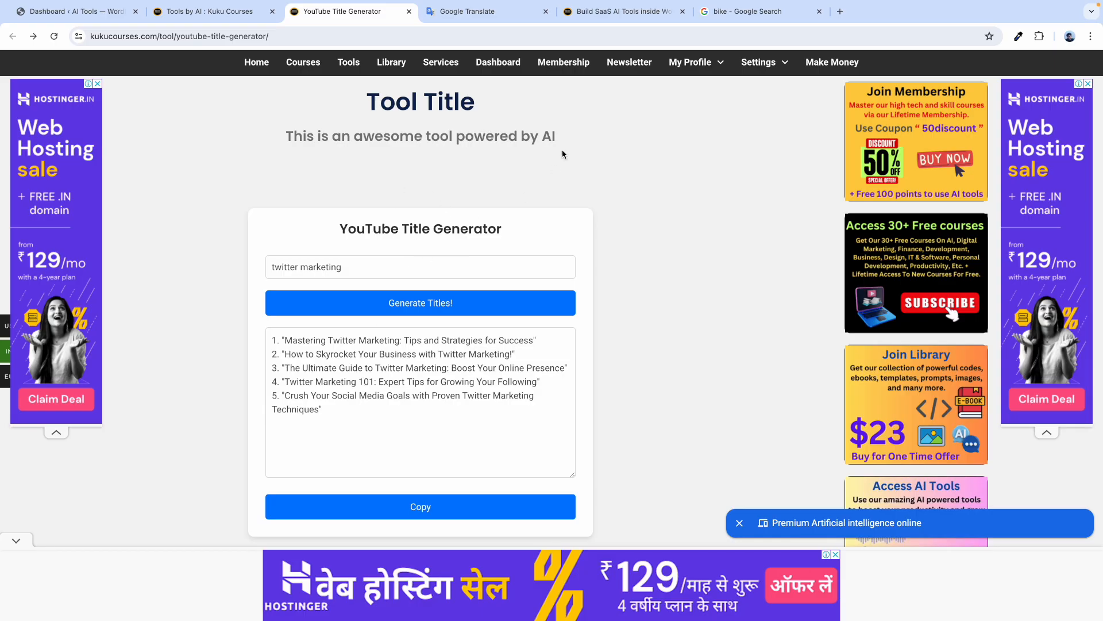
Highlight 'AI Tool' and 'User Interface' in the Google Translate bike notes.
click(489, 13)
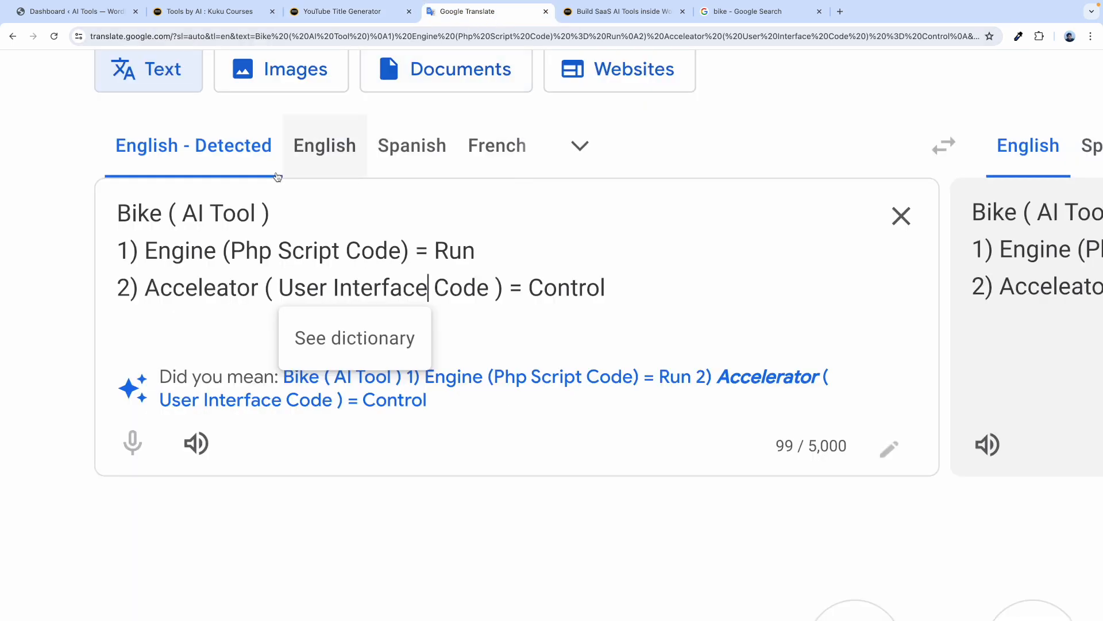
drag(258, 212, 183, 212)
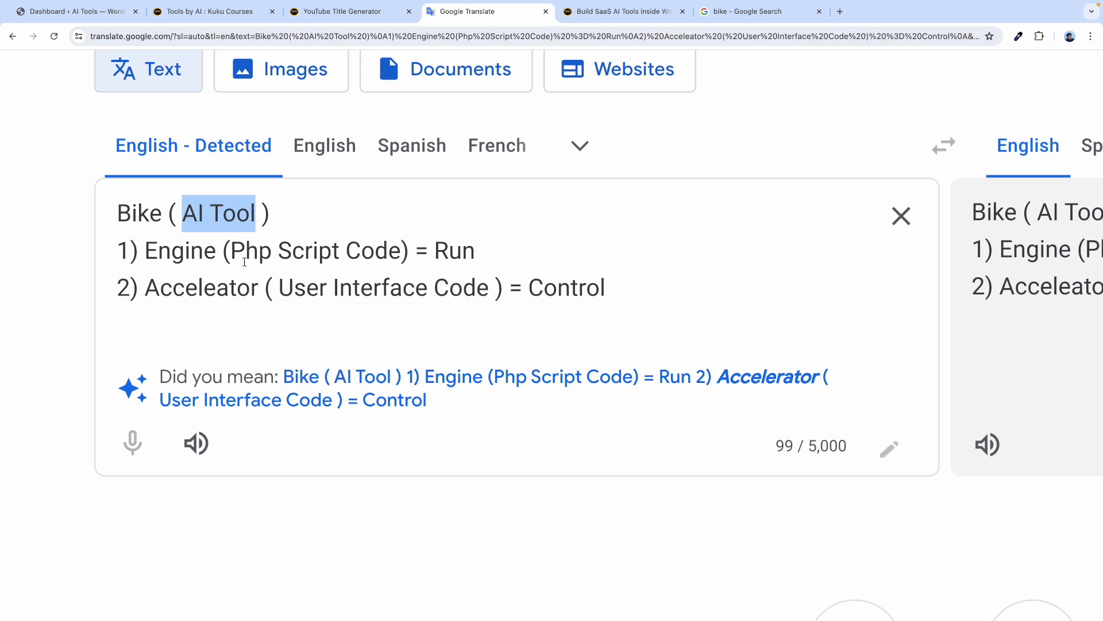
drag(284, 287, 423, 285)
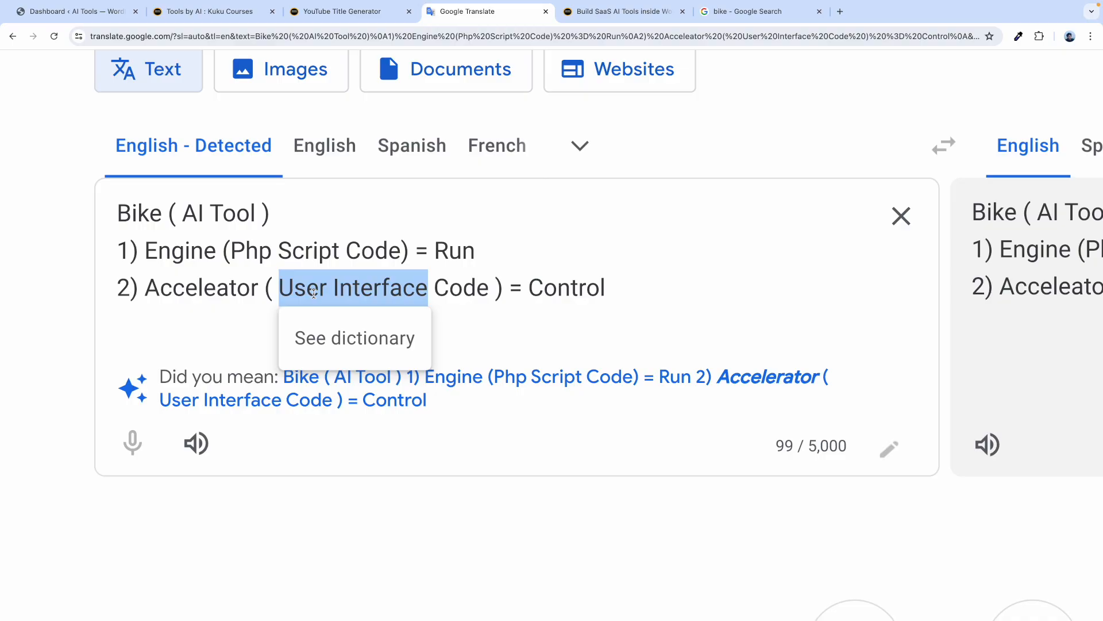
click(314, 293)
drag(278, 287, 490, 285)
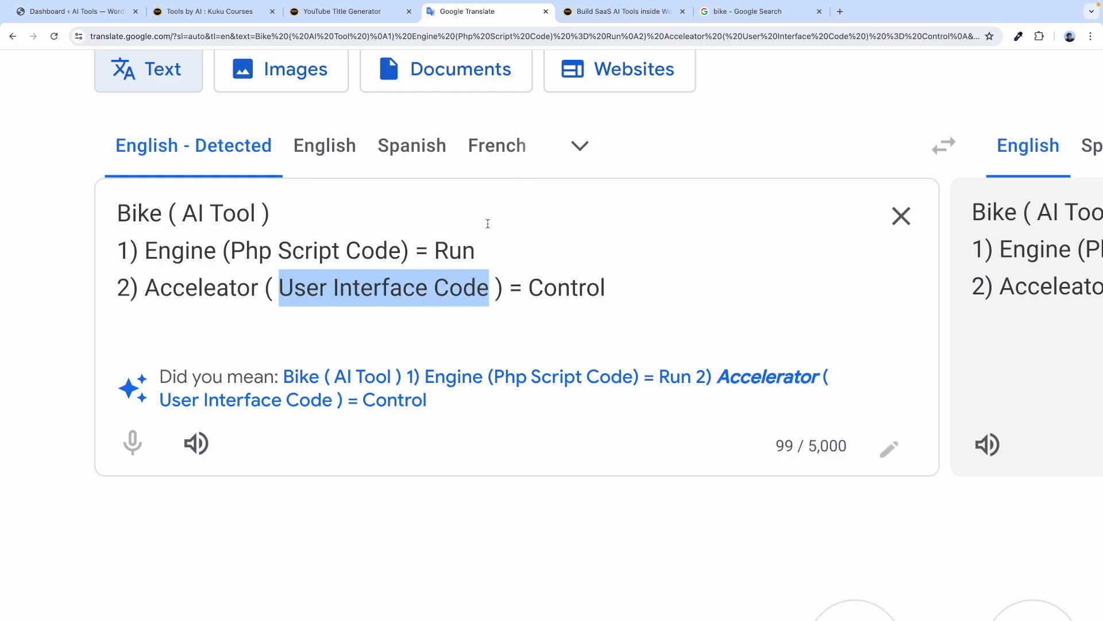
click(360, 18)
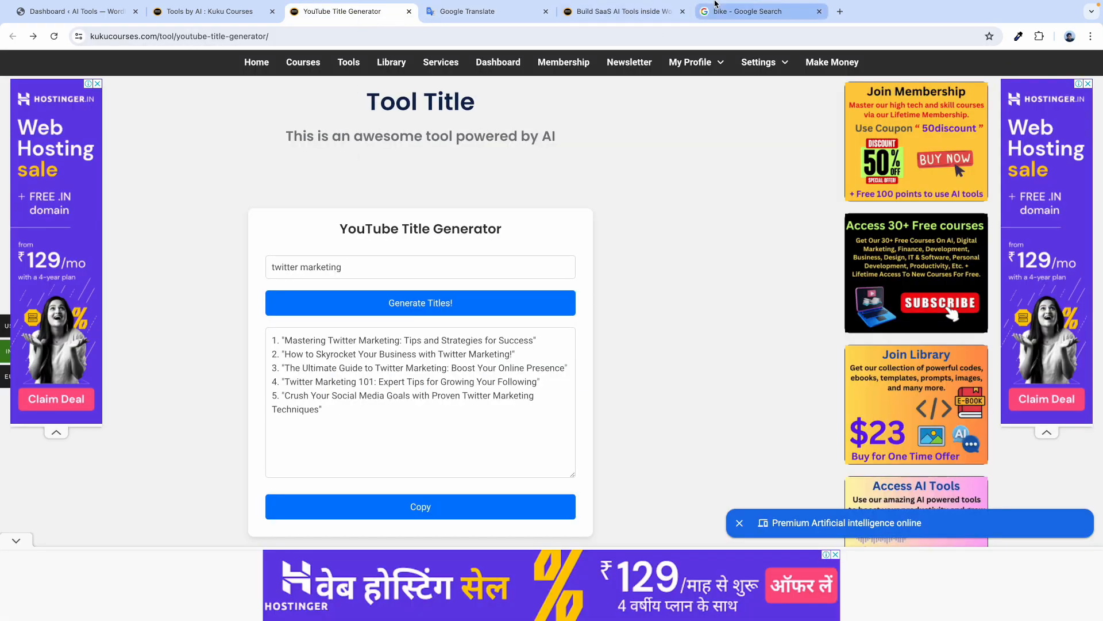
Look over the Build SaaS AI Tools resource page, highlighting lines of its text.
click(618, 11)
scroll(195, 313, down, 2)
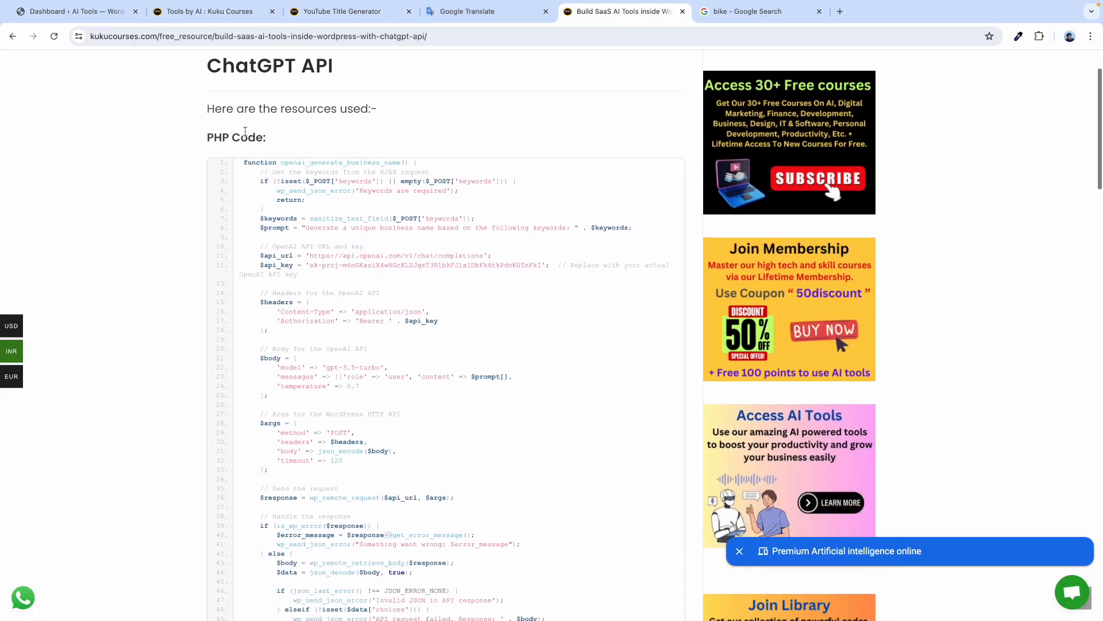
scroll(245, 132, up, 2)
drag(200, 222, 264, 222)
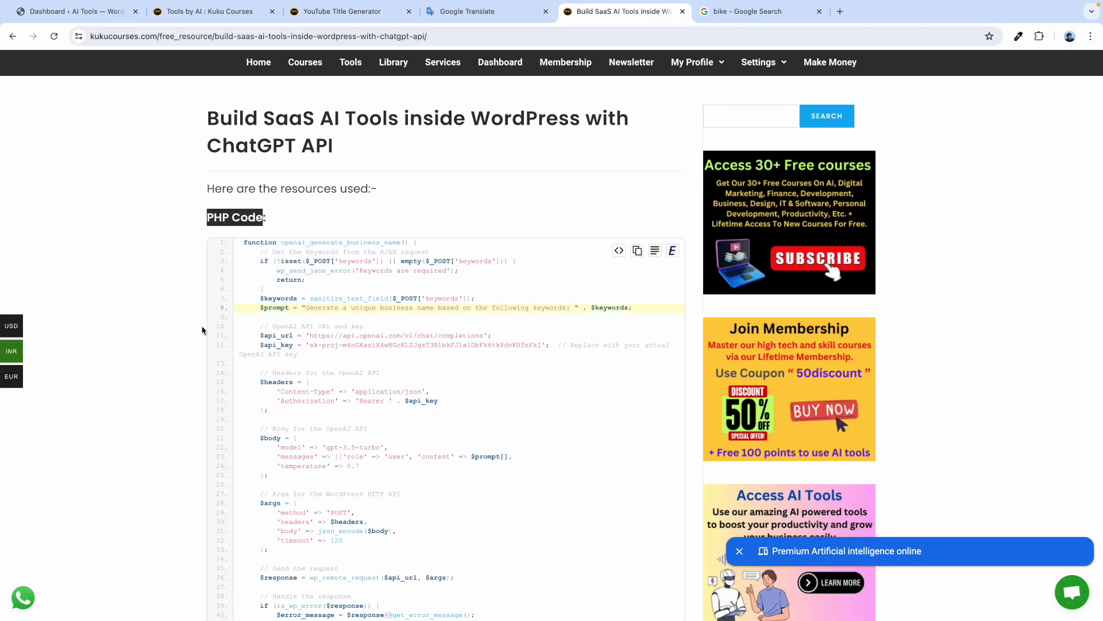
scroll(198, 345, down, 6)
scroll(193, 360, down, 4)
drag(202, 236, 257, 234)
Replace 'User Interface' with 'UI' so the Accelerator line reads 'UI Code'.
click(475, 12)
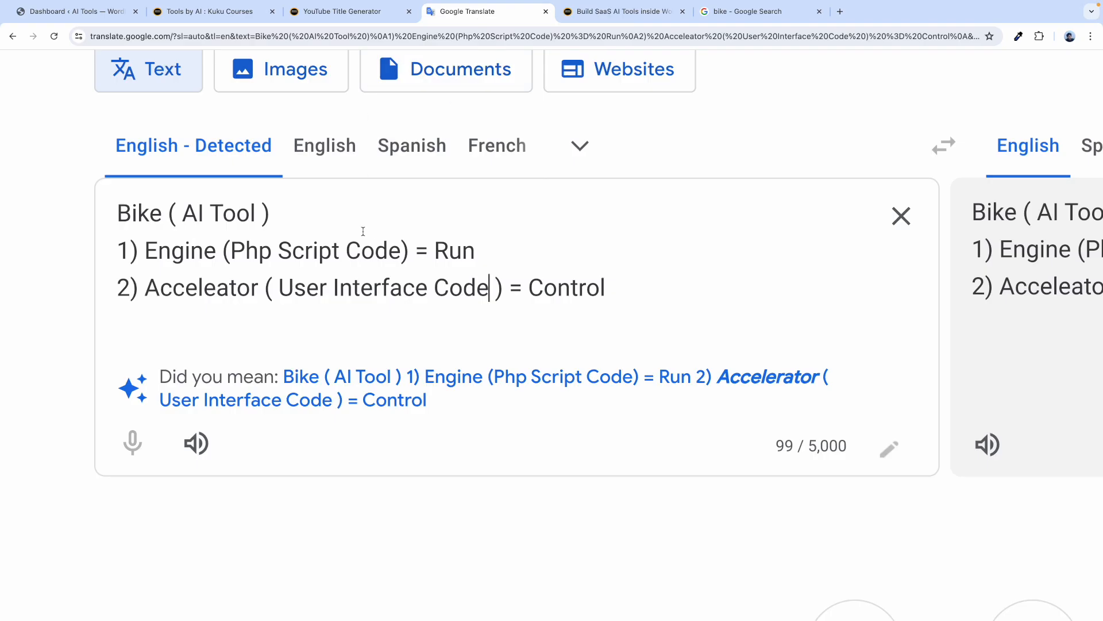
drag(427, 288, 279, 291)
text(I)
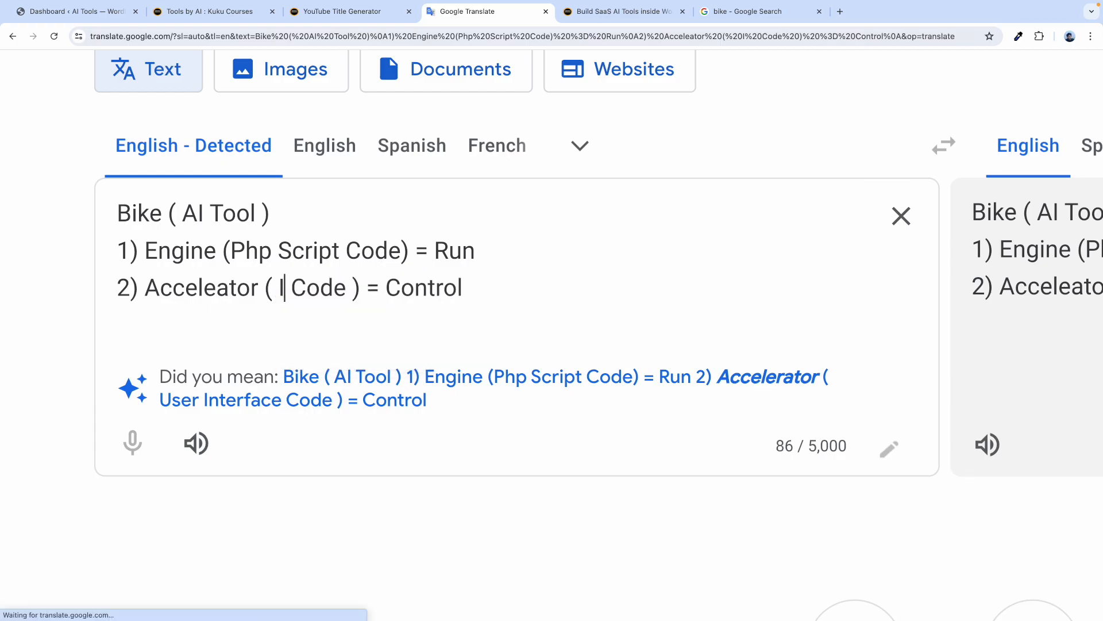
key(BackSpace)
text(UI)
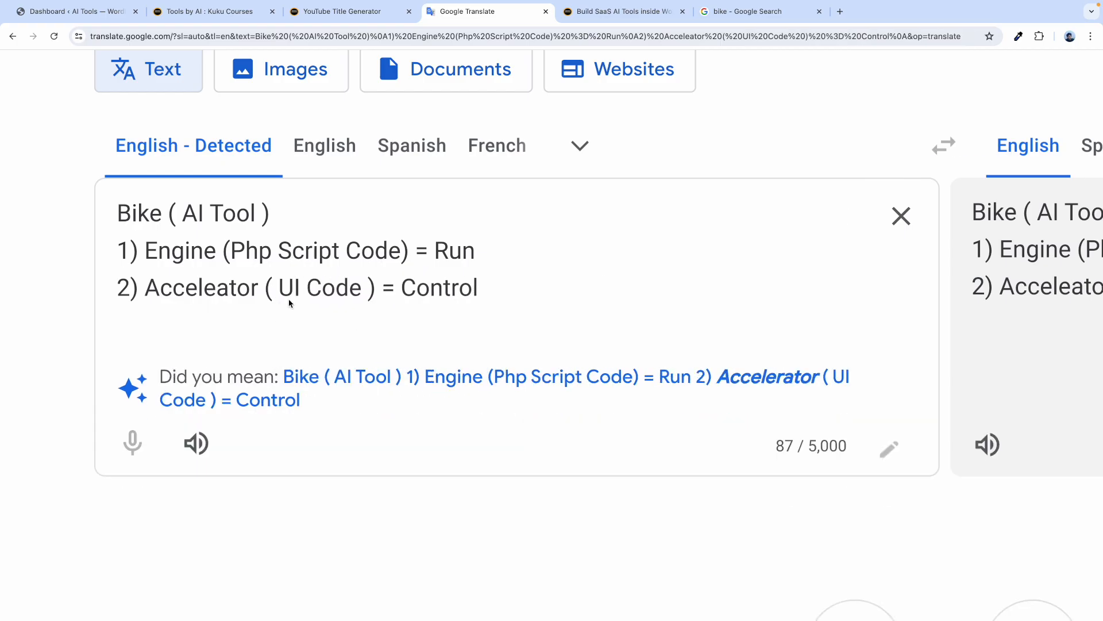
drag(363, 291, 278, 292)
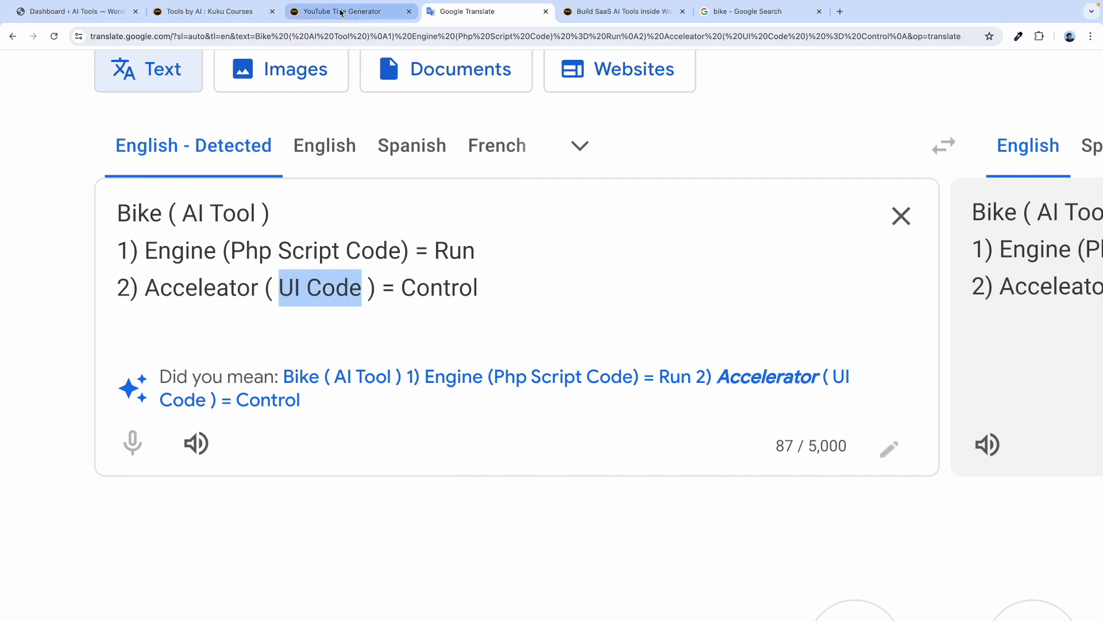
click(304, 17)
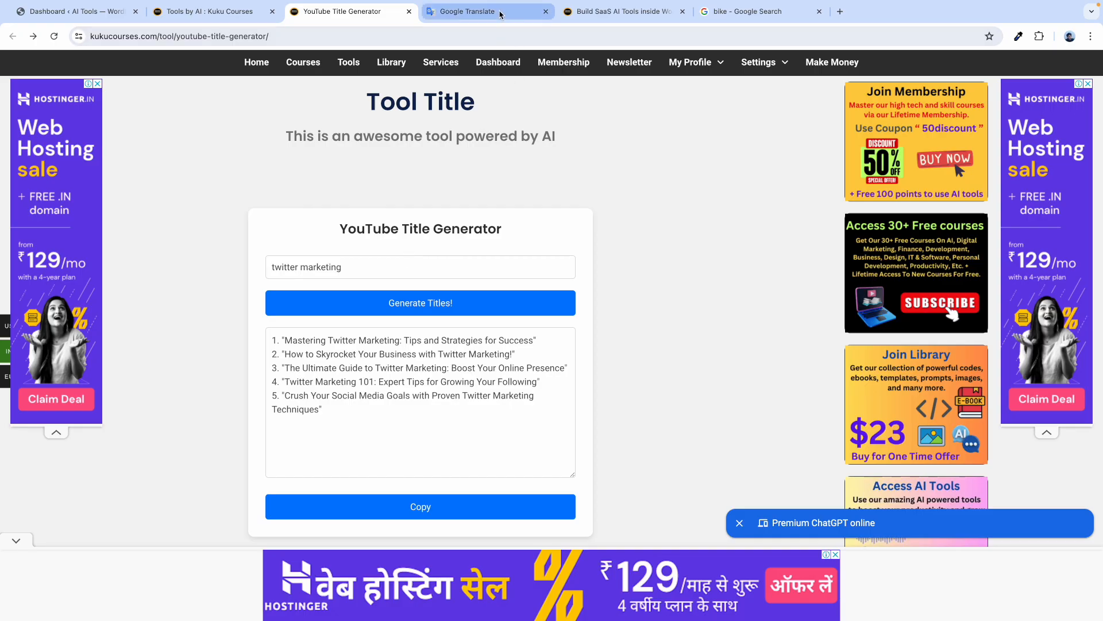
Highlight 'Php Script Code', 'Engine' and 'AI Tool' in the Google Translate notes.
click(467, 11)
drag(389, 250, 238, 250)
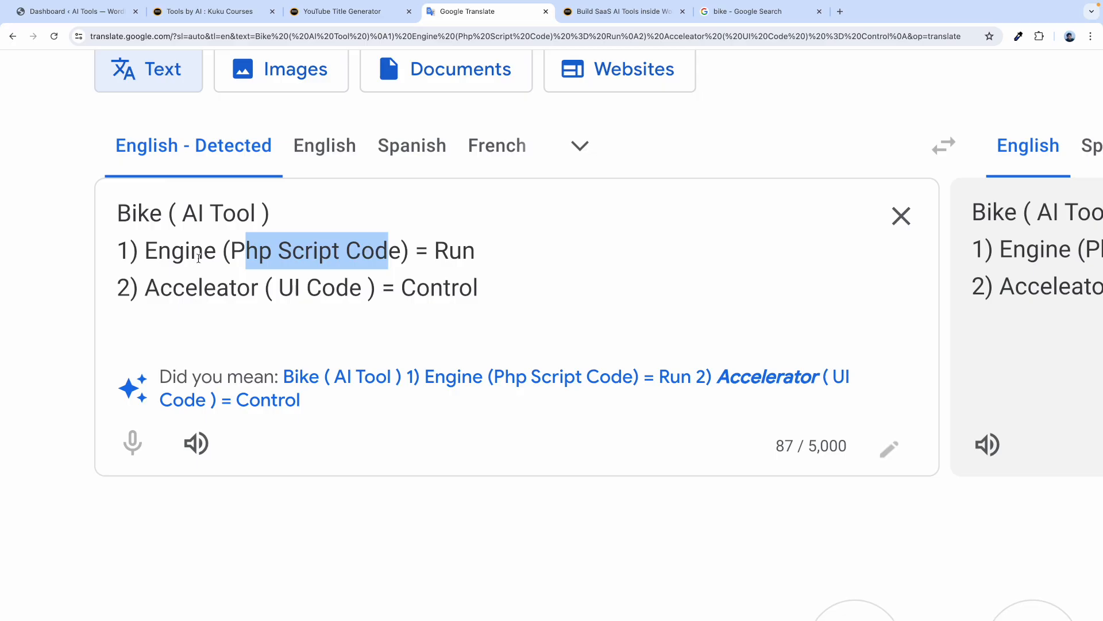
double_click(196, 256)
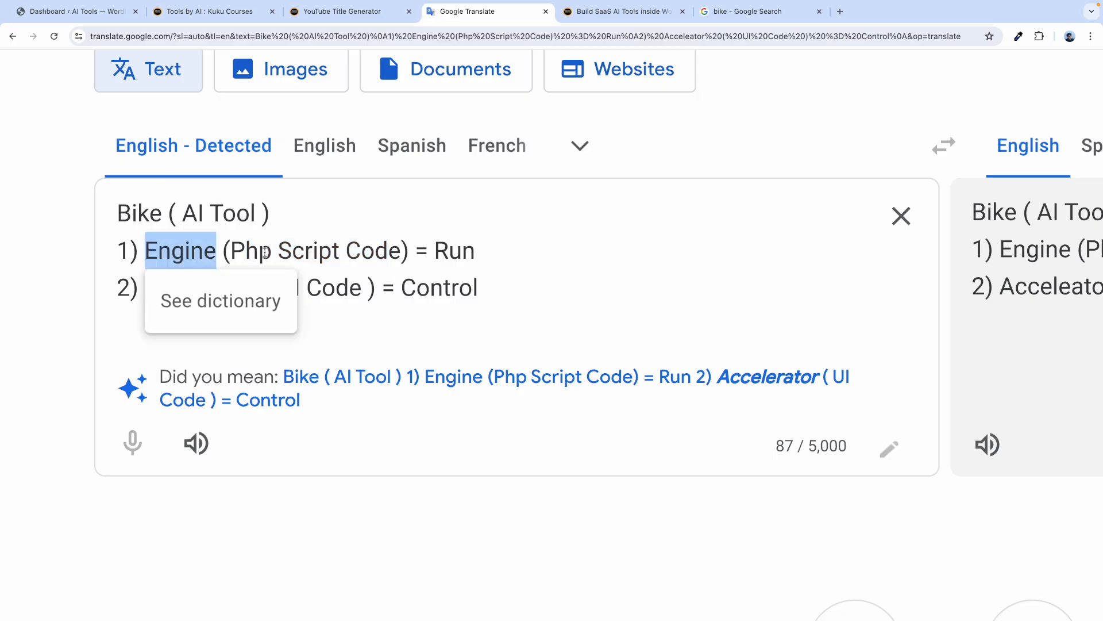
click(265, 253)
drag(257, 214, 182, 213)
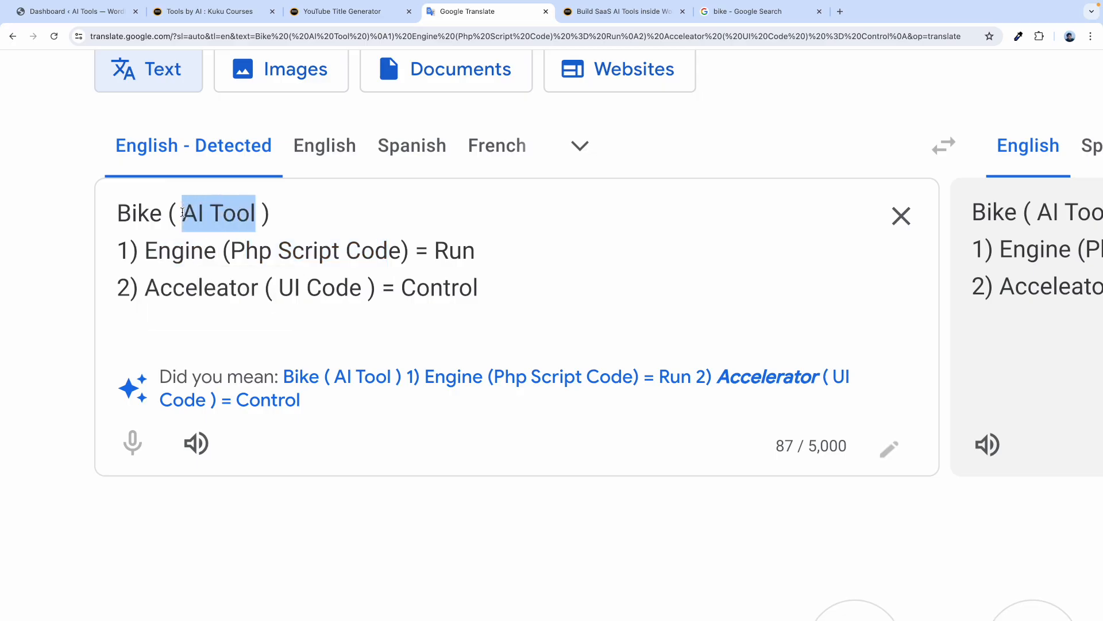
Regenerate titles for 'twitter marketing' and highlight the five results and the keyword.
click(345, 11)
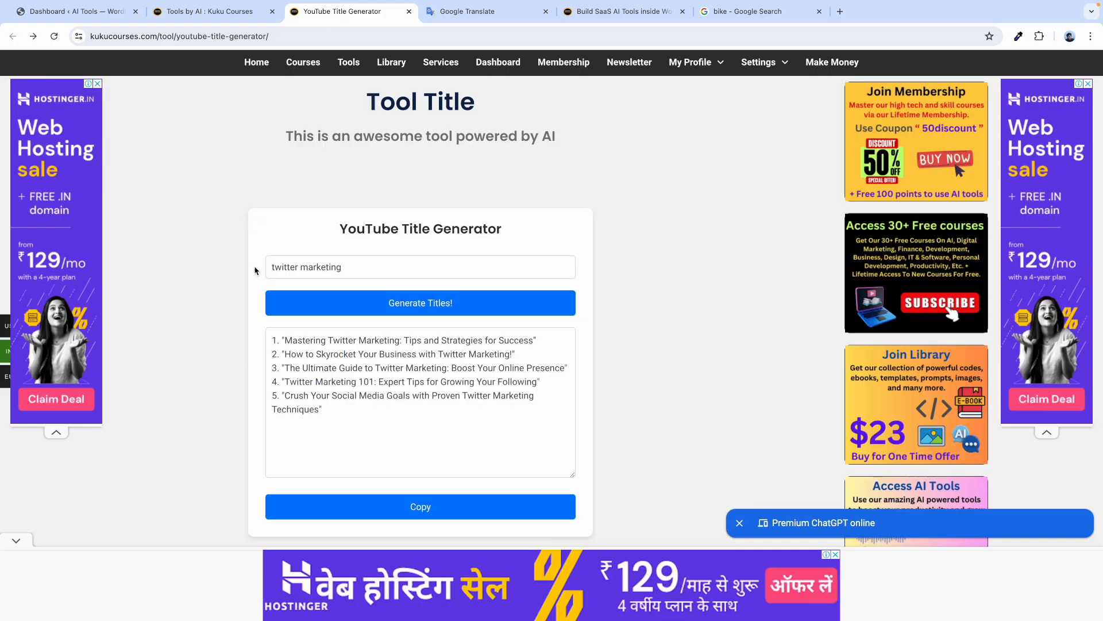
click(354, 305)
drag(322, 409, 271, 341)
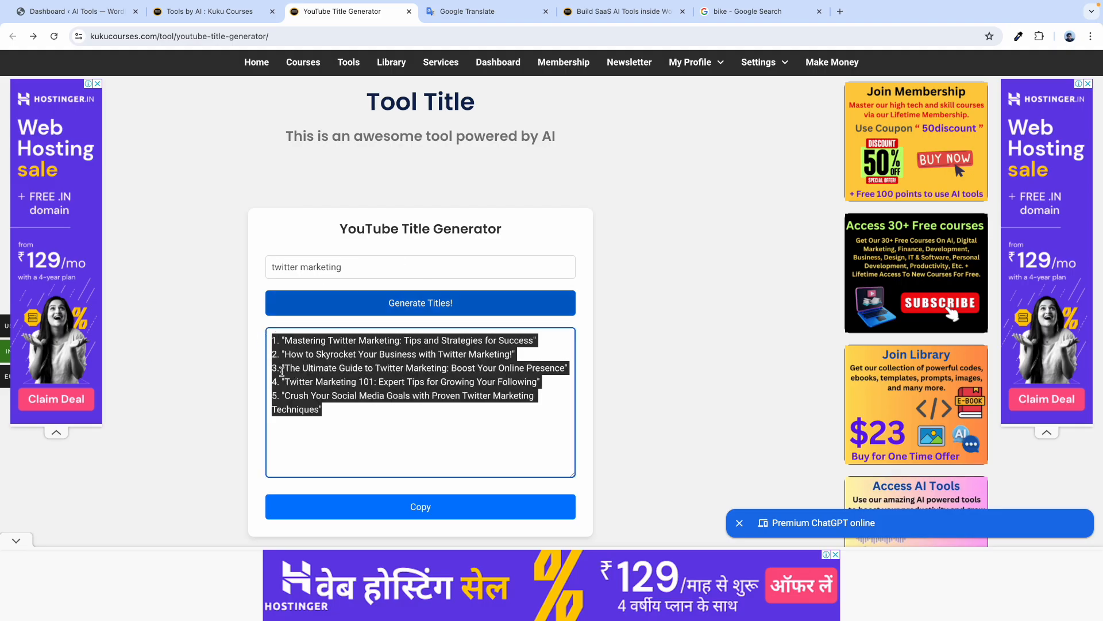
drag(355, 265, 269, 267)
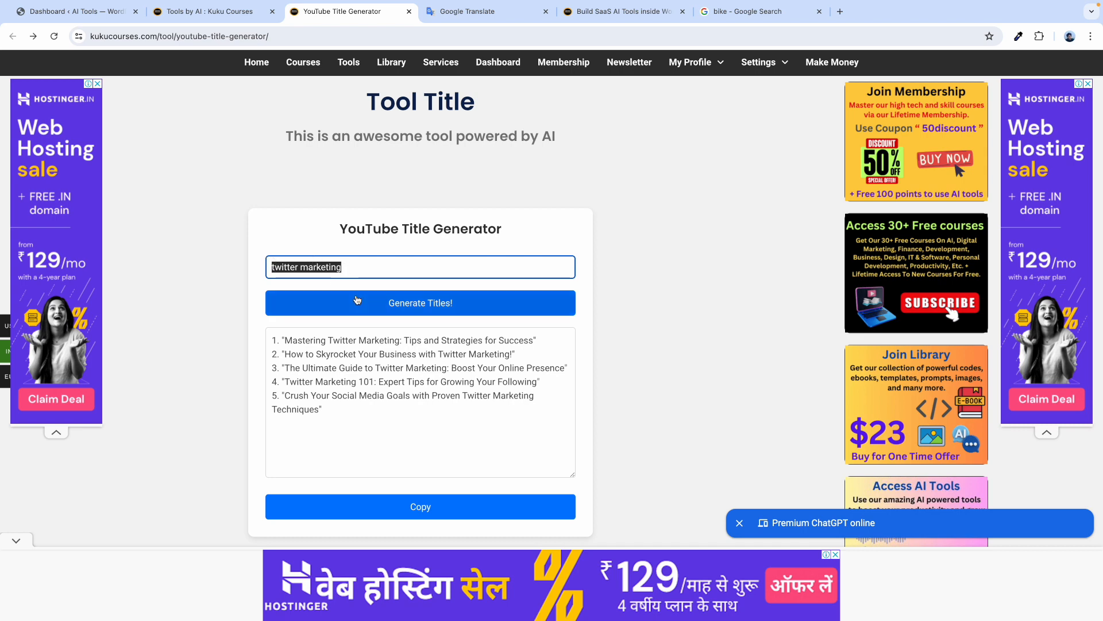
click(376, 251)
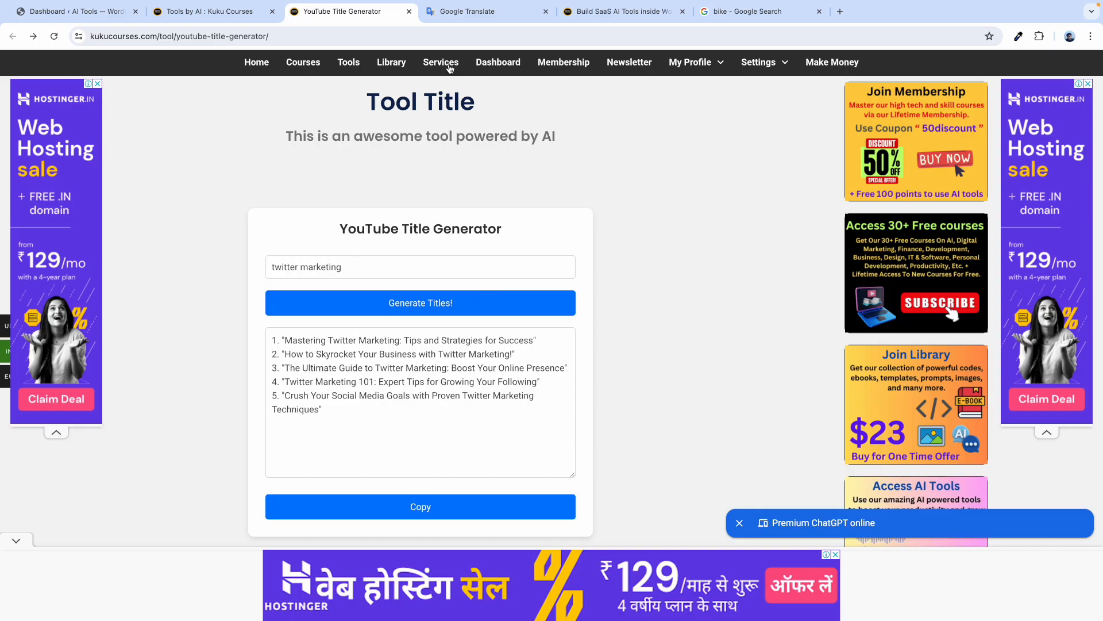
click(446, 11)
drag(257, 211, 189, 231)
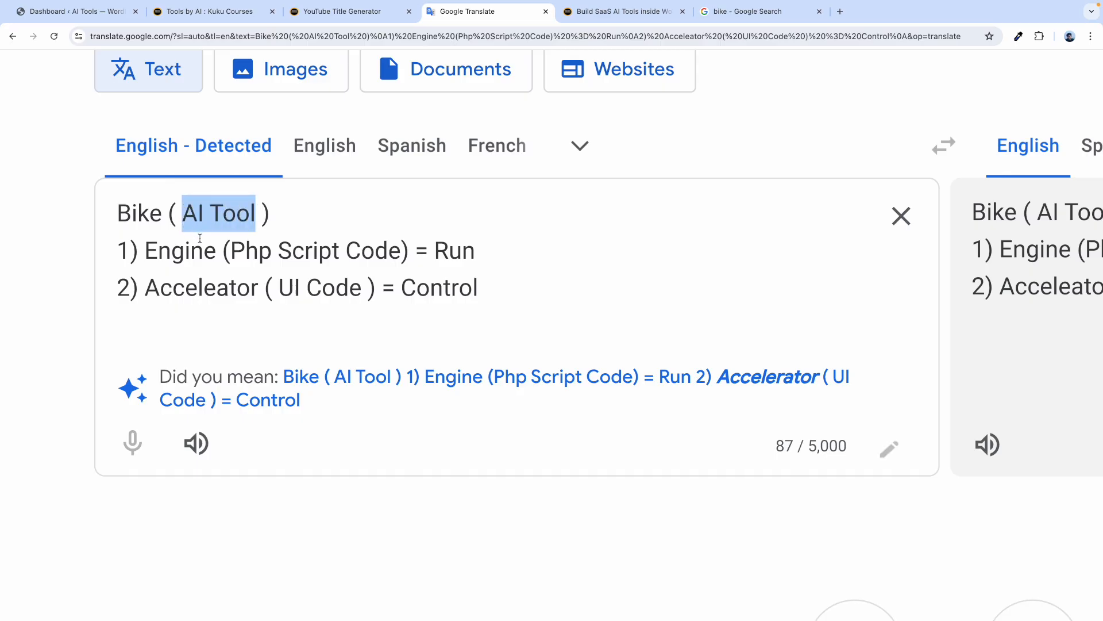
Highlight 'Php Script Code' in the notes and the PHP Code heading on the resource page.
drag(232, 251, 411, 249)
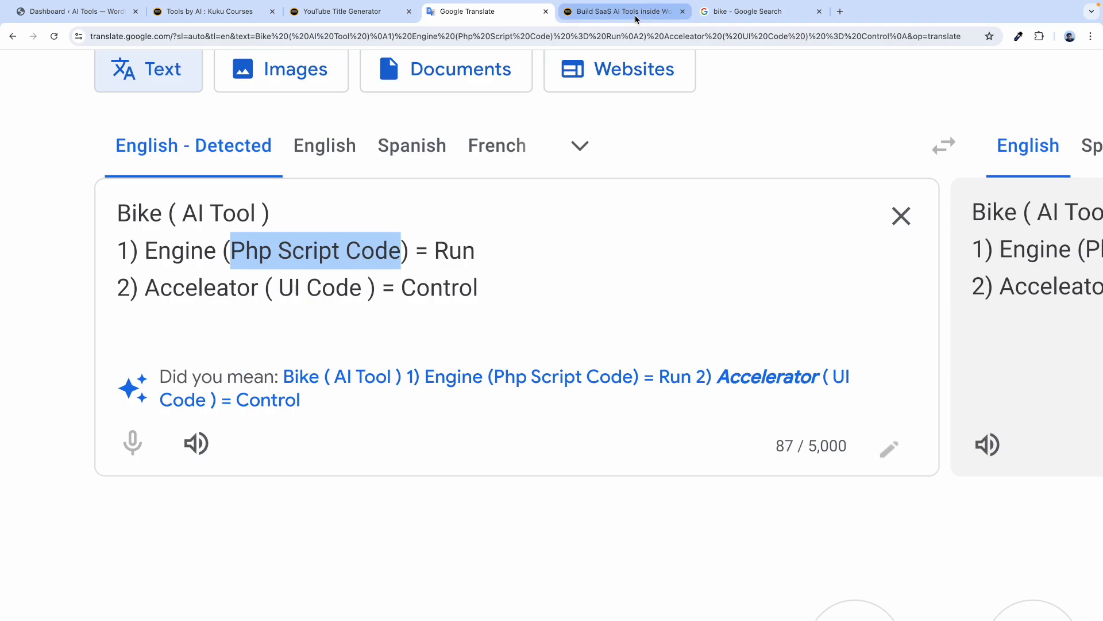
click(636, 13)
scroll(271, 256, up, 15)
triple_click(230, 217)
click(230, 219)
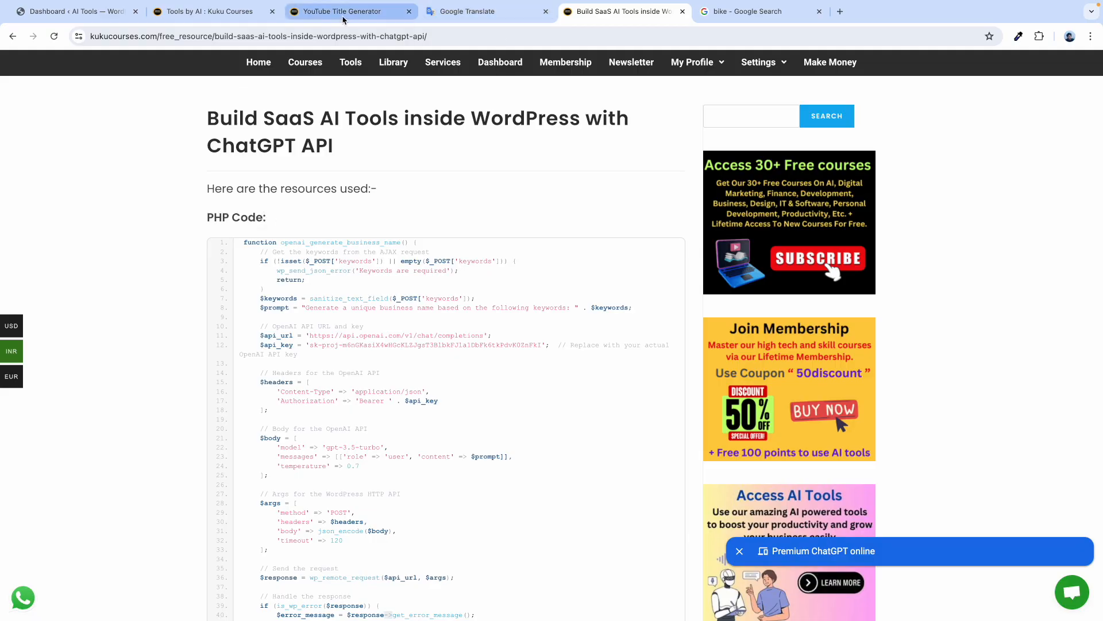
Highlight 'Acceleator' and 'UI Code' on the Accelerator line of the notes.
click(481, 20)
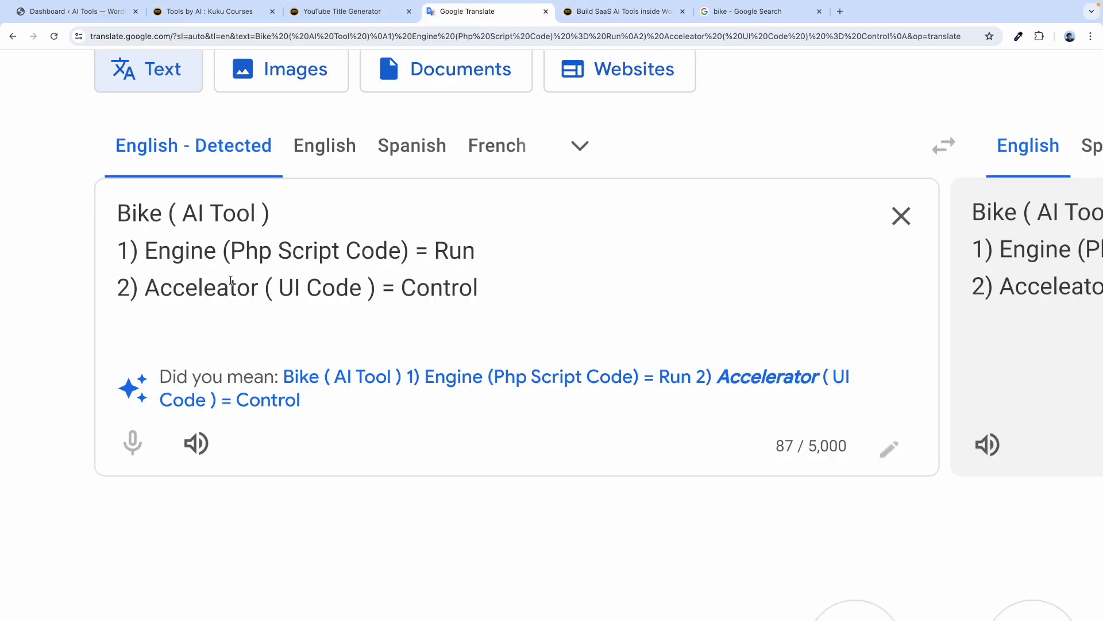
drag(259, 284, 162, 282)
drag(274, 289, 362, 289)
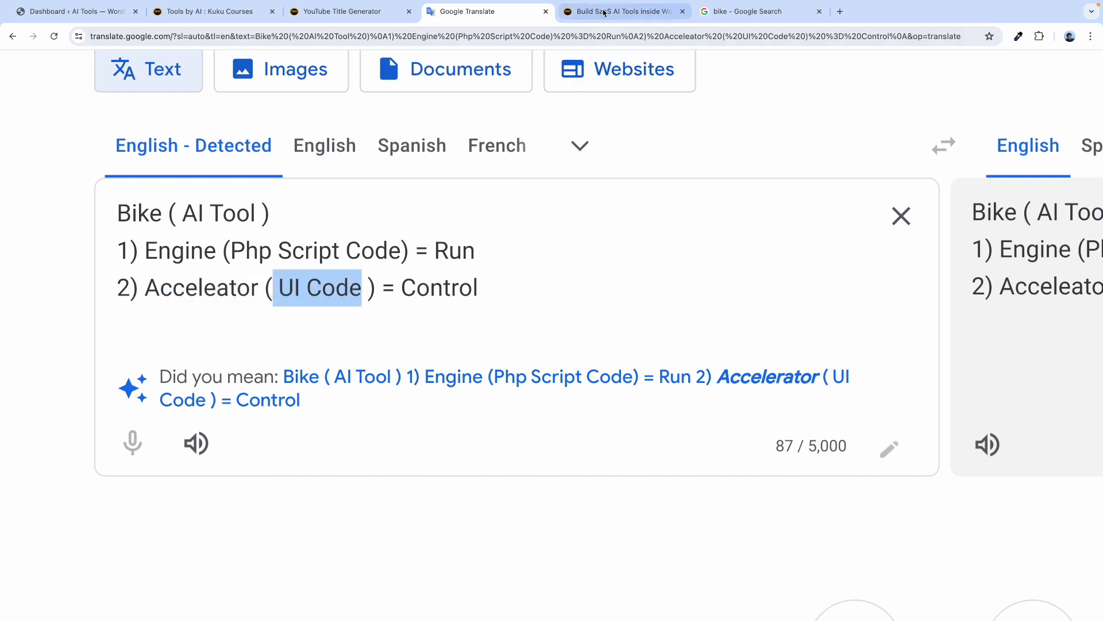
click(604, 12)
click(489, 12)
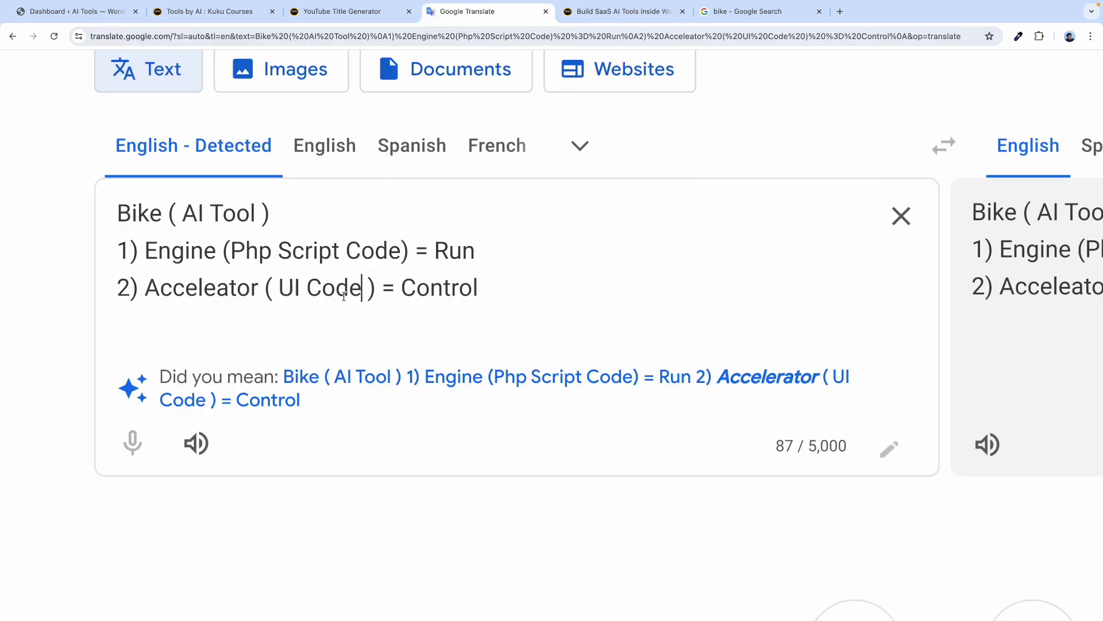
Go over 'AI Tool' and 'UI Code' in the bike notes once more.
drag(485, 283, 278, 288)
drag(271, 212, 187, 209)
drag(481, 287, 283, 289)
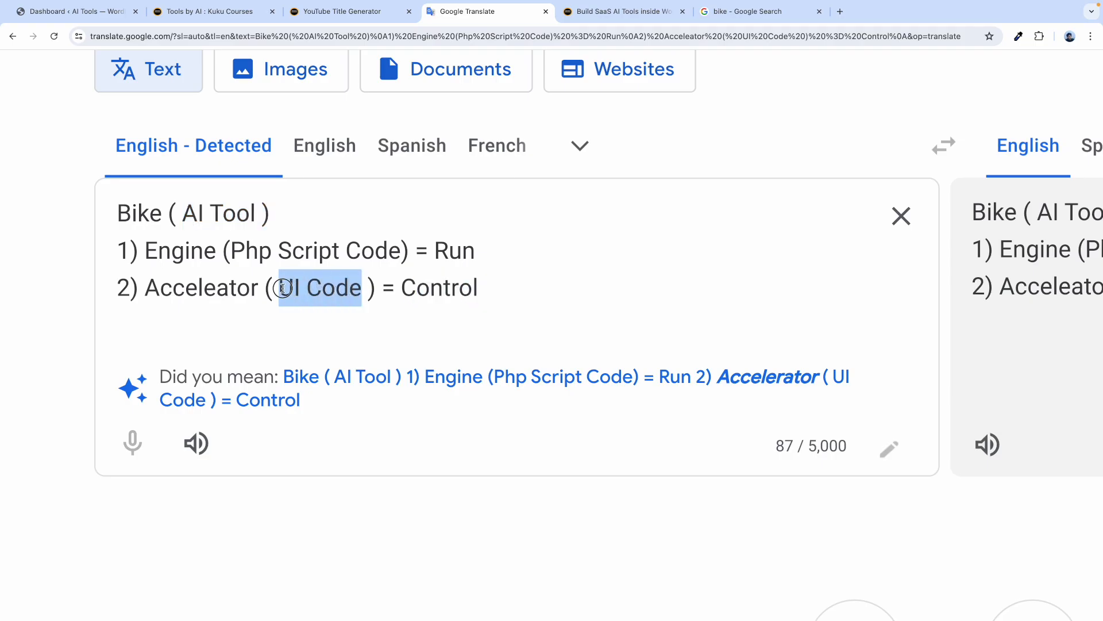
click(307, 287)
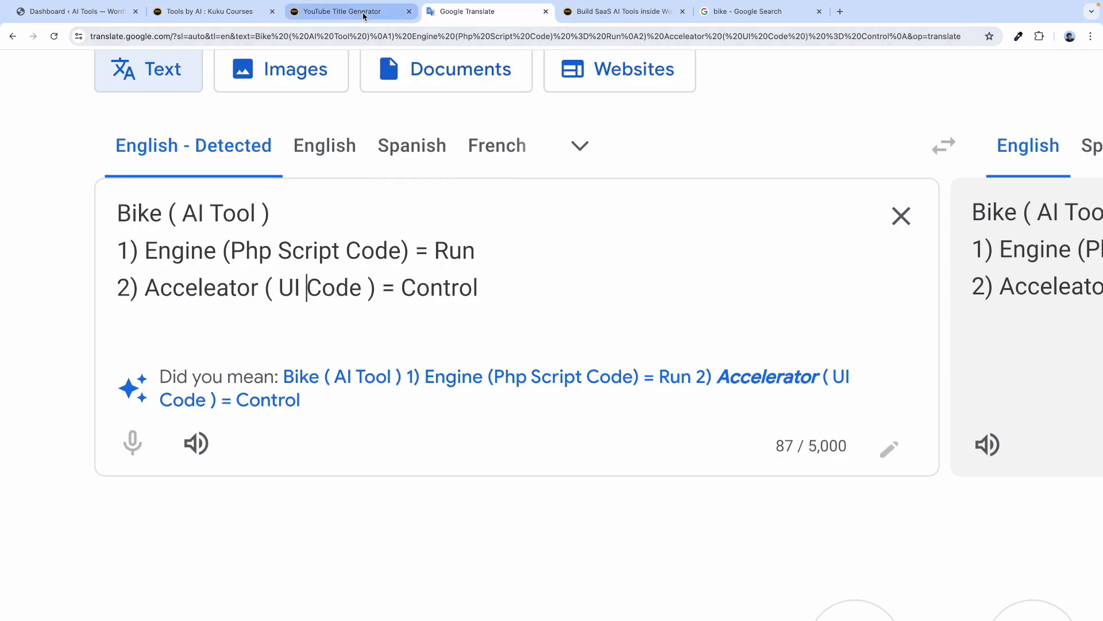
click(363, 15)
click(621, 12)
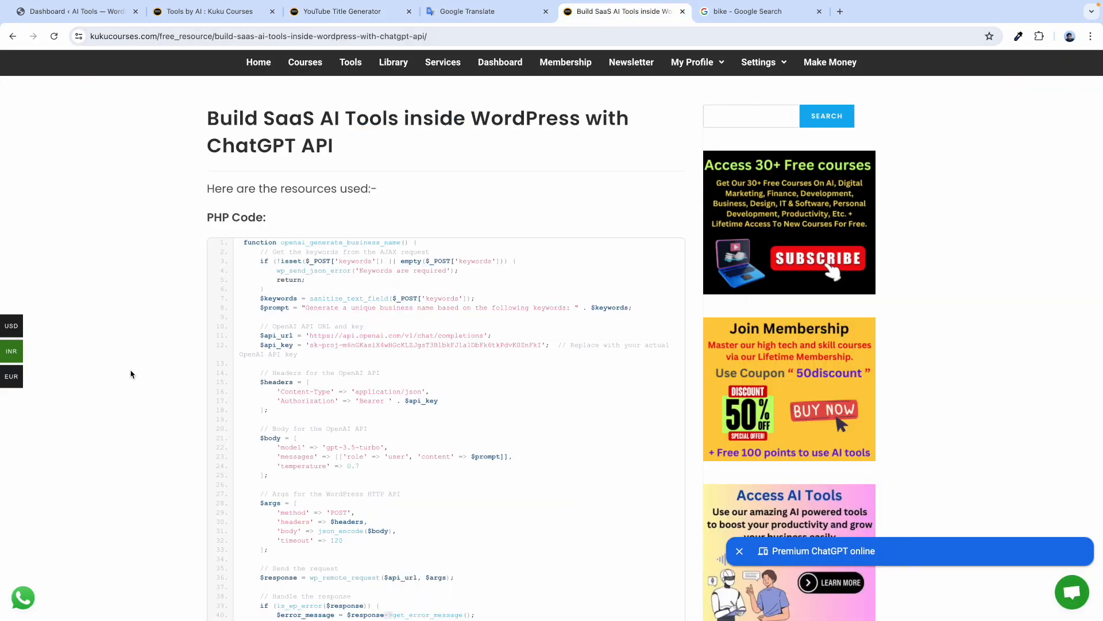
scroll(131, 373, down, 10)
click(259, 242)
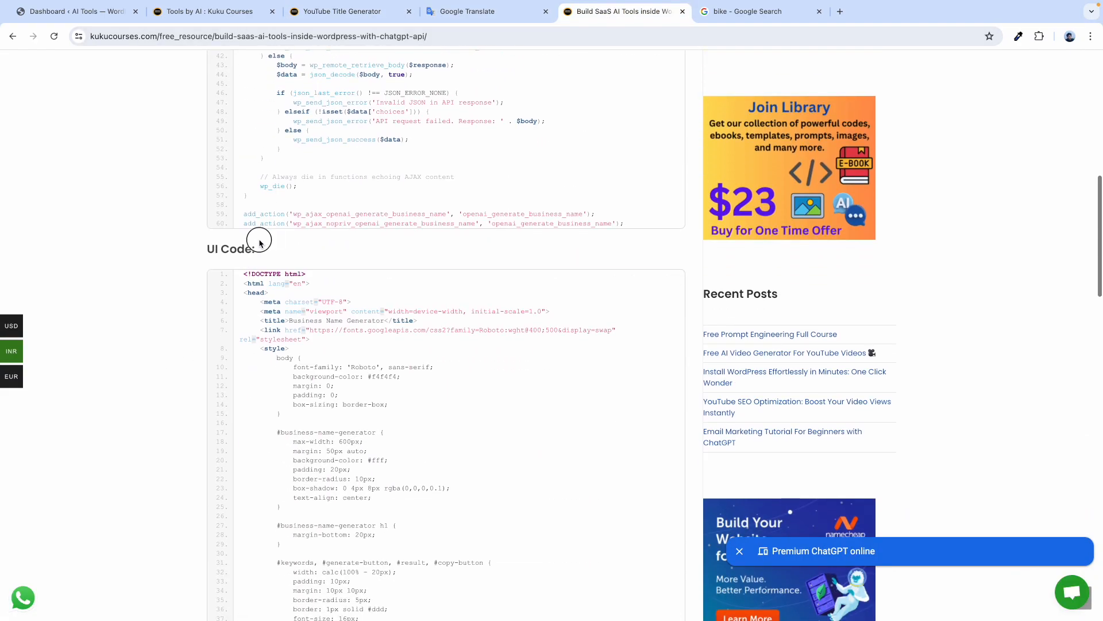
drag(262, 248, 206, 247)
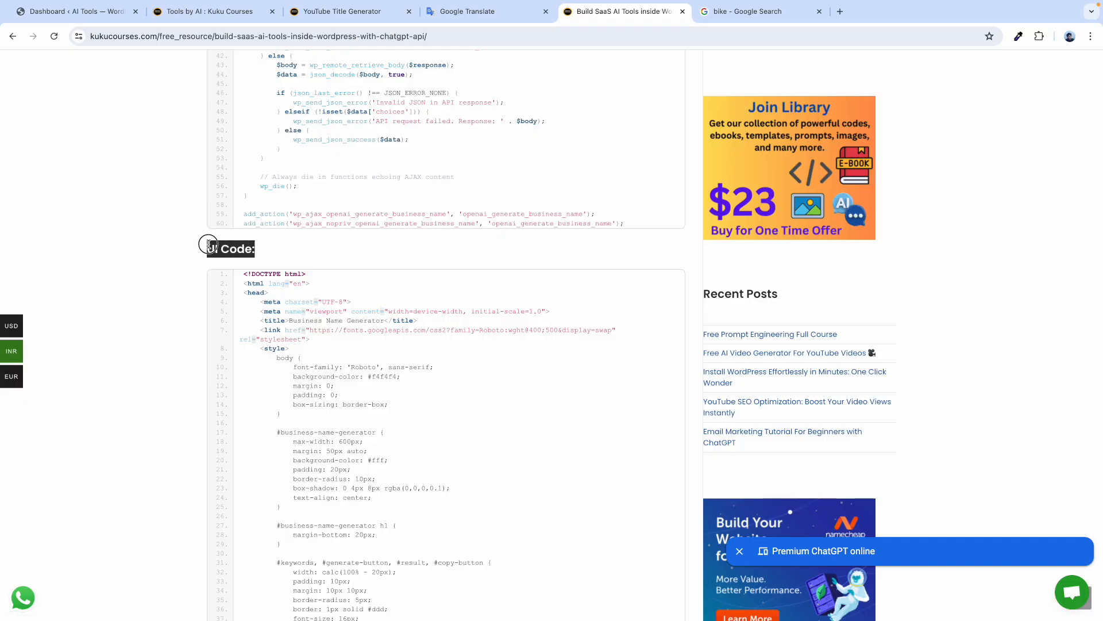
click(180, 308)
scroll(261, 245, up, 5)
scroll(266, 243, up, 4)
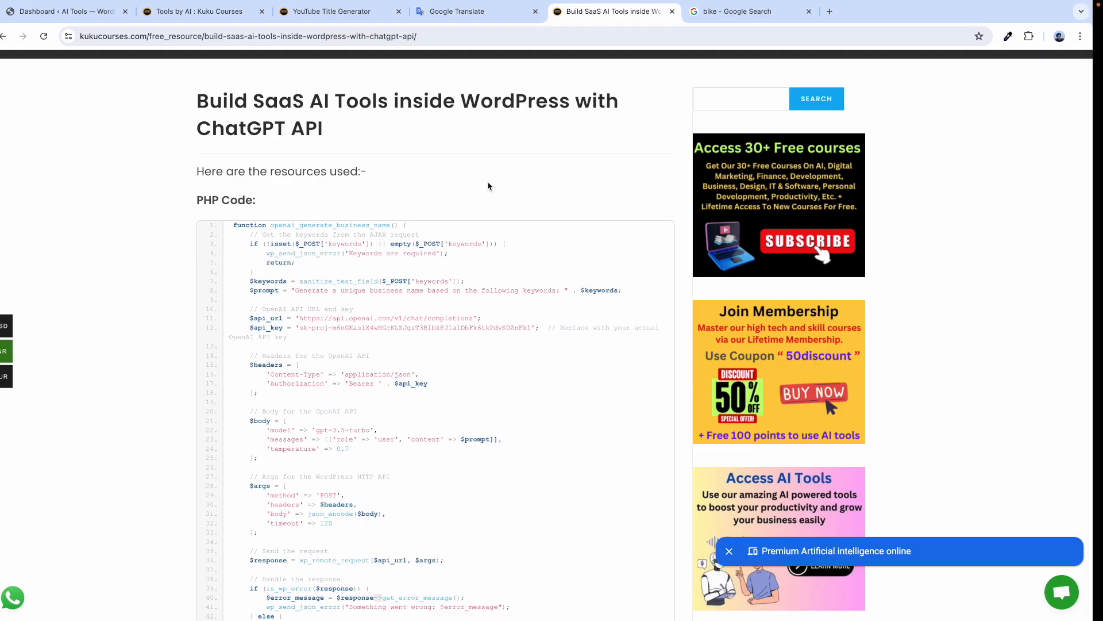
click(840, 12)
text(chat.openai.com)
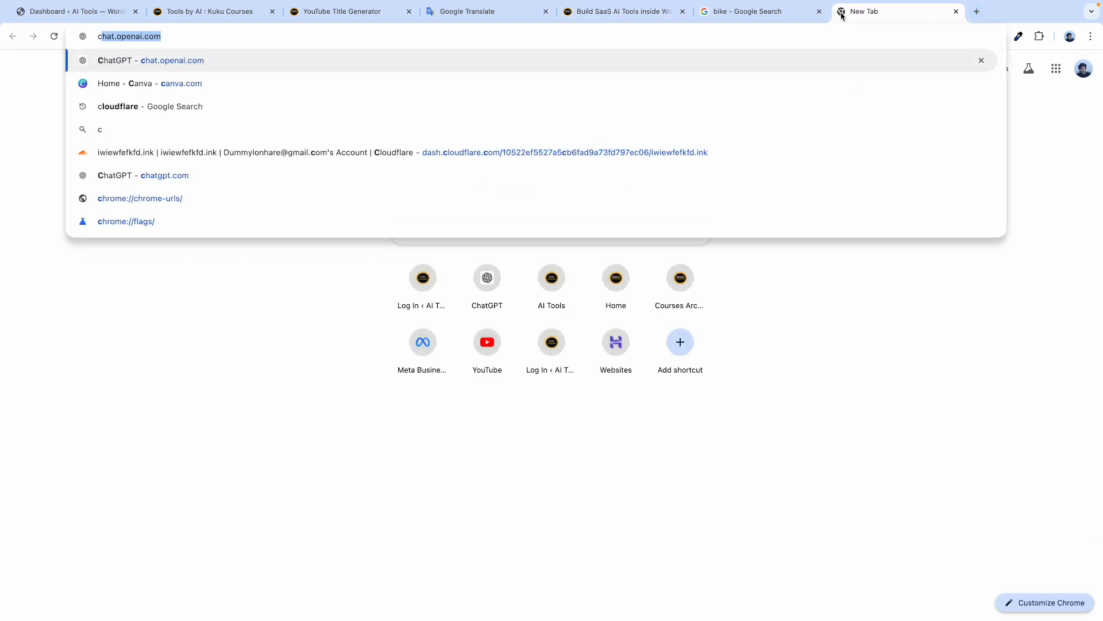
key(Return)
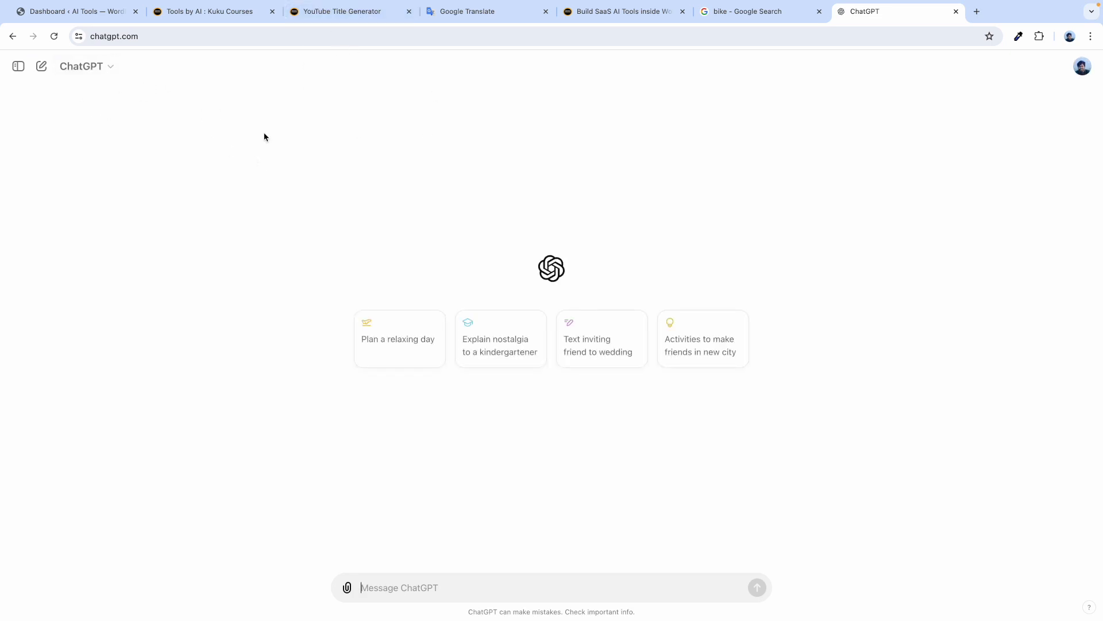
click(955, 11)
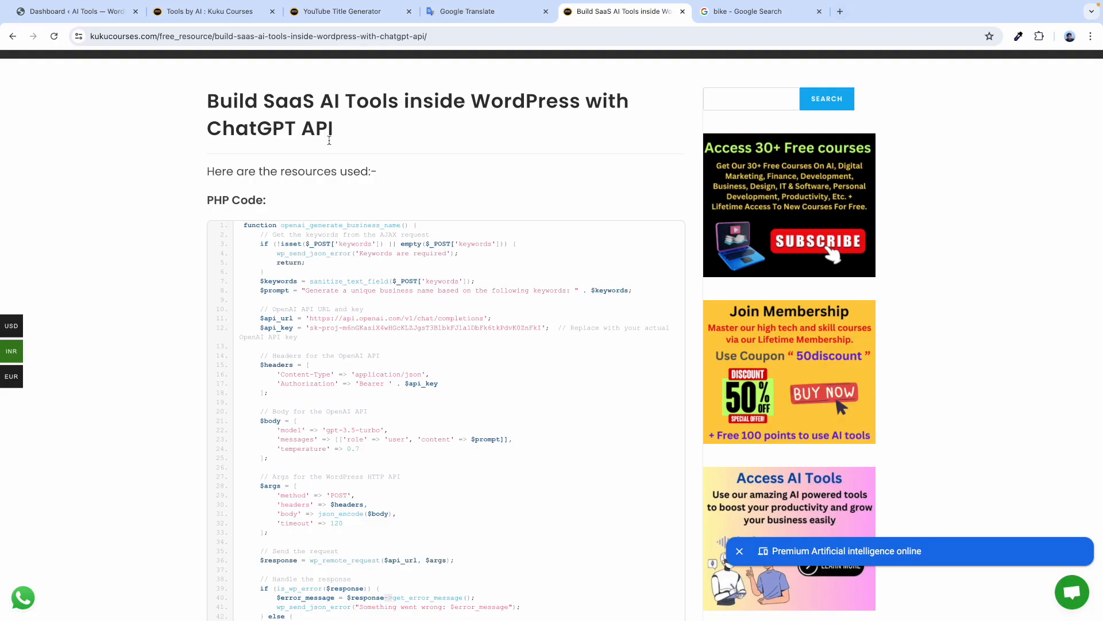
Insert a new line after the Engine line and type 'Wires' on it.
click(342, 11)
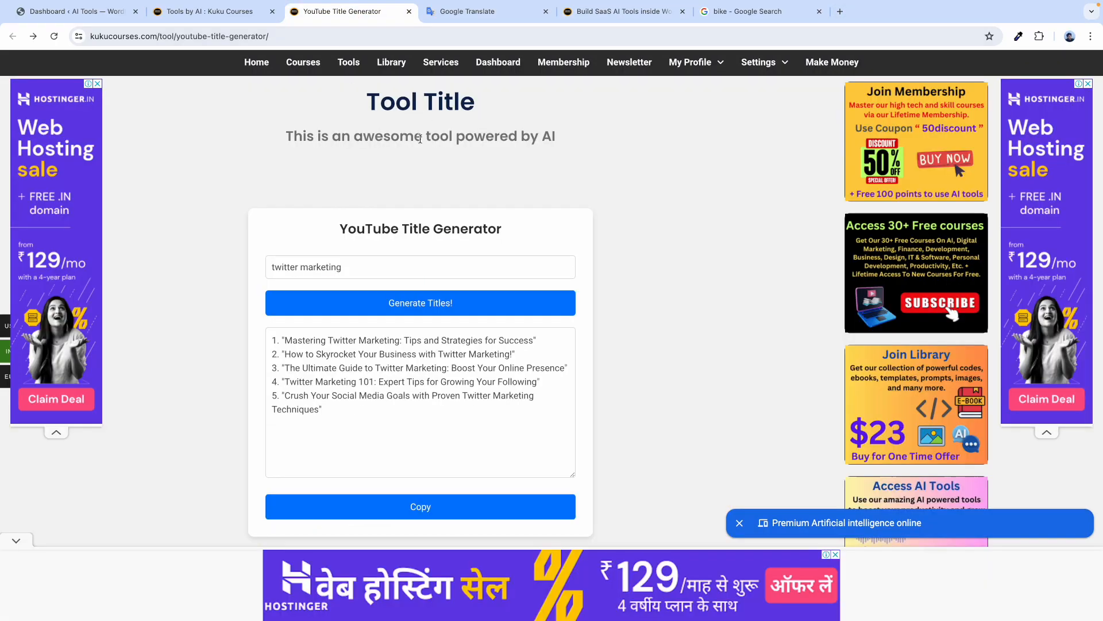
click(479, 11)
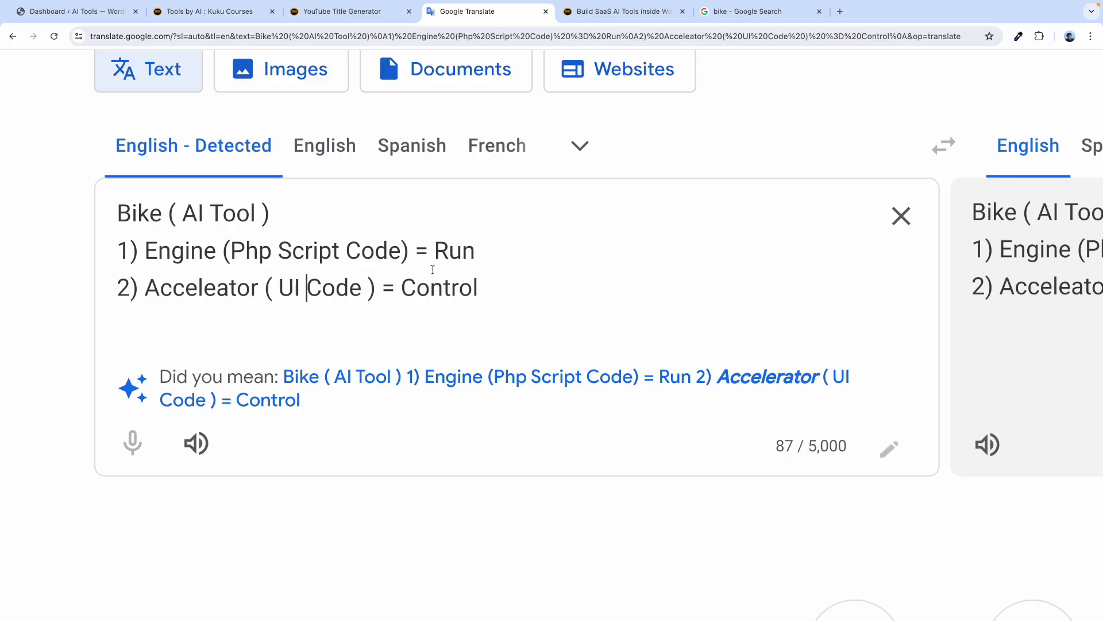
click(479, 258)
key(Return)
key(Return)
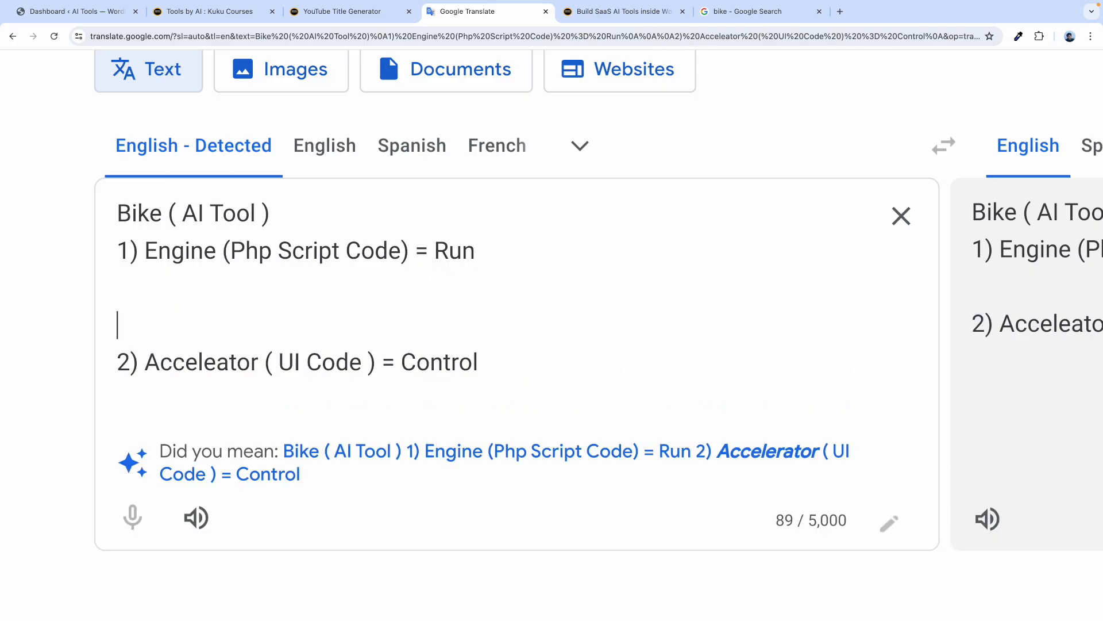
key(Up)
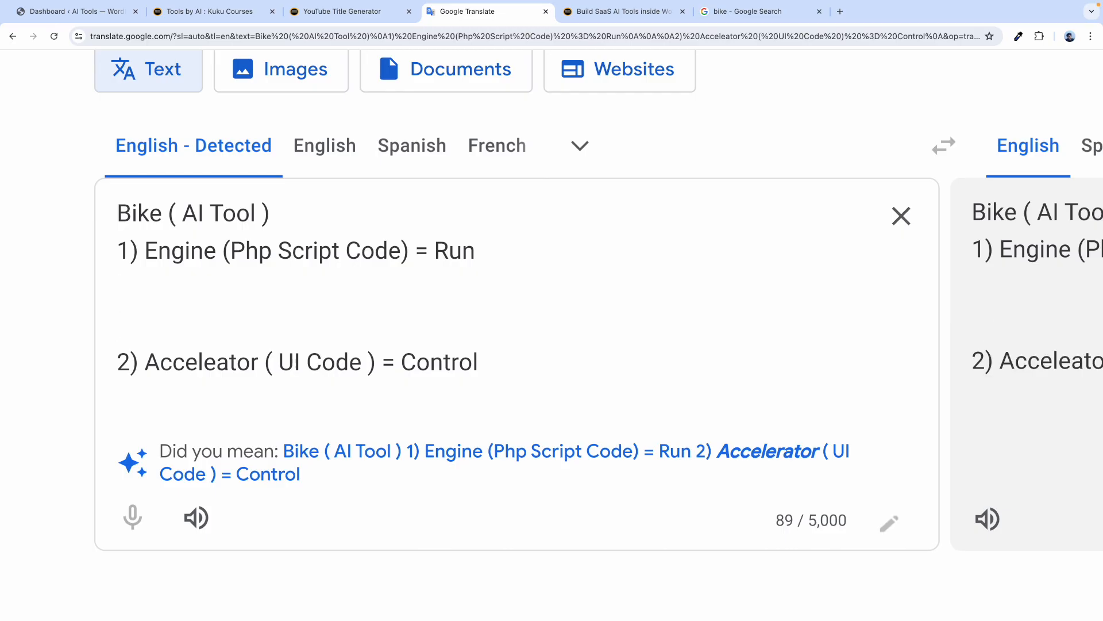
key(Return)
text(Wires)
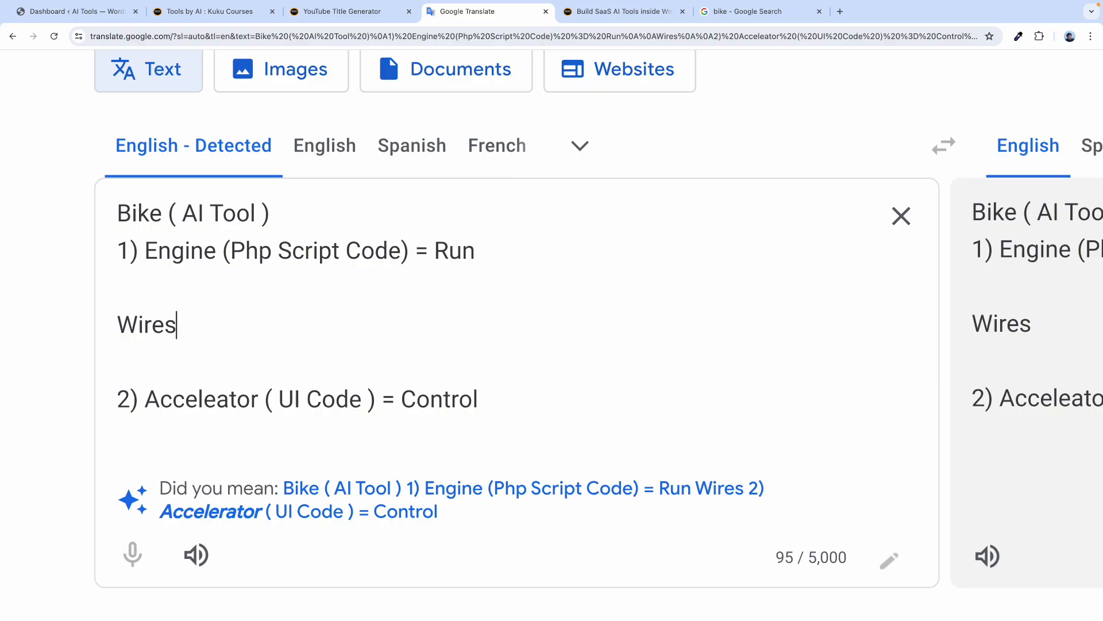
Highlight 'Bike', 'Engine' and 'Wires' in the notes for emphasis.
drag(162, 214, 116, 214)
click(219, 310)
drag(216, 246, 154, 251)
drag(181, 315, 115, 322)
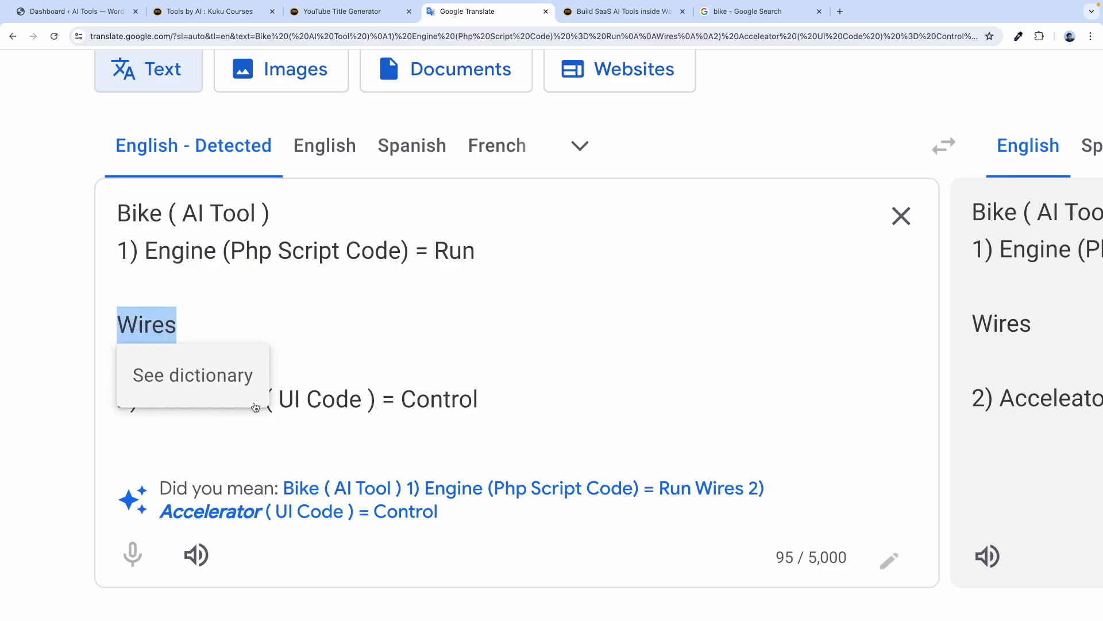
drag(184, 323, 116, 329)
drag(260, 401, 135, 399)
double_click(193, 255)
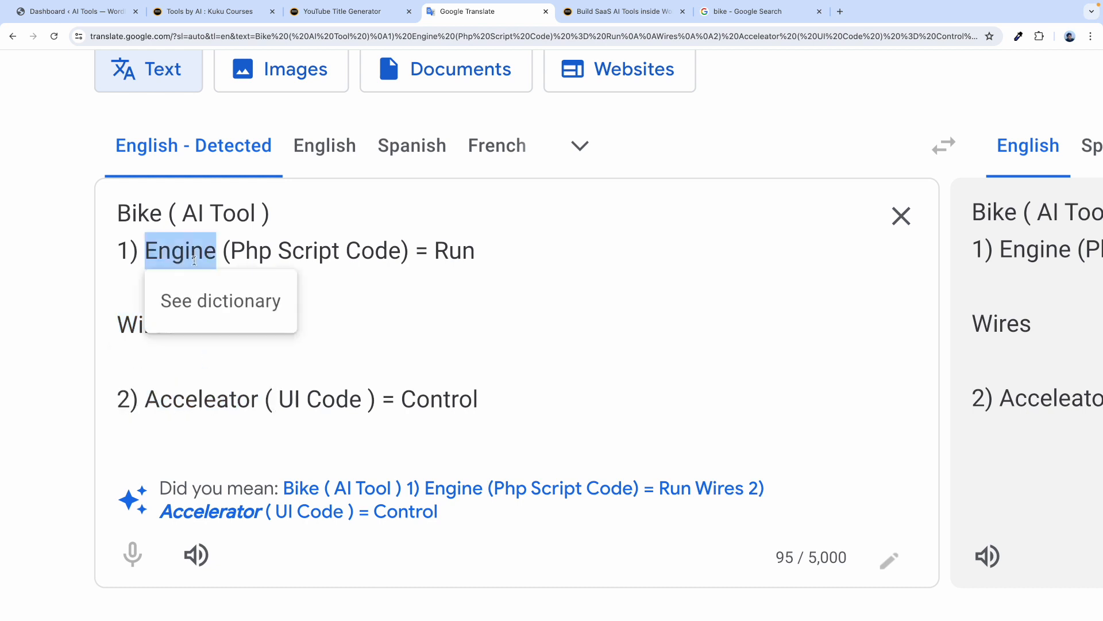
click(185, 400)
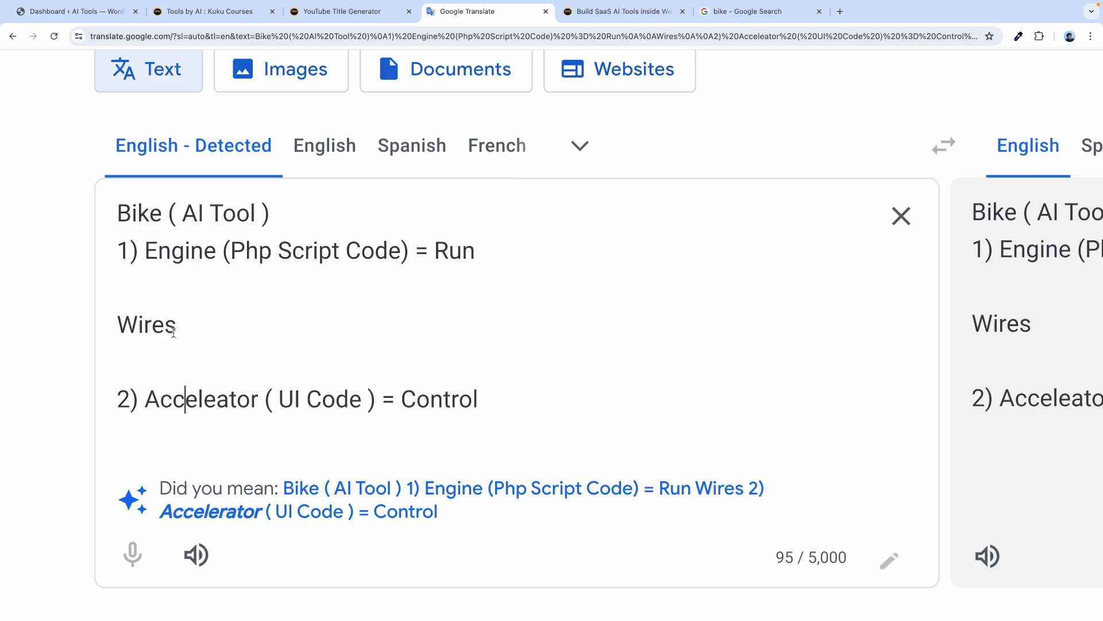
drag(179, 326, 98, 325)
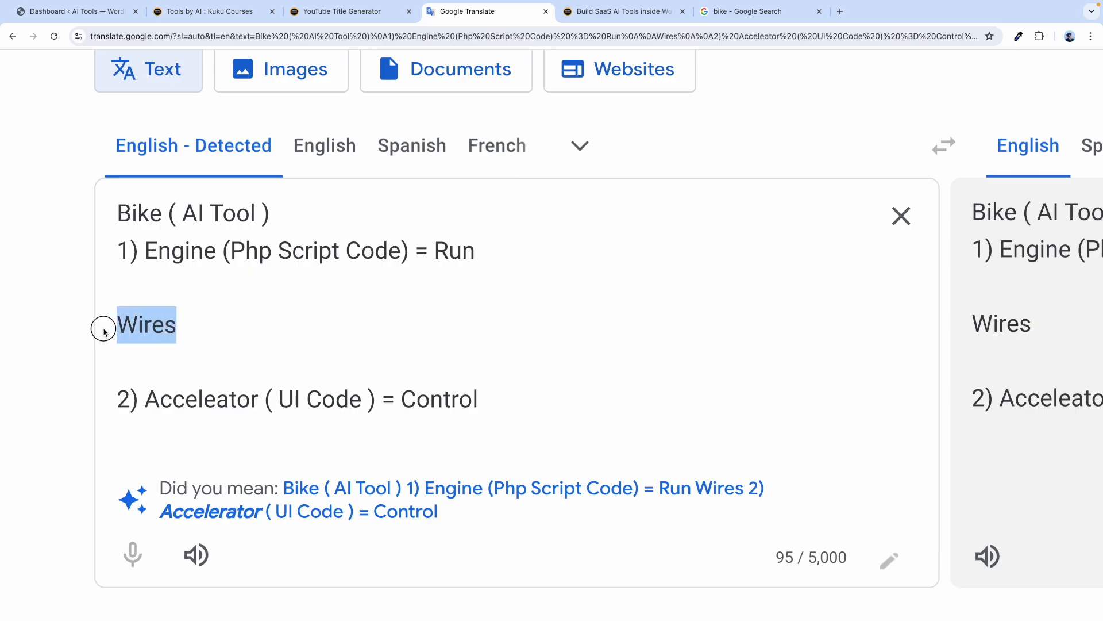
Complete the new line so it reads 'Wires ( OpenAI API )'.
click(204, 322)
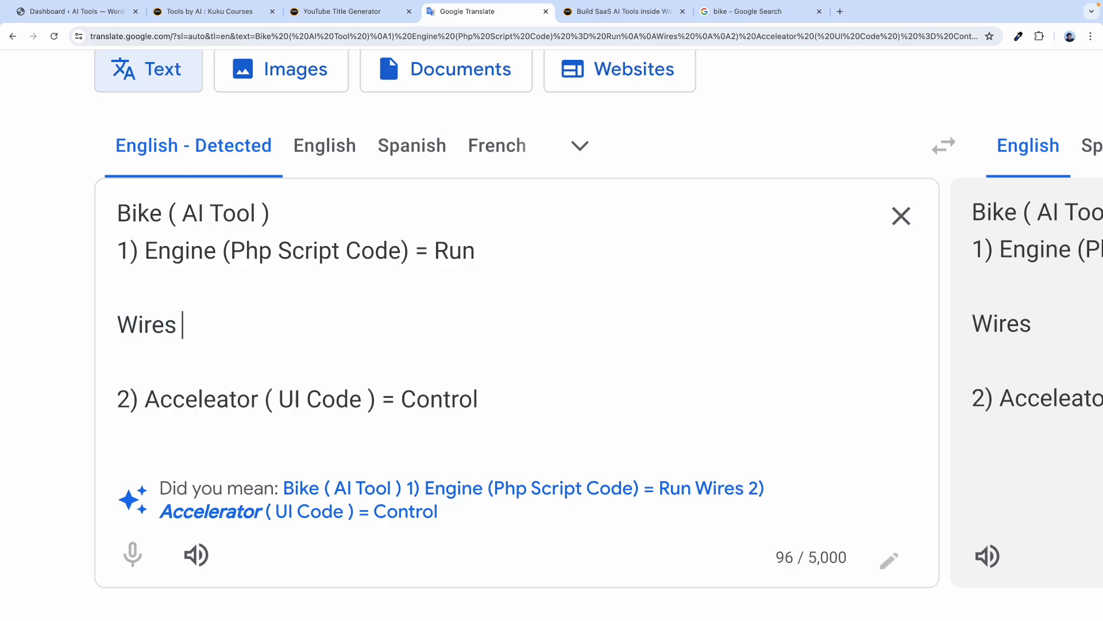
text(( API )
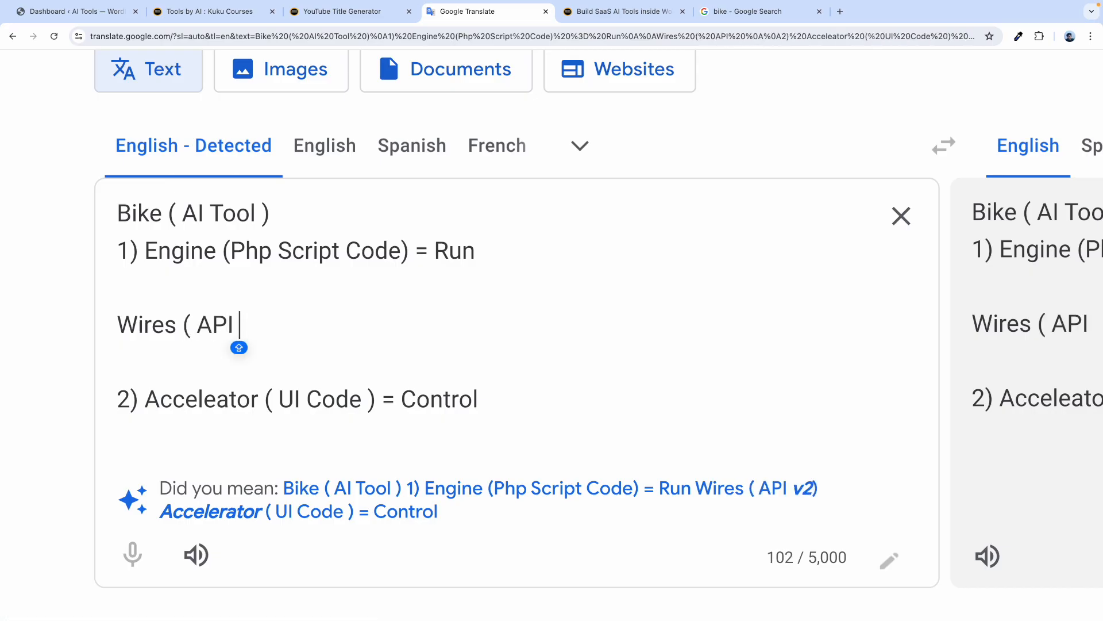
text())
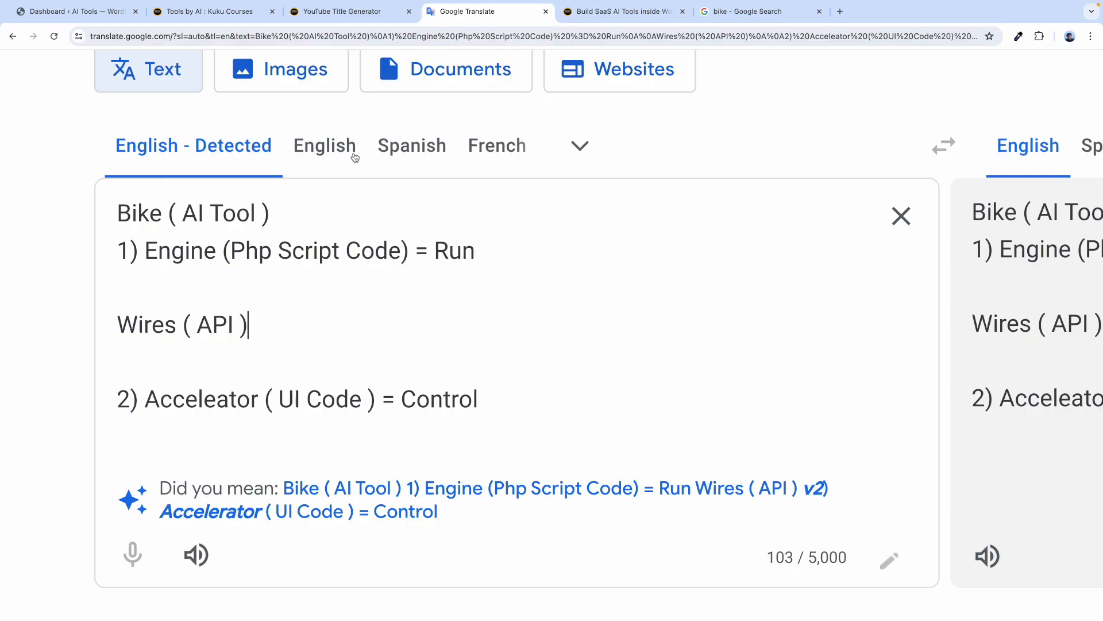
double_click(190, 247)
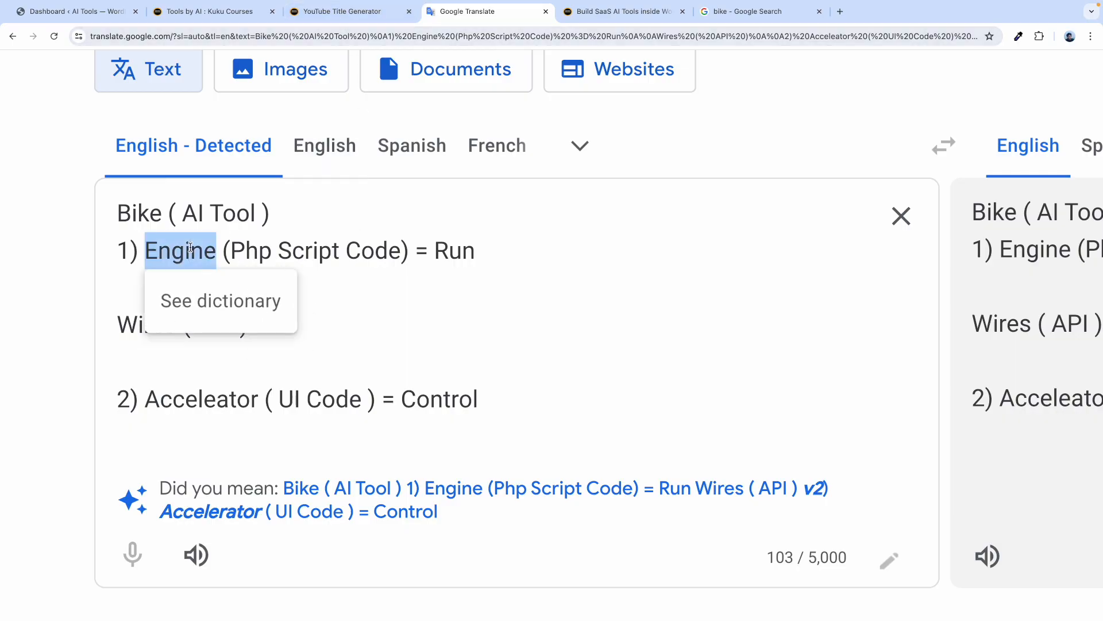
click(326, 11)
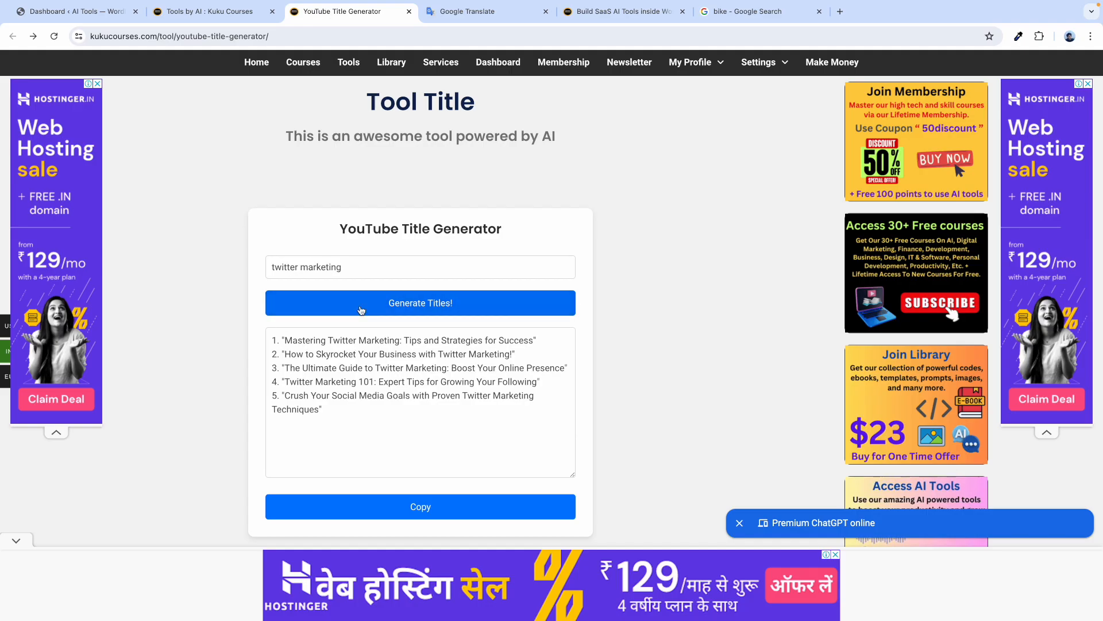
drag(339, 388, 290, 346)
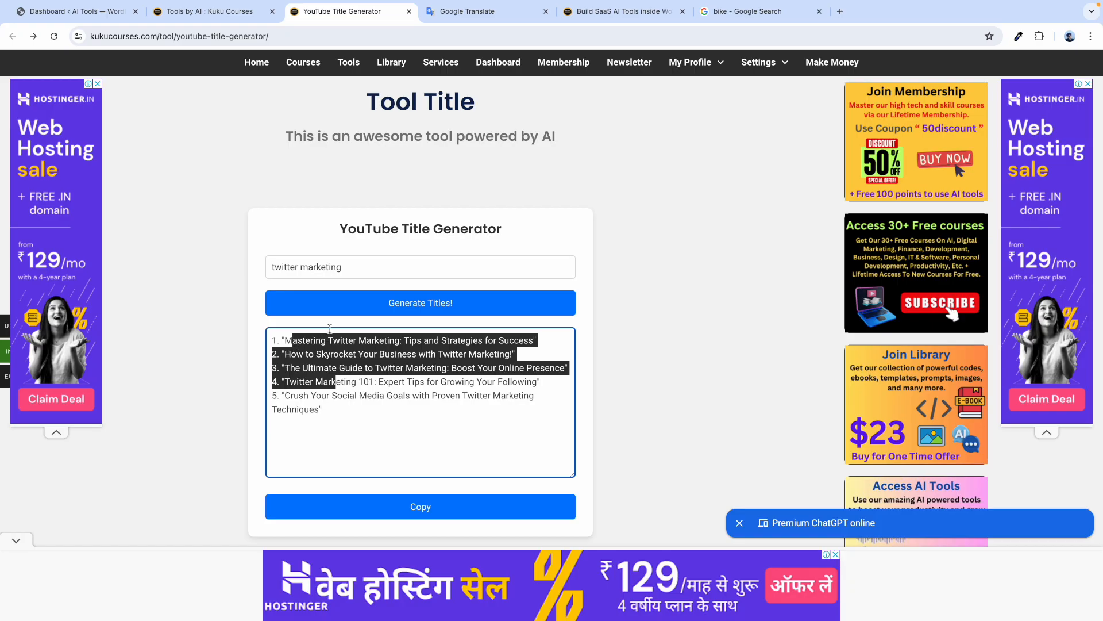
click(330, 325)
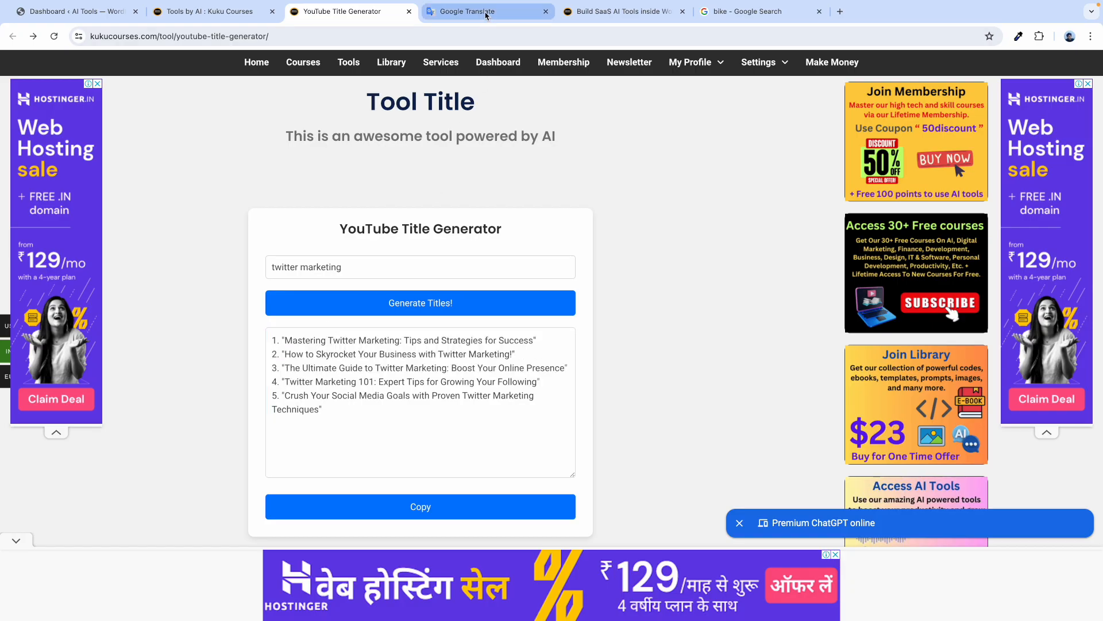
click(459, 12)
click(268, 354)
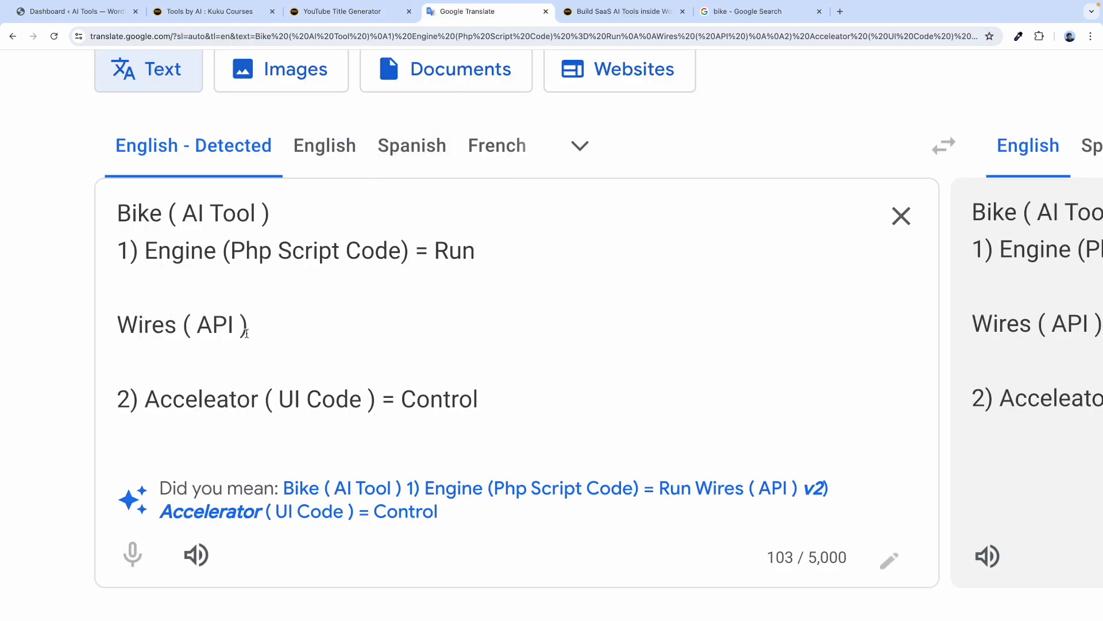
text(OpenAI)
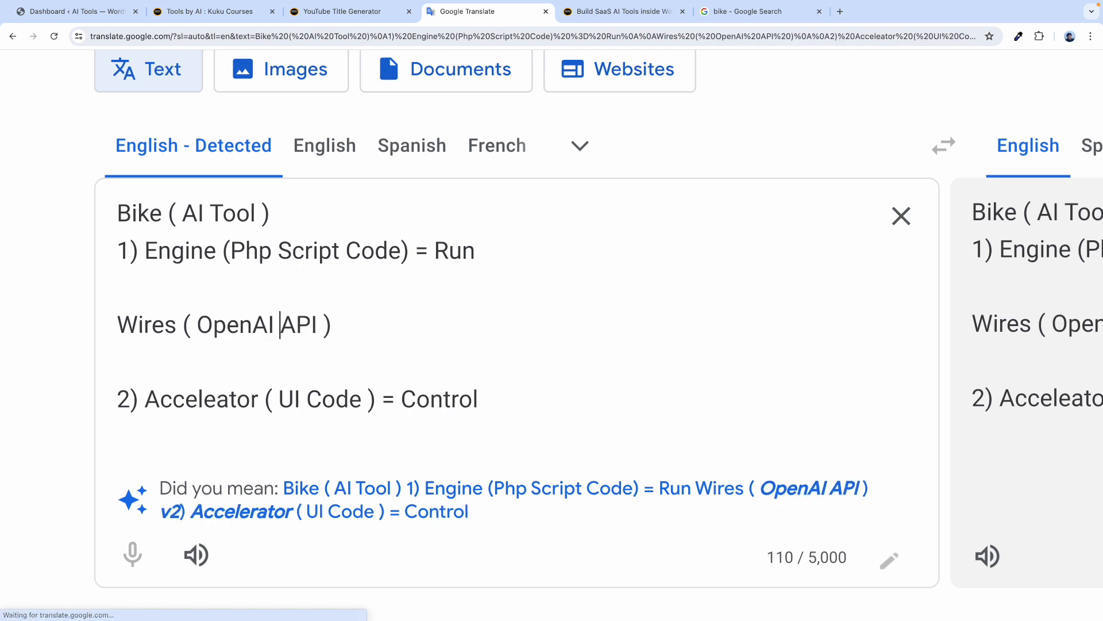
Highlight the Wires ( OpenAI API ) line, then open a new tab in the other window.
drag(177, 326, 118, 324)
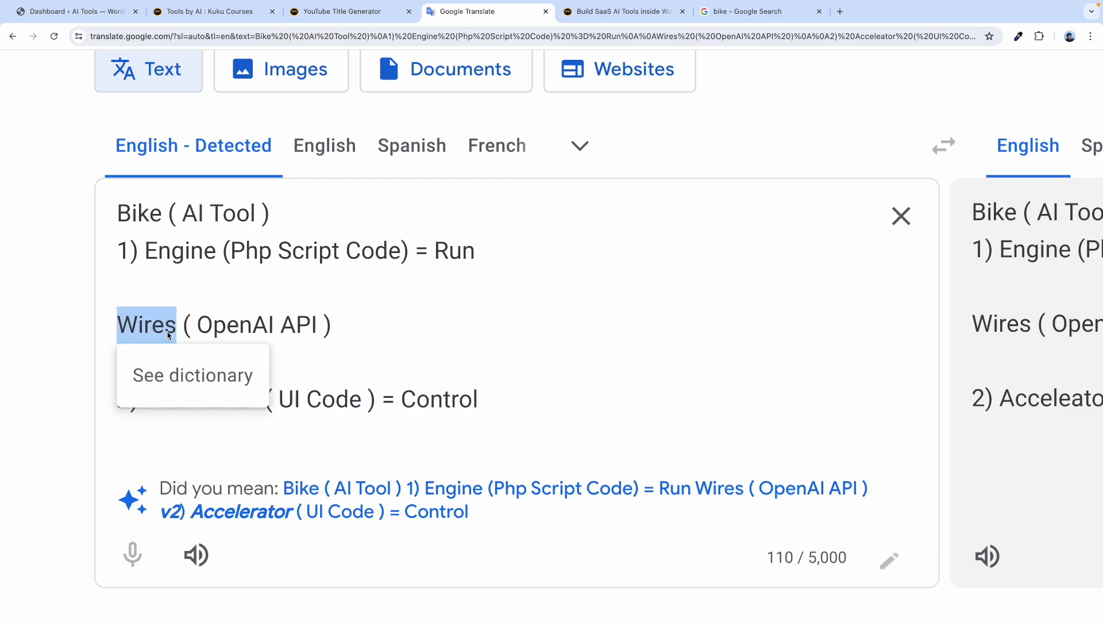
click(177, 325)
triple_click(173, 326)
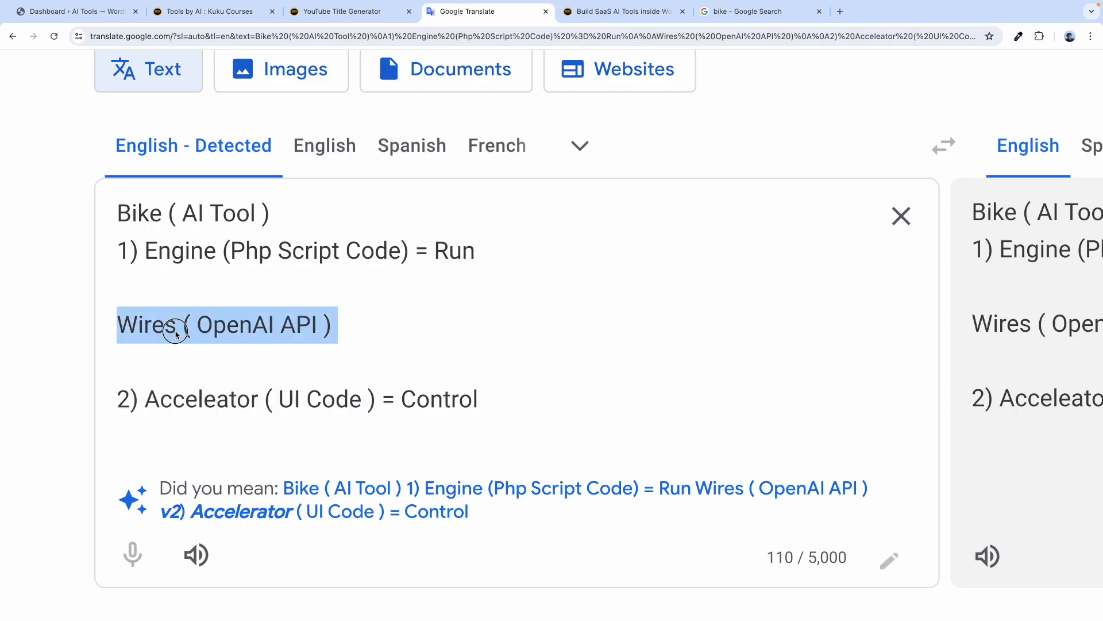
click(180, 339)
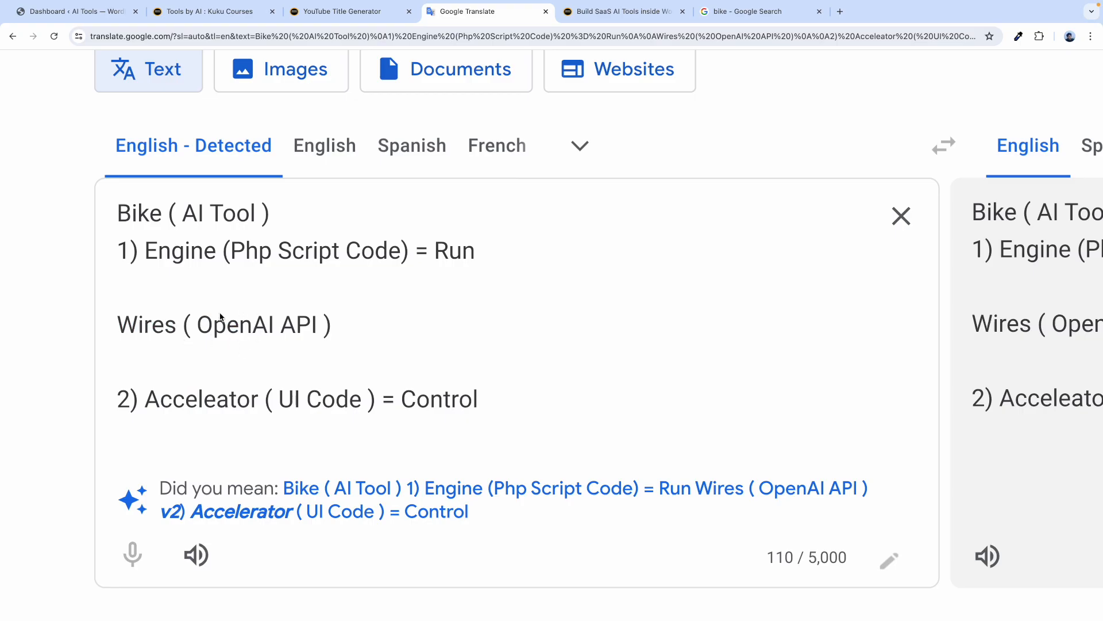
drag(322, 321, 207, 322)
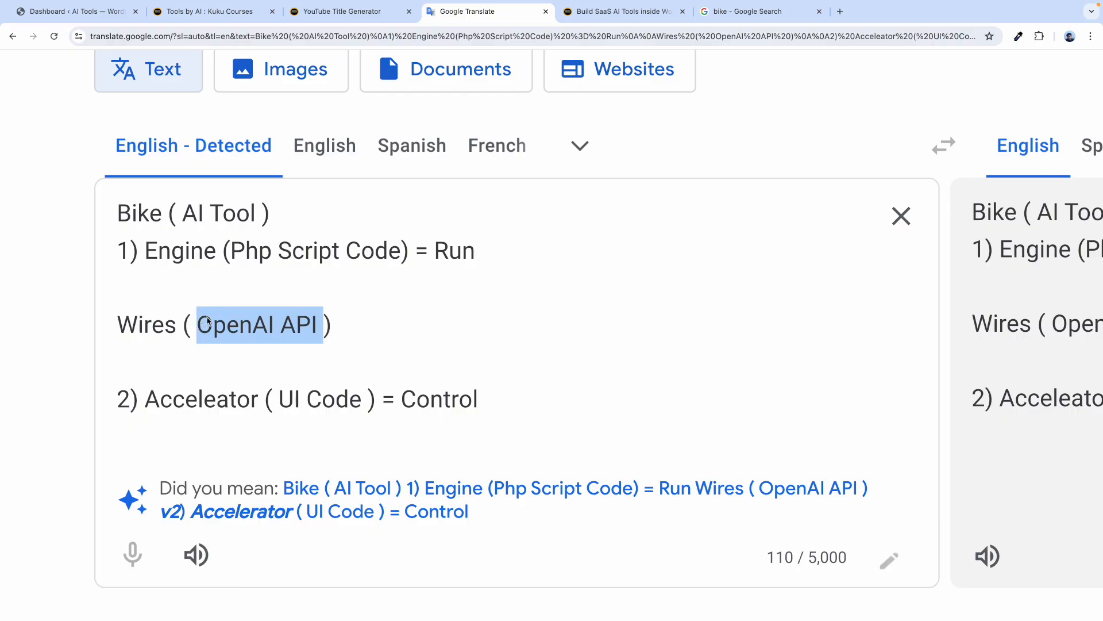
click(338, 335)
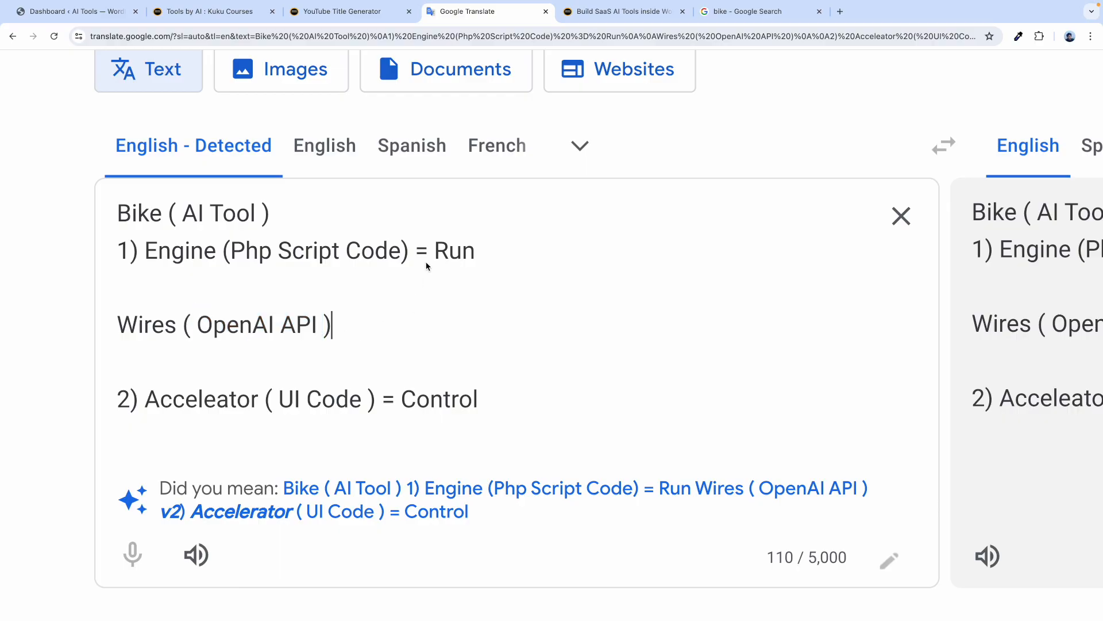
key(ctrl+Right)
click(154, 12)
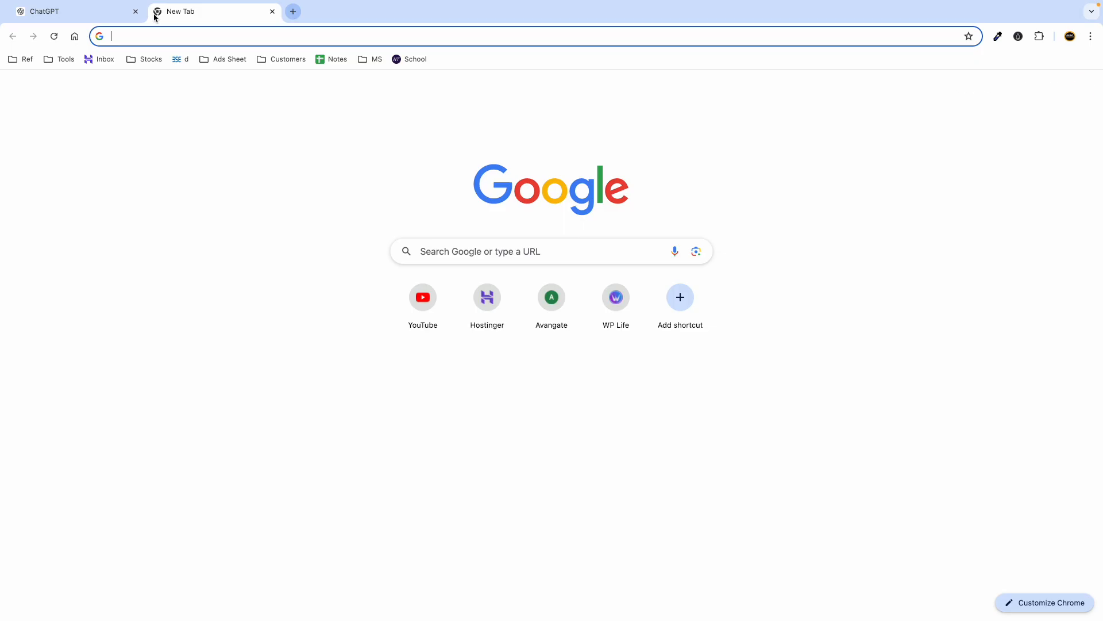
Search Google for 'openai platform' and go to the OpenAI Platform API keys page.
text(openaii)
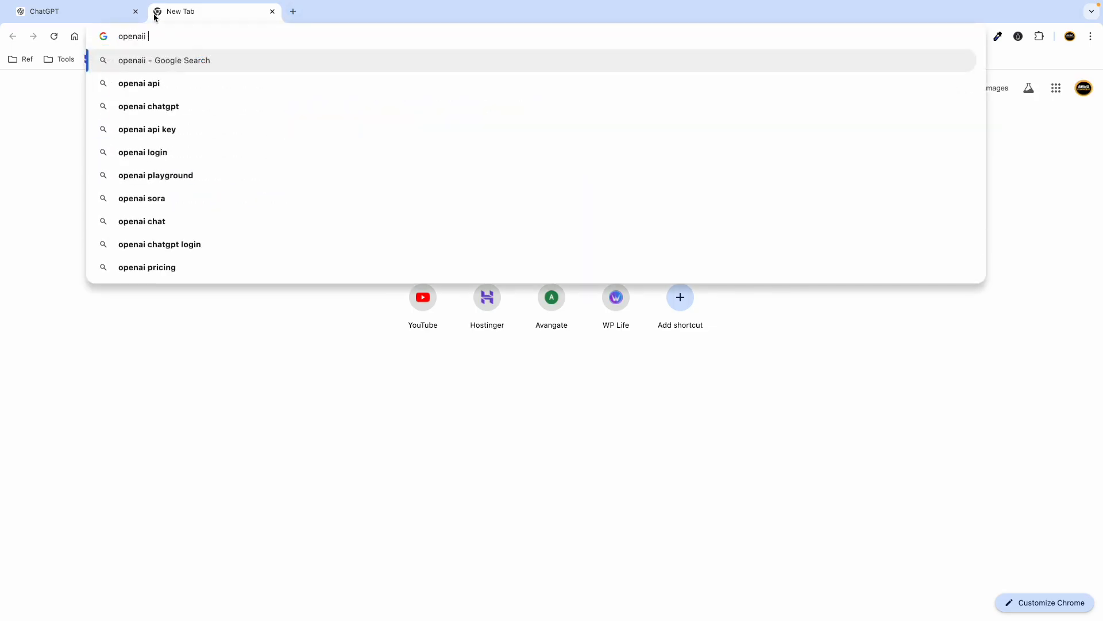
key(BackSpace)
text(platform)
key(Return)
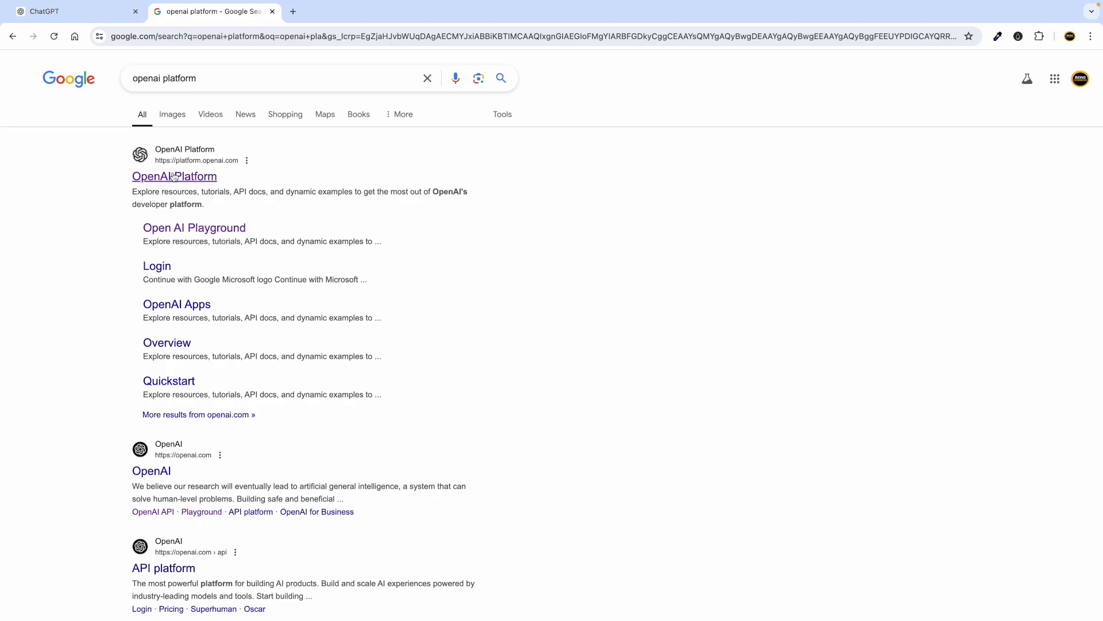
click(174, 177)
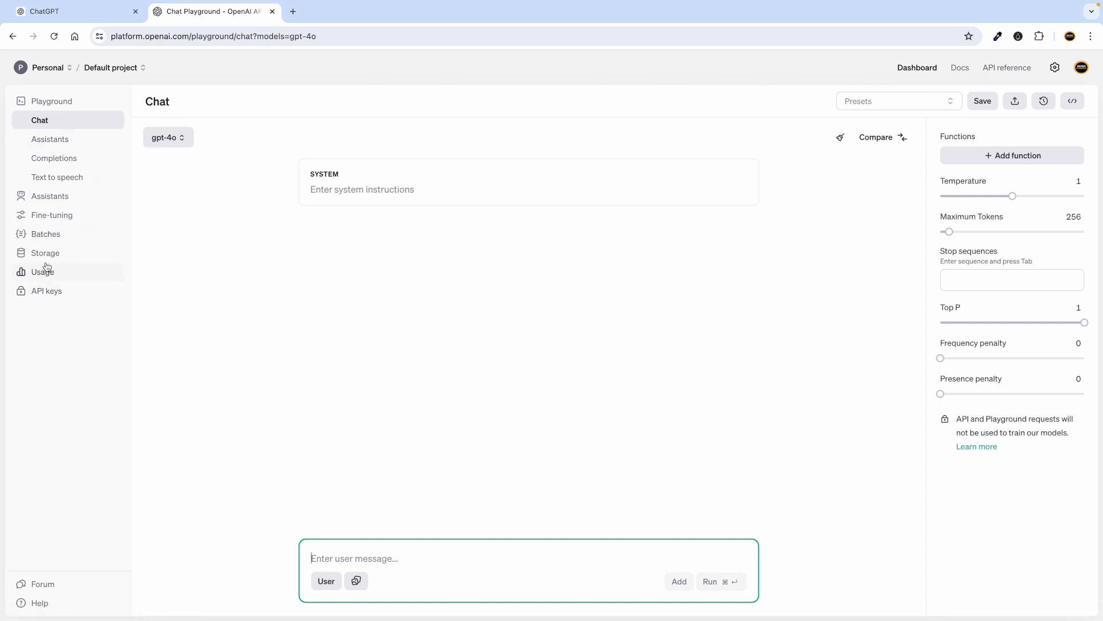
click(61, 295)
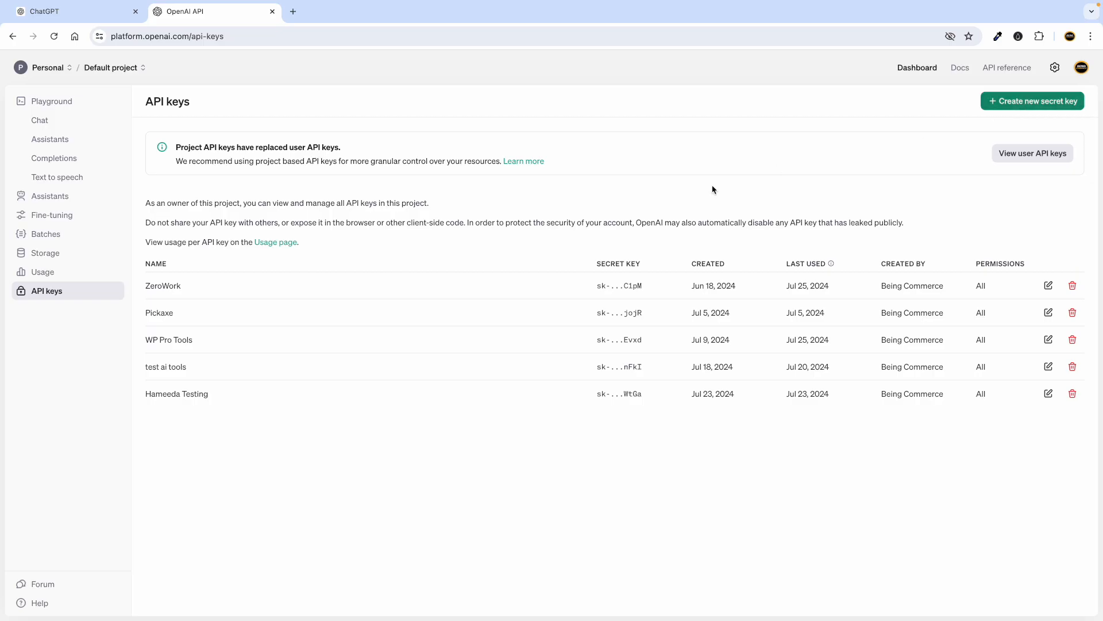
Create a secret key named 'AI Course' and copy it.
click(1013, 103)
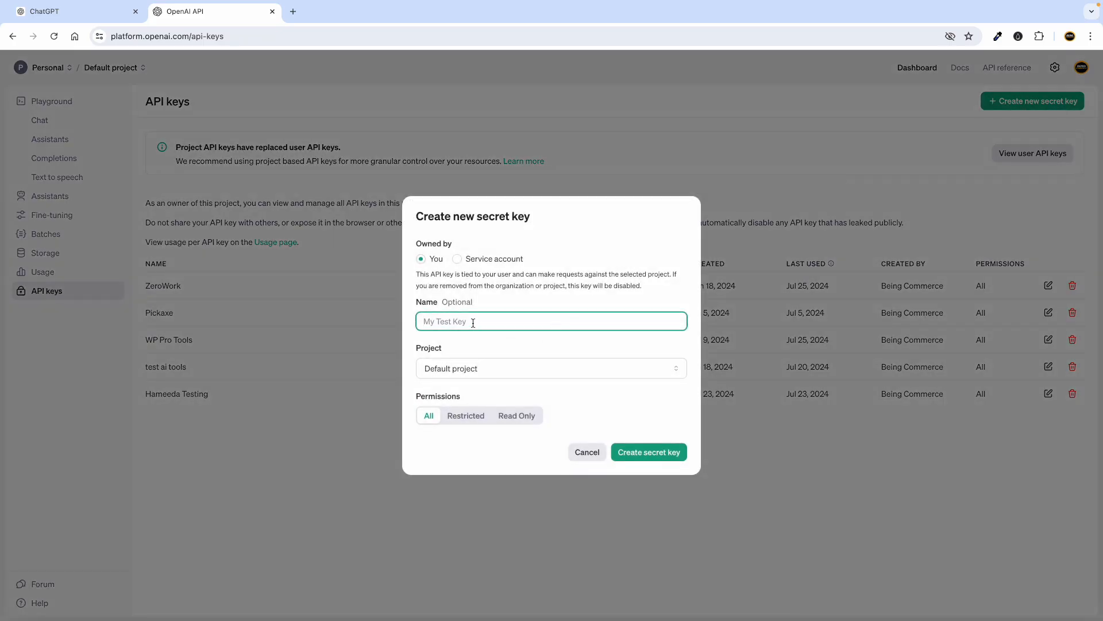
text(AI Course)
click(508, 383)
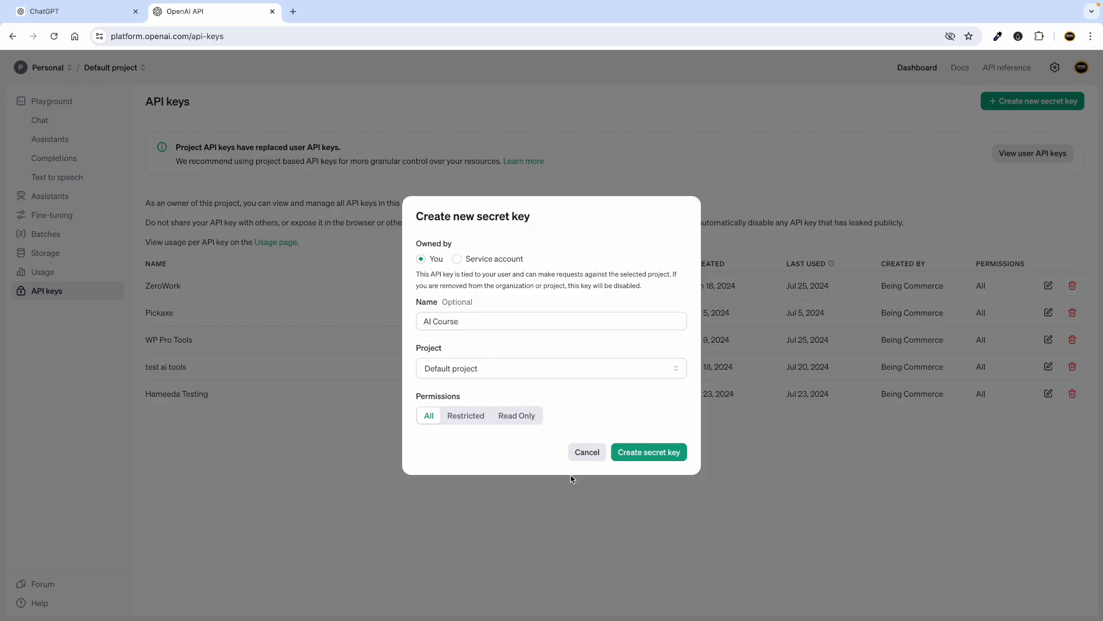
click(634, 451)
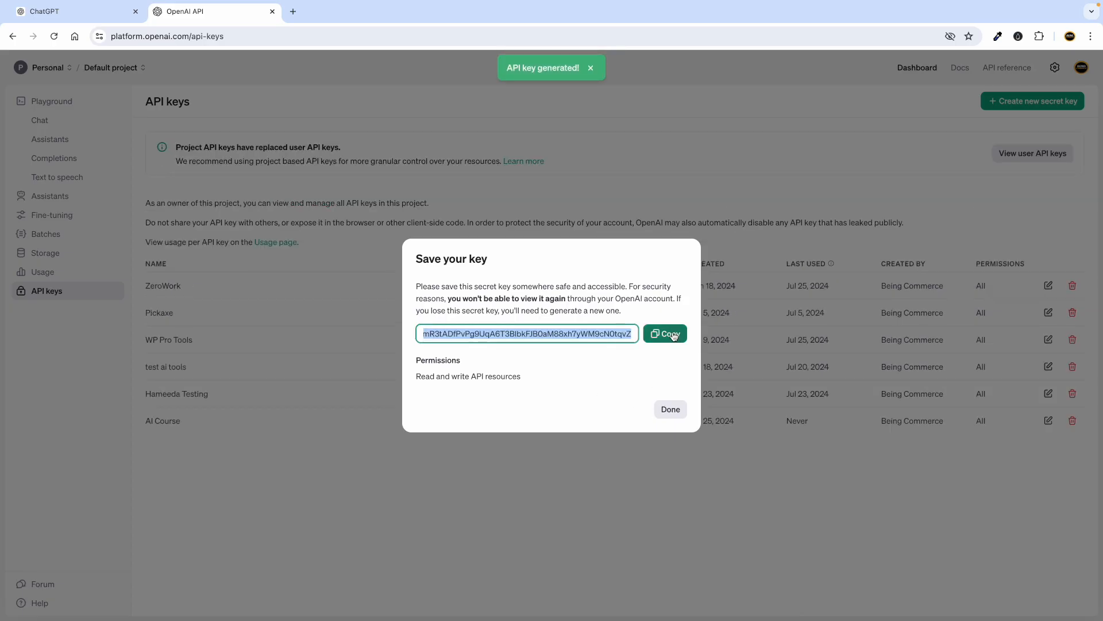
click(668, 335)
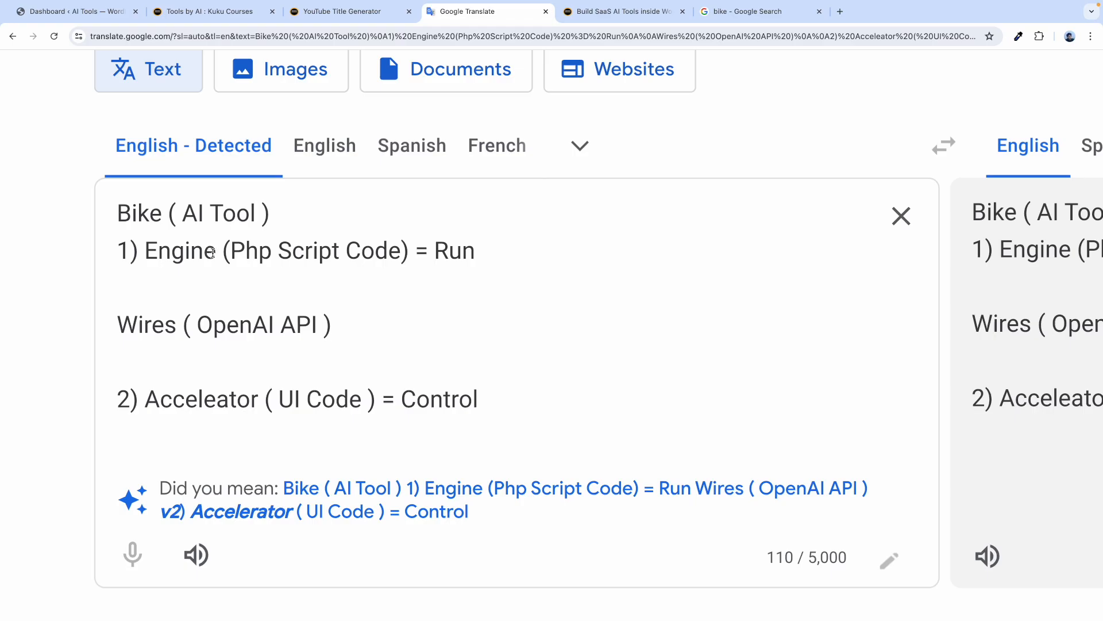
Point out 'Php Script' and 'UI Code' in the notes, and re-copy the secret key.
drag(246, 250, 340, 251)
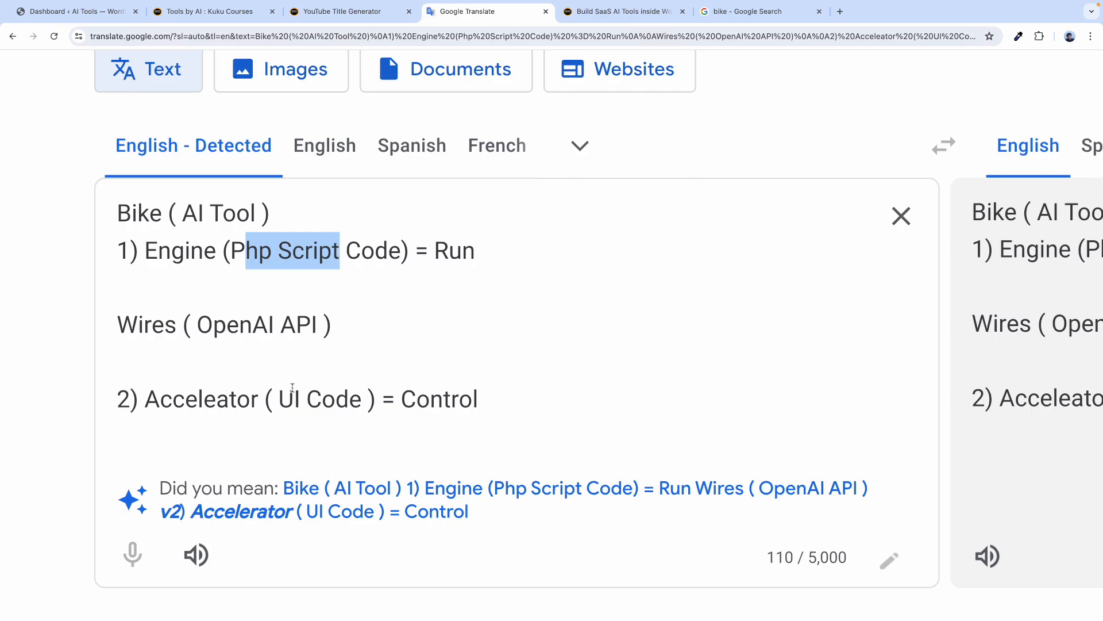
drag(288, 393, 372, 394)
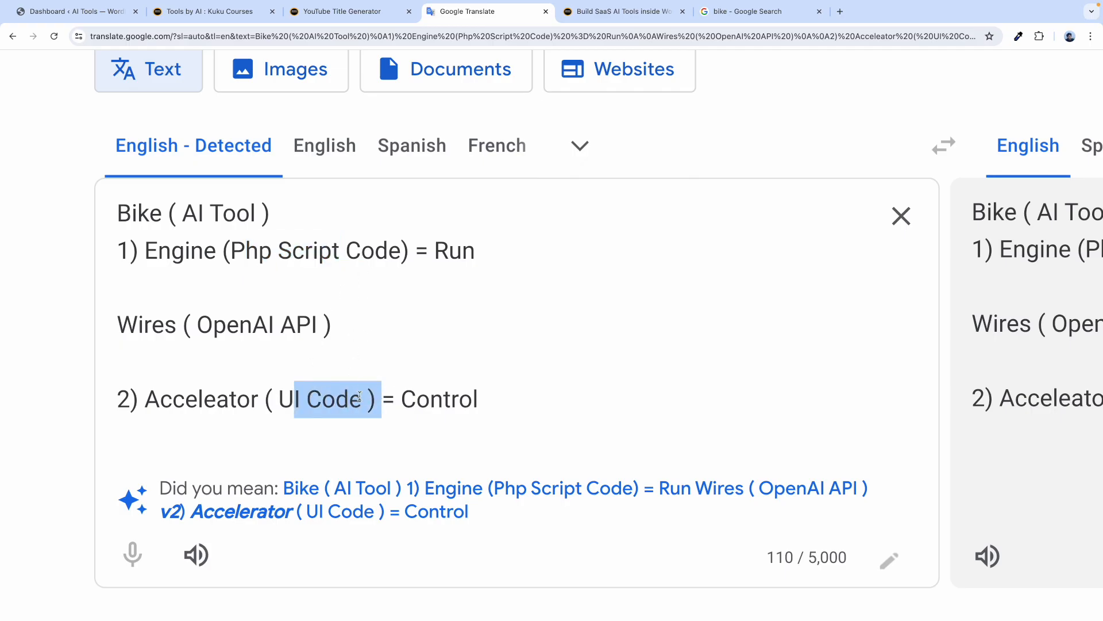
click(340, 385)
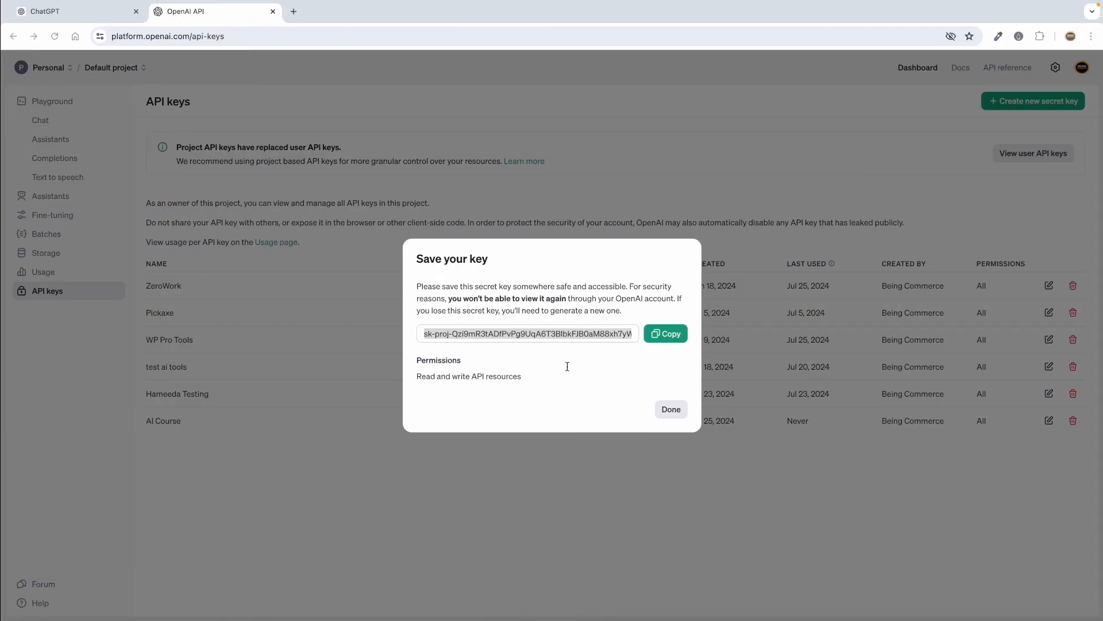
click(665, 341)
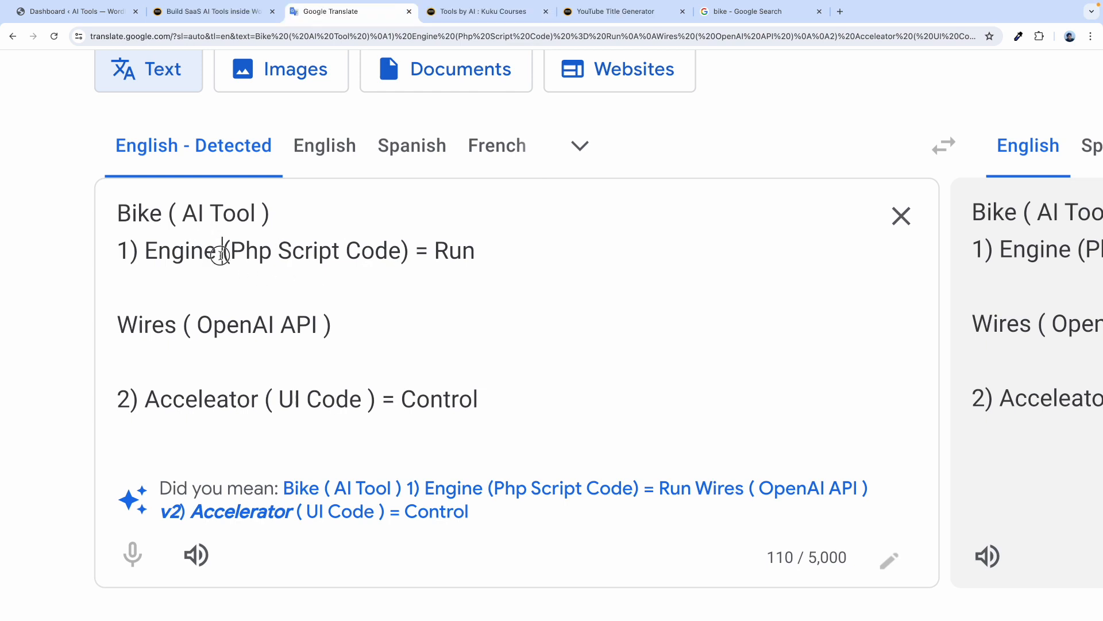
Highlight 'Engine', 'Php Script Code' and 'AI Tool' in the bike notes.
drag(224, 253, 158, 254)
click(235, 254)
drag(233, 253, 401, 253)
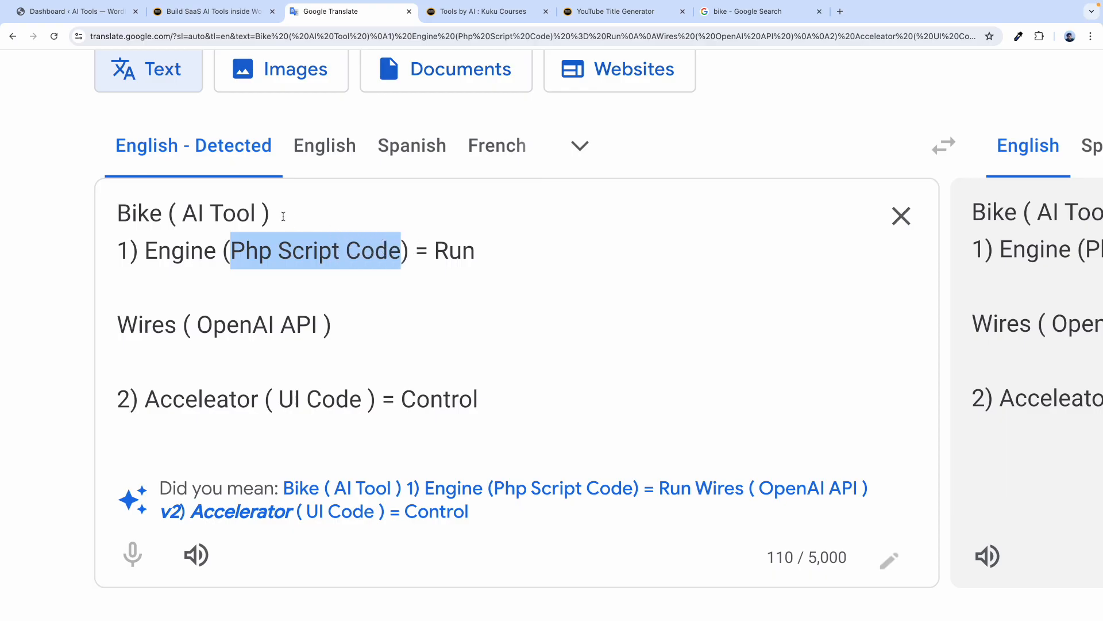
click(252, 210)
drag(256, 212, 183, 213)
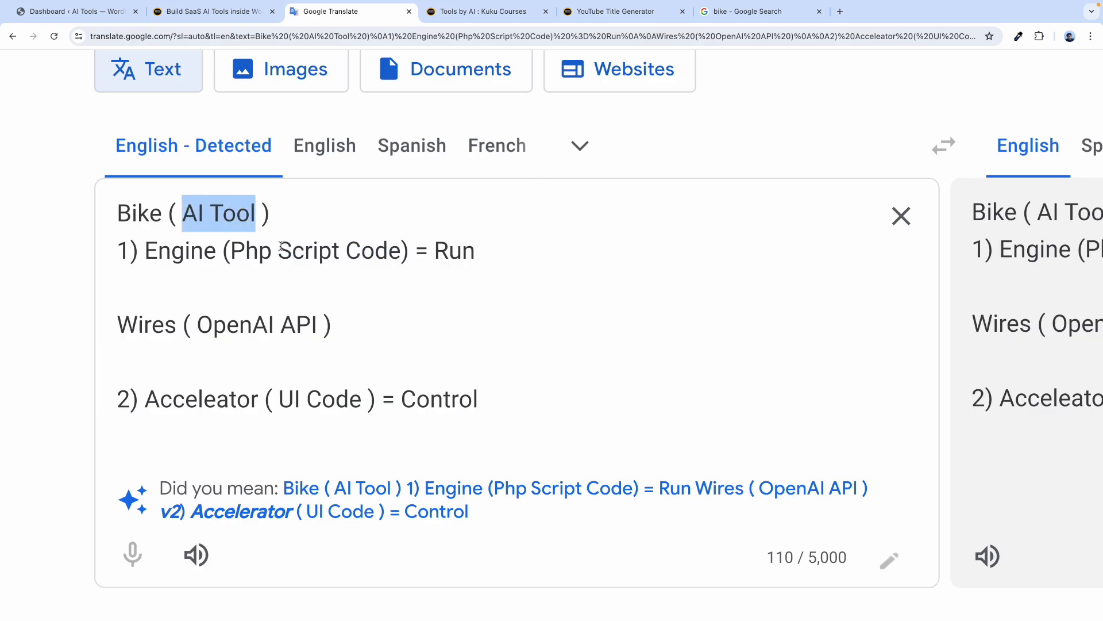
click(278, 251)
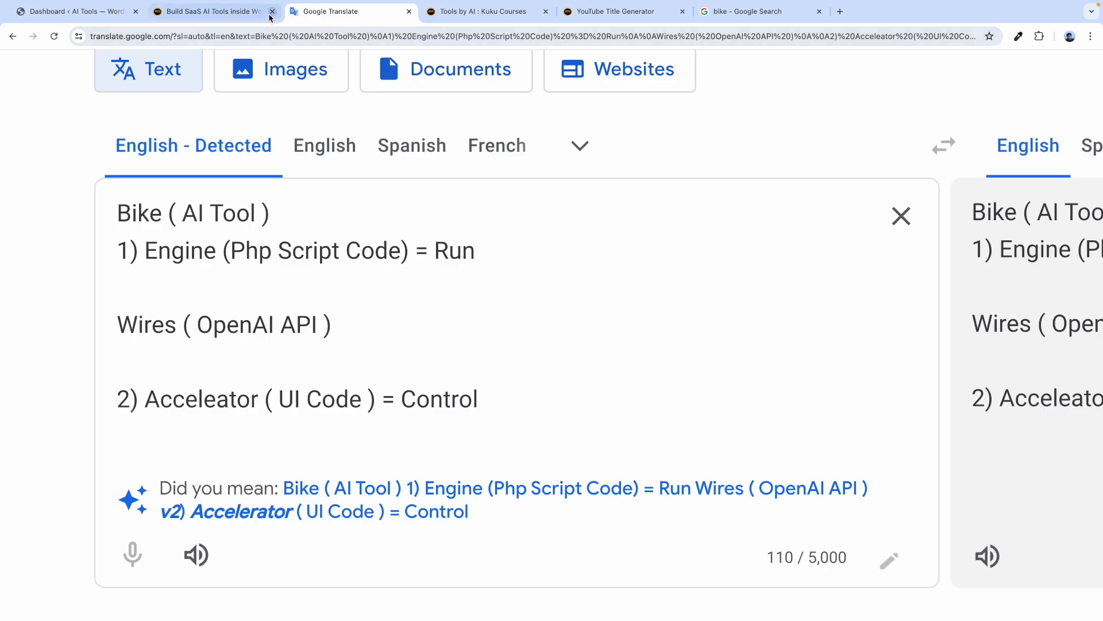
click(238, 11)
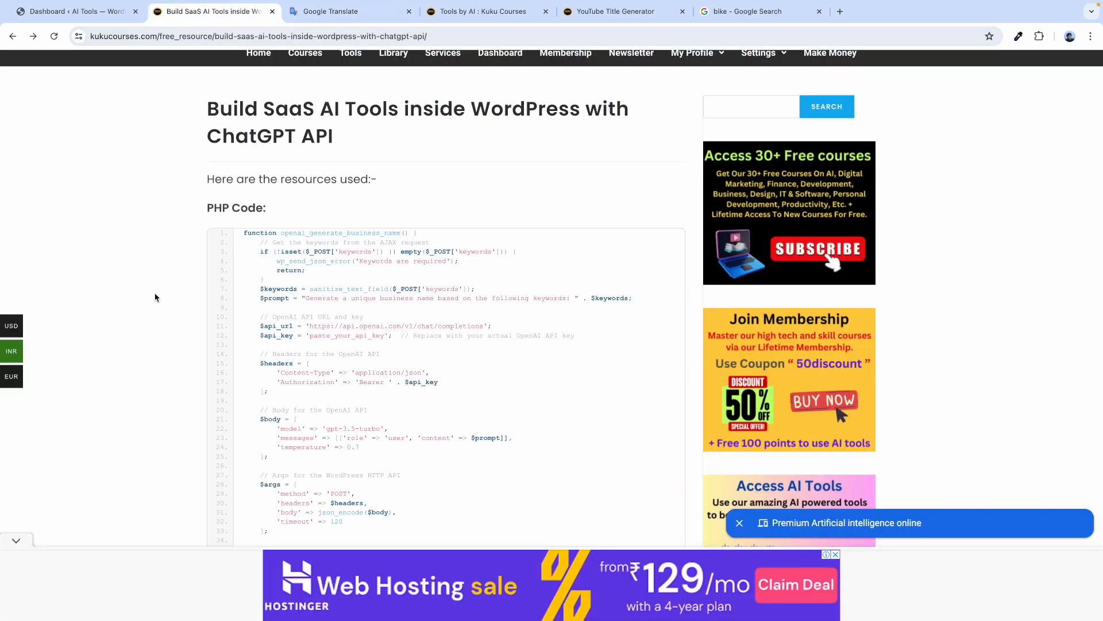
Show the PHP Code heading on the resource page and re-copy the OpenAI secret key.
scroll(159, 292, down, 2)
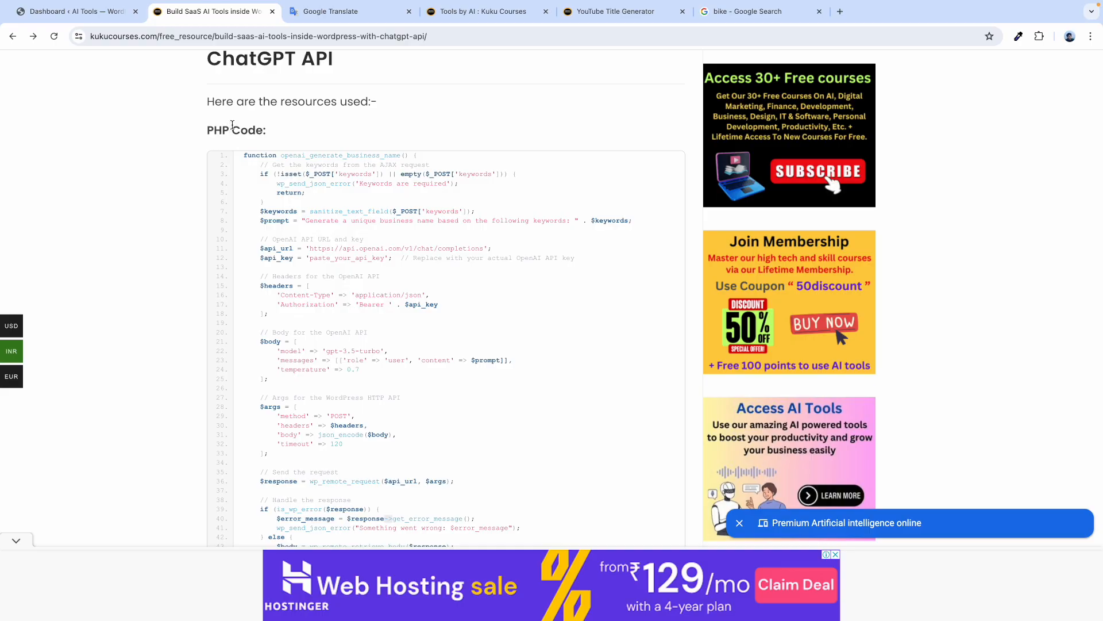
triple_click(233, 124)
click(163, 226)
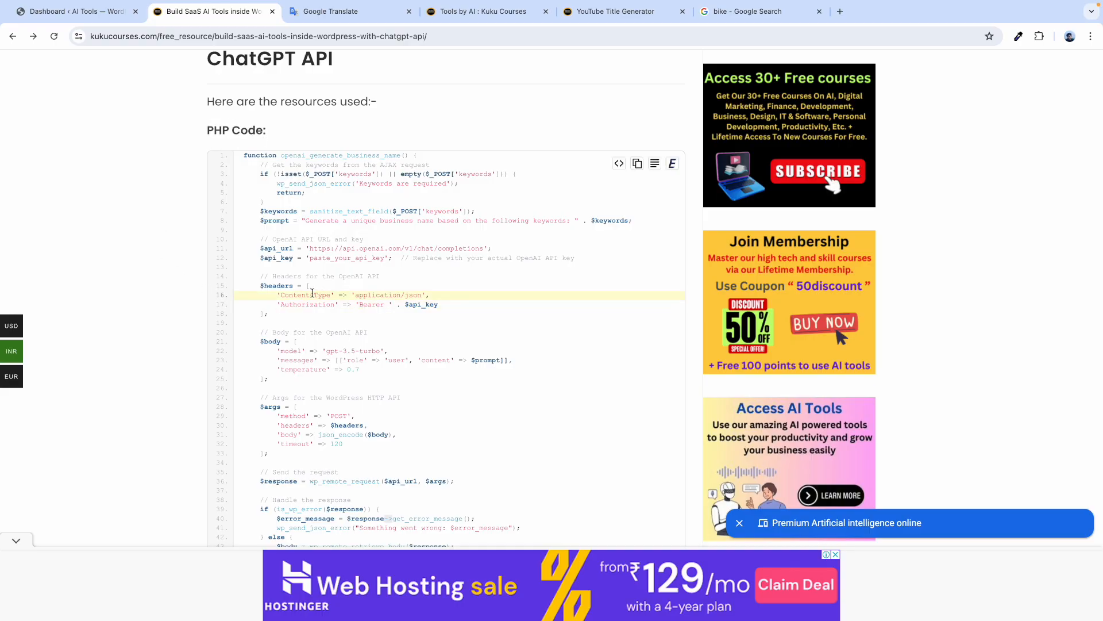
key(ctrl+Right)
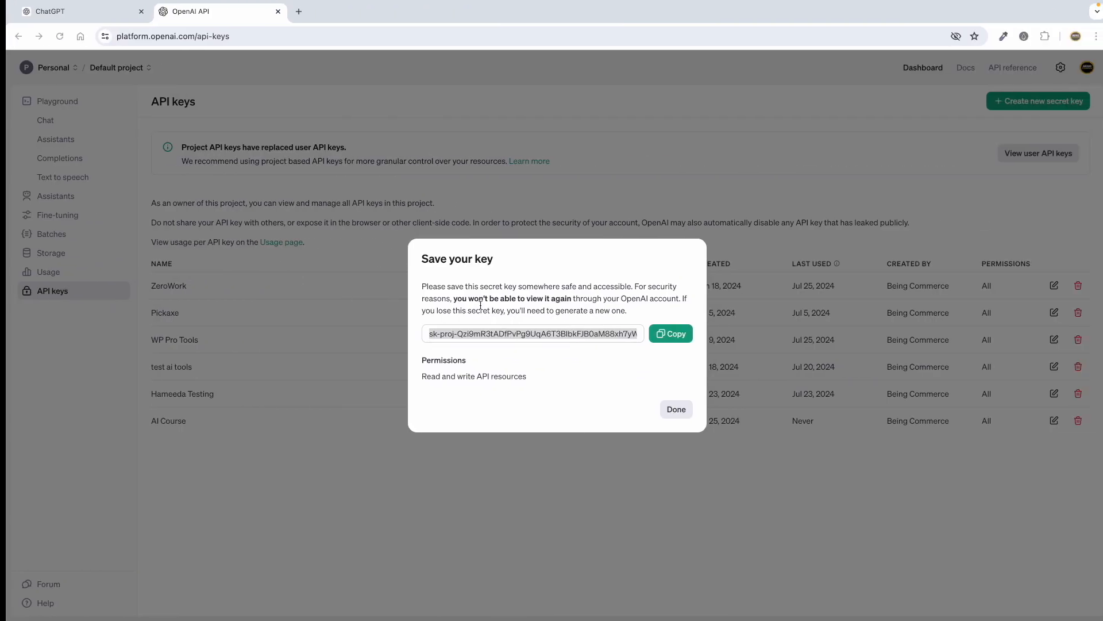
click(660, 339)
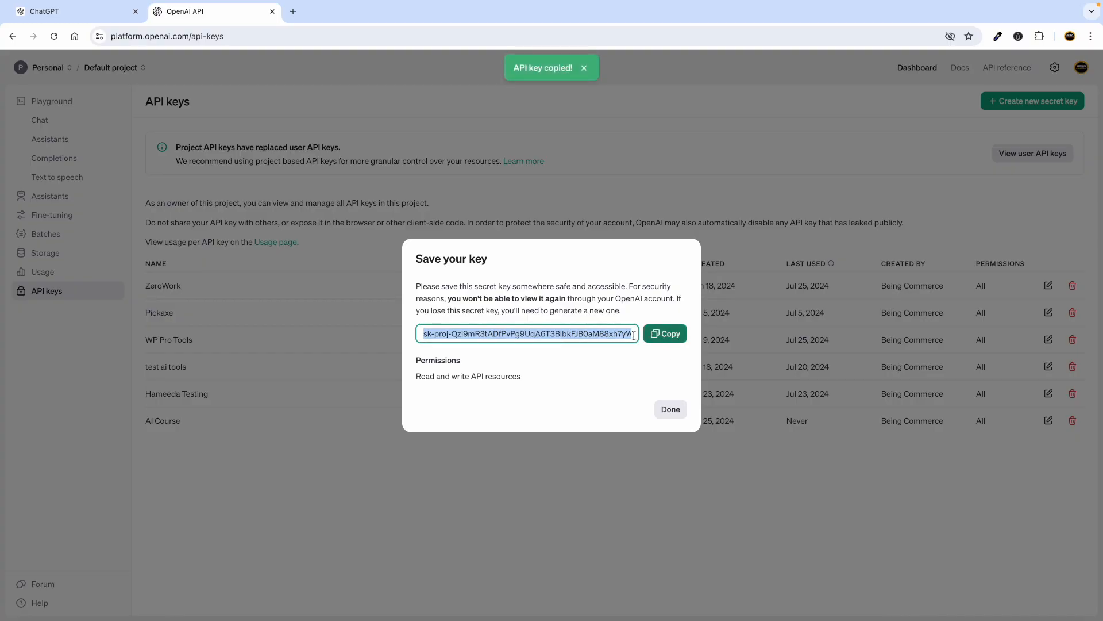
key(ctrl+Left)
Highlight the $api_key line and its 'paste_your_api_key' placeholder in the PHP code.
scroll(339, 291, up, 5)
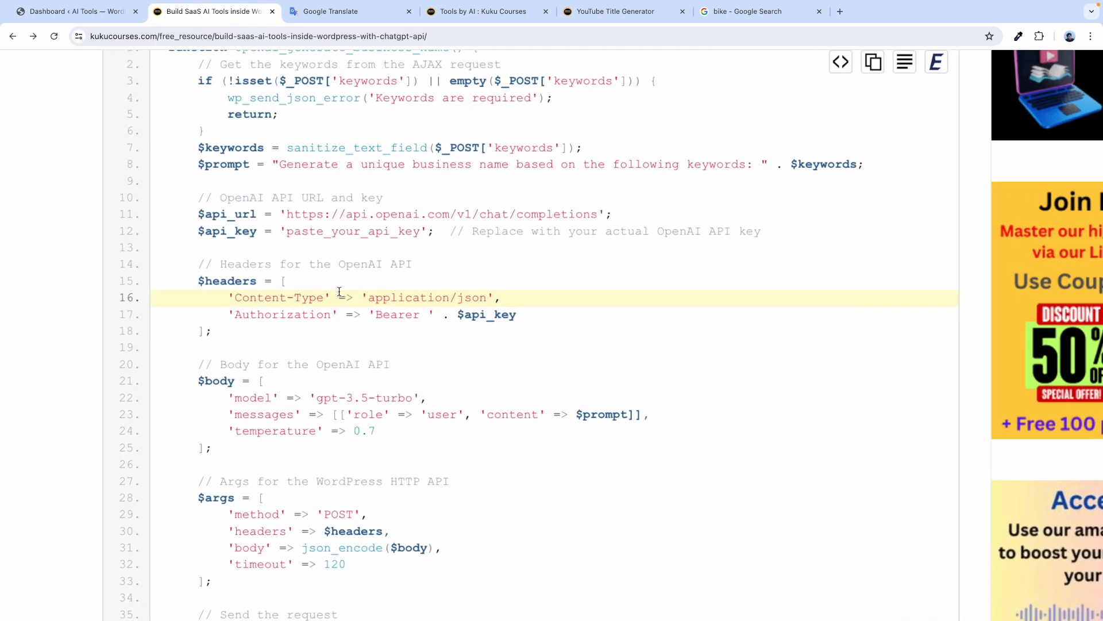
scroll(339, 291, up, 3)
click(220, 253)
drag(112, 191, 475, 191)
click(227, 201)
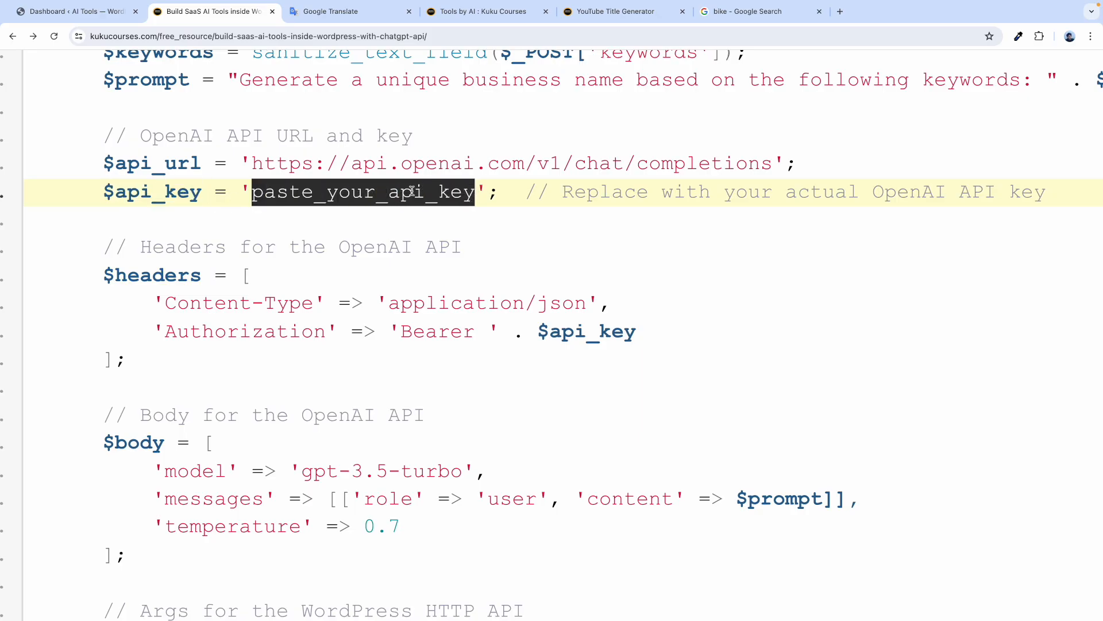
key(ctrl+Right)
key(ctrl+Left)
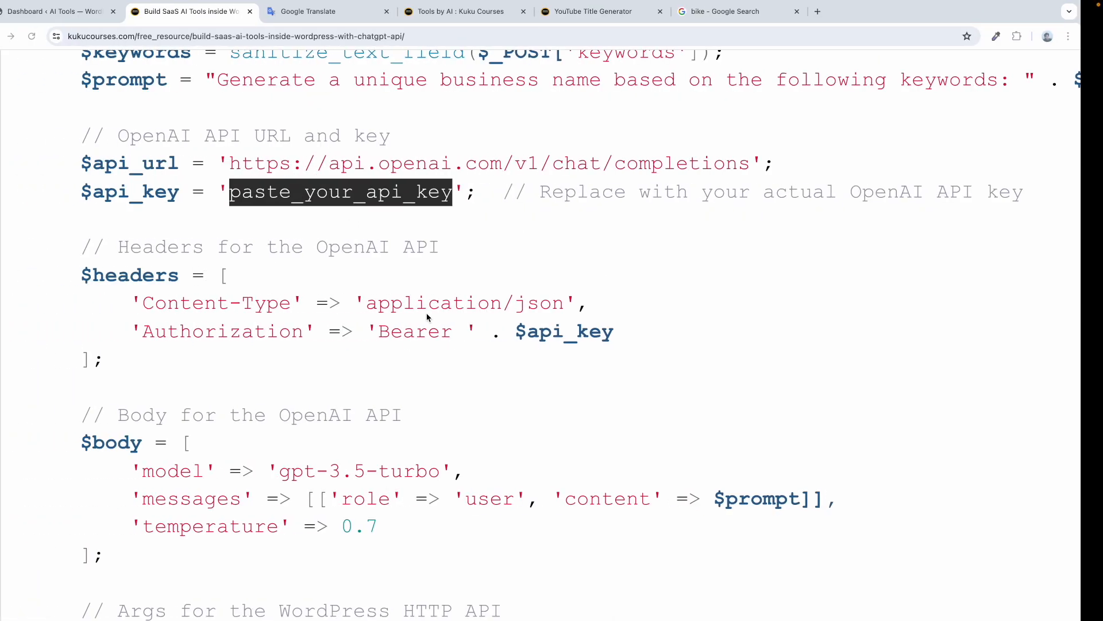
scroll(353, 309, down, 5)
click(136, 229)
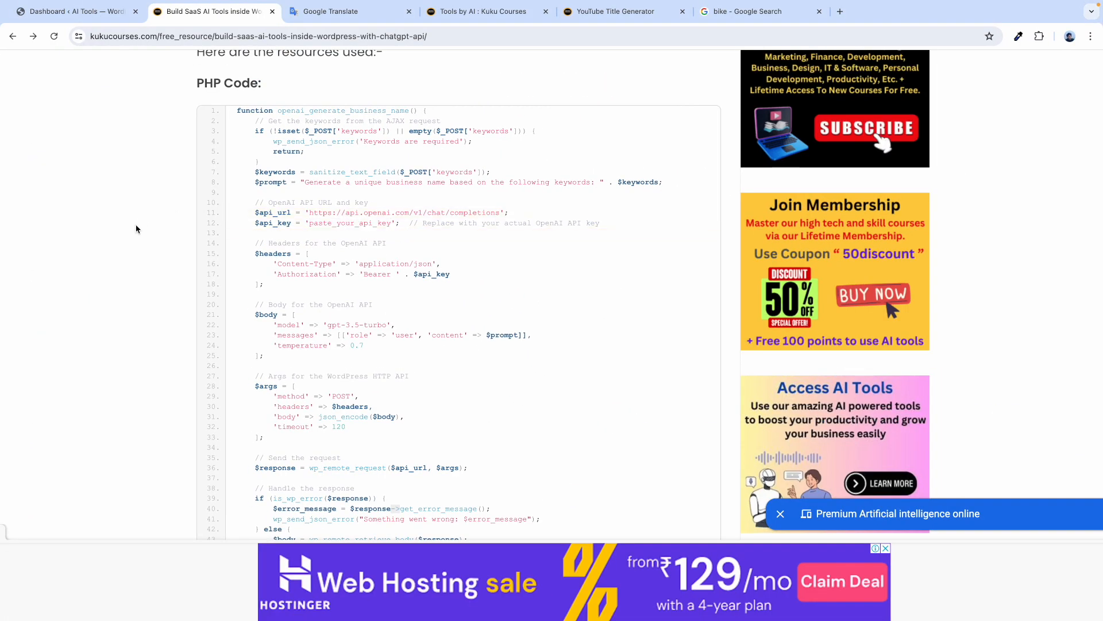
scroll(137, 229, down, 2)
Copy the whole PHP code, then open Installed Plugins and highlight WPCode Lite.
click(639, 165)
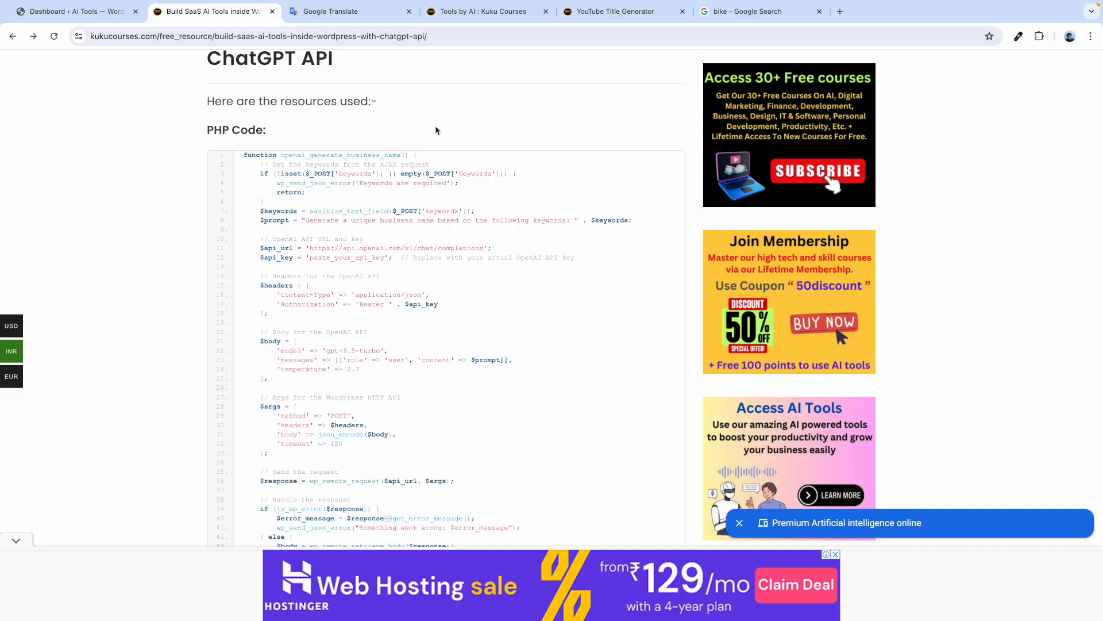
click(337, 12)
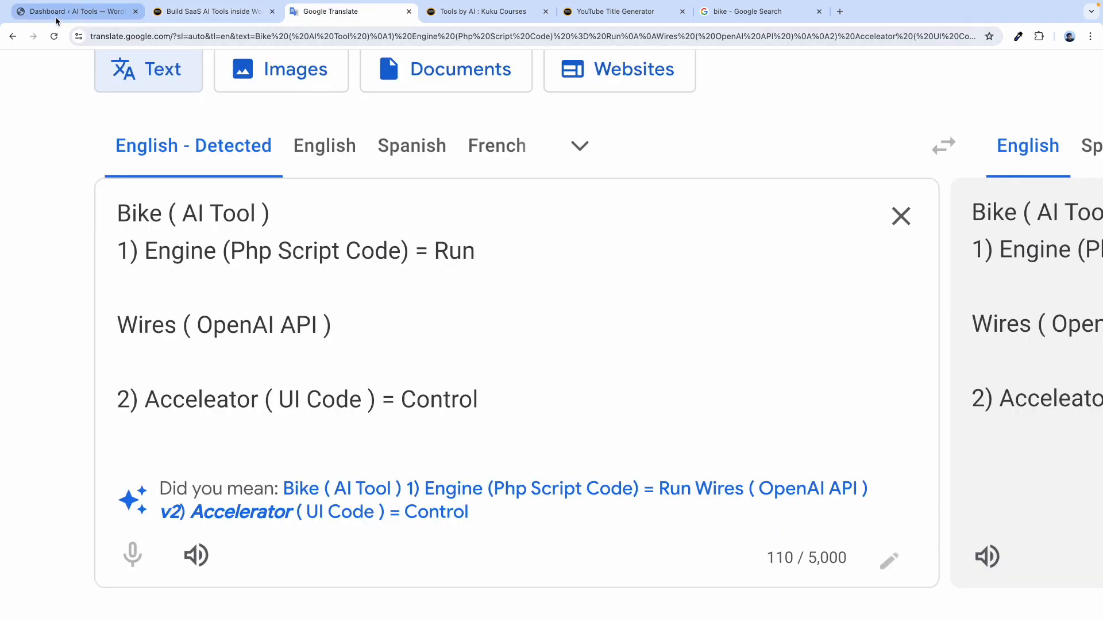
click(57, 12)
mouse_move(69, 303)
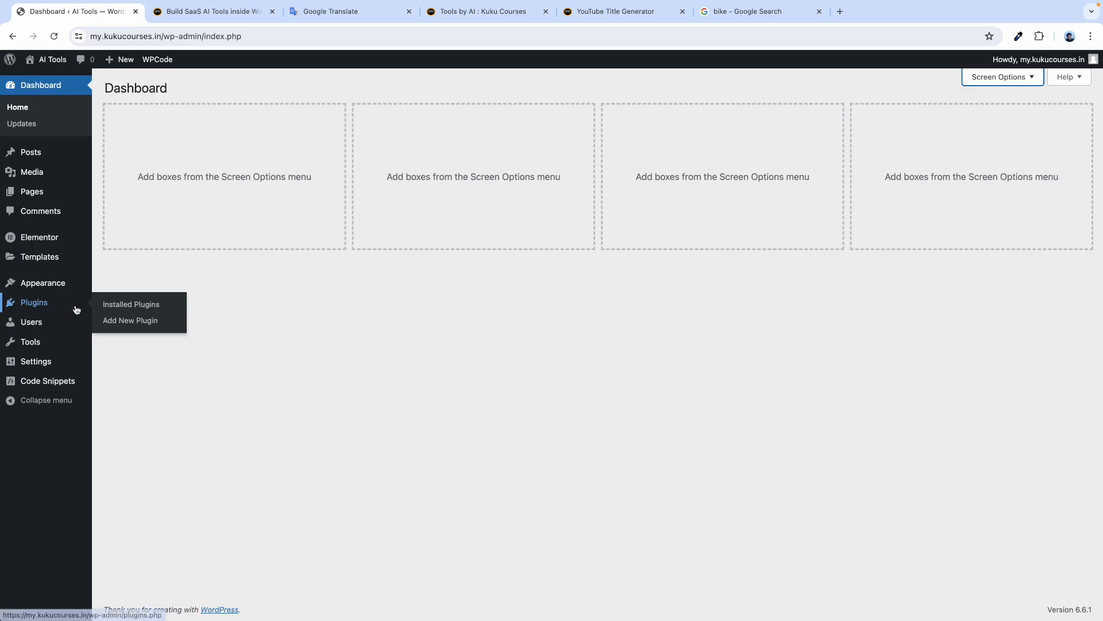
click(126, 308)
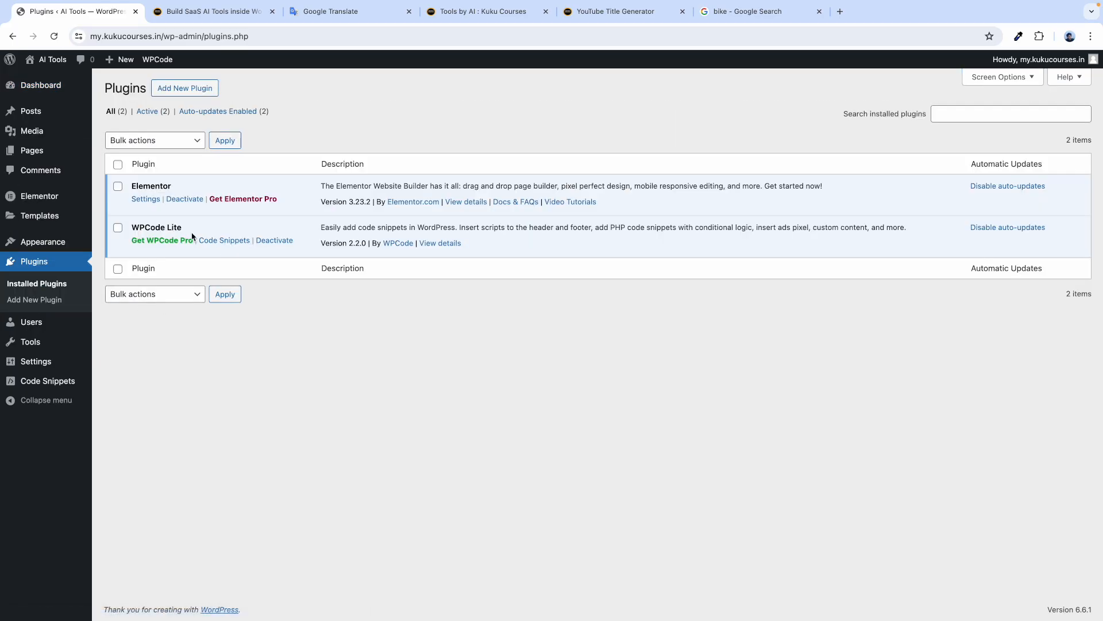
drag(134, 227, 192, 226)
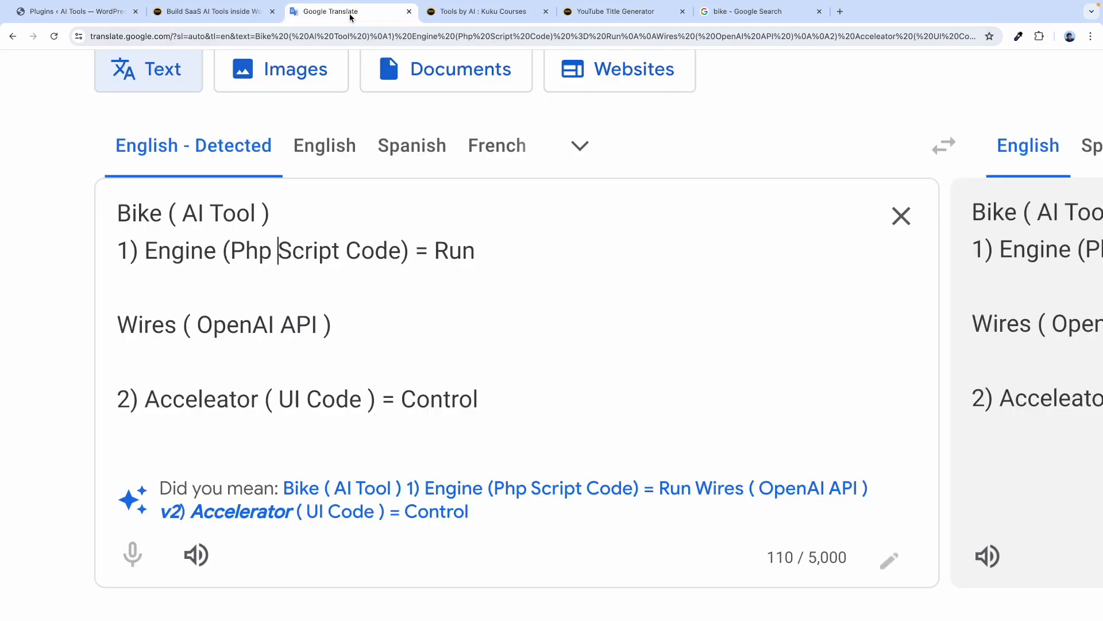
Extend the Engine line to 'Php Script Code - WPCode Plugin' and return to the WordPress Dashboard.
click(361, 16)
click(403, 250)
text(- Q)
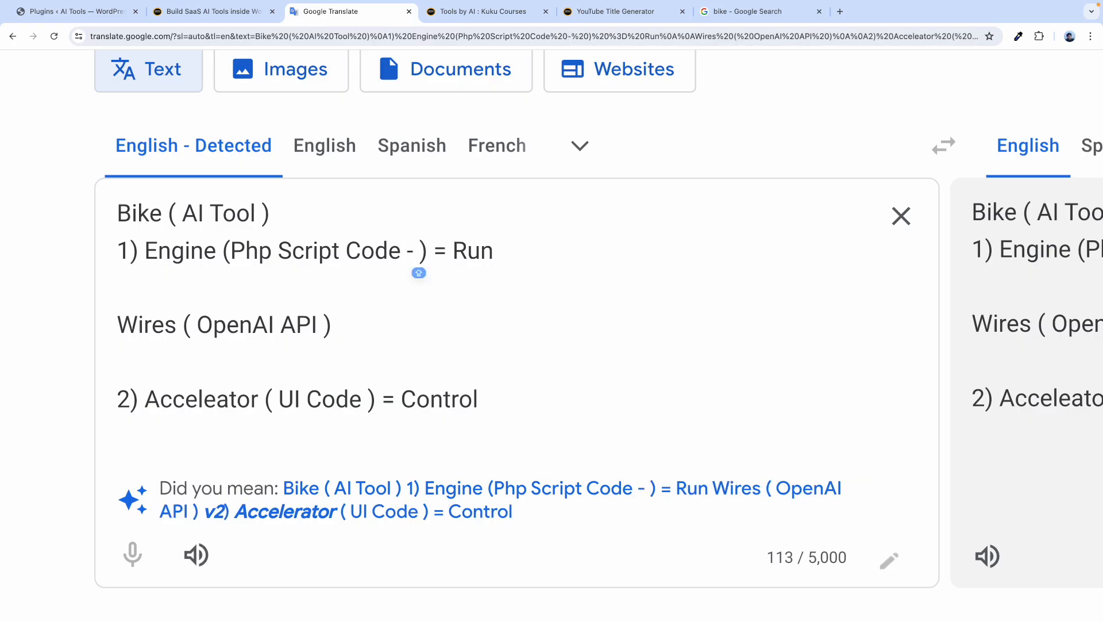
key(BackSpace)
text(WP )
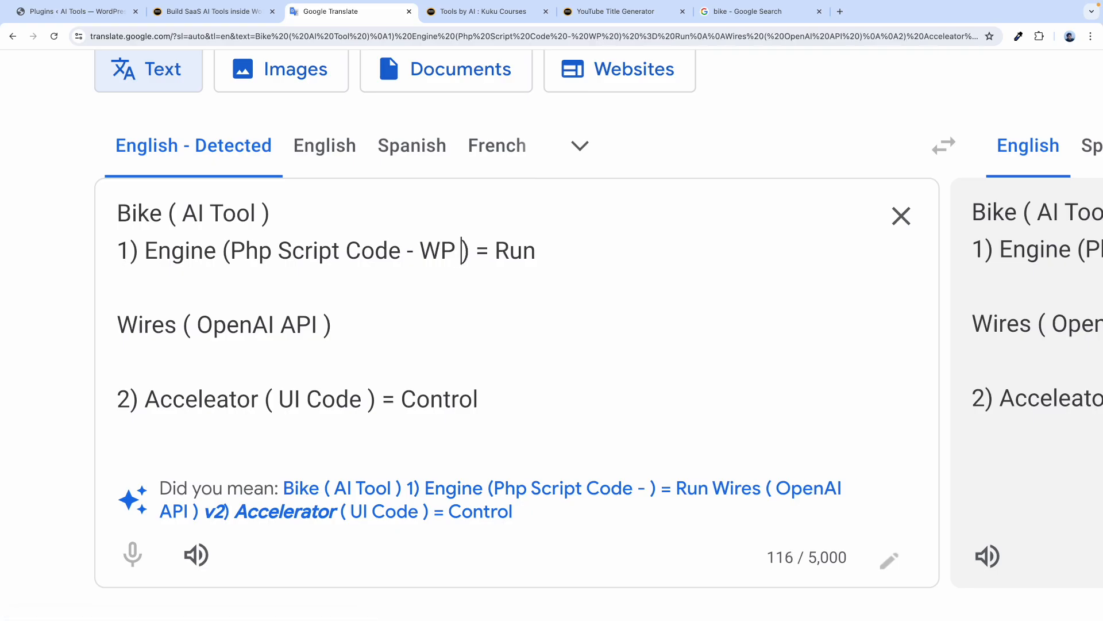
text(Code)
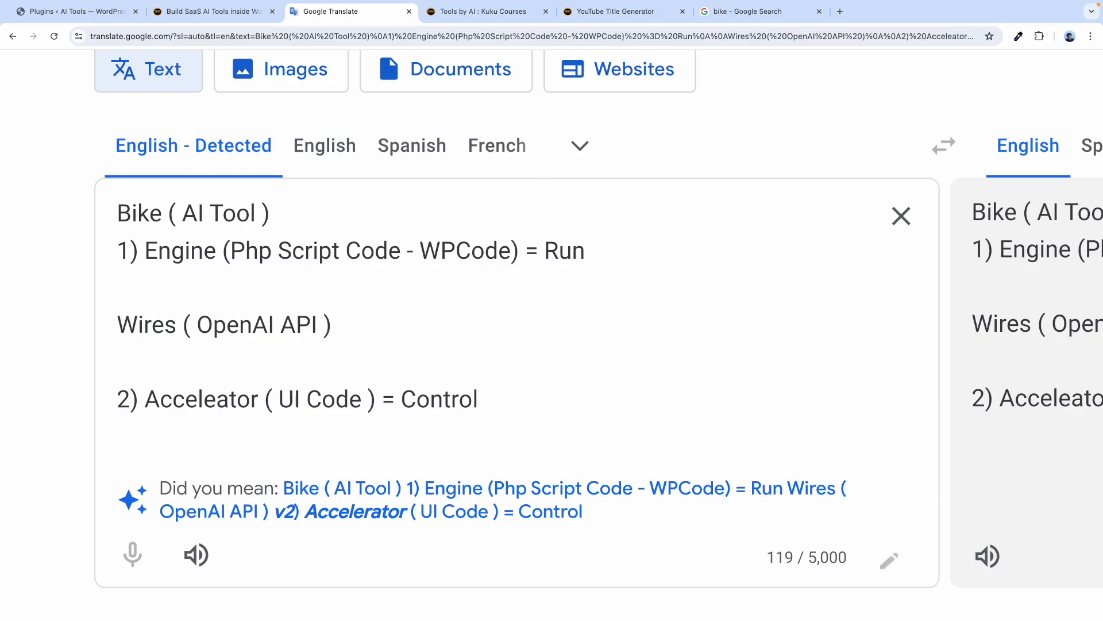
key(Caps_Lock)
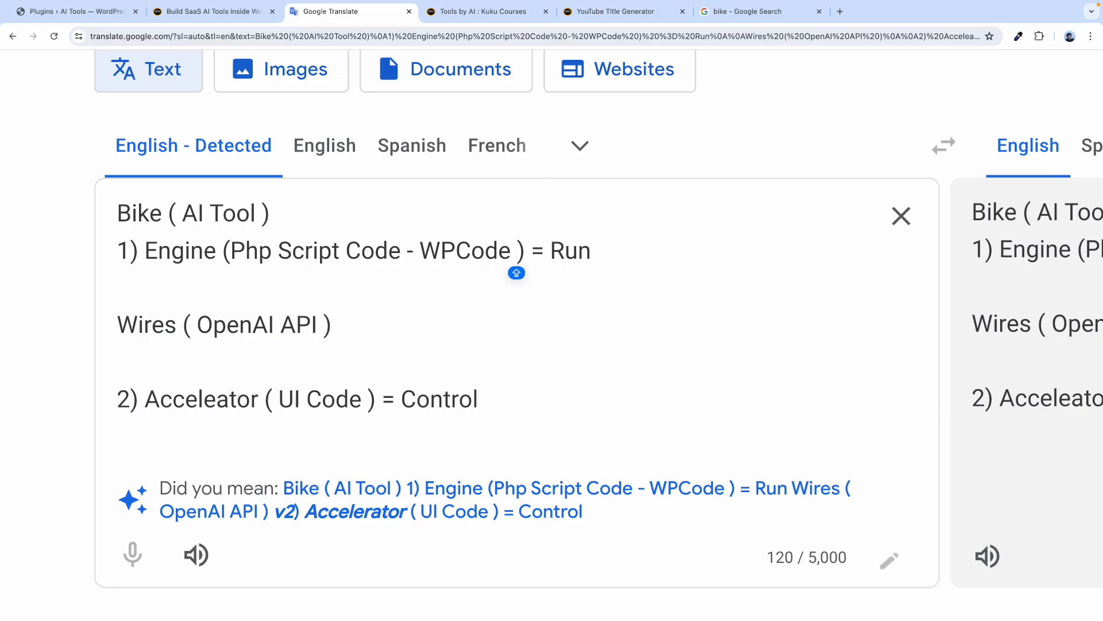
text(Plugin)
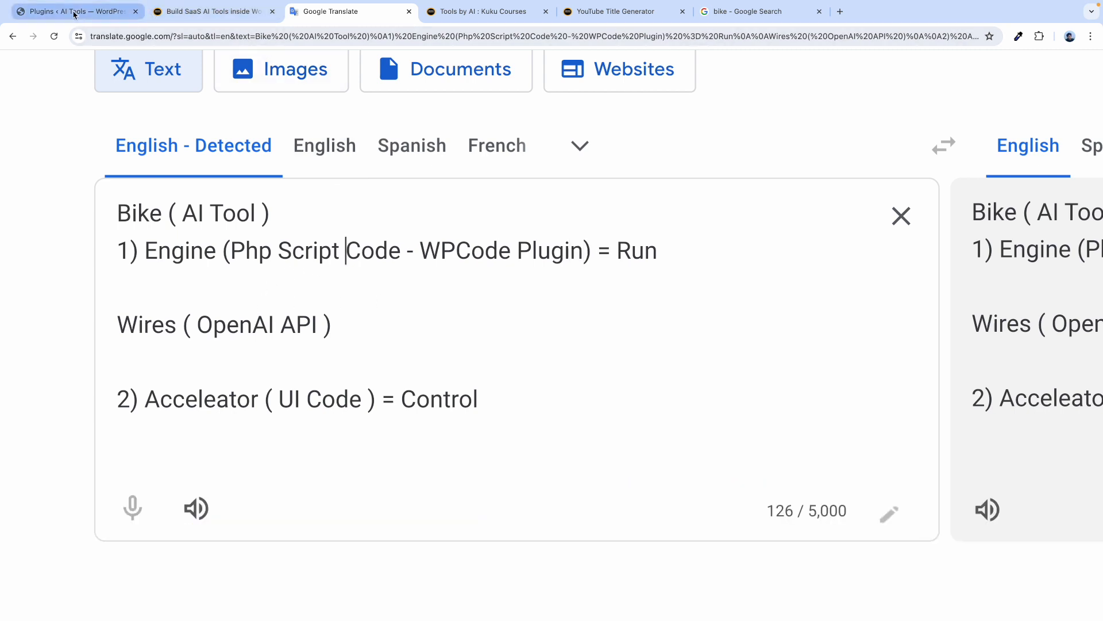
click(77, 12)
click(40, 85)
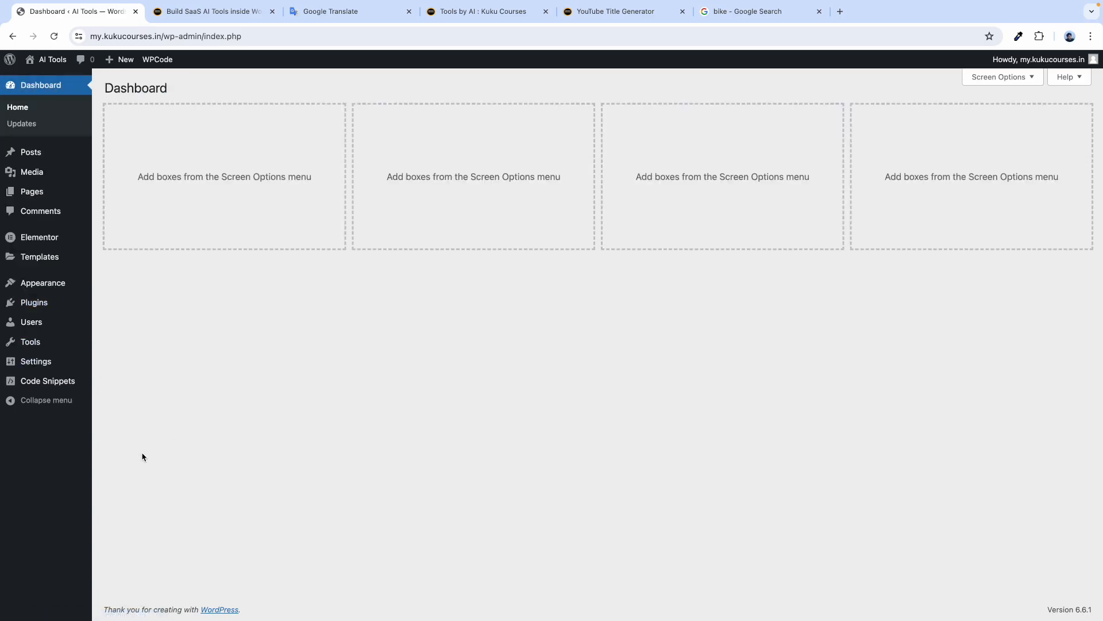
Add a new WPCode custom snippet via Code Snippets > Add Snippet and focus its title.
mouse_move(47, 384)
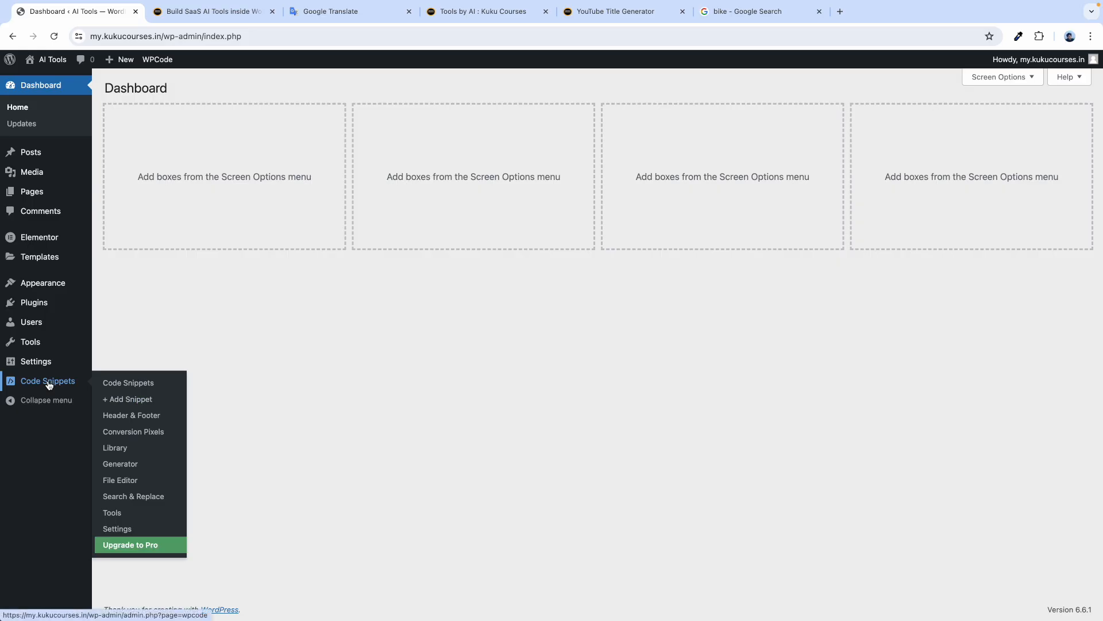
click(126, 399)
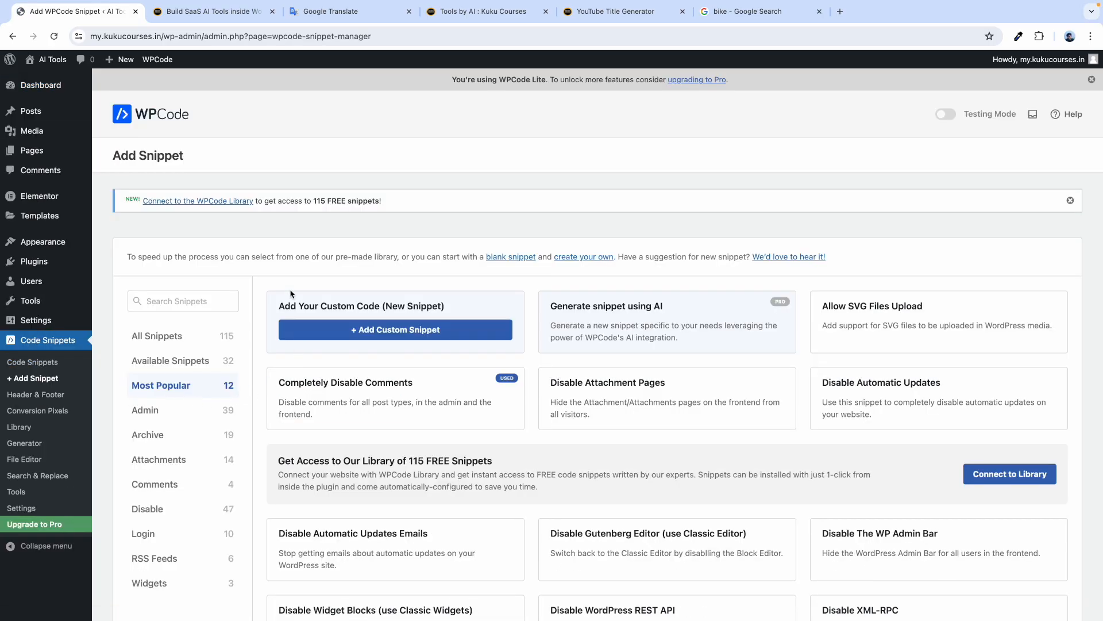
click(382, 335)
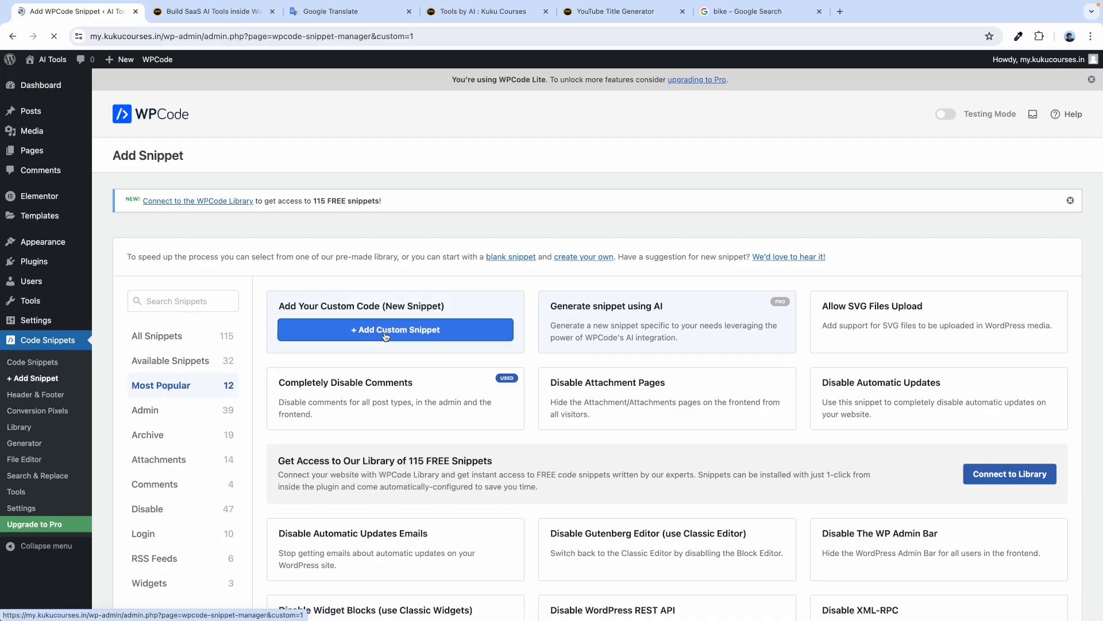
click(158, 247)
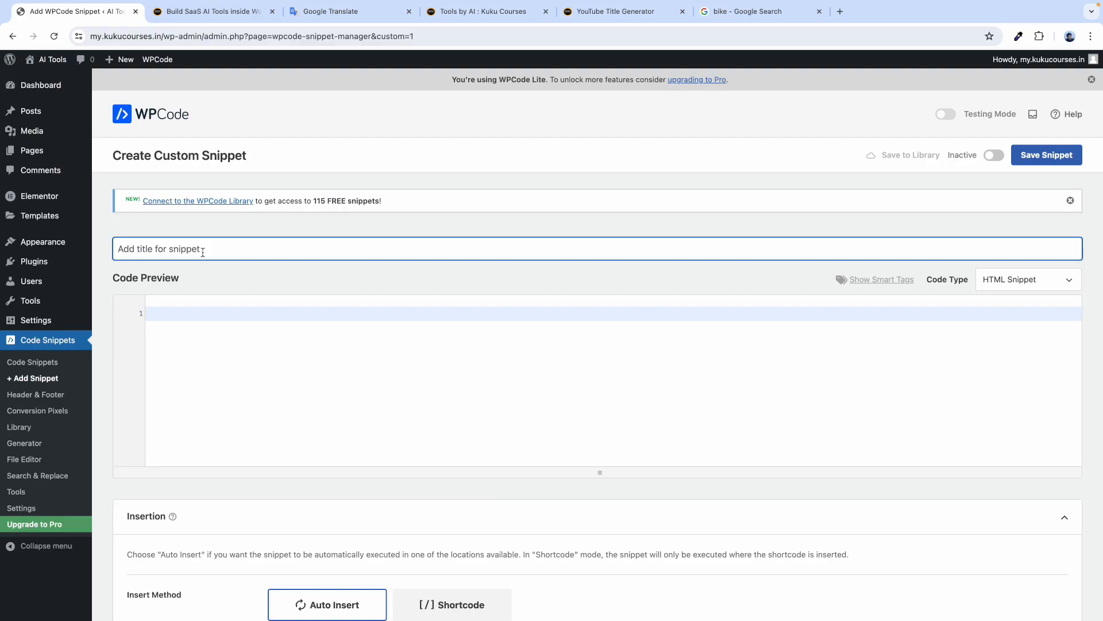
Look up the function name in the resource page's PHP code.
click(213, 11)
scroll(289, 211, up, 1)
ctrl+scroll(386, 196, up, 5)
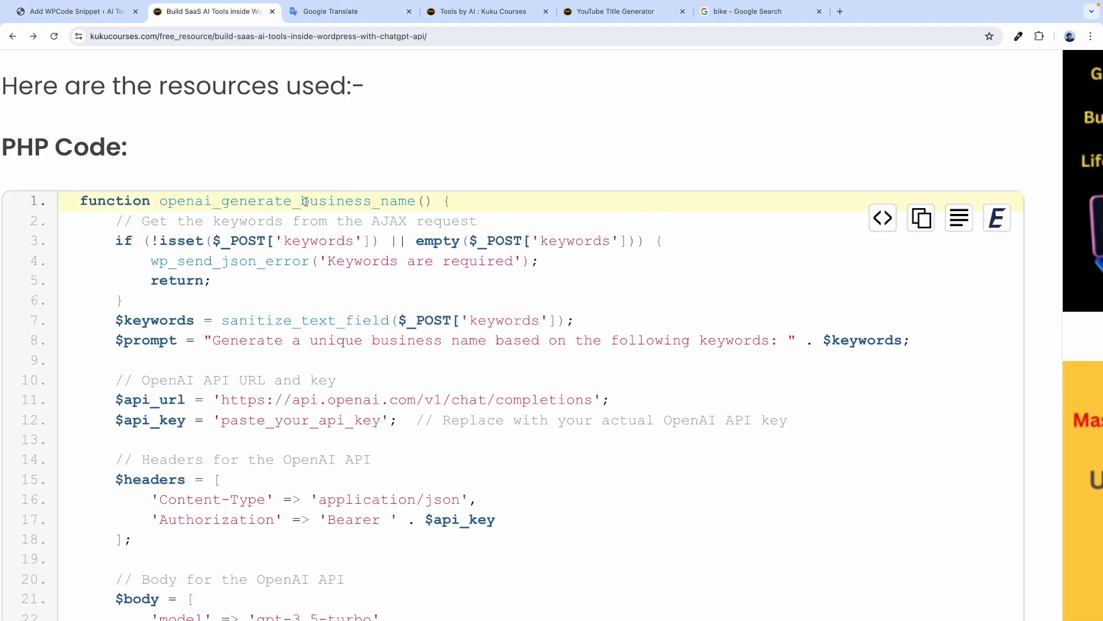
drag(305, 201, 425, 201)
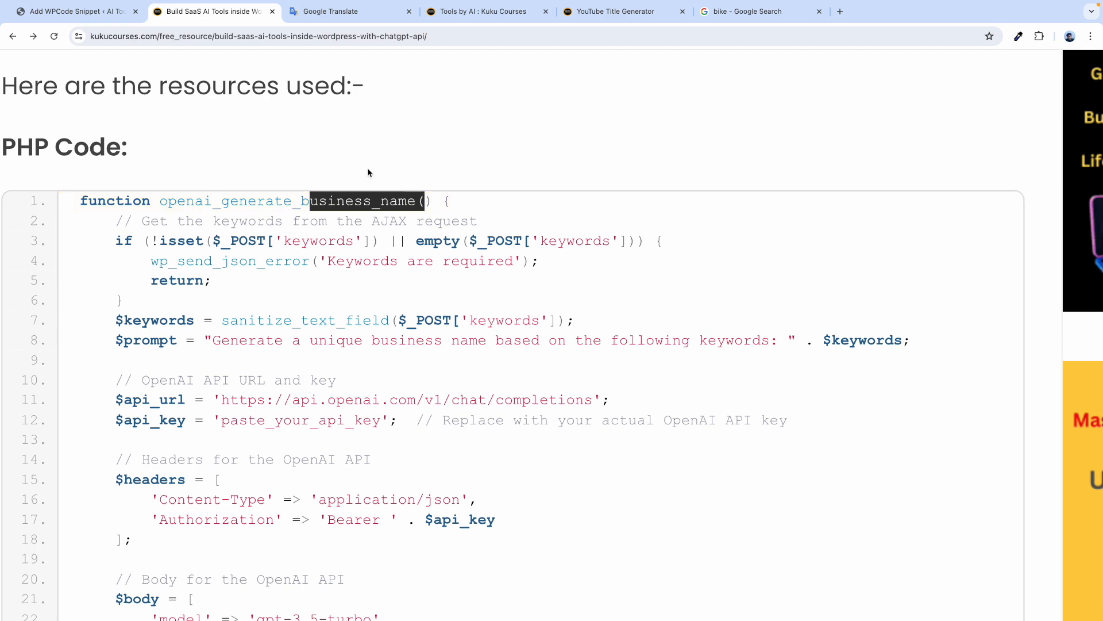
ctrl+scroll(358, 161, down, 5)
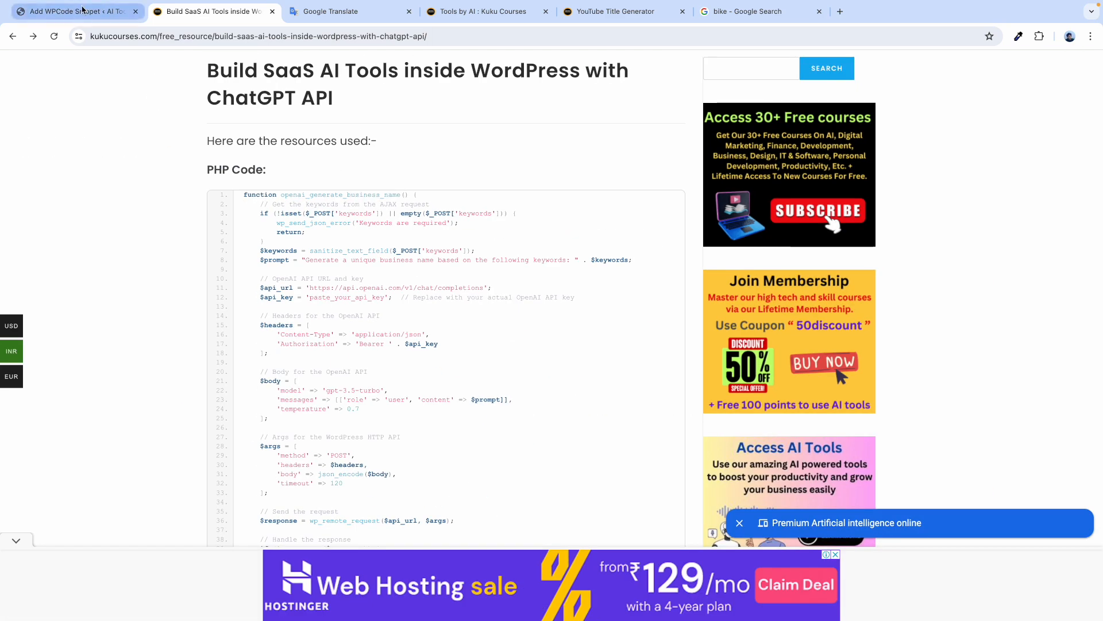
click(75, 11)
Title the new snippet 'Business Name Generator Tool'.
click(132, 248)
text(B)
key(BackSpace)
text(Busine)
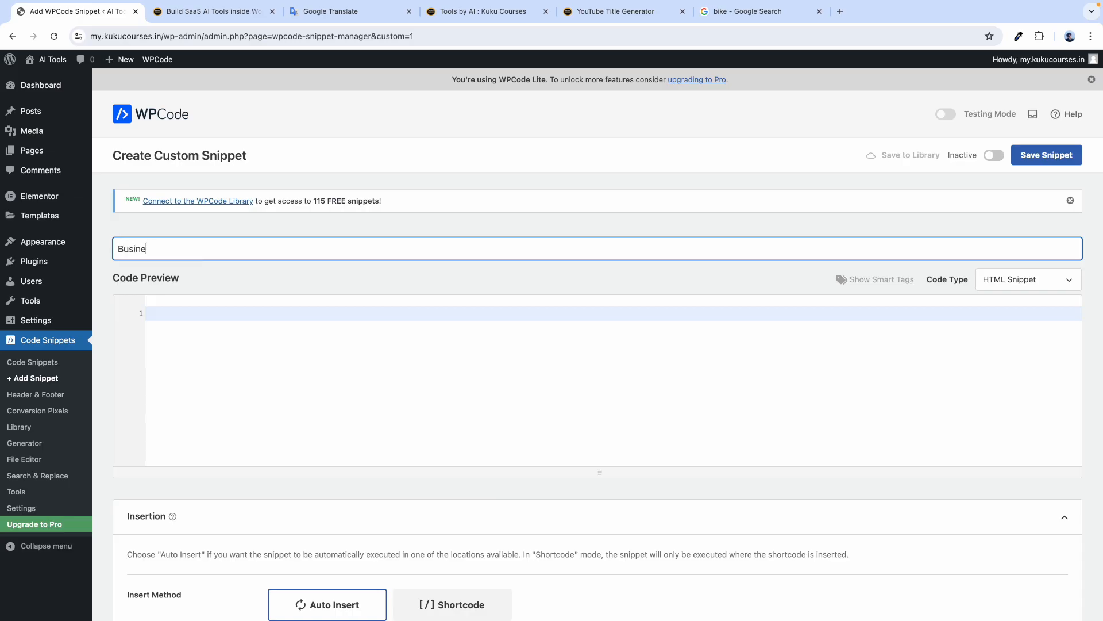
text(ss Name Generator T)
click(256, 278)
Switch the snippet to Active, leaving its code type unchanged after checking the PHP notes.
click(994, 155)
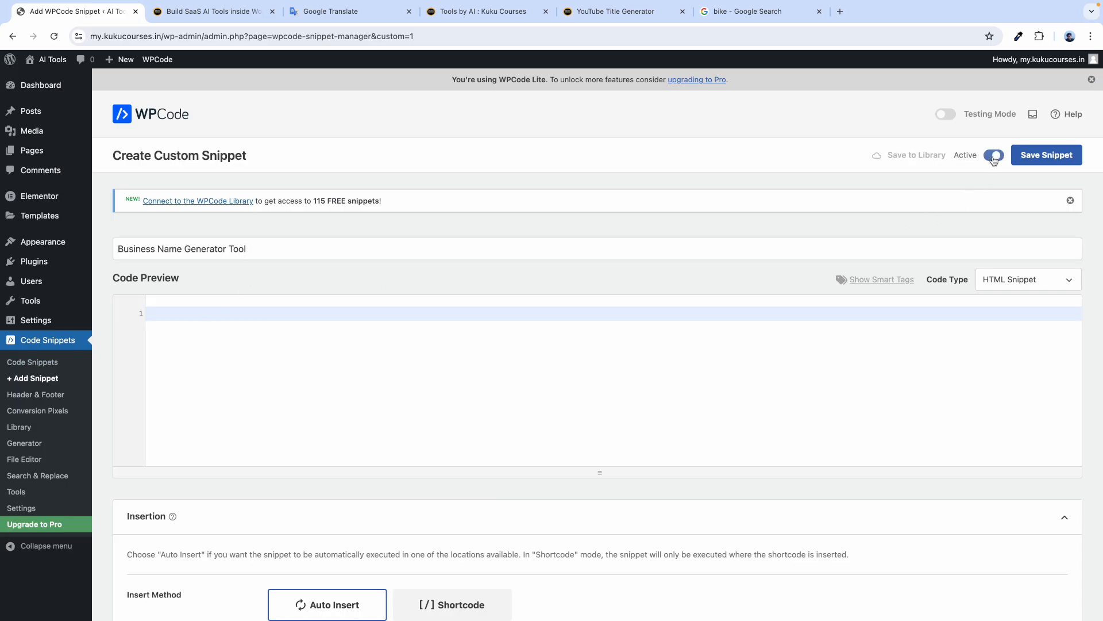
click(1002, 280)
click(659, 240)
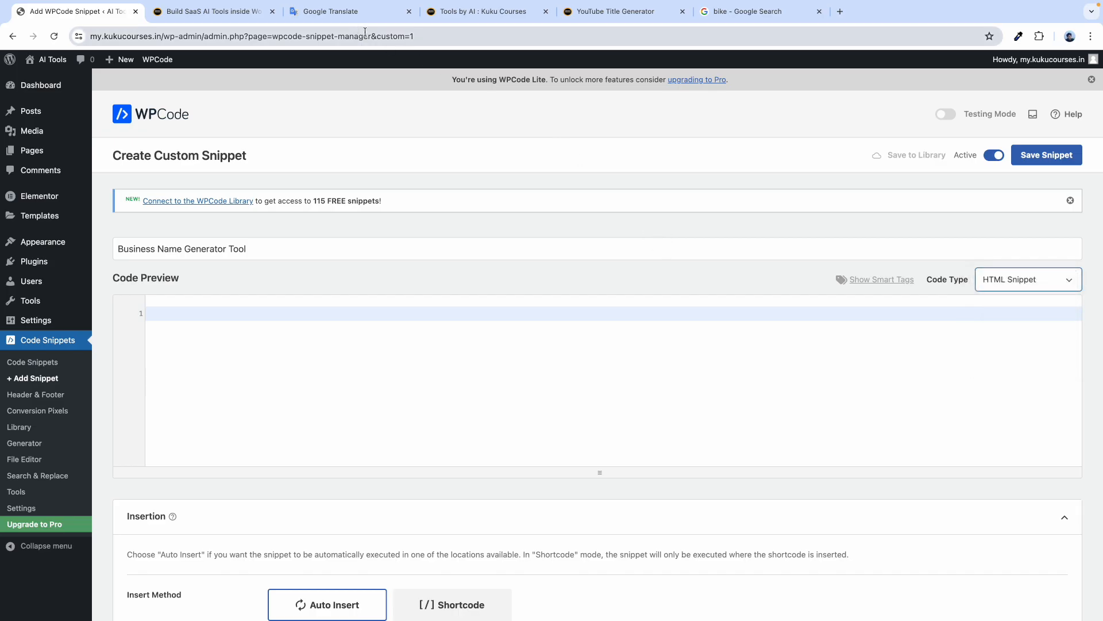
click(353, 14)
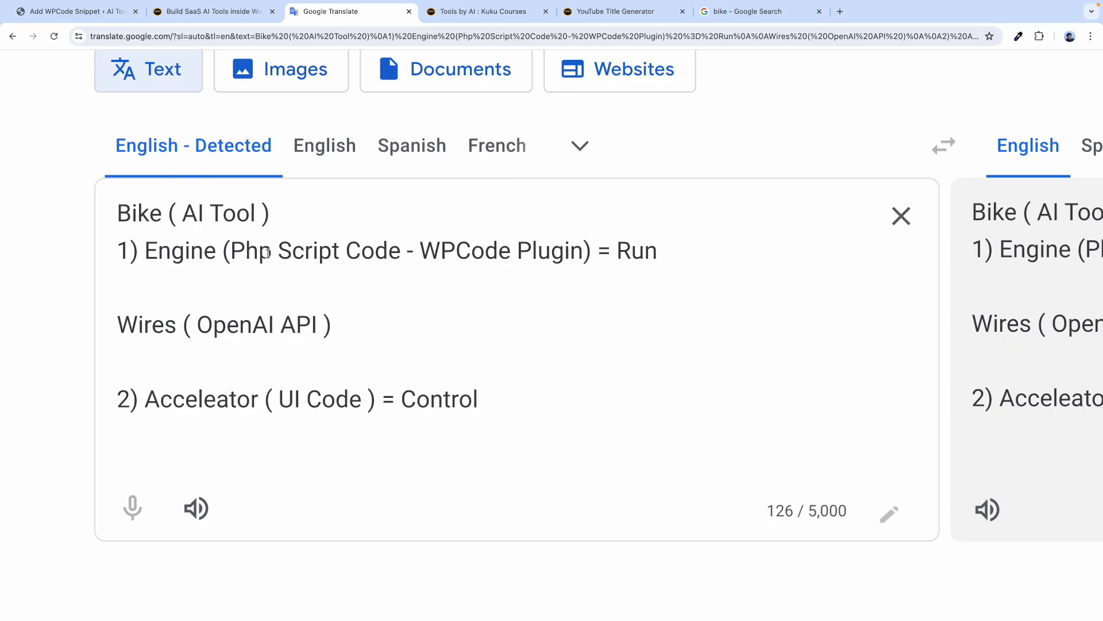
drag(272, 250, 246, 251)
click(246, 11)
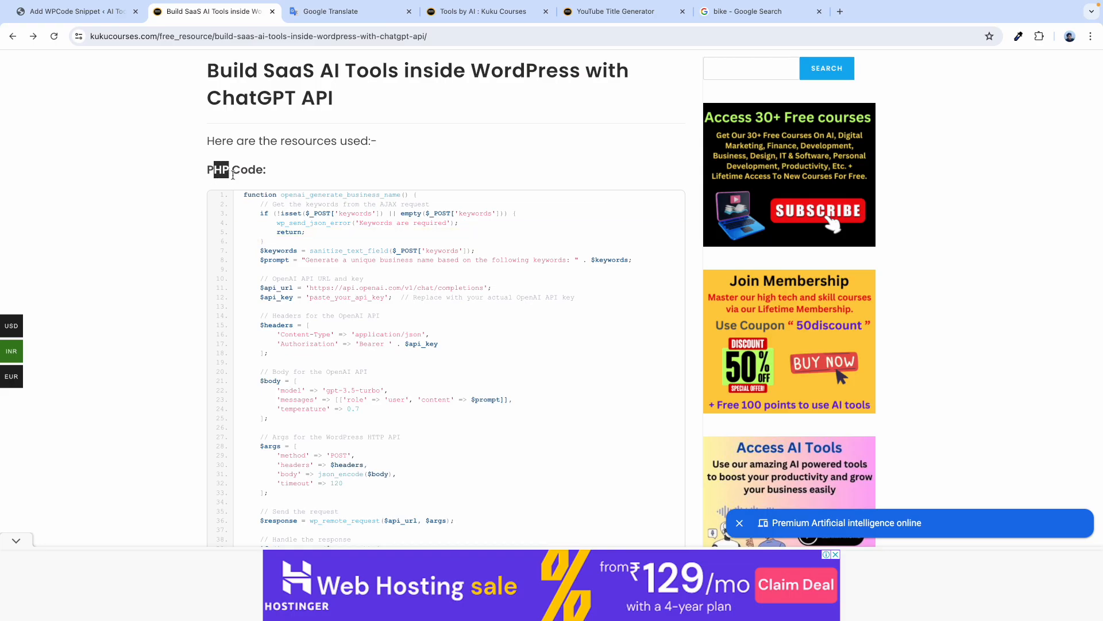
click(94, 17)
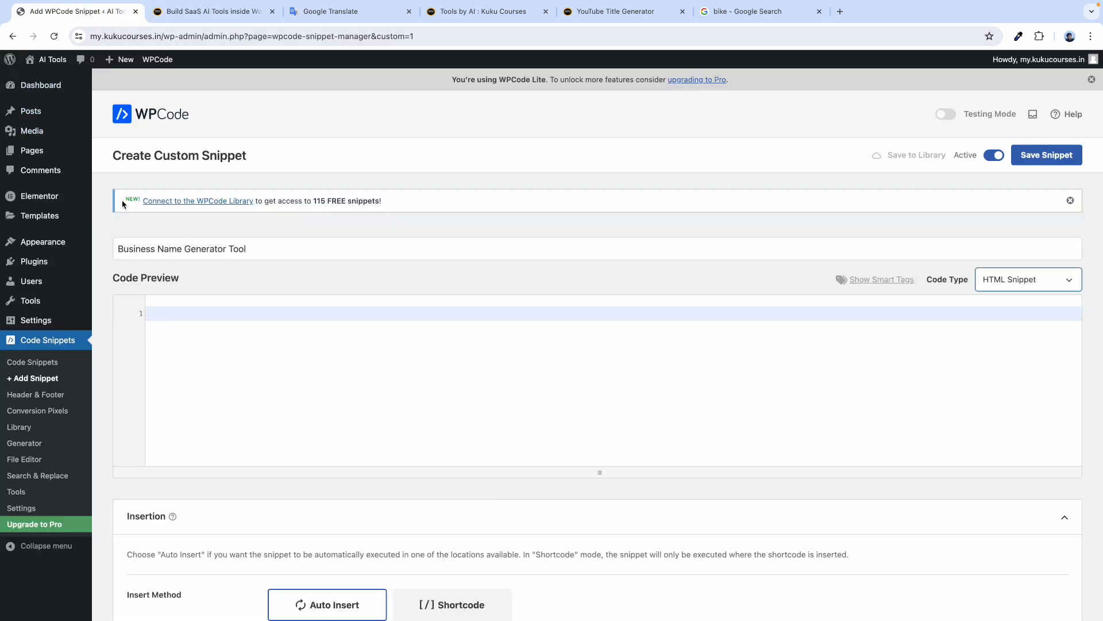
Set the code type to PHP Snippet and paste in the business name generator code.
click(1035, 284)
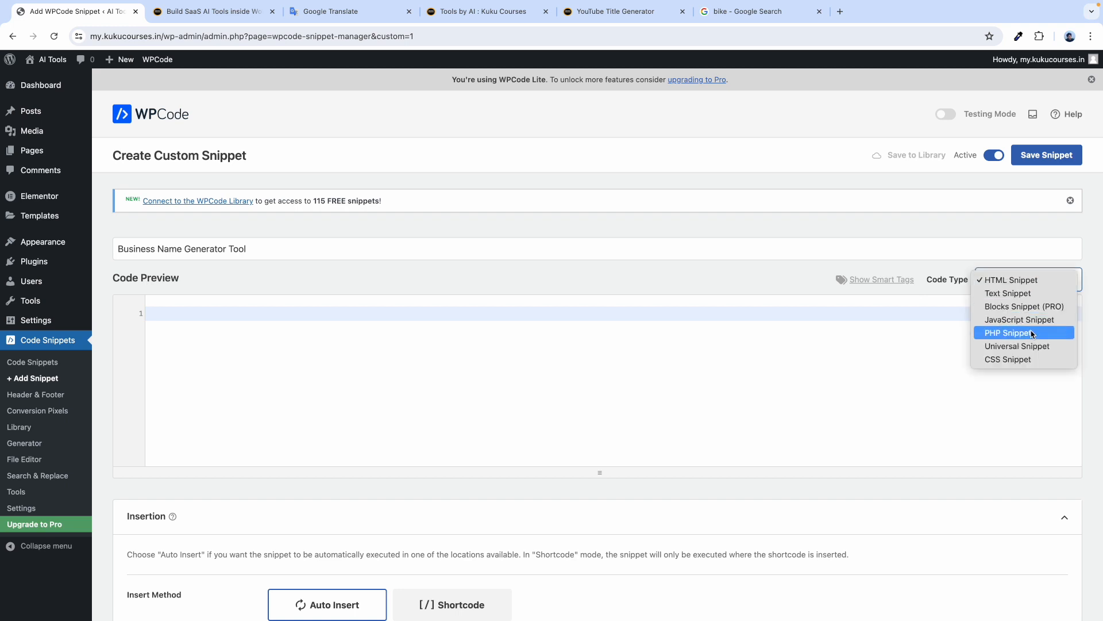
click(1007, 337)
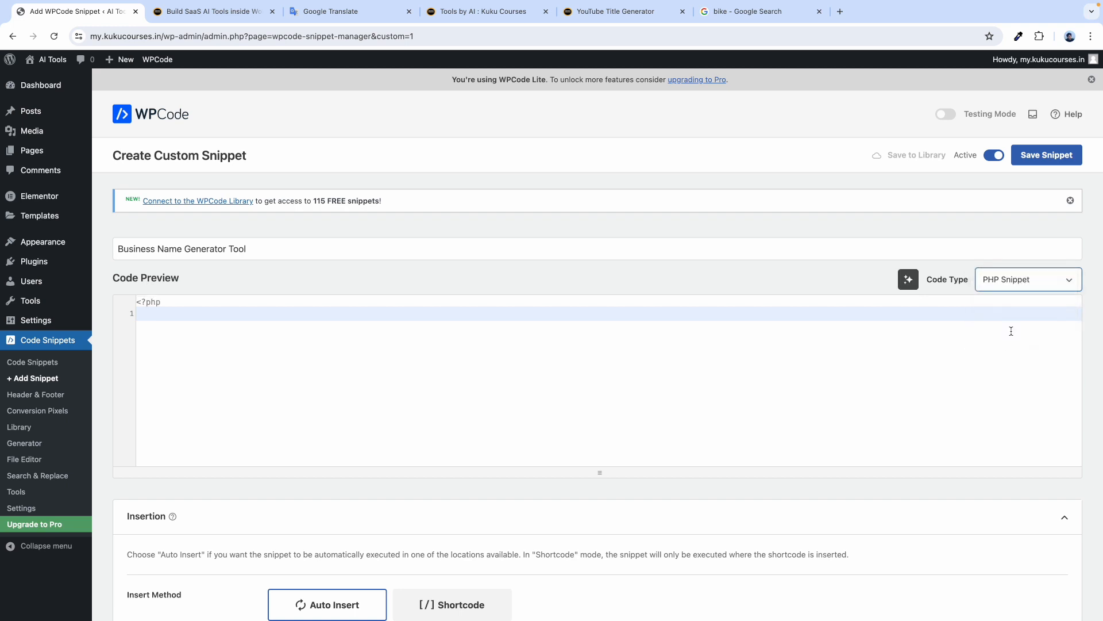
click(151, 316)
key(ctrl+v)
scroll(344, 379, up, 8)
Compare the pasted function name with the resource page and find the paste_your_api_key placeholder on line 12.
click(212, 11)
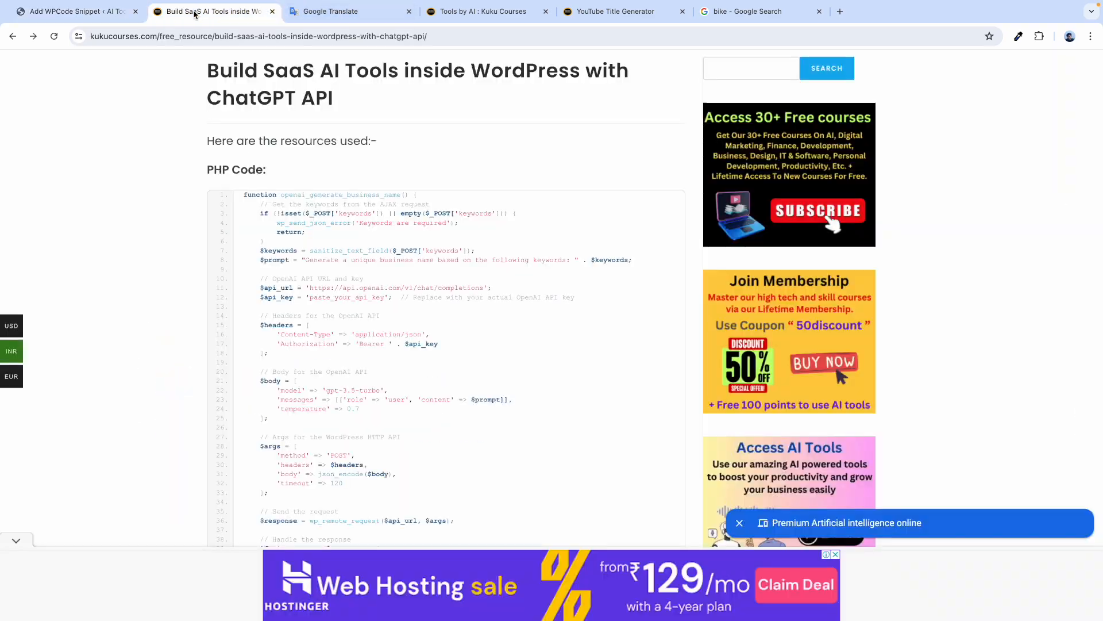
click(92, 13)
scroll(263, 361, up, 10)
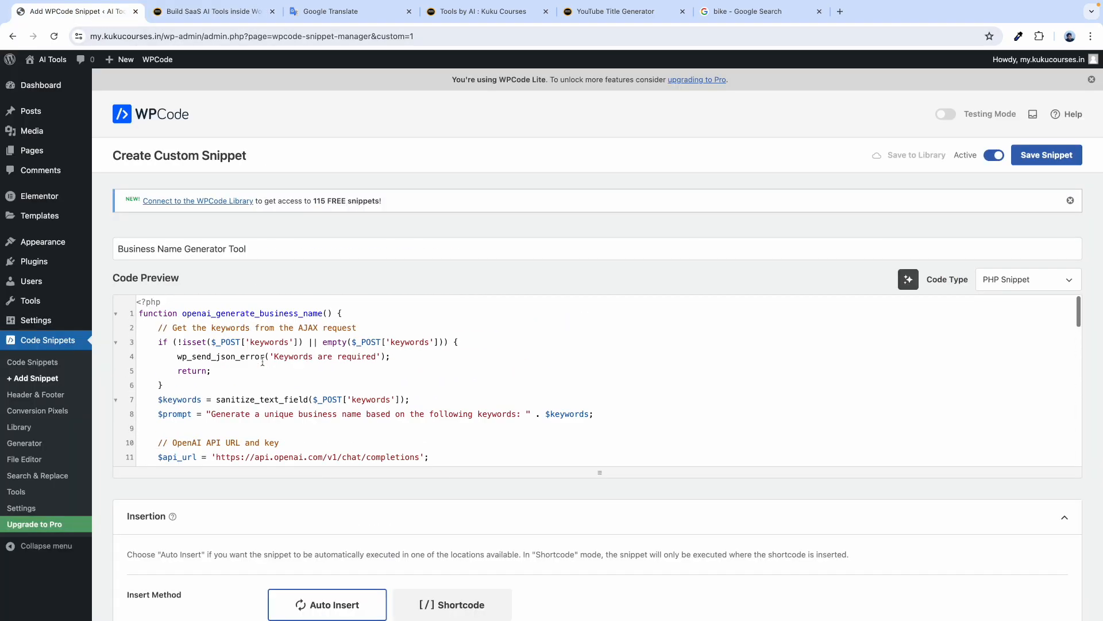
drag(181, 314, 333, 313)
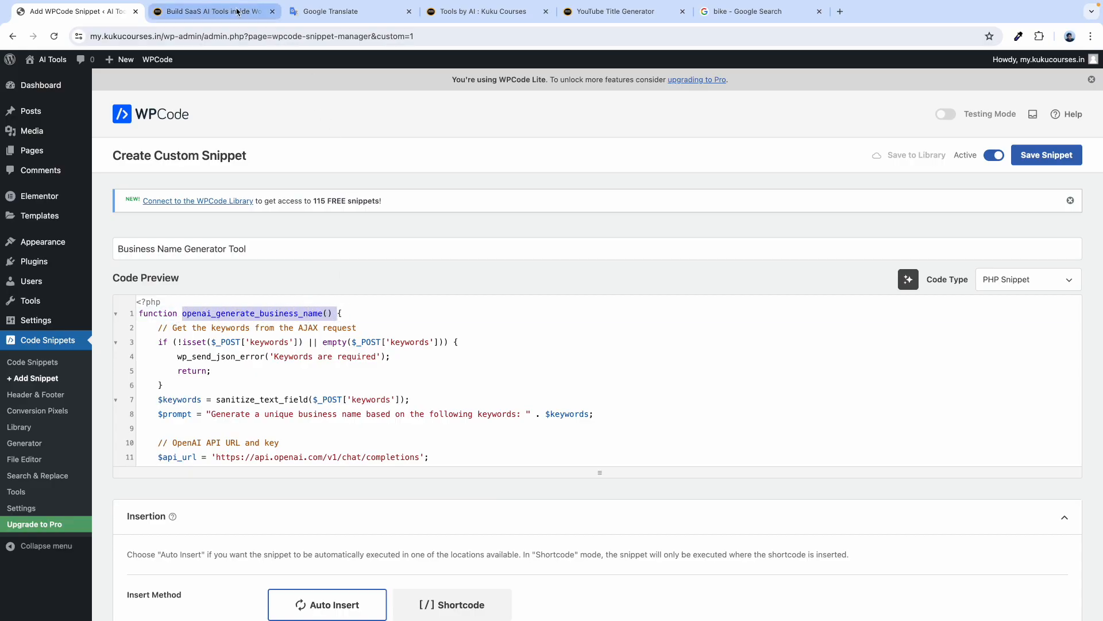
click(237, 11)
scroll(286, 198, up, 5)
drag(285, 194, 521, 193)
click(440, 147)
scroll(441, 147, down, 5)
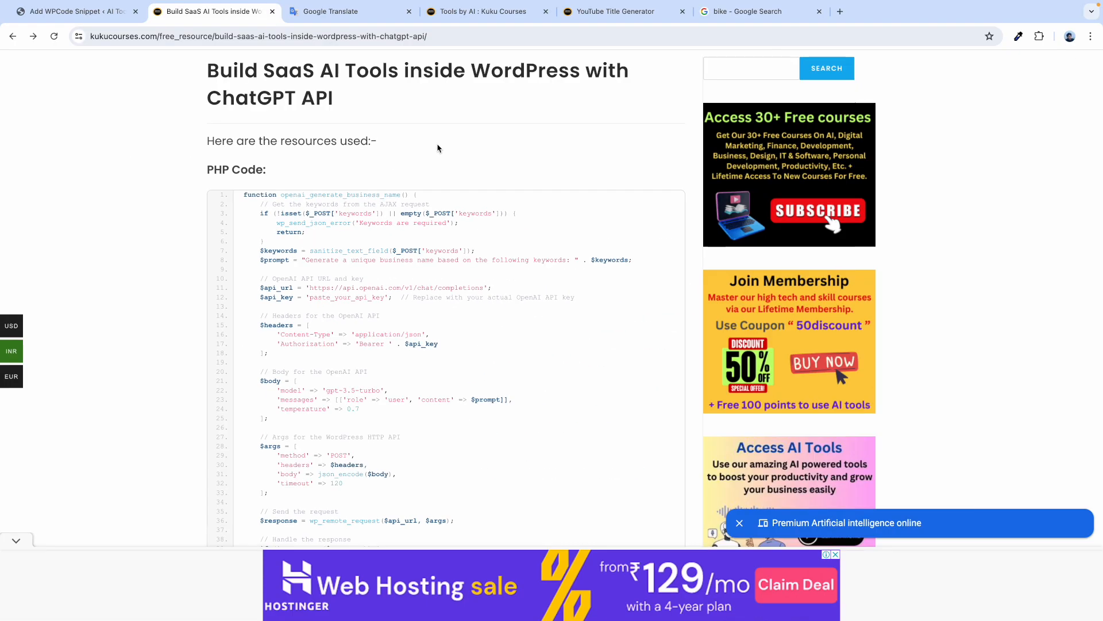
scroll(328, 267, up, 5)
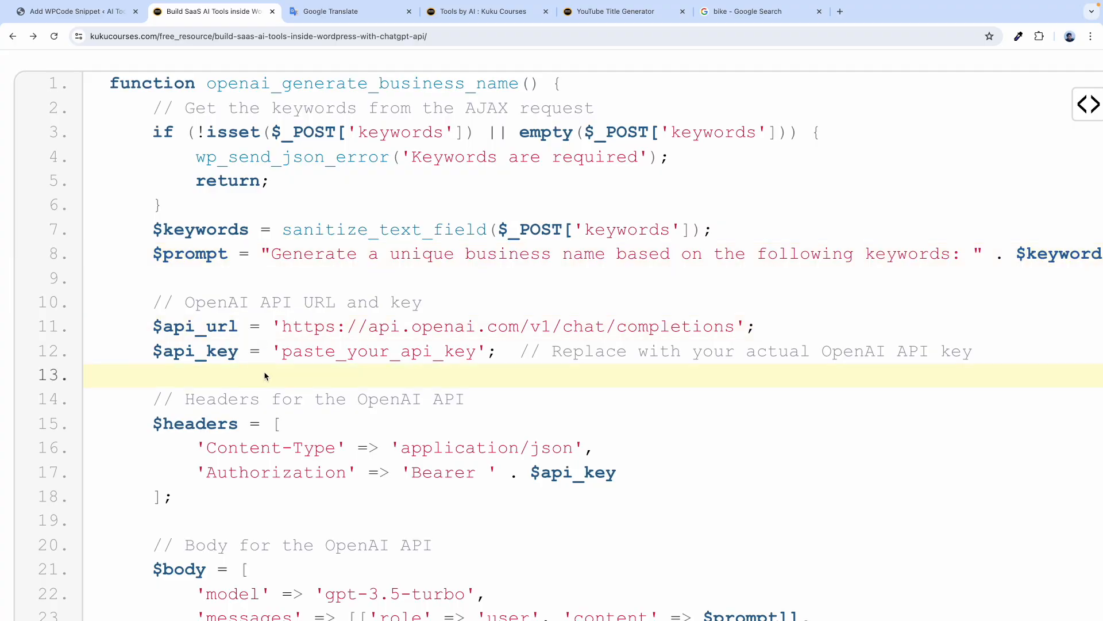
drag(283, 353, 475, 352)
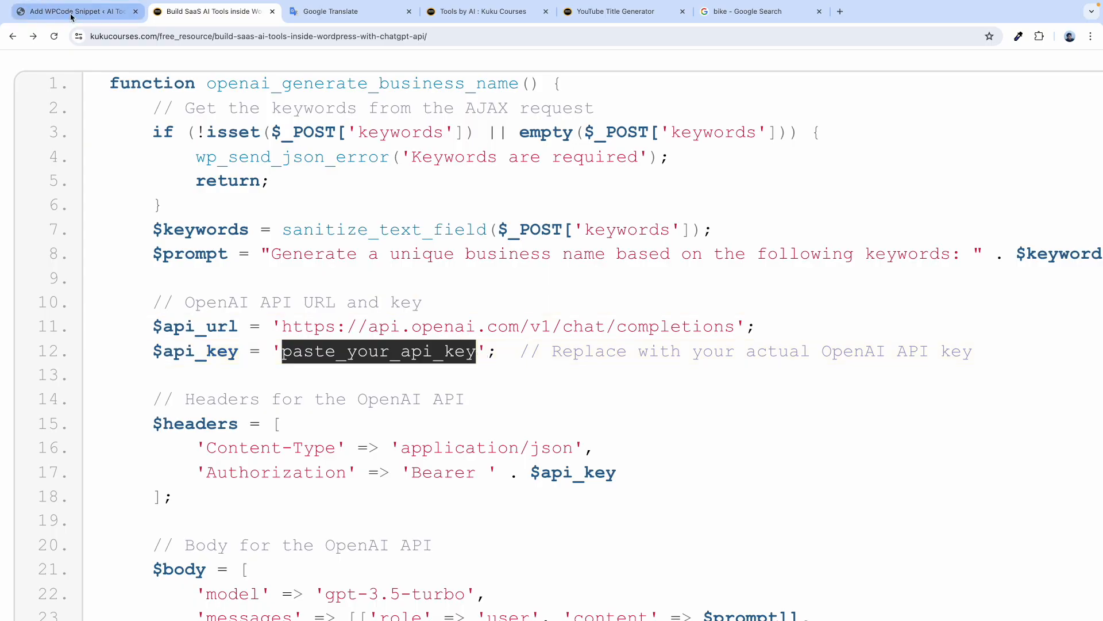
Replace the paste_your_api_key placeholder on line 12 with the copied OpenAI API key.
click(72, 16)
click(225, 414)
scroll(225, 413, down, 4)
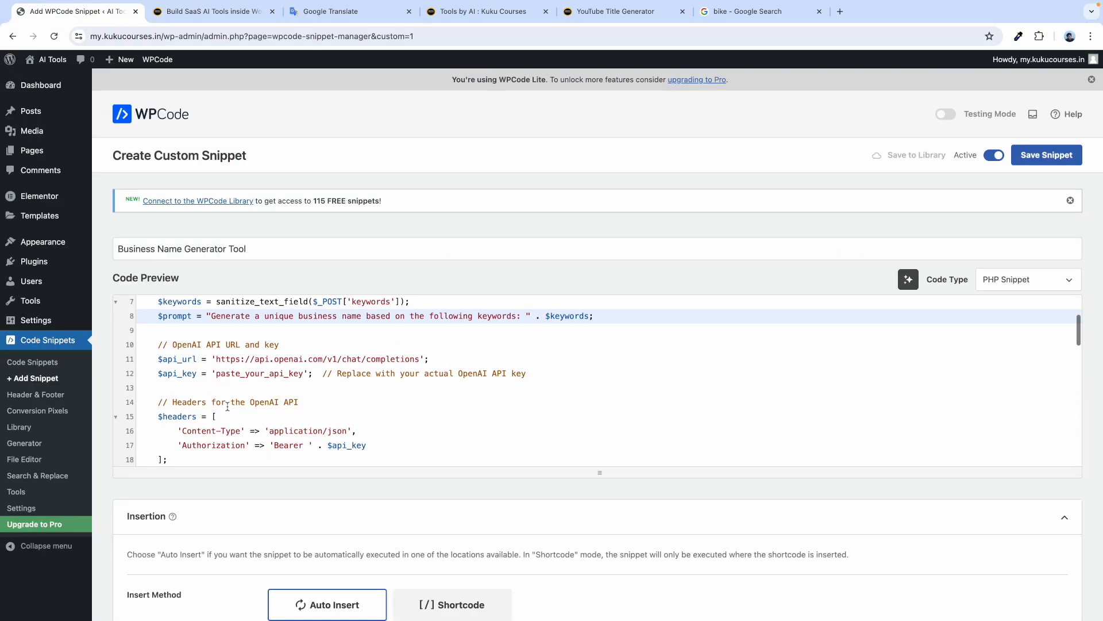
drag(219, 374, 304, 374)
click(276, 375)
double_click(260, 377)
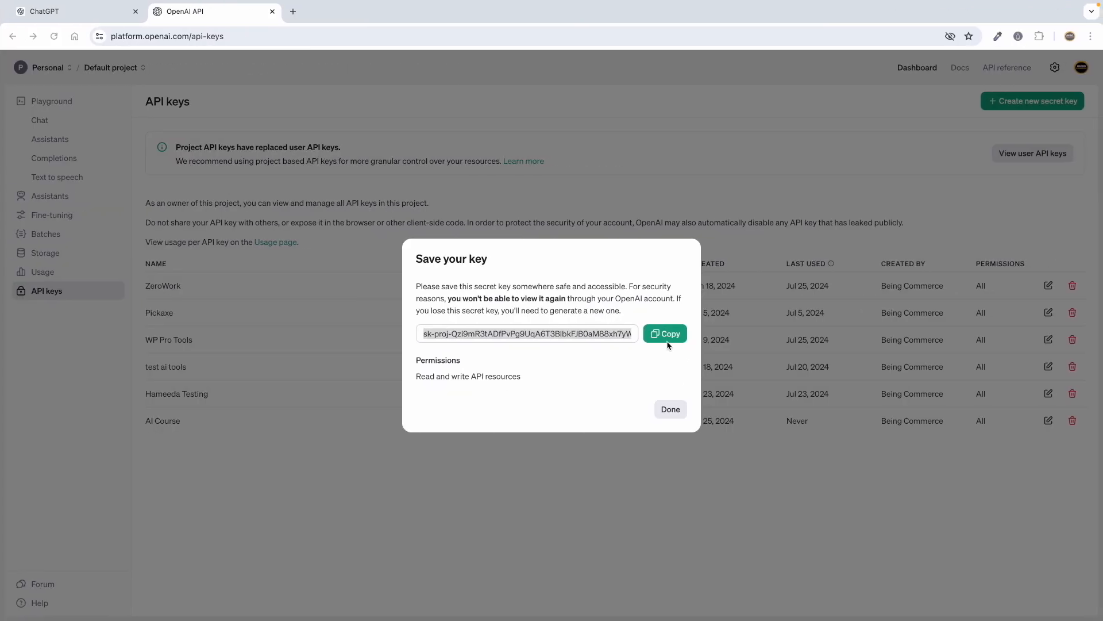
click(667, 344)
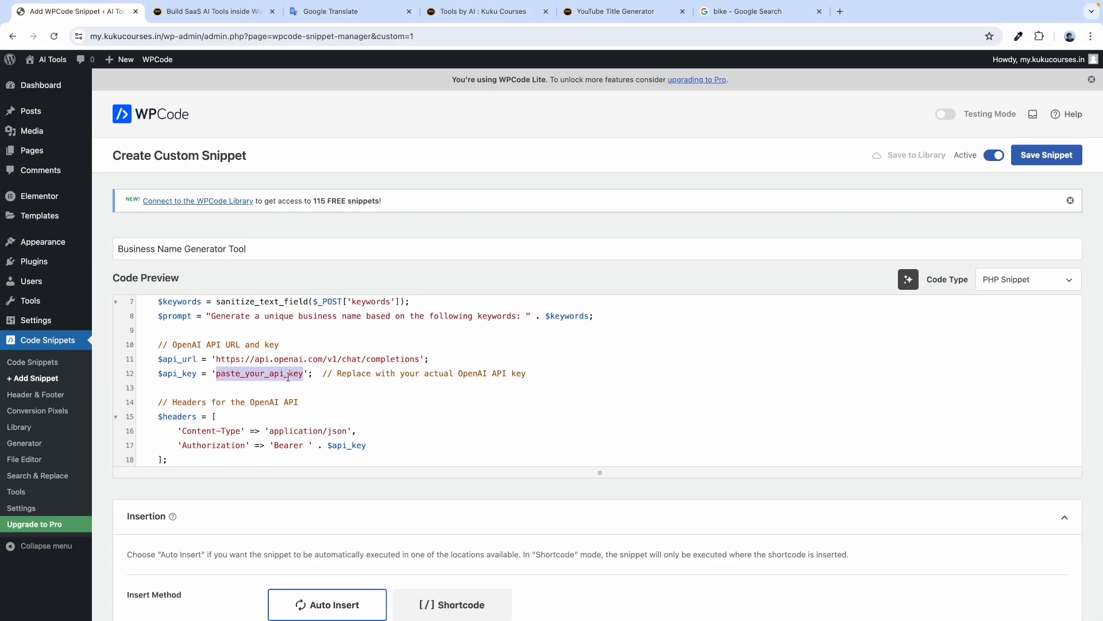
key(BackSpace)
key(ctrl+v)
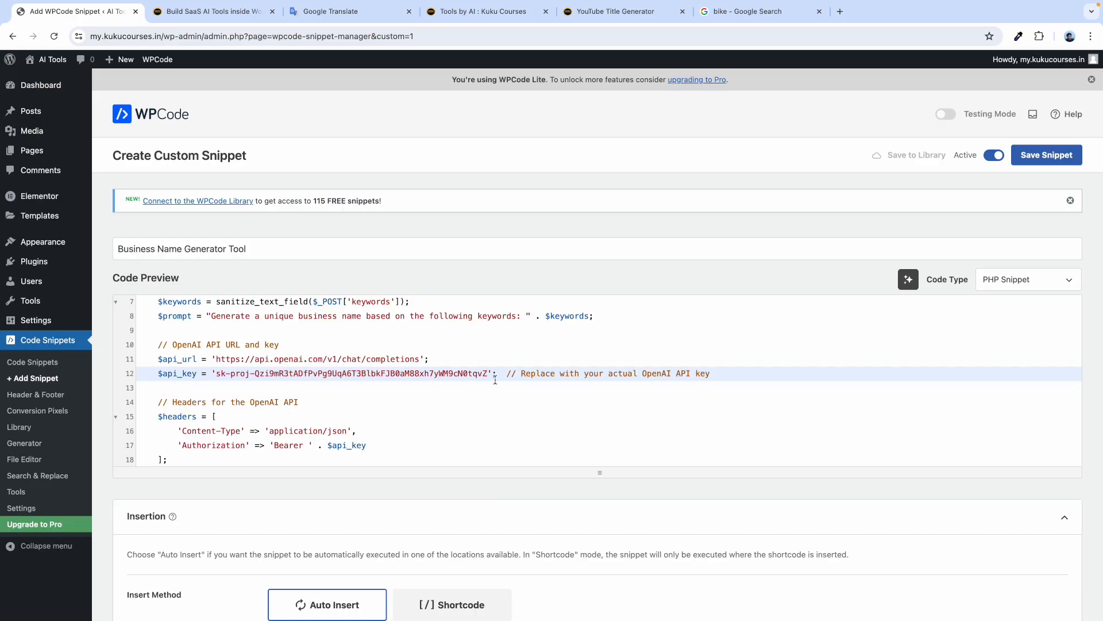
Verify the pasted key sits fully between its quotes.
scroll(197, 384, up, 5)
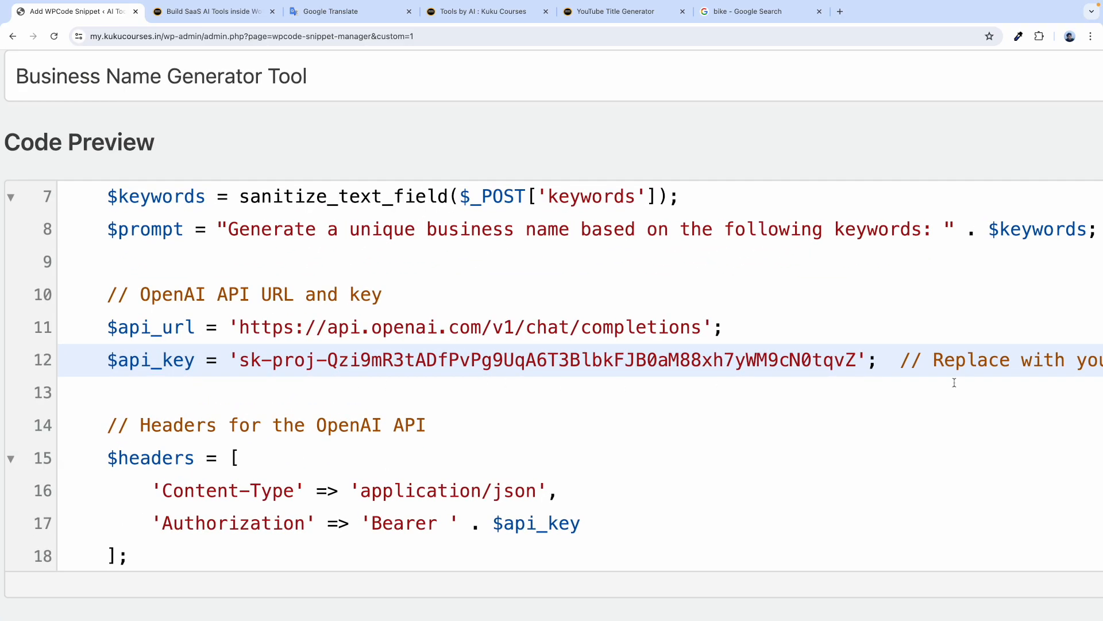
click(865, 360)
click(238, 360)
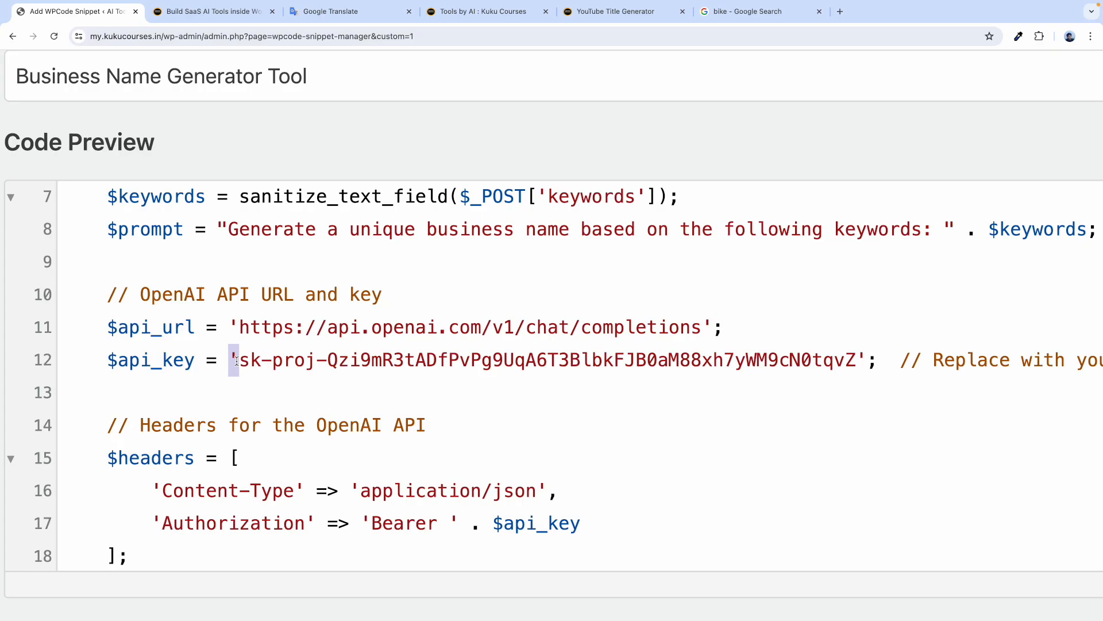
click(866, 360)
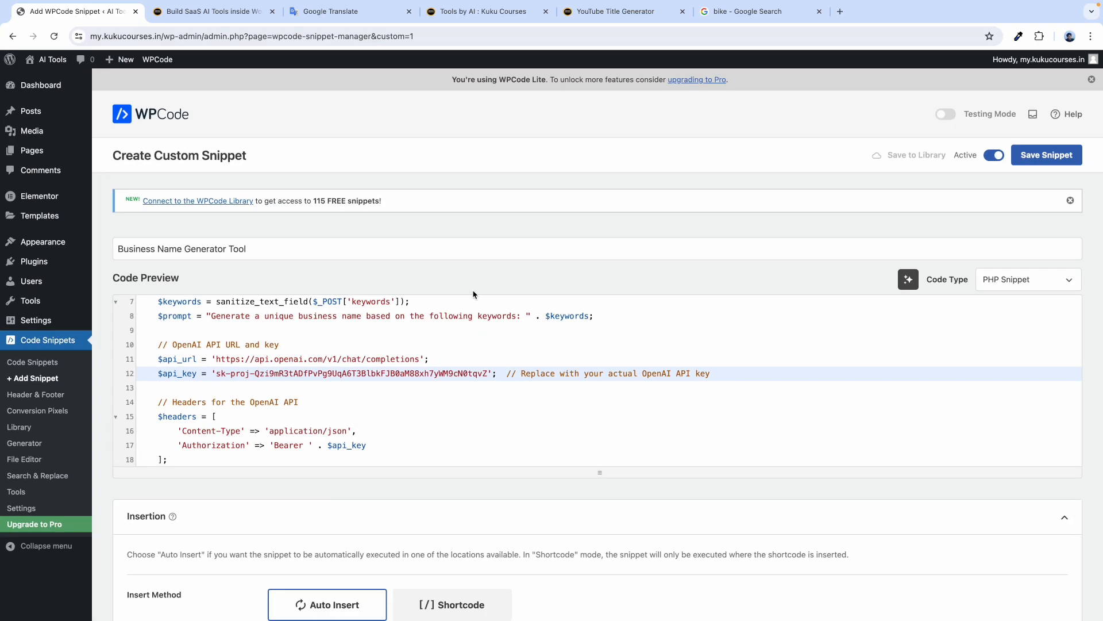
Save the Business Name Generator Tool snippet and go back to the Dashboard.
click(1044, 167)
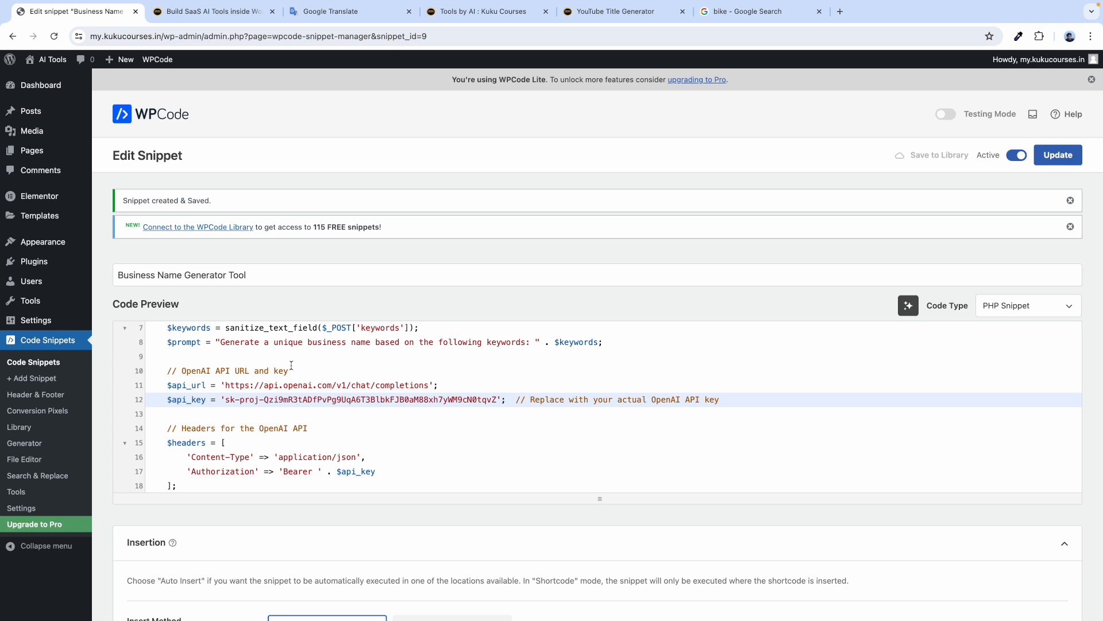
click(40, 85)
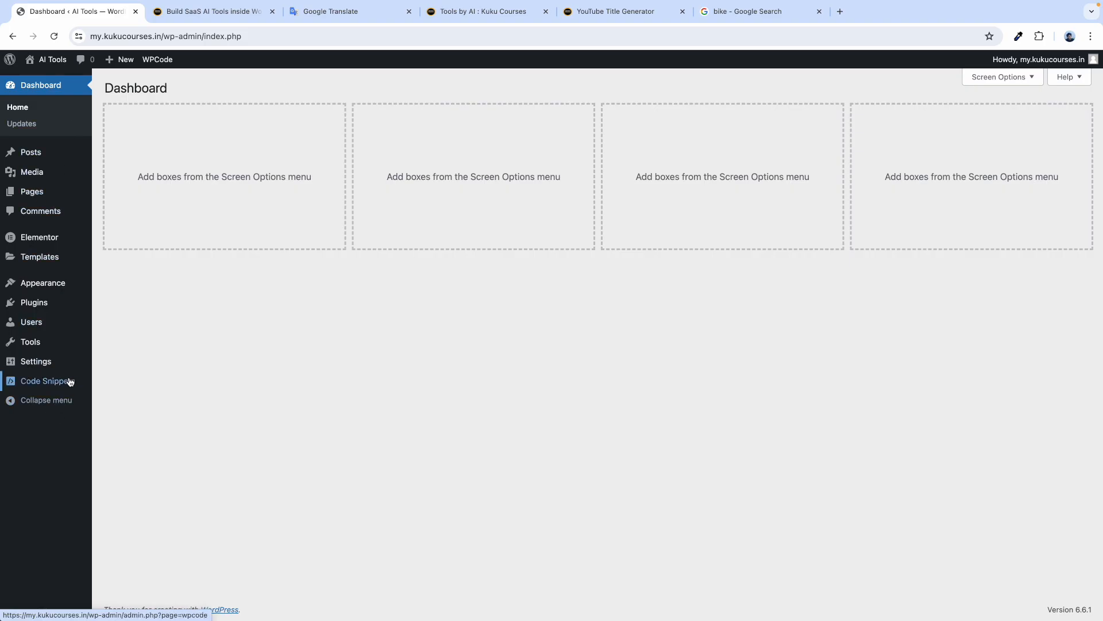
mouse_move(76, 386)
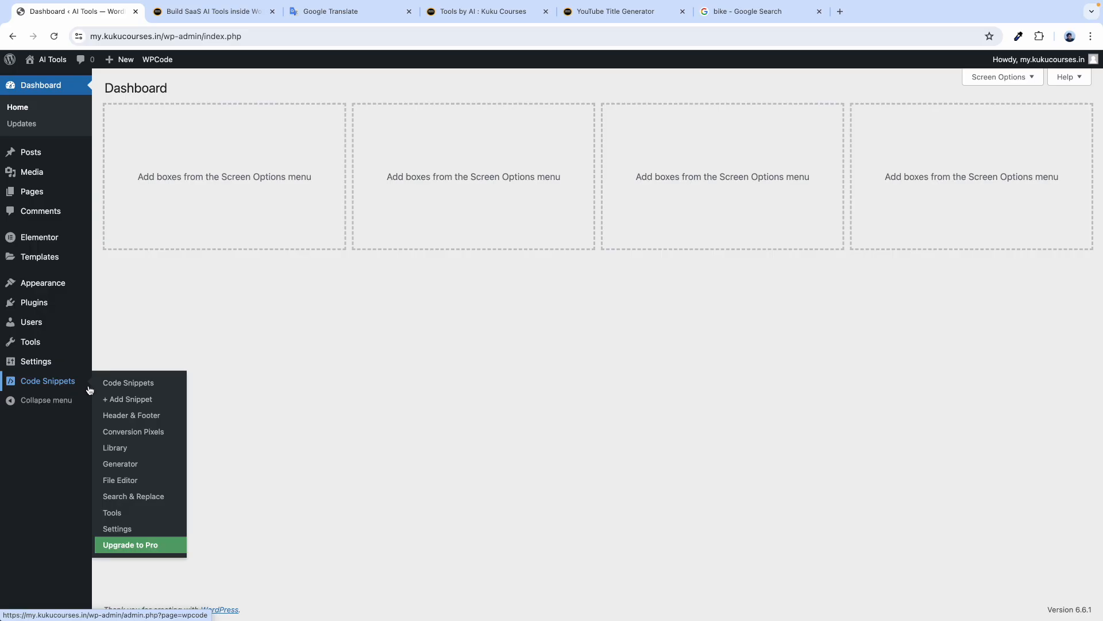
Start a blank custom snippet, leave it unchanged, and open the All Snippets list.
click(115, 405)
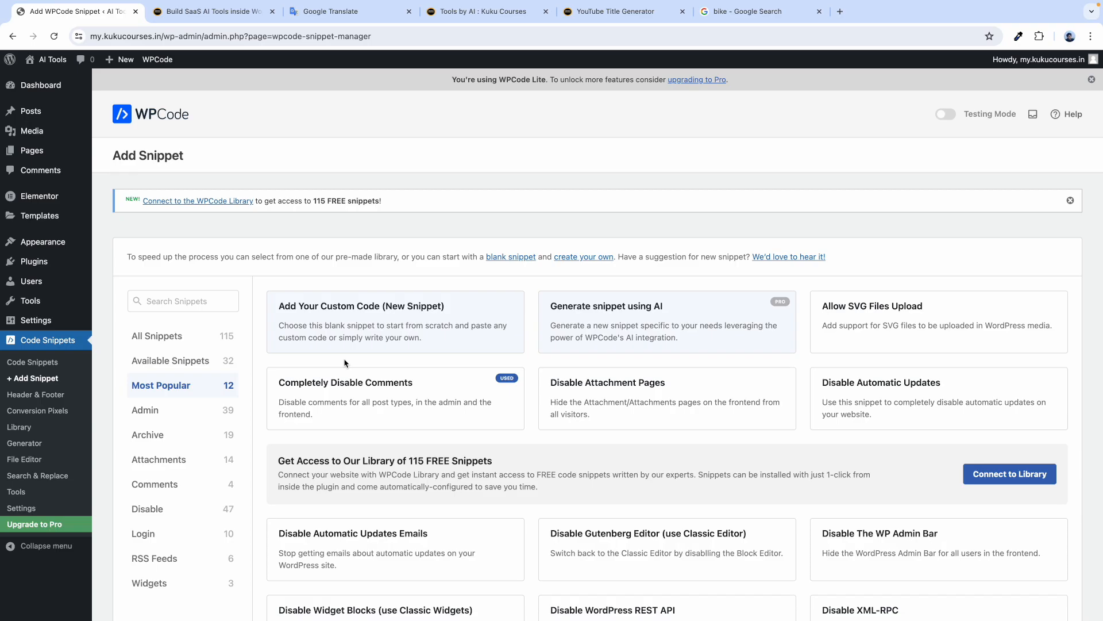
click(396, 334)
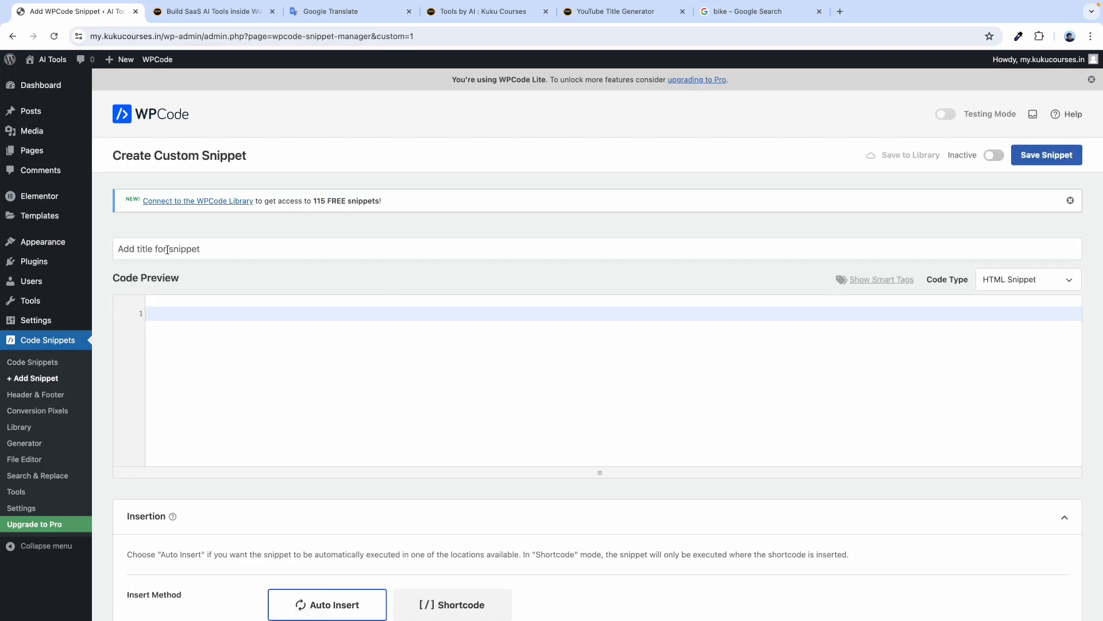
click(999, 285)
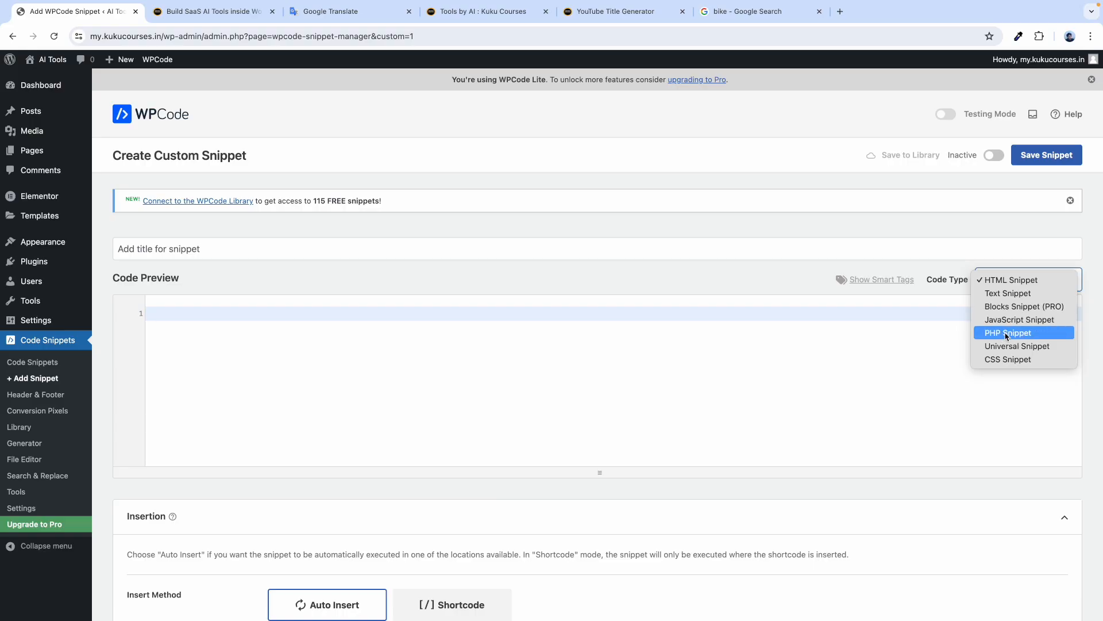
click(603, 233)
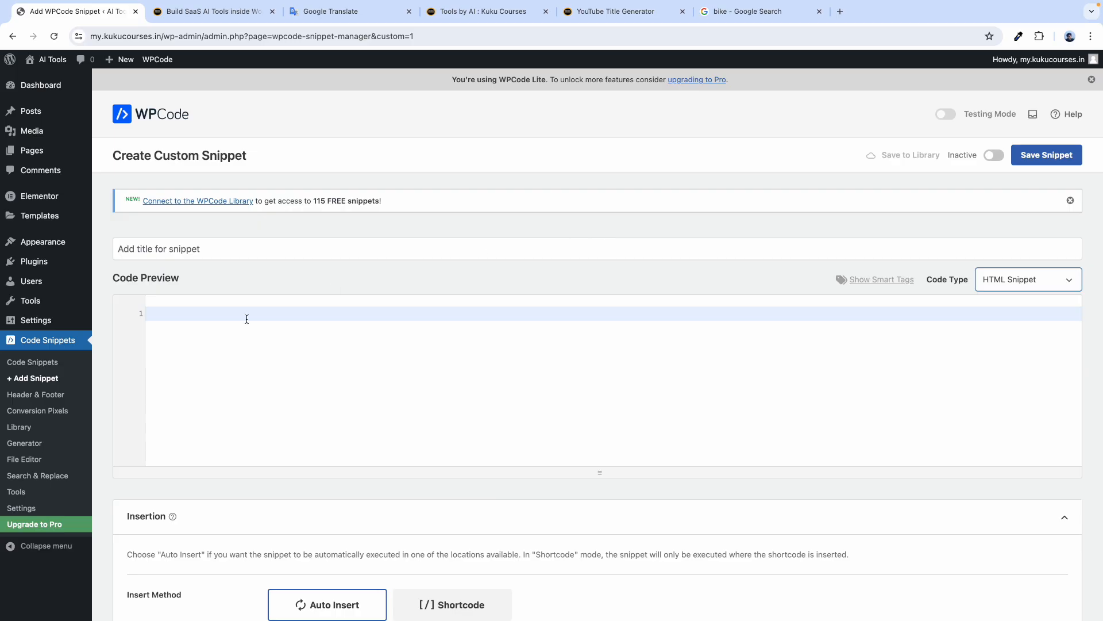
click(43, 361)
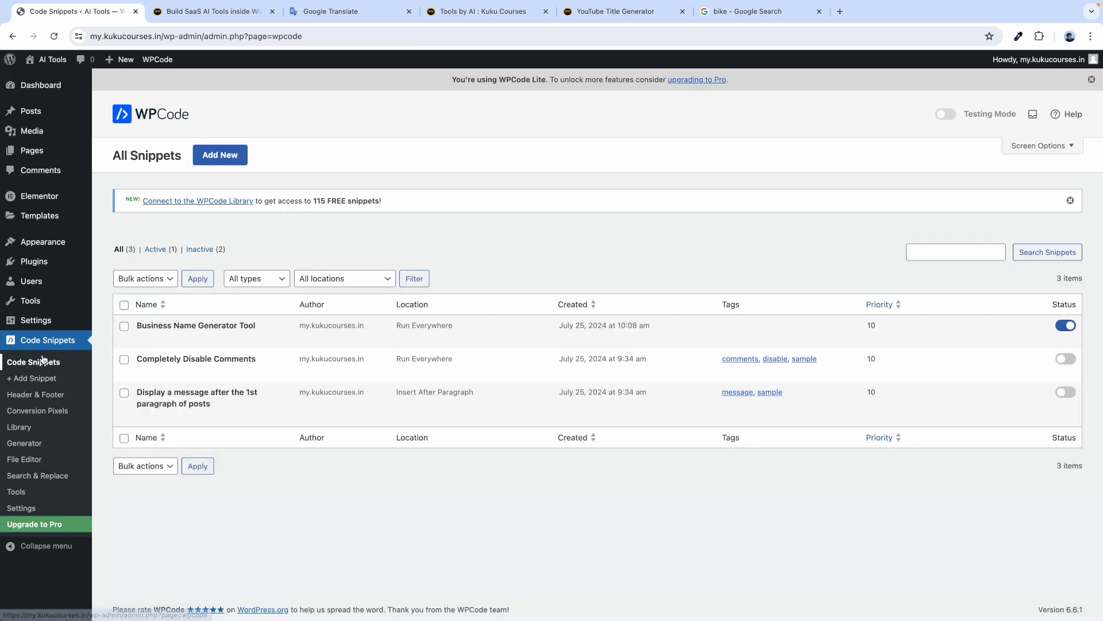
Trash the two inactive sample snippets using the Trash bulk action.
mouse_move(155, 339)
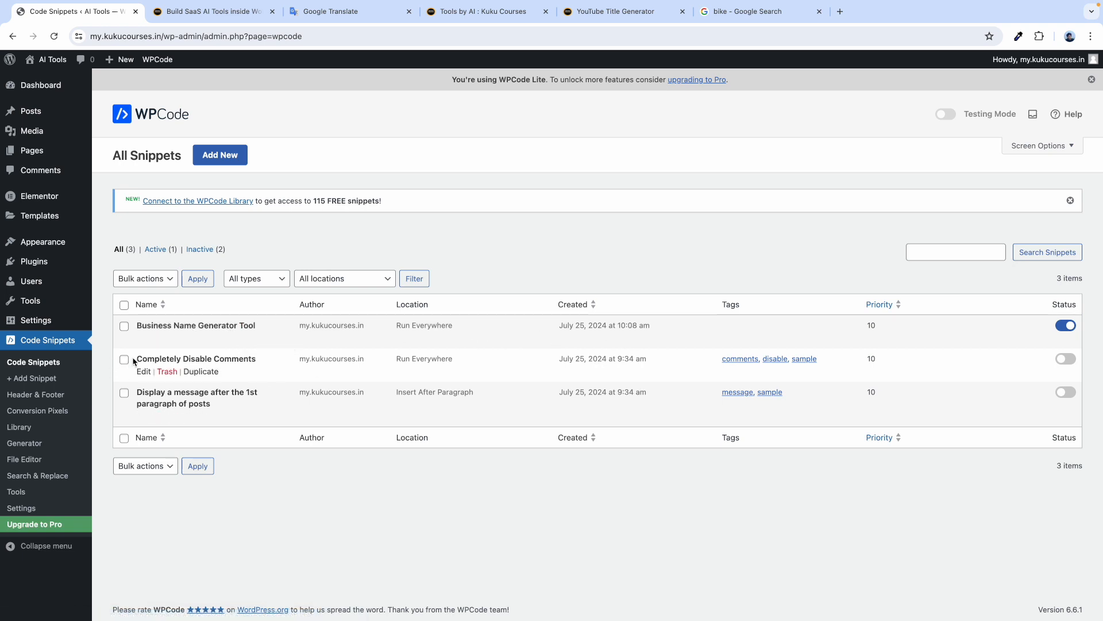
click(124, 392)
click(146, 279)
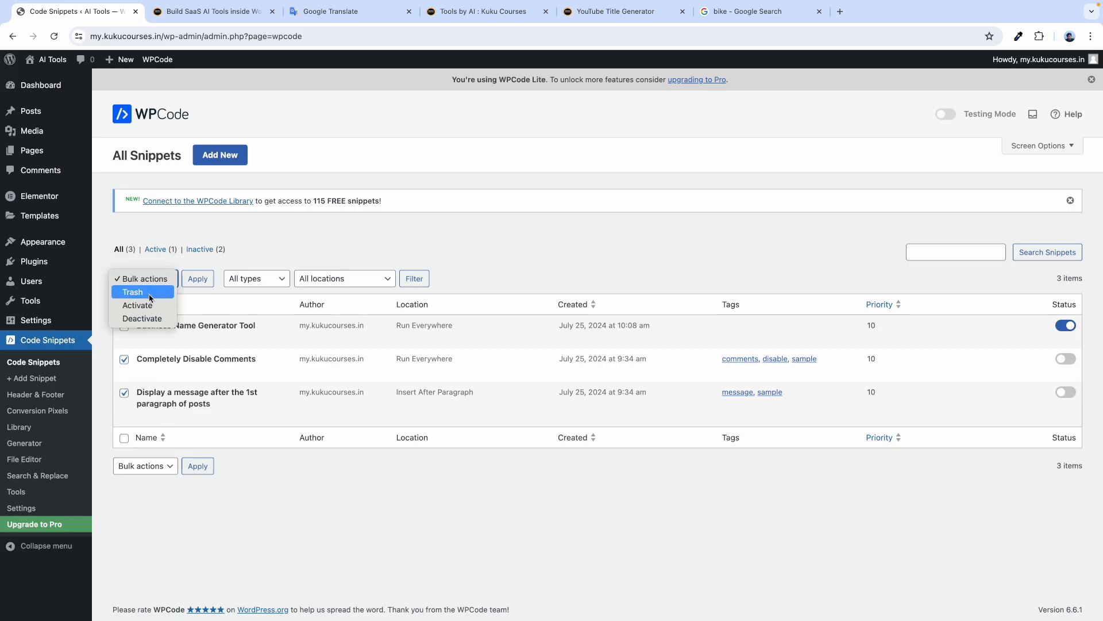
click(138, 292)
click(195, 285)
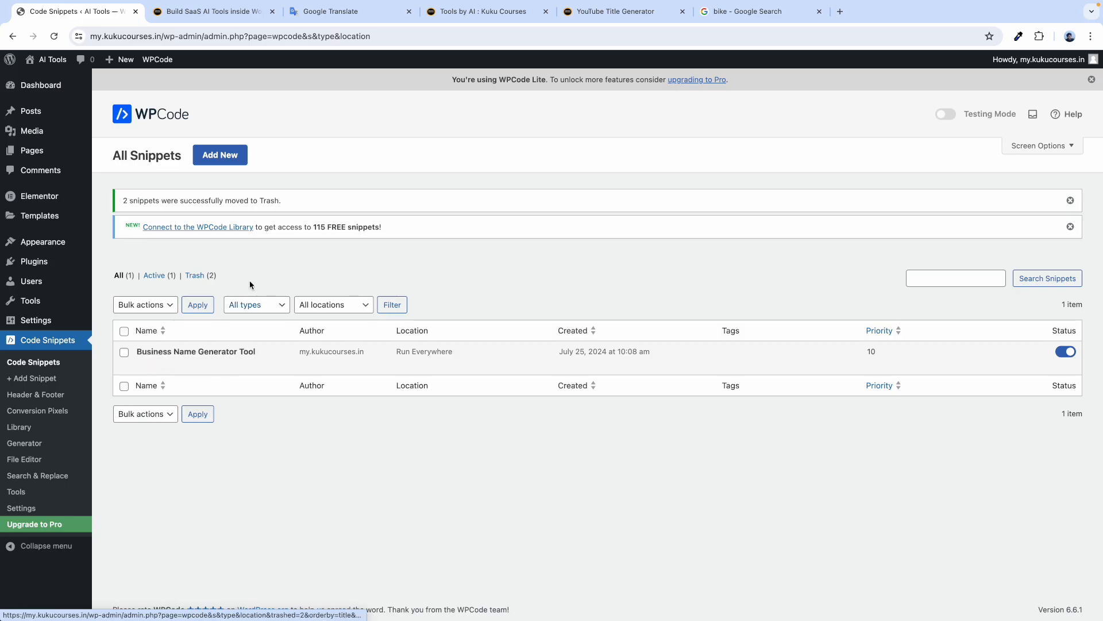
click(330, 11)
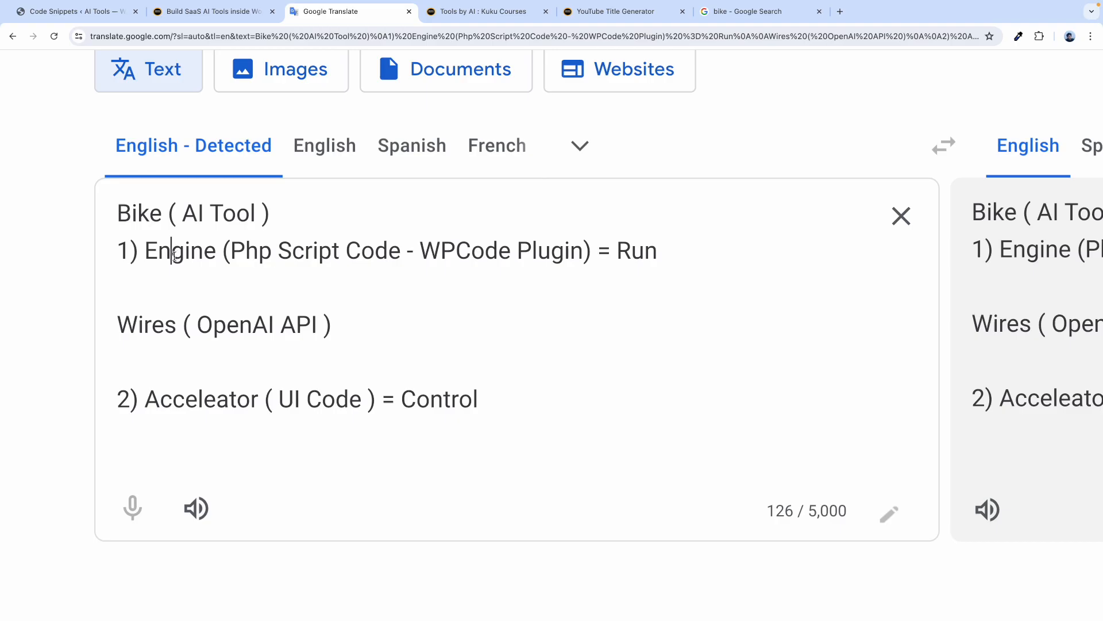
Highlight Engine, AI Tool, Php Script Code, Acceleator, UI Code and Control in the bike notes.
double_click(173, 256)
click(88, 13)
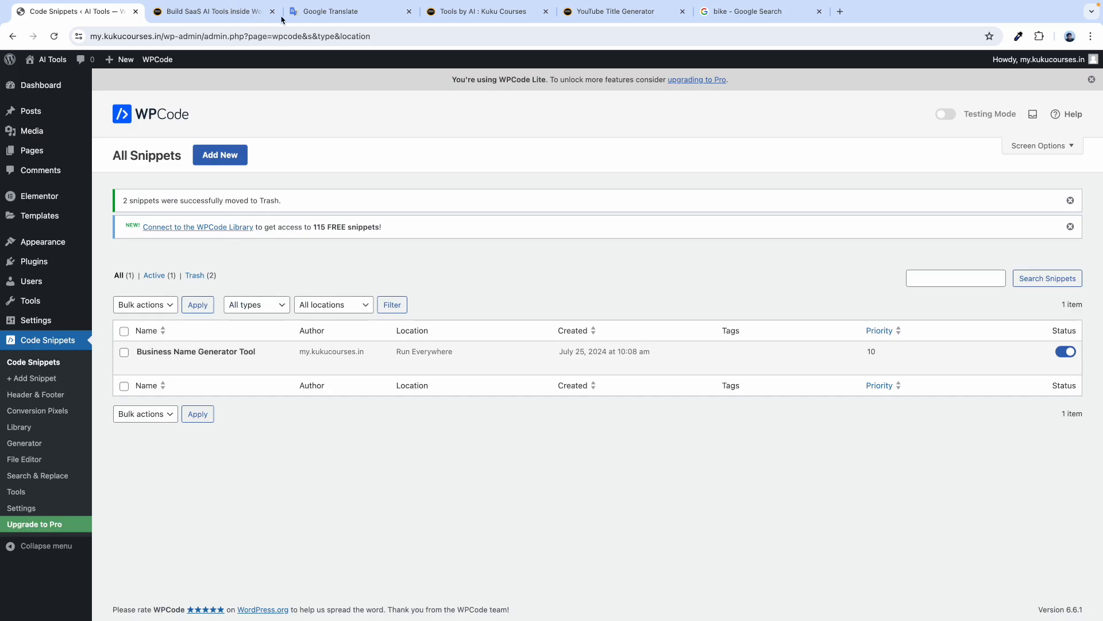
click(353, 17)
drag(182, 212, 255, 214)
drag(246, 253, 383, 254)
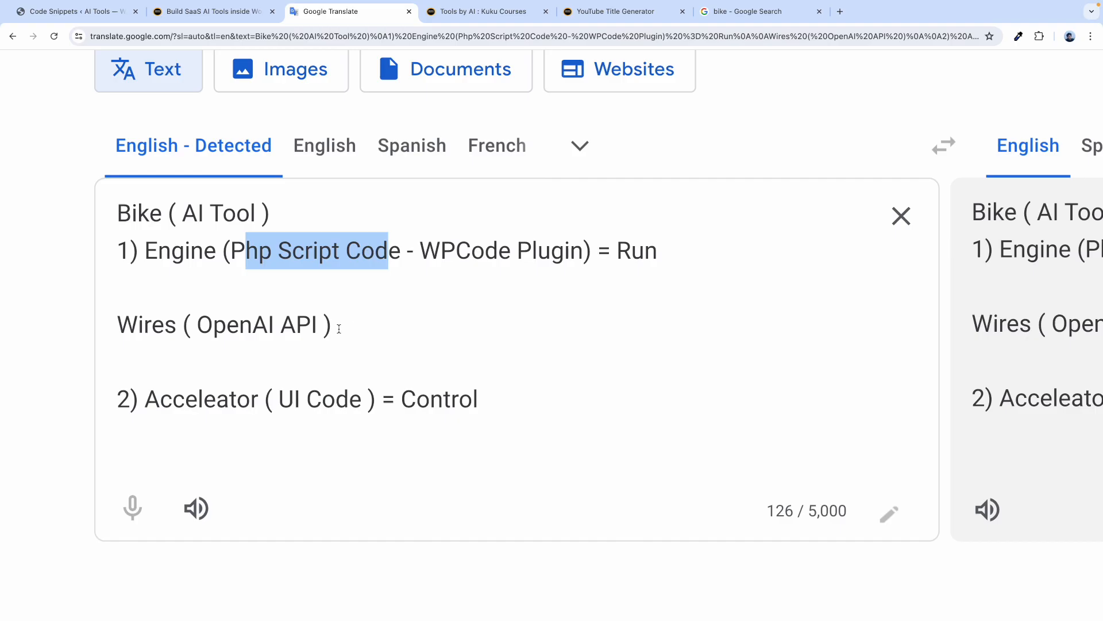
drag(145, 404, 372, 402)
click(280, 404)
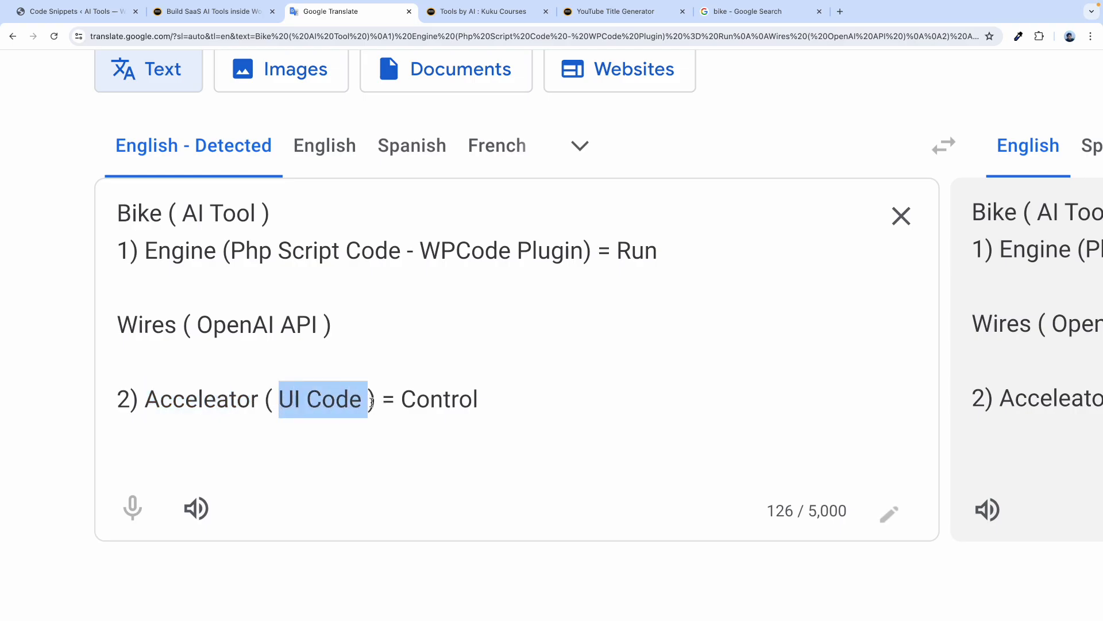
drag(482, 409, 421, 401)
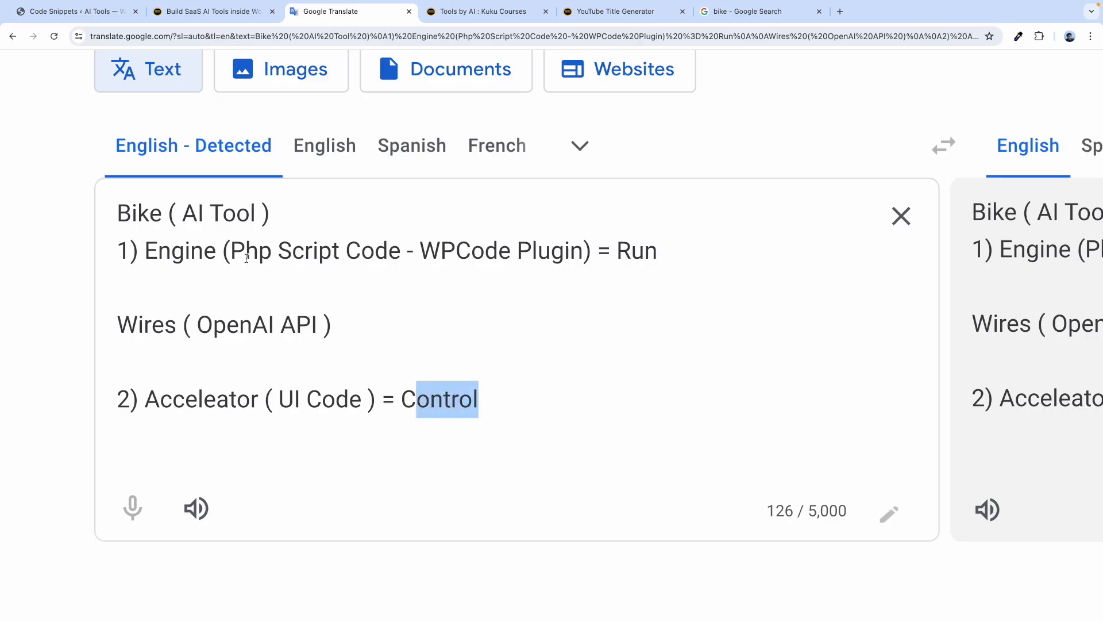
click(87, 15)
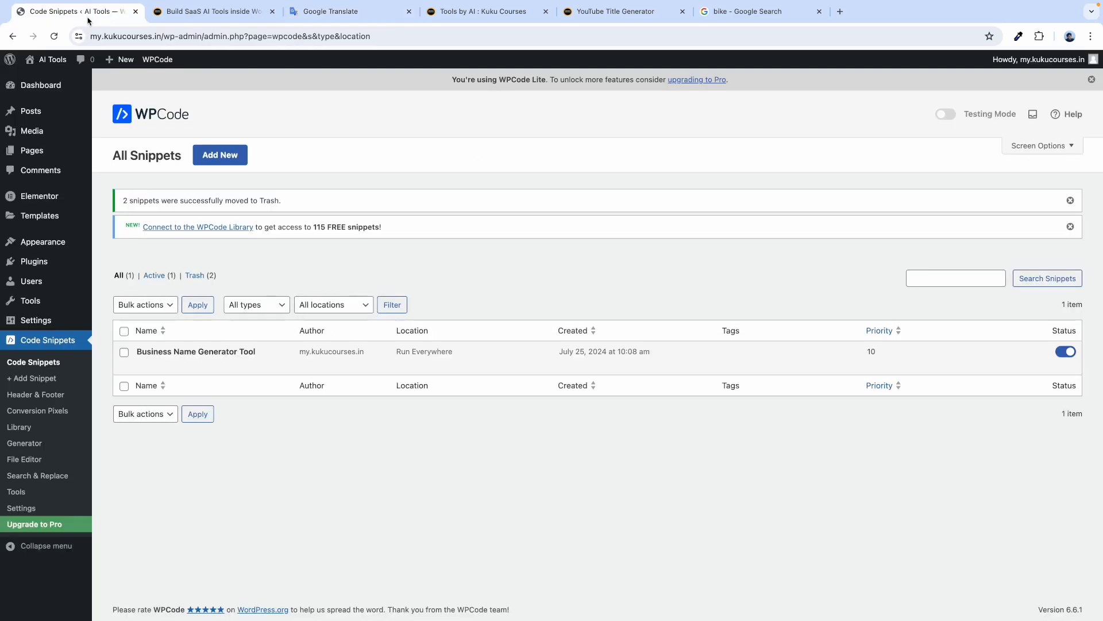
Add a new page titled 'Business Name Generator UI'.
click(43, 85)
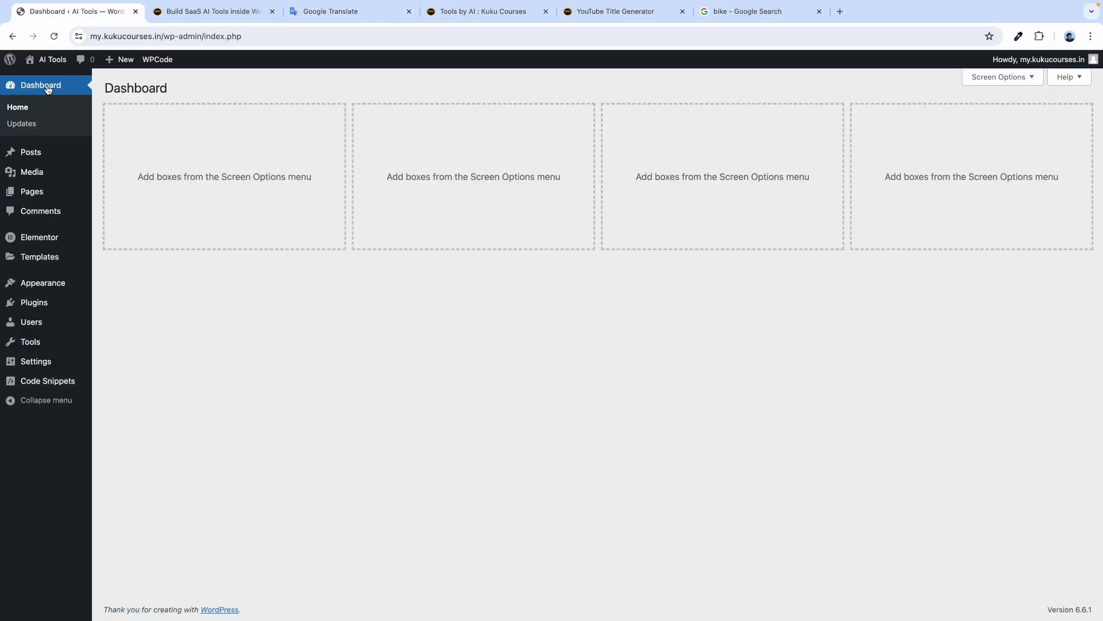
mouse_move(69, 192)
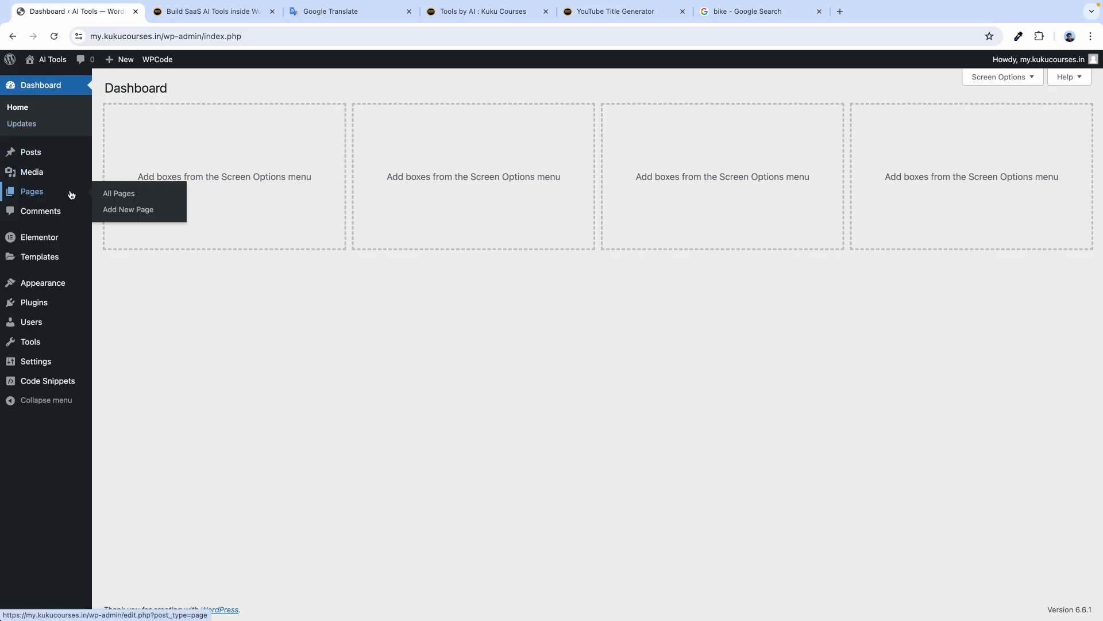
click(116, 196)
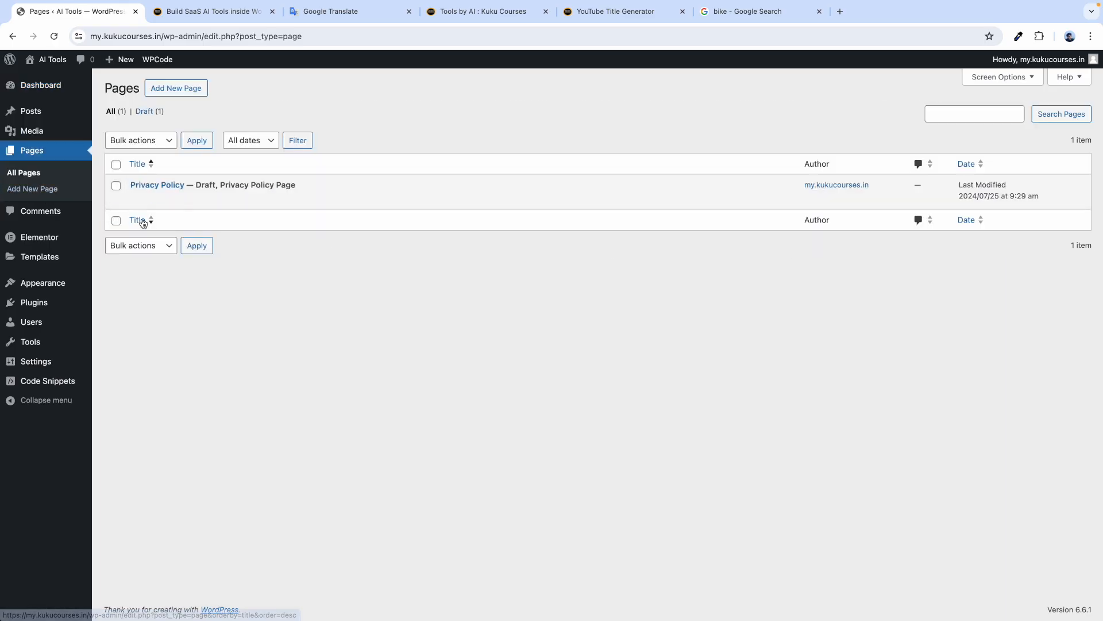
click(187, 88)
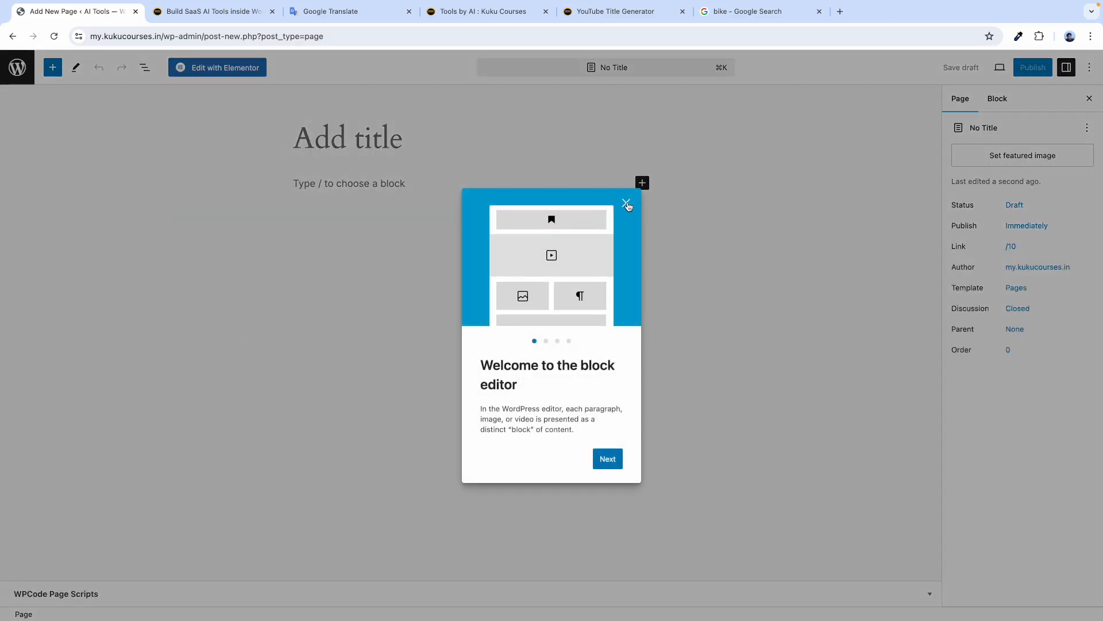
click(627, 204)
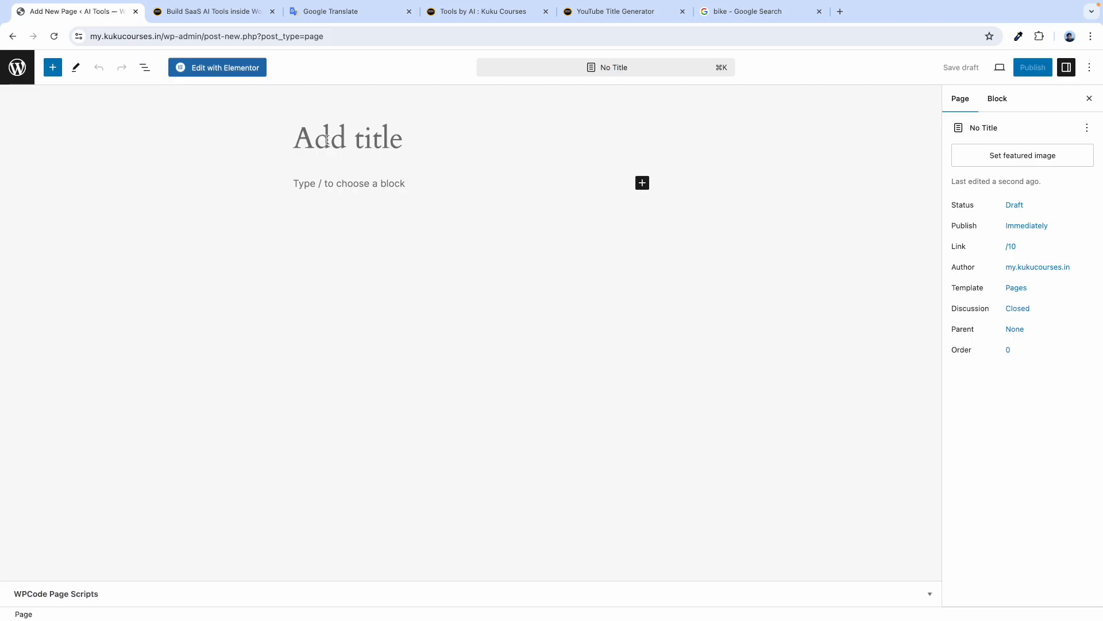
text(Busin)
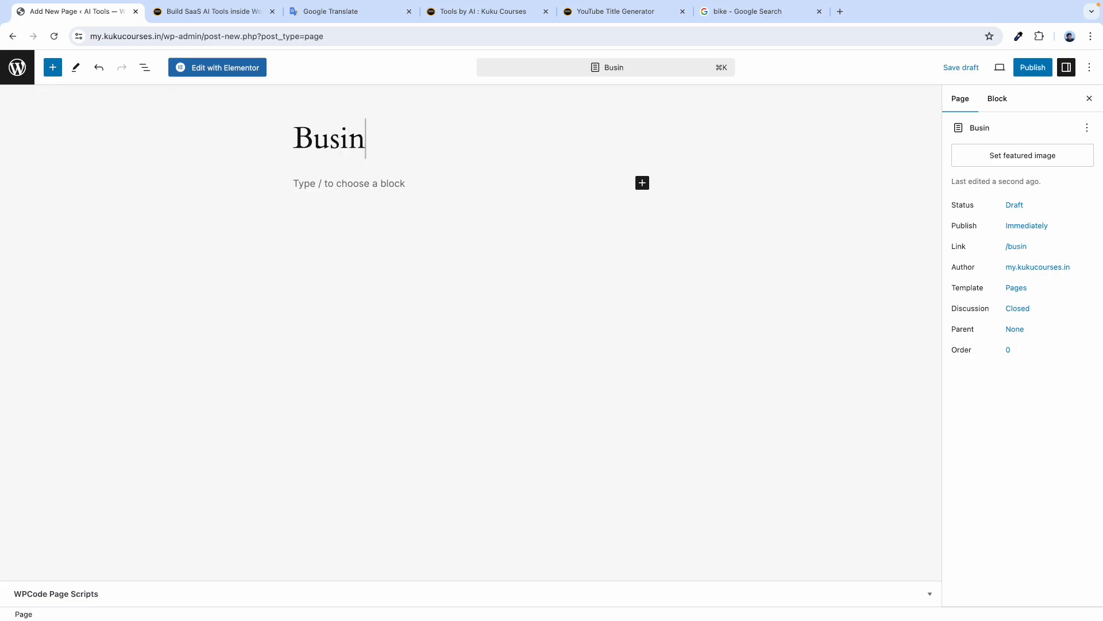
text(ess Name Generator)
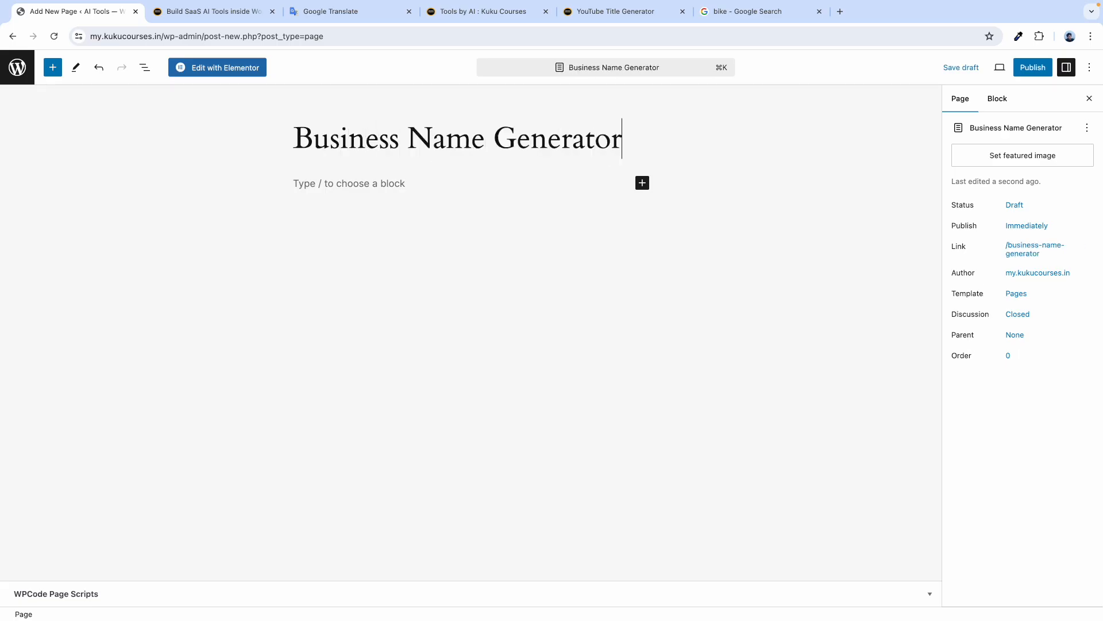
text( UI)
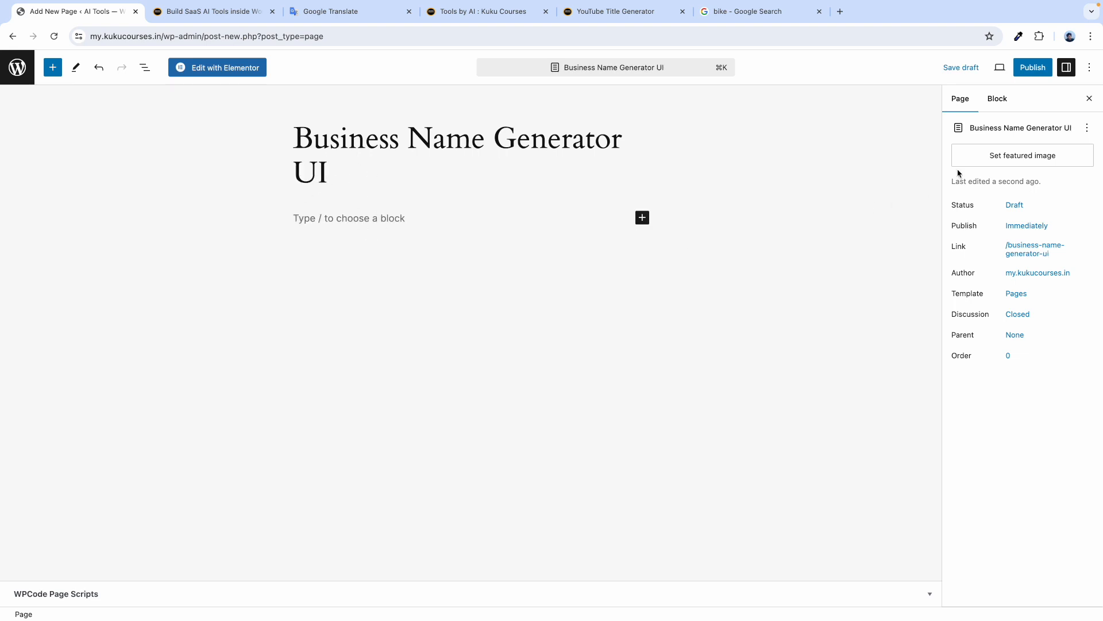
Publish the page and open it with Elementor.
click(1033, 68)
click(982, 68)
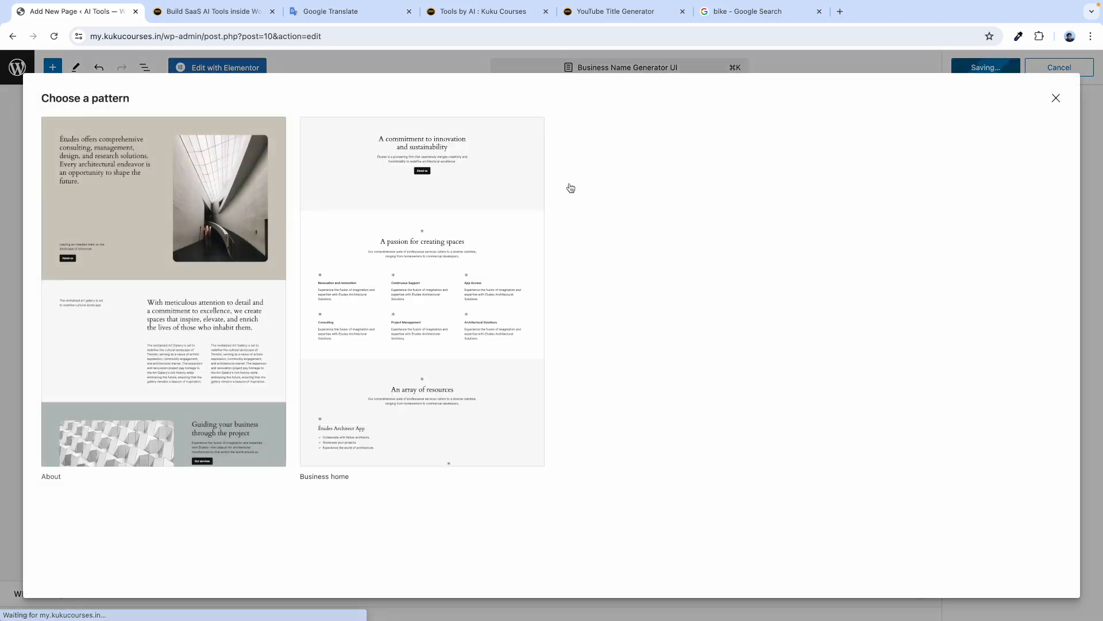
click(1061, 98)
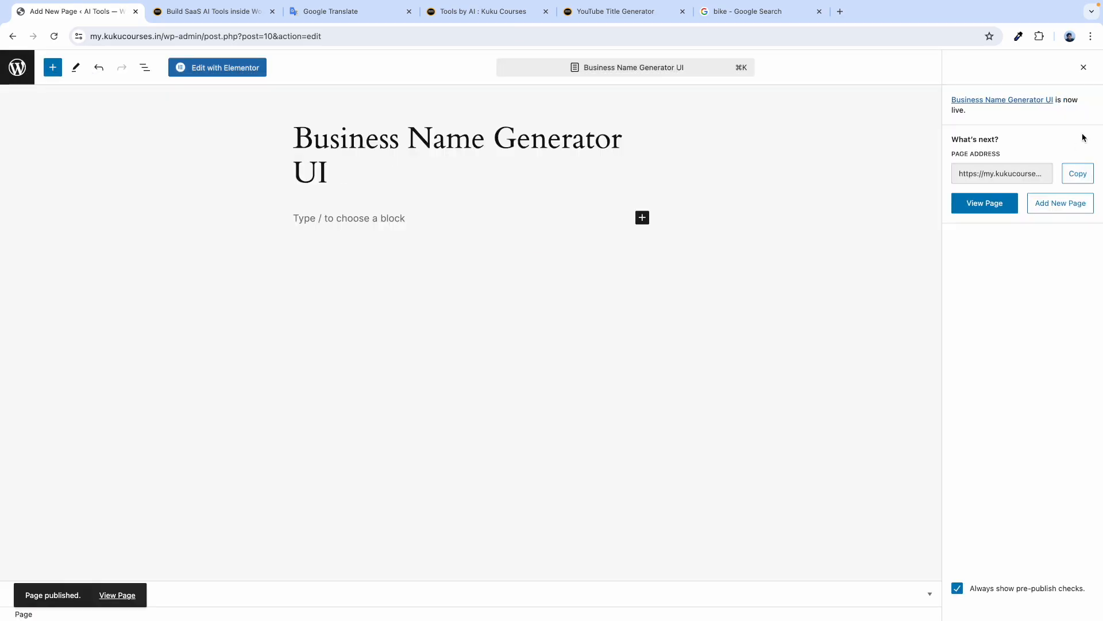
click(1084, 67)
click(210, 69)
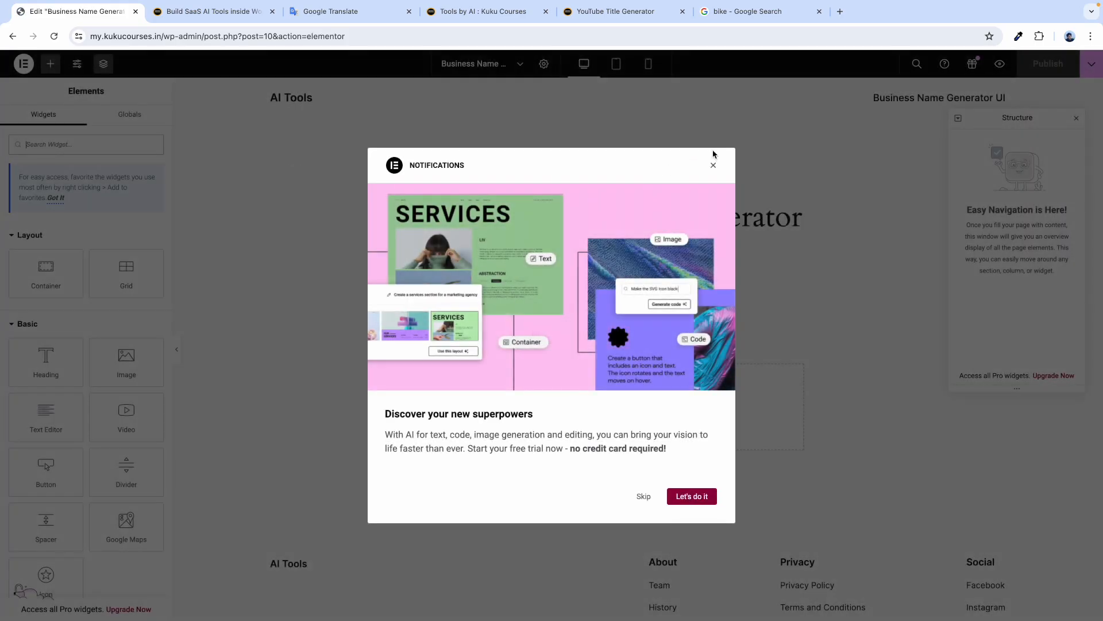
click(713, 165)
click(320, 14)
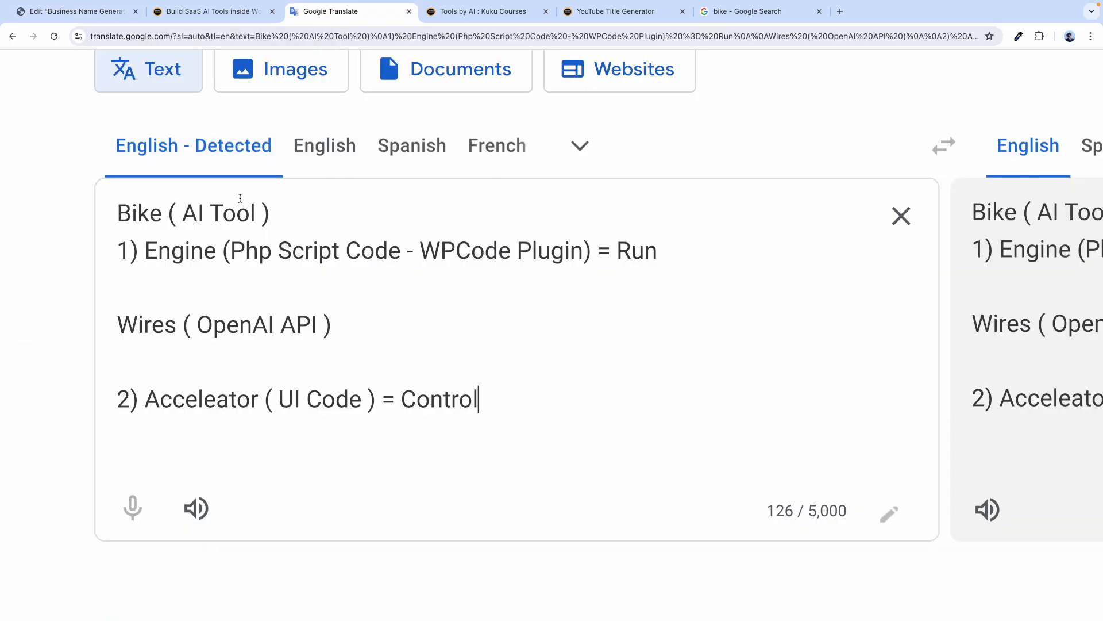
Append ' - Elementor Plugin' after UI Code in the Acceleator note.
double_click(217, 254)
drag(423, 253, 579, 246)
click(358, 395)
text(- E )
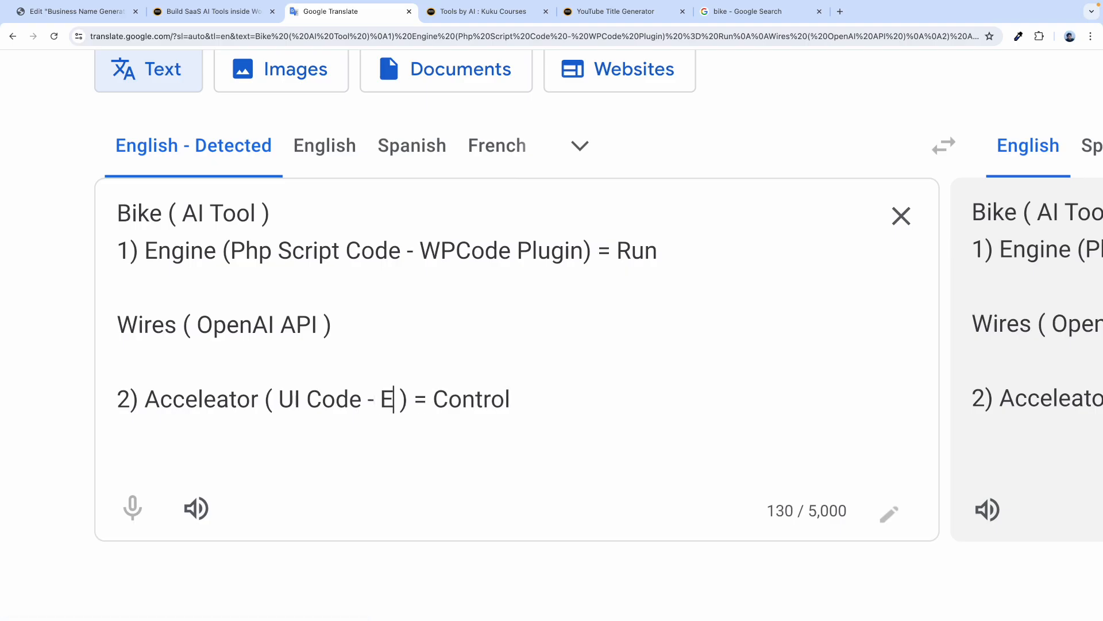
text(lementor )
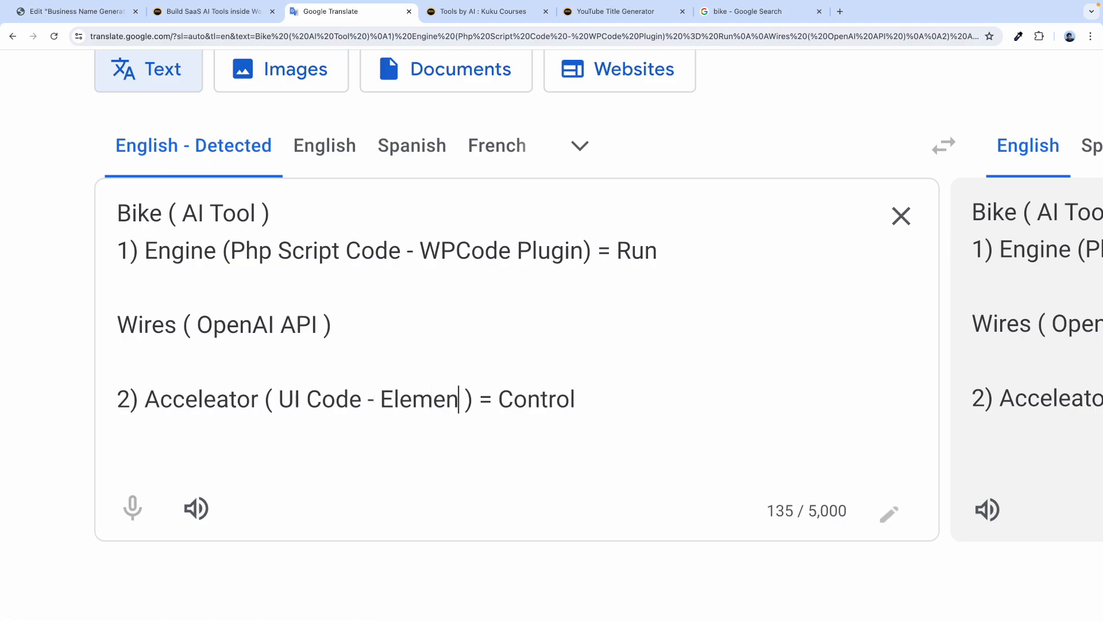
text(Plugin)
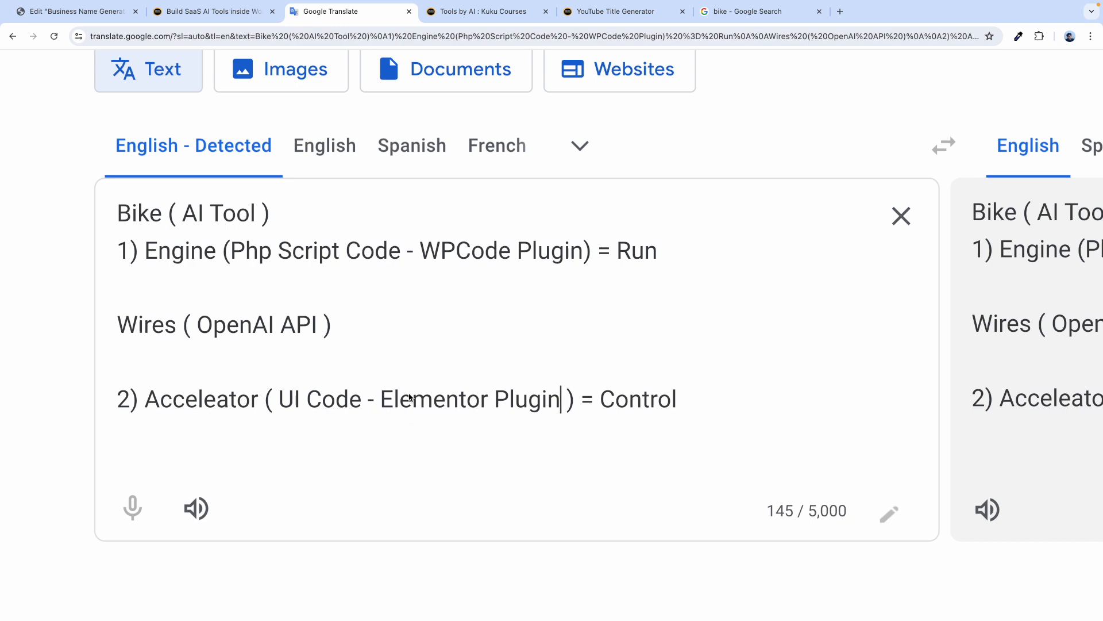
click(55, 11)
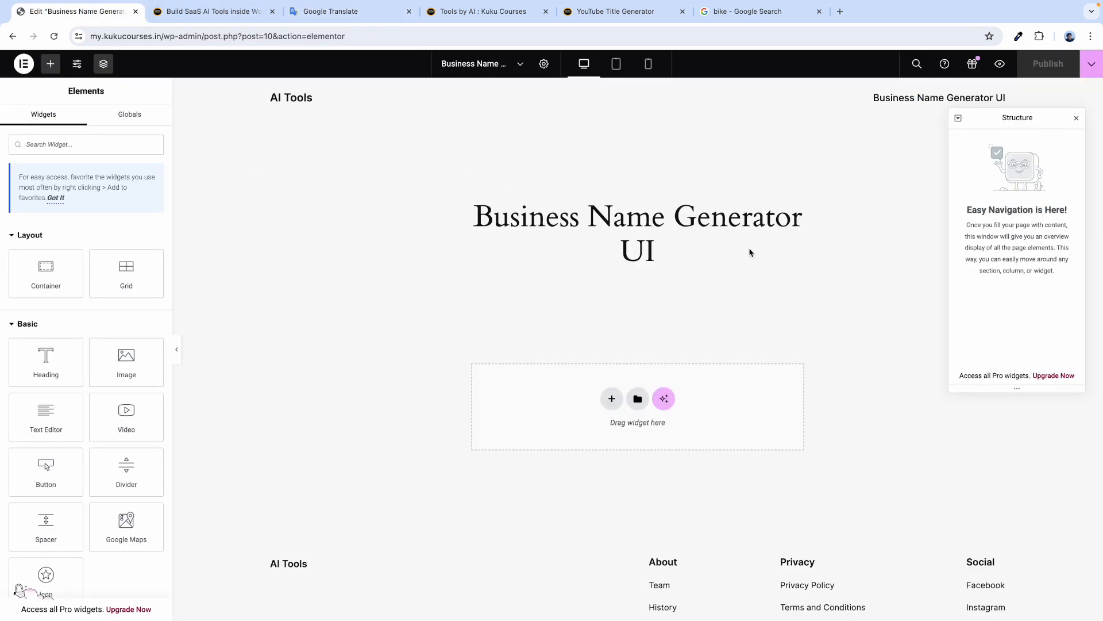
Set the page layout to Elementor Full Width in Page Settings.
click(1075, 120)
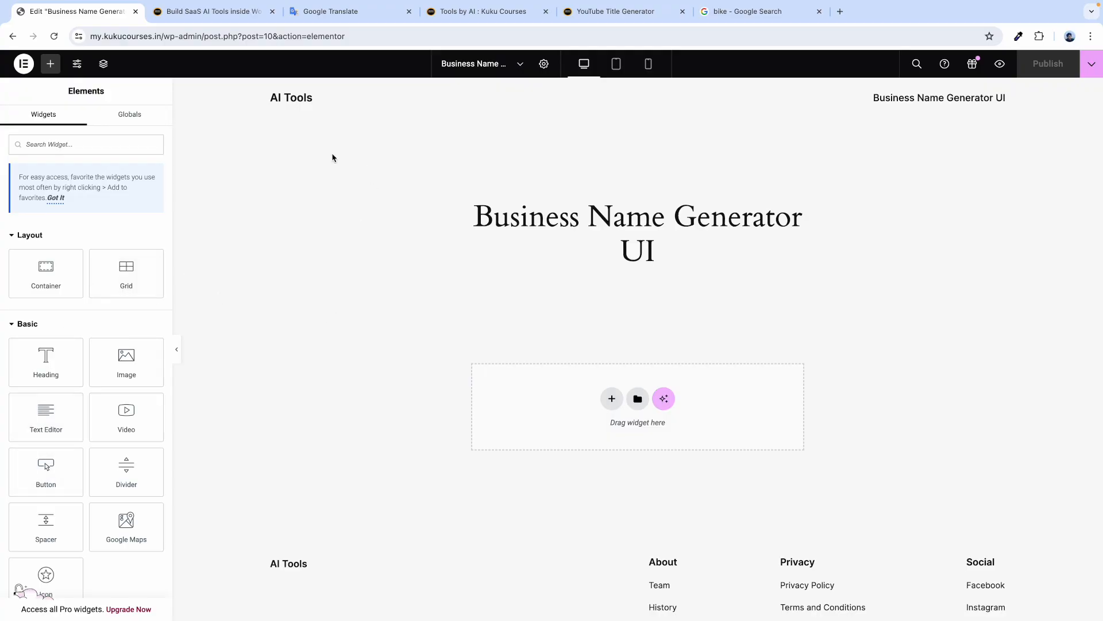
click(544, 64)
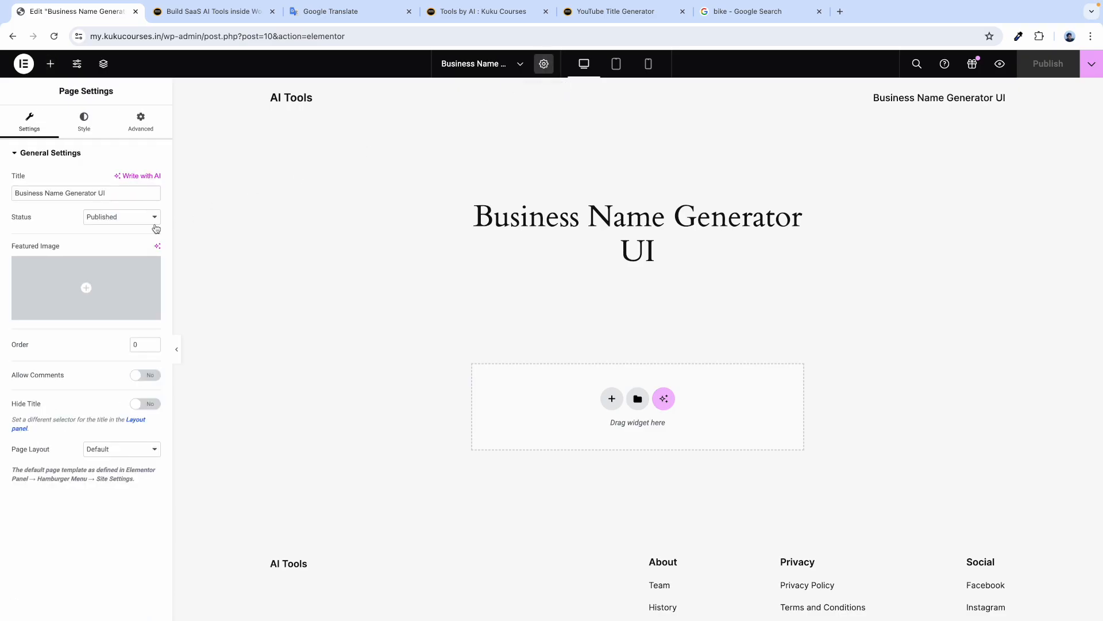
click(107, 451)
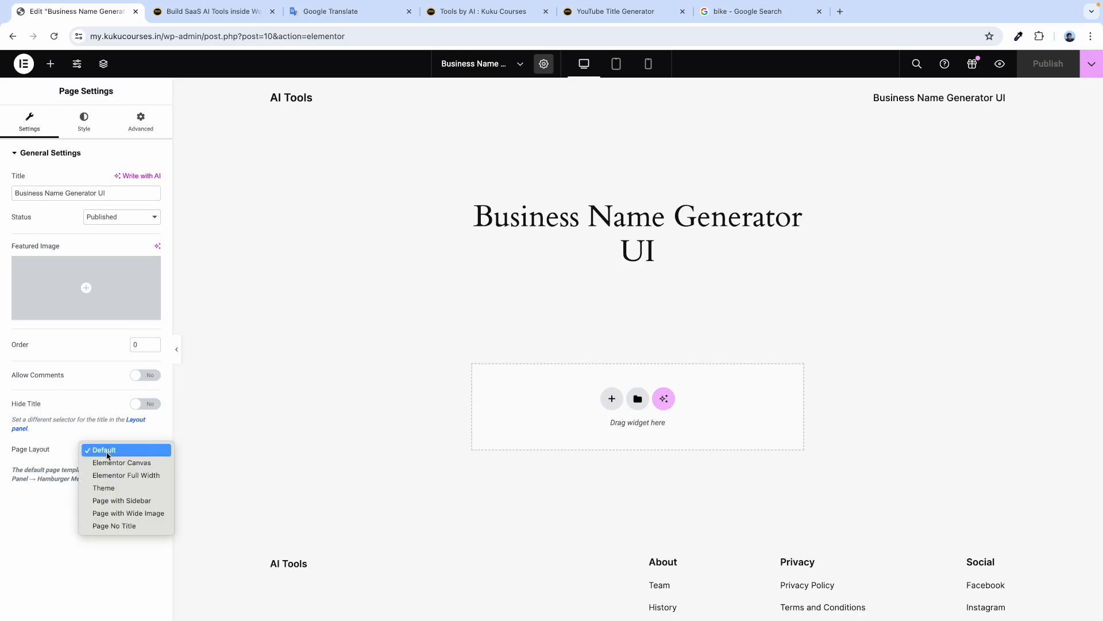
click(132, 481)
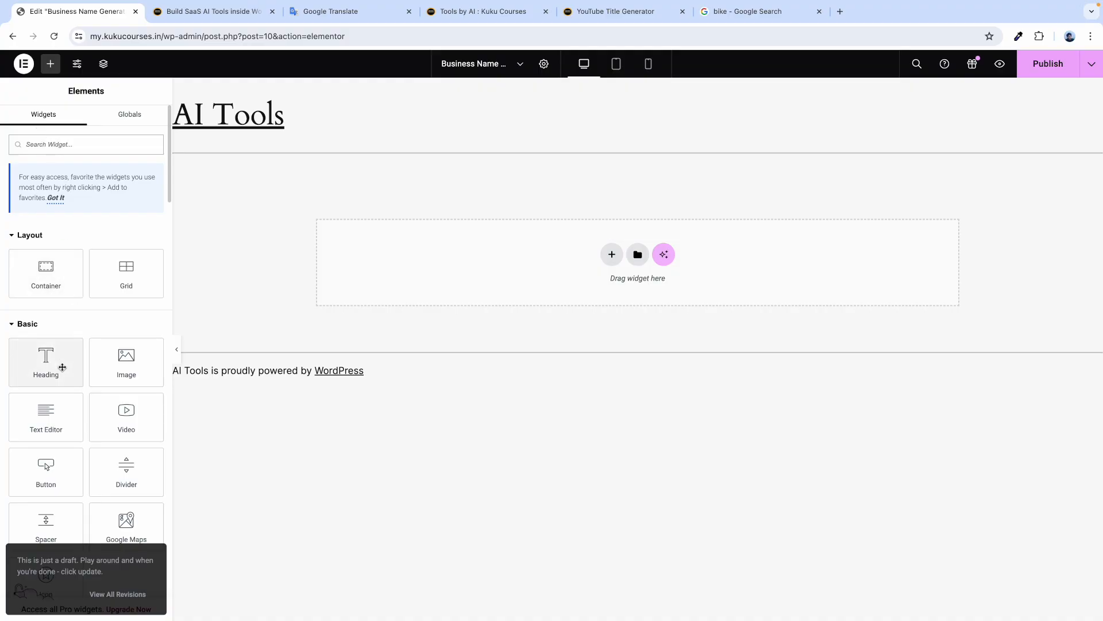
Search the Elements panel for the html widget.
scroll(34, 146, up, 5)
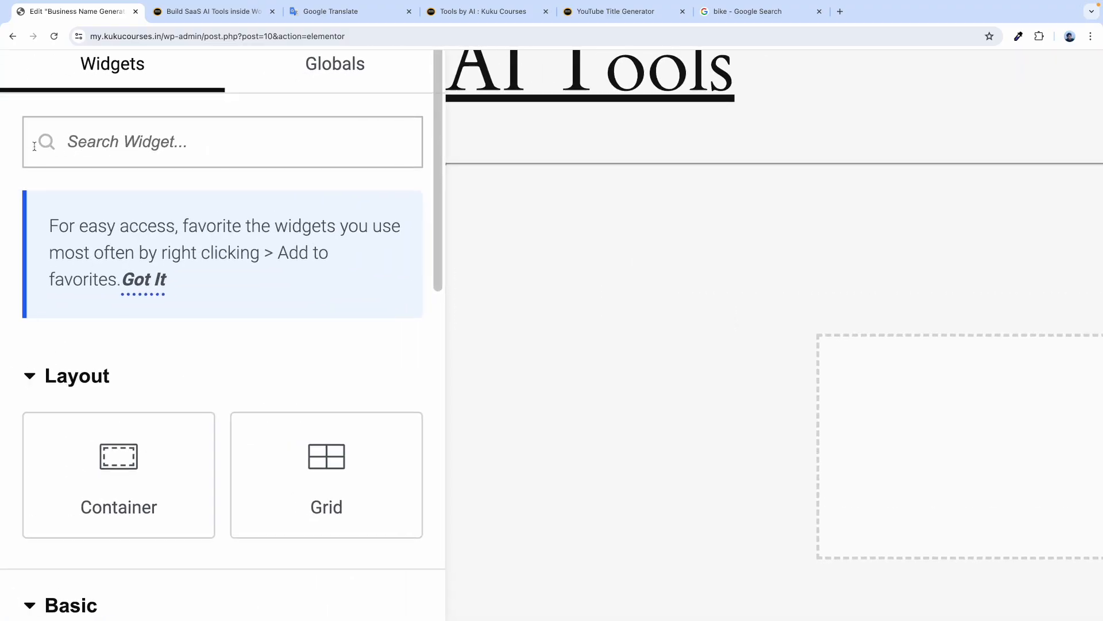
text(html)
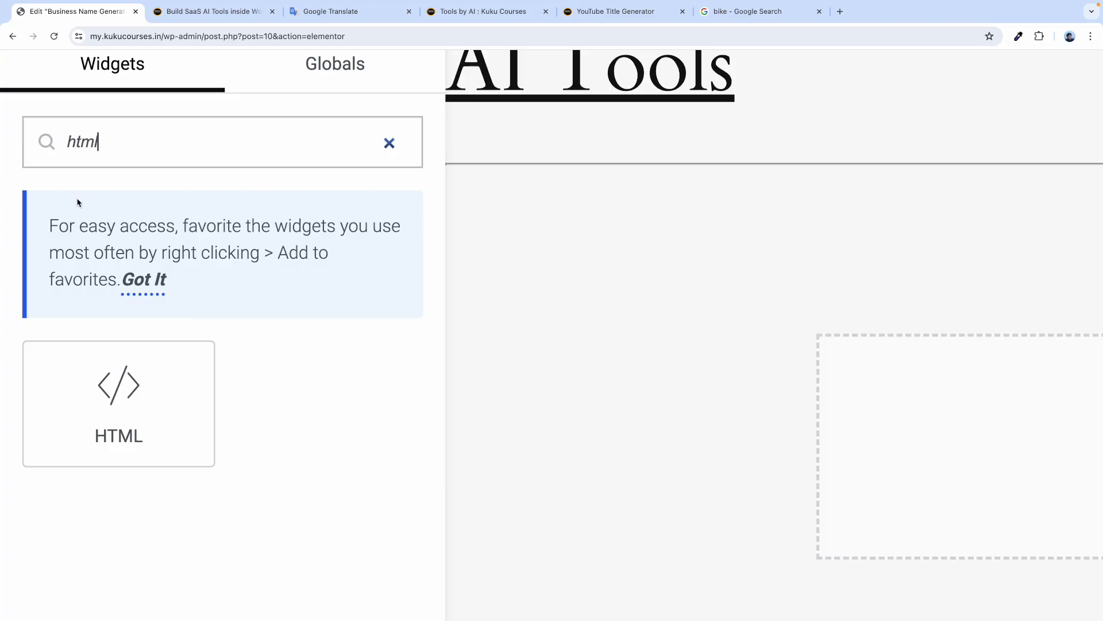
scroll(77, 202, down, 5)
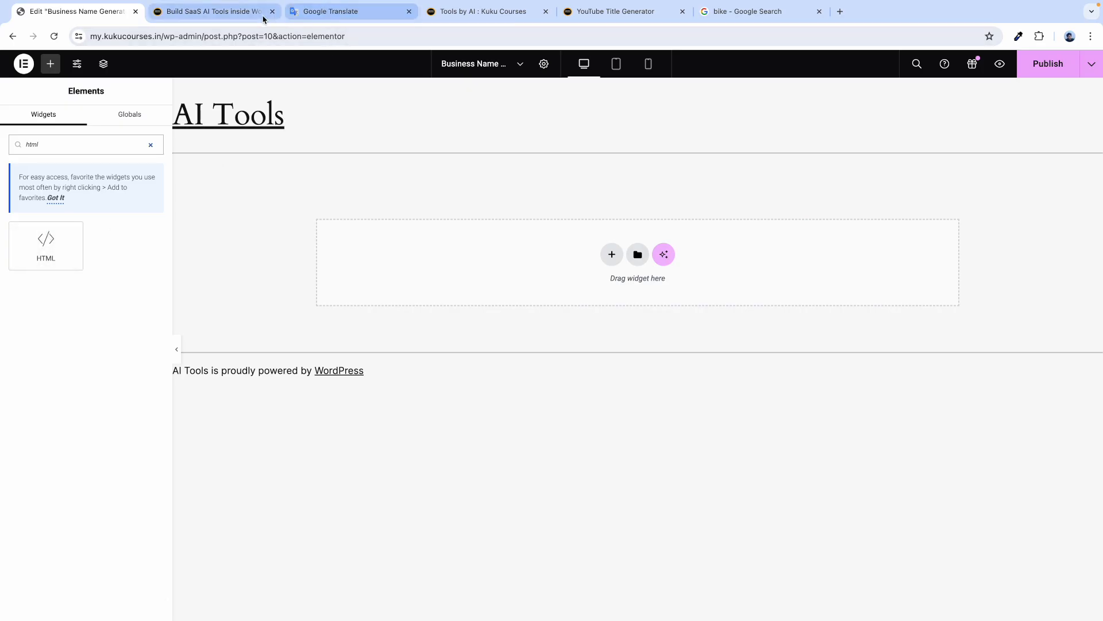
click(328, 13)
Return to the Build SaaS AI Tools page and scroll to the UI Code block's HTML generator code.
click(202, 12)
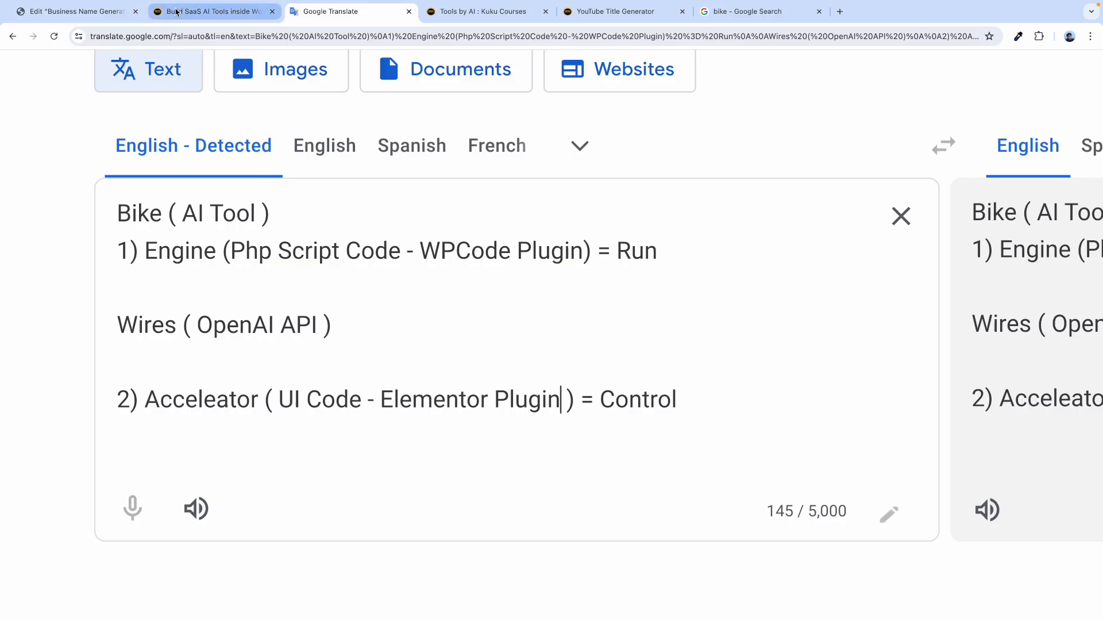
scroll(150, 254, down, 5)
scroll(86, 313, up, 3)
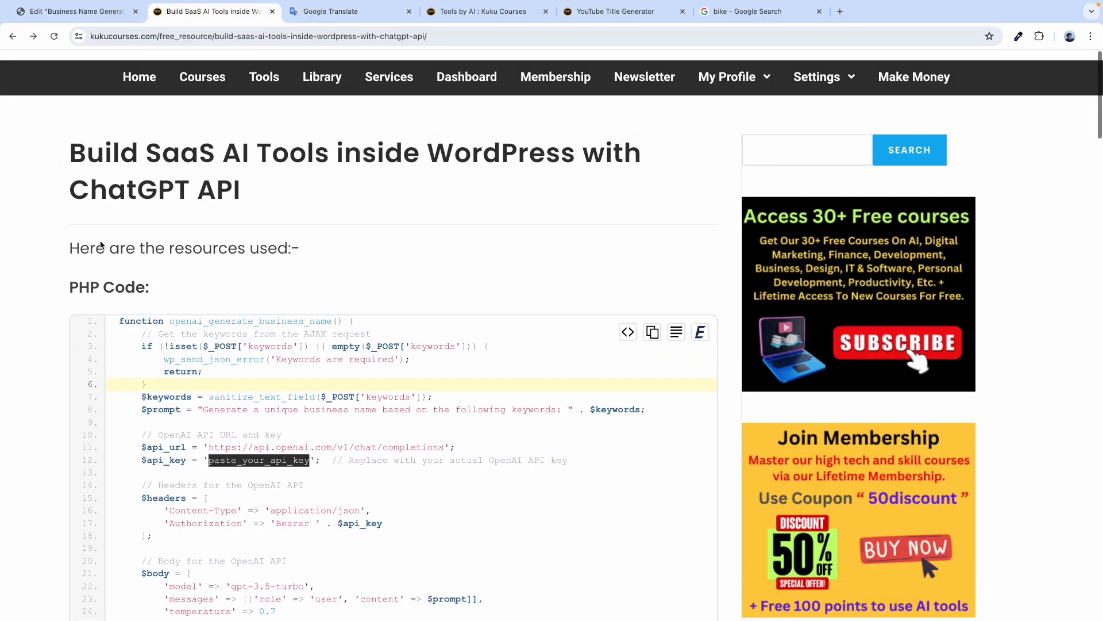
scroll(92, 247, down, 10)
scroll(111, 242, down, 3)
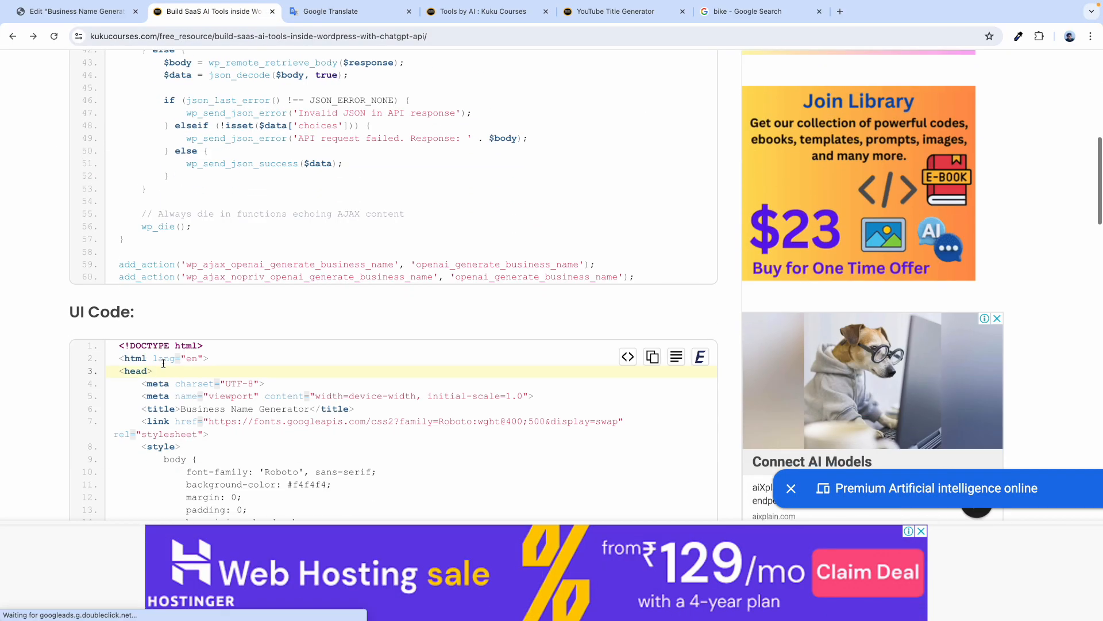
scroll(177, 348, up, 2)
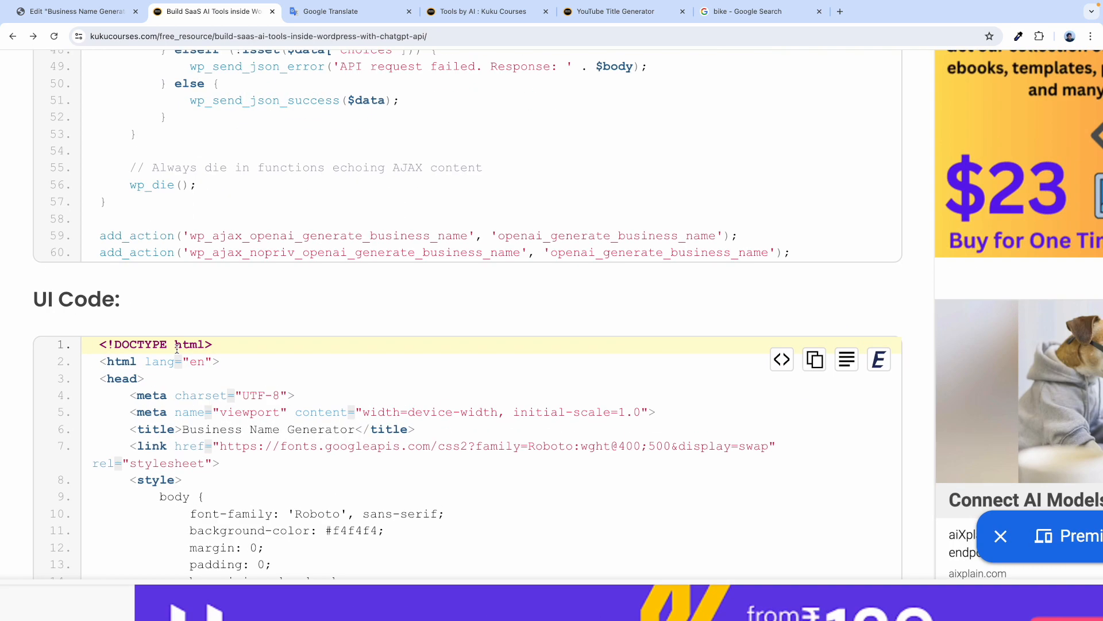
double_click(176, 345)
Drop an HTML widget onto the page in Elementor.
scroll(195, 300, down, 2)
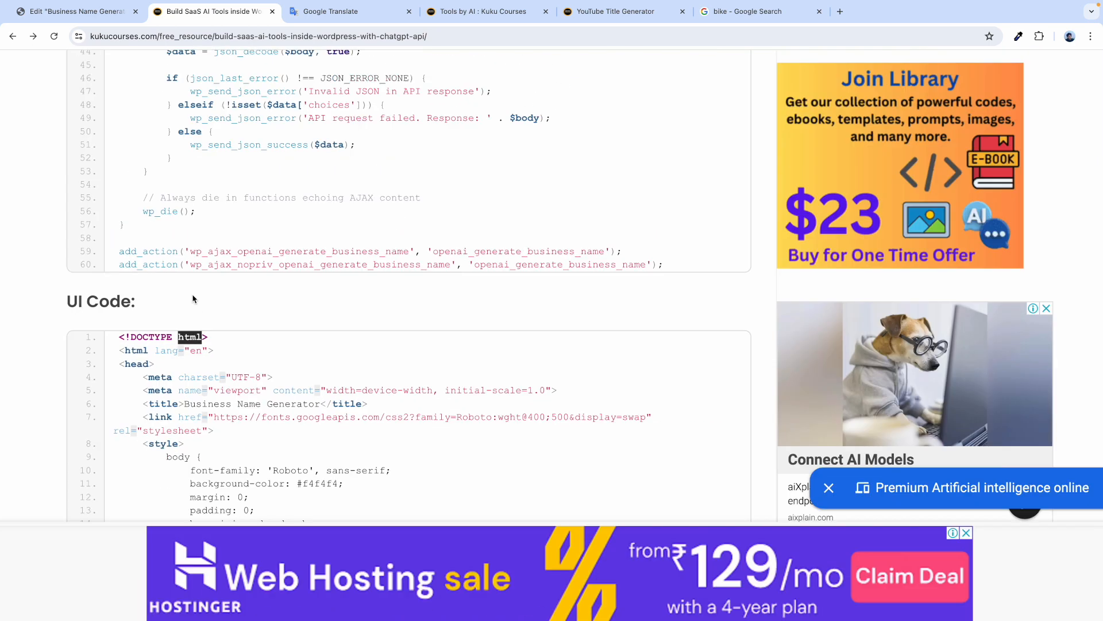
click(68, 16)
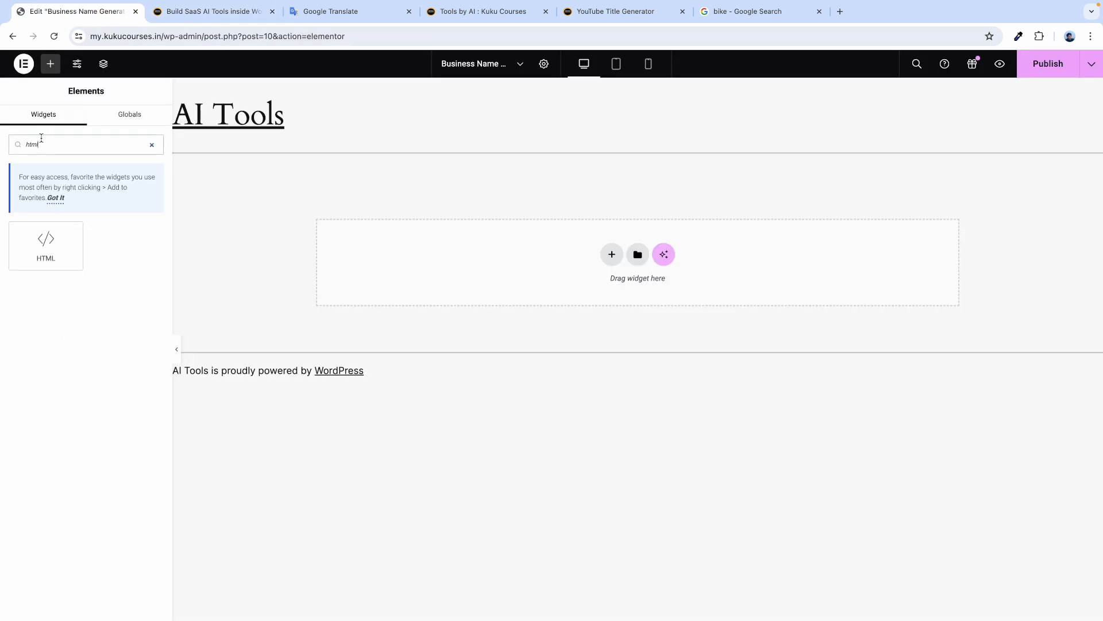
drag(45, 246, 434, 259)
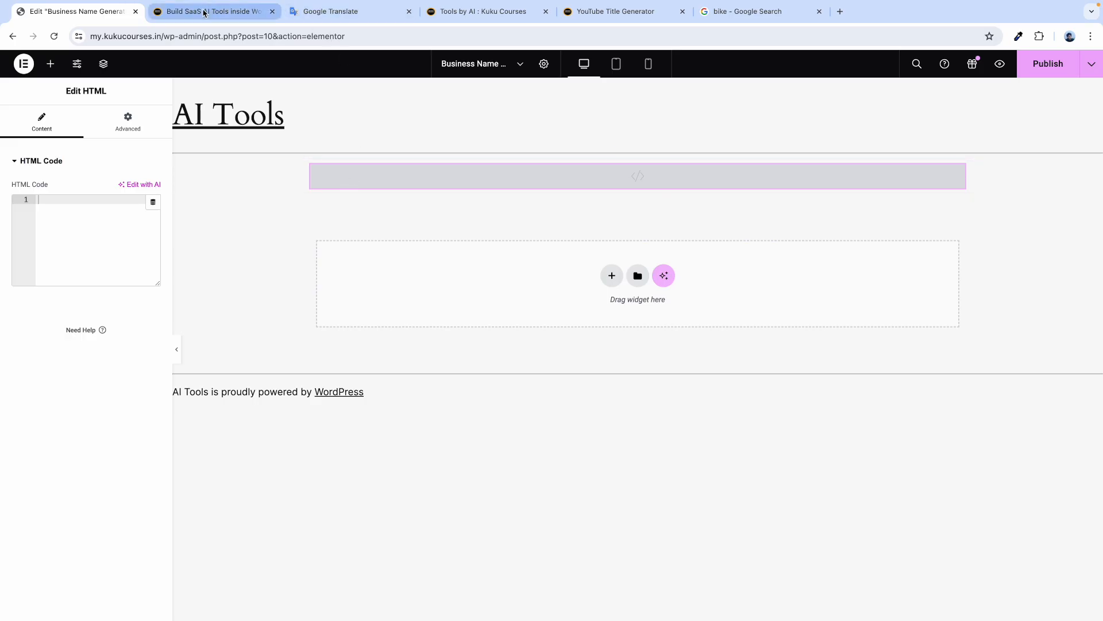
Copy the tutorial's UI code and paste it into the HTML widget's code field.
click(205, 13)
click(154, 272)
scroll(196, 328, down, 3)
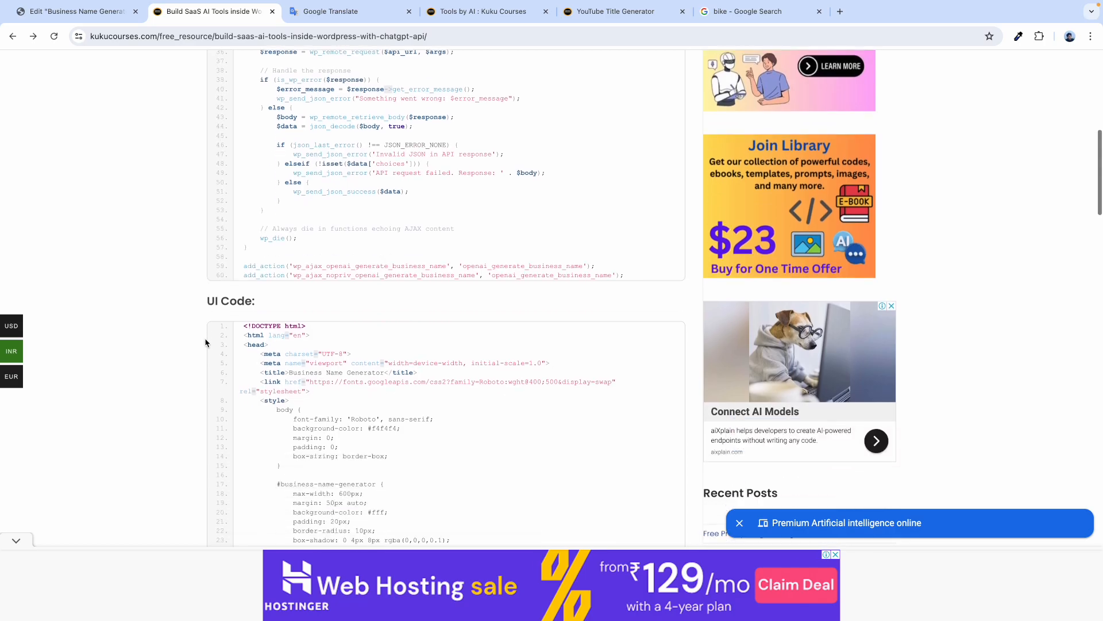
drag(208, 247, 256, 248)
click(333, 262)
scroll(381, 321, down, 2)
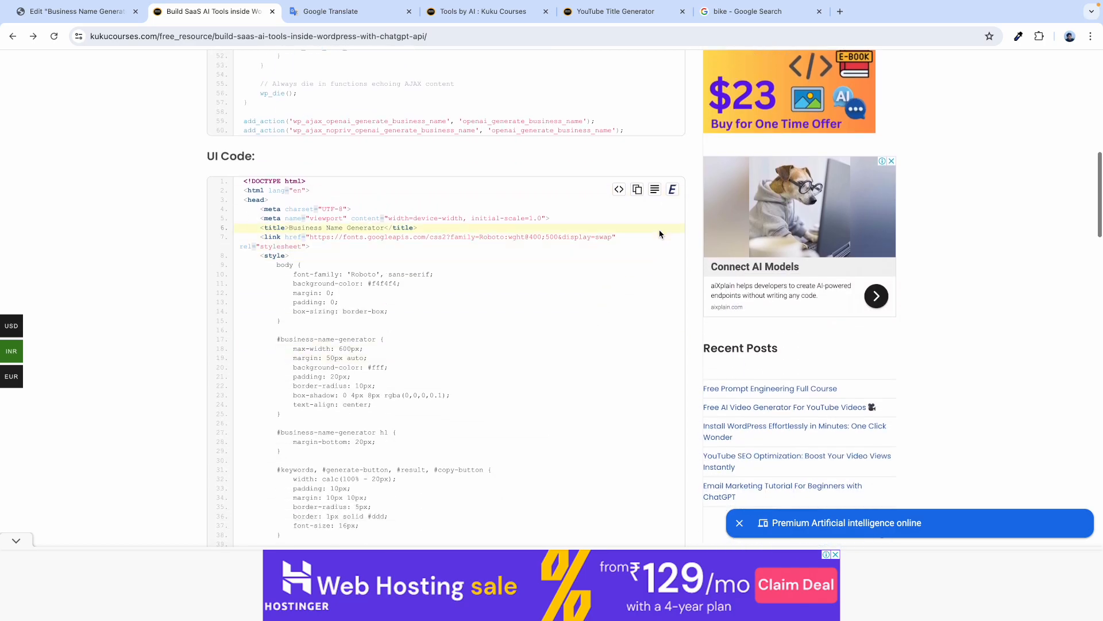
click(637, 190)
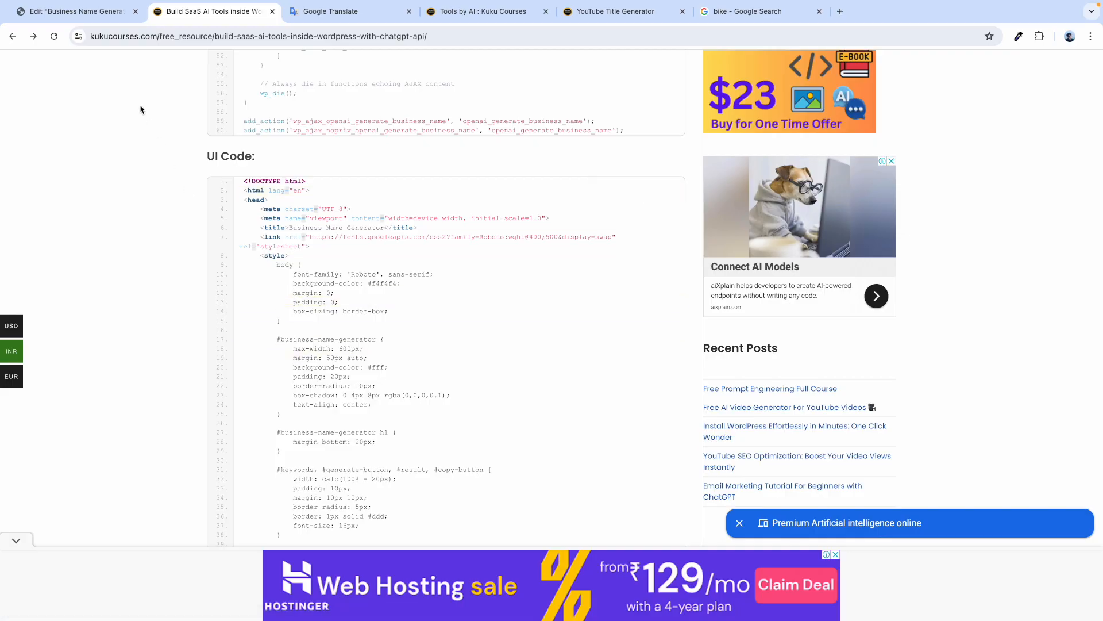
click(82, 13)
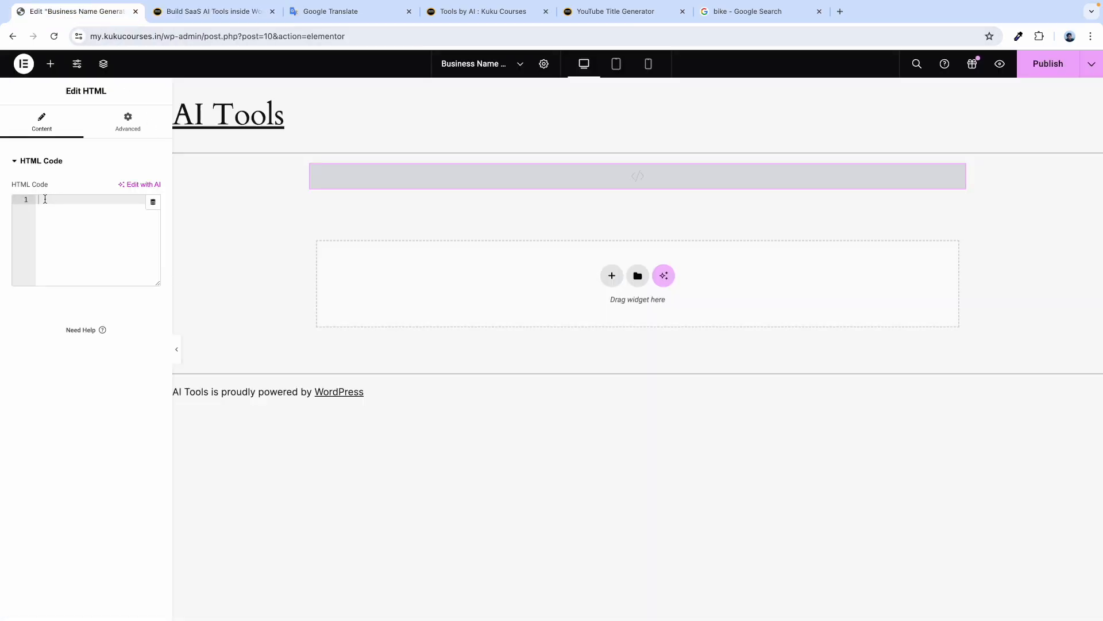
key(ctrl+v)
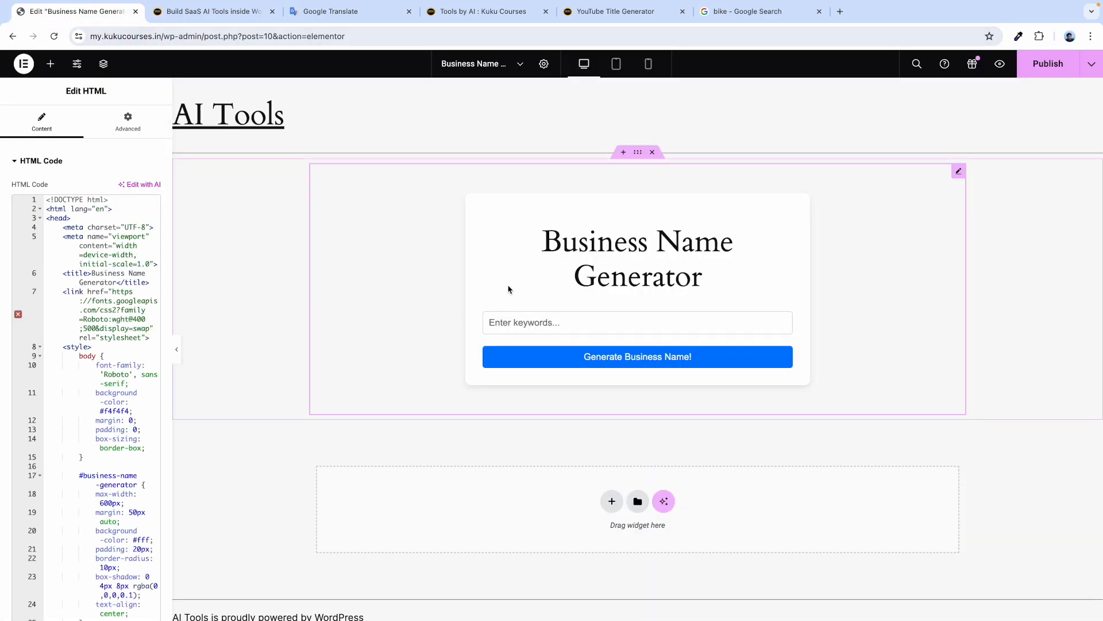
scroll(89, 352, down, 3)
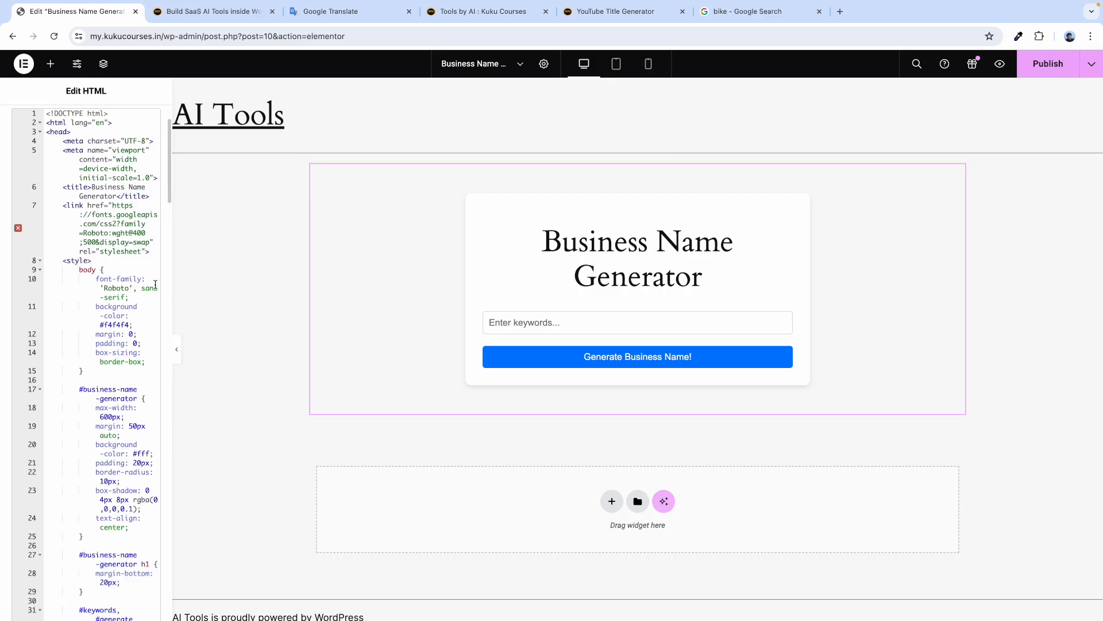
Highlight paste_your_website in the UI code's admin-ajax.php fetch URL on the resource page.
click(221, 11)
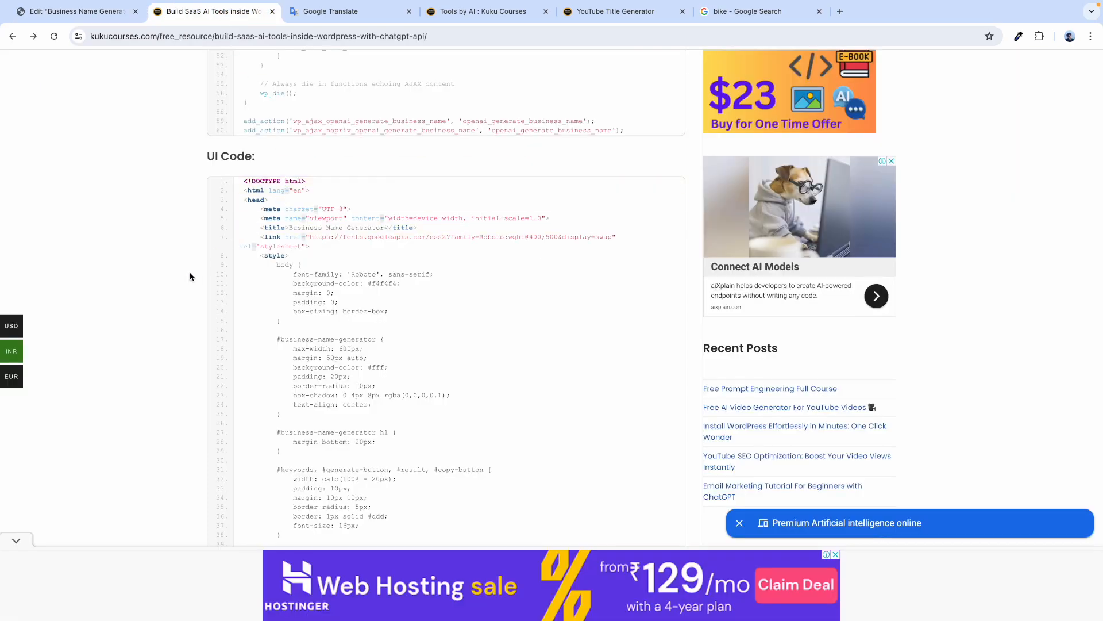
scroll(272, 402, down, 9)
scroll(273, 402, down, 6)
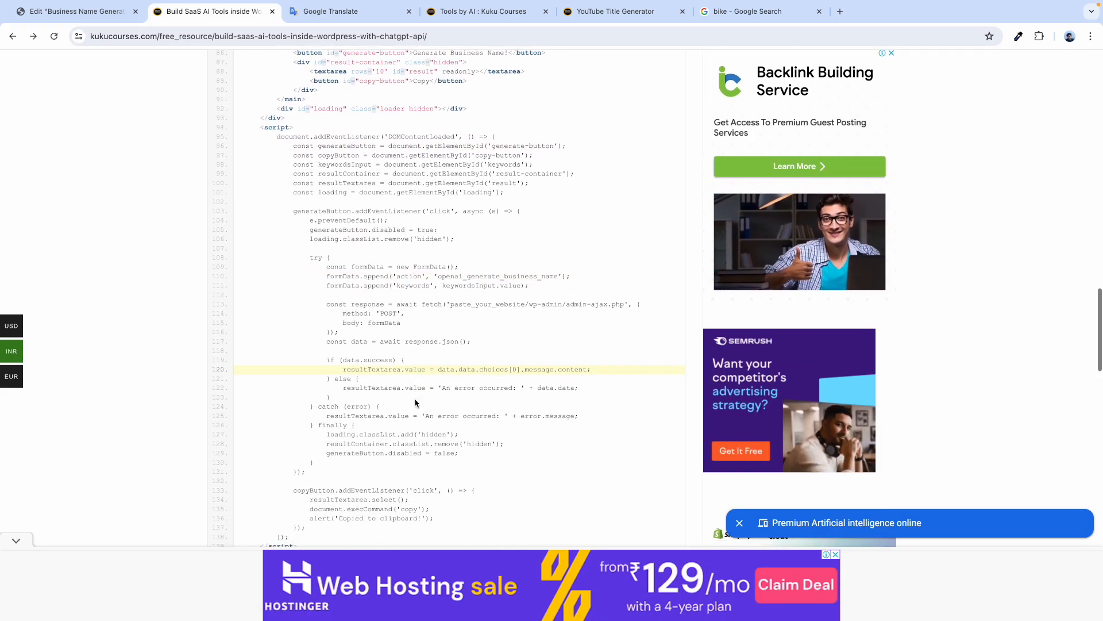
scroll(549, 305, up, 2)
scroll(549, 305, up, 5)
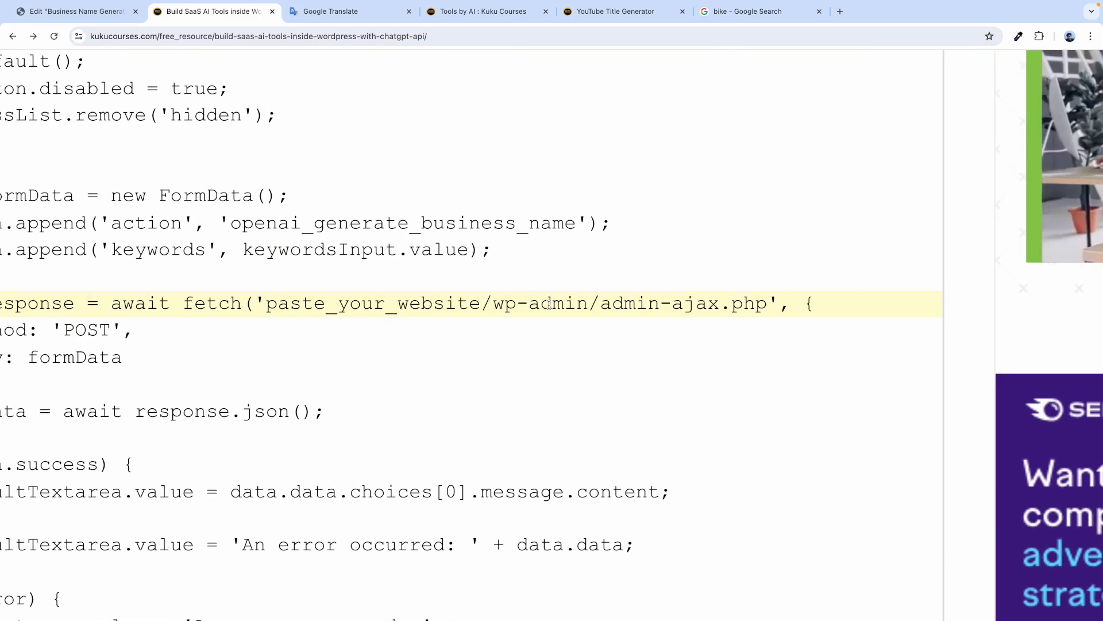
double_click(409, 301)
click(334, 307)
drag(334, 307, 541, 303)
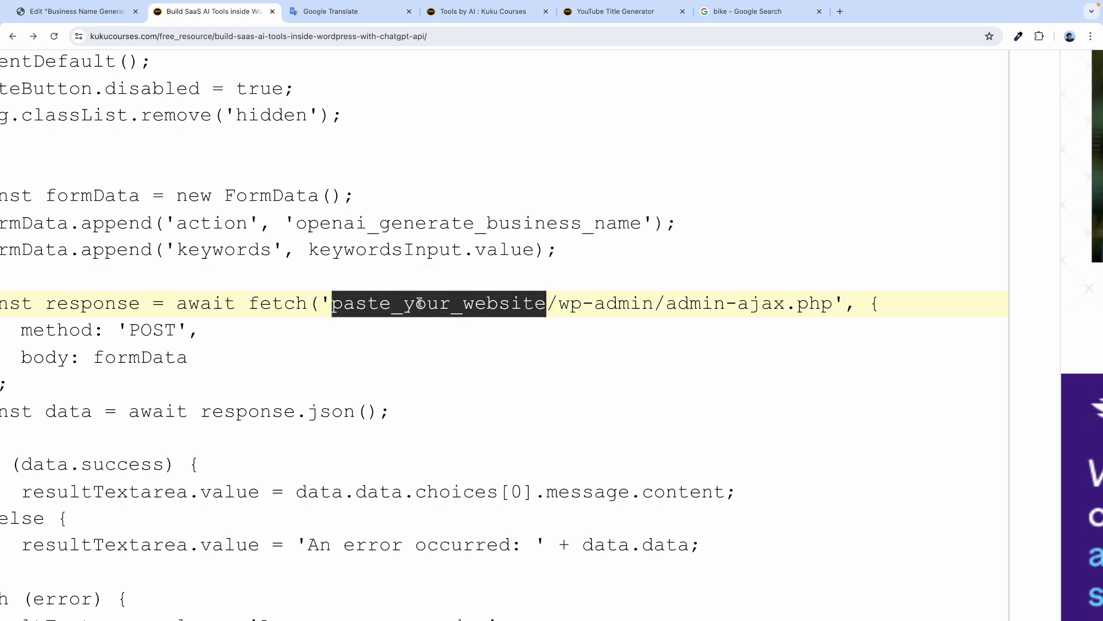
click(395, 303)
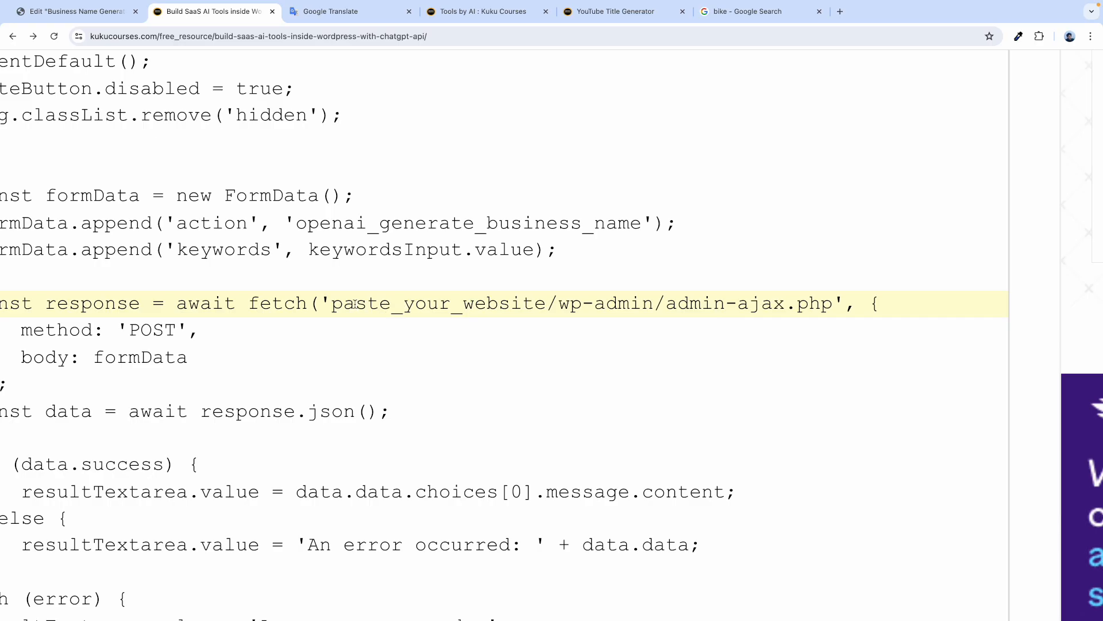
key(ctrl+0)
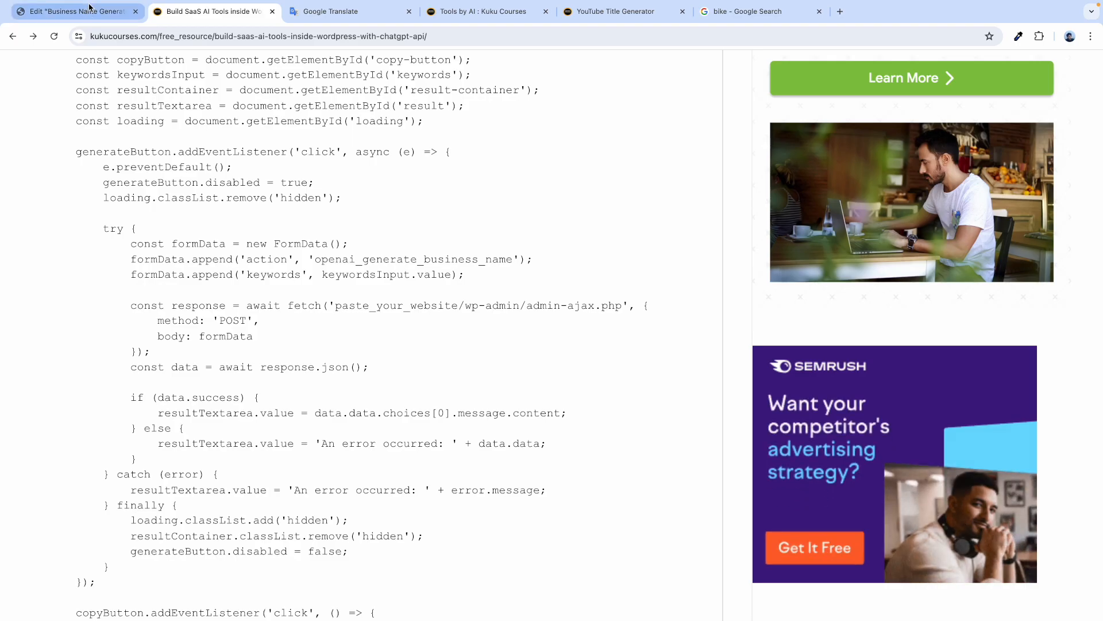
click(72, 11)
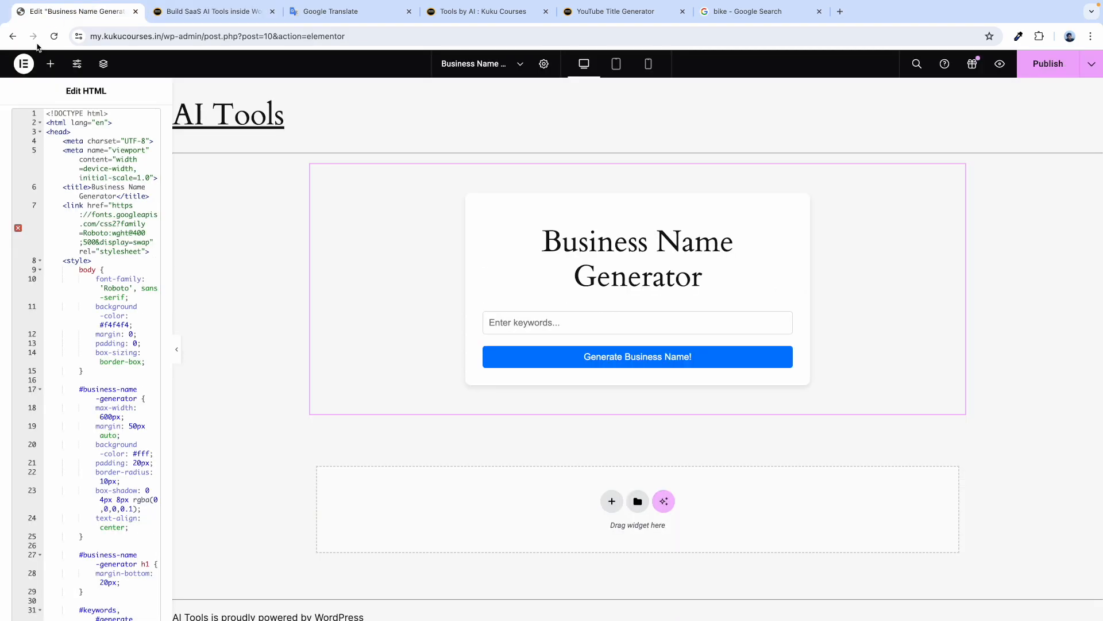
click(207, 24)
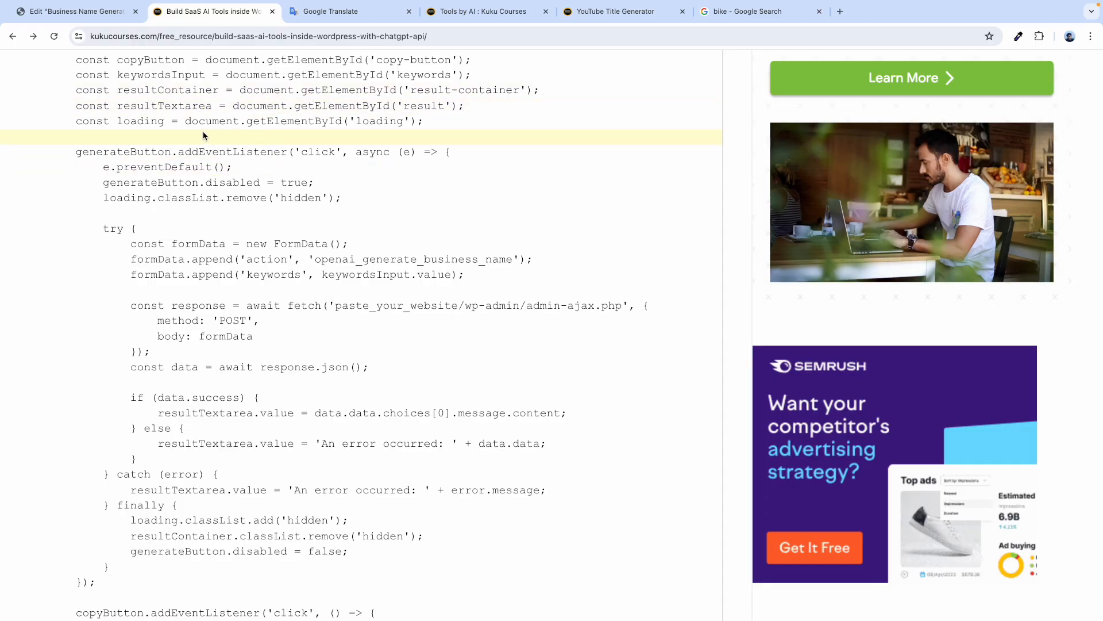
Load the my.kukucourses.in site in a new browser tab.
click(840, 12)
text(my)
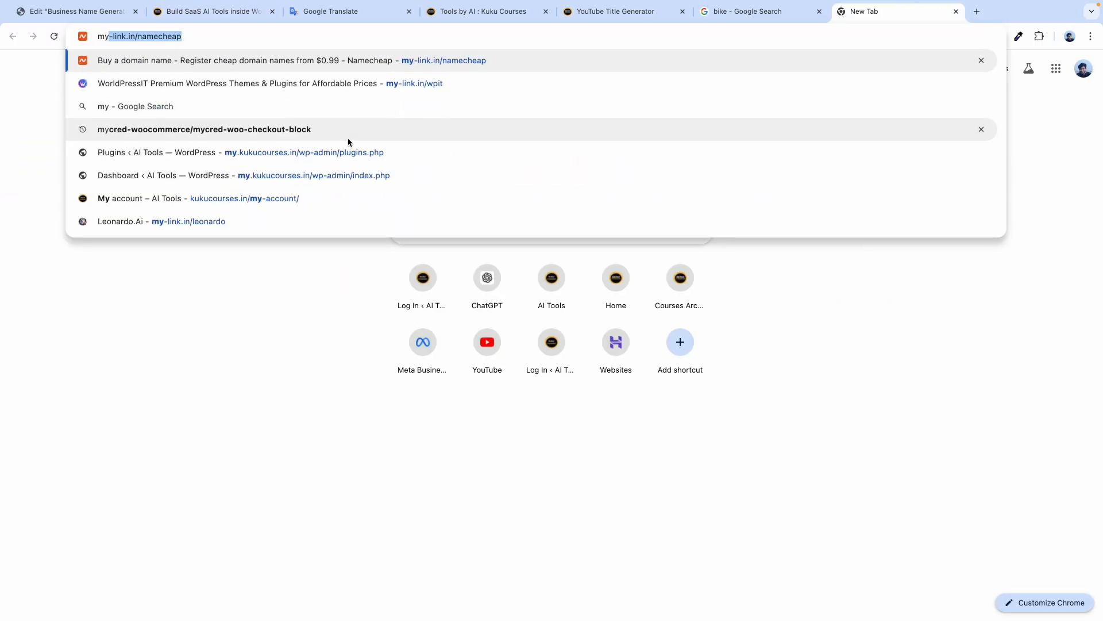
text(.)
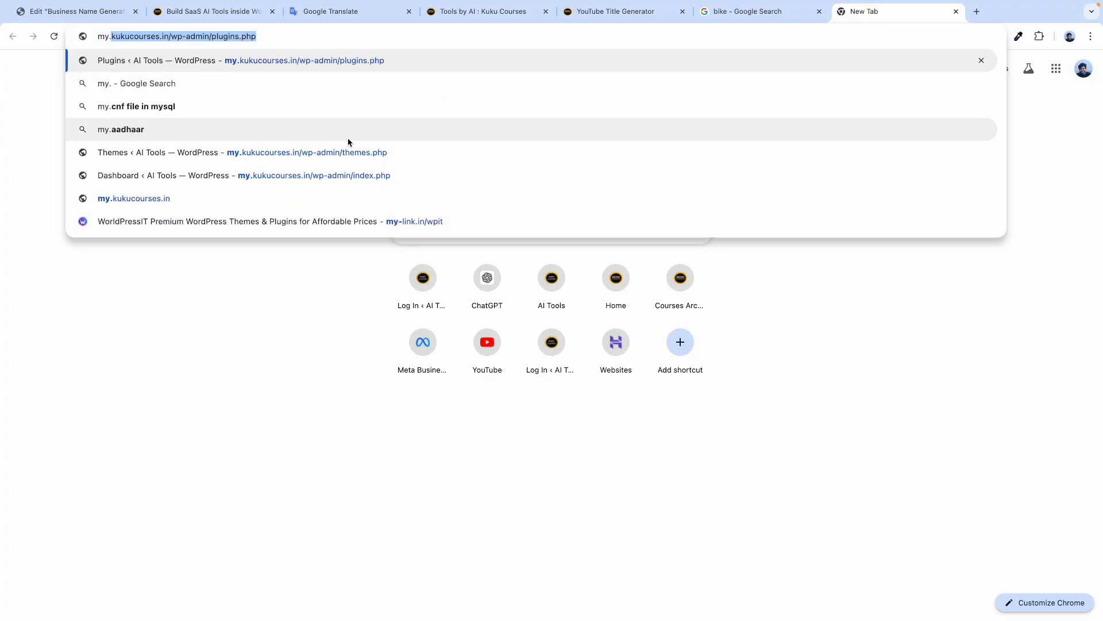
text(kuku)
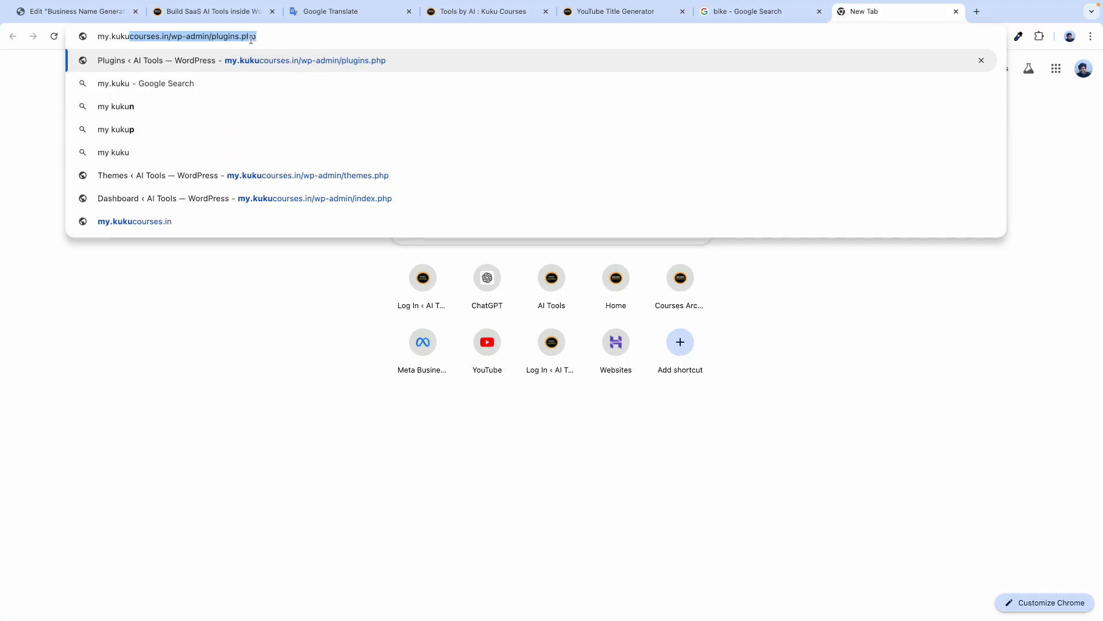
drag(273, 37, 172, 35)
key(BackSpace)
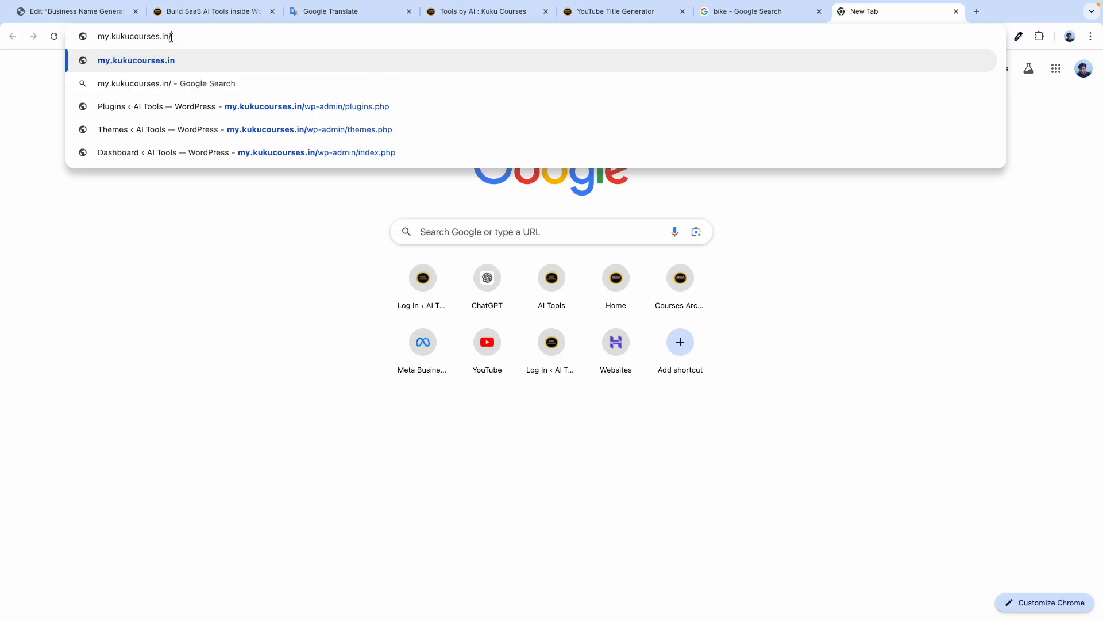
key(Return)
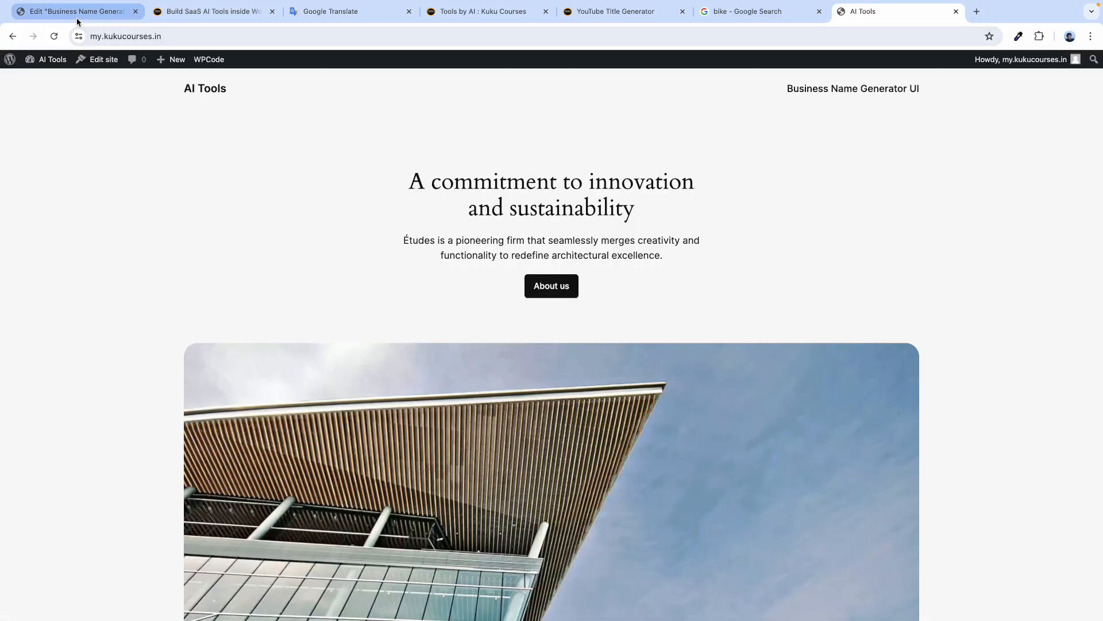
click(189, 34)
double_click(189, 34)
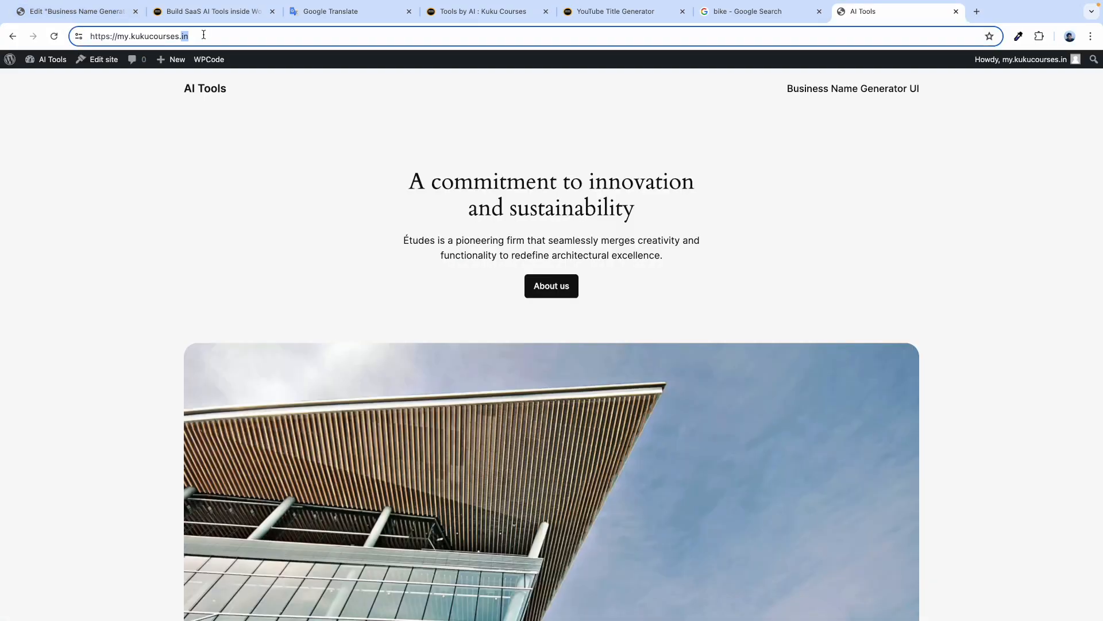
drag(212, 35, 81, 32)
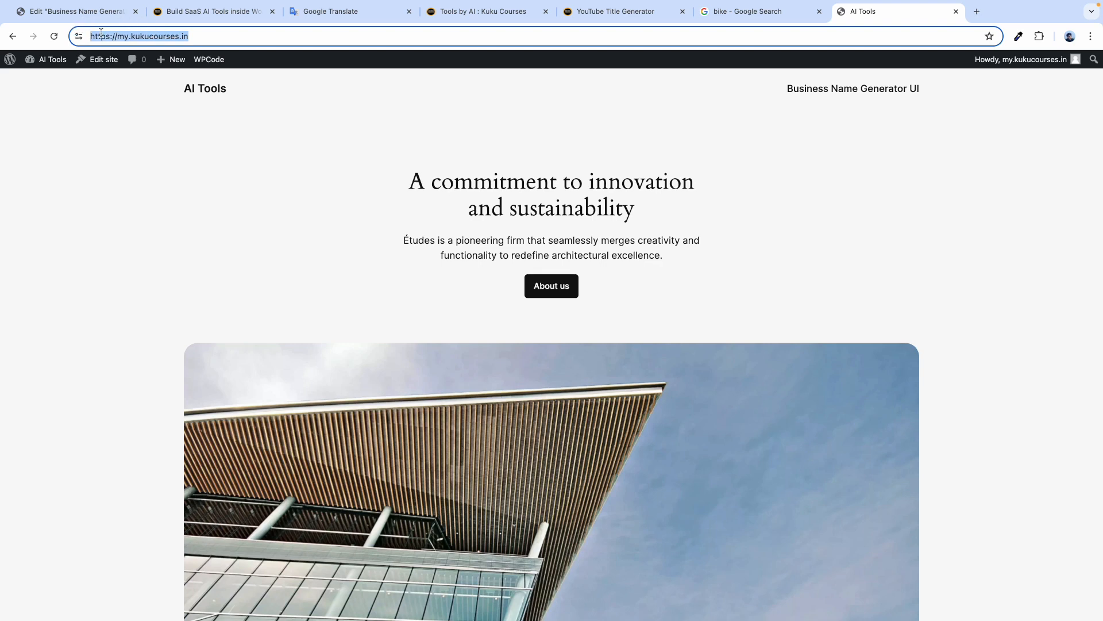
right_click(100, 33)
click(131, 121)
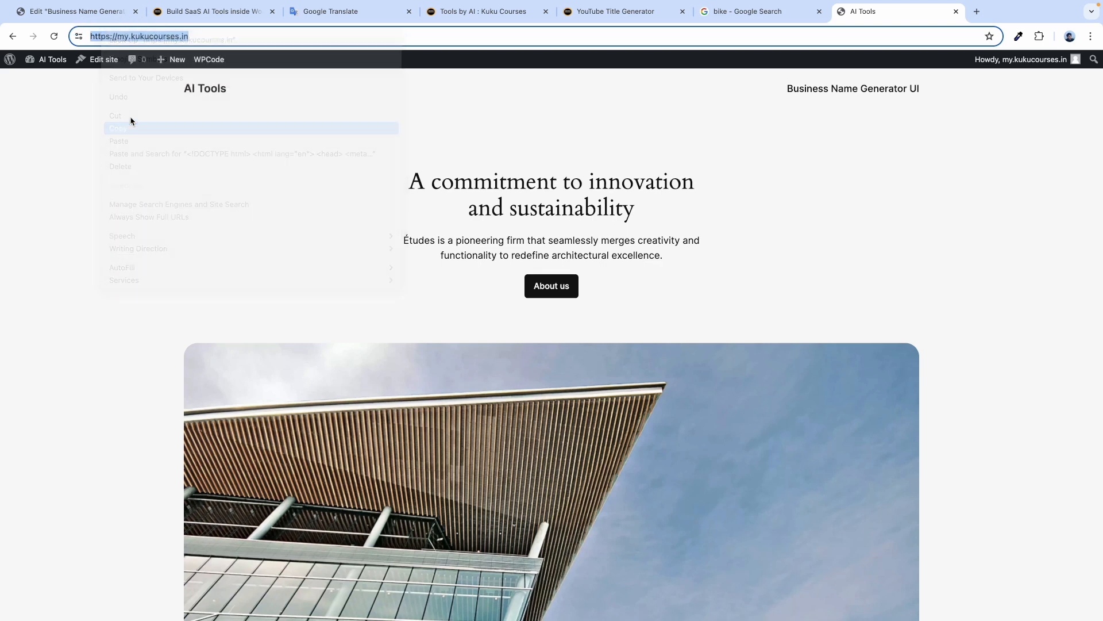
click(81, 13)
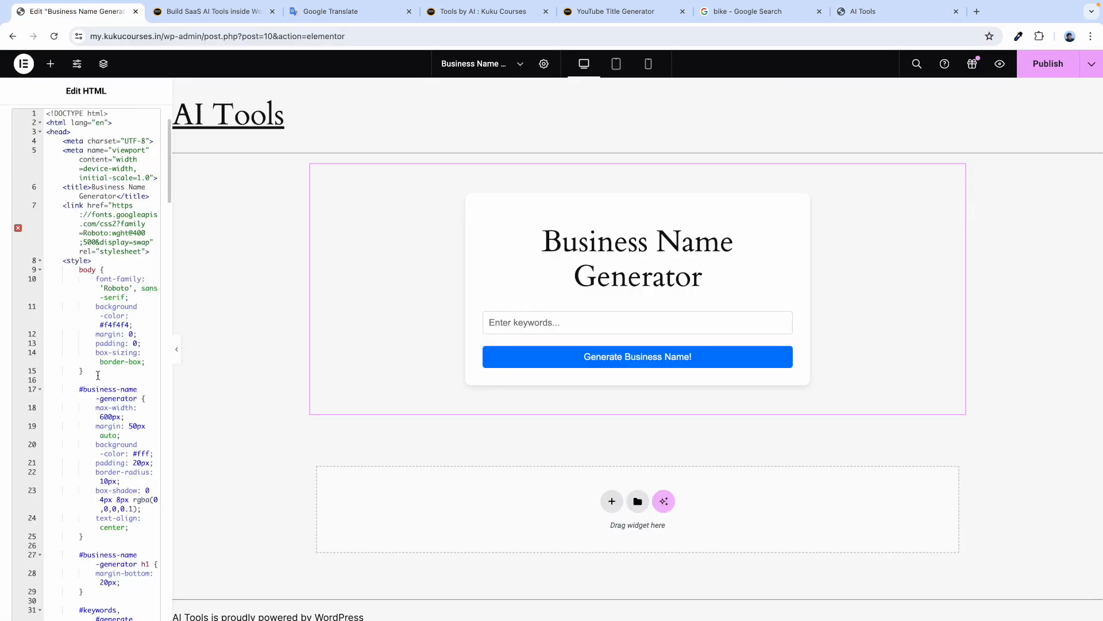
Copy the paste_your_website placeholder text from the tutorial's UI code.
scroll(98, 375, down, 10)
scroll(97, 375, down, 15)
scroll(98, 375, down, 10)
scroll(98, 375, down, 10)
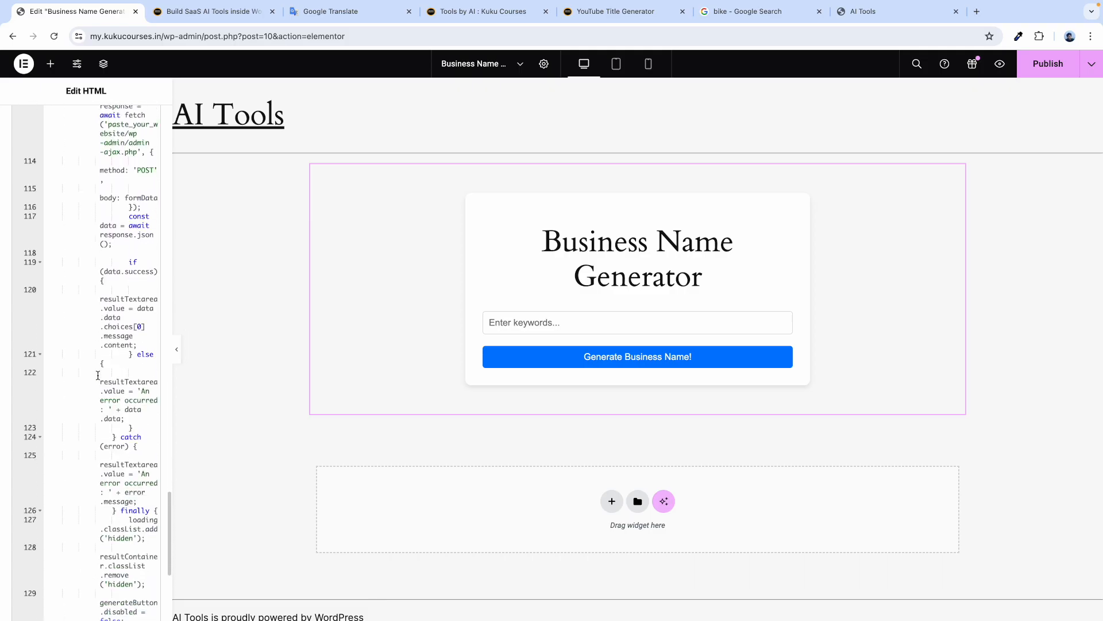
click(213, 11)
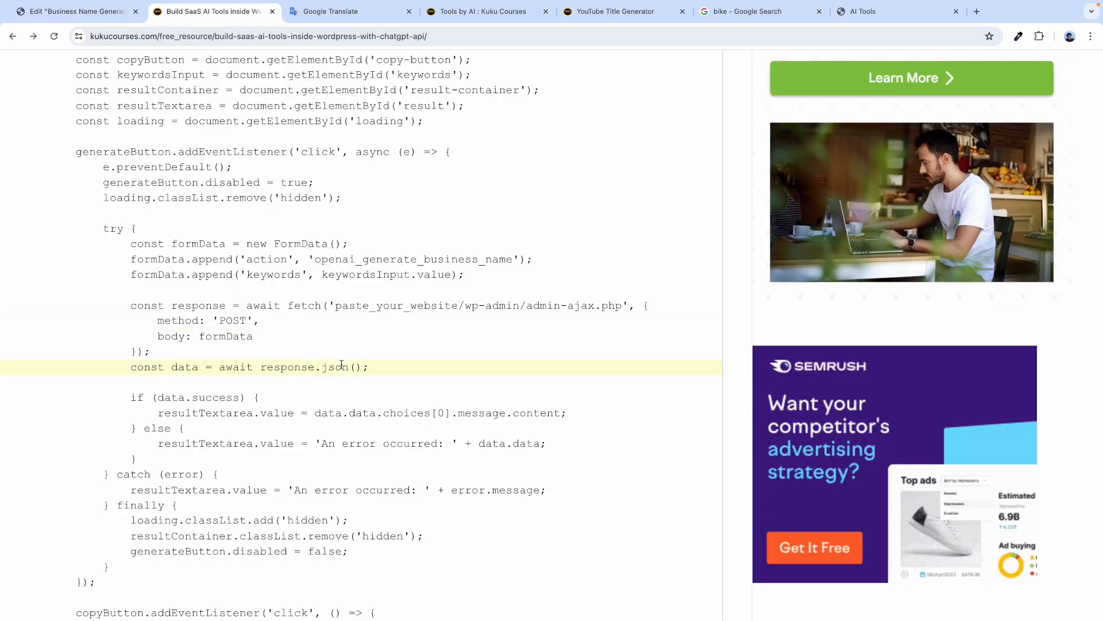
double_click(378, 304)
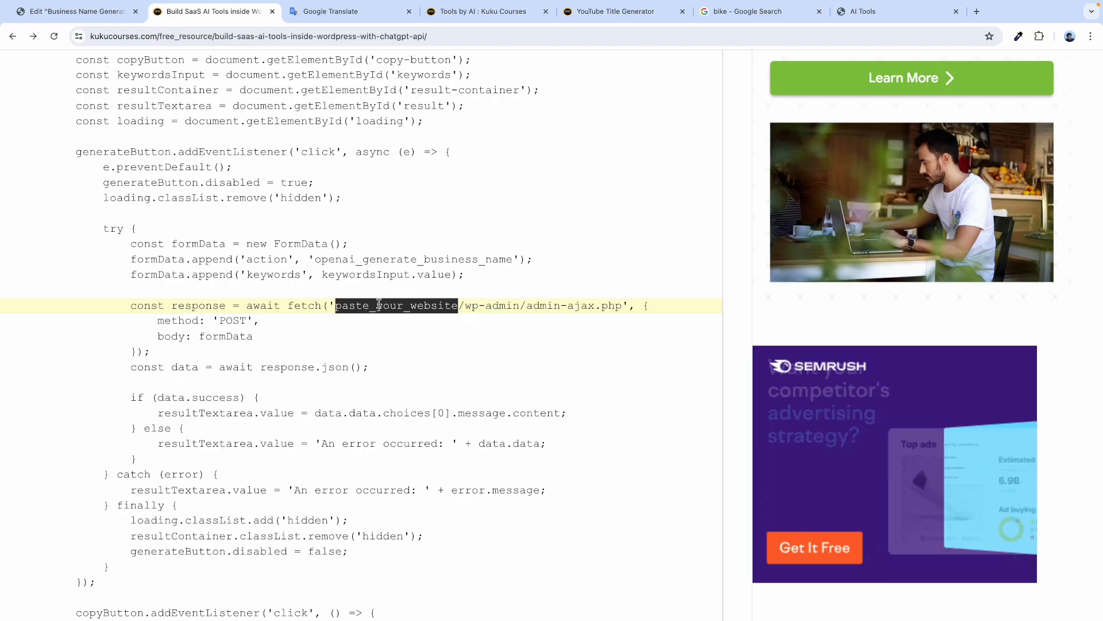
right_click(378, 305)
click(396, 326)
click(74, 11)
Search the HTML widget code for paste_your_website and put the caret at it in the fetch URL.
scroll(86, 243, up, 20)
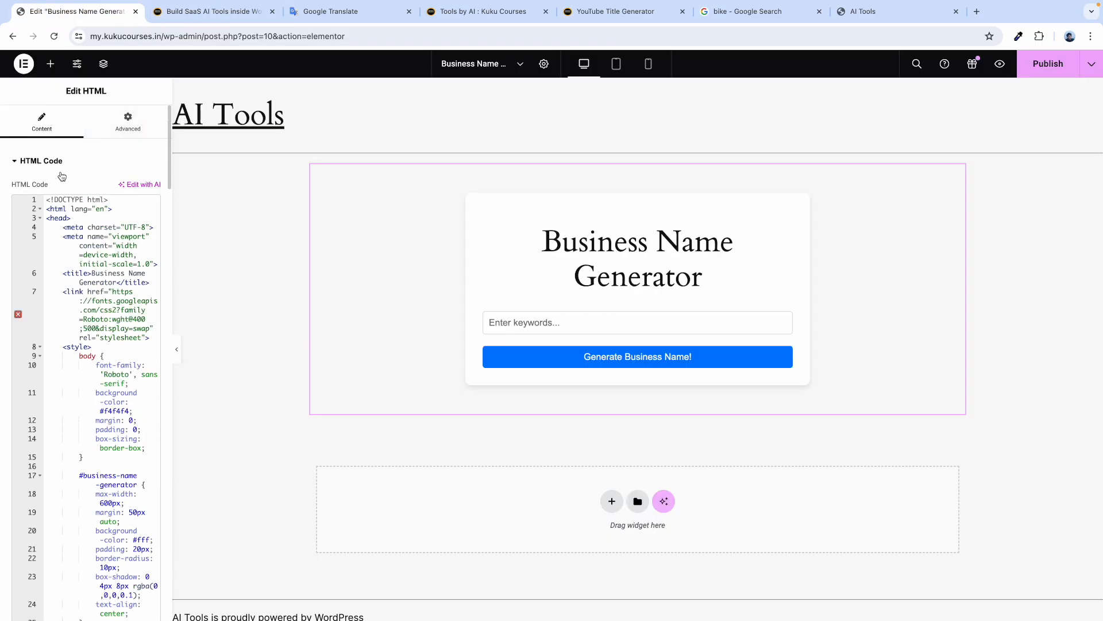
click(50, 211)
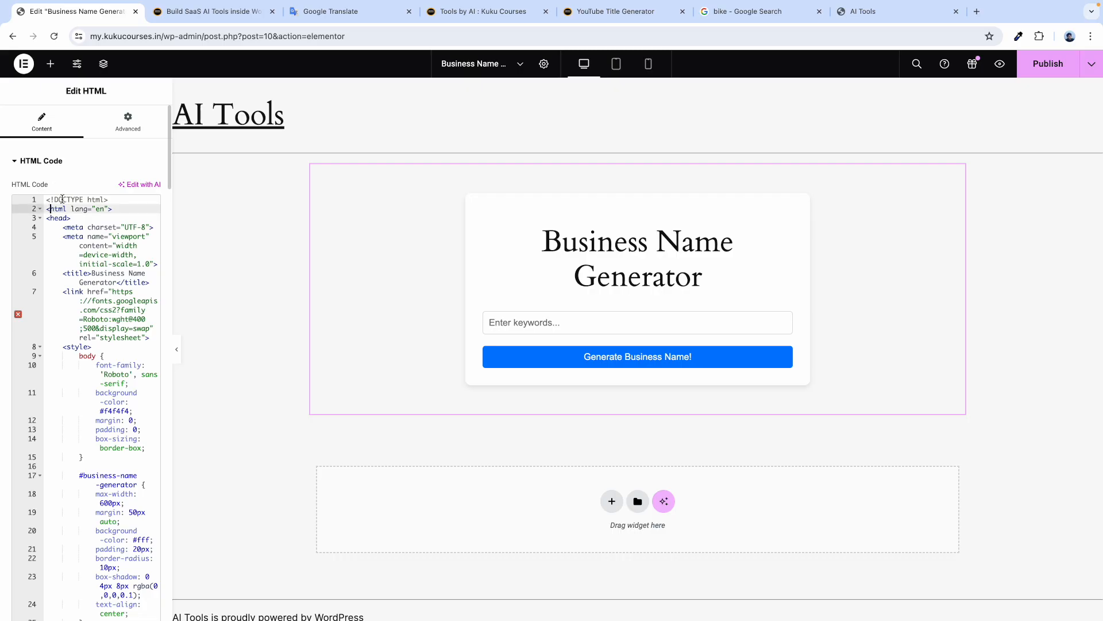
key(ctrl+f)
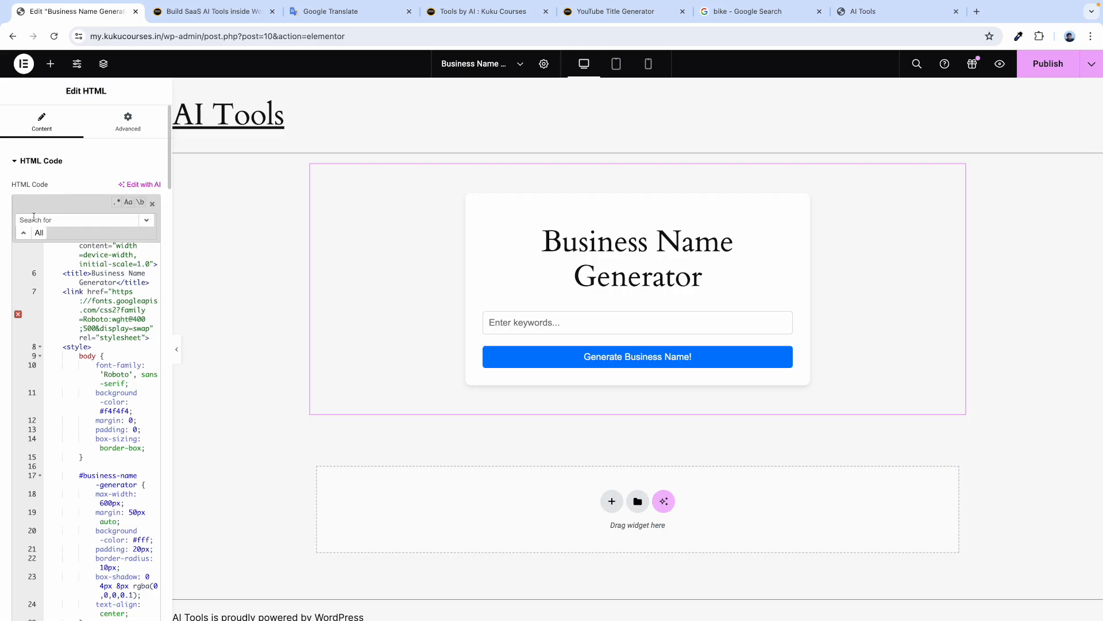
key(ctrl+v)
scroll(99, 373, down, 15)
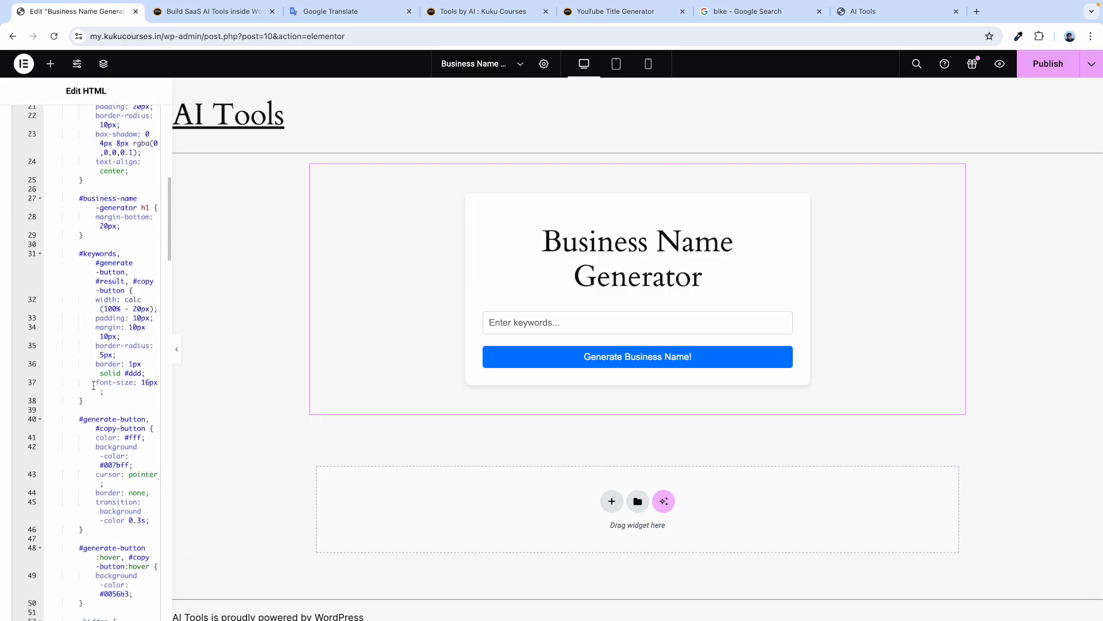
scroll(94, 385, down, 12)
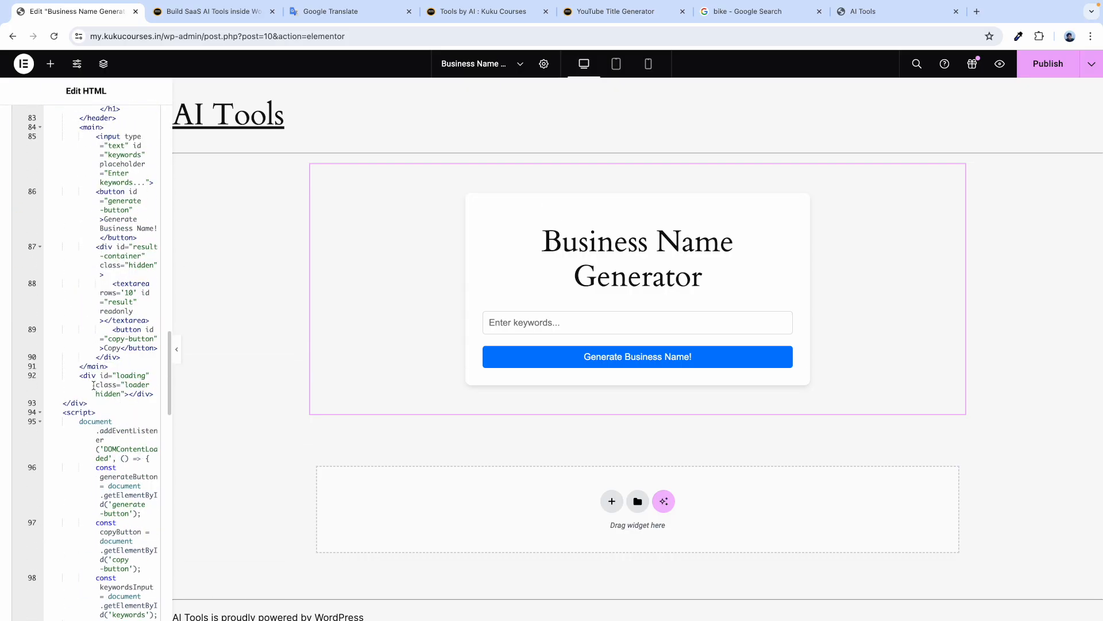
scroll(94, 385, down, 5)
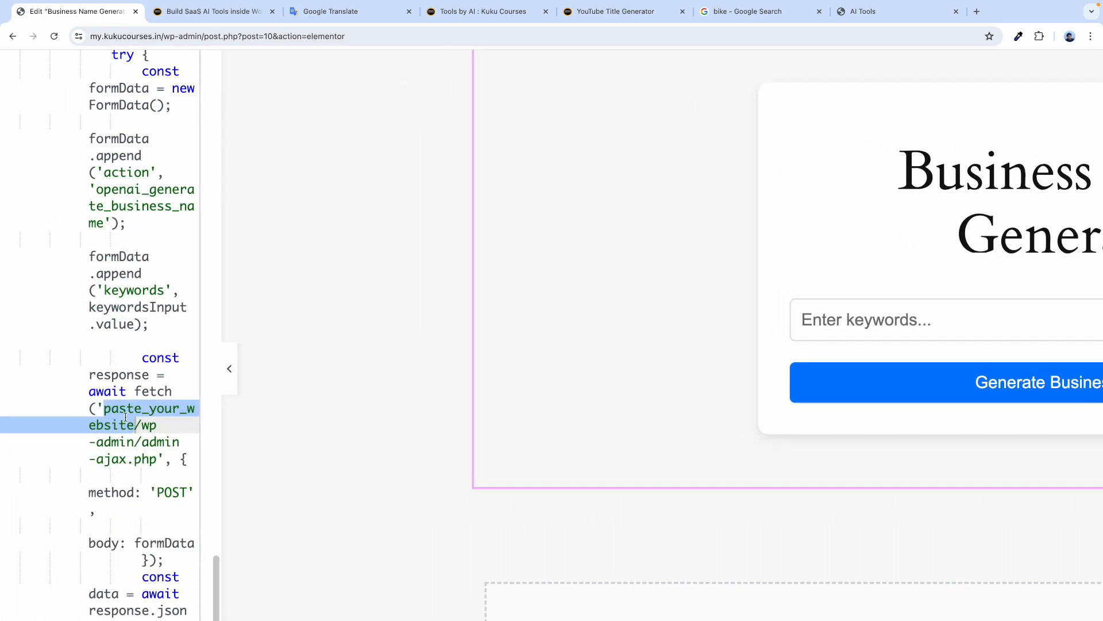
scroll(125, 416, up, 15)
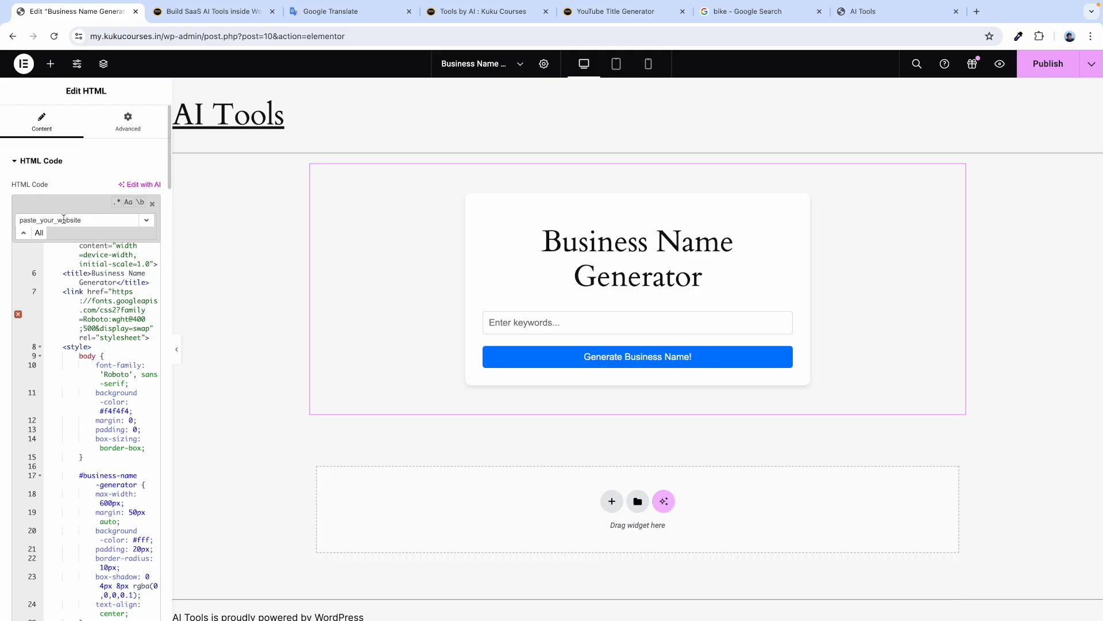
scroll(89, 433, down, 20)
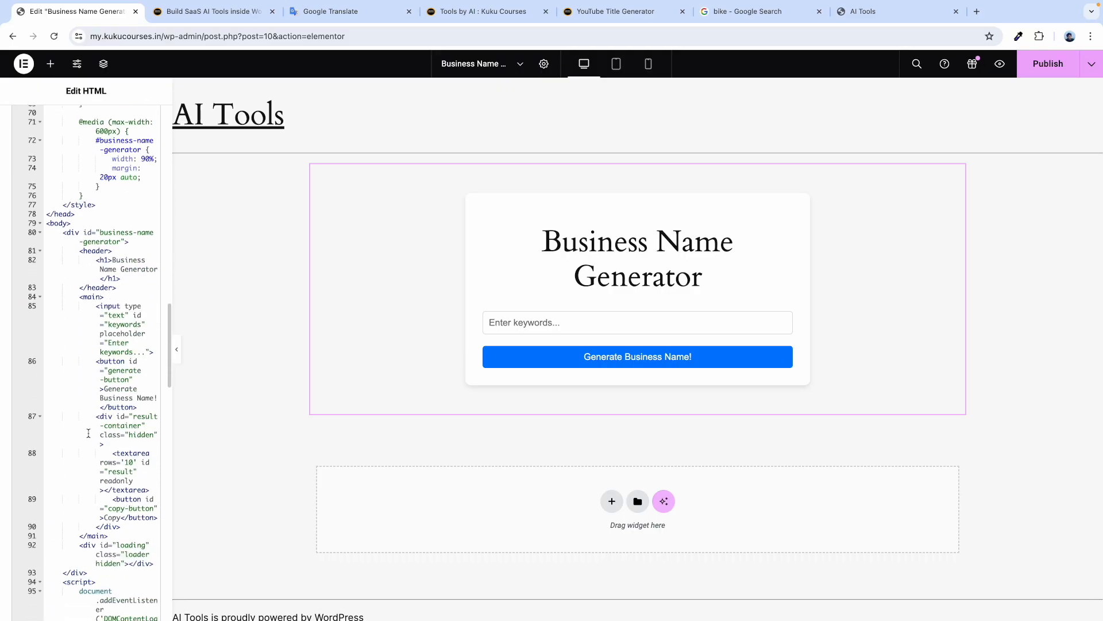
scroll(89, 433, down, 8)
double_click(118, 411)
scroll(105, 368, down, 1)
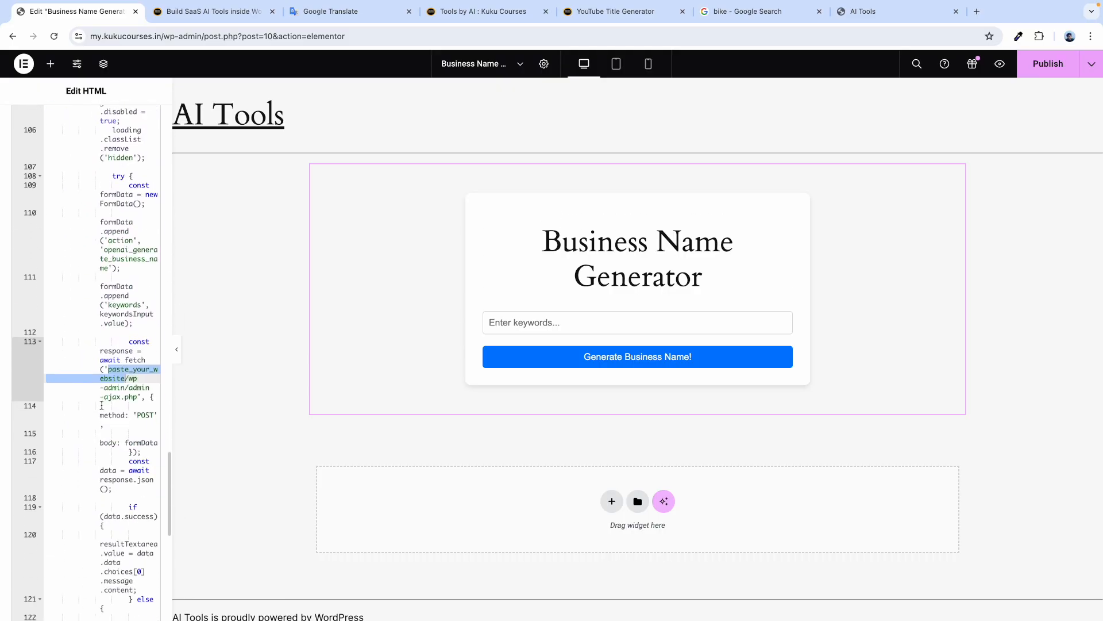
scroll(107, 443, down, 2)
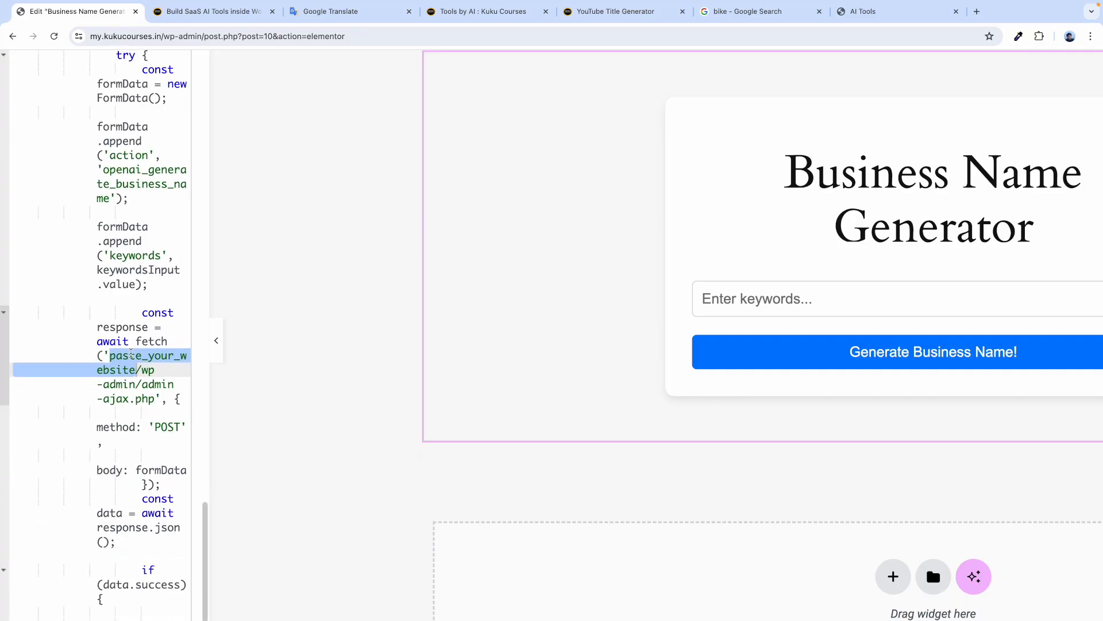
click(111, 355)
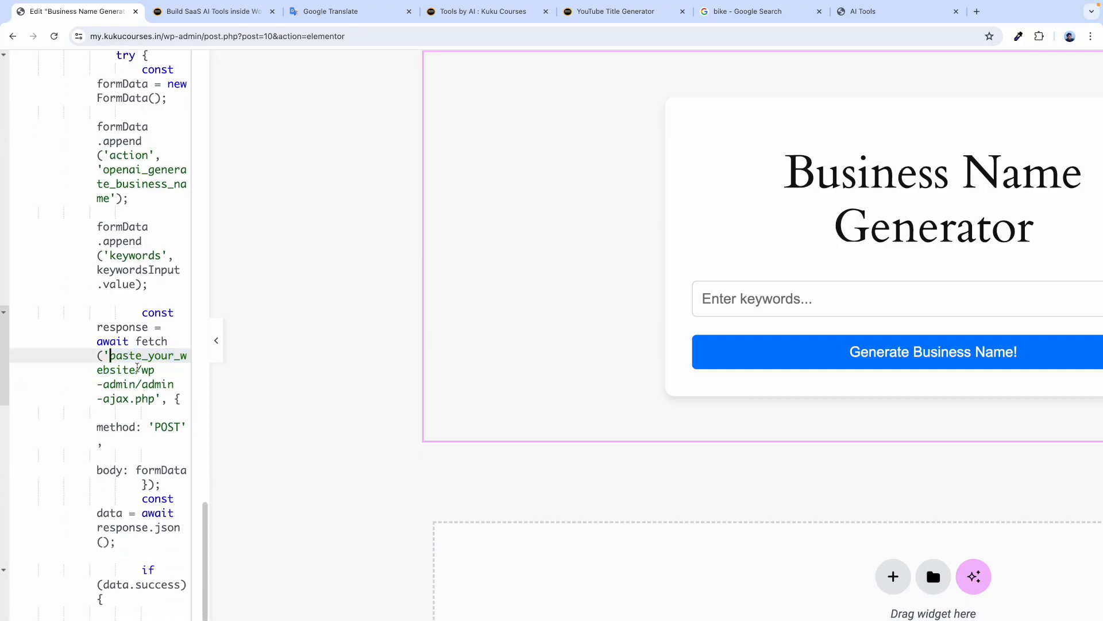
Check the WordPress Dashboard, then reopen the site's front page.
click(881, 11)
double_click(241, 34)
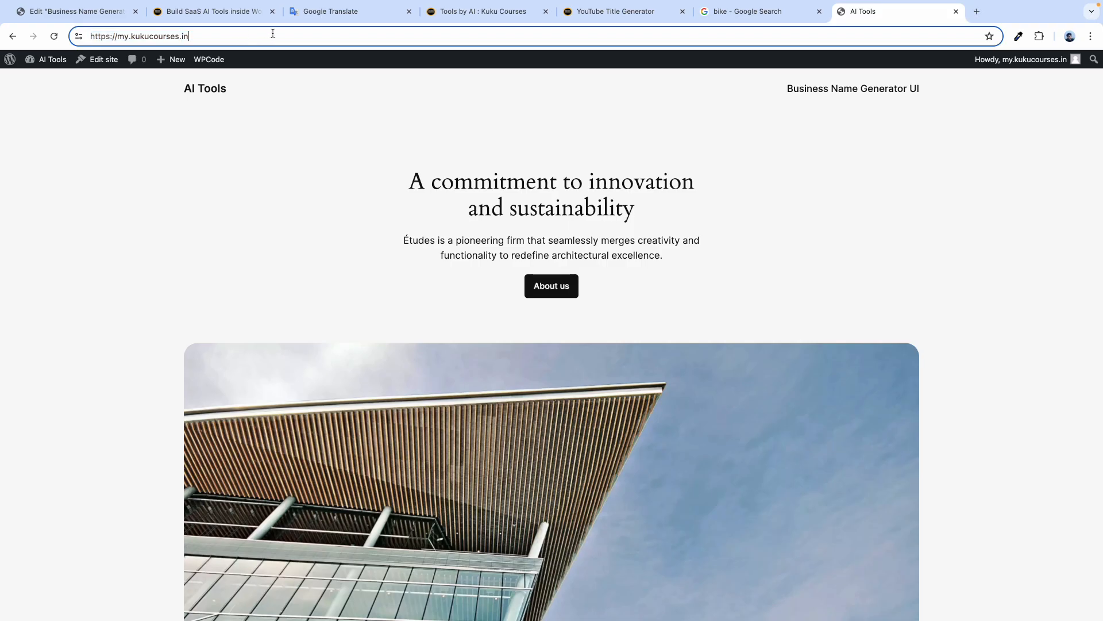
drag(268, 34, 119, 35)
click(212, 35)
drag(214, 35, 86, 36)
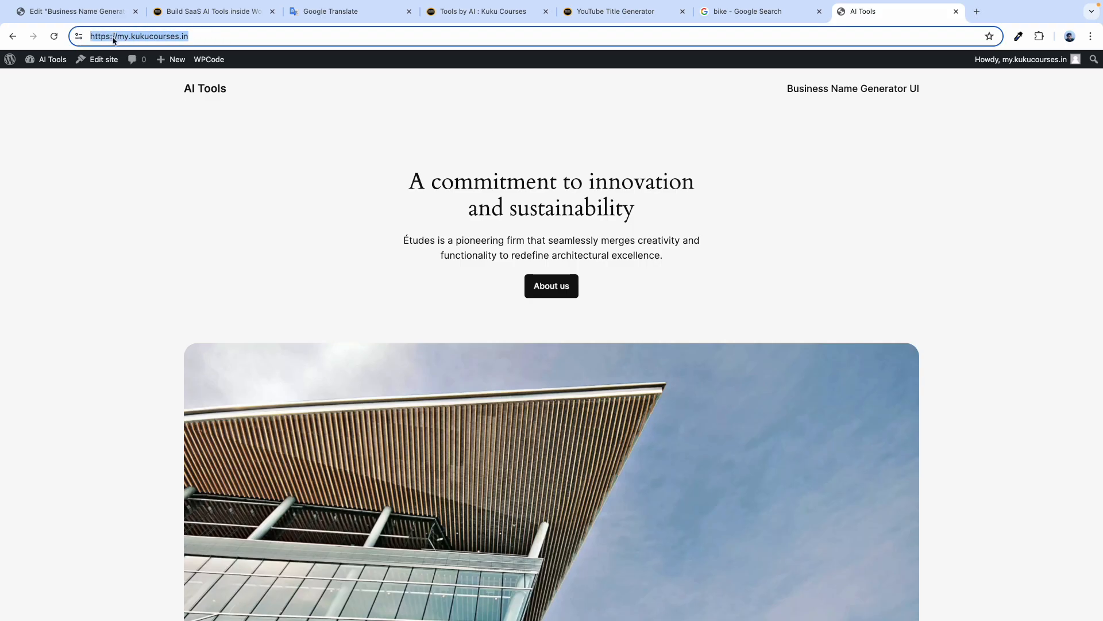
right_click(113, 37)
click(59, 102)
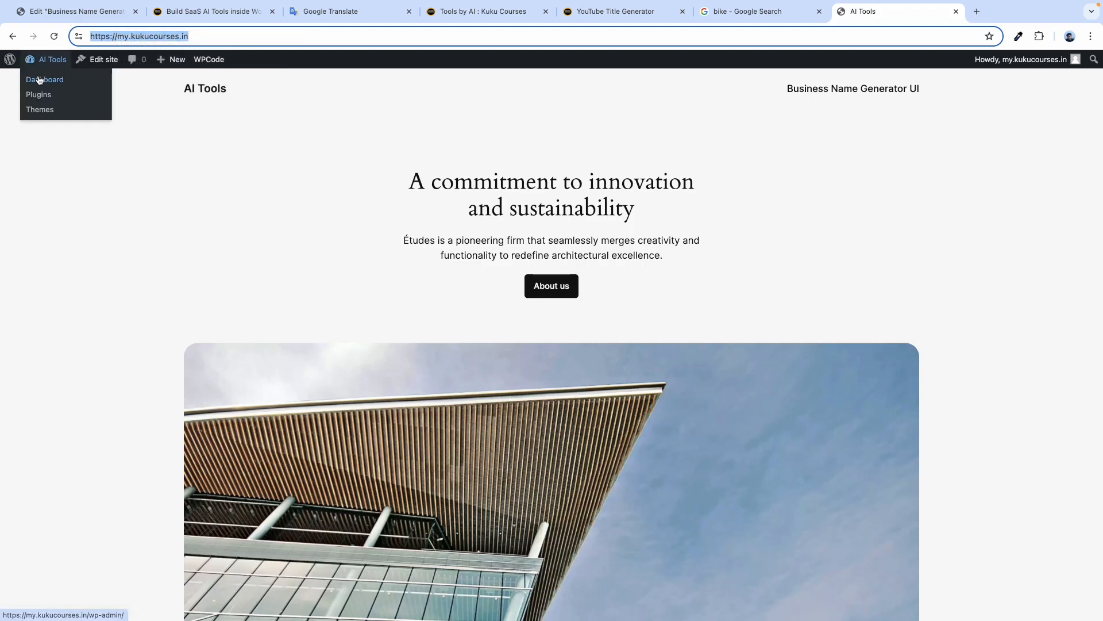
click(39, 79)
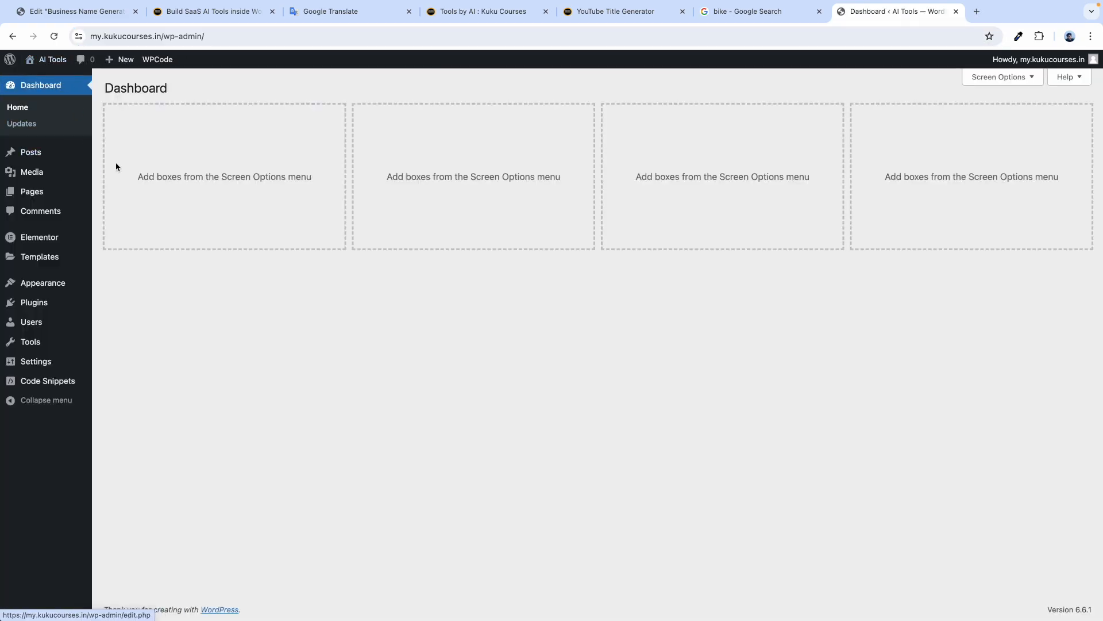
mouse_move(49, 62)
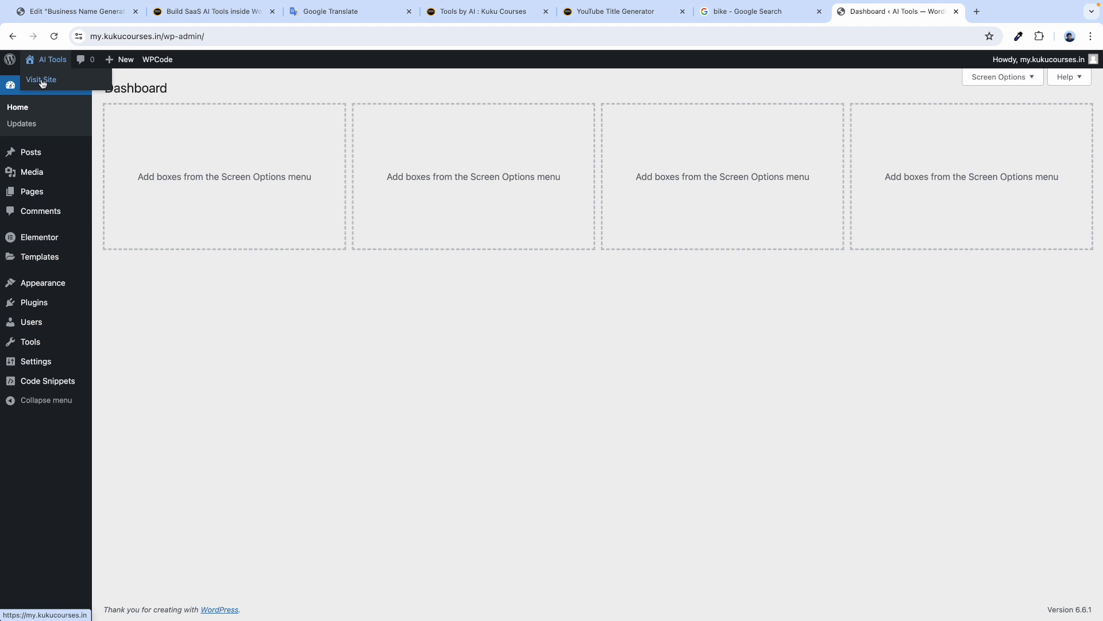
click(42, 83)
click(205, 38)
double_click(205, 38)
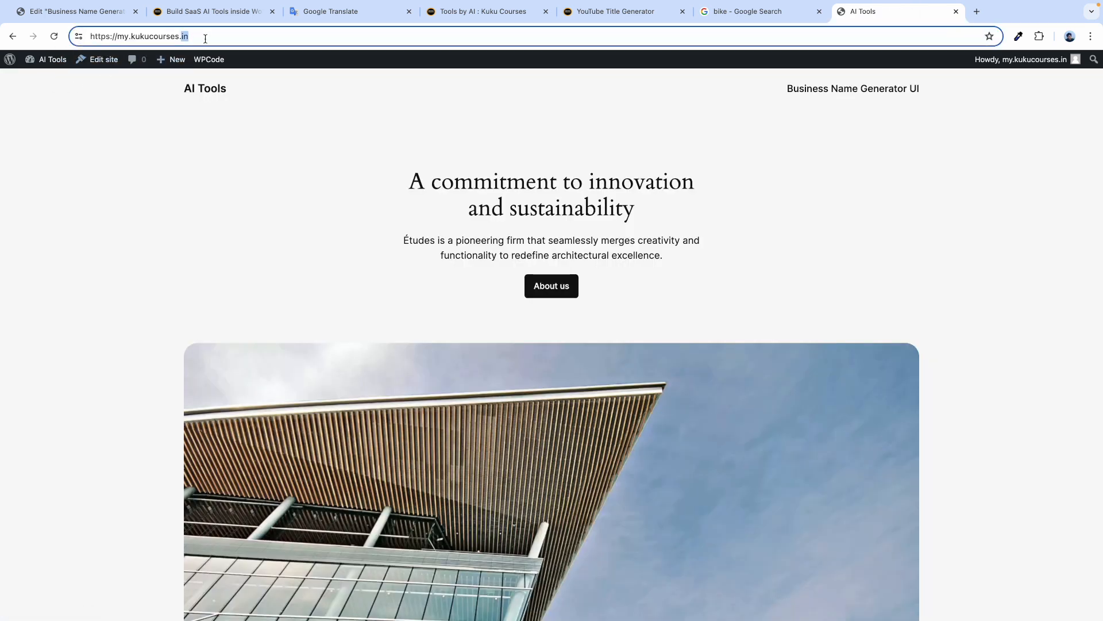
drag(226, 32, 98, 38)
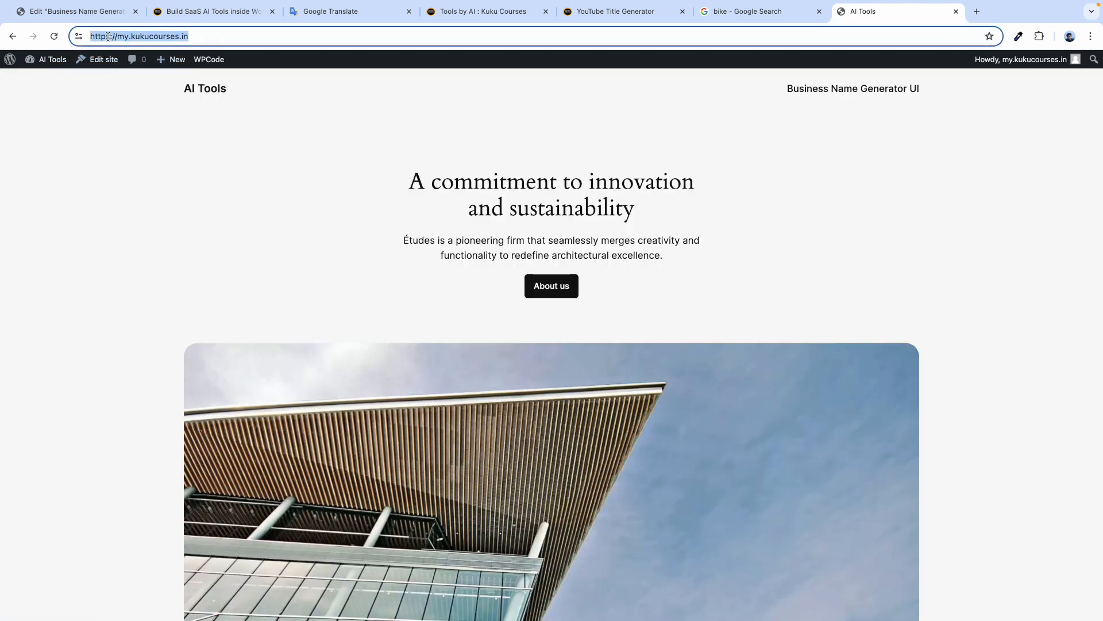
right_click(107, 37)
click(130, 127)
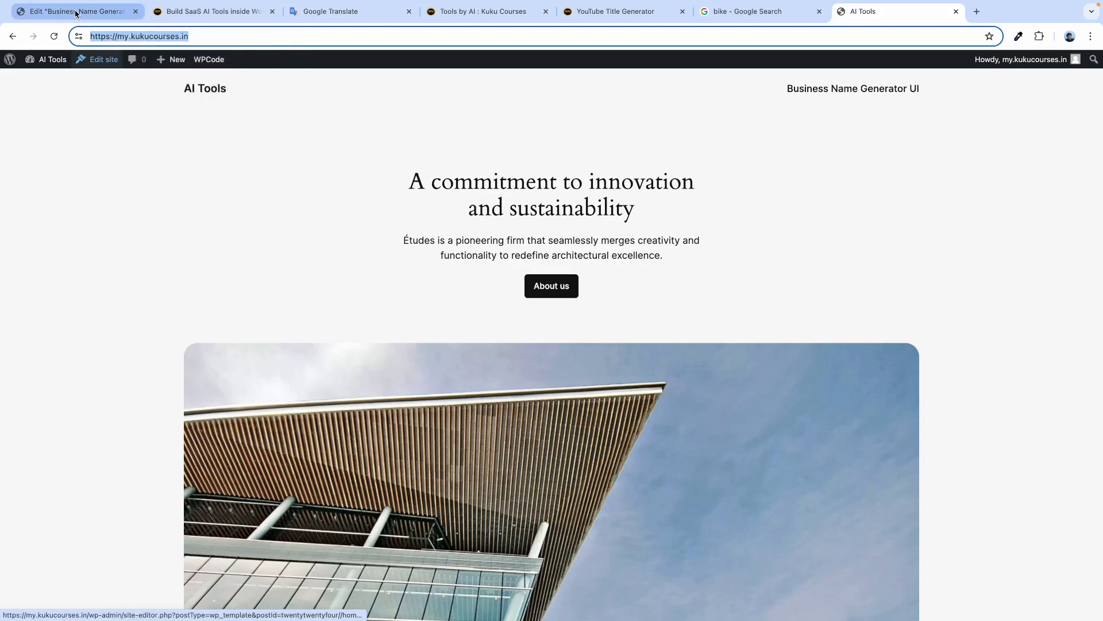
click(76, 13)
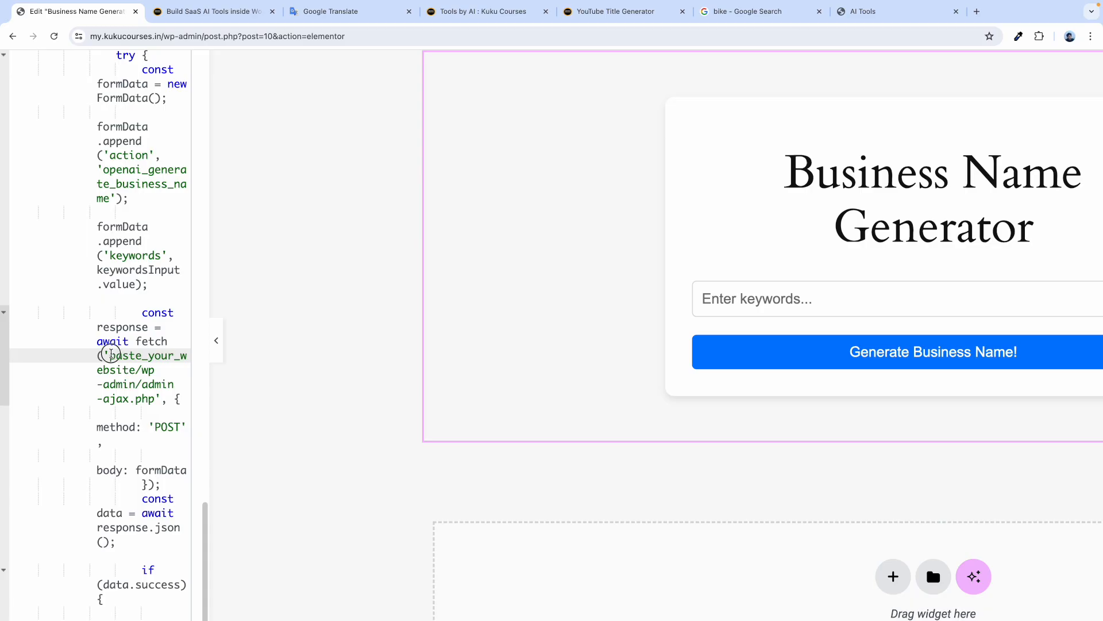
drag(109, 355, 136, 380)
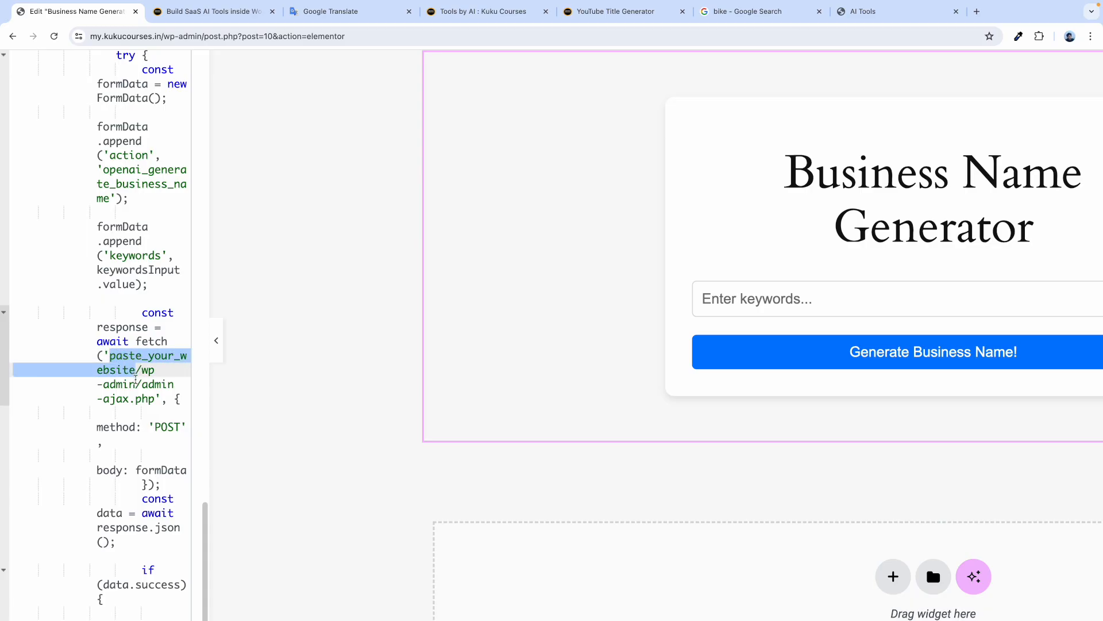
scroll(112, 366, up, 5)
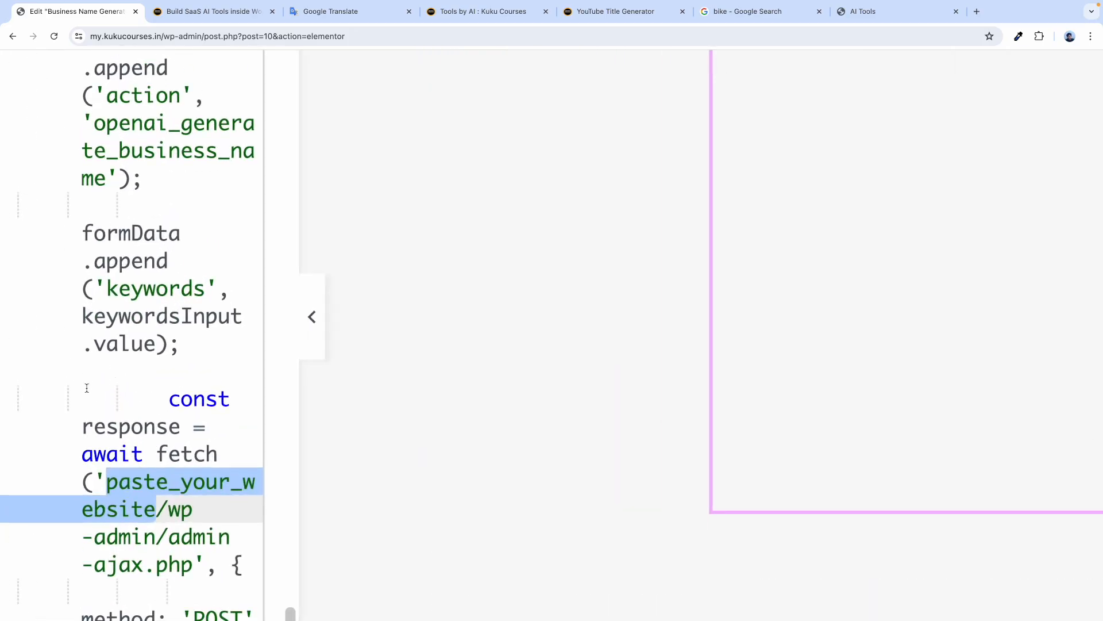
scroll(83, 419, left, 2)
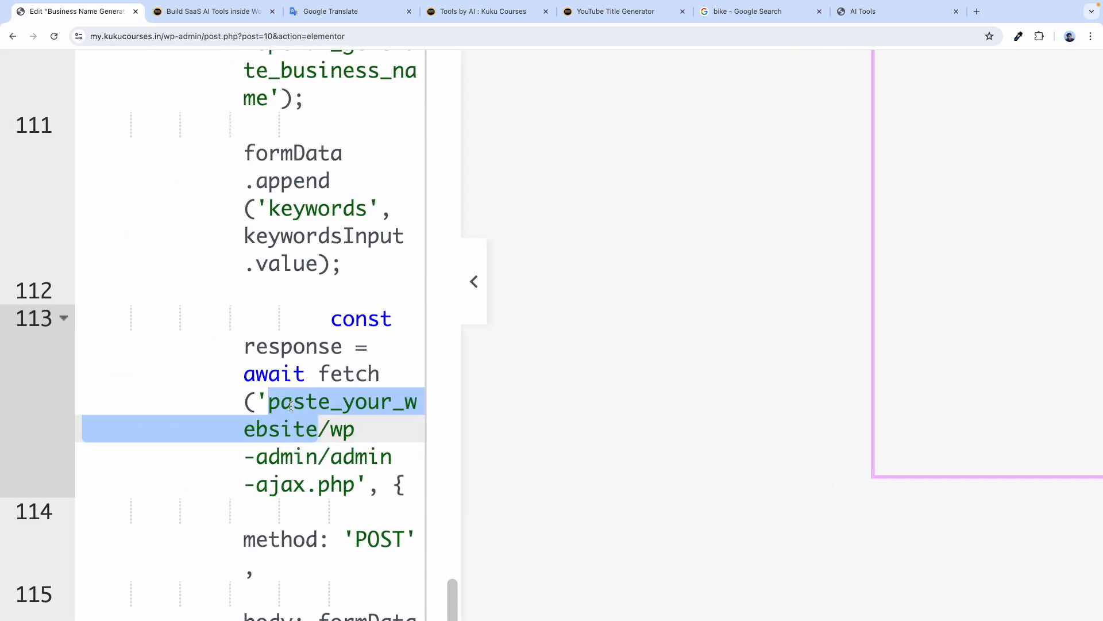
key(super+v)
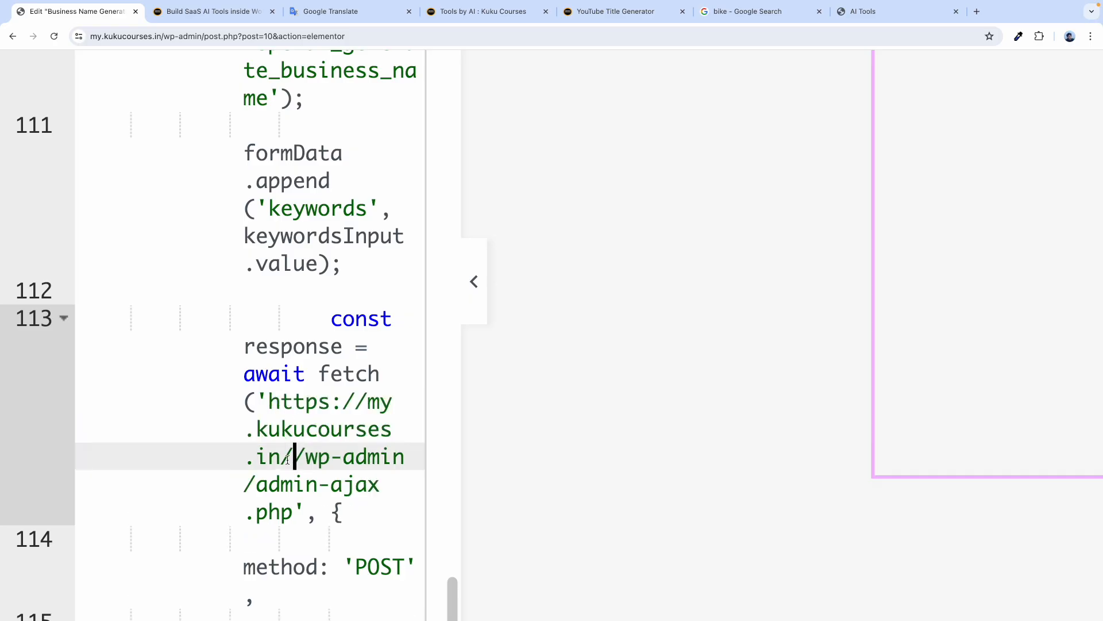
key(BackSpace)
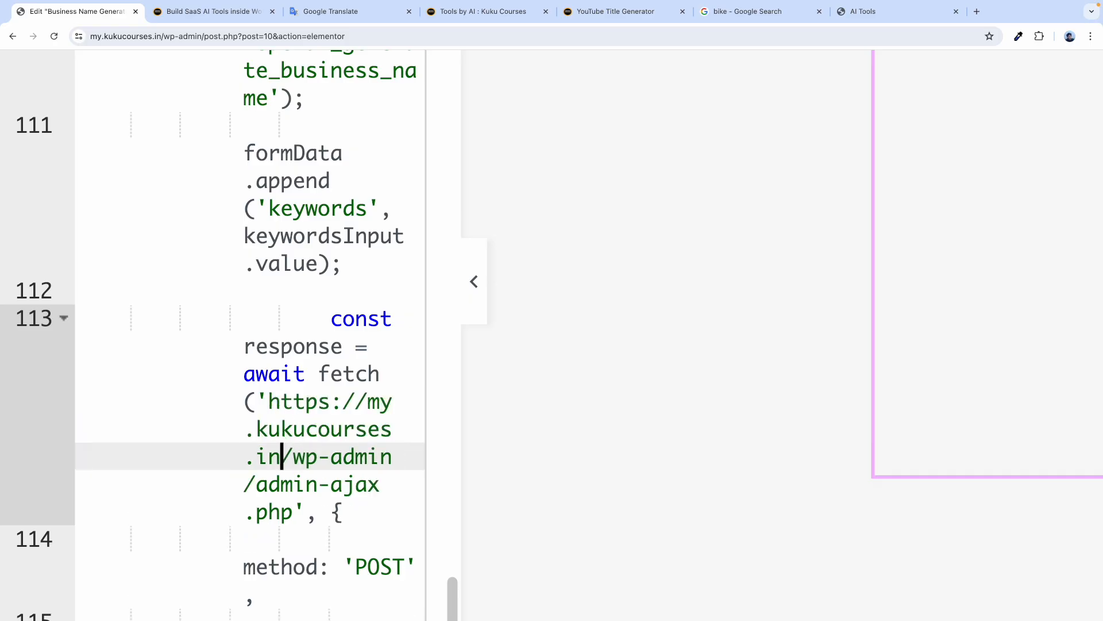
drag(269, 400, 298, 485)
click(281, 454)
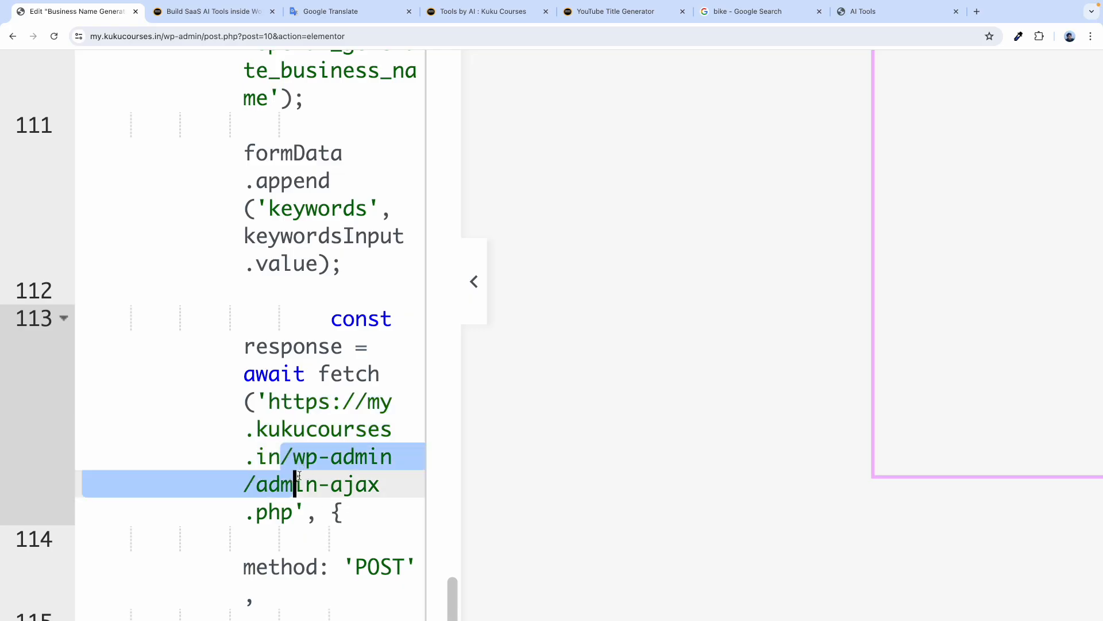
click(281, 452)
text(/)
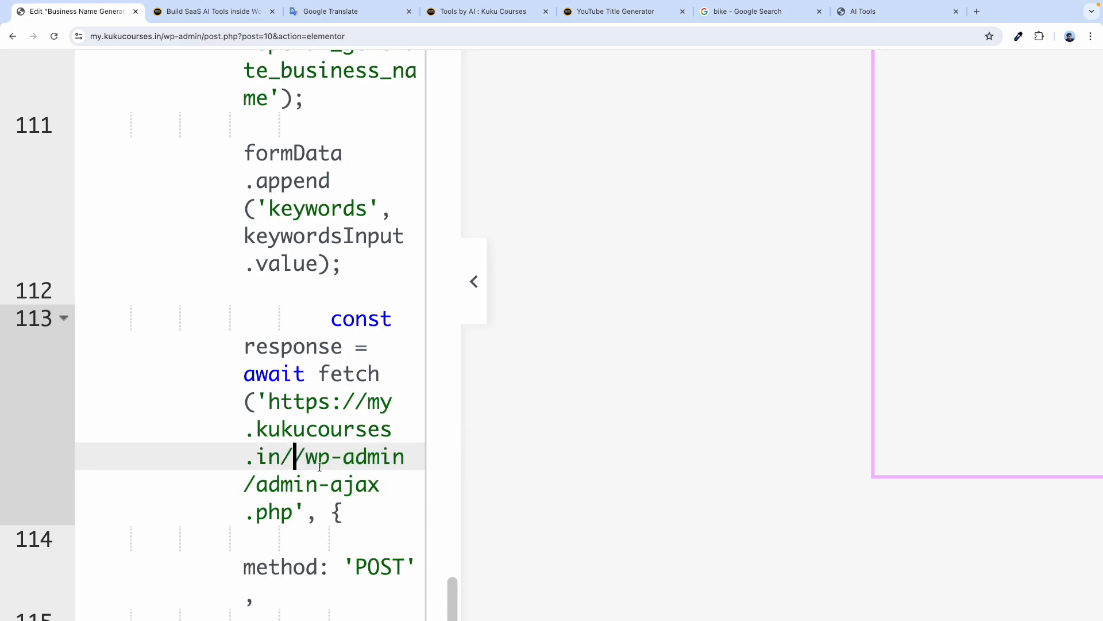
key(BackSpace)
key(Right)
key(Right)
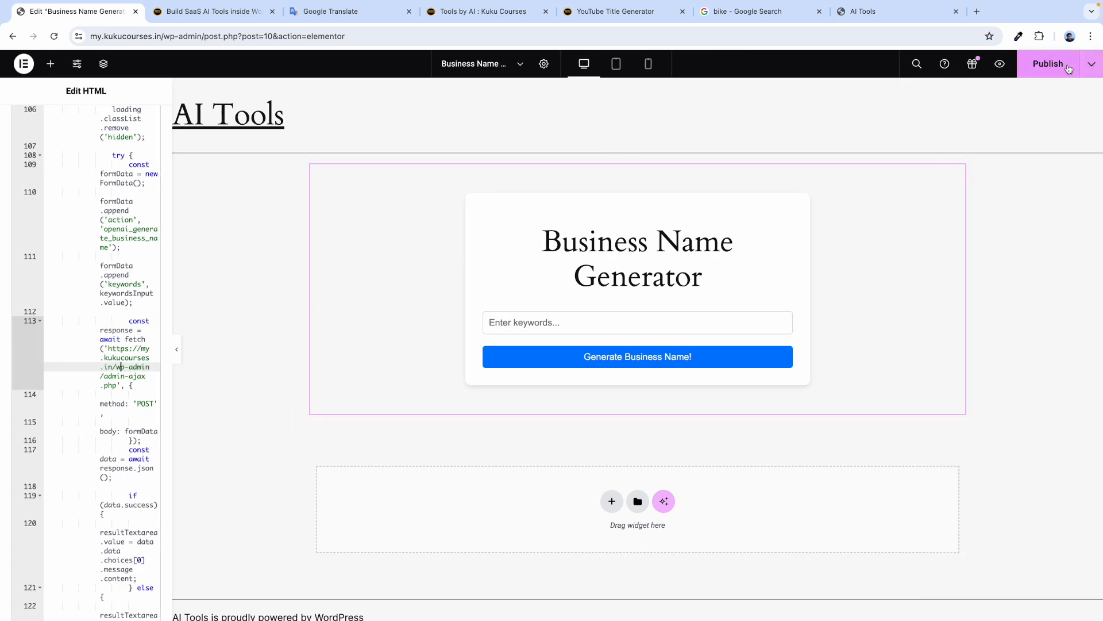
Publish the page and open its preview, focusing the keywords field.
click(1036, 70)
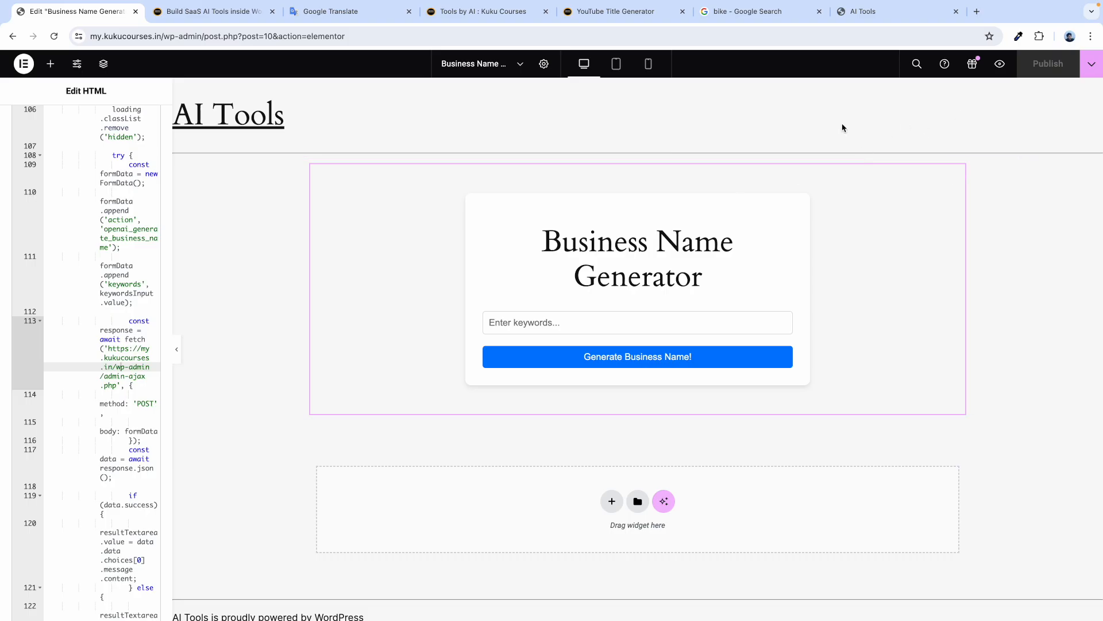
click(1000, 63)
click(425, 306)
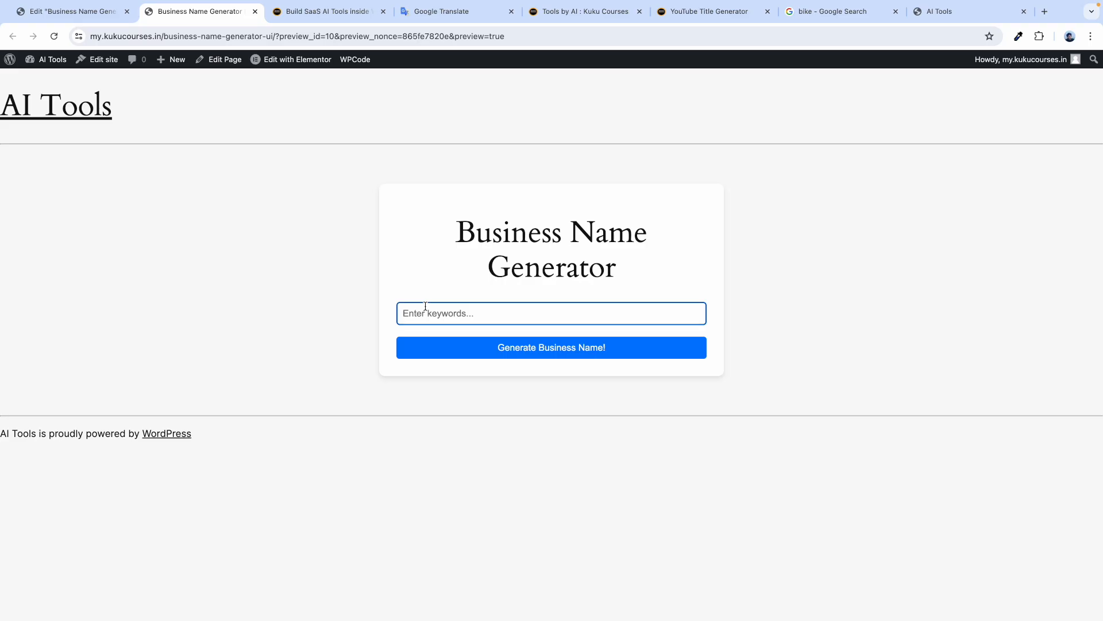
Generate a business name for 'digital marketing', returning Digital Dynamo Marketing.
text(digital marketing)
click(452, 259)
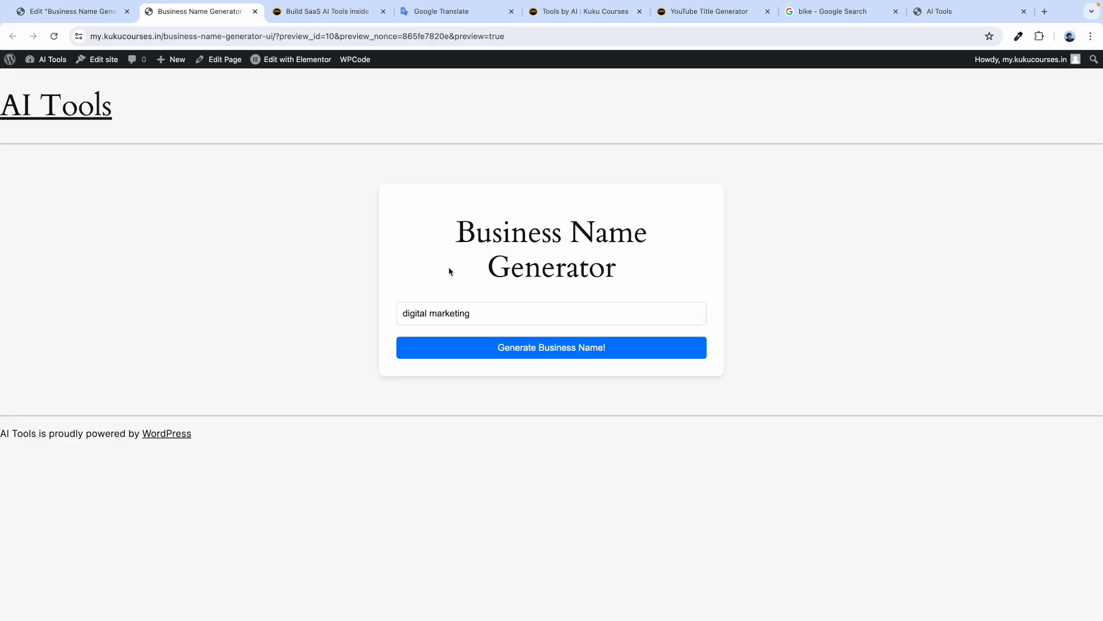
click(533, 358)
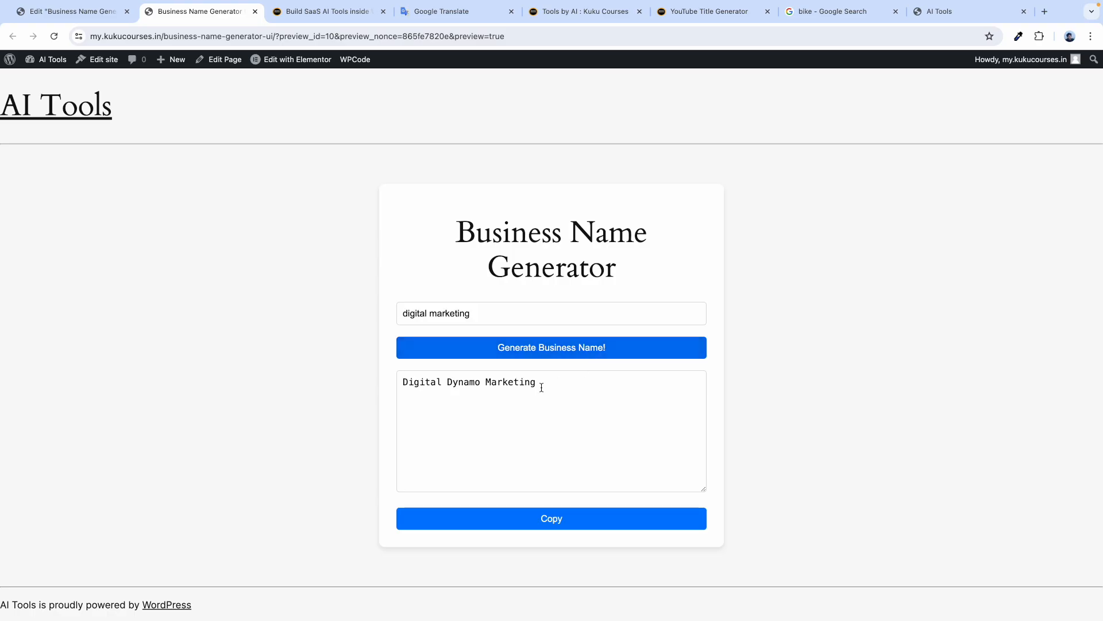
drag(545, 382, 266, 368)
click(253, 368)
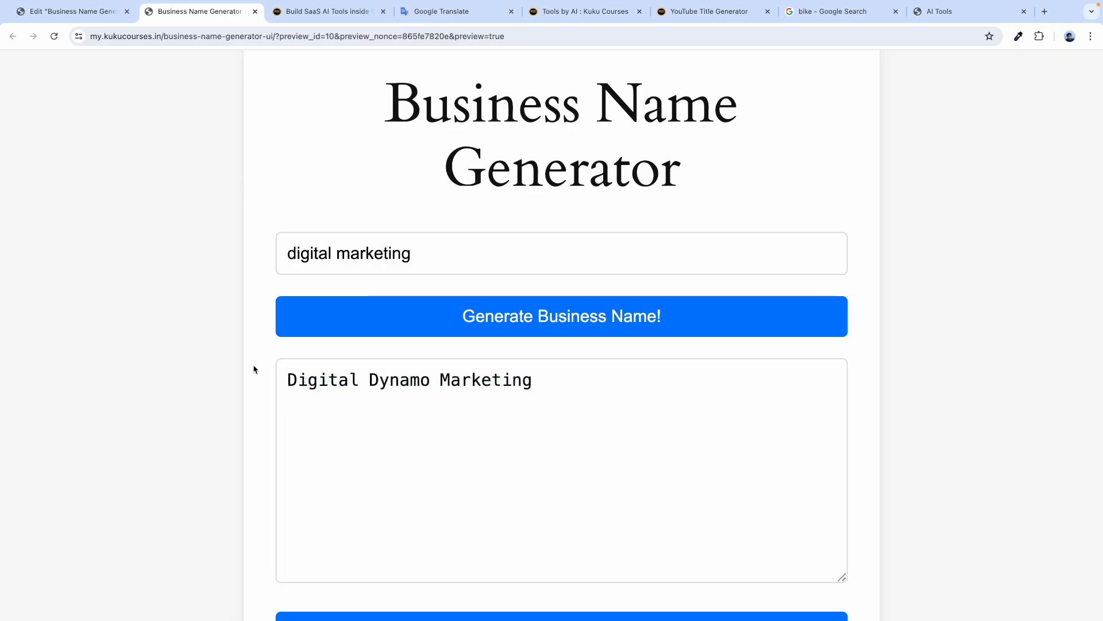
key(ctrl+minus)
key(ctrl+minus)
key(ctrl+minus)
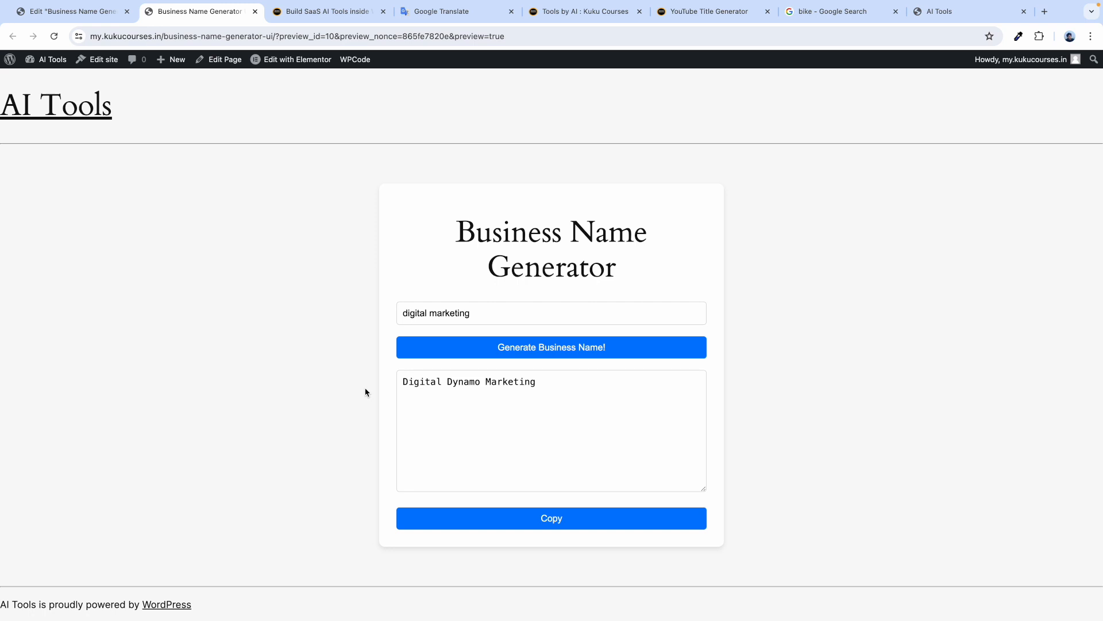
Generate a name for 'web development', fixing the typo, returning WebCrafters Unlimited.
triple_click(418, 308)
key(BackSpace)
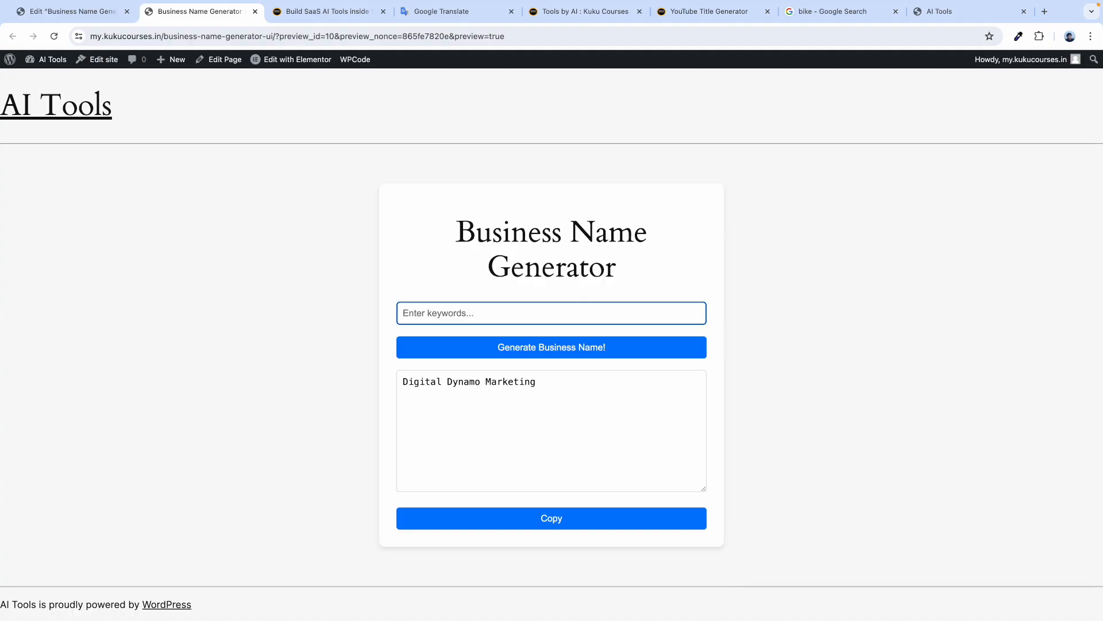
text(web devo)
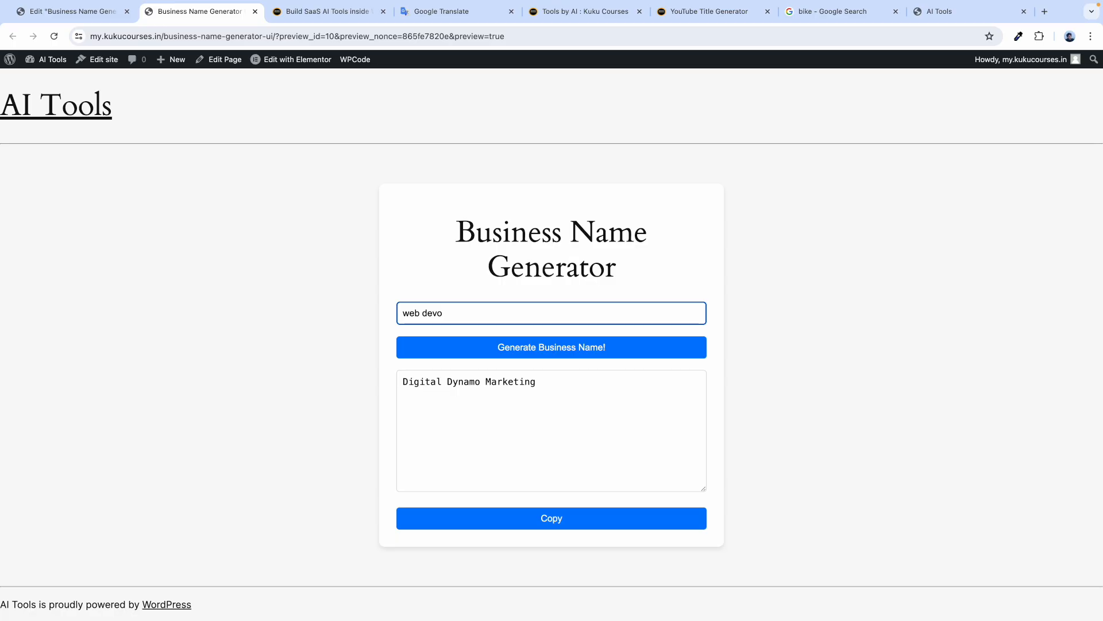
text(lopment)
click(463, 267)
click(439, 314)
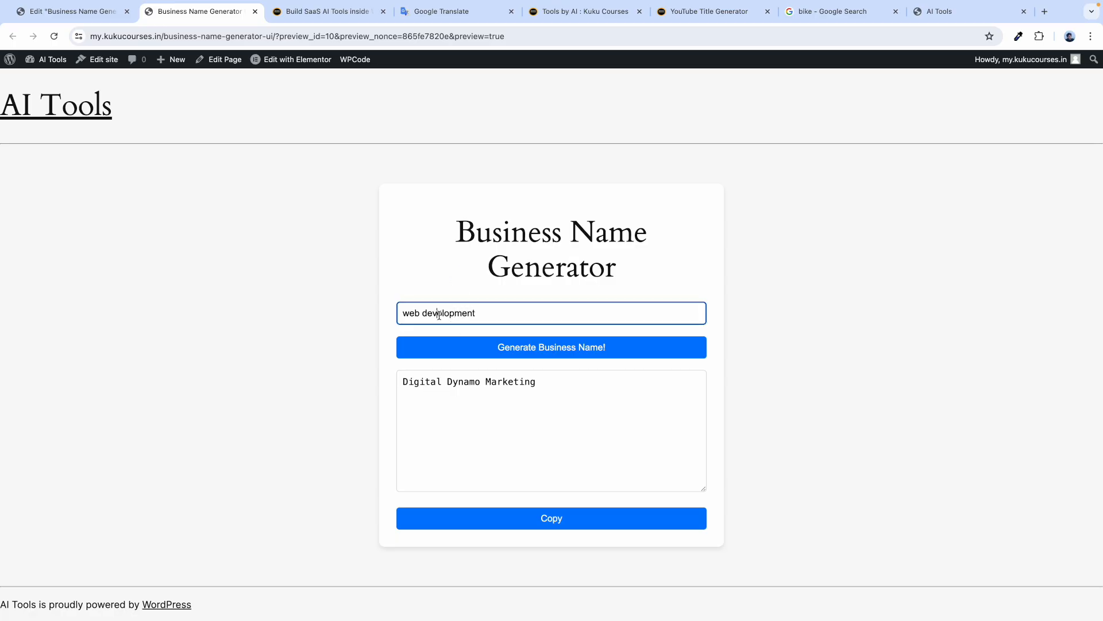
key(BackSpace)
text(e)
click(461, 275)
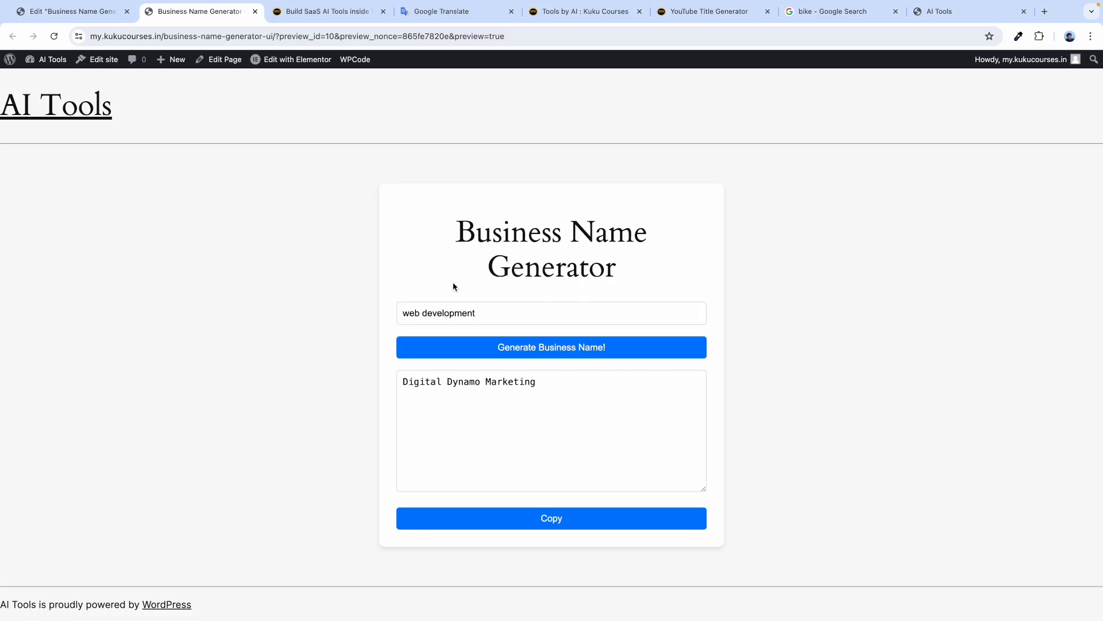
click(533, 355)
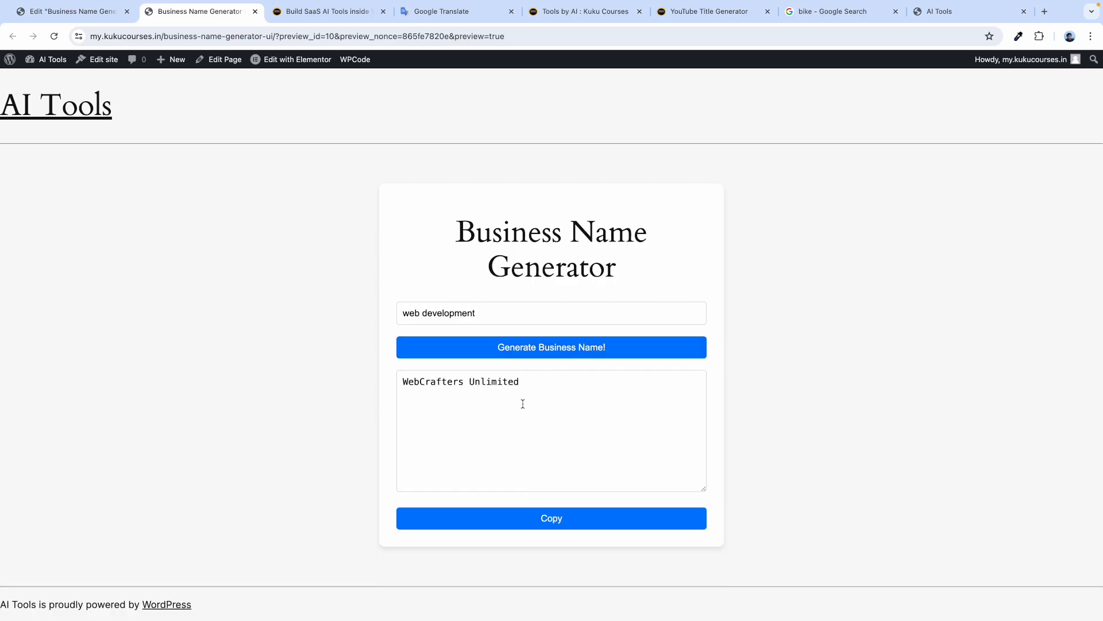
drag(408, 385, 577, 386)
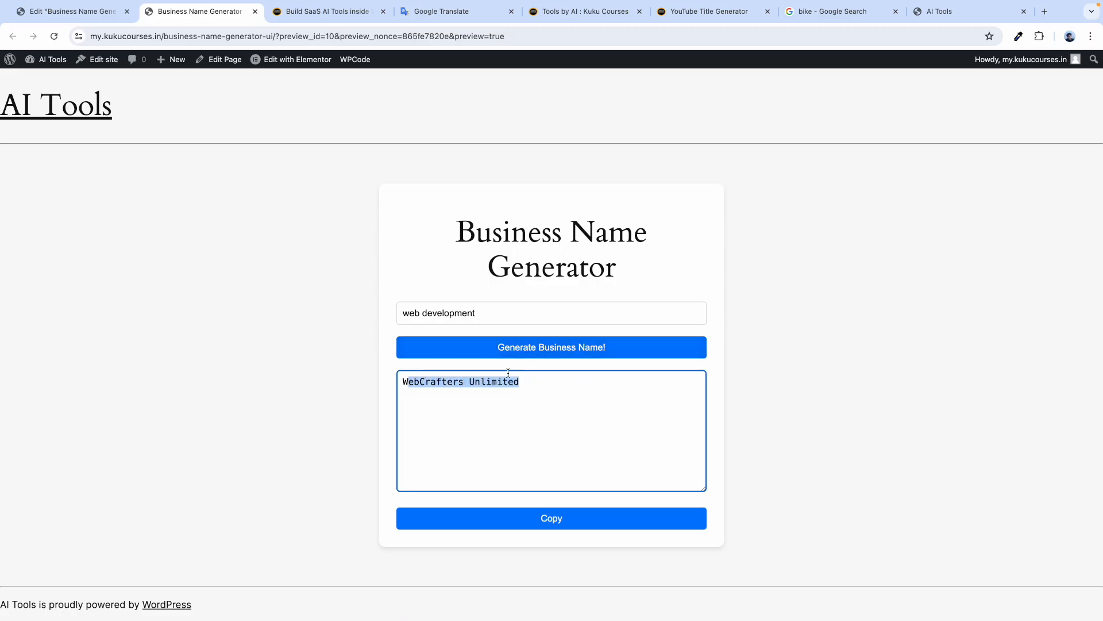
click(487, 258)
Generate a name for 'cake bake', returning Sweet Slice Bakery.
click(439, 307)
key(ctrl+a)
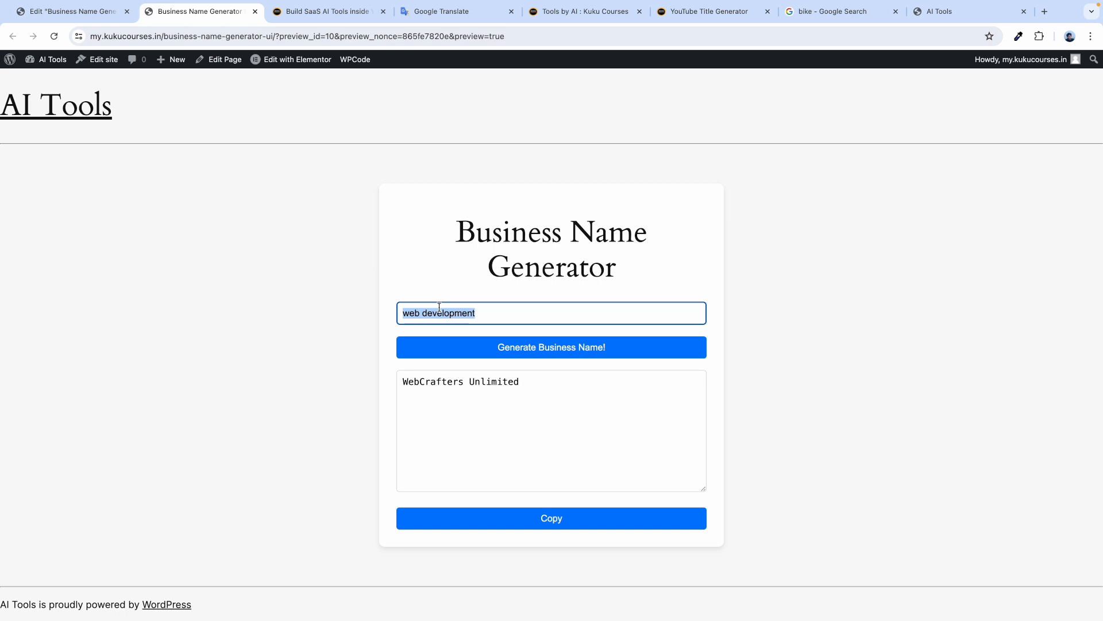
text(cake bakery)
click(449, 274)
click(551, 354)
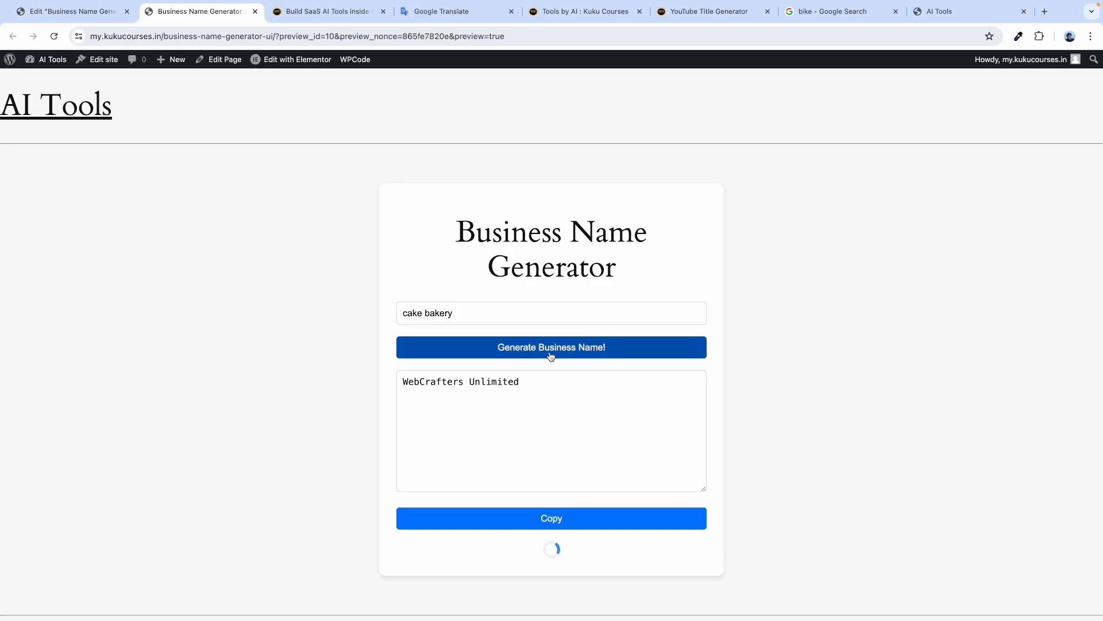
drag(405, 383, 505, 387)
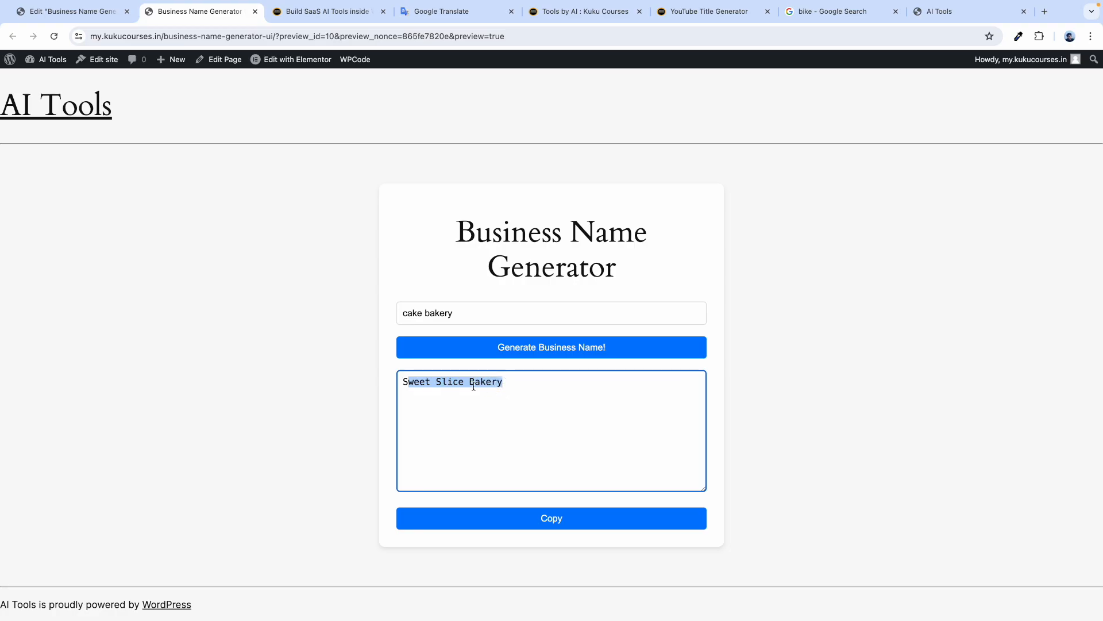
click(466, 294)
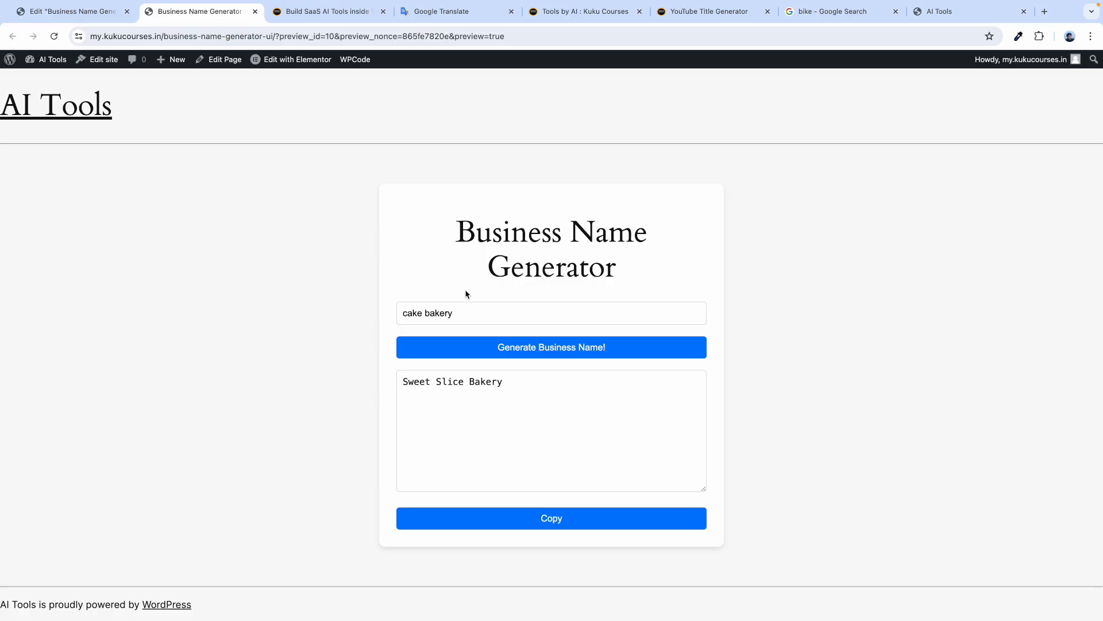
click(72, 10)
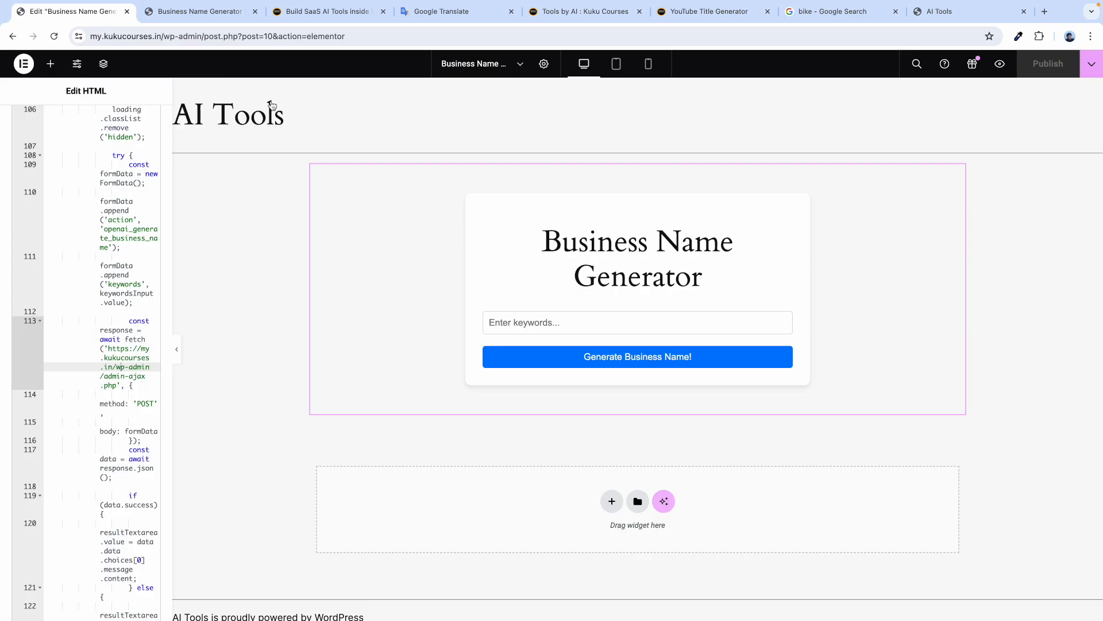
Exit Elementor to WordPress, pass through the Pages list, and open the Dashboard.
click(24, 63)
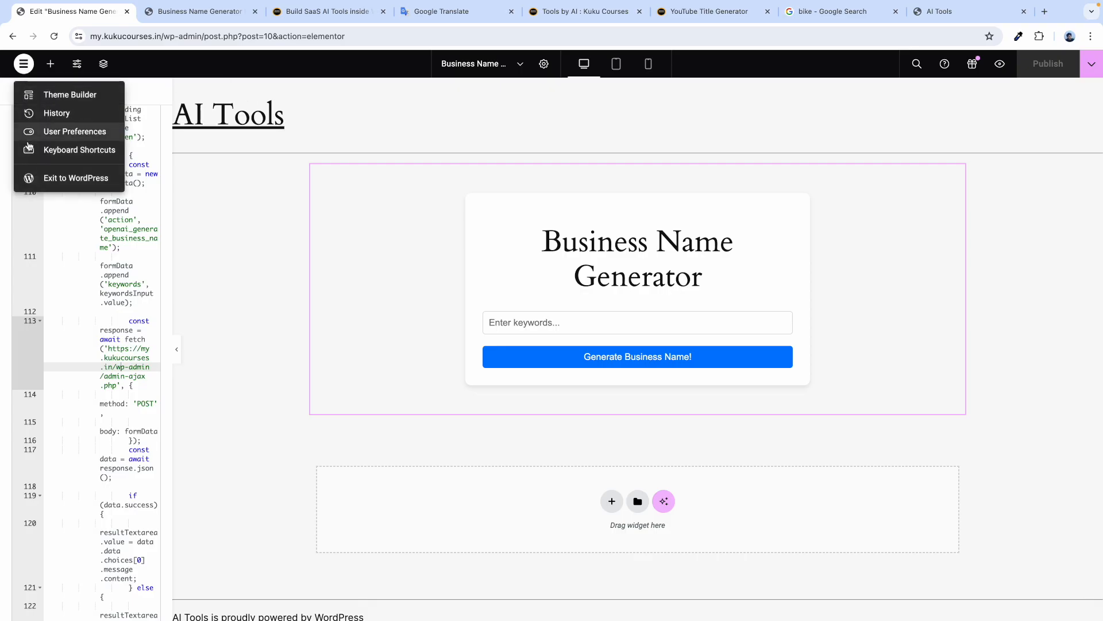
click(58, 183)
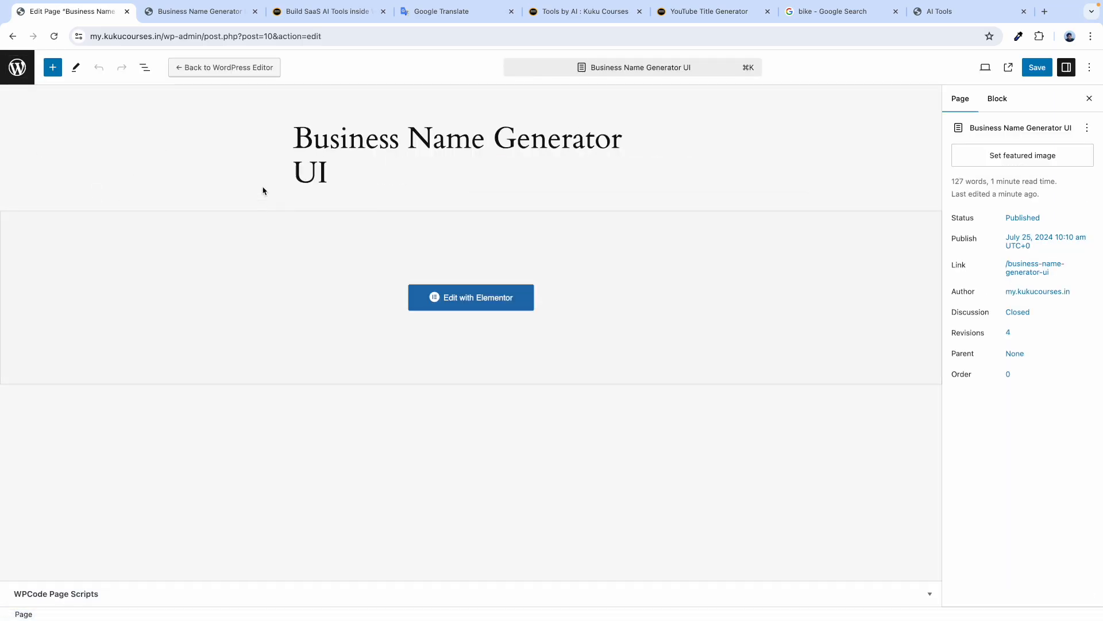
click(16, 68)
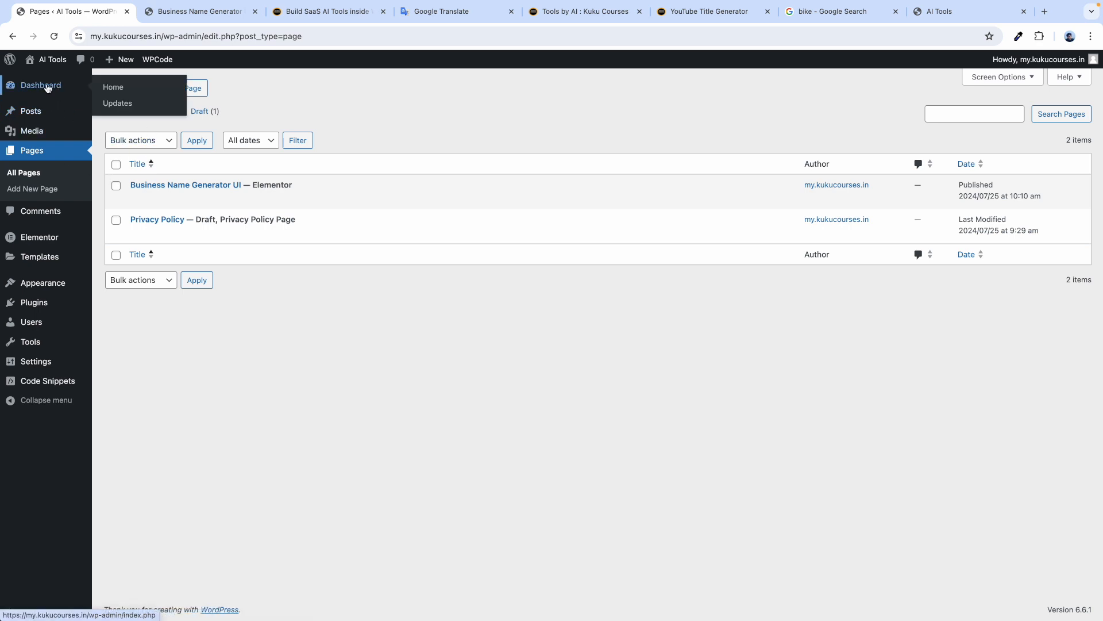
click(48, 88)
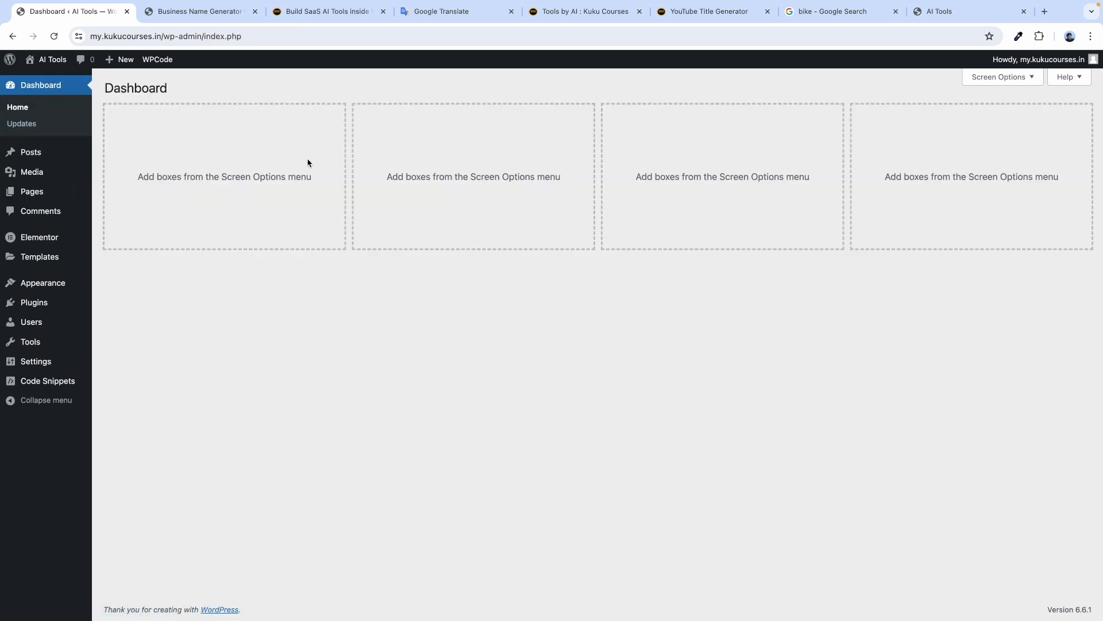
click(444, 20)
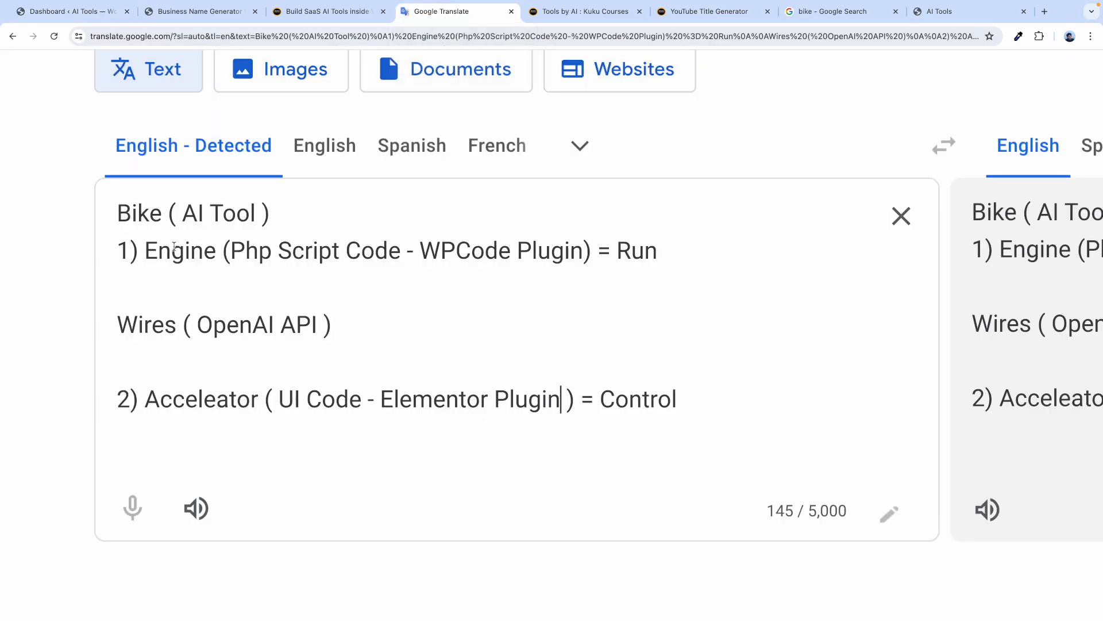
drag(155, 250, 556, 266)
click(499, 255)
drag(397, 250, 235, 249)
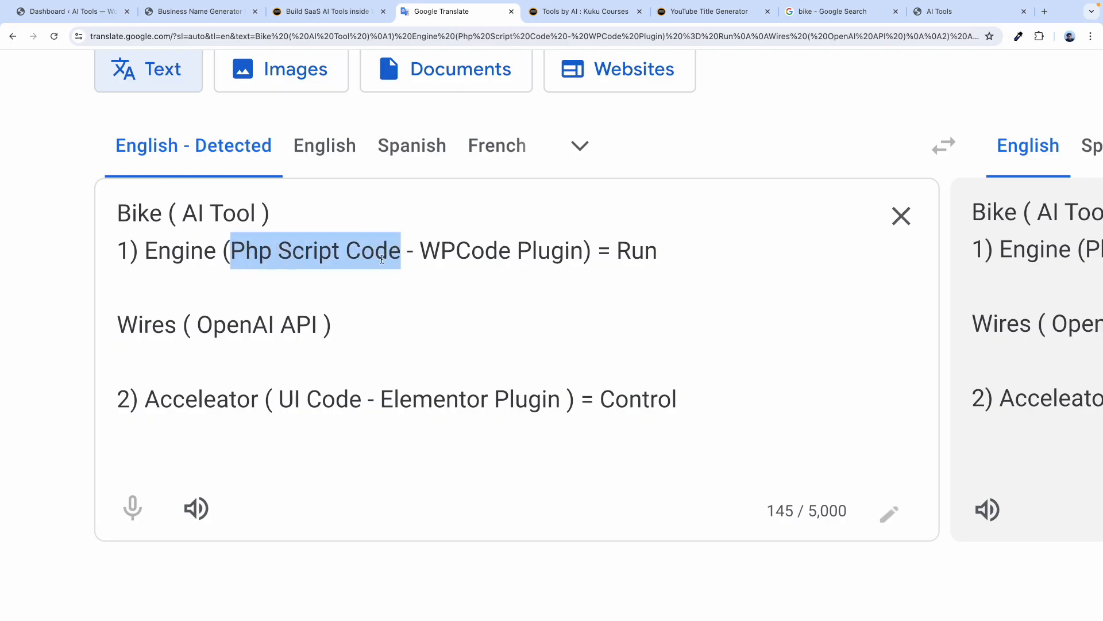
drag(428, 253, 584, 253)
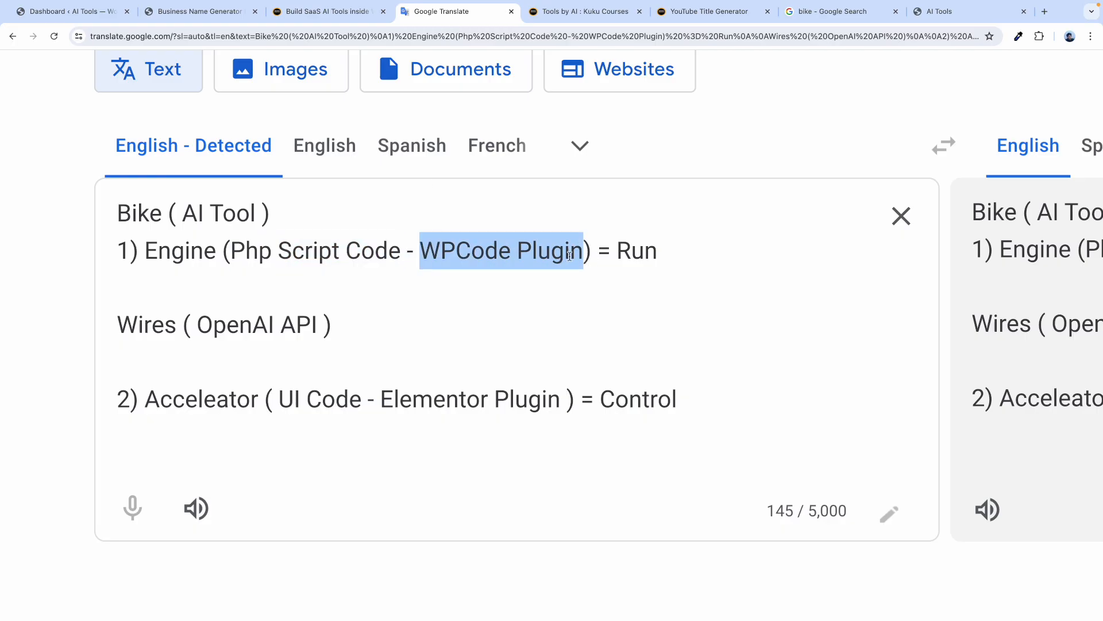
click(64, 12)
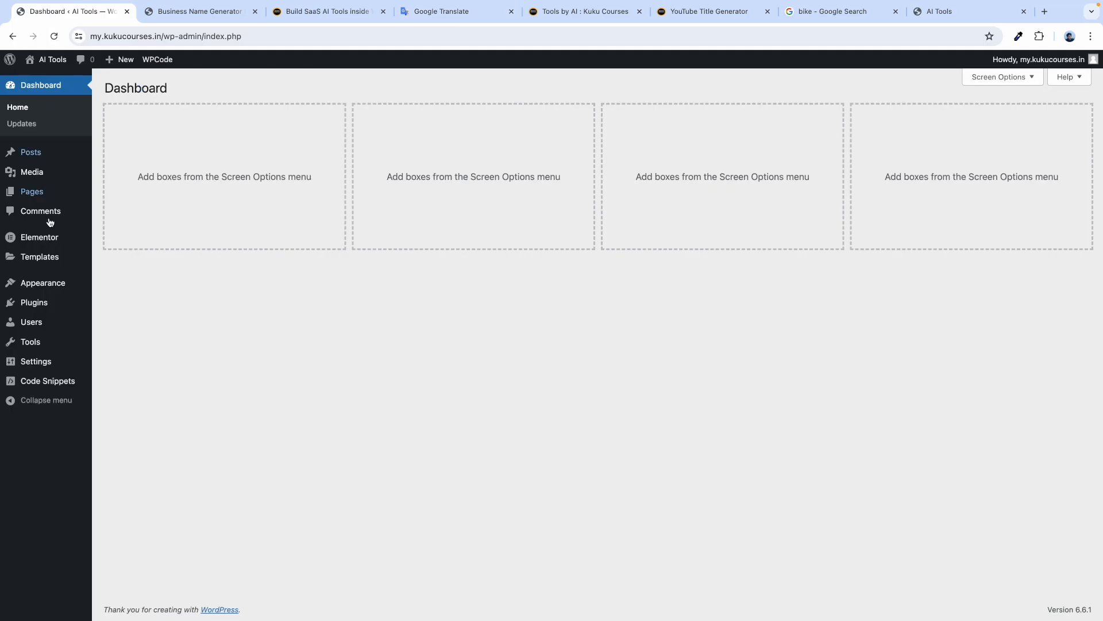
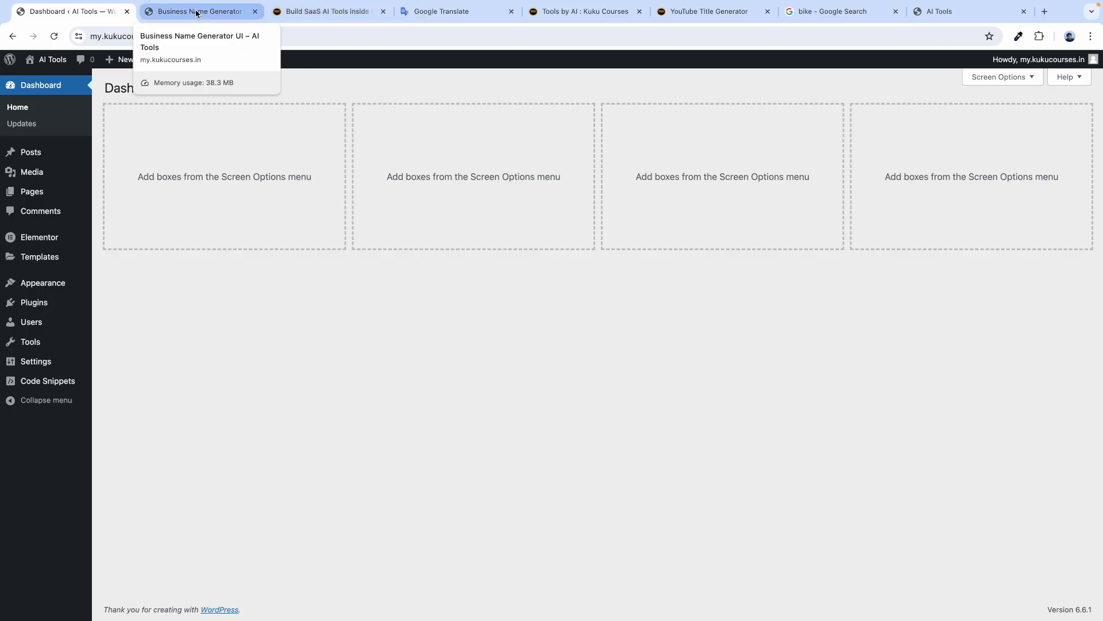
Review the bike-analogy notes, highlighting 'Acceleator' and the UI Code – Elementor Plugin line.
click(213, 17)
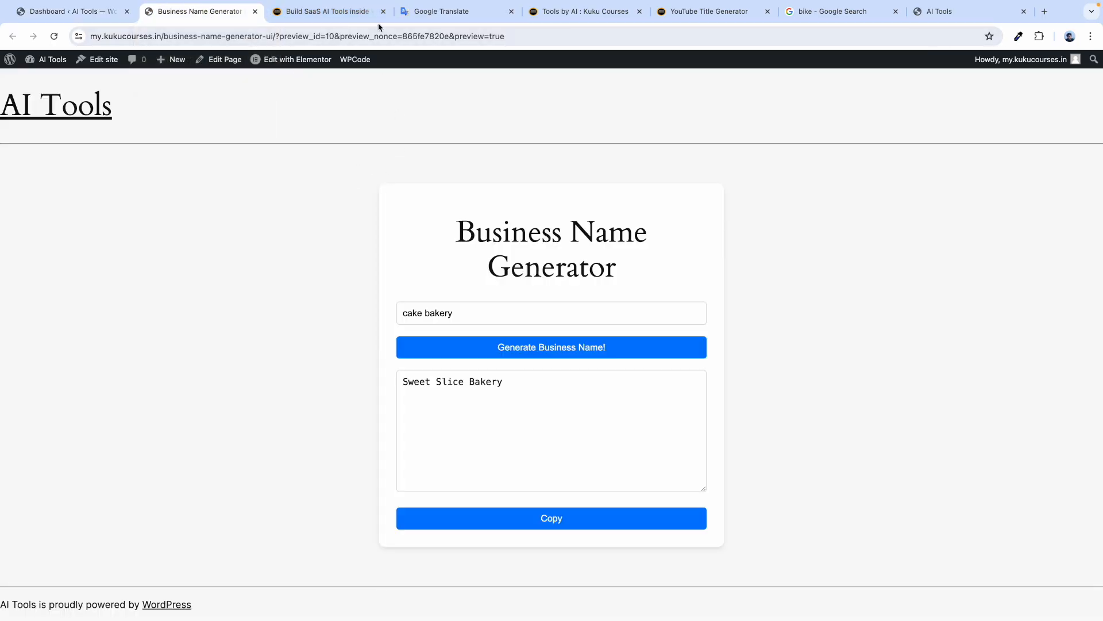
click(446, 16)
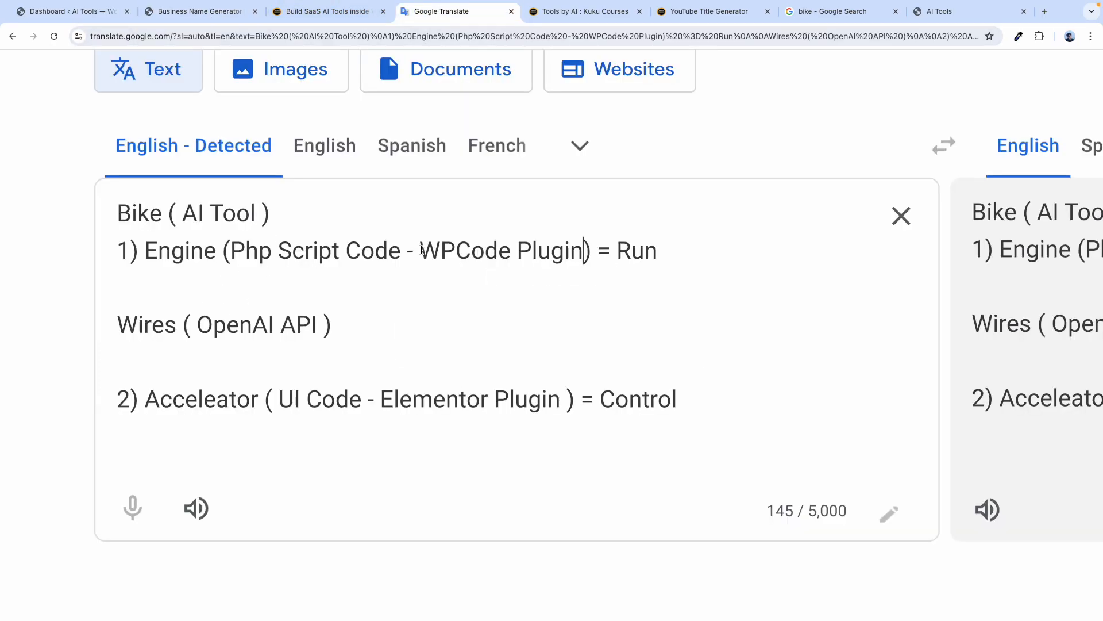
drag(271, 398, 589, 401)
double_click(175, 401)
drag(285, 402, 561, 400)
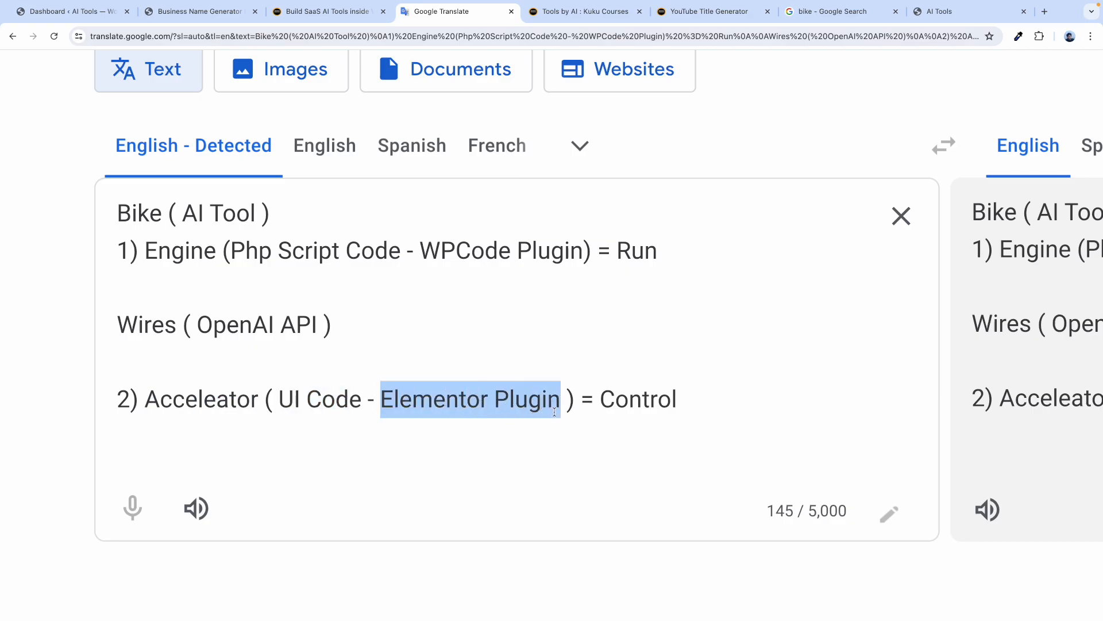
Glance at the generator preview and tutorial page, then highlight 'Control' in the notes.
click(183, 13)
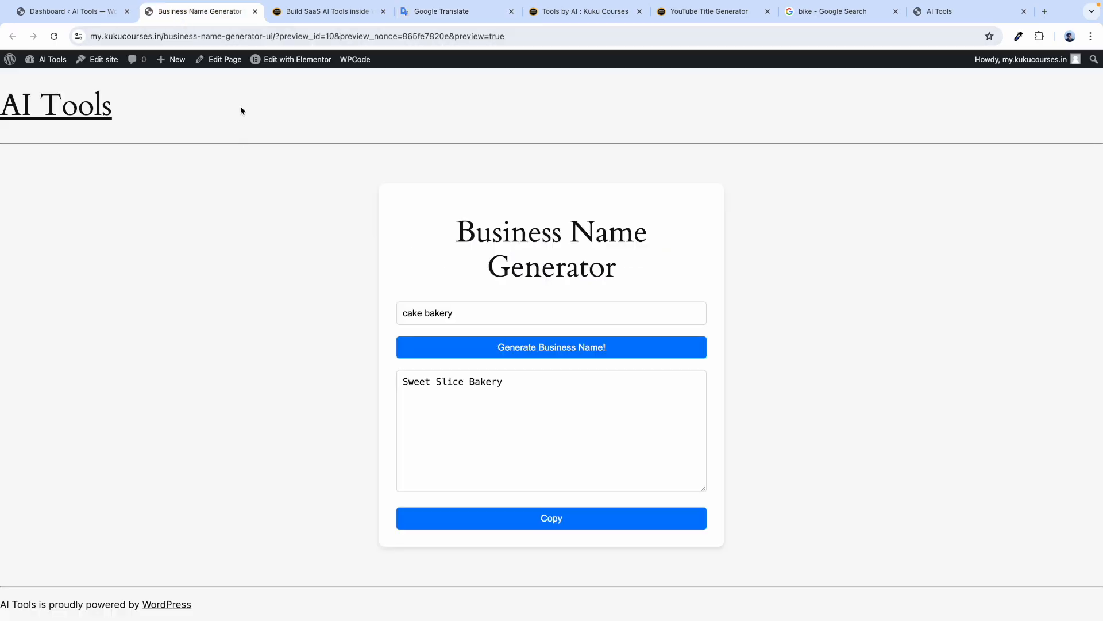
click(322, 21)
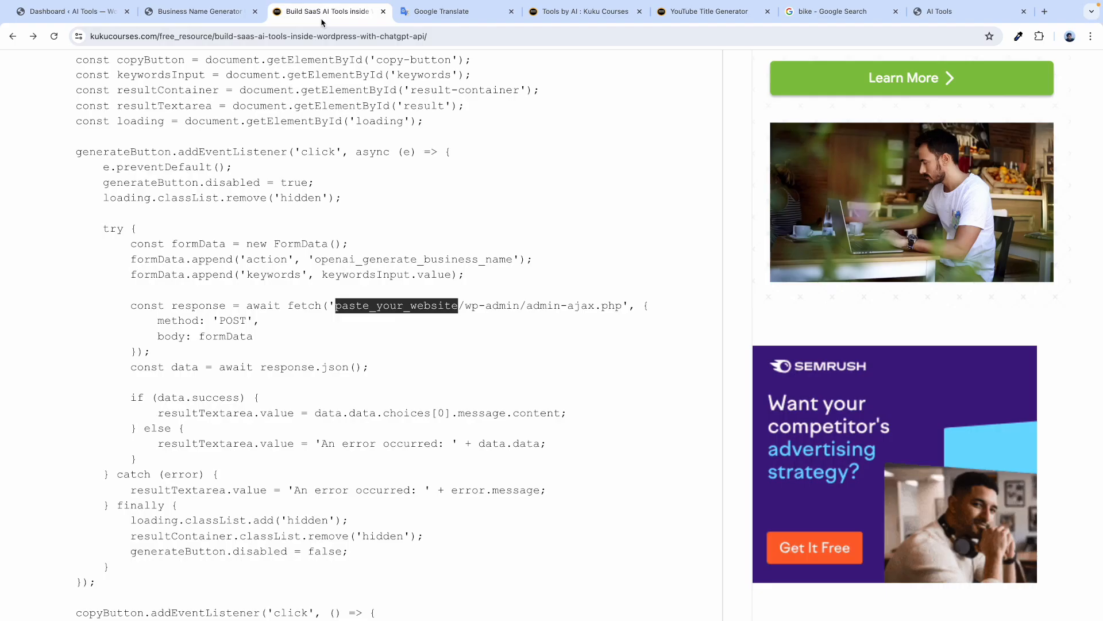
click(449, 13)
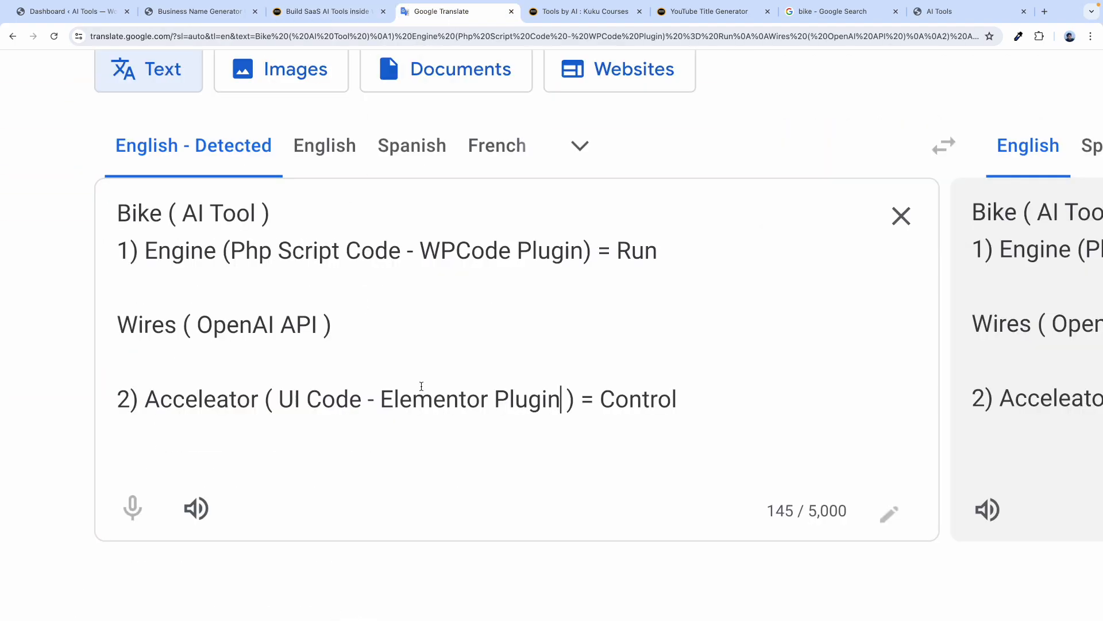
drag(678, 401, 600, 400)
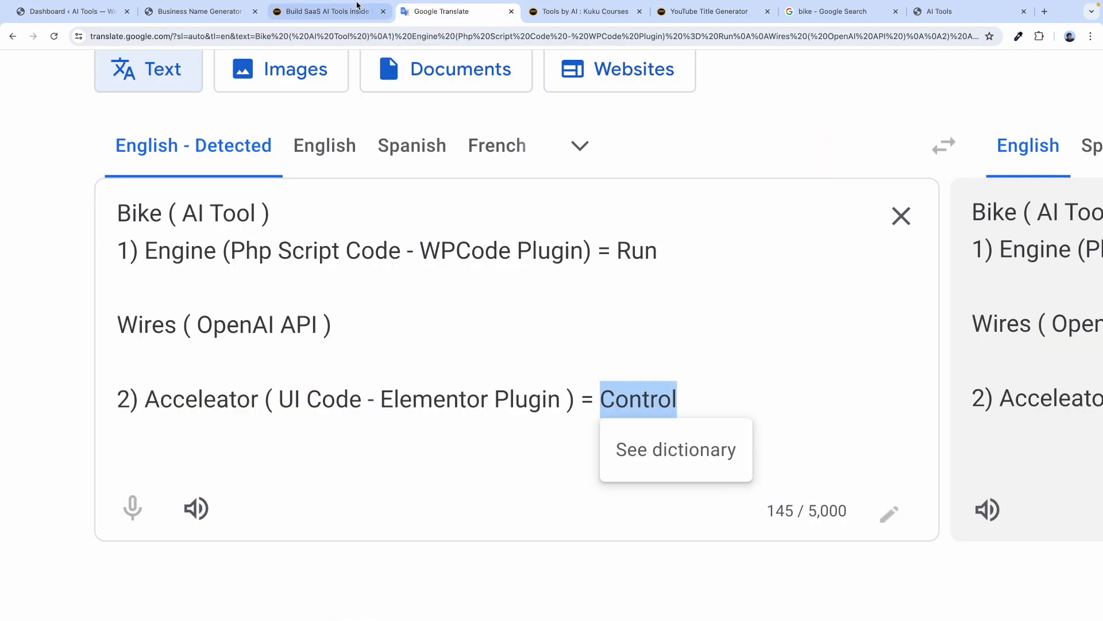
click(328, 11)
Check the generator preview and WordPress dashboard, then bring up the generator code tutorial page.
click(210, 20)
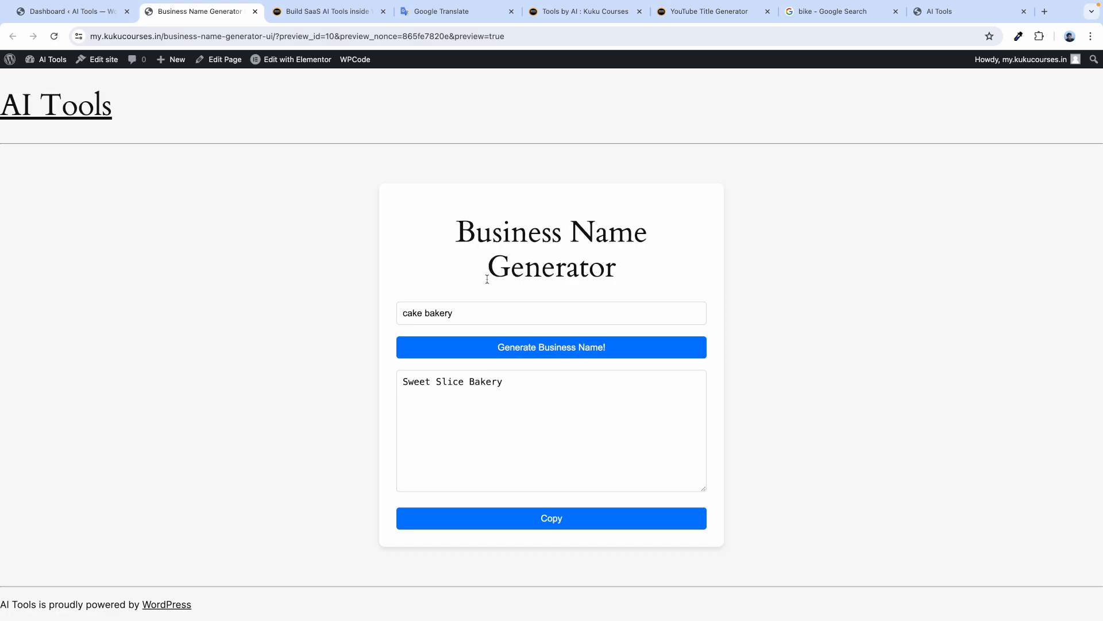
click(51, 14)
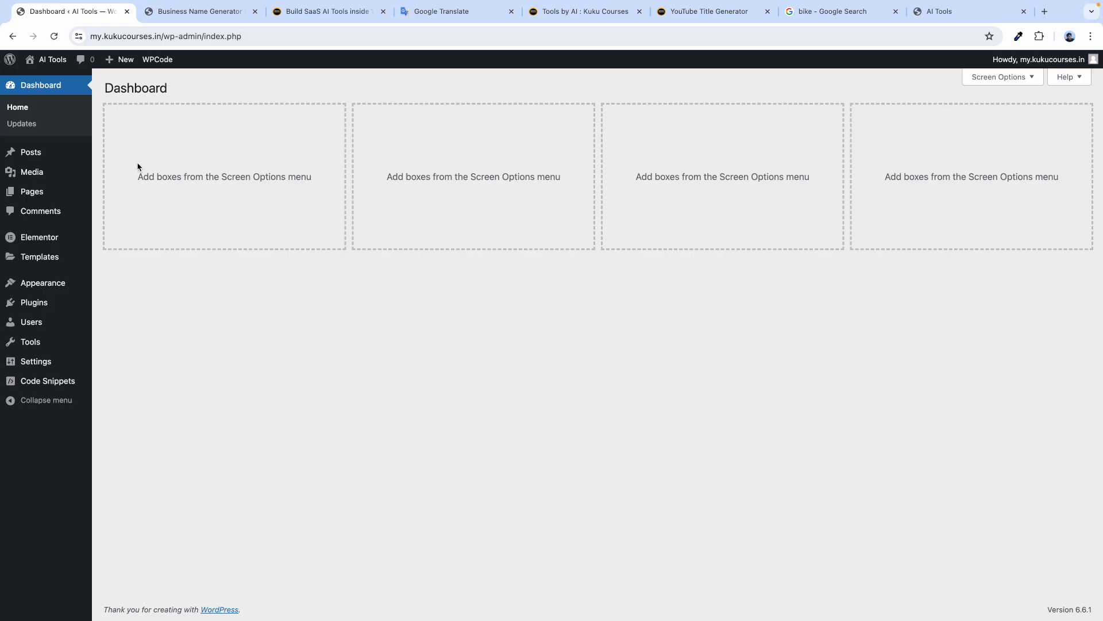
click(445, 16)
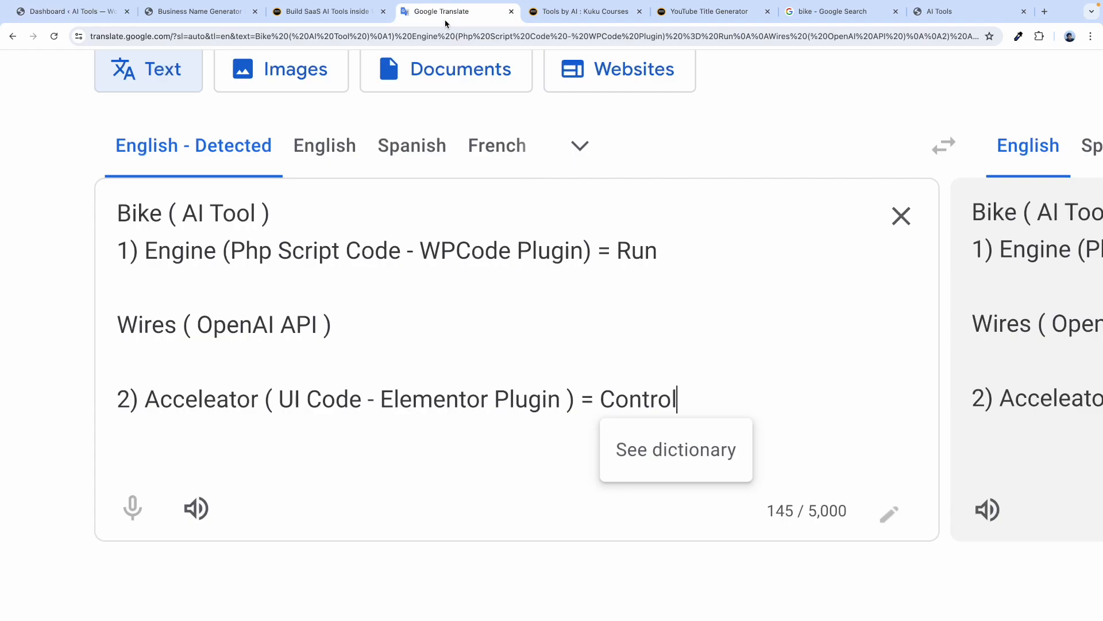
click(189, 240)
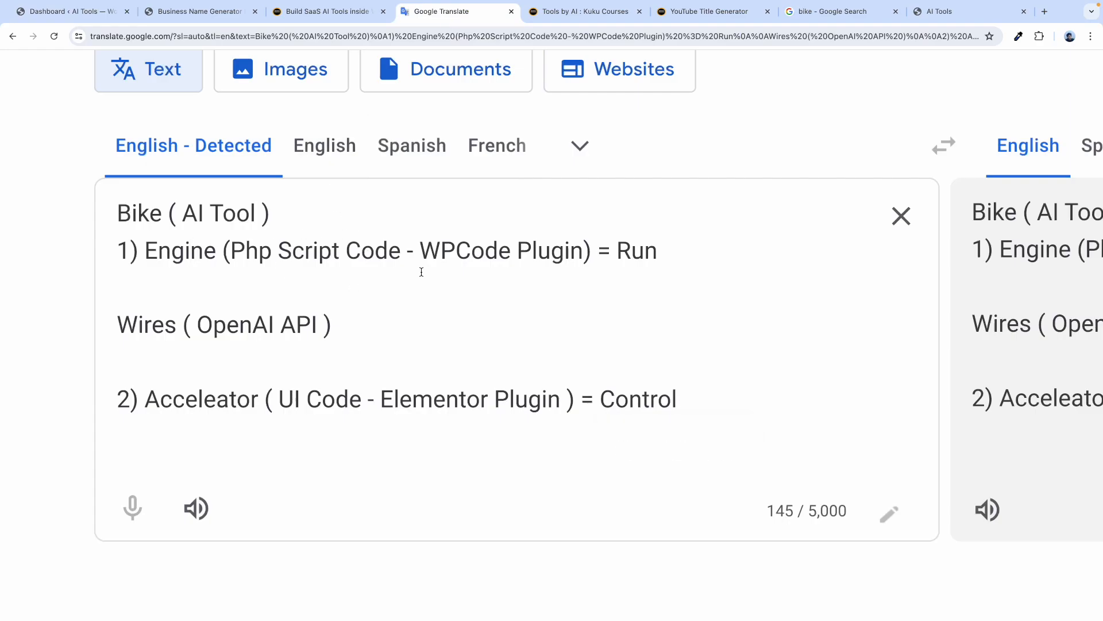
click(320, 11)
scroll(268, 253, up, 10)
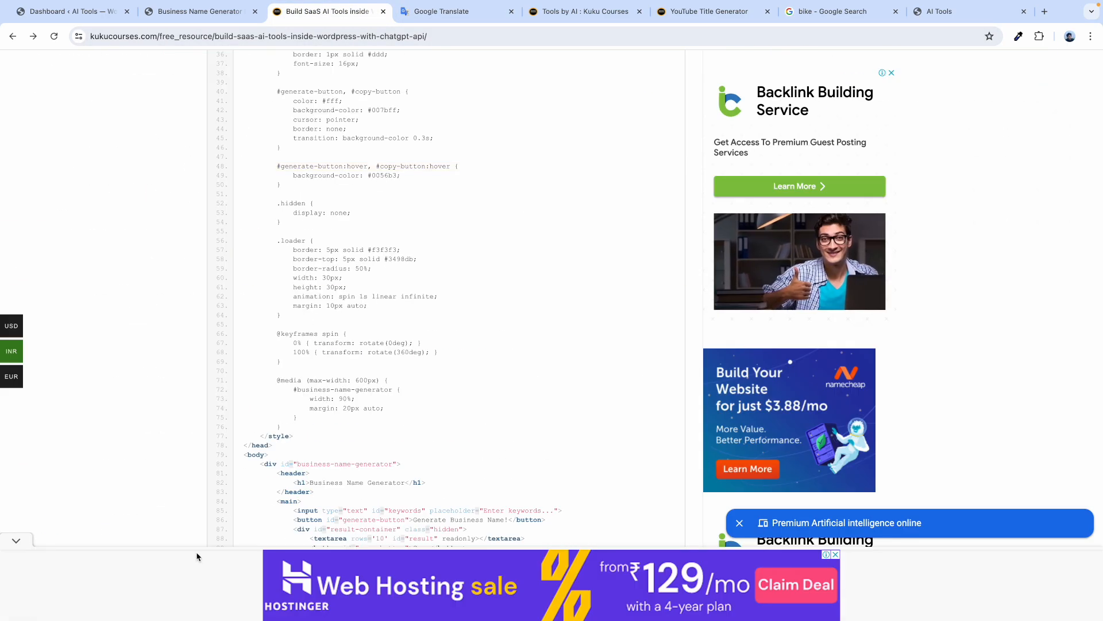
scroll(201, 402, up, 10)
click(204, 217)
drag(204, 217, 268, 218)
scroll(298, 231, down, 2)
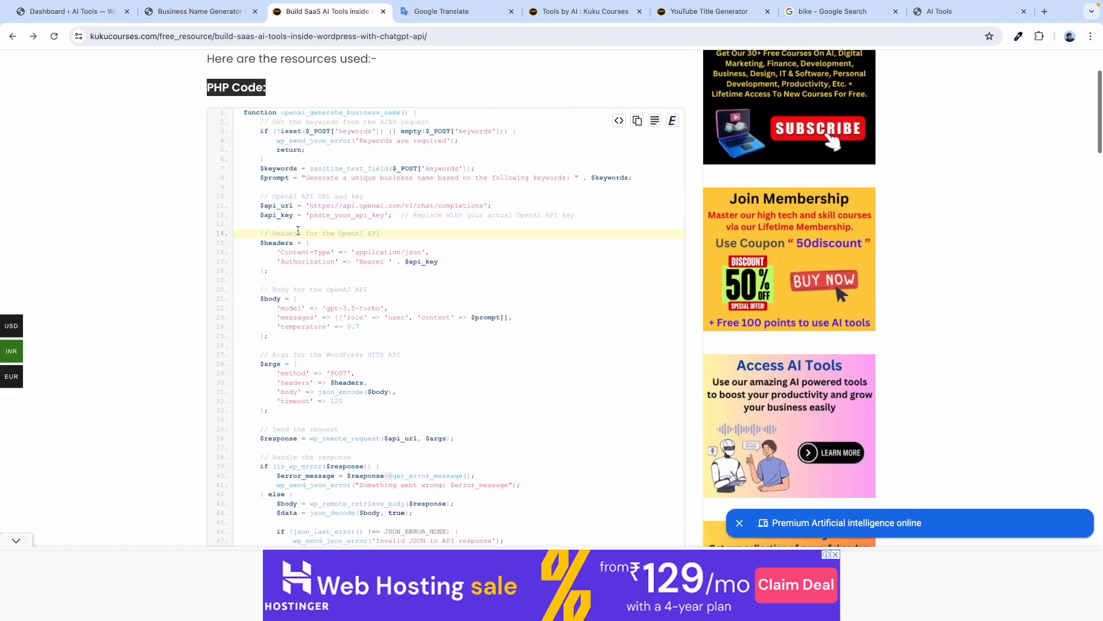
scroll(329, 225, up, 3)
double_click(329, 213)
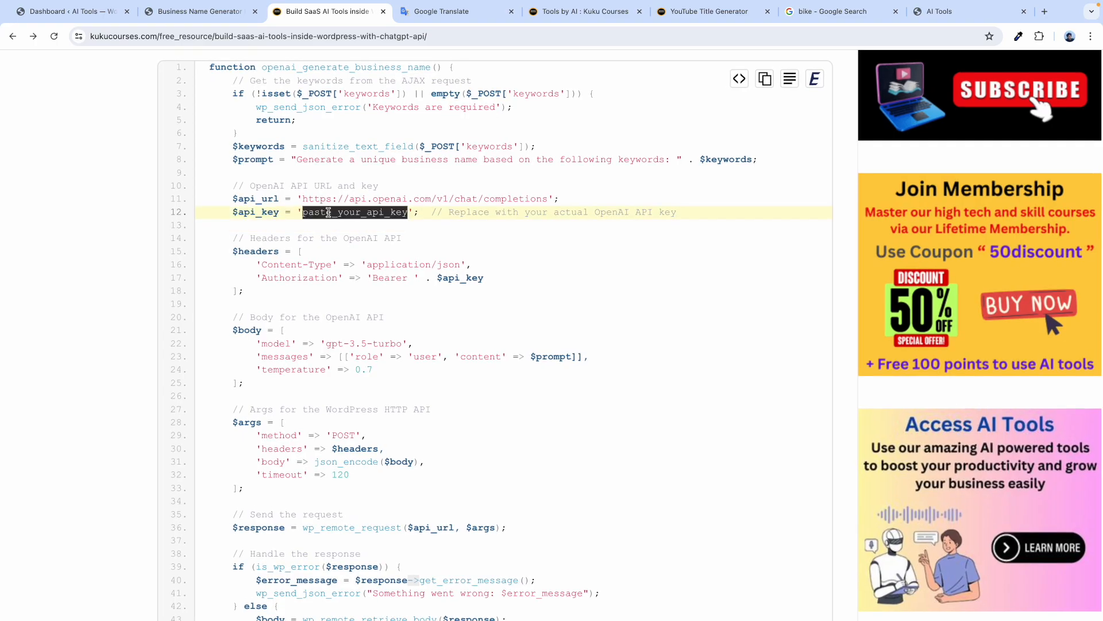
scroll(345, 215, down, 3)
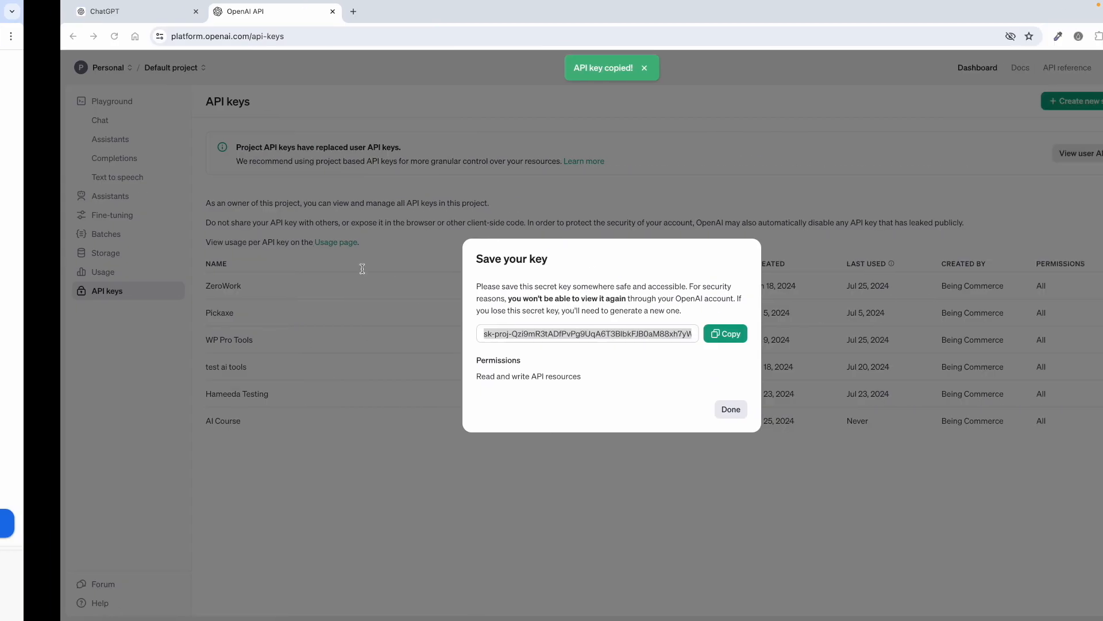
key(ctrl+Left)
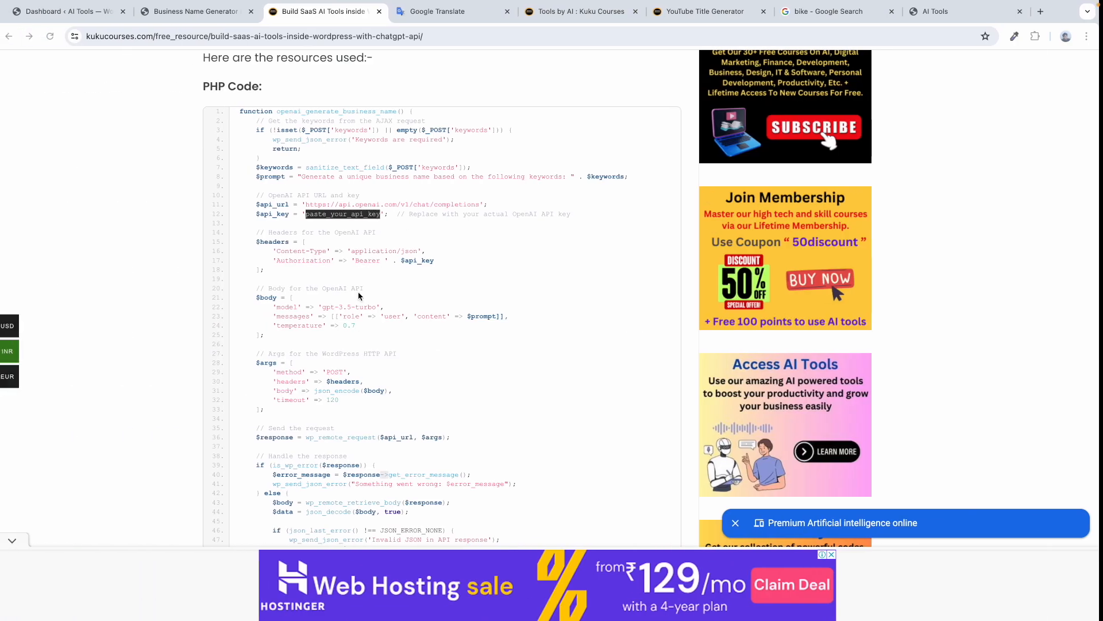
scroll(357, 383, down, 5)
click(204, 251)
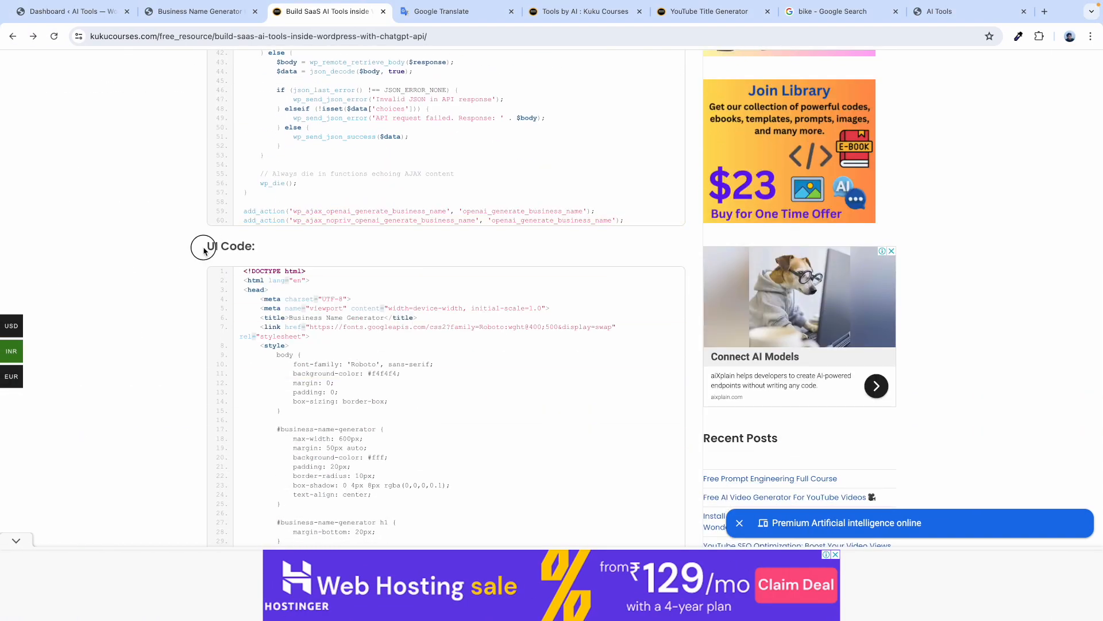
scroll(252, 247, down, 2)
scroll(337, 298, down, 5)
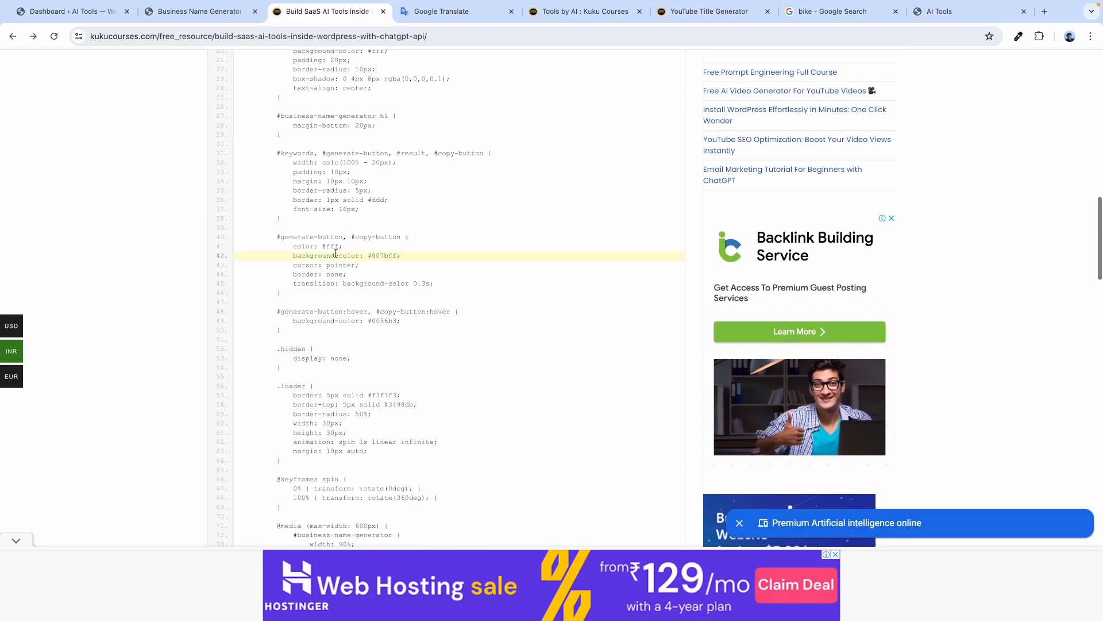
scroll(358, 285, down, 10)
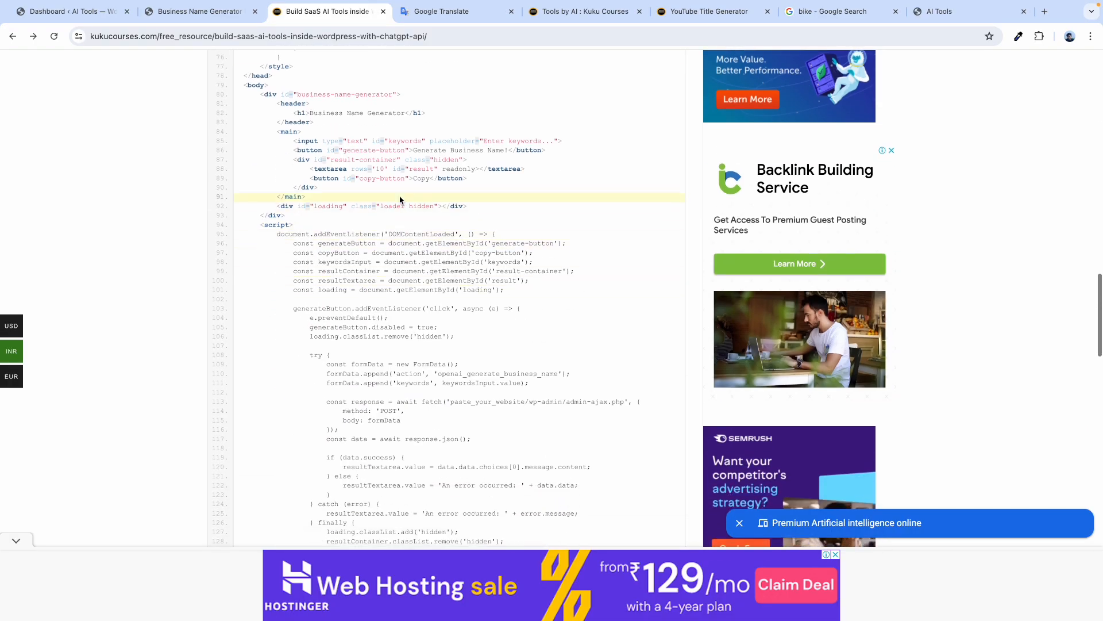
scroll(483, 282, up, 3)
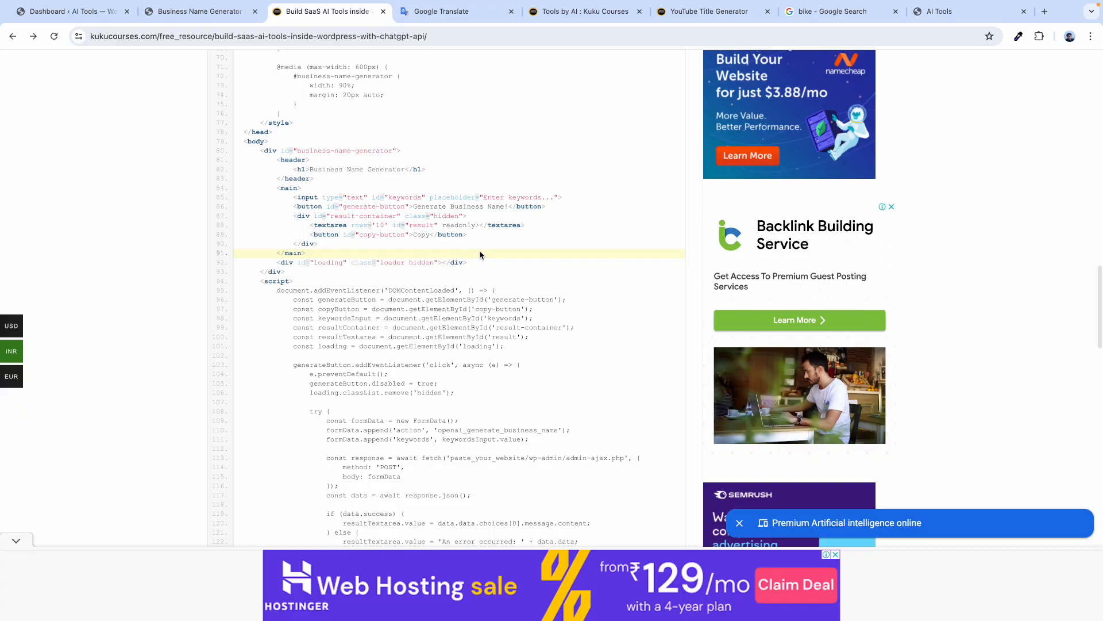
scroll(480, 254, down, 8)
scroll(480, 254, up, 14)
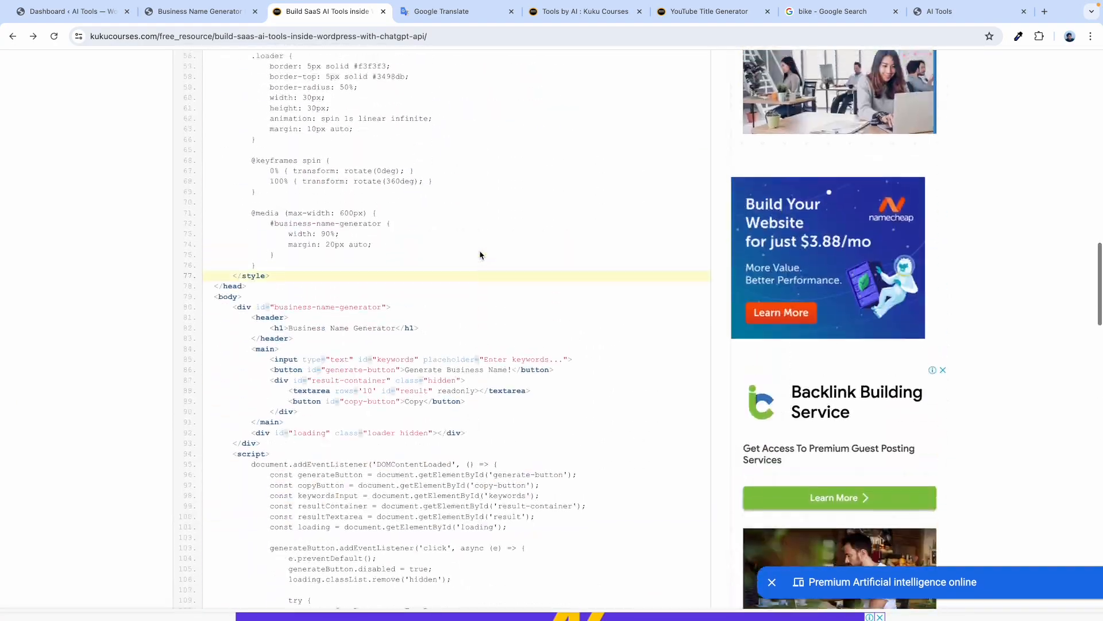
scroll(481, 255, up, 9)
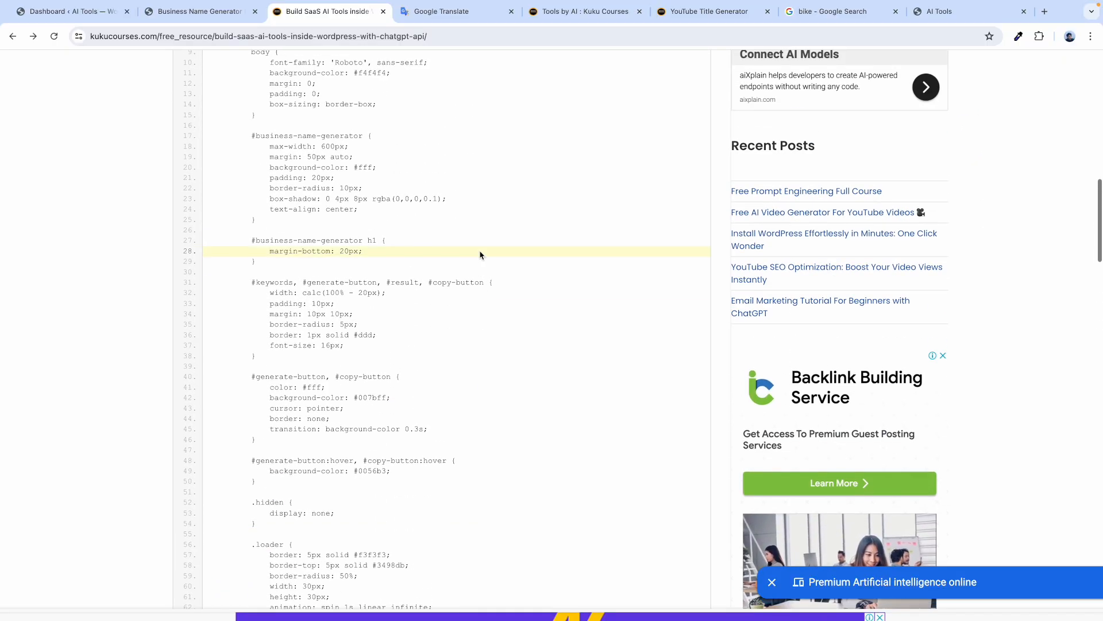
scroll(481, 255, down, 13)
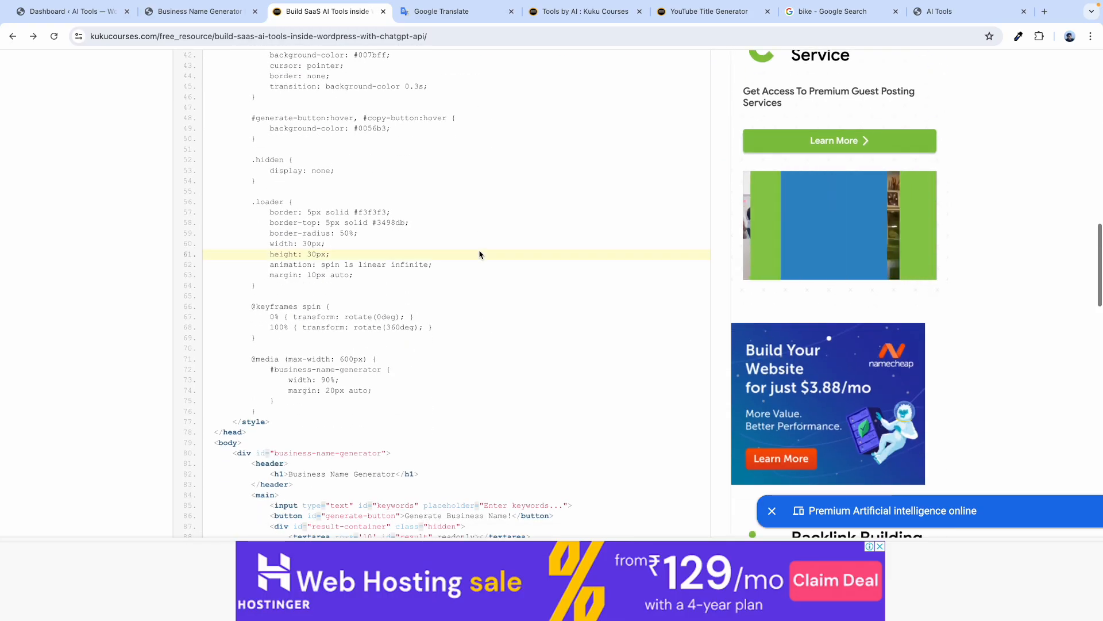
scroll(481, 254, down, 4)
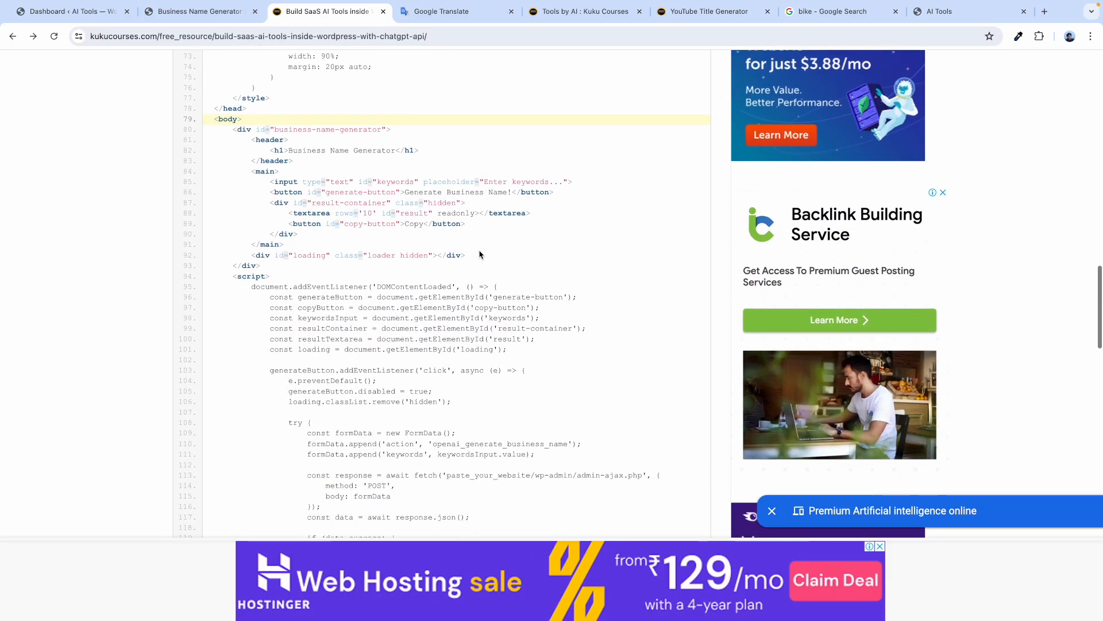
click(534, 368)
scroll(540, 347, up, 3)
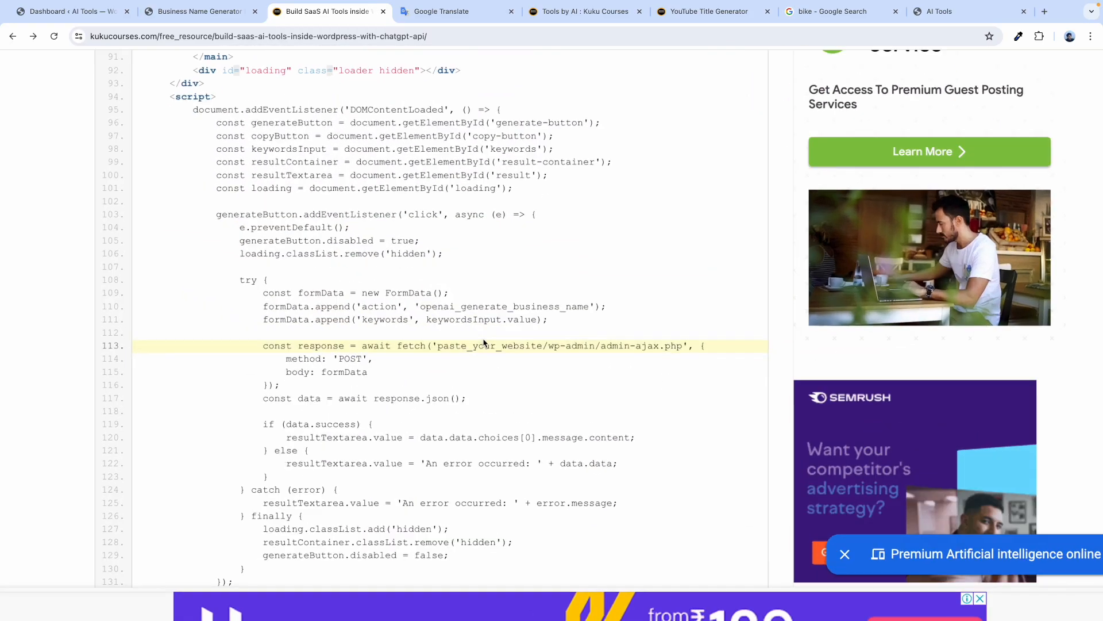
drag(540, 346, 438, 346)
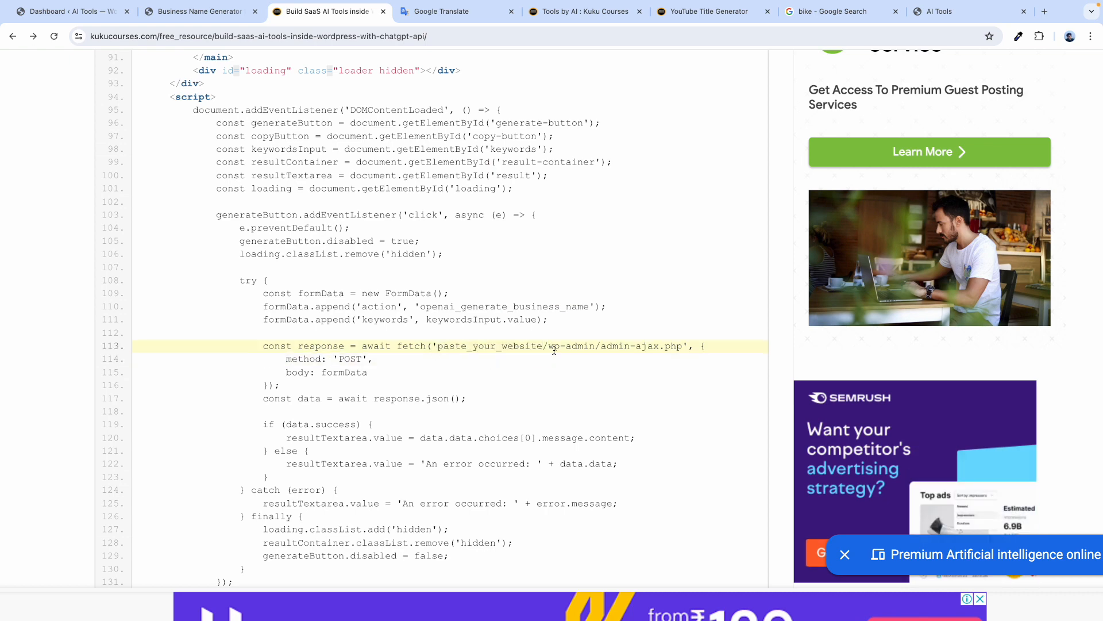
scroll(554, 348, down, 3)
click(229, 225)
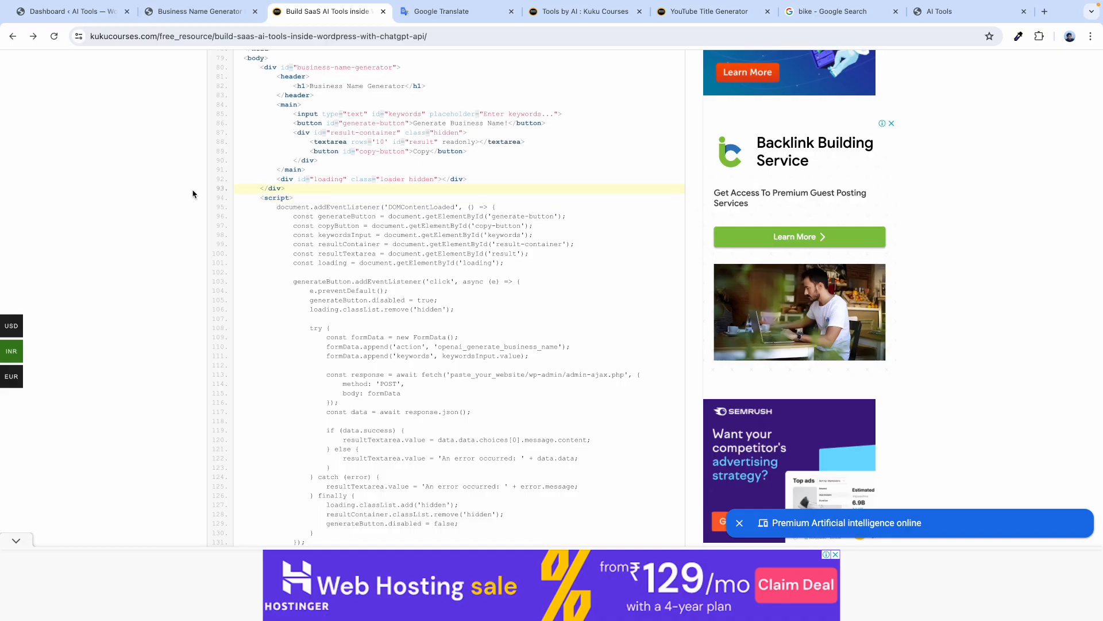
scroll(259, 161, up, 15)
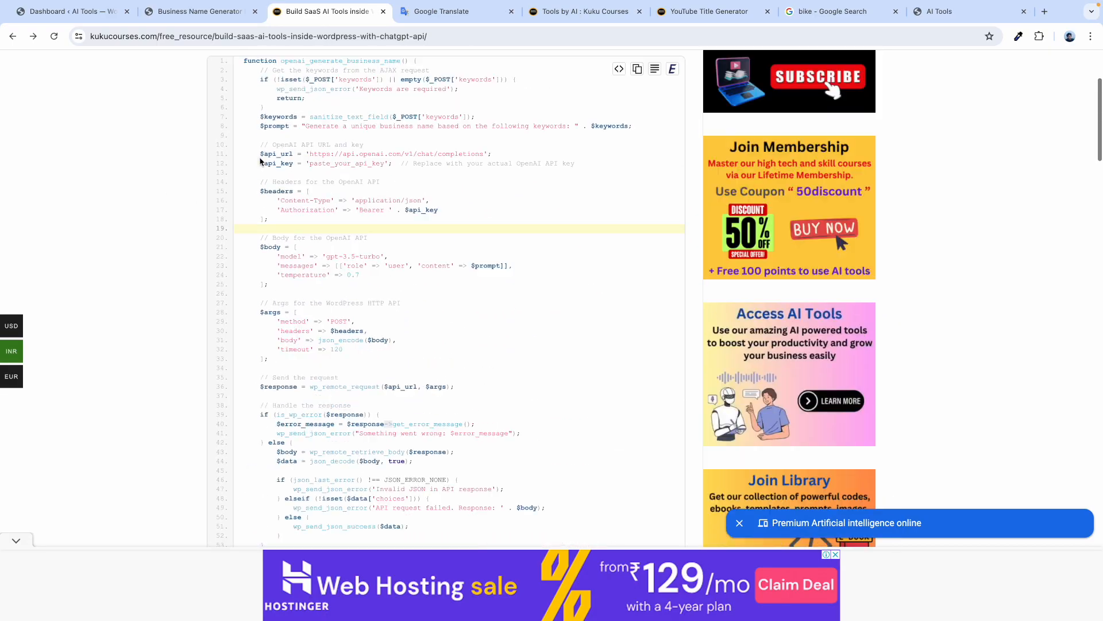
Compare the generator and article pages, highlighting Php Script Code and UI Code in the notes.
click(217, 16)
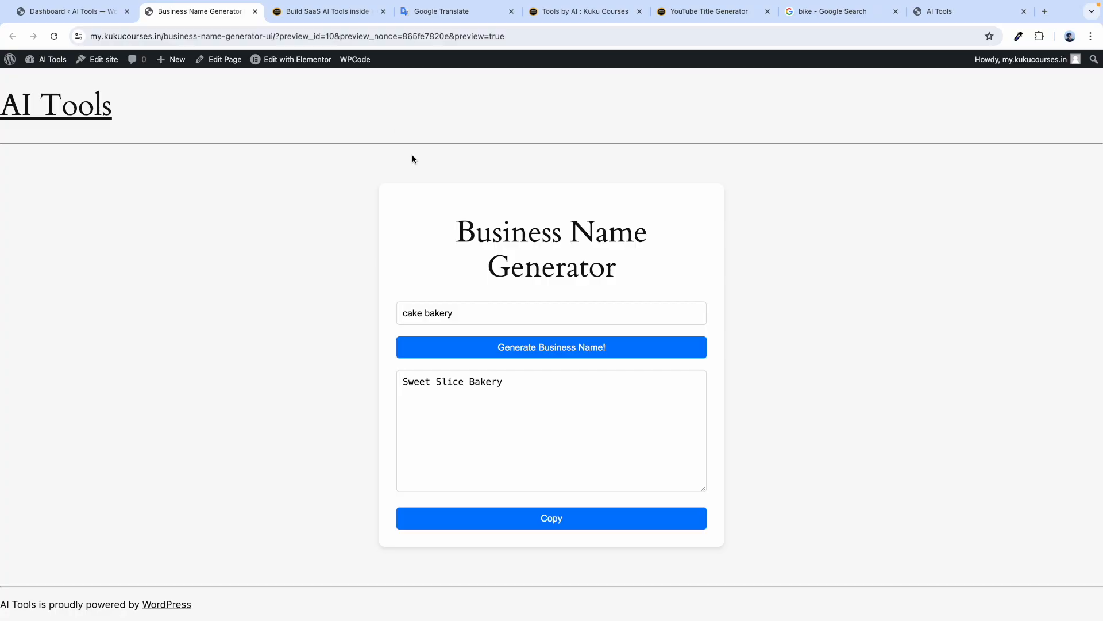
click(321, 14)
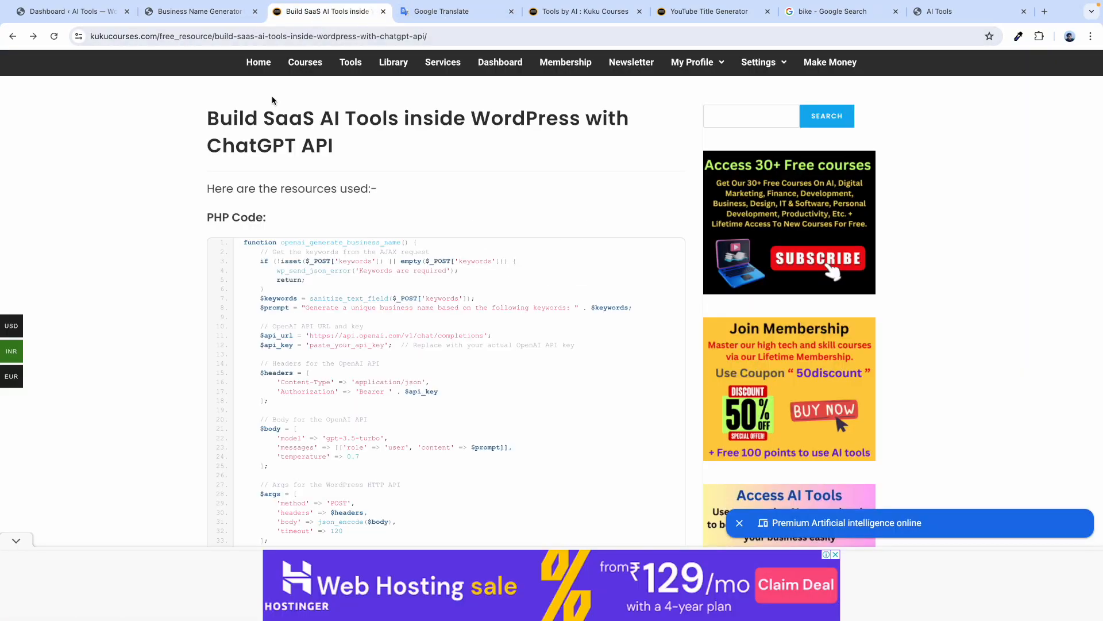
click(466, 12)
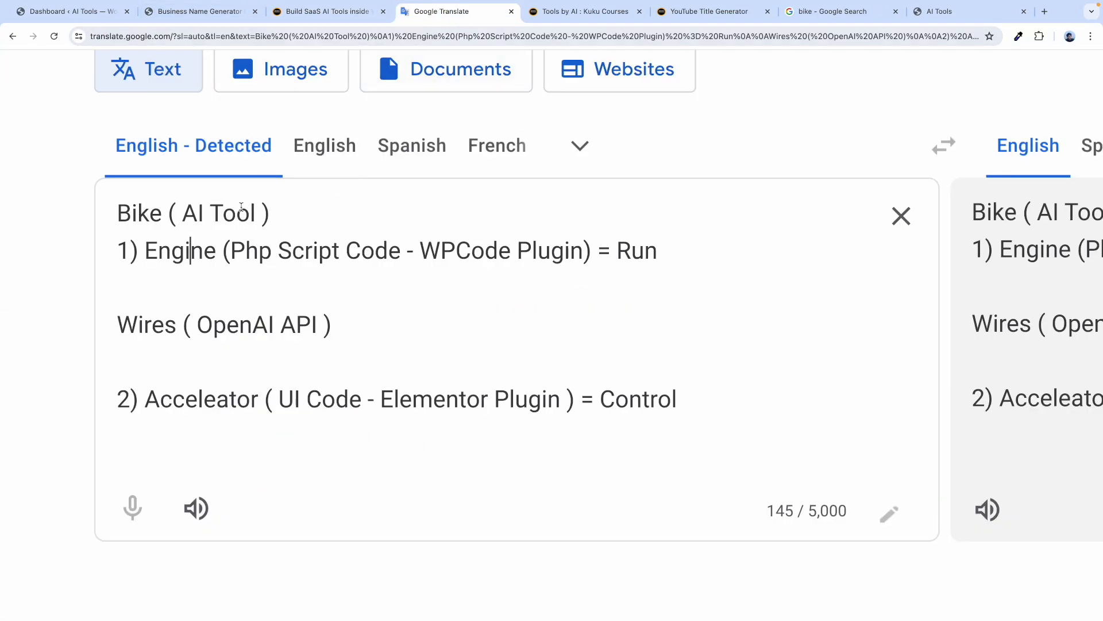
drag(230, 248, 390, 265)
click(287, 401)
drag(362, 401, 278, 401)
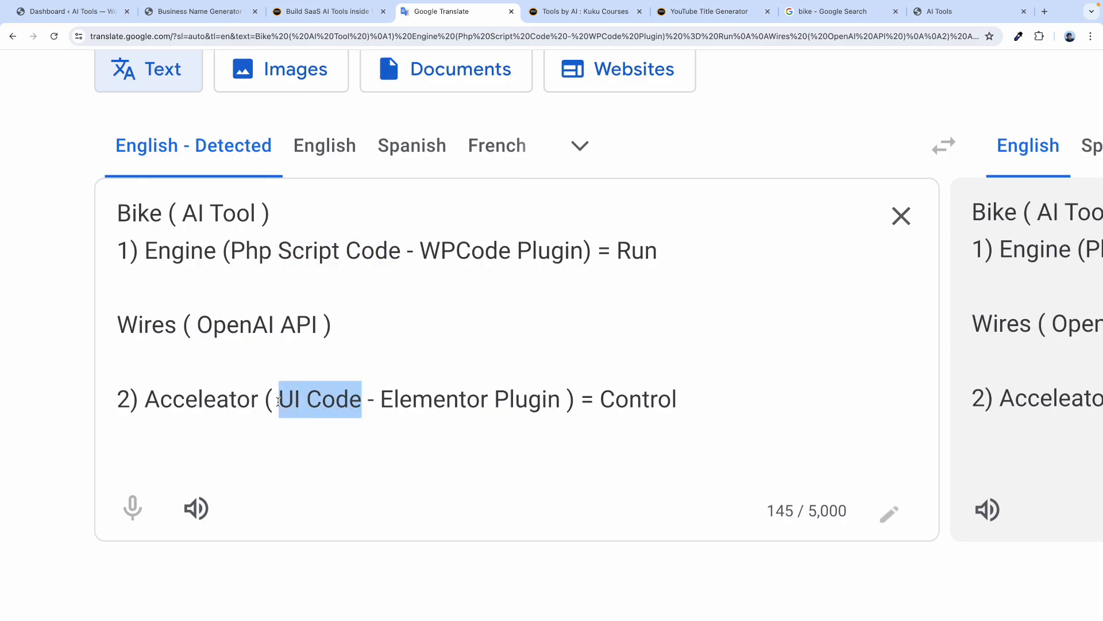
click(38, 324)
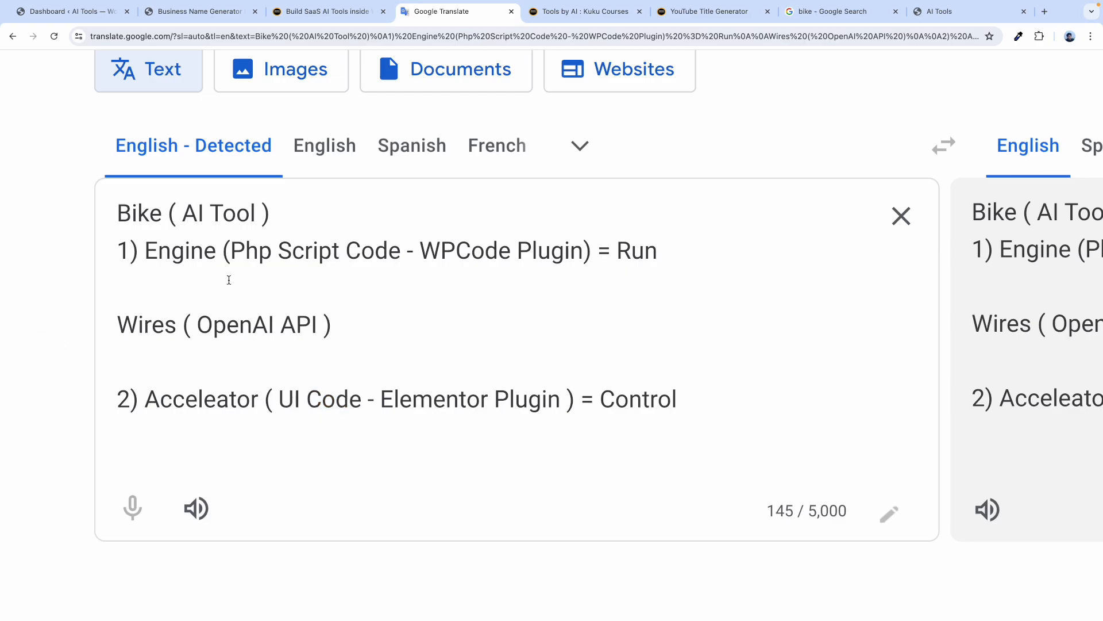
Recheck the article and the 'Php Script' note, and view the Business Name Generator heading.
key(ctrl+shift+Tab)
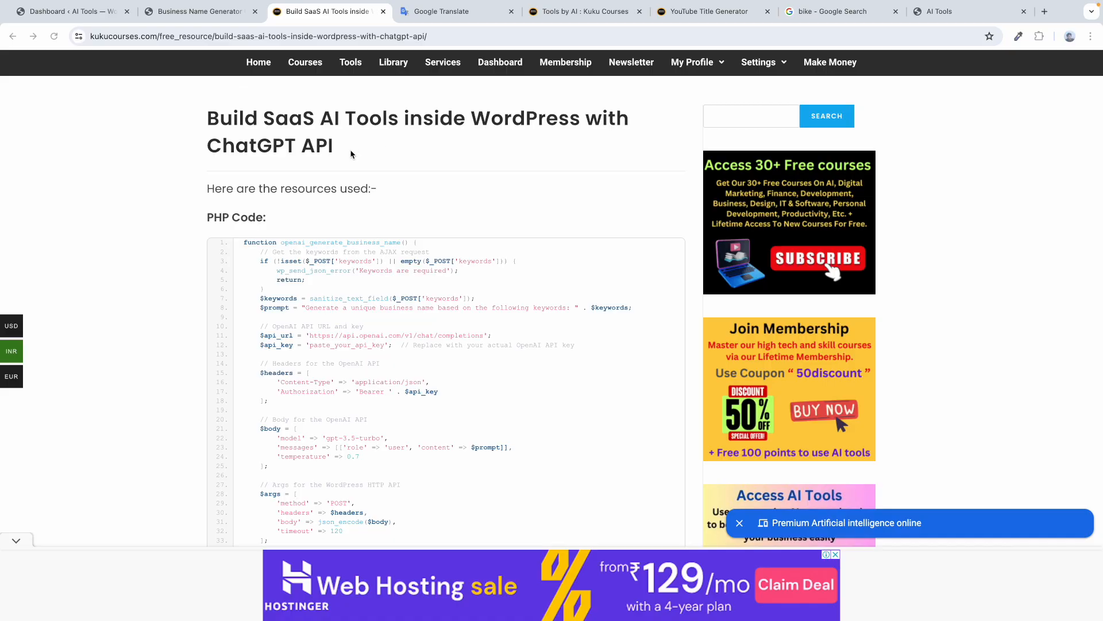
click(454, 12)
drag(247, 250, 345, 250)
click(187, 223)
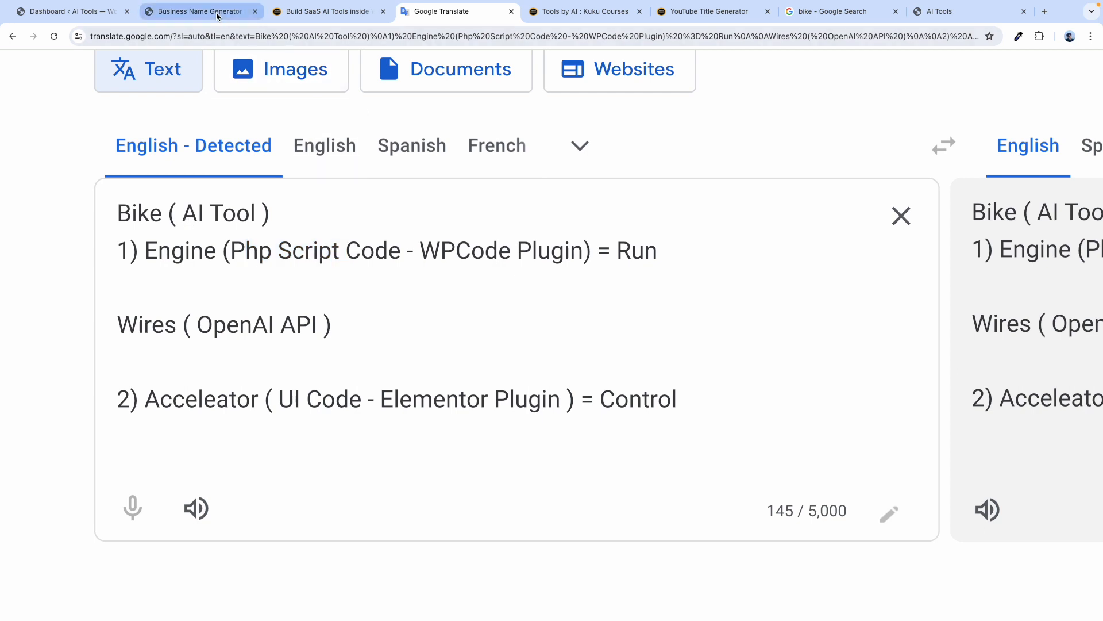
click(198, 11)
drag(466, 216, 615, 271)
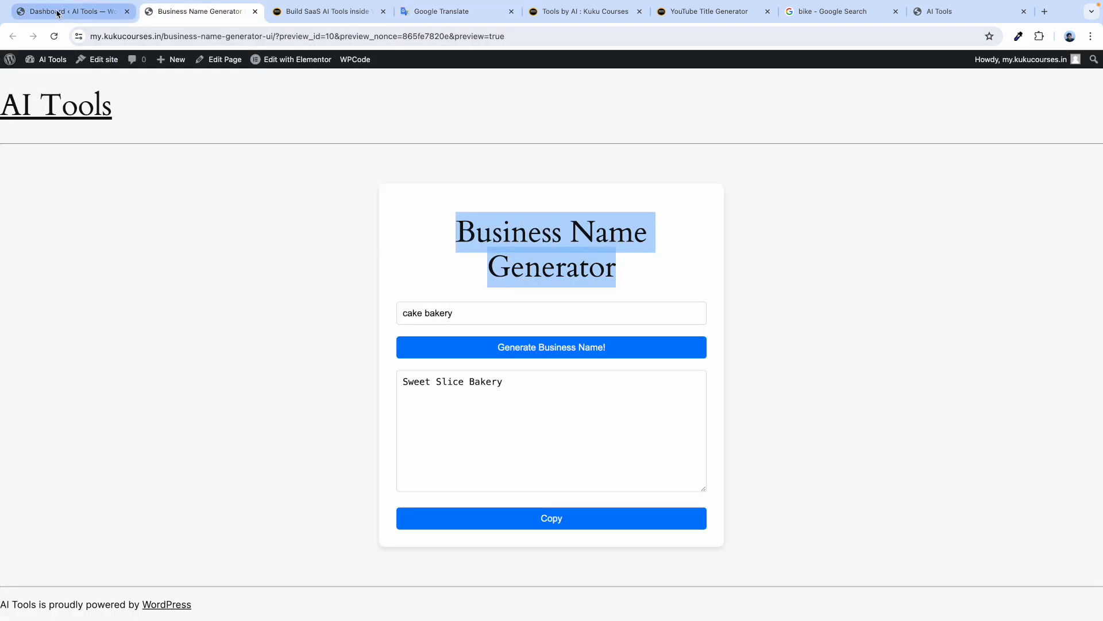
click(58, 12)
Open the live Business Name Generator page from All Pages, inspect its URL and heading, then close it.
mouse_move(36, 192)
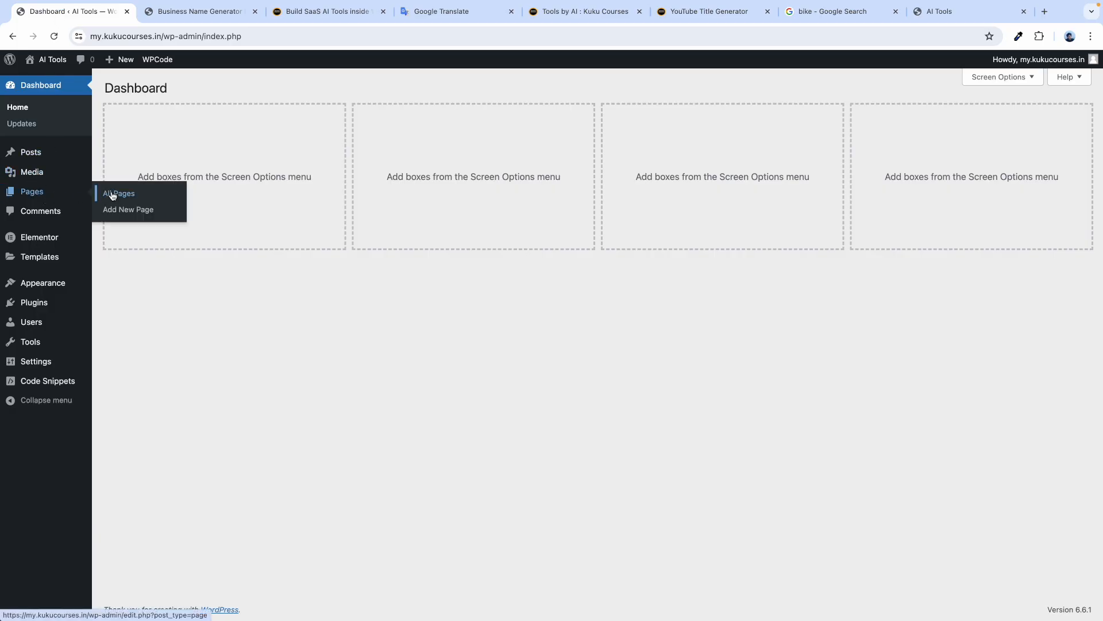
click(112, 196)
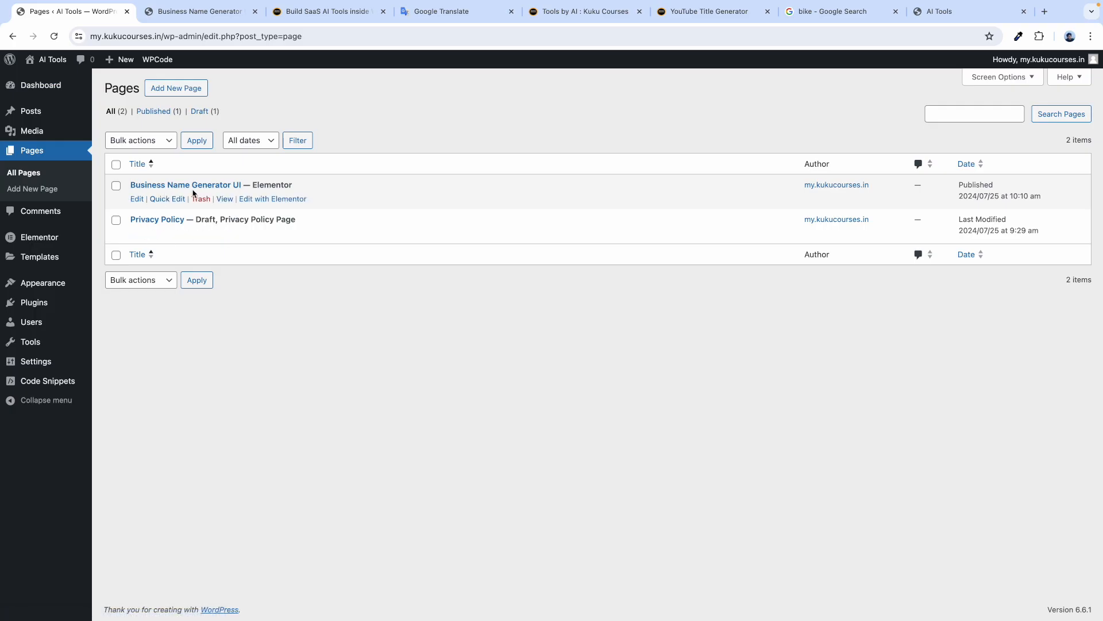
right_click(224, 199)
click(245, 203)
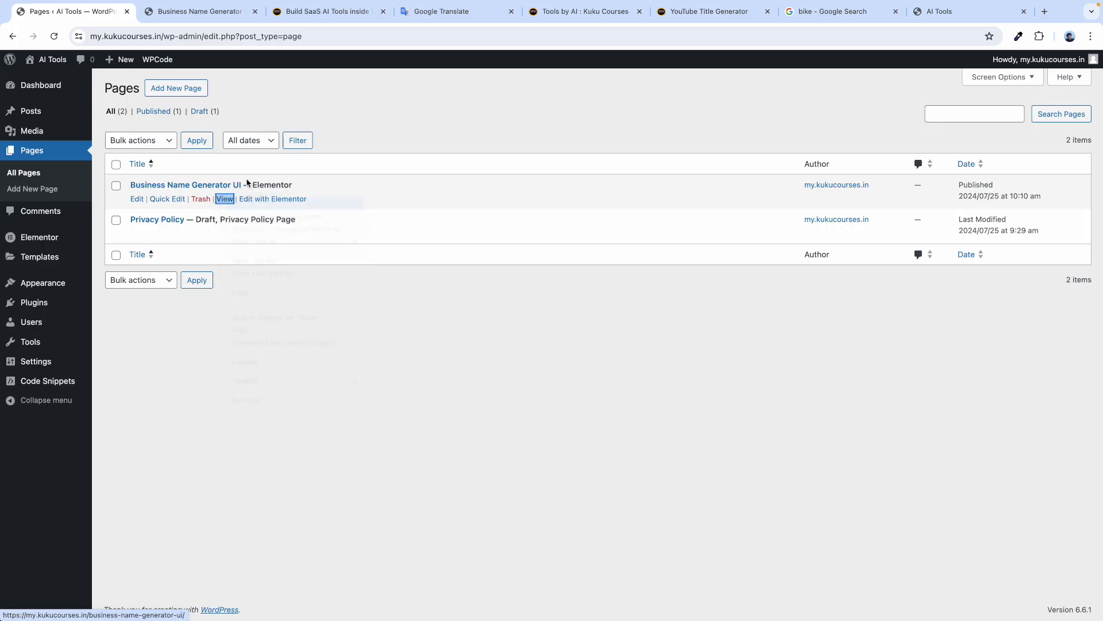
click(178, 12)
drag(322, 37, 90, 37)
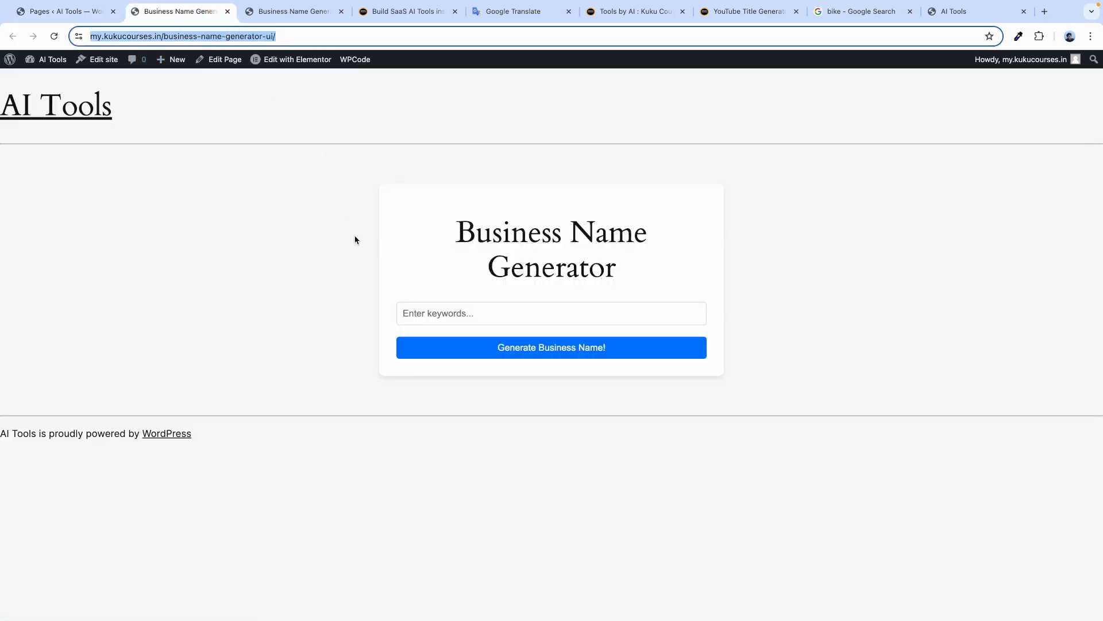
drag(472, 239, 592, 265)
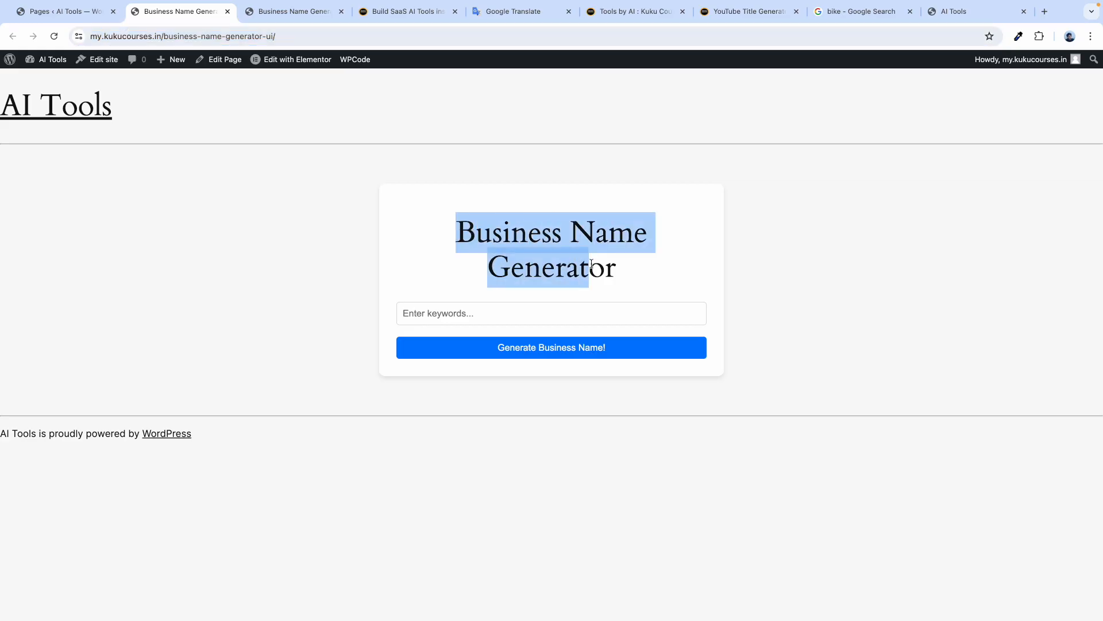
click(228, 12)
Highlight the Script Code and UI Code parts of the Bike notes.
click(414, 12)
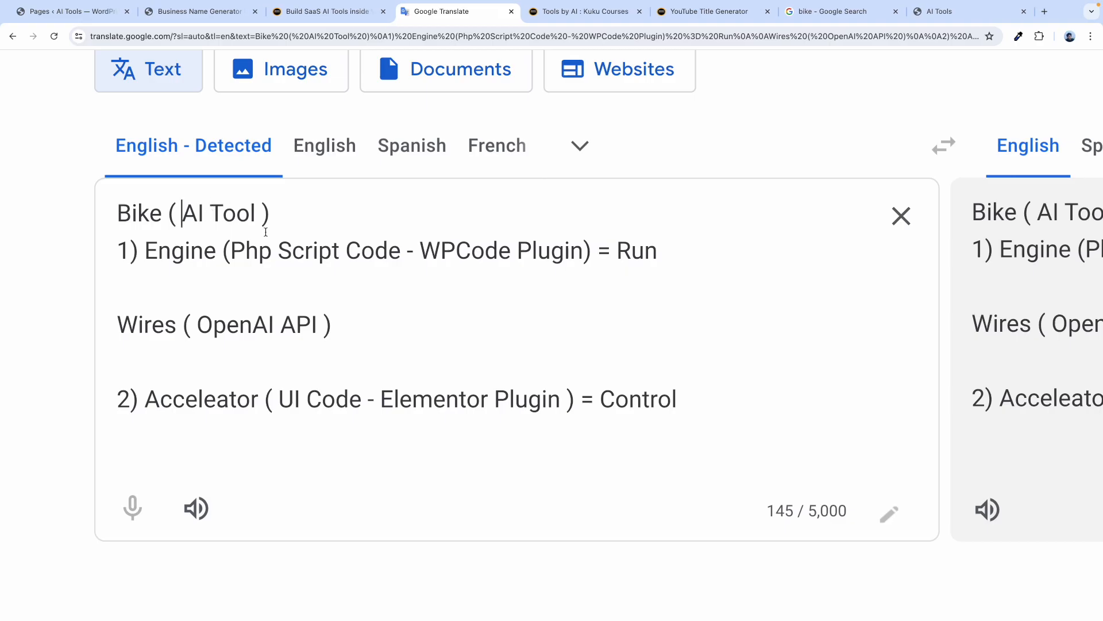
drag(389, 253, 263, 254)
drag(357, 408, 300, 399)
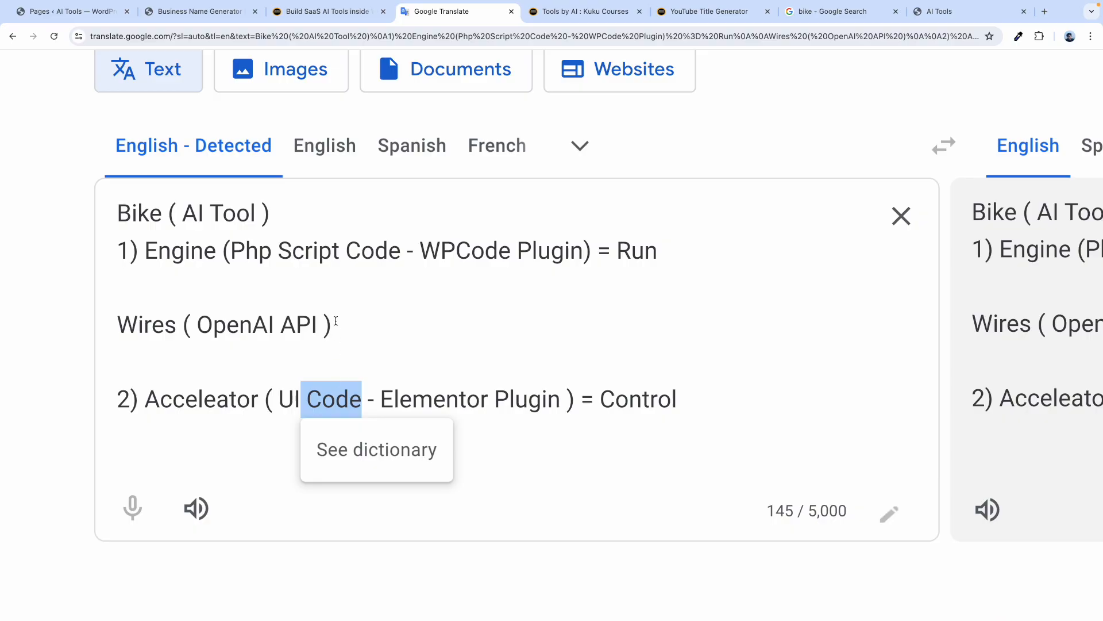
click(327, 290)
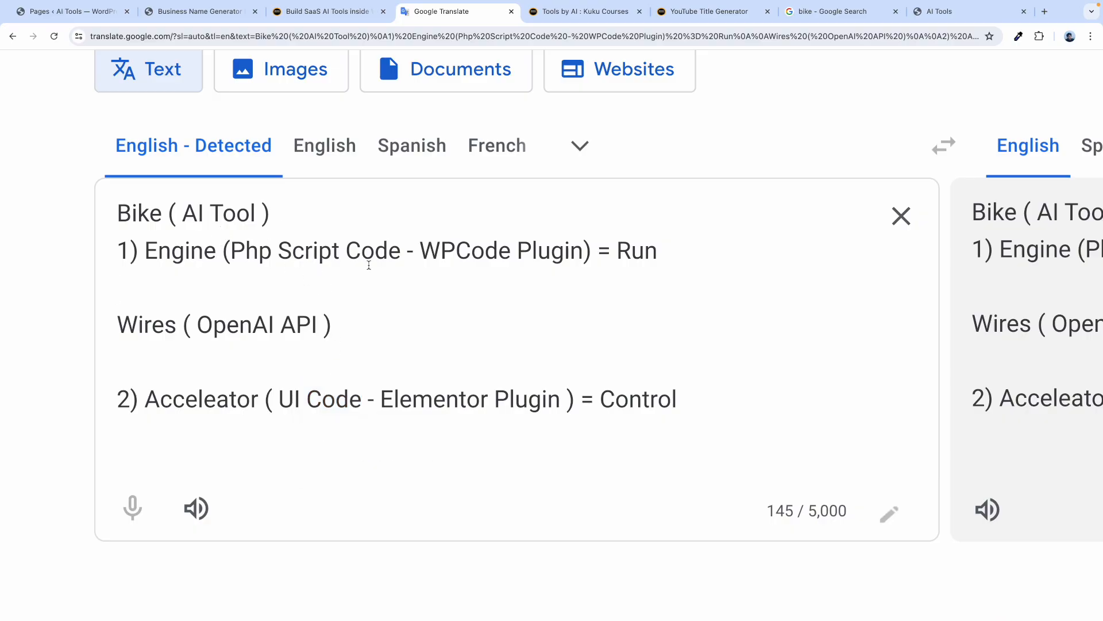
Move to the ChatGPT window and open a new incognito window.
key(ctrl+Right)
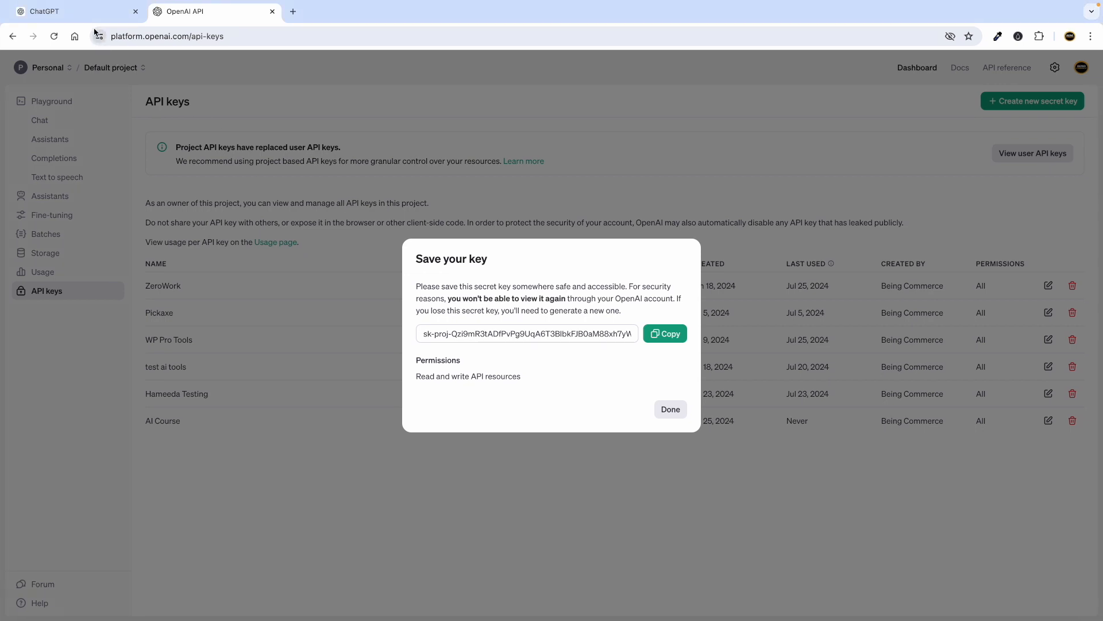
click(95, 17)
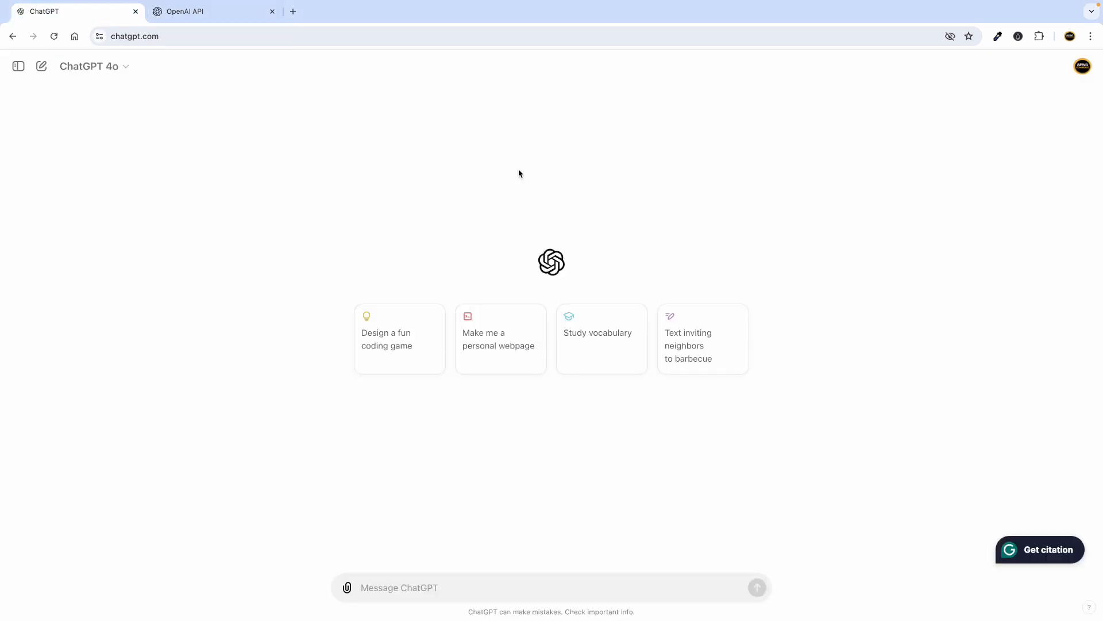
click(1091, 36)
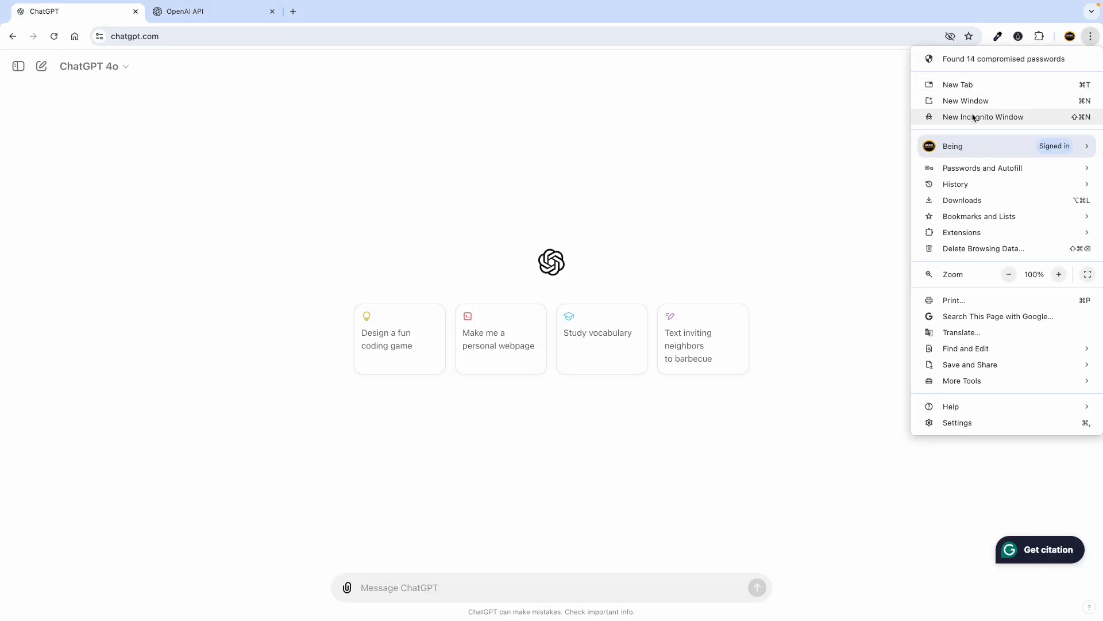
key(super+shift+n)
Load chatgpt.com in the incognito window, view the sign-up page, then close it and return to the notes.
text(chatgp)
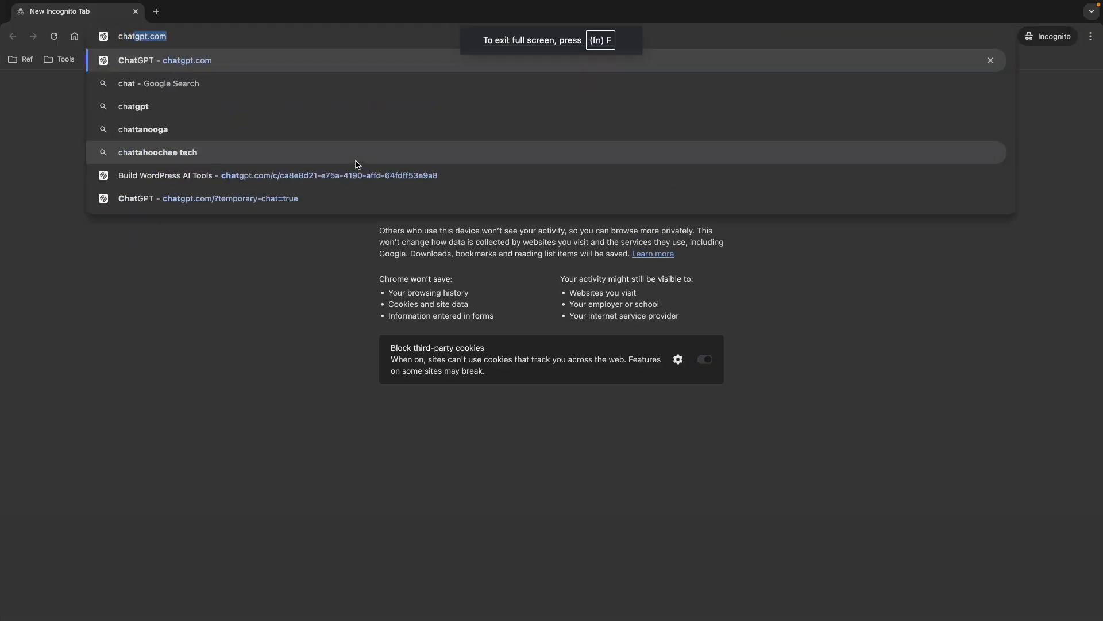
text(t)
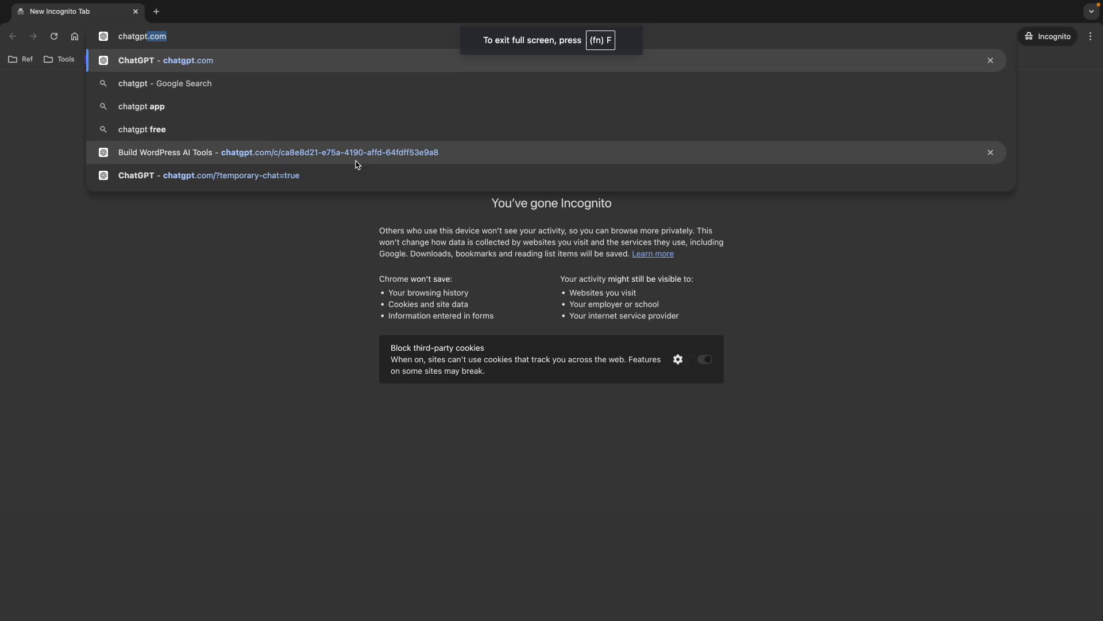
text(.com)
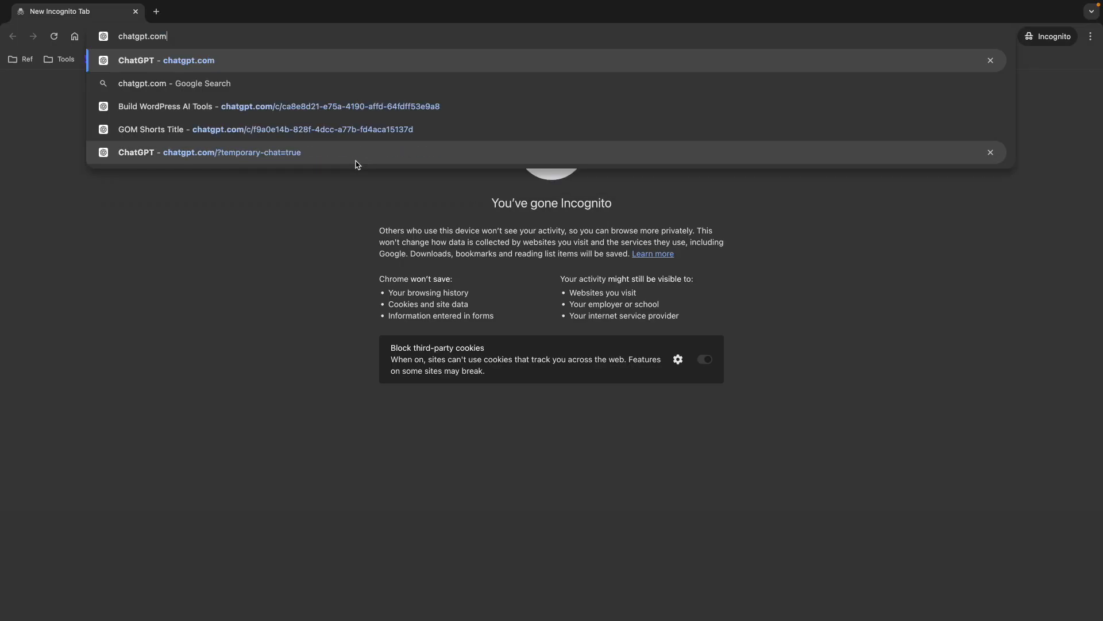
key(Return)
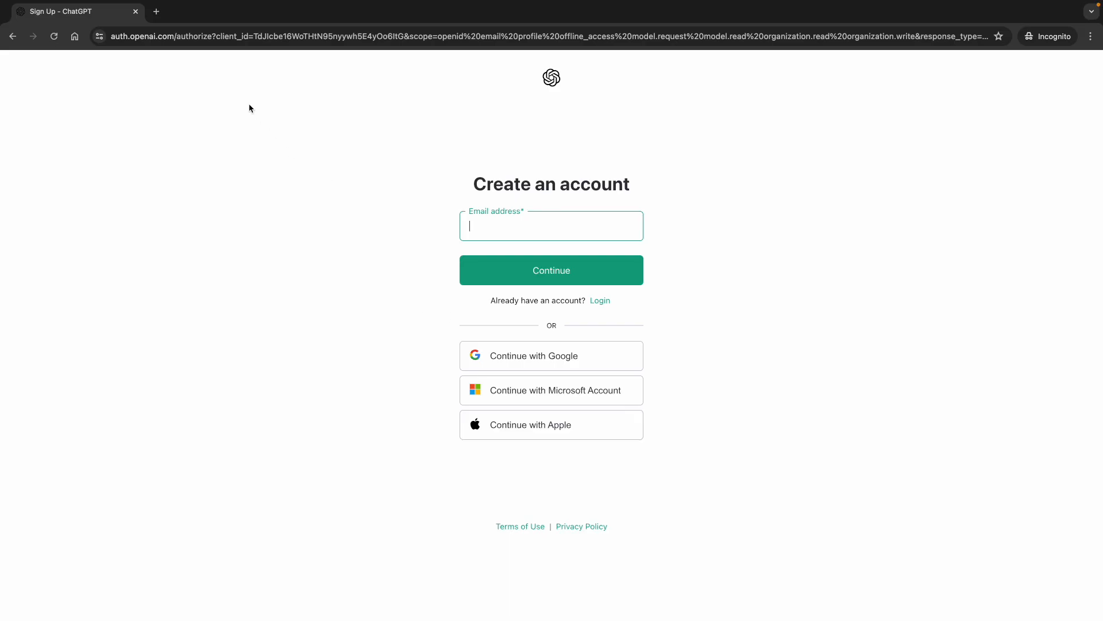
click(139, 15)
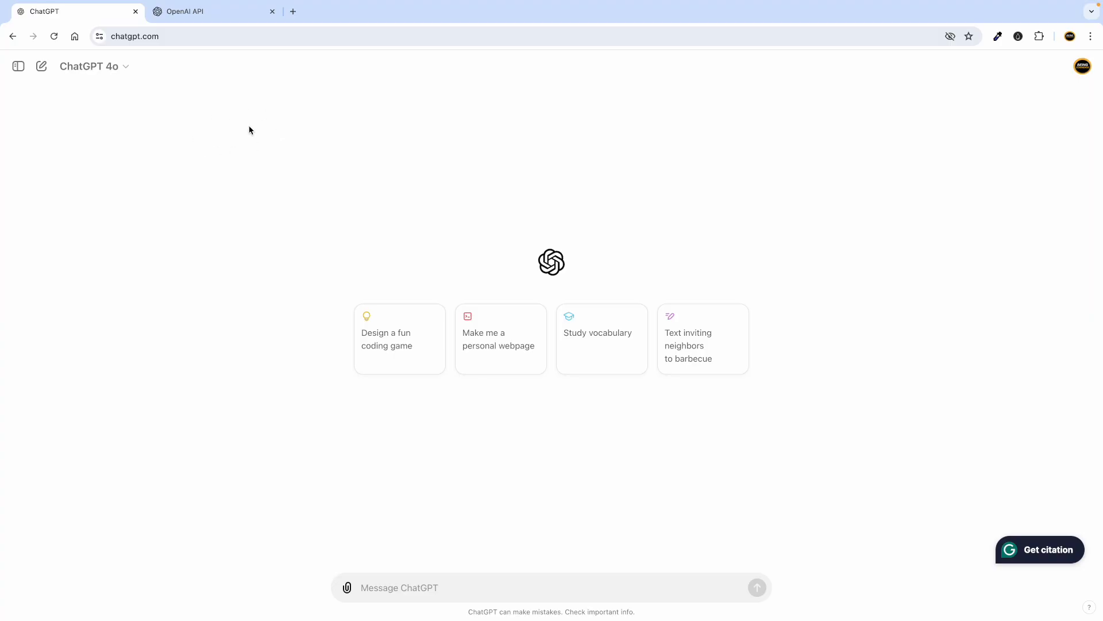
key(ctrl+Left)
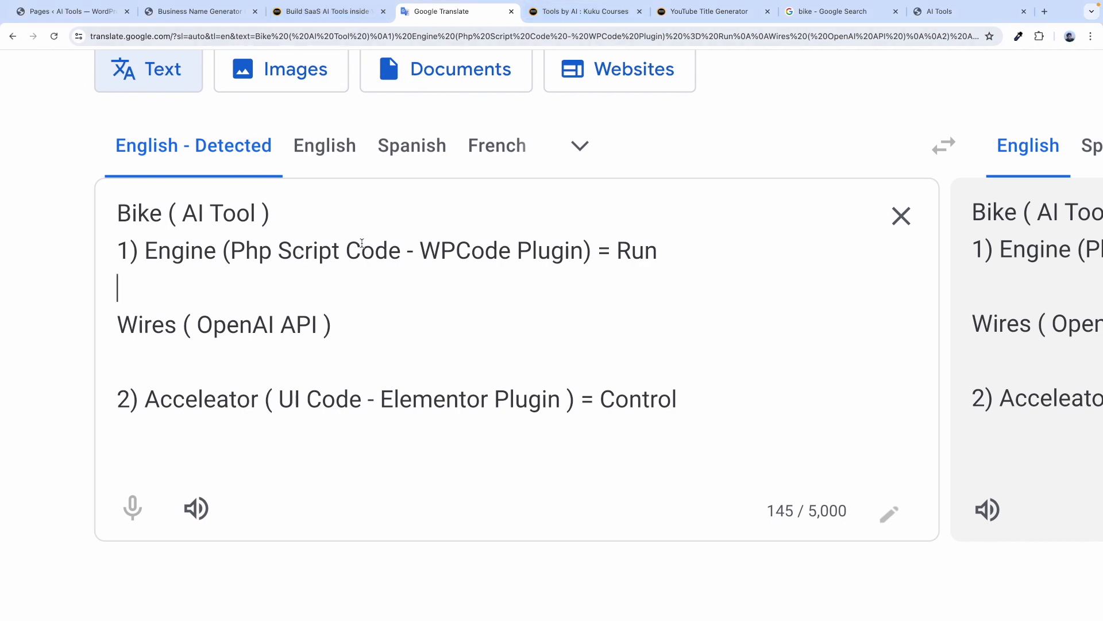
Highlight the '(Php Script Code' and '( UI Code' lines in the notes, then switch to ChatGPT.
drag(398, 251, 233, 257)
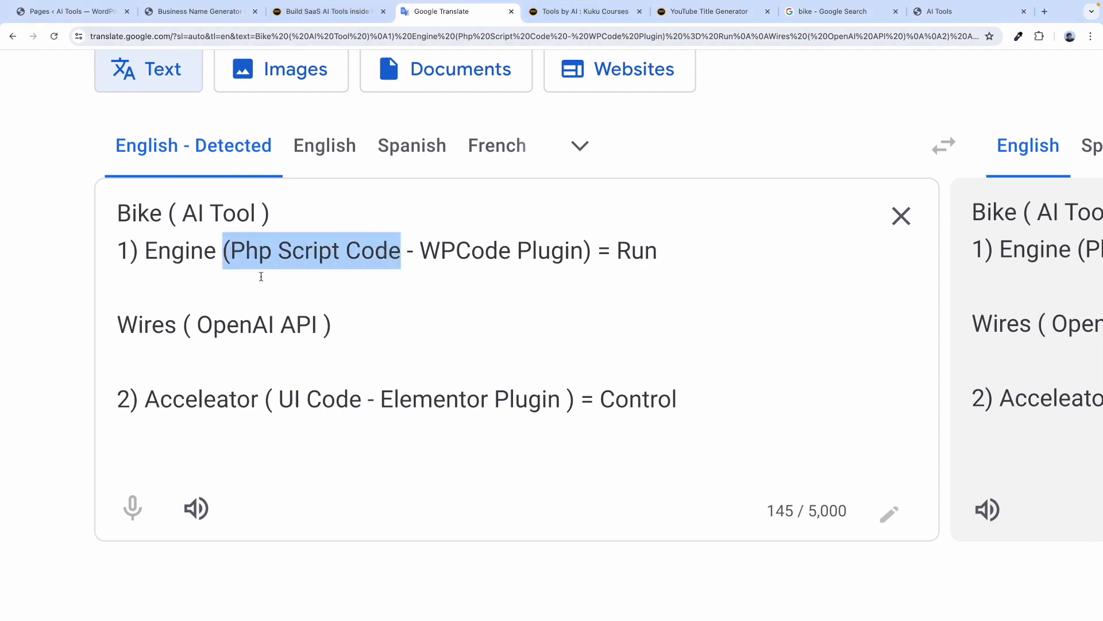
drag(361, 398, 264, 397)
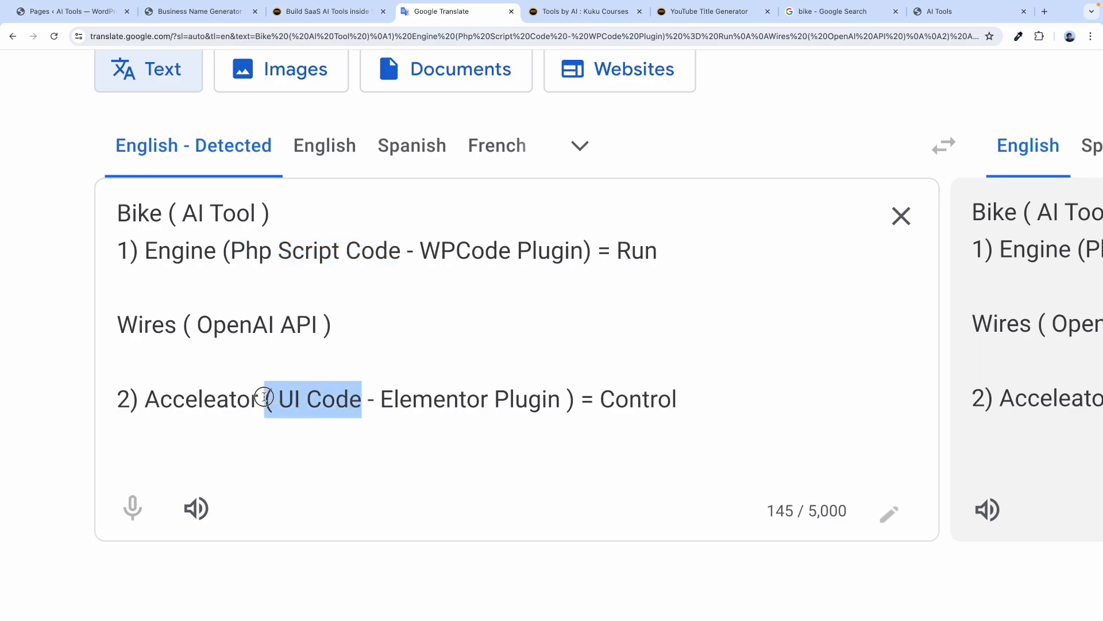
click(362, 321)
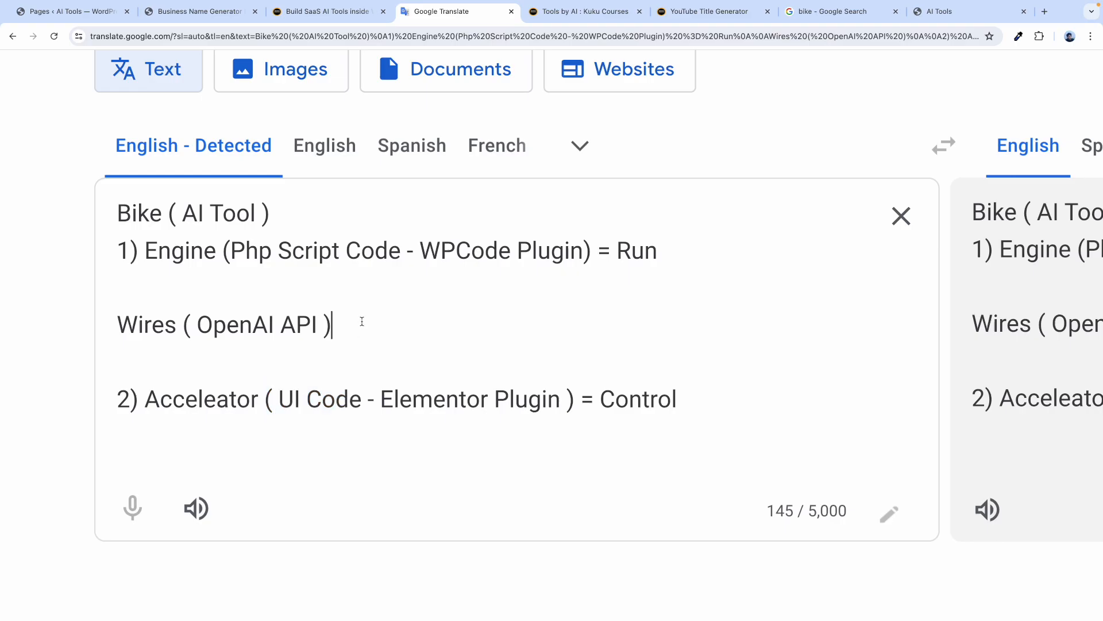
key(ctrl+Right)
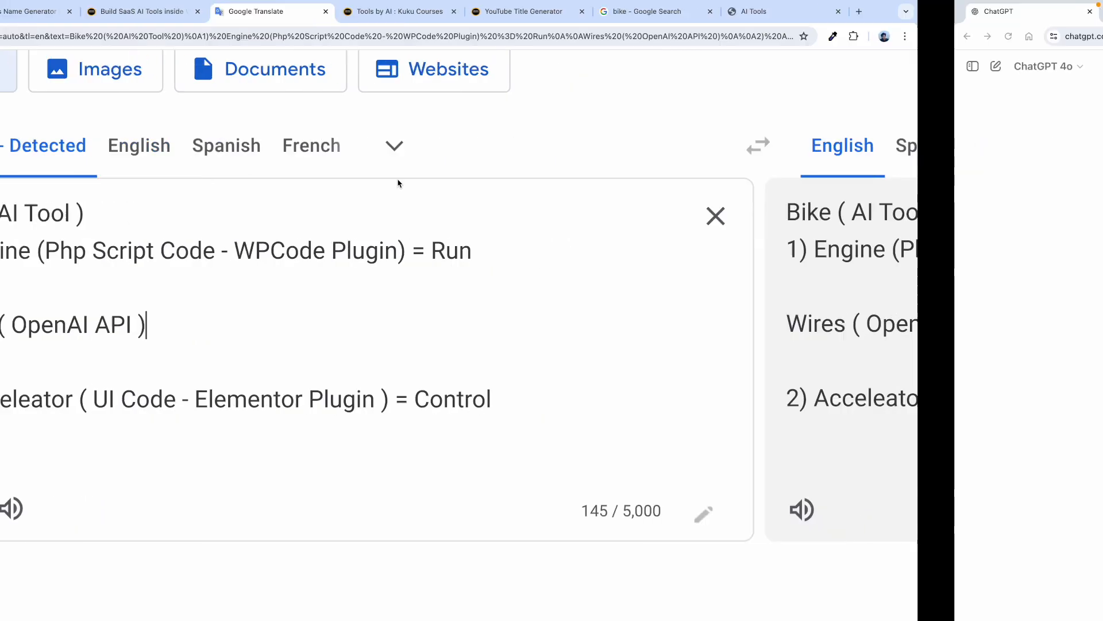
key(ctrl+Left)
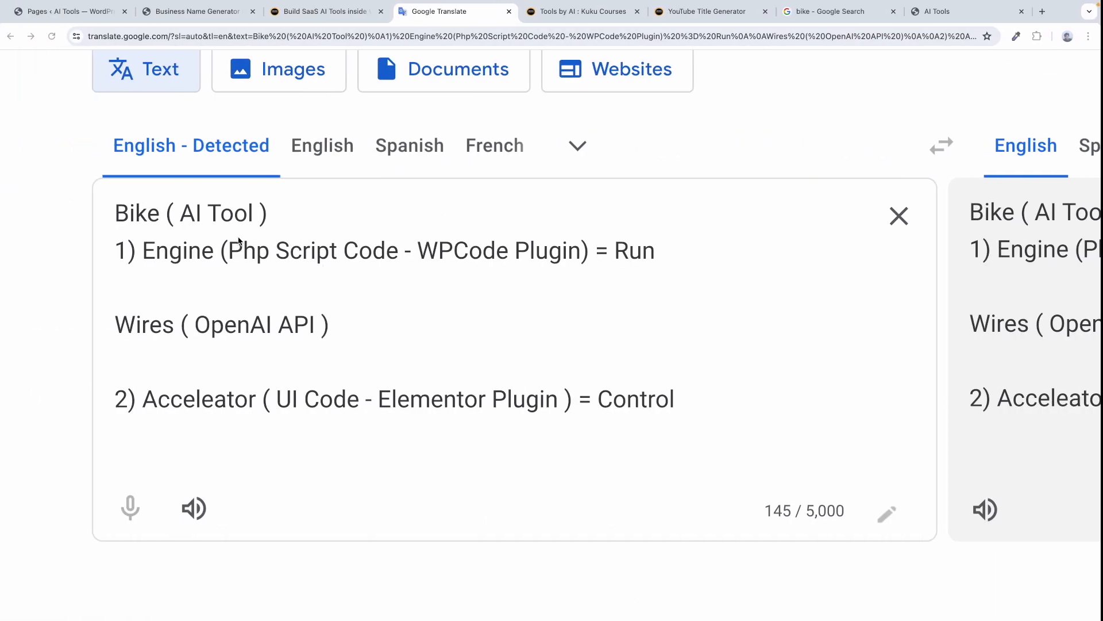
key(ctrl+Right)
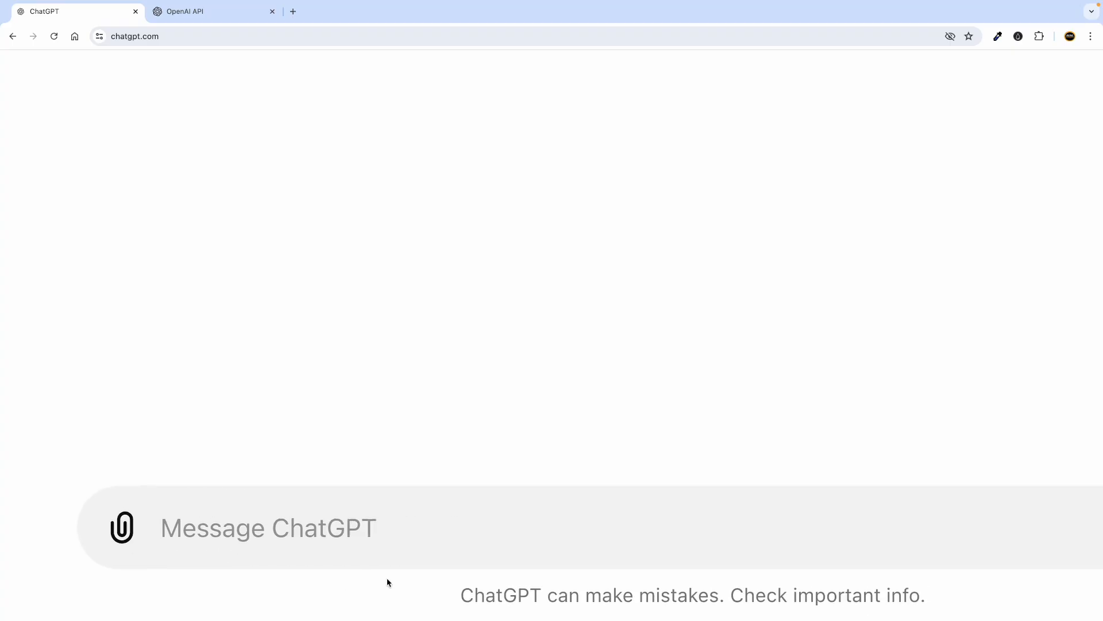
Type 'hey I am building AI tools on wordpress. So I am using Php code and UI Code to build ai tools'.
click(250, 527)
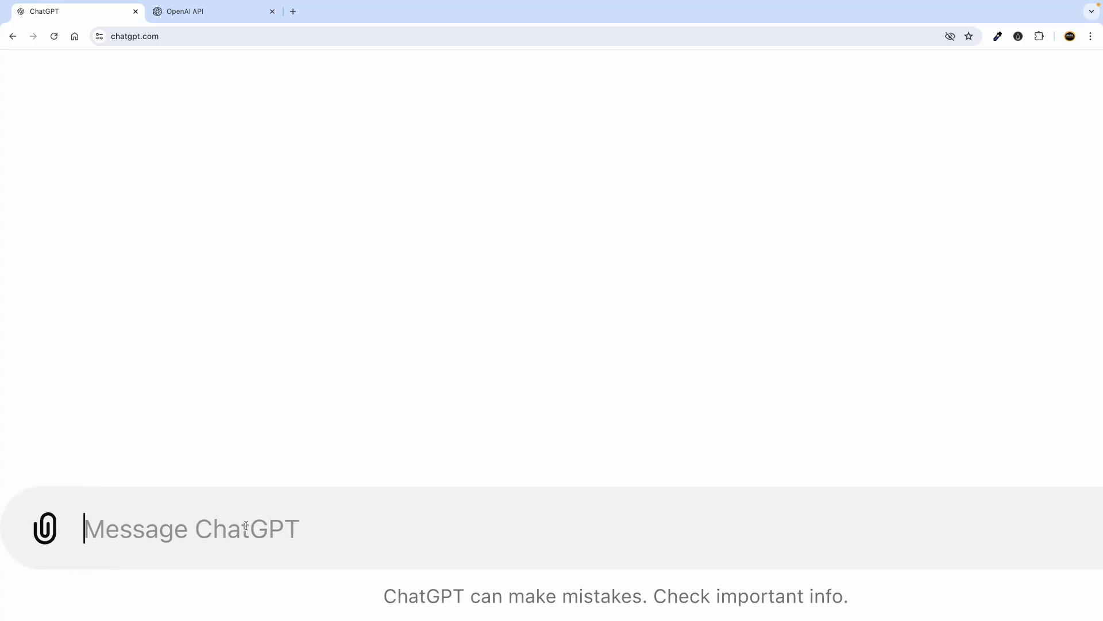
text(hey )
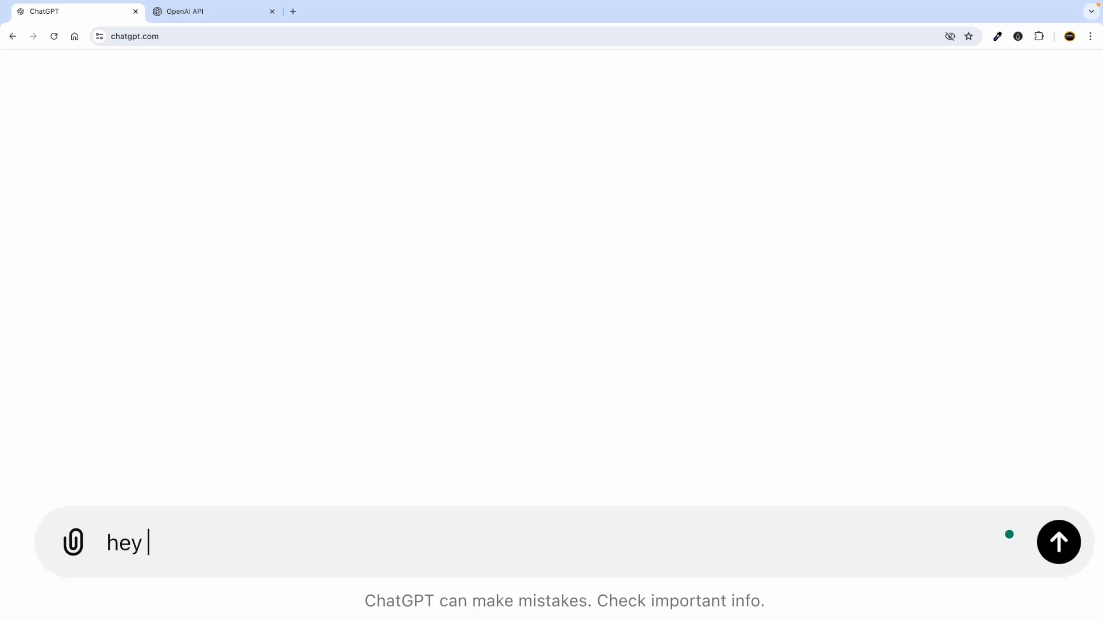
text(I am buildign)
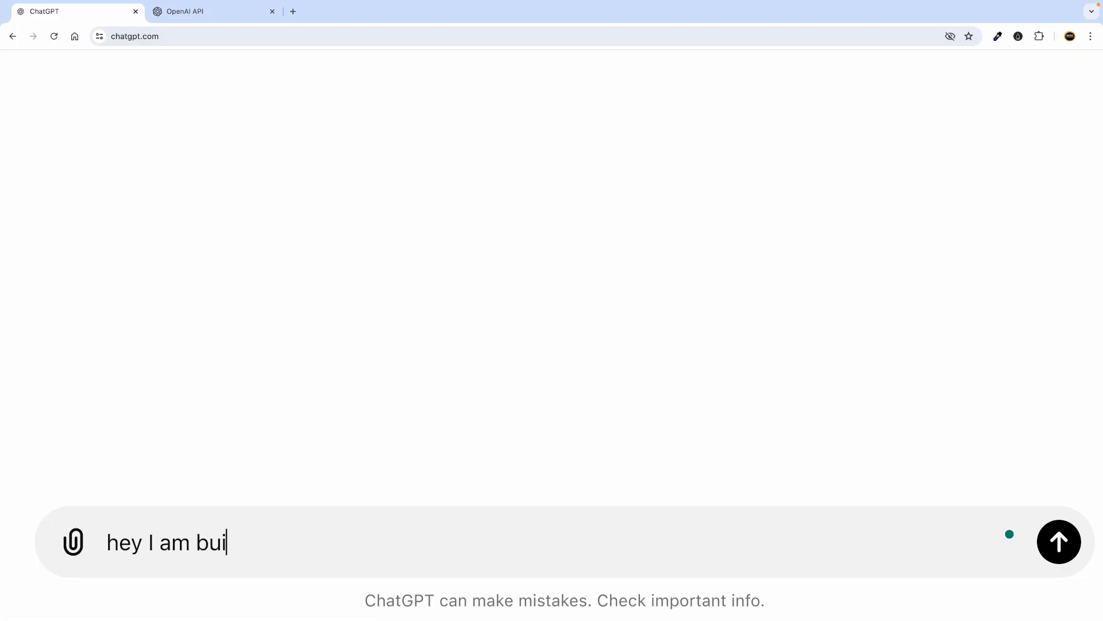
key(BackSpace)
key(BackSpace)
text(ng AI tools on wordpress)
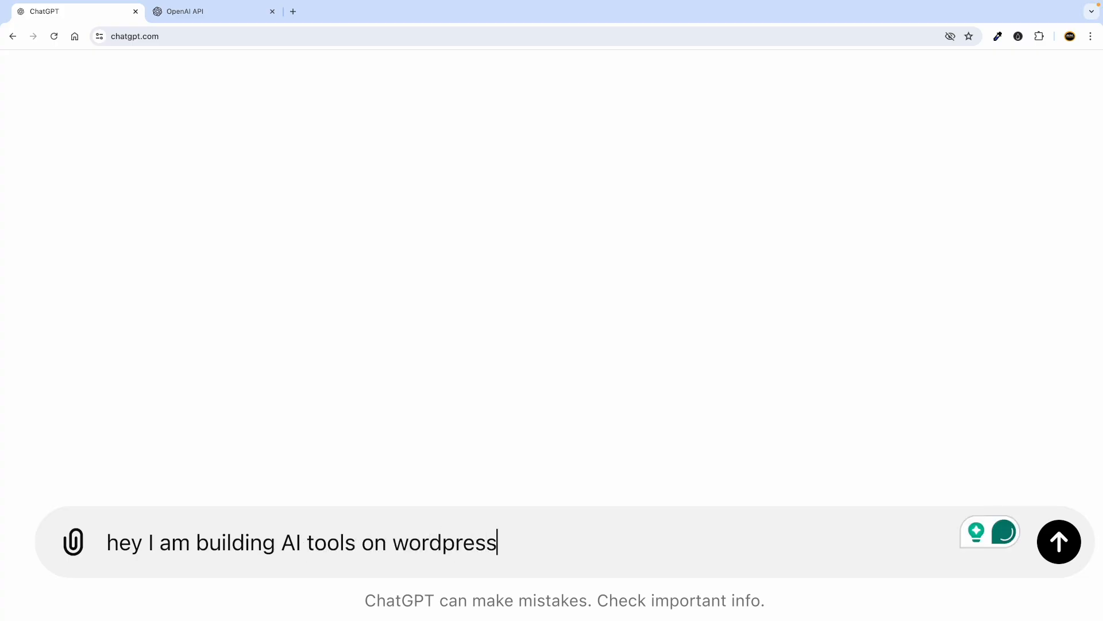
text(. So)
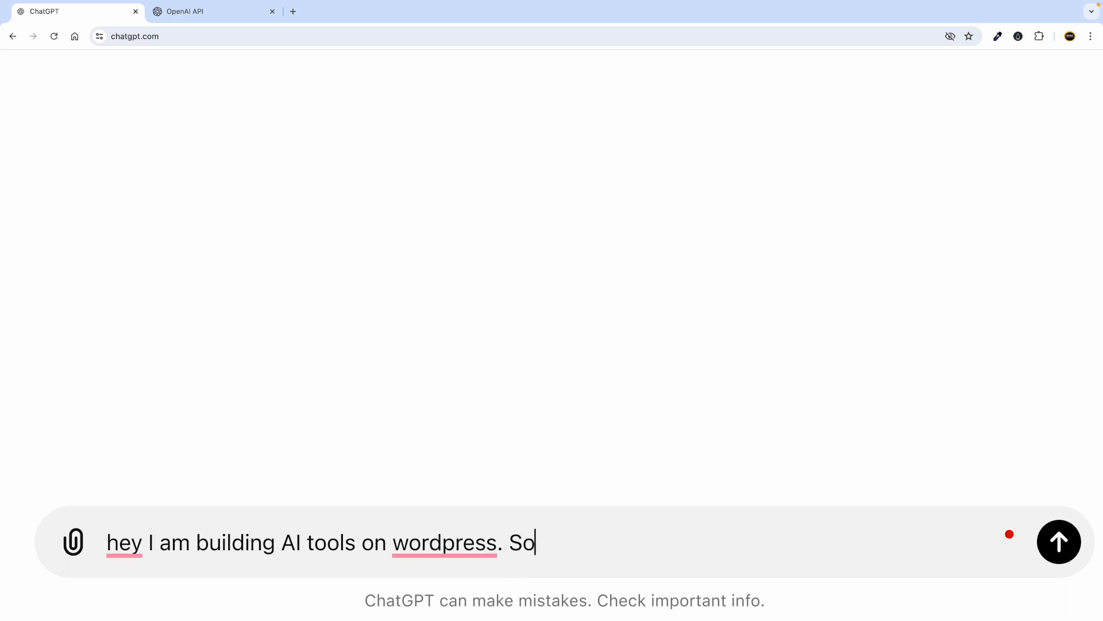
text( I am )
text(using pHP)
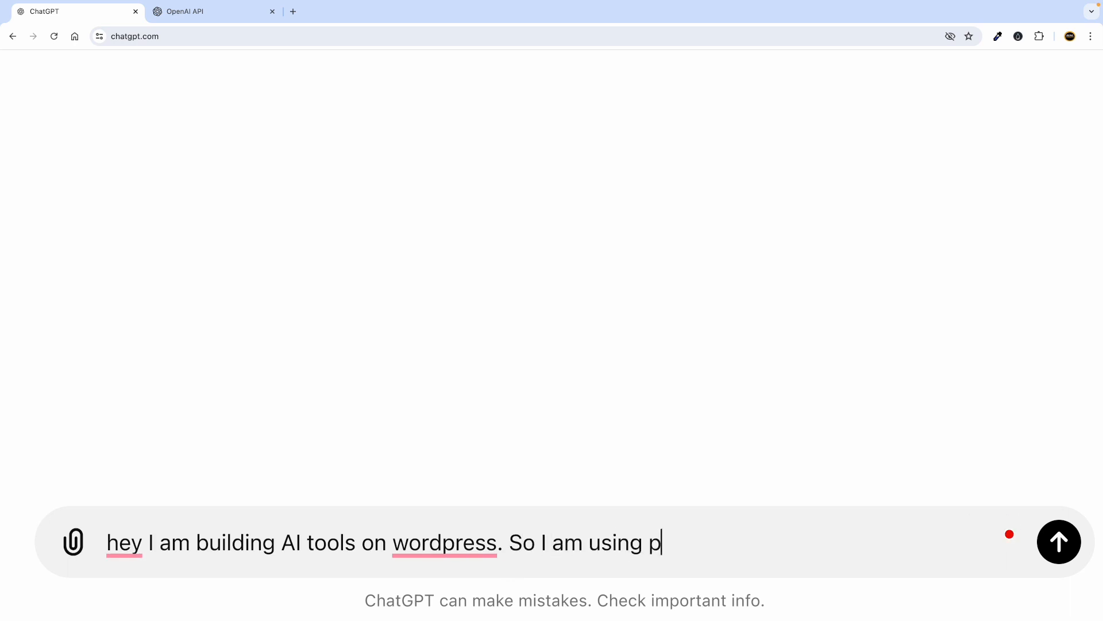
key(BackSpace)
key(BackSpace)
key(BackSpace)
text(Php code)
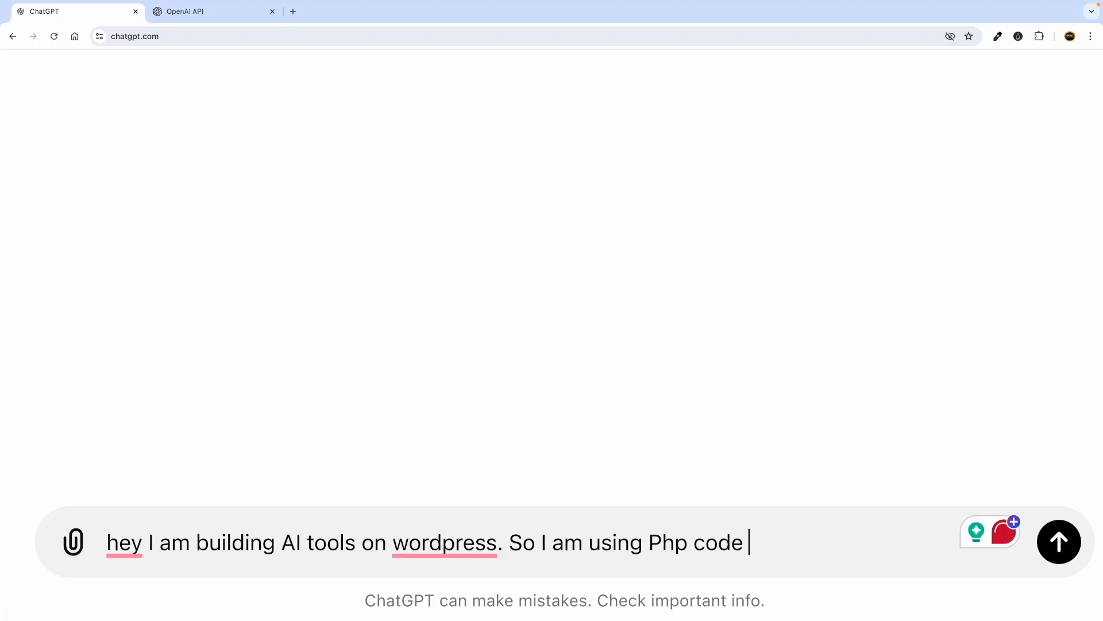
text( and )
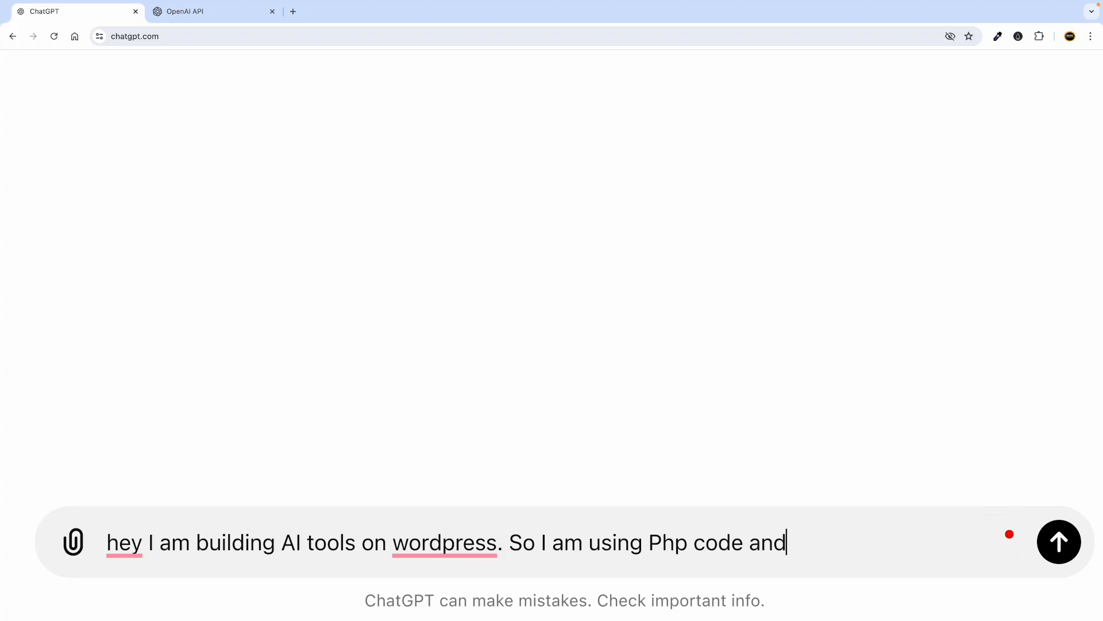
text(UI Code to bu)
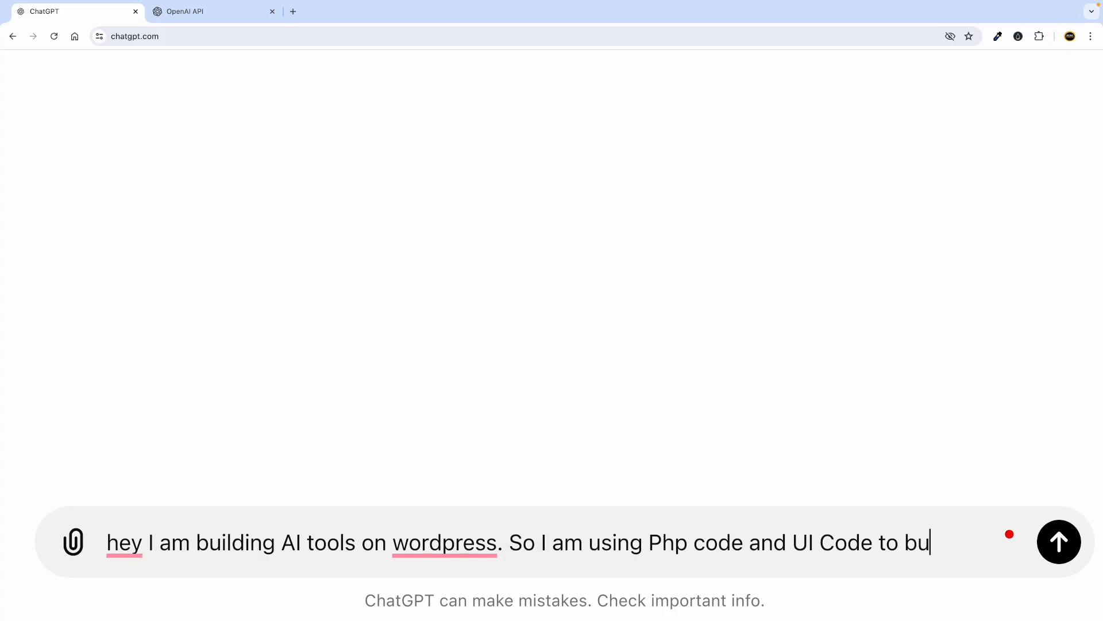
text(ild ai tools.)
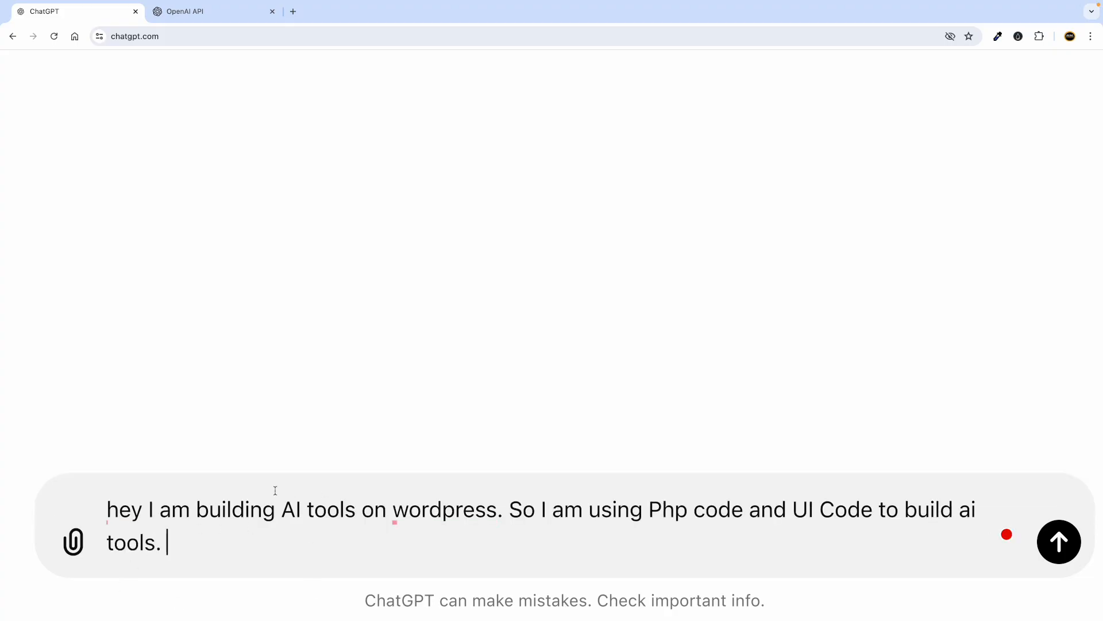
Add that the WP coder plugin runs the PHP script and Elementor holds the UI code.
mouse_move(437, 506)
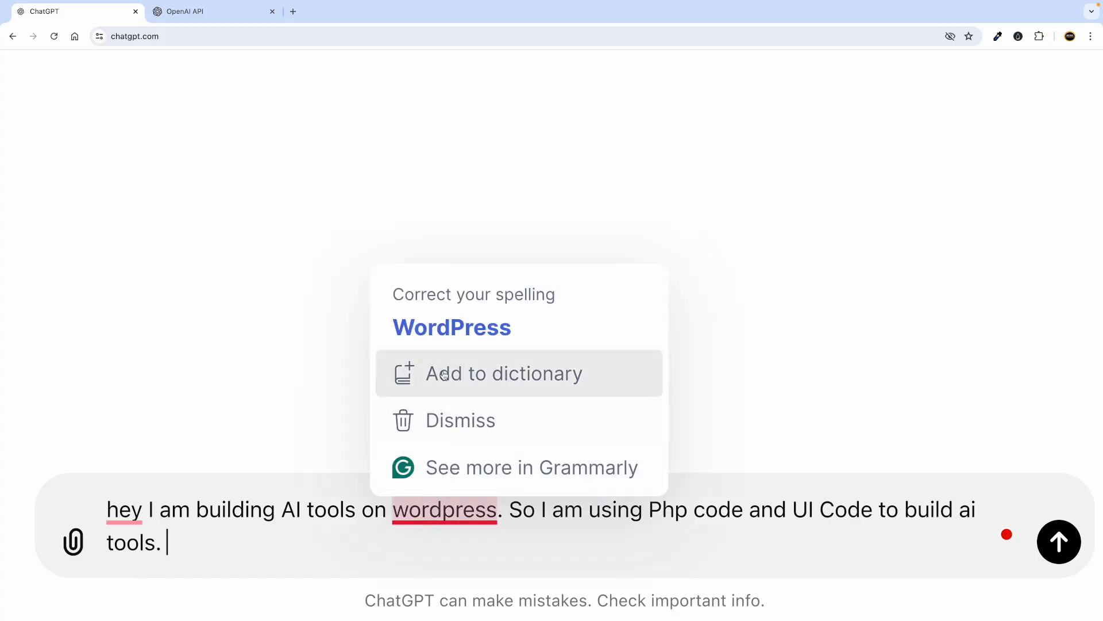
click(446, 341)
text(Now I am using WP coder plugin to paste the)
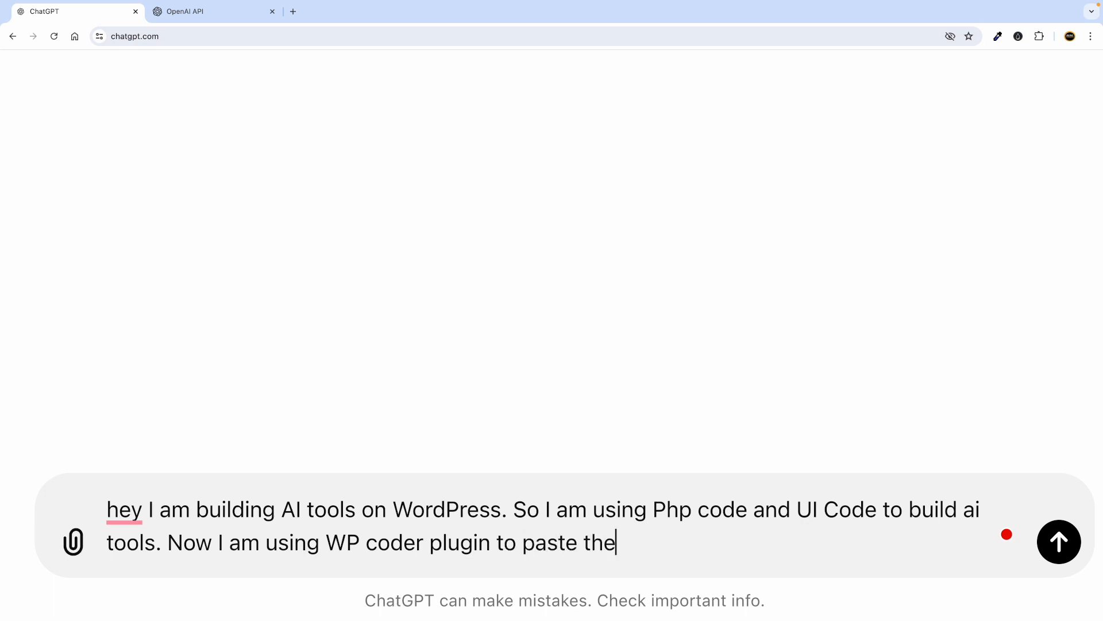
key(BackSpace)
key(BackSpace)
key(BackSpace)
key(BackSpace)
key(BackSpace)
key(BackSpace)
key(BackSpace)
key(BackSpace)
key(BackSpace)
text(use PHP script)
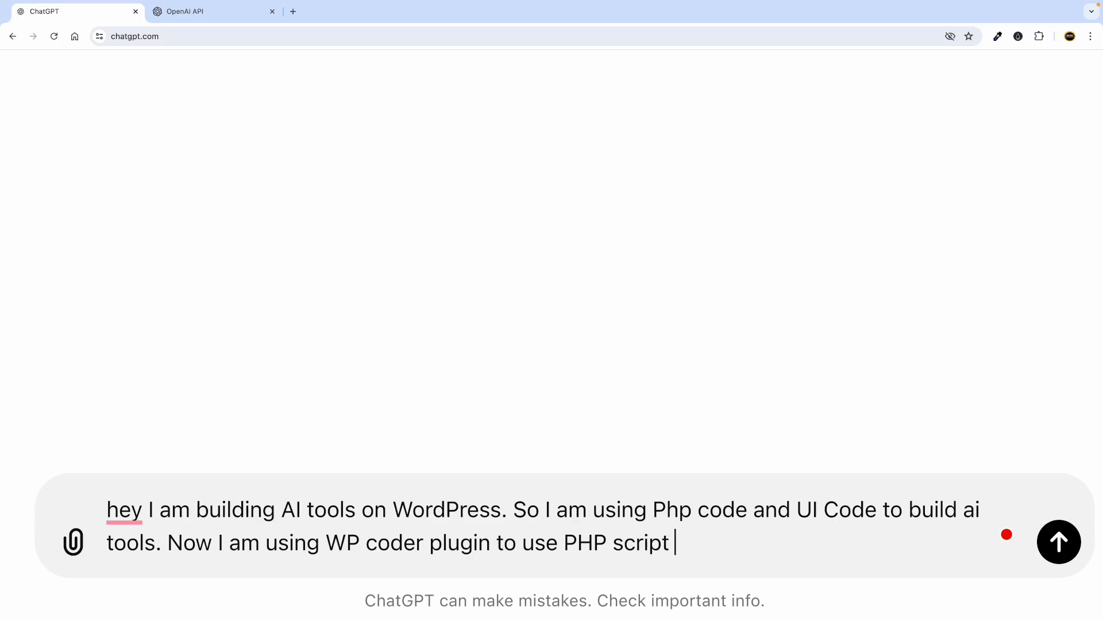
text( al)
text( and also I)
text( am us)
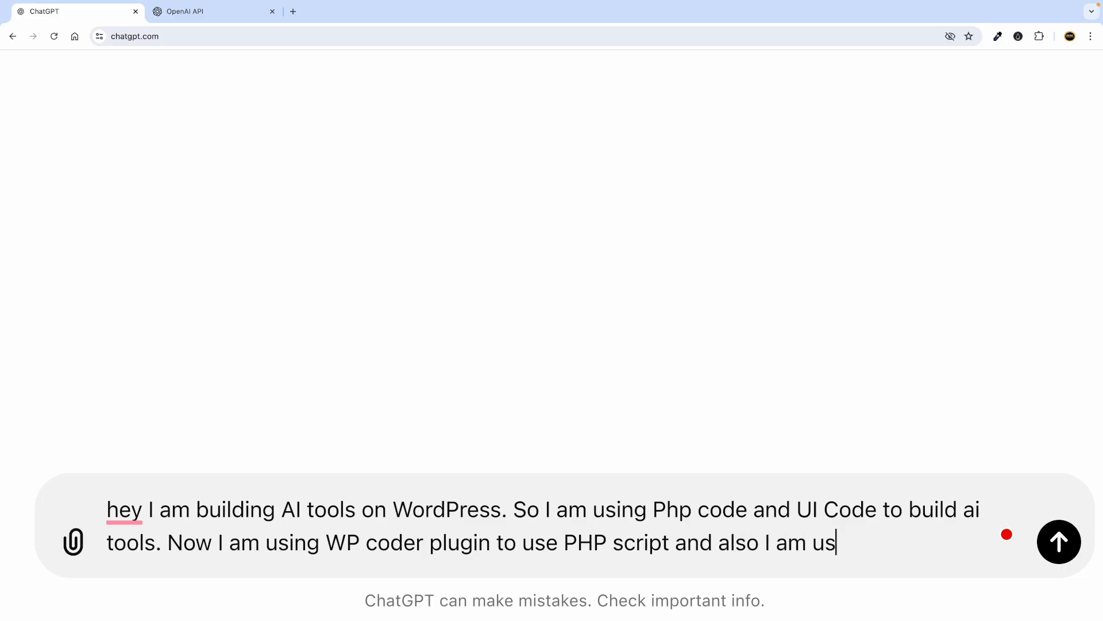
text(ing elementor)
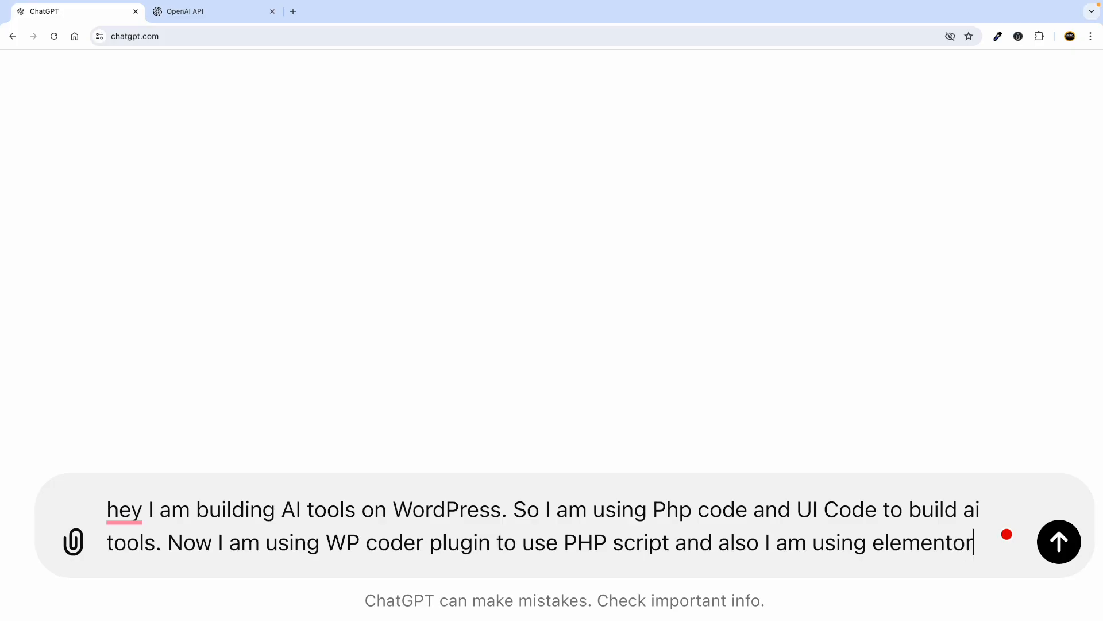
text( to)
text( use )
text(U)
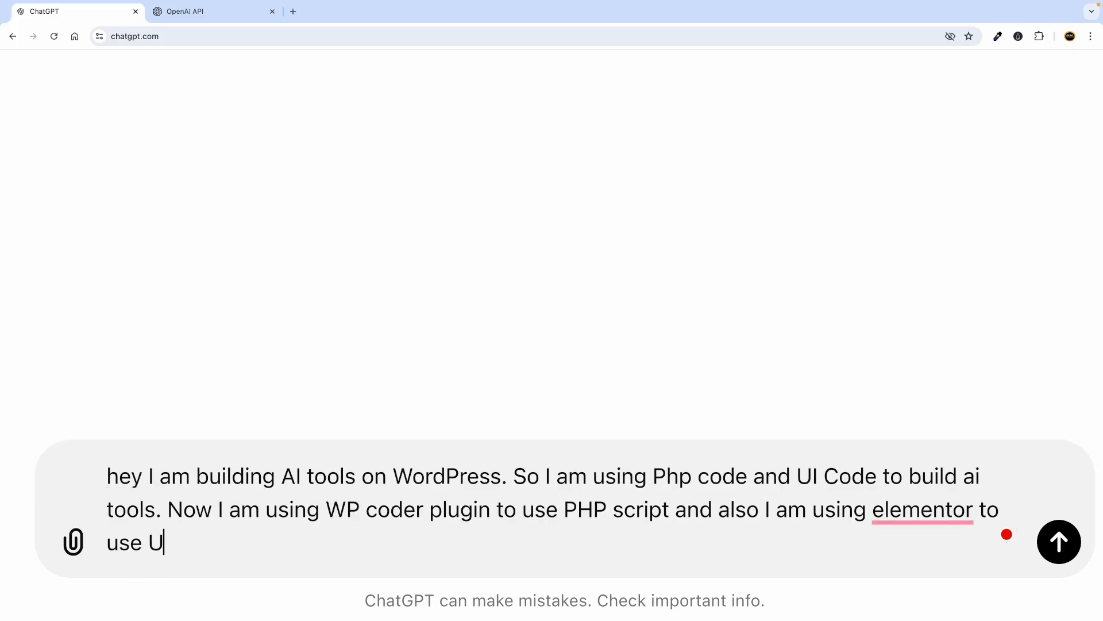
text(I code. So I)
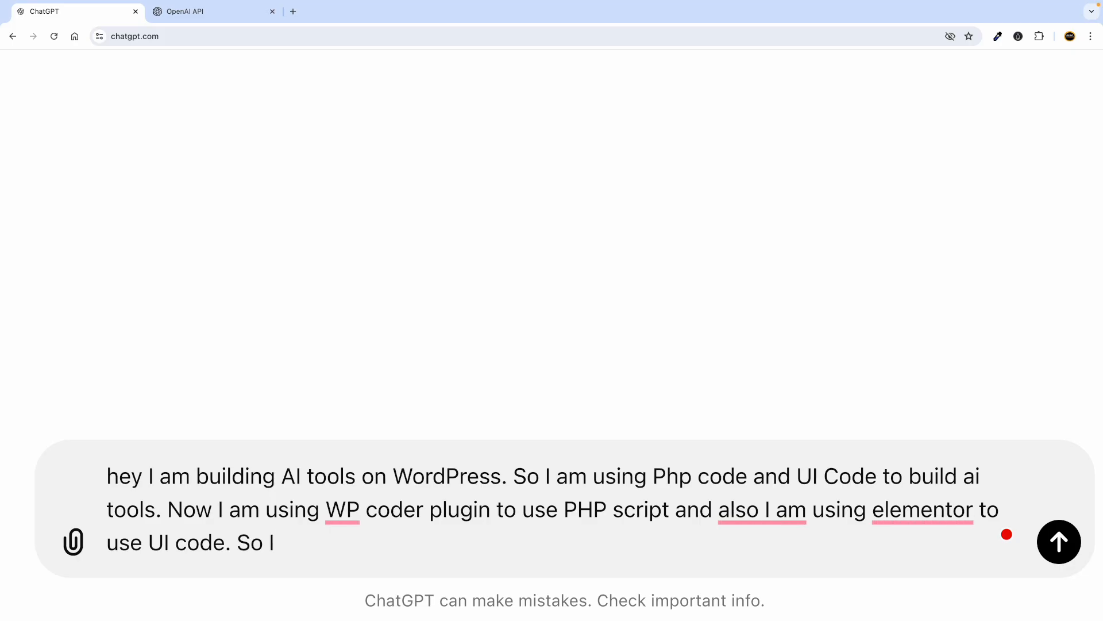
text(elow I provide you)
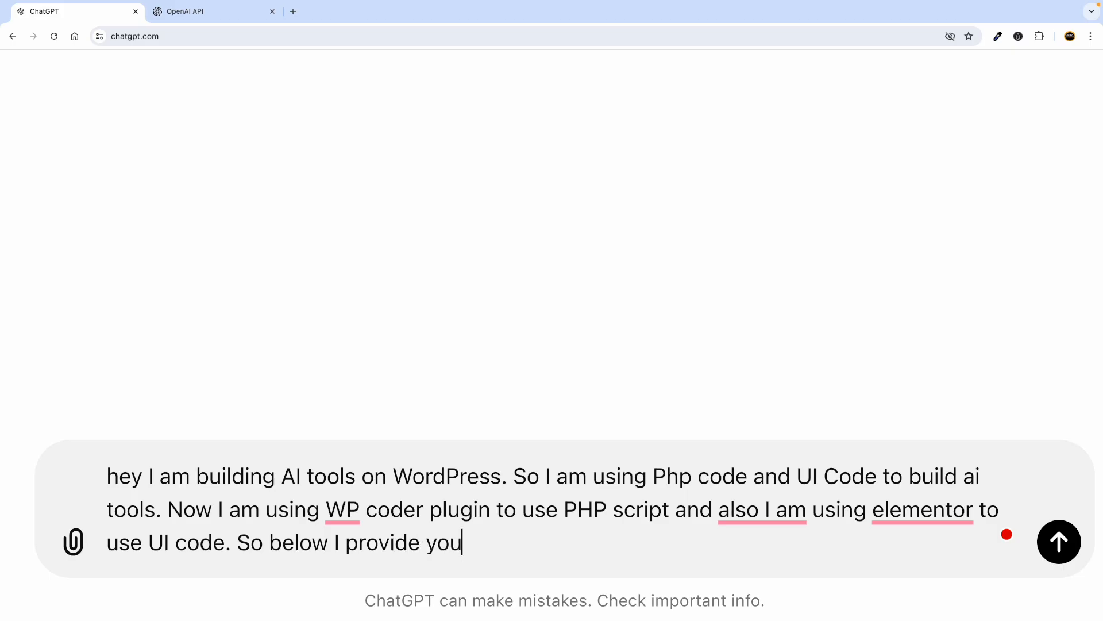
text( both pho c)
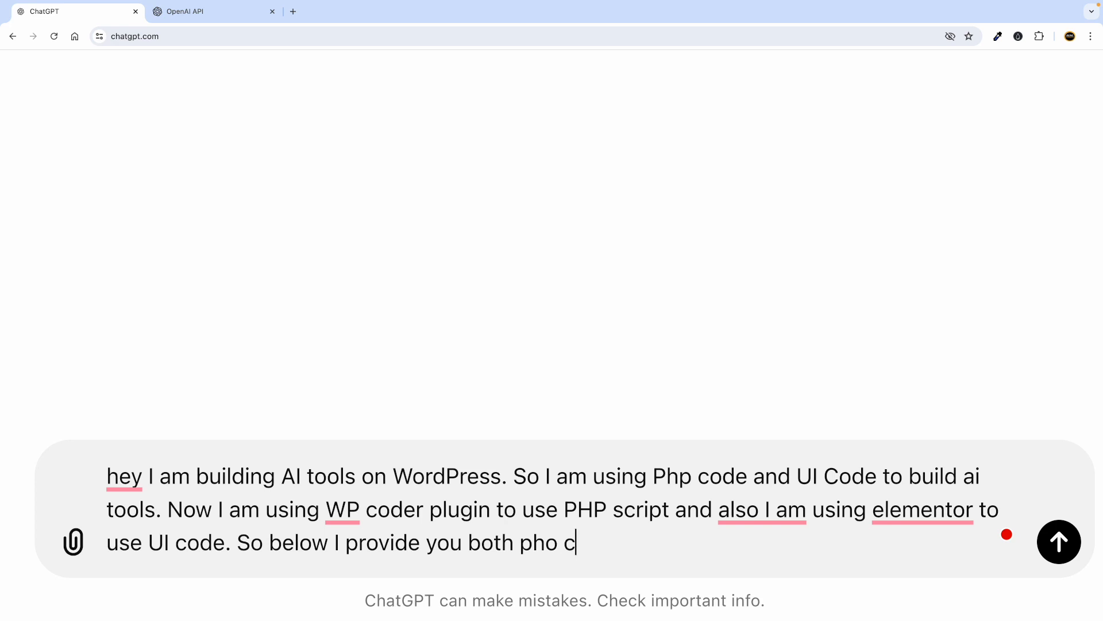
text(p code and)
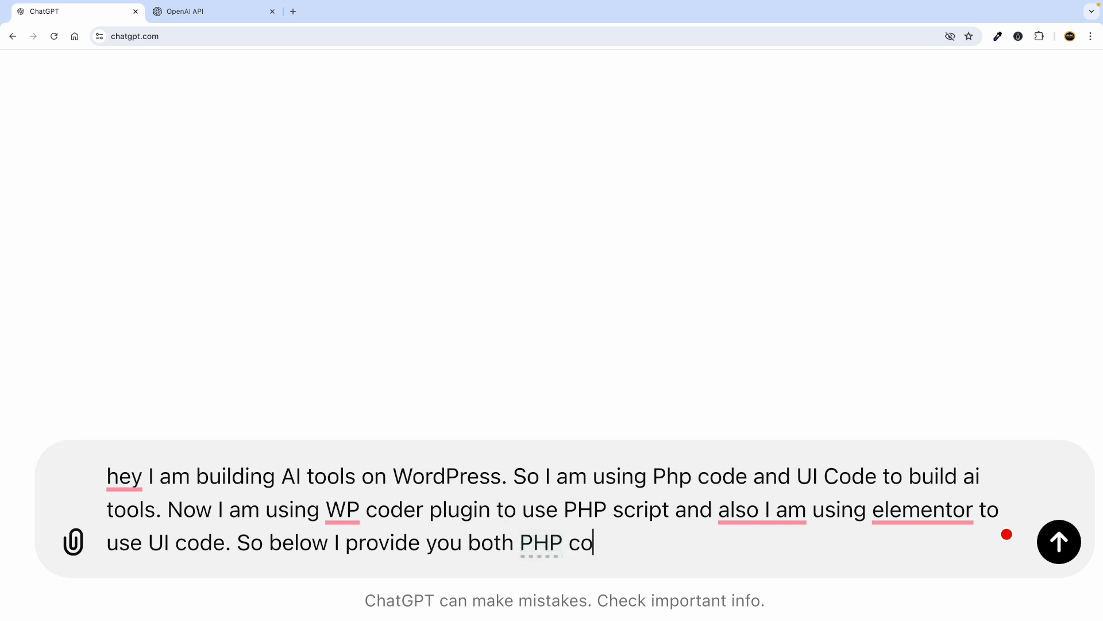
text( UI code)
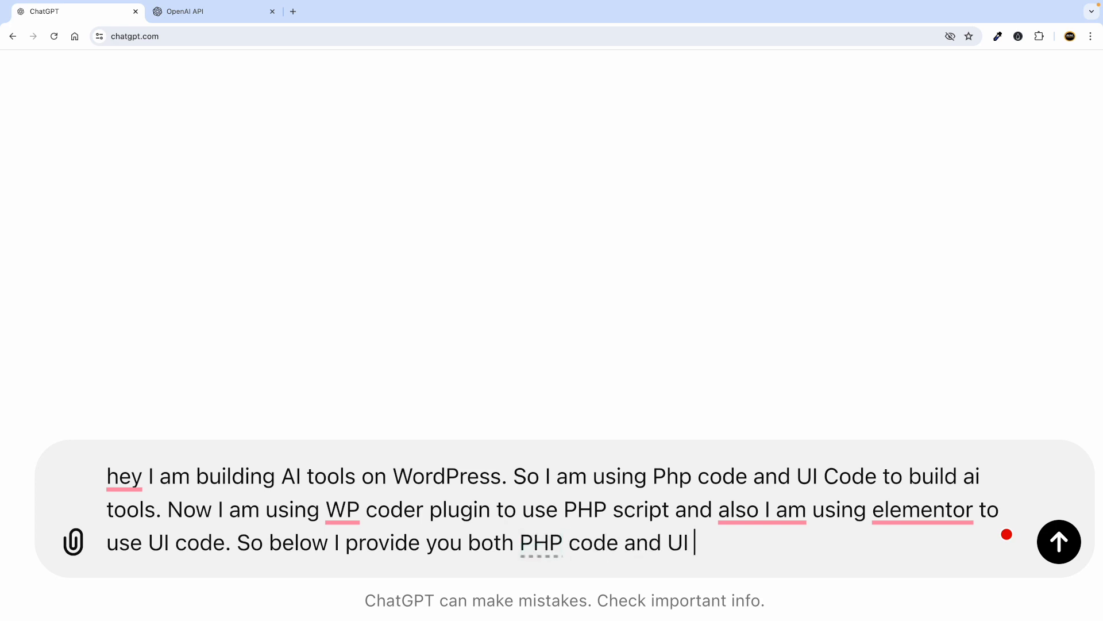
text( ex)
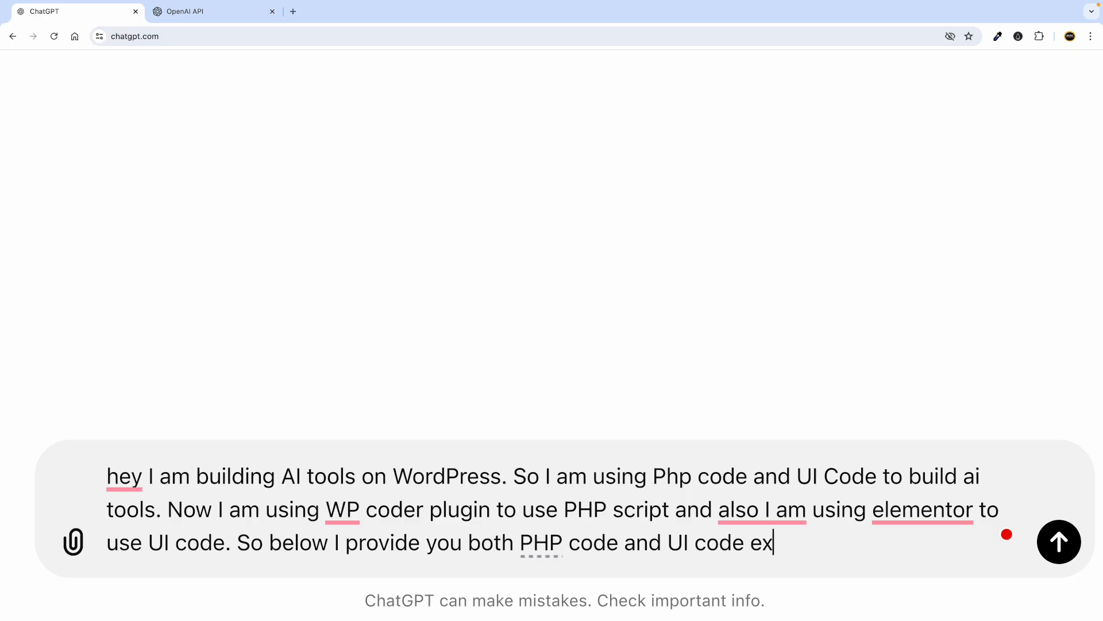
text(ample for m)
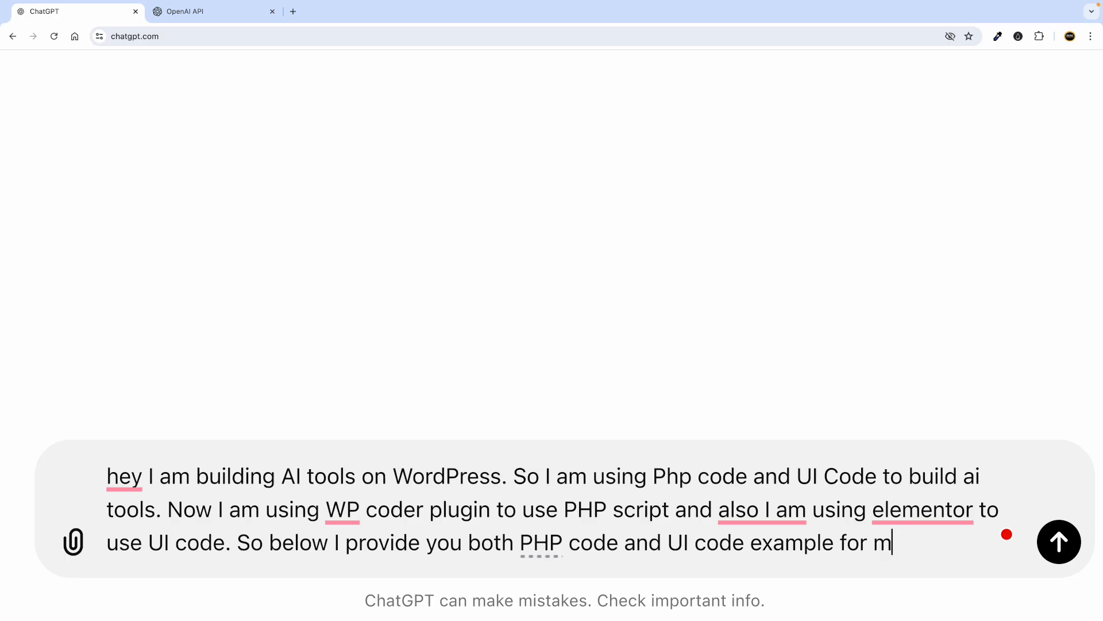
text(y business )
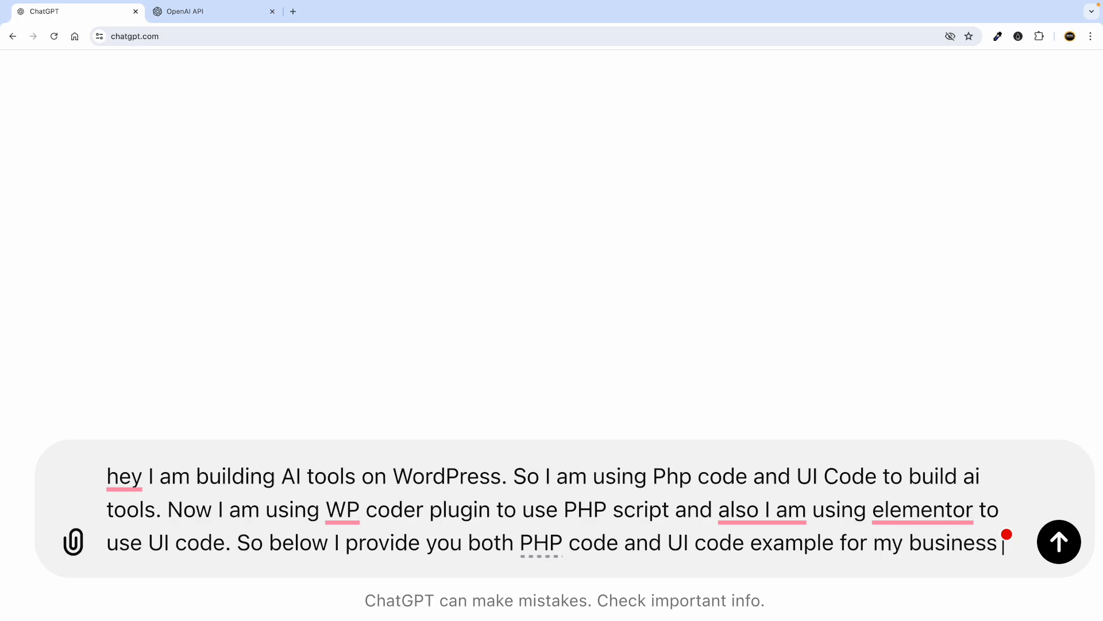
text(name )
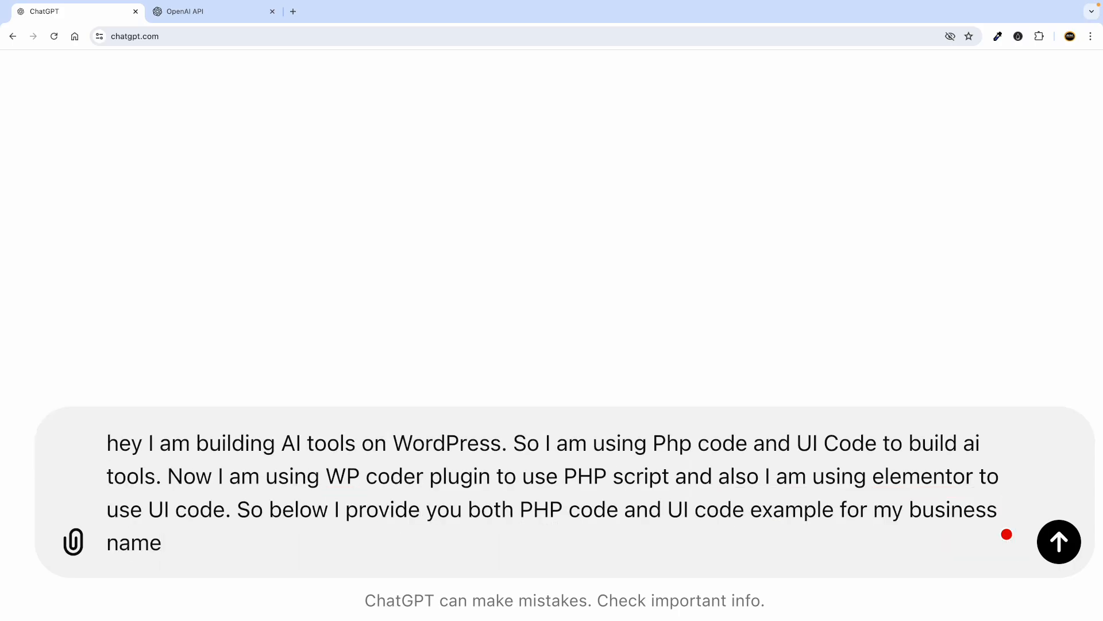
text(ge)
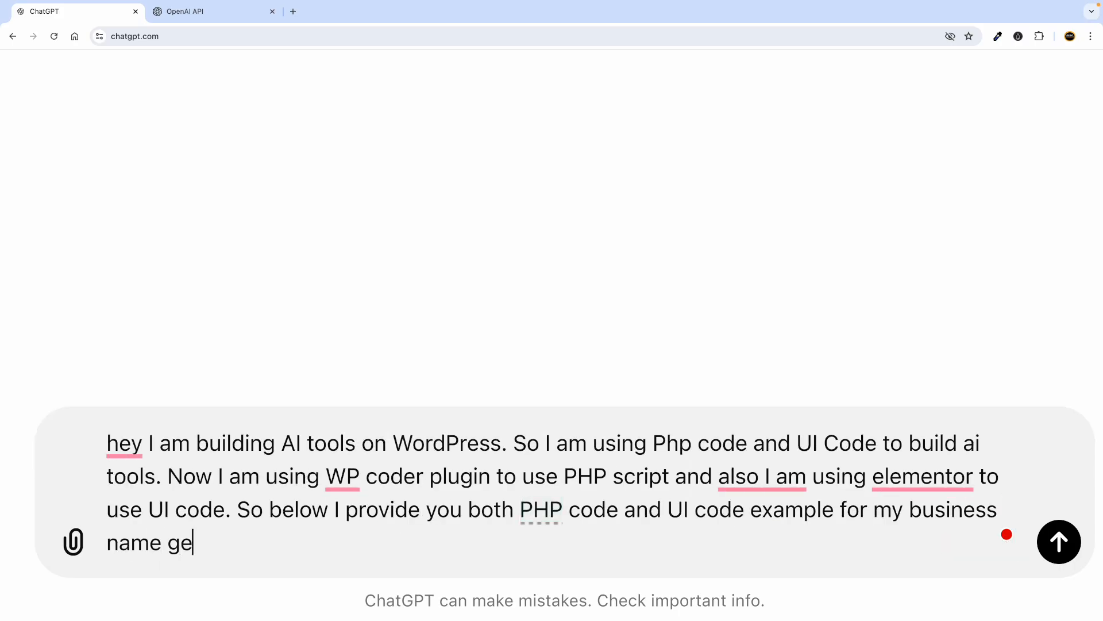
text(nerator t)
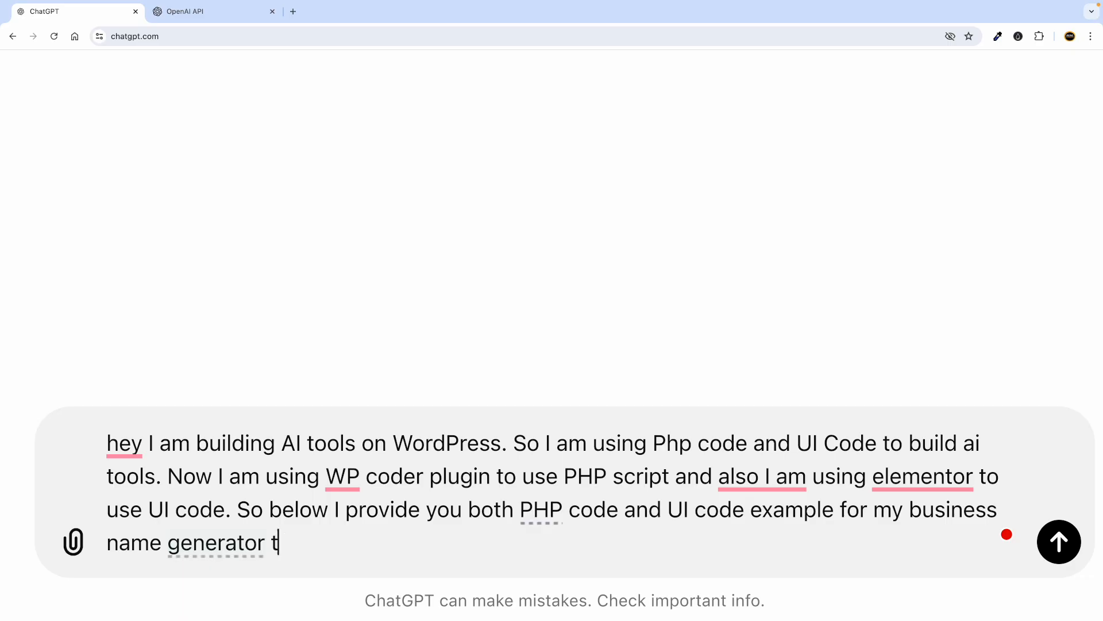
text(ool. So you hav)
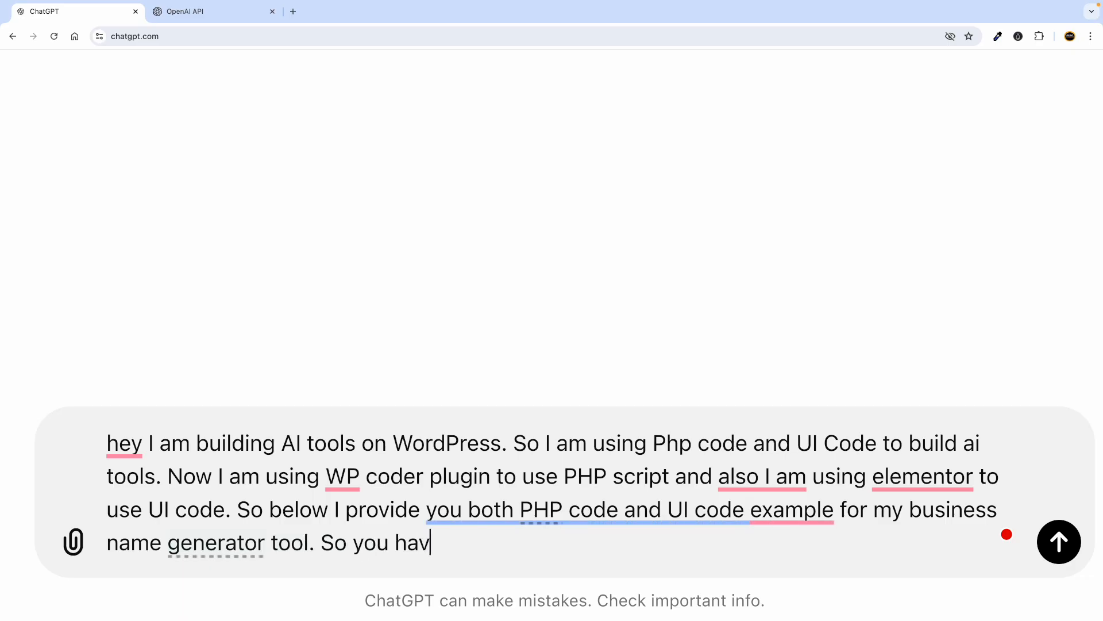
text(e to learn the pattern and in fut)
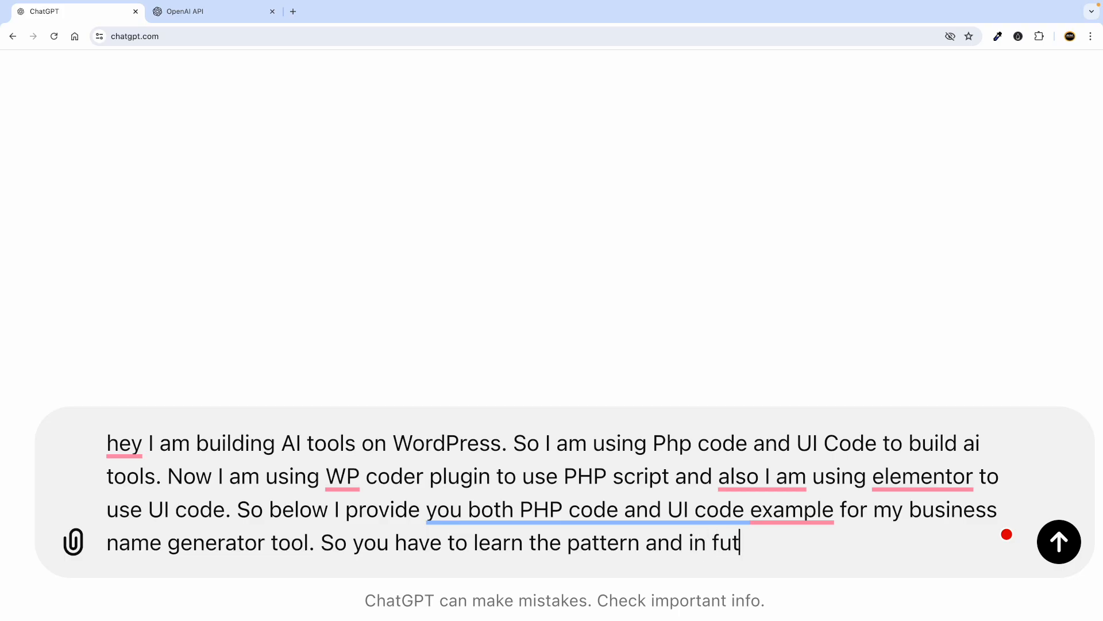
text(ure you hav)
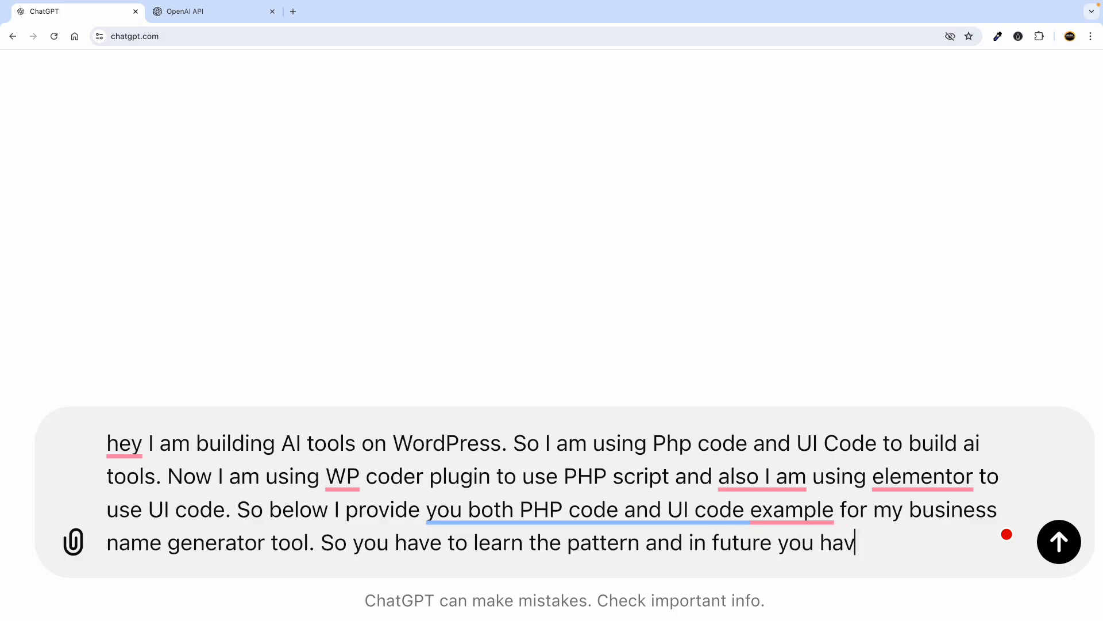
text(e to hel)
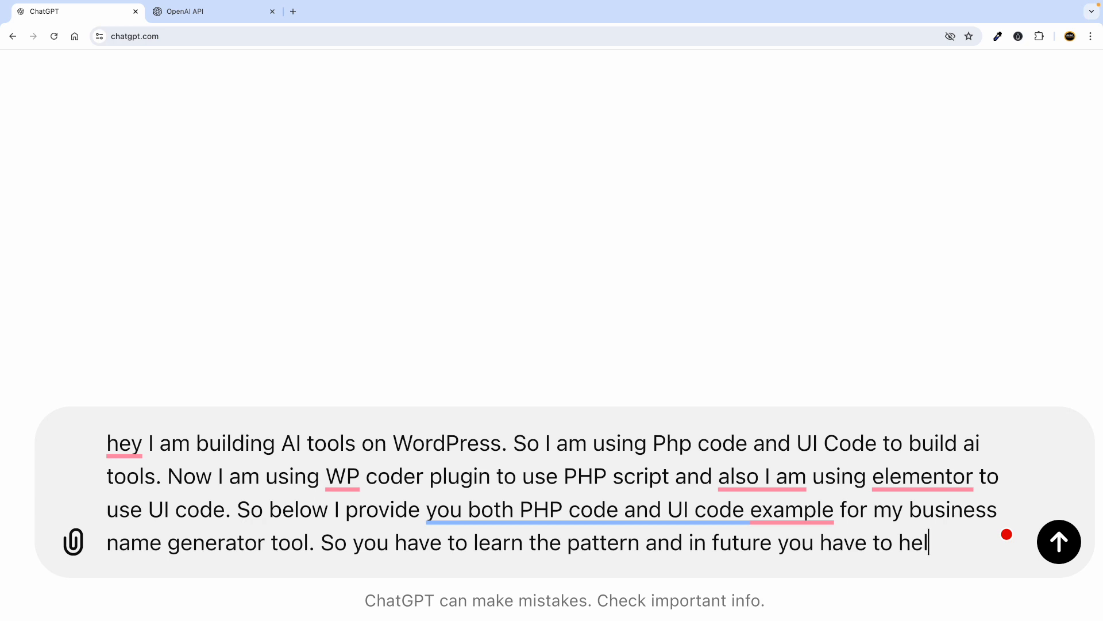
text(p me to provvide )
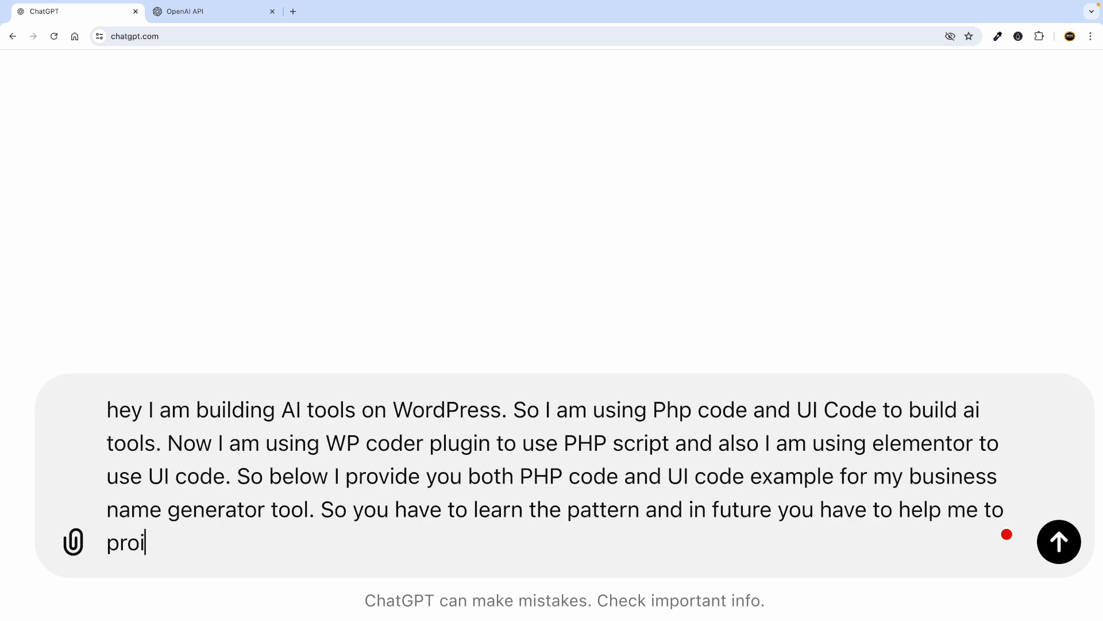
text(pho)
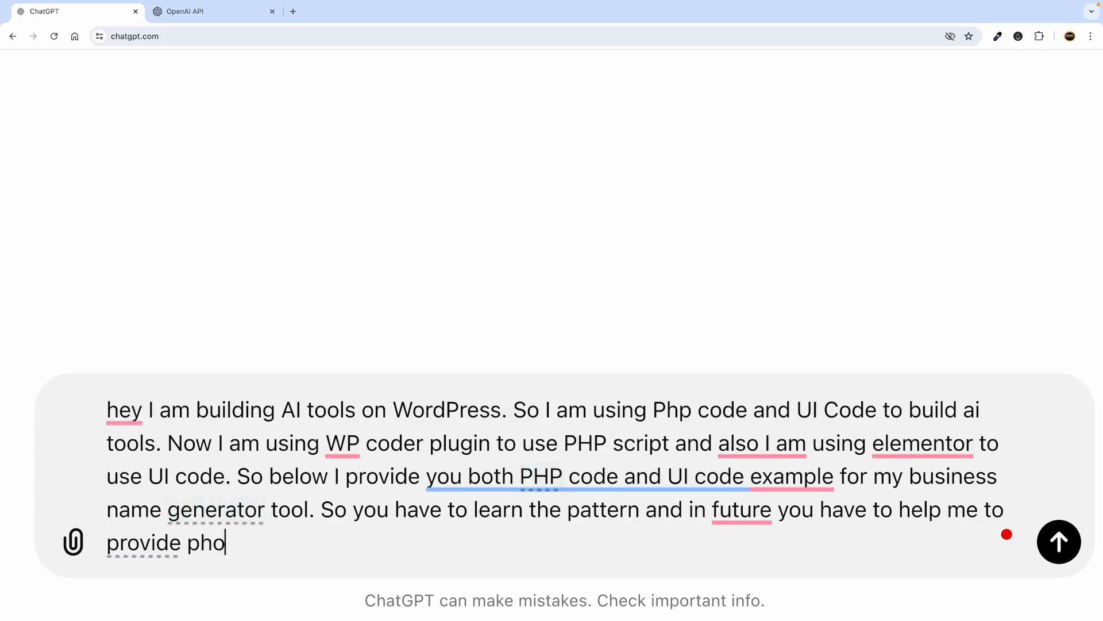
Ask ChatGPT to reference the provided PHP and UI code for new AI tools, then add two blank lines.
key(BackSpace)
text(p and )
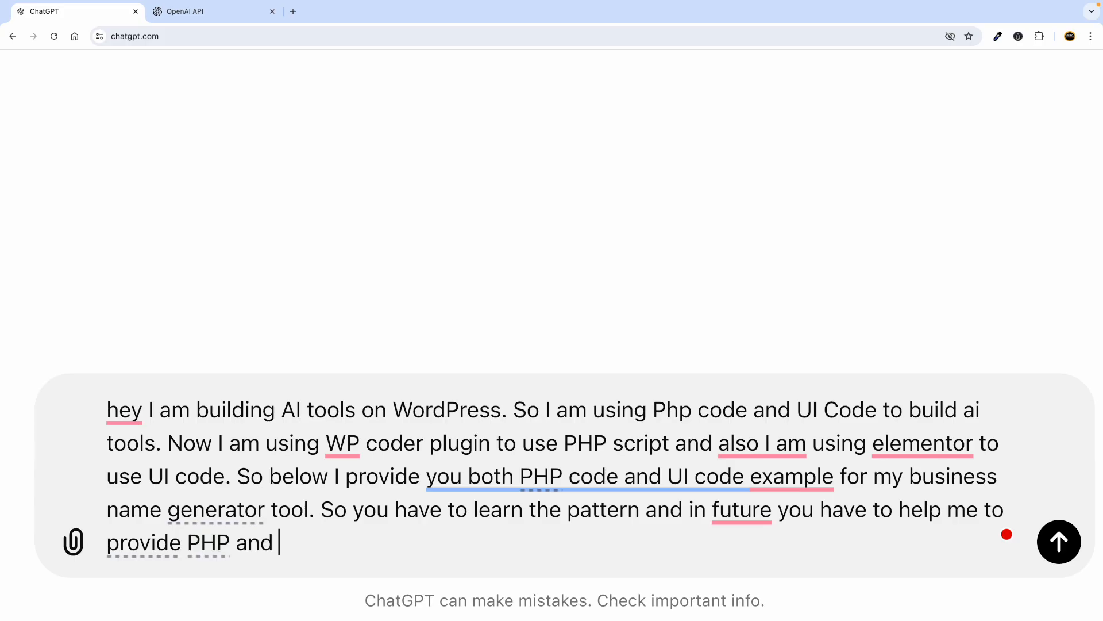
text(ui code for n)
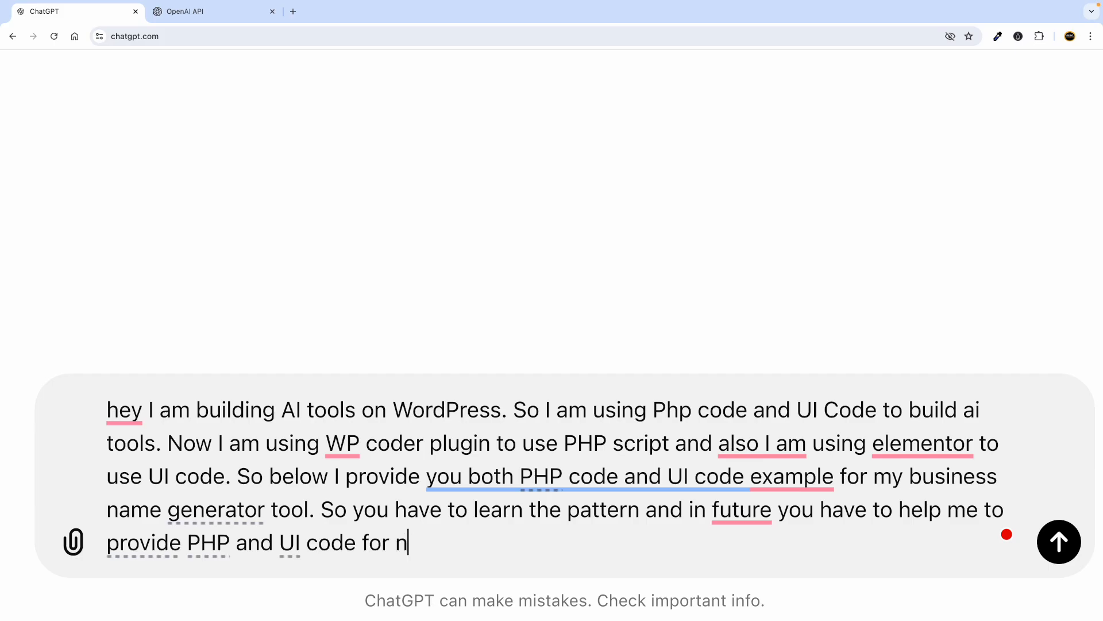
text(ew ai tools)
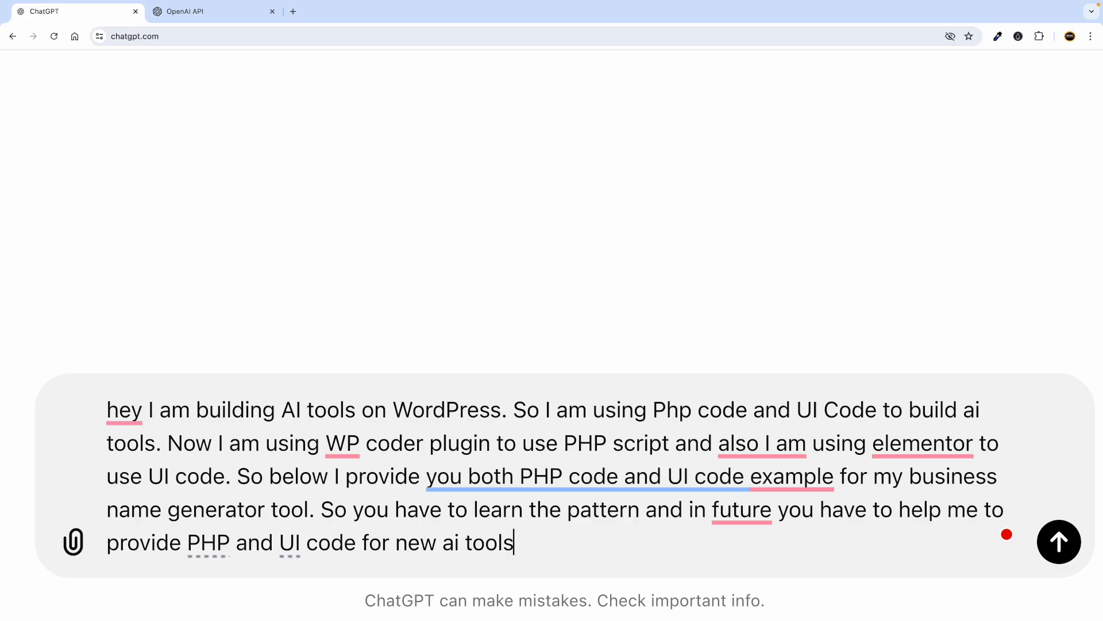
text( adnnd make sr)
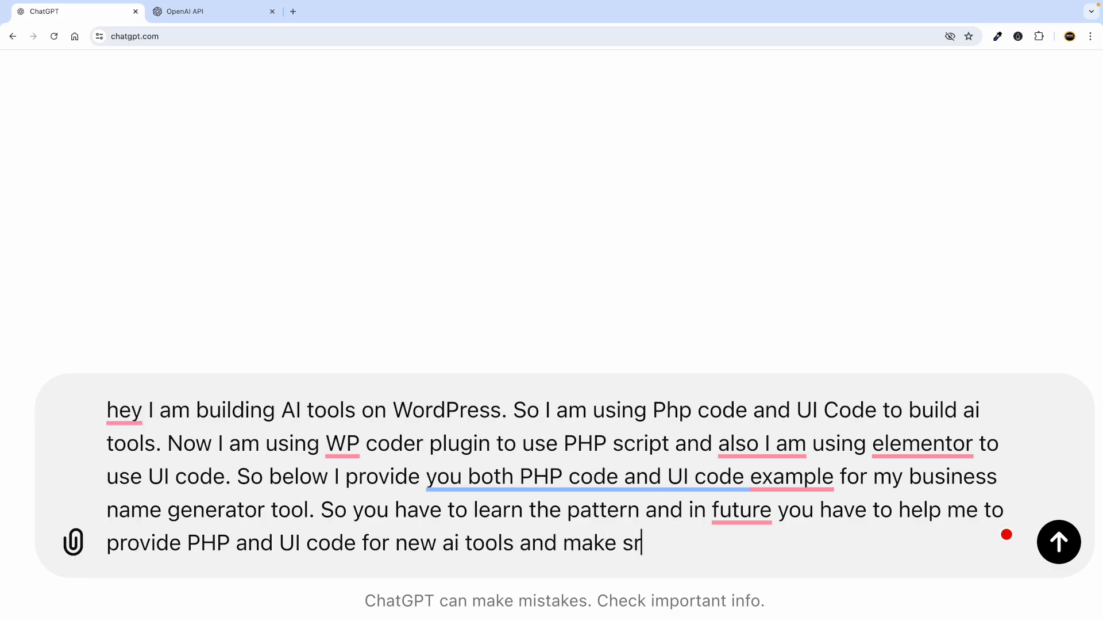
key(BackSpace)
text(ure the cod)
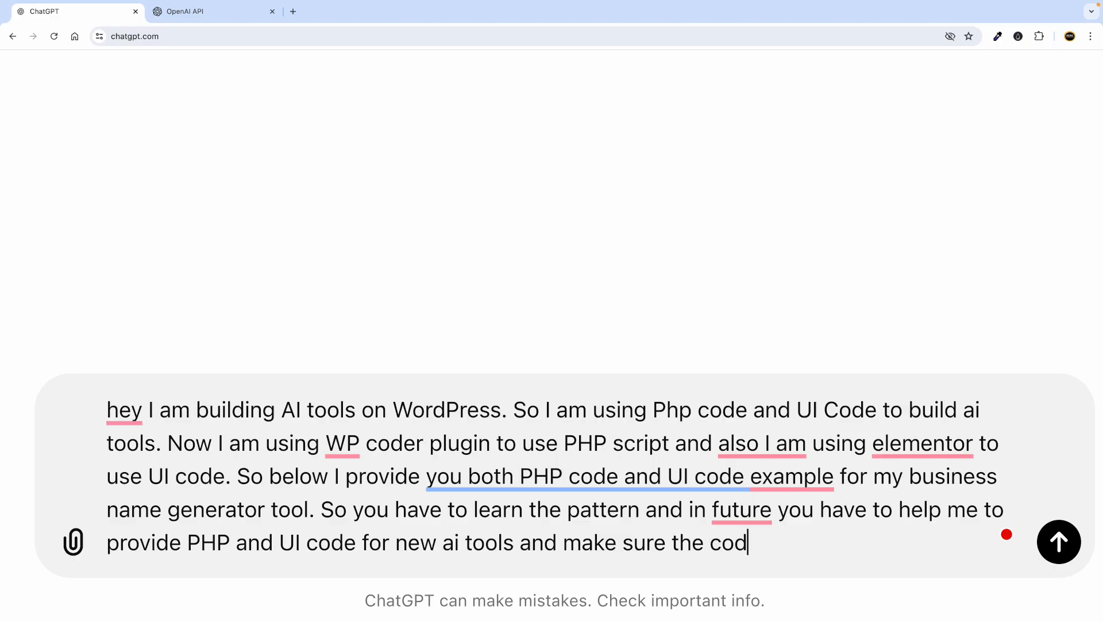
text(e you generate)
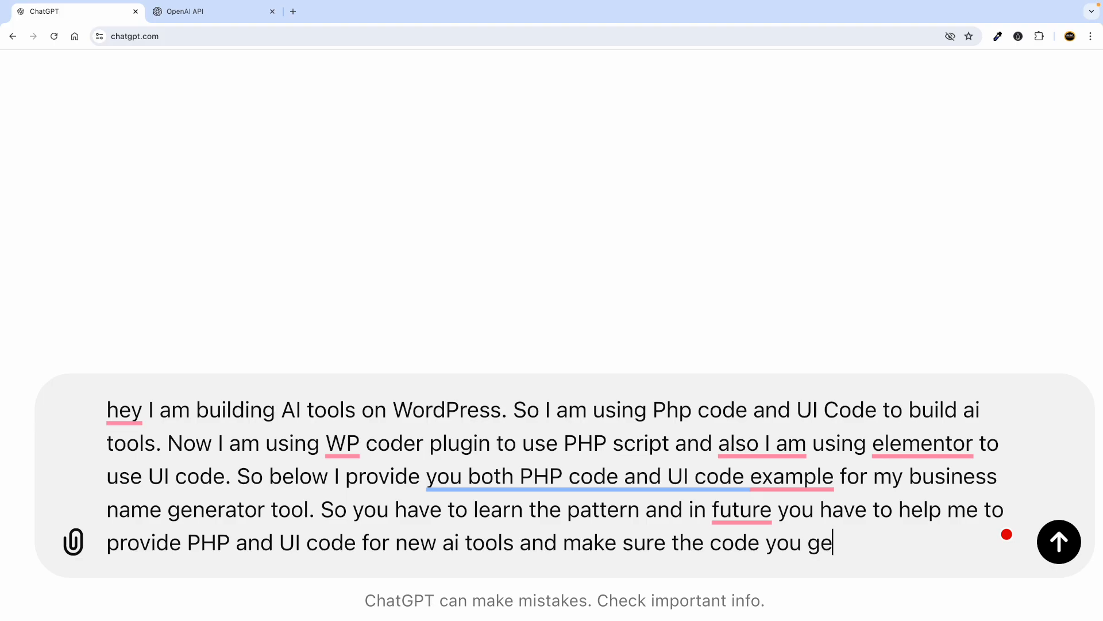
text(hould)
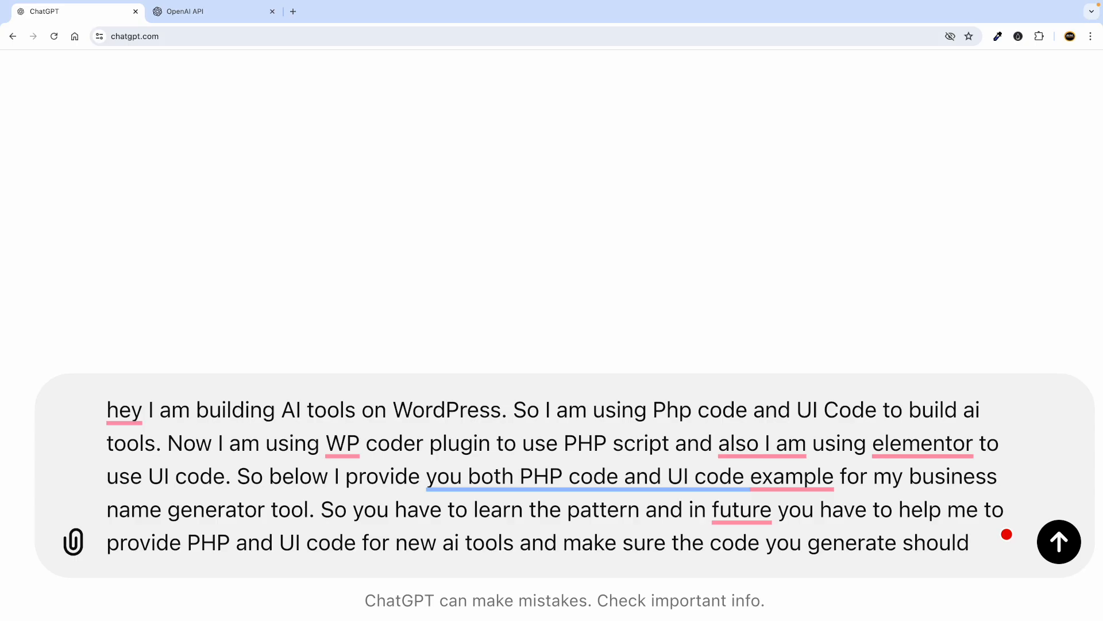
text( reference like be)
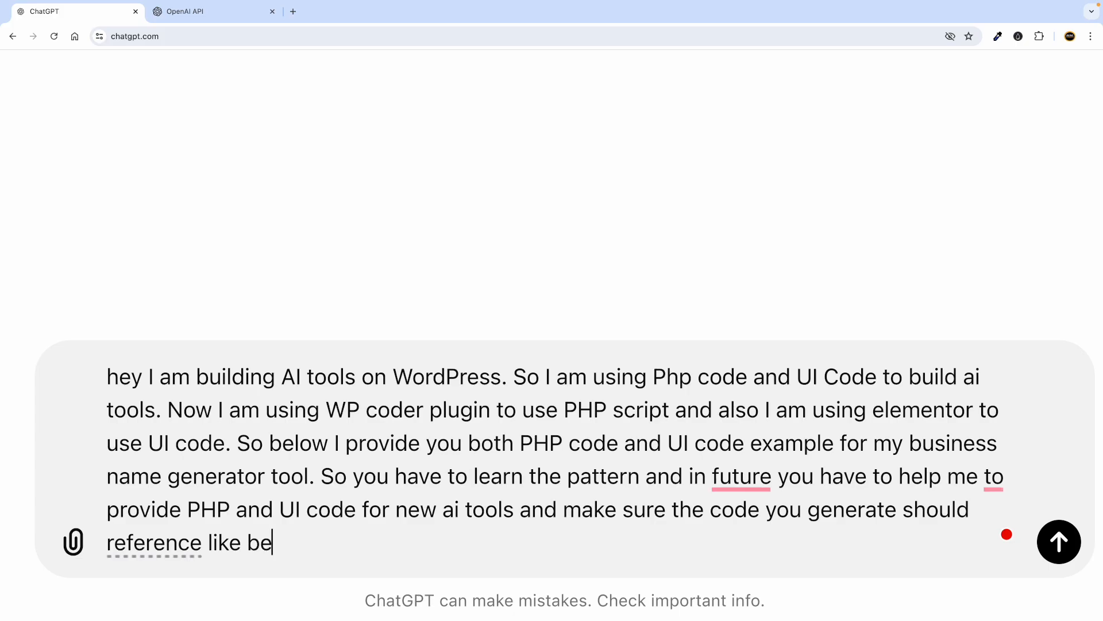
text(low pHP)
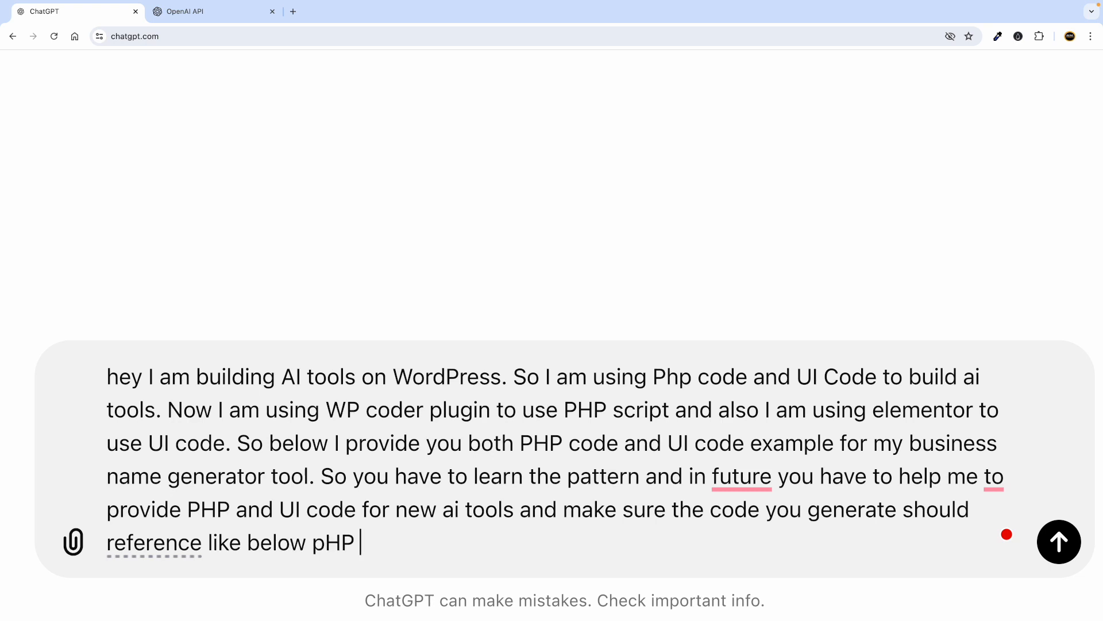
key(BackSpace)
key(BackSpace)
key(BackSpace)
key(BackSpace)
text(PHP and UI code.)
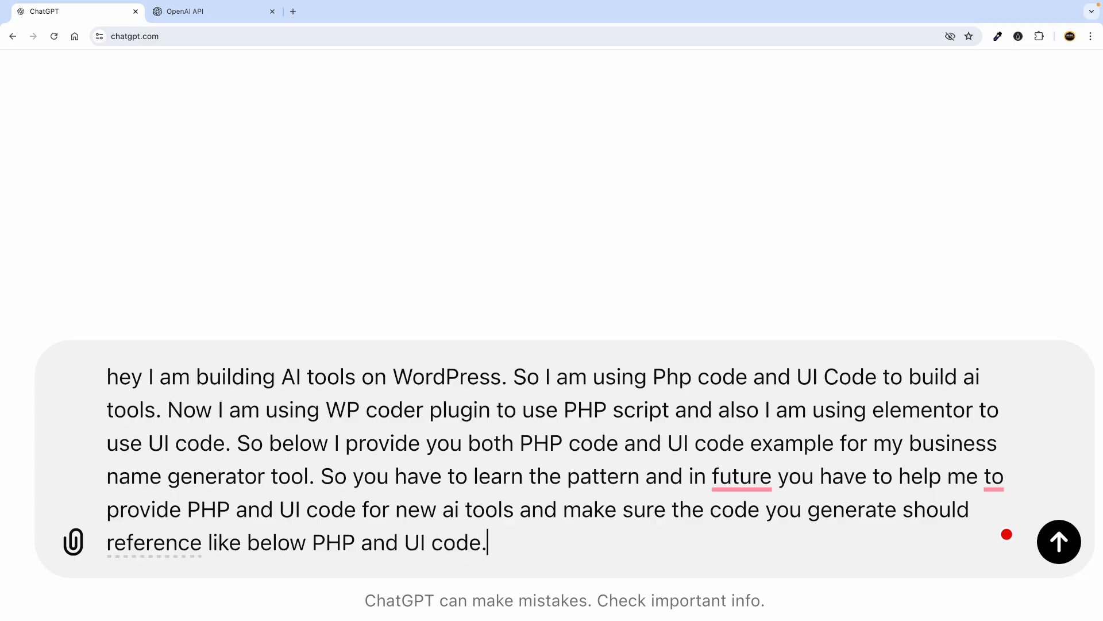
mouse_move(117, 381)
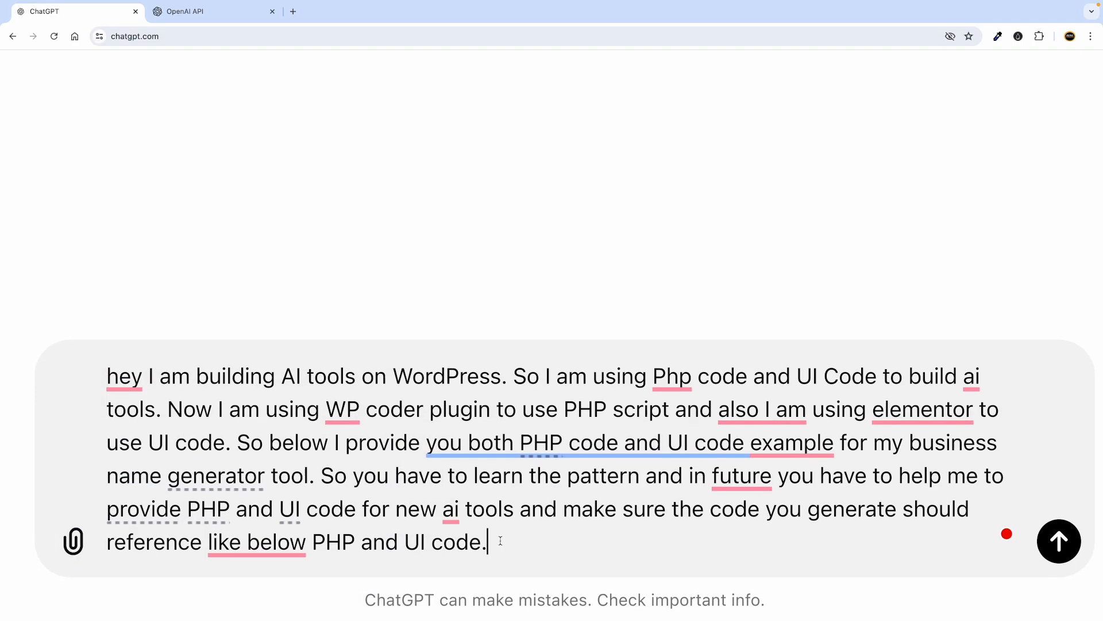
key(shift+Return)
key(shift+Return)
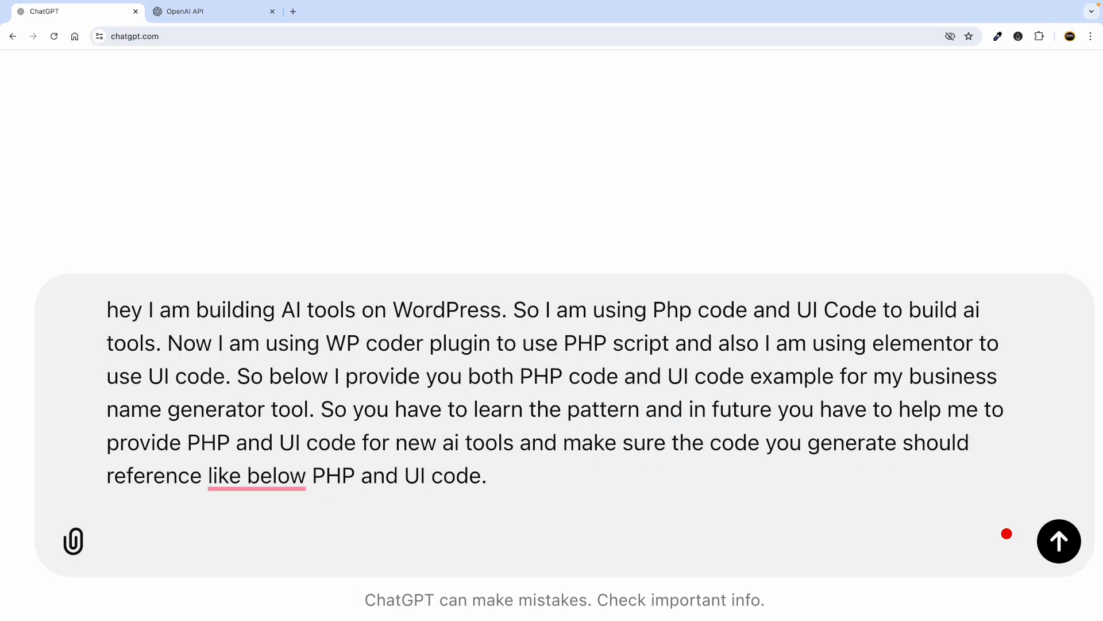
key(shift+Return)
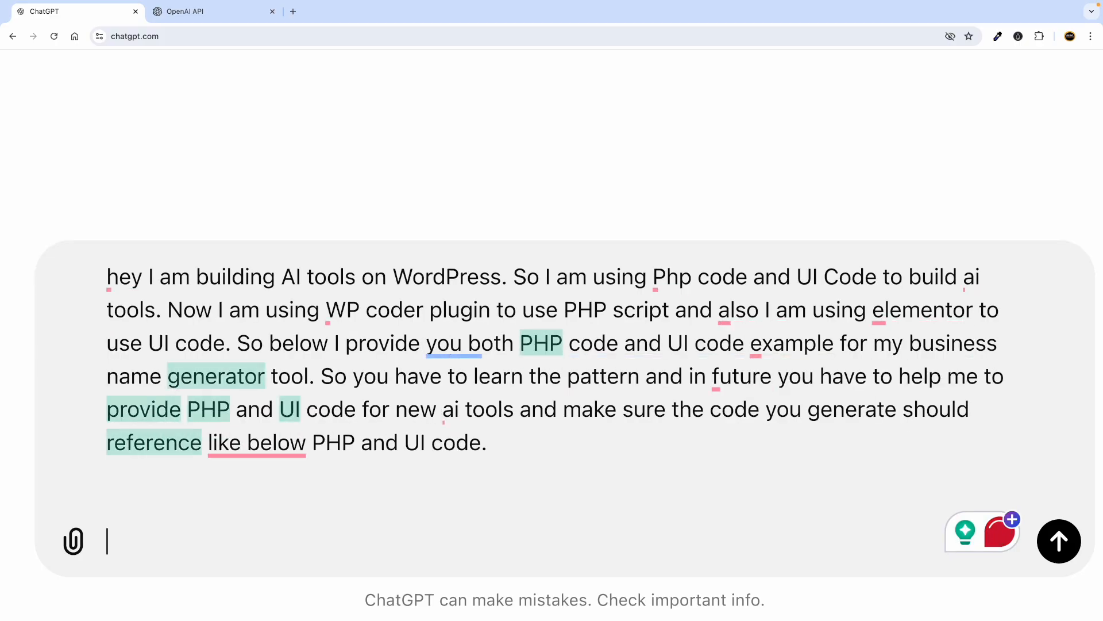
Add a 'PHP Code' heading with an empty "" placeholder below the prompt.
key(BackSpace)
text(P)
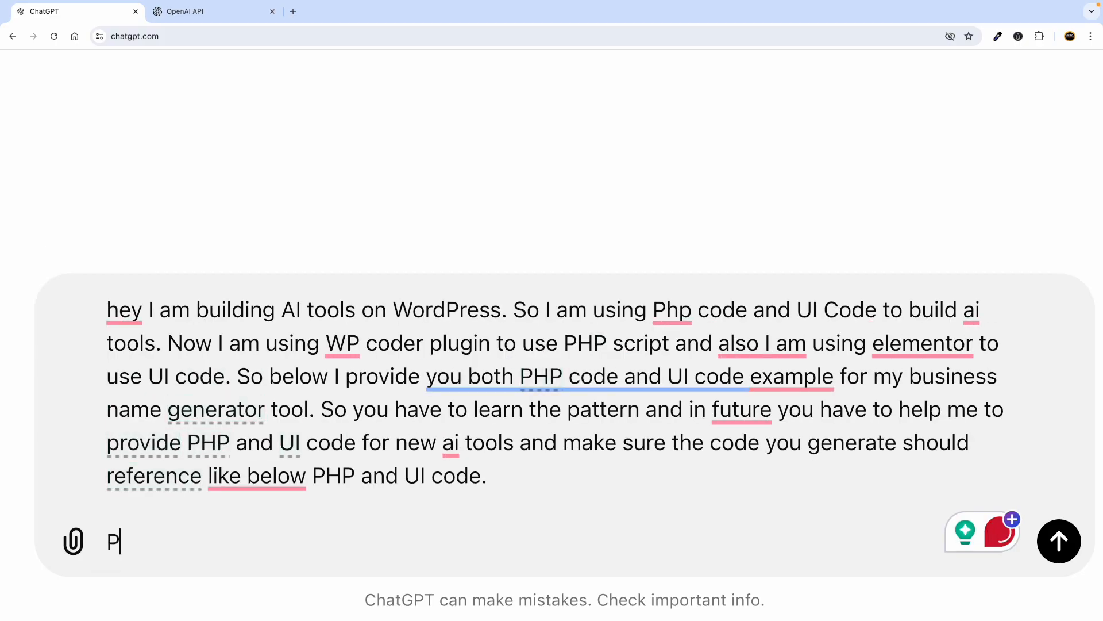
text(hPHO)
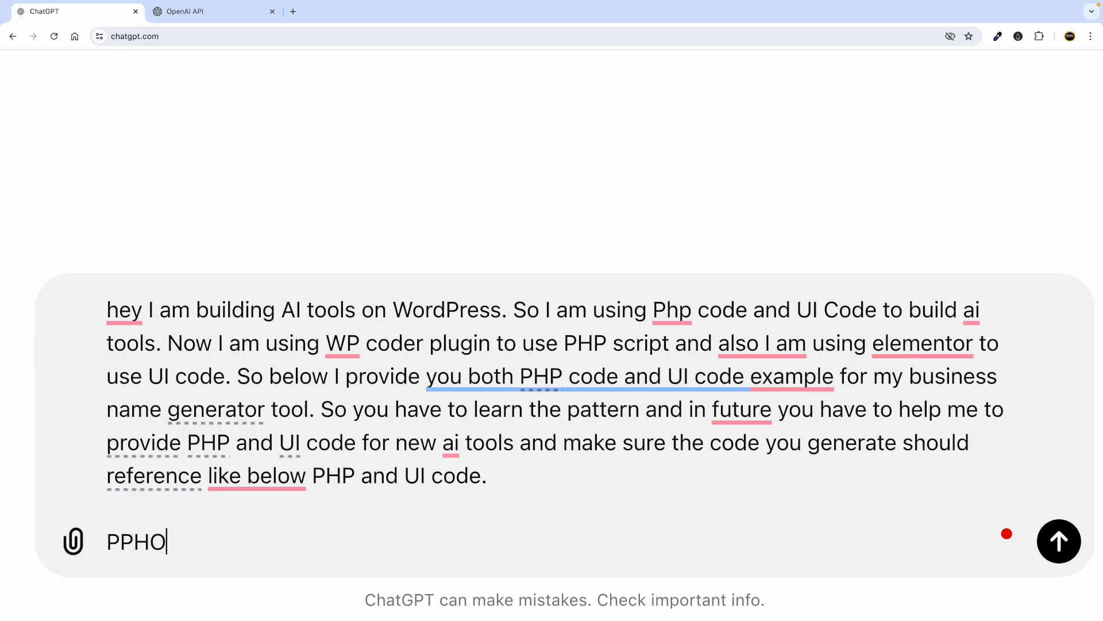
text(P)
key(BackSpace)
text(HP Code)
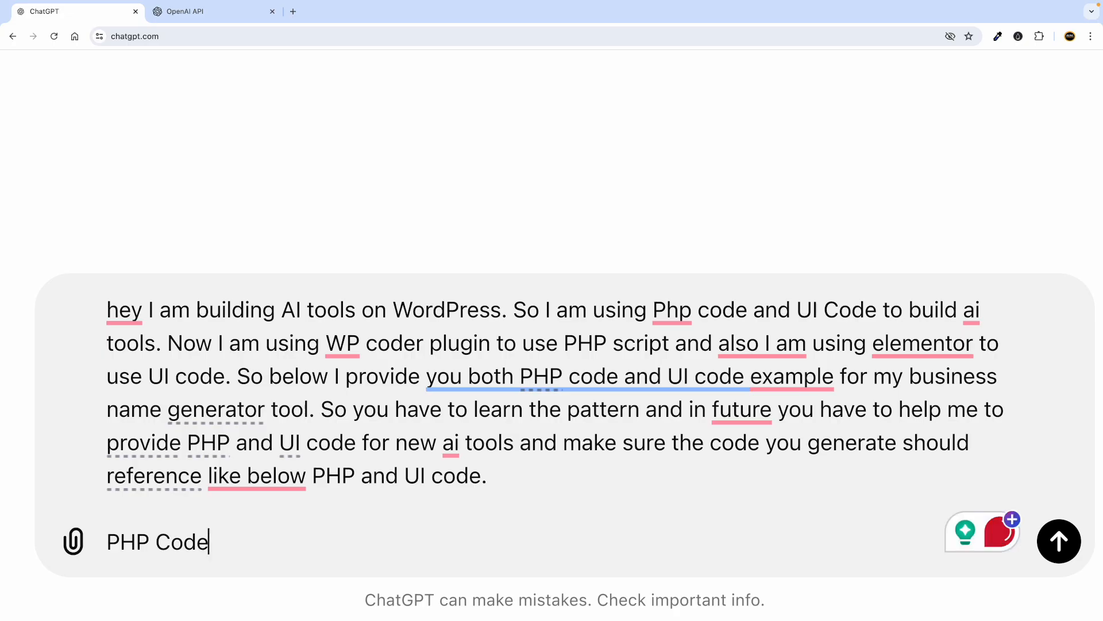
key(shift+Return)
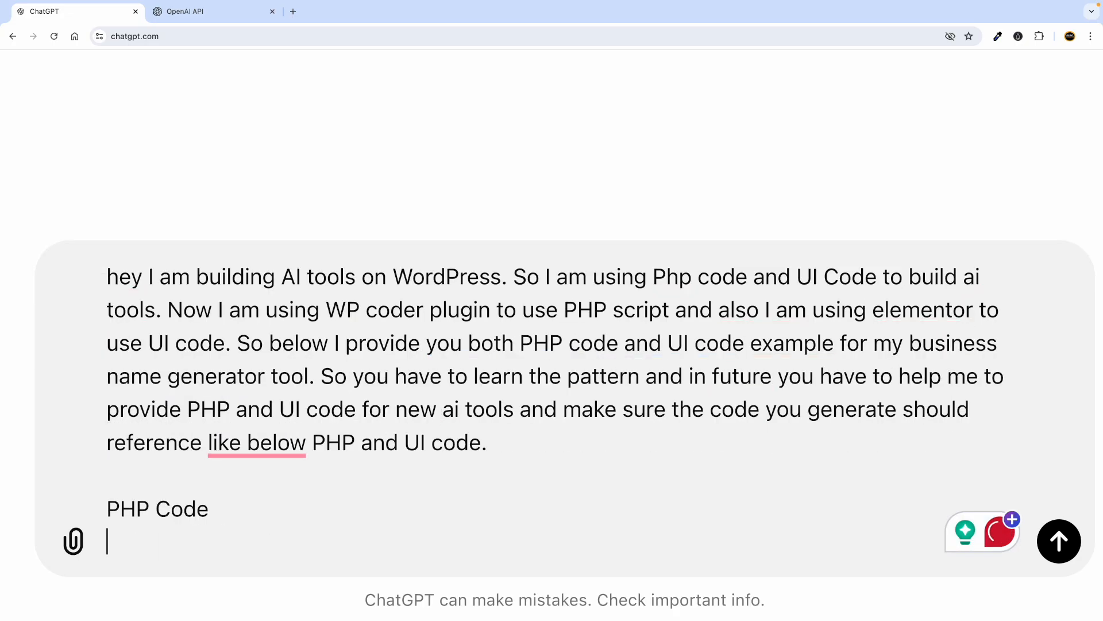
text("")
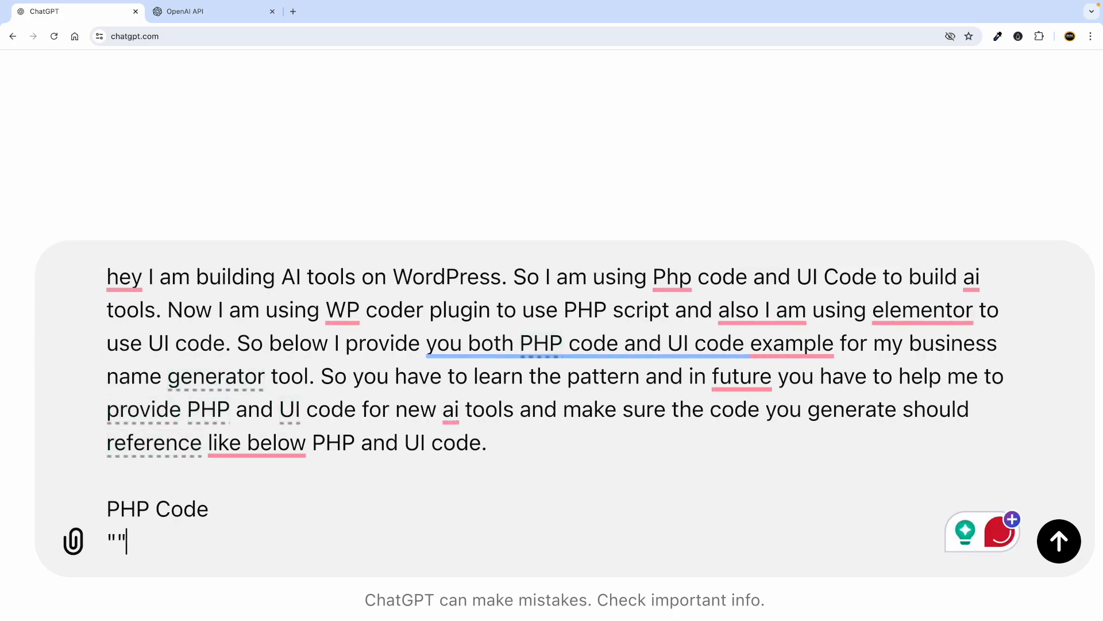
Add a 'UI Code' heading with its own "" placeholder, then switch to the other browser window.
key(shift+Return)
text(UI )
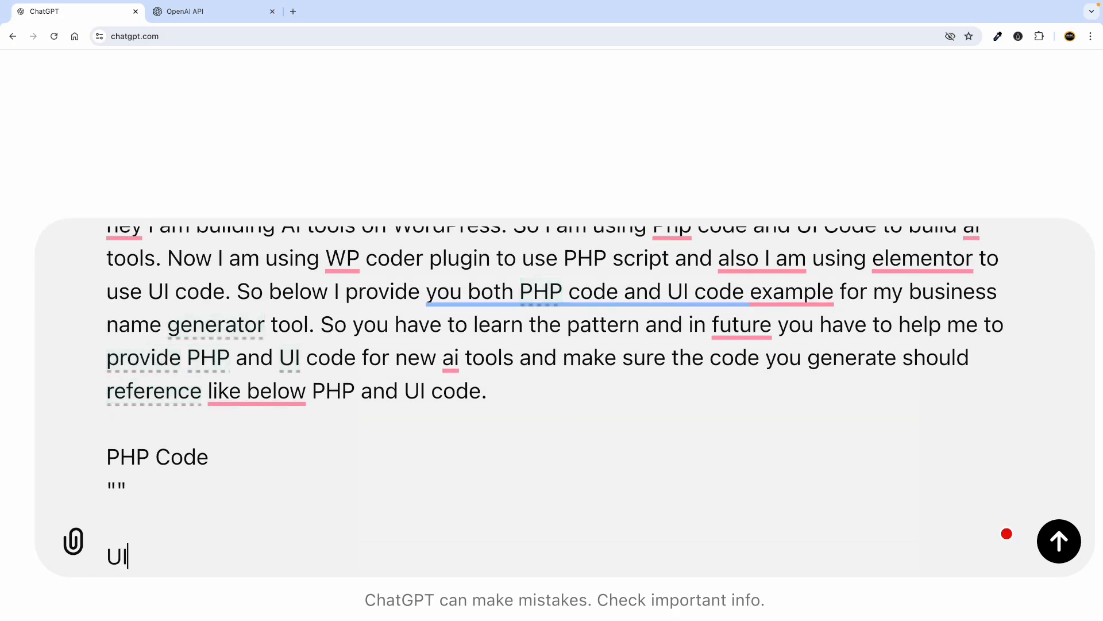
text(Code)
key(shift+Return)
text("")
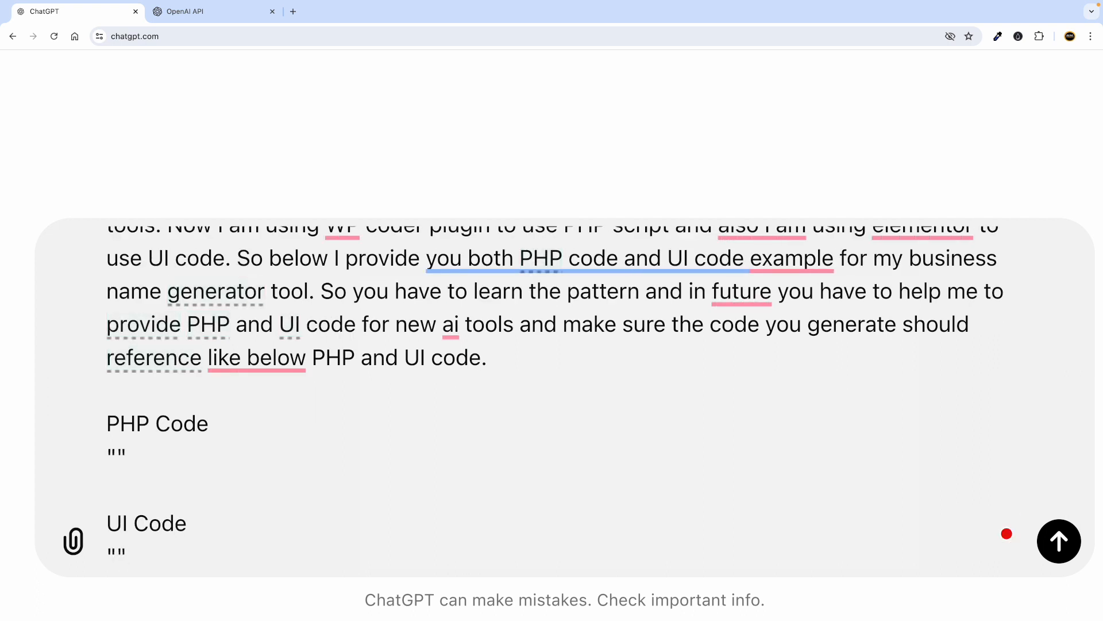
click(239, 425)
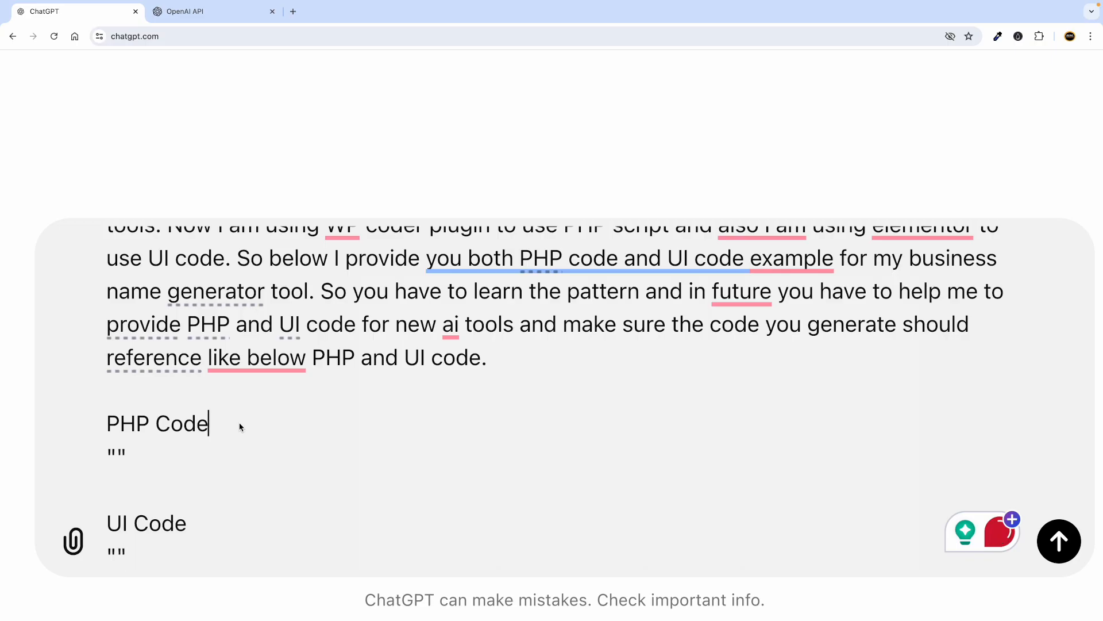
click(199, 533)
key(ctrl+Left)
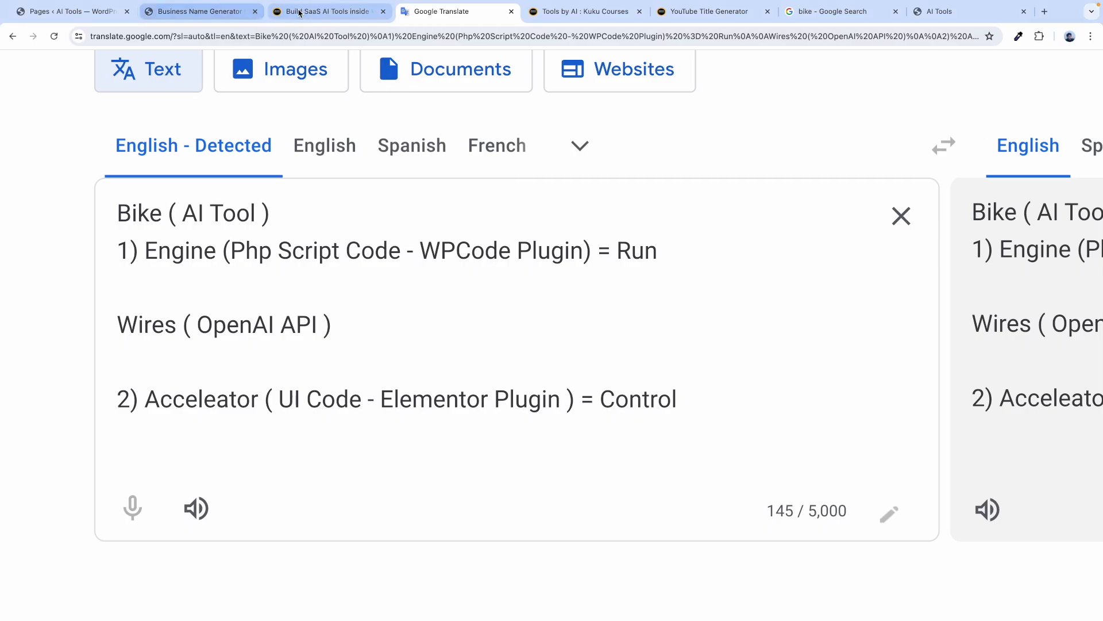
Find the PHP Code and UI Code sections on the Build SaaS AI Tools page and copy the PHP example.
click(299, 12)
triple_click(212, 217)
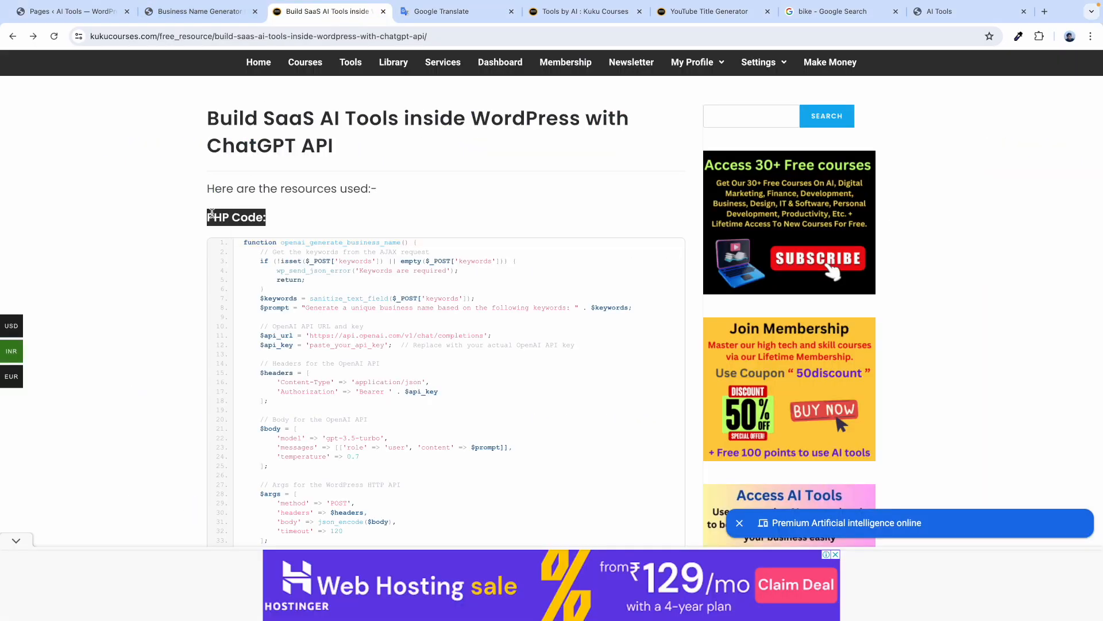
scroll(211, 213, down, 10)
triple_click(214, 185)
click(174, 229)
scroll(175, 229, up, 7)
scroll(174, 230, up, 4)
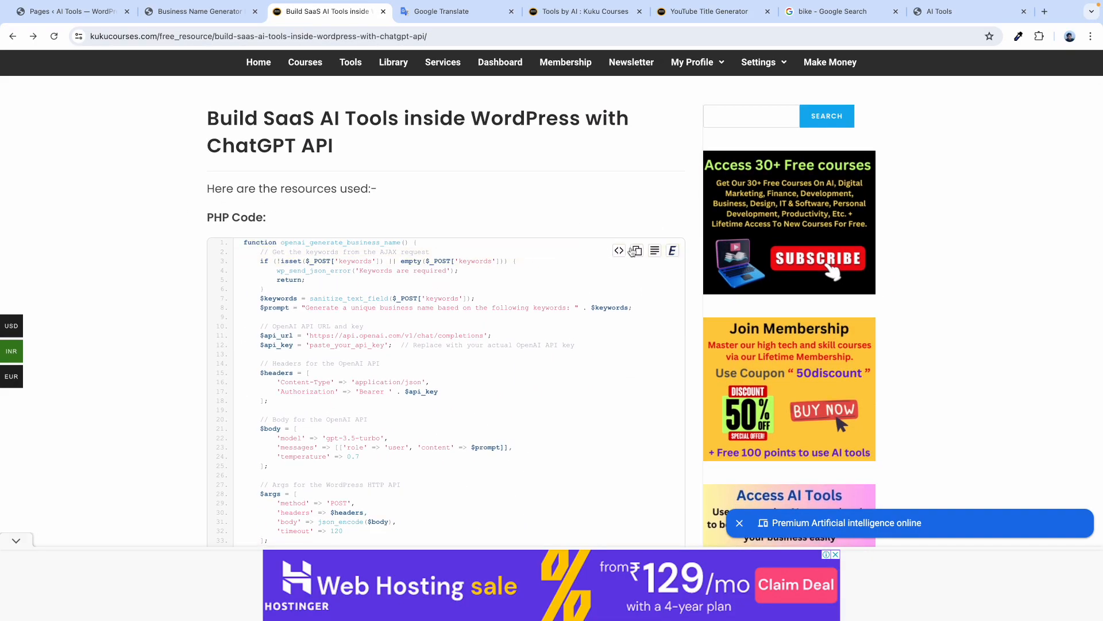
click(635, 251)
key(ctrl+Right)
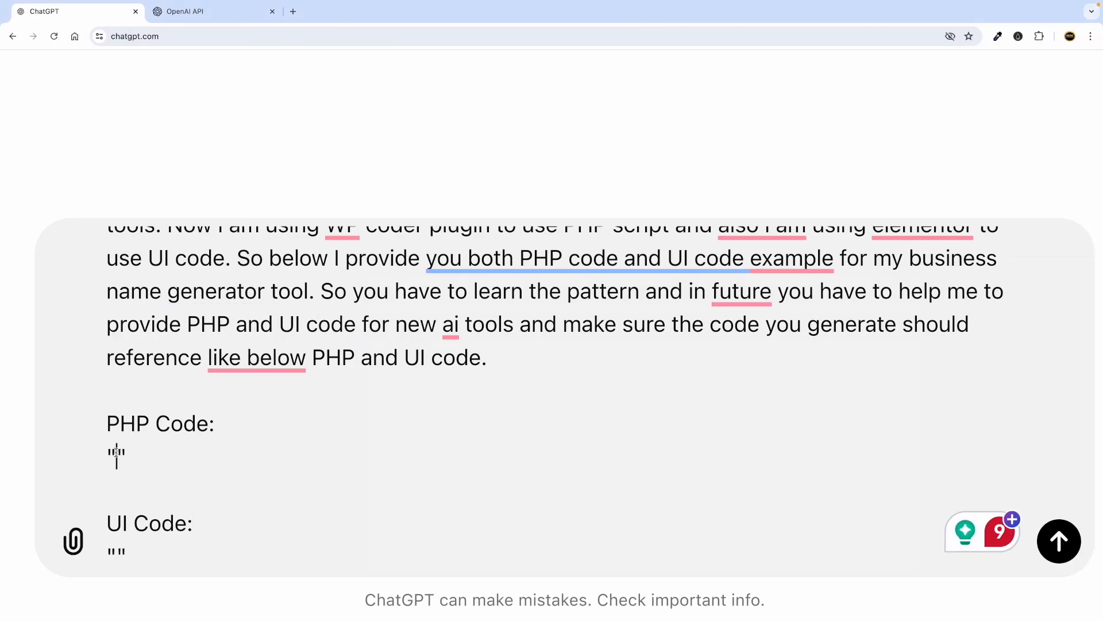
Copy the example UI code block from the resource page.
key(ctrl+Left)
scroll(174, 425, down, 10)
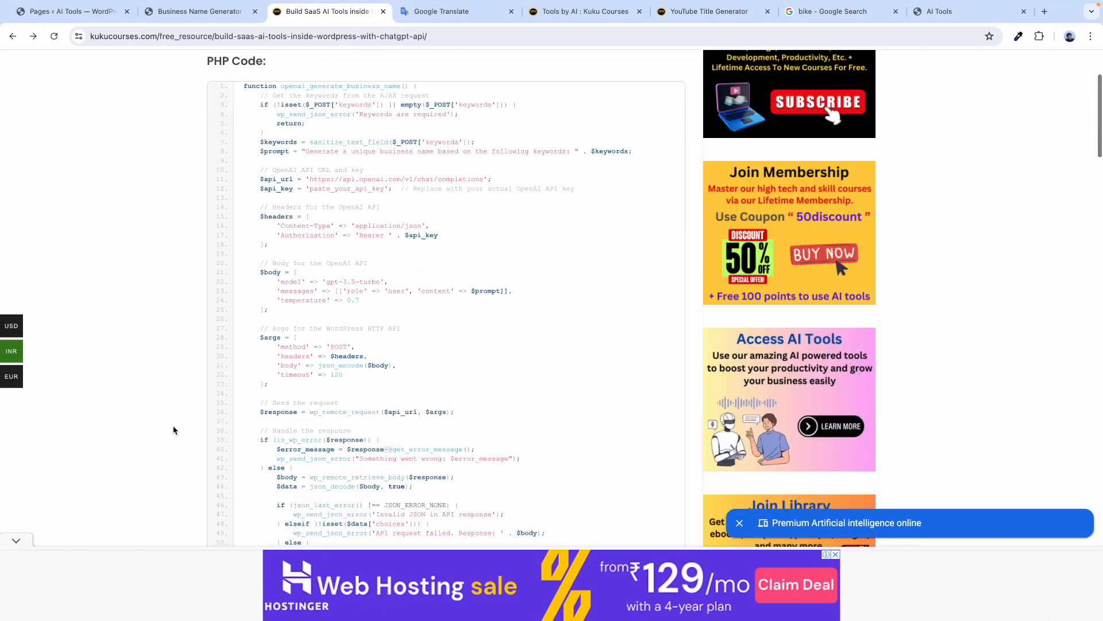
click(637, 173)
key(ctrl+Right)
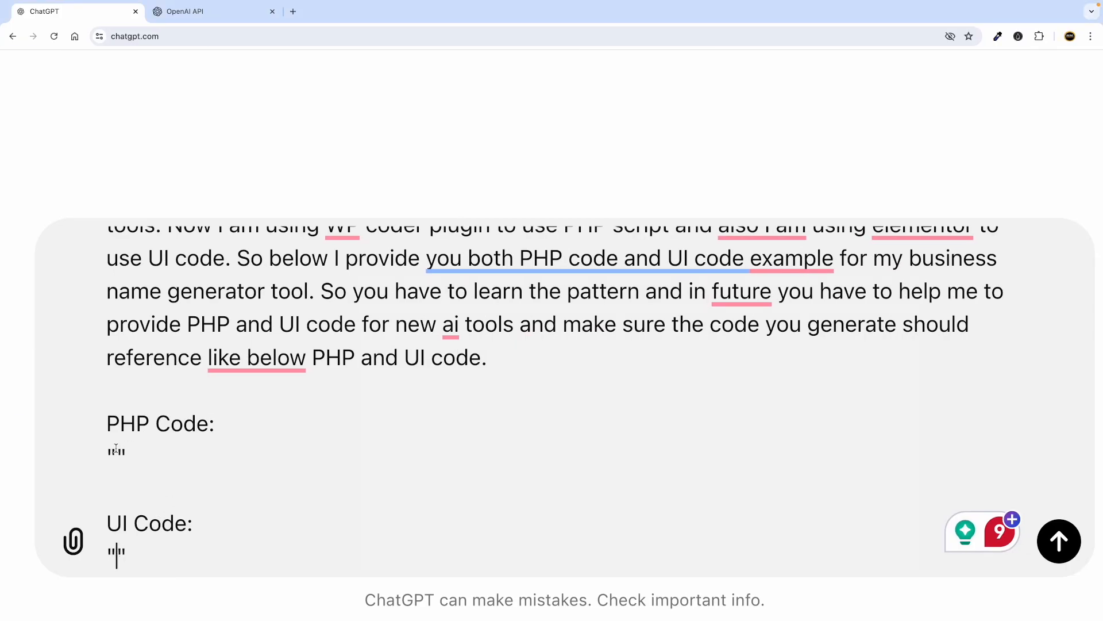
key(ctrl+Left)
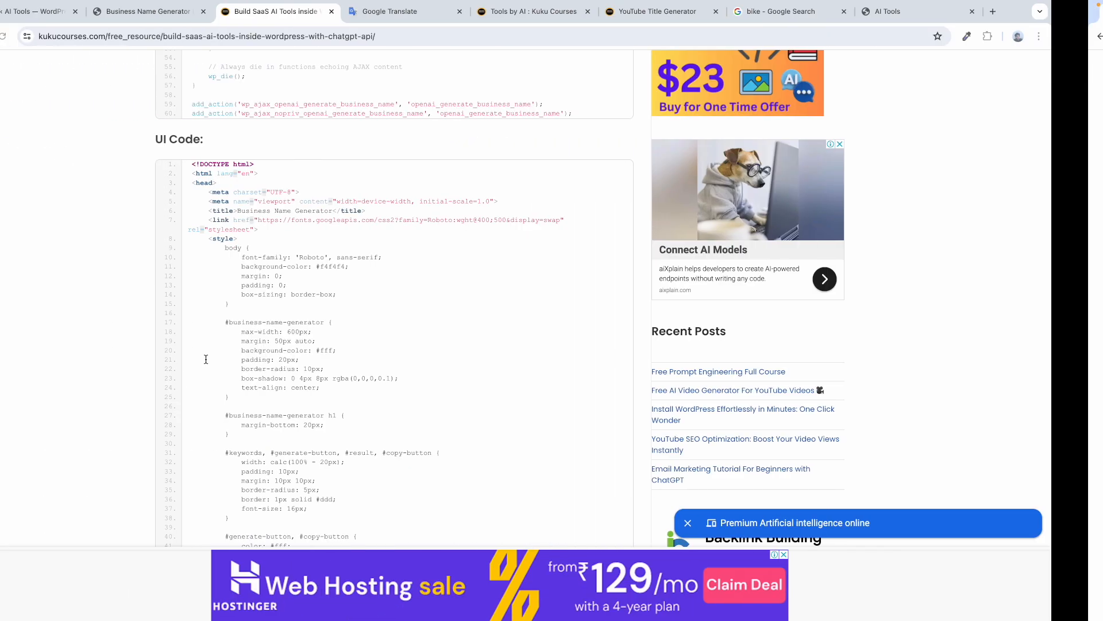
scroll(183, 293, up, 10)
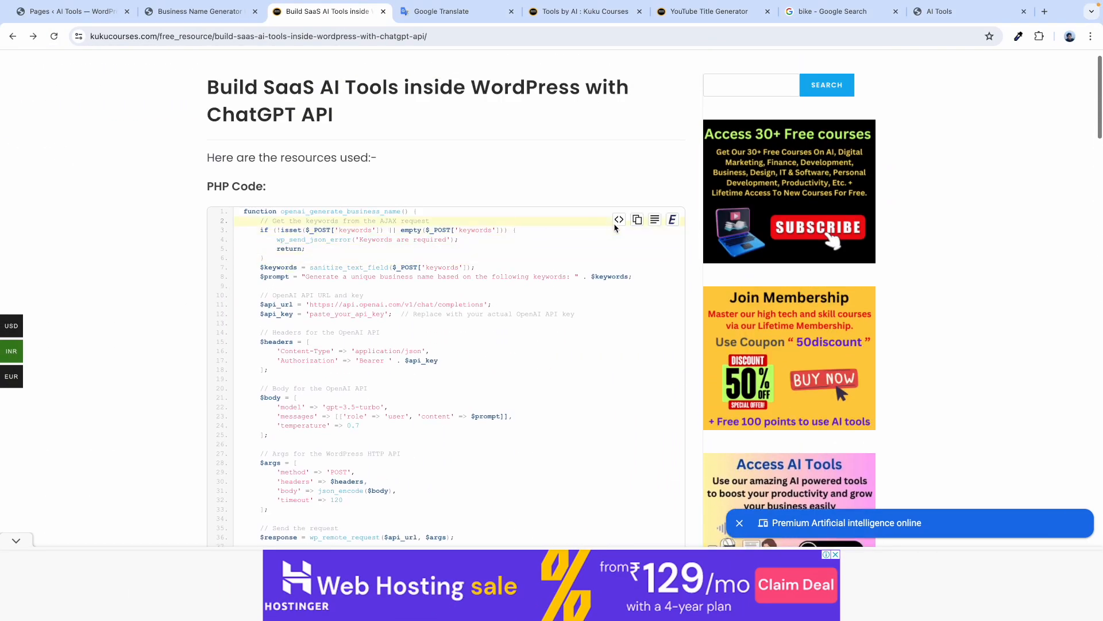
Copy the example PHP code and paste it between the PHP Code quotes in ChatGPT.
click(637, 221)
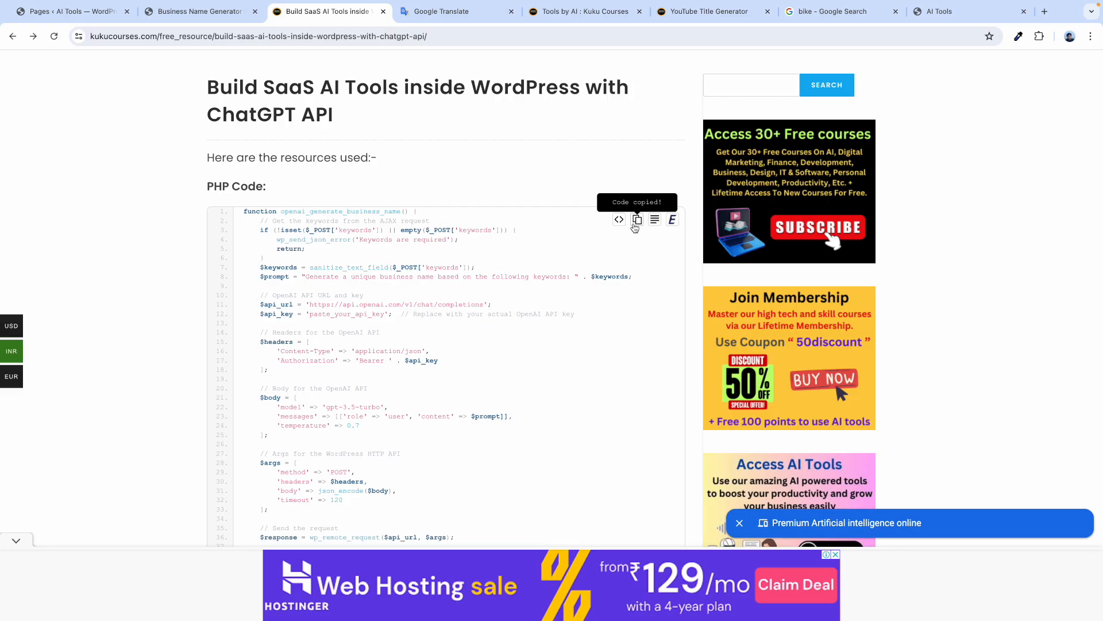
key(ctrl+Right)
click(117, 451)
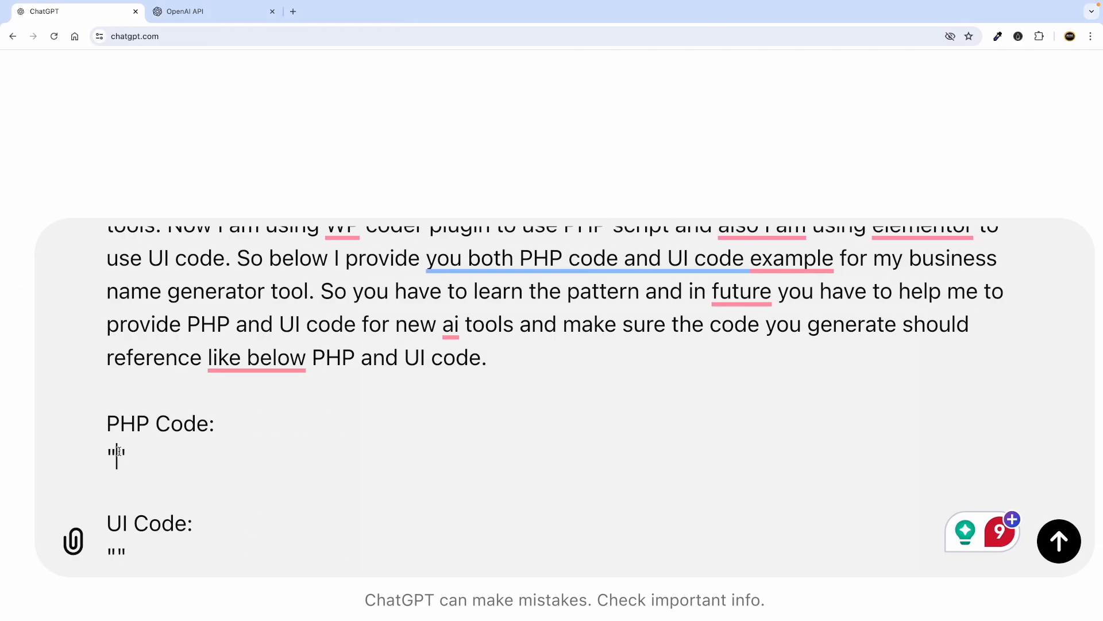
key(ctrl+v)
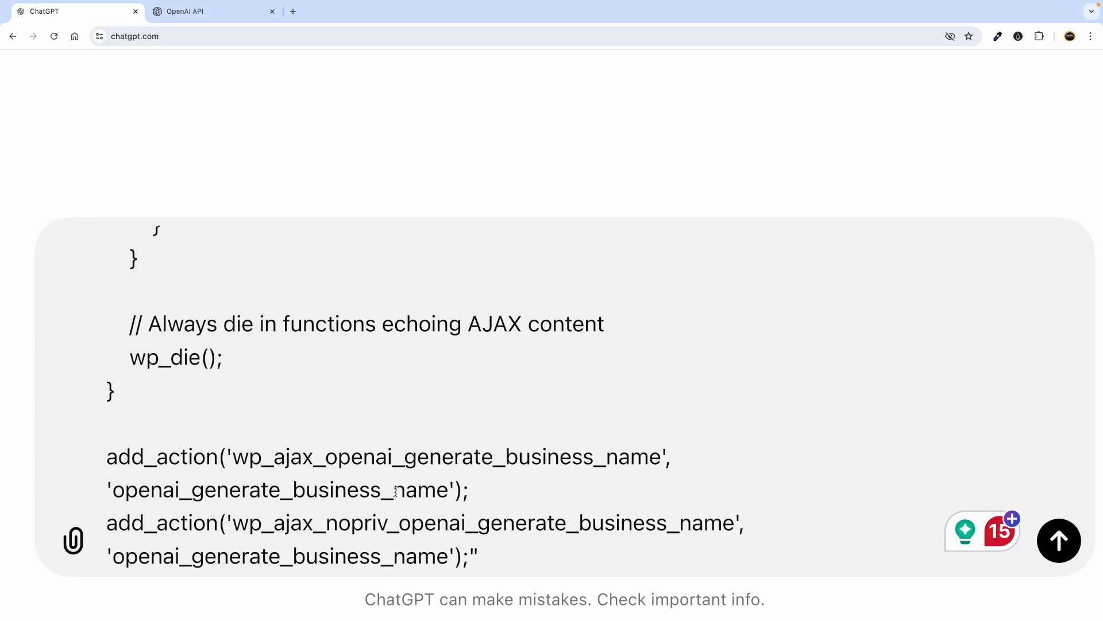
key(Return)
scroll(397, 464, down, 3)
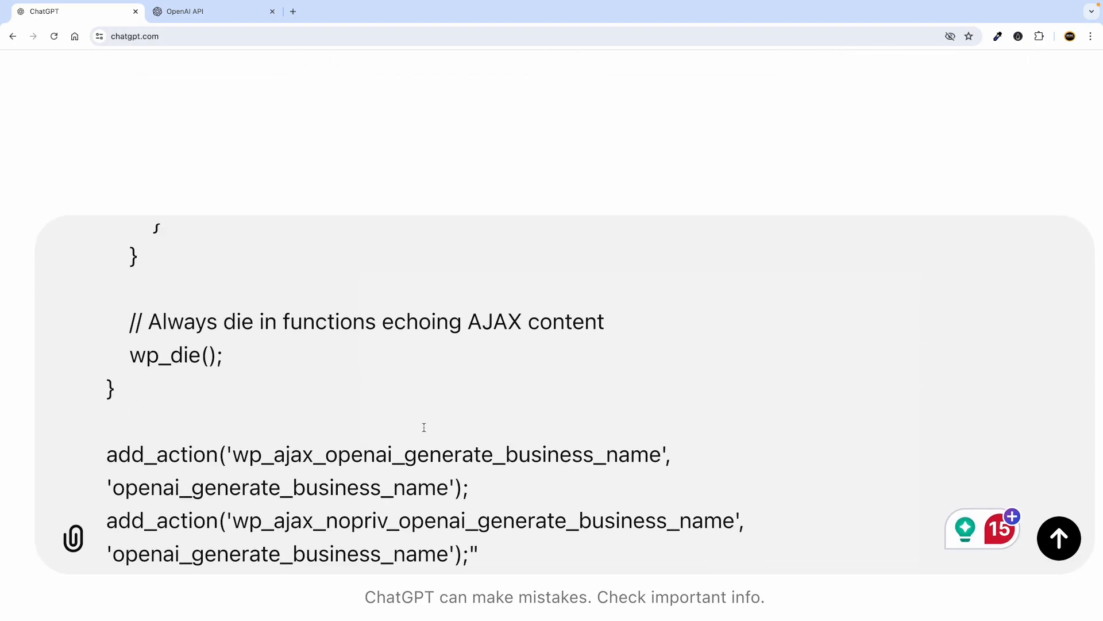
ctrl+scroll(423, 426, down, 5)
scroll(501, 519, down, 2)
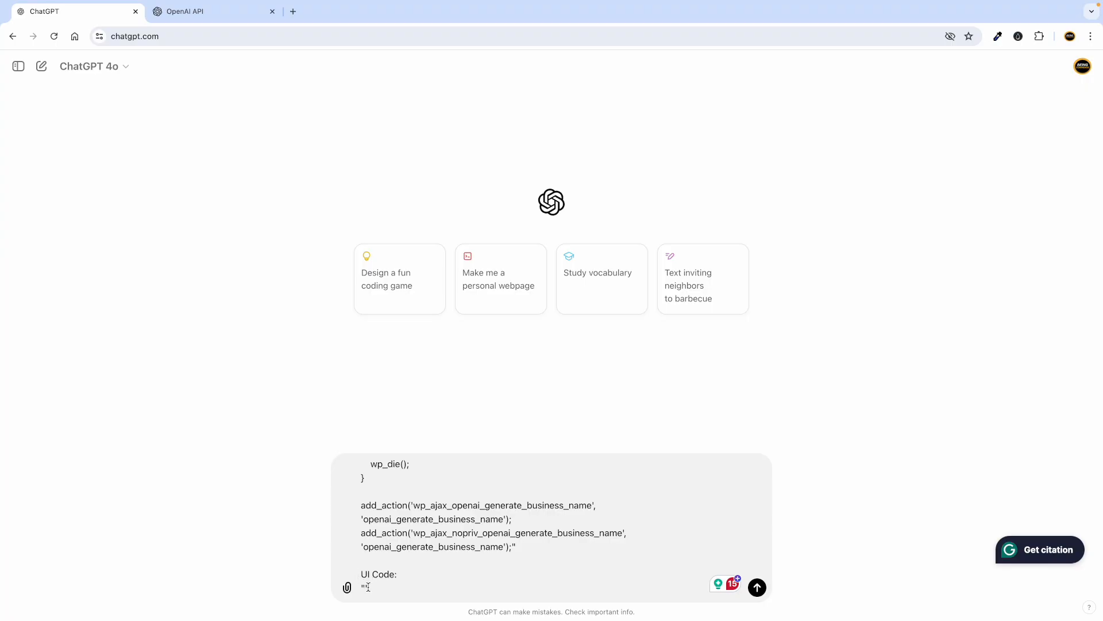
ctrl+scroll(368, 587, up, 5)
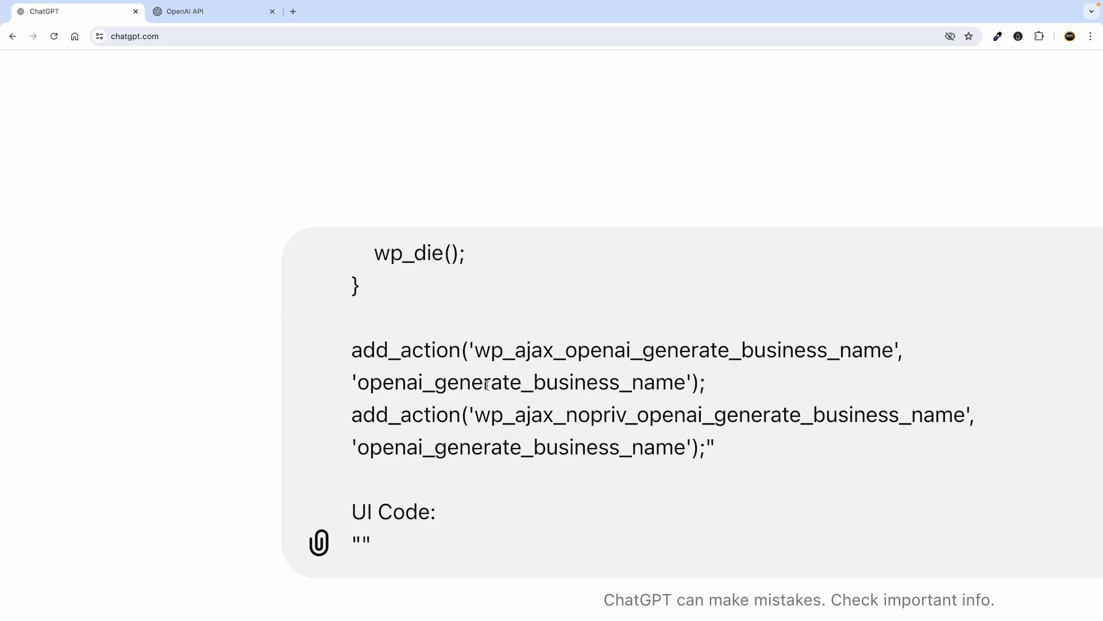
Copy the example UI code and paste it between the UI Code quotes.
key(ctrl+Left)
scroll(239, 281, down, 10)
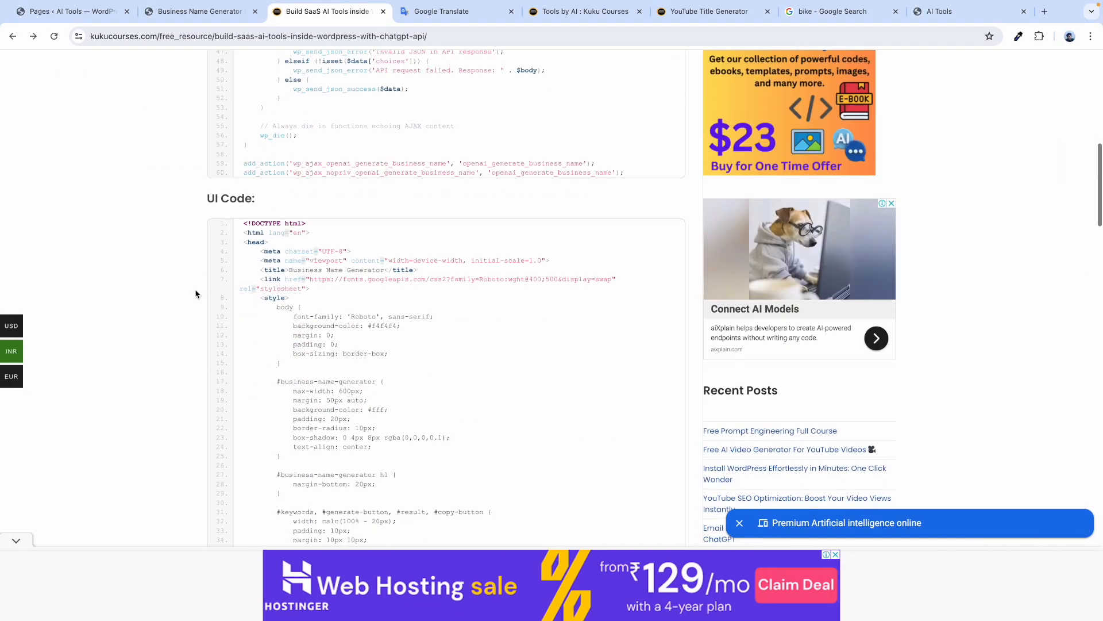
click(638, 209)
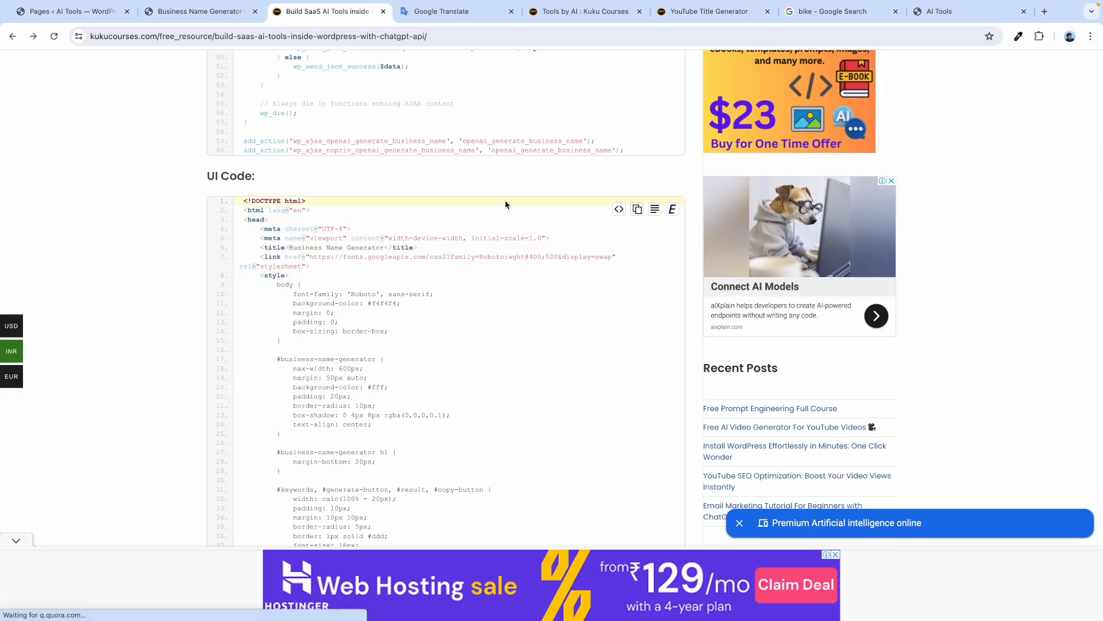
key(ctrl+Right)
click(363, 540)
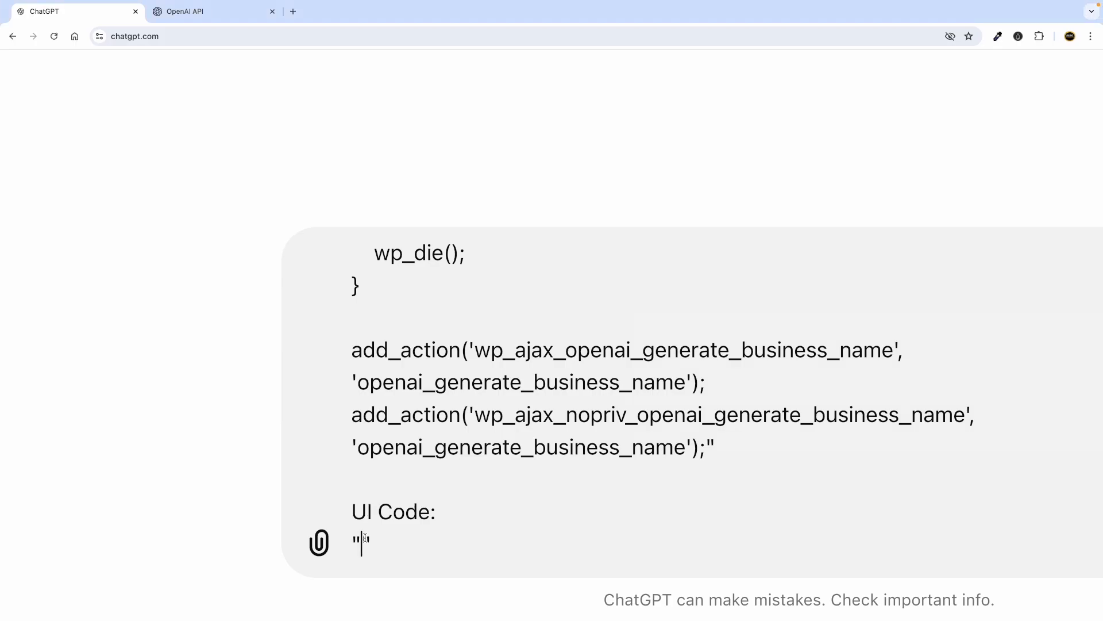
key(super+v)
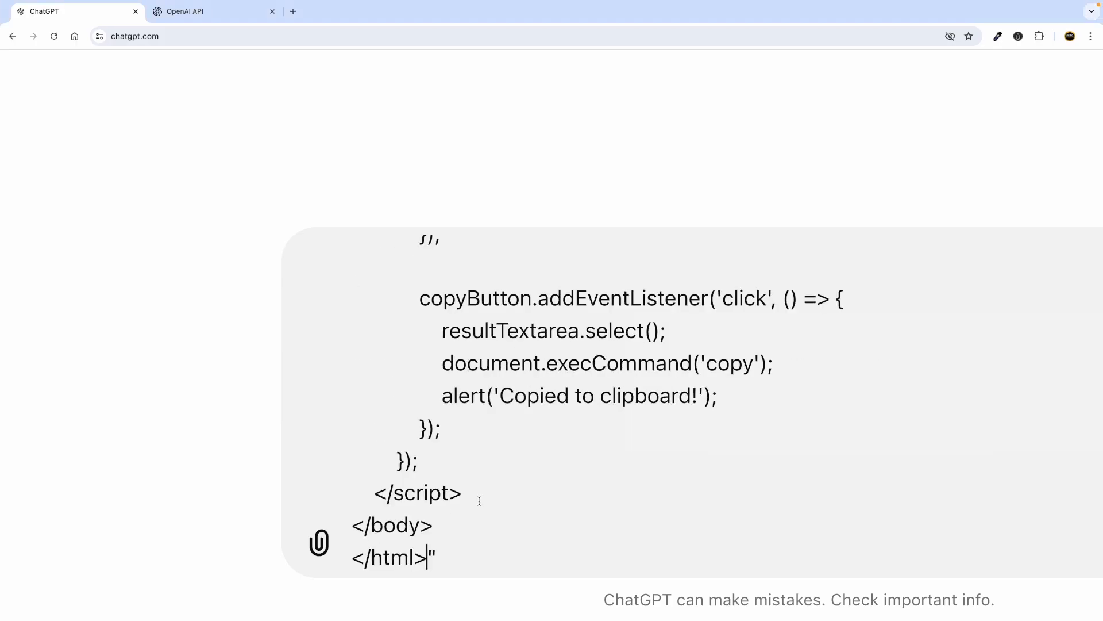
scroll(512, 496, down, 5)
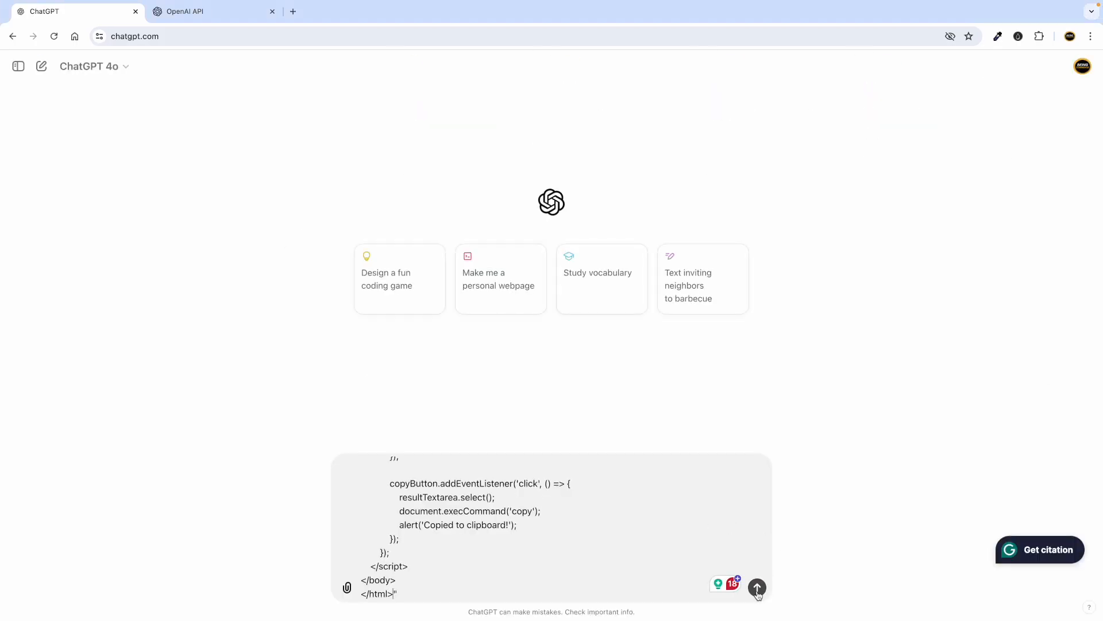
Send the prompt with both code examples to ChatGPT and scroll through its reply.
click(756, 587)
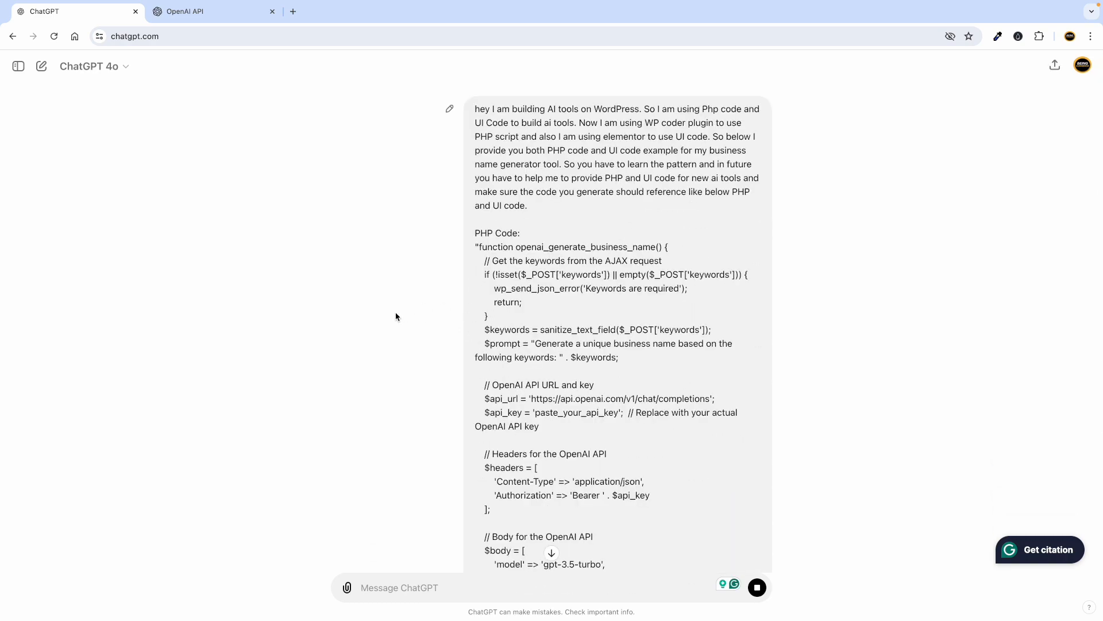
scroll(398, 314, down, 20)
scroll(395, 312, down, 3)
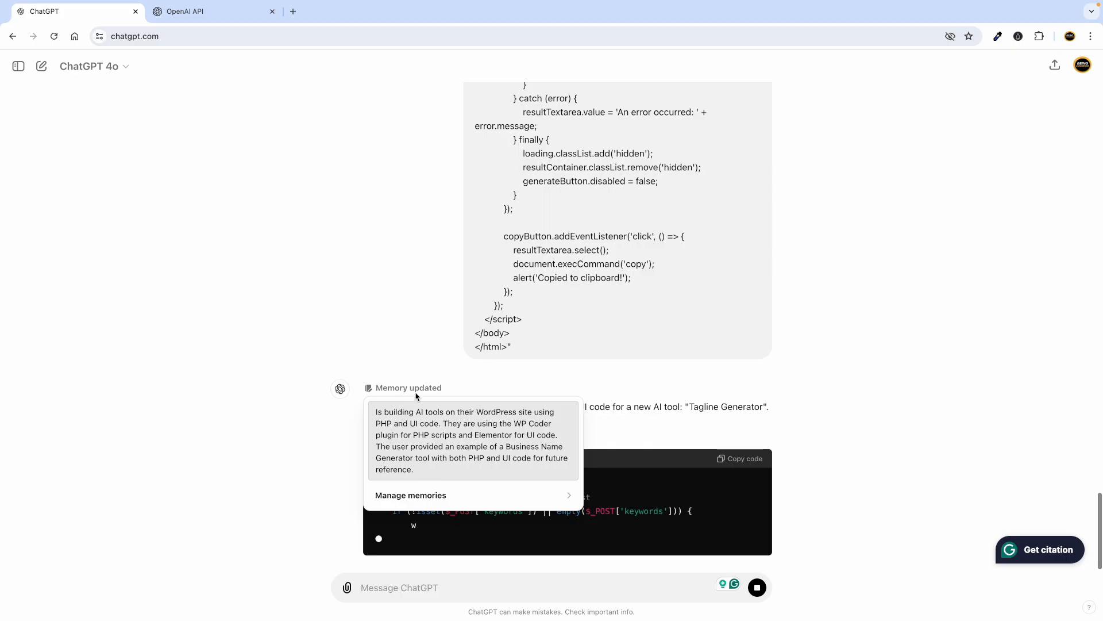
scroll(490, 347, down, 1)
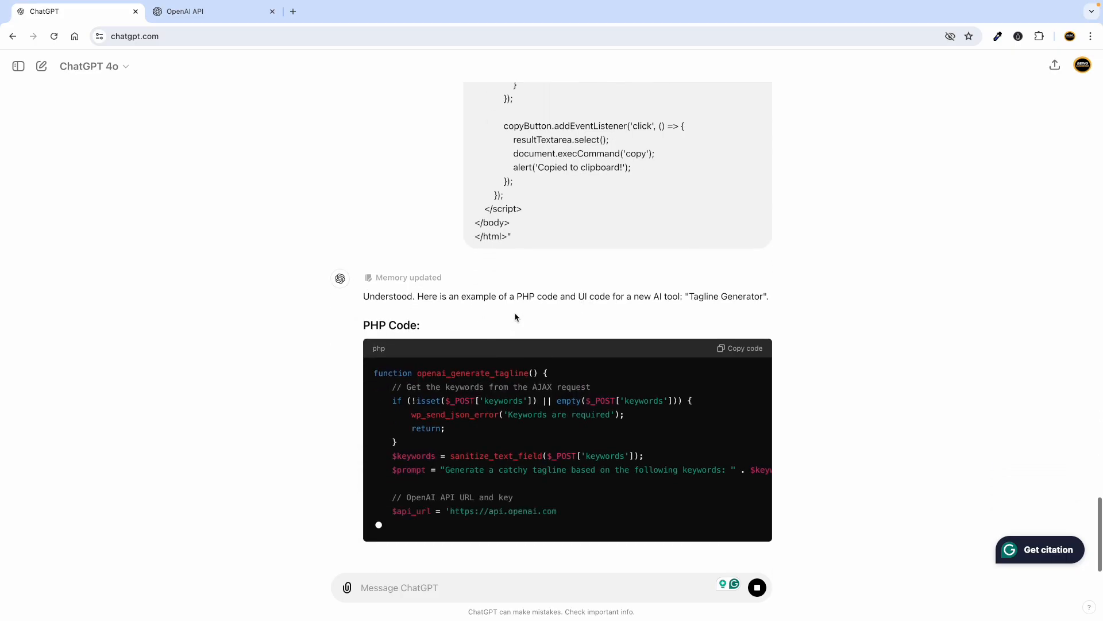
scroll(567, 266, down, 2)
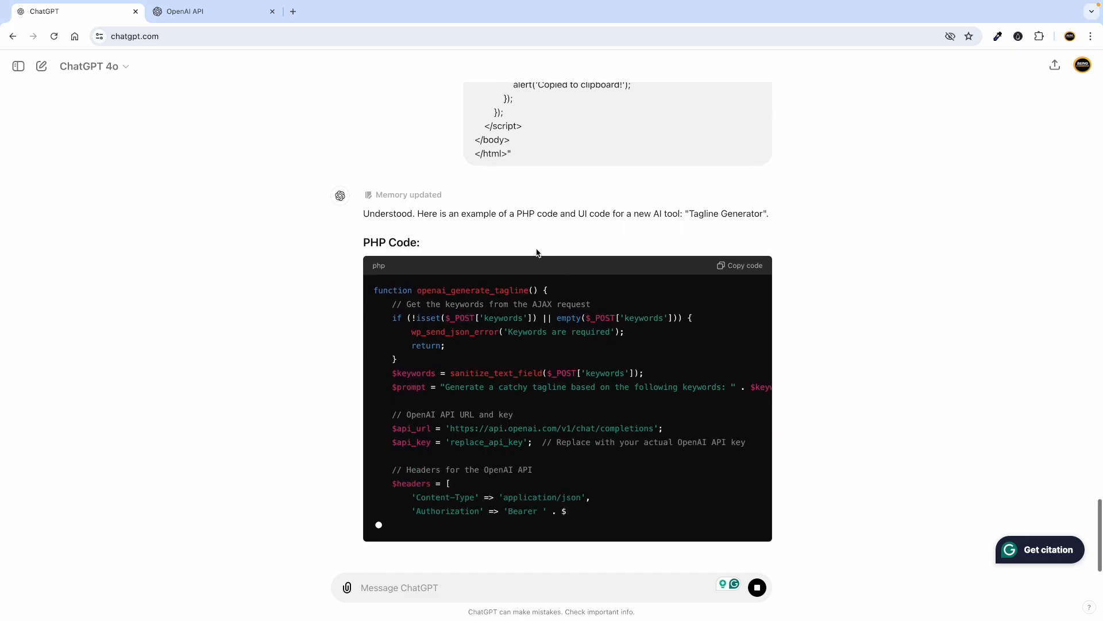
scroll(566, 204, up, 1)
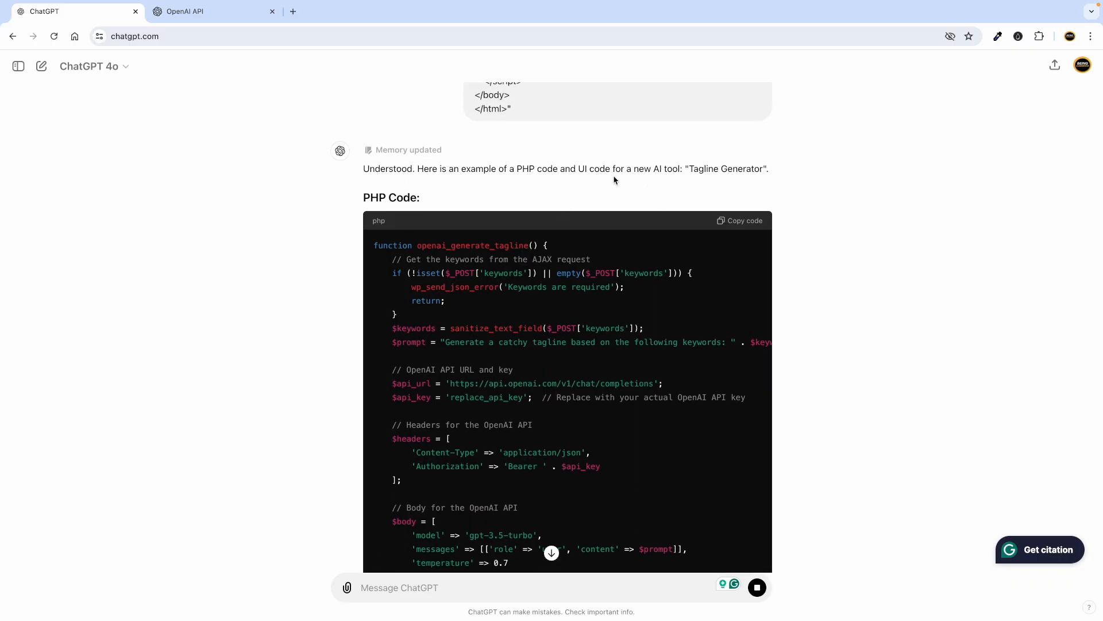
scroll(483, 305, down, 6)
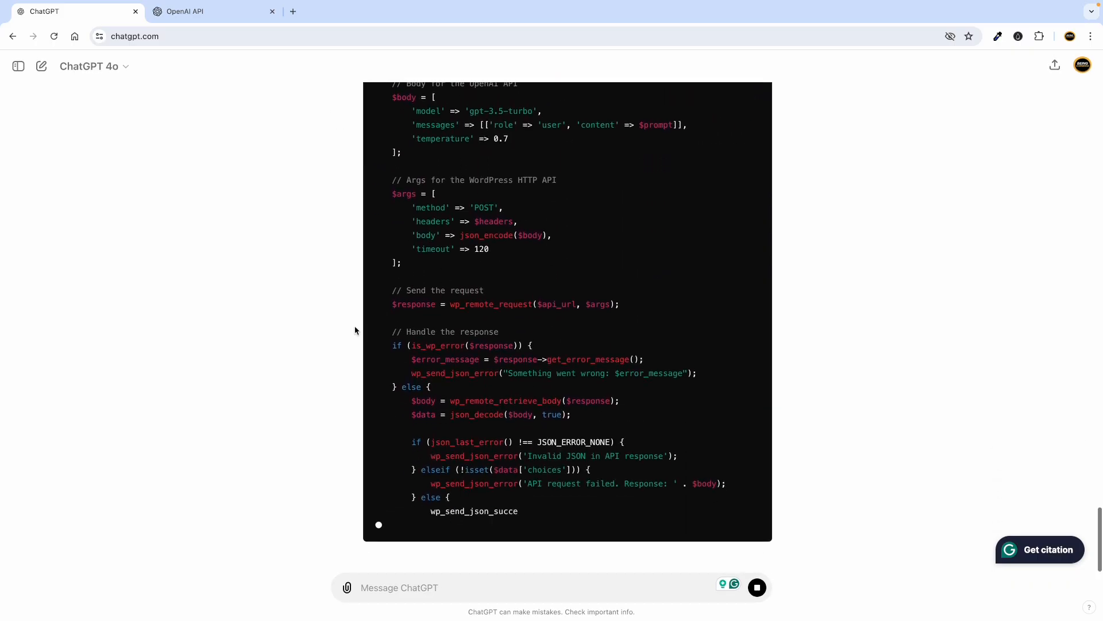
scroll(364, 325, up, 10)
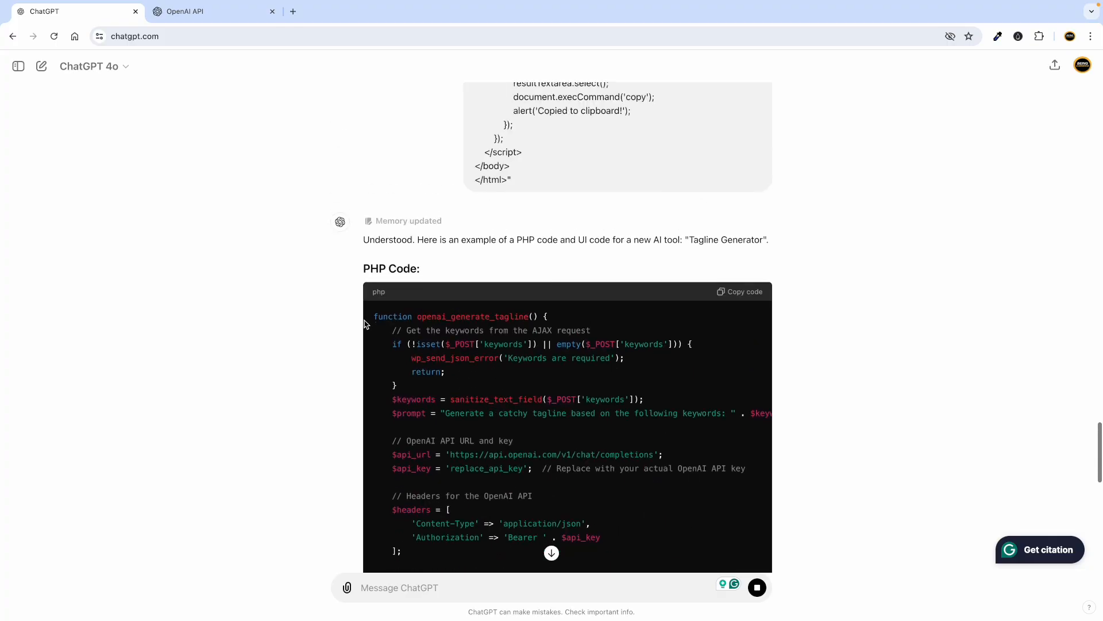
scroll(365, 325, down, 10)
scroll(367, 322, down, 3)
scroll(374, 362, up, 14)
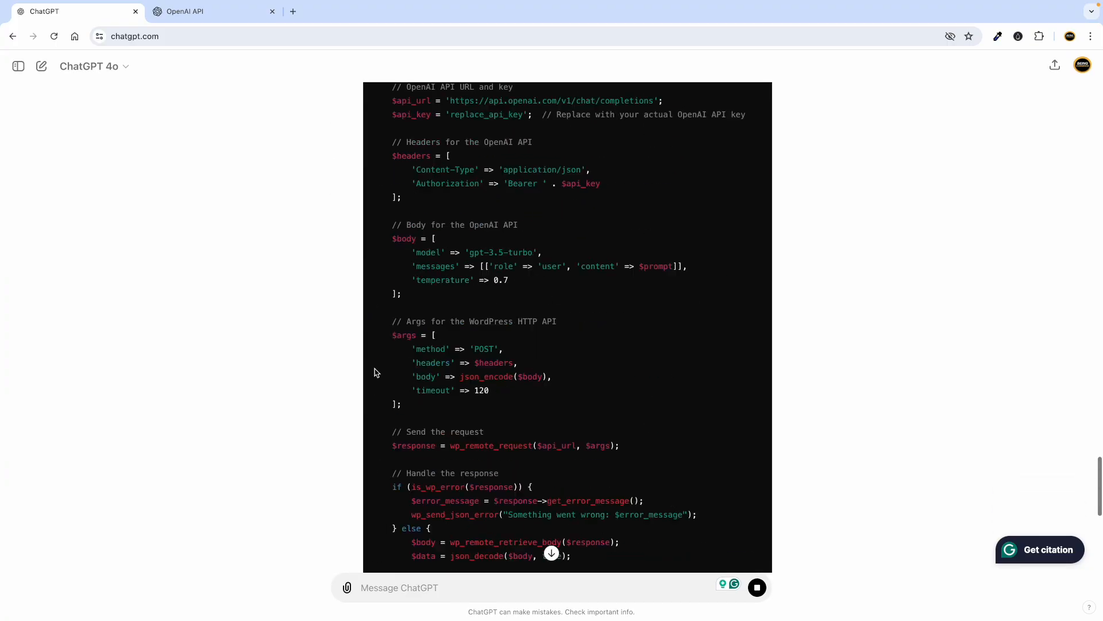
scroll(375, 368, up, 1)
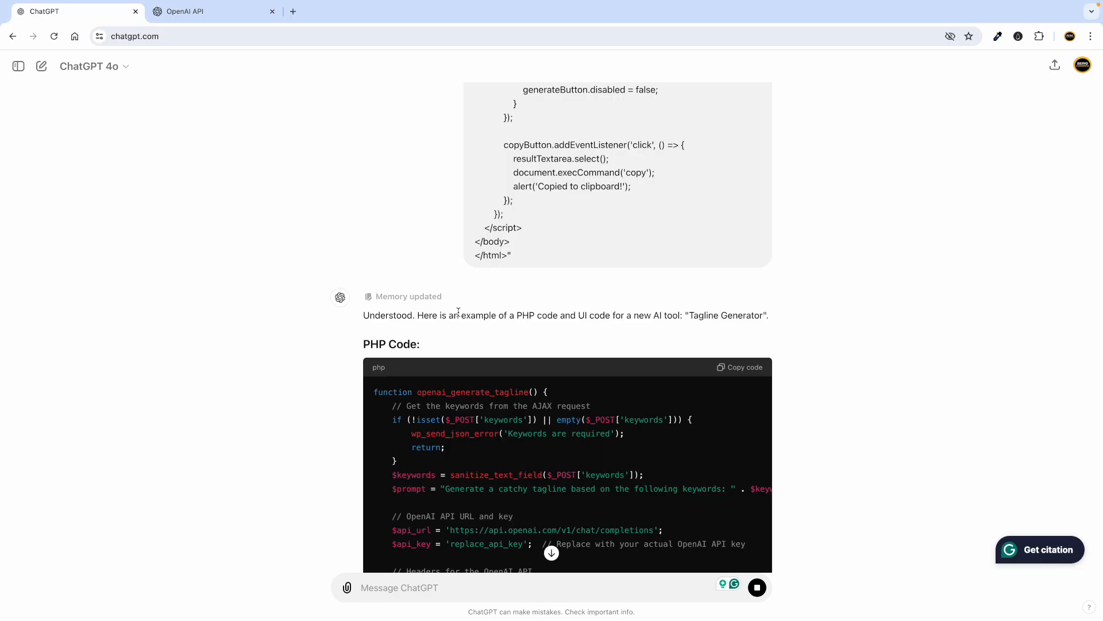
Copy the Tagline Generator PHP code from the reply and return to the WordPress Pages tab.
drag(425, 317, 547, 325)
click(596, 313)
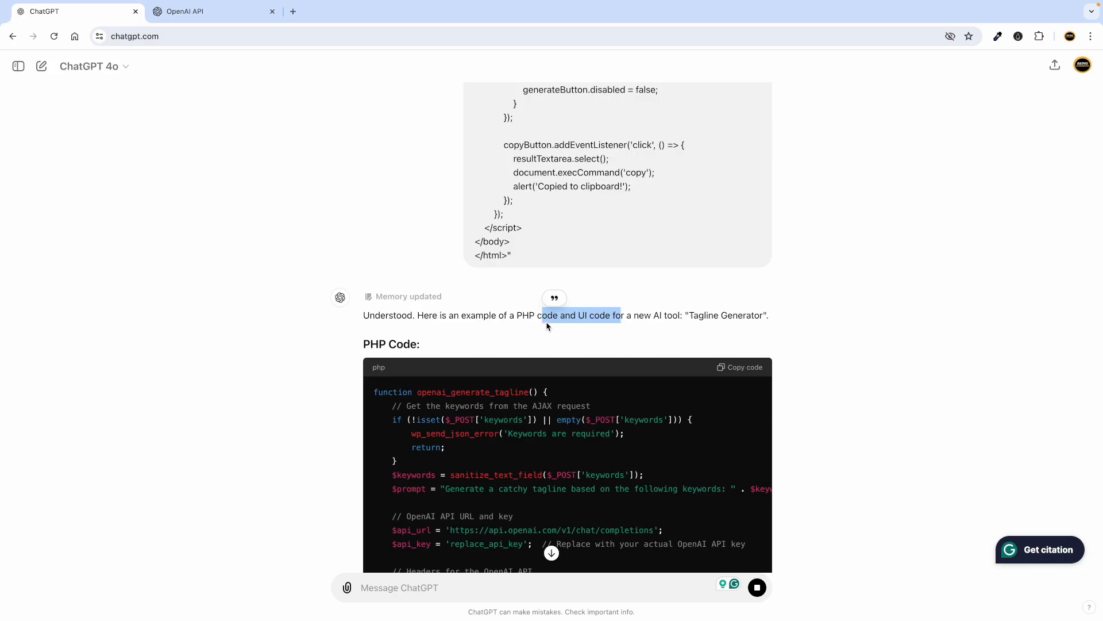
click(610, 327)
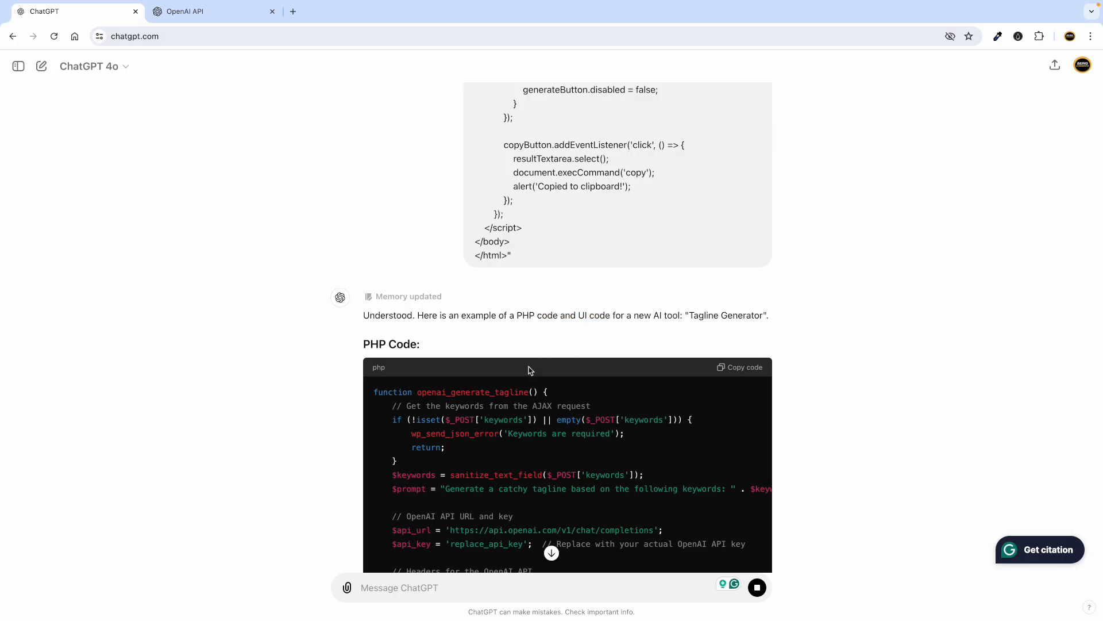
scroll(603, 322, down, 2)
drag(691, 234, 761, 236)
click(739, 248)
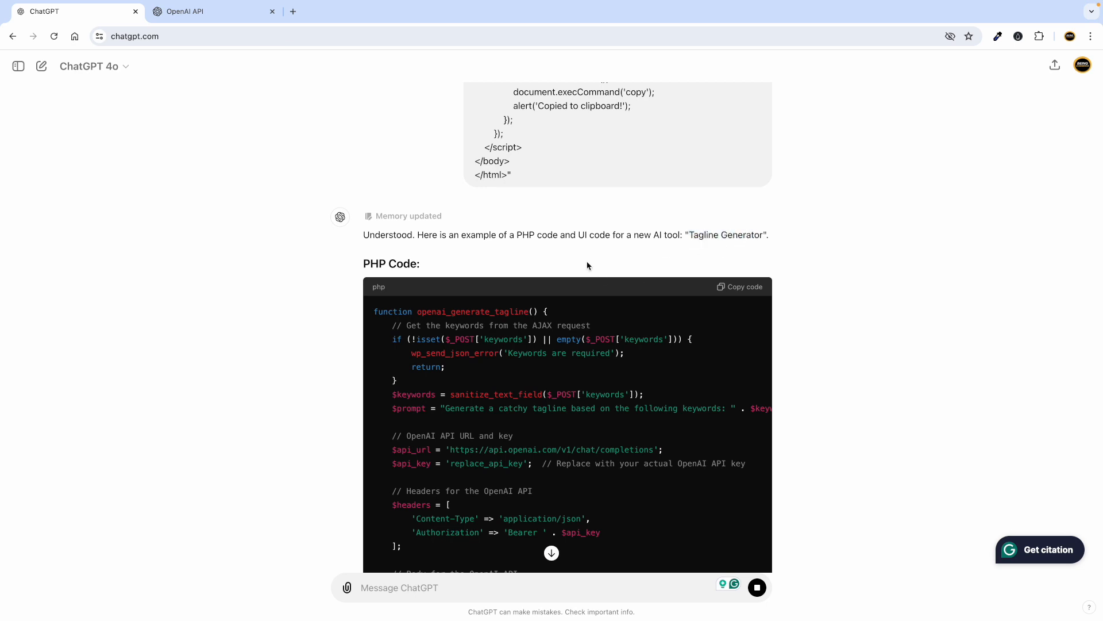
scroll(580, 261, down, 1)
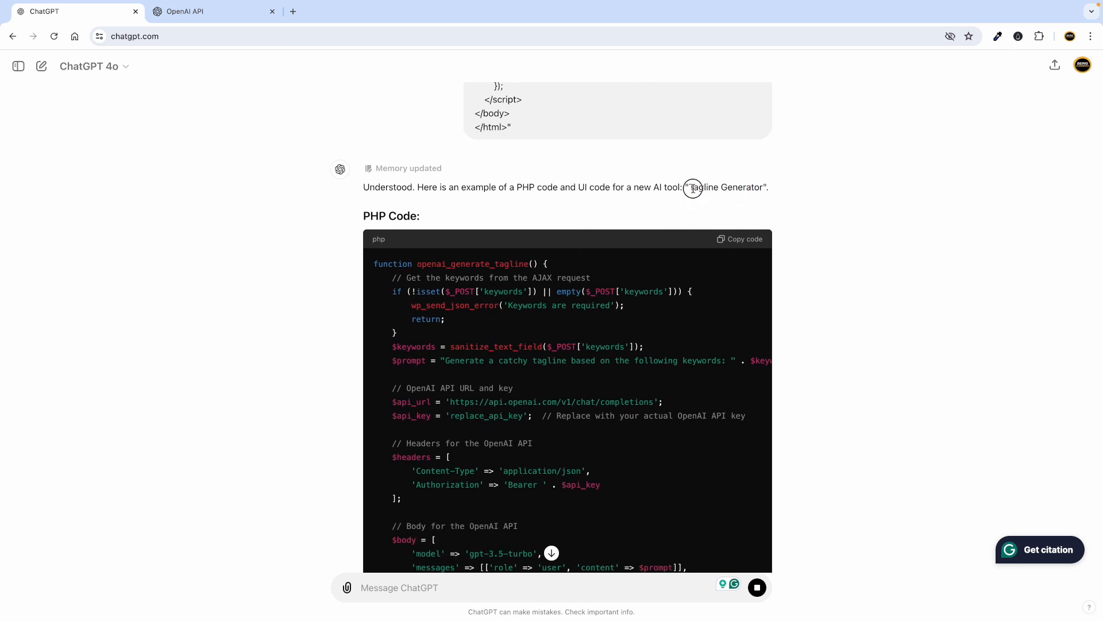
drag(693, 189, 745, 189)
click(647, 215)
click(745, 241)
key(ctrl+Left)
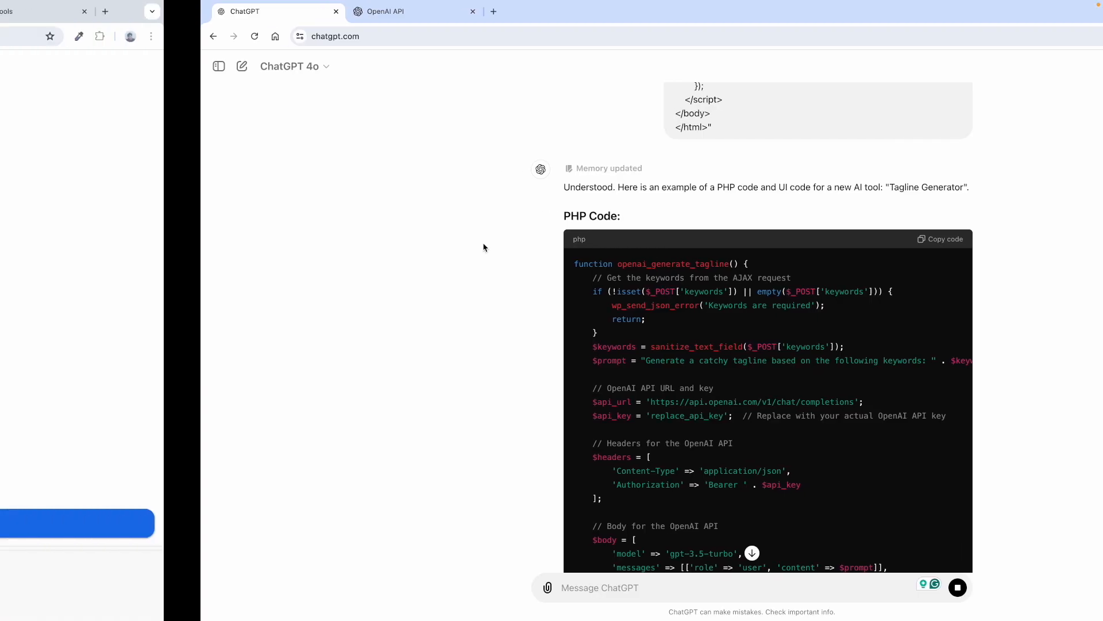
click(69, 12)
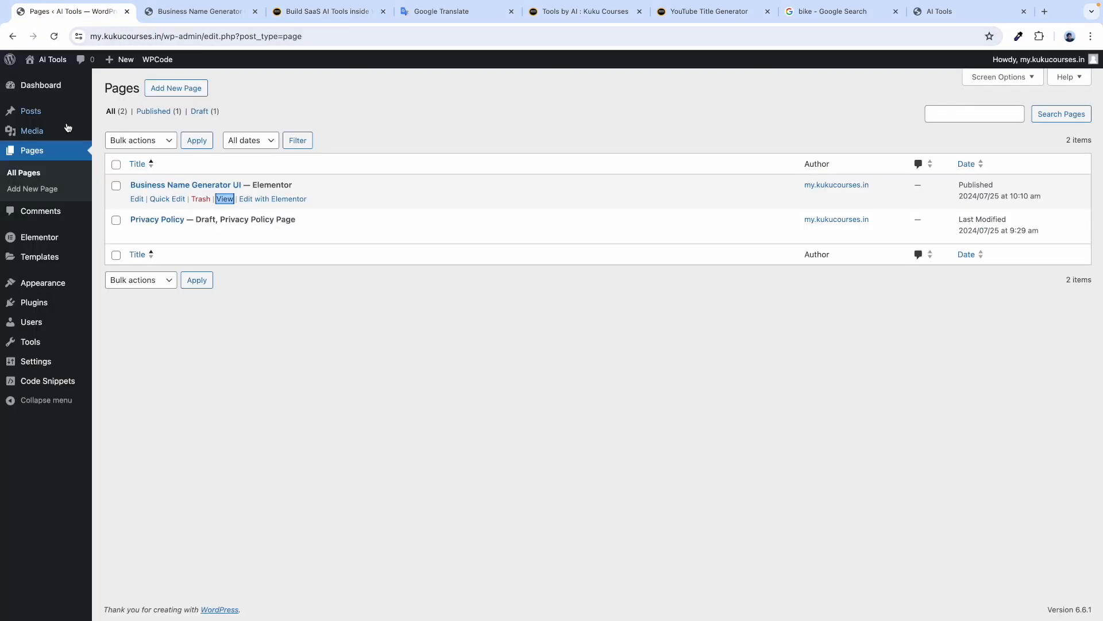
Start a blank custom snippet from the WPCode Add Snippet page.
click(38, 87)
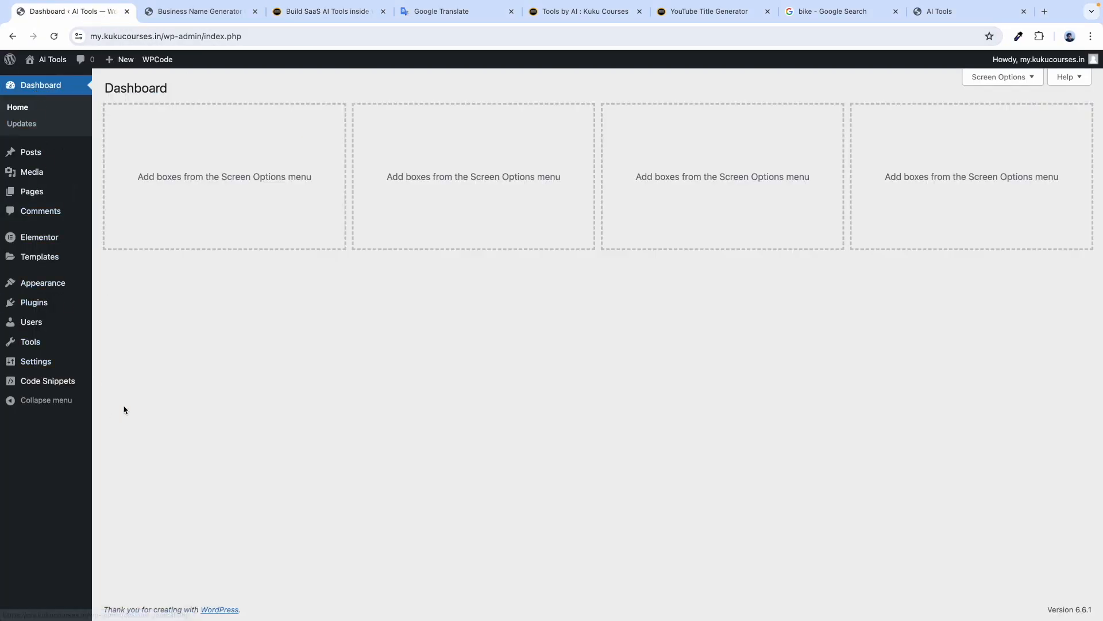
mouse_move(56, 389)
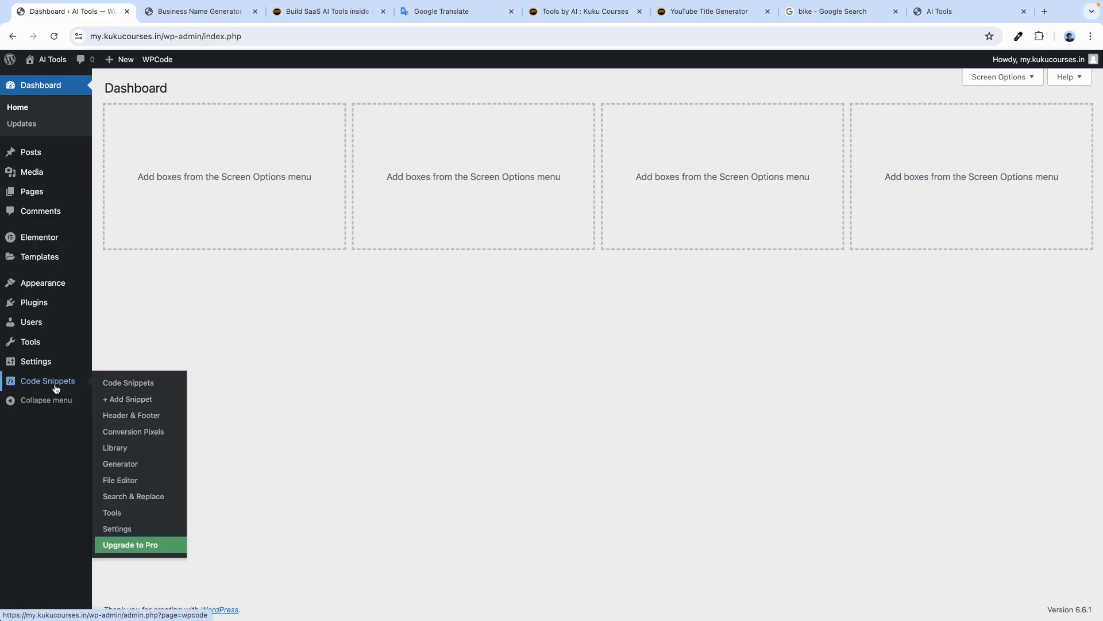
click(124, 400)
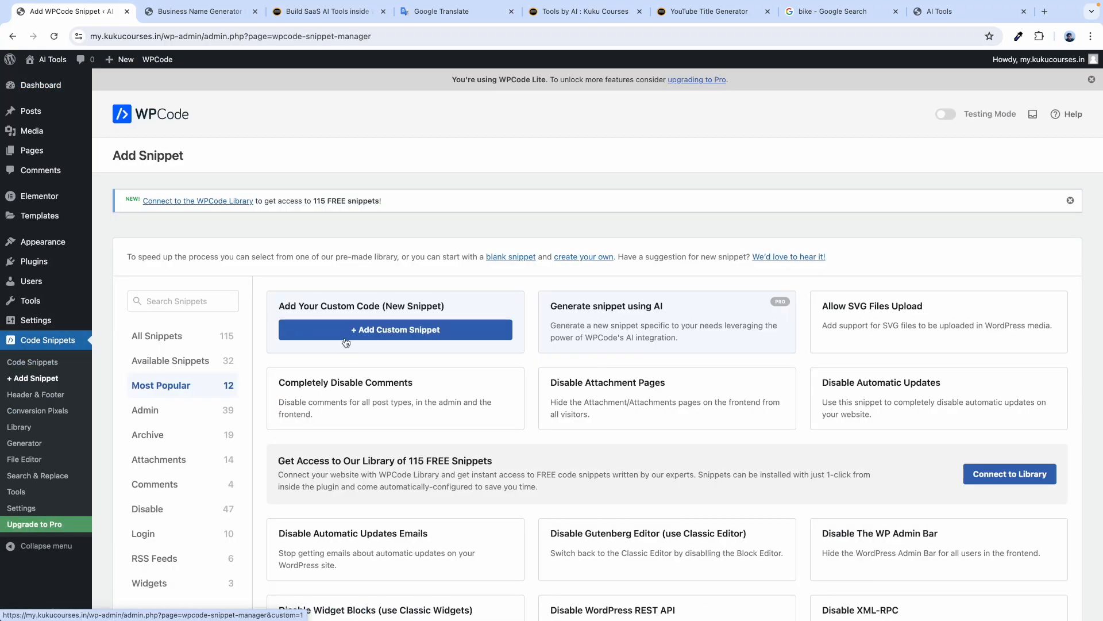
click(382, 330)
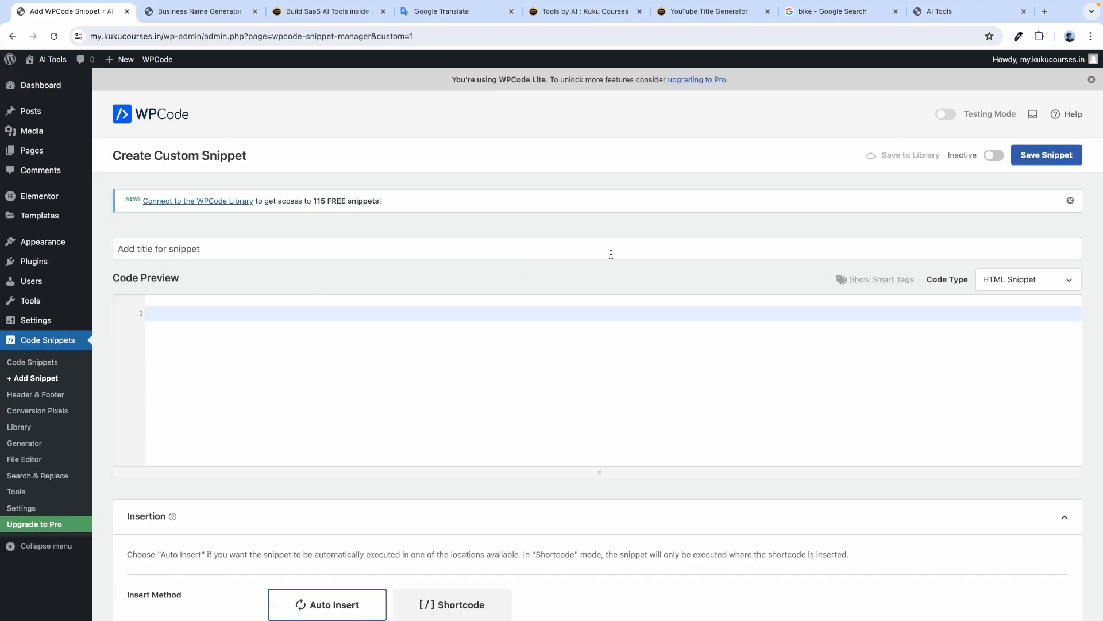
Title the snippet 'Tagline Generator', make it active, and set its code type to PHP Snippet.
click(294, 245)
key(ctrl+Right)
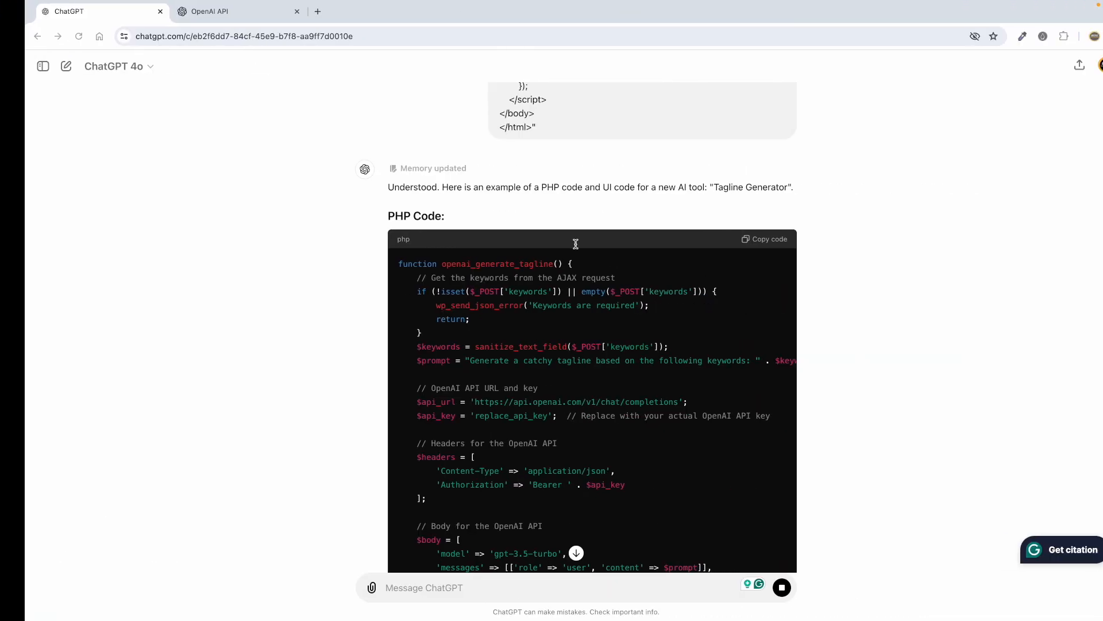
key(ctrl+Left)
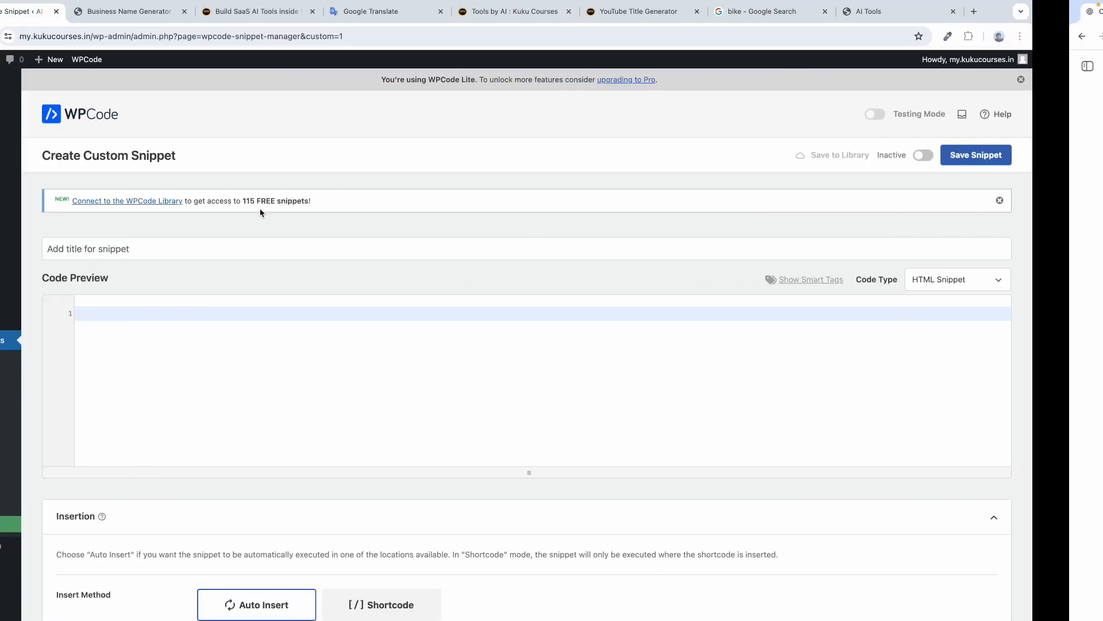
text(Tagline G)
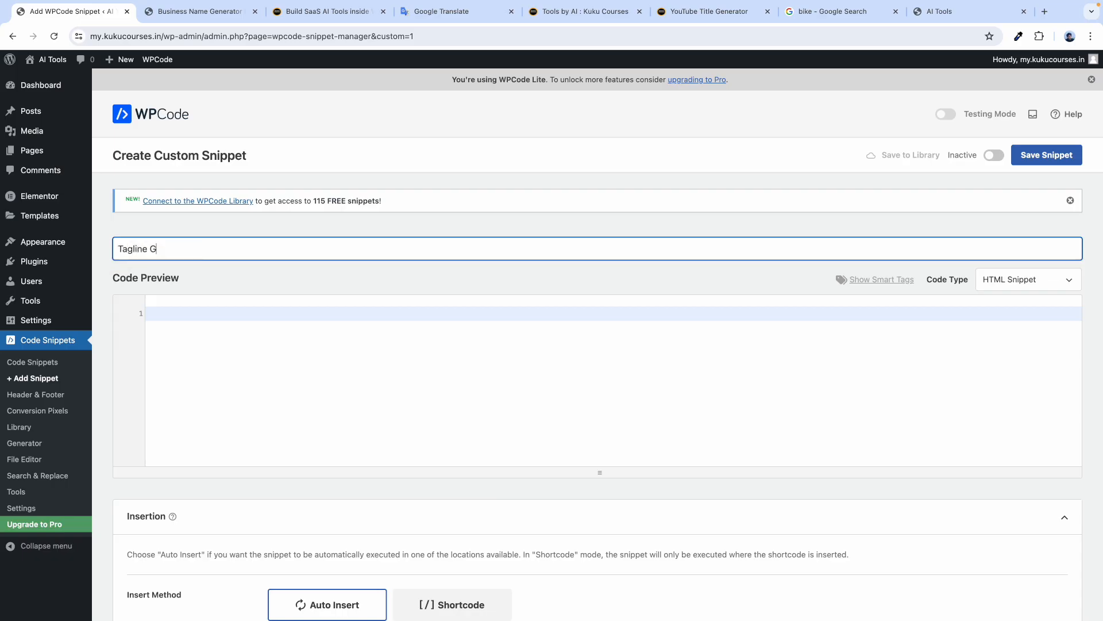
text(enerator)
key(Caps_Lock)
click(992, 155)
click(1005, 277)
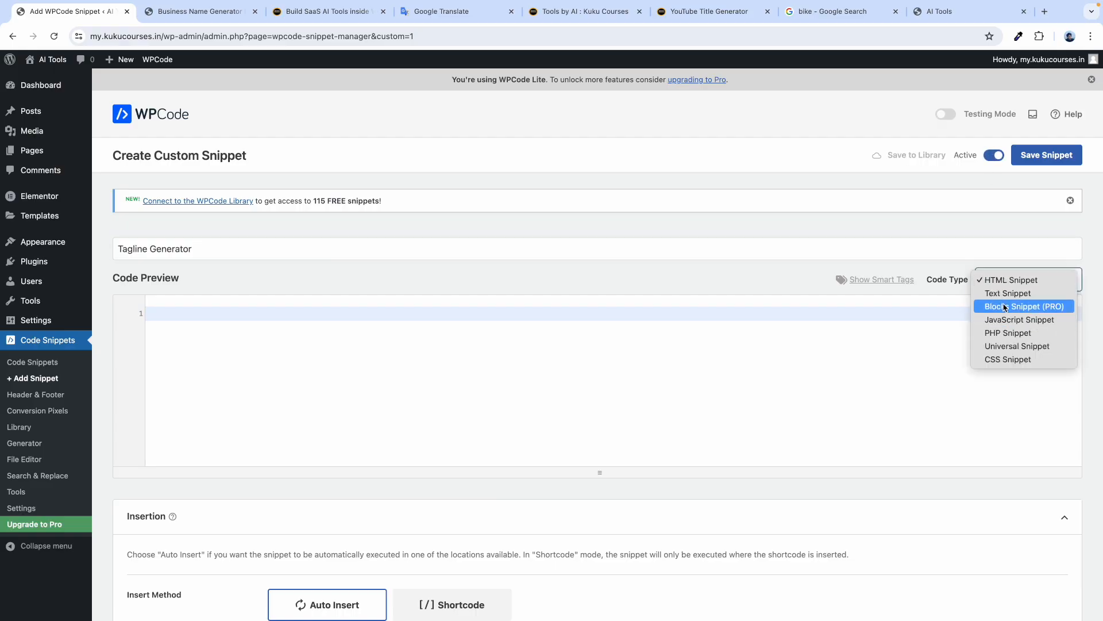
click(1009, 335)
Paste the tagline PHP code into the snippet's code editor.
click(173, 311)
key(ctrl+v)
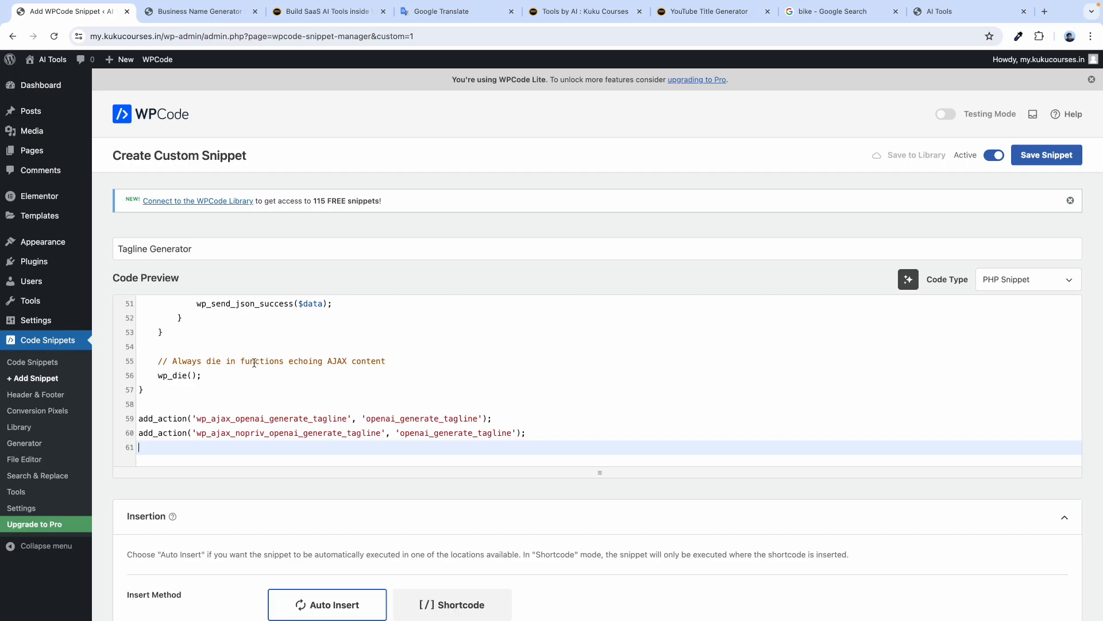
scroll(254, 363, up, 10)
scroll(230, 379, down, 3)
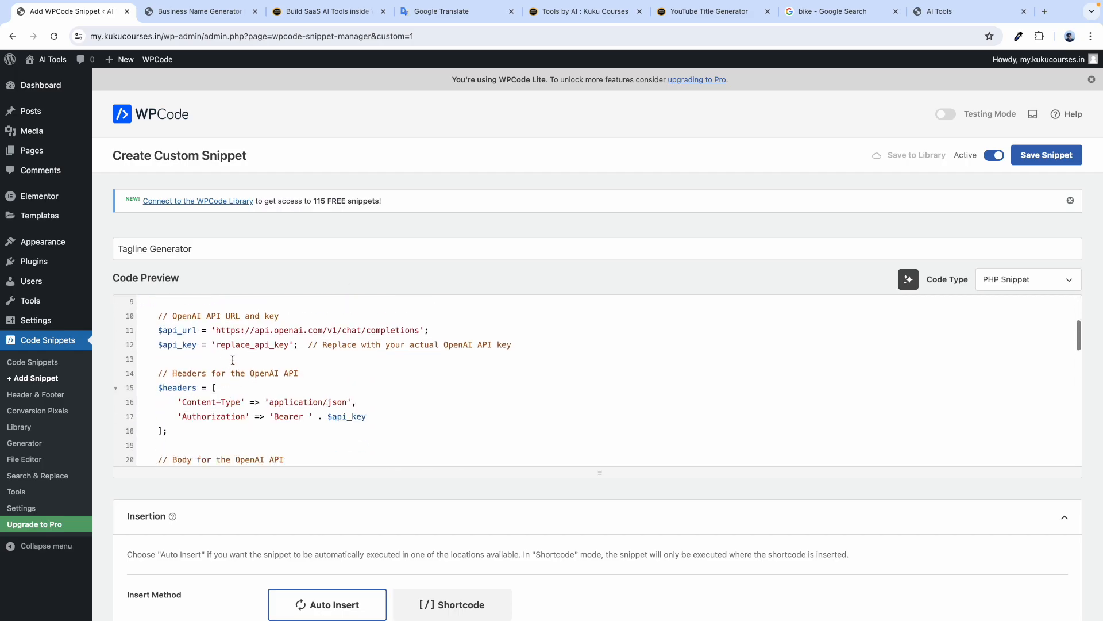
Replace the replace_api_key placeholder with the real OpenAI API key and save the snippet.
drag(216, 345, 294, 344)
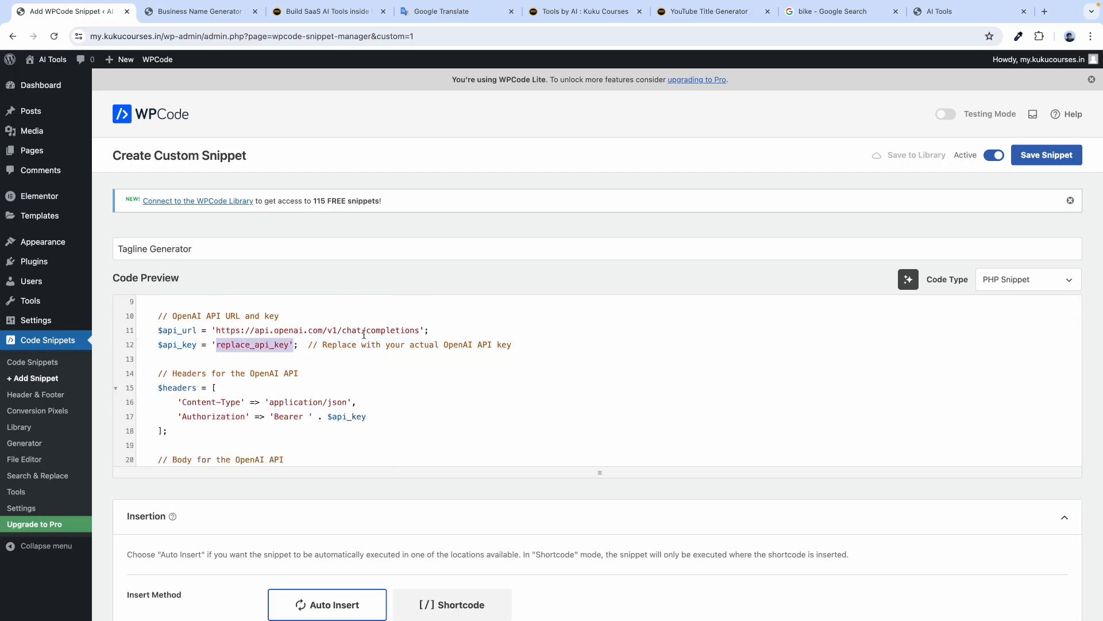
key(ctrl+Right)
click(205, 12)
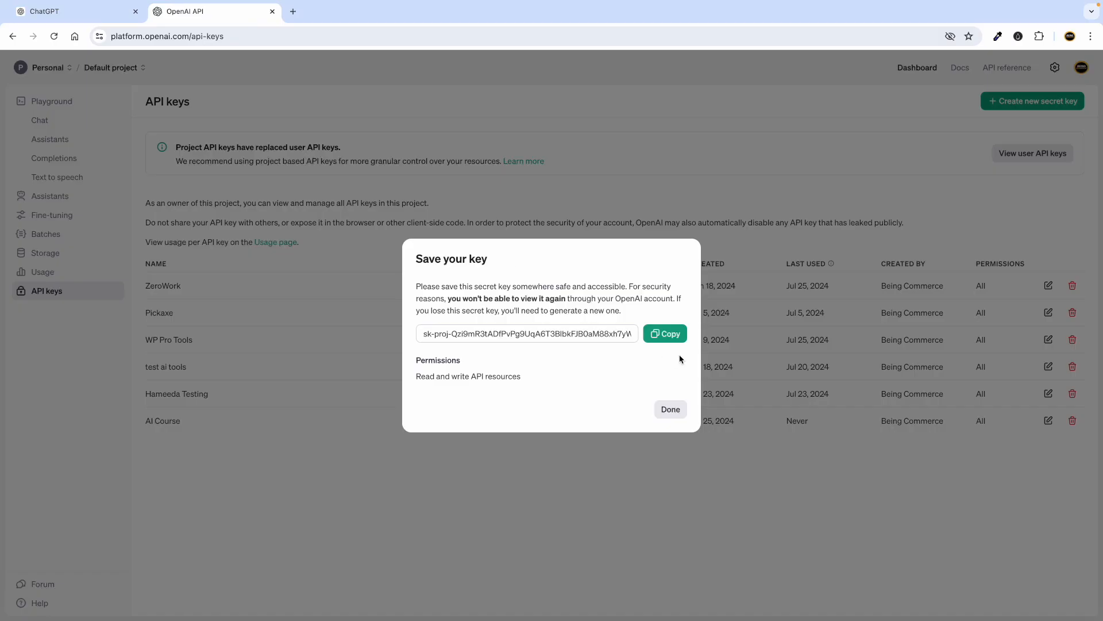
click(669, 333)
key(ctrl+Left)
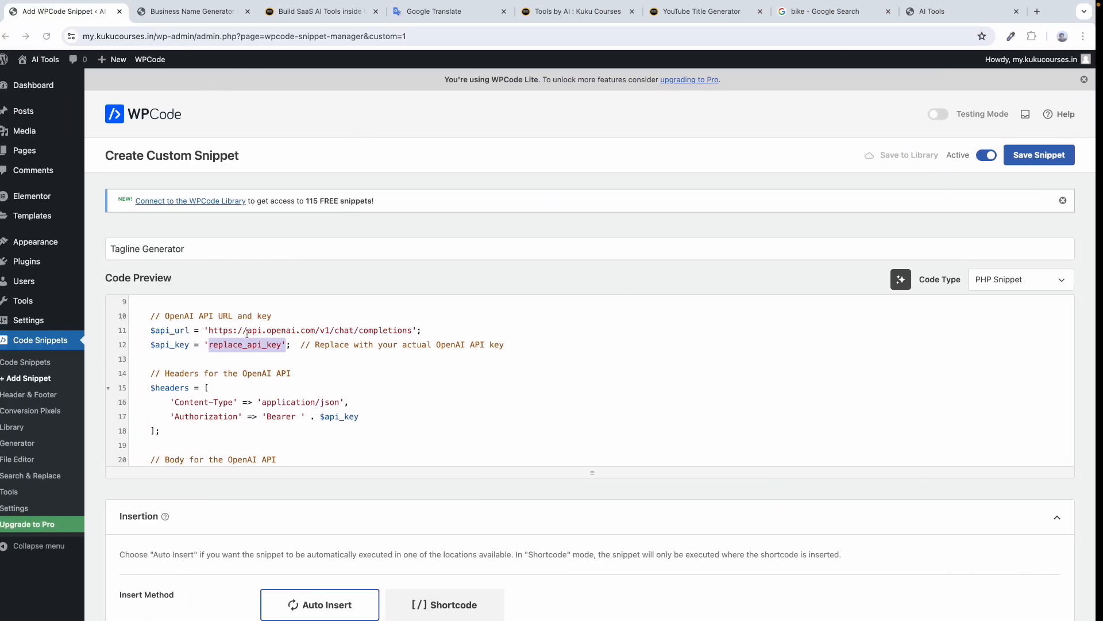
scroll(251, 335, up, 5)
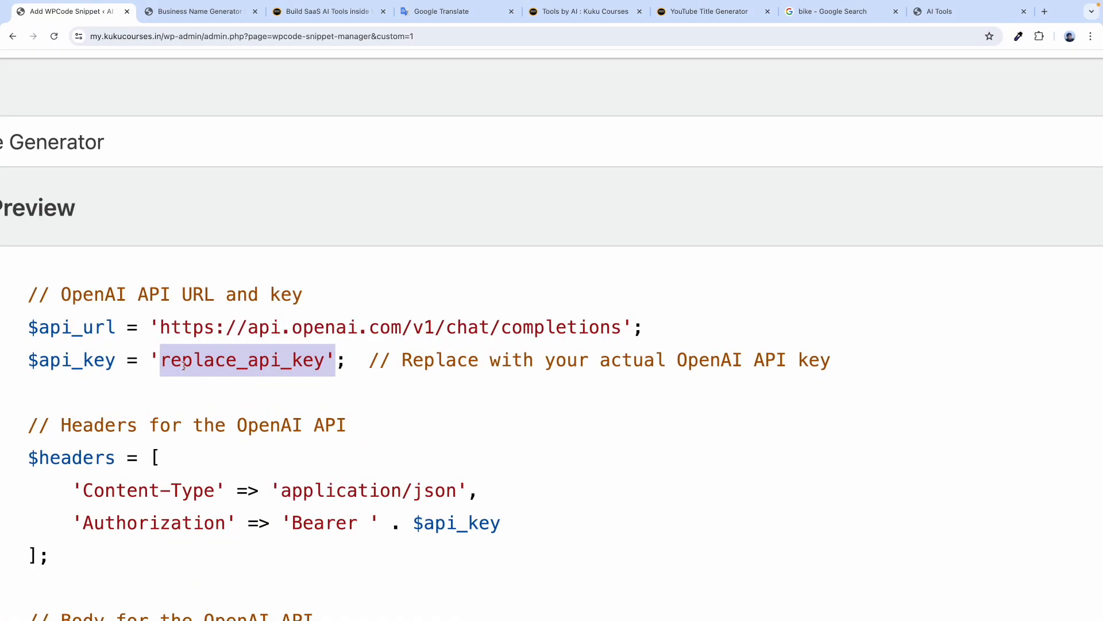
click(206, 363)
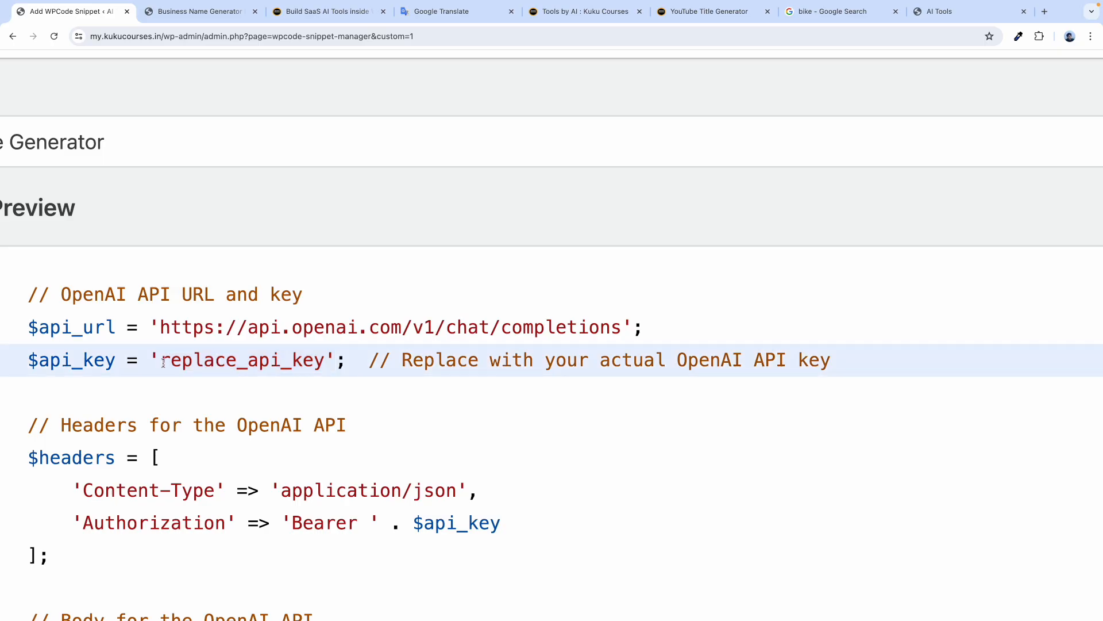
drag(161, 361, 324, 356)
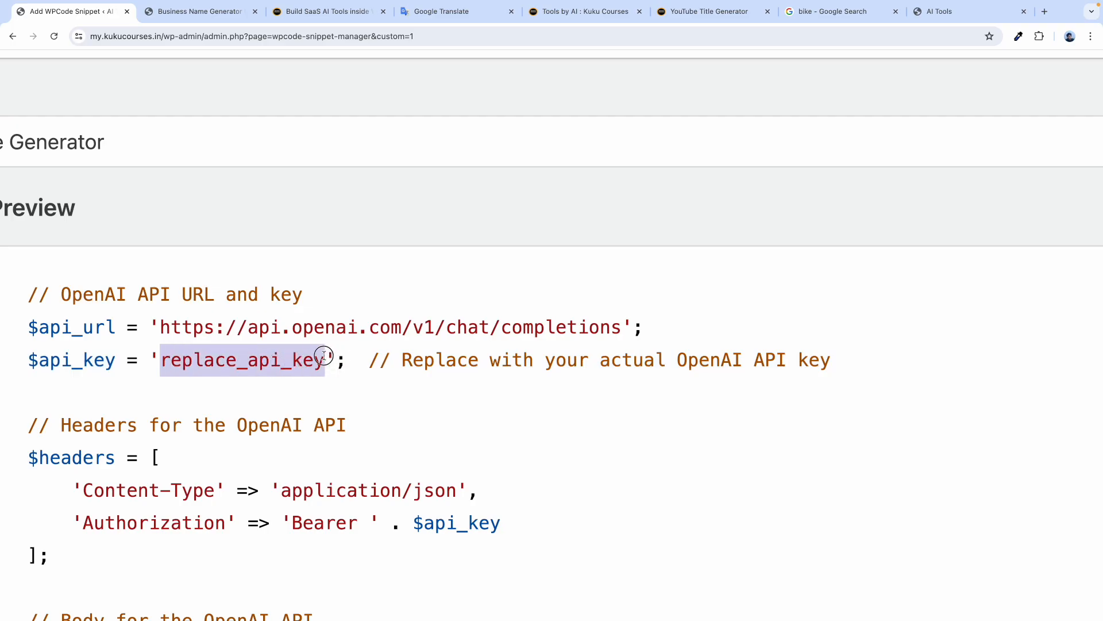
key(BackSpace)
key(ctrl+v)
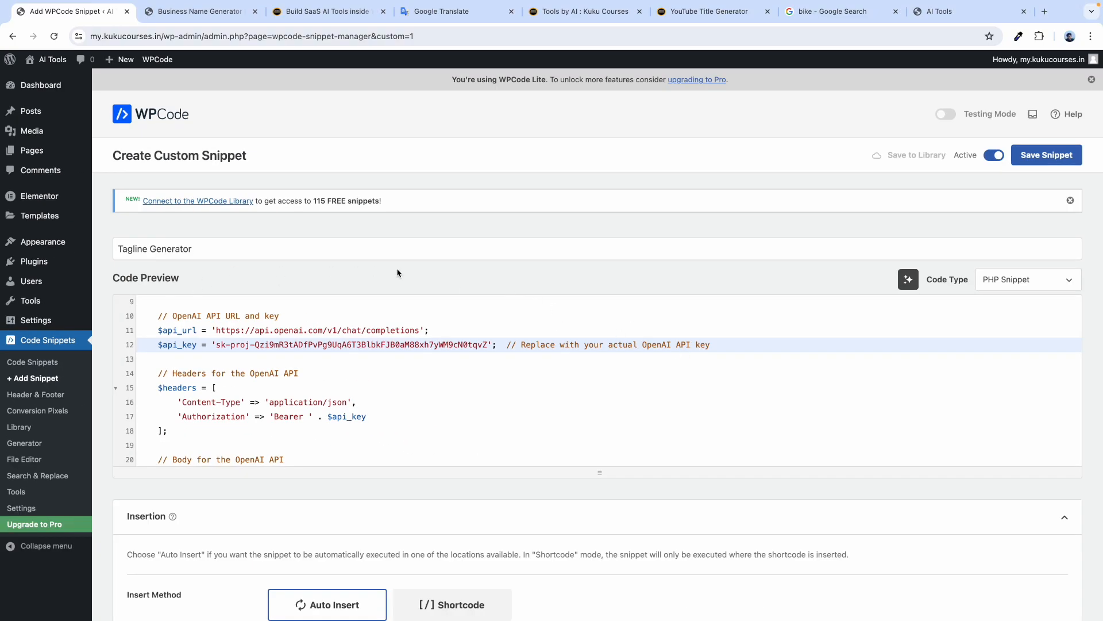
click(1042, 165)
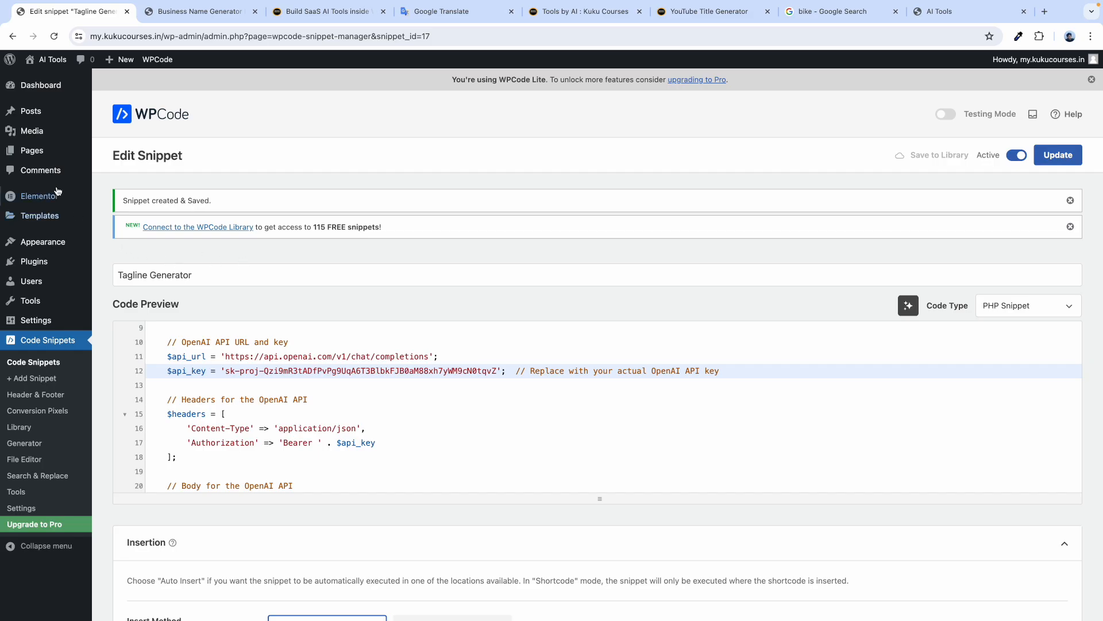
mouse_move(43, 150)
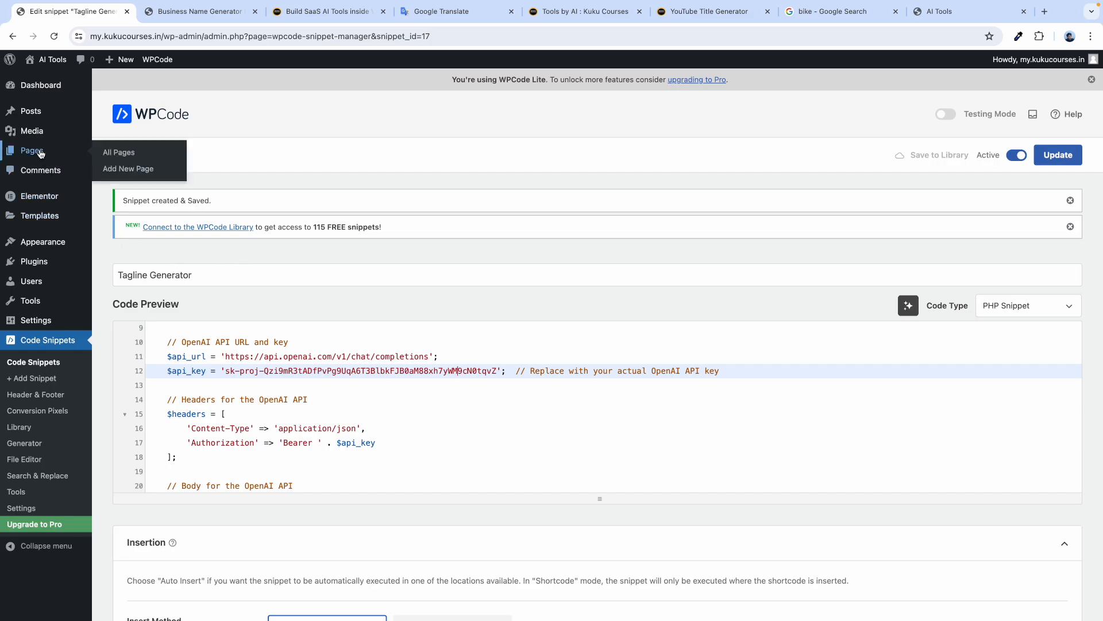
Create and publish a new page titled 'Tagline Generator'.
click(116, 155)
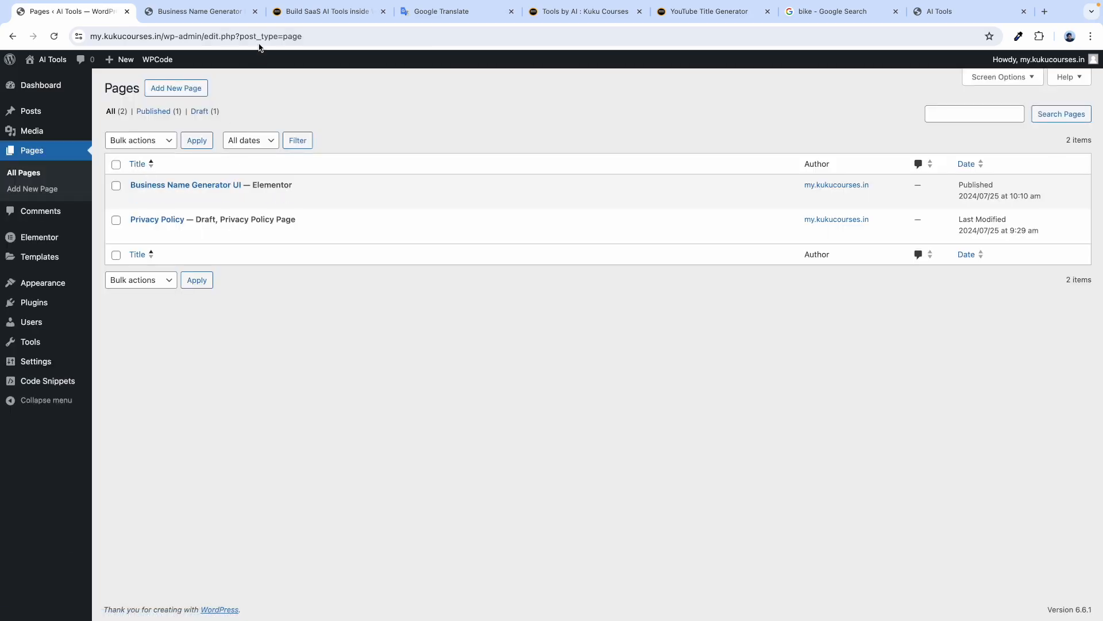
click(255, 12)
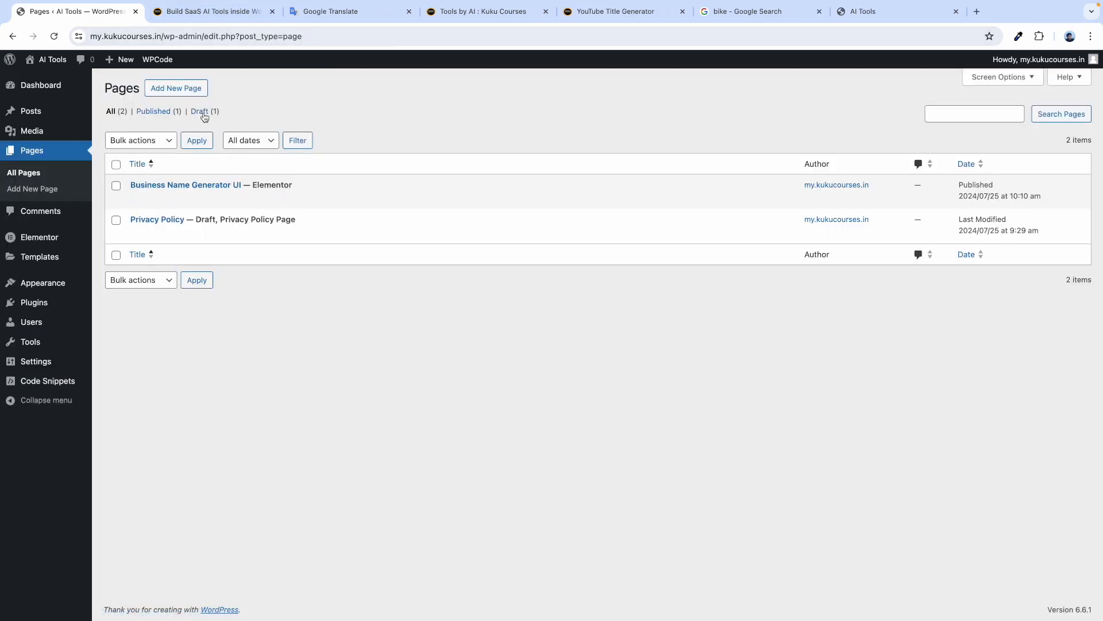
click(176, 89)
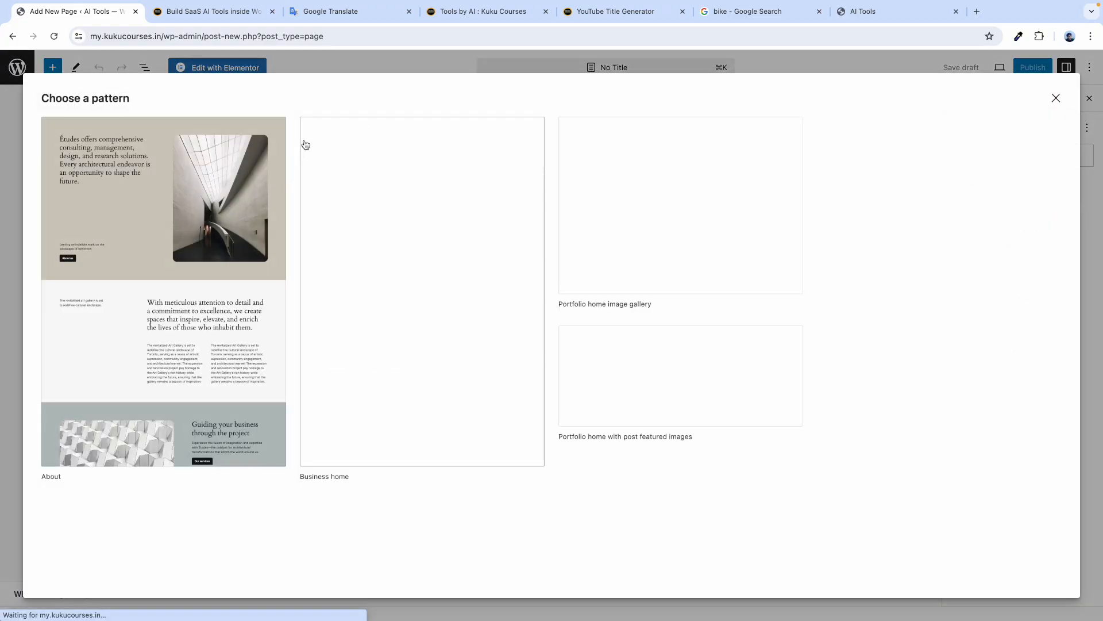
click(1054, 99)
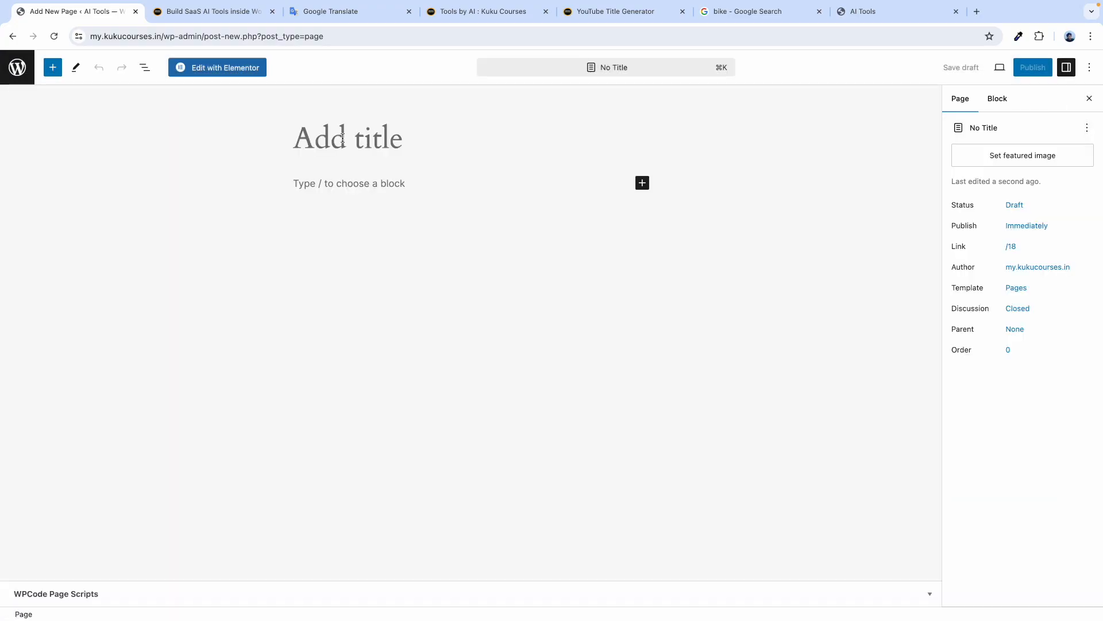
text(Tagli)
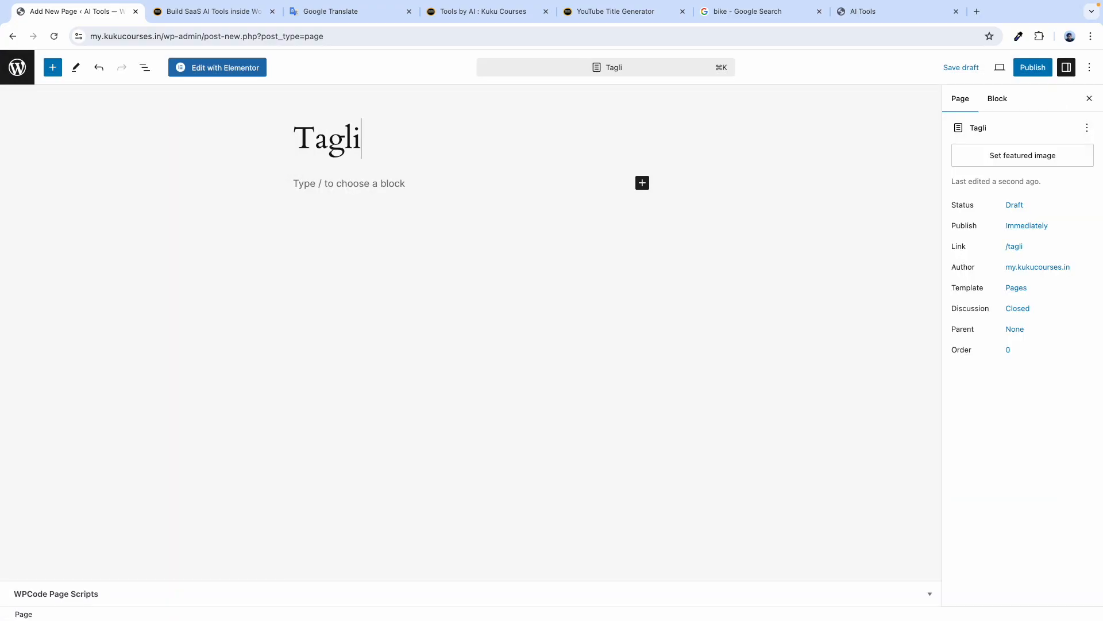
text(ne Gener)
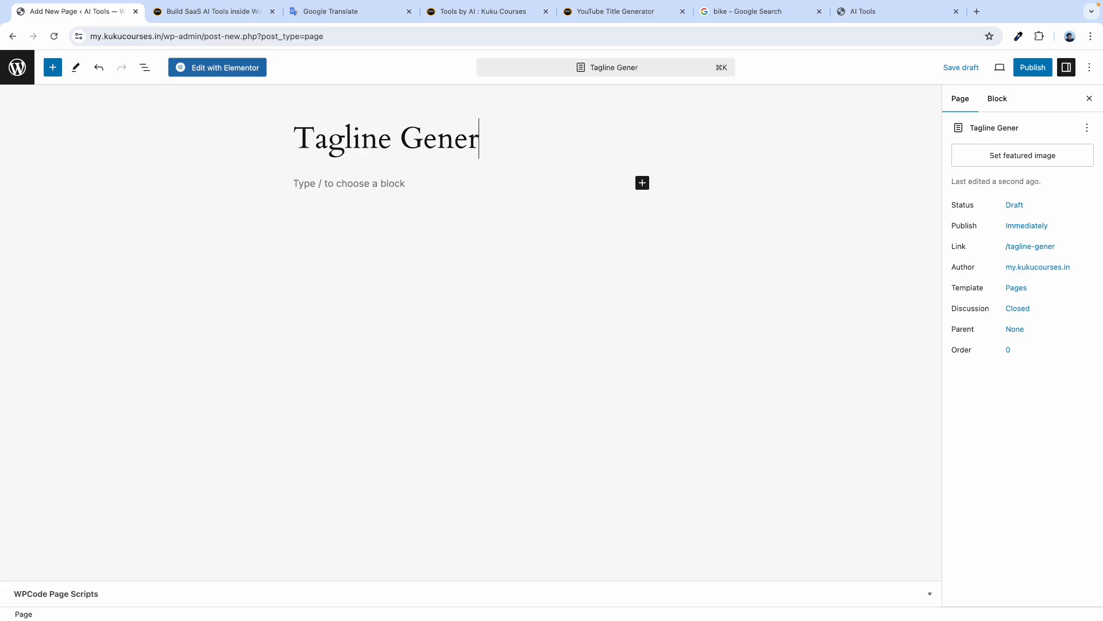
text(ator)
key(Return)
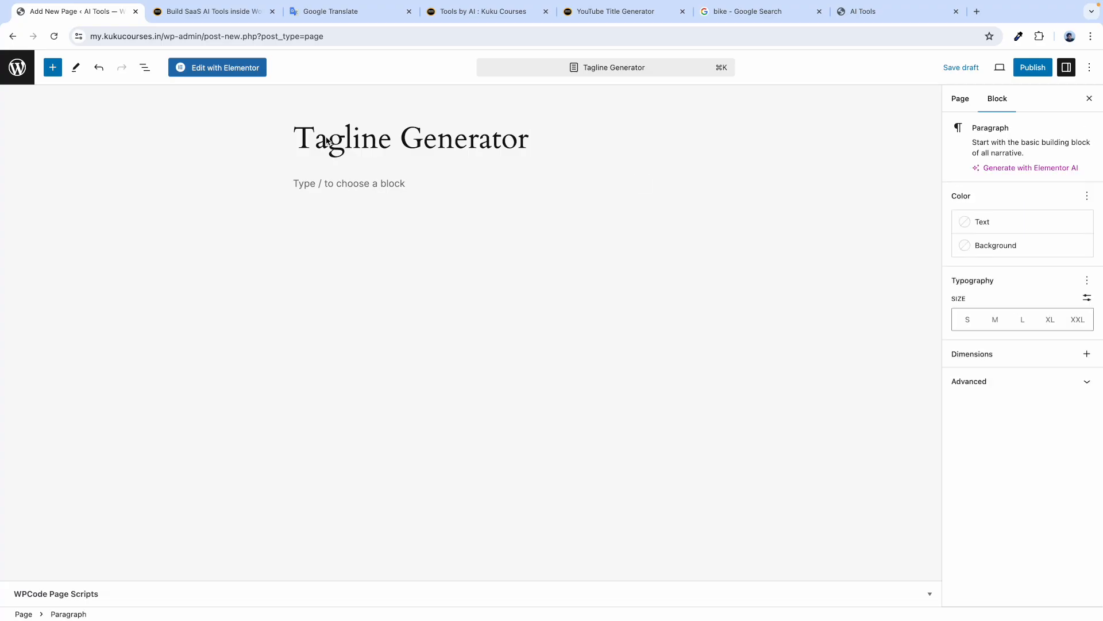
click(1032, 67)
click(983, 68)
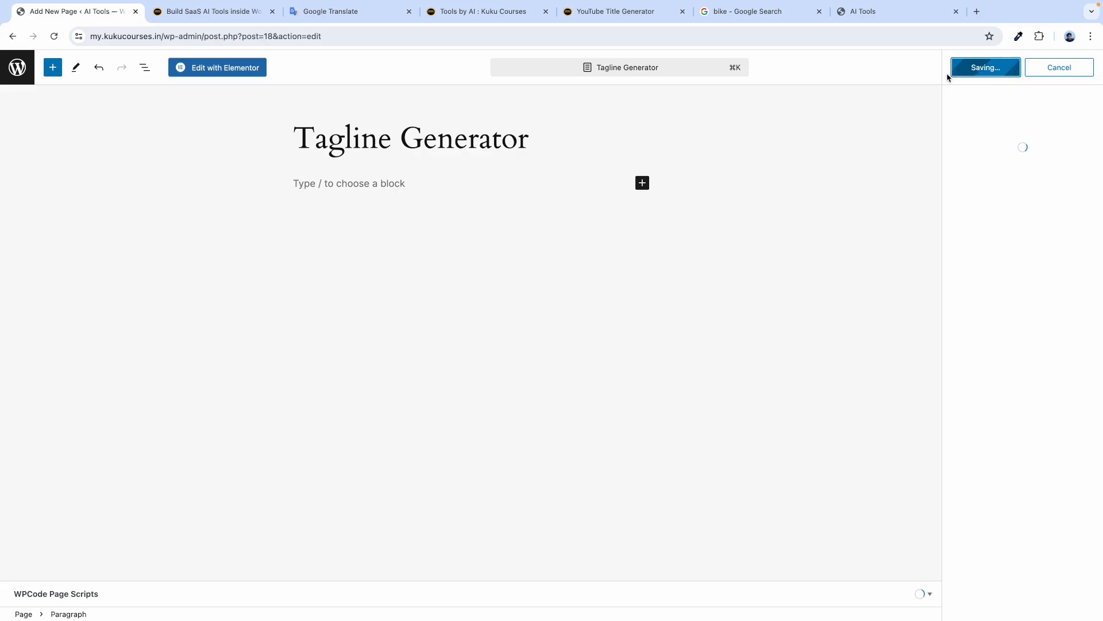
Edit the page in Elementor, set its layout to Elementor Full Width, and add an HTML widget.
click(217, 70)
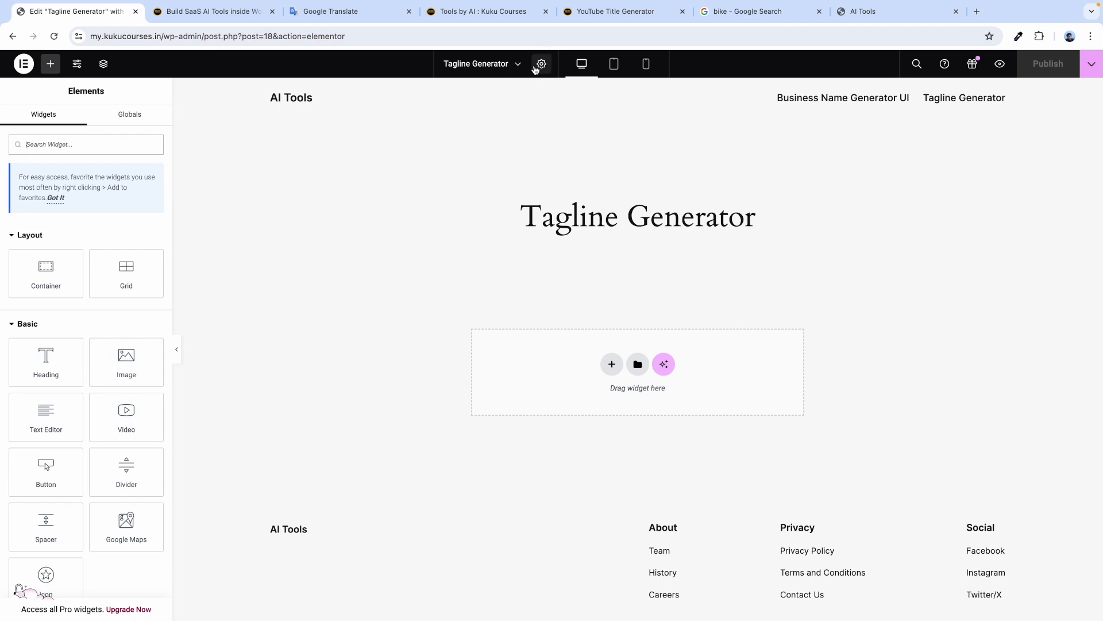
click(541, 64)
click(104, 447)
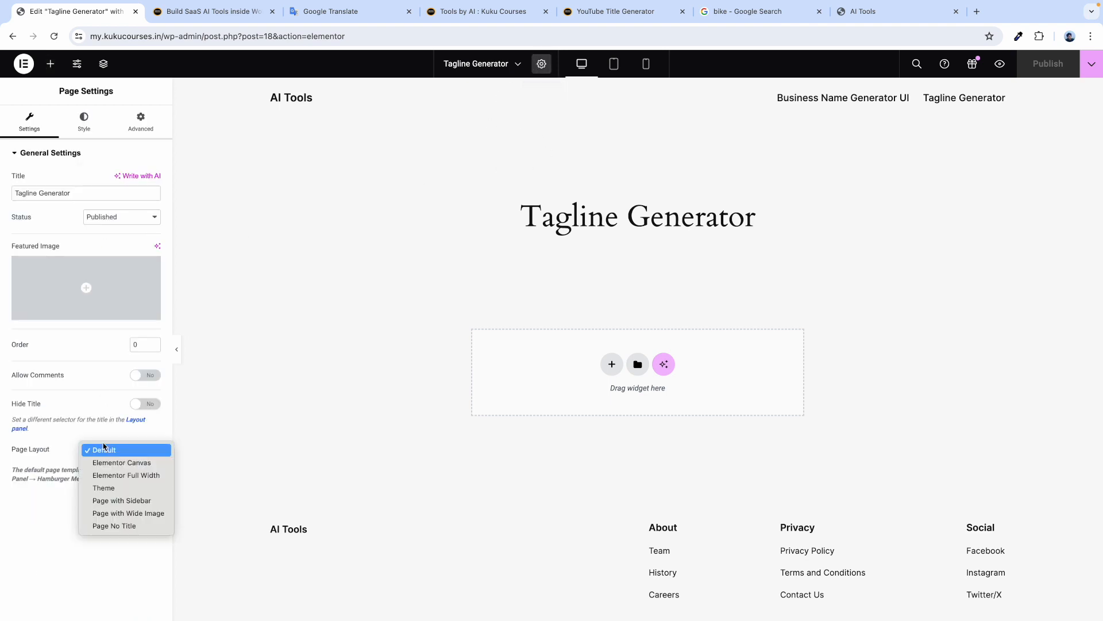
click(106, 478)
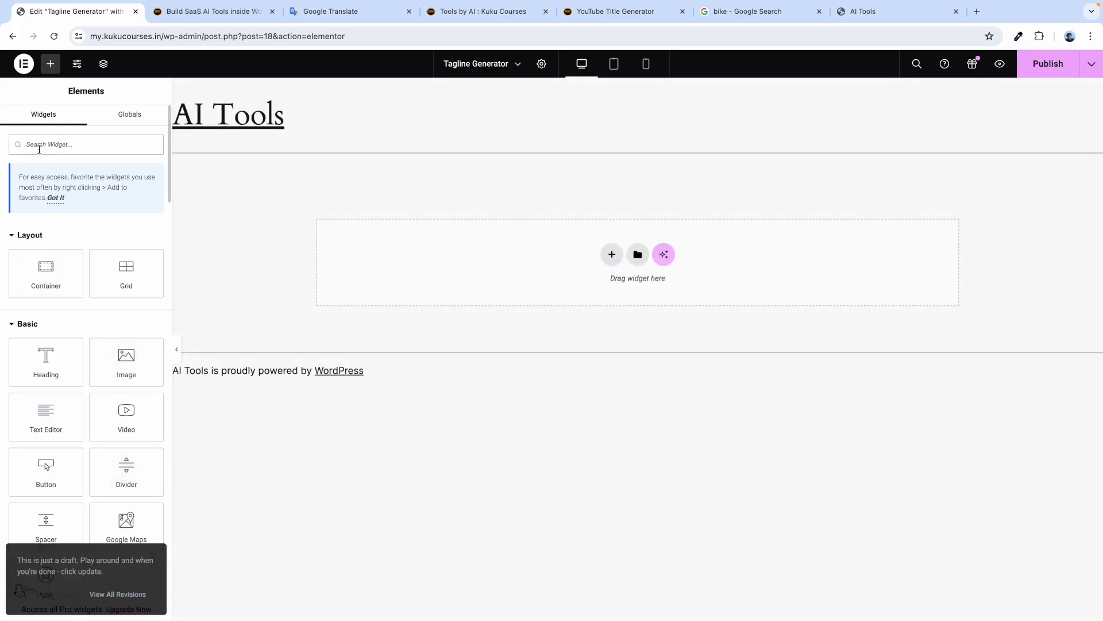
text(html)
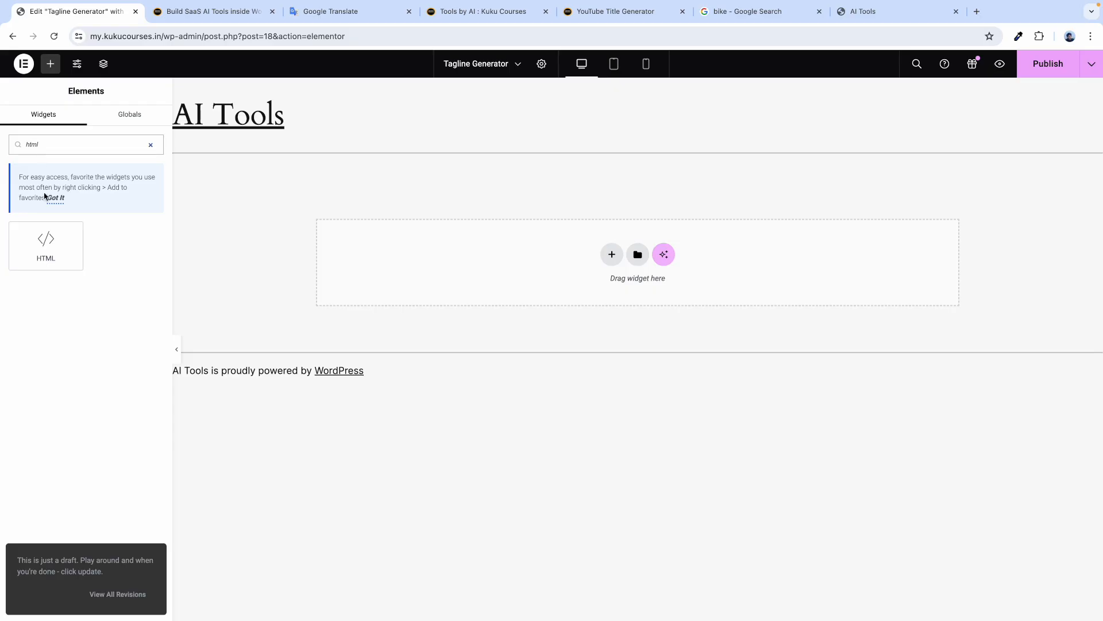
drag(45, 238, 446, 249)
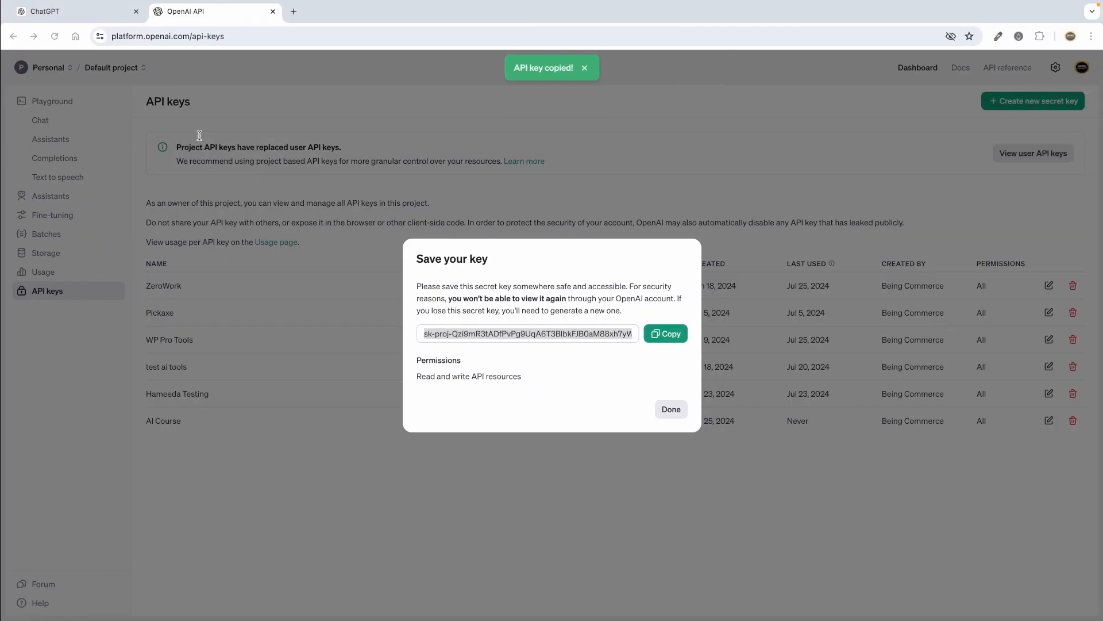
Copy the HTML UI code for the Tagline Generator from ChatGPT's reply.
click(77, 13)
scroll(287, 325, down, 15)
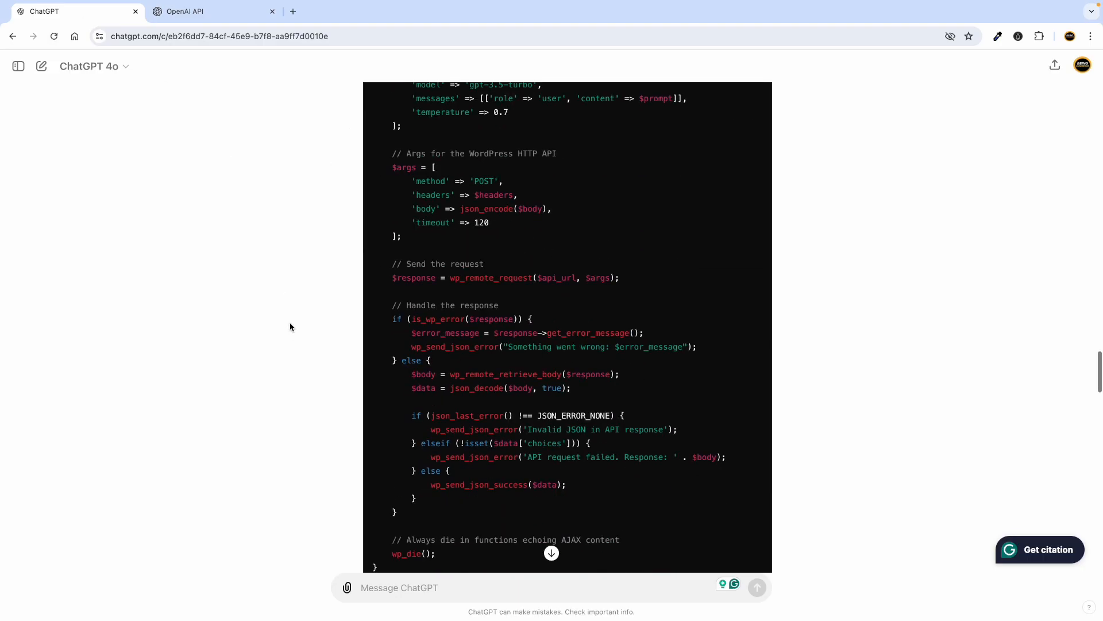
scroll(386, 216, up, 2)
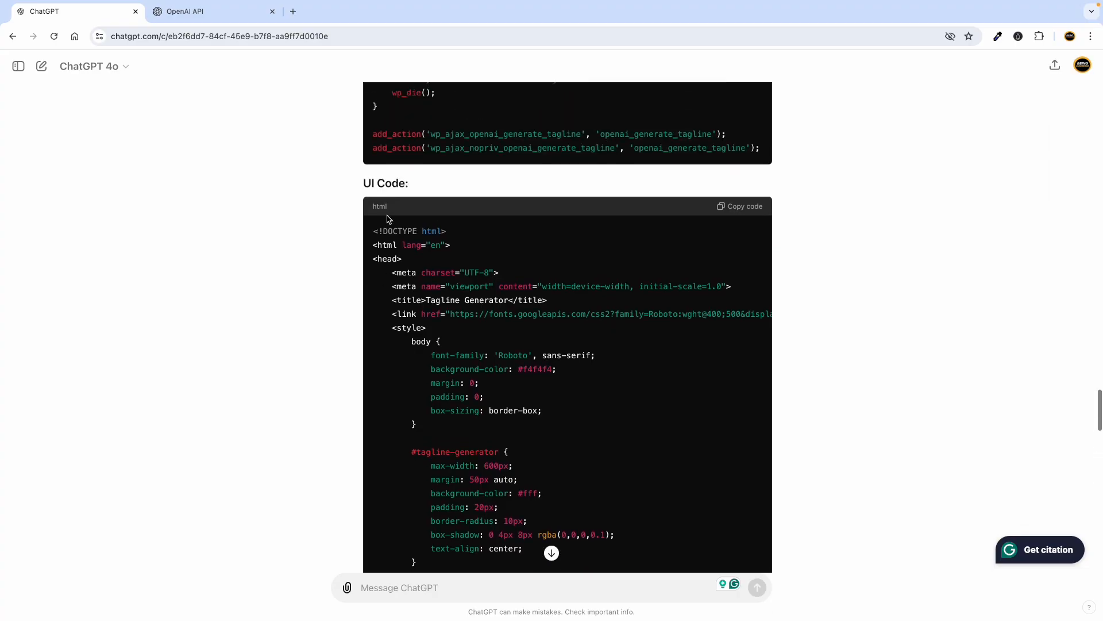
click(741, 207)
scroll(466, 399, down, 7)
scroll(466, 399, down, 15)
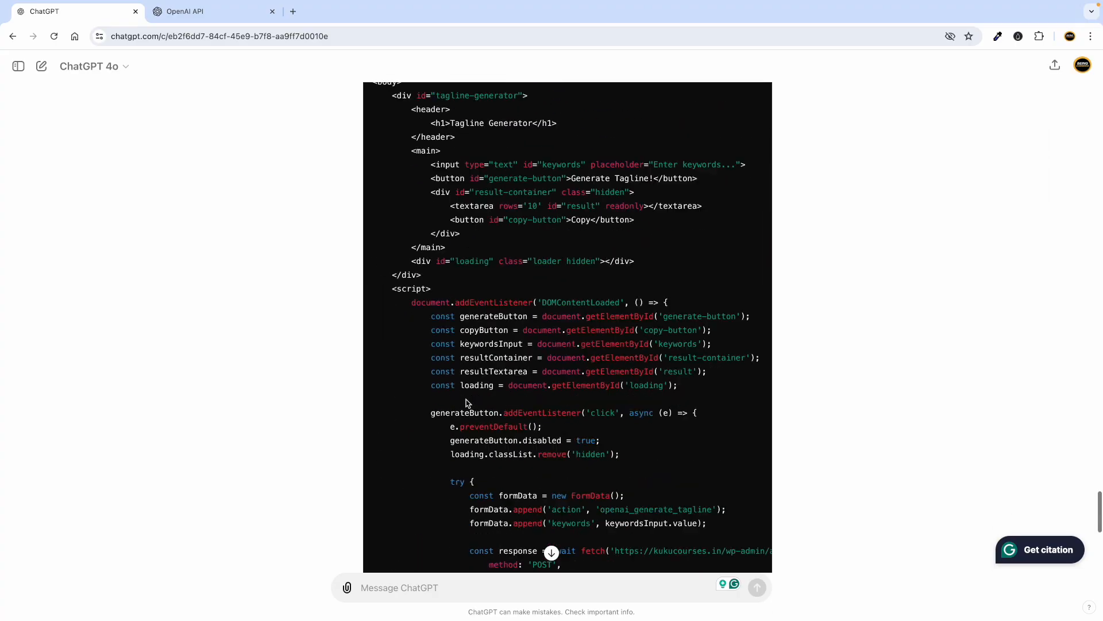
Paste the Tagline Generator HTML into the widget, then review the resource page's reference code.
key(ctrl+Left)
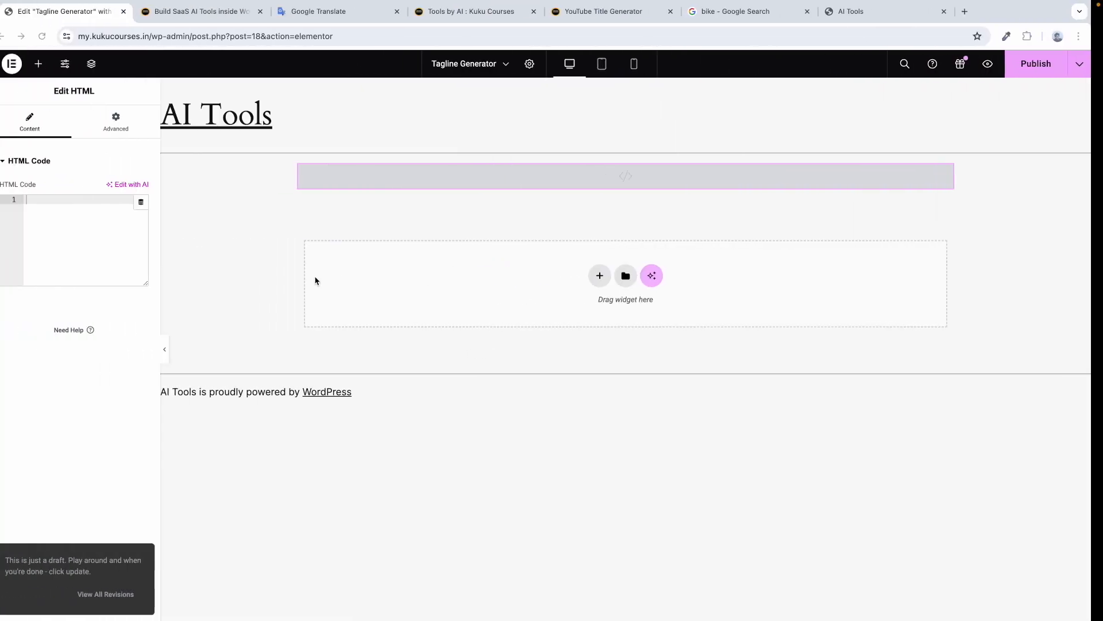
key(super+v)
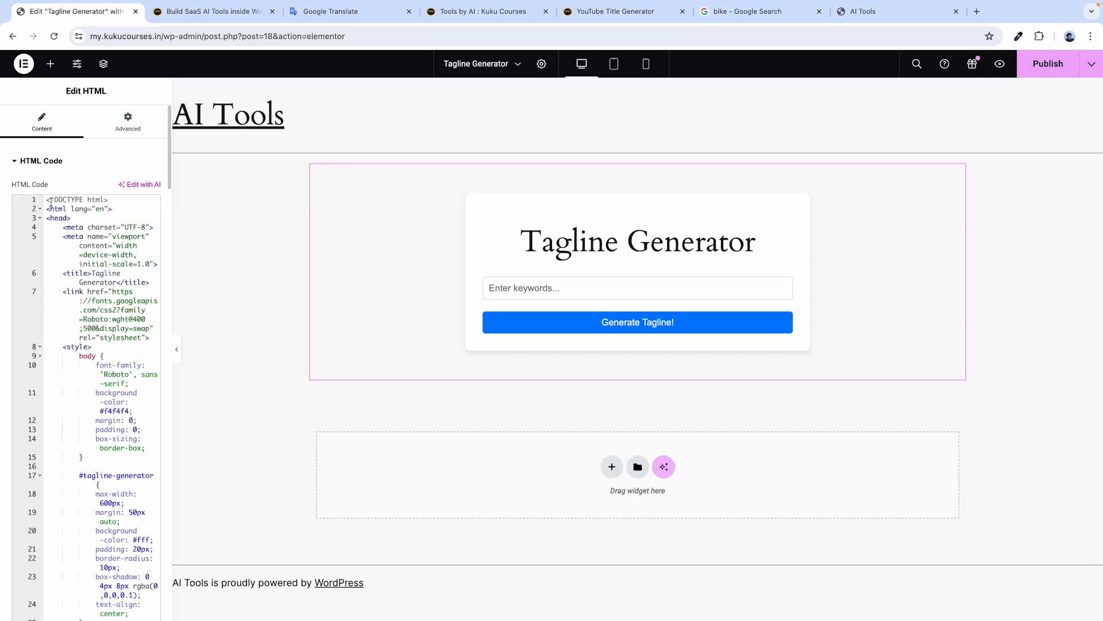
click(227, 16)
scroll(238, 270, down, 12)
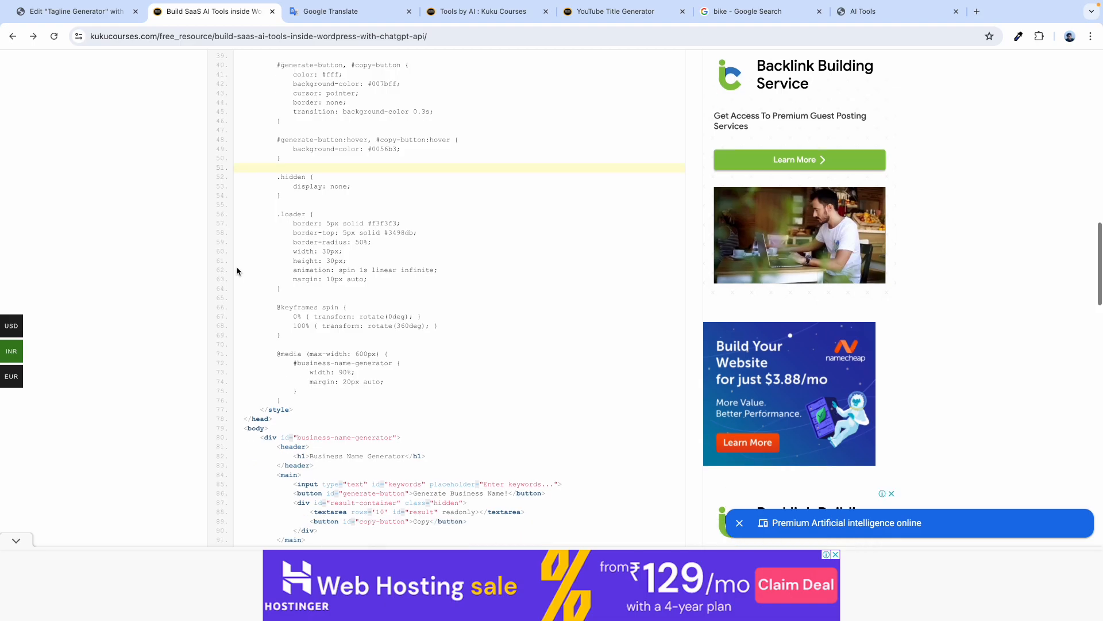
scroll(237, 270, down, 1)
scroll(425, 348, up, 5)
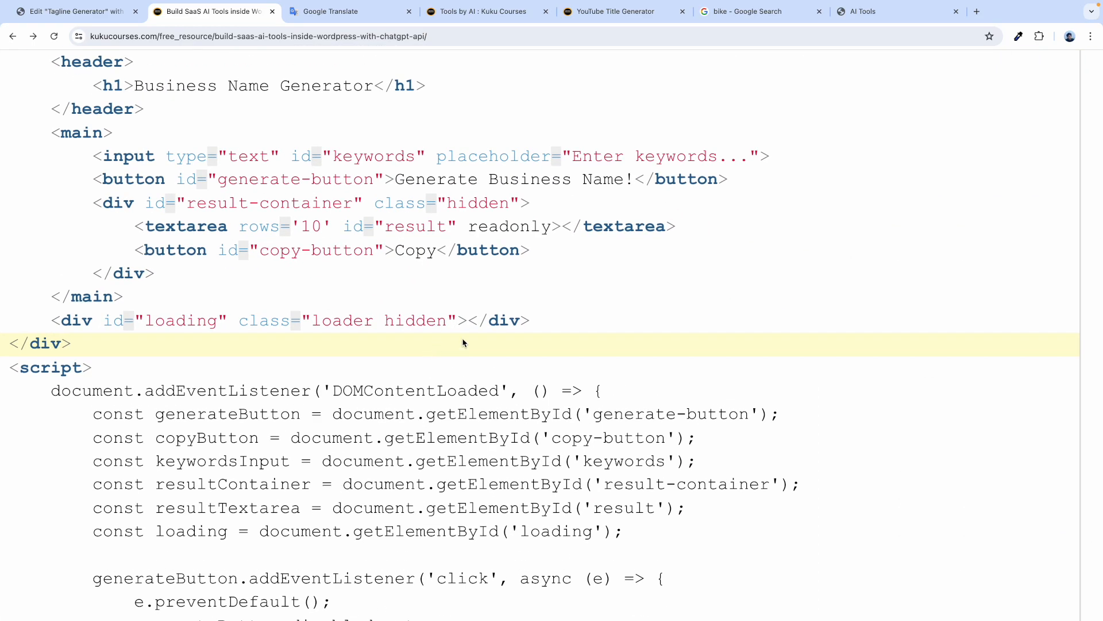
scroll(480, 269, up, 4)
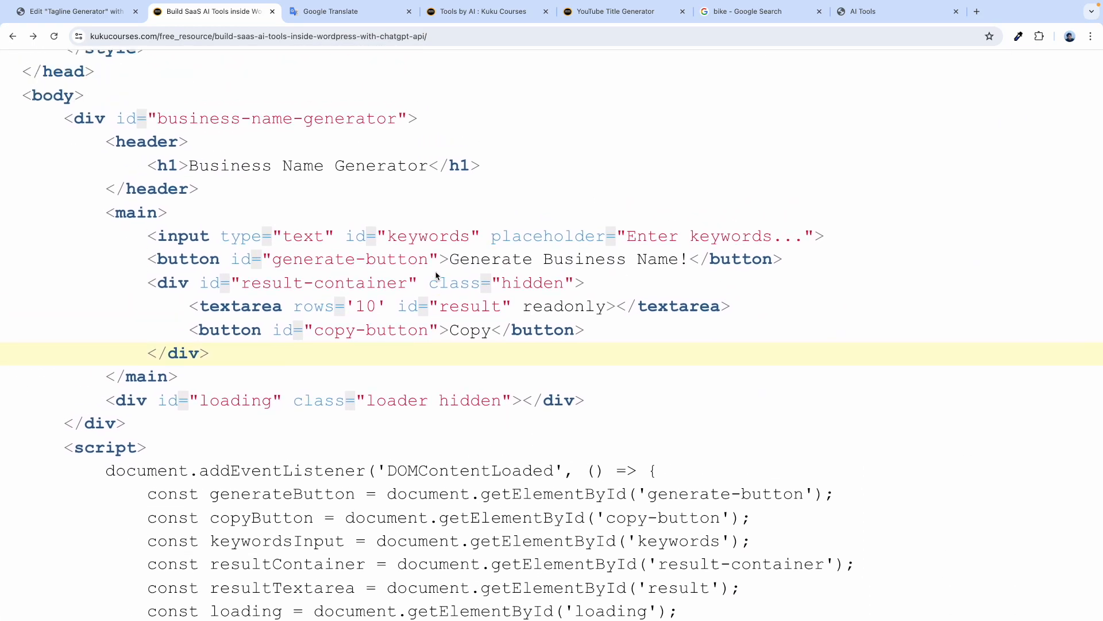
scroll(486, 384, down, 5)
scroll(488, 322, down, 5)
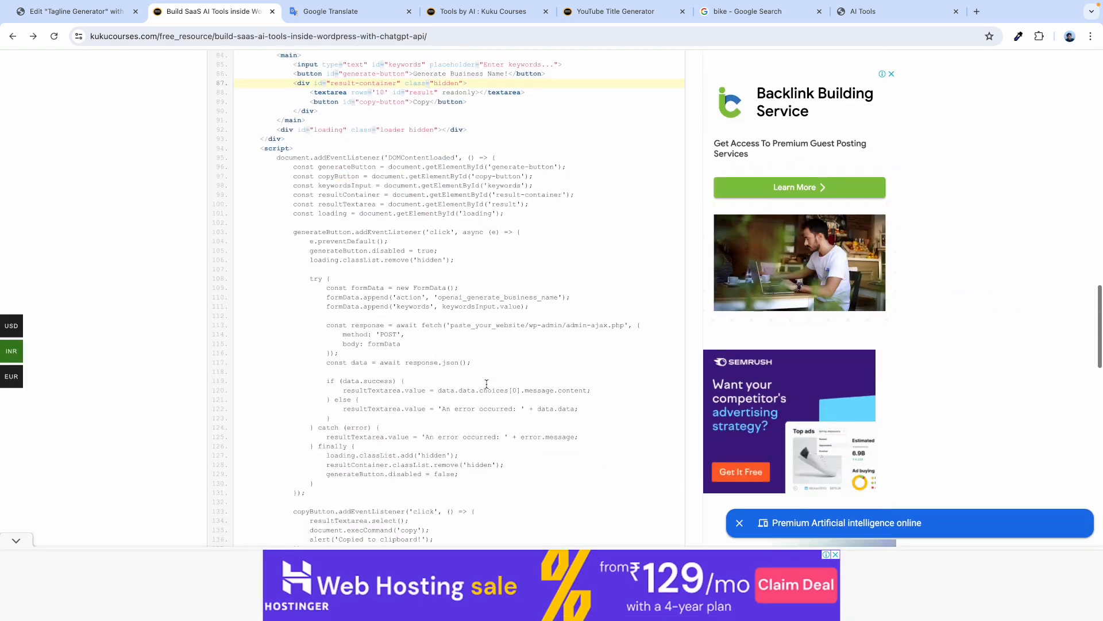
scroll(490, 271, up, 5)
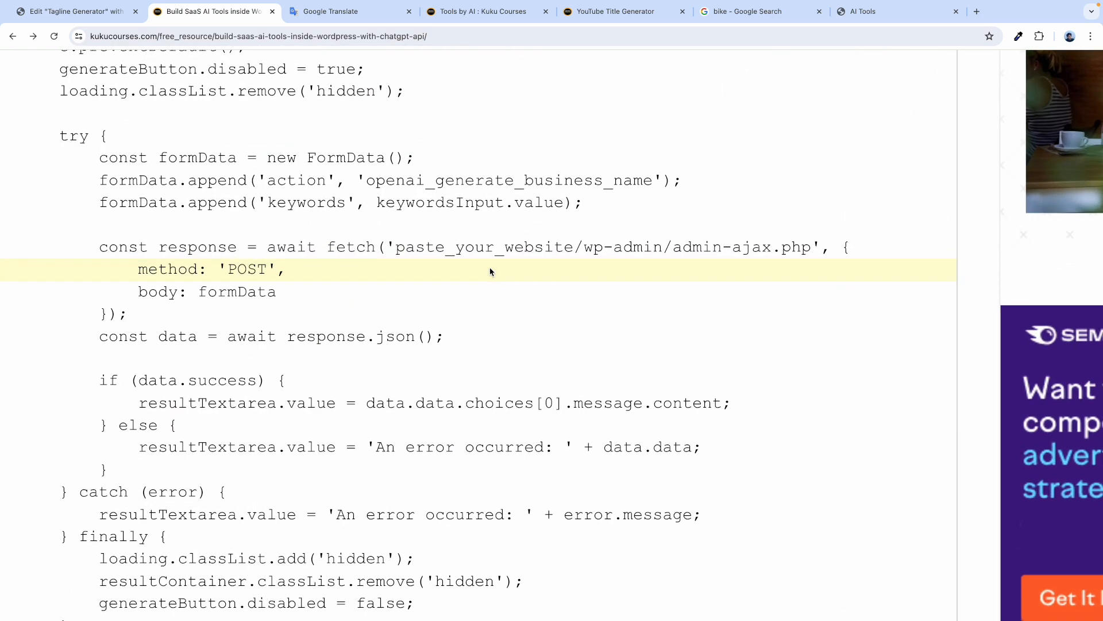
Select the paste_your_website placeholder on the resource page, then search the widget code with Ctrl+F.
double_click(397, 251)
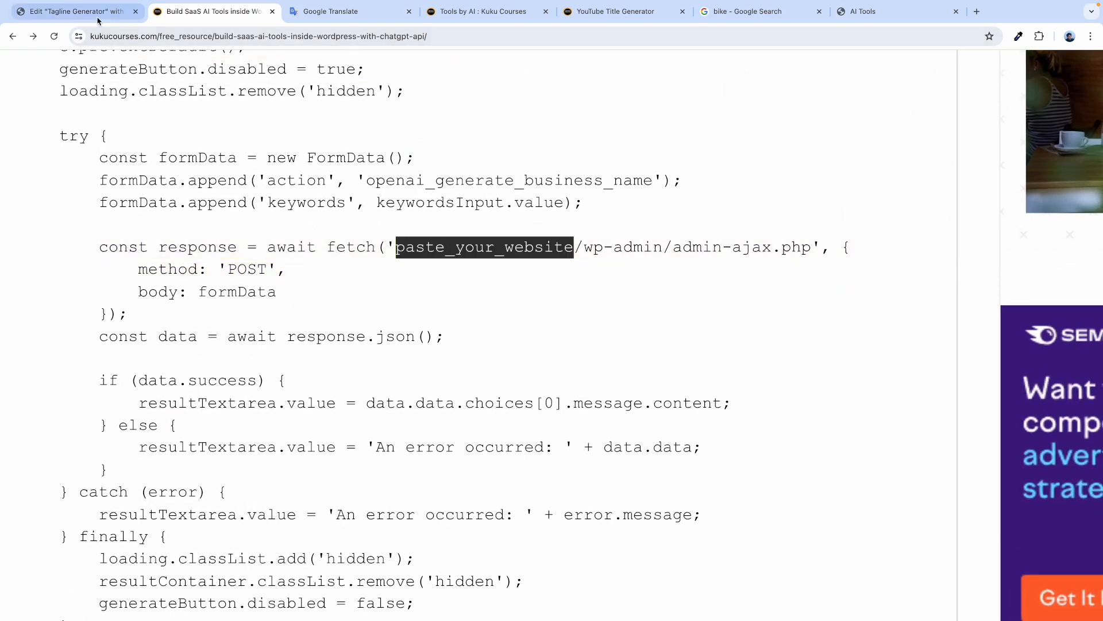
click(98, 19)
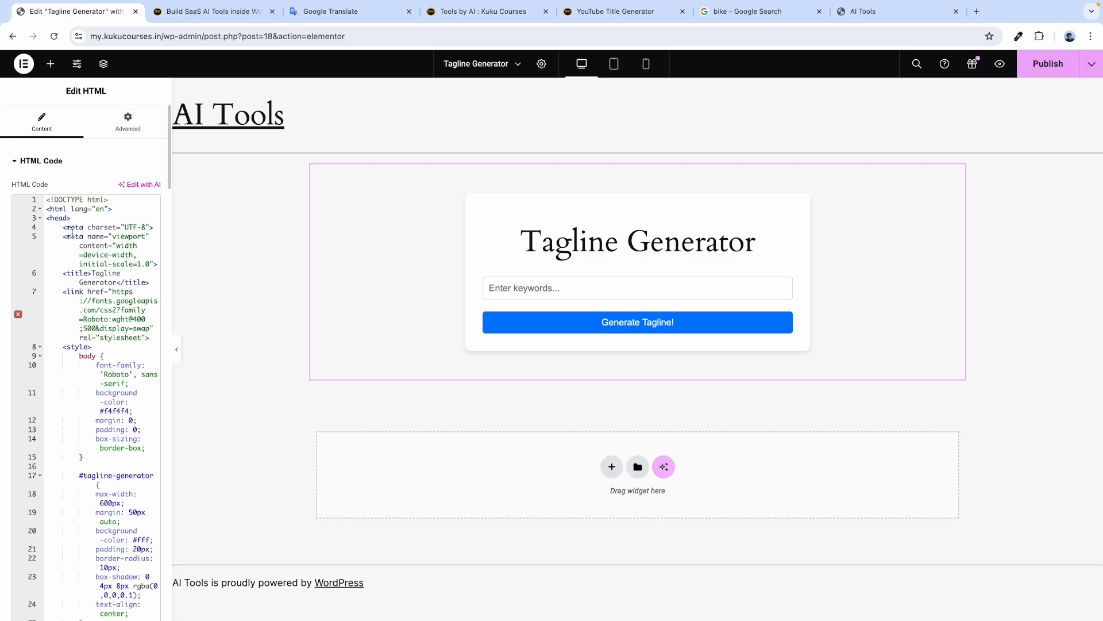
key(ctrl+f)
key(ctrl+v)
scroll(115, 387, down, 20)
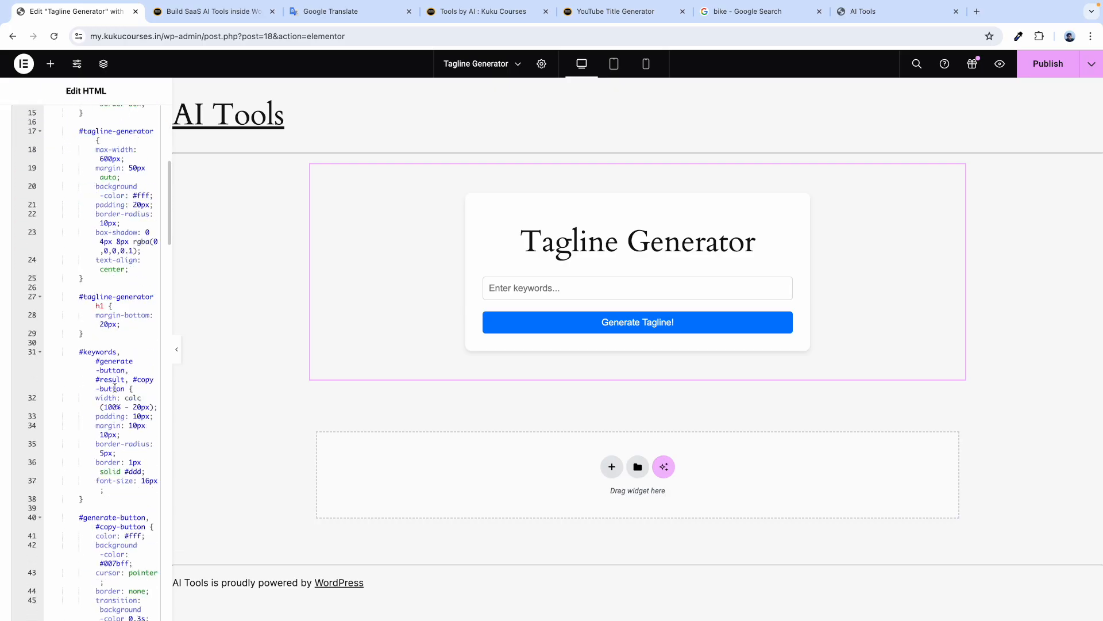
scroll(115, 388, down, 15)
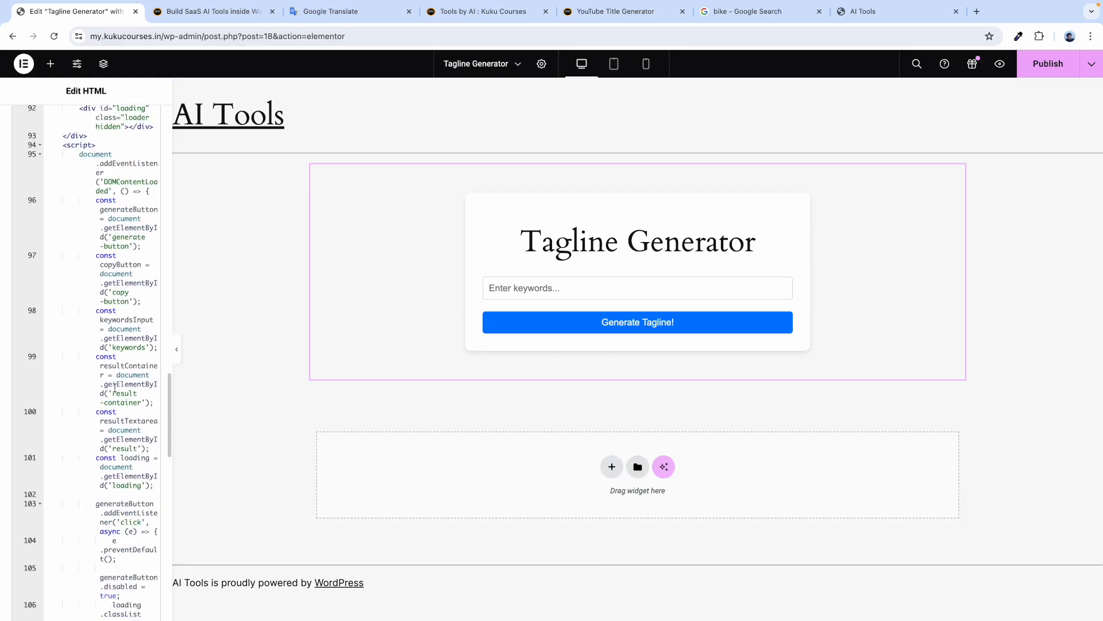
scroll(115, 388, down, 8)
scroll(115, 388, up, 15)
scroll(115, 388, up, 20)
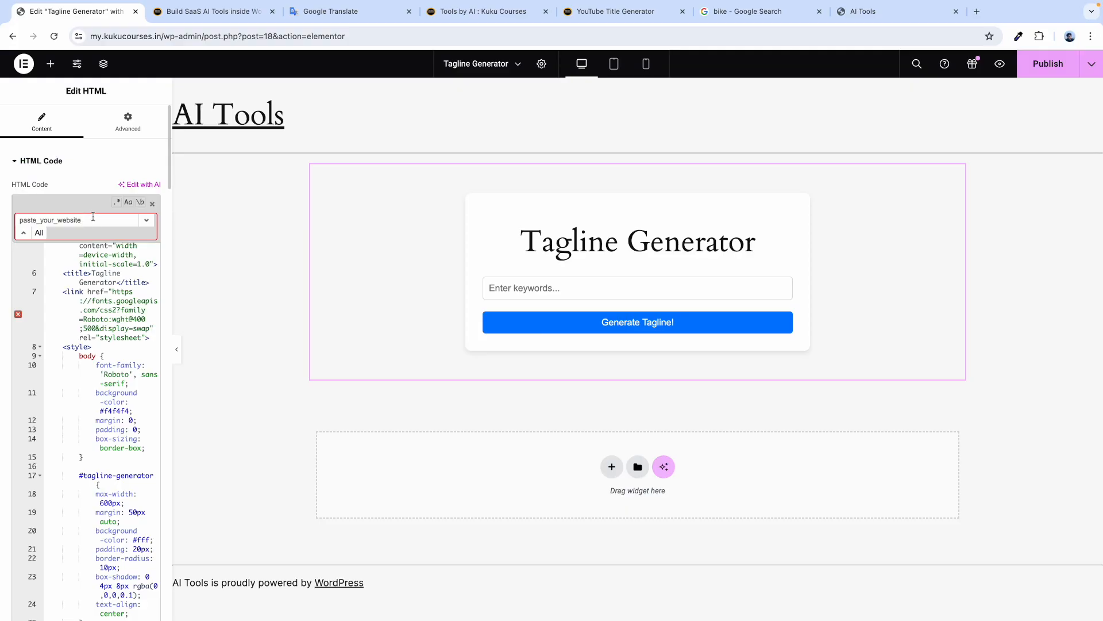
double_click(48, 219)
key(BackSpace)
key(ctrl+v)
scroll(98, 319, down, 10)
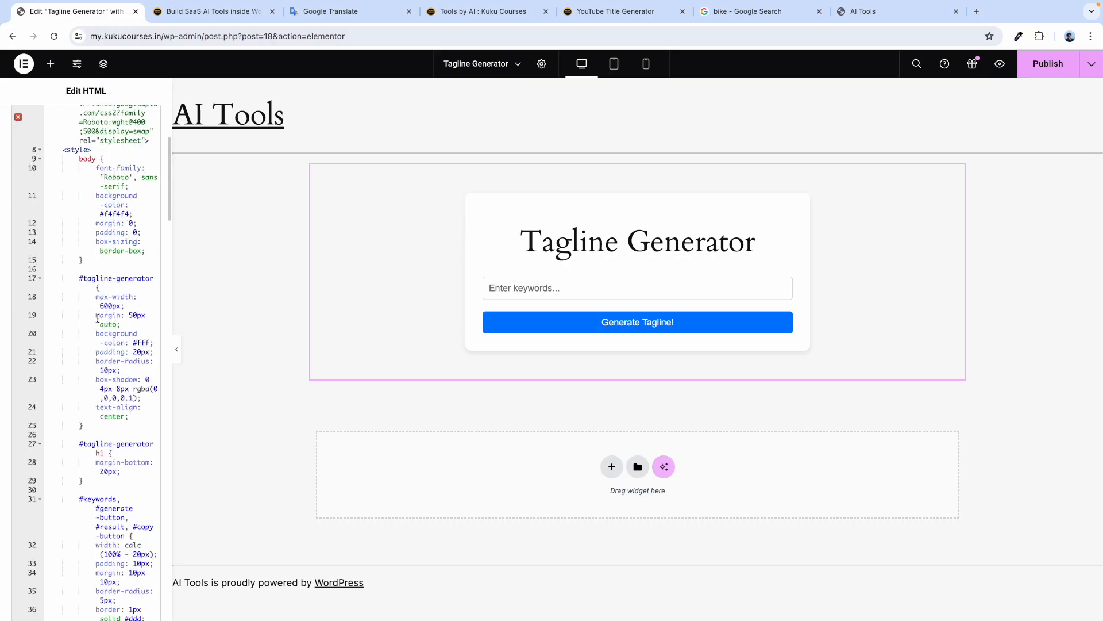
scroll(98, 318, down, 10)
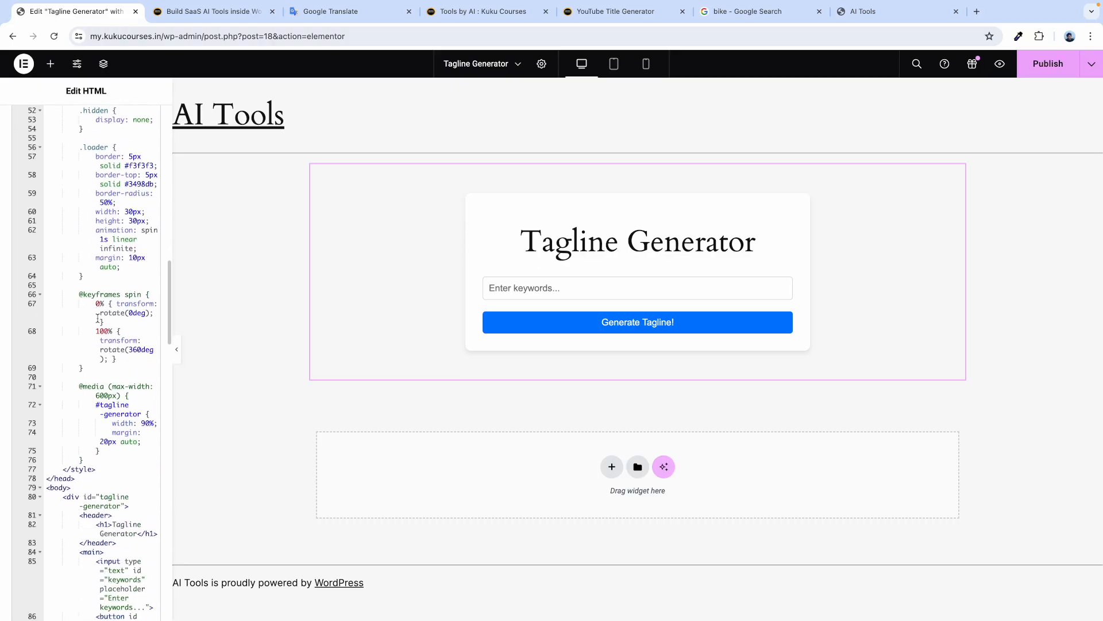
scroll(97, 319, down, 5)
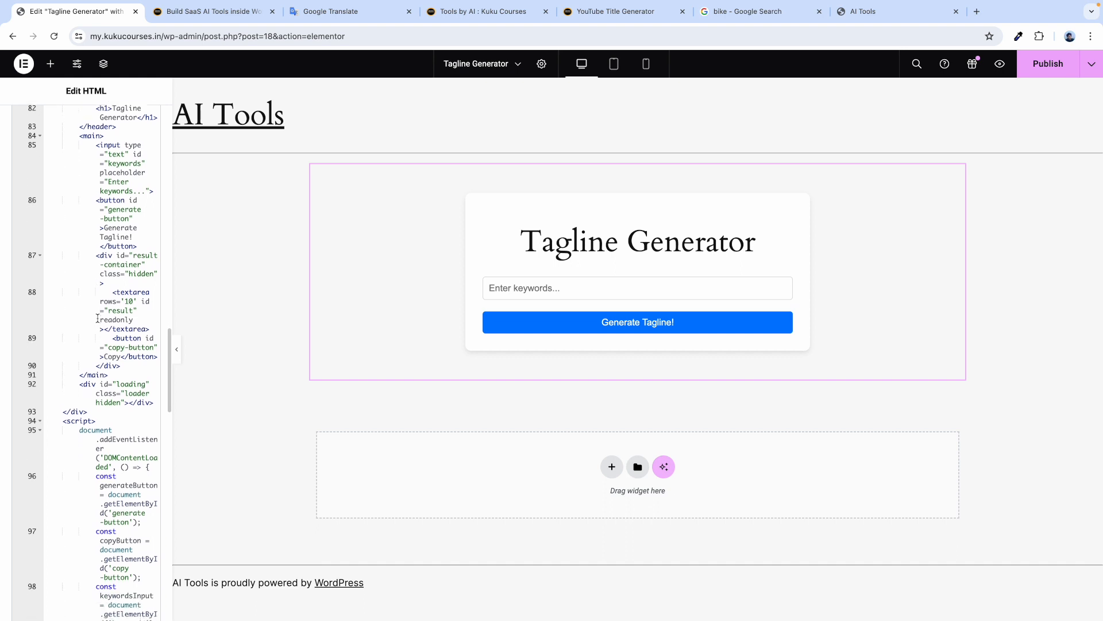
scroll(98, 318, down, 8)
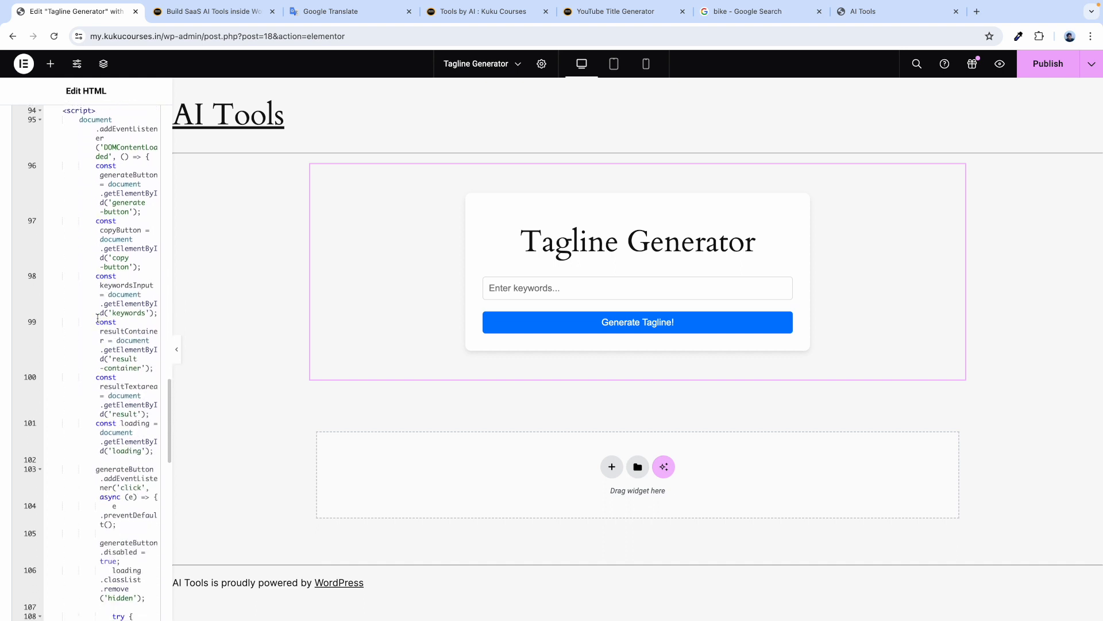
scroll(97, 319, down, 6)
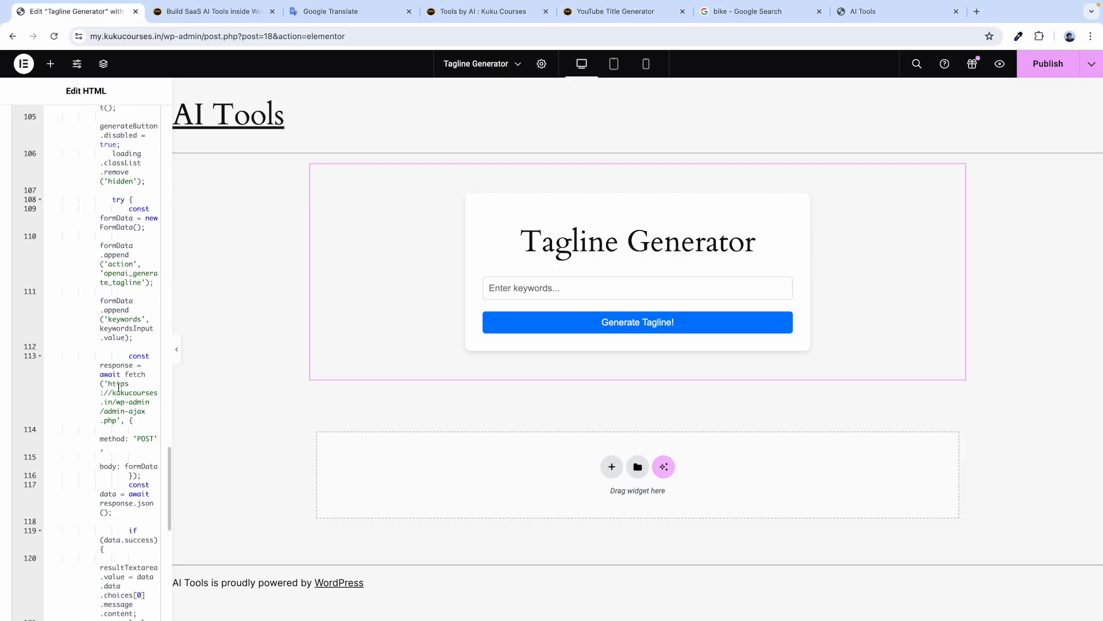
Select the old domain in the fetch URL, delete it, then undo the deletion.
scroll(118, 387, down, 3)
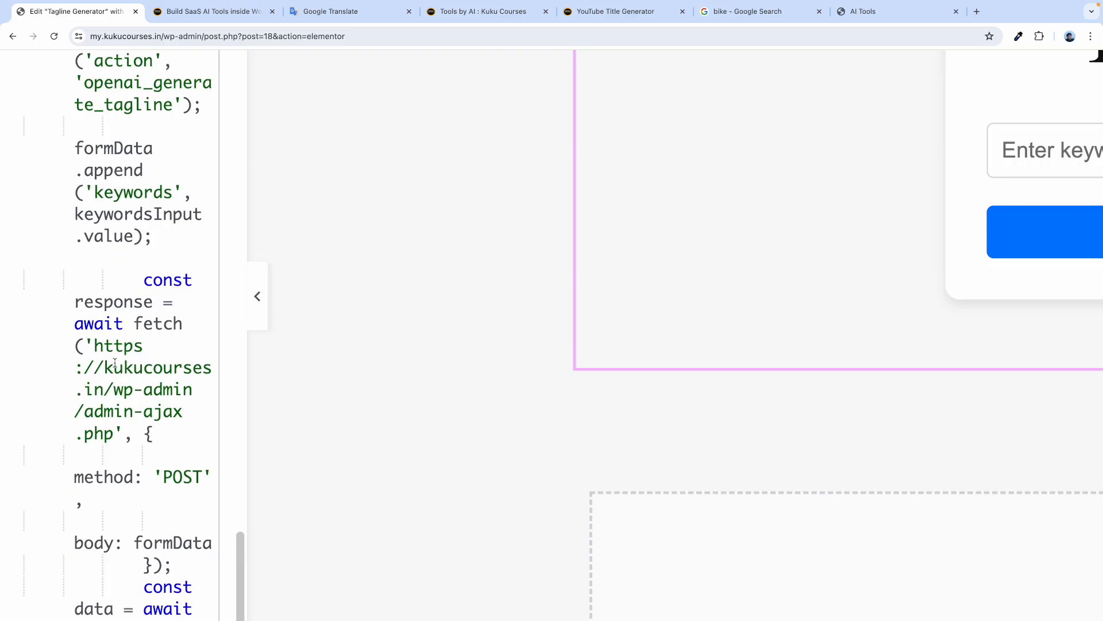
drag(98, 347, 107, 383)
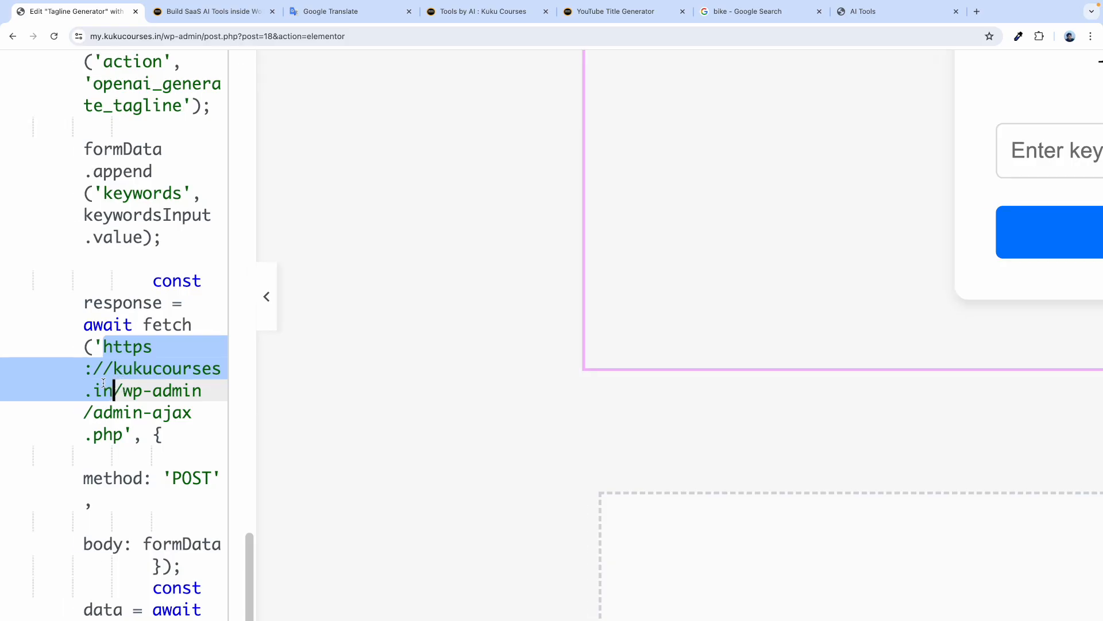
scroll(106, 384, left, 3)
key(BackSpace)
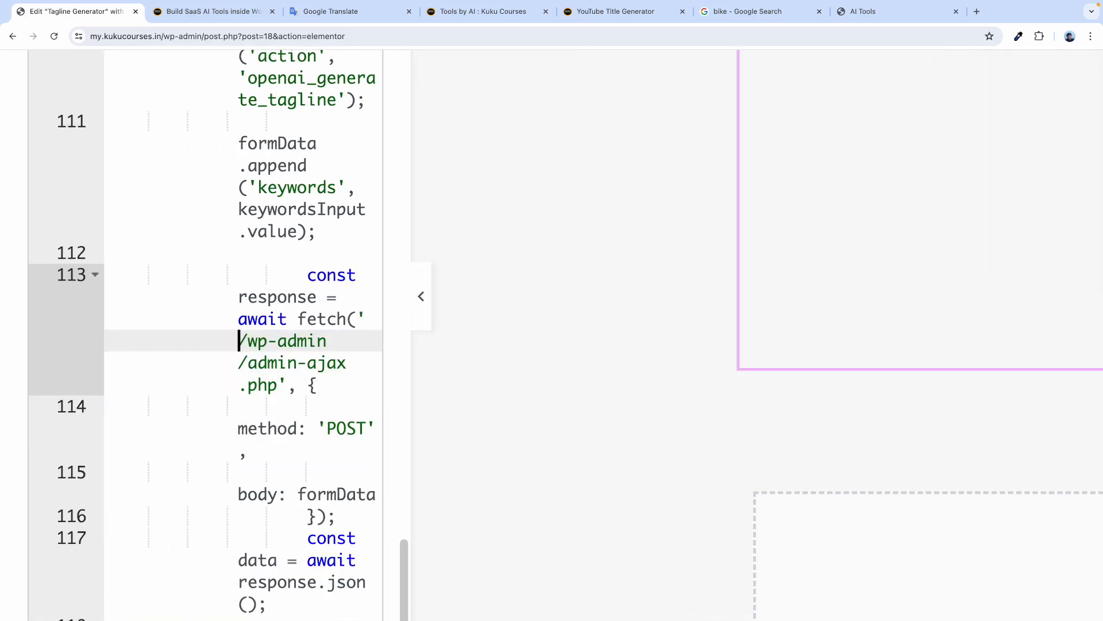
key(super+z)
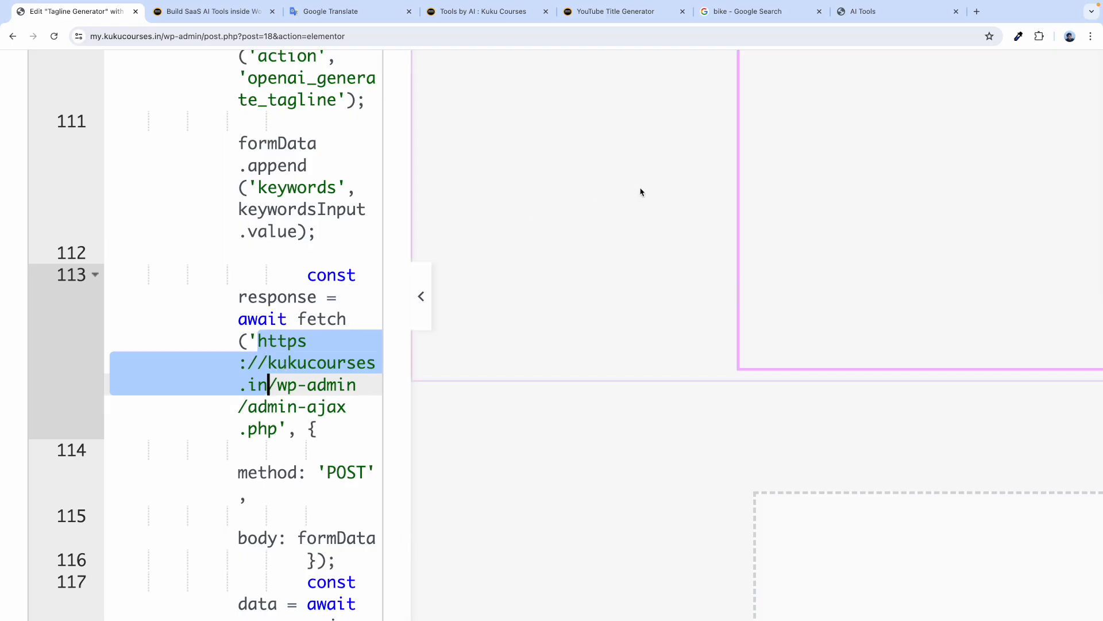
Copy the site's full address from the AI Tools tab's address bar.
click(881, 17)
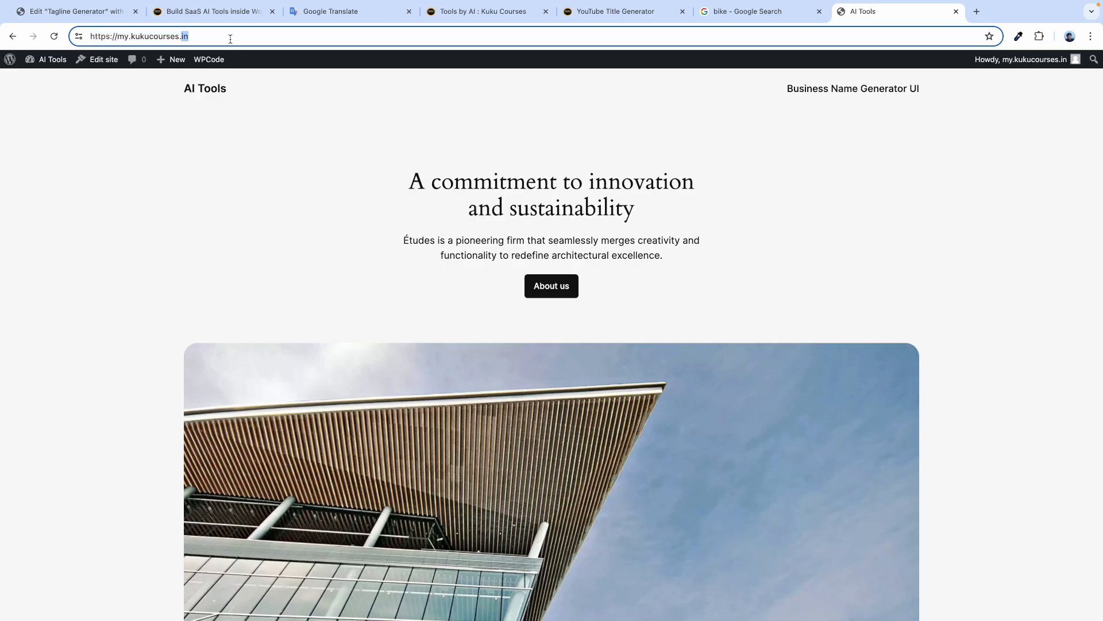
double_click(110, 38)
drag(203, 35, 95, 35)
right_click(105, 35)
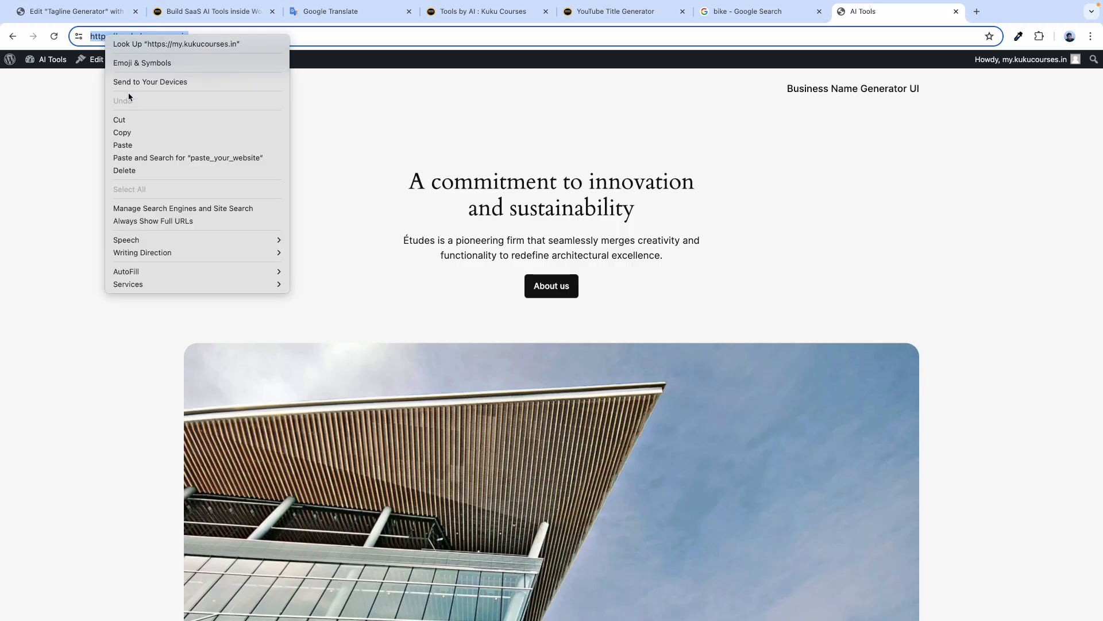
click(122, 130)
Paste the site address over the fetch URL's domain and remove the doubled slash before wp-admin.
click(65, 12)
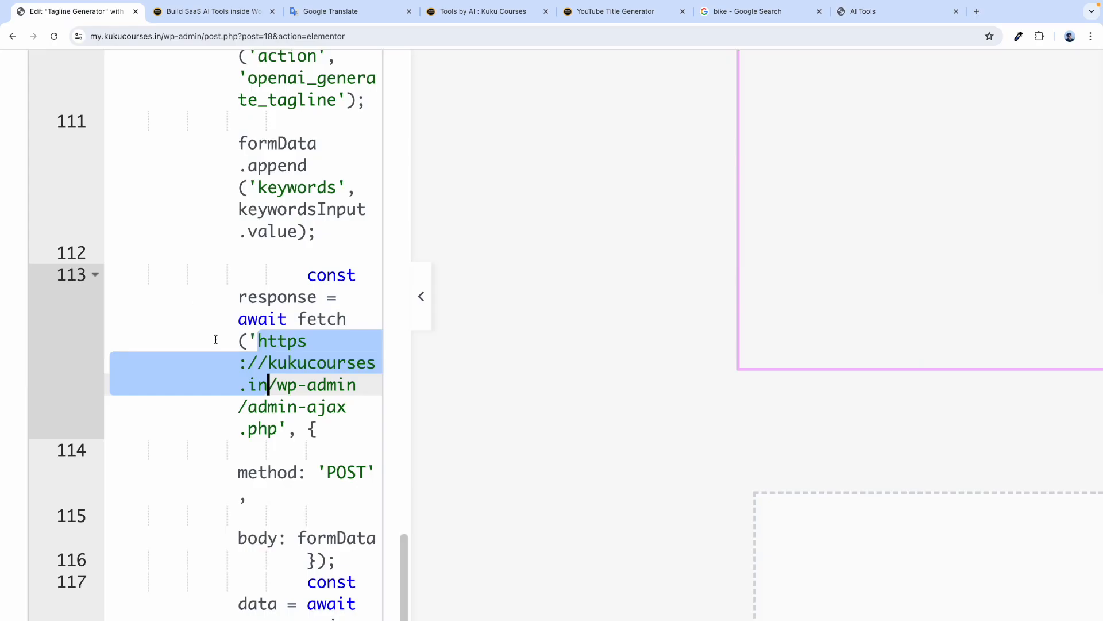
click(259, 340)
drag(259, 337, 269, 376)
key(ctrl+v)
key(BackSpace)
click(308, 406)
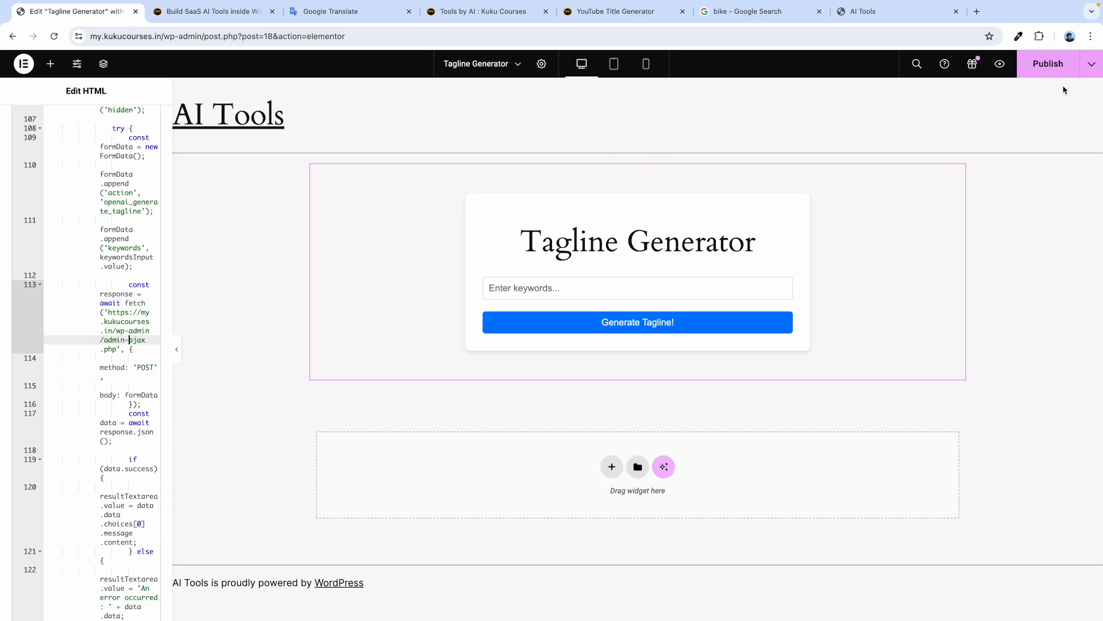
Publish the update, preview the page, and generate a tagline for 'digital world'.
click(1047, 66)
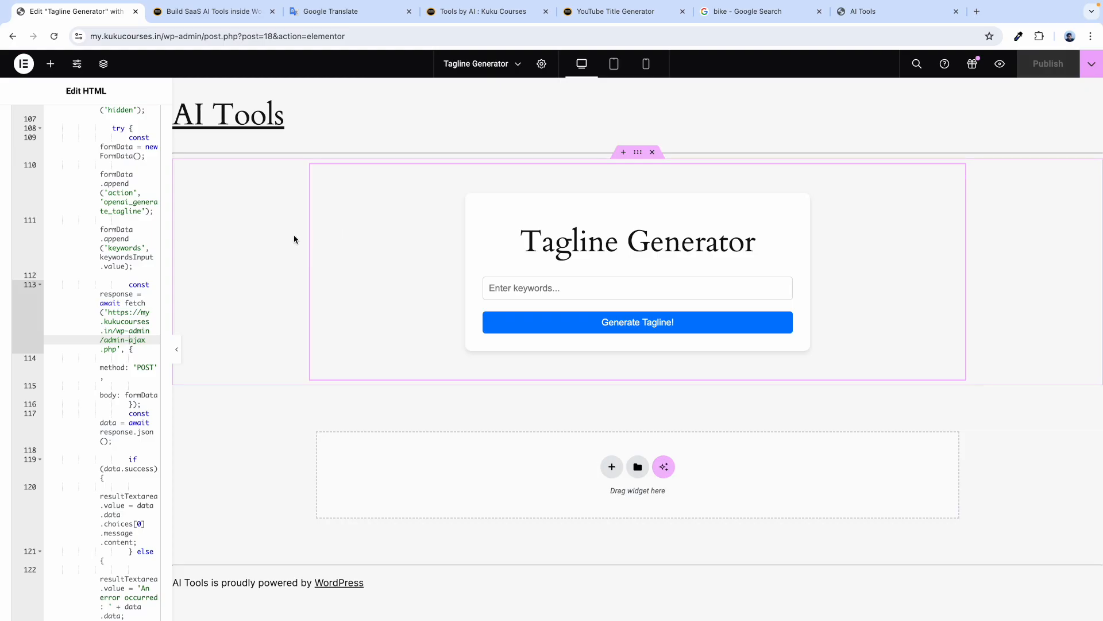
click(379, 33)
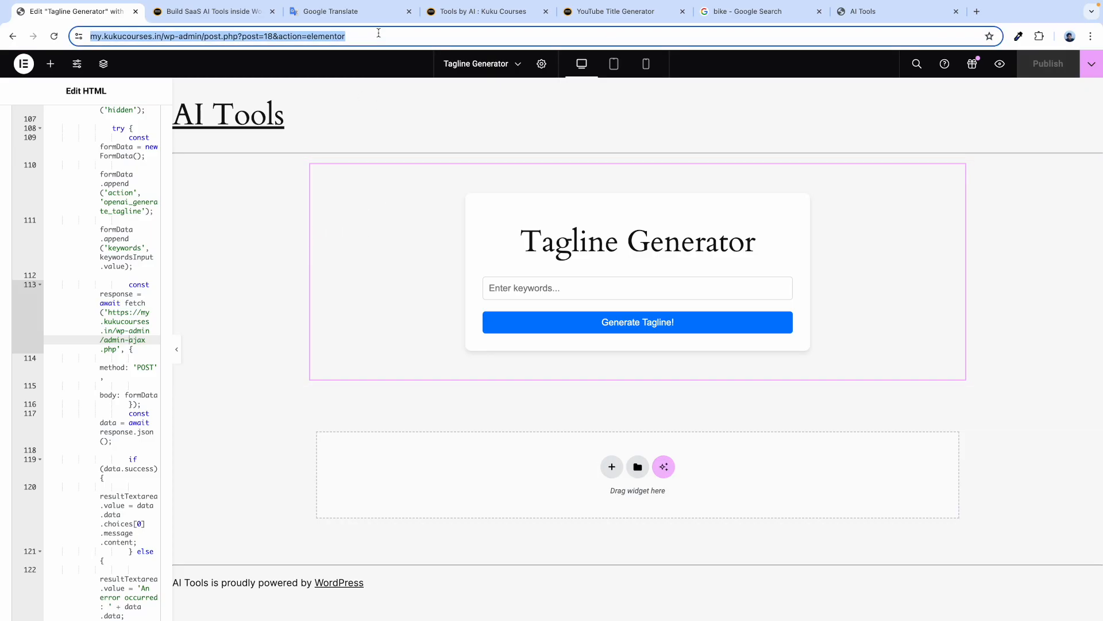
click(1000, 63)
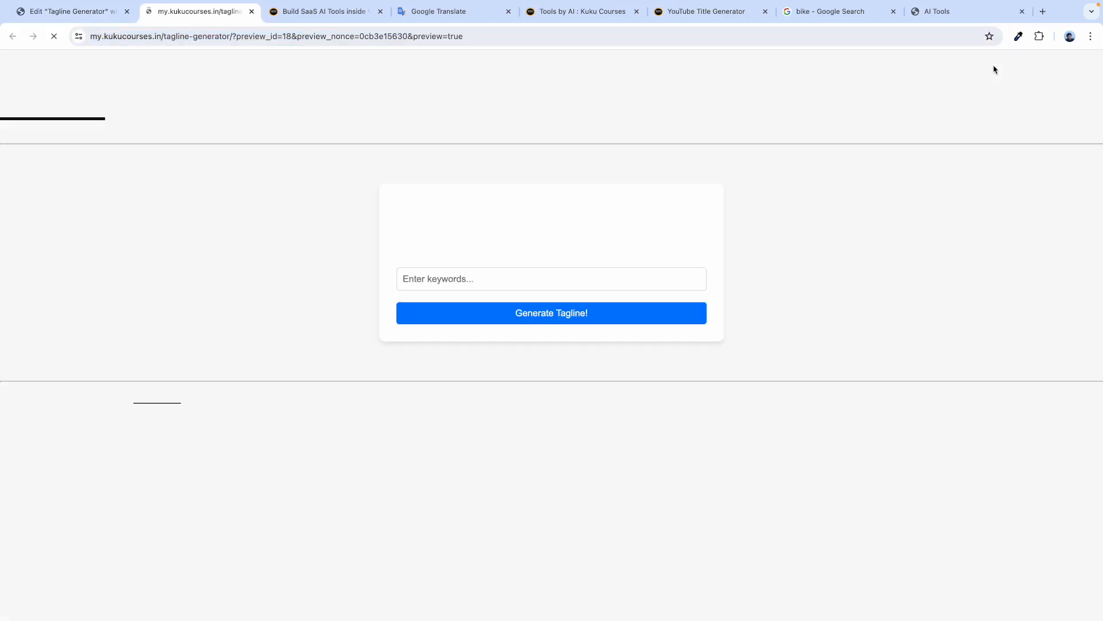
click(435, 275)
text(digital world)
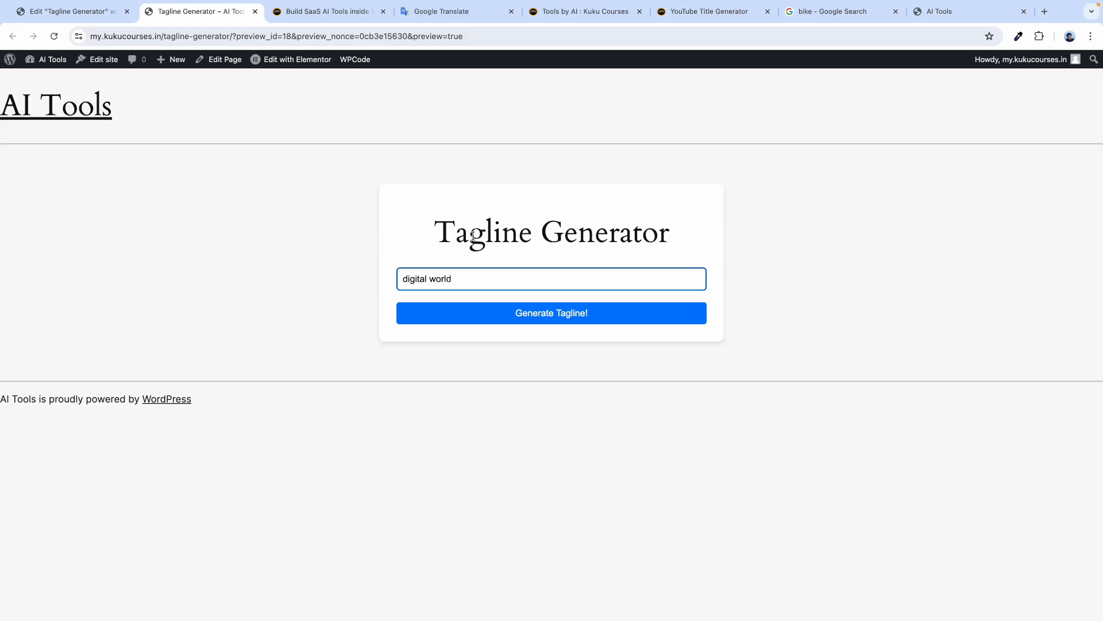
click(549, 316)
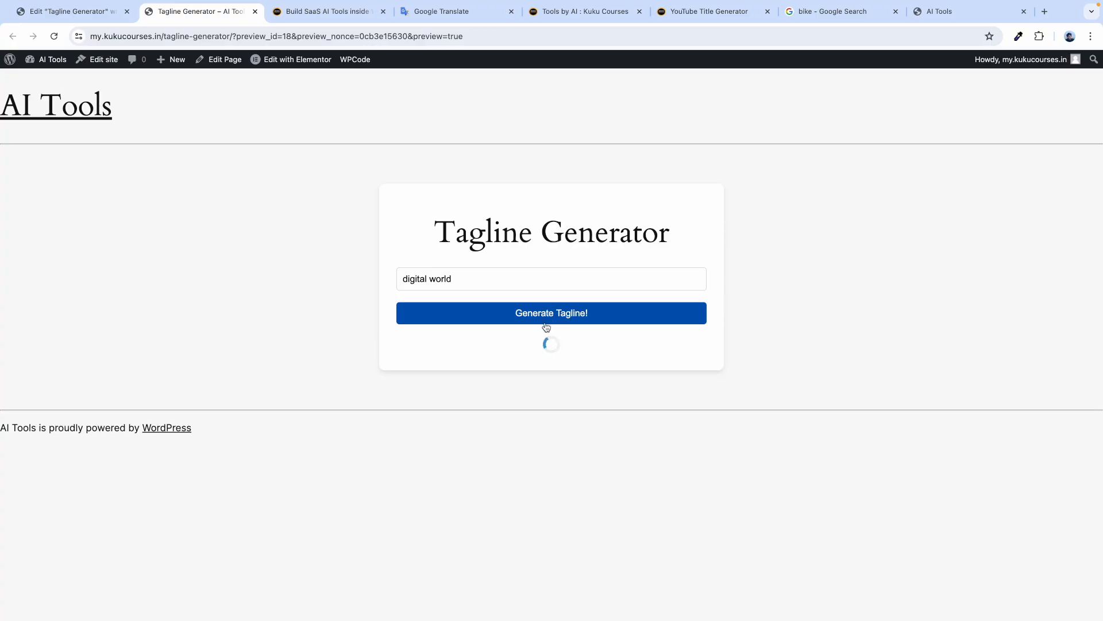
click(462, 352)
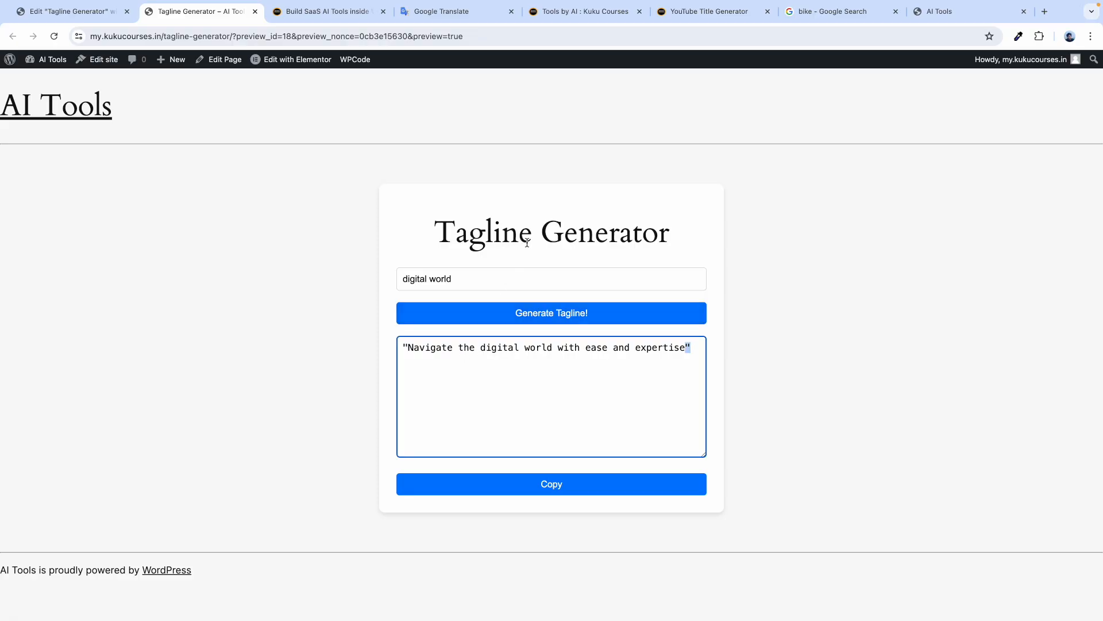
click(69, 12)
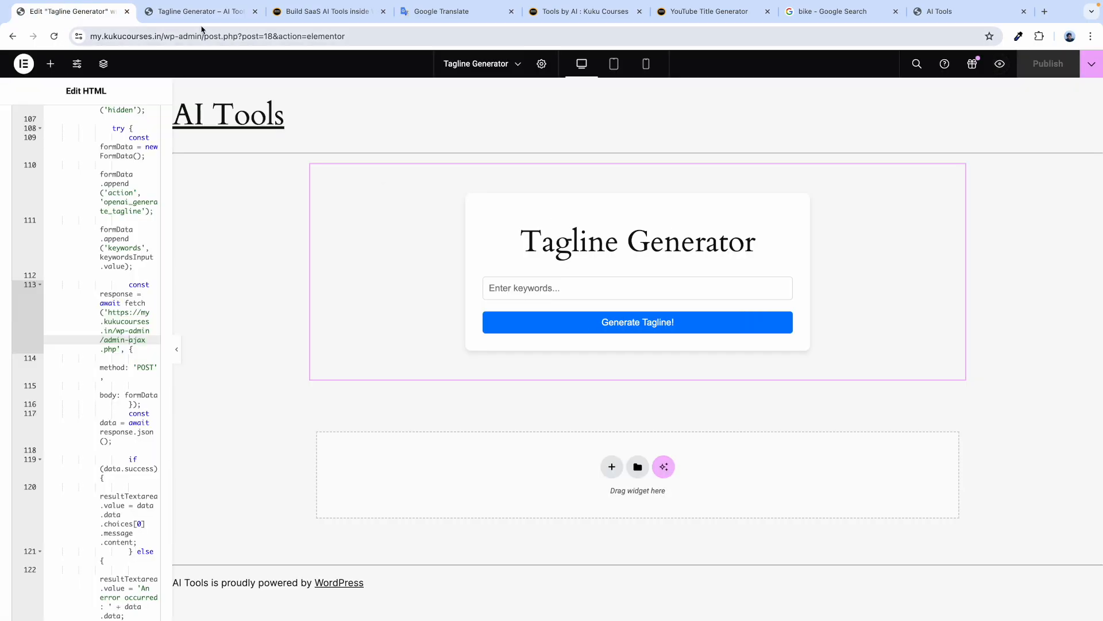
Exit Elementor to WordPress and open the list of all pages.
click(200, 16)
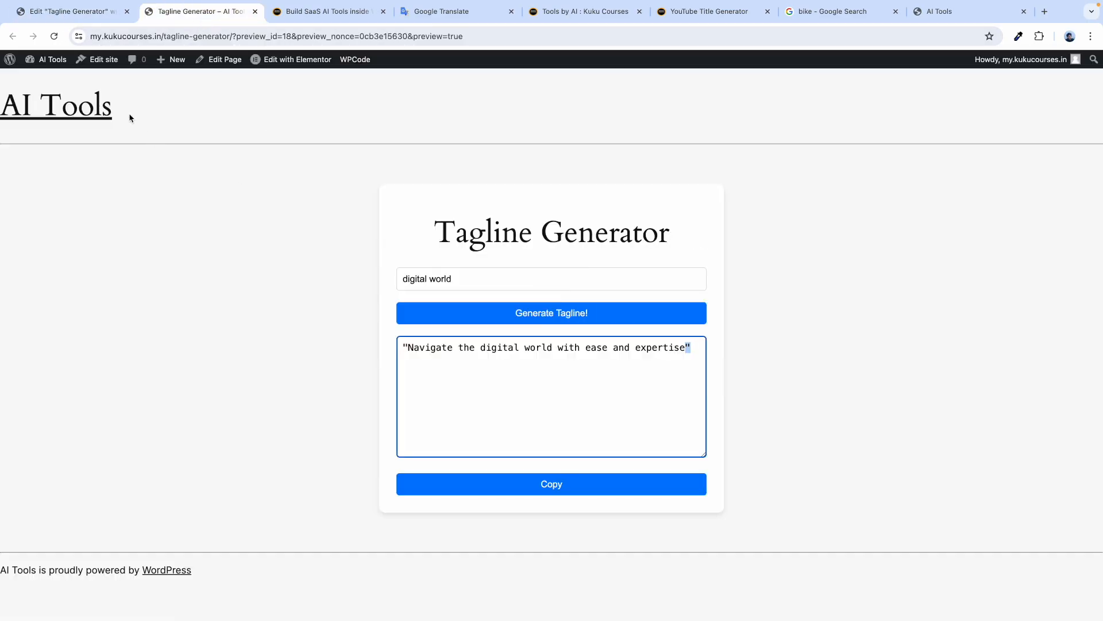
click(72, 14)
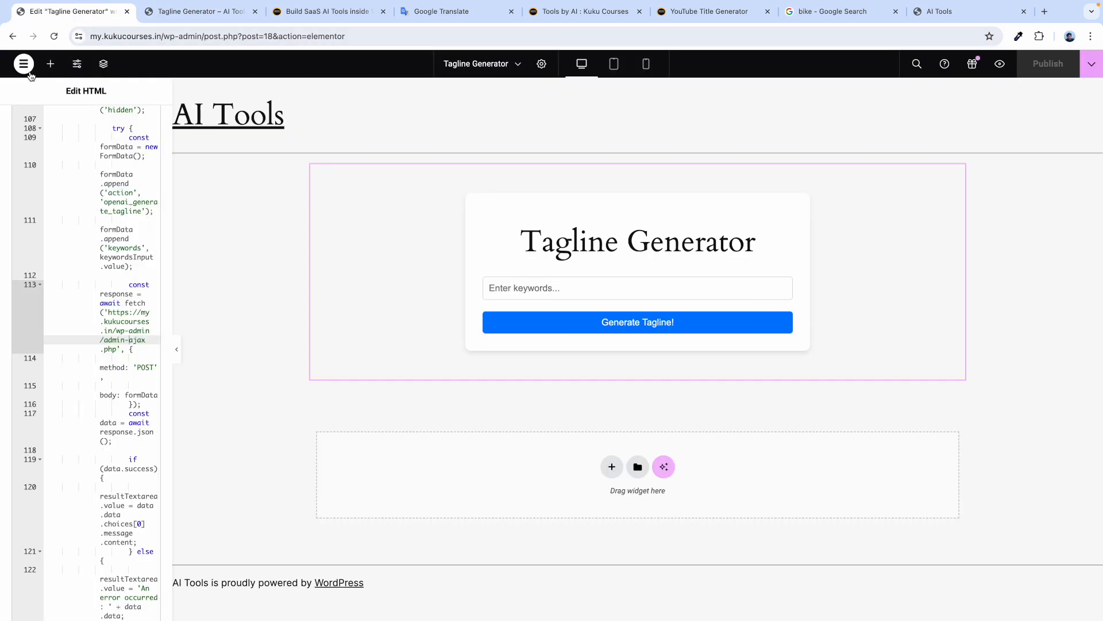
click(23, 65)
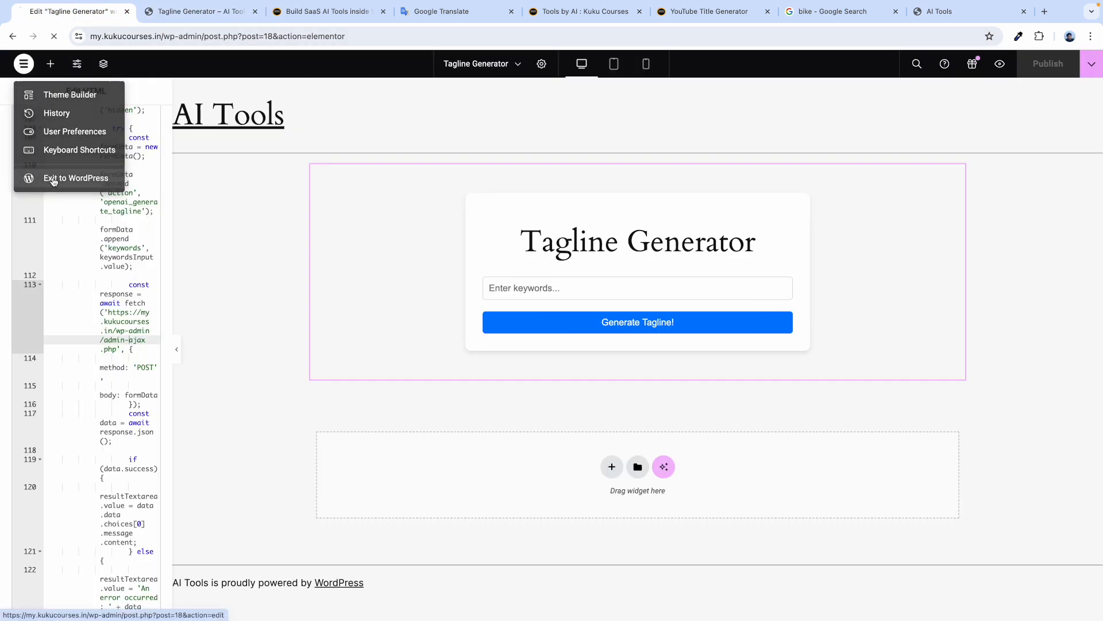
click(55, 178)
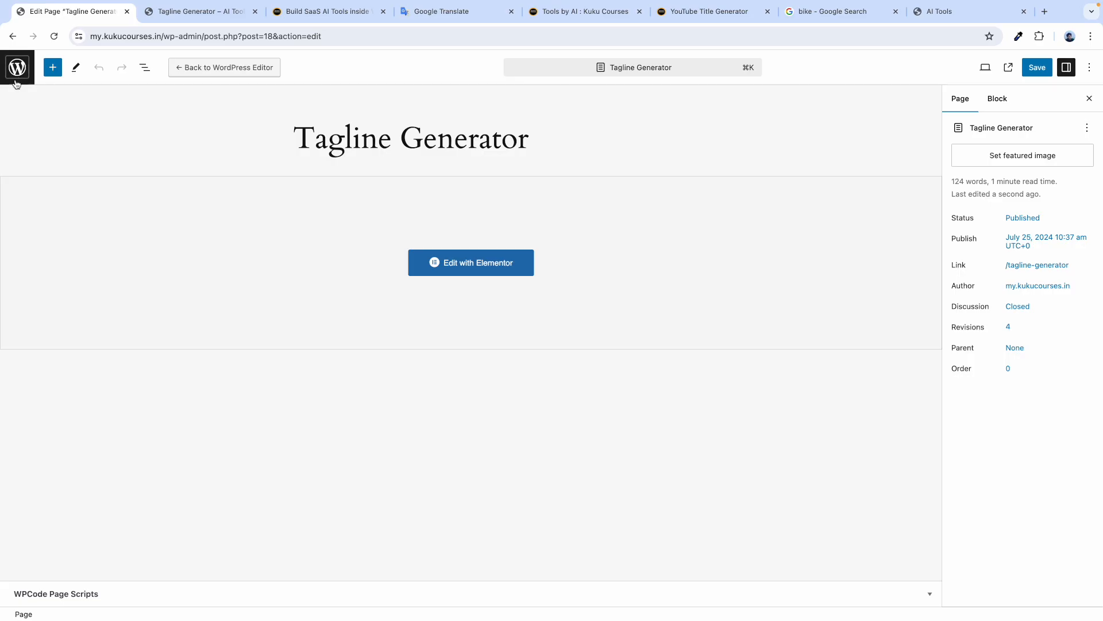
click(22, 71)
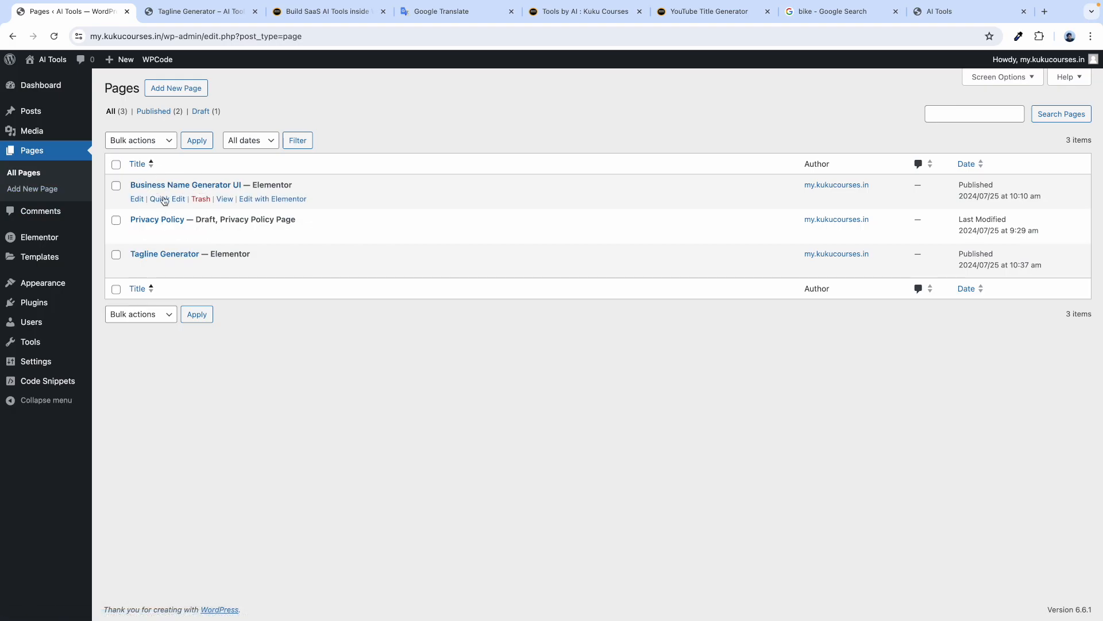
View the live Tagline Generator page in a new tab, close it, and go to the Dashboard.
right_click(225, 268)
click(258, 276)
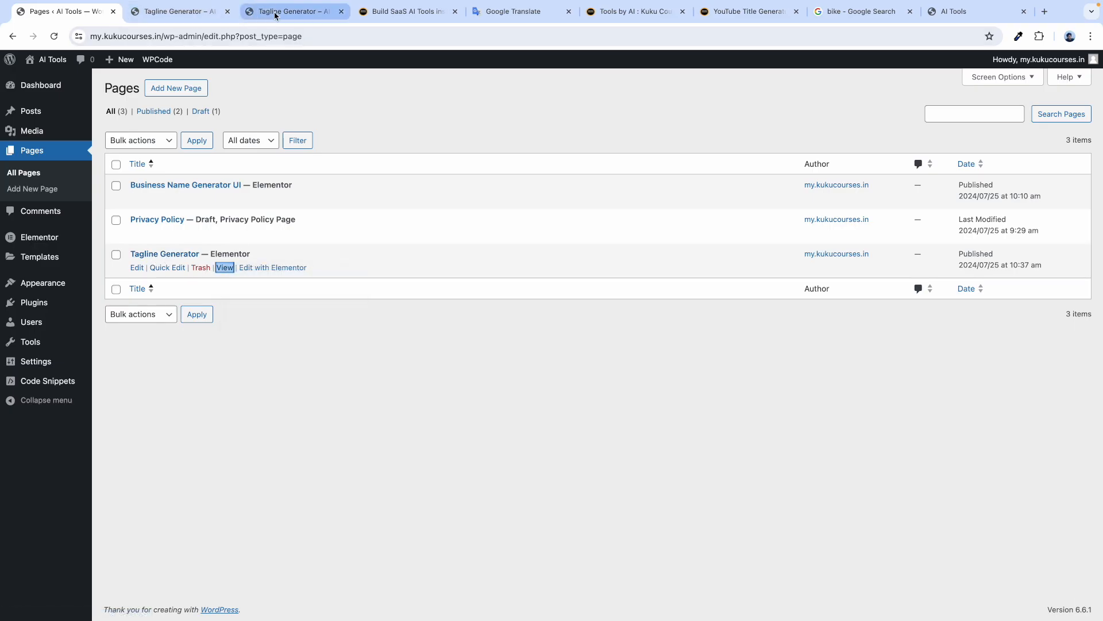
click(276, 13)
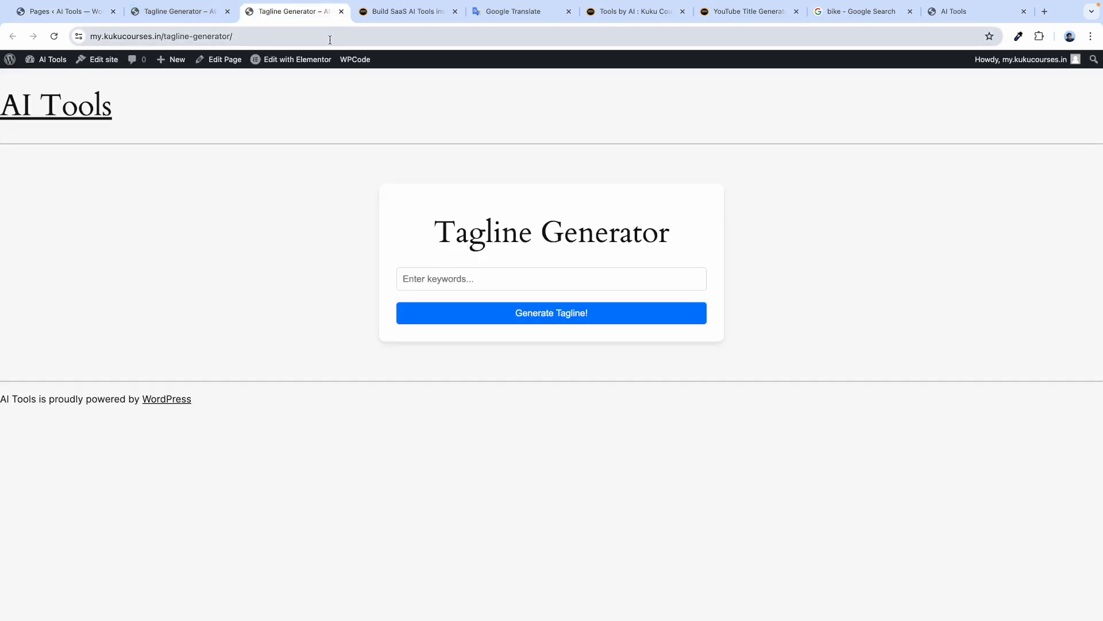
click(341, 12)
click(68, 13)
click(46, 87)
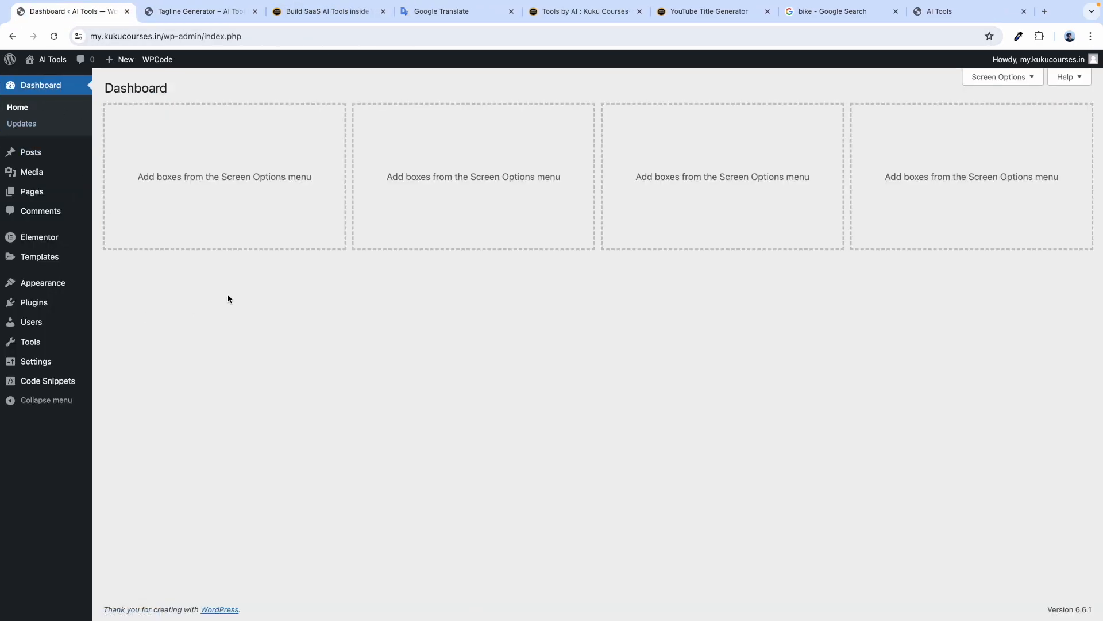
key(ctrl+Right)
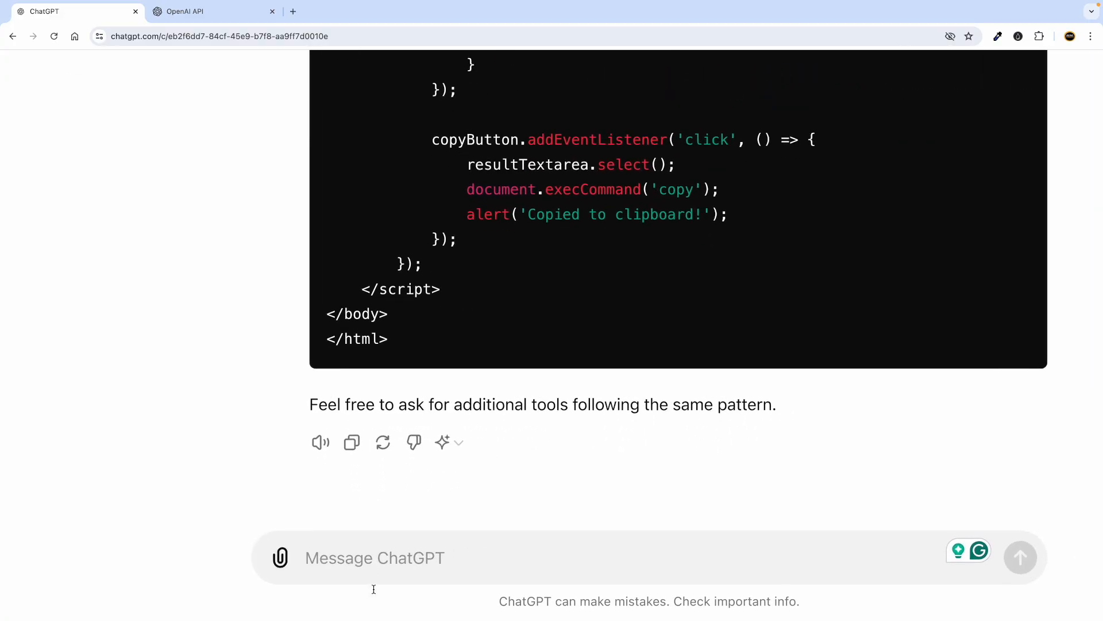
Ask ChatGPT 'what other ai tool can you generate using above pattern?'.
text(what )
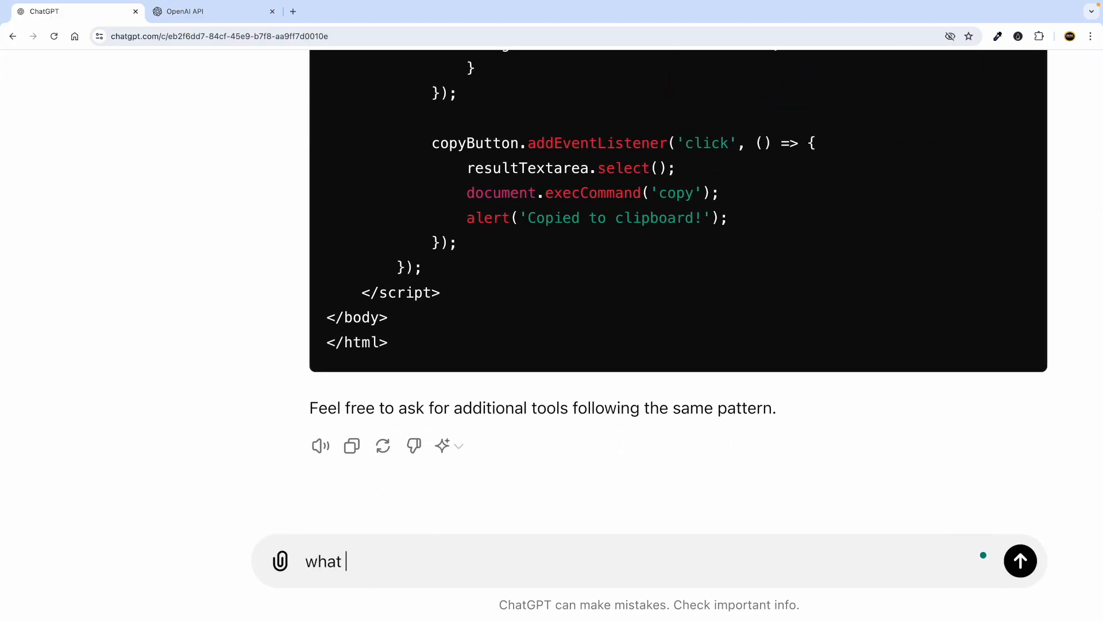
text(other ai tool can you generate )
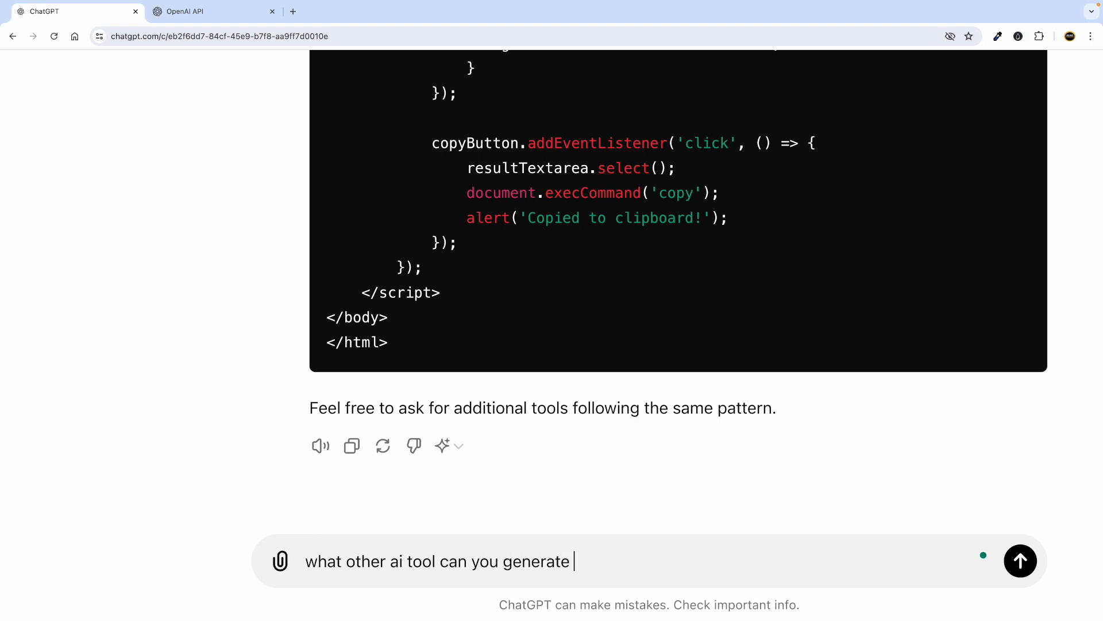
text(from above)
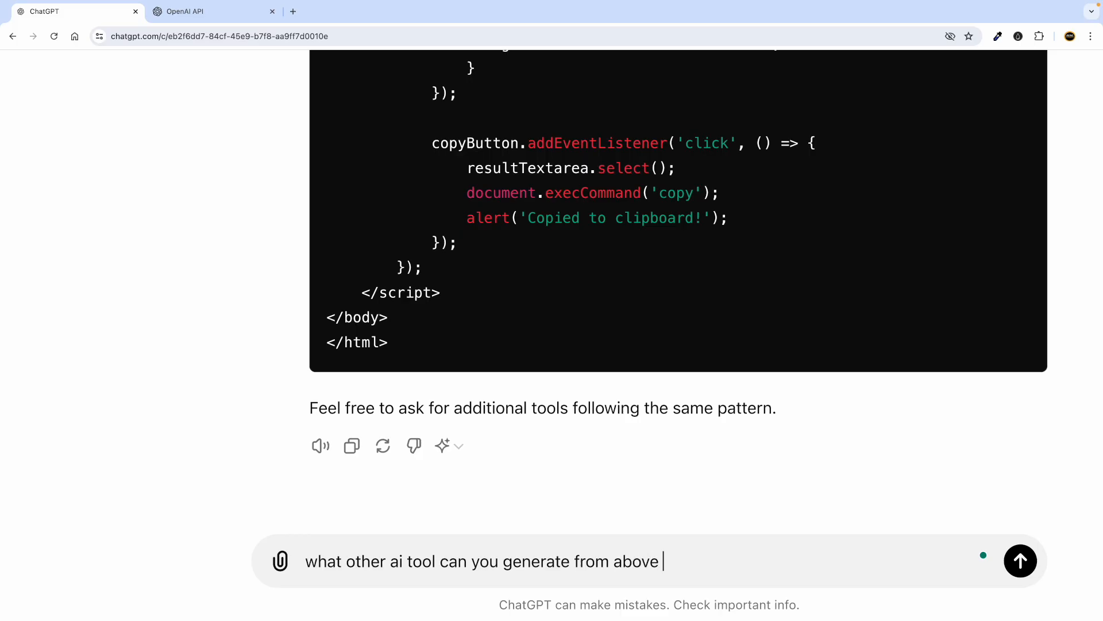
key(BackSpace)
key(BackSpace)
key(BackSpace)
key(BackSpace)
key(BackSpace)
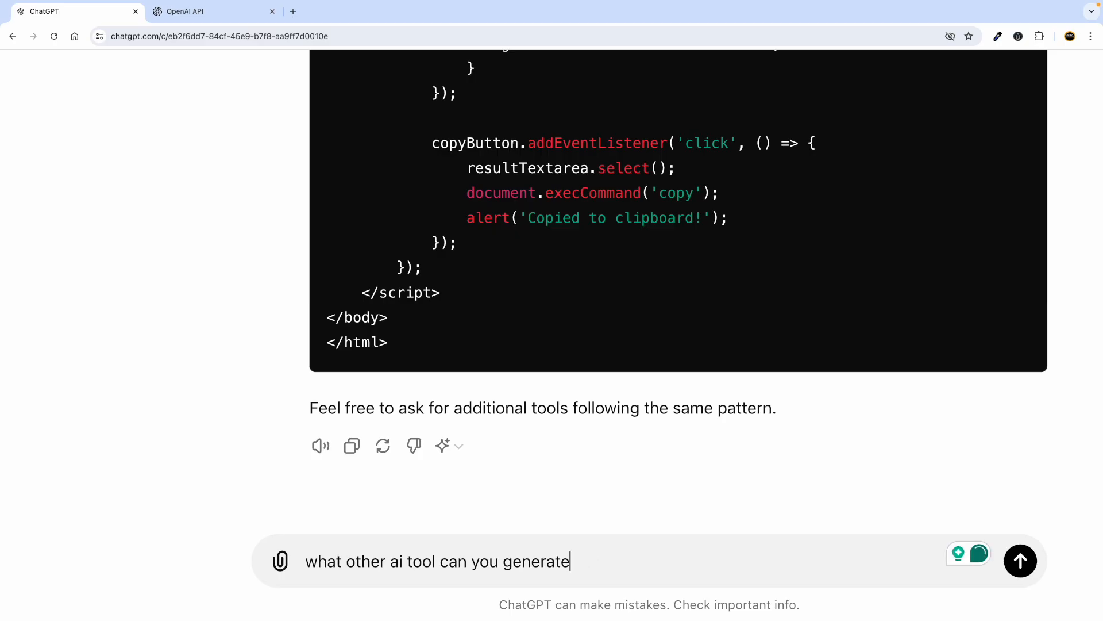
text(using ab)
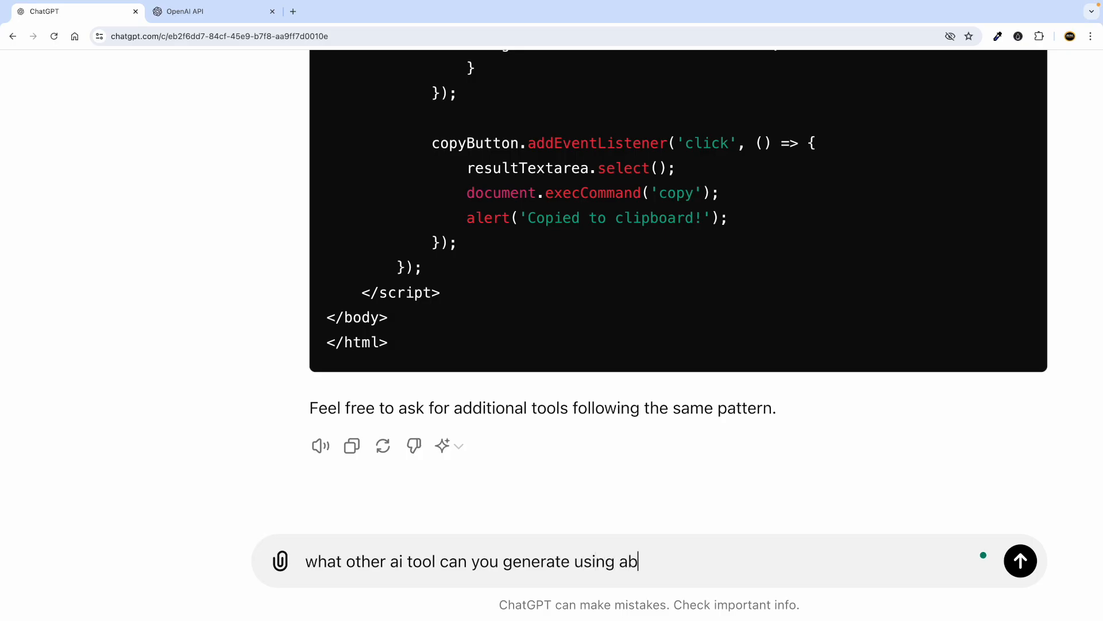
text(ove pattern?)
key(Return)
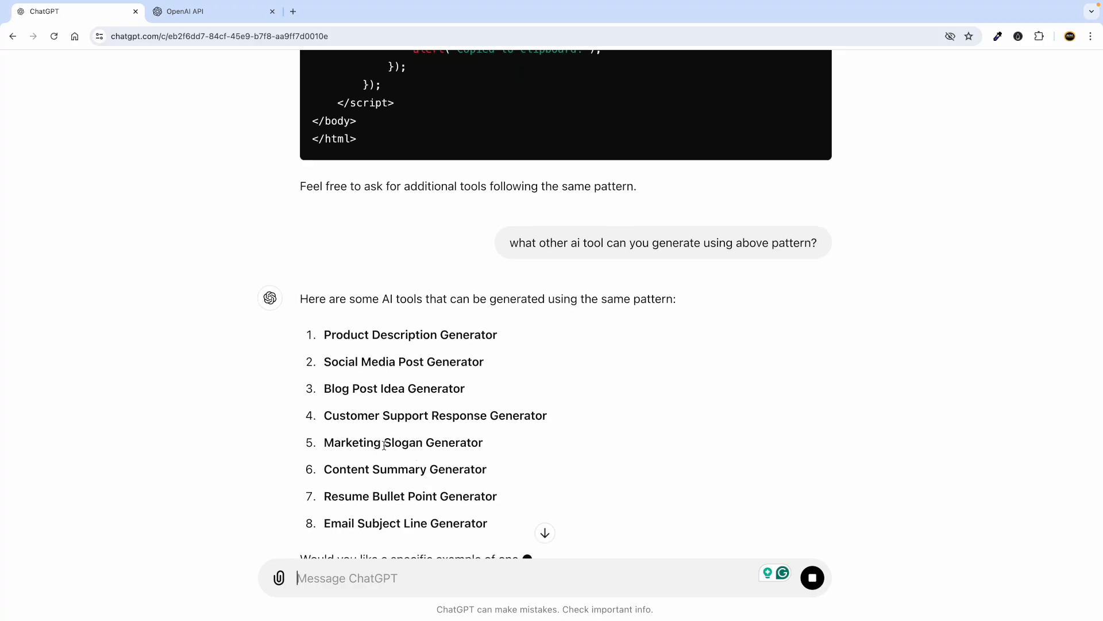
Copy 'Resume Bullet Point Generator' from the list and draft 'Hey for Resume Bullet Point Generator'.
triple_click(361, 448)
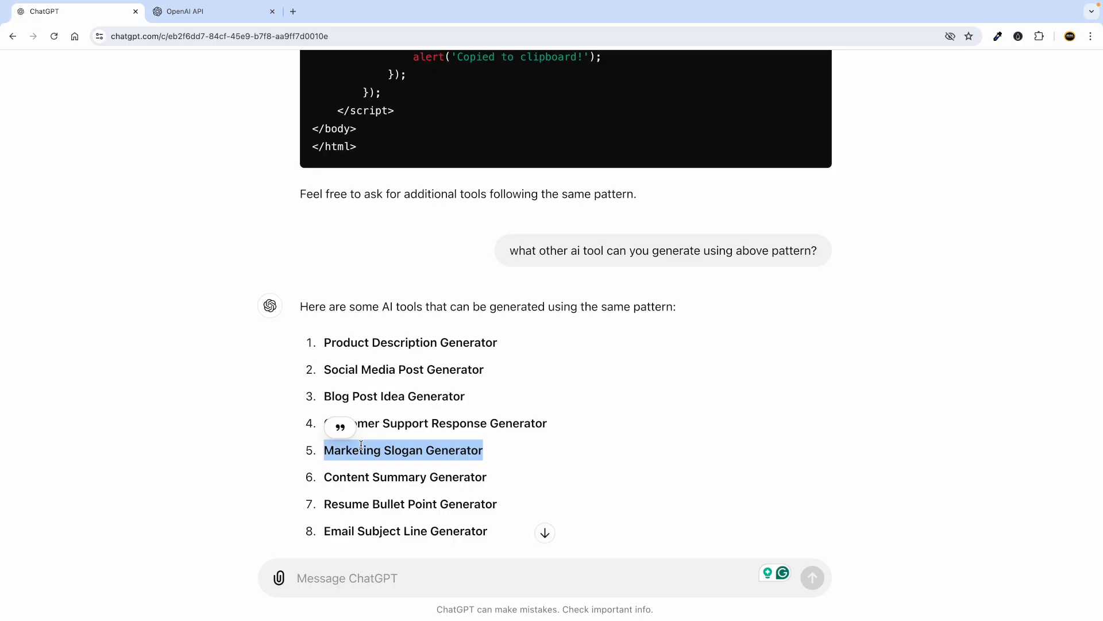
right_click(362, 445)
click(389, 471)
scroll(408, 443, down, 3)
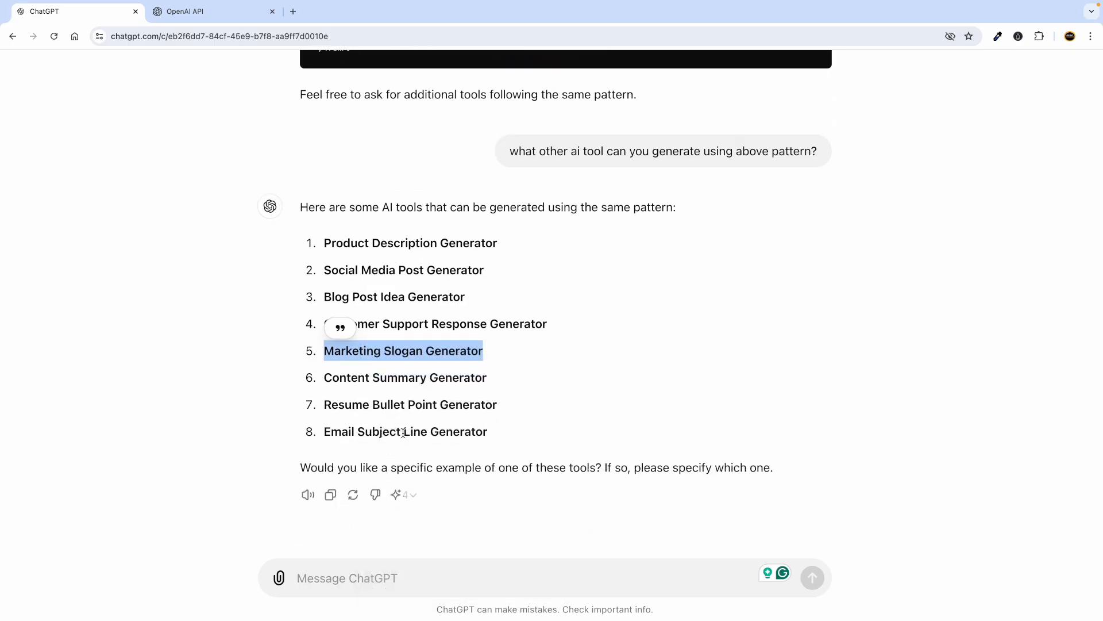
triple_click(368, 432)
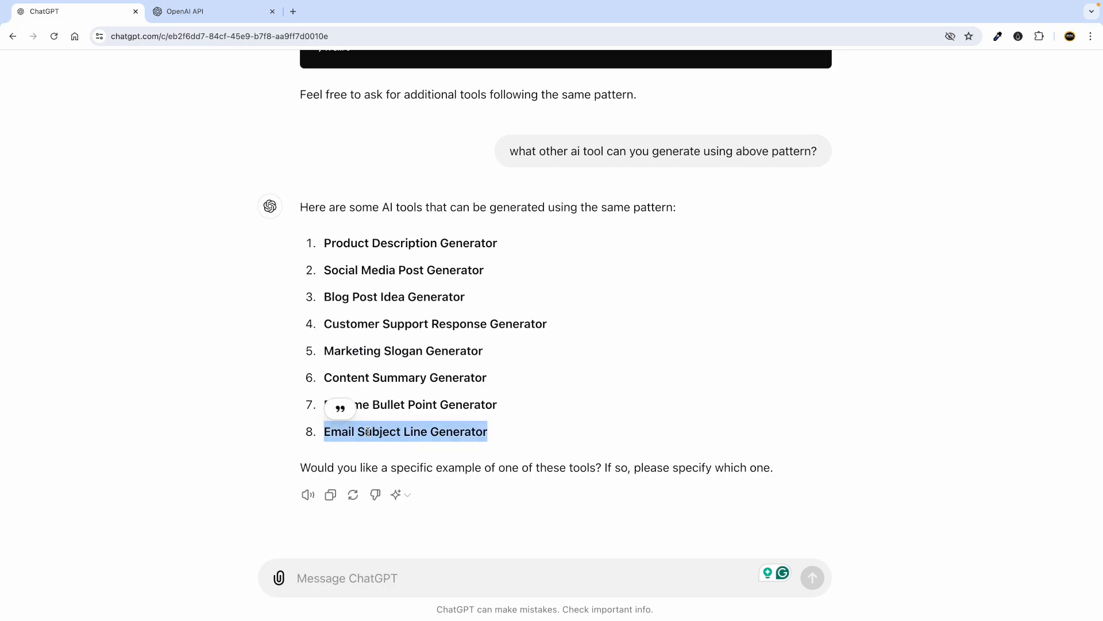
triple_click(413, 405)
right_click(413, 405)
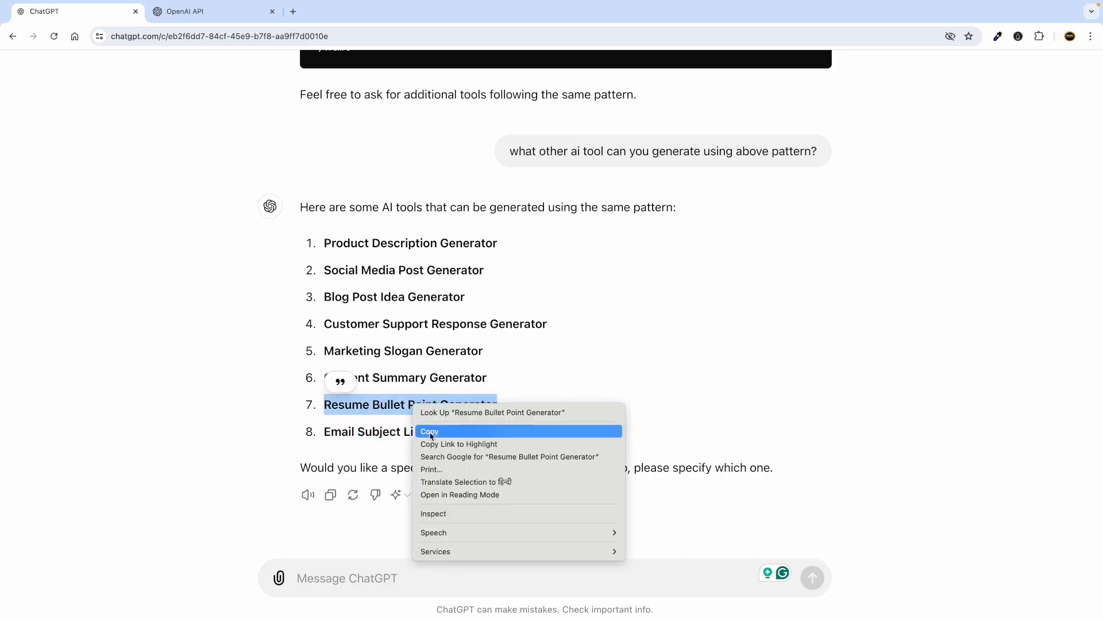
click(430, 432)
click(371, 583)
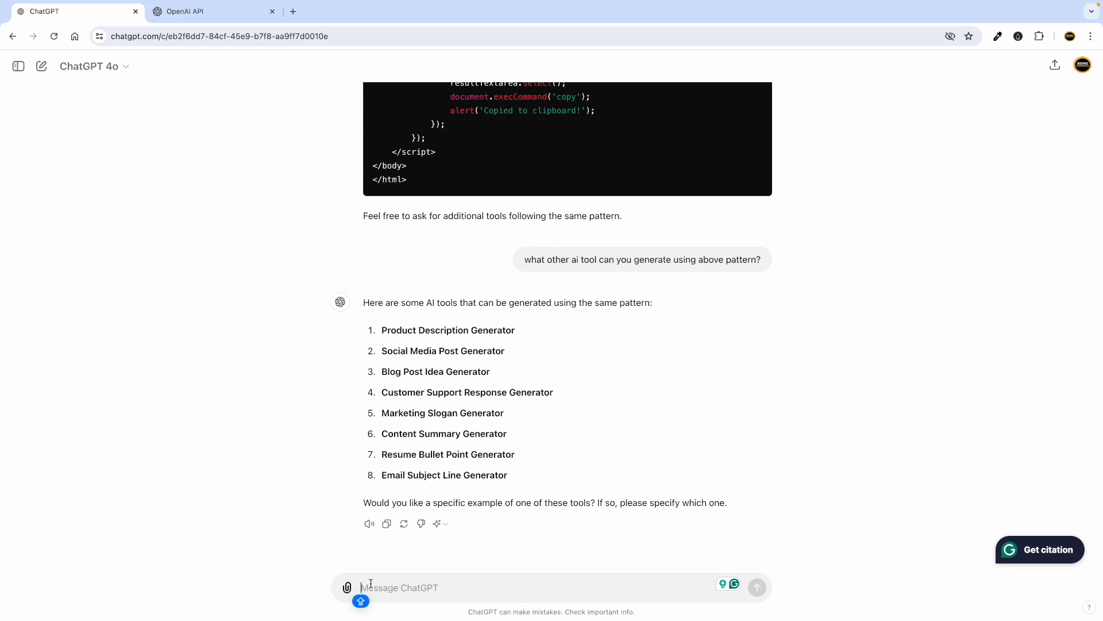
text(Hey)
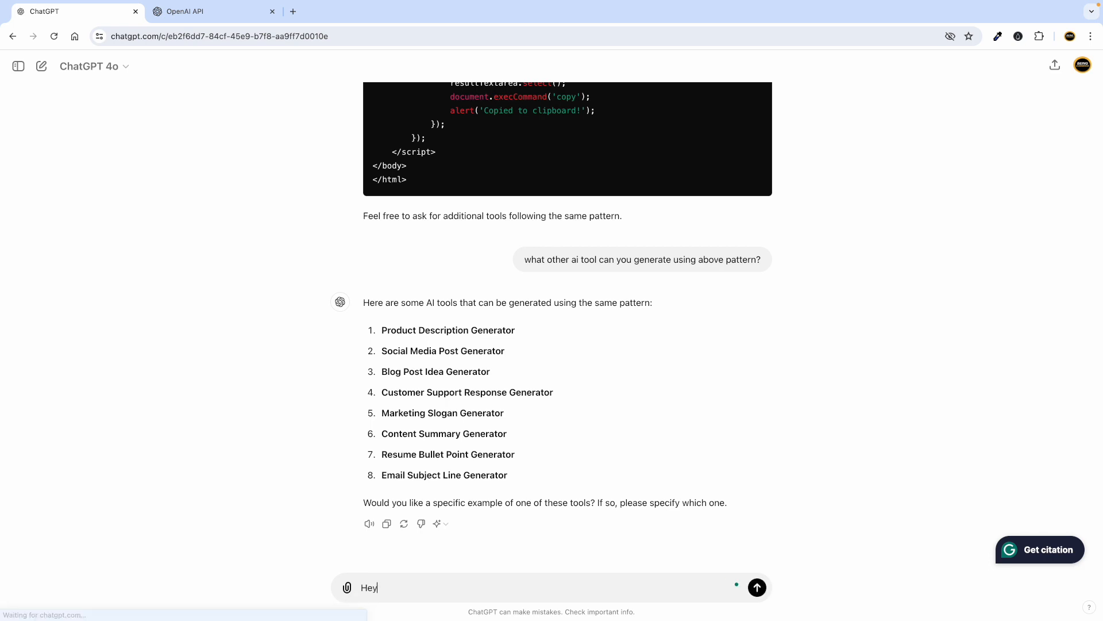
text( for)
key(ctrl+v)
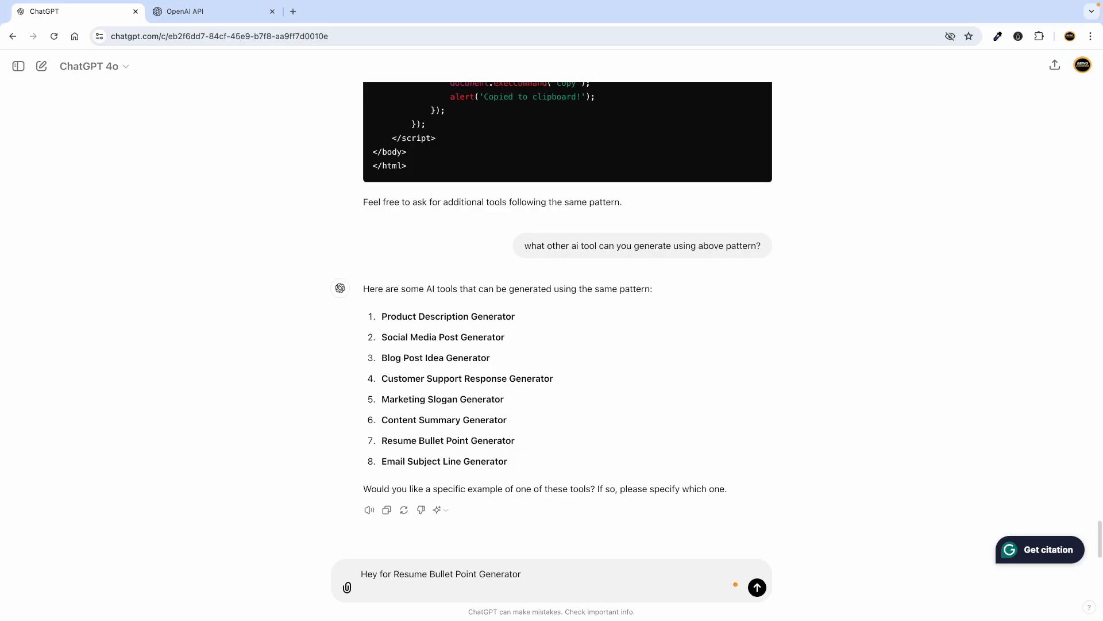
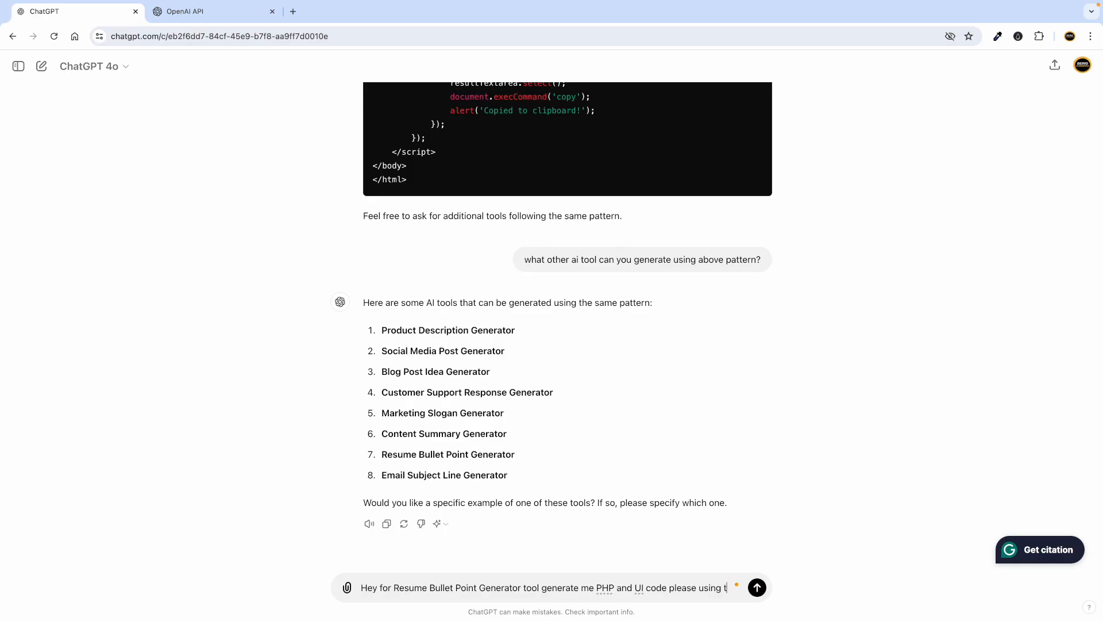
Send ChatGPT the request for Resume Bullet Point Generator code following the same pattern discussed above.
text(same)
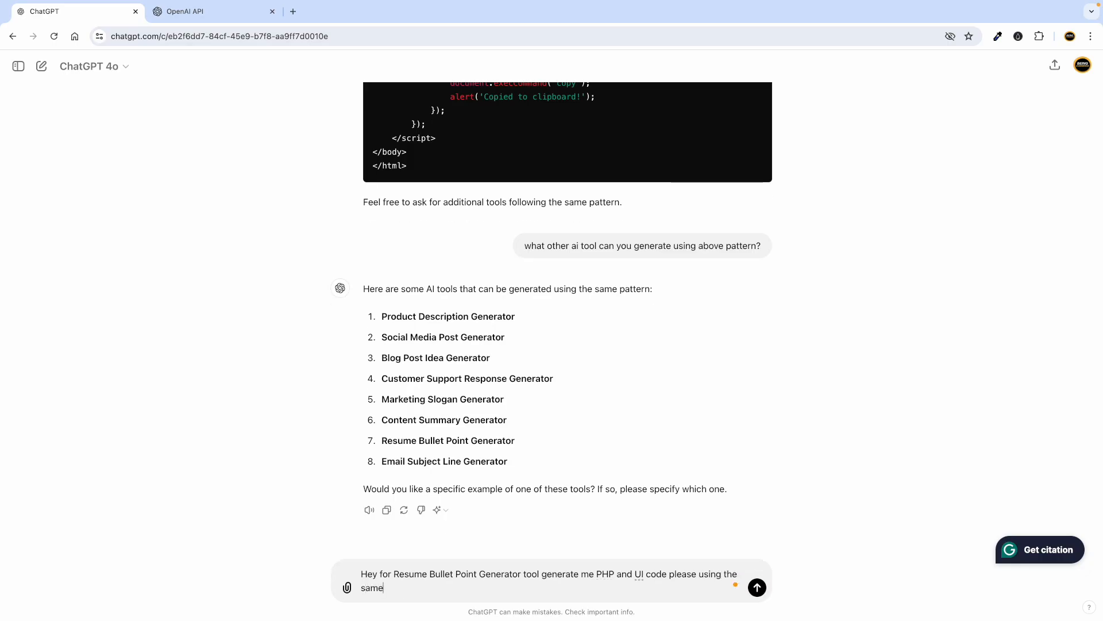
text( pattern )
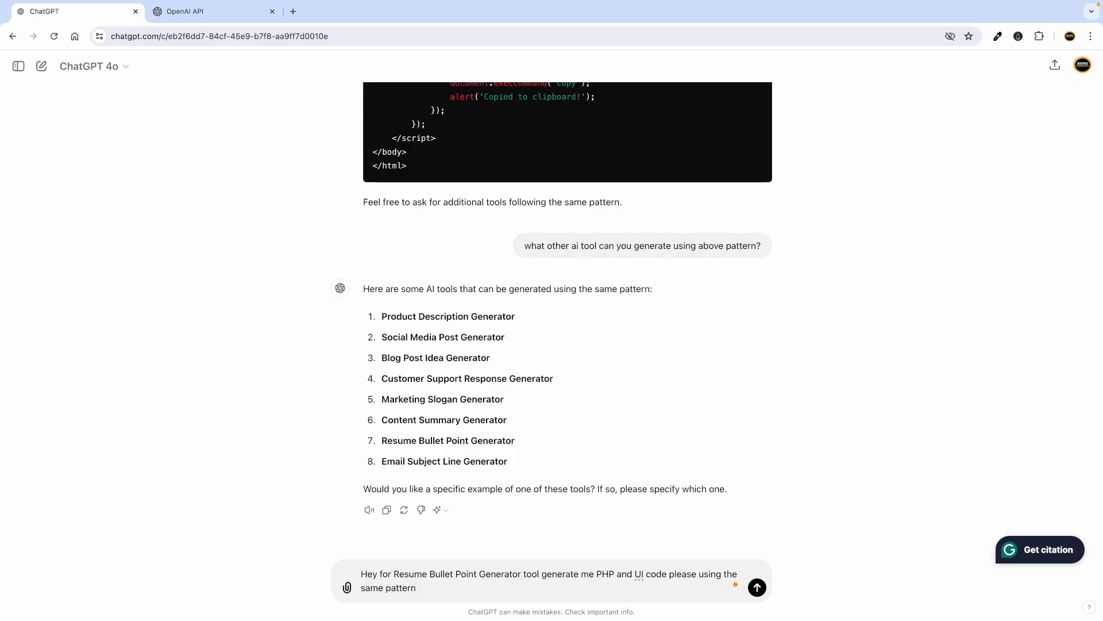
text(discuused above.)
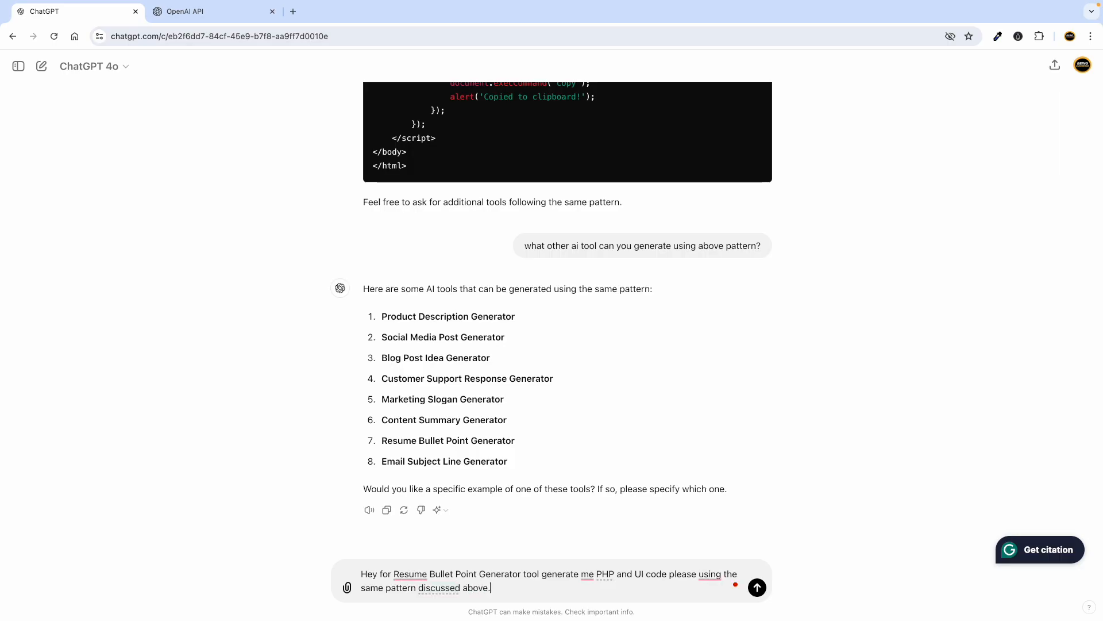
key(Return)
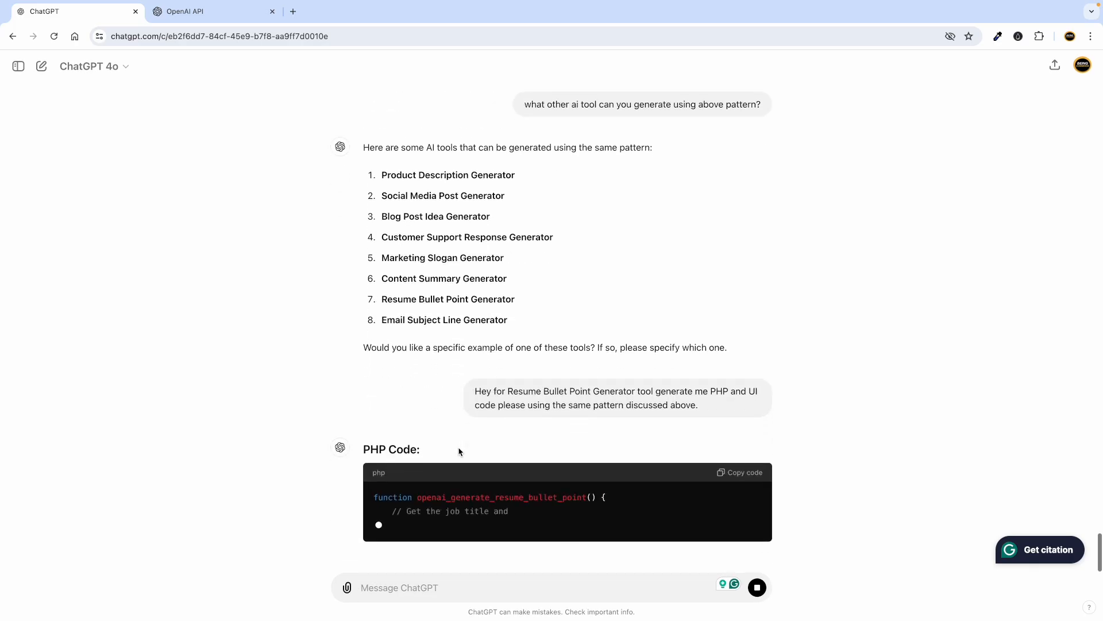
click(545, 359)
drag(546, 359, 640, 354)
click(431, 330)
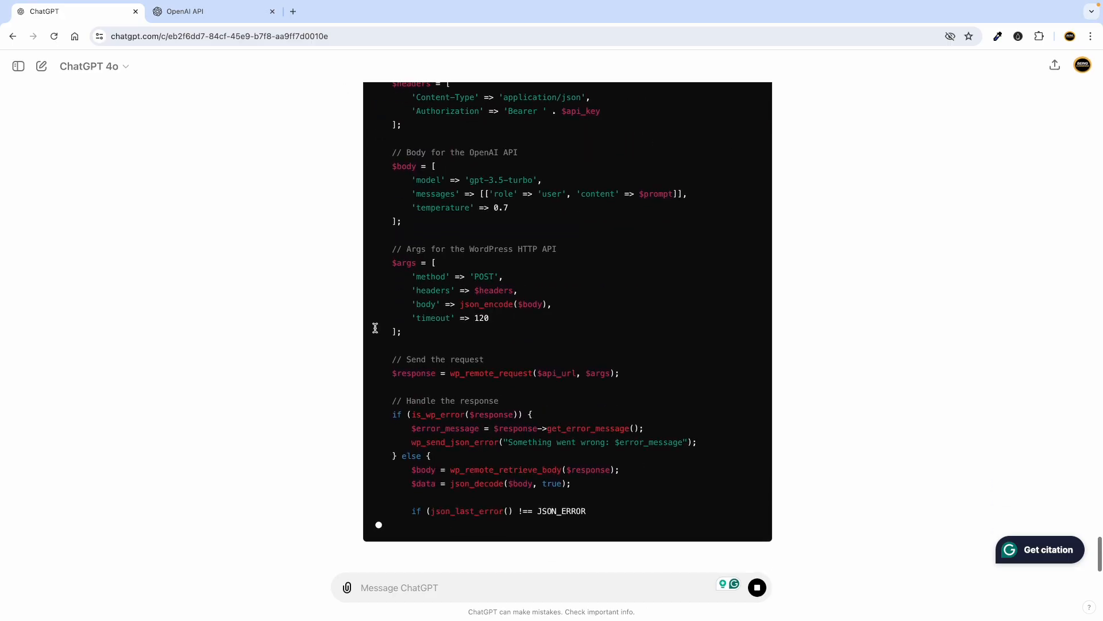
scroll(375, 328, up, 10)
key(ctrl+Left)
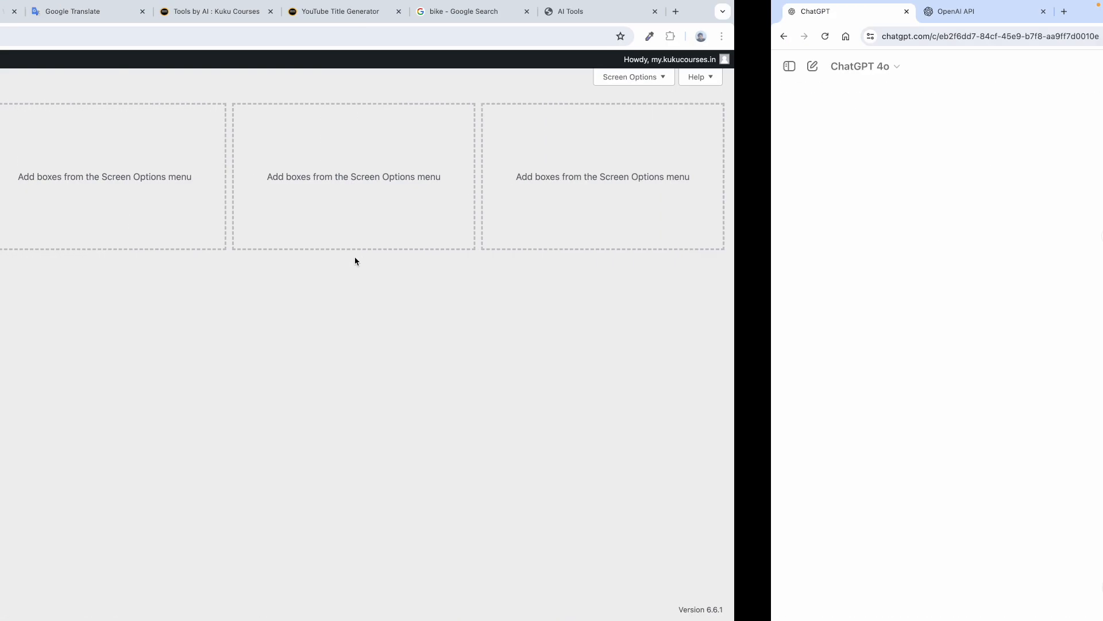
Review the existing WPCode snippets list, then return to the WordPress Dashboard.
mouse_move(43, 389)
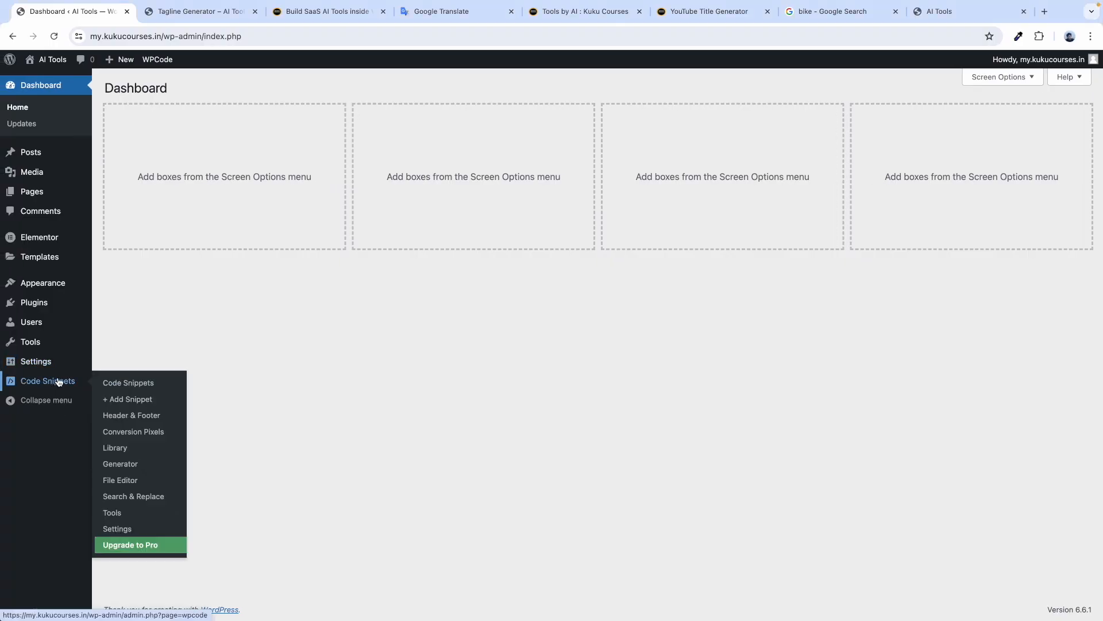
click(128, 382)
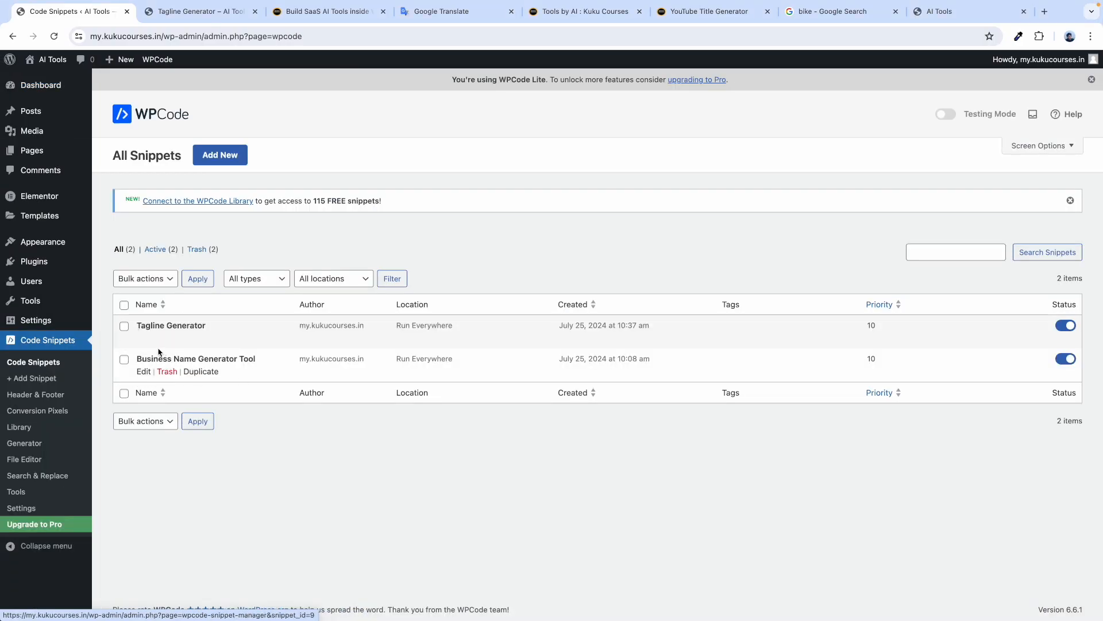
scroll(148, 356, up, 5)
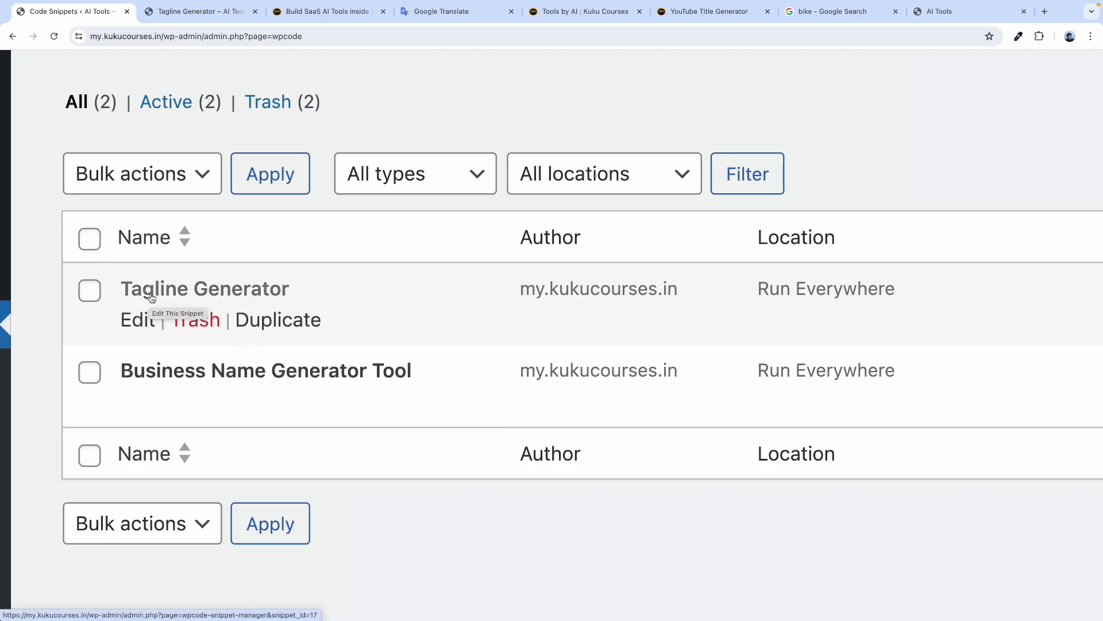
scroll(271, 292, down, 5)
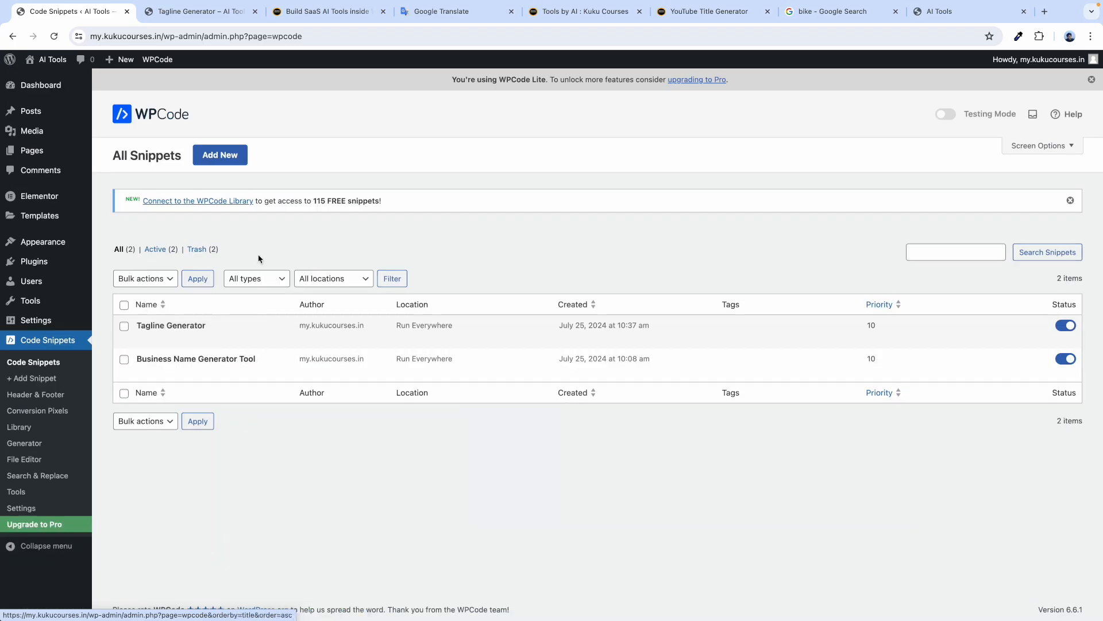
click(50, 86)
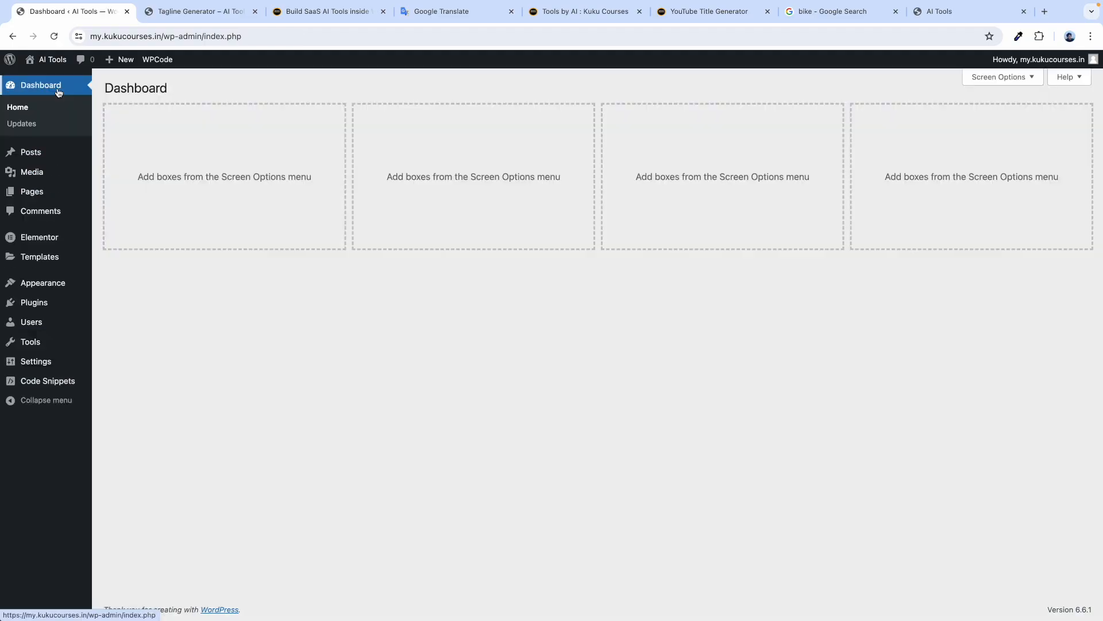
Check ChatGPT's Bullet Point Generator PHP reply, then return to the WordPress dashboard.
key(ctrl+Right)
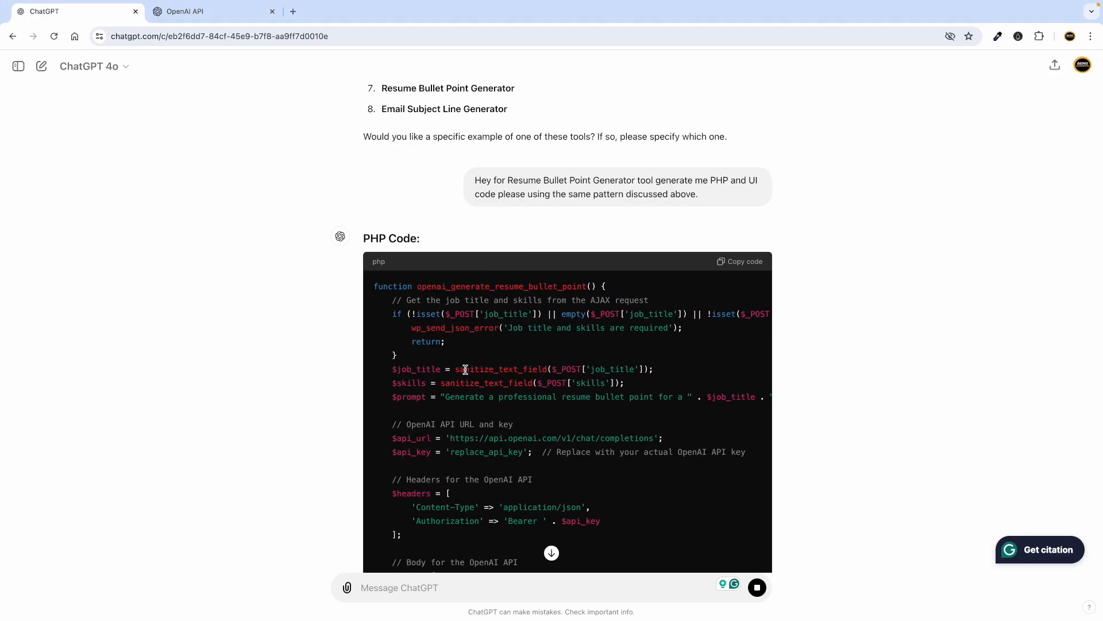
scroll(476, 368, down, 15)
scroll(466, 367, up, 15)
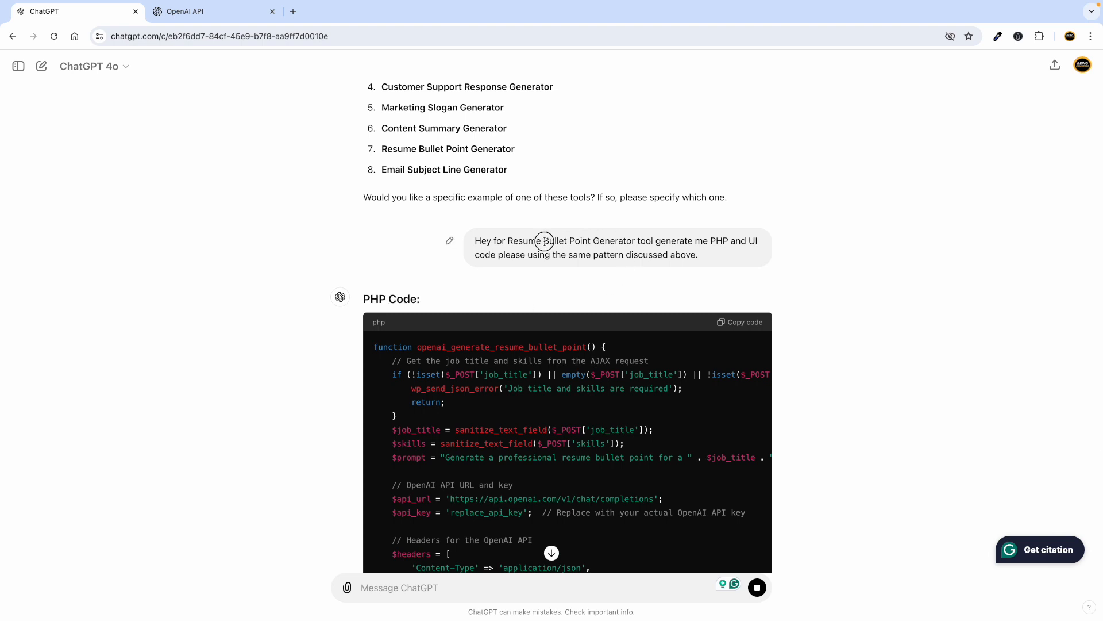
drag(544, 241, 629, 241)
click(525, 302)
key(ctrl+Left)
key(ctrl+Right)
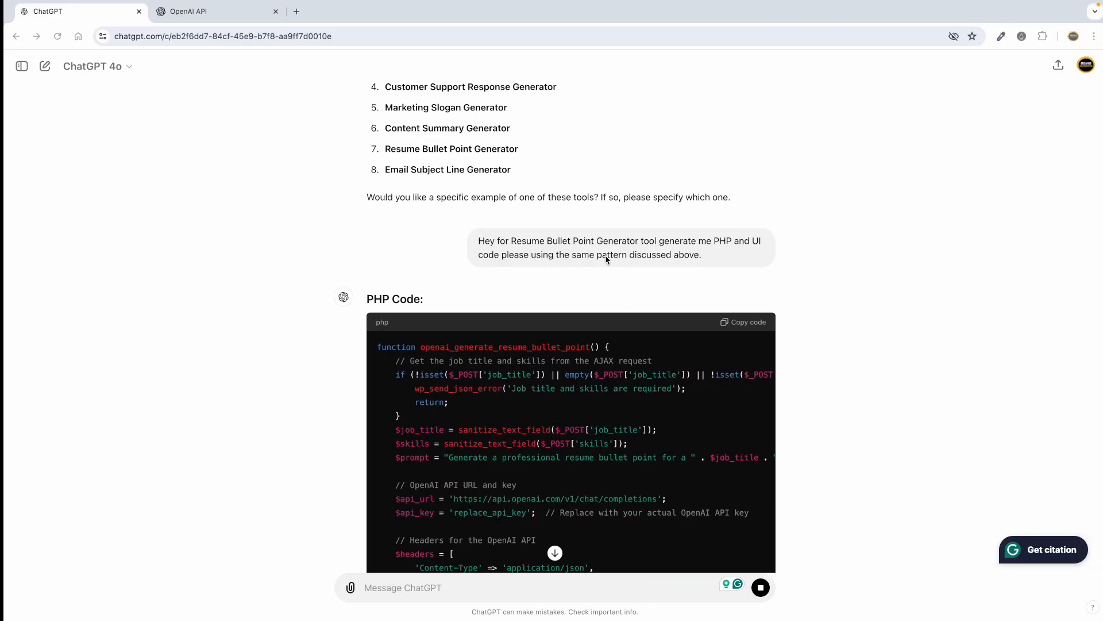
key(ctrl+Left)
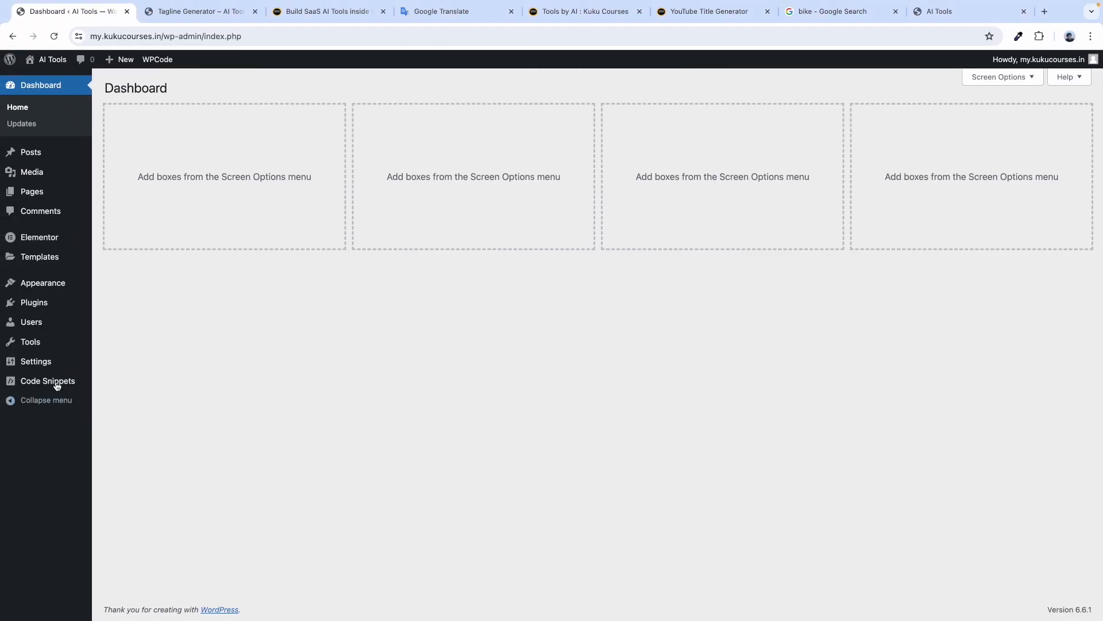
Start a new custom-code snippet, set it Active with Code Type PHP Snippet.
mouse_move(44, 381)
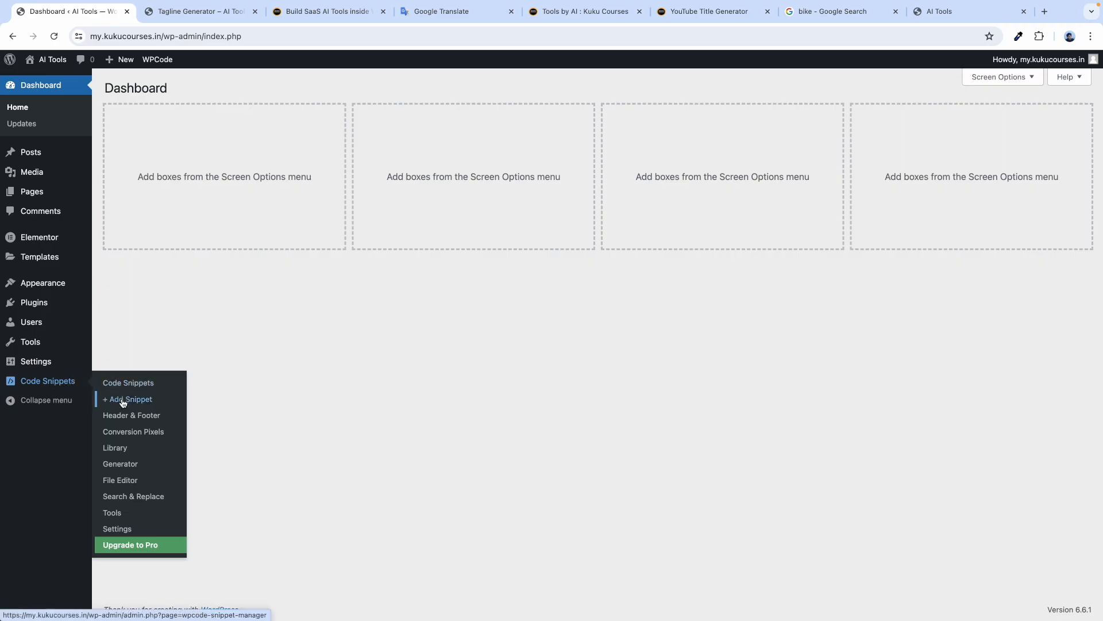
click(123, 400)
click(371, 332)
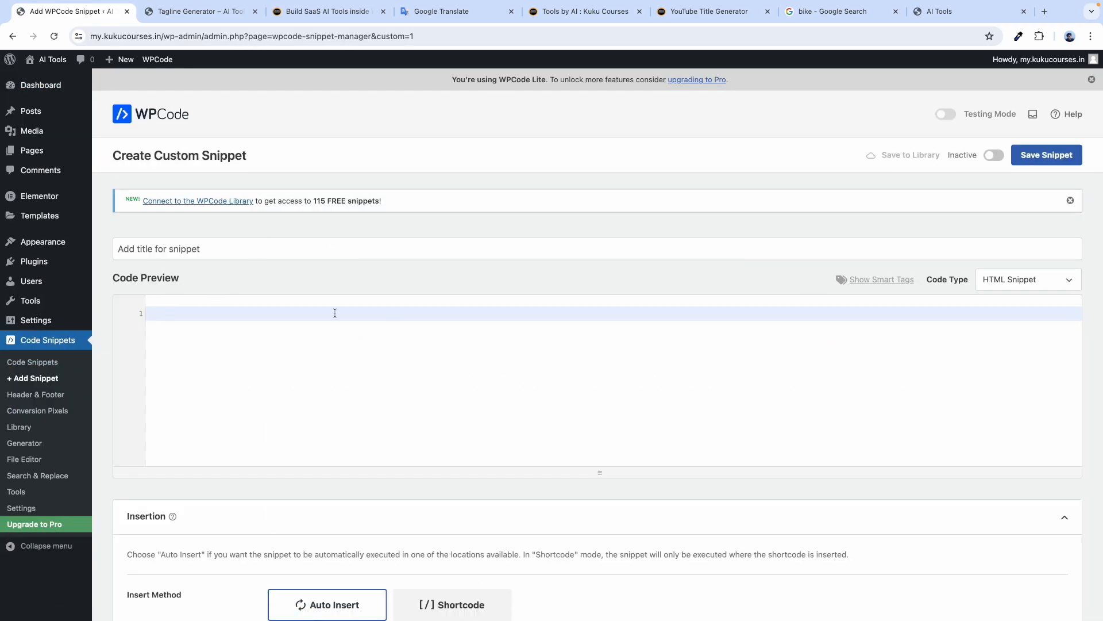
click(994, 155)
click(1002, 278)
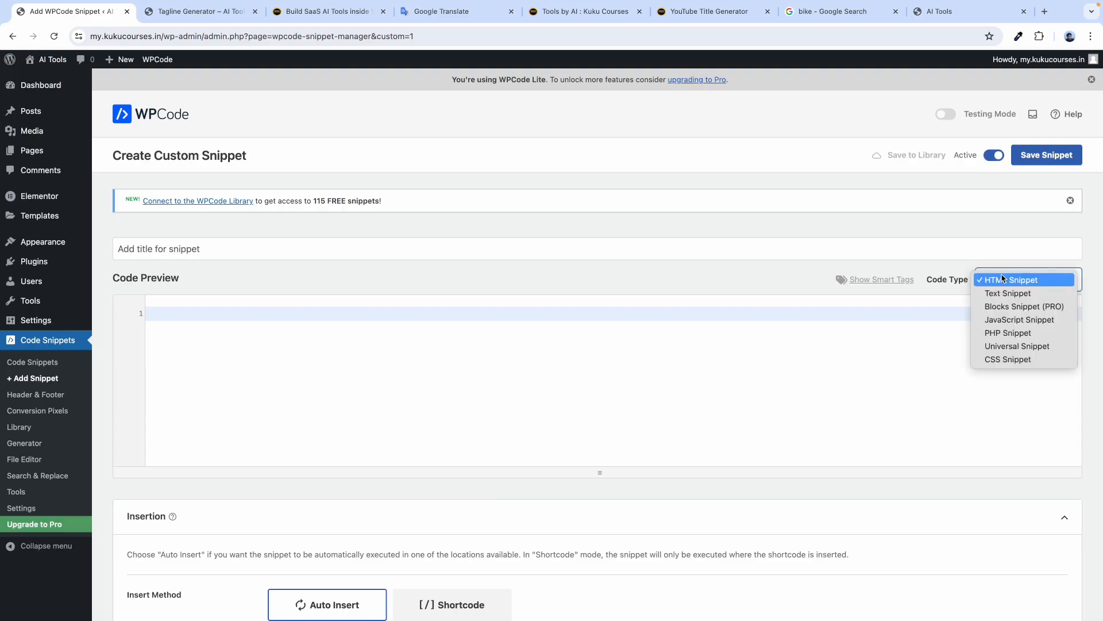
click(1009, 334)
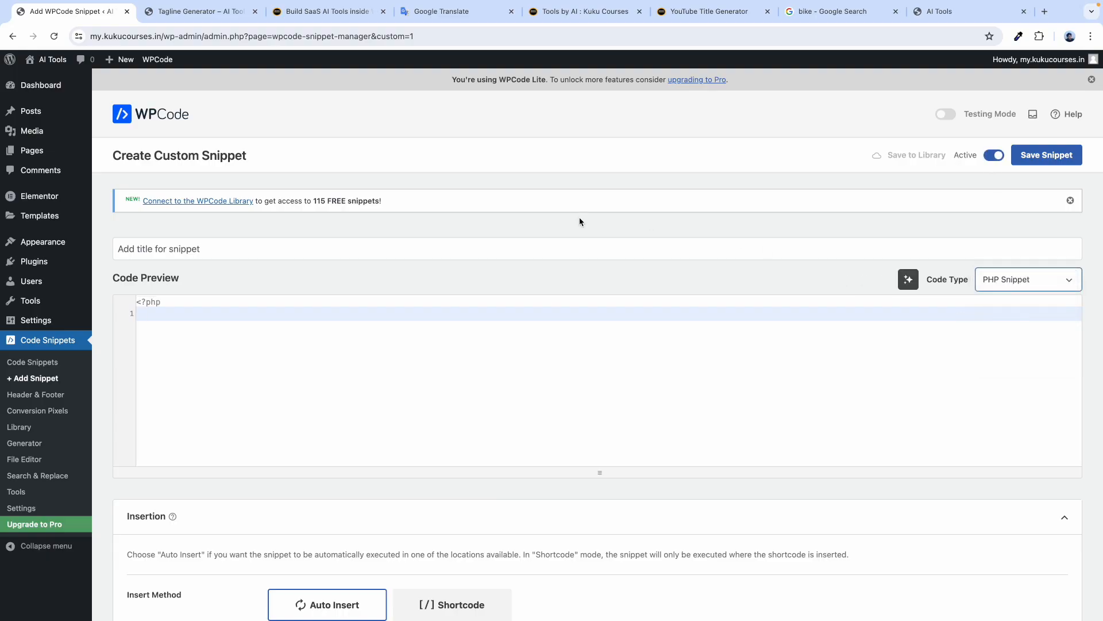
key(ctrl+Right)
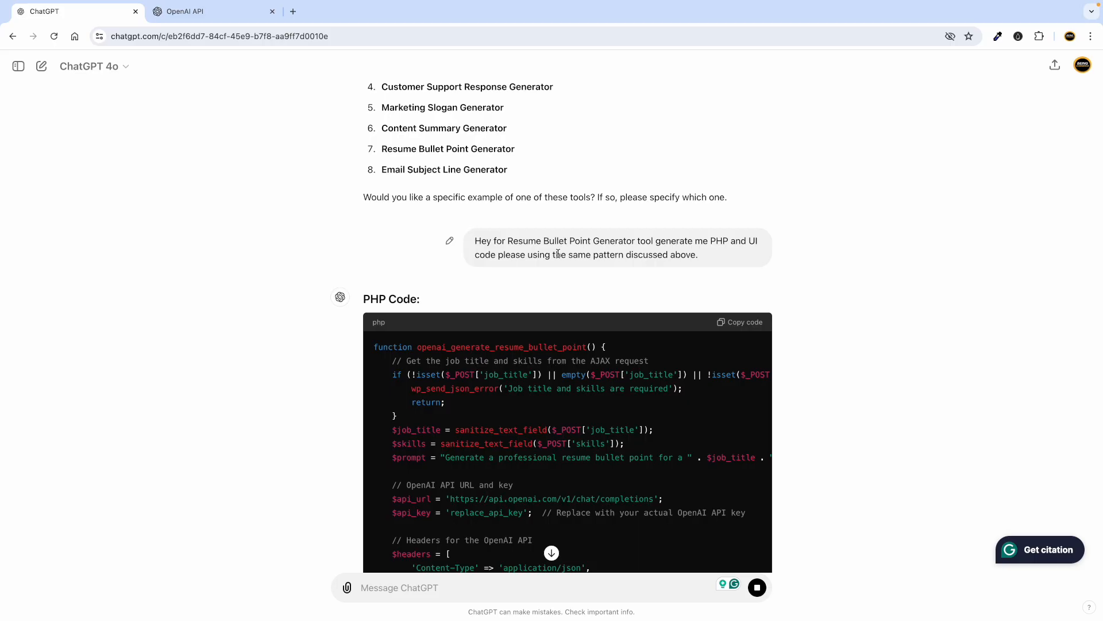
key(ctrl+Left)
Title the snippet 'Bullet Point Genertaor' and paste in the generated PHP code.
click(165, 255)
text(Bu)
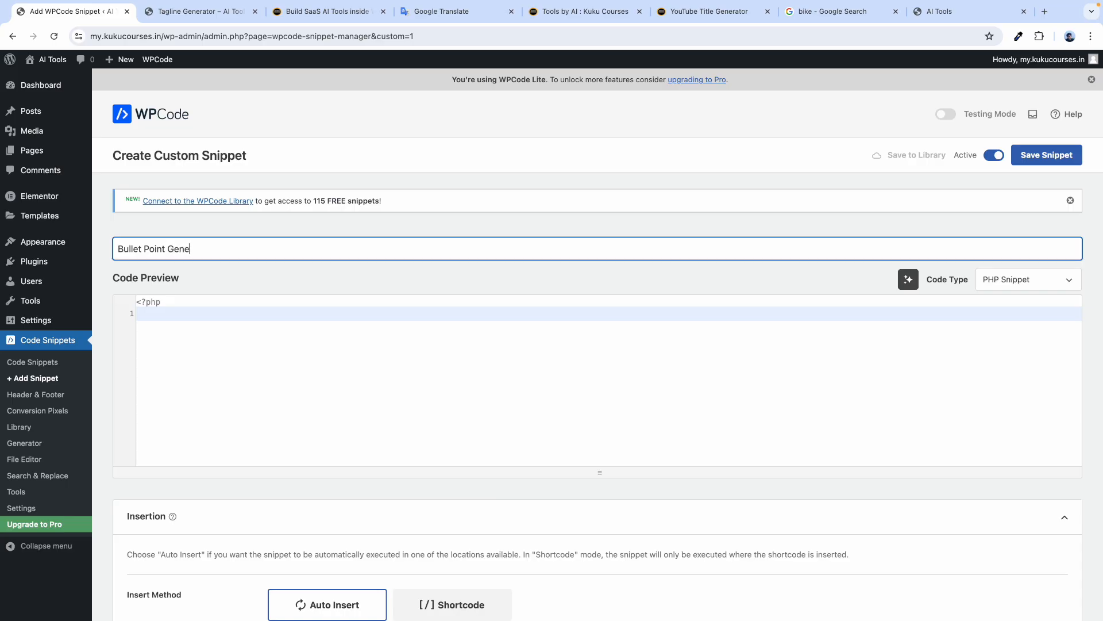
click(158, 317)
key(ctrl+v)
scroll(311, 323, up, 15)
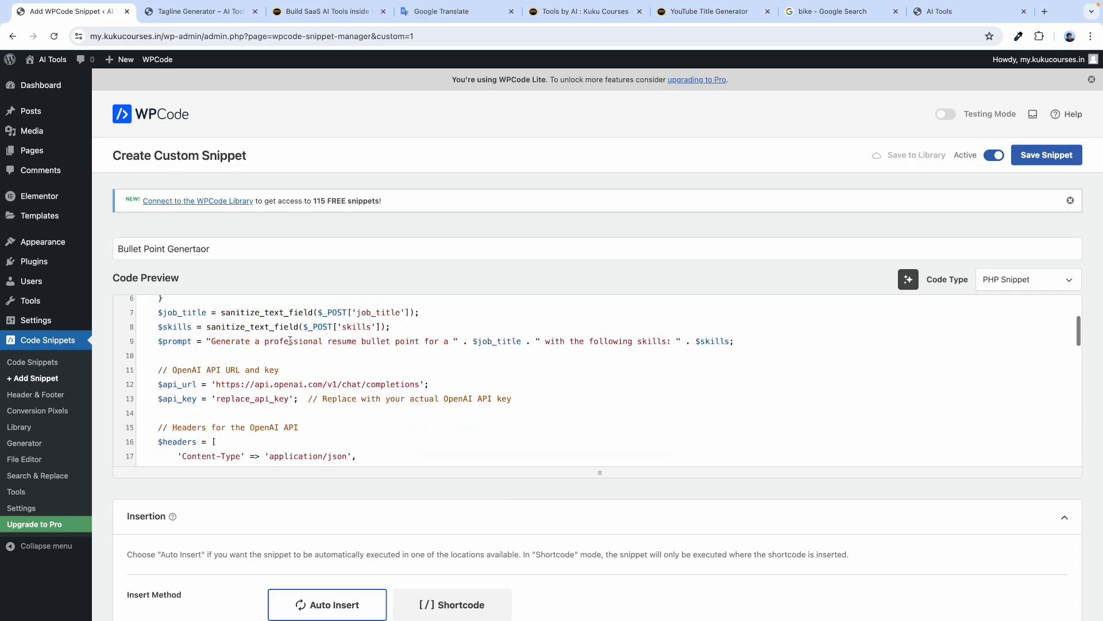
scroll(213, 400, down, 1)
scroll(213, 399, down, 2)
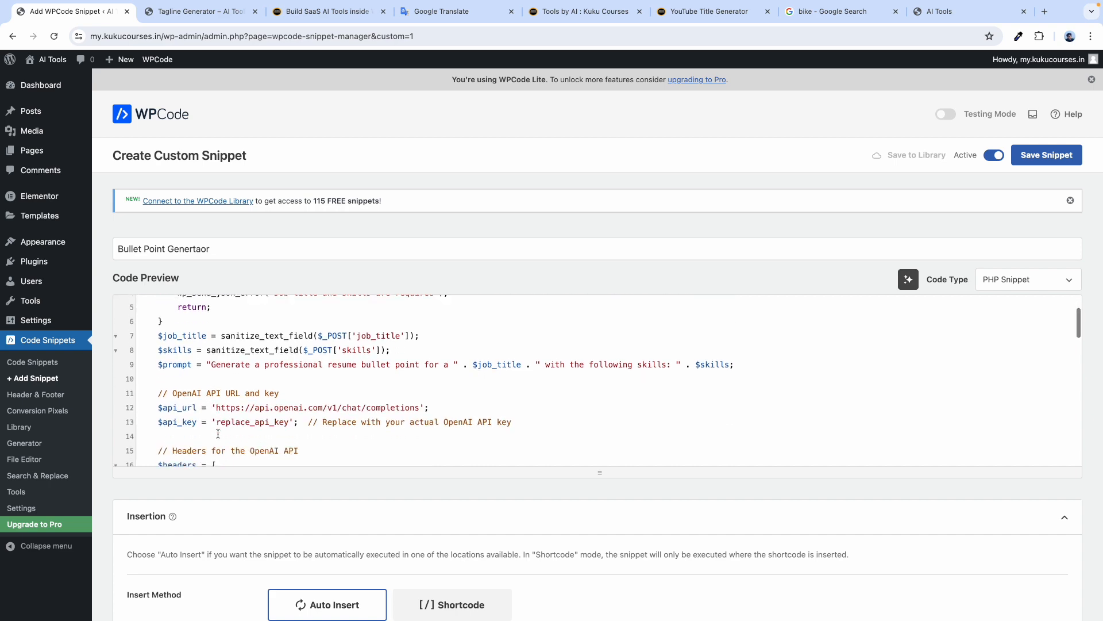
Replace the replace_api_key placeholder with the copied OpenAI API key and save the snippet.
double_click(219, 385)
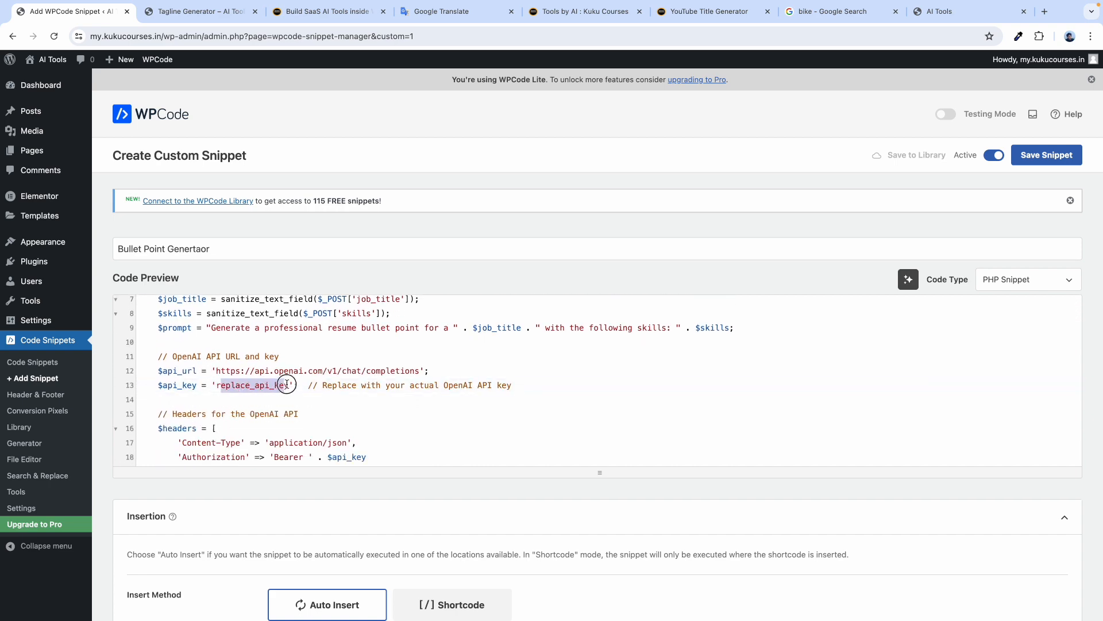
key(ctrl+Right)
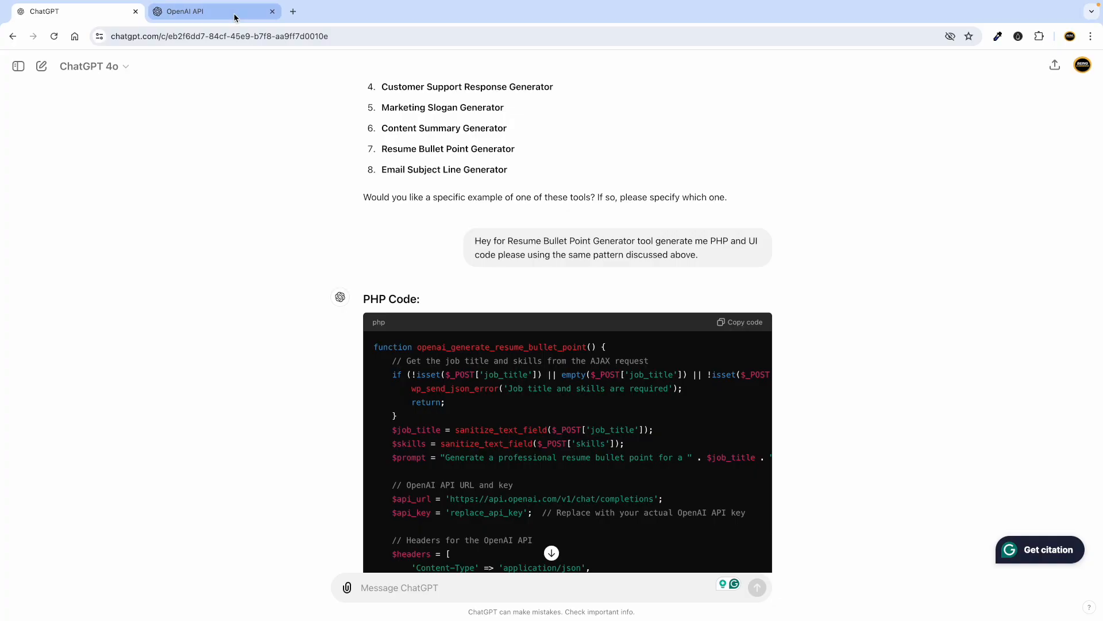
click(195, 12)
click(665, 333)
key(ctrl+Left)
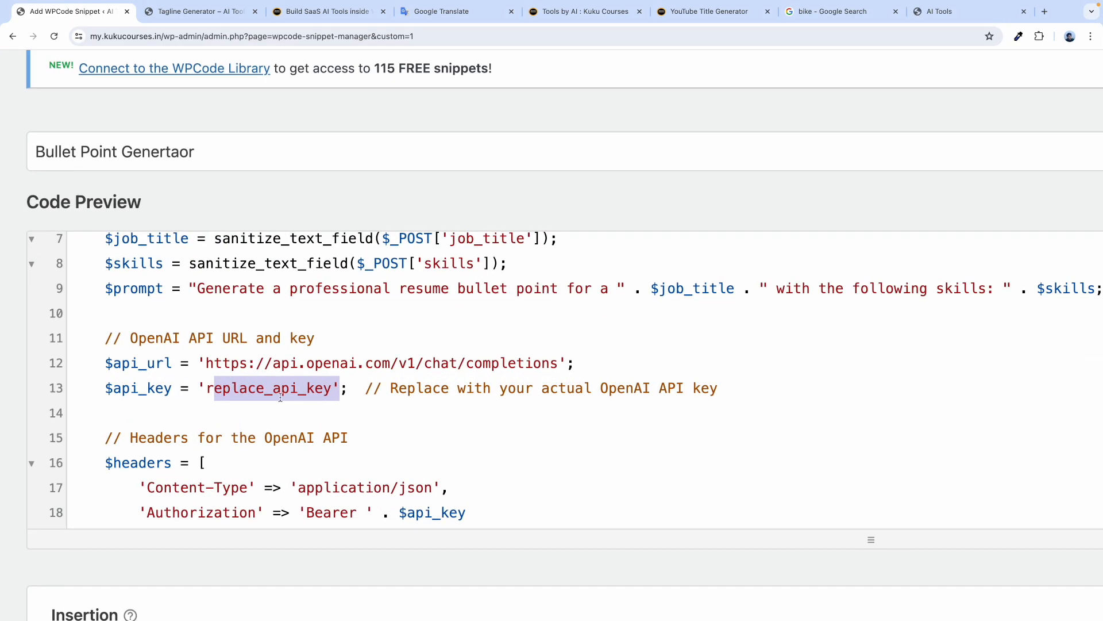
click(305, 394)
drag(333, 384, 209, 388)
key(BackSpace)
key(super+v)
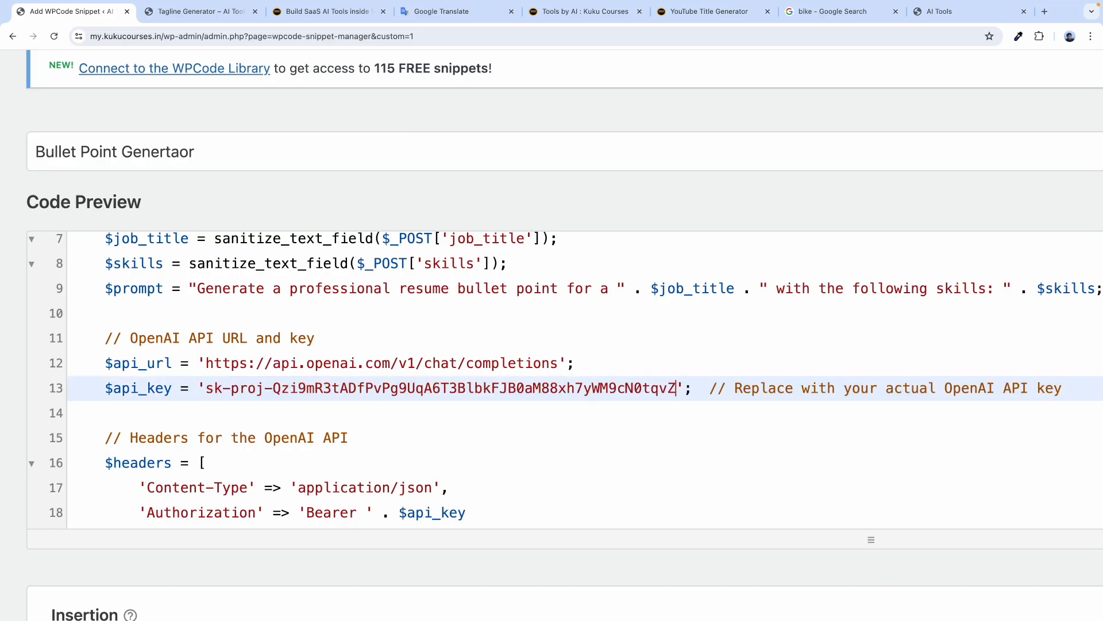
scroll(449, 286, down, 5)
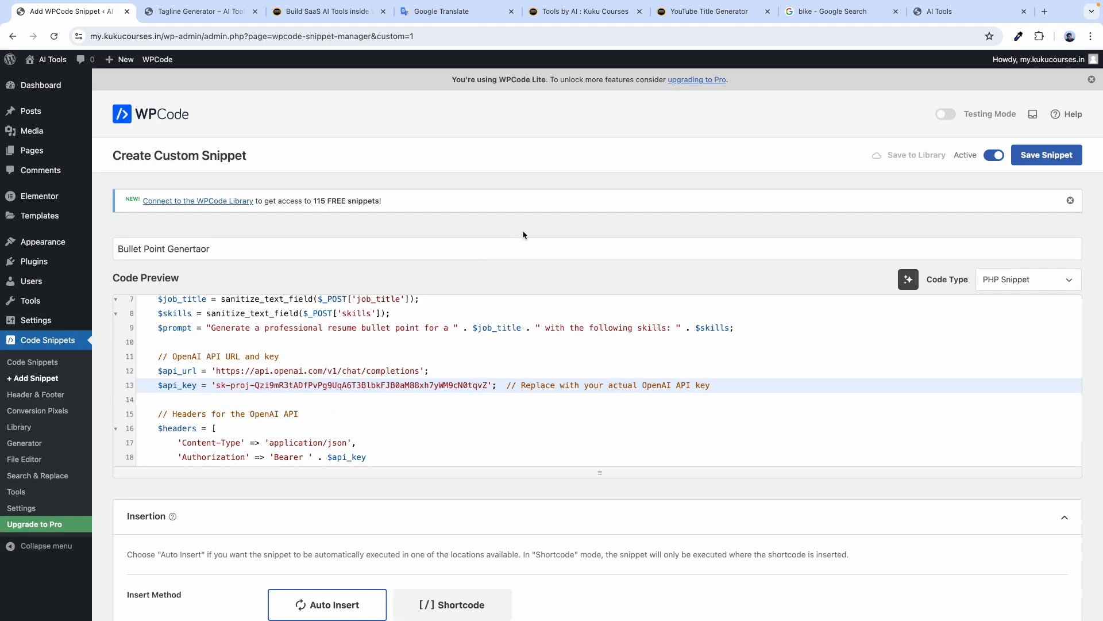
click(1061, 156)
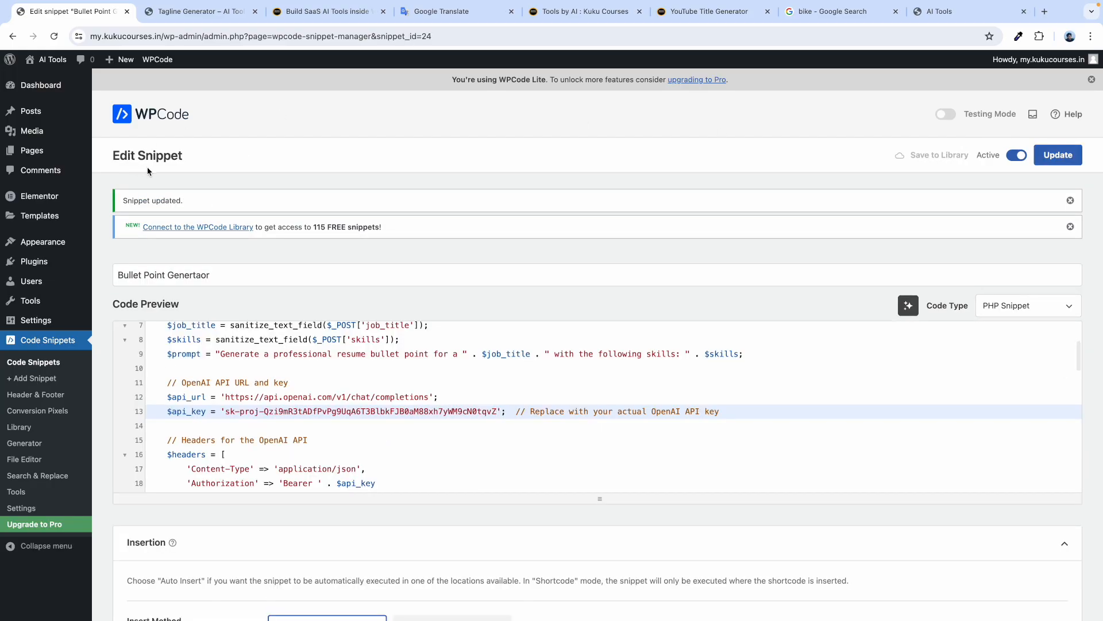
Start a new blank page, skipping the pattern suggestions.
mouse_move(28, 152)
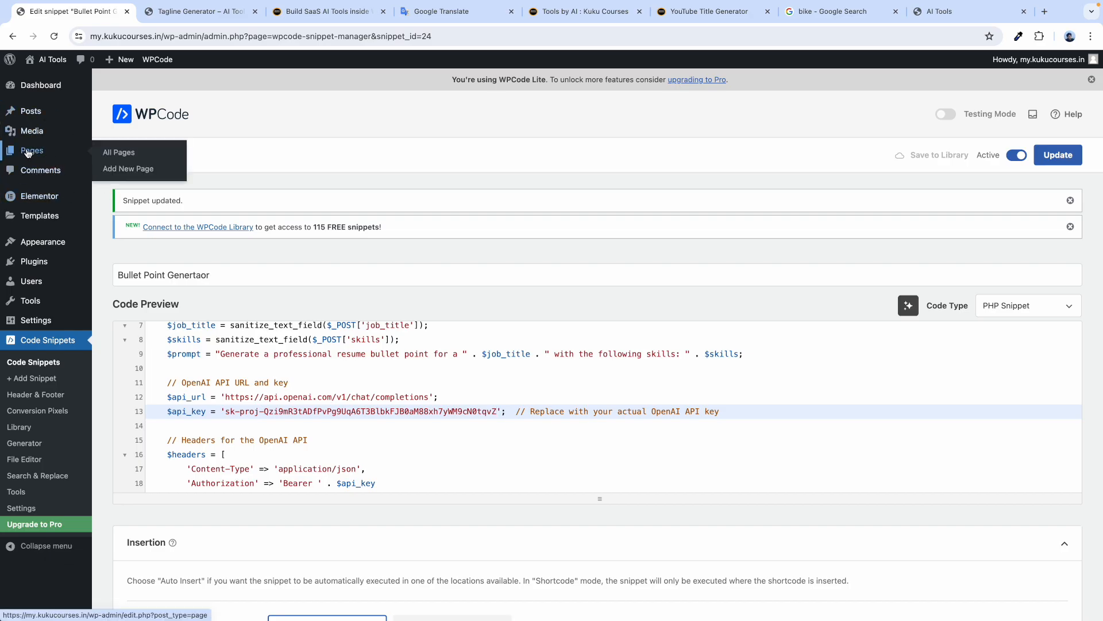
click(119, 151)
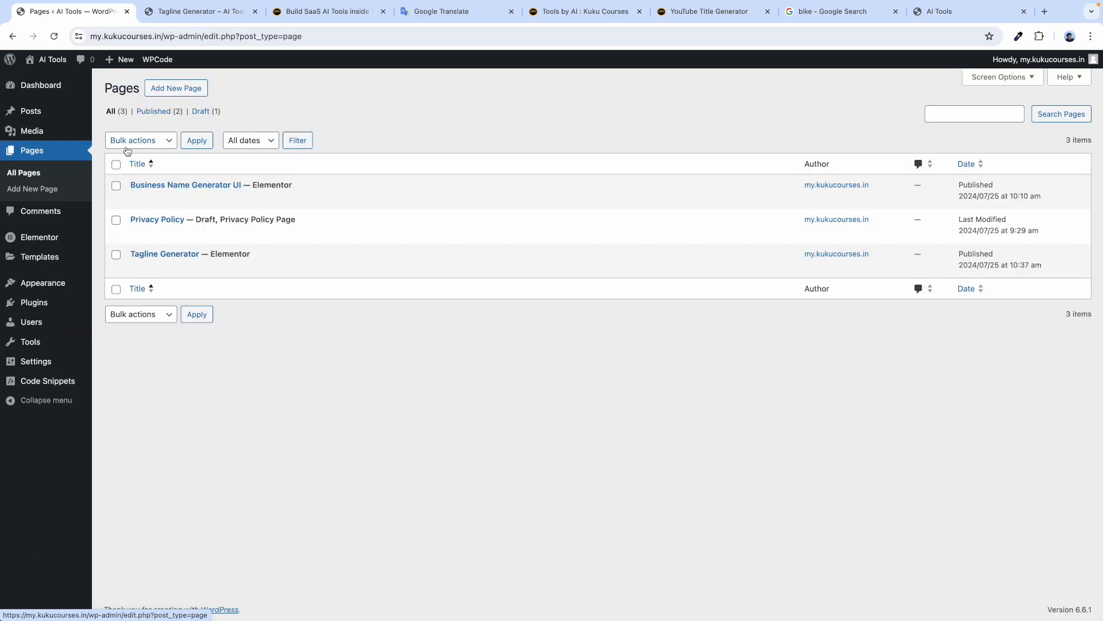
click(183, 95)
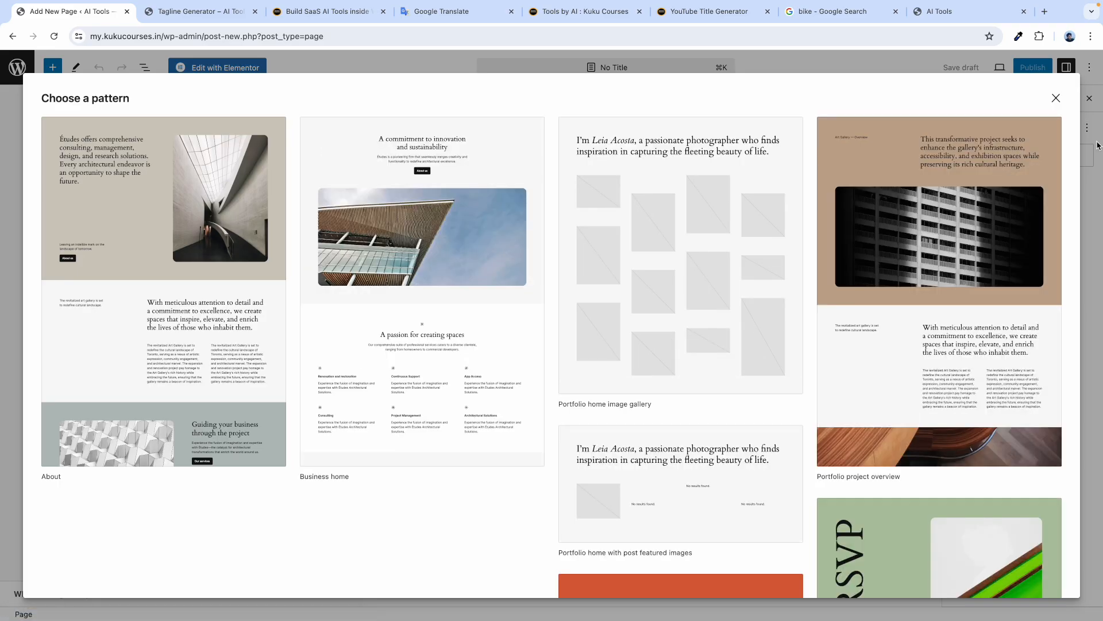
click(1056, 98)
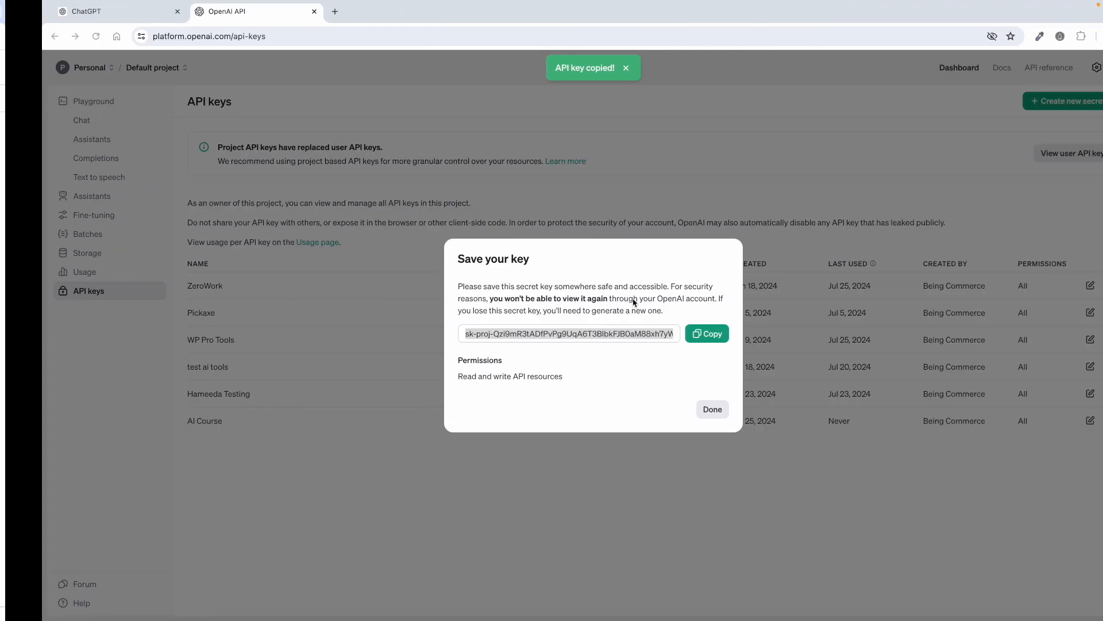
click(51, 8)
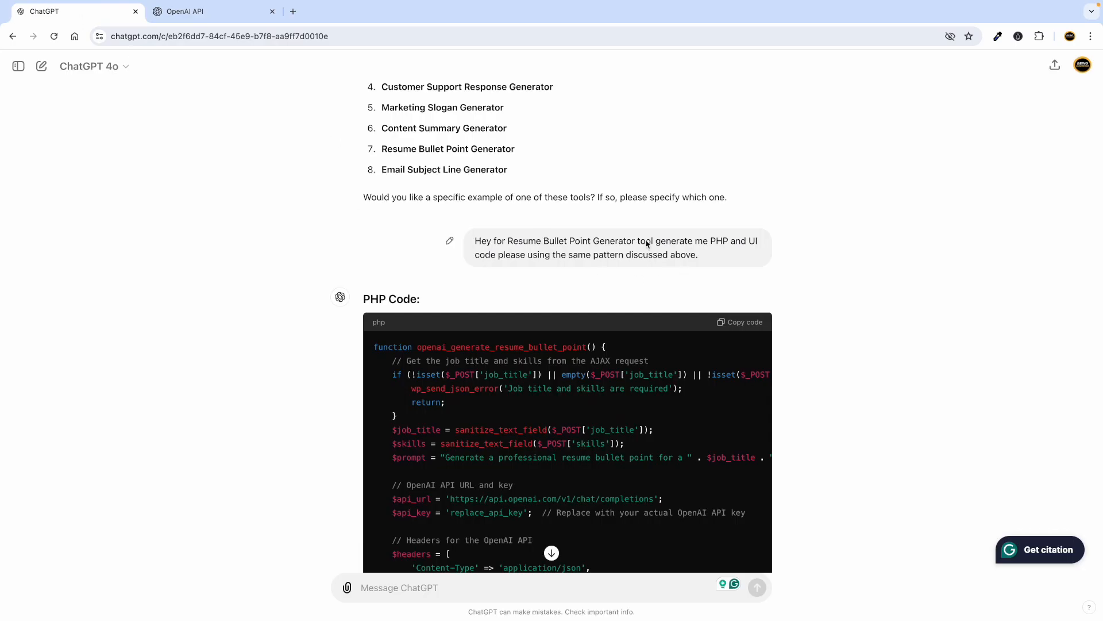
scroll(463, 382, down, 15)
scroll(458, 381, up, 6)
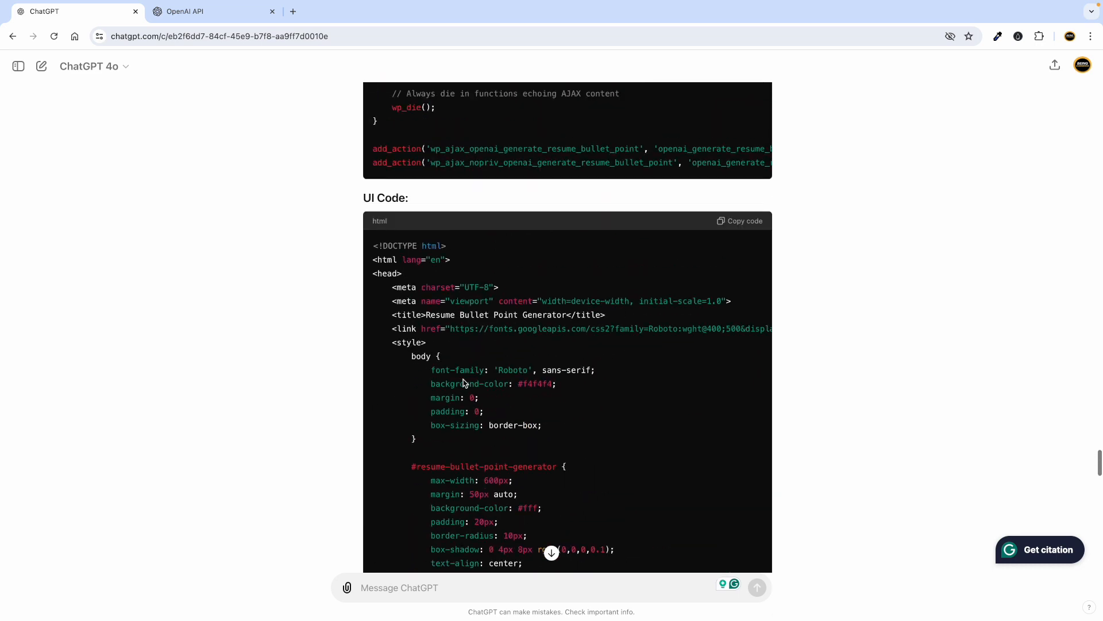
key(ctrl+Left)
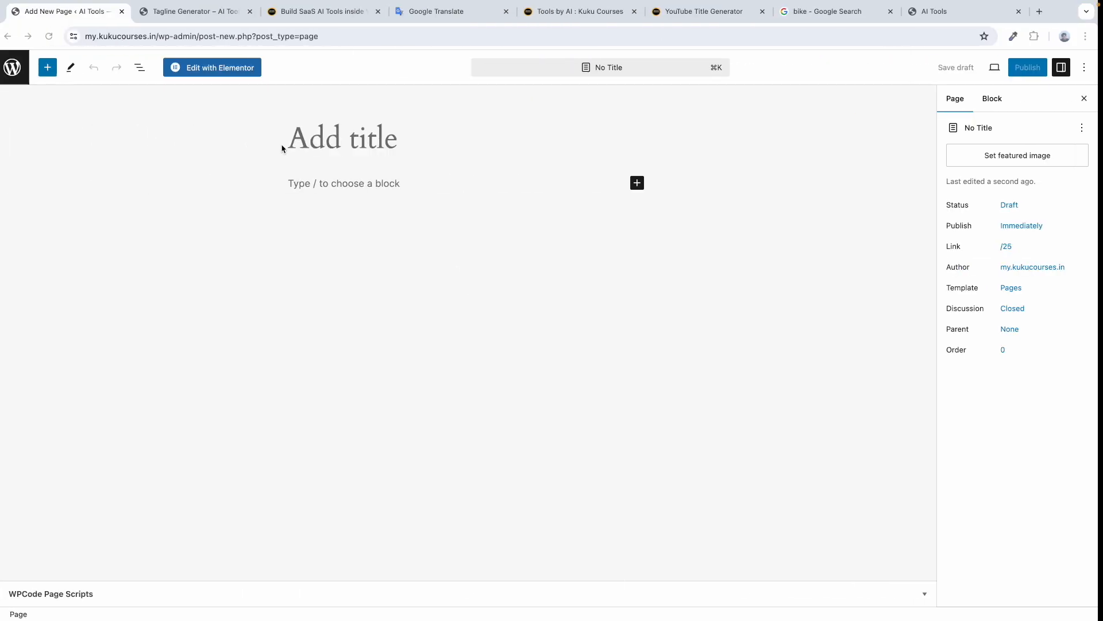
Title the page 'Bullet Point Generator' and publish it.
click(324, 145)
text(Bul)
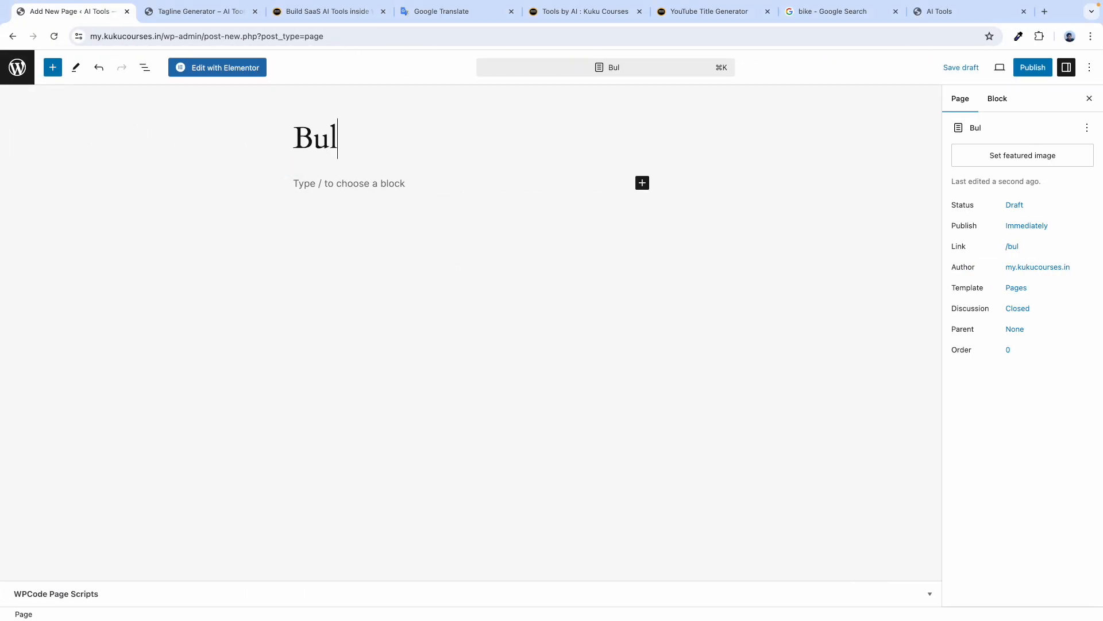
text(let Point)
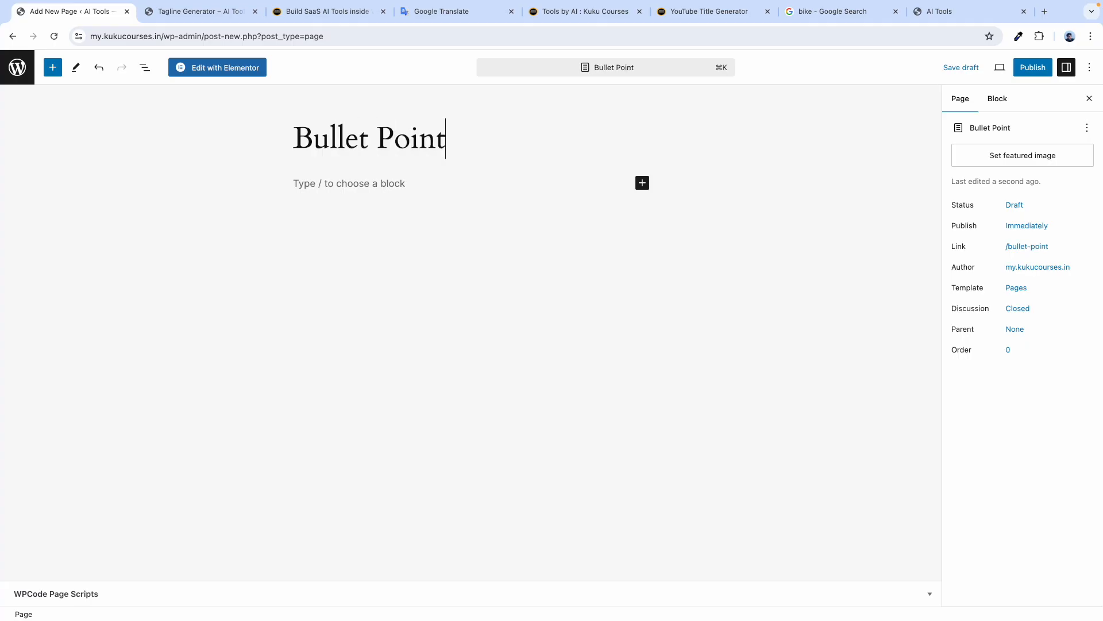
text( Generator)
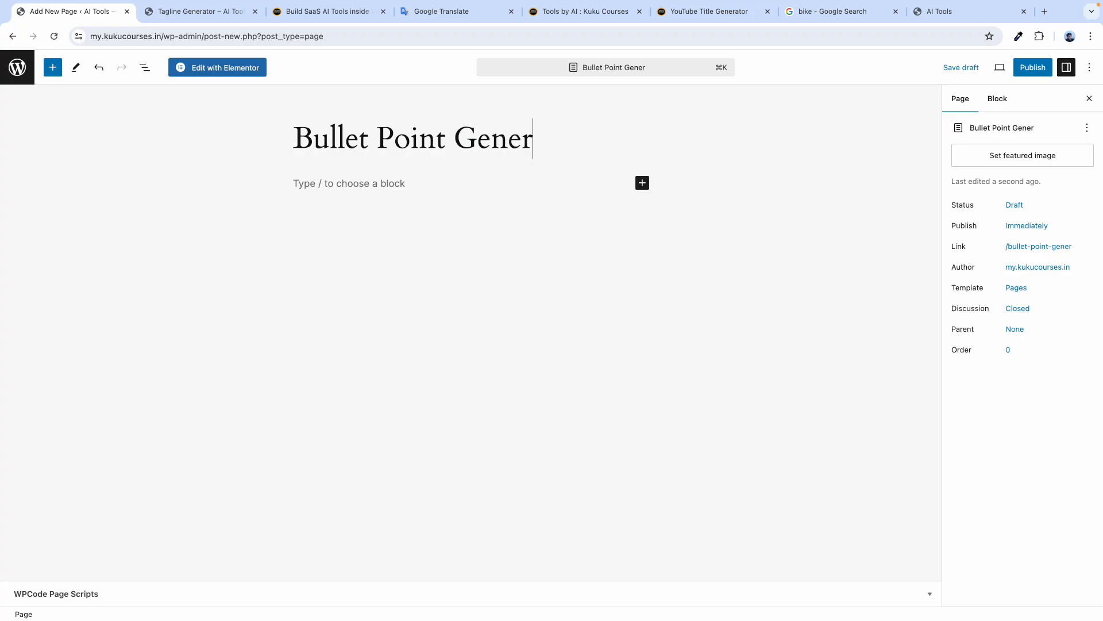
click(1033, 67)
click(985, 67)
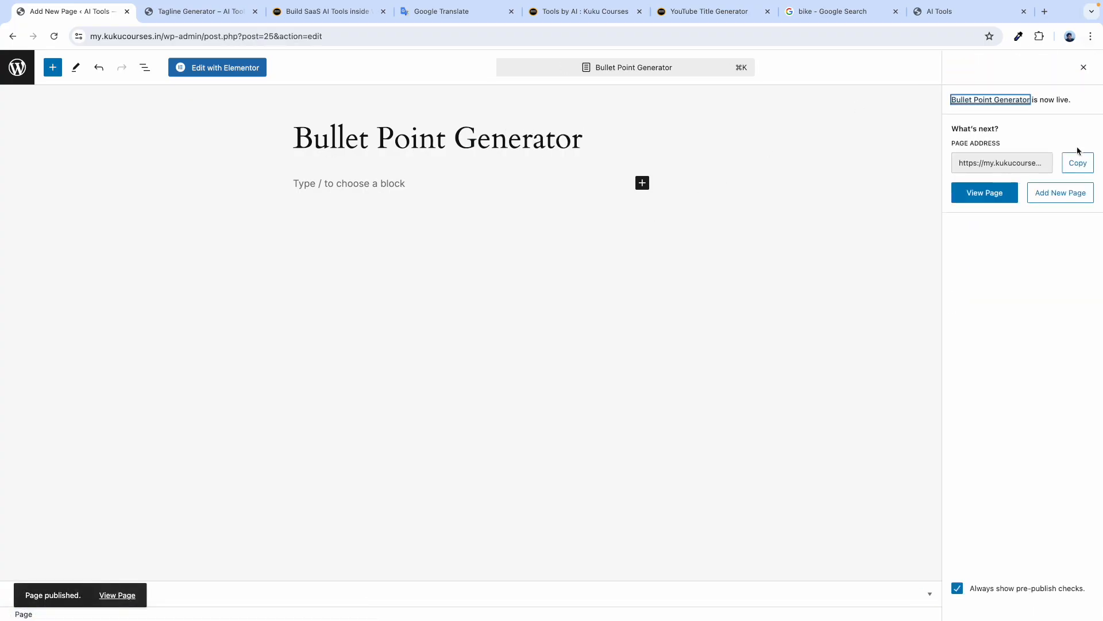
click(1082, 68)
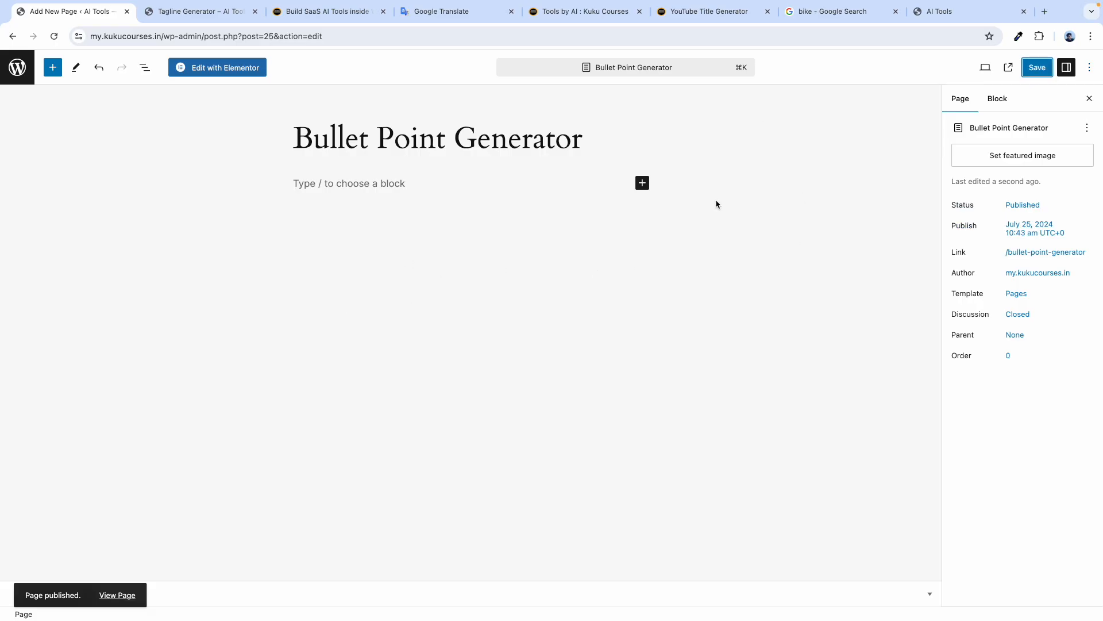
Open the page in Elementor, set Page Layout to Elementor Full Width, and search widgets for 'html'.
click(223, 69)
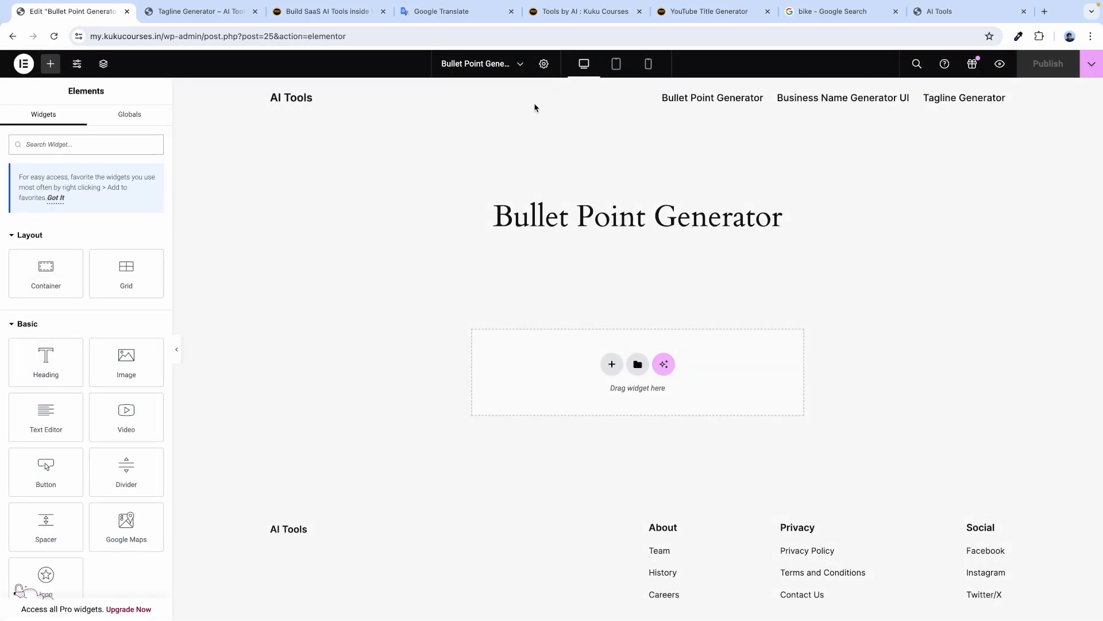
click(545, 64)
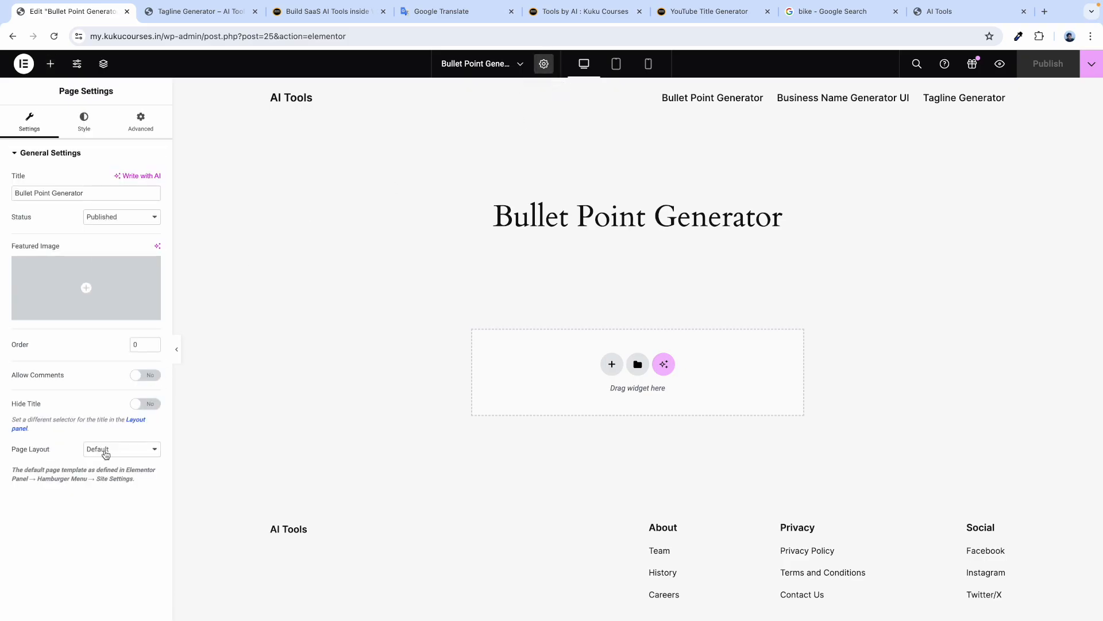
click(106, 454)
click(112, 473)
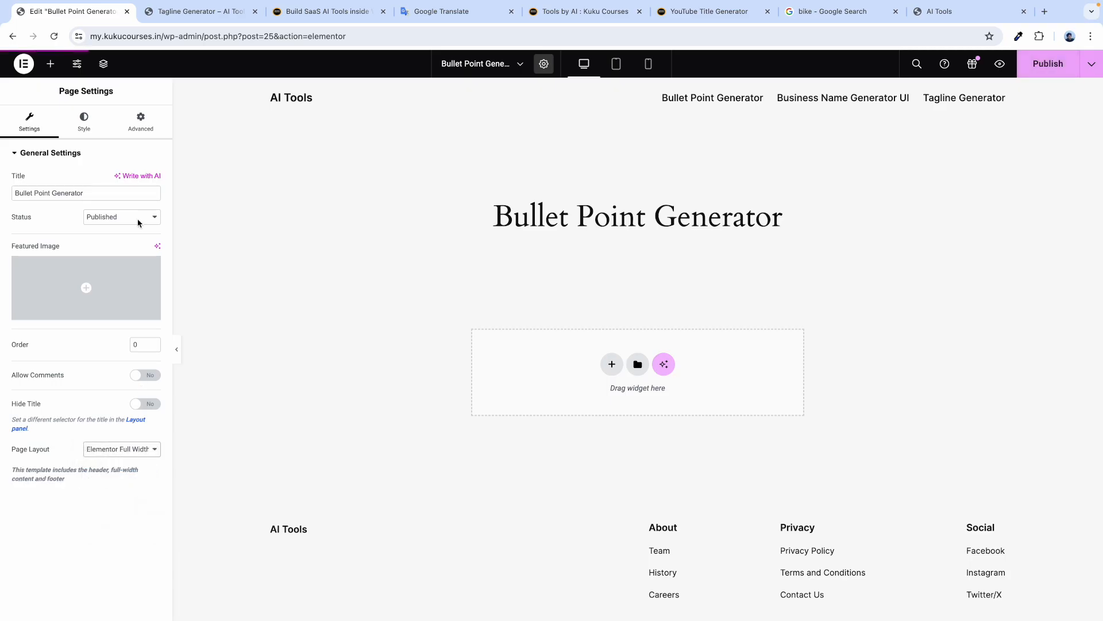
click(36, 144)
text(html)
Drop an HTML widget on the page and paste ChatGPT's Resume Bullet Point Generator UI code into it.
drag(34, 249, 374, 253)
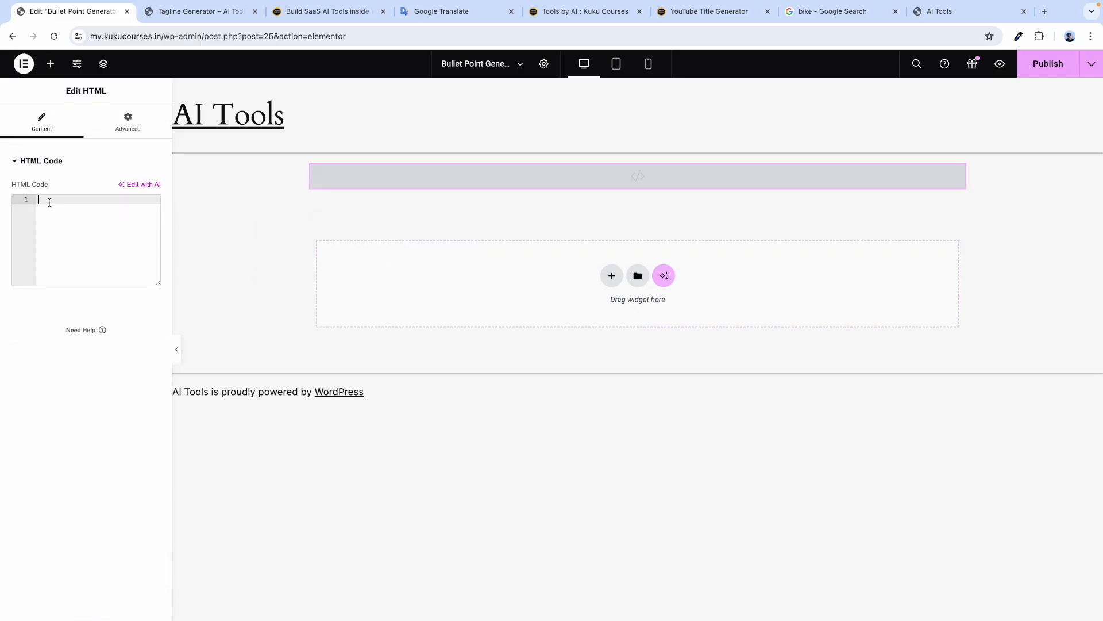
key(ctrl+Right)
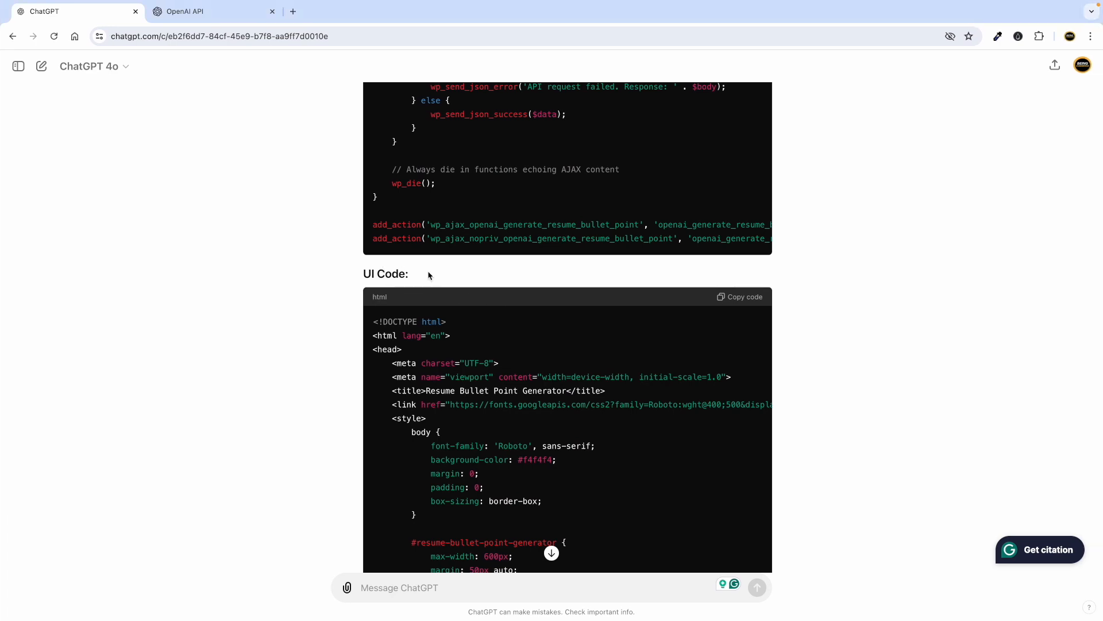
click(740, 297)
key(ctrl+Left)
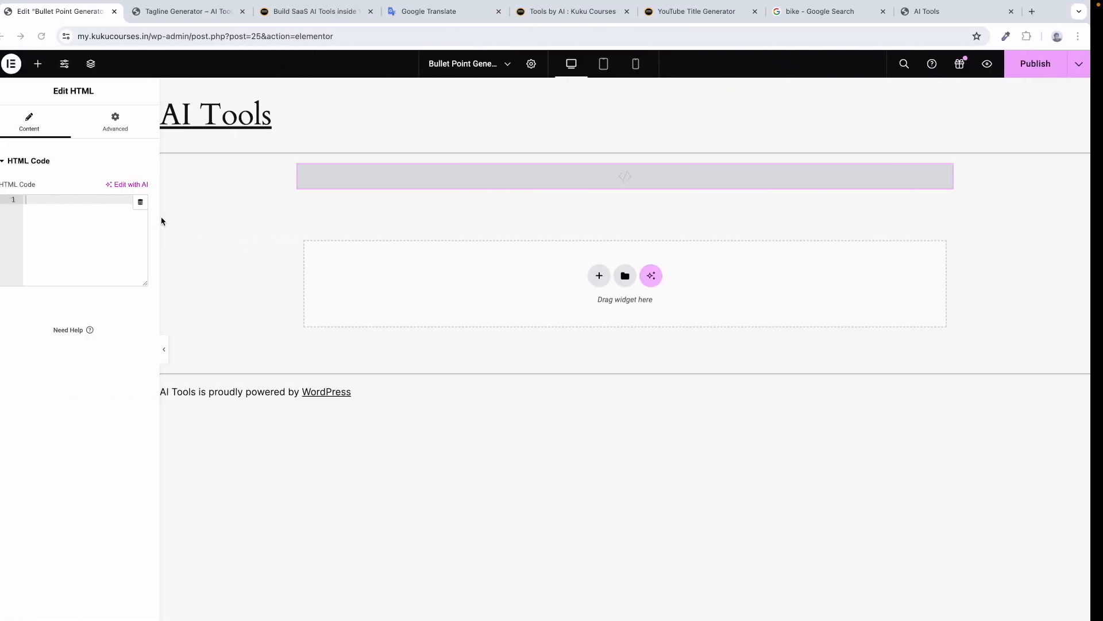
click(58, 197)
key(super+v)
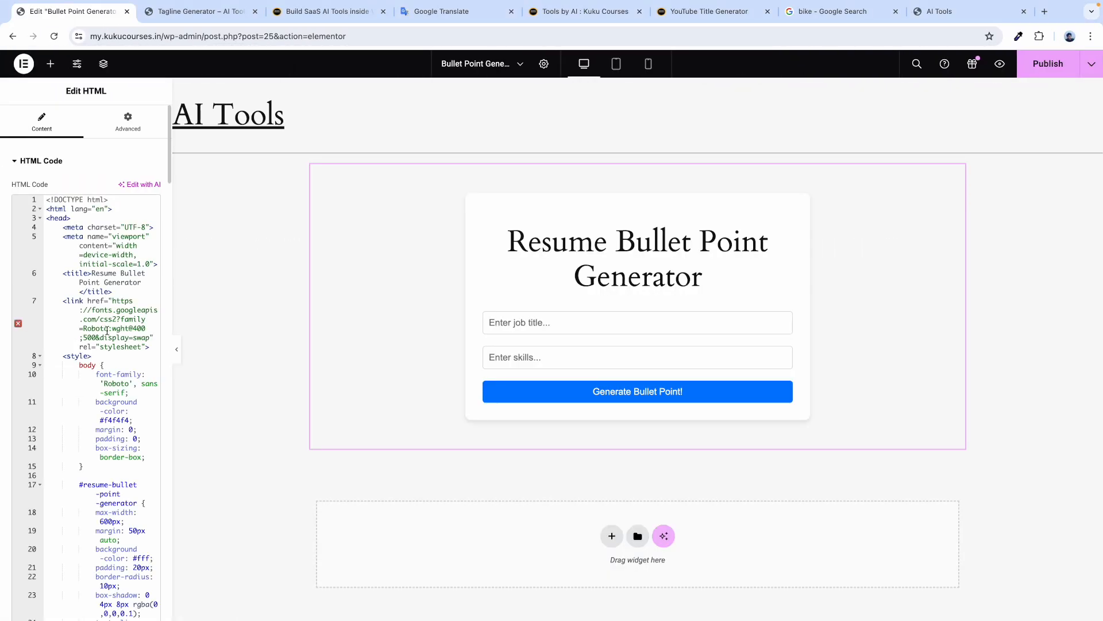
scroll(95, 295, down, 20)
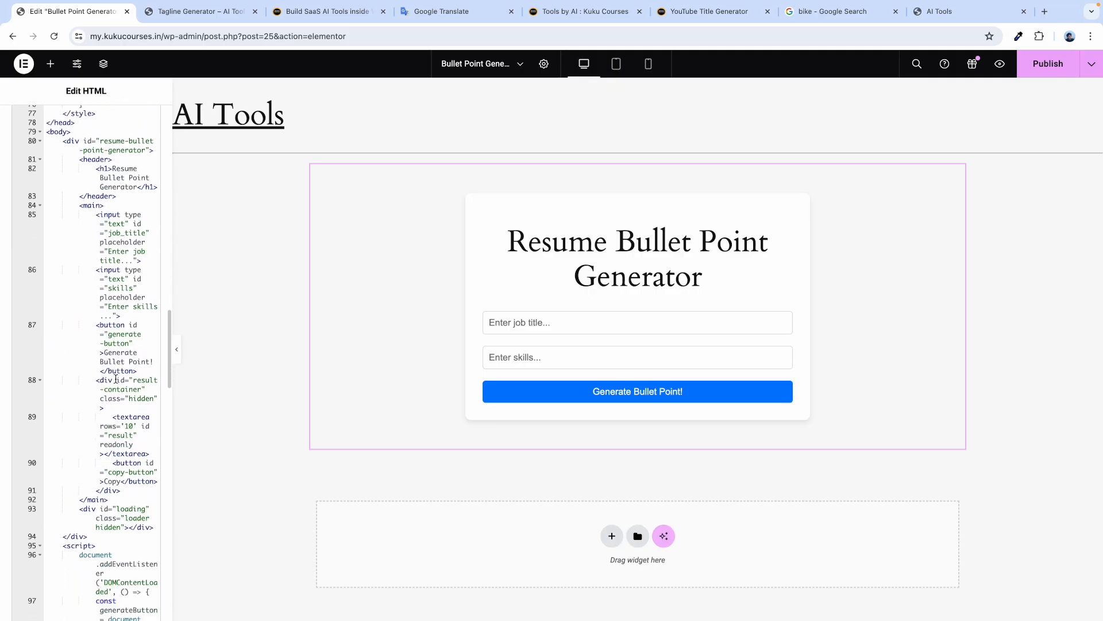
scroll(116, 379, down, 5)
scroll(115, 378, down, 10)
scroll(116, 379, down, 10)
scroll(115, 378, down, 1)
scroll(116, 379, up, 5)
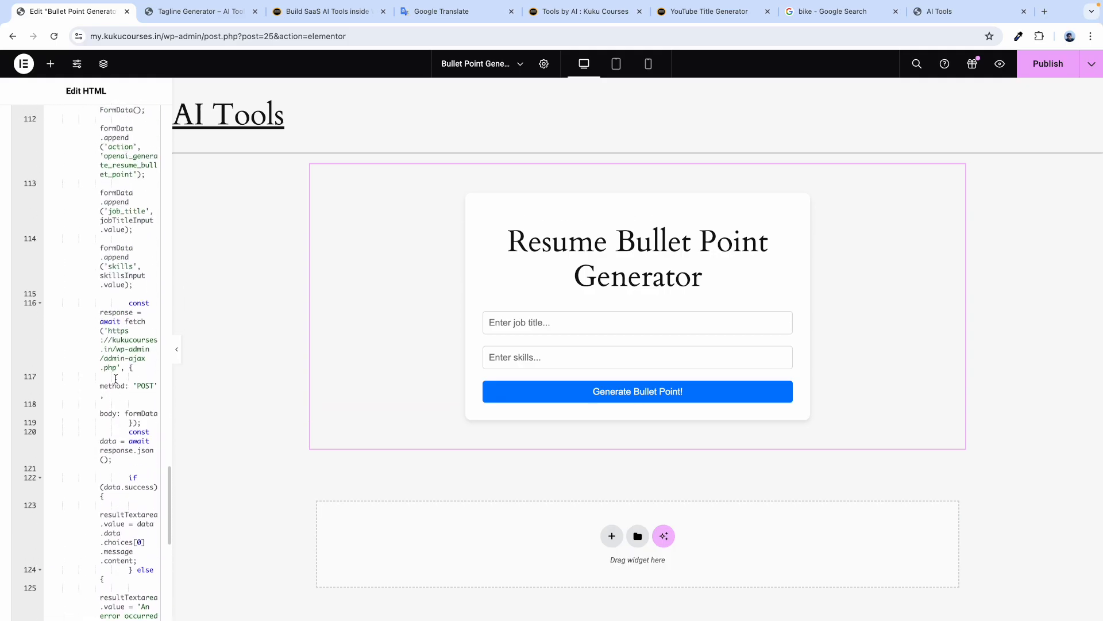
scroll(150, 370, left, 5)
scroll(150, 369, down, 2)
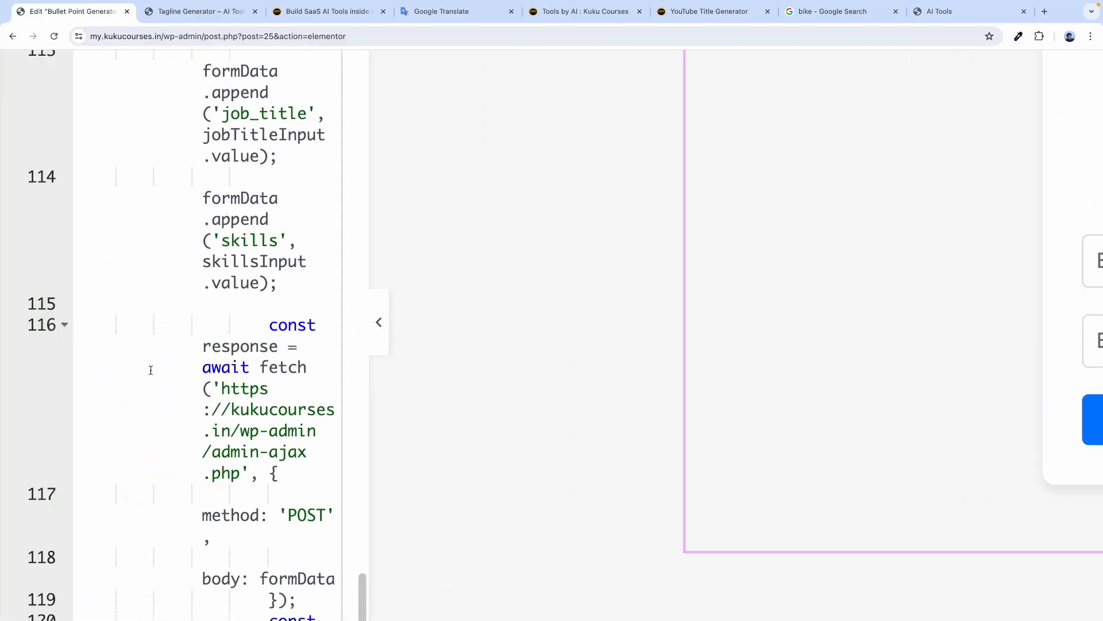
drag(251, 374, 256, 409)
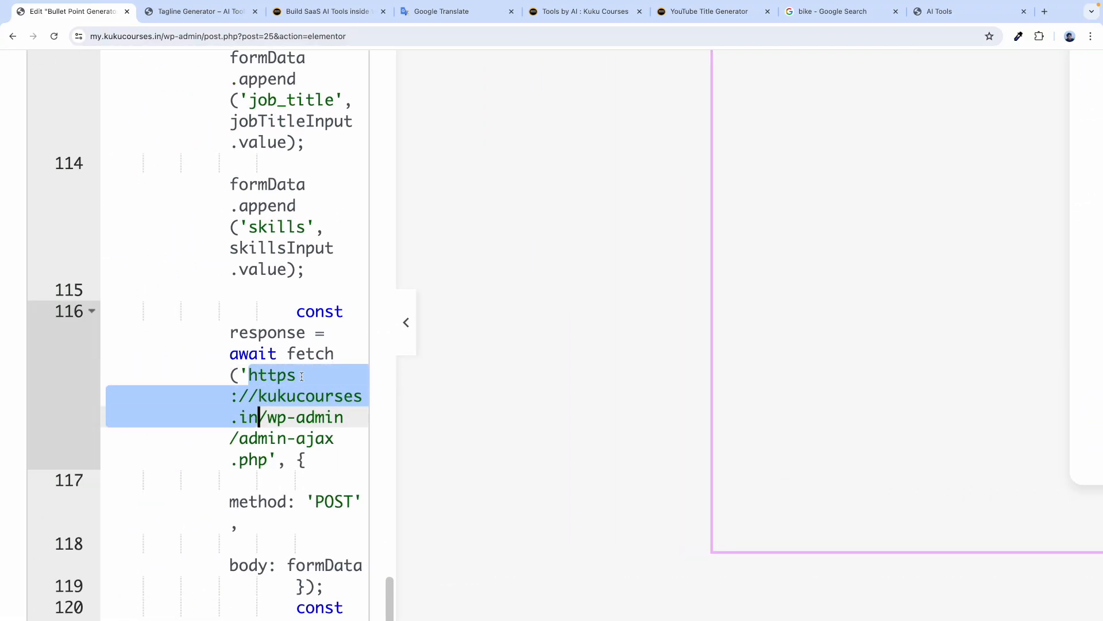
click(300, 13)
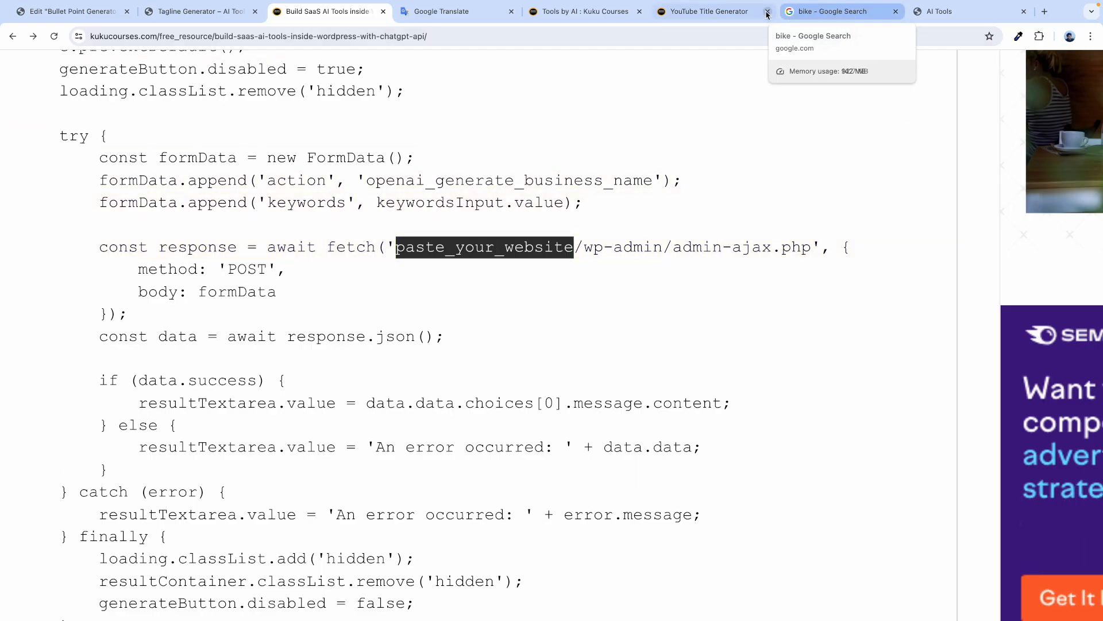
click(943, 12)
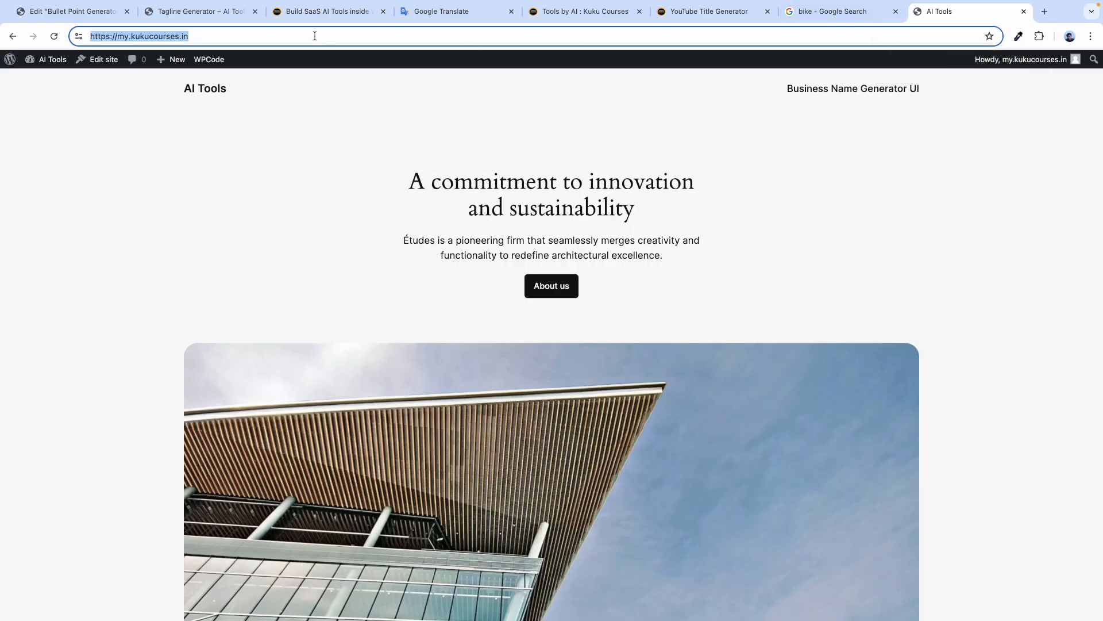
click(63, 11)
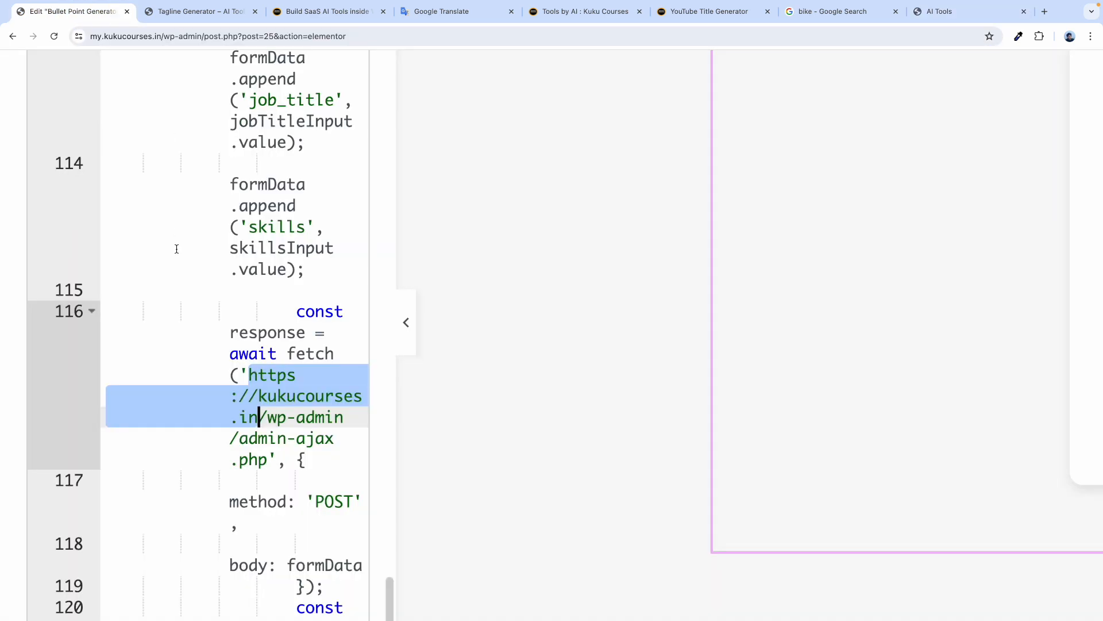
key(ctrl+v)
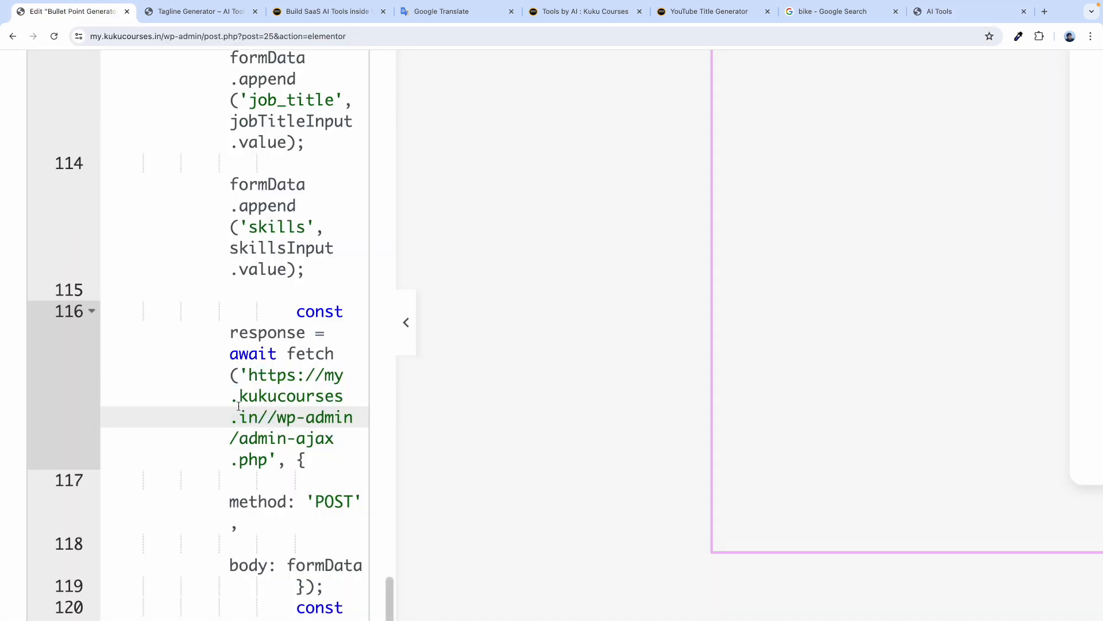
key(BackSpace)
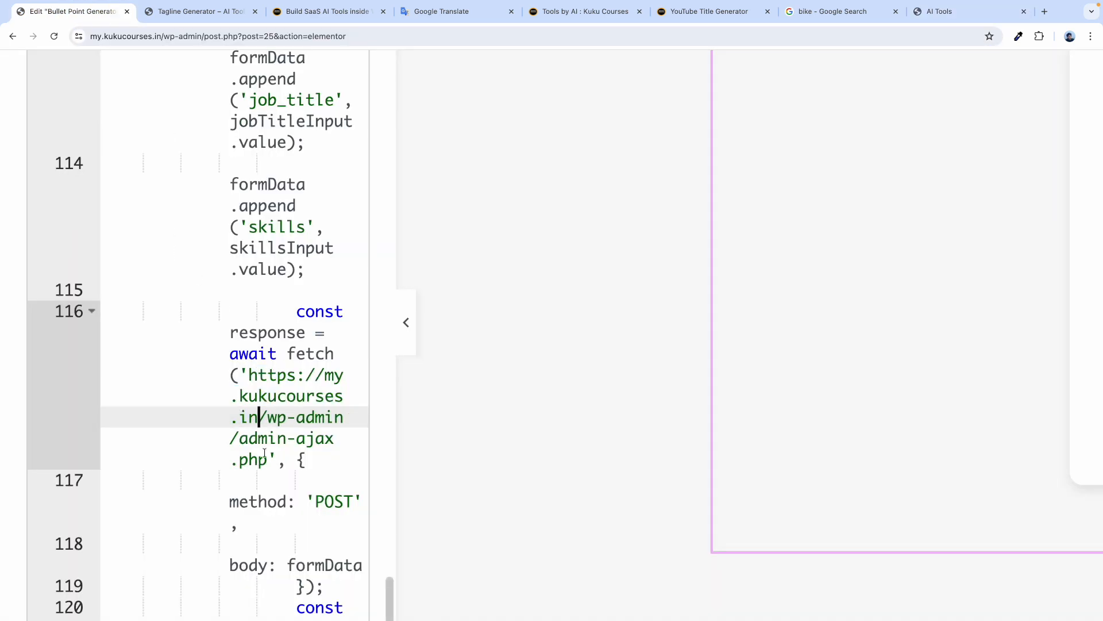
click(286, 397)
click(288, 436)
key(ctrl+0)
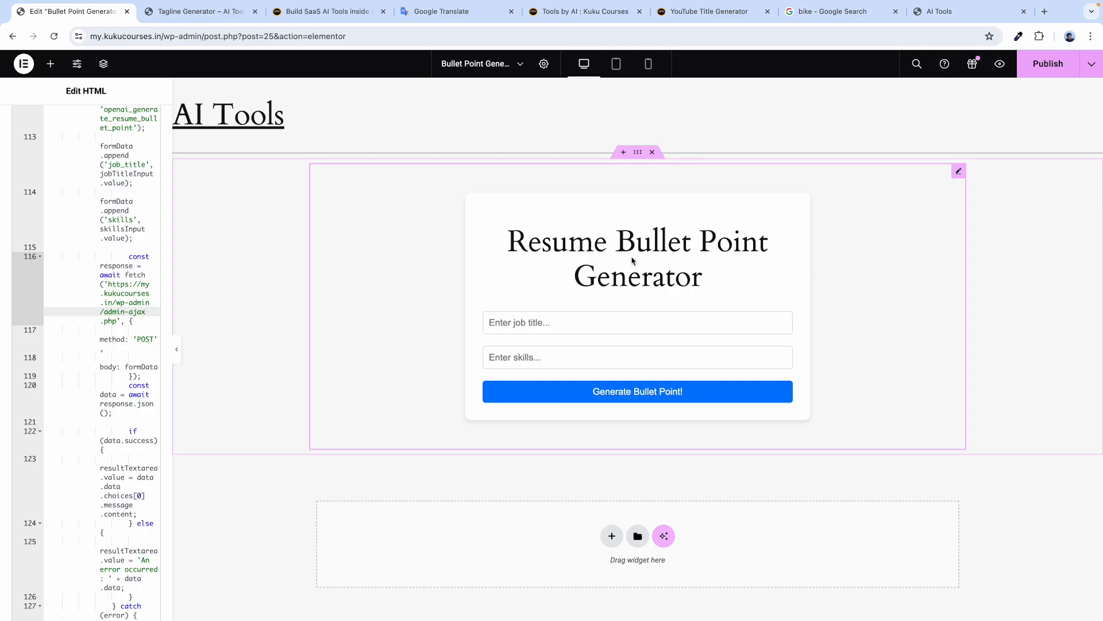
Publish and preview the page, then enter 'SEO Expert' as the job title.
click(1047, 64)
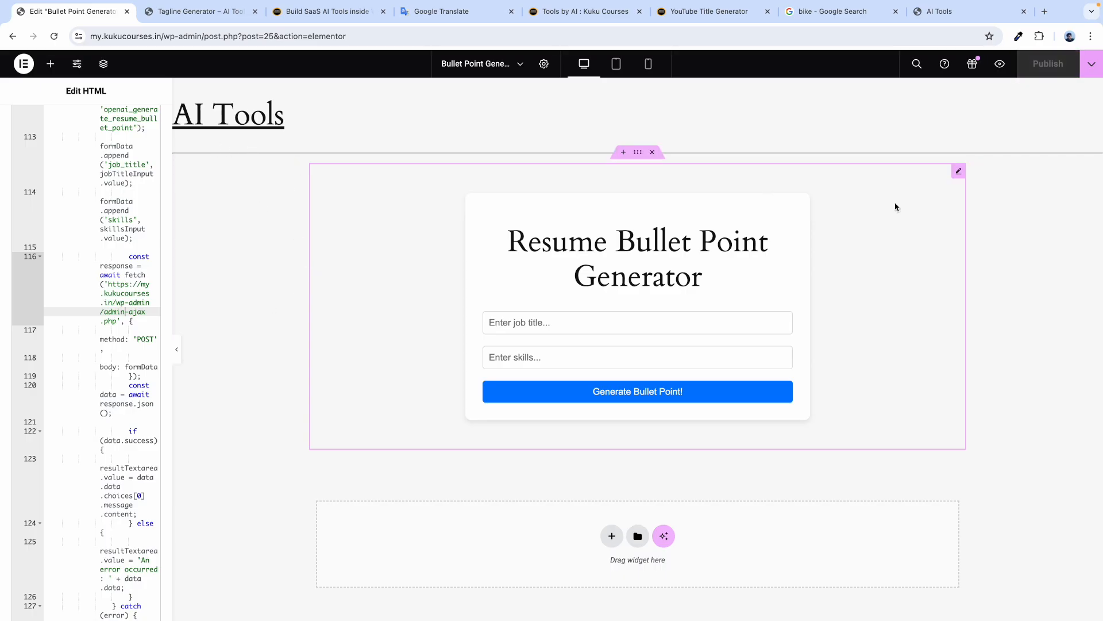
click(1000, 64)
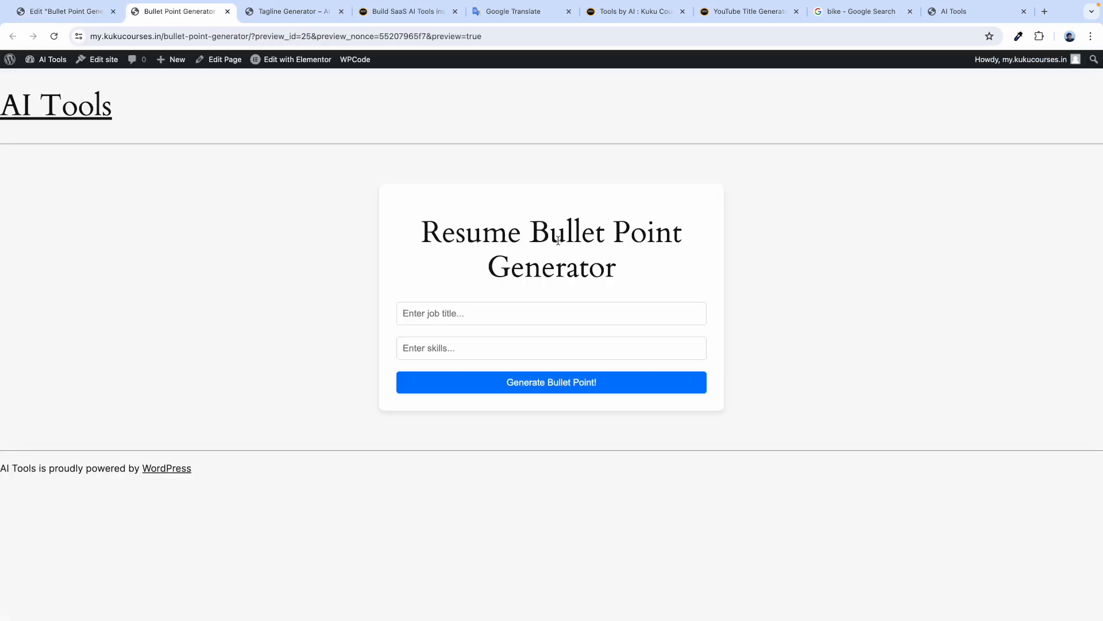
drag(443, 233, 521, 235)
click(420, 304)
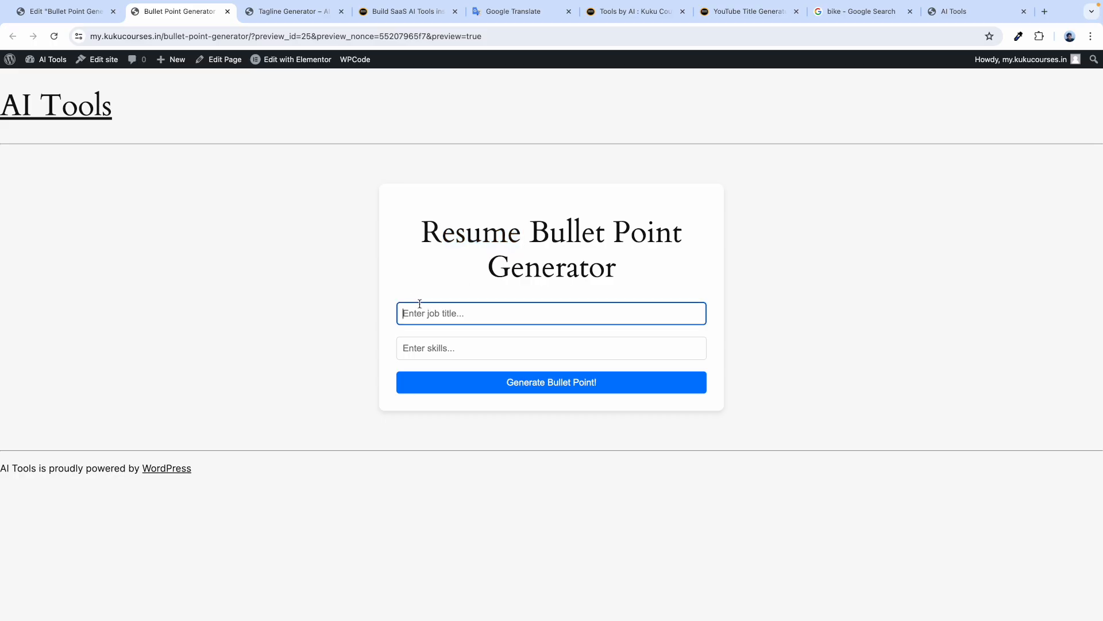
text(S)
key(BackSpace)
text(SEO Expert)
Enter skills on-page, off-page, technical SEO and backlinks, generate the bullet points and review them.
click(423, 349)
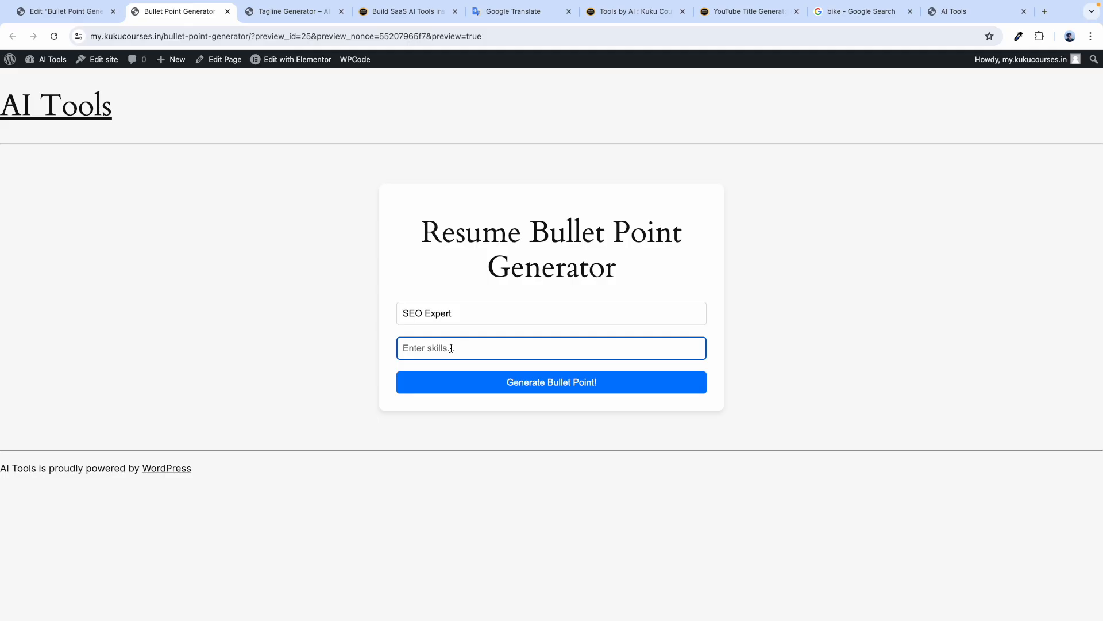
text(On page seo, off page seo and tech)
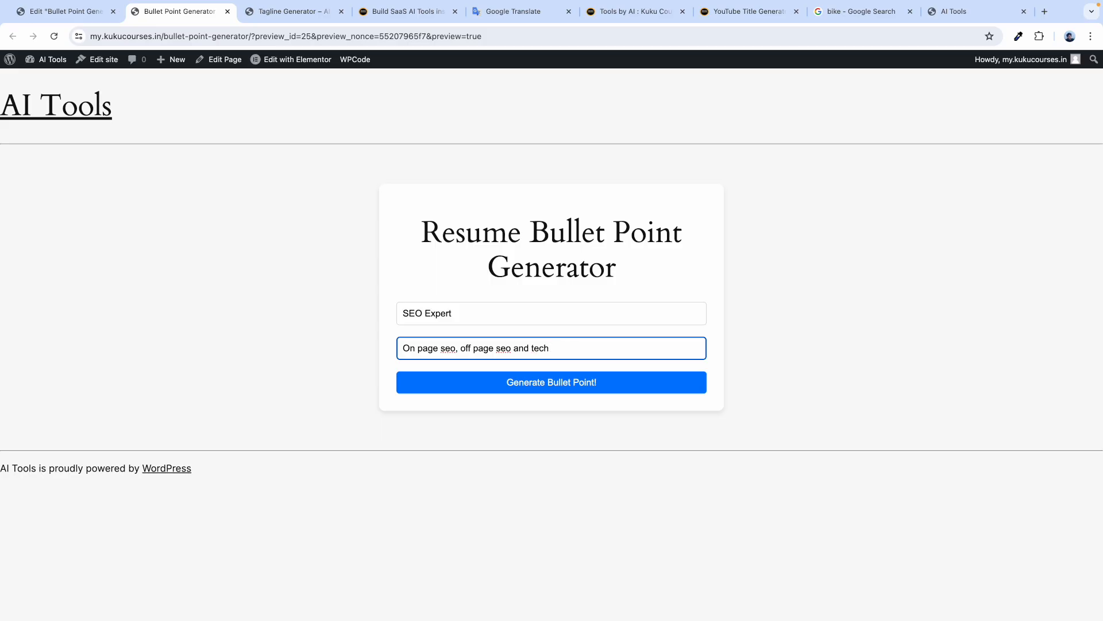
text(incal seo an)
key(BackSpace)
click(483, 237)
click(517, 386)
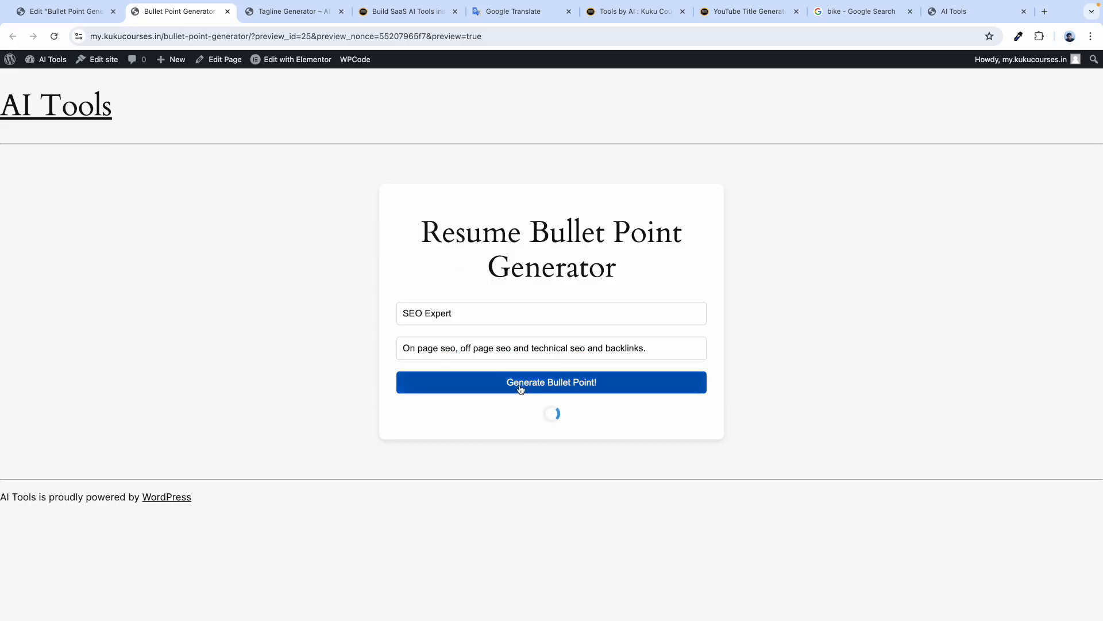
triple_click(466, 347)
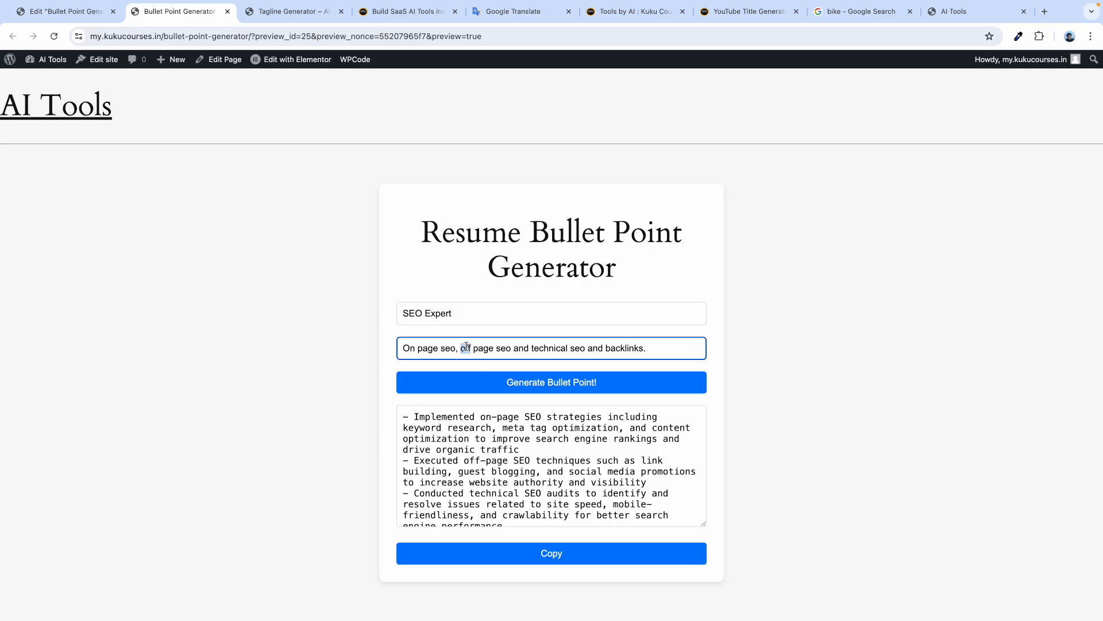
triple_click(435, 311)
scroll(436, 438, down, 3)
scroll(445, 436, up, 3)
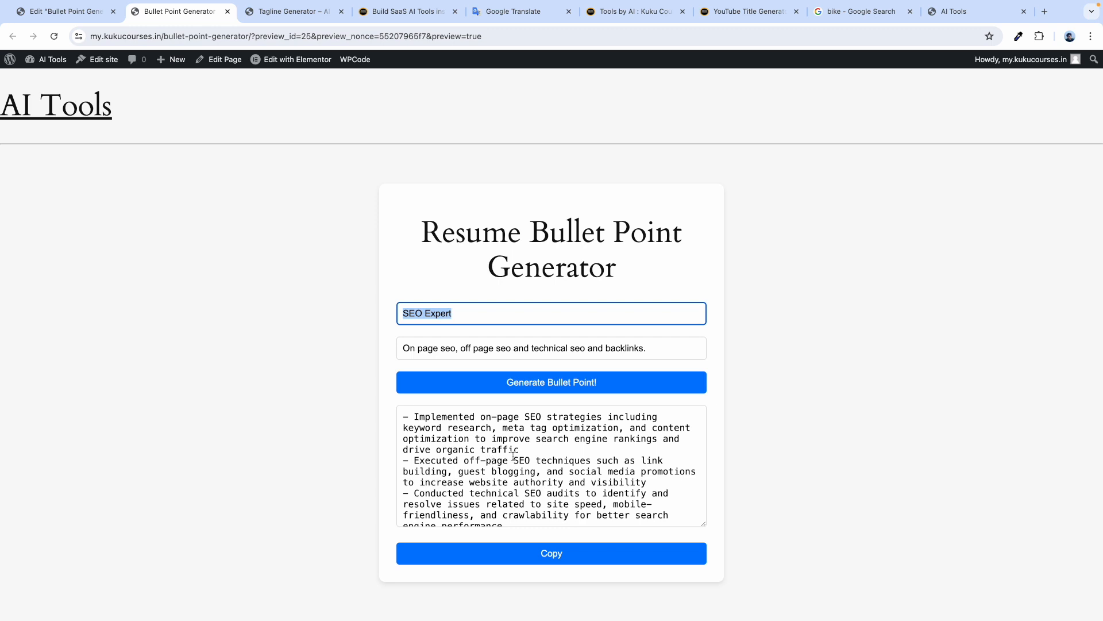
click(92, 12)
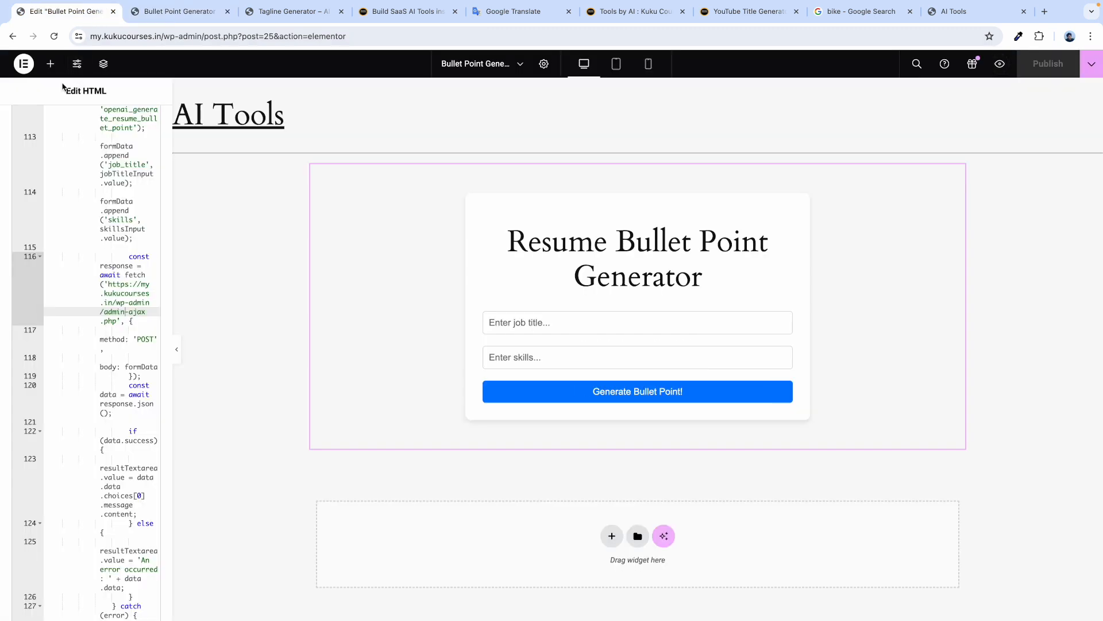
Exit Elementor to WordPress and go through Pages to the Dashboard.
click(23, 63)
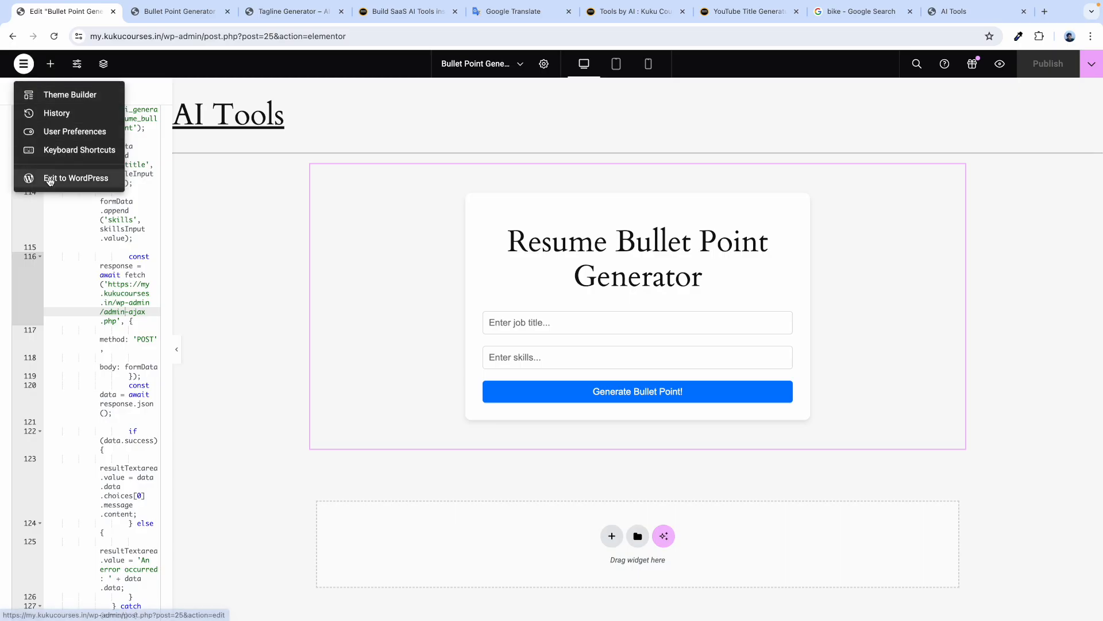
click(50, 179)
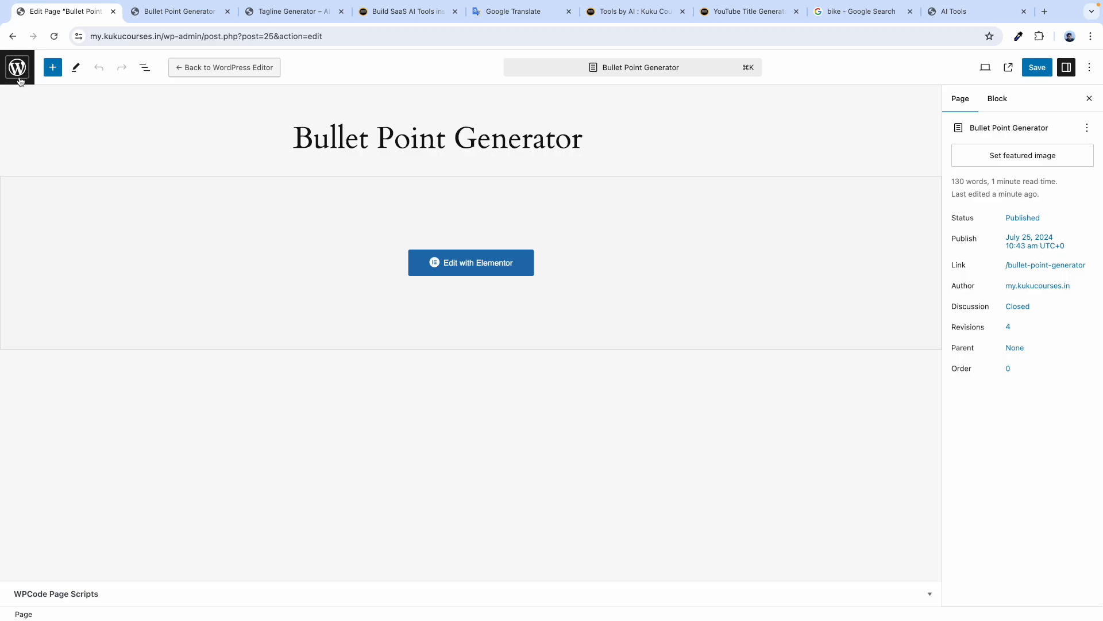
click(19, 81)
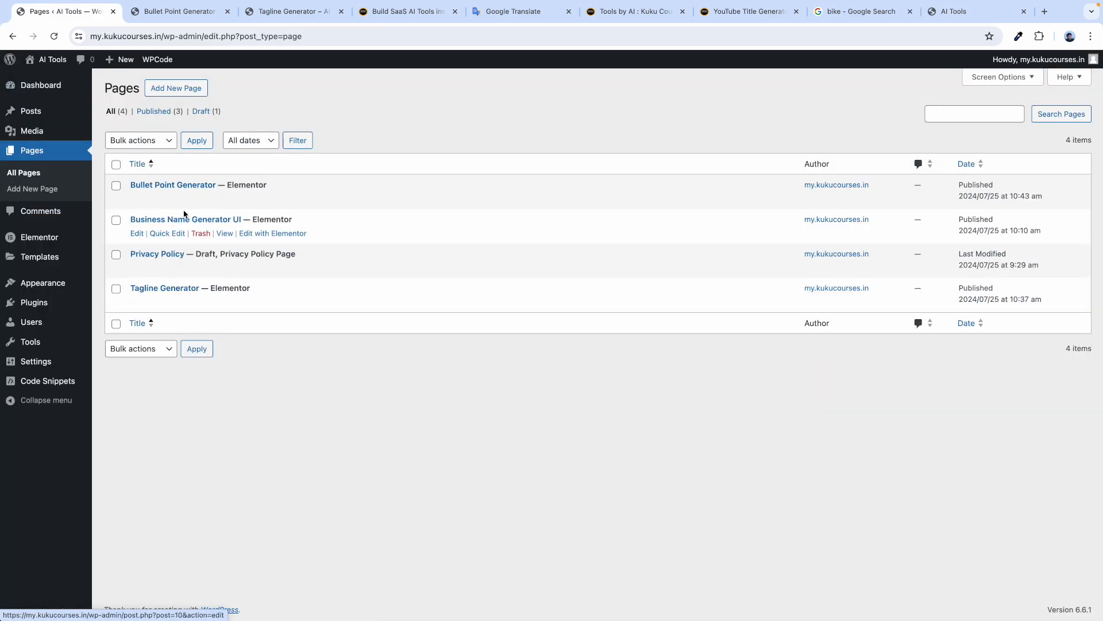
click(43, 86)
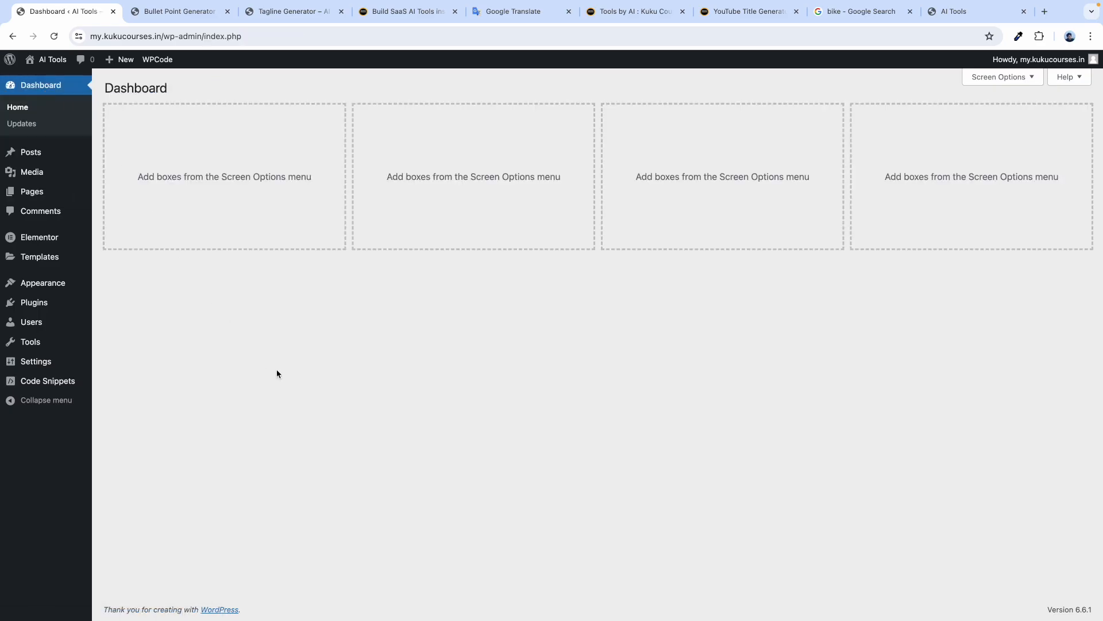
key(ctrl+Right)
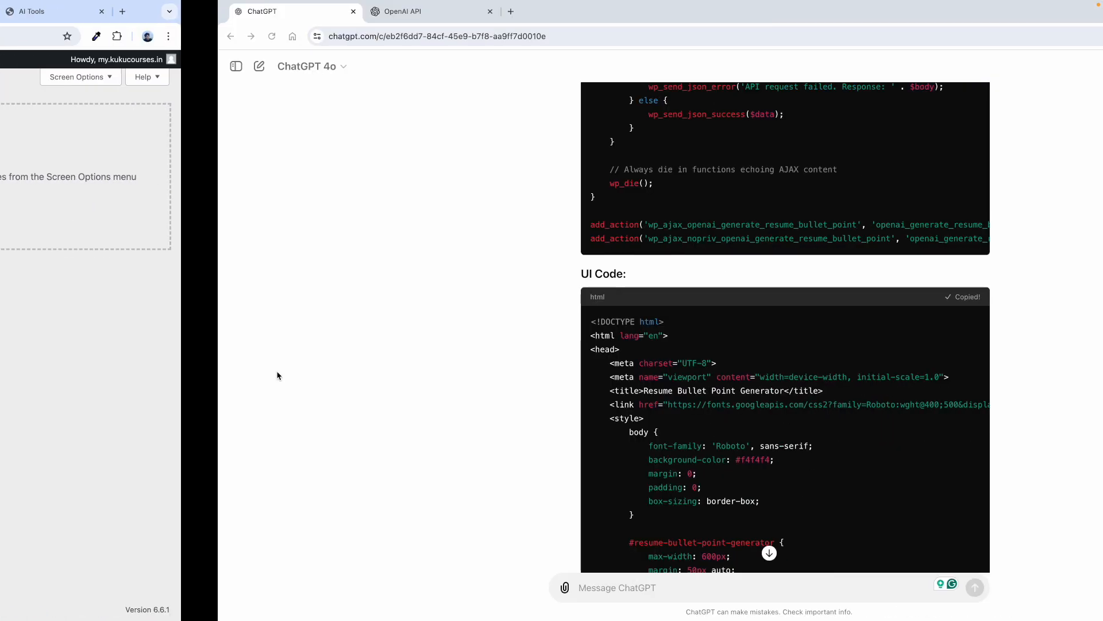
key(ctrl+Left)
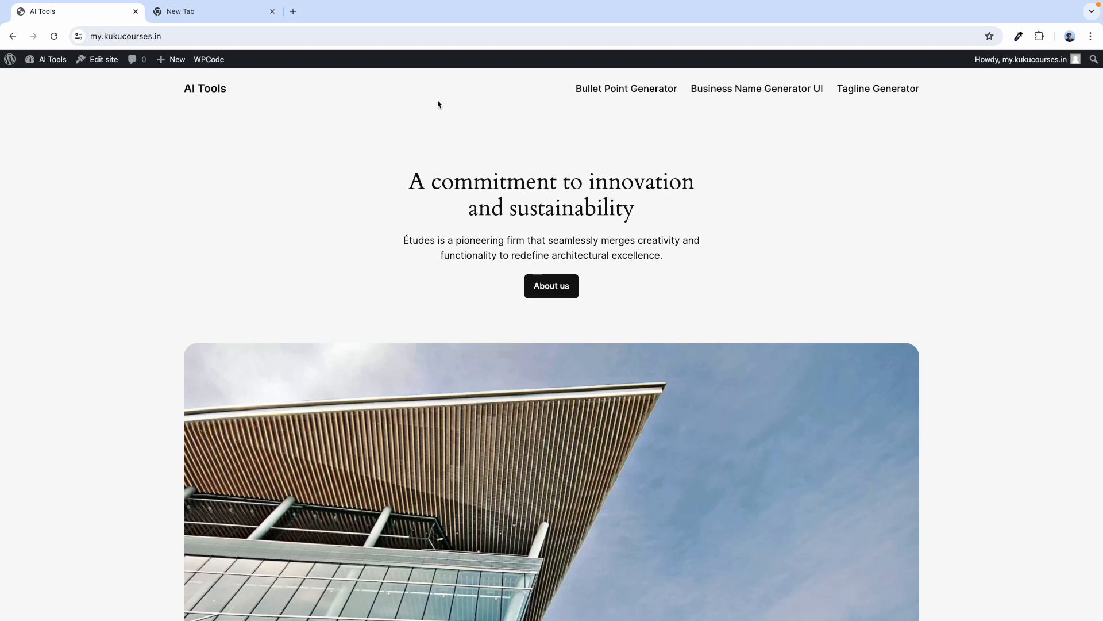
click(627, 90)
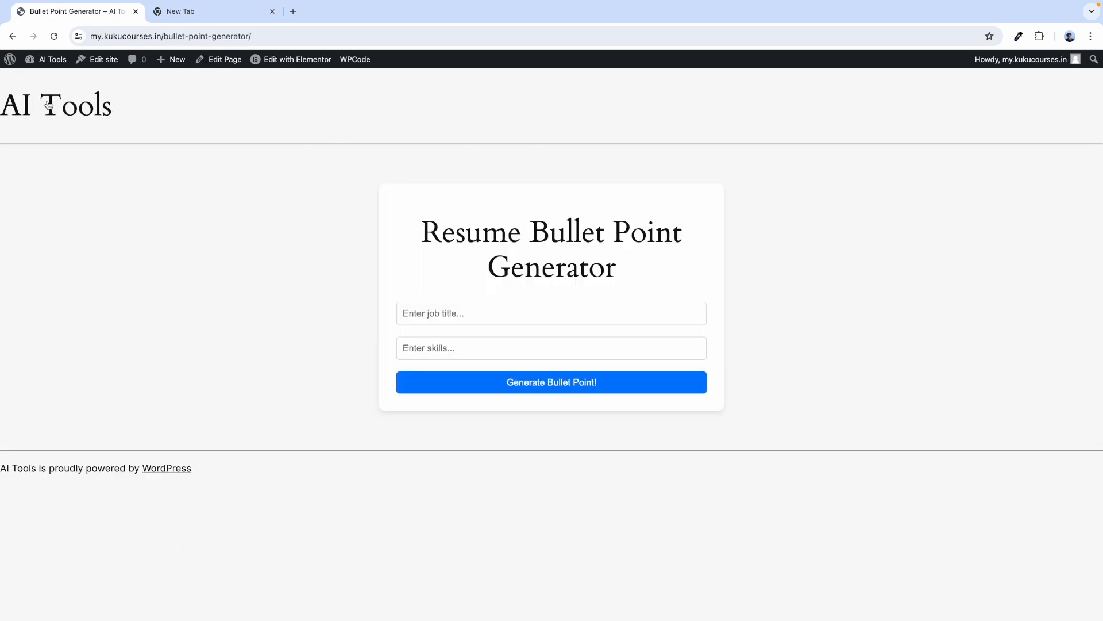
click(52, 106)
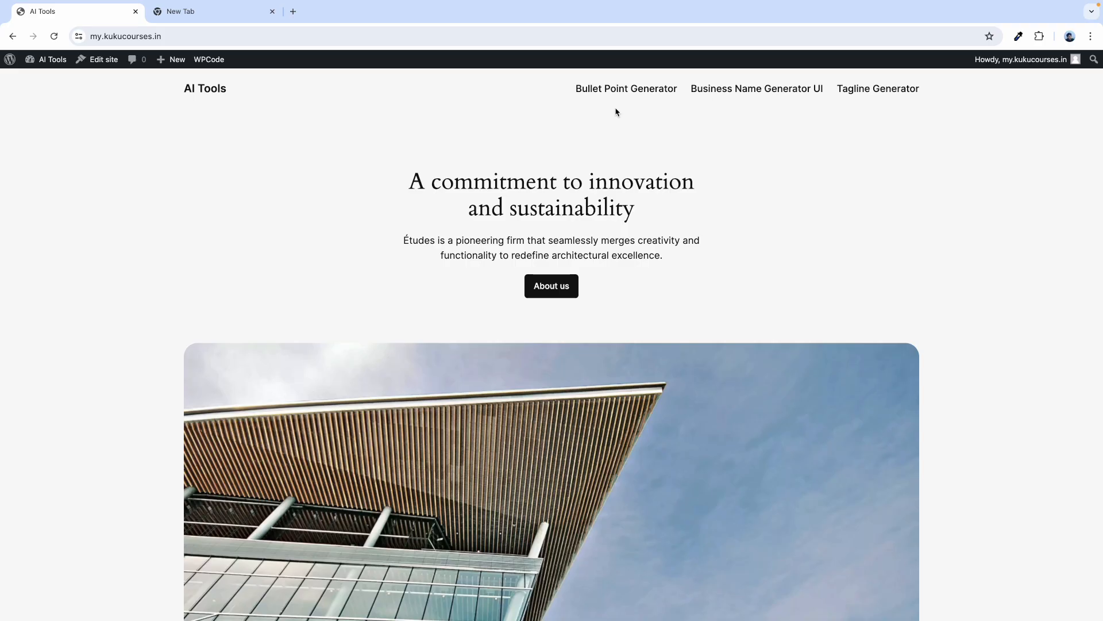
click(726, 91)
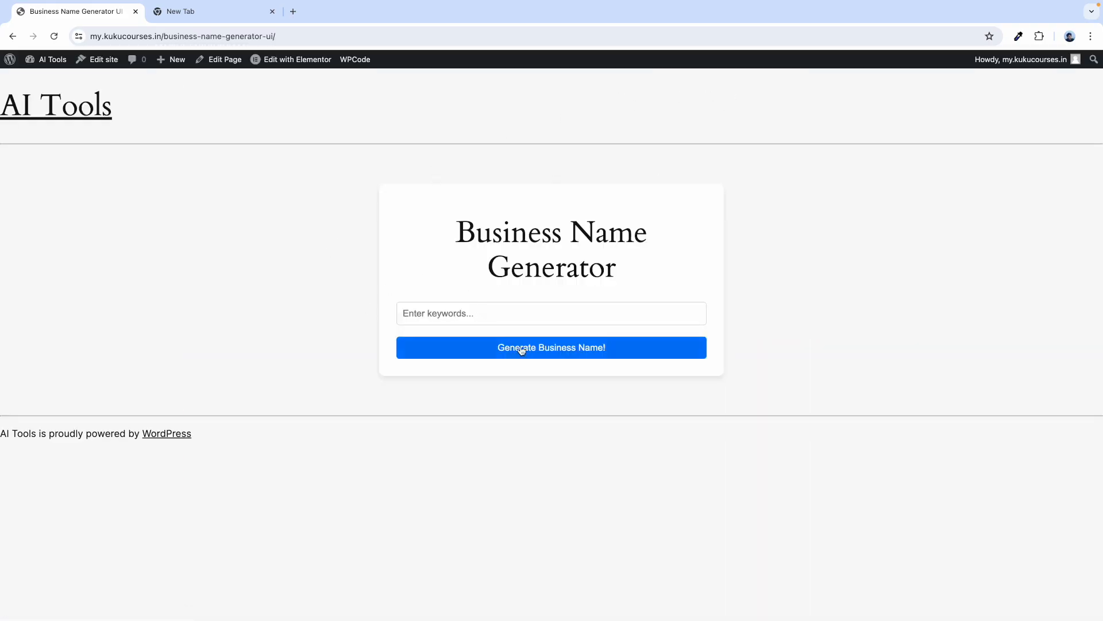
click(69, 115)
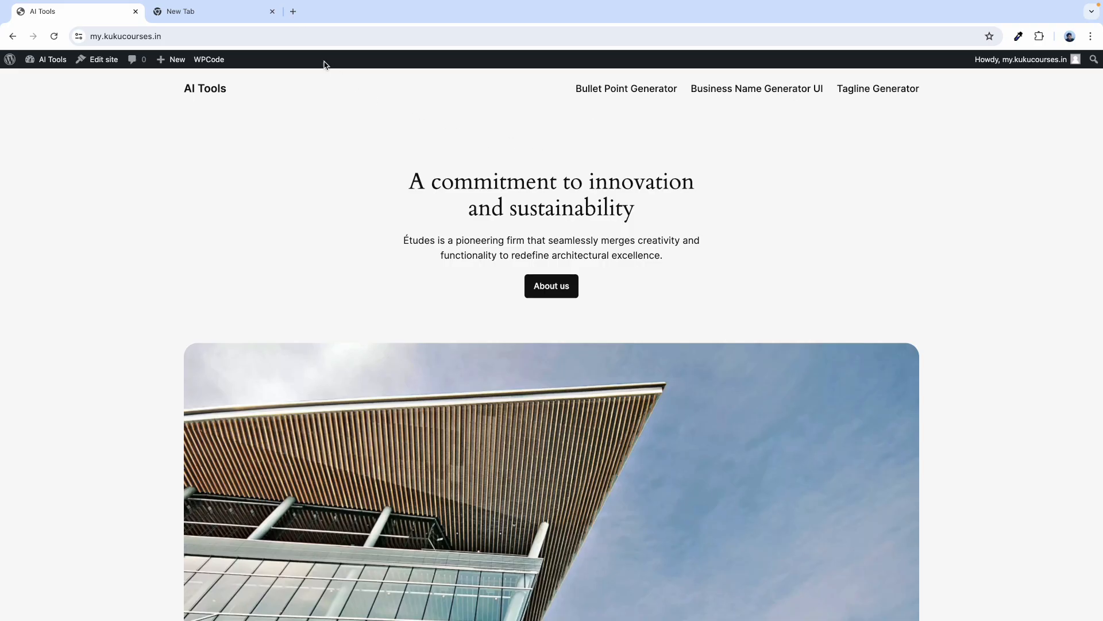
click(293, 12)
Load the AI Tools kukucourses.in site and open the Privacy Policy Generator from Tools.
text(kukucourses.in/wp-admin)
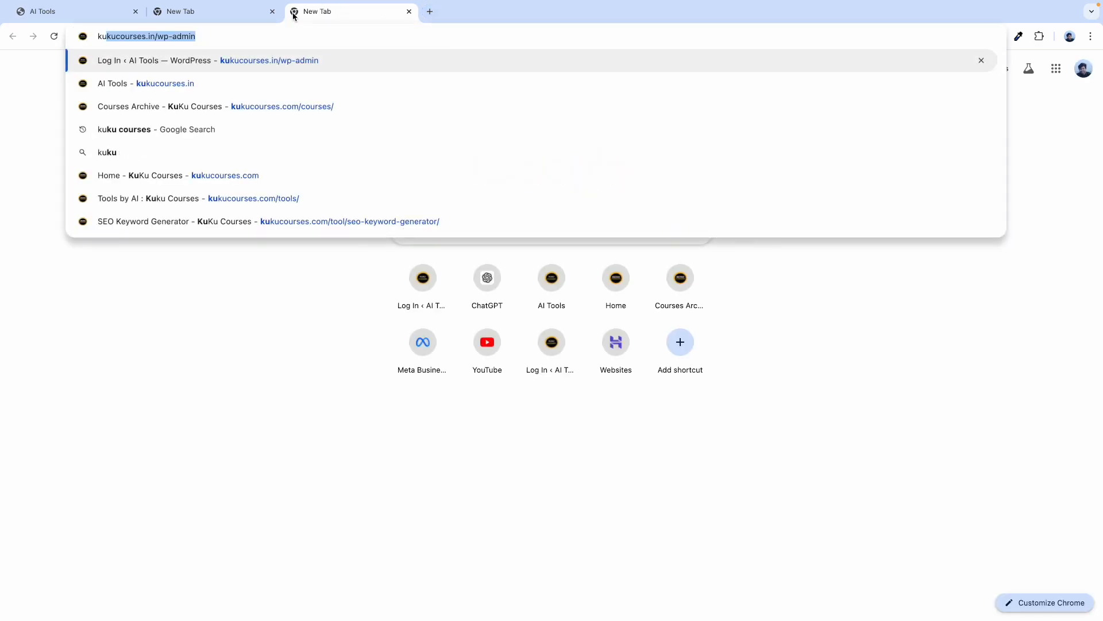
key(Down)
key(Return)
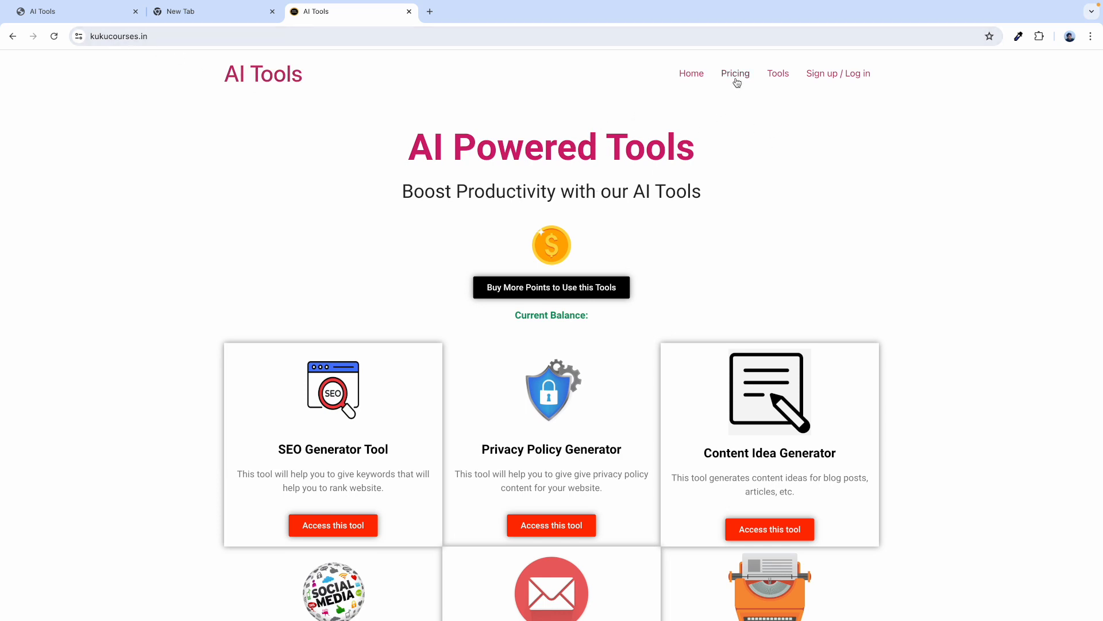
click(777, 78)
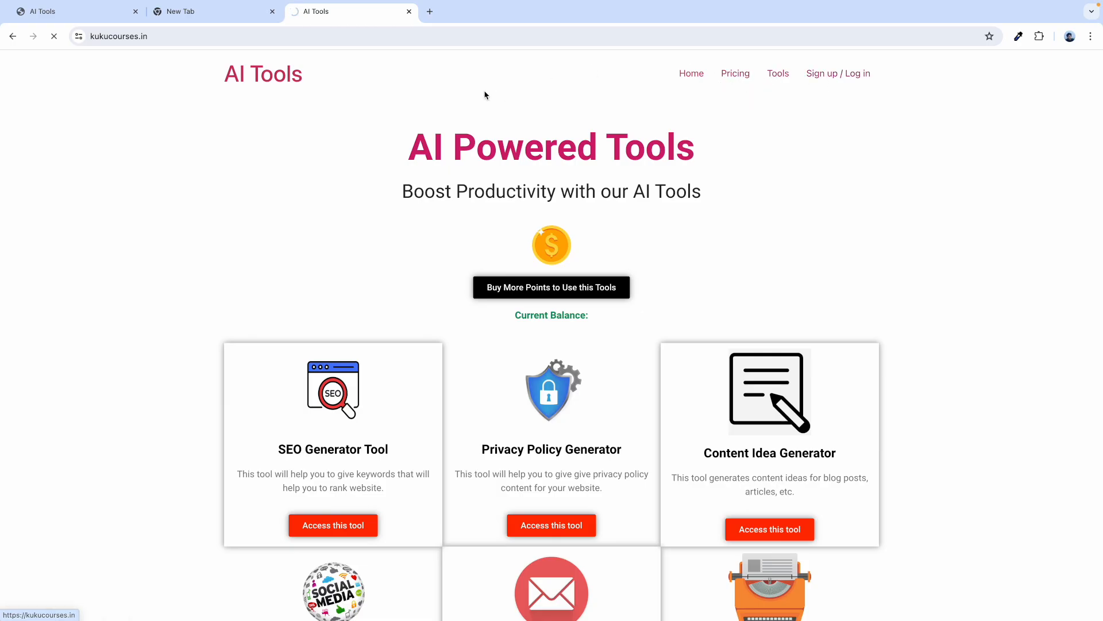
click(778, 76)
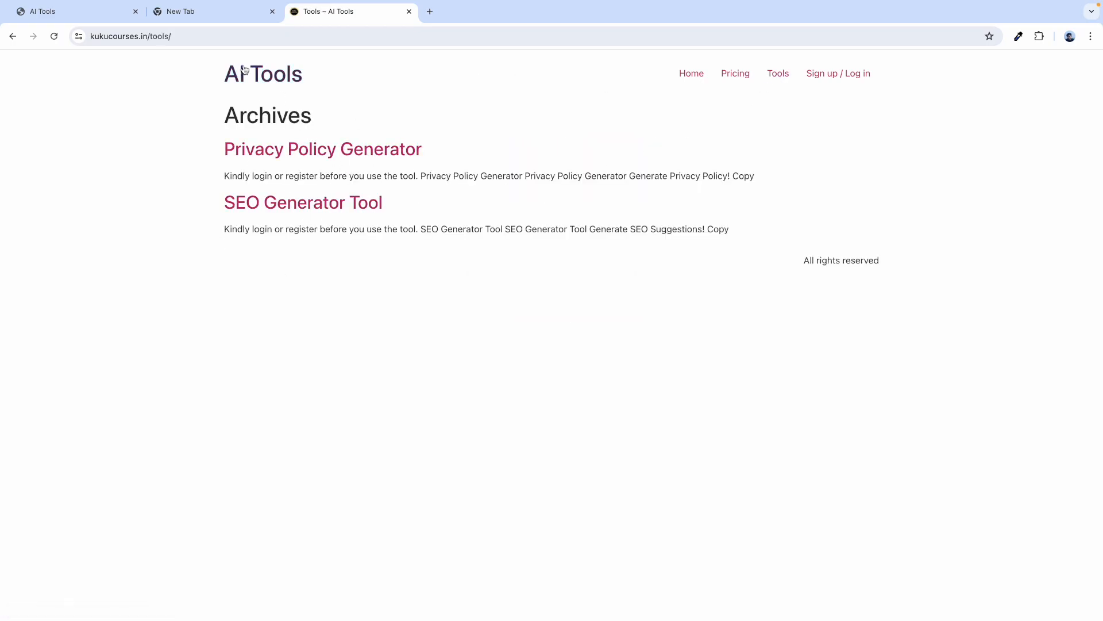
click(695, 74)
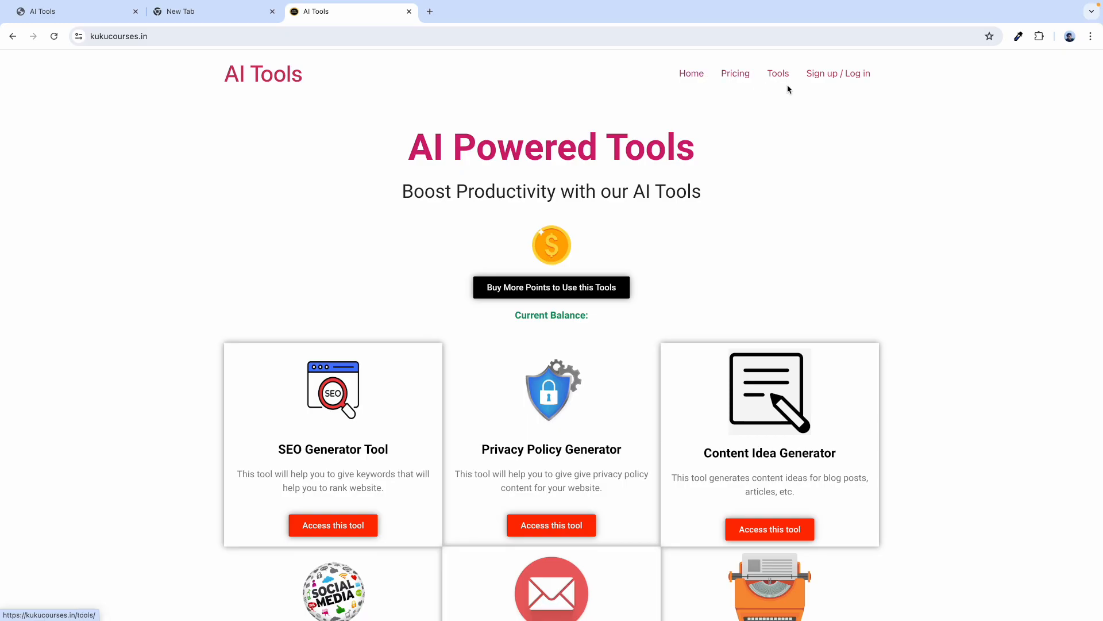
click(838, 78)
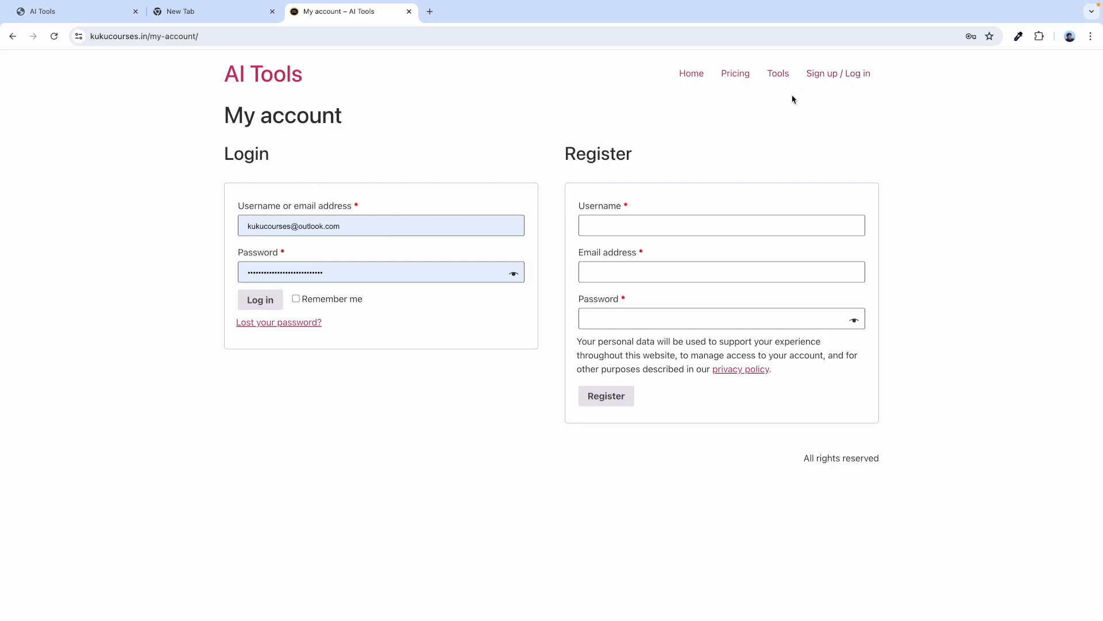
click(778, 76)
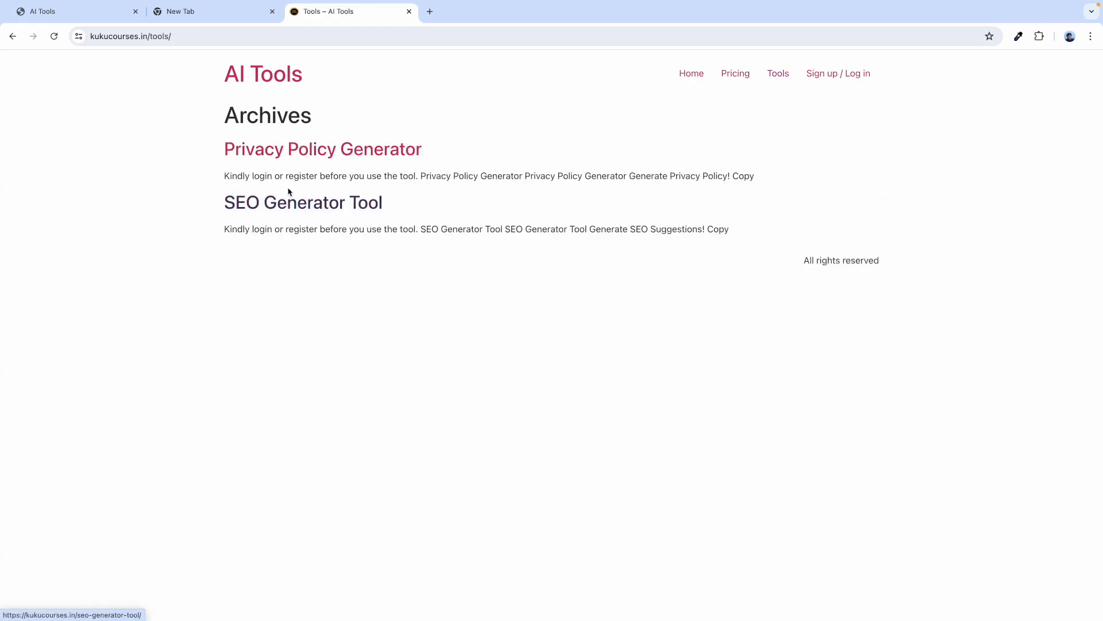
click(275, 154)
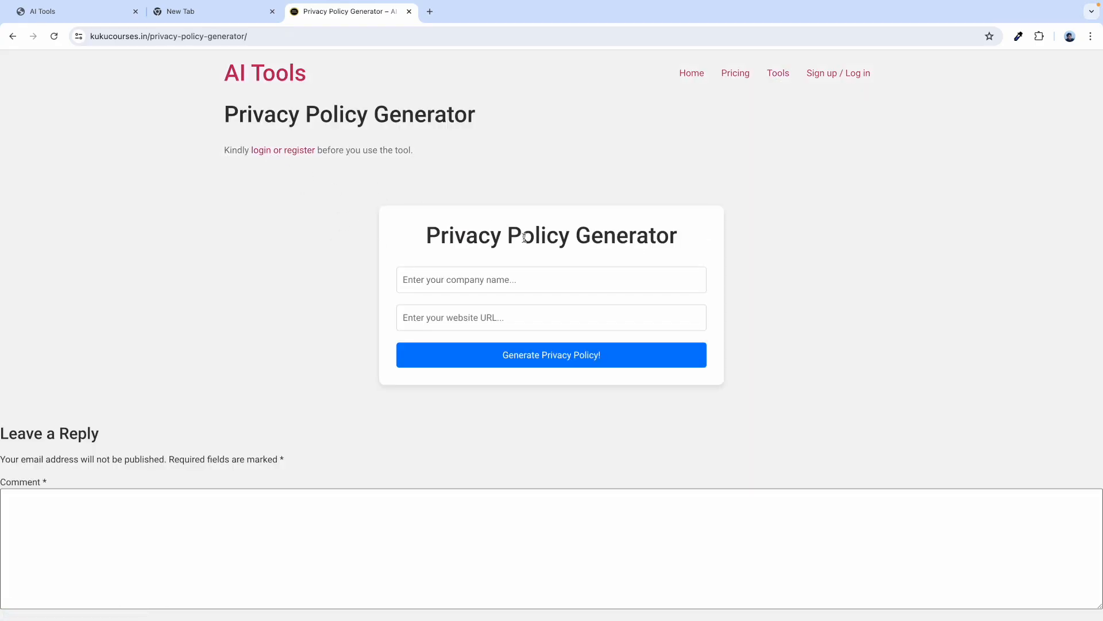
Generate a privacy policy for company 'Kuku Courses' with its website URL while logged out.
click(461, 275)
text(Kuku Courses)
click(453, 313)
text(https://kukucourses.com)
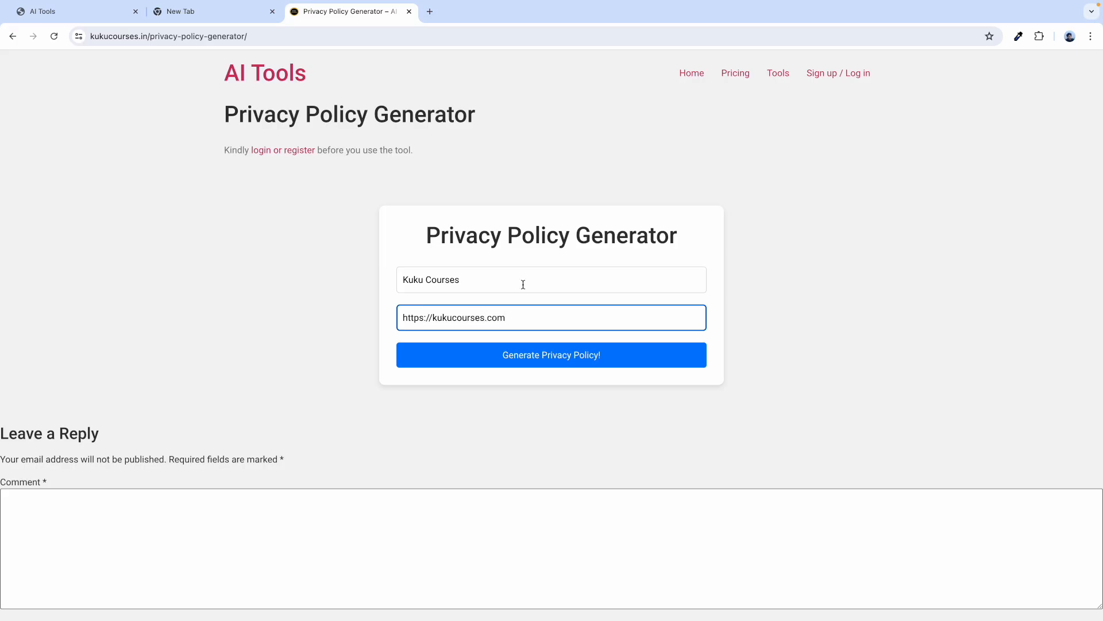
click(528, 228)
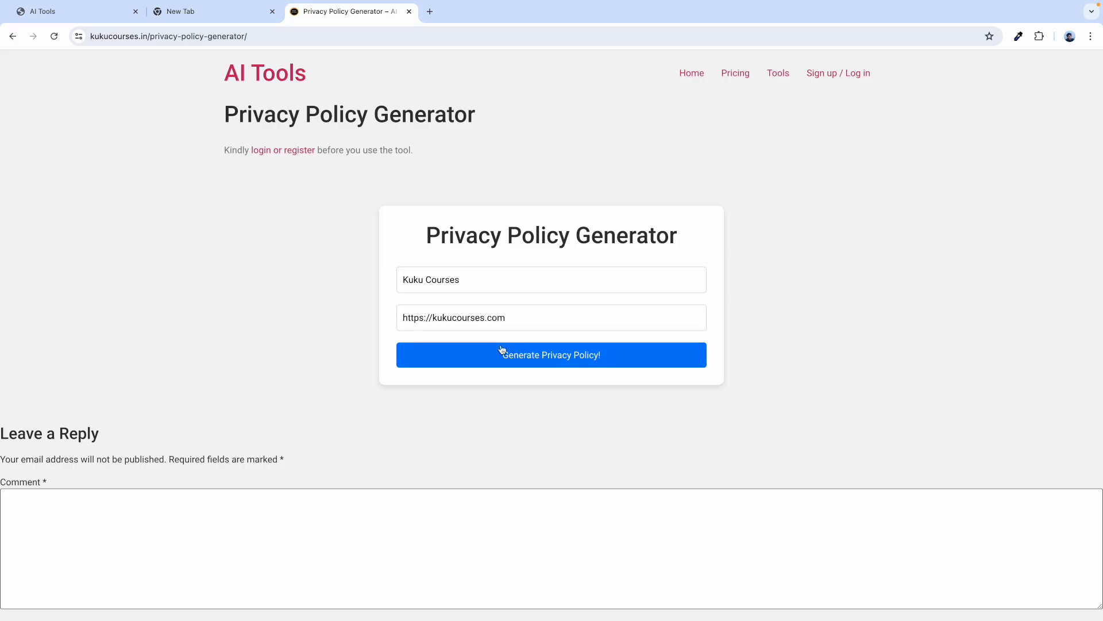
click(529, 363)
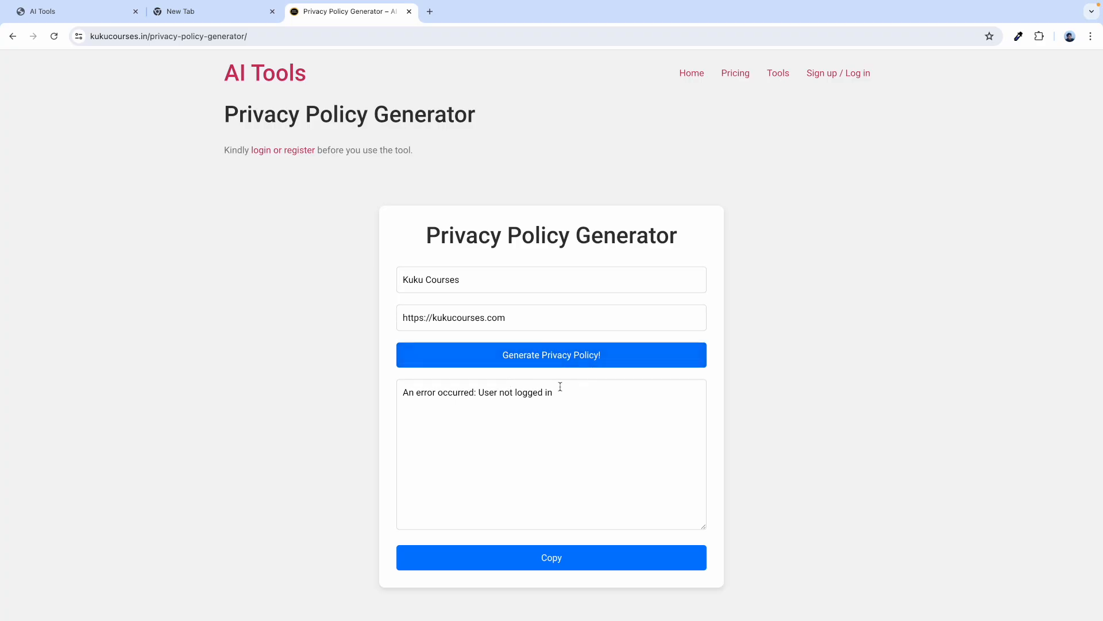
Highlight the 'User not logged in' error shown in the output box.
drag(555, 393, 480, 394)
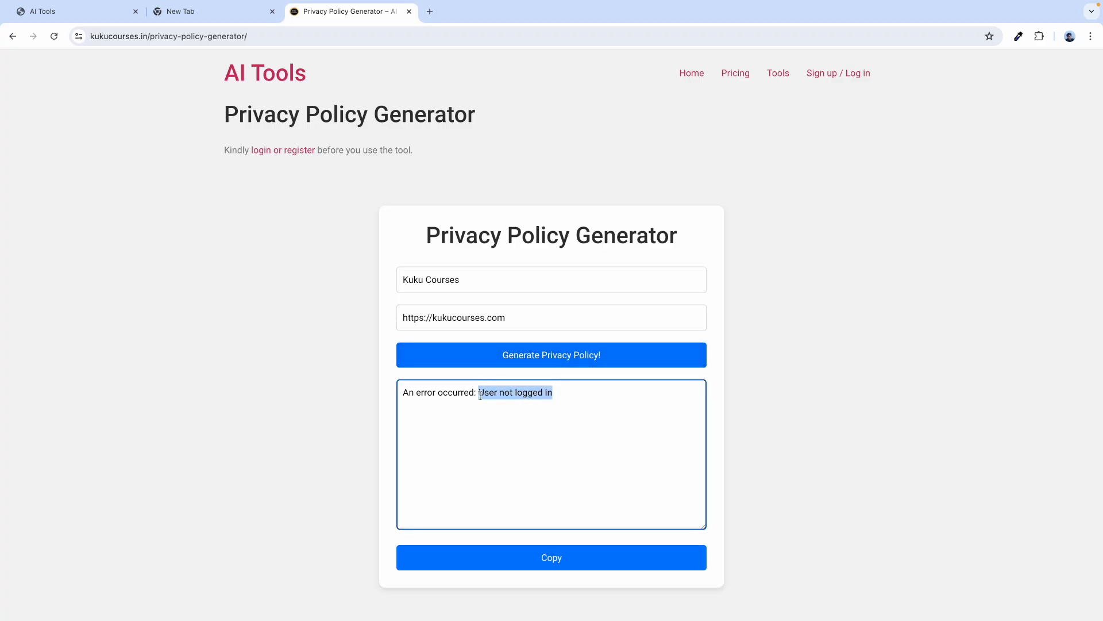
scroll(511, 398, up, 3)
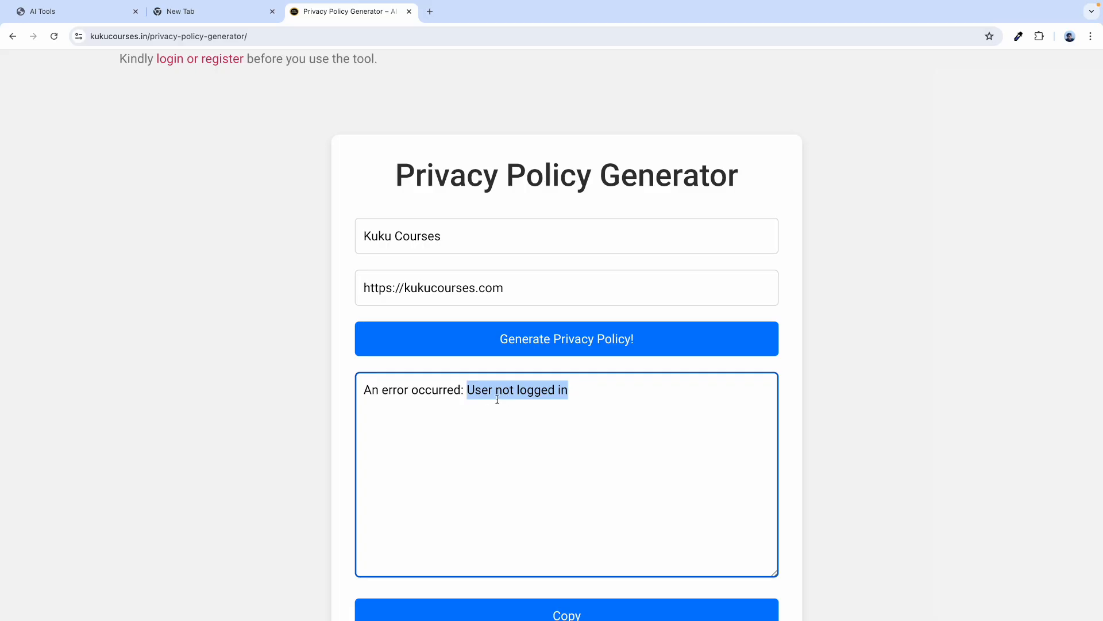
click(480, 394)
drag(572, 395, 466, 394)
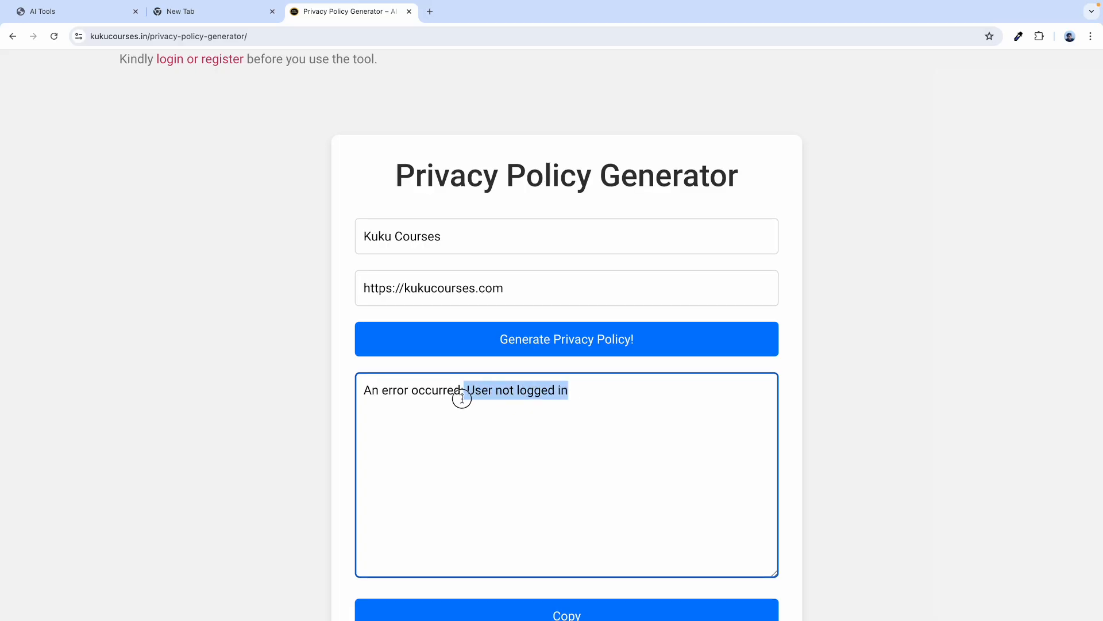
click(474, 400)
scroll(474, 399, down, 3)
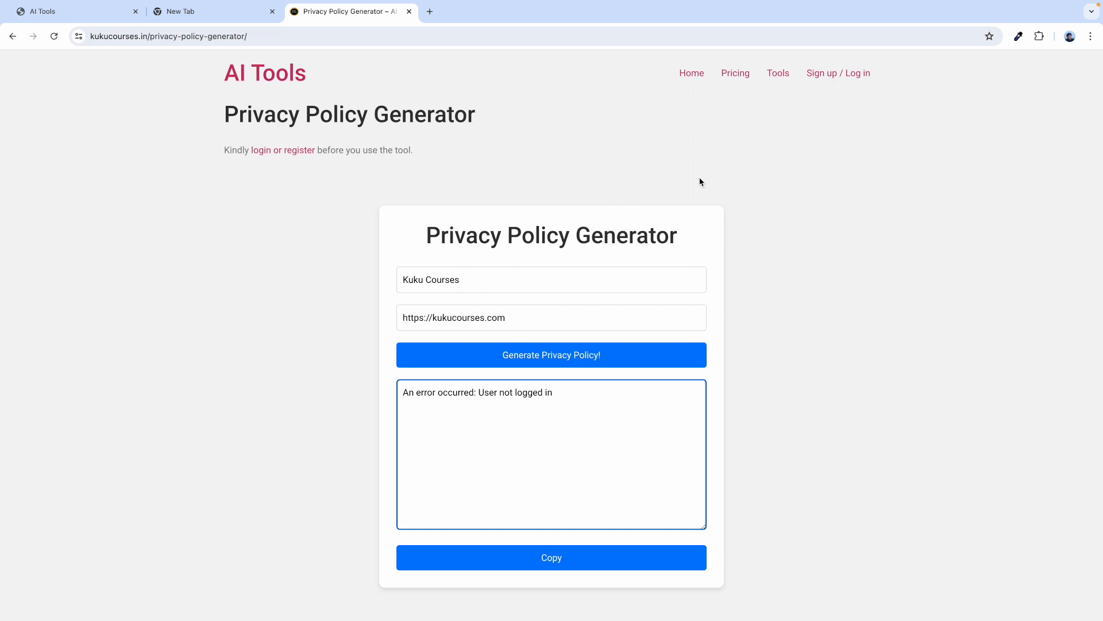
drag(554, 392, 479, 393)
click(608, 245)
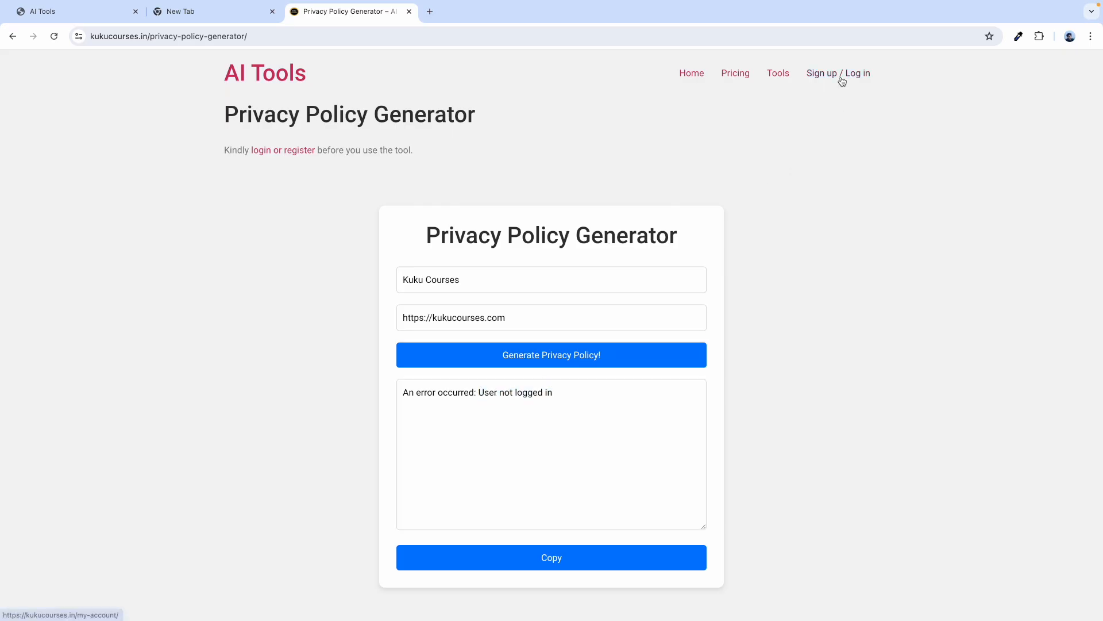
Log in to the site and check the 481-point balance on the Pricing page.
click(842, 82)
click(244, 306)
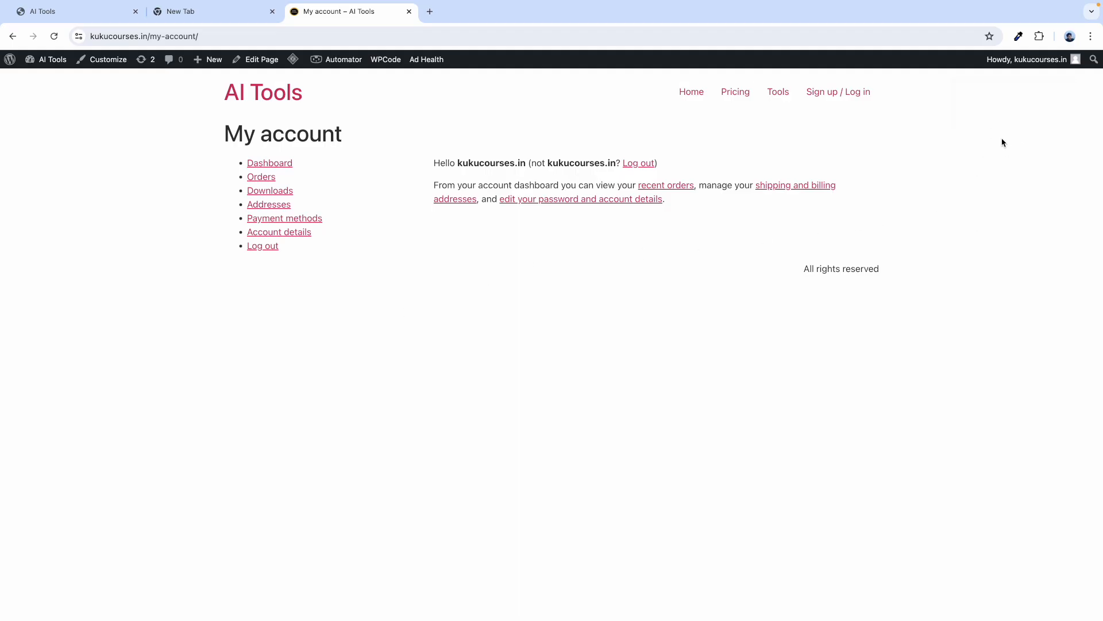
click(735, 93)
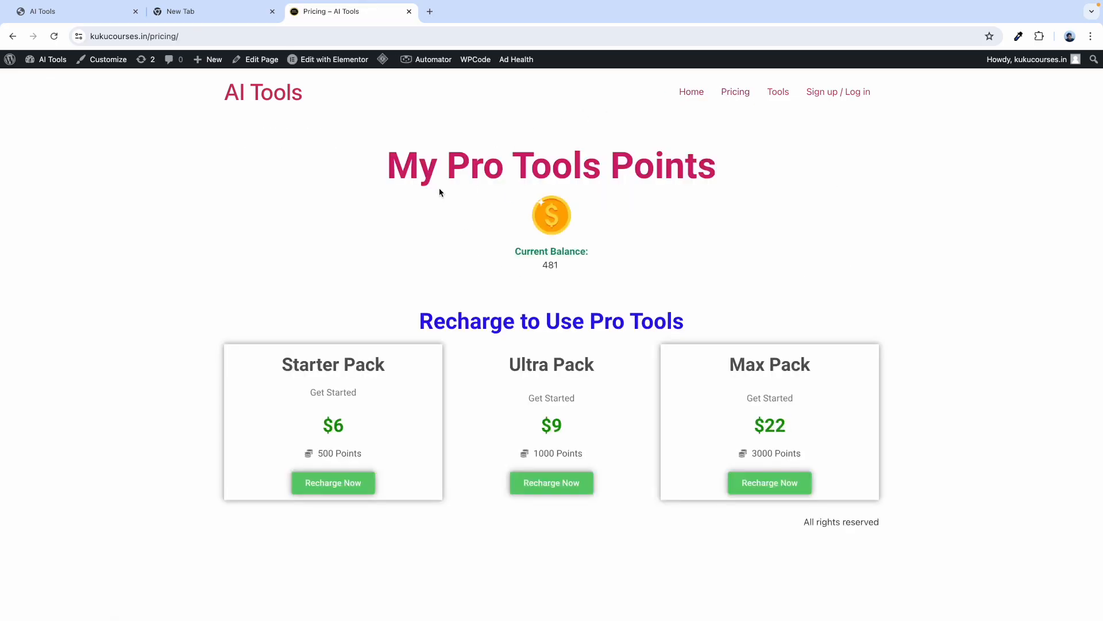
drag(540, 262, 564, 264)
click(445, 296)
Look over the Starter Pack plan, then go to the Privacy Policy Generator from Tools.
drag(290, 362, 385, 365)
click(371, 428)
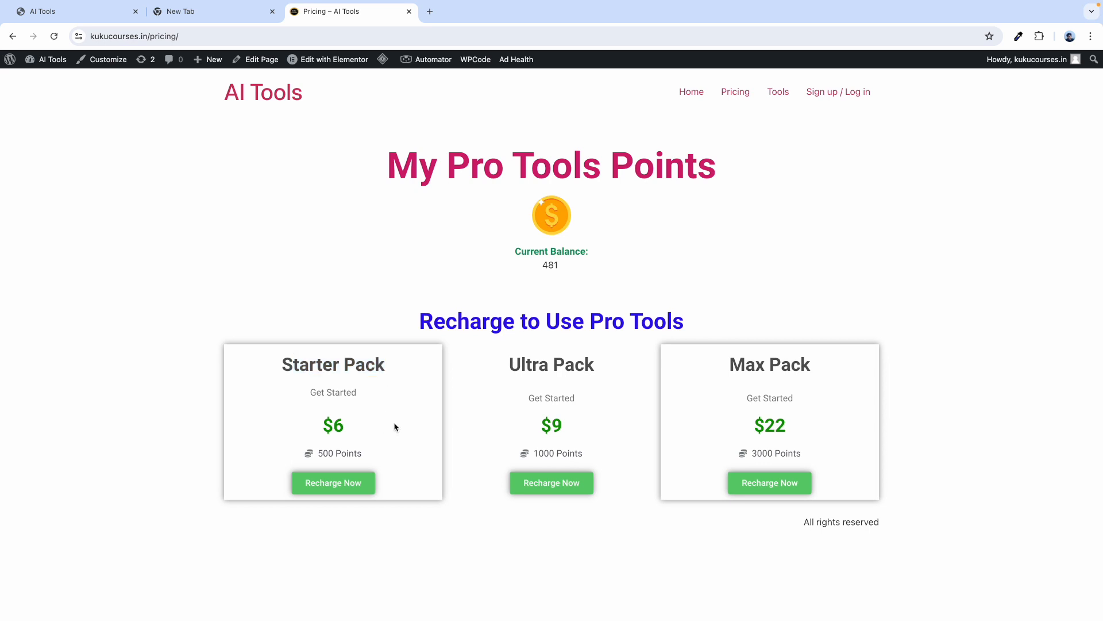
click(779, 95)
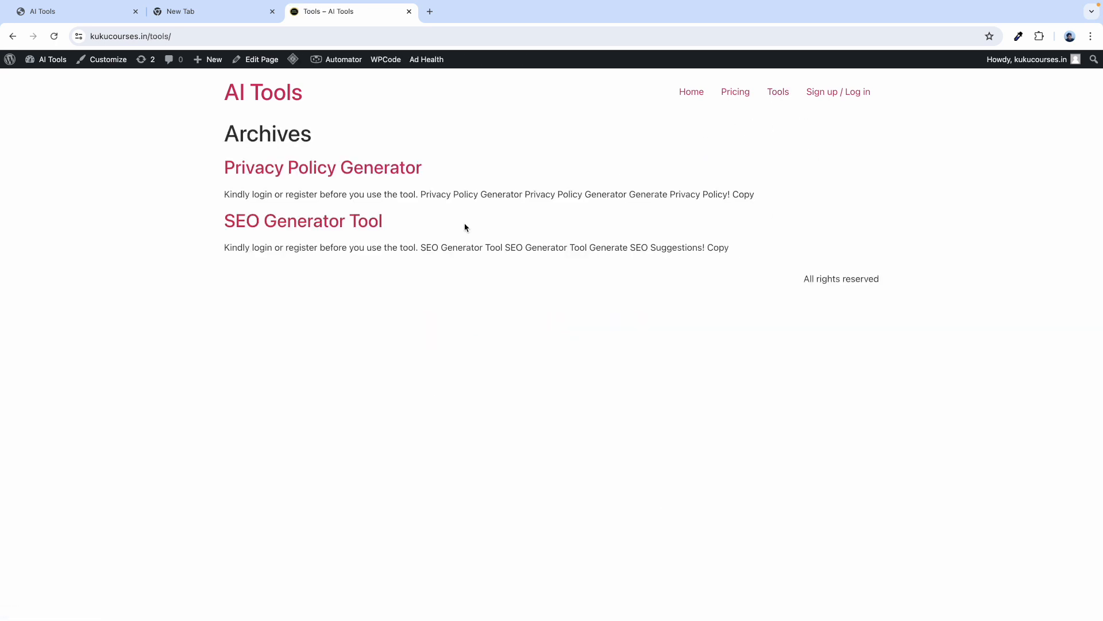
click(325, 172)
click(431, 305)
text(Ku)
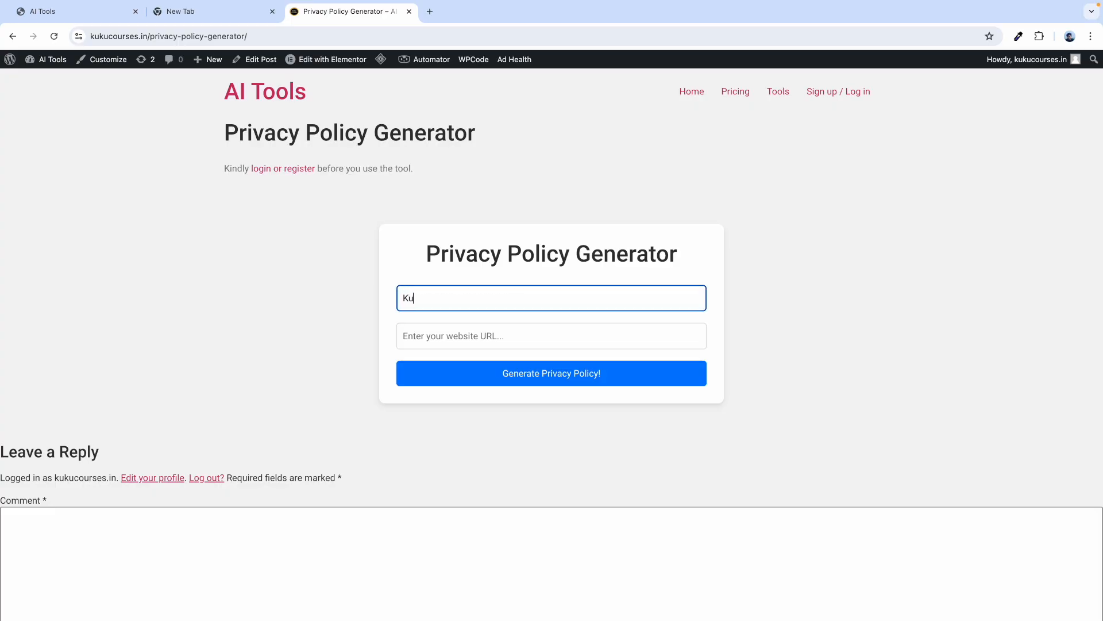
text(ku Courses)
key(Tab)
text(ht)
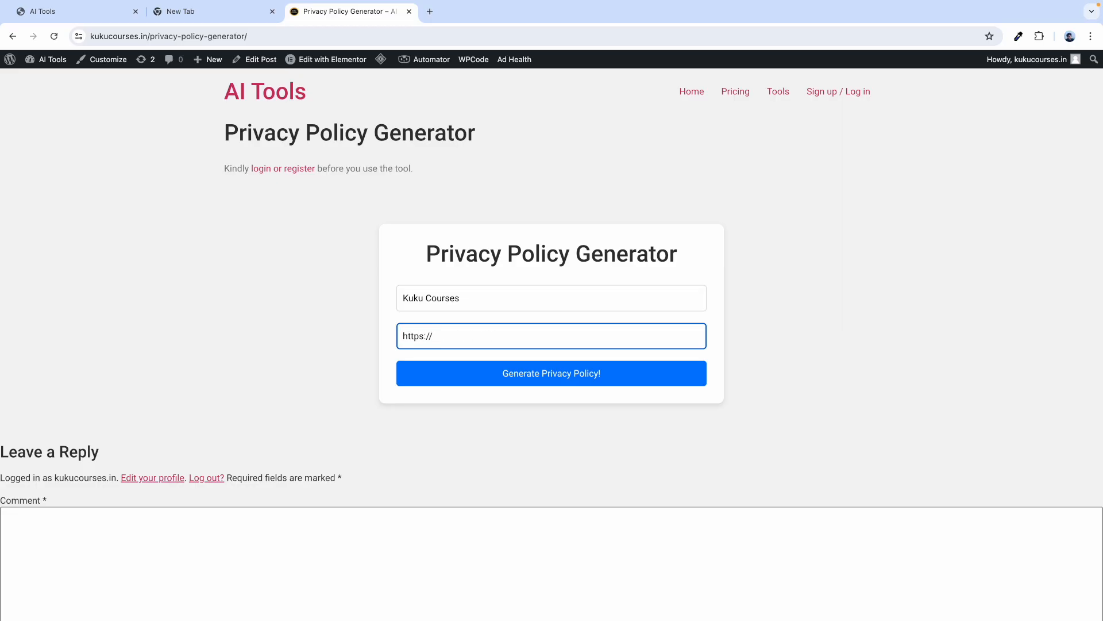
text(tps://kukucourses.com)
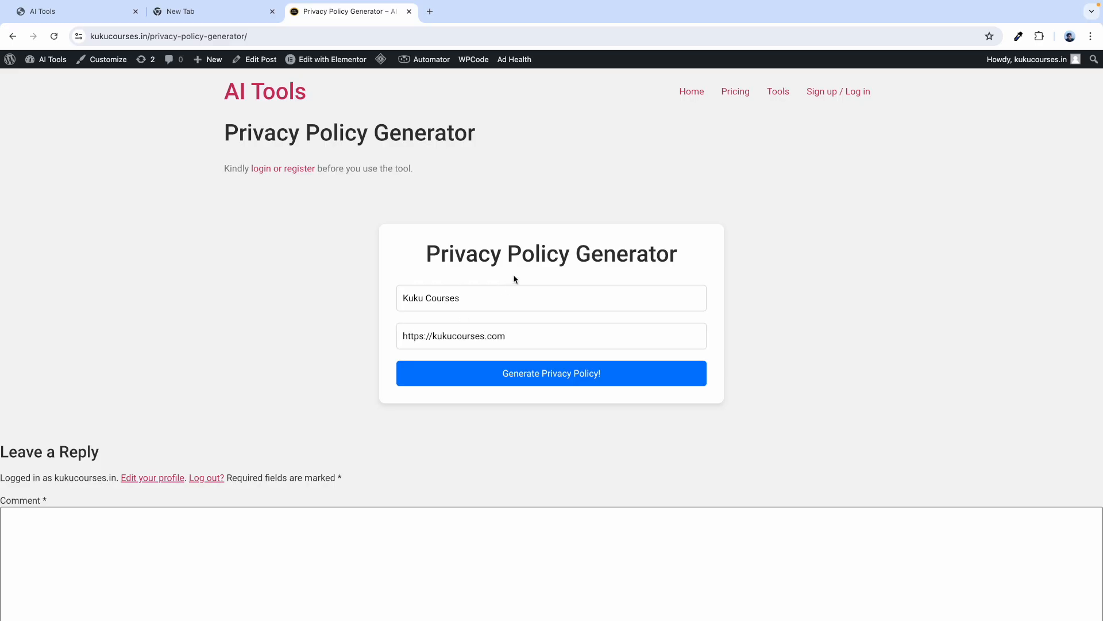
click(552, 375)
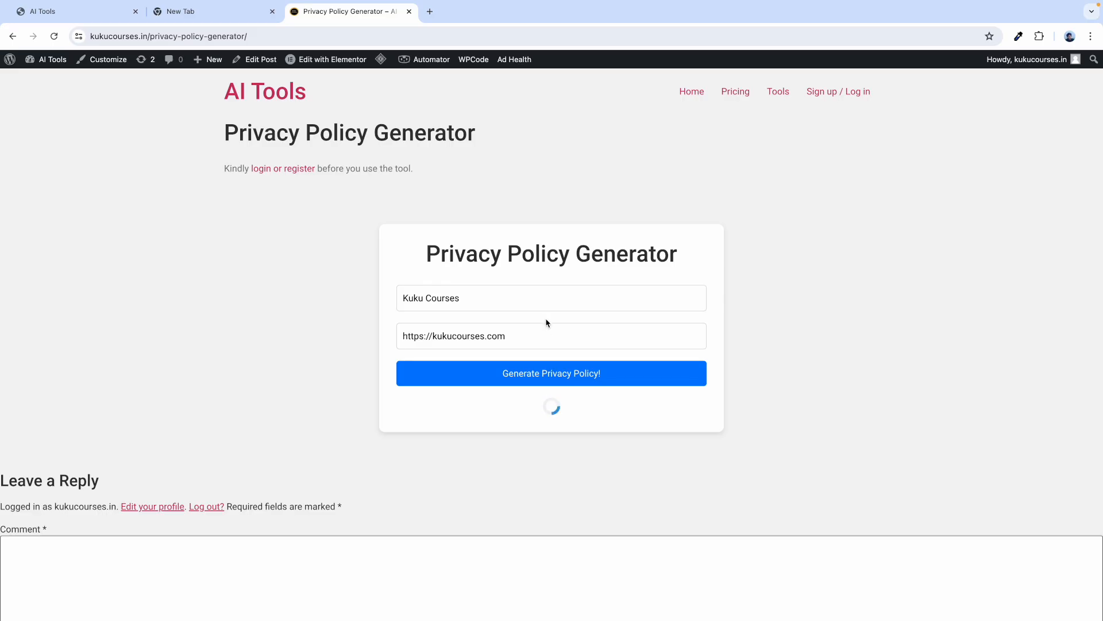
Open the Pricing page in a new tab, then return to the generated policy.
right_click(773, 92)
click(732, 102)
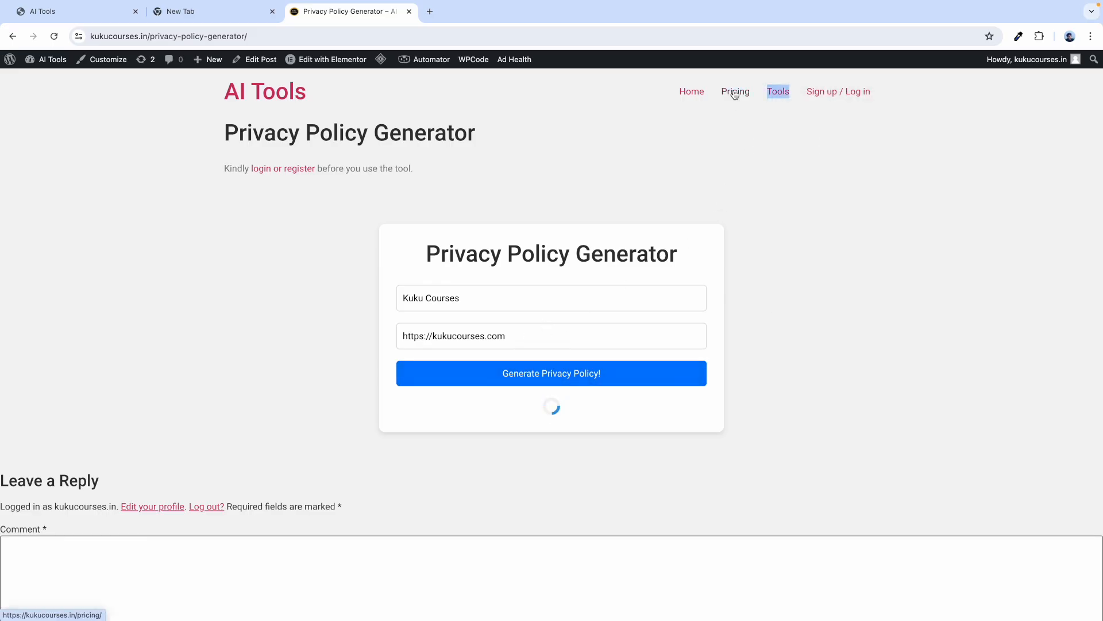
right_click(724, 88)
click(747, 91)
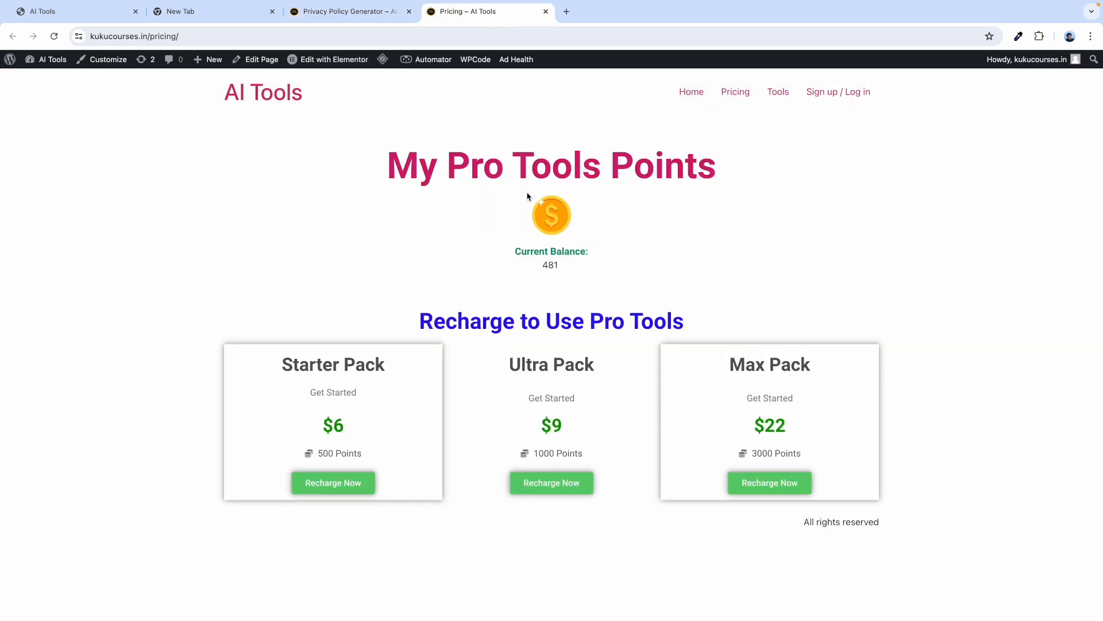
click(496, 12)
click(359, 12)
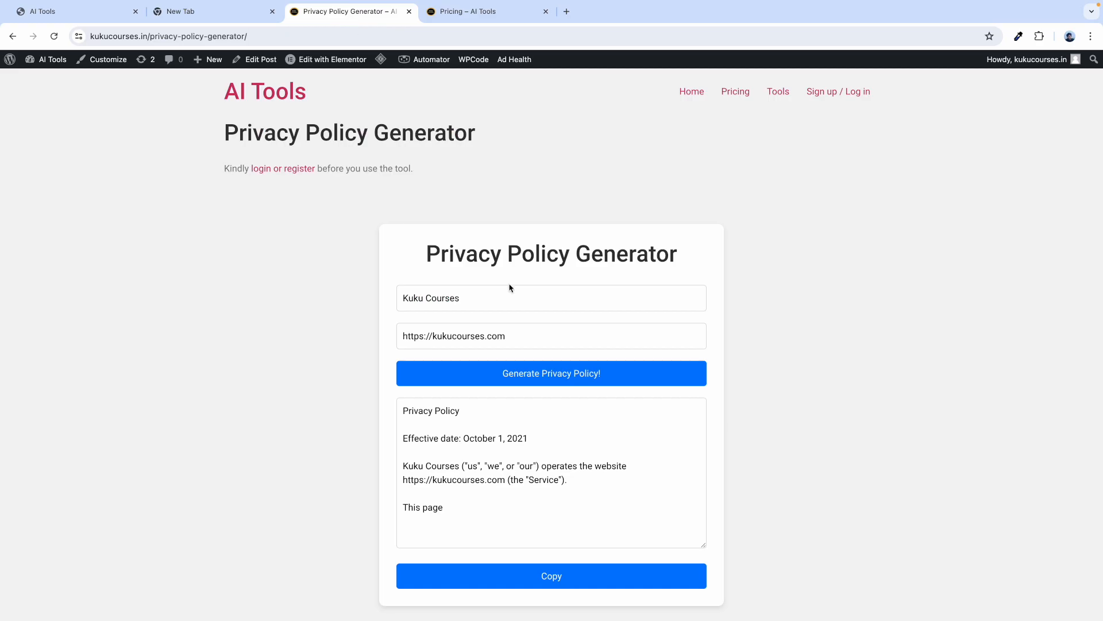
scroll(484, 465, down, 1)
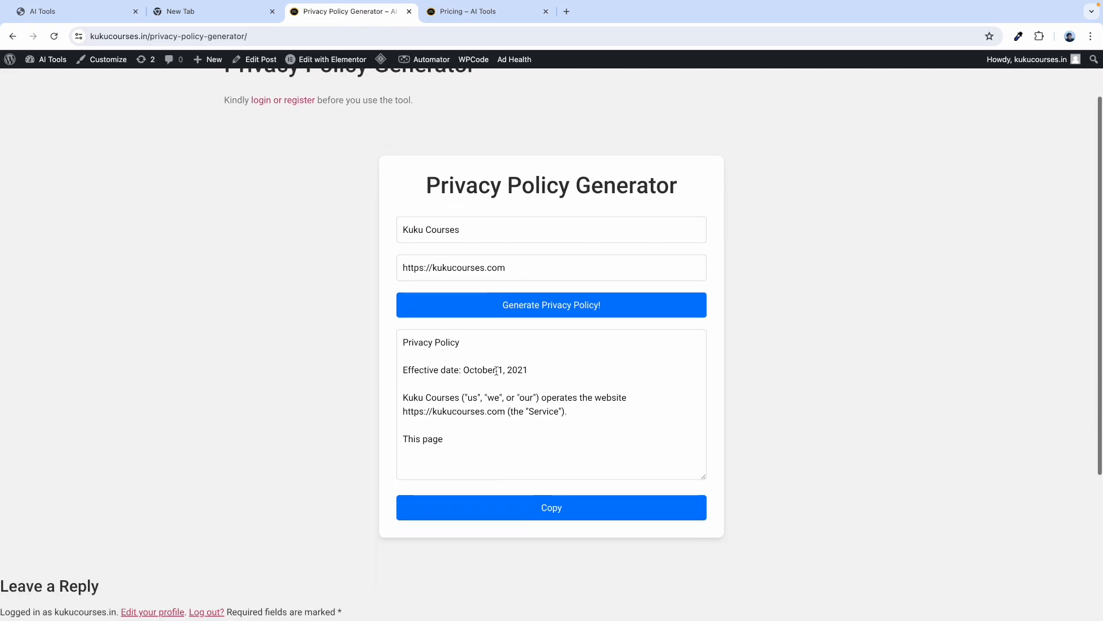
scroll(499, 389, up, 1)
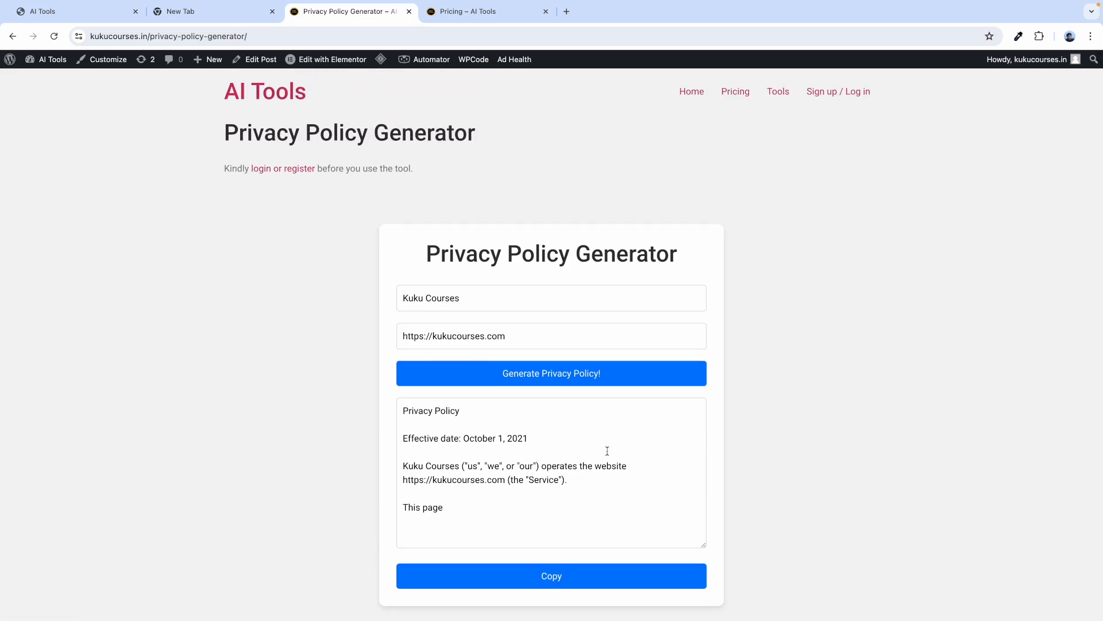
Close the extra Pricing tab and return to the AI Tools home page.
click(735, 93)
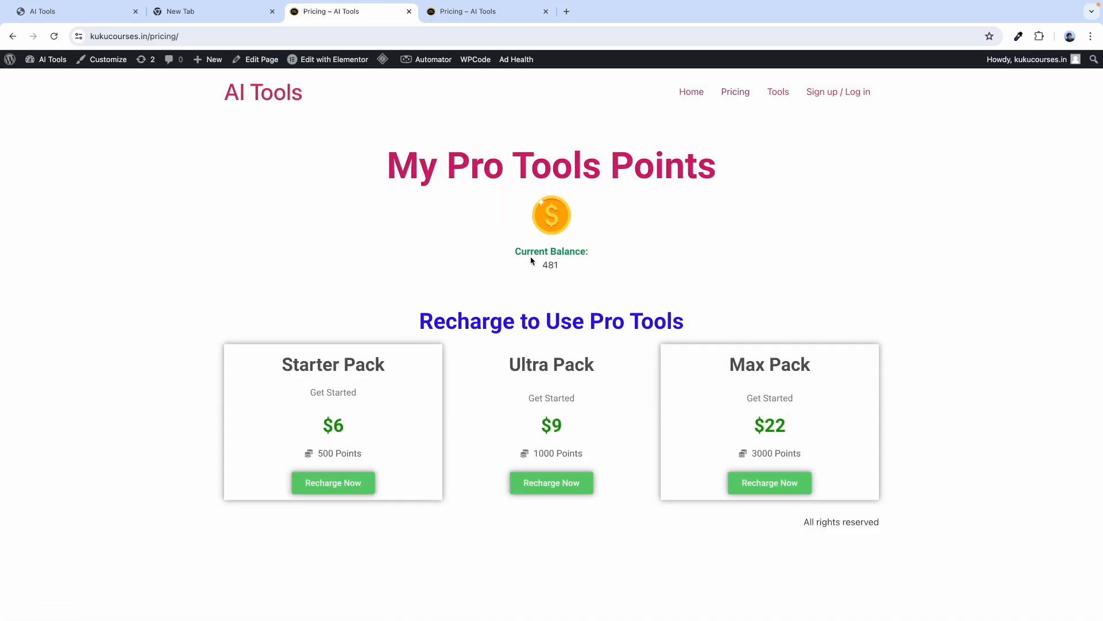
click(546, 11)
click(49, 11)
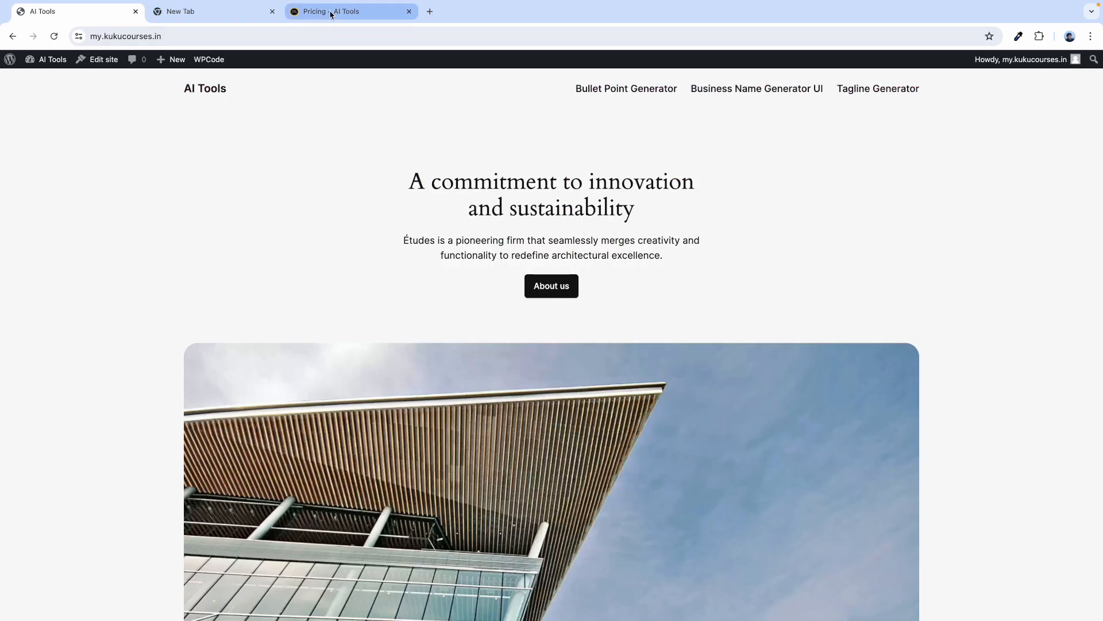
click(333, 11)
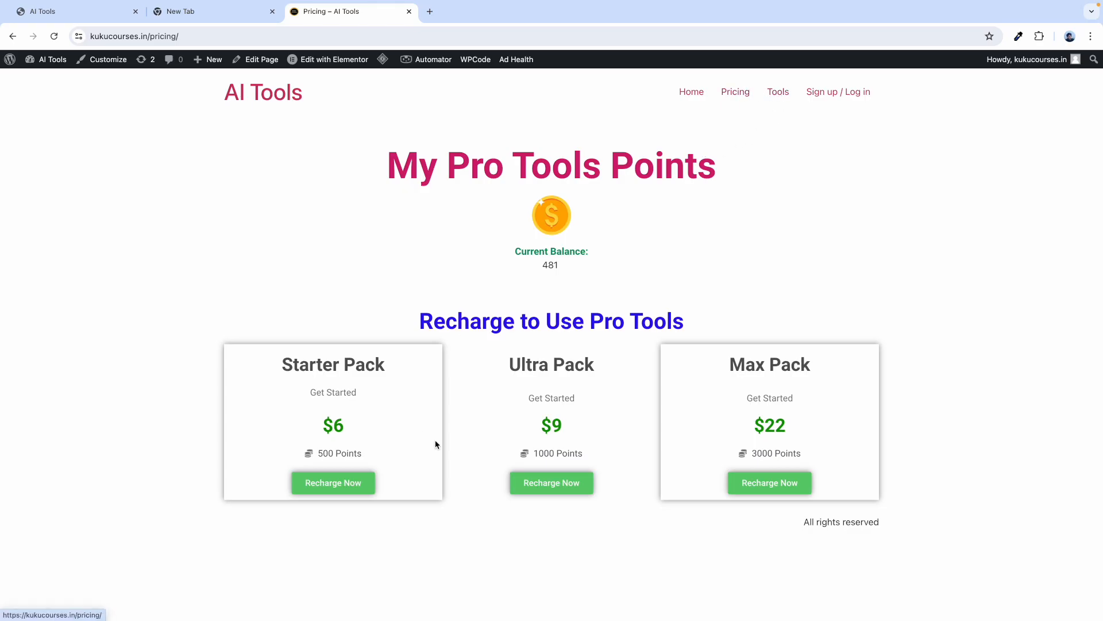
click(699, 93)
scroll(392, 377, down, 3)
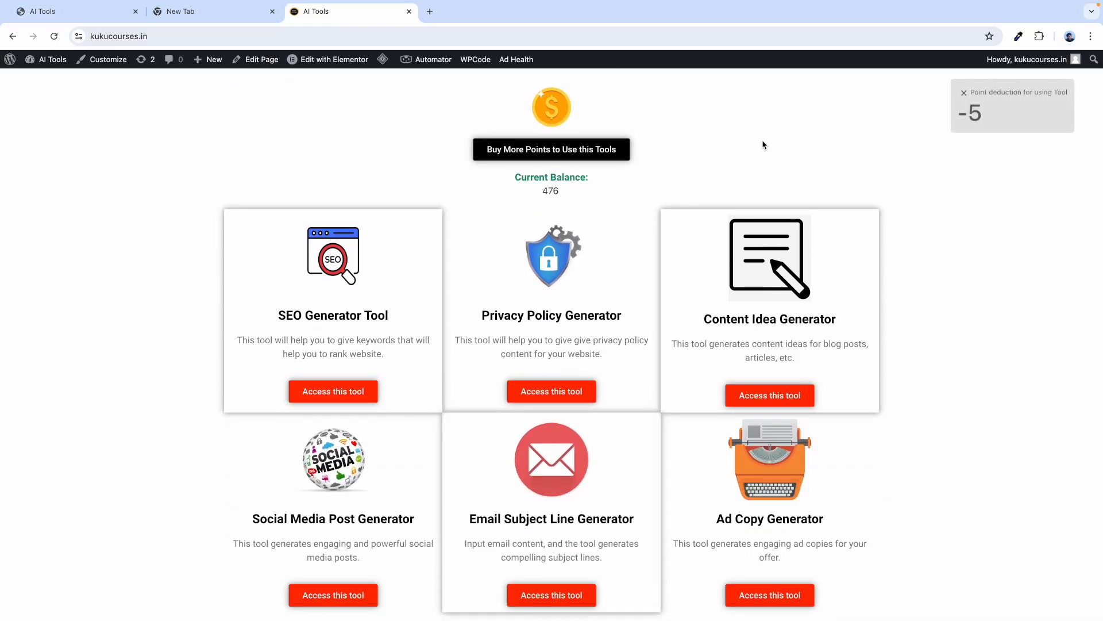
scroll(763, 144, up, 3)
Confirm the balance dropped 5 points to 476 and dismiss the -5 notice.
click(737, 93)
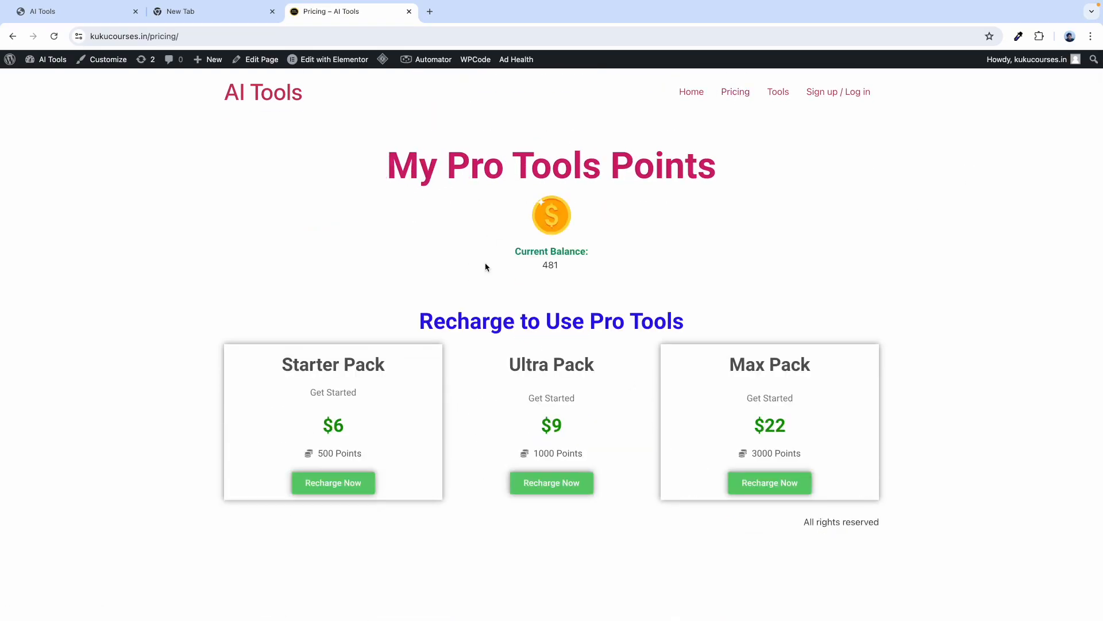
click(689, 93)
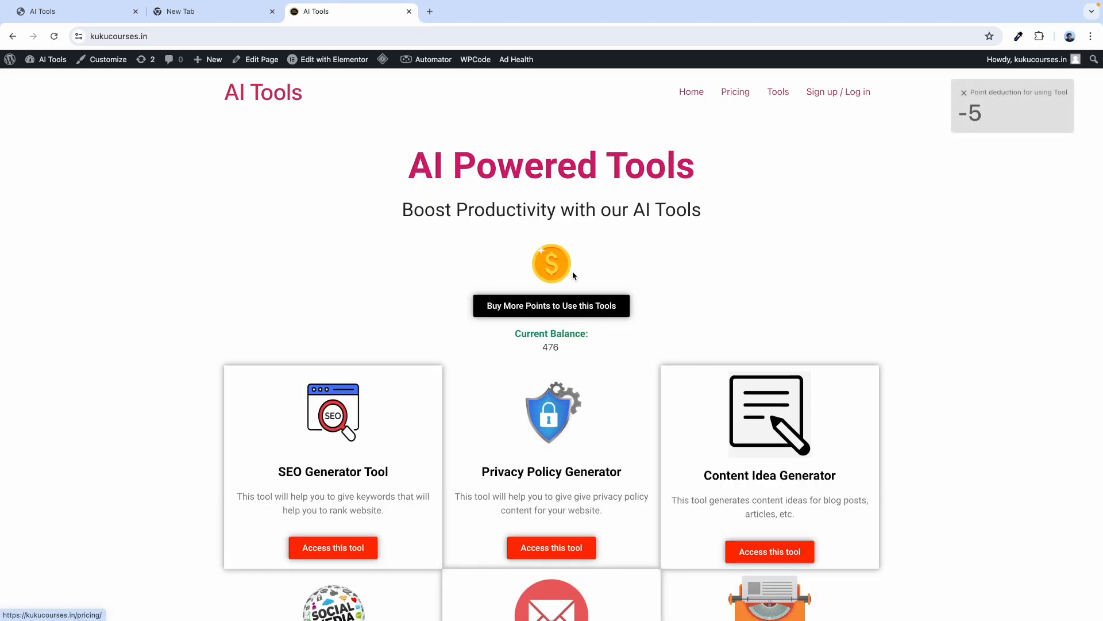
click(963, 93)
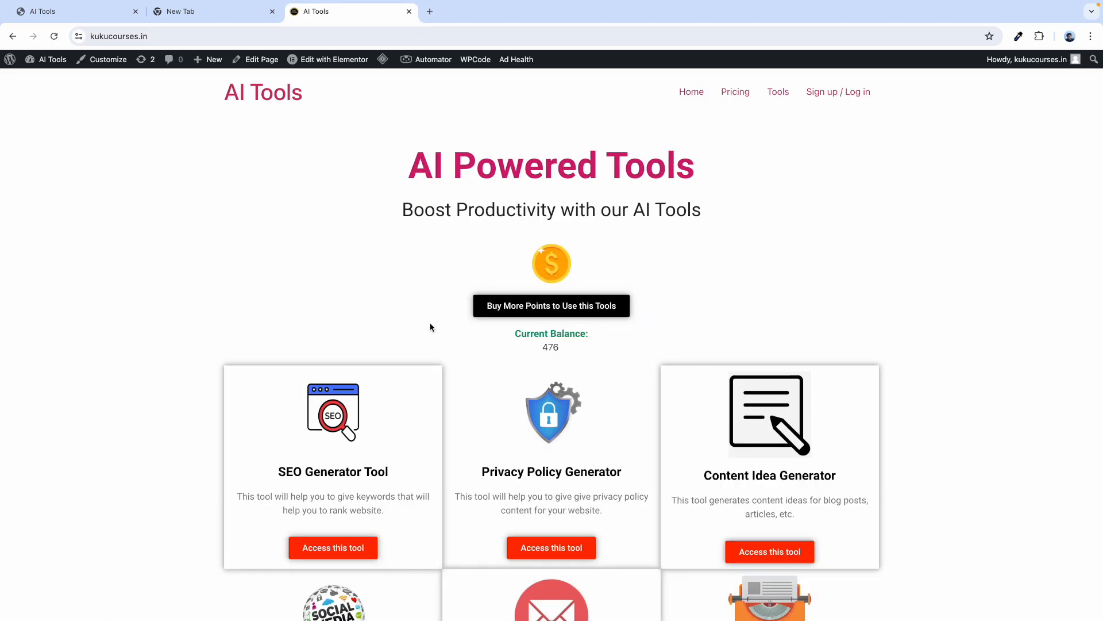
scroll(367, 402, down, 1)
scroll(543, 362, down, 2)
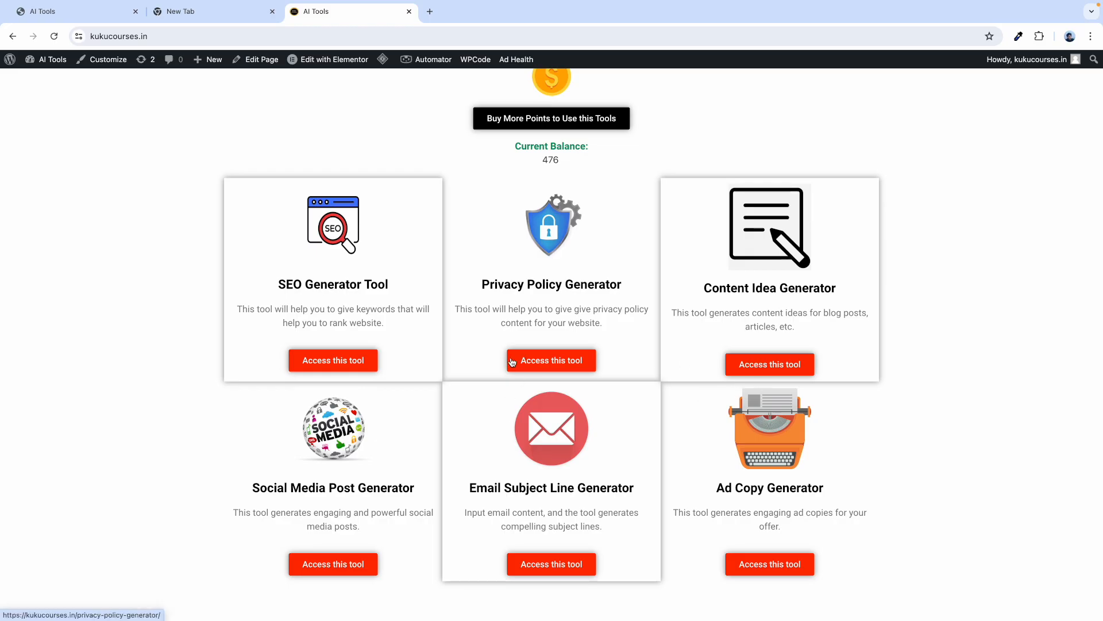
Visit the SEO Generator Tool and the Pricing page, then return home.
click(323, 362)
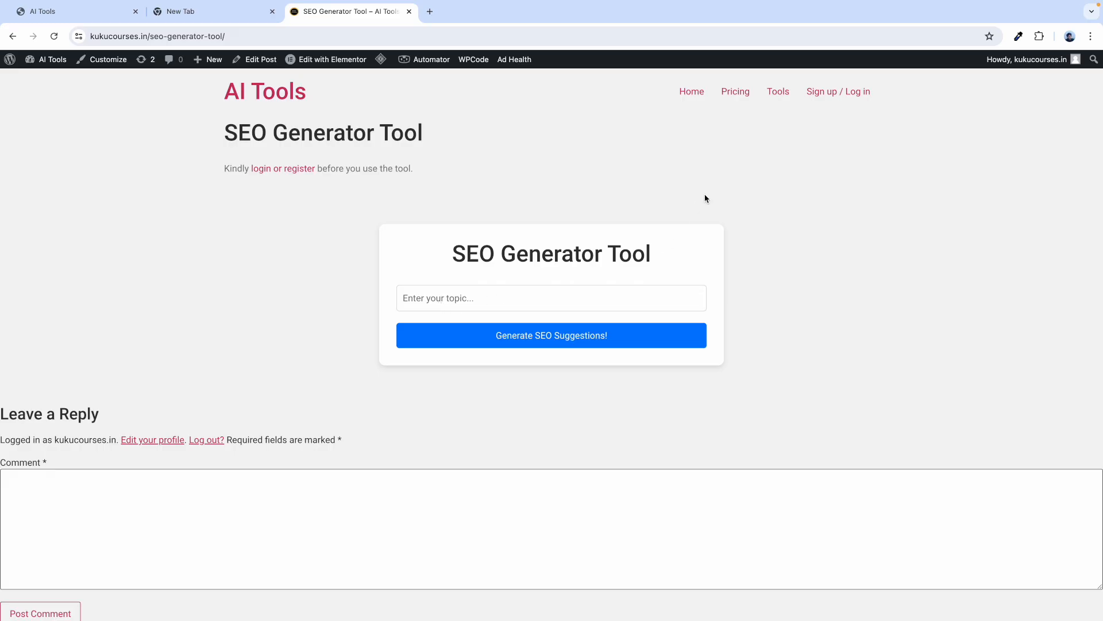
click(741, 99)
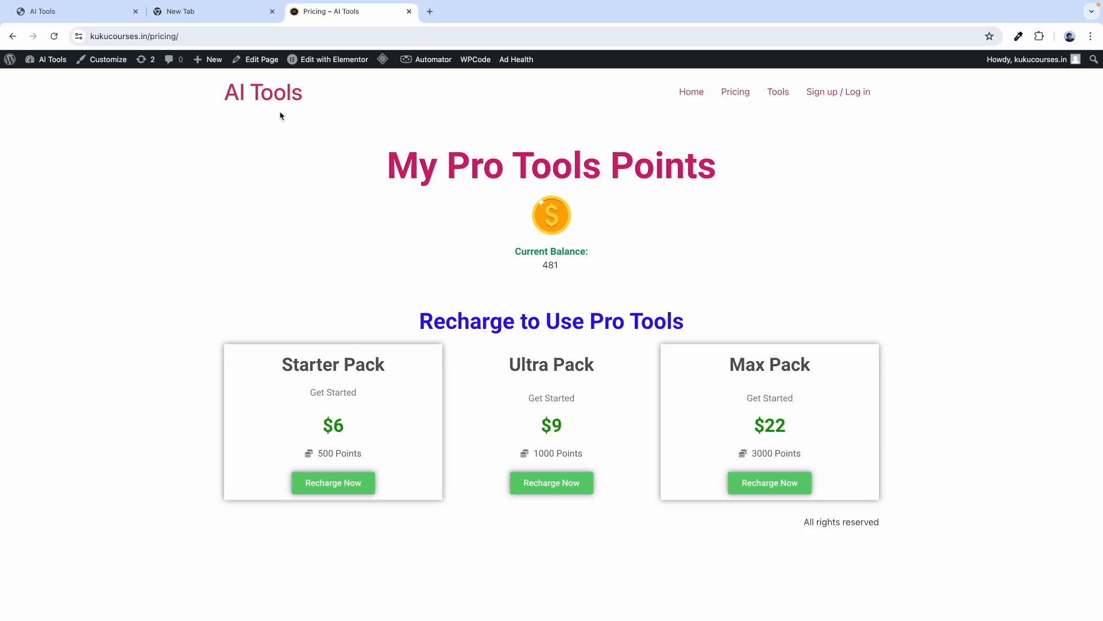
click(278, 93)
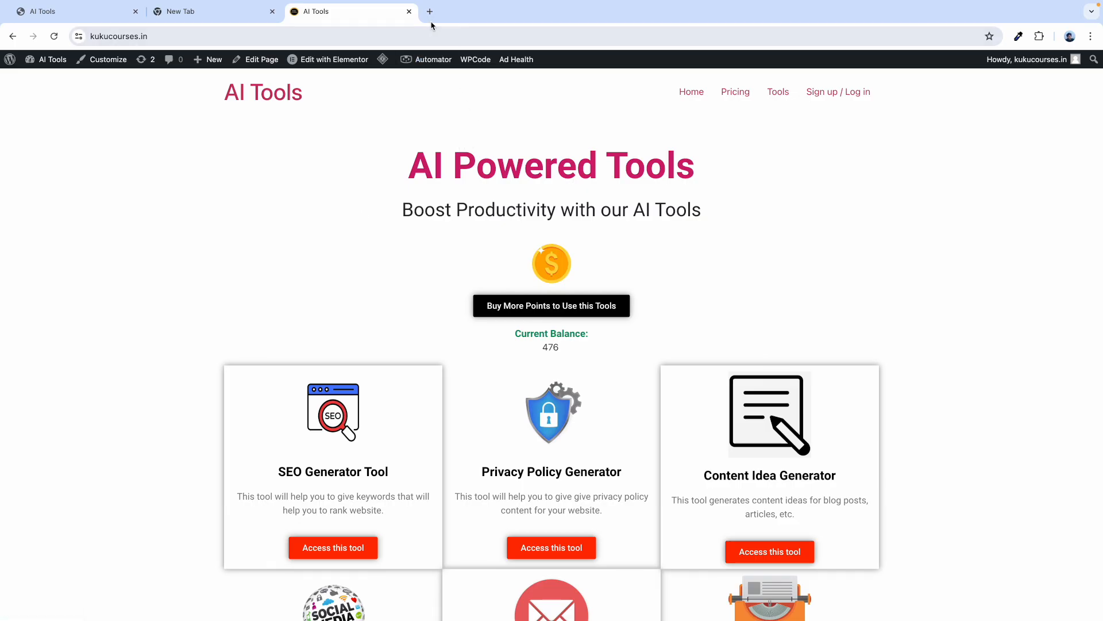
Load kukucourses.com/courses in a new tab from the 'kuku' address suggestion.
click(230, 16)
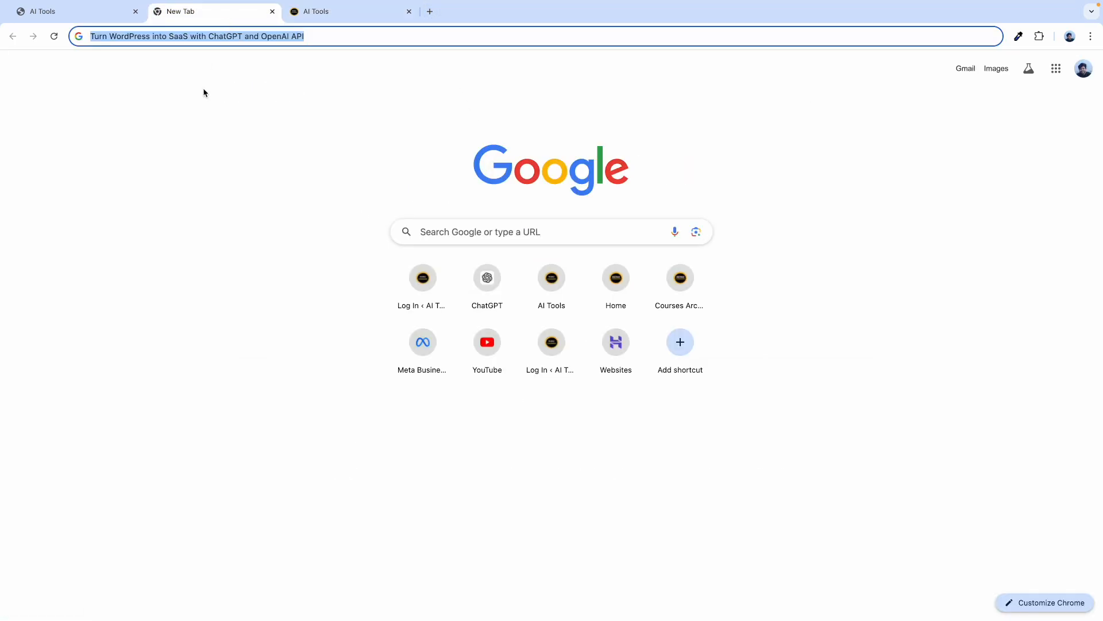
double_click(120, 37)
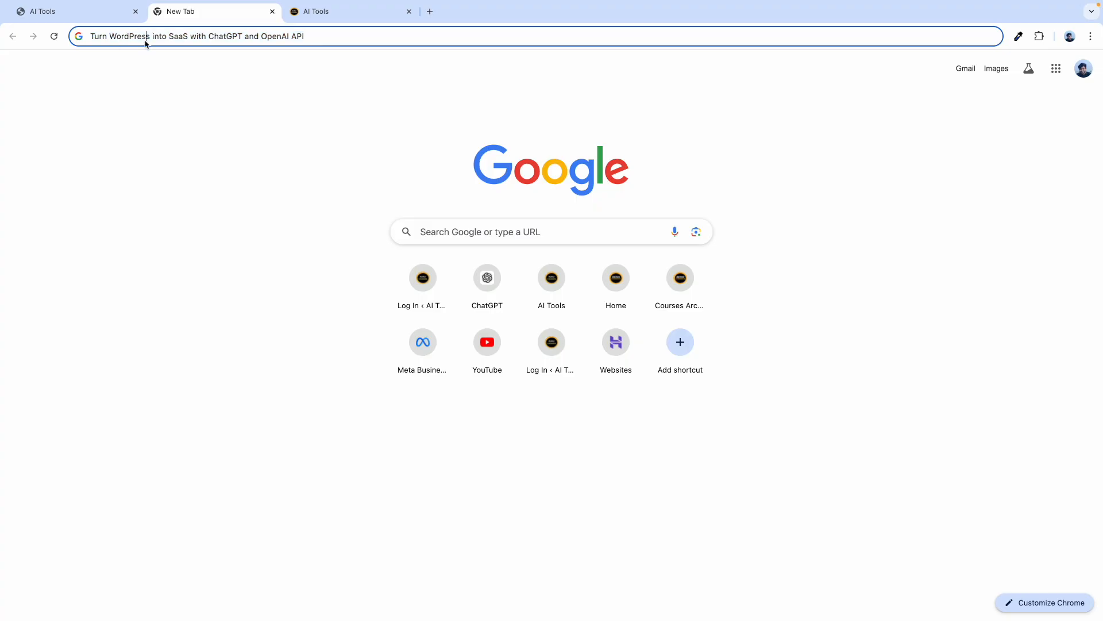
triple_click(145, 40)
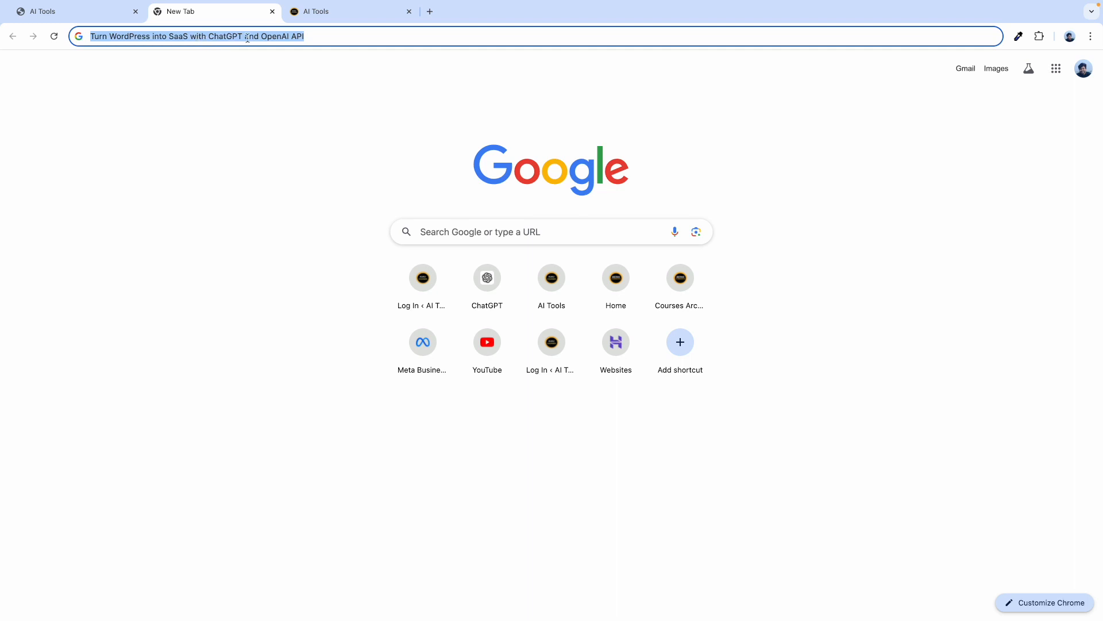
click(431, 12)
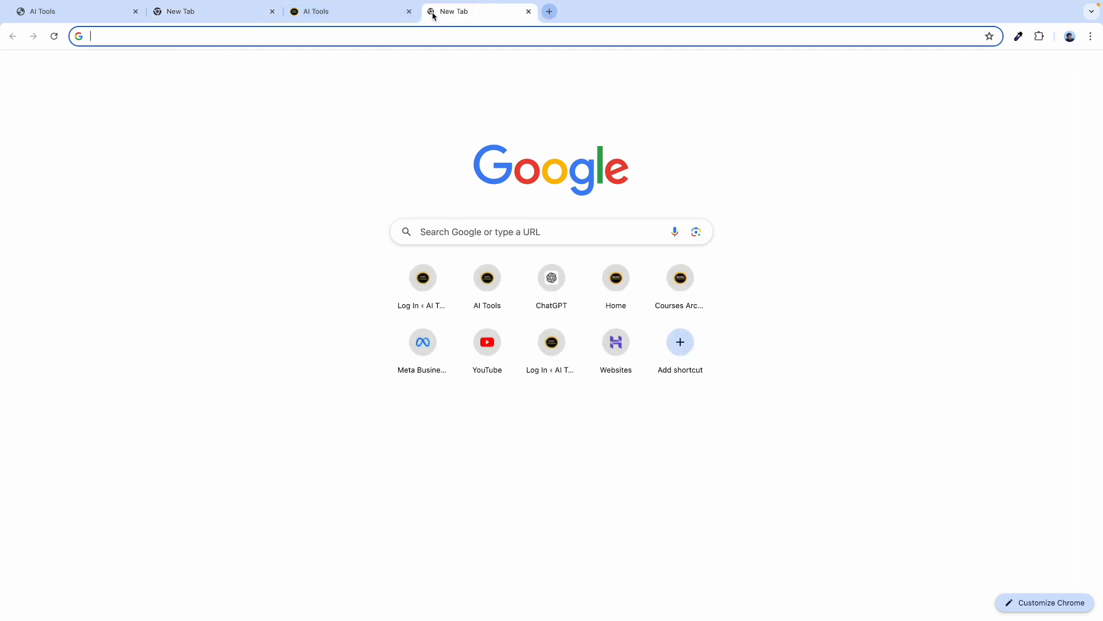
text(kuku)
key(Down)
key(Down)
key(Down)
key(Down)
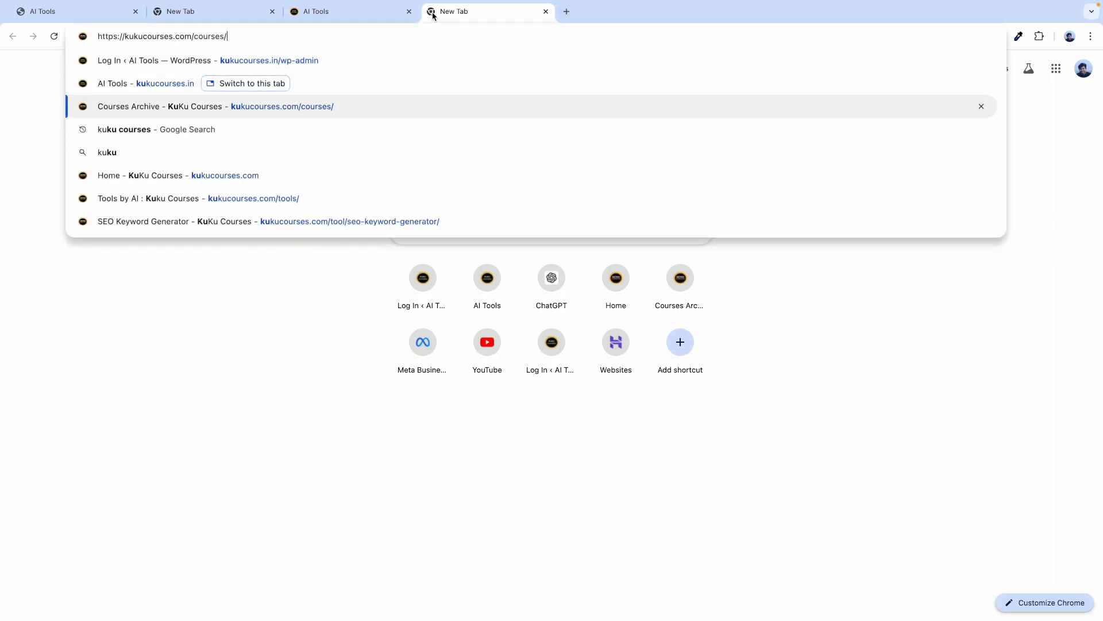
key(Down)
key(Return)
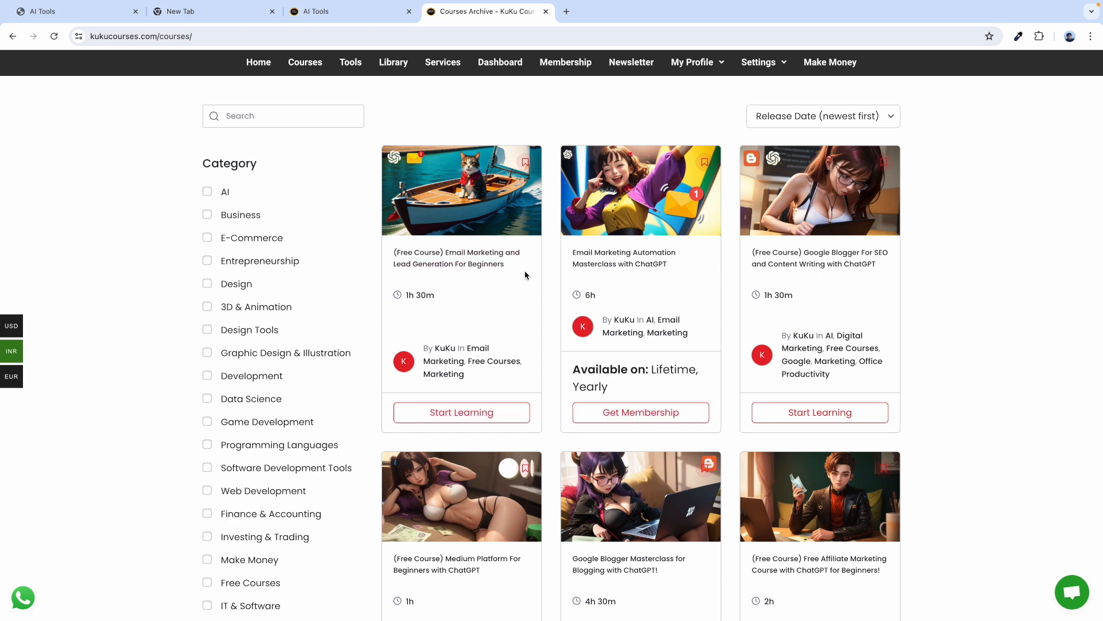
Search the course catalogue for 'turn wordpress'.
click(207, 15)
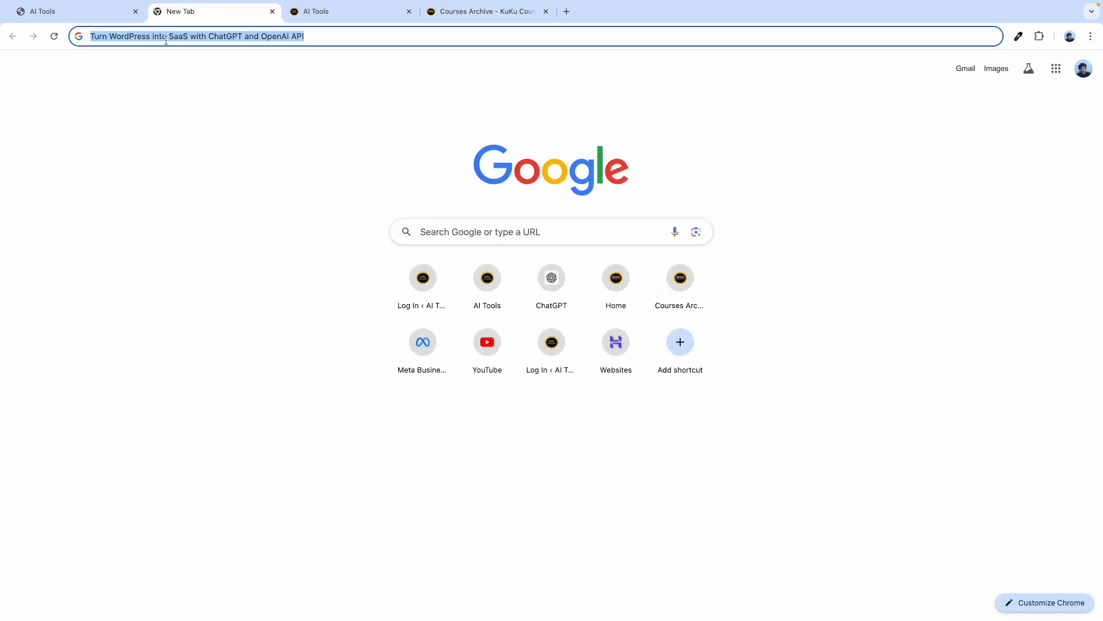
click(463, 16)
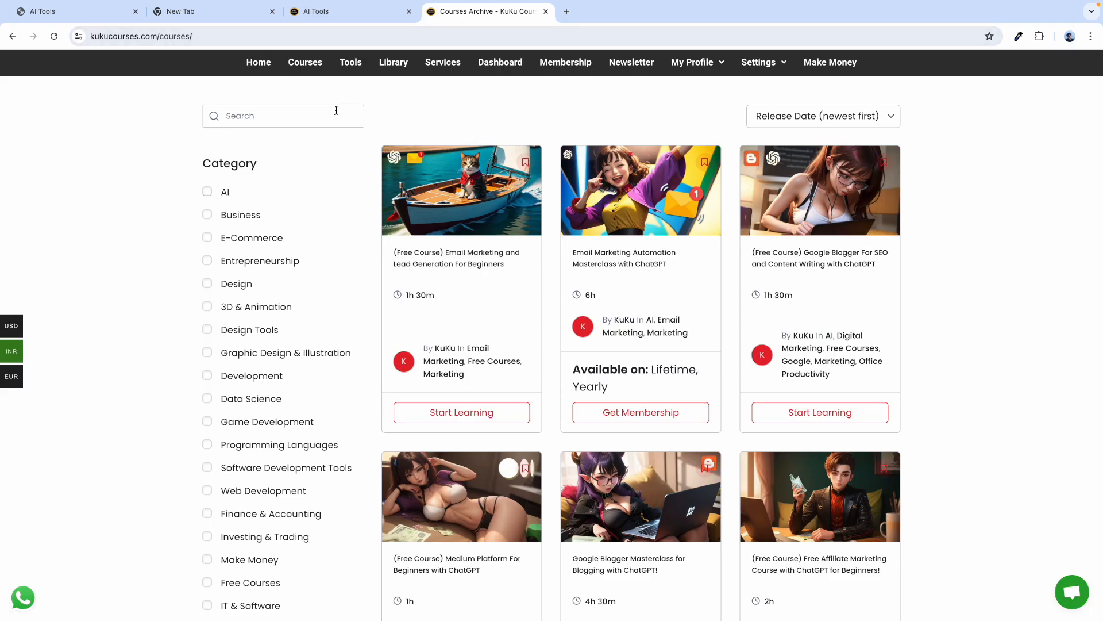
click(305, 111)
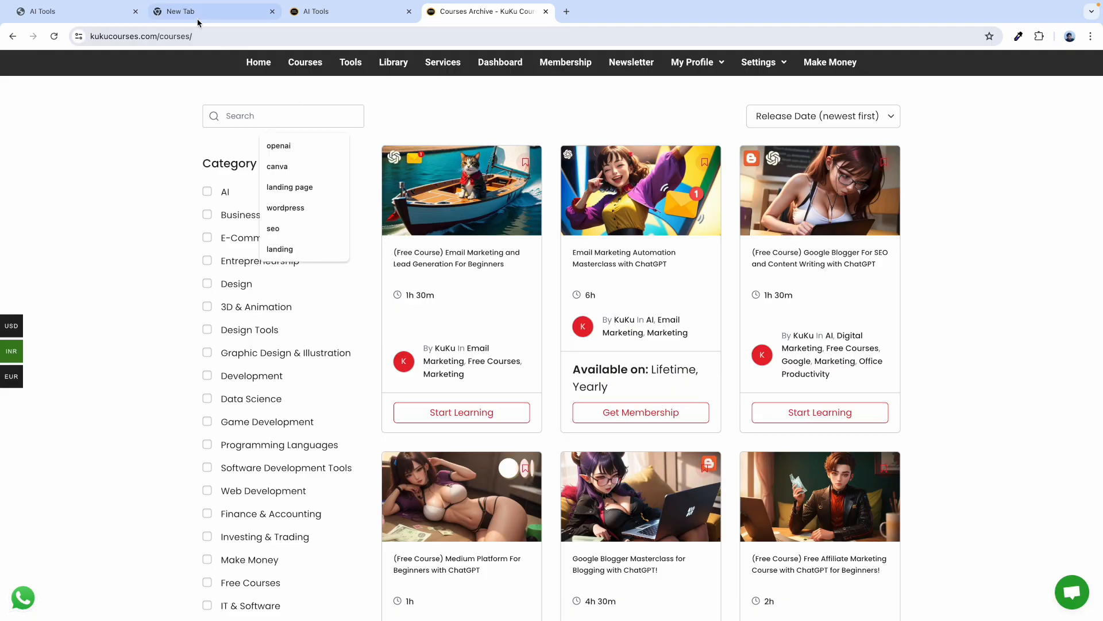
click(198, 21)
click(487, 13)
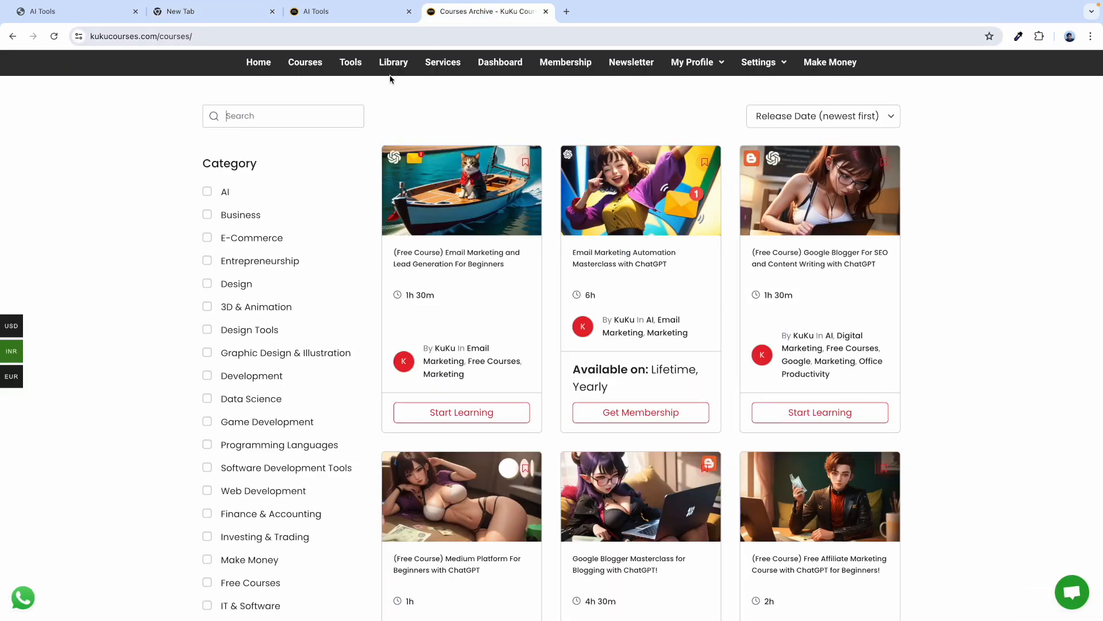
click(265, 125)
text(turn wordpress)
key(Return)
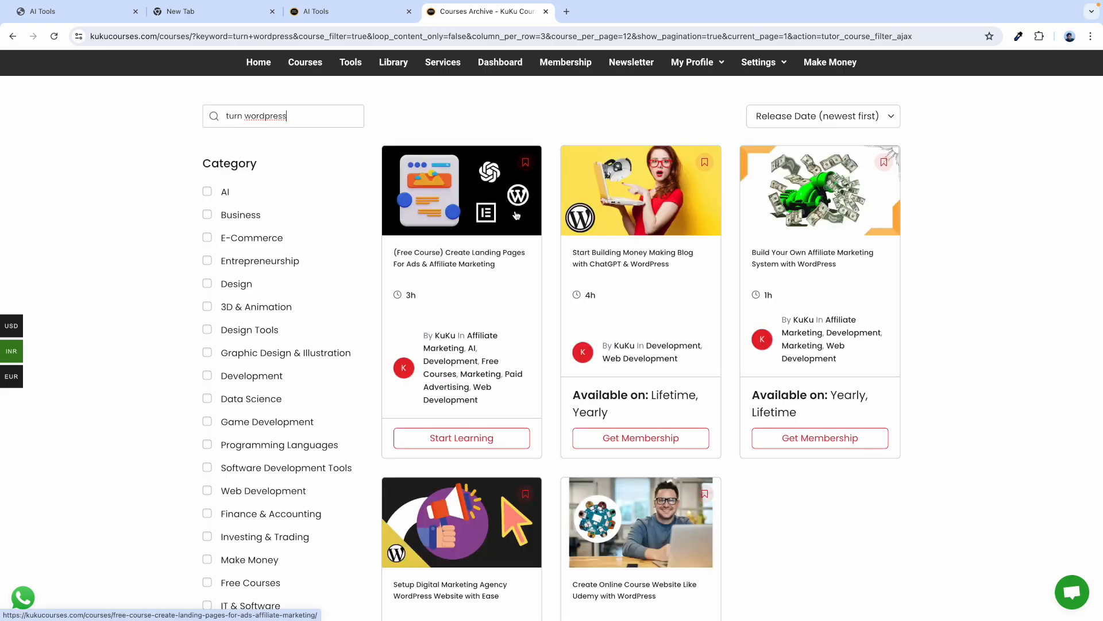
Change the search to 'chatgpt' and show the second page of results.
triple_click(238, 119)
text(ai)
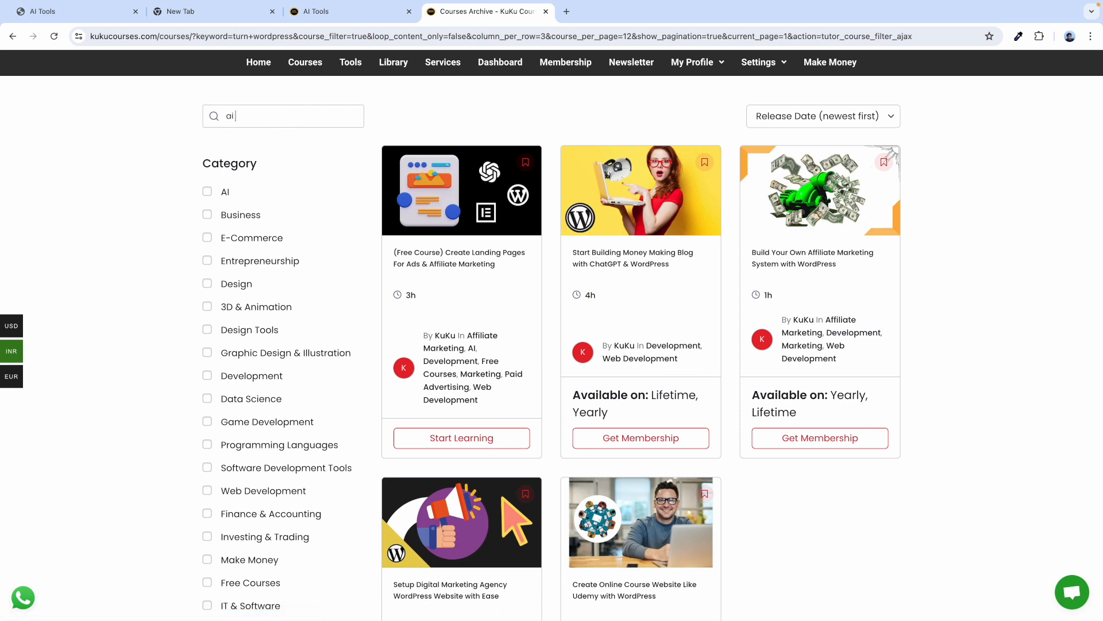
key(BackSpace)
key(BackSpace)
text(chatgpt)
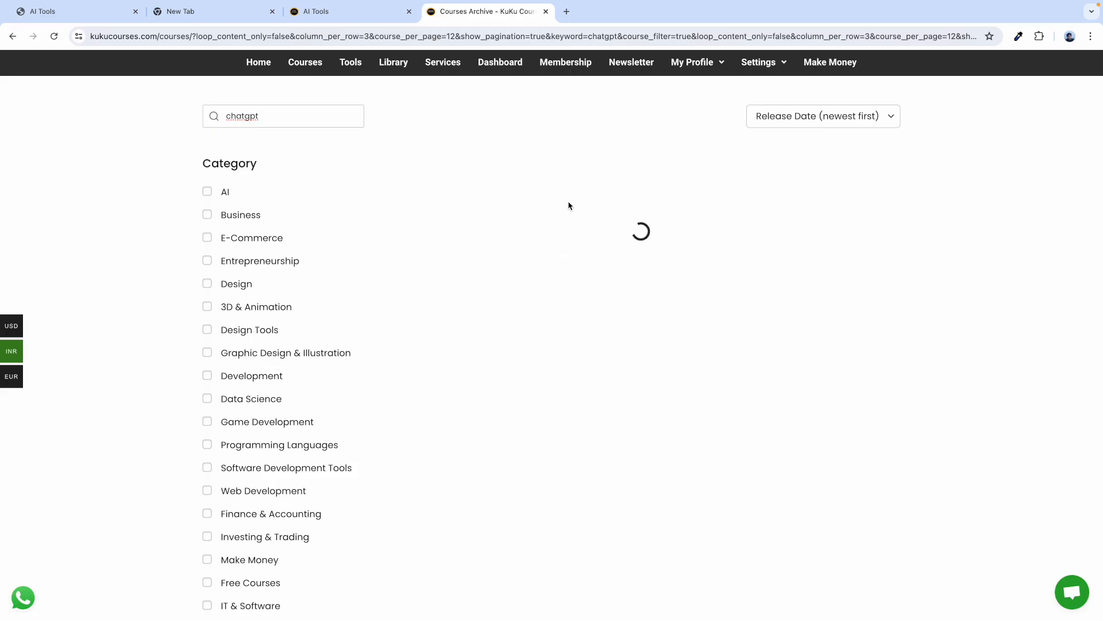
scroll(538, 380, down, 3)
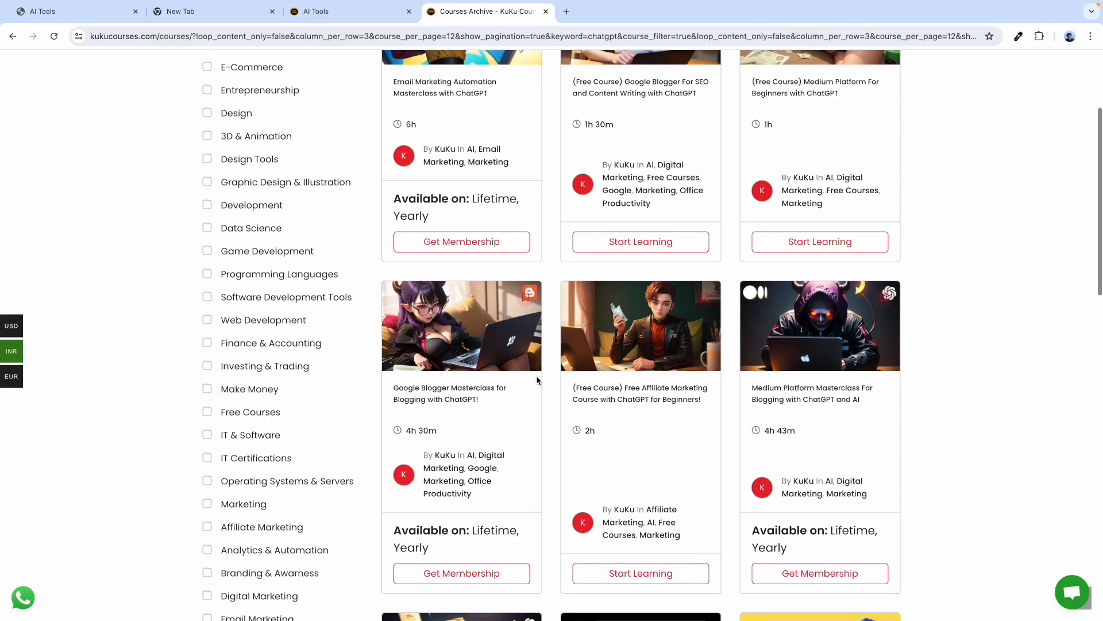
scroll(537, 380, up, 1)
scroll(540, 350, down, 3)
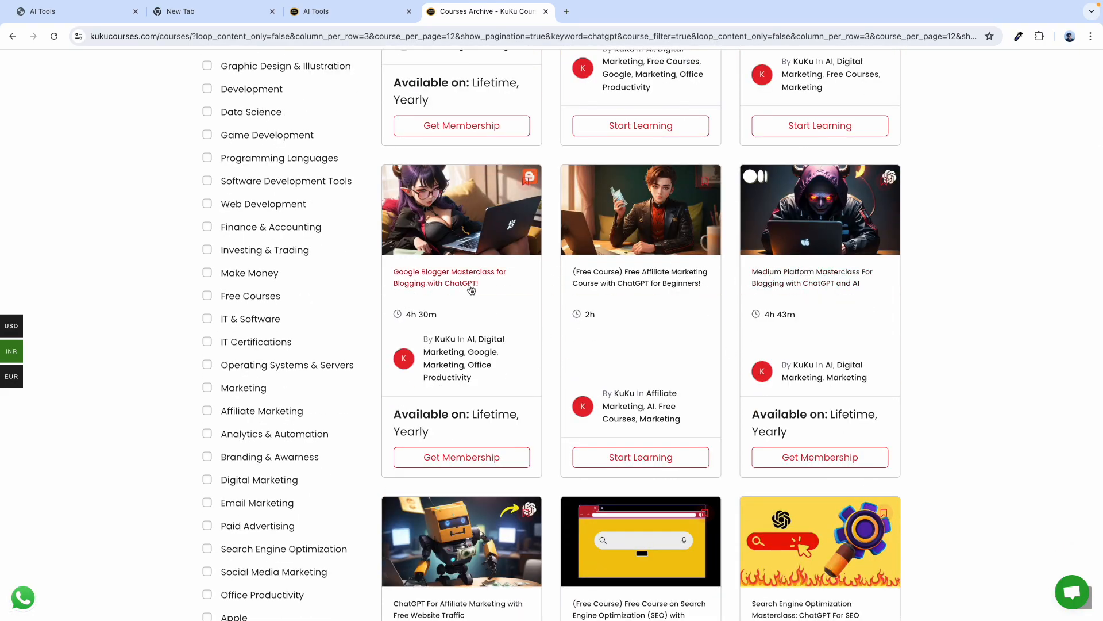
scroll(468, 287, up, 5)
scroll(460, 322, down, 10)
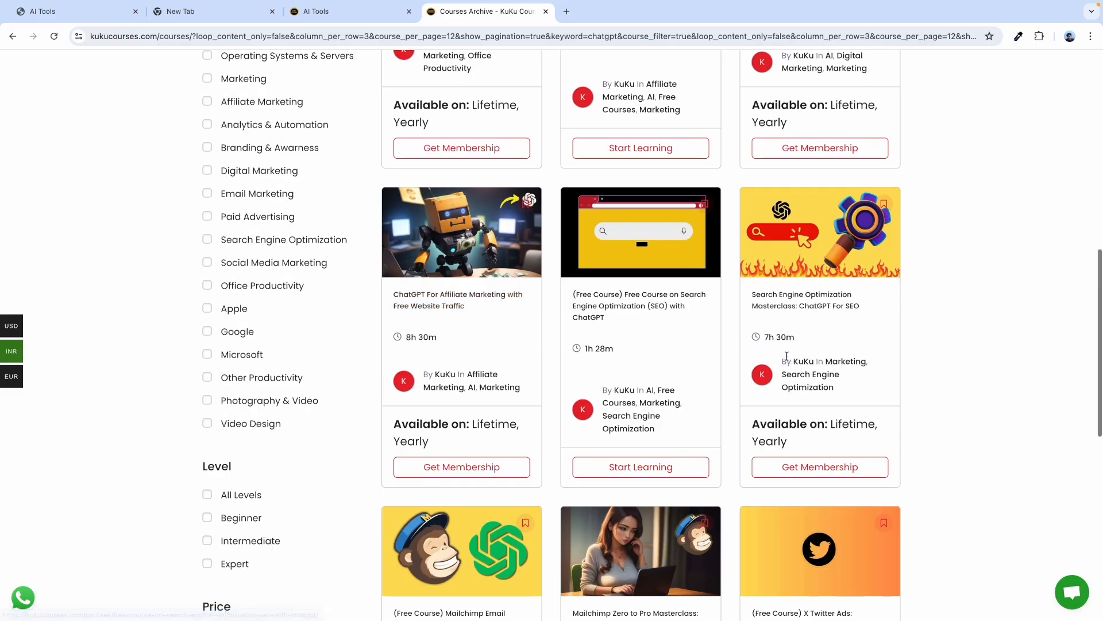
scroll(756, 227, down, 1)
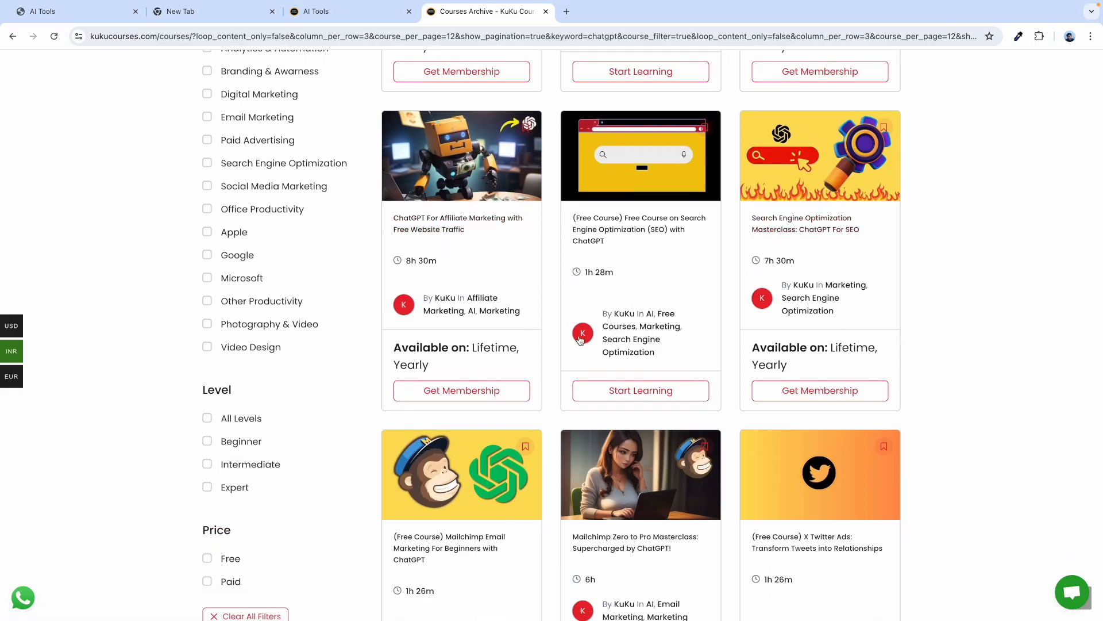
scroll(462, 397, down, 2)
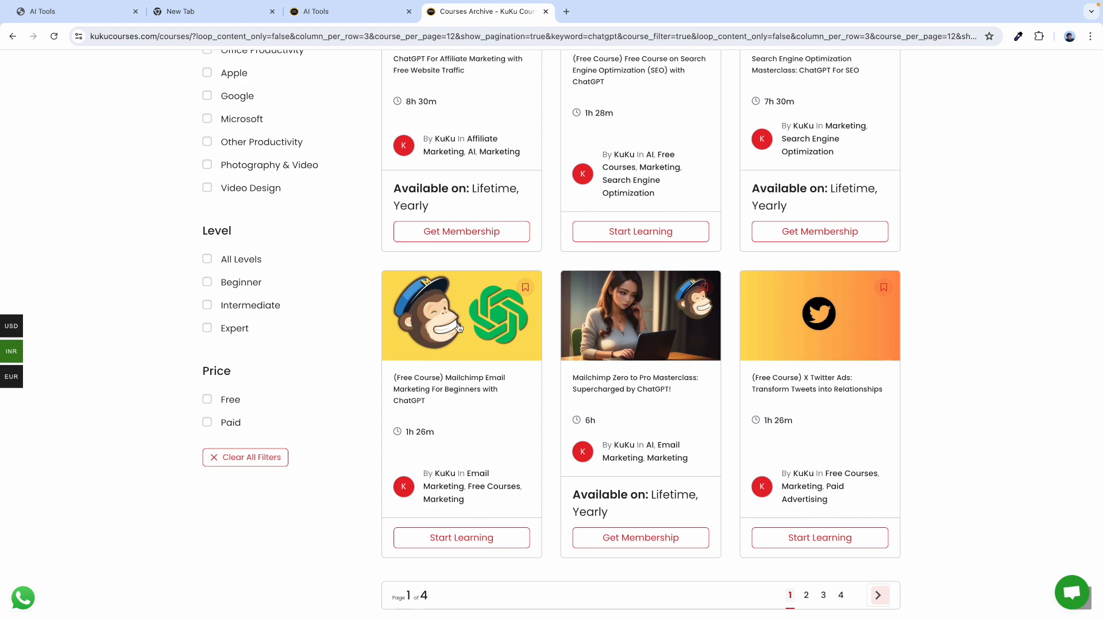
scroll(586, 307, down, 2)
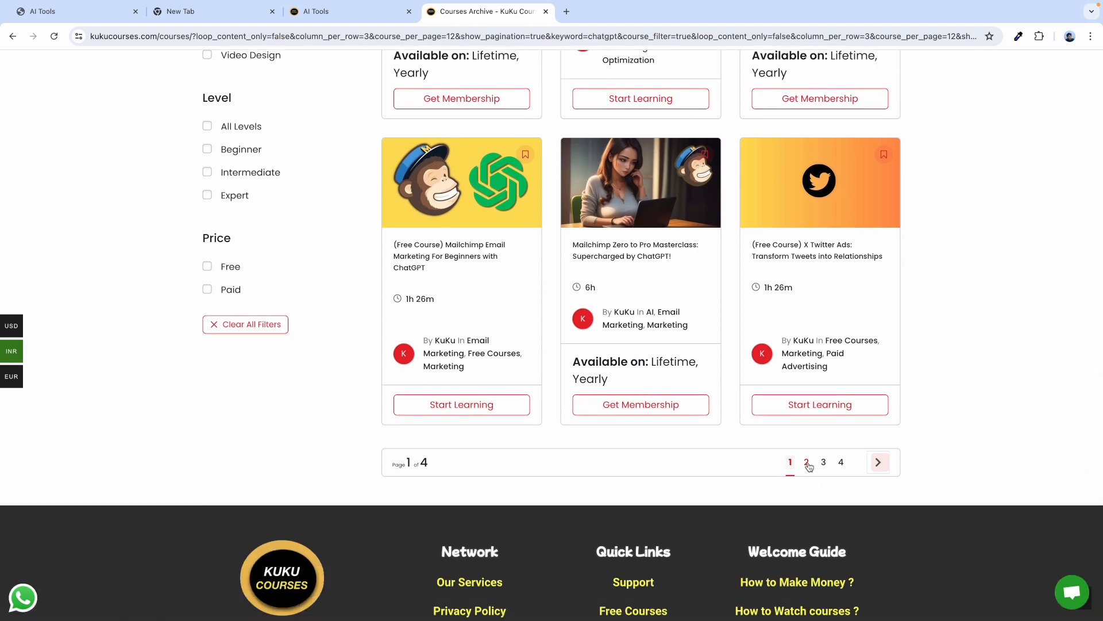
click(806, 462)
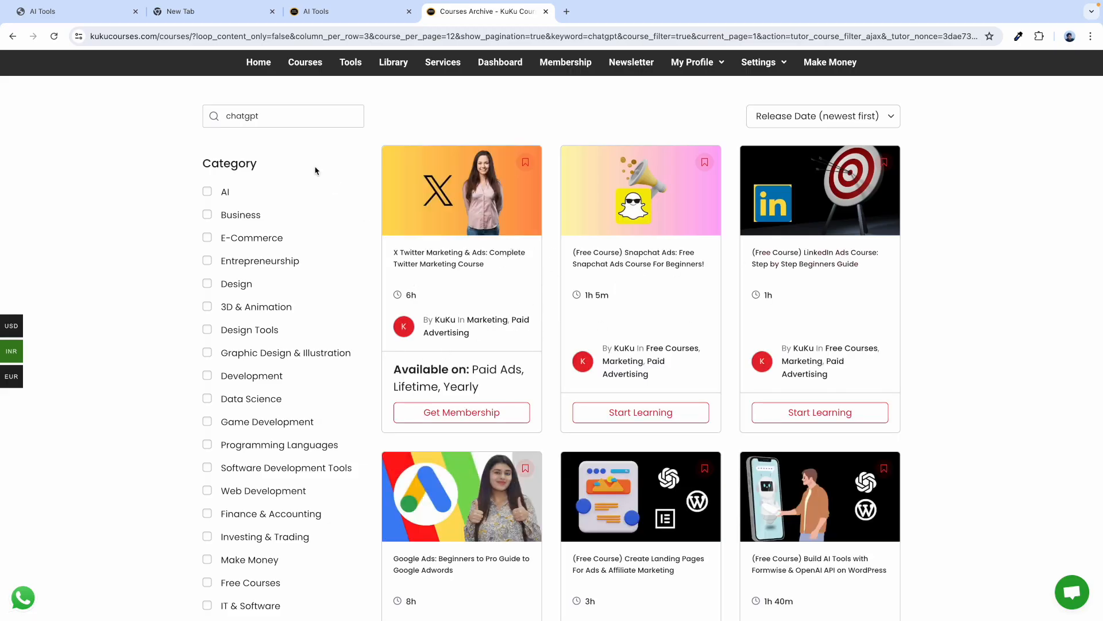
Search for 'tools' and show the second page of matching courses.
double_click(239, 117)
text(tools)
key(Return)
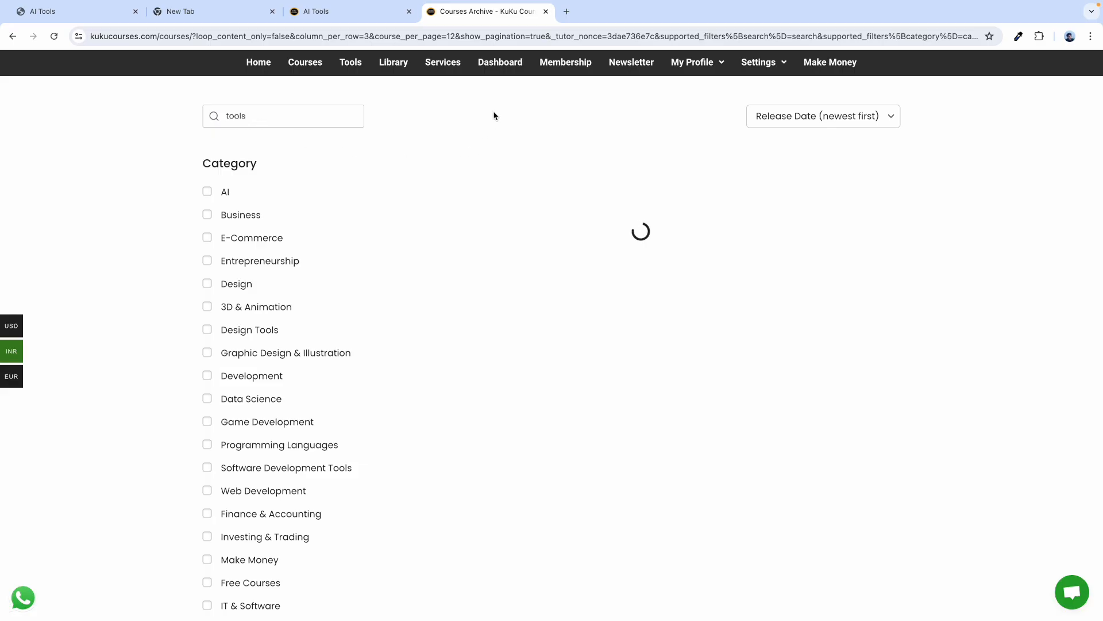
scroll(603, 217, down, 7)
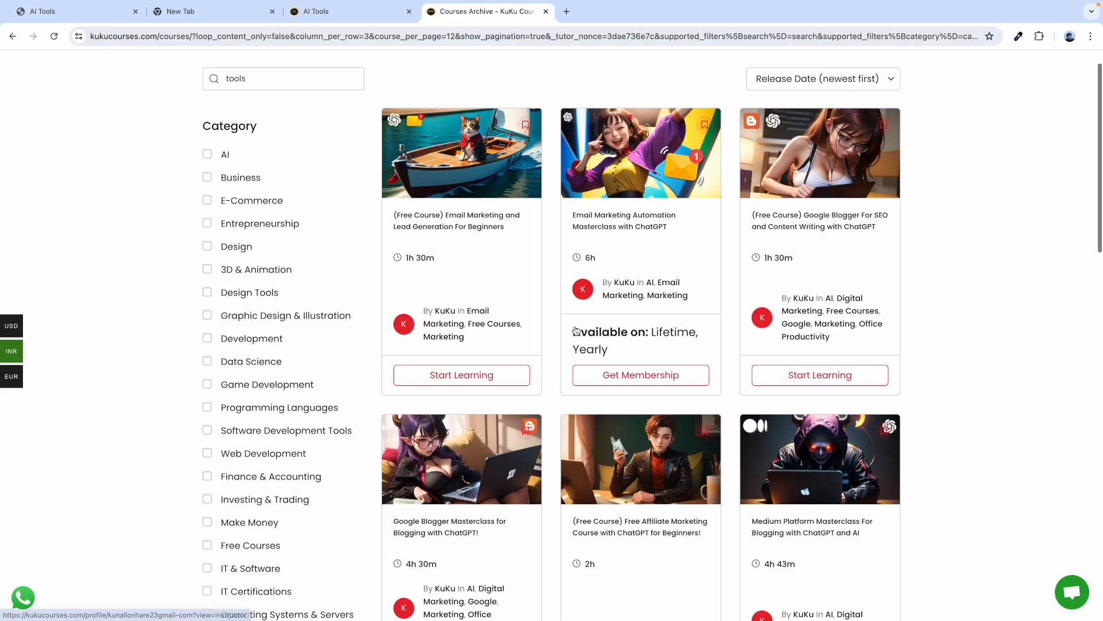
scroll(575, 329, down, 7)
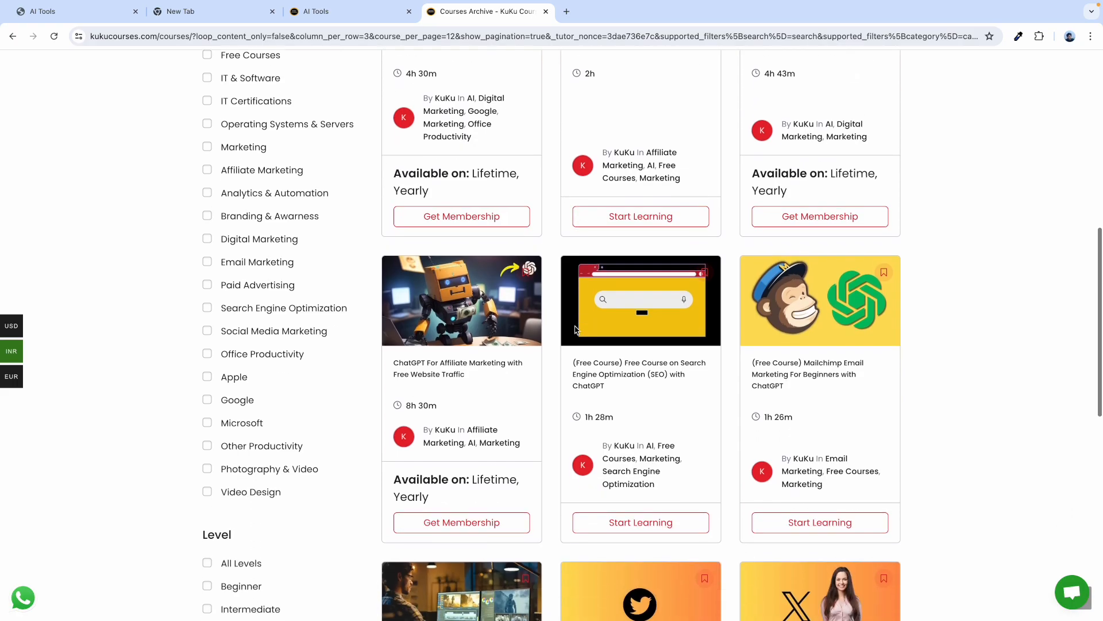
scroll(551, 429, down, 2)
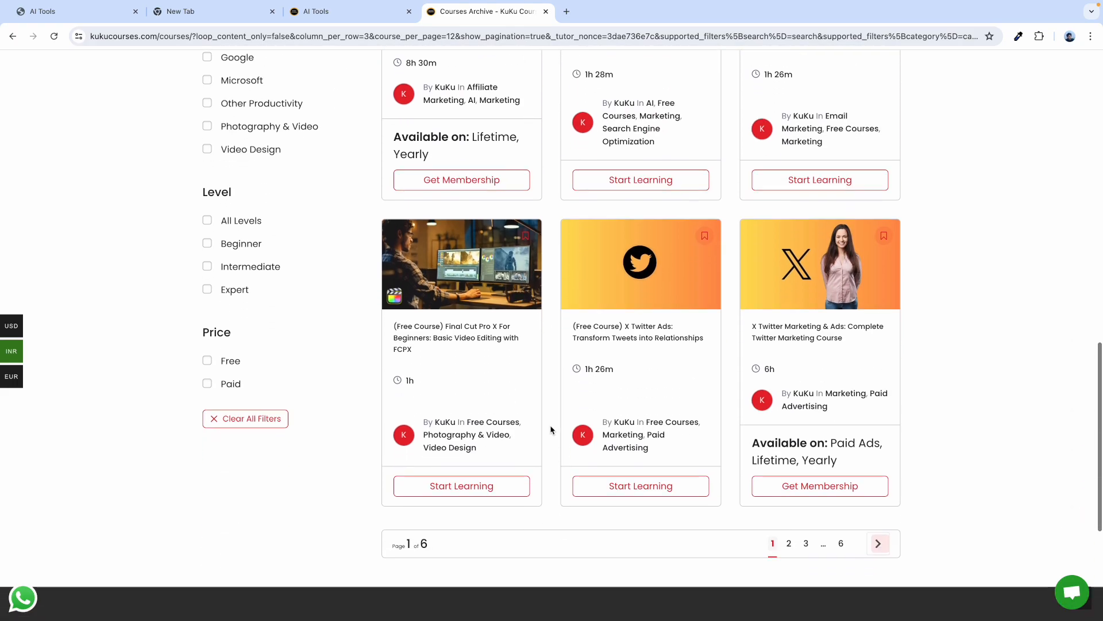
scroll(502, 267, up, 12)
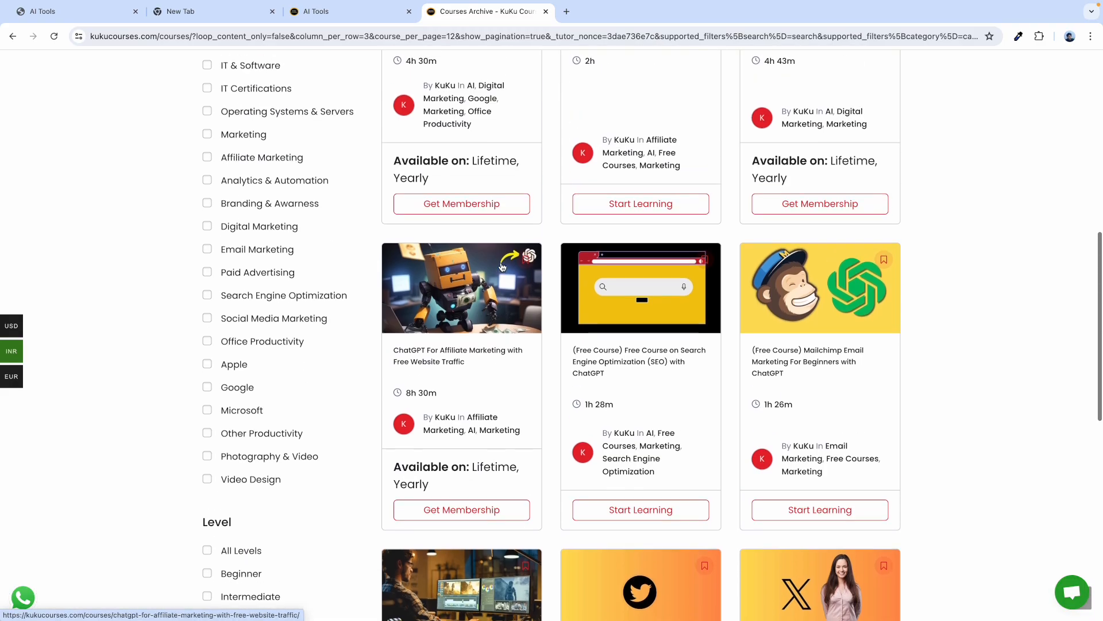
scroll(502, 266, up, 3)
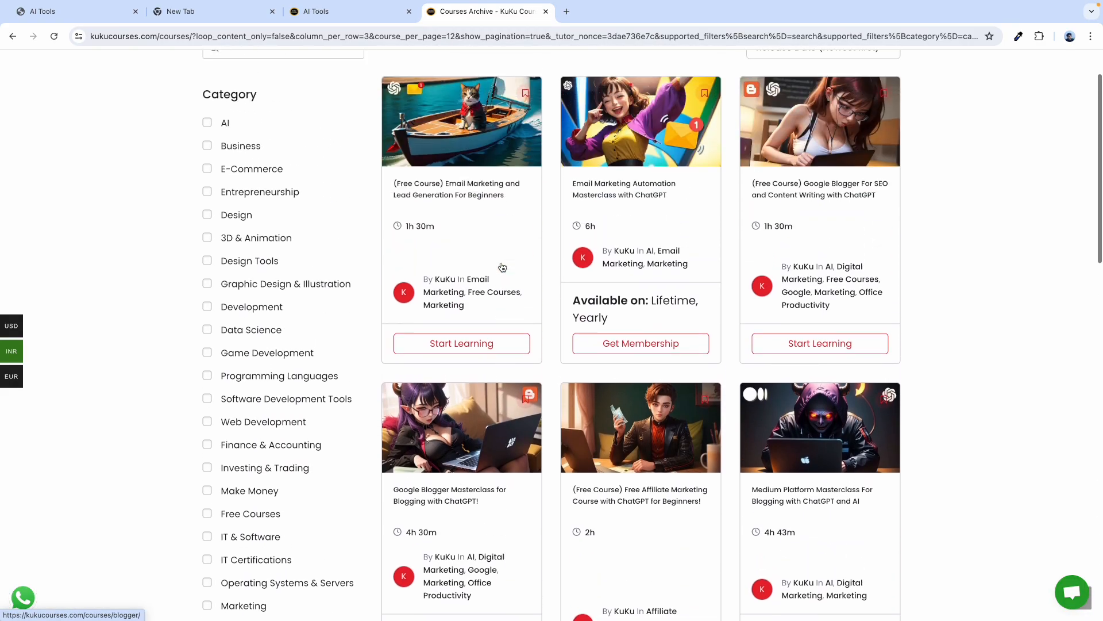
scroll(502, 267, down, 15)
click(789, 275)
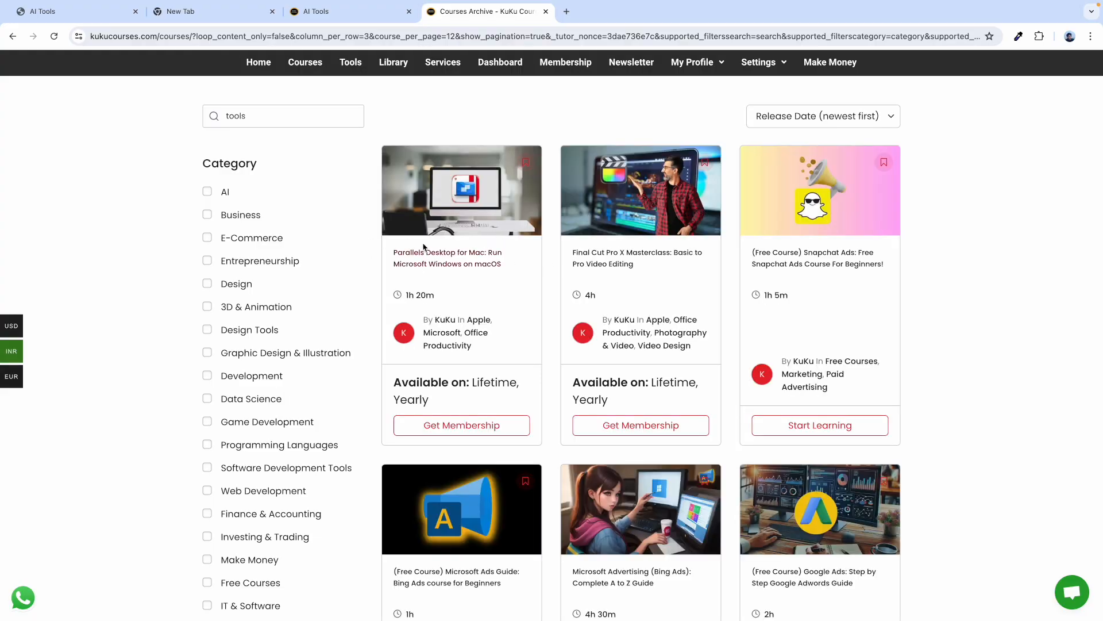
click(207, 191)
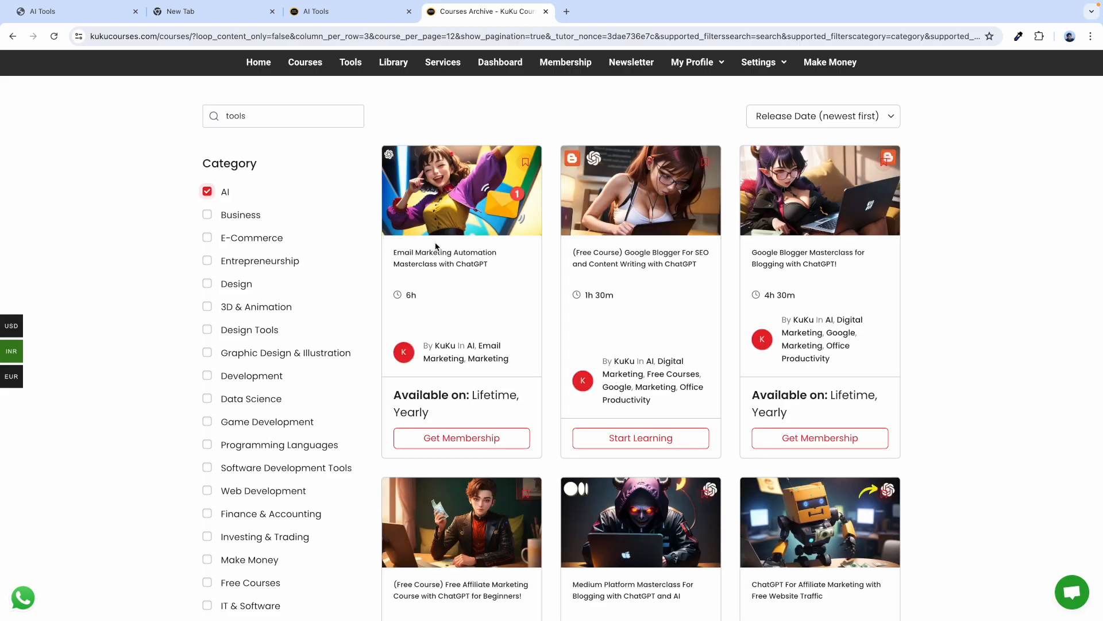
scroll(435, 246, down, 7)
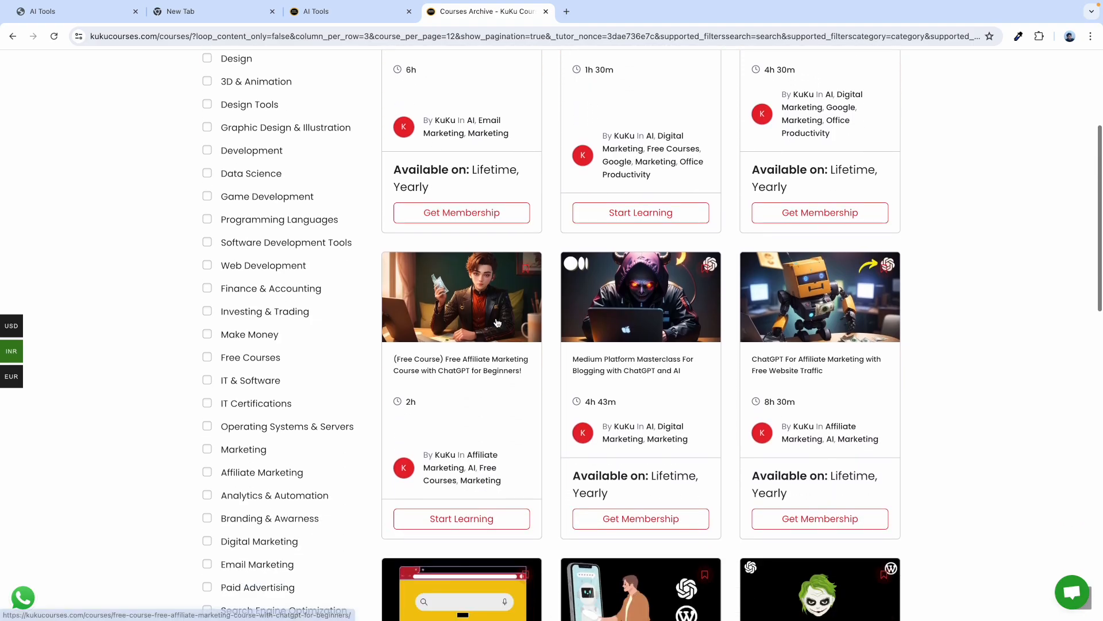
scroll(498, 322, down, 2)
scroll(826, 438, down, 2)
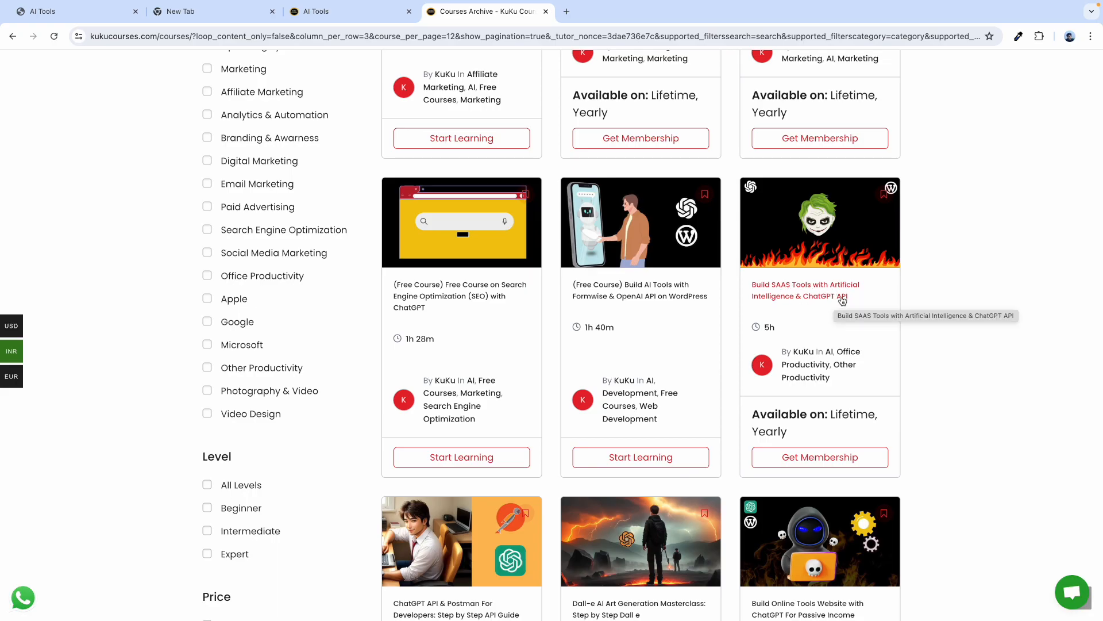
scroll(835, 303, down, 1)
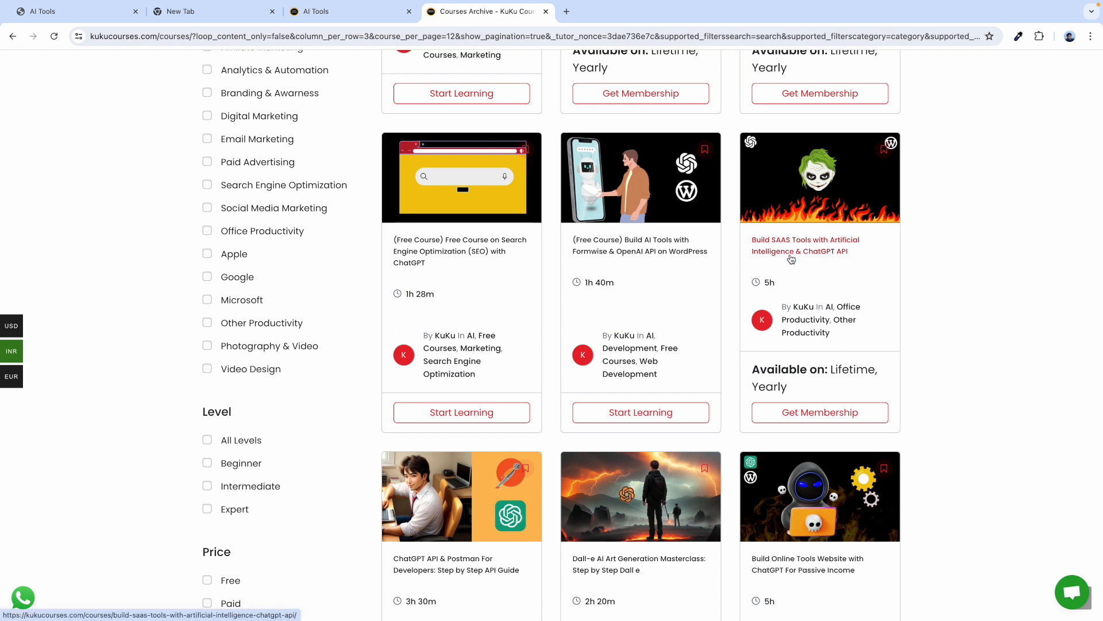
scroll(790, 256, down, 1)
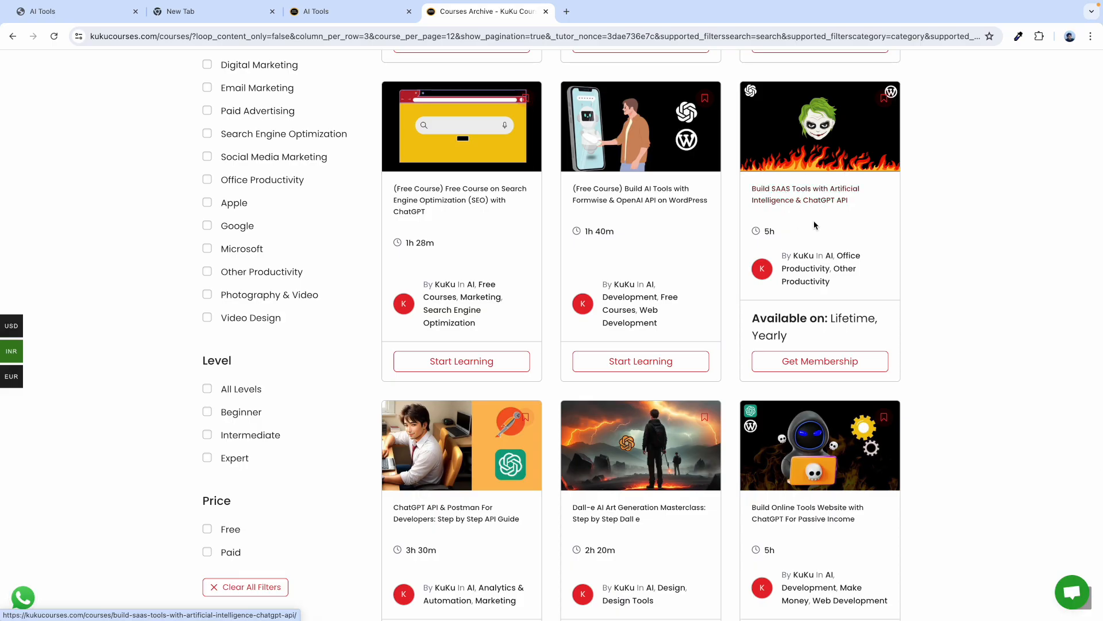
click(331, 12)
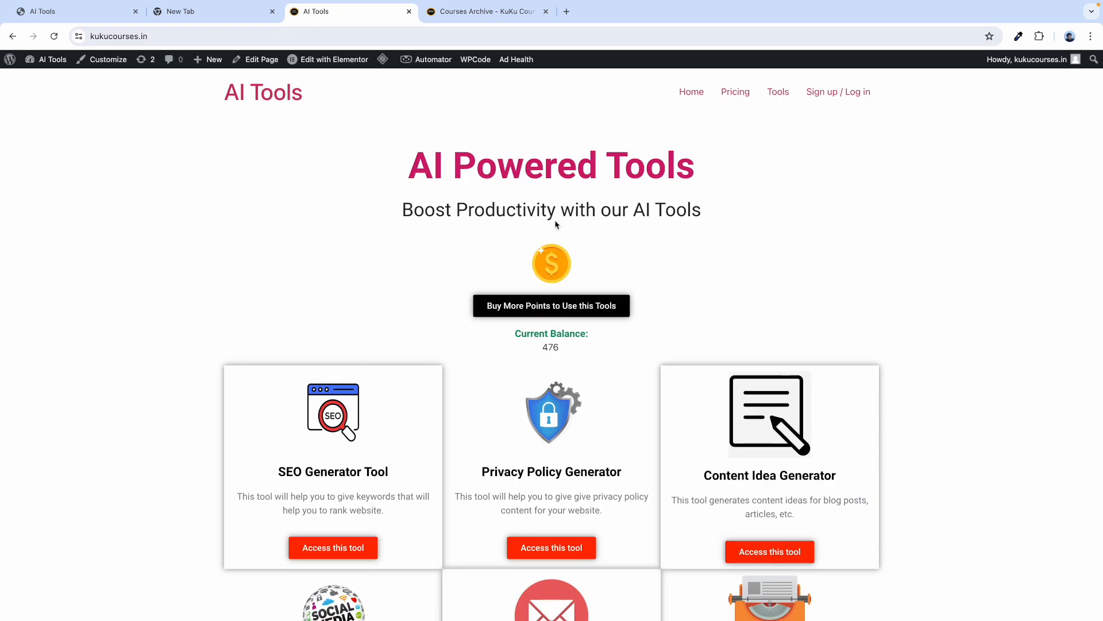
click(474, 13)
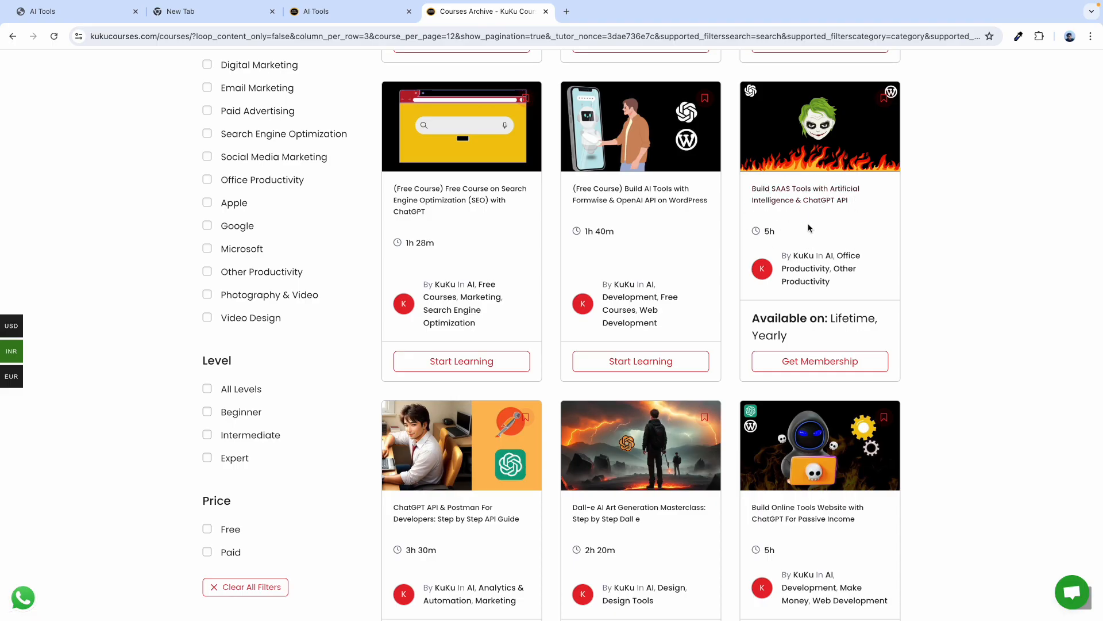
scroll(817, 213, down, 3)
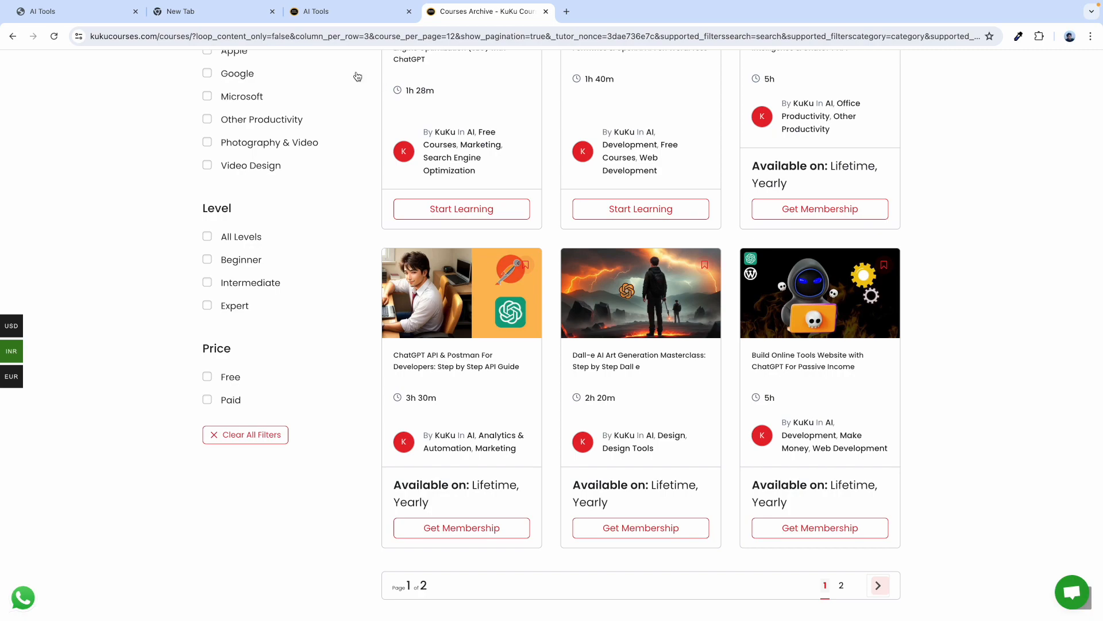
click(57, 20)
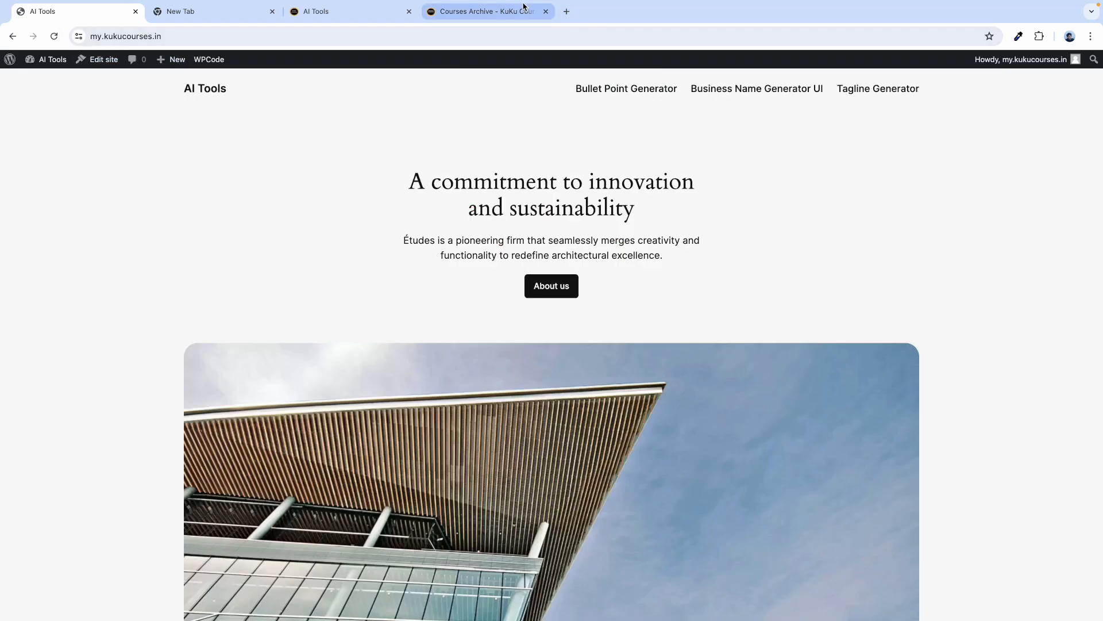
click(516, 9)
scroll(571, 225, up, 9)
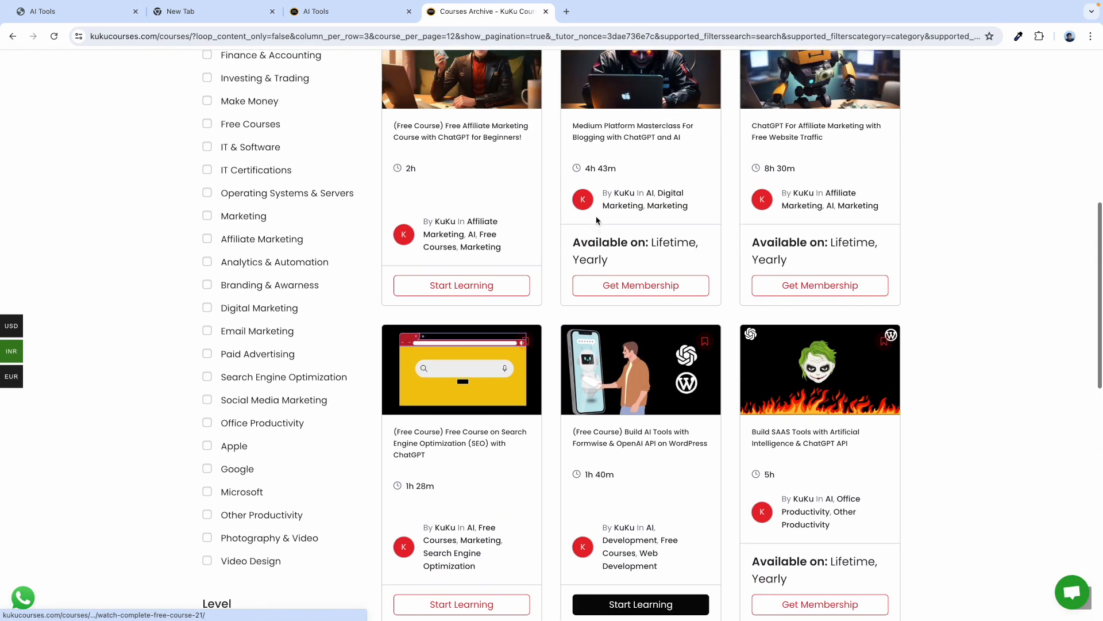
scroll(457, 424, down, 9)
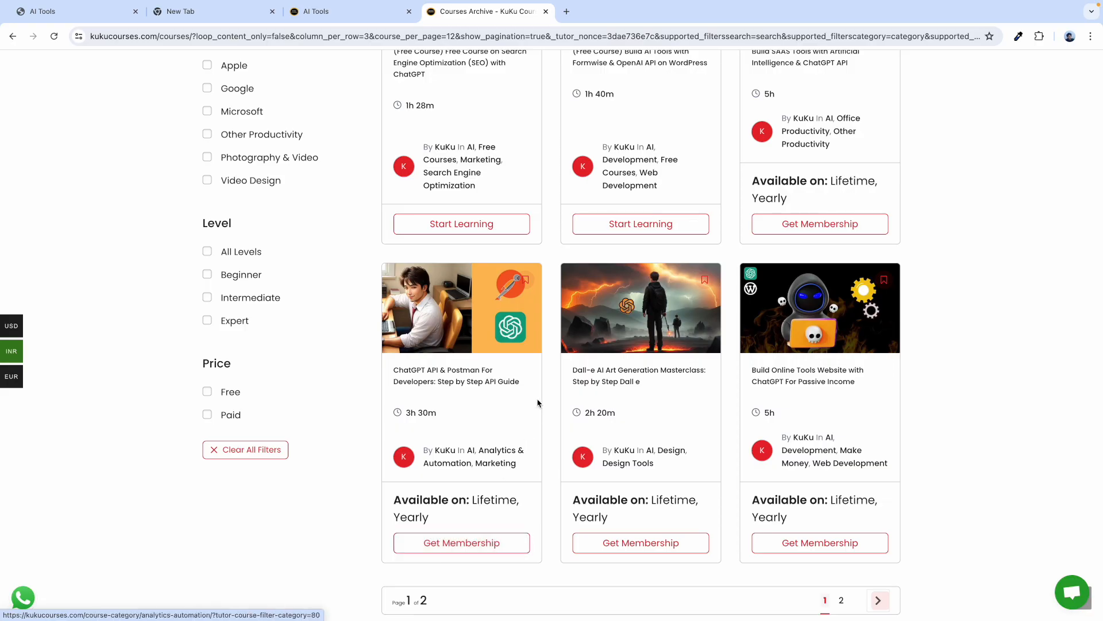
scroll(538, 397, up, 10)
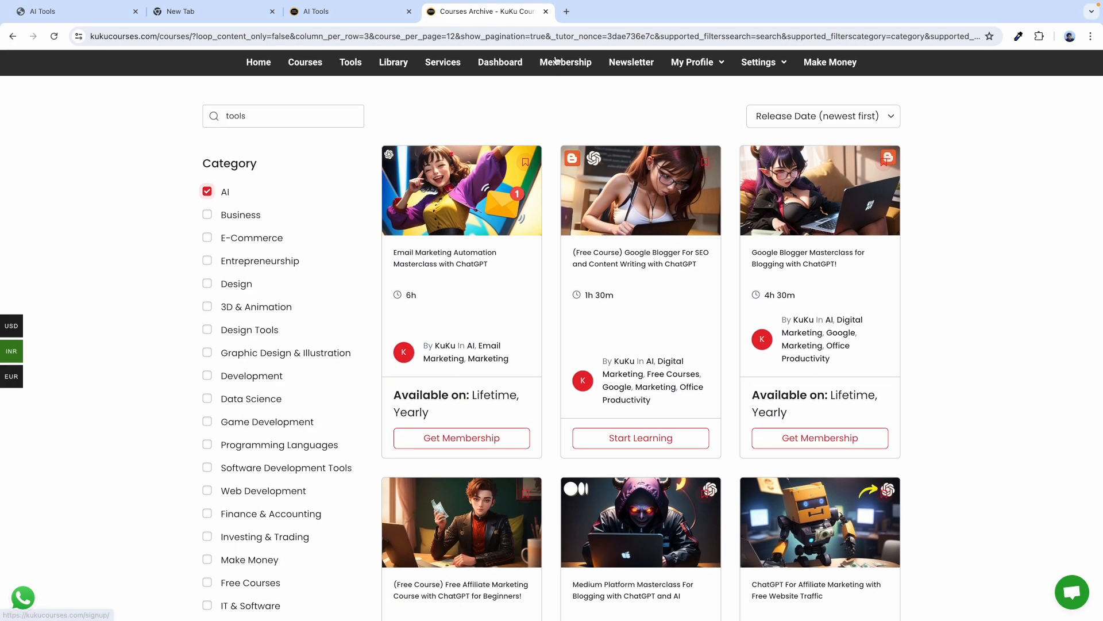
Open Membership and compare the Yearly and Lifetime plan headings and the $99 price.
click(550, 64)
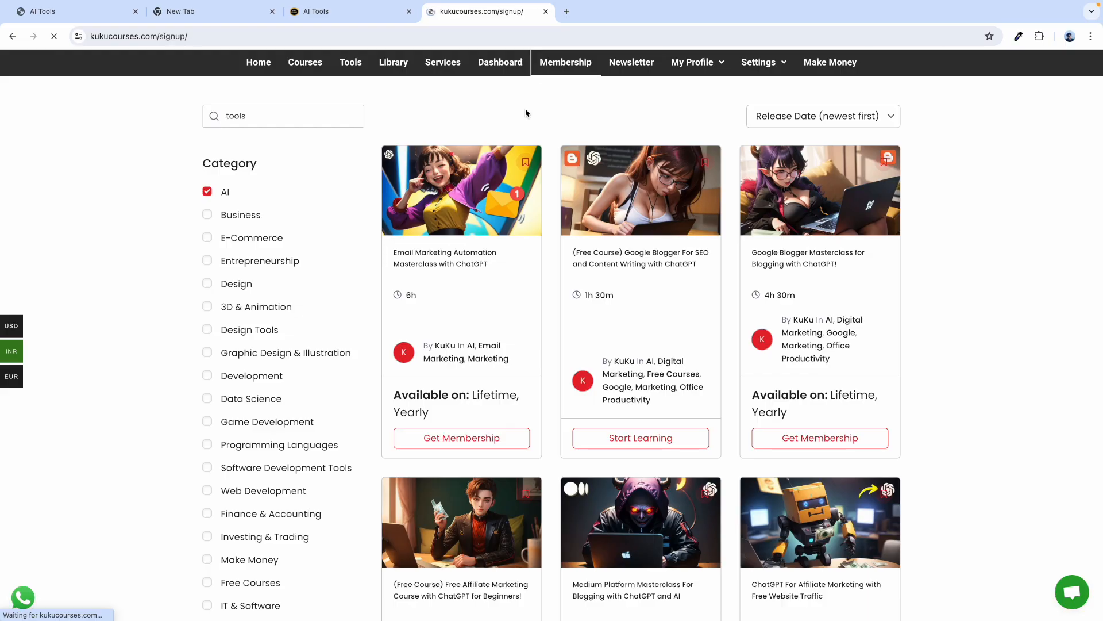
scroll(520, 220, down, 3)
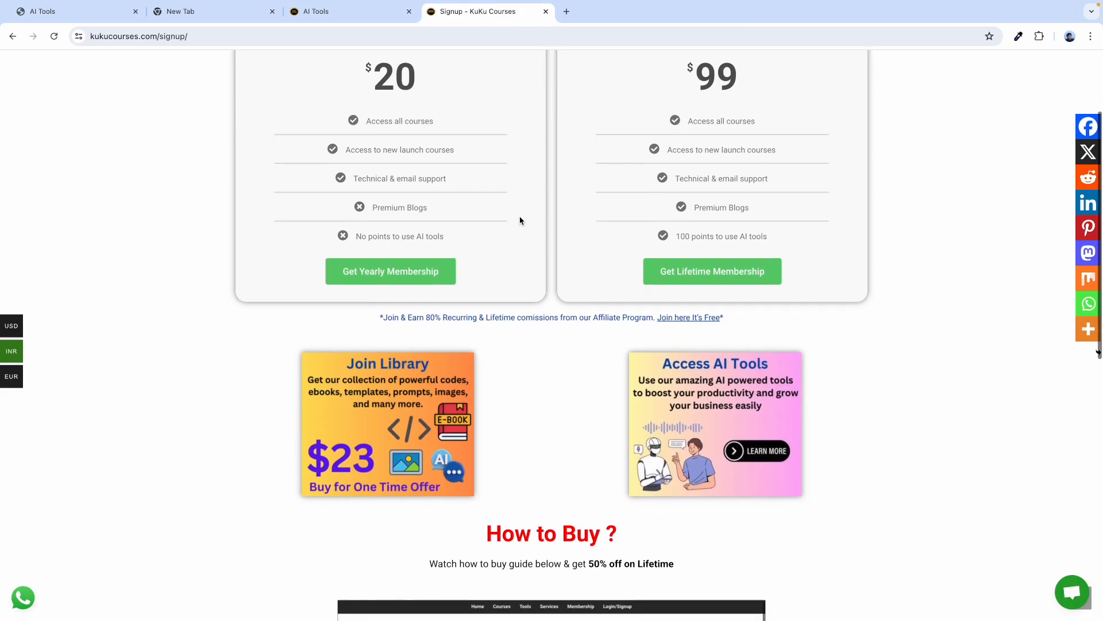
scroll(607, 169, up, 2)
drag(670, 99, 754, 99)
drag(355, 99, 425, 99)
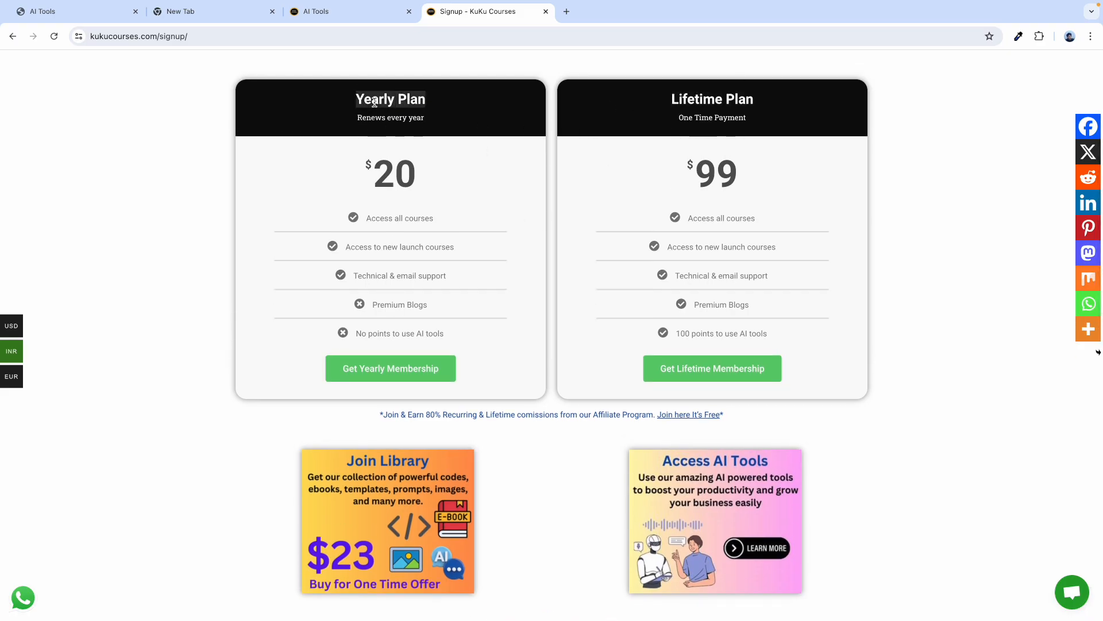
click(688, 179)
drag(689, 172, 740, 172)
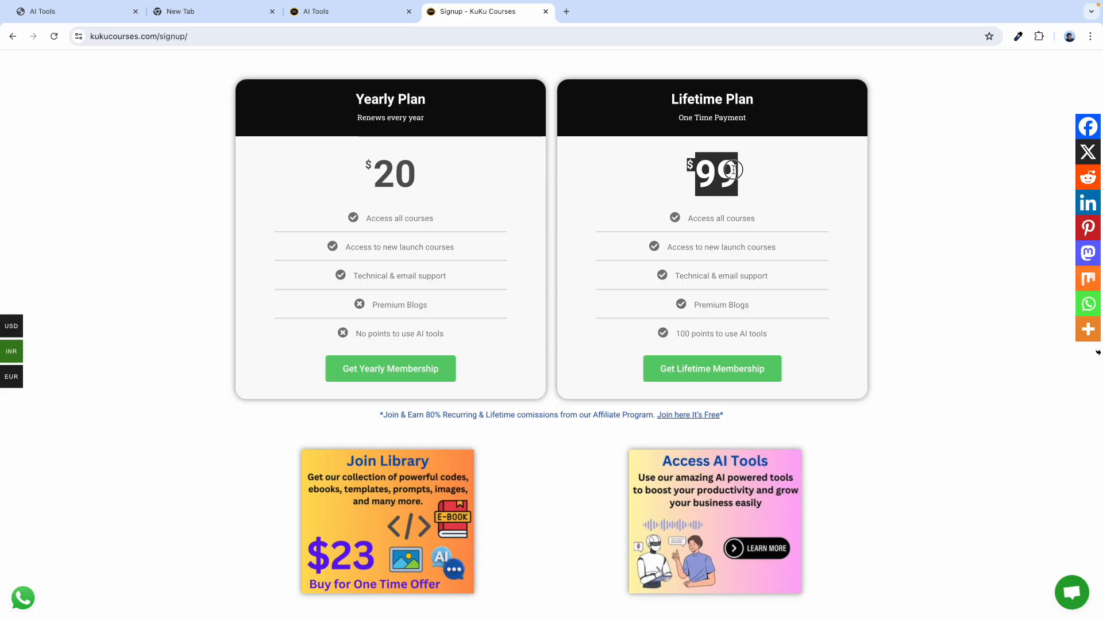
click(688, 162)
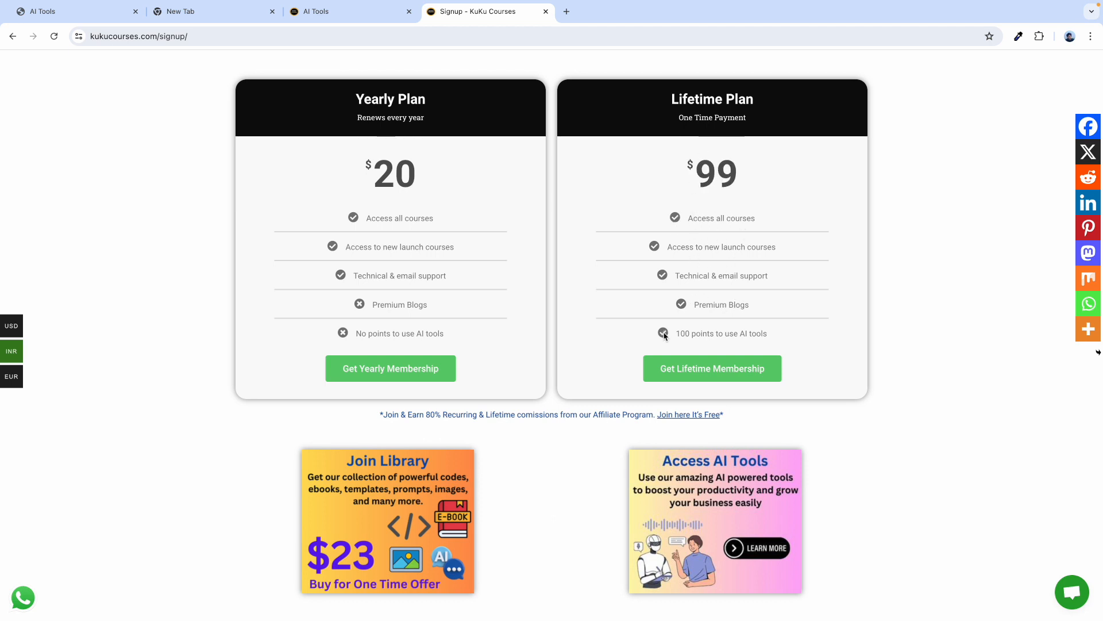
Review the Lifetime plan's 100 AI-tool points line.
scroll(733, 244, down, 1)
drag(680, 286, 785, 287)
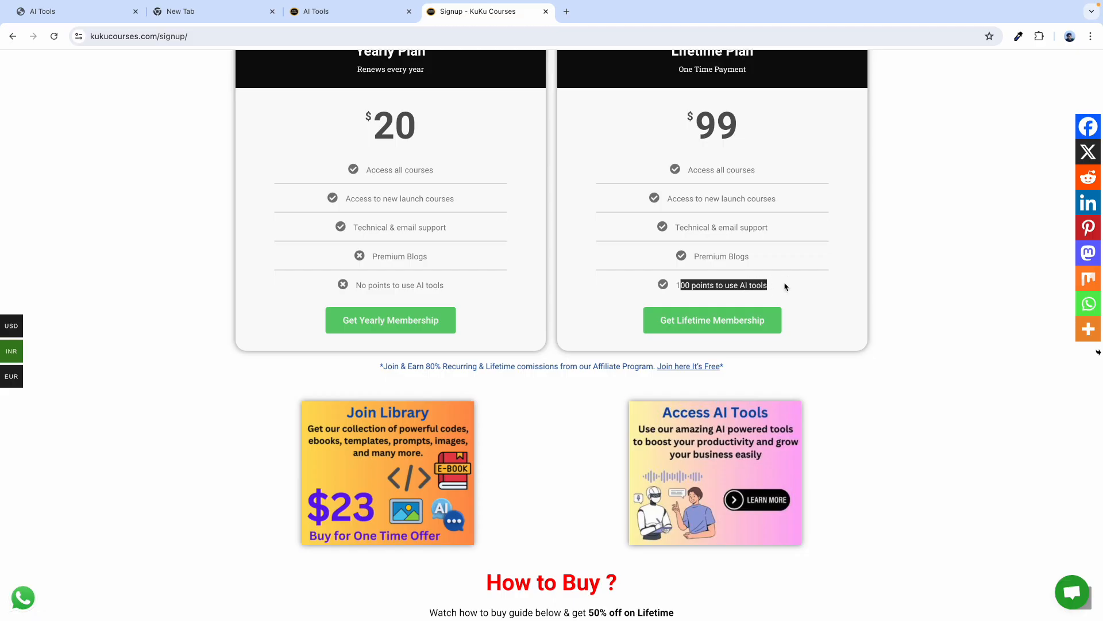
click(698, 291)
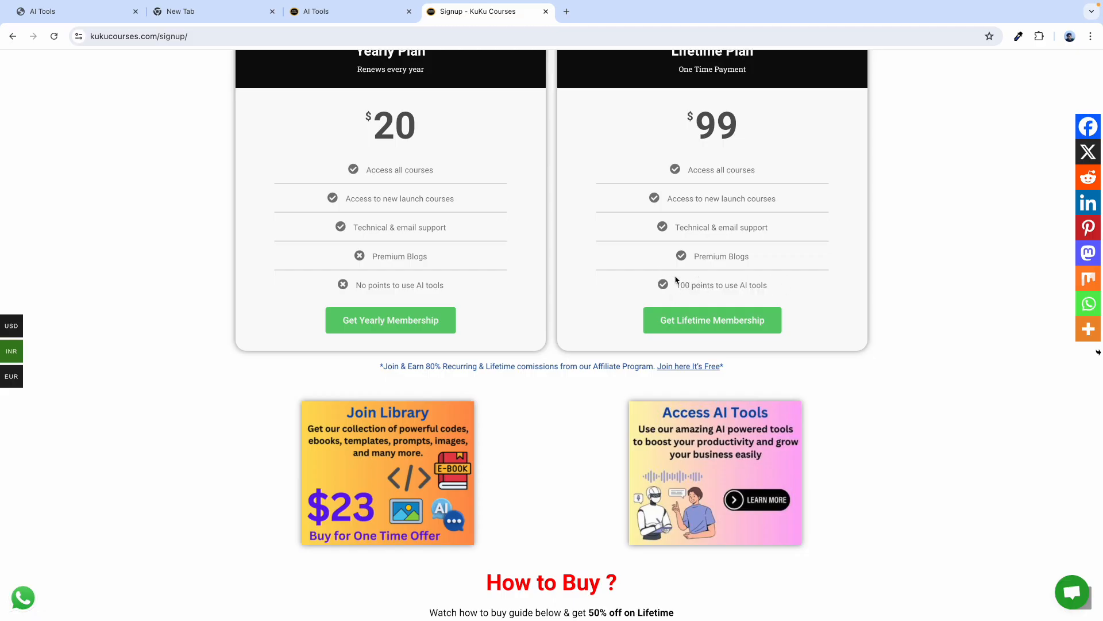
scroll(454, 235, up, 1)
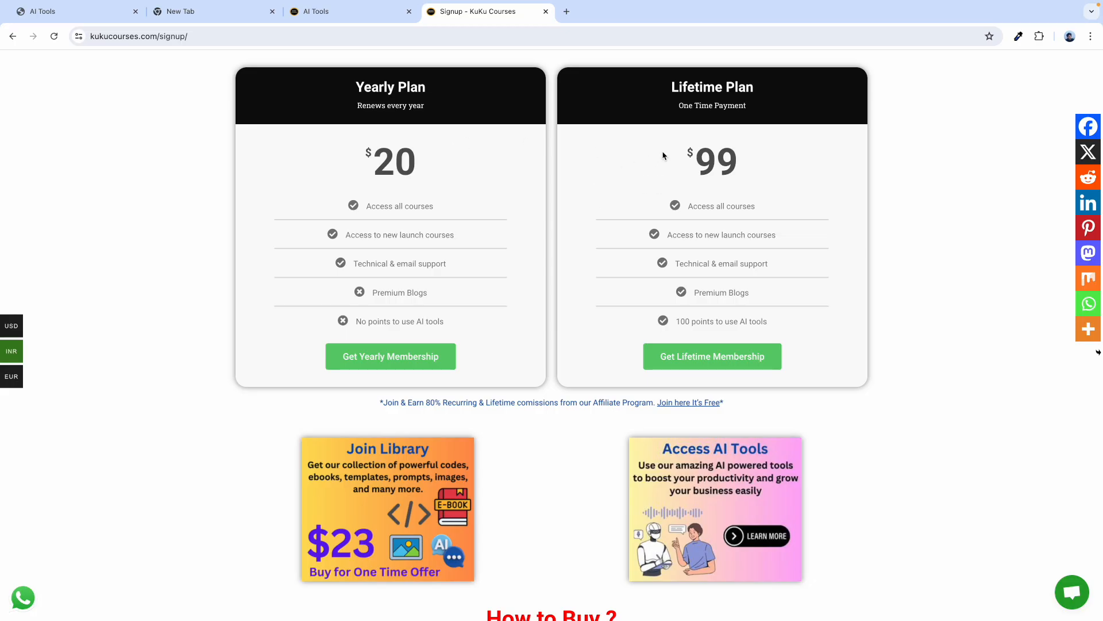
scroll(559, 298, down, 2)
scroll(645, 123, up, 2)
scroll(611, 190, down, 7)
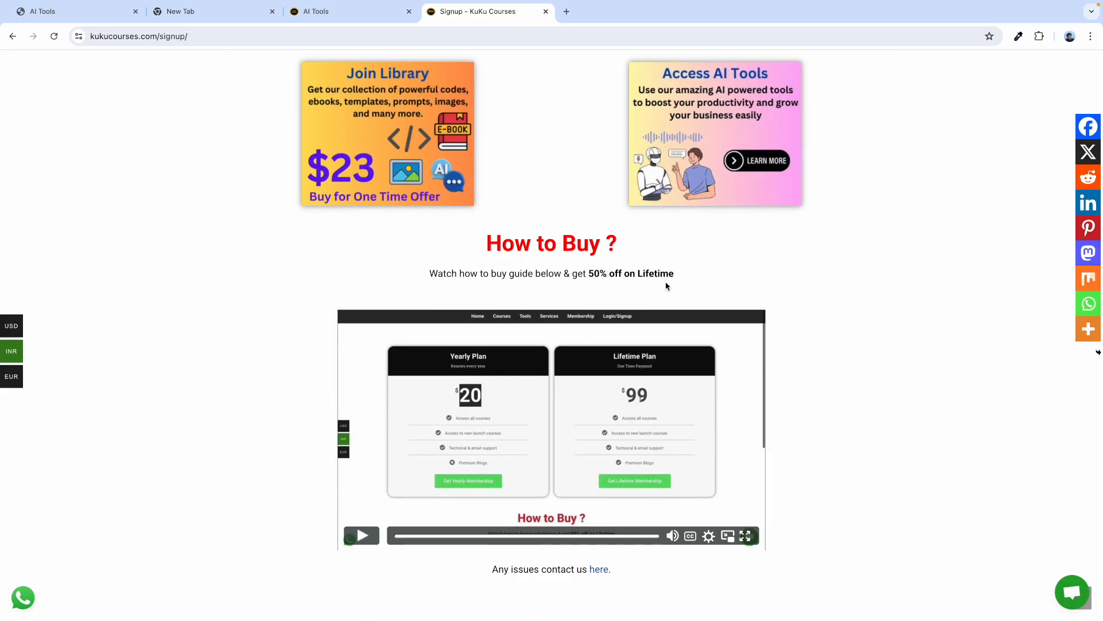
drag(677, 273, 600, 275)
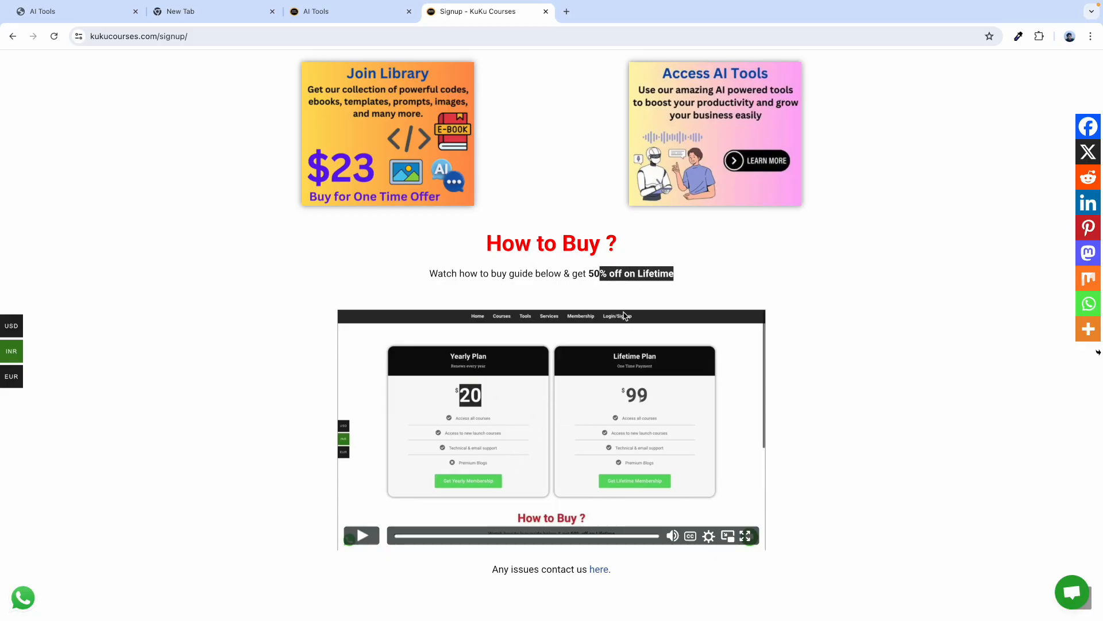
scroll(714, 251, up, 7)
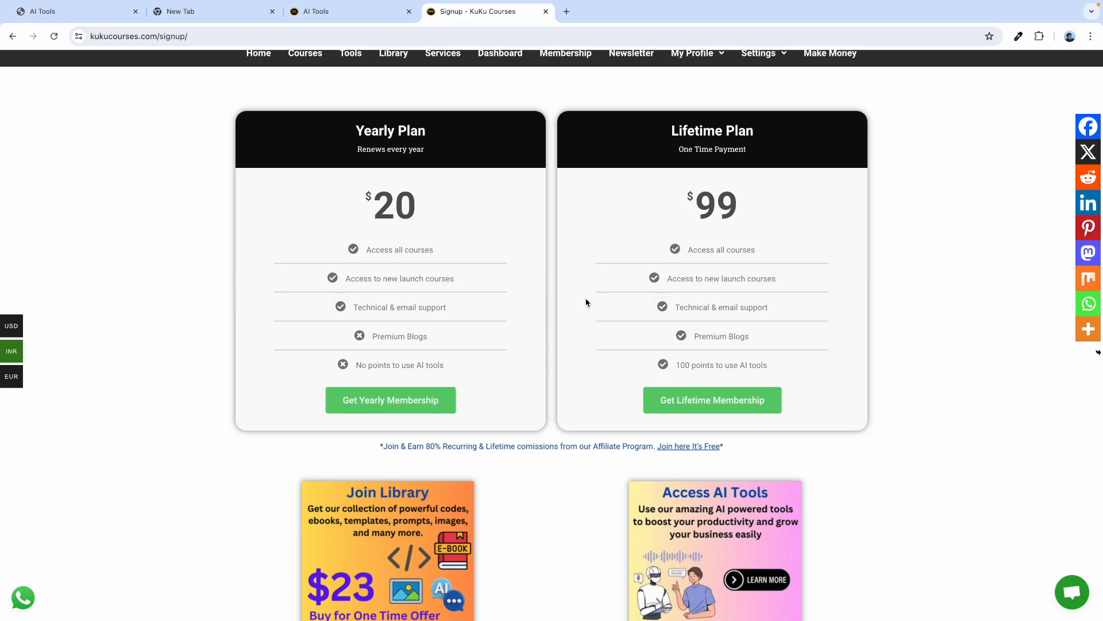
scroll(494, 250, down, 7)
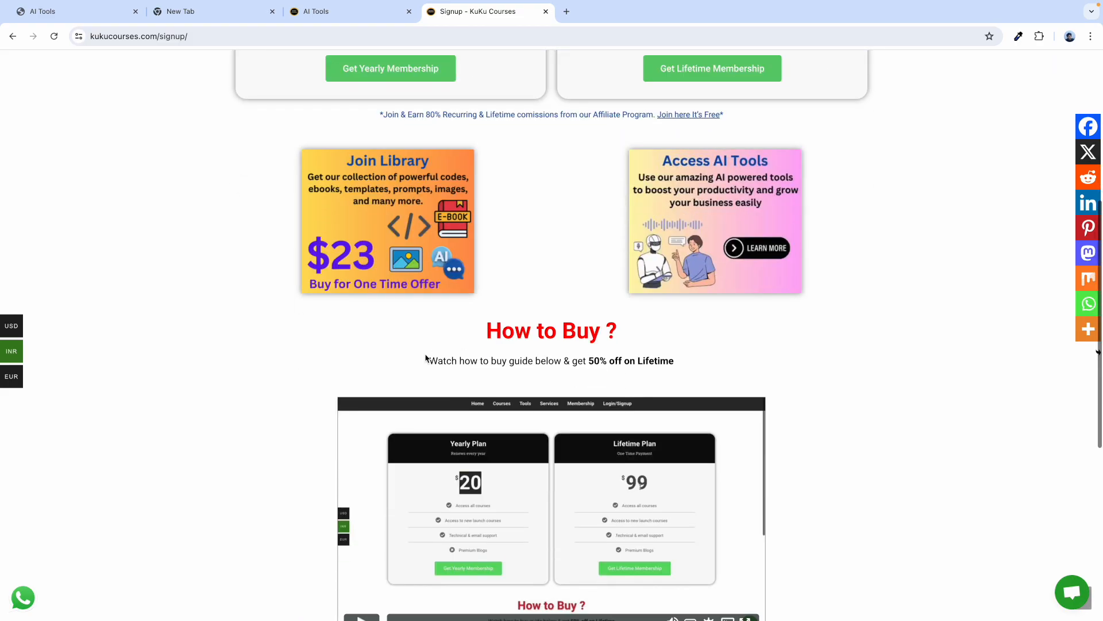
Highlight the How to Buy guide line, then return to the Home page.
drag(432, 310, 570, 312)
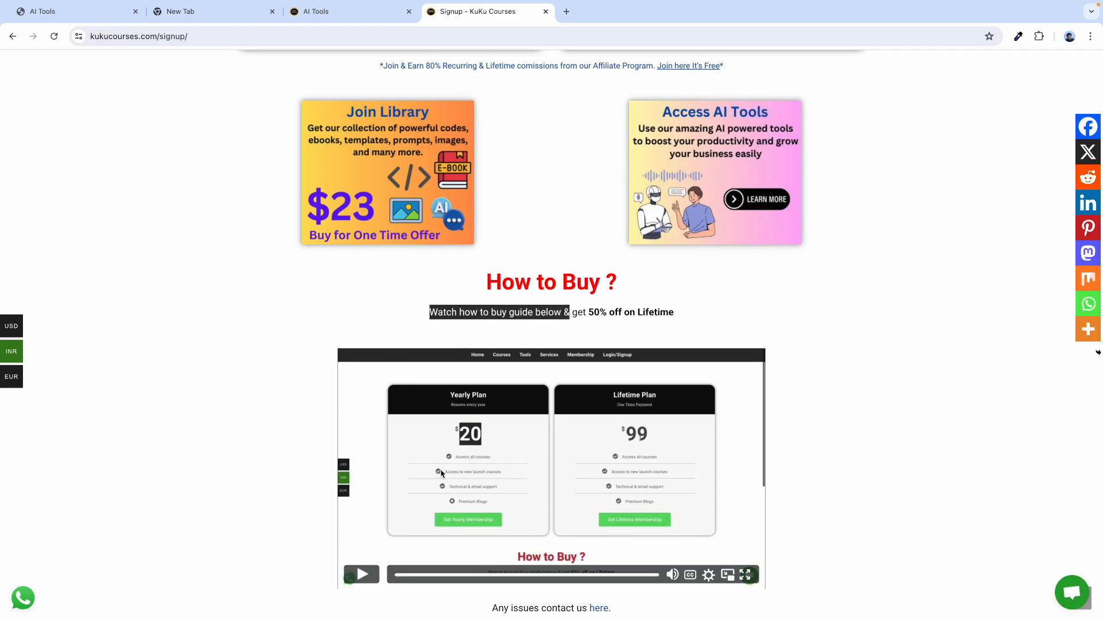
scroll(442, 472, down, 2)
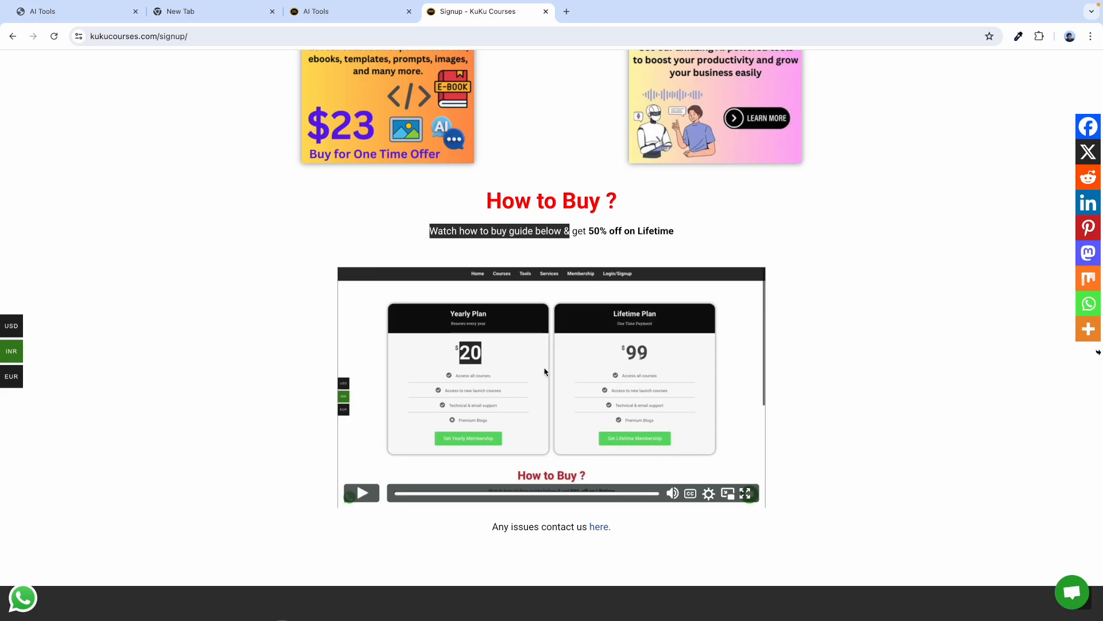
scroll(520, 291, up, 1)
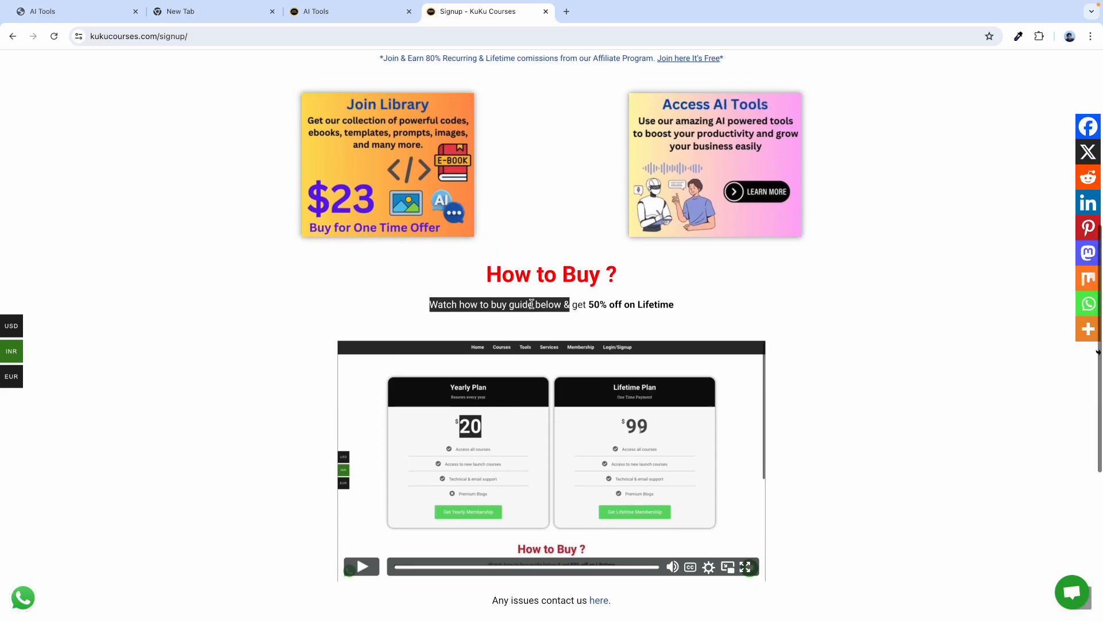
triple_click(559, 306)
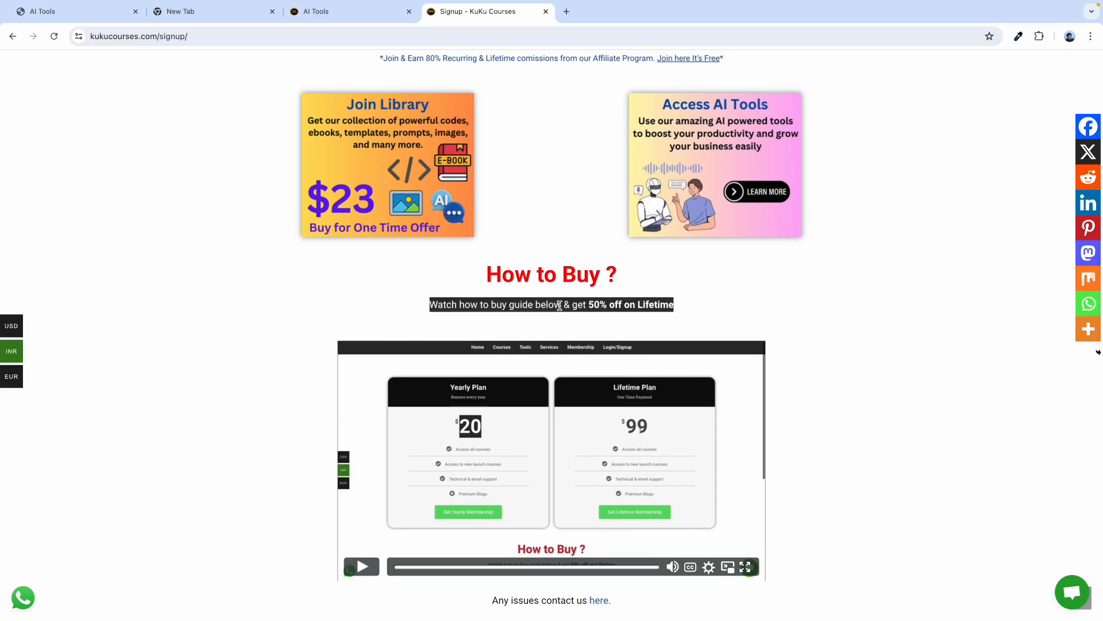
triple_click(586, 307)
click(615, 309)
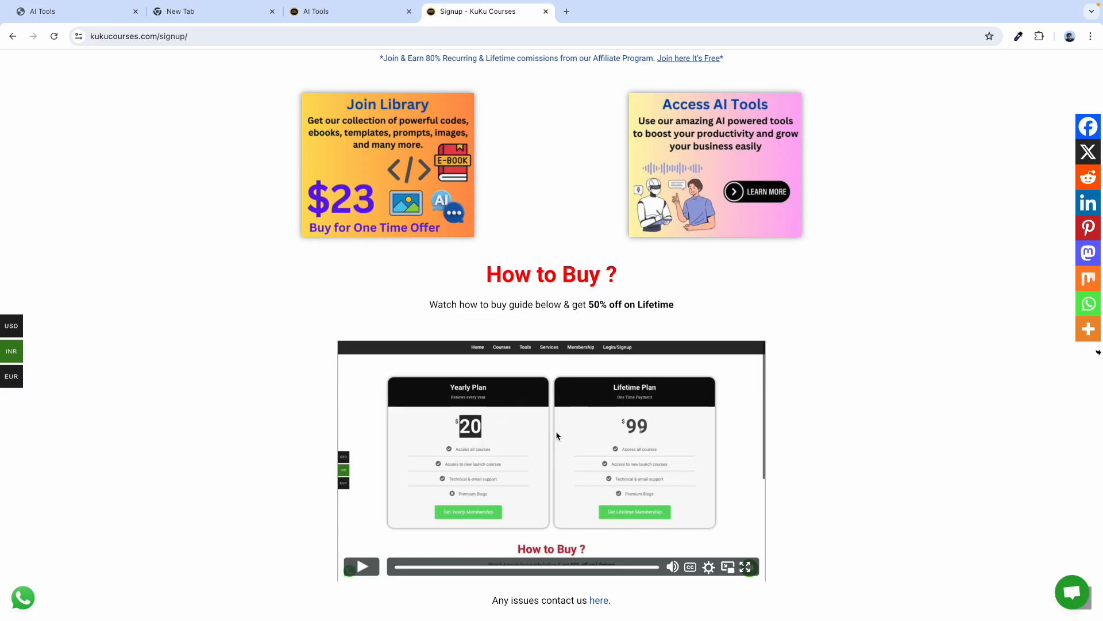
drag(589, 307, 641, 308)
scroll(710, 209, up, 7)
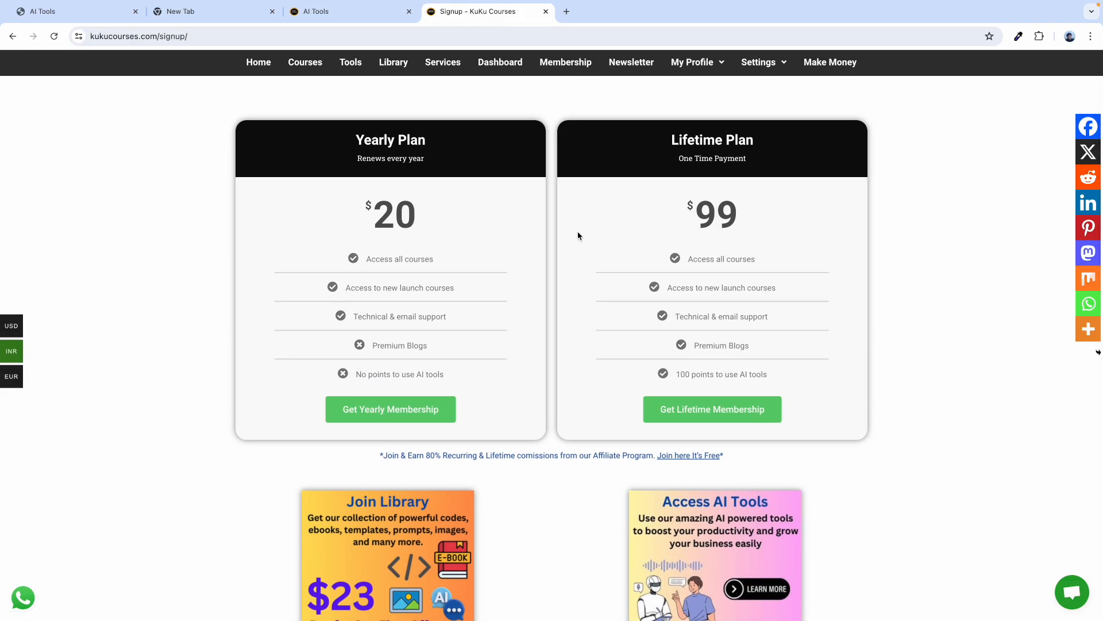
scroll(554, 295, down, 3)
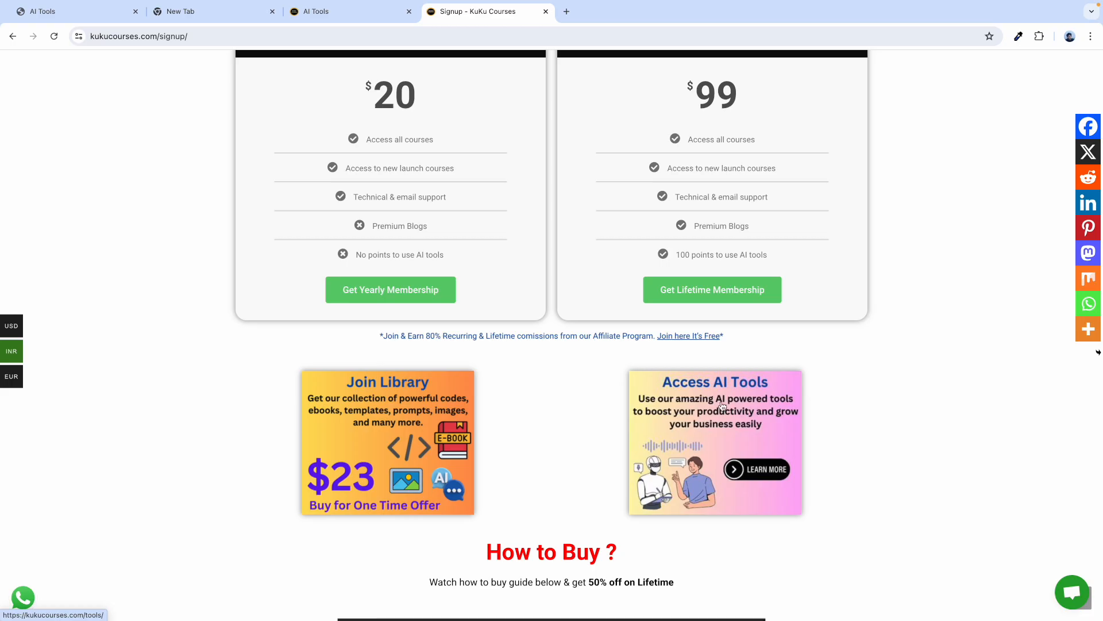
scroll(576, 305, up, 2)
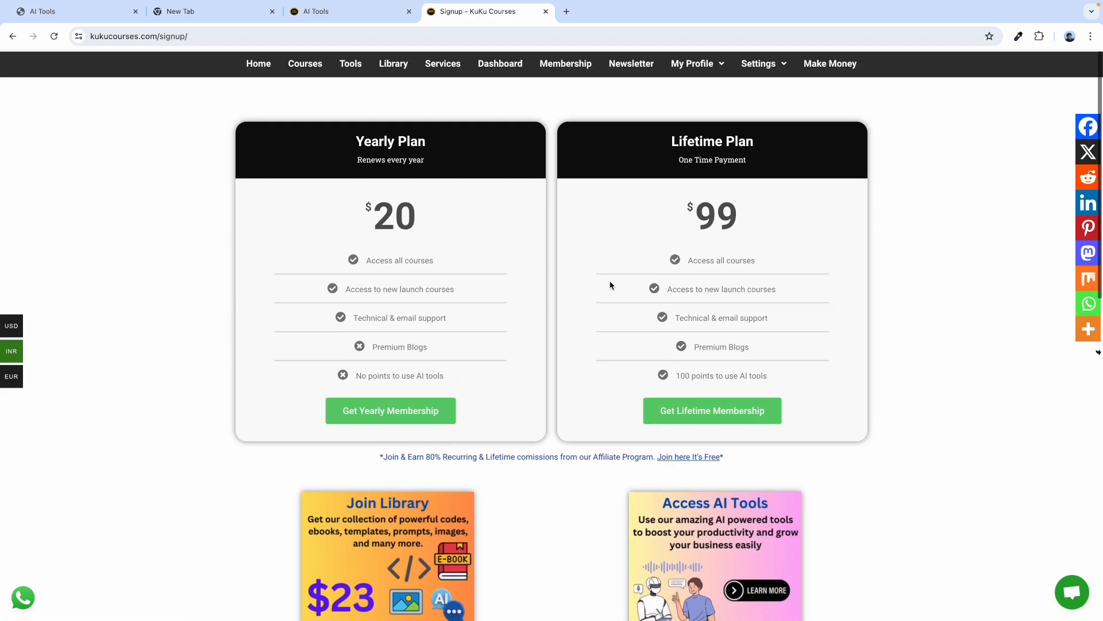
click(261, 64)
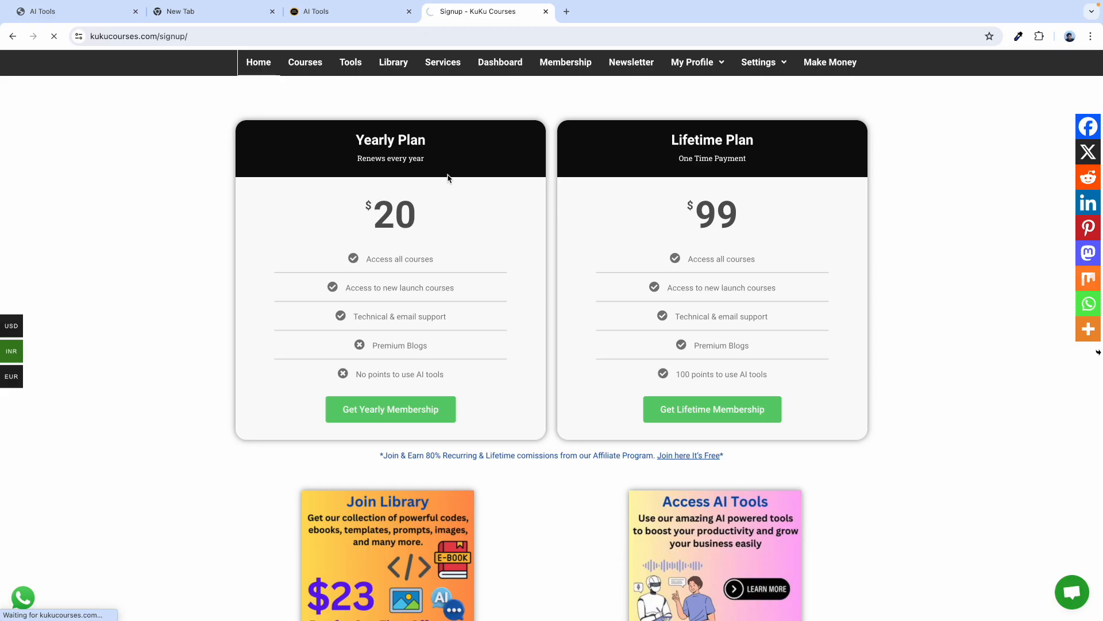